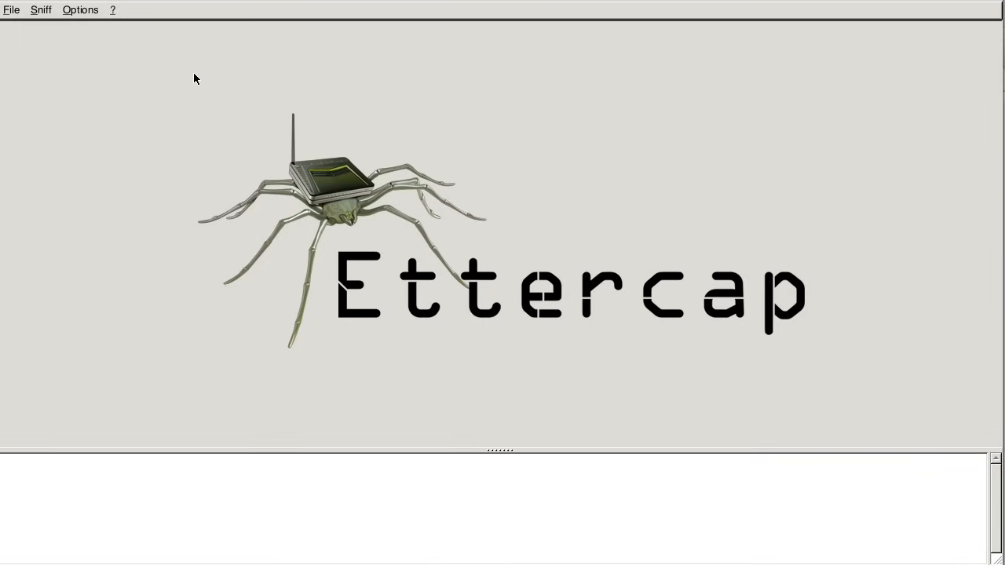
# Step: Start unified sniffing on the network interface en0
pyautogui.click(39, 11)
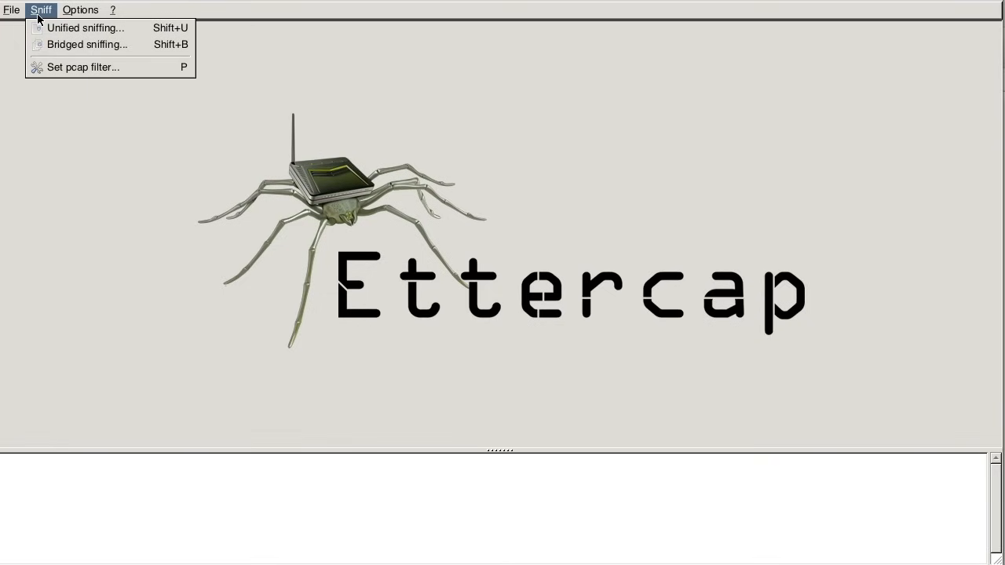
pyautogui.click(76, 29)
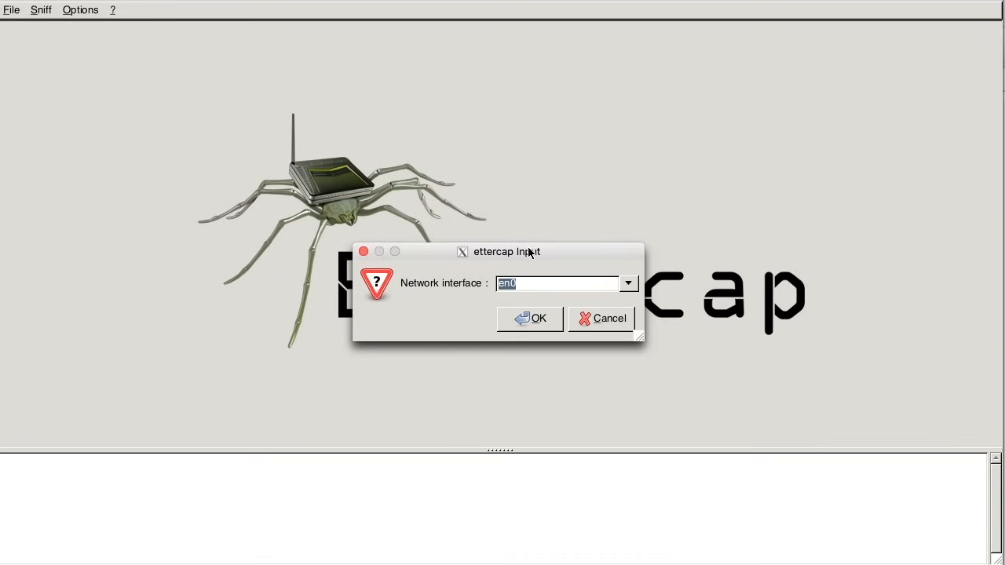
pyautogui.click(530, 319)
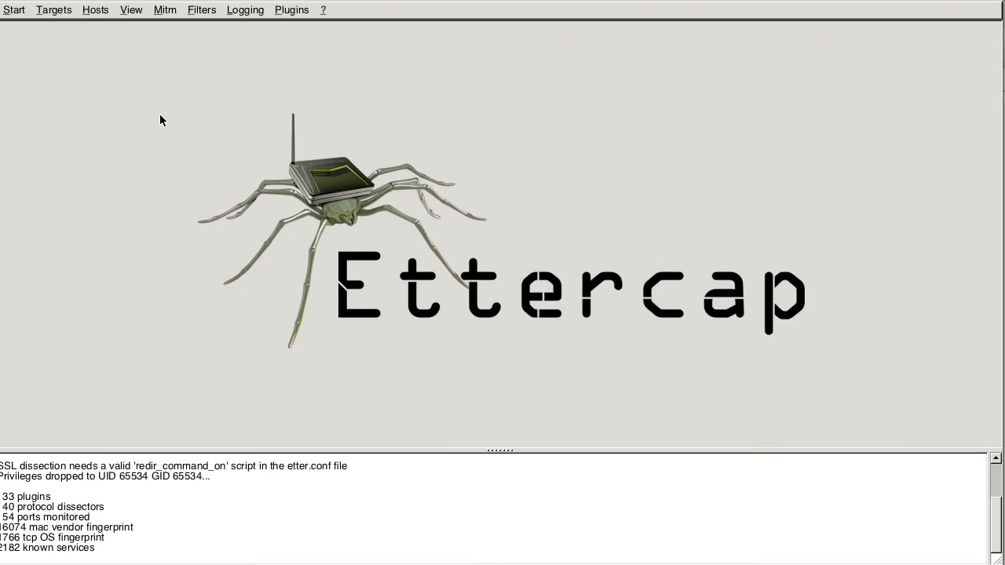
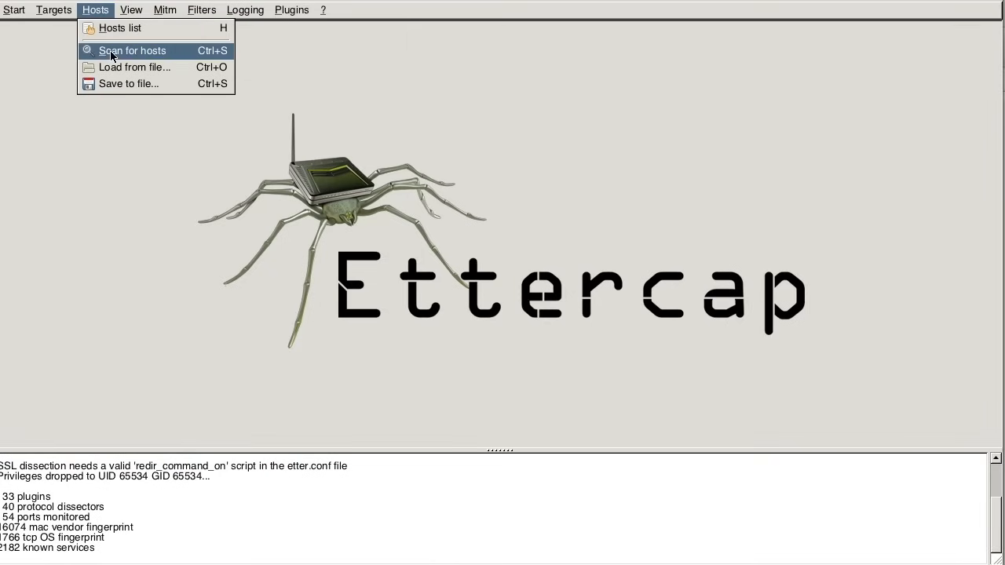
# Step: Scan the network for hosts and open the list of discovered hosts
pyautogui.click(110, 50)
pyautogui.click(97, 10)
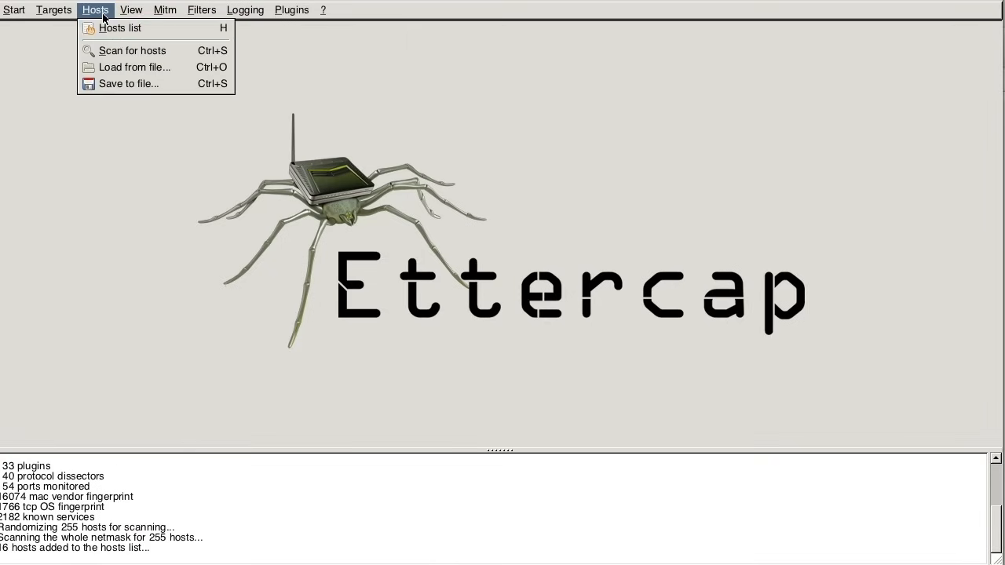
pyautogui.click(113, 31)
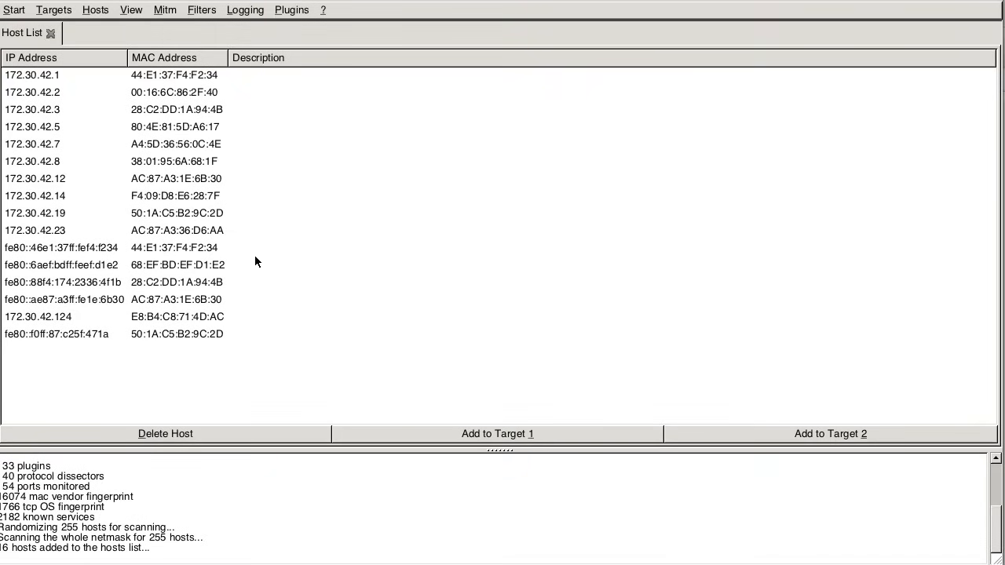
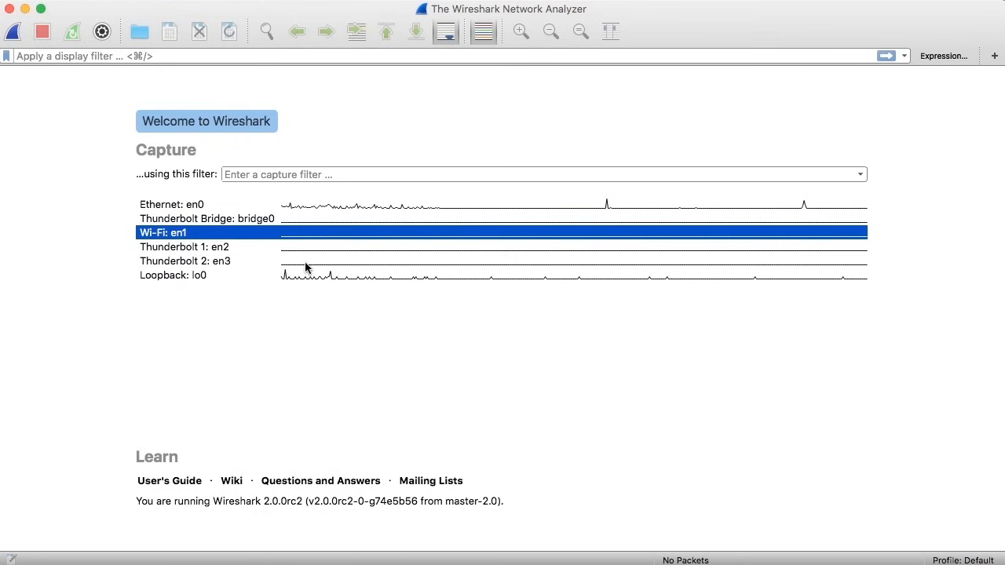
# Step: Switch to Wireshark, capture packets on the Ethernet: en0 interface, and stop the capture
pyautogui.click(208, 206)
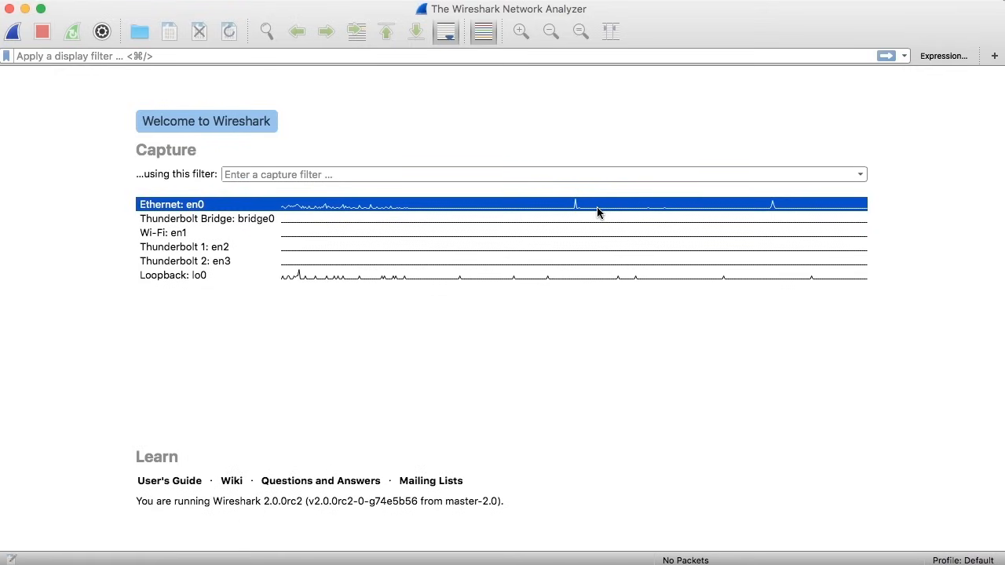
pyautogui.click(19, 36)
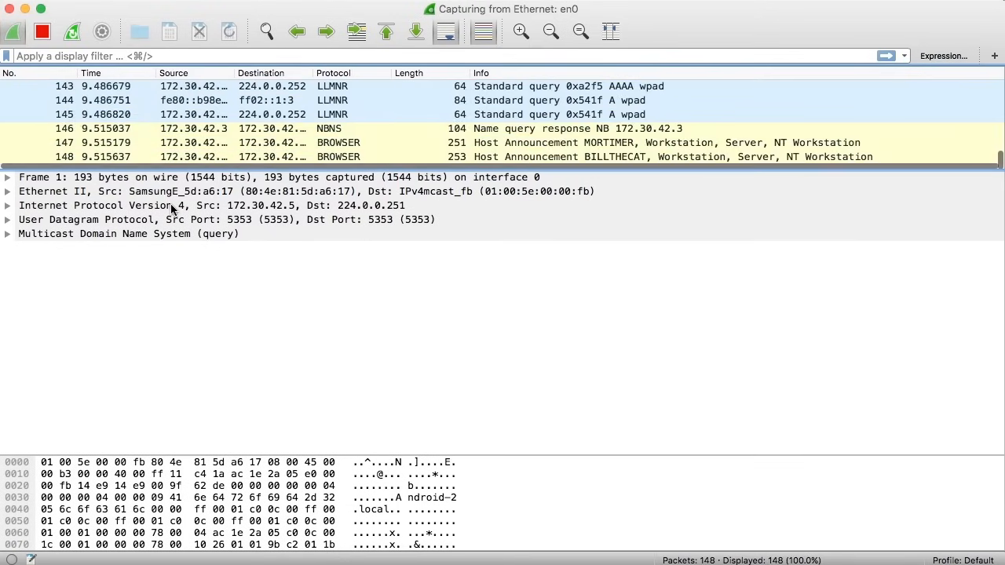
pyautogui.click(41, 31)
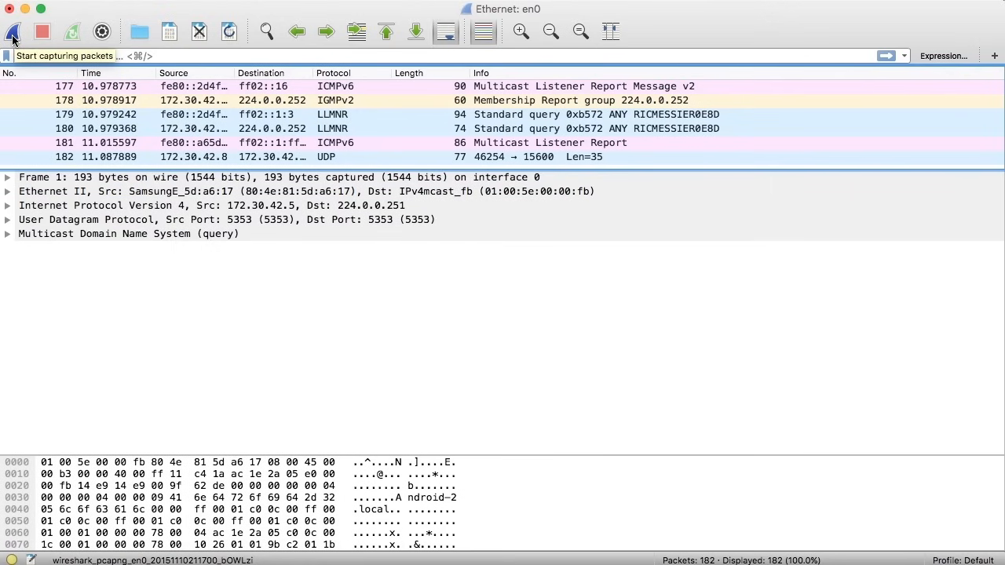
# Step: Start a new capture without saving the previous packets, and enlarge the packet list area
pyautogui.click(12, 35)
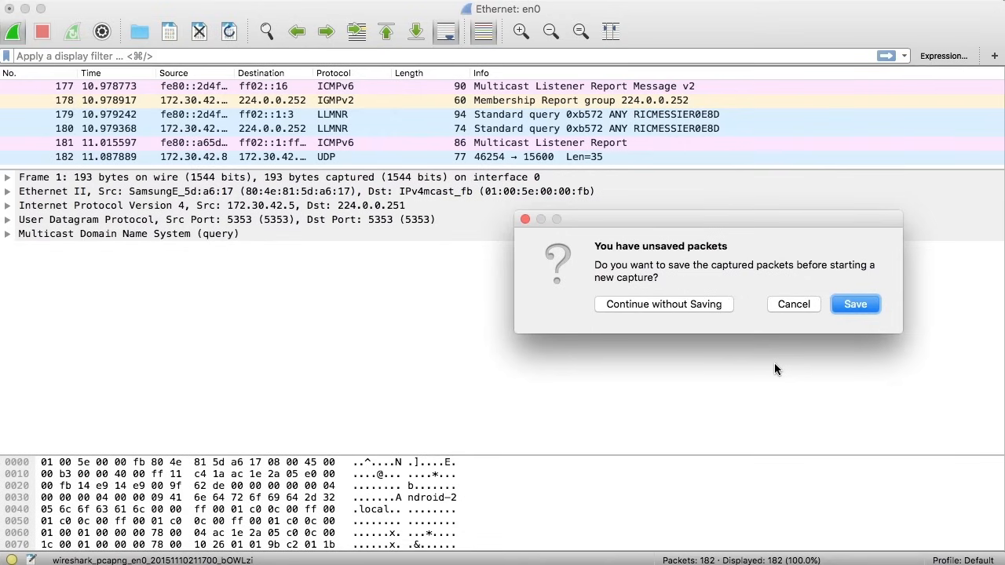
pyautogui.click(639, 304)
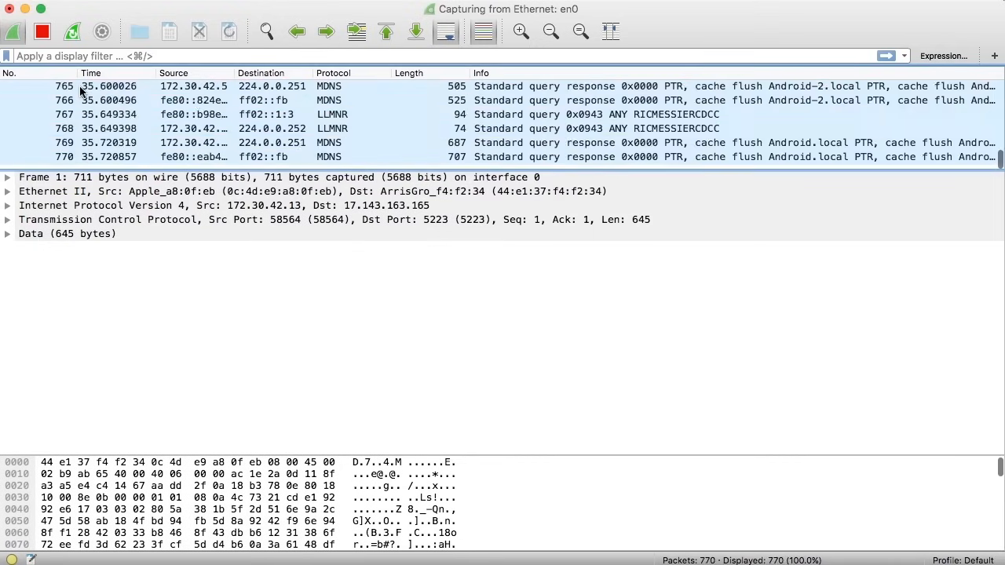
pyautogui.moveTo(160, 171); pyautogui.dragTo(167, 241)
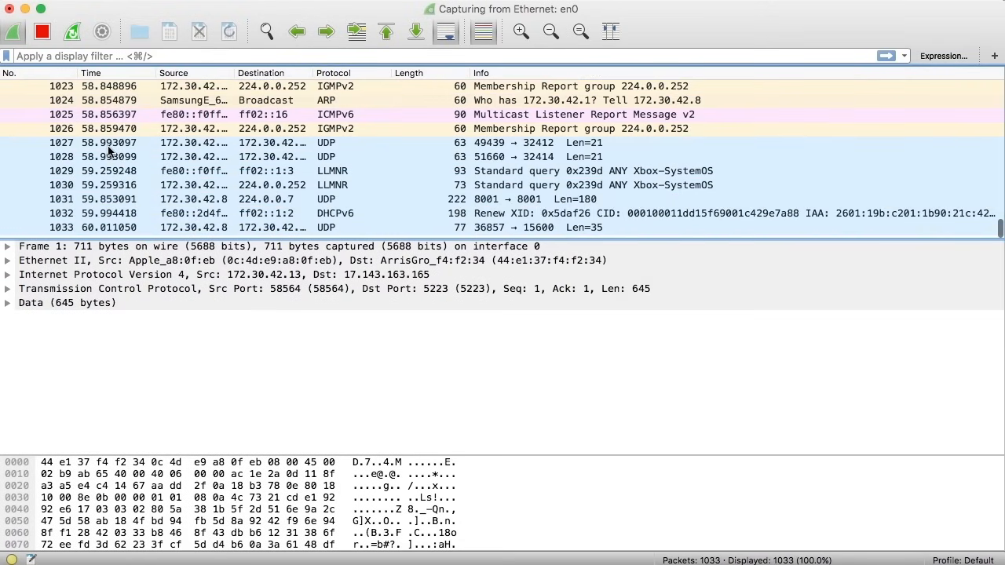
# Step: Stop the running capture, select packet 1620 and expand its frame details
pyautogui.click(181, 144)
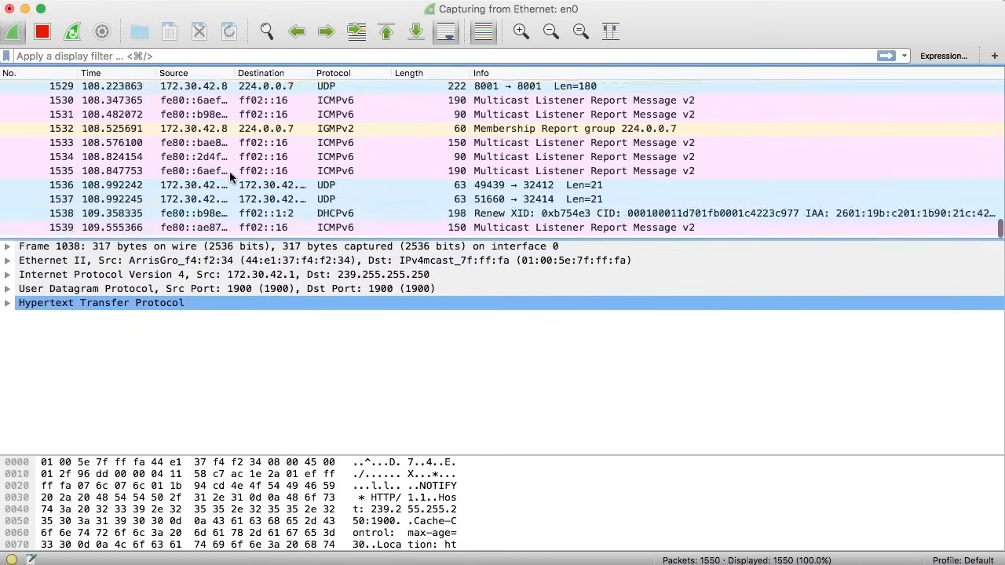
pyautogui.click(41, 34)
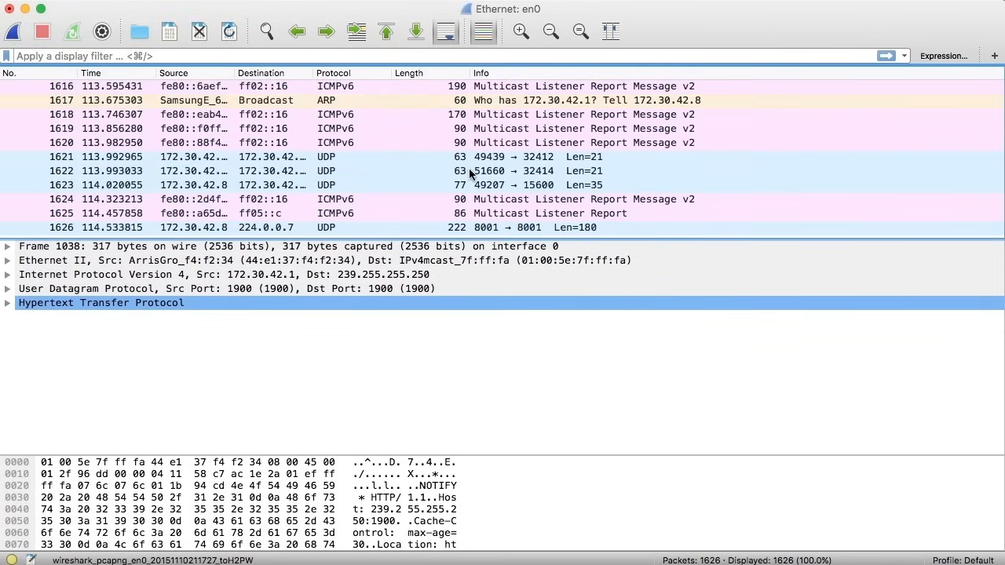
pyautogui.click(174, 143)
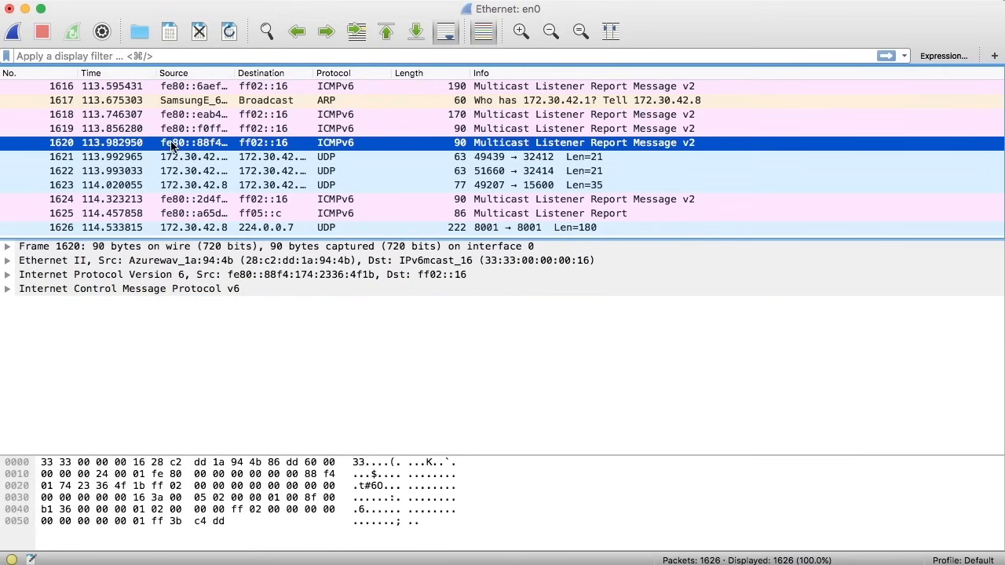
pyautogui.click(8, 247)
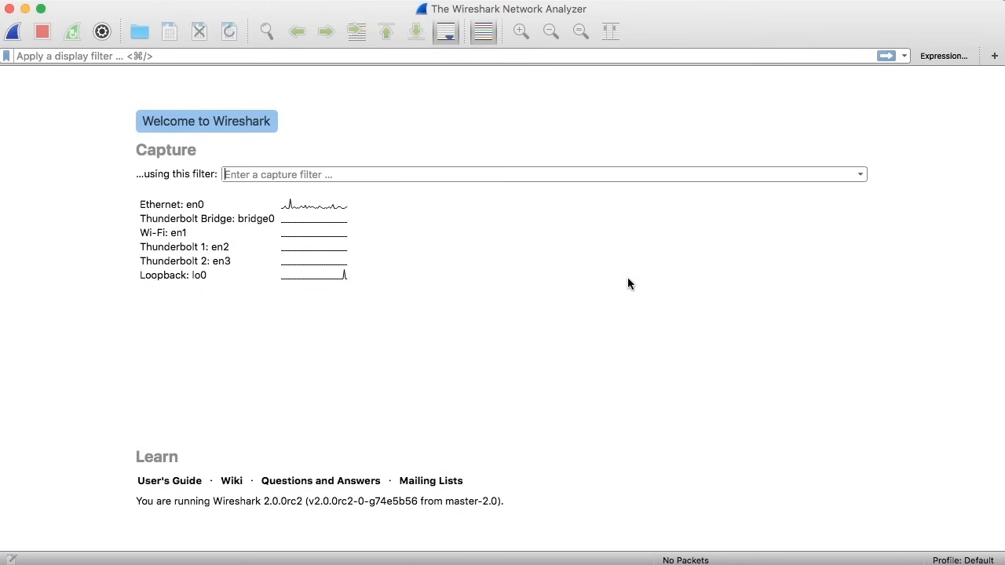
# Step: Open the capture options for Ethernet: en0 and show the interface's addresses
pyautogui.click(203, 204)
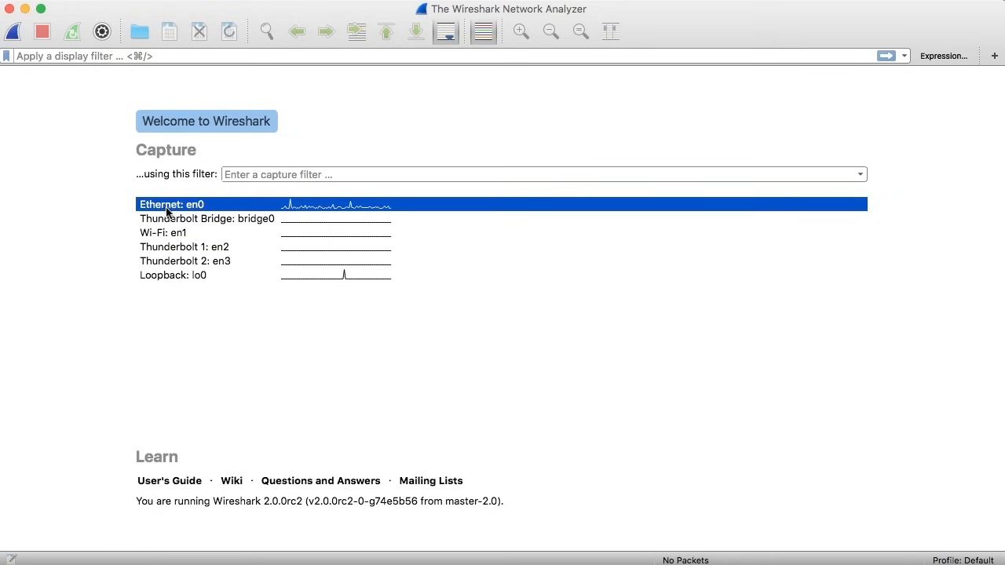
pyautogui.click(102, 33)
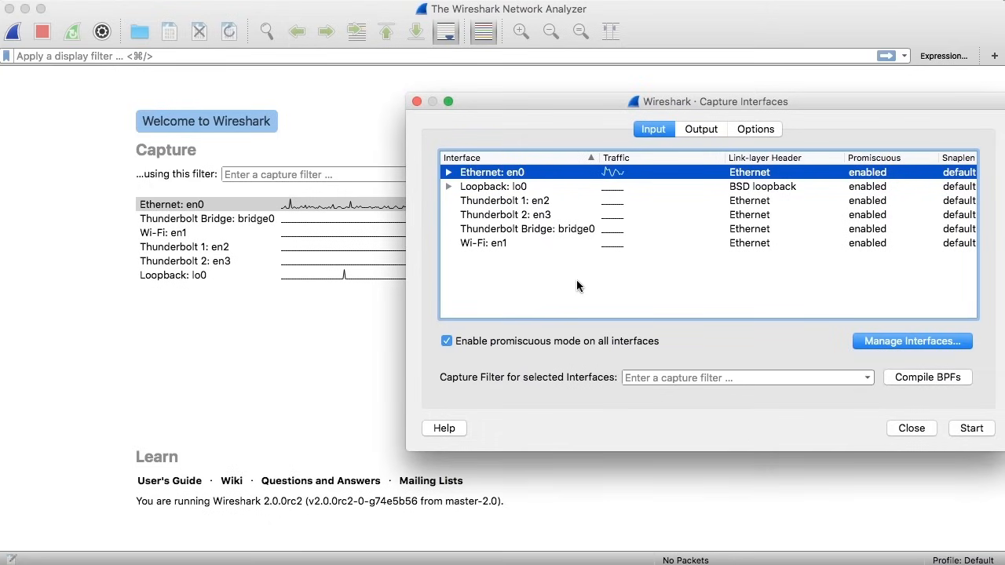
pyautogui.click(449, 173)
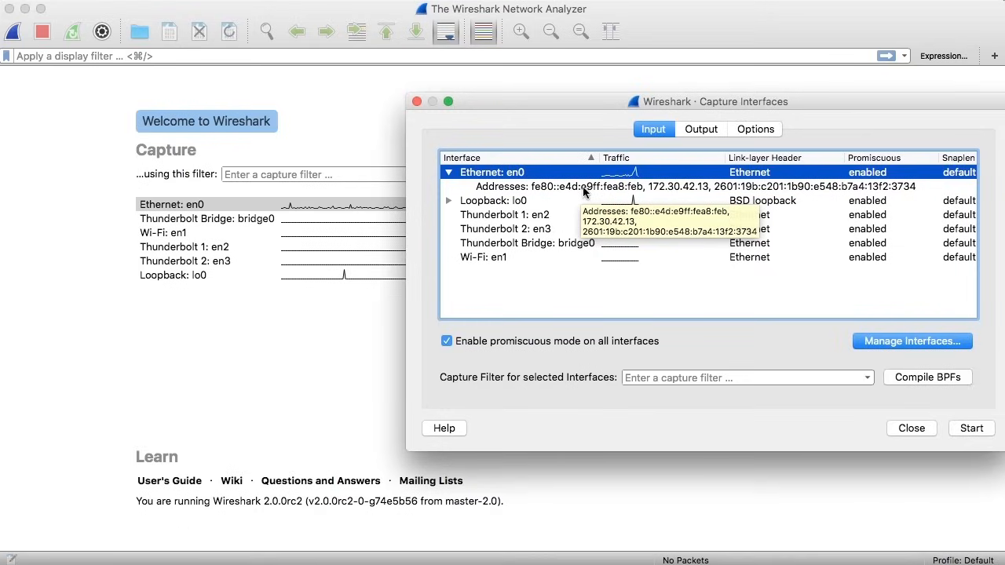
# Step: Review the local interface, pipe and remote interface settings for managing interfaces, and leave without saving
pyautogui.click(891, 344)
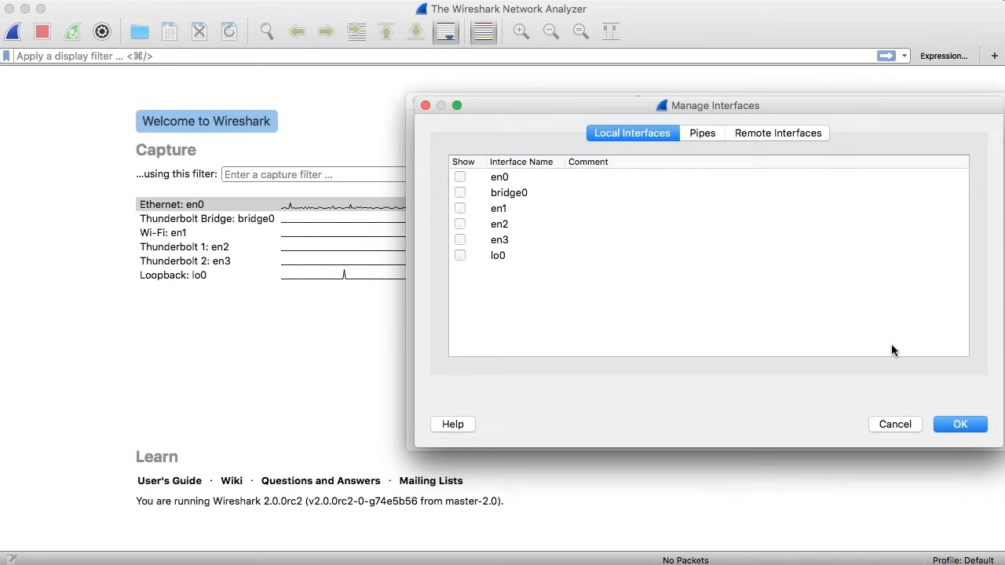
pyautogui.click(460, 194)
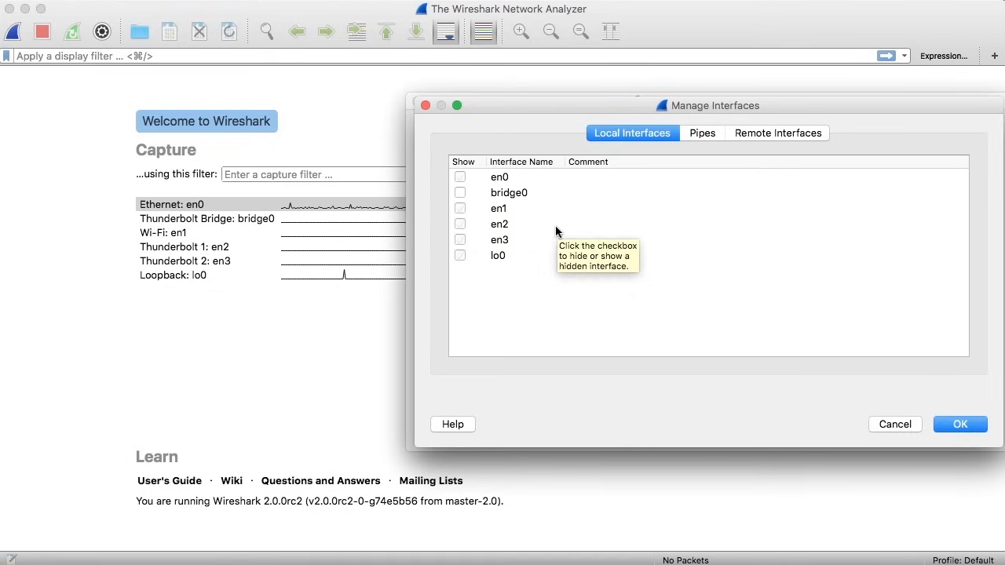
pyautogui.click(705, 135)
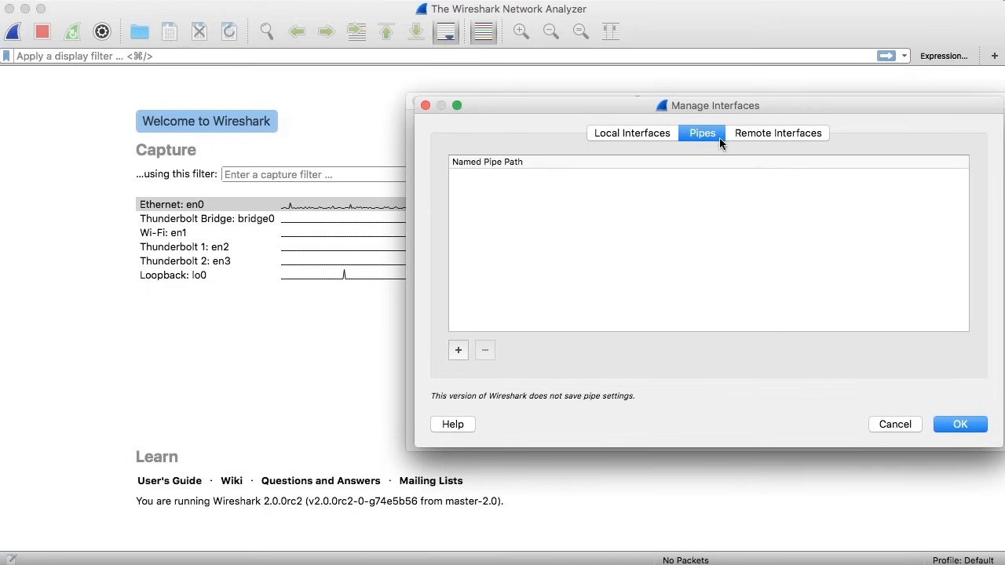
pyautogui.click(780, 133)
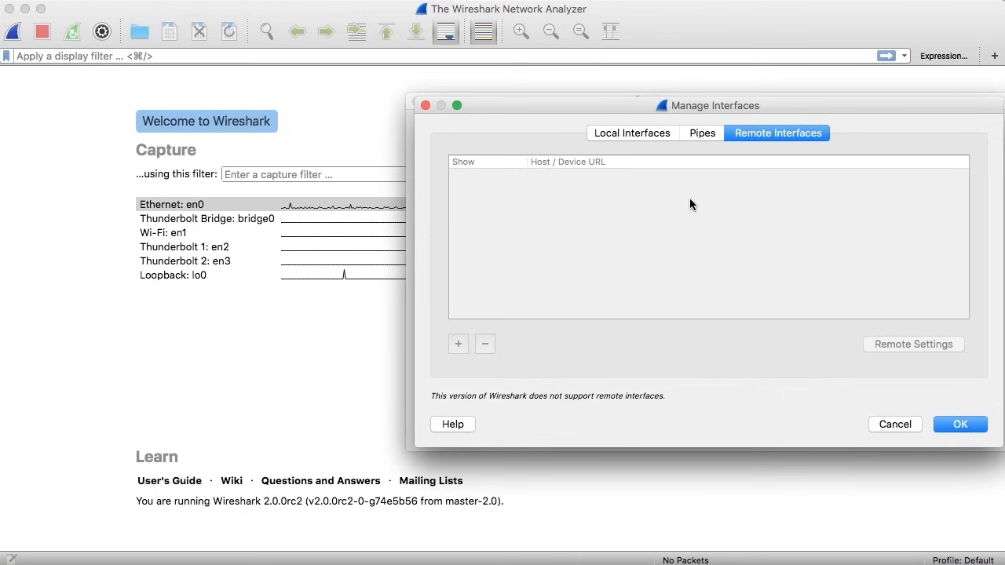
pyautogui.click(898, 428)
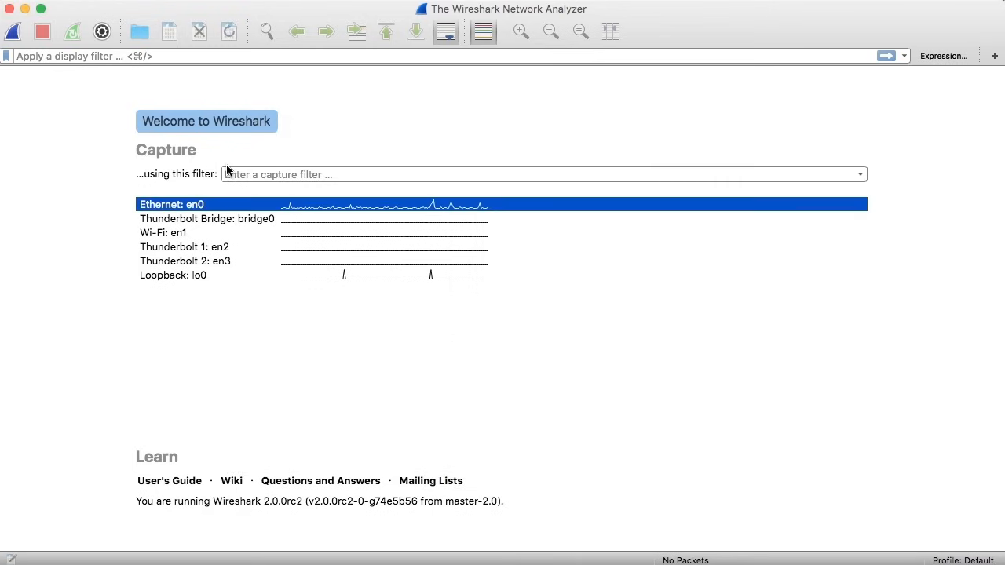
# Step: Examine the capture output settings, including the pcap format, and the display, name resolution and automatic stop options
pyautogui.click(100, 33)
pyautogui.click(700, 129)
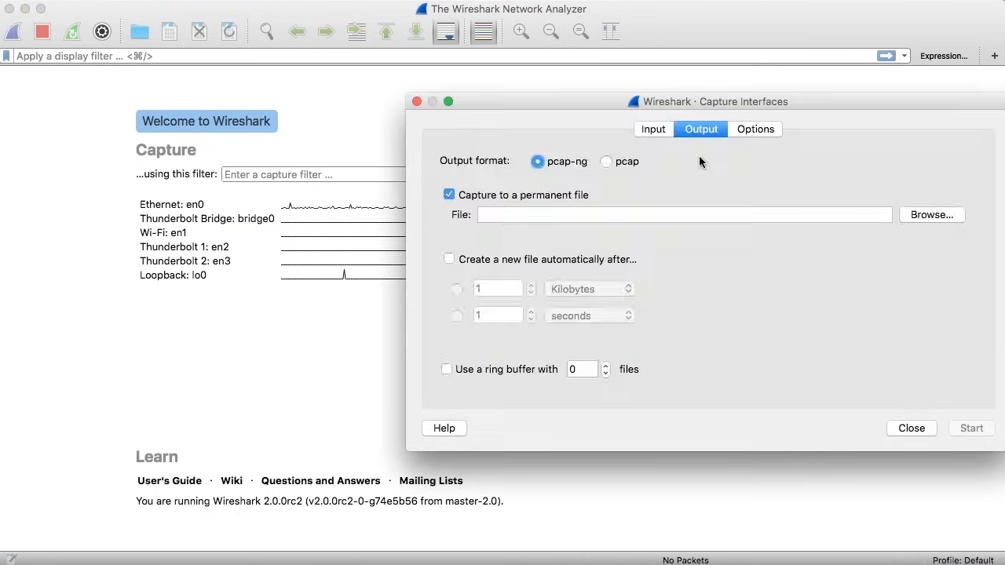
pyautogui.click(607, 165)
pyautogui.click(743, 130)
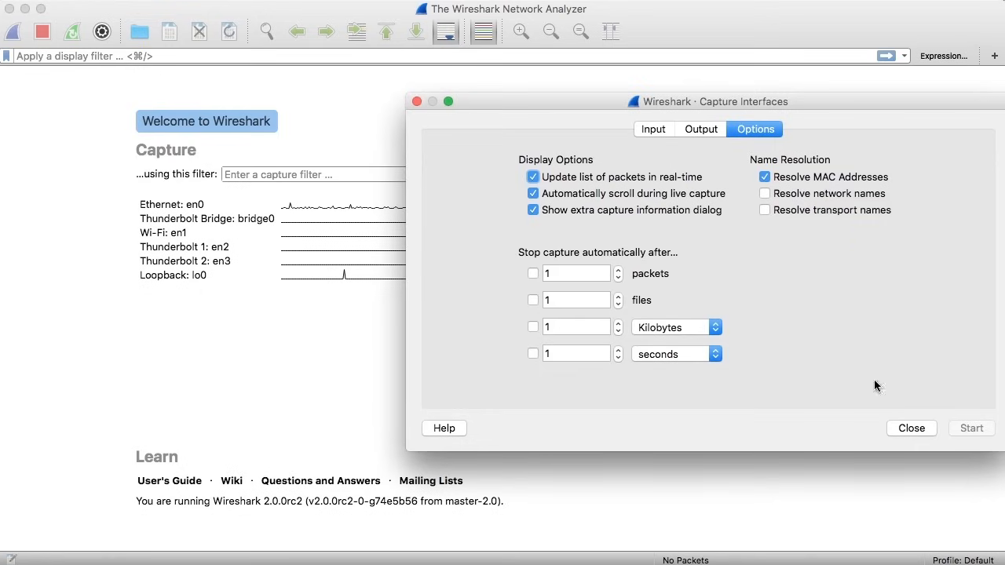
pyautogui.click(912, 428)
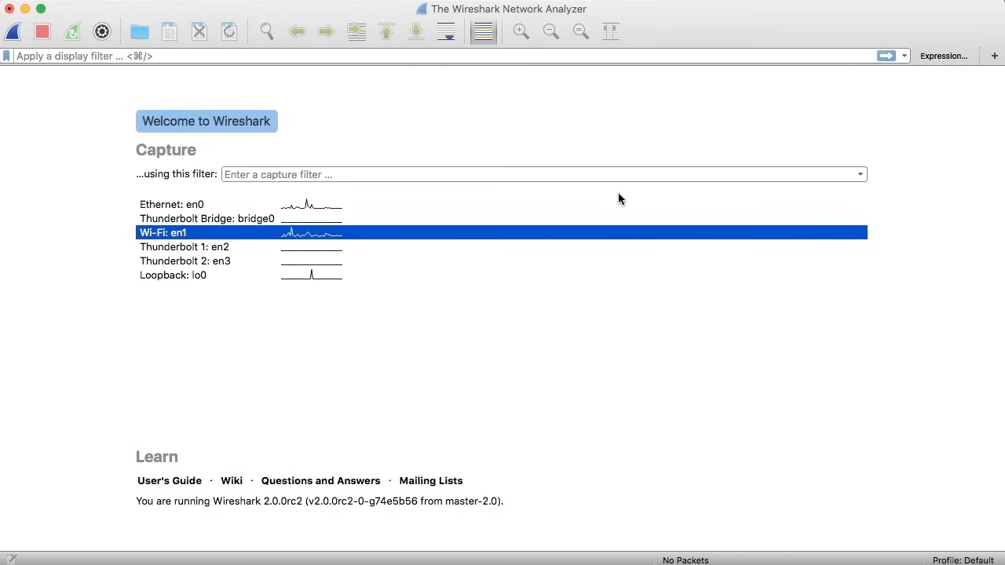
# Step: Select the Wi-Fi: en1 interface and examine the capture interface settings through buffer size, monitor mode and capture filter
pyautogui.click(222, 206)
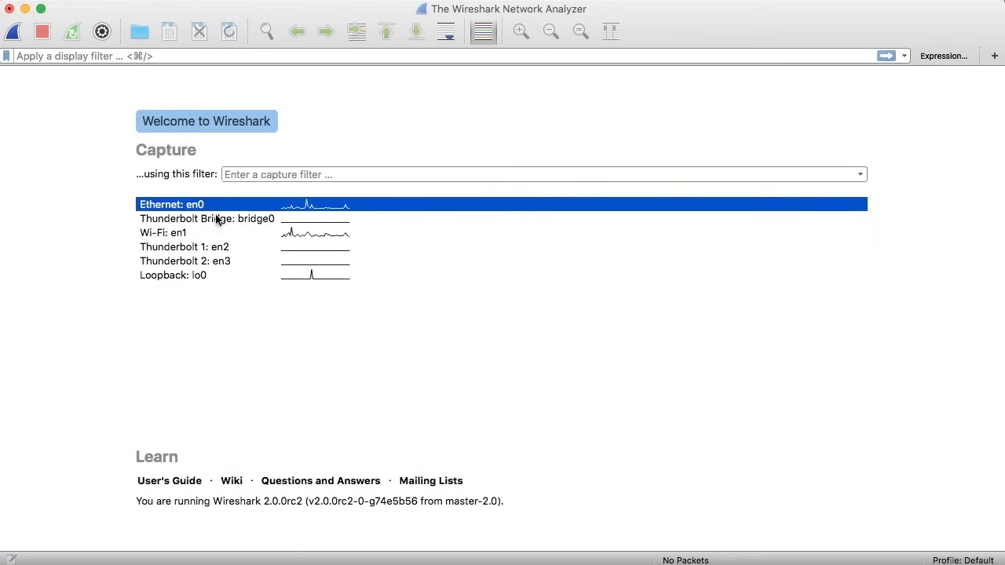
pyautogui.click(210, 236)
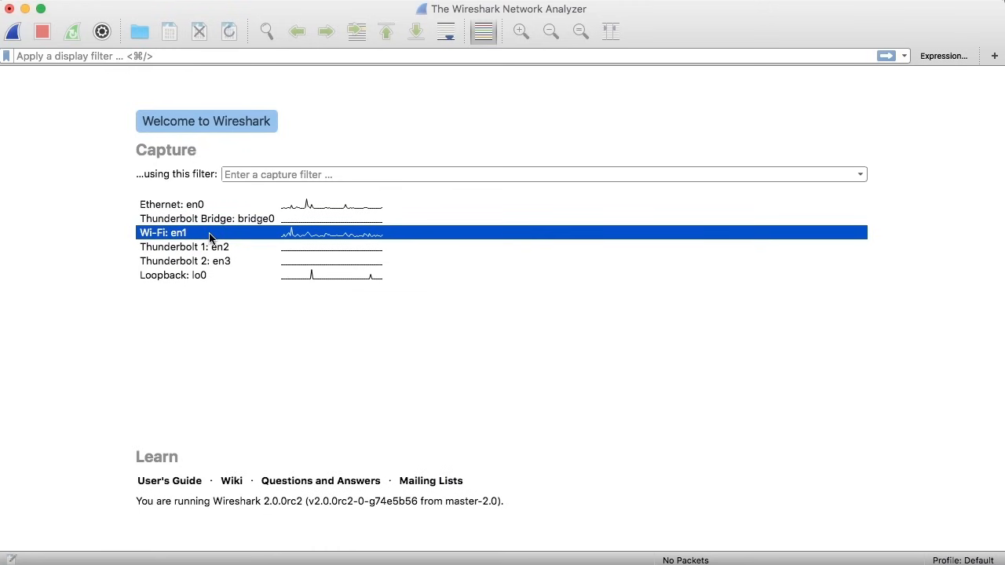
pyautogui.click(102, 32)
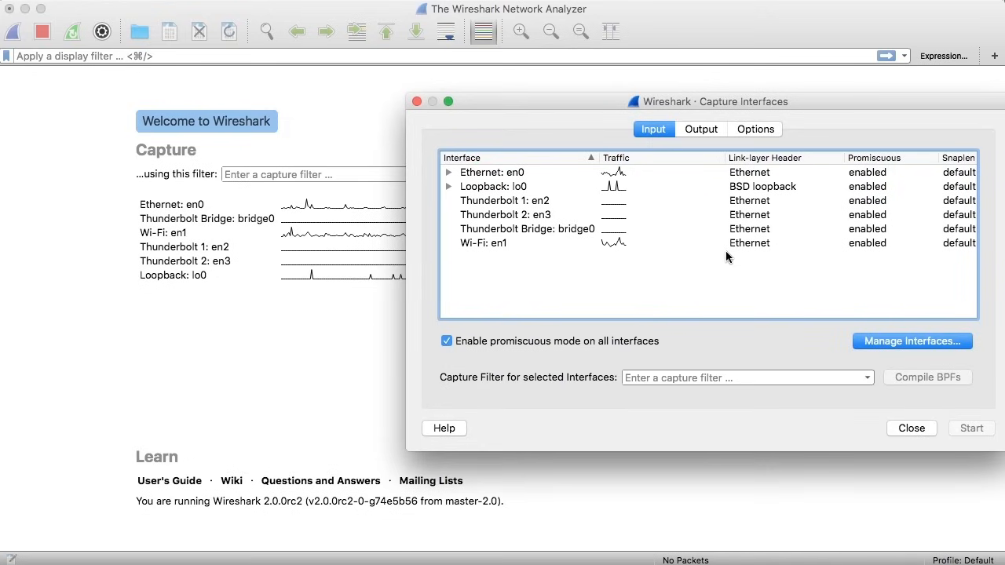
pyautogui.hscroll(2, 724, 257)
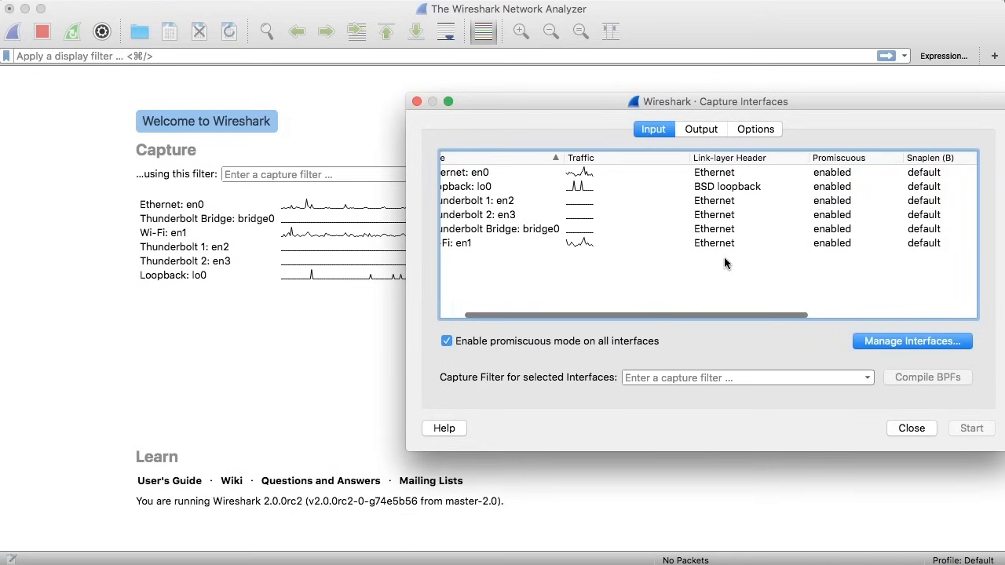
pyautogui.hscroll(5, 724, 259)
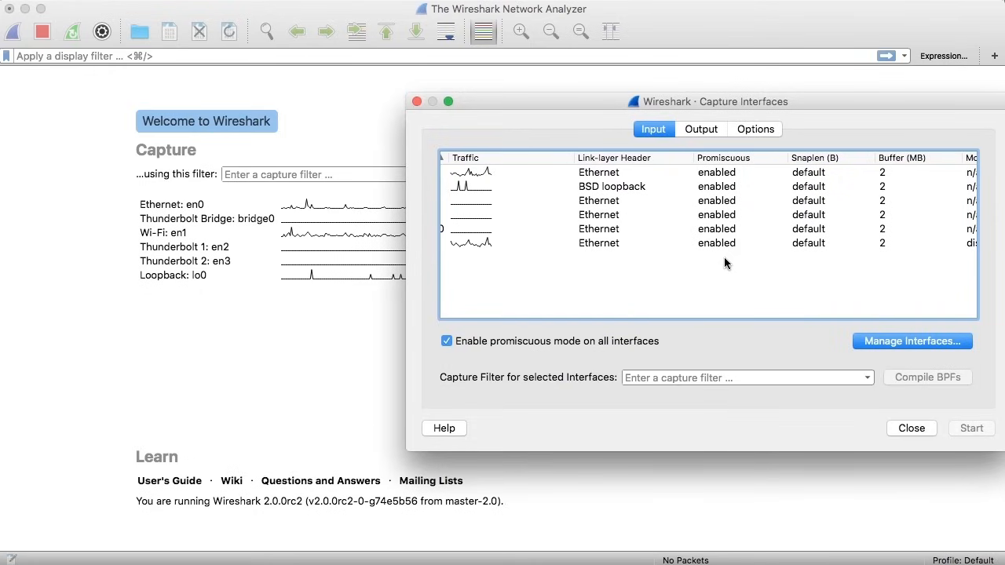
pyautogui.hscroll(6, 724, 257)
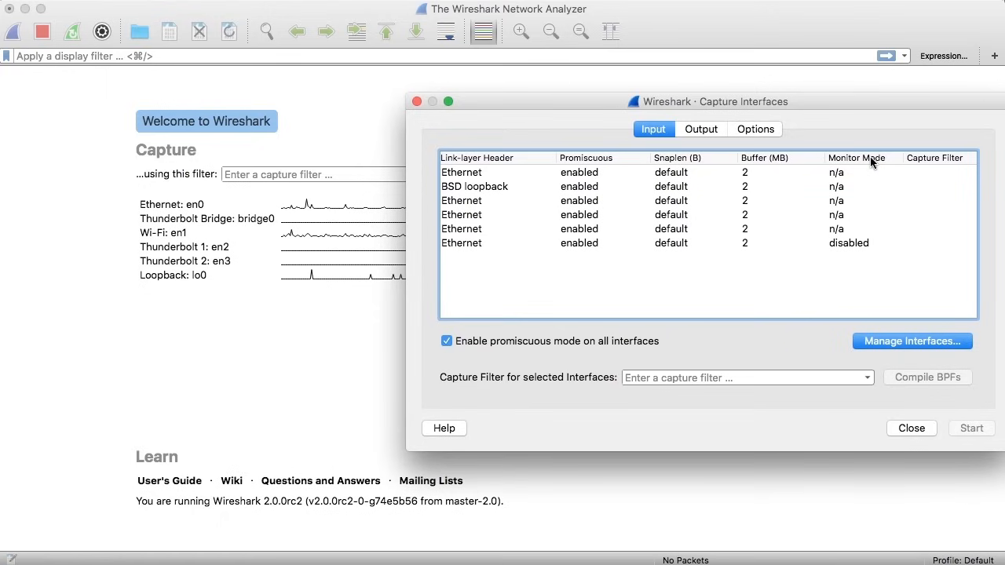
pyautogui.hscroll(-10, 848, 248)
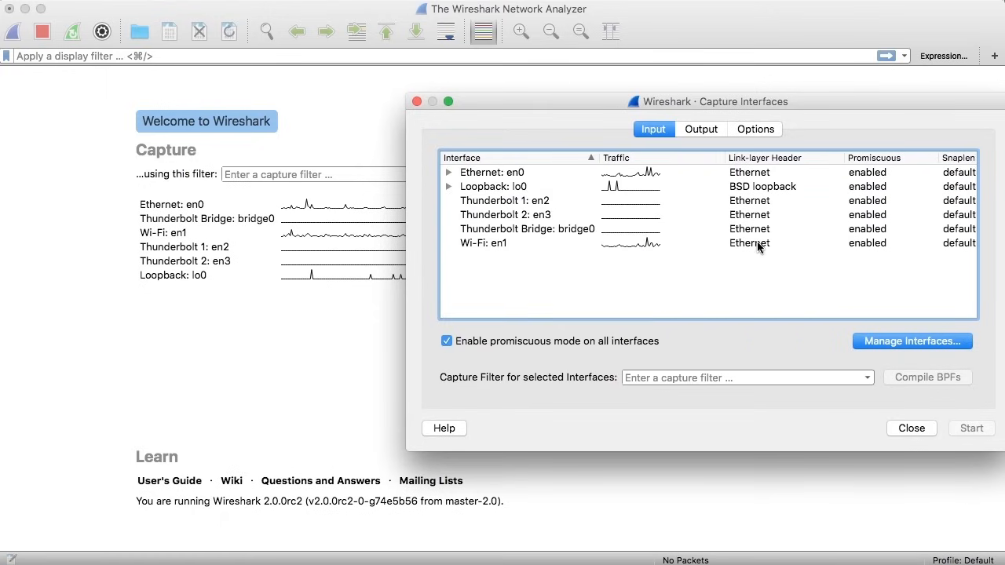
# Step: Enable monitor mode for the Wi-Fi: en1 interface
pyautogui.hscroll(10, 757, 242)
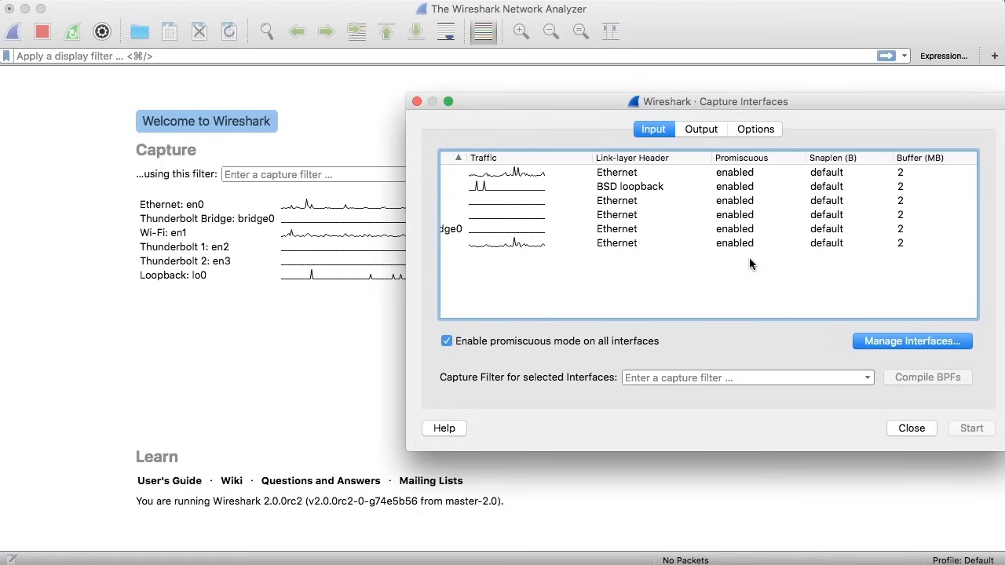
pyautogui.hscroll(5, 749, 258)
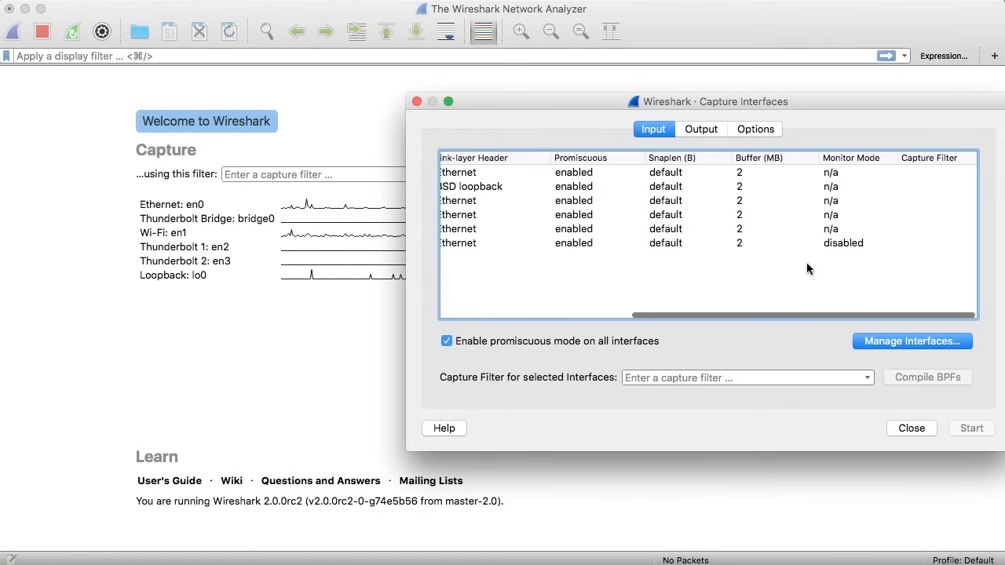
pyautogui.click(847, 244)
pyautogui.click(848, 244)
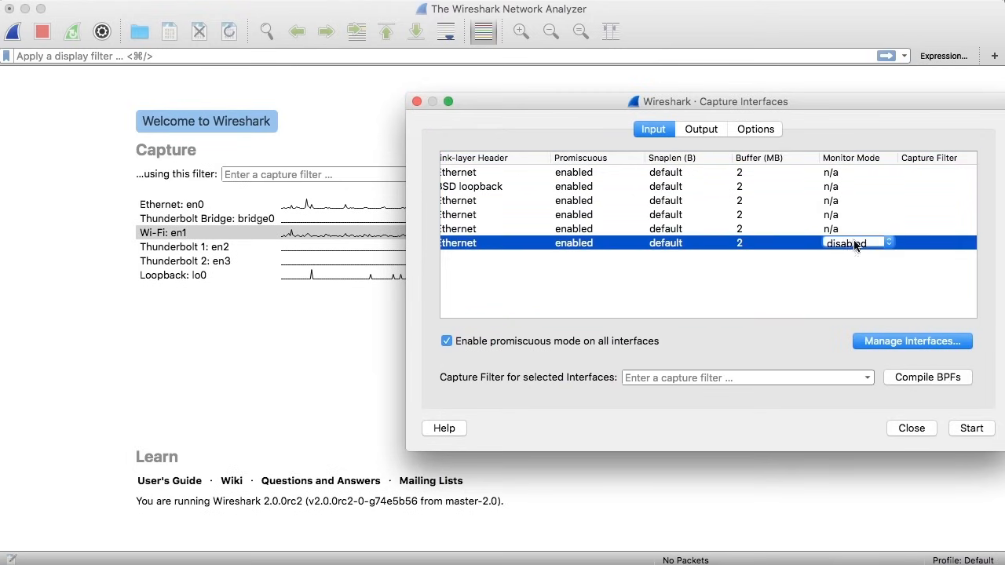
pyautogui.click(860, 245)
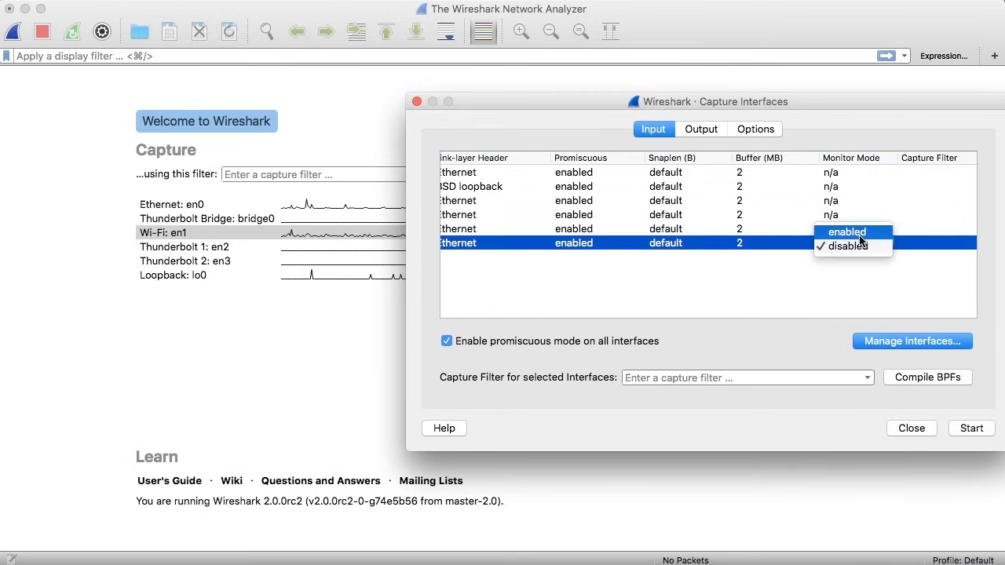
pyautogui.click(860, 236)
# Step: Set the Wi-Fi: en1 link-layer header to Per-Packet Information and start capturing
pyautogui.hscroll(-5, 763, 290)
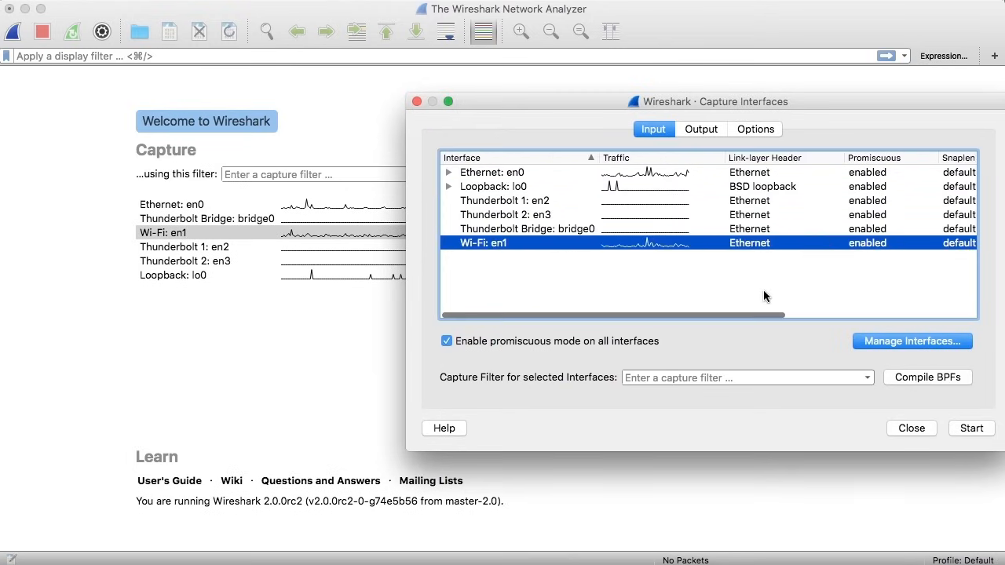
pyautogui.click(767, 245)
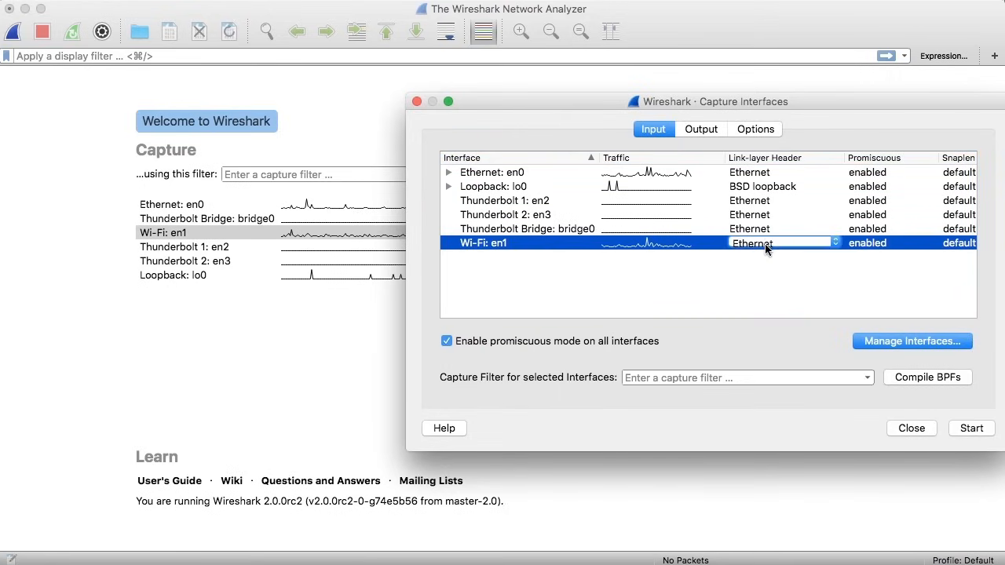
pyautogui.click(767, 247)
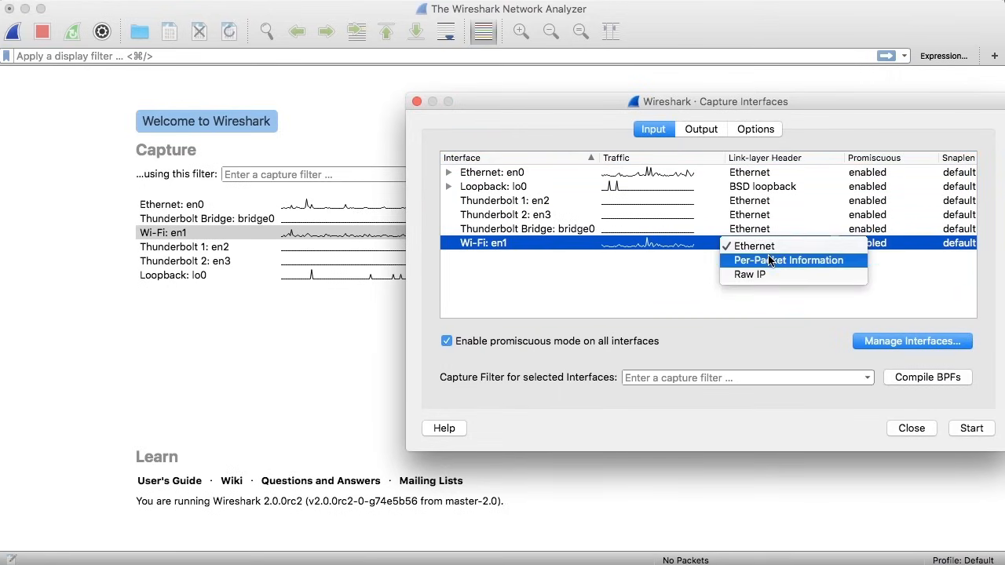
pyautogui.click(788, 259)
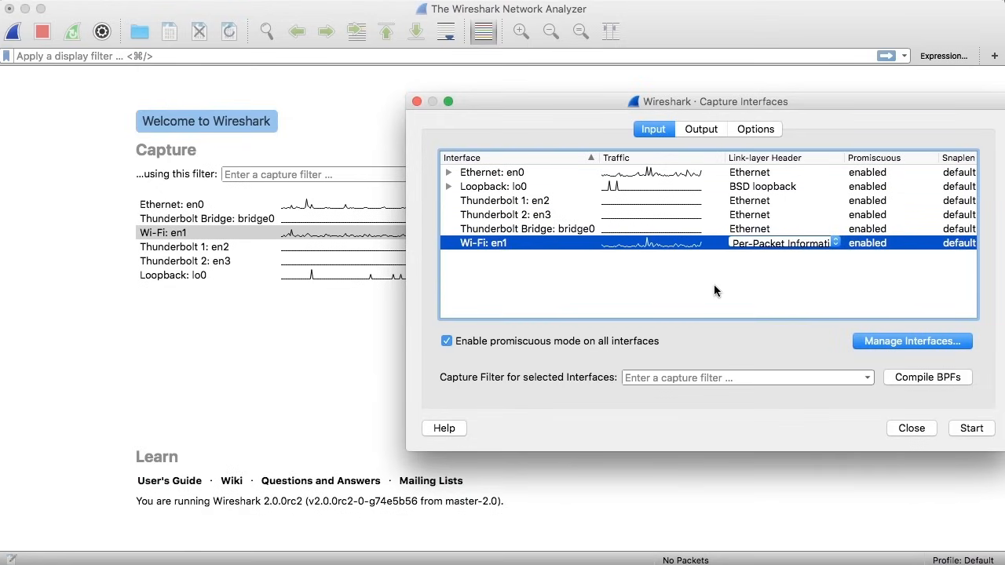
pyautogui.click(698, 372)
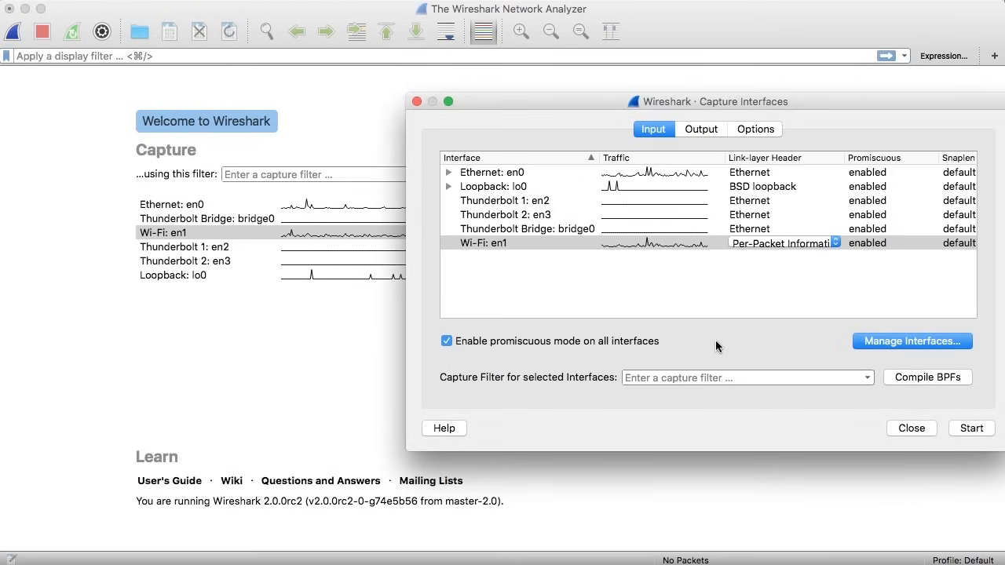
pyautogui.click(963, 438)
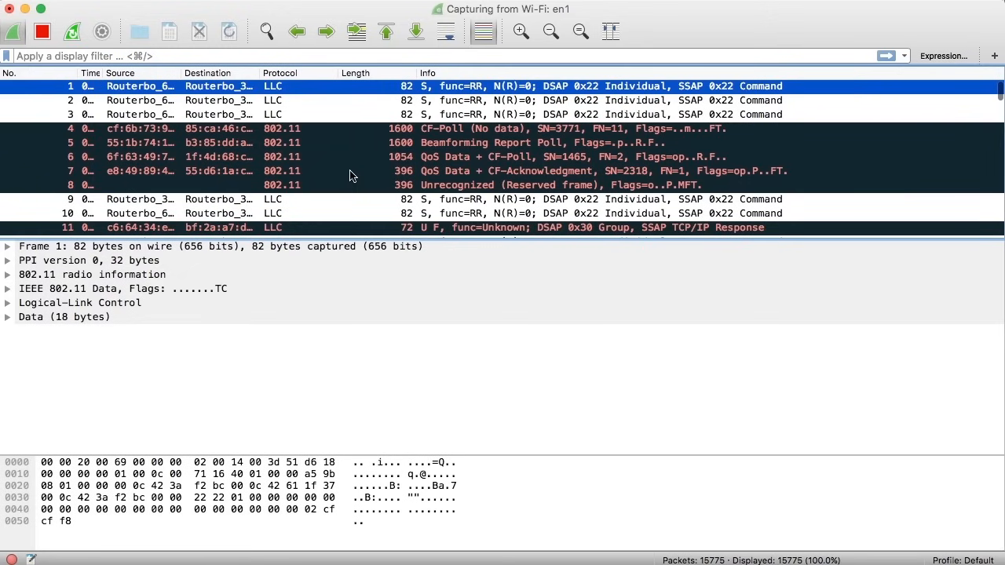
# Step: Expand the 802.11 radio information of the first captured packet, and show the same details for packet 9
pyautogui.click(82, 291)
pyautogui.click(7, 275)
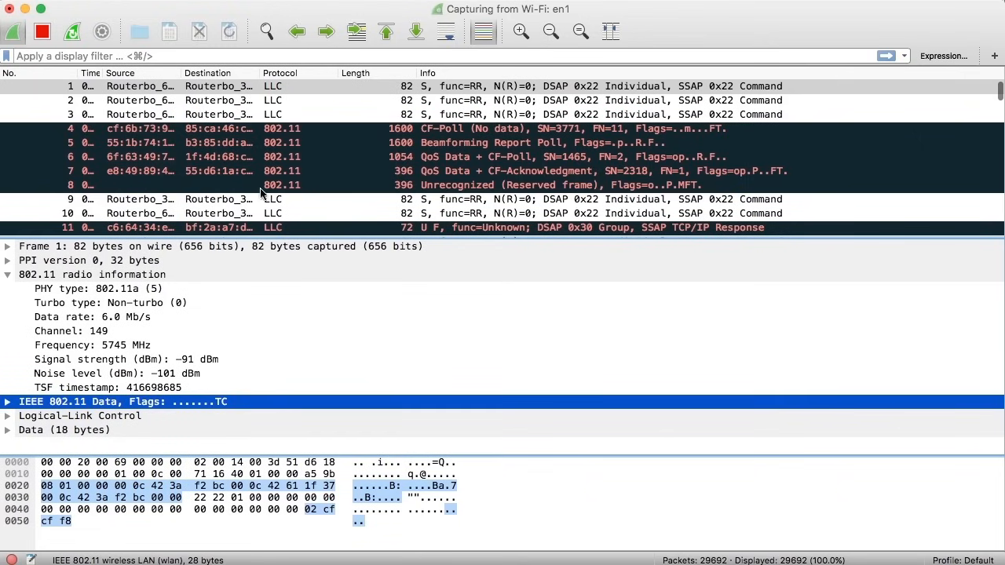
pyautogui.scroll(1, 290, 183)
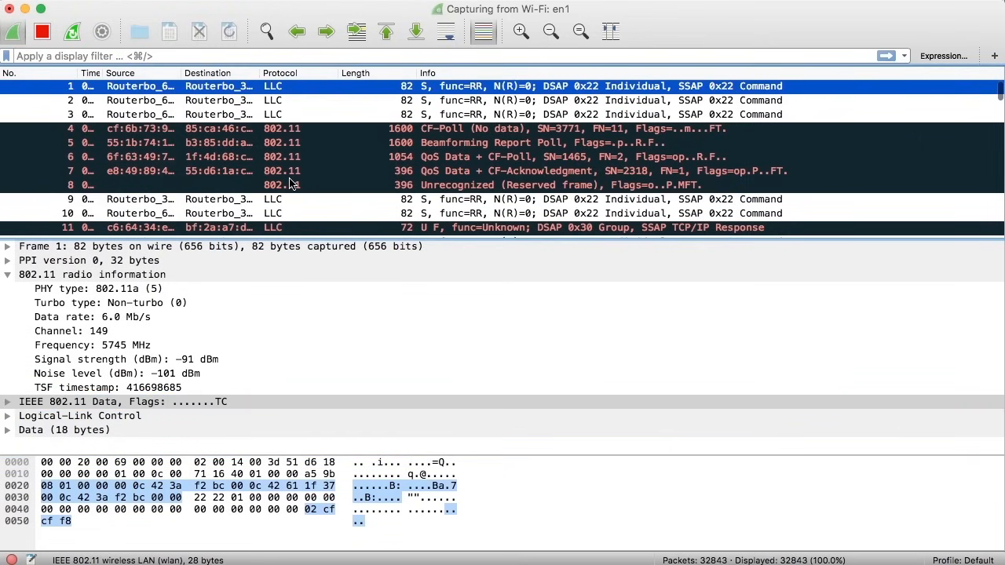
pyautogui.scroll(-1, 290, 184)
pyautogui.click(290, 184)
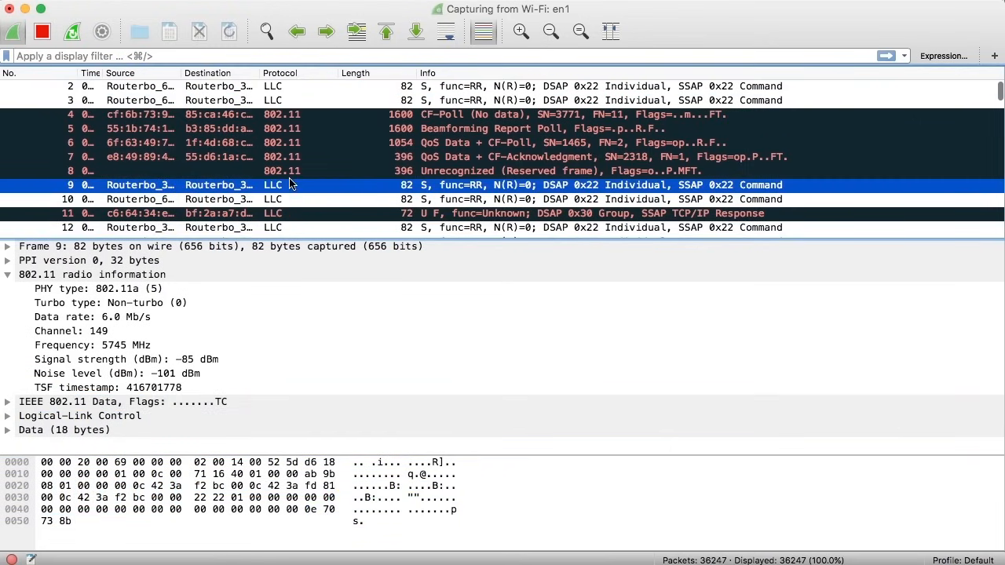
# Step: Look through the captured LLC and 802.11 frames down to the Association Response in packet 165 and show its details
pyautogui.scroll(-10, 290, 183)
pyautogui.scroll(-5, 289, 183)
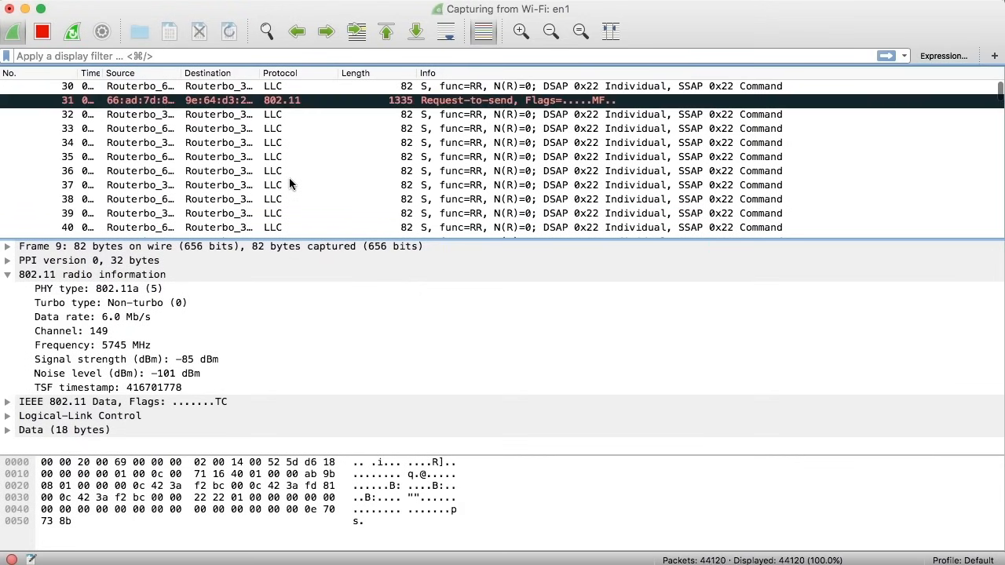
pyautogui.scroll(-4, 289, 183)
pyautogui.scroll(-15, 289, 177)
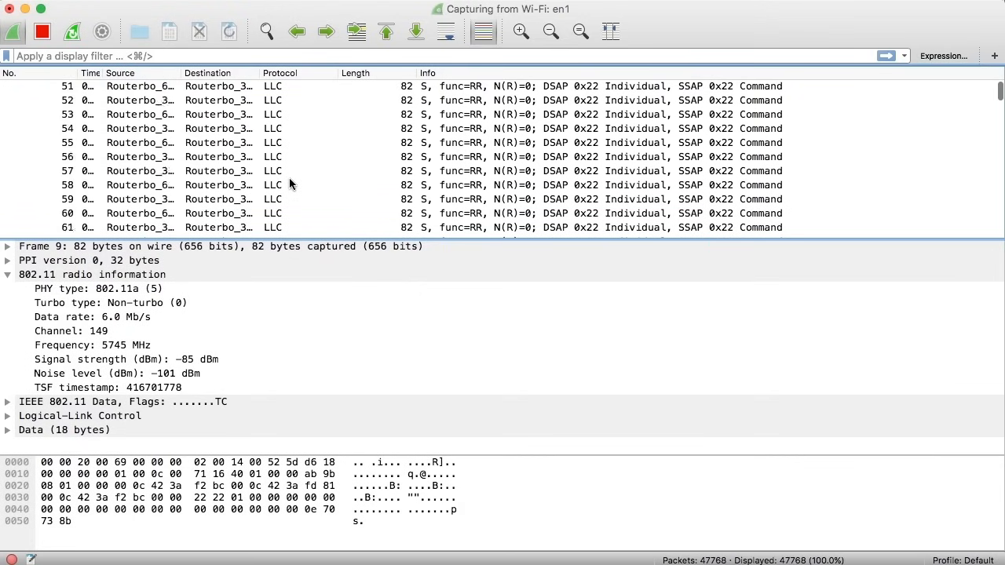
pyautogui.scroll(10, 289, 177)
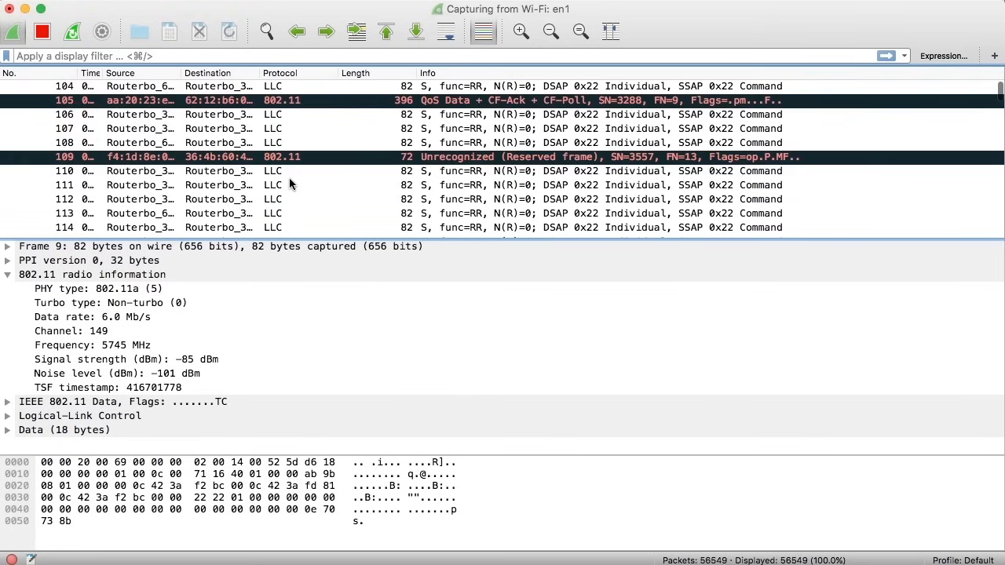
pyautogui.scroll(-15, 289, 177)
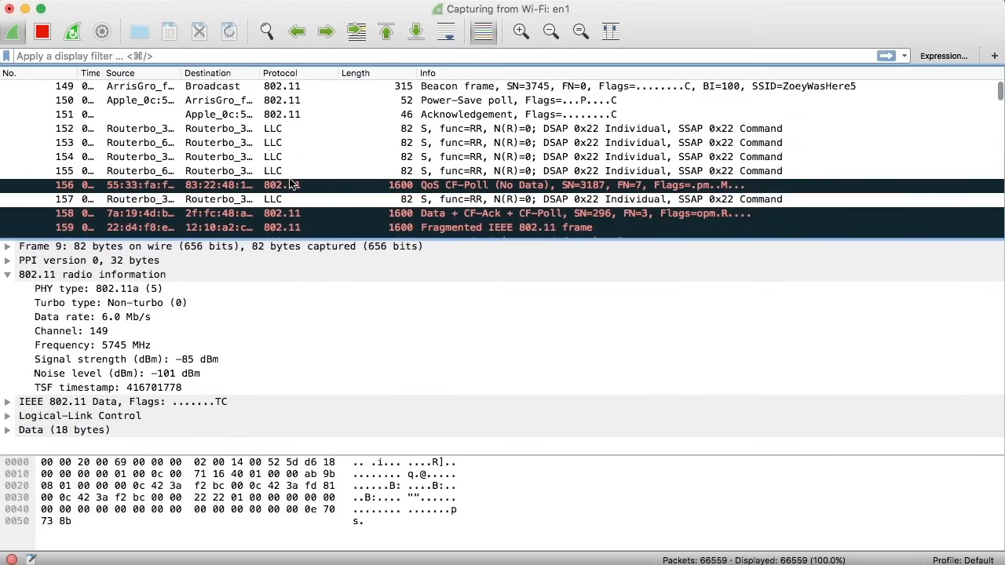
pyautogui.scroll(-1, 289, 184)
pyautogui.scroll(-1, 289, 184)
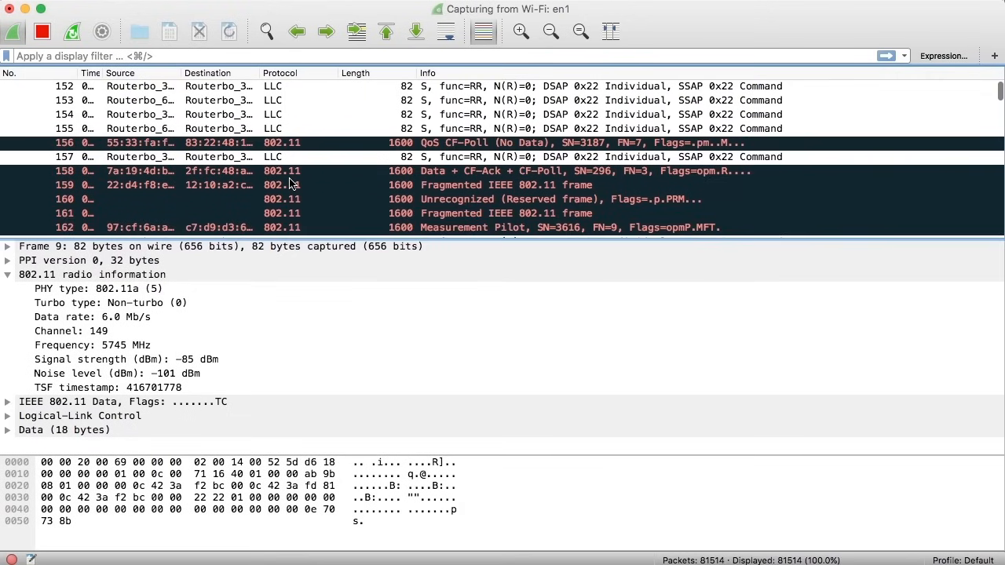
pyautogui.scroll(-1, 289, 184)
pyautogui.scroll(-1, 288, 184)
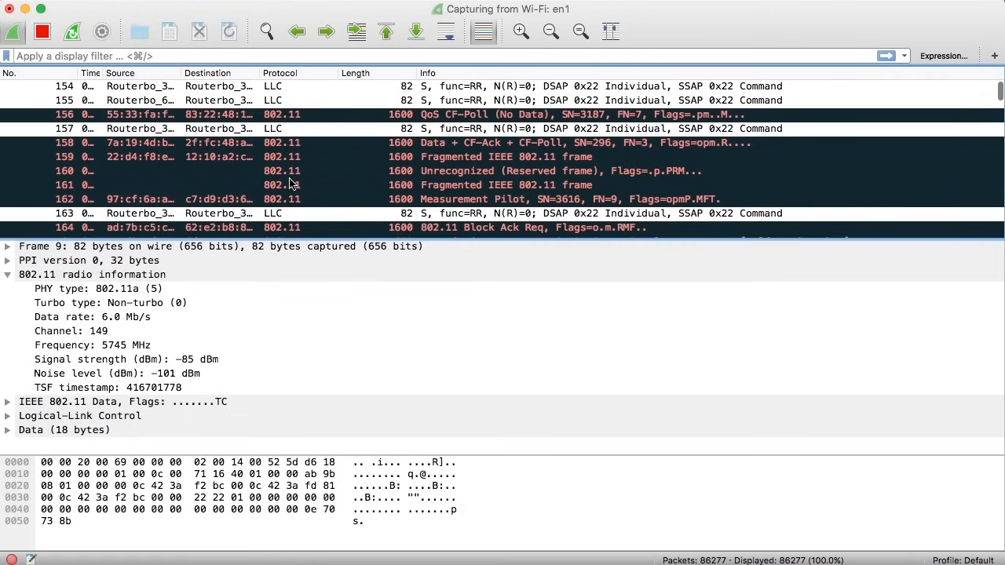
pyautogui.scroll(-4, 289, 184)
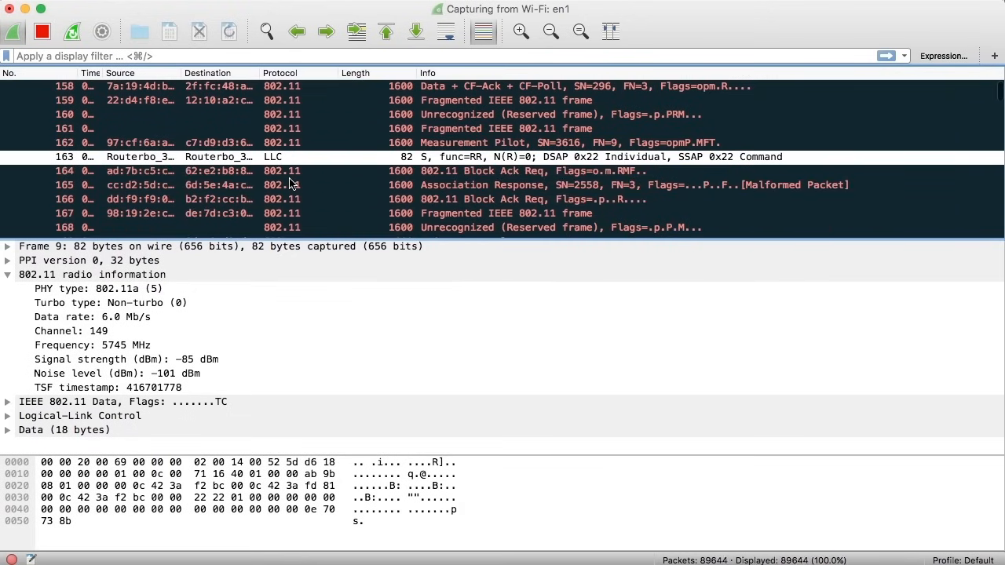
pyautogui.scroll(-3, 289, 184)
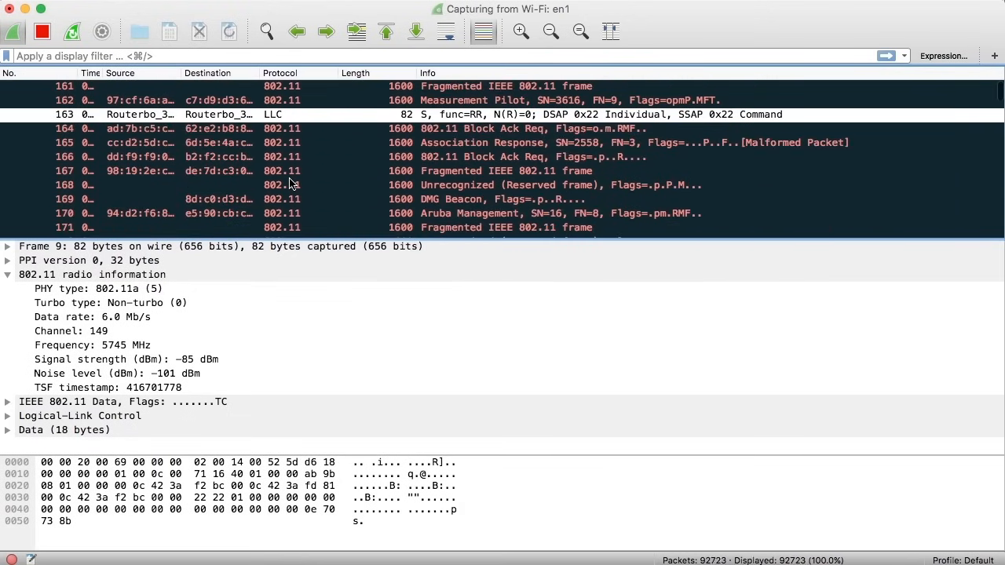
pyautogui.click(462, 144)
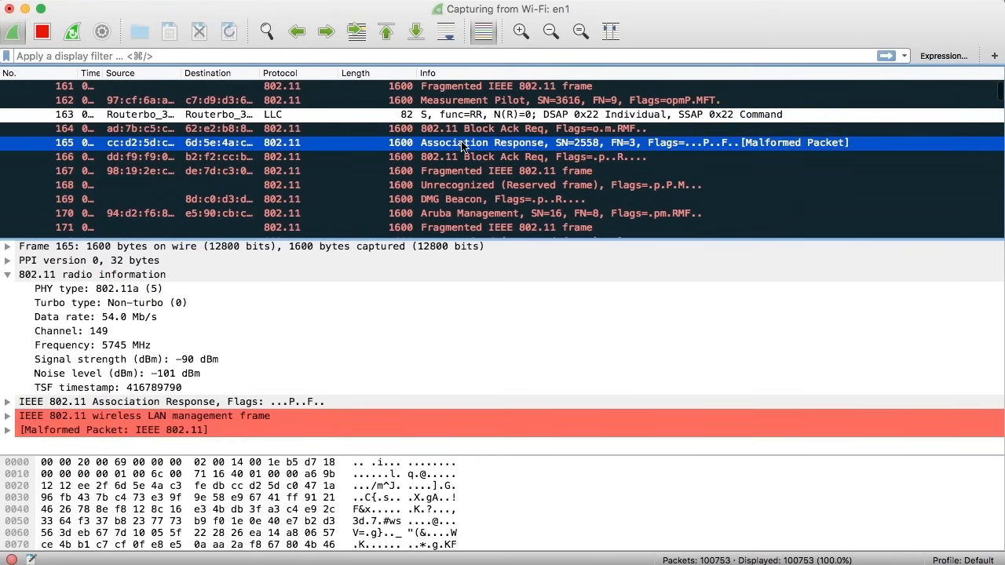
# Step: Browse the 802.11 frames following packet 165 and show the details of the reserved frame in packet 199
pyautogui.scroll(-4, 464, 149)
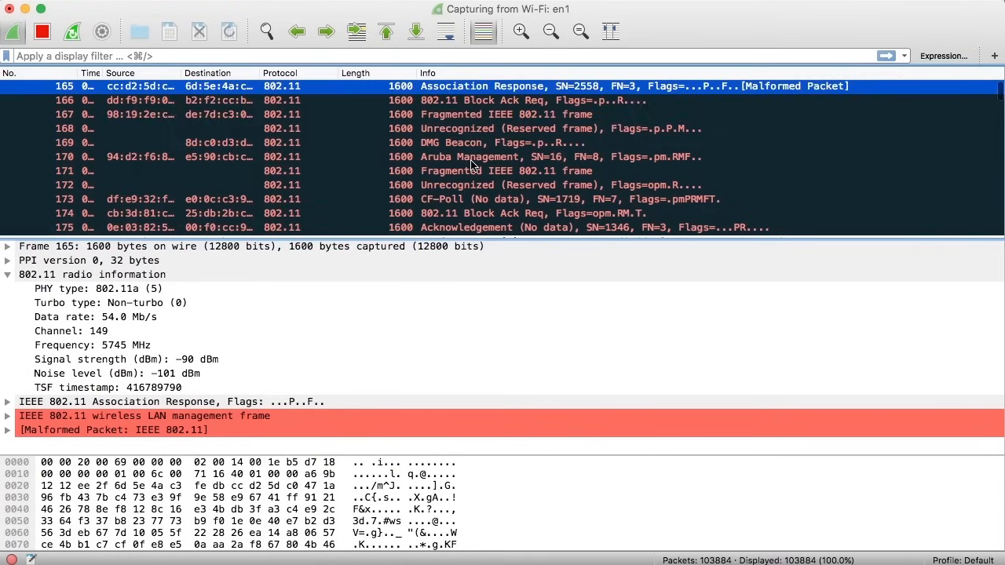
pyautogui.scroll(-6, 472, 163)
pyautogui.scroll(-11, 472, 163)
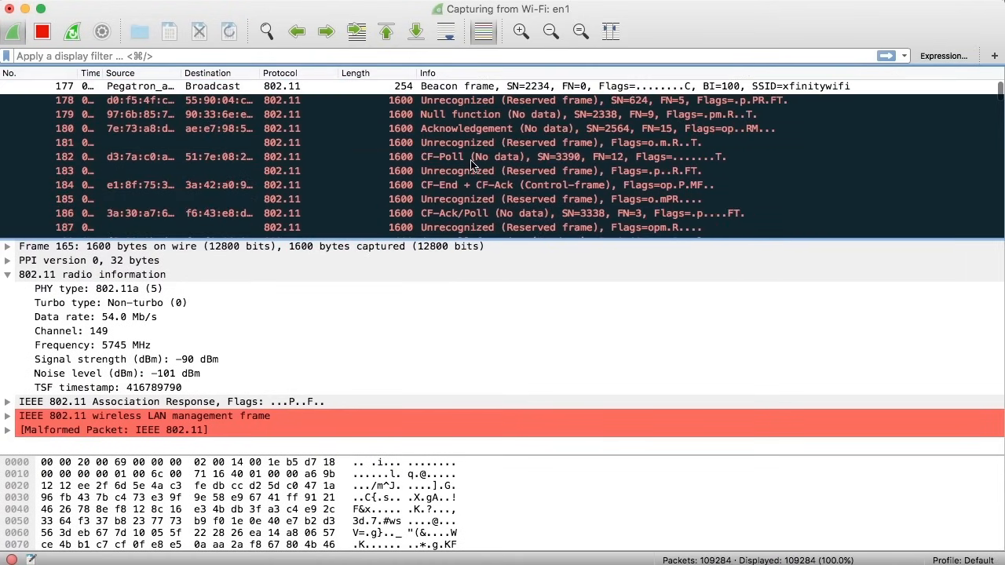
pyautogui.scroll(-8, 472, 163)
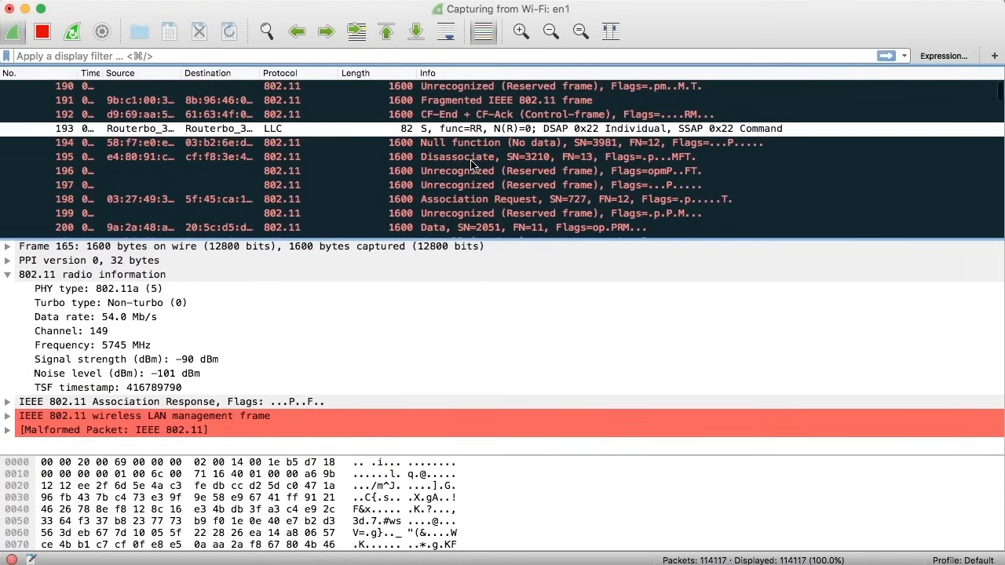
pyautogui.scroll(-4, 472, 163)
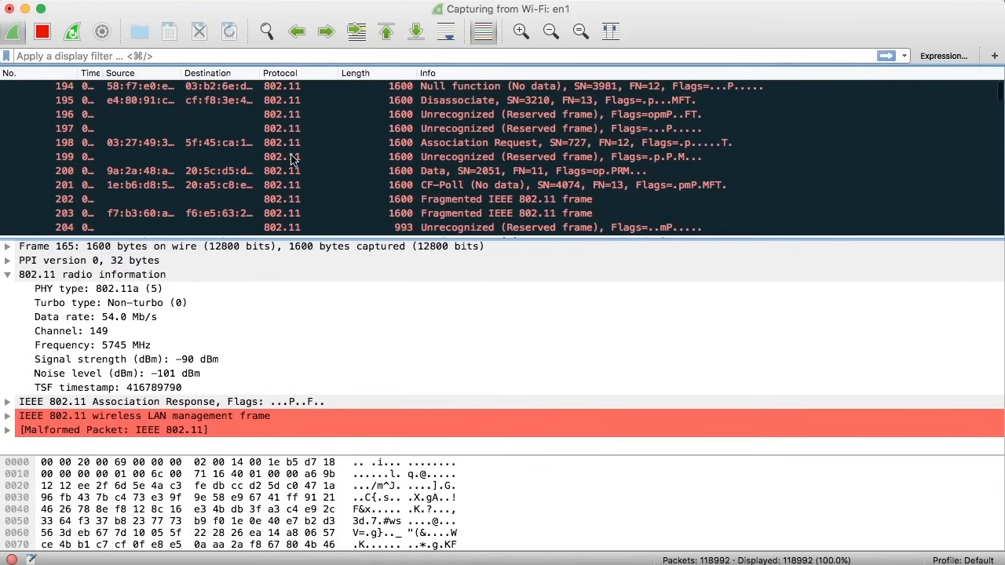
pyautogui.click(292, 158)
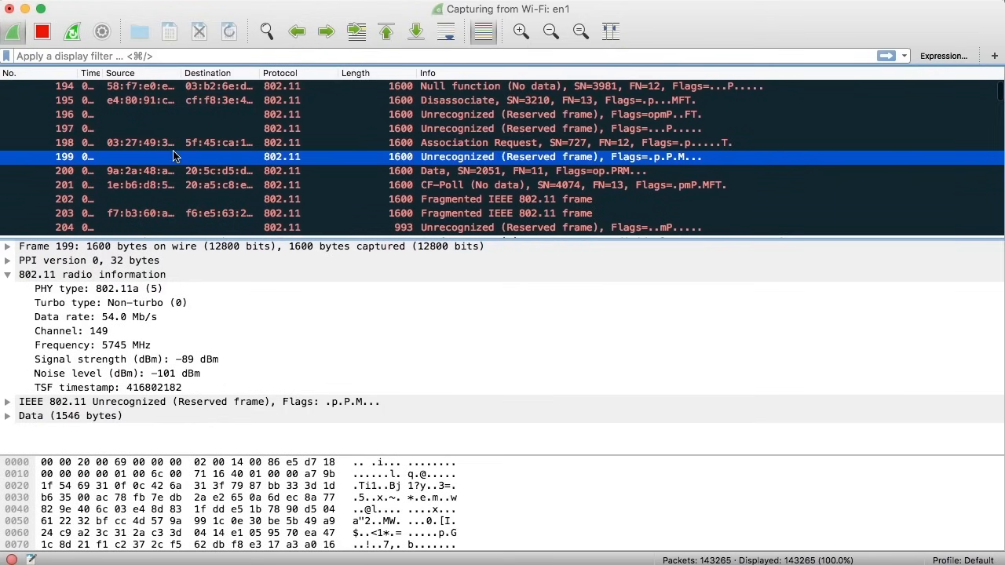
# Step: Stop the Wi-Fi capture and close it without saving the packets
pyautogui.click(43, 33)
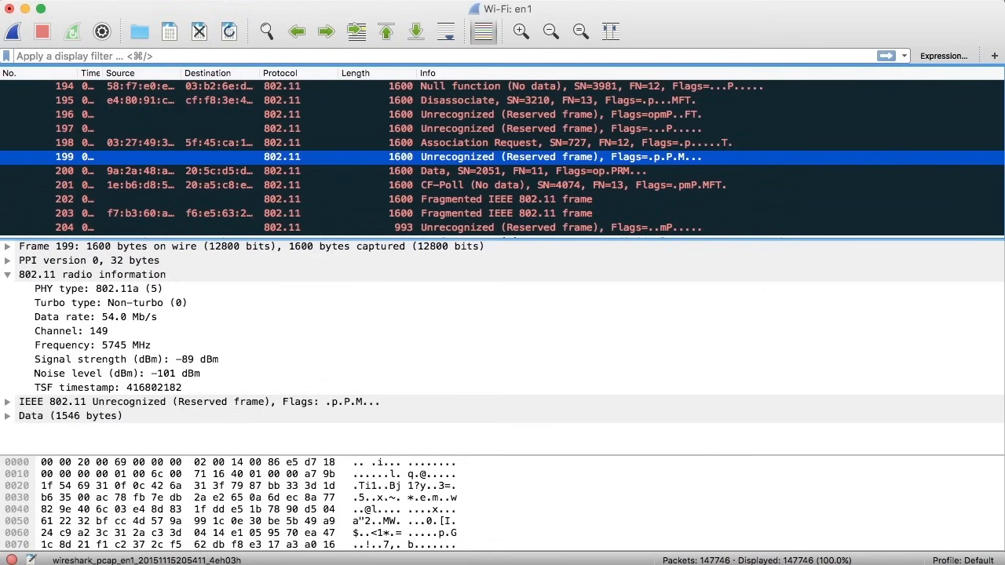
pyautogui.press('super+w')
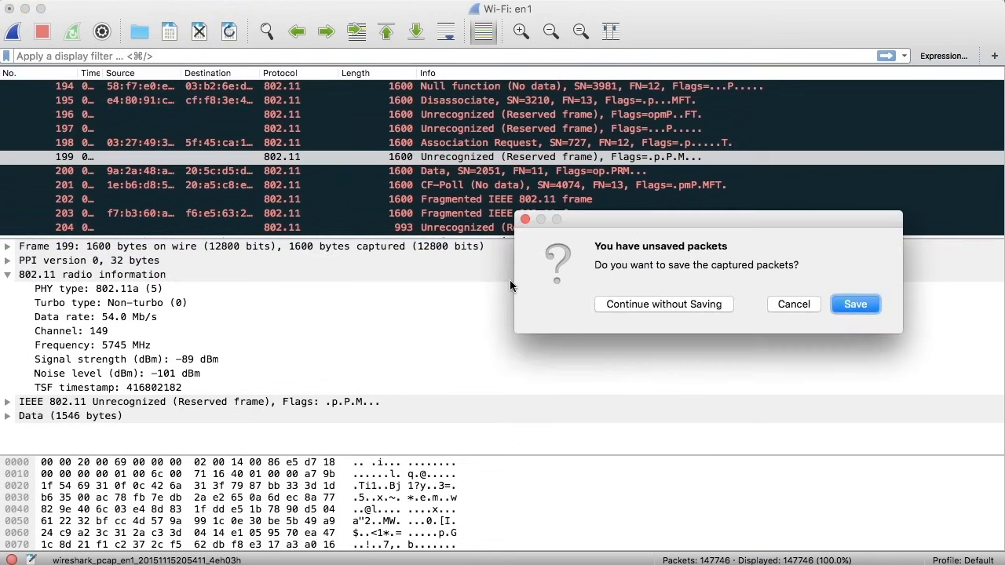
pyautogui.click(549, 362)
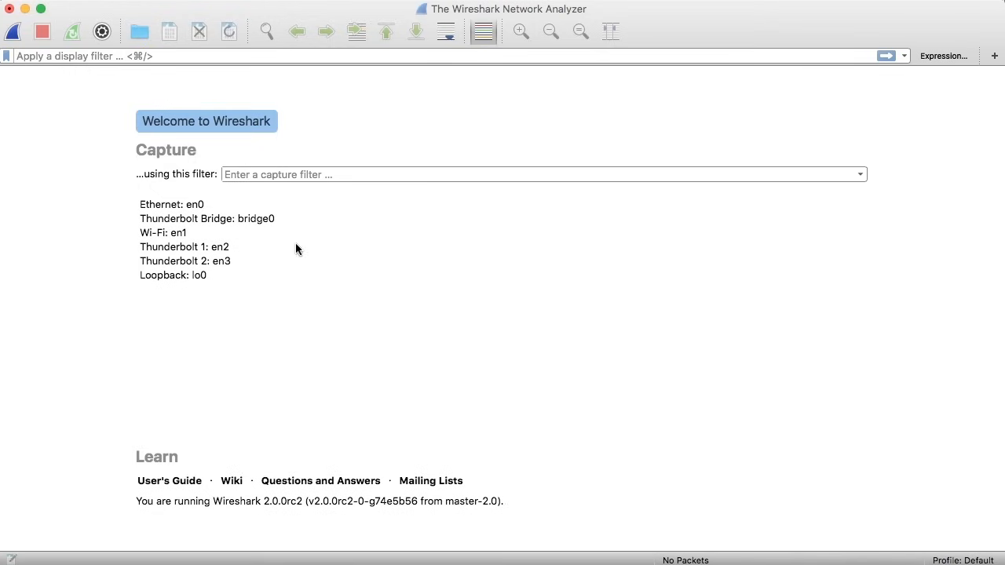
# Step: Reopen the capture options for Wi-Fi: en1, check its link-layer header and monitor mode settings, and return to the welcome screen
pyautogui.click(200, 232)
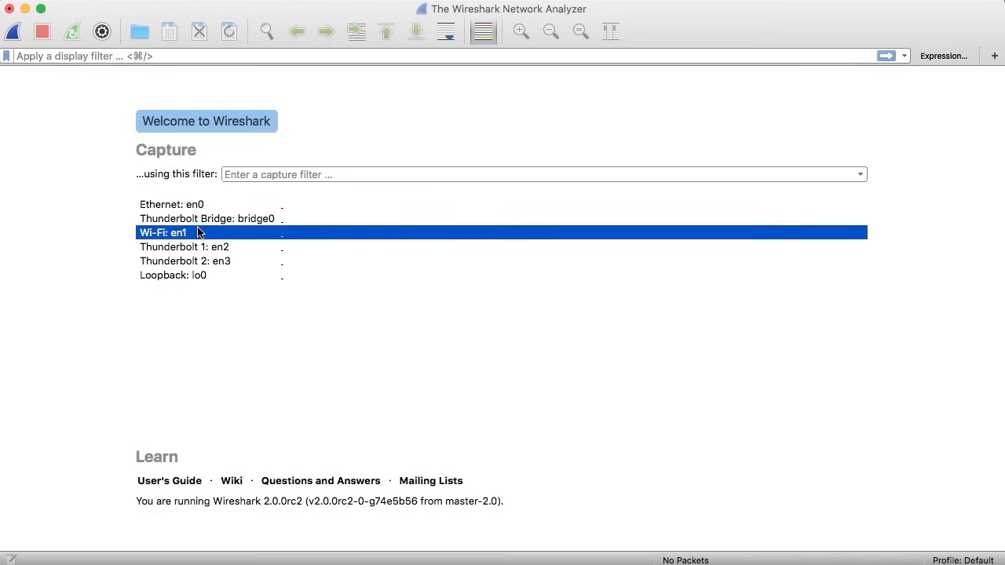
pyautogui.click(102, 32)
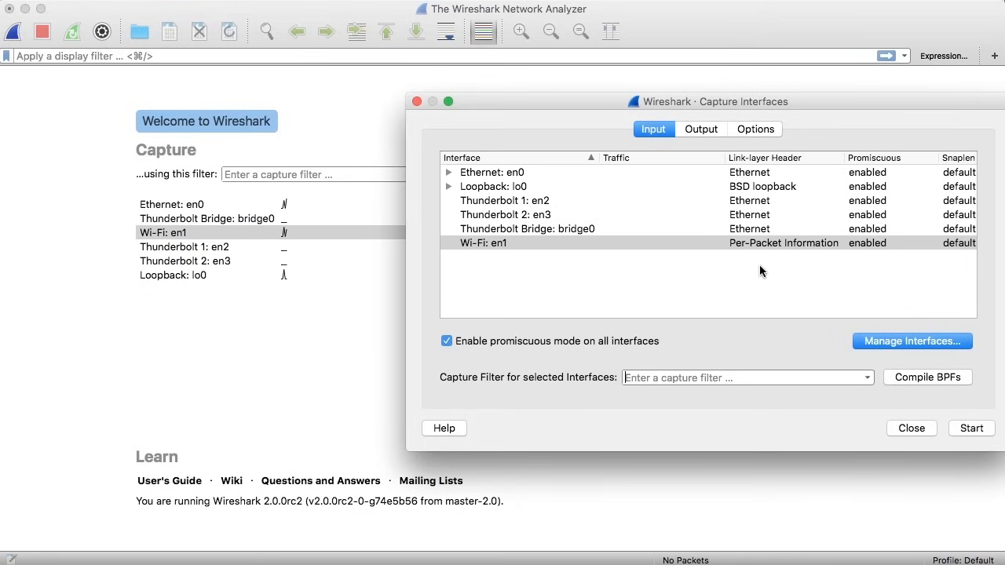
pyautogui.click(735, 249)
pyautogui.hscroll(5, 736, 249)
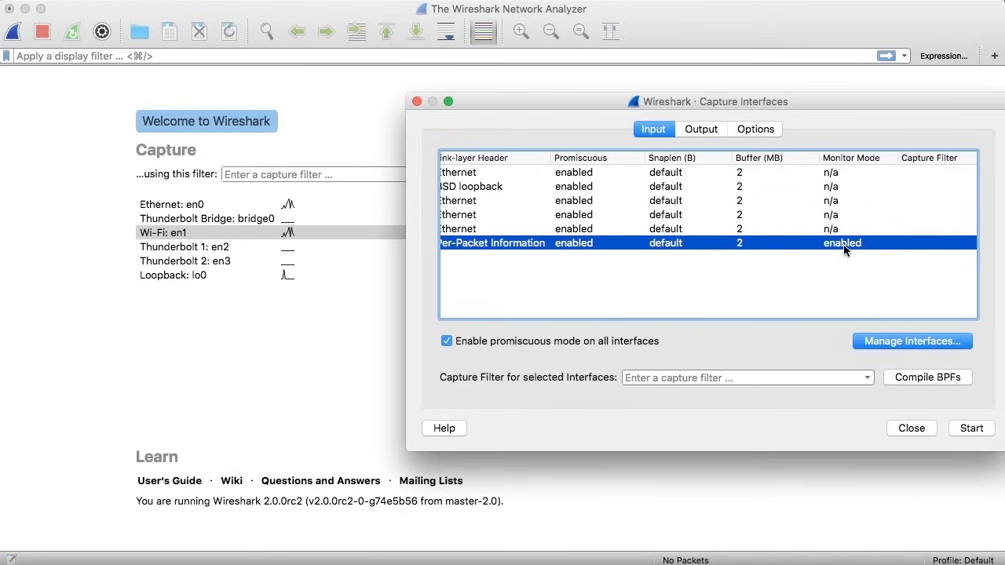
pyautogui.hscroll(-5, 844, 250)
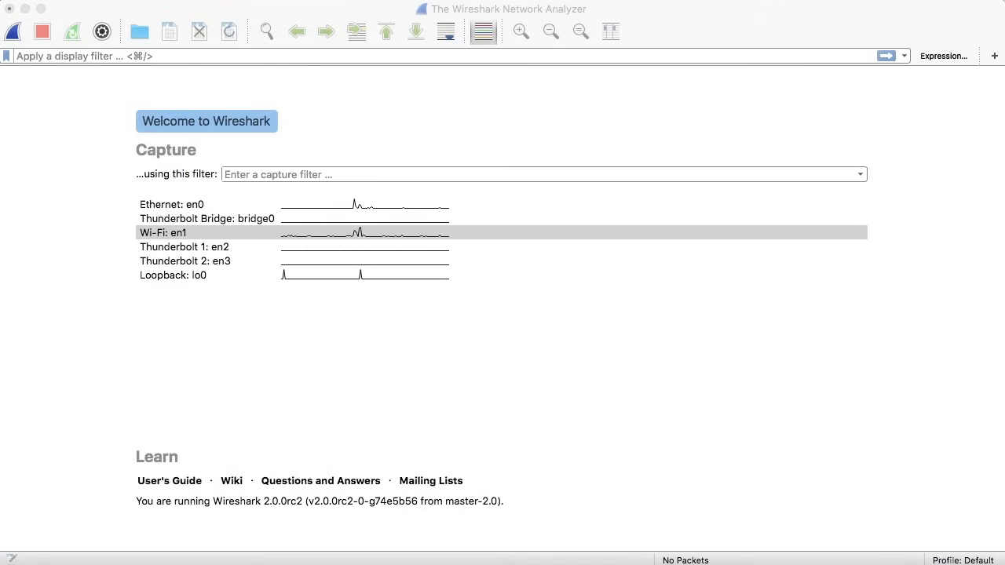
pyautogui.click(707, 19)
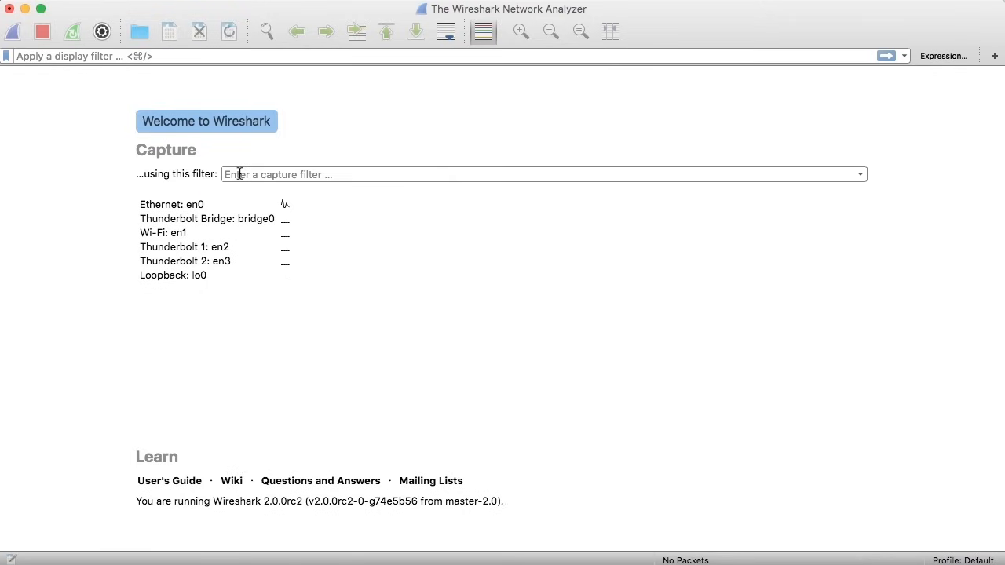
pyautogui.write('ip')
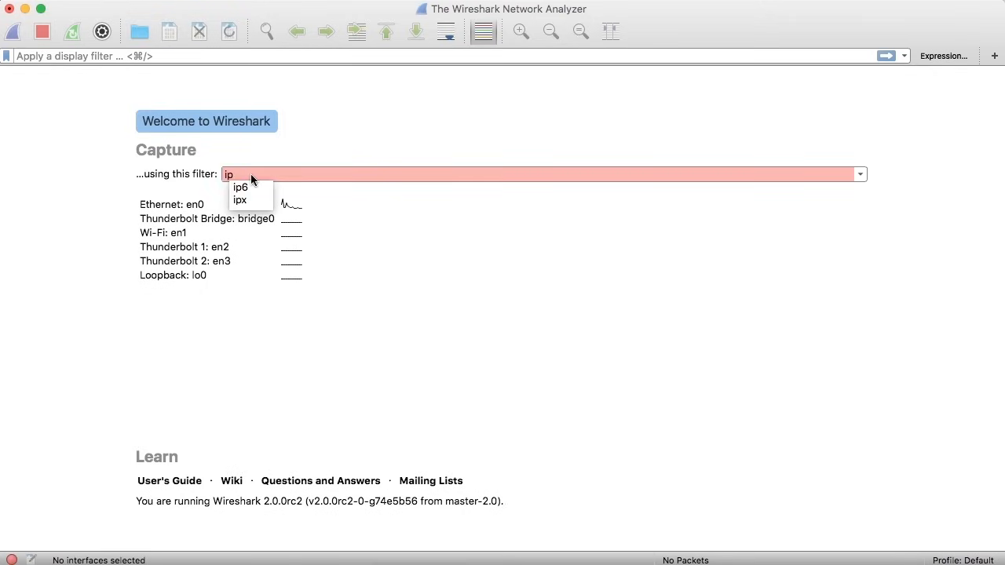
pyautogui.press('BackSpace')
pyautogui.press('BackSpace')
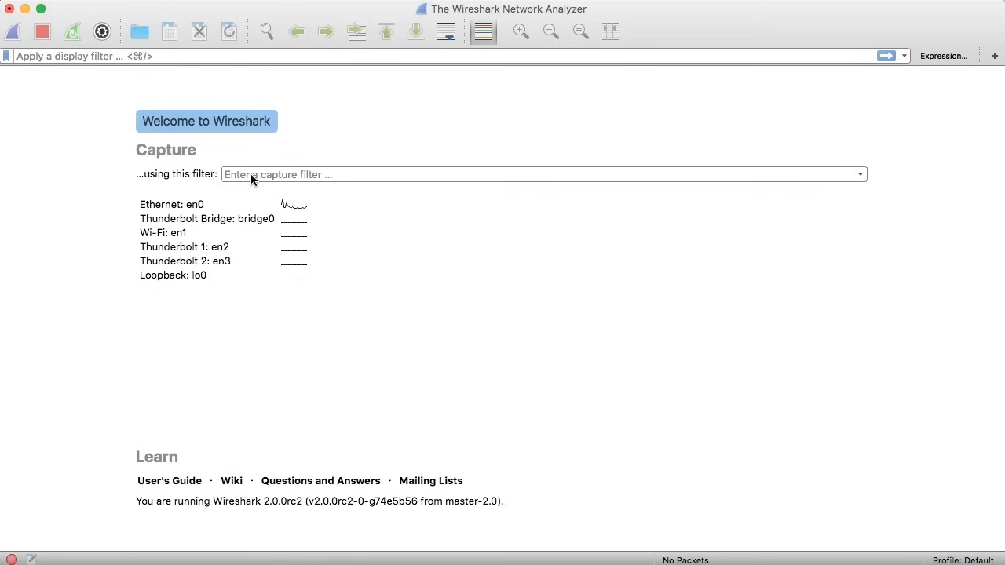
pyautogui.write('host ')
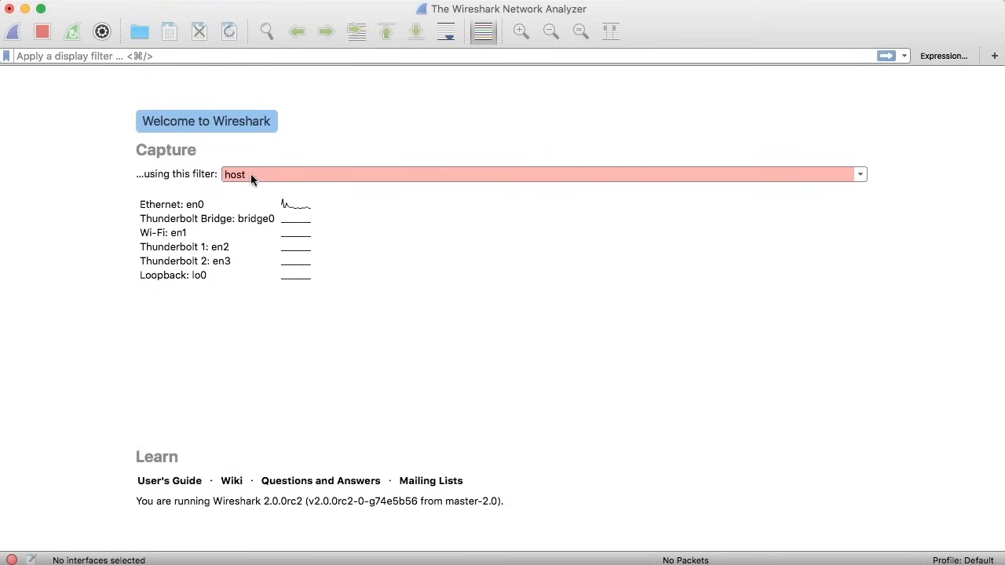
pyautogui.write('172.3')
pyautogui.write('.42.13')
pyautogui.press('BackSpace')
pyautogui.press('BackSpace')
pyautogui.press('BackSpace')
pyautogui.press('BackSpace')
pyautogui.press('BackSpace')
pyautogui.press('BackSpace')
pyautogui.press('BackSpace')
pyautogui.press('BackSpace')
pyautogui.press('BackSpace')
pyautogui.press('BackSpace')
pyautogui.press('BackSpace')
pyautogui.press('BackSpace')
pyautogui.press('BackSpace')
pyautogui.press('BackSpace')
pyautogui.press('BackSpace')
pyautogui.press('BackSpace')
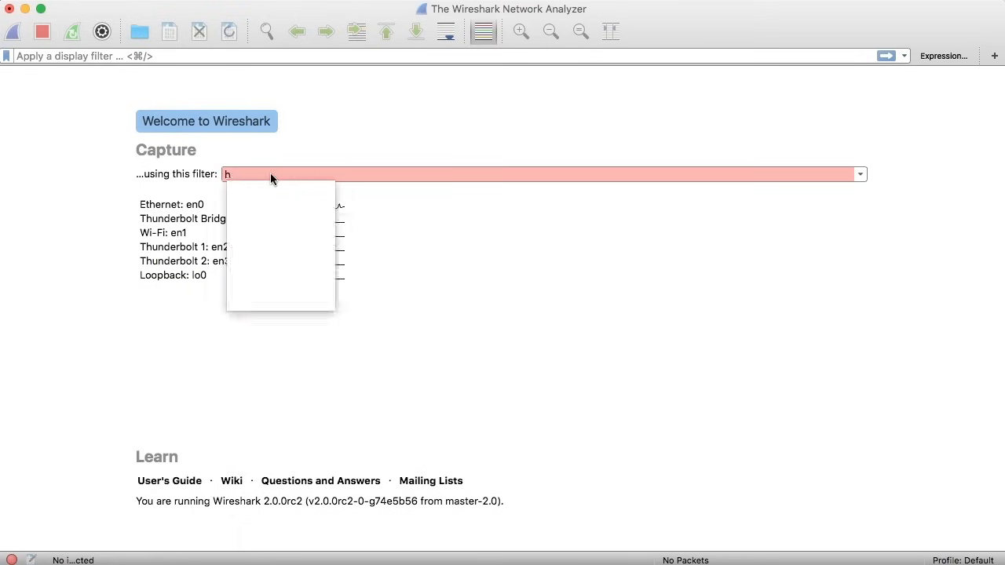
pyautogui.press('BackSpace')
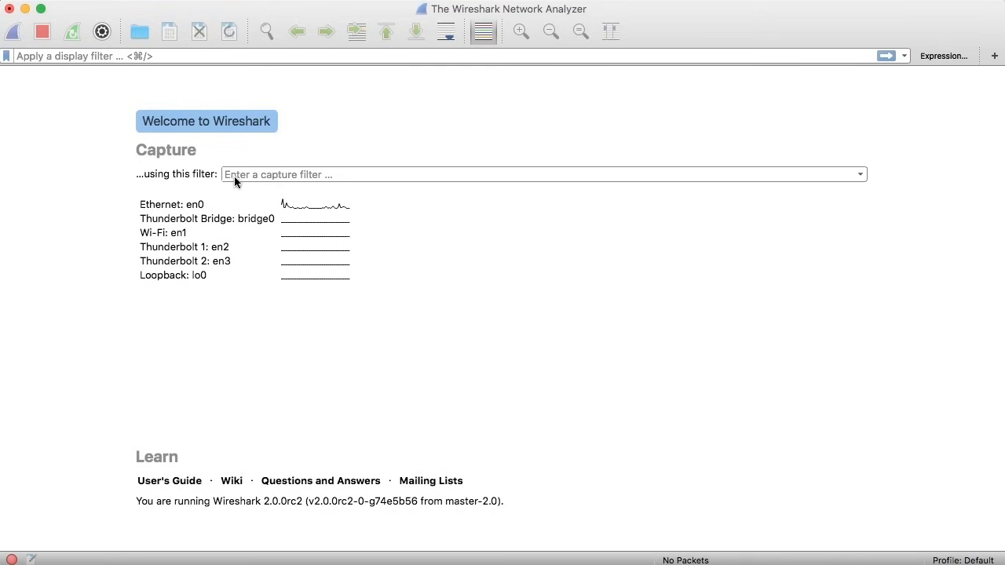
# Step: Select the Ethernet: en0 interface and set the capture filter to host 172.30.42.13
pyautogui.click(196, 207)
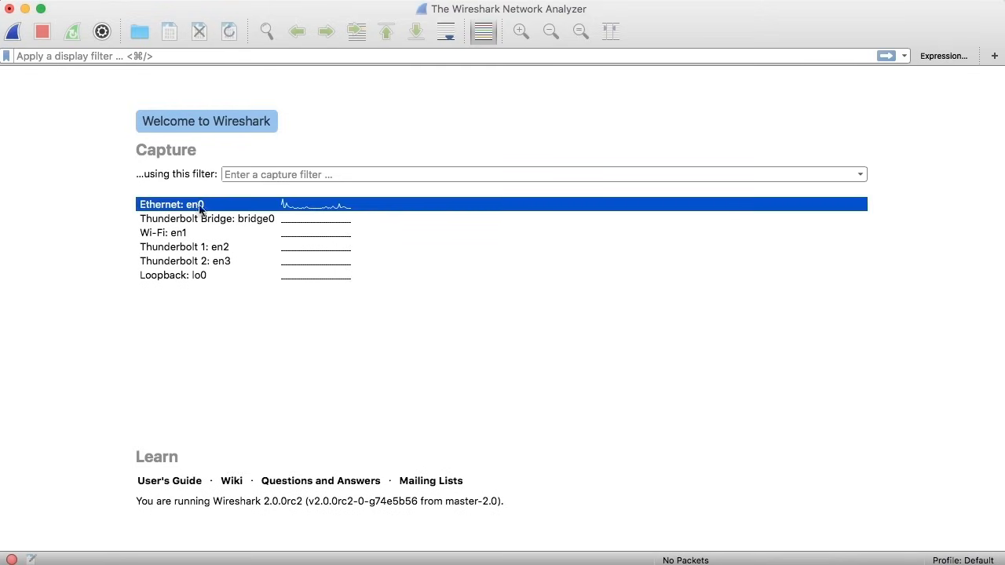
pyautogui.click(250, 174)
pyautogui.write('host 172.30.42.13')
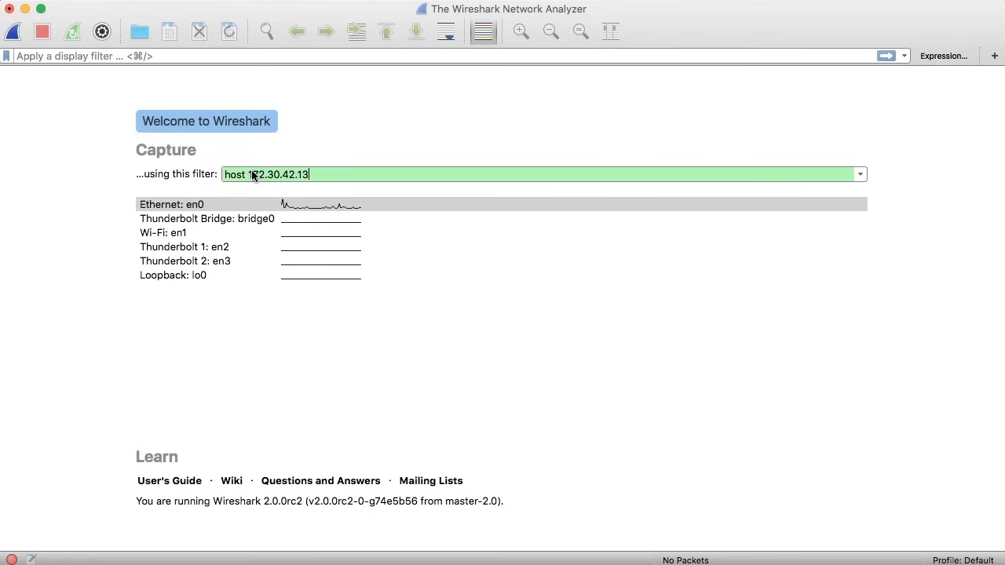
pyautogui.click(483, 386)
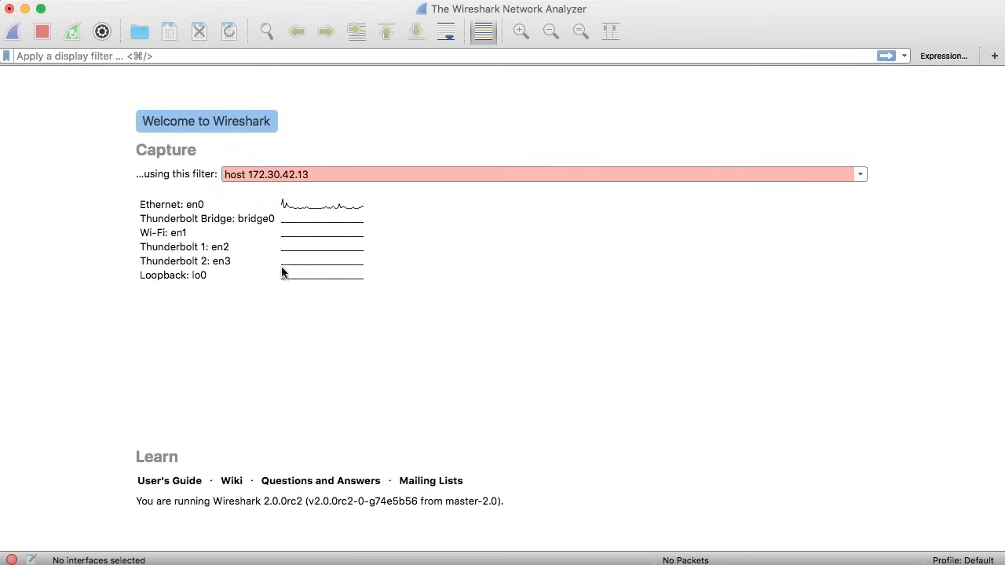
pyautogui.click(205, 203)
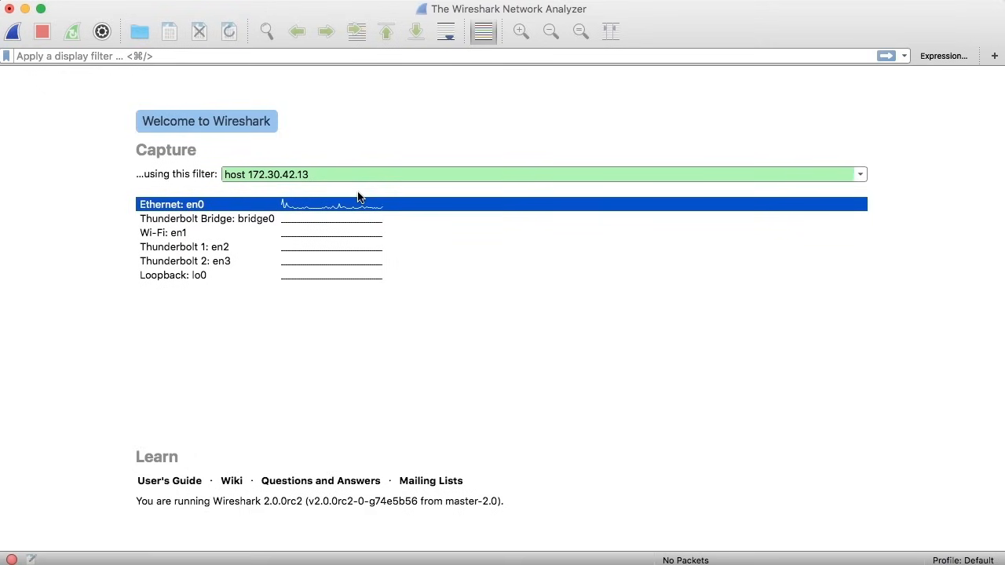
# Step: Capture the filtered traffic on Ethernet: en0 and stop the capture
pyautogui.doubleClick(289, 206)
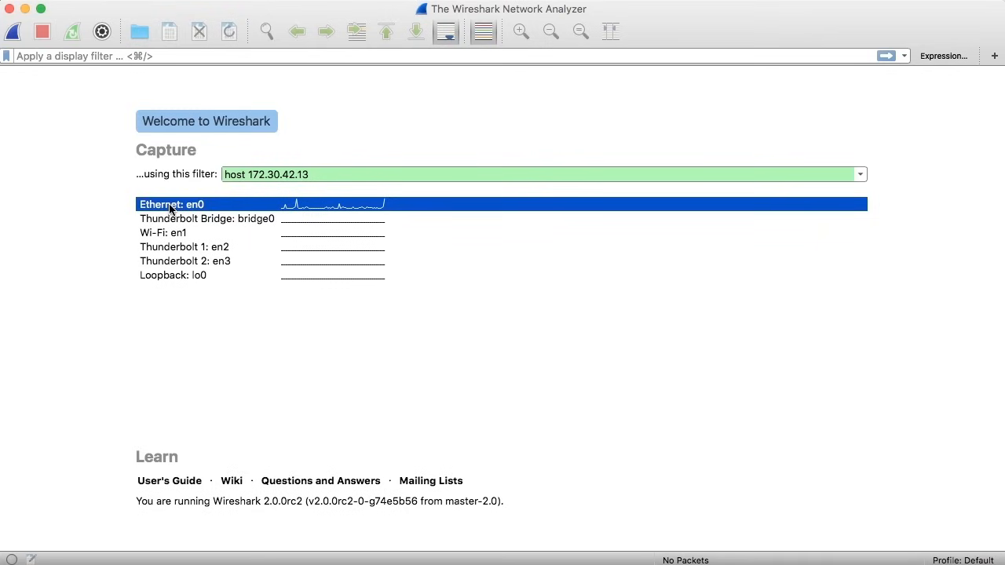
pyautogui.click(13, 35)
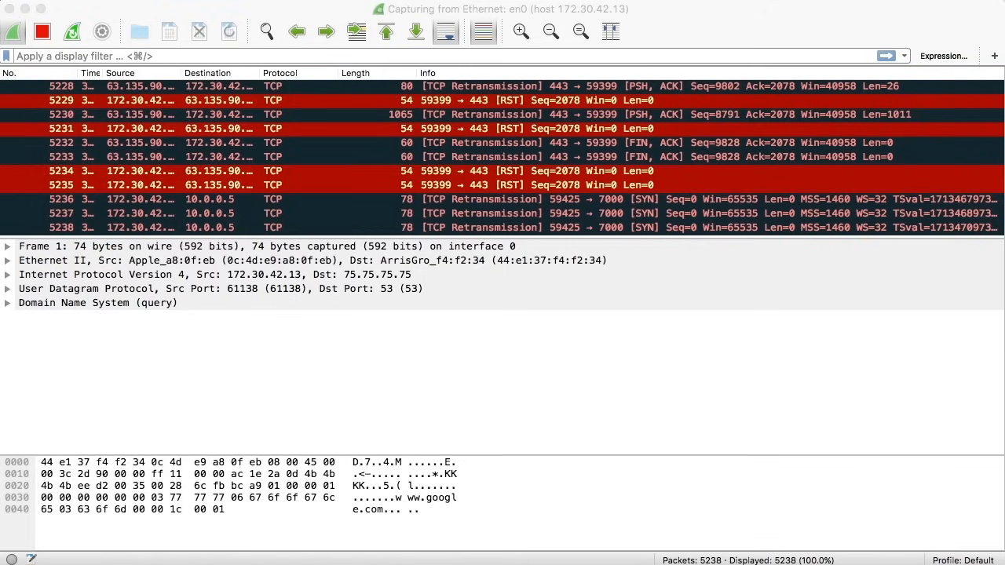
pyautogui.scroll(20, 502, 157)
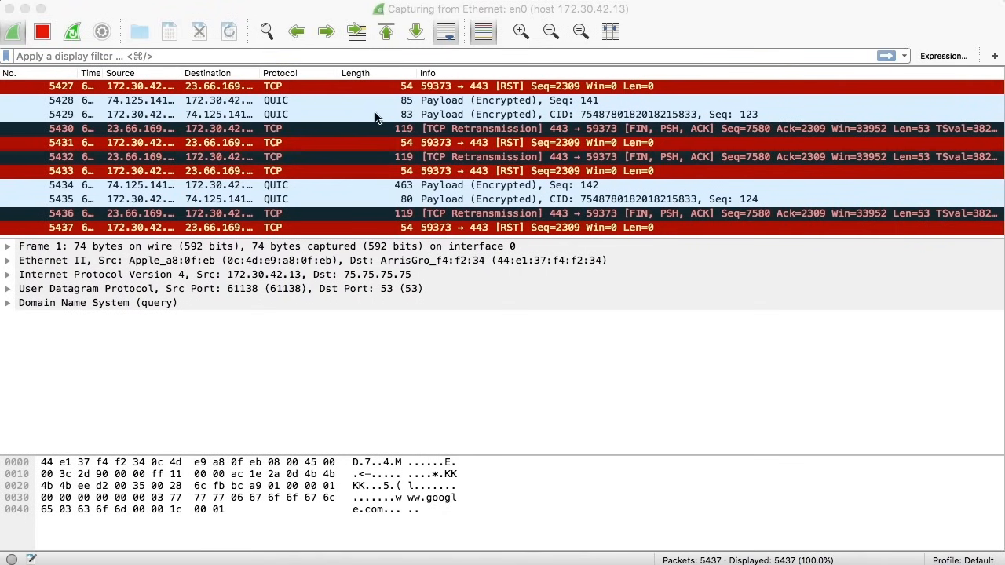
pyautogui.click(48, 35)
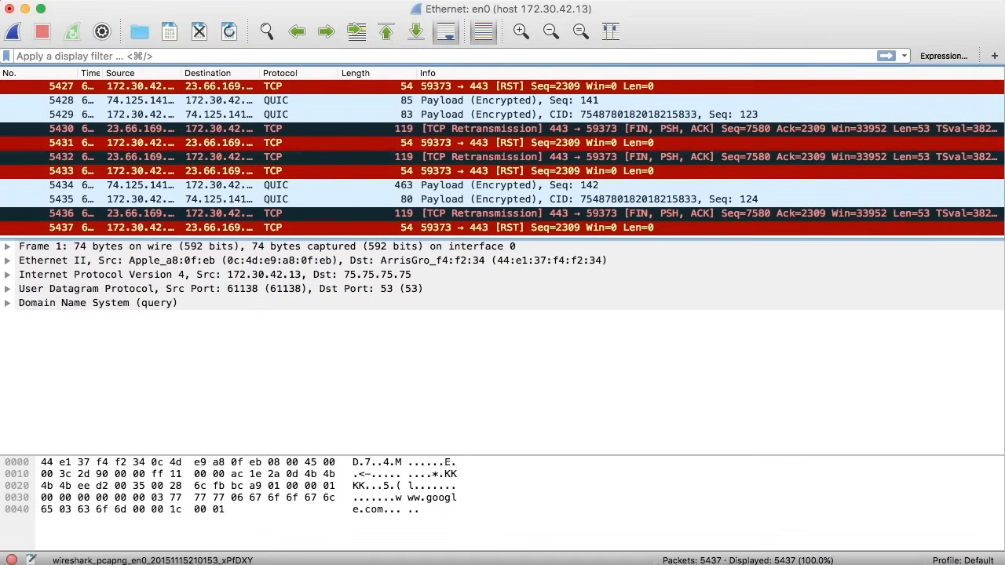
# Step: Return to the first captured packet and close the filtered capture without saving its packets
pyautogui.click(386, 32)
pyautogui.press('super+w')
pyautogui.click(656, 305)
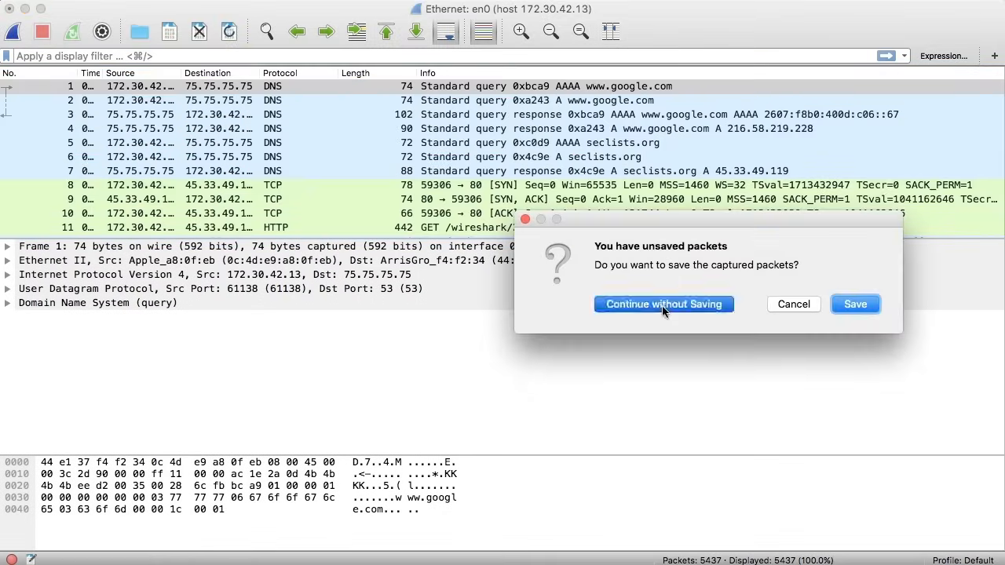
# Step: Clear the host 172.30.42.13 expression from the capture filter
pyautogui.doubleClick(249, 174)
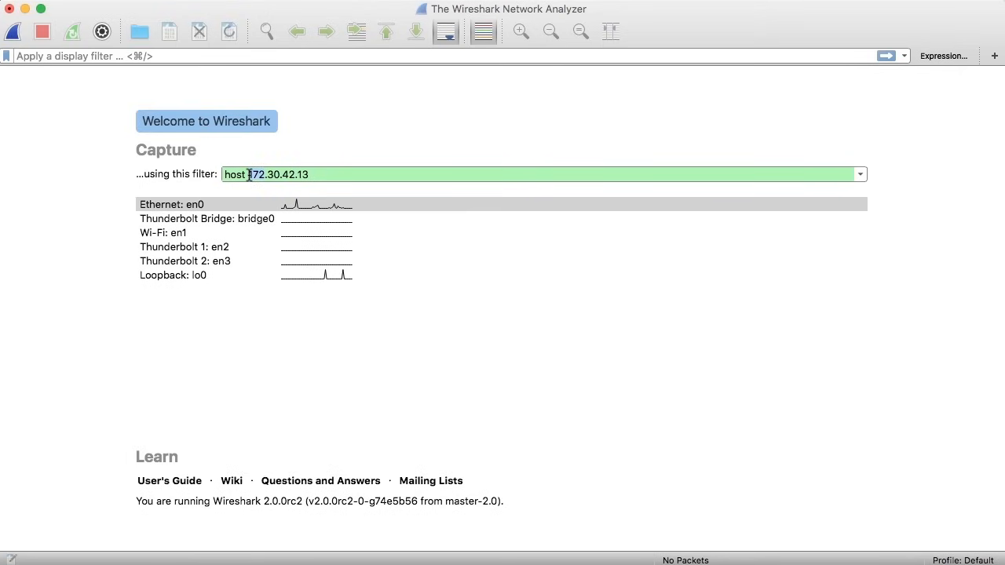
pyautogui.click(249, 174)
pyautogui.moveTo(329, 174); pyautogui.dragTo(187, 174)
pyautogui.press('BackSpace')
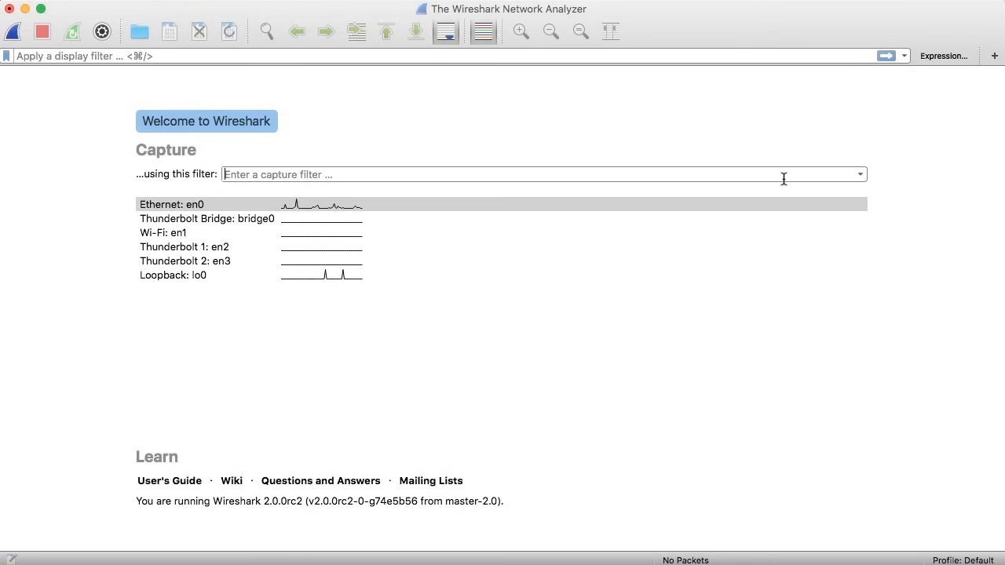
# Step: View the capture filter suggestions for the letters h, a and b, and leave the filter empty
pyautogui.write('h')
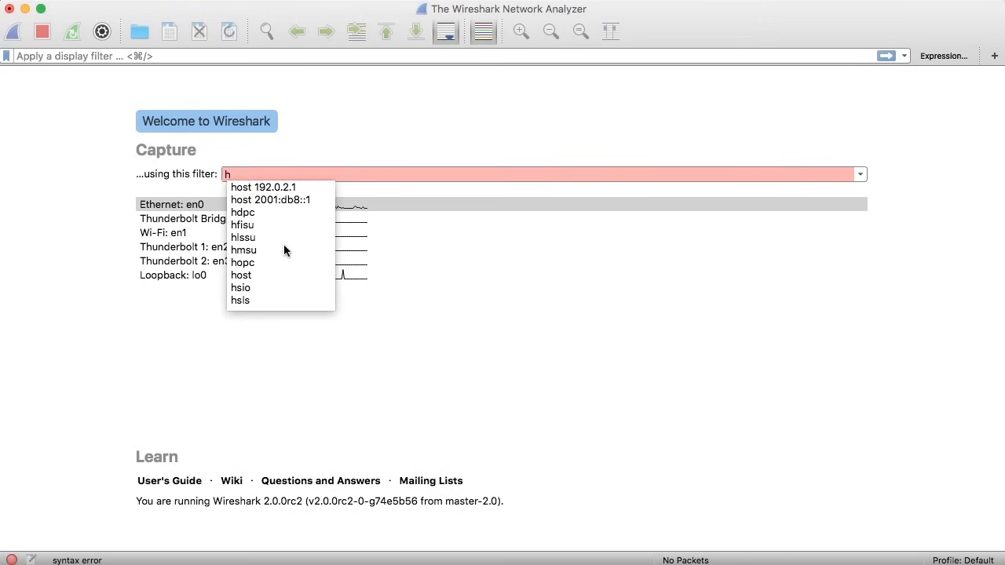
pyautogui.press('BackSpace')
pyautogui.write('a')
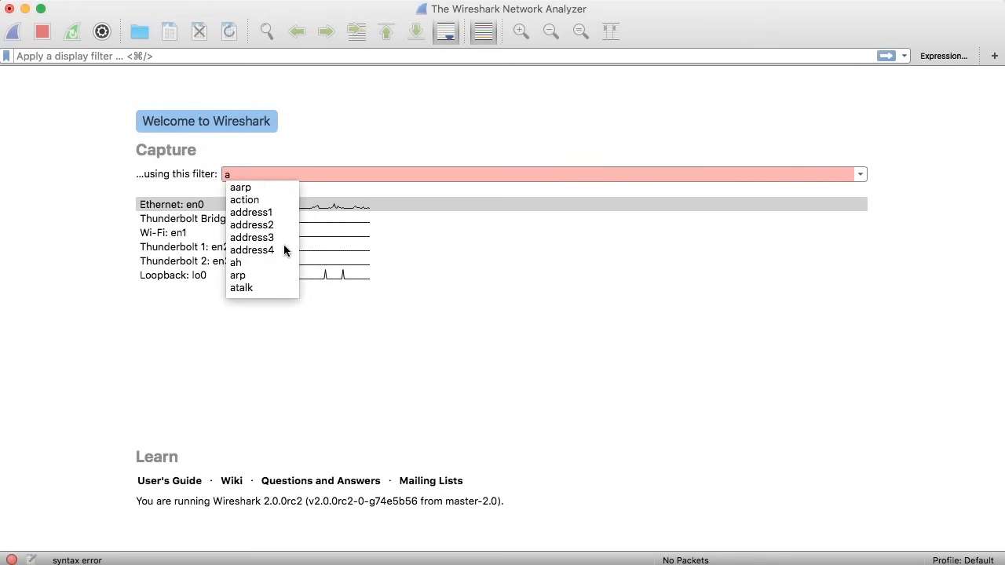
pyautogui.press('BackSpace')
pyautogui.write('b')
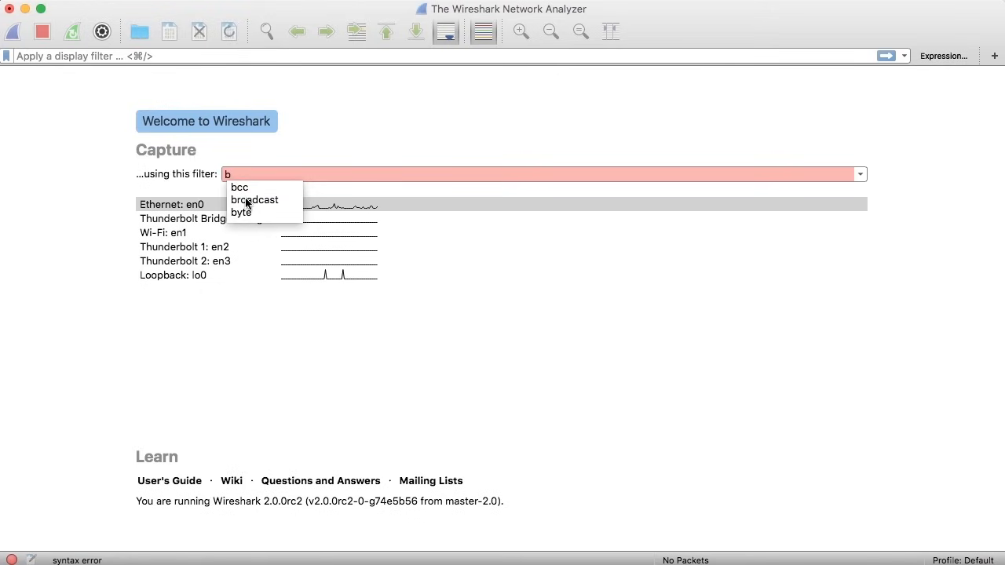
pyautogui.press('BackSpace')
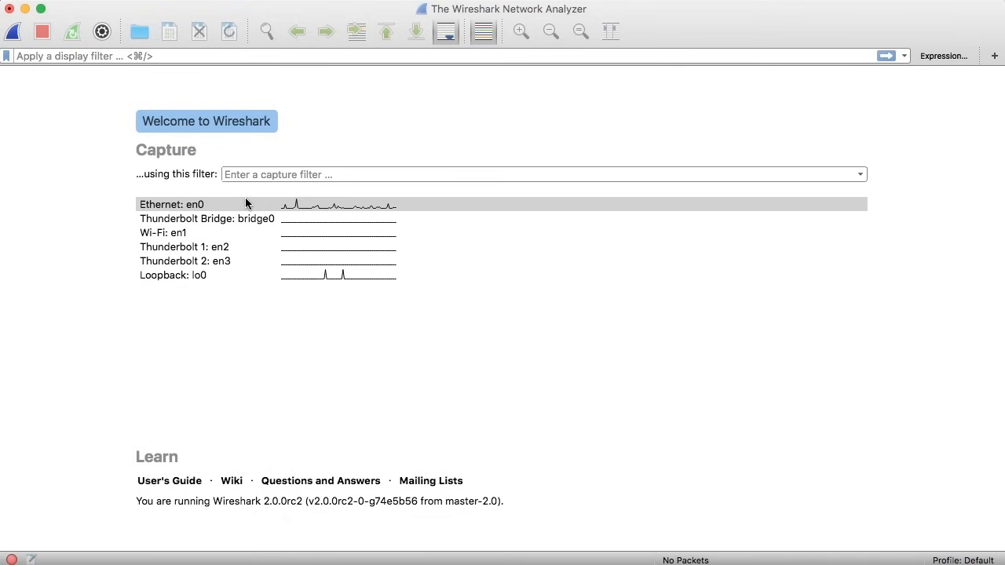
# Step: Capture unfiltered traffic on Ethernet: en0, stop the capture and return to the first packet
pyautogui.doubleClick(246, 203)
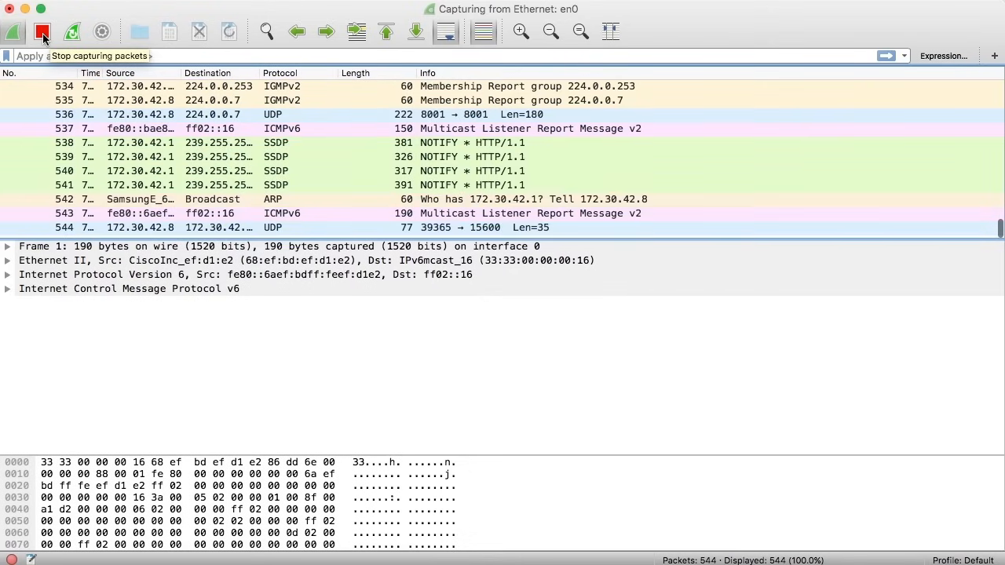
pyautogui.click(43, 34)
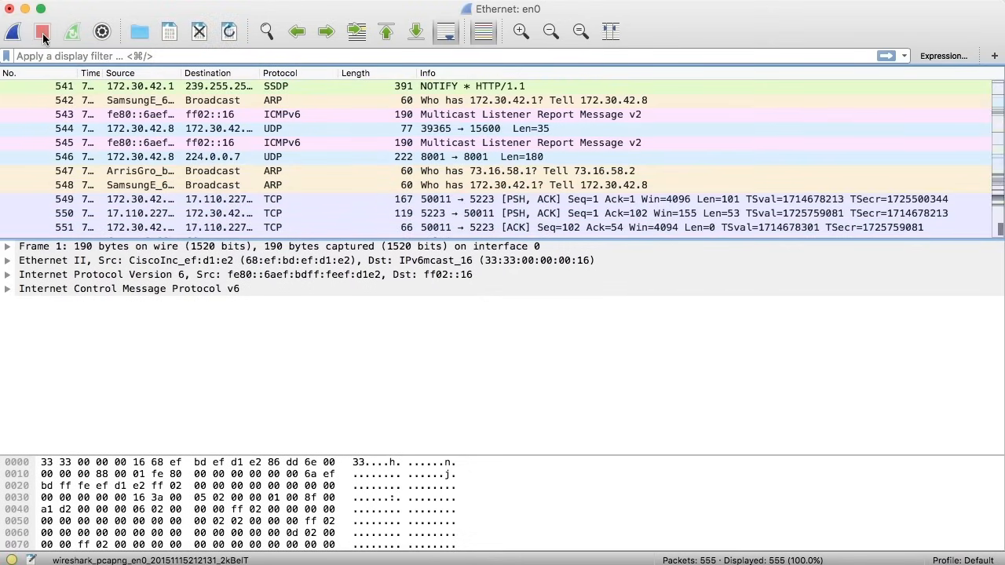
pyautogui.scroll(20, 489, 145)
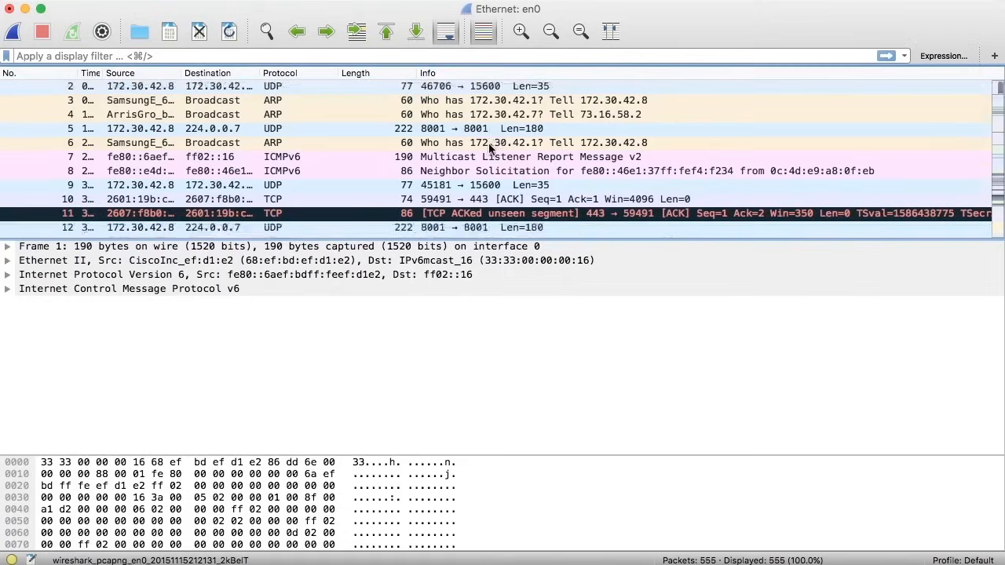
pyautogui.scroll(1, 490, 147)
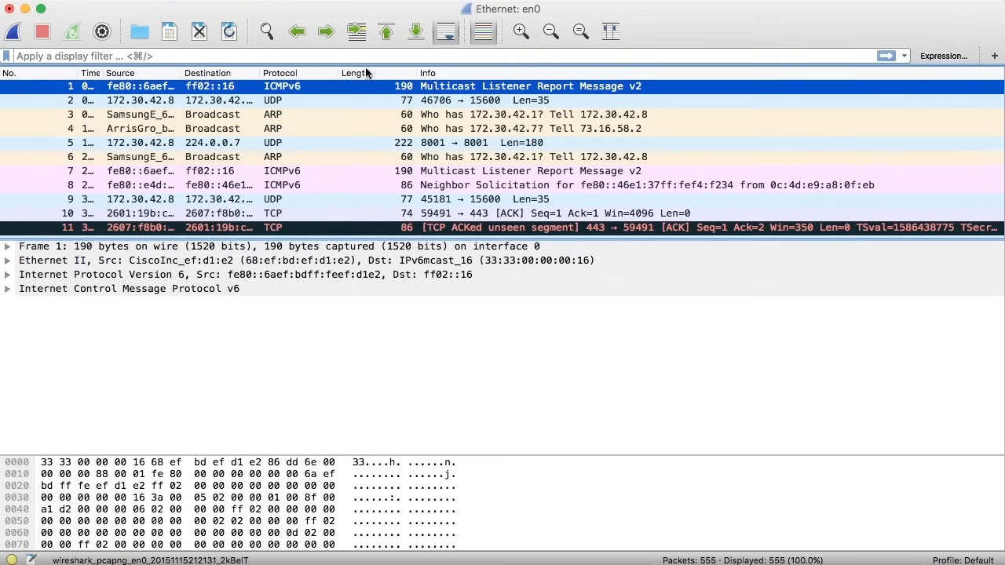
# Step: Sort the captured packets by protocol in ascending order and go to the start of the list
pyautogui.click(295, 73)
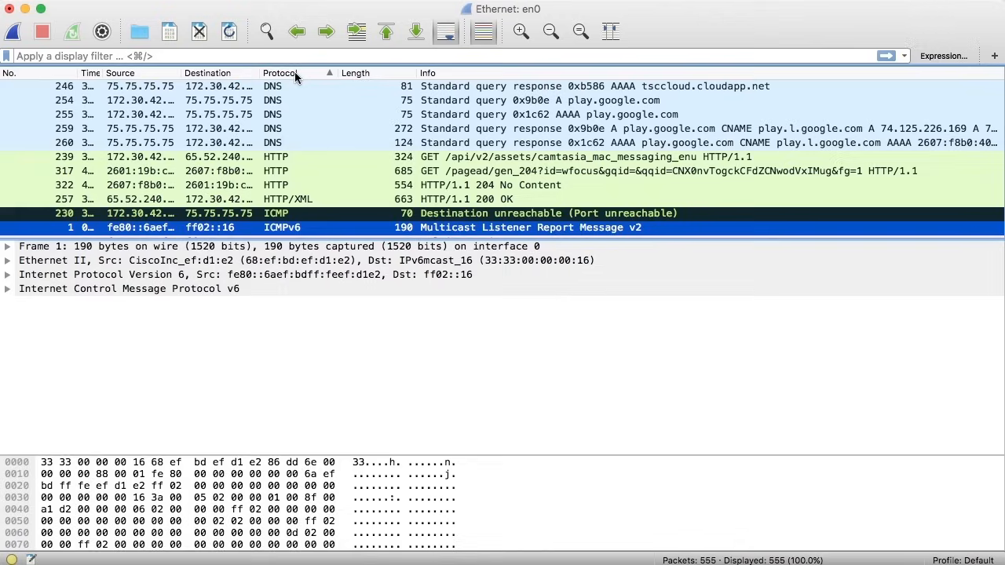
pyautogui.scroll(20, 309, 157)
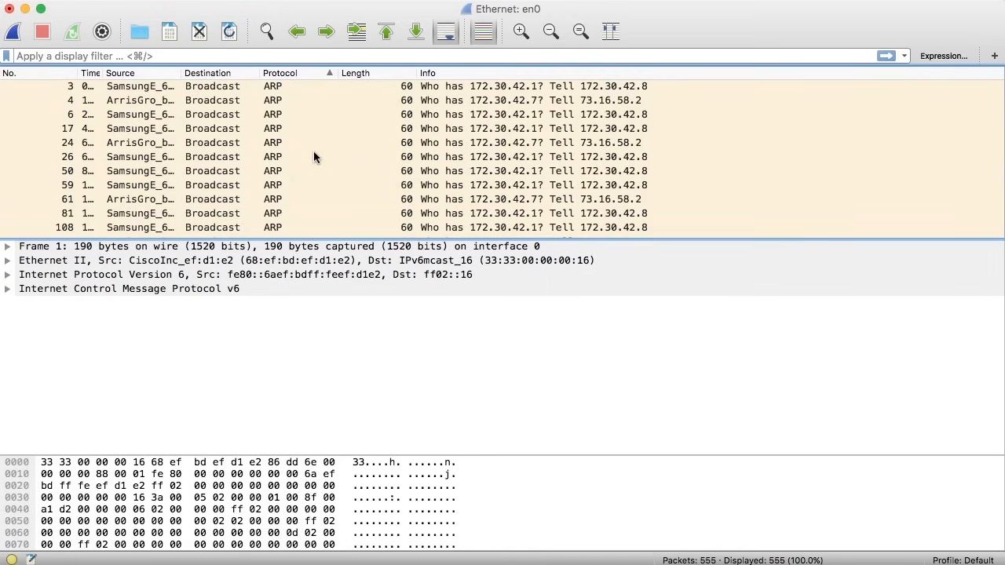
pyautogui.scroll(-1, 371, 128)
pyautogui.scroll(1, 371, 128)
pyautogui.scroll(1, 370, 128)
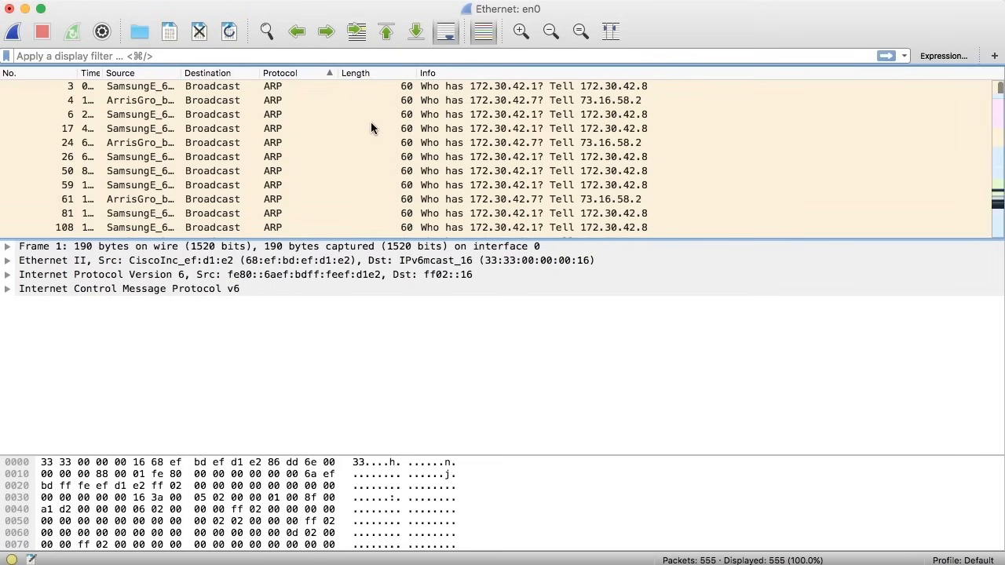
# Step: Look through the protocol-sorted packets from the ARP broadcasts past the DHCPv6 messages to the DNS and HTTP traffic
pyautogui.scroll(-4, 372, 128)
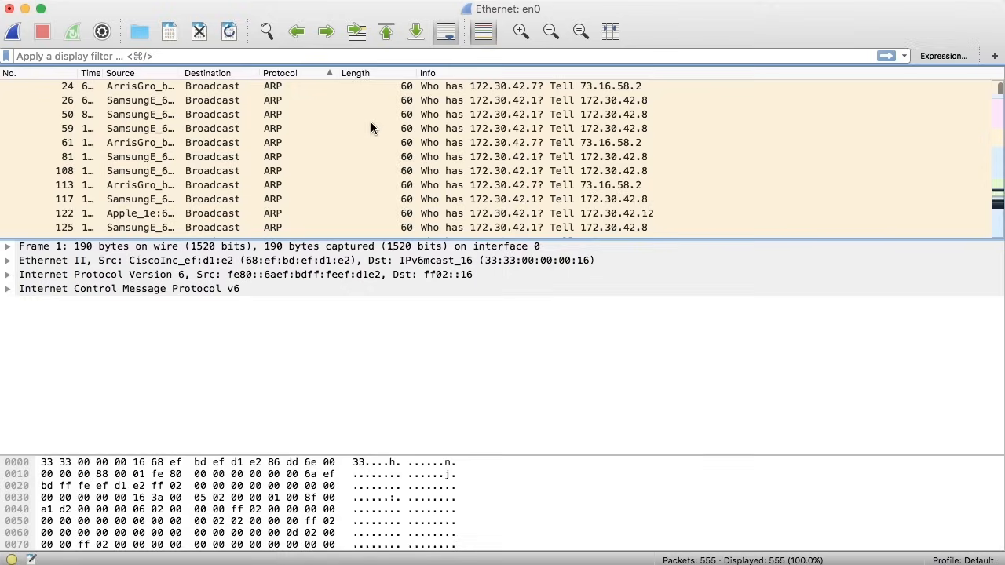
pyautogui.scroll(-2, 372, 128)
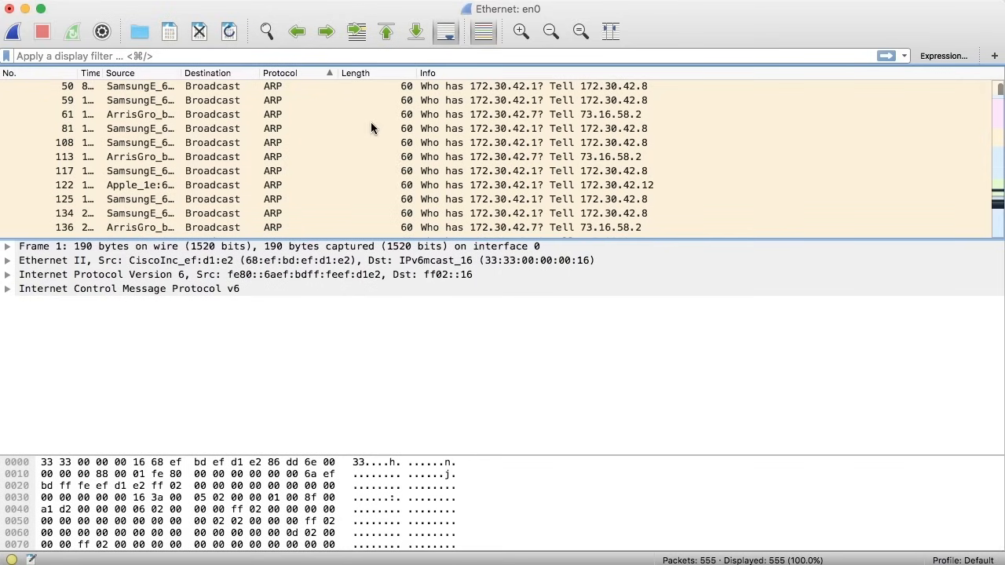
pyautogui.scroll(-3, 372, 128)
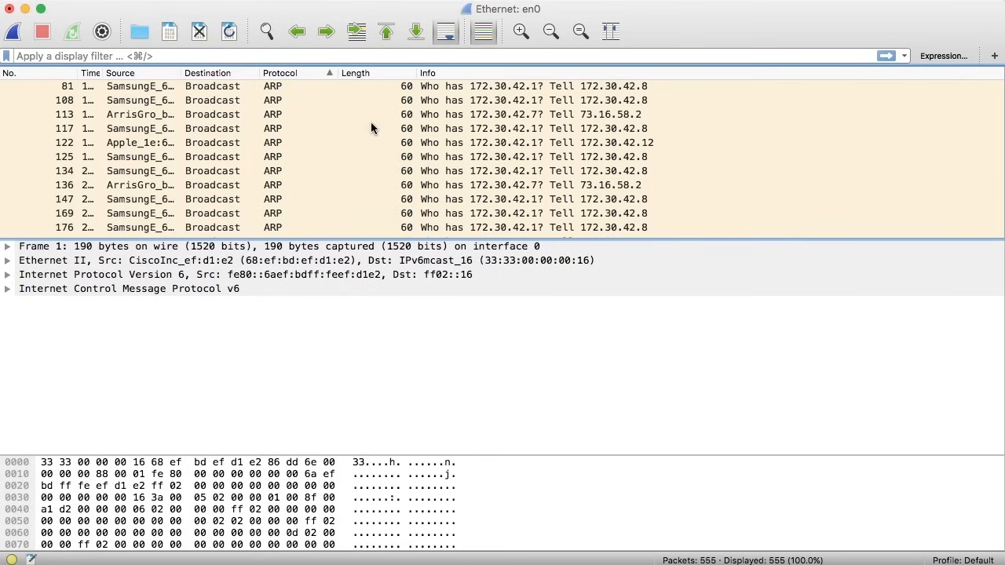
pyautogui.scroll(-2, 372, 128)
pyautogui.scroll(-3, 372, 128)
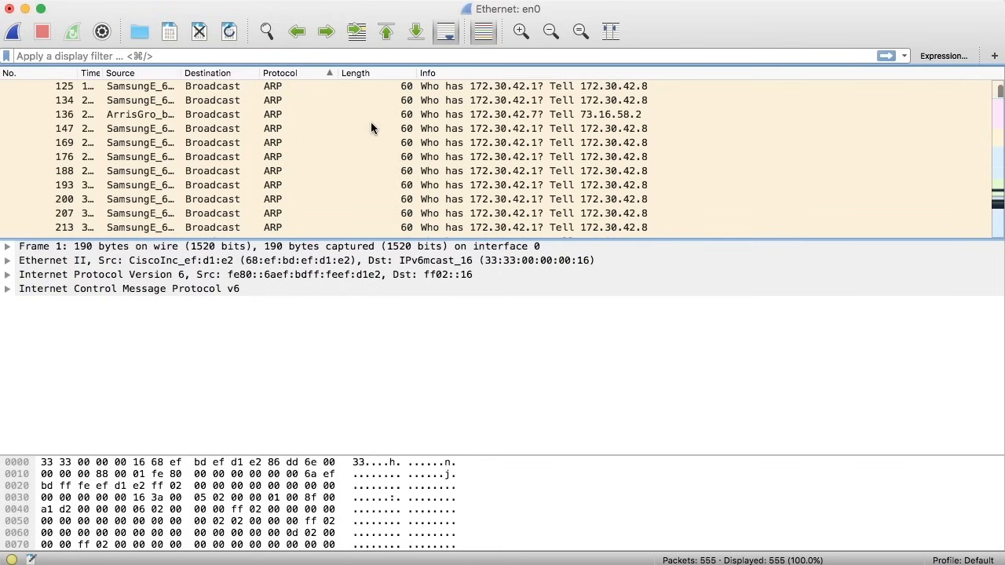
pyautogui.scroll(-6, 373, 128)
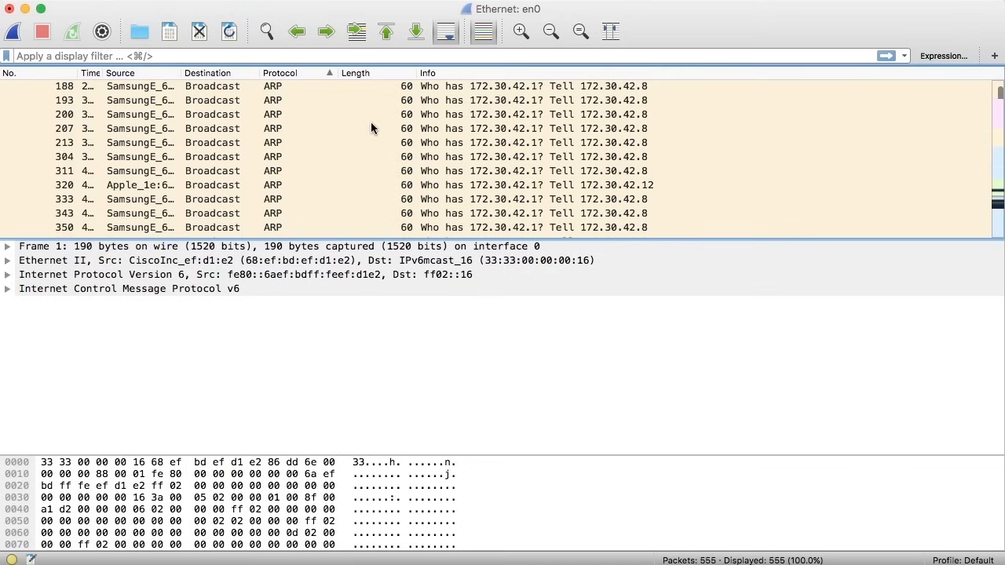
pyautogui.scroll(-13, 372, 128)
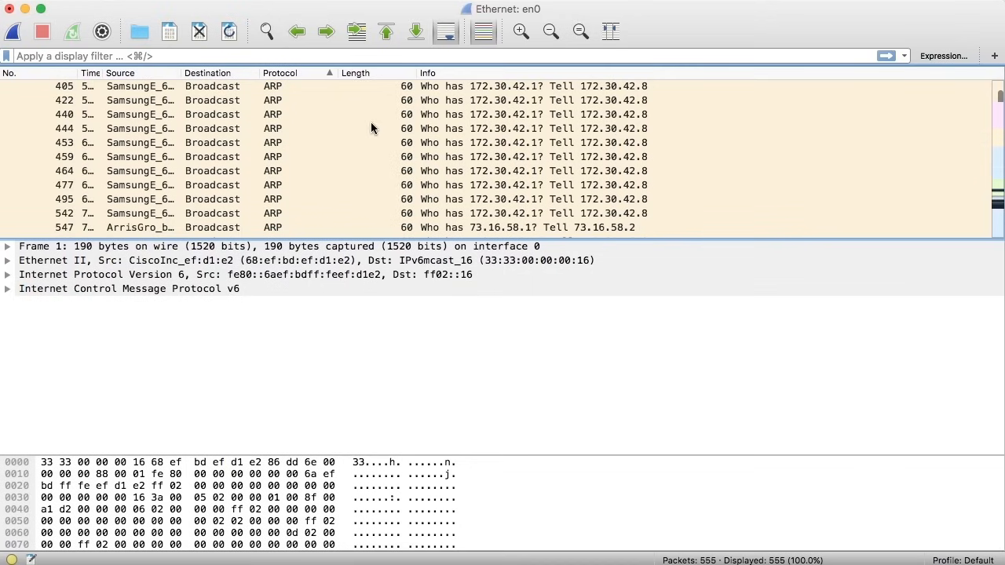
pyautogui.scroll(-8, 375, 128)
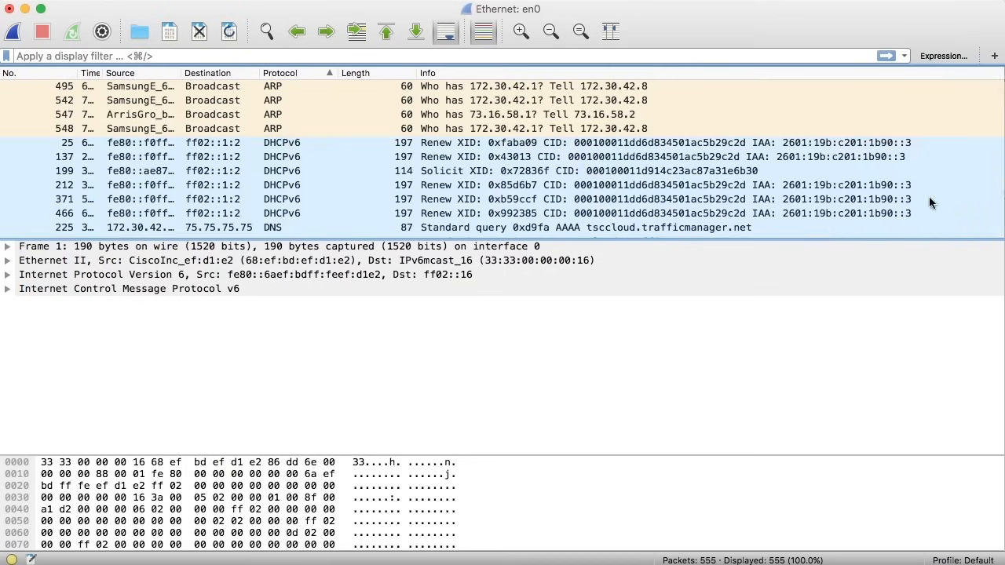
pyautogui.scroll(-4, 929, 203)
pyautogui.click(996, 190)
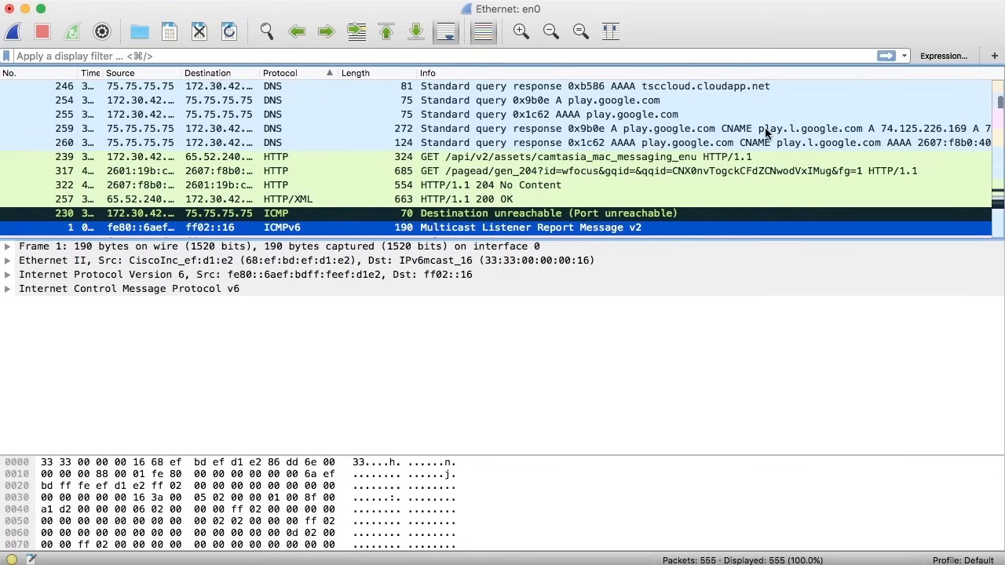
# Step: Review the protocol-sorted packets from the ARP broadcasts down to the ICMPv6 multicast listener reports
pyautogui.scroll(10, 767, 131)
pyautogui.scroll(-3, 765, 127)
pyautogui.scroll(10, 765, 127)
pyautogui.scroll(4, 765, 133)
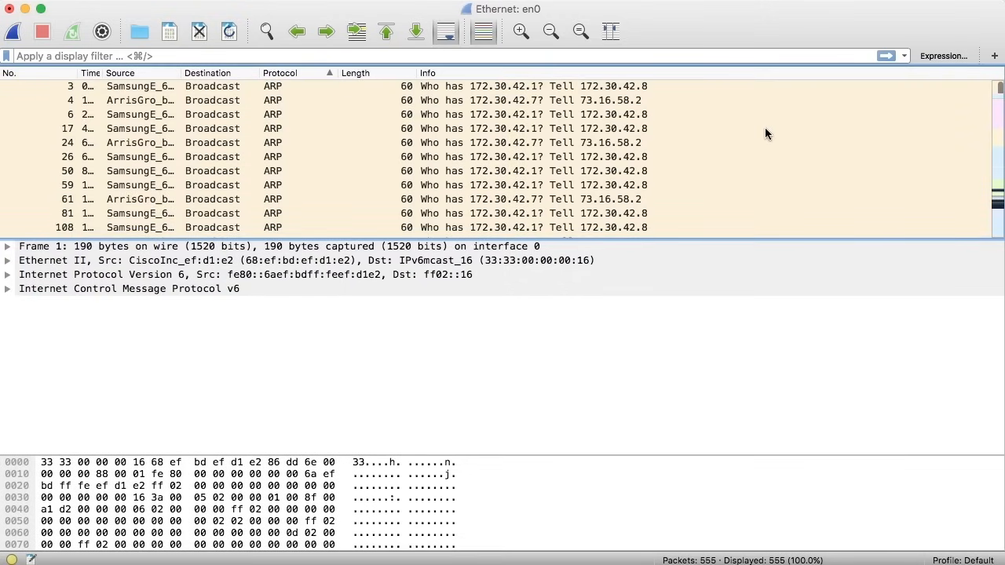
pyautogui.scroll(-10, 766, 134)
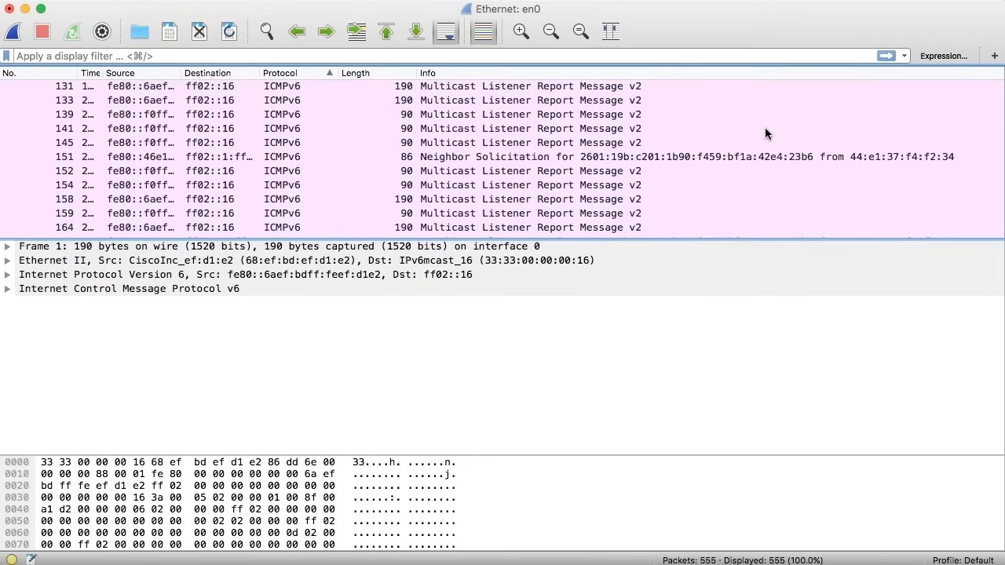
# Step: Sort the packets by source in ascending order and widen the Source and Destination columns to show full IPv6 addresses
pyautogui.click(146, 76)
pyautogui.scroll(10, 200, 198)
pyautogui.scroll(-10, 200, 198)
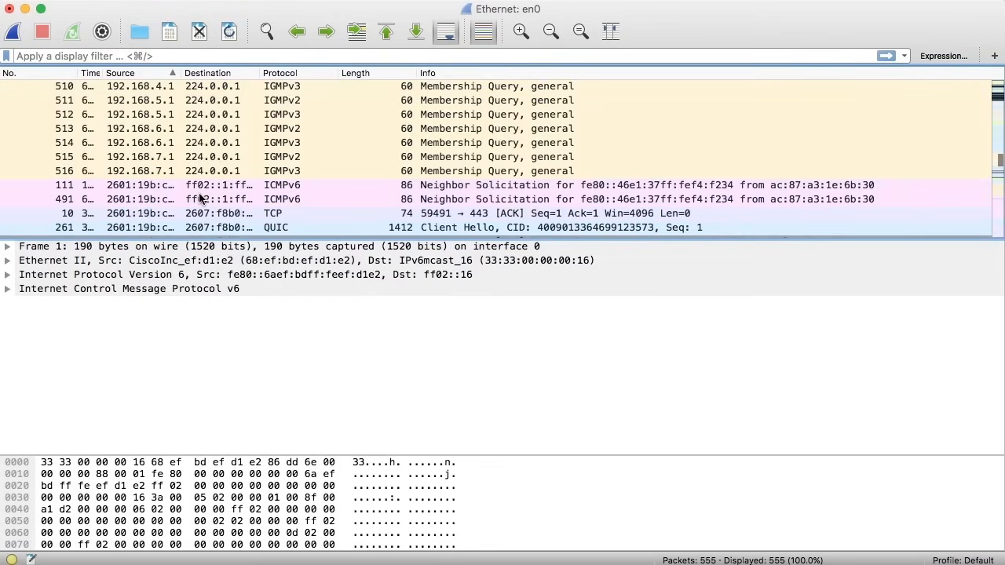
pyautogui.moveTo(181, 73); pyautogui.dragTo(243, 76)
pyautogui.moveTo(325, 73); pyautogui.dragTo(454, 84)
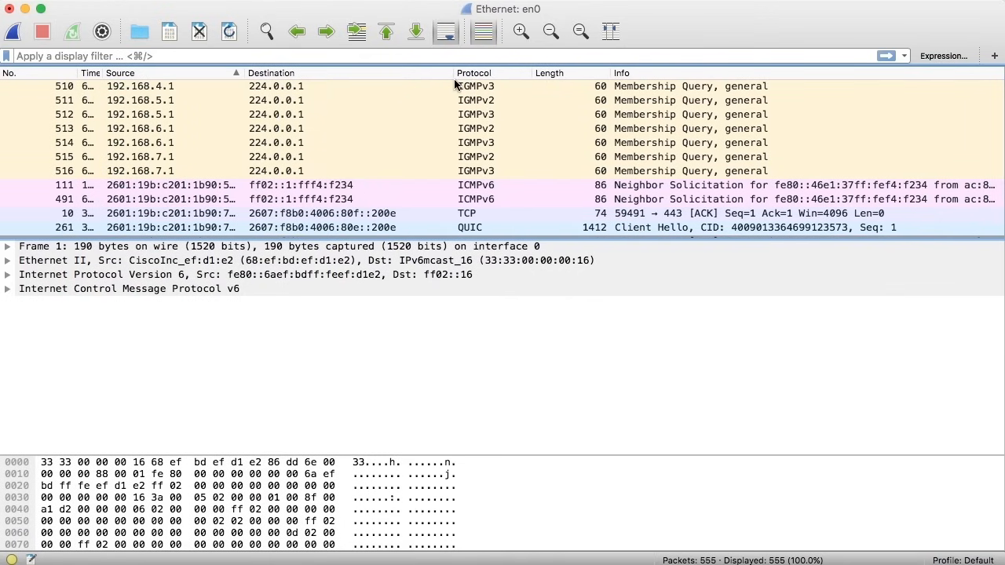
pyautogui.moveTo(244, 73); pyautogui.dragTo(356, 82)
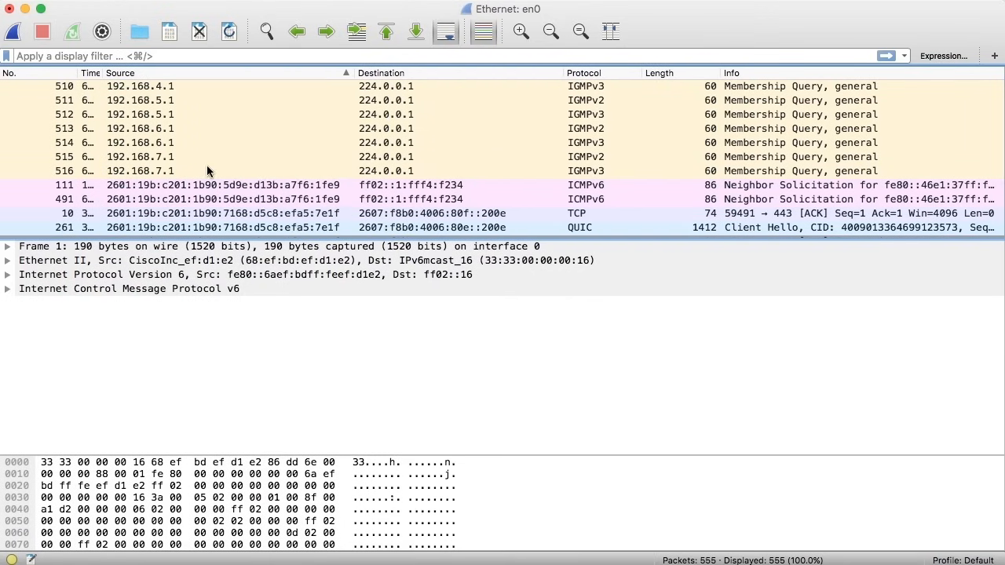
# Step: Look through the source-sorted packets from the first IPv4 addresses to the ARP broadcasts listed by hardware vendor
pyautogui.scroll(15, 206, 170)
pyautogui.scroll(10, 206, 171)
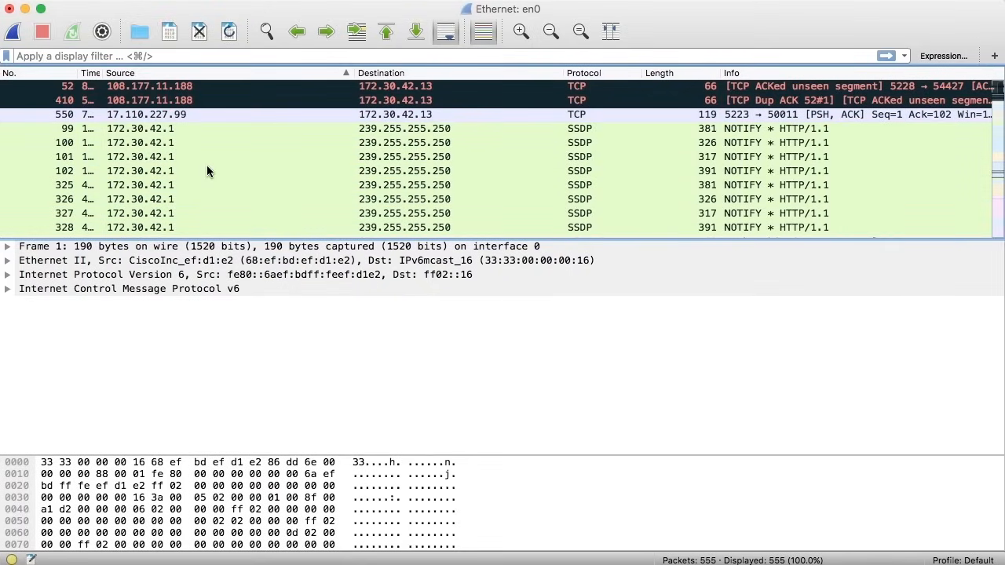
pyautogui.scroll(-15, 207, 166)
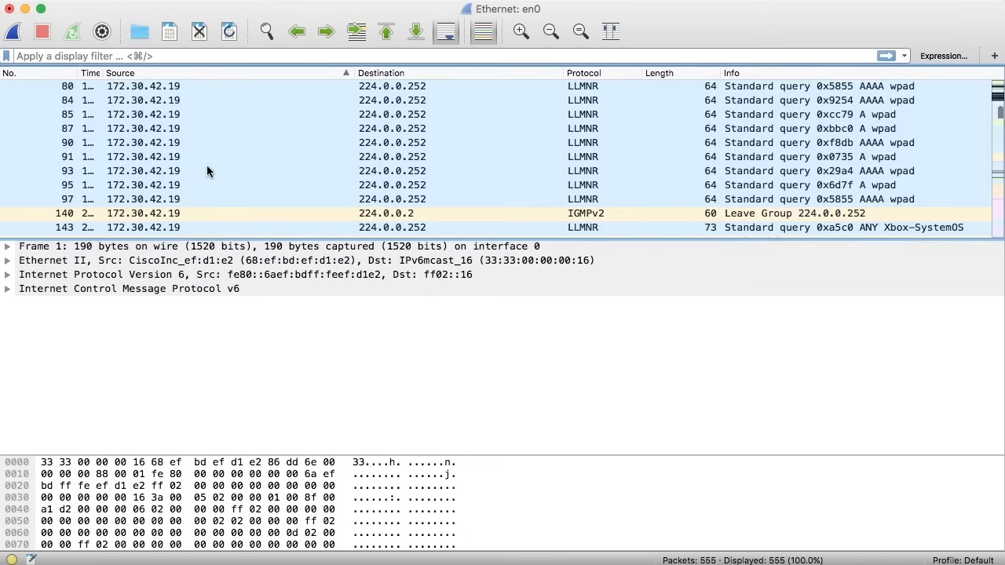
pyautogui.scroll(-15, 207, 171)
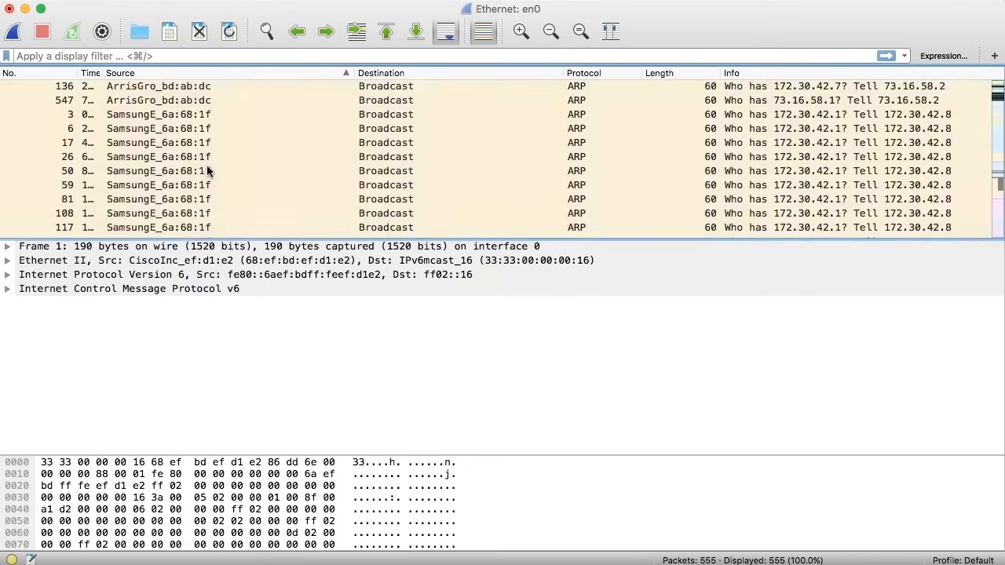
pyautogui.scroll(8, 206, 171)
pyautogui.scroll(-10, 206, 170)
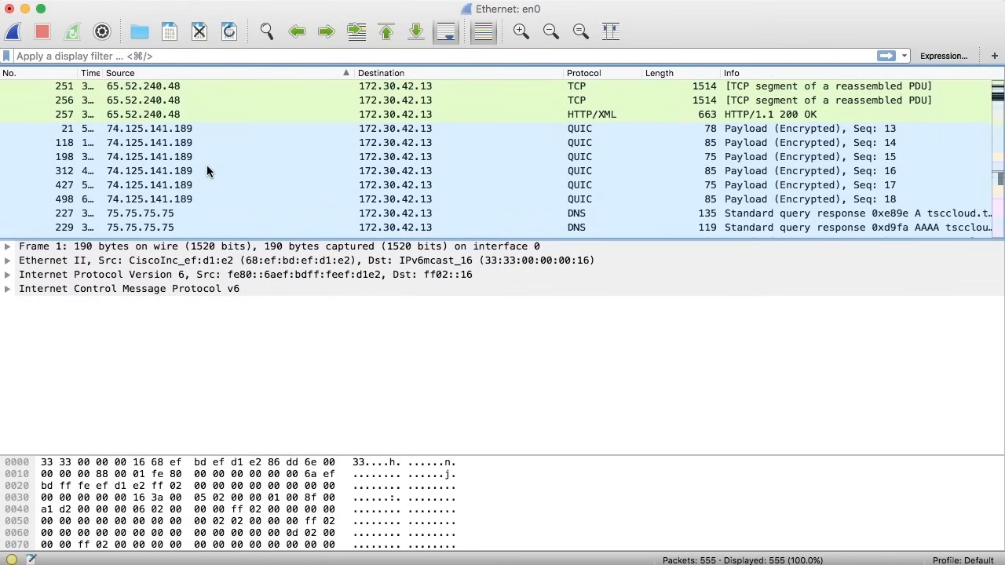
pyautogui.scroll(5, 207, 170)
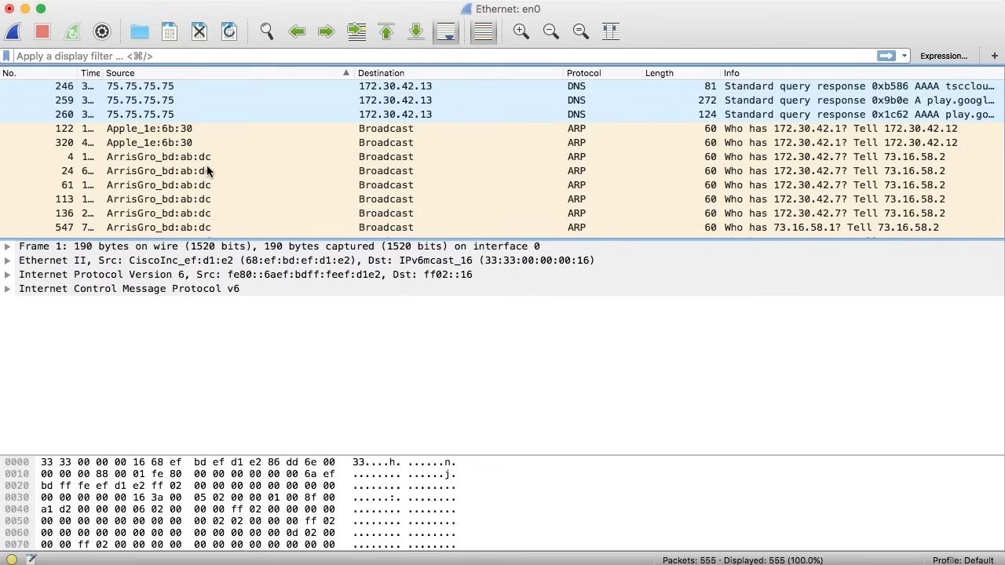
# Step: Inspect one ARP broadcast each from the Apple, ArrisGro and SamsungE sources
pyautogui.click(142, 131)
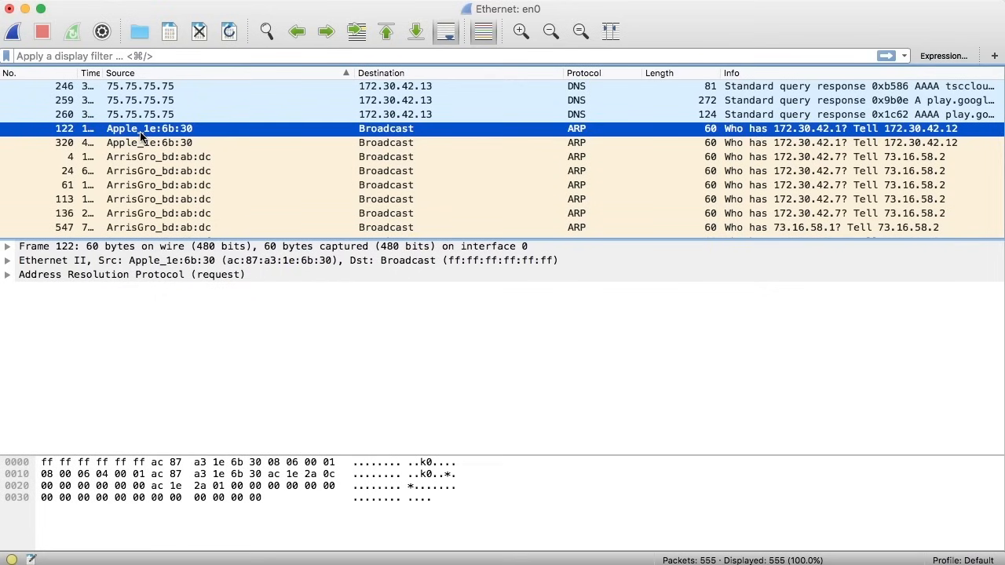
pyautogui.scroll(-2, 157, 201)
pyautogui.click(147, 174)
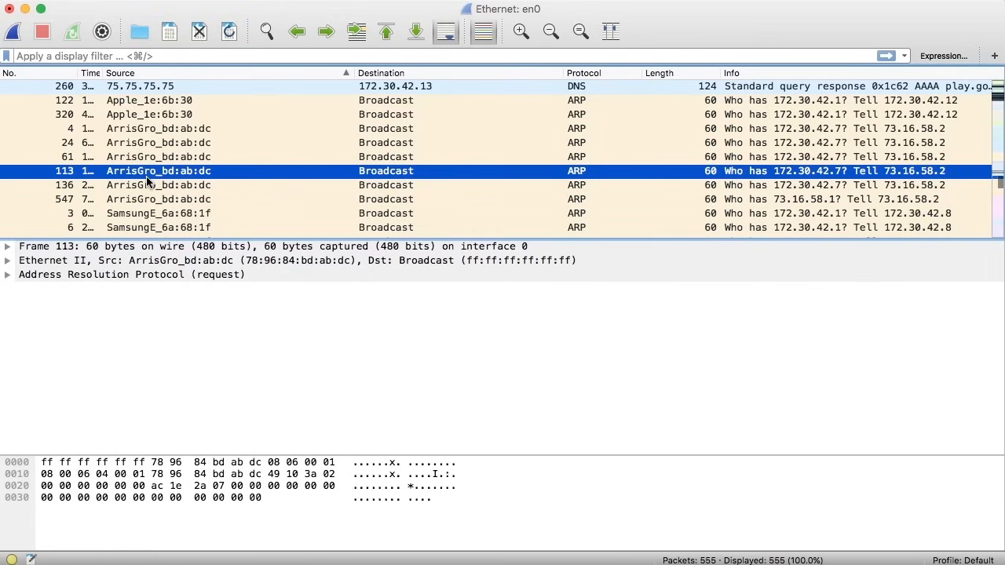
pyautogui.scroll(-4, 147, 181)
pyautogui.scroll(-4, 147, 181)
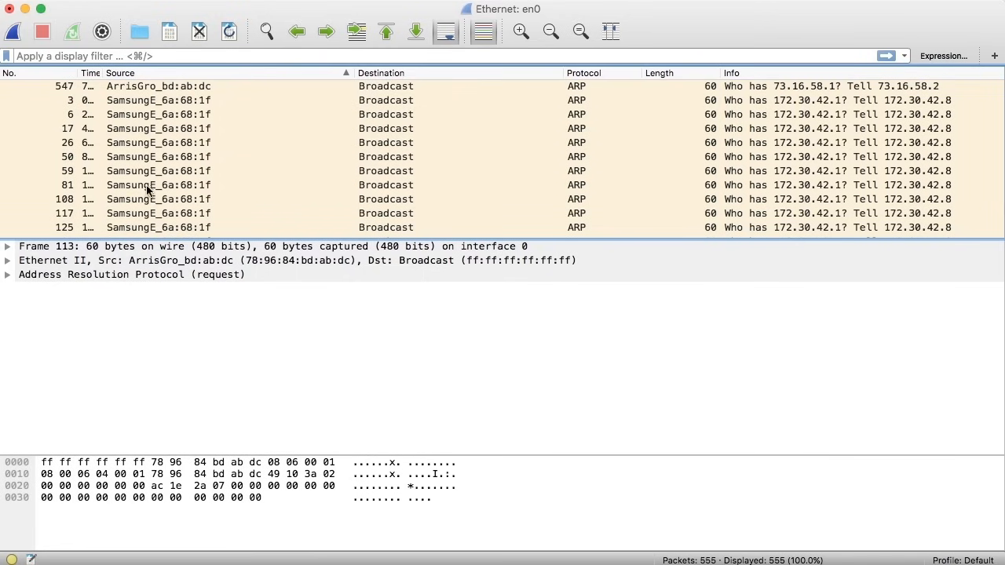
pyautogui.scroll(-3, 147, 189)
pyautogui.click(149, 185)
pyautogui.scroll(-10, 176, 151)
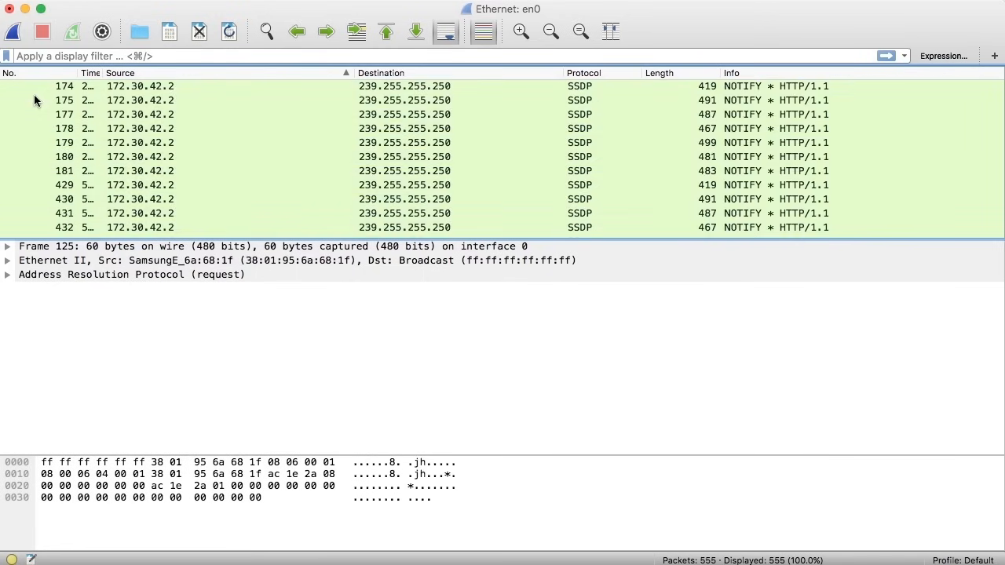
# Step: Sort the packets by number, try descending order, and return to ascending order starting at packet 1
pyautogui.click(36, 72)
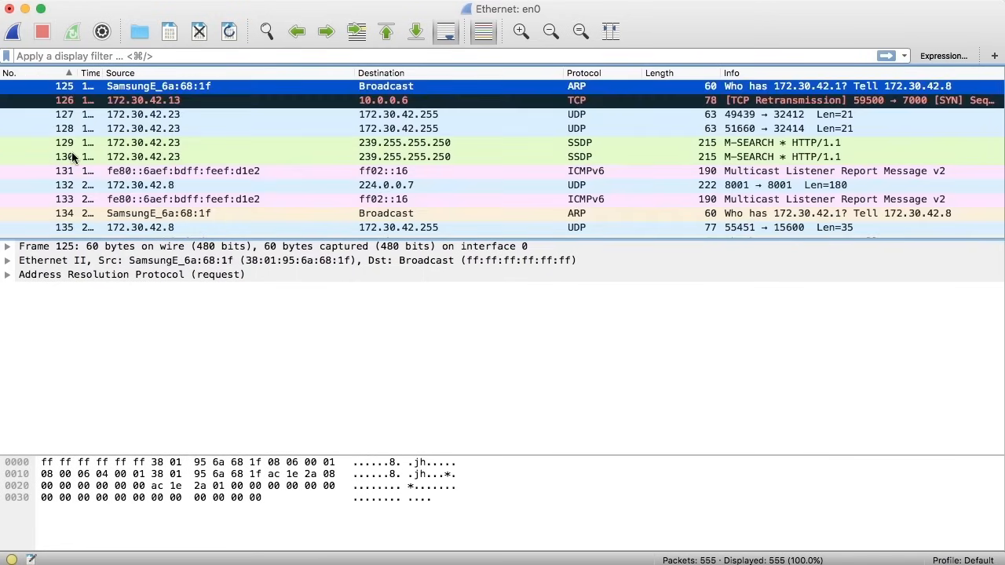
pyautogui.scroll(20, 71, 153)
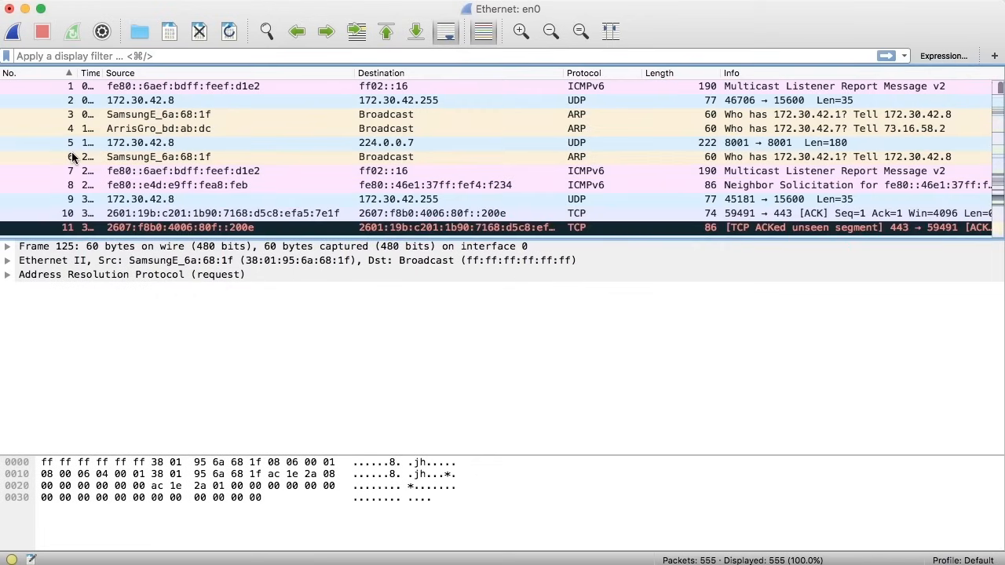
pyautogui.click(42, 70)
pyautogui.scroll(15, 54, 105)
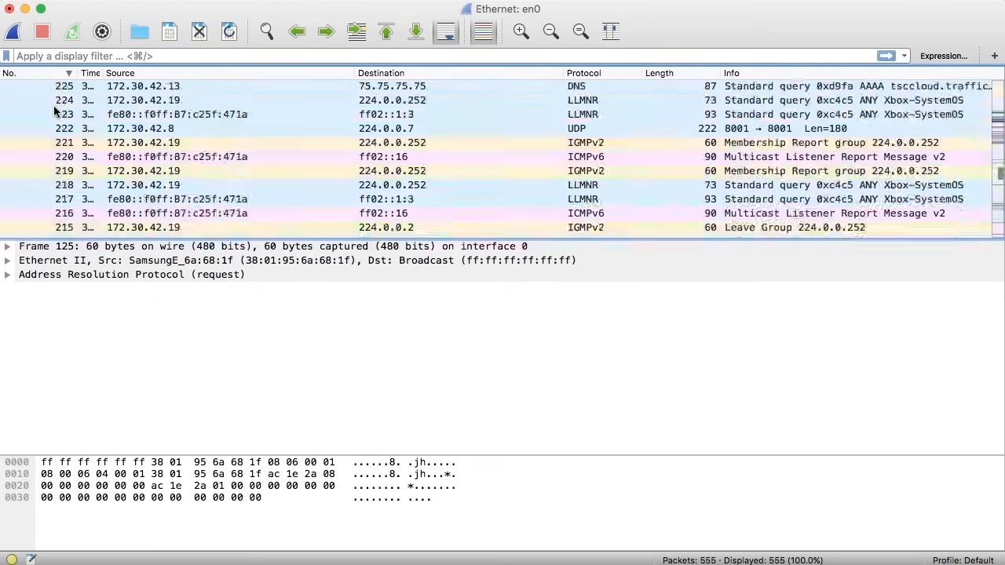
pyautogui.scroll(3, 54, 110)
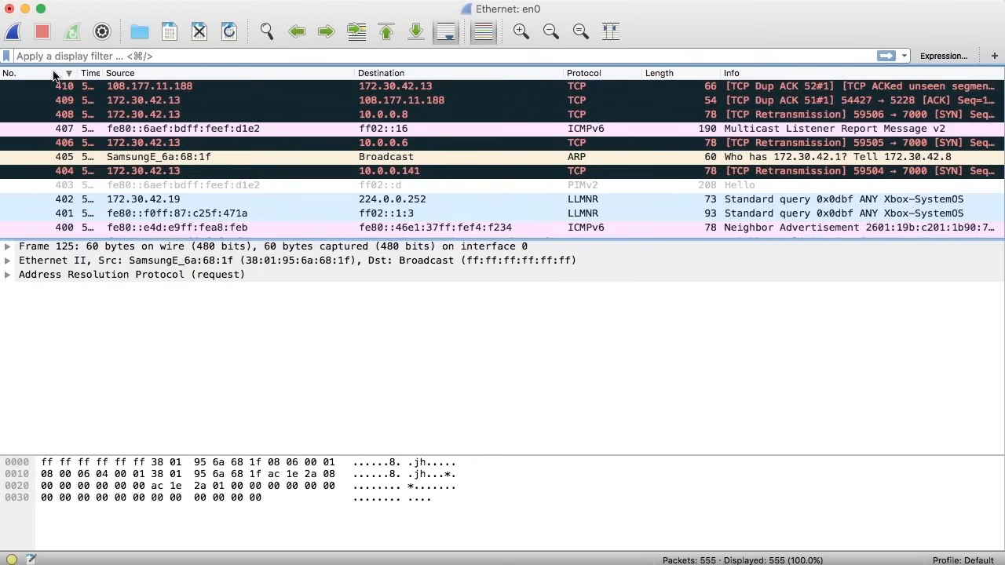
pyautogui.click(54, 73)
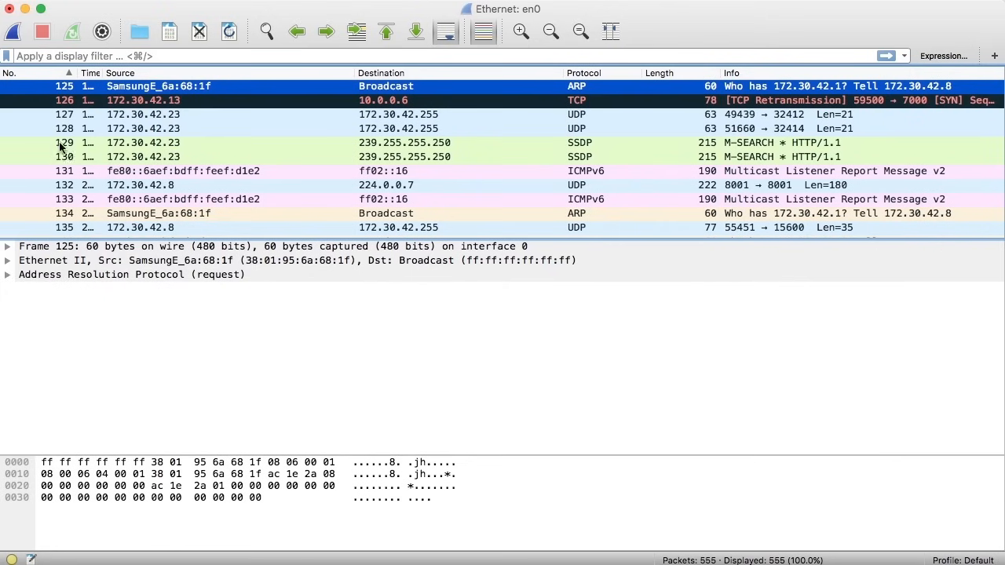
pyautogui.scroll(10, 57, 138)
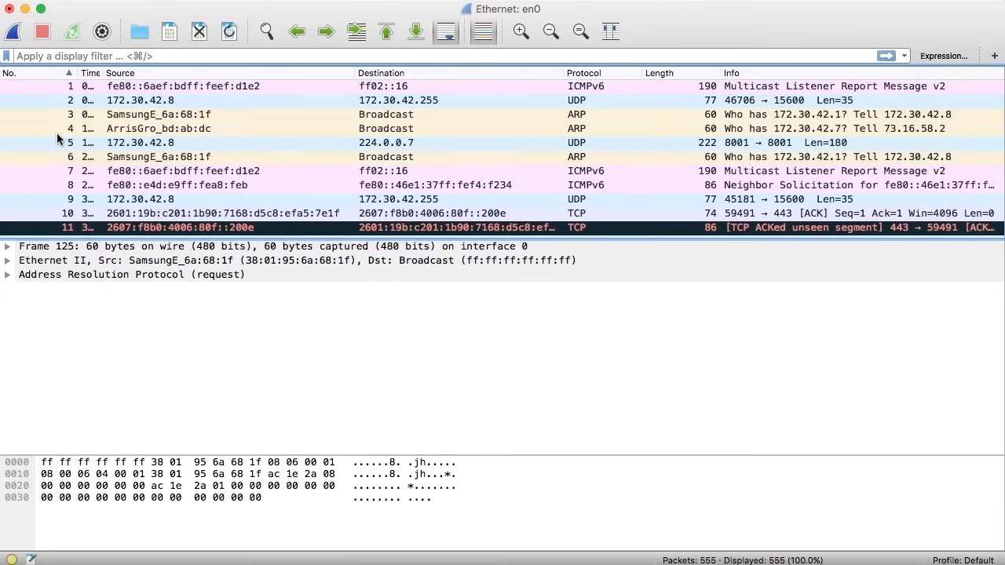
# Step: Open the packet search, set it to look in Packet details, and keep the Narrow & Wide character option
pyautogui.click(2, 2)
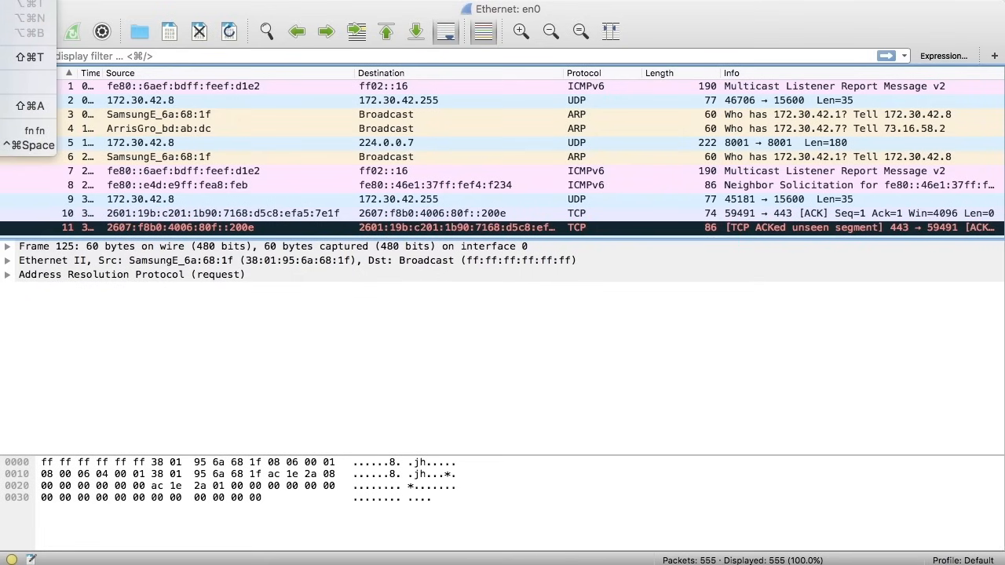
pyautogui.press('super+f')
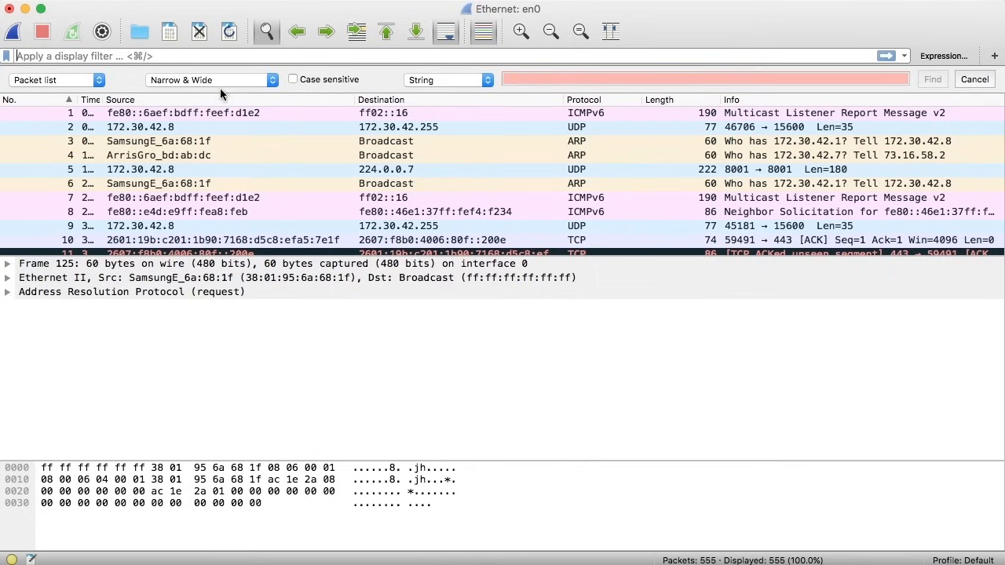
pyautogui.click(88, 80)
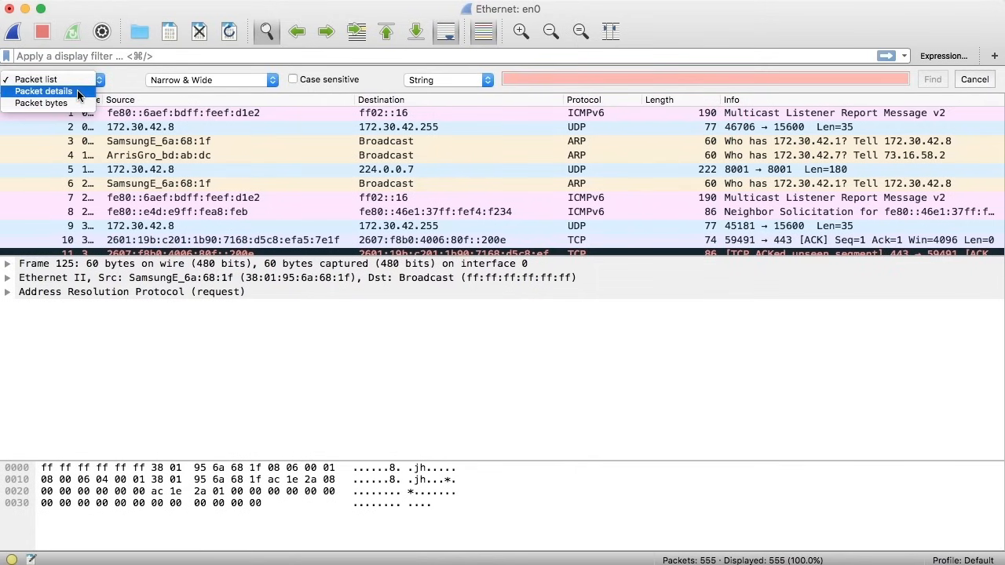
pyautogui.click(77, 89)
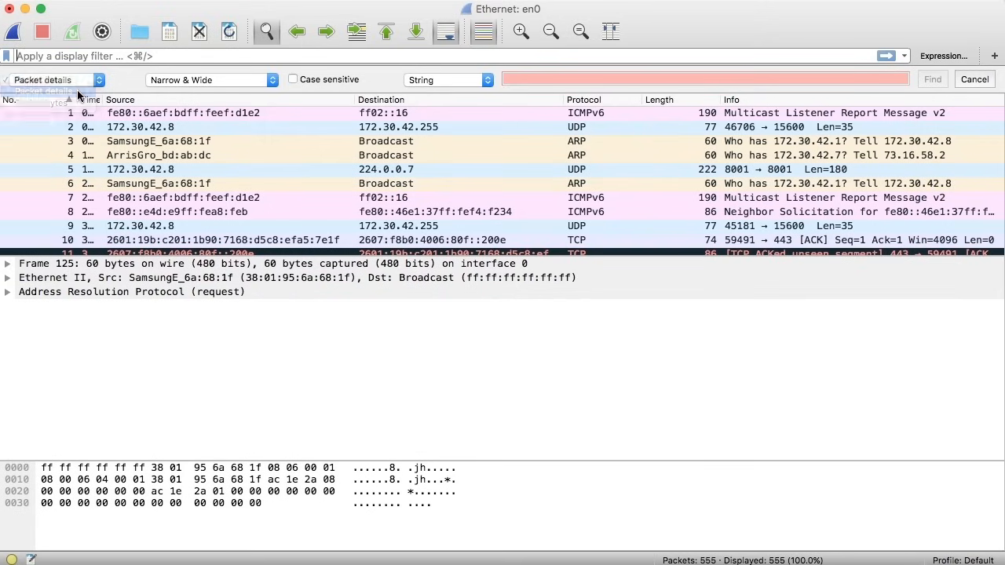
pyautogui.click(236, 79)
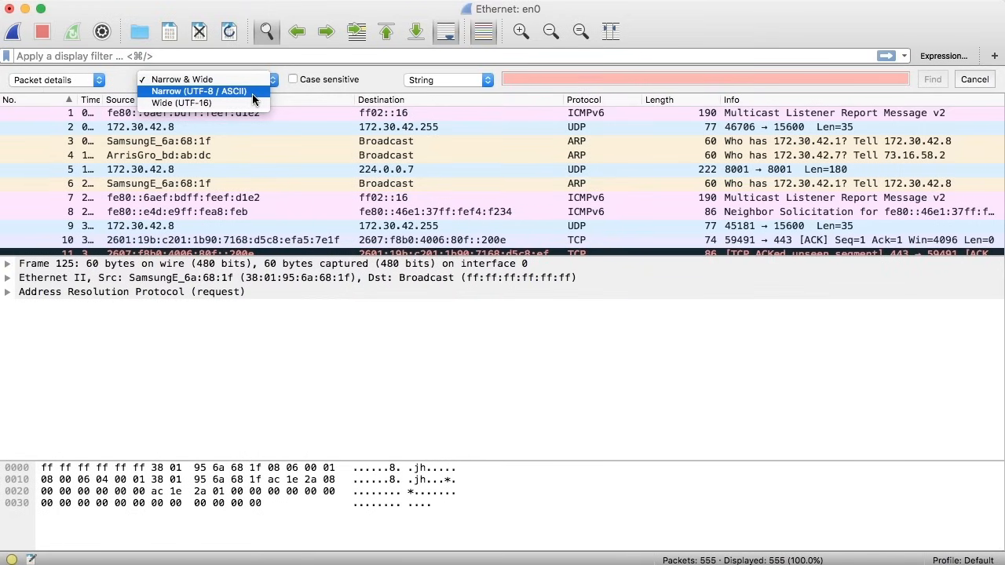
pyautogui.click(226, 79)
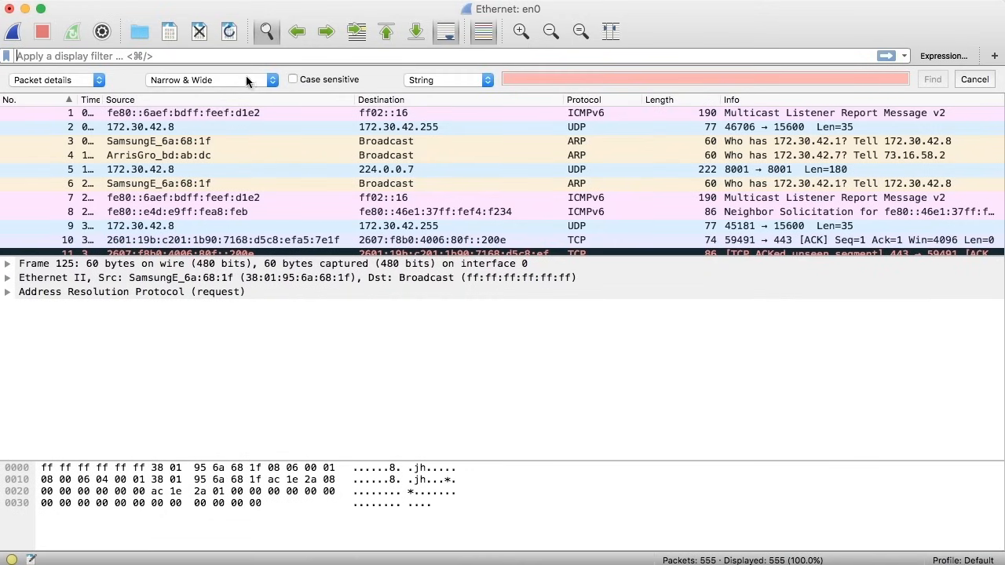
# Step: Keep the search type as String and find the first packet containing NOTIFY
pyautogui.click(483, 81)
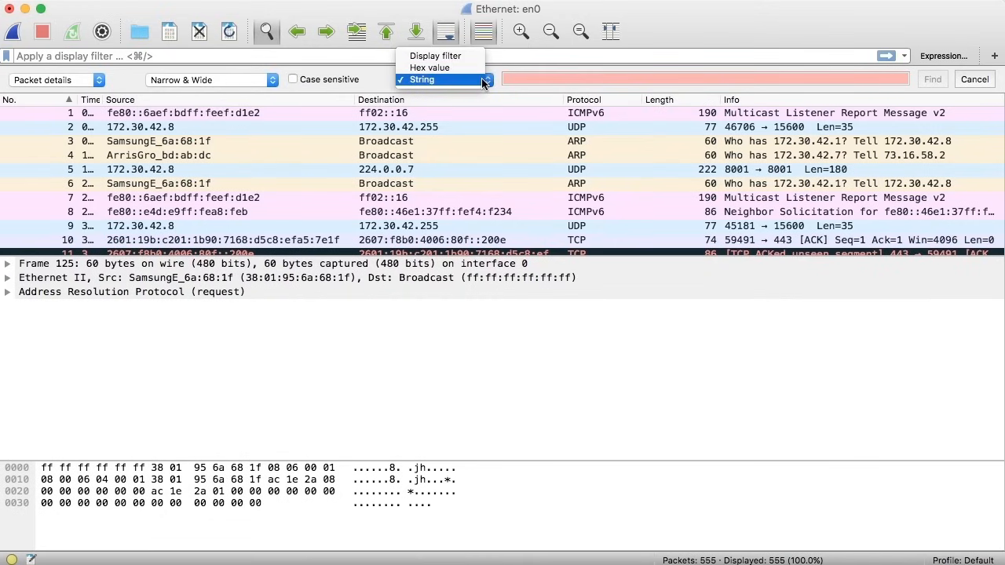
pyautogui.click(516, 82)
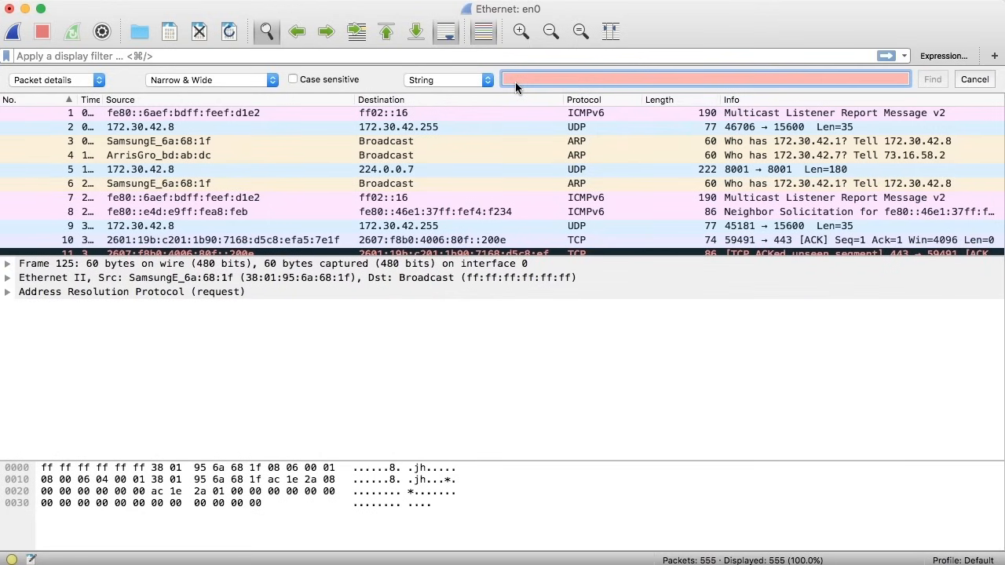
pyautogui.write('NOTIFY')
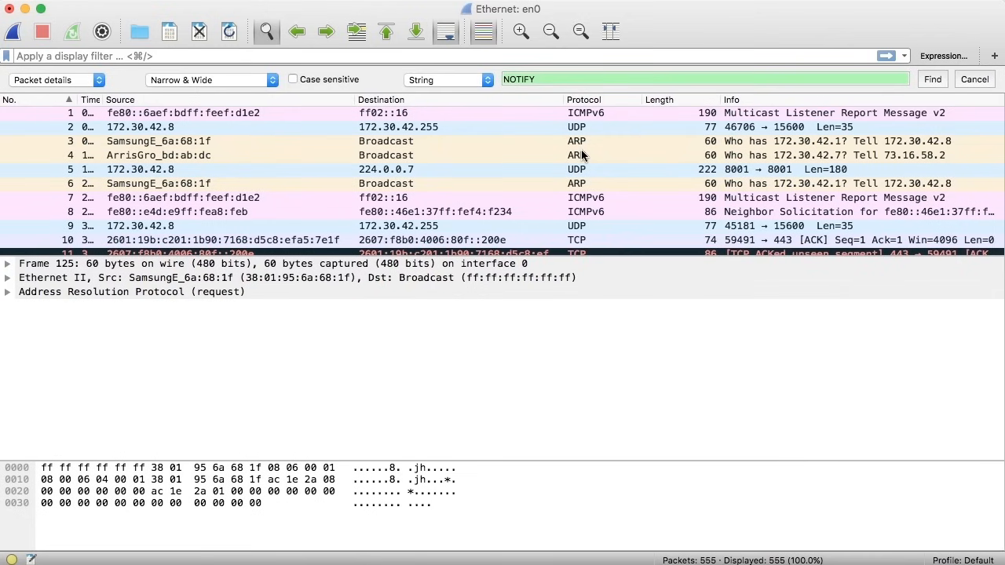
pyautogui.click(931, 79)
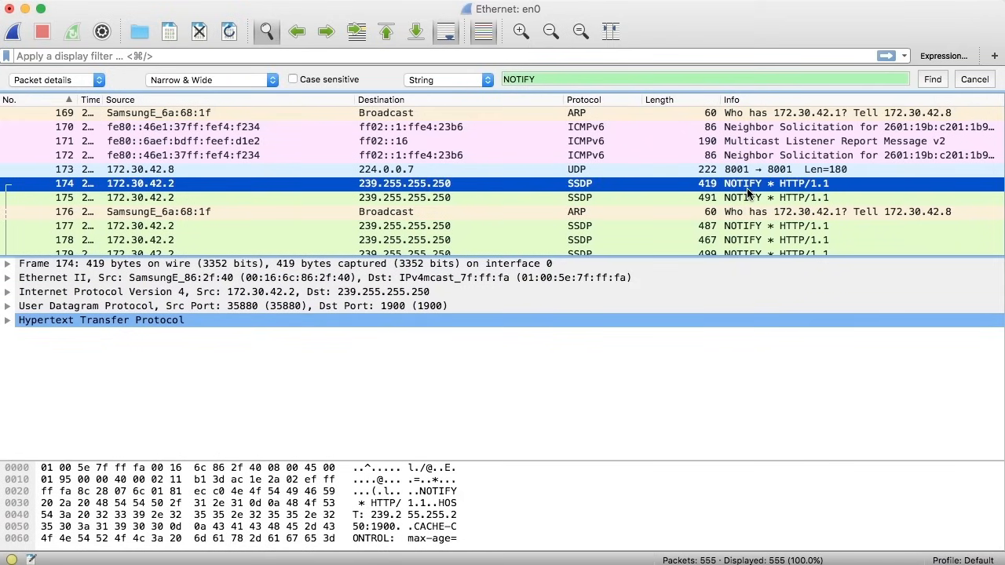
# Step: Expand the Hypertext Transfer Protocol section and its NOTIFY request line in packet 174, and close the packet search
pyautogui.click(8, 322)
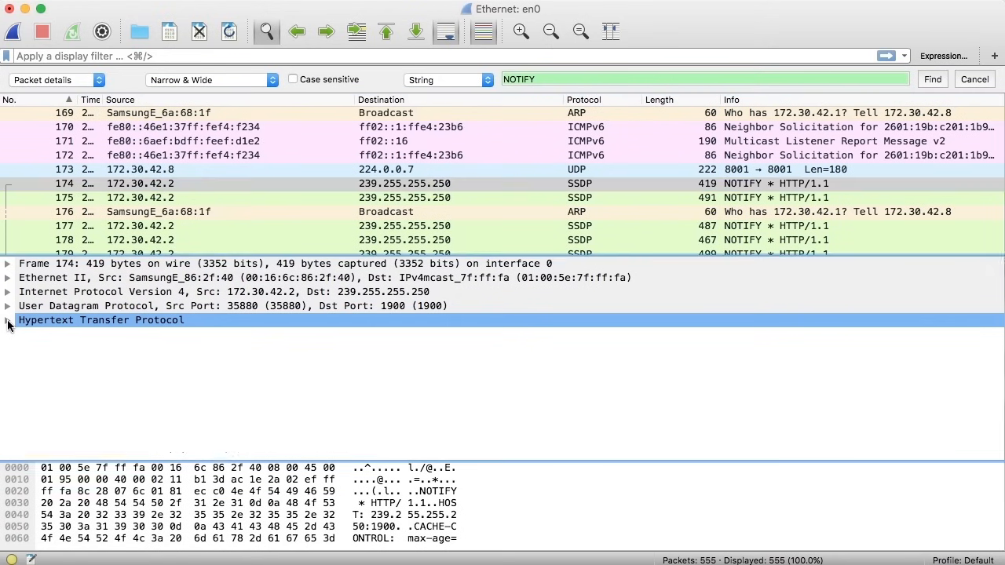
pyautogui.click(7, 324)
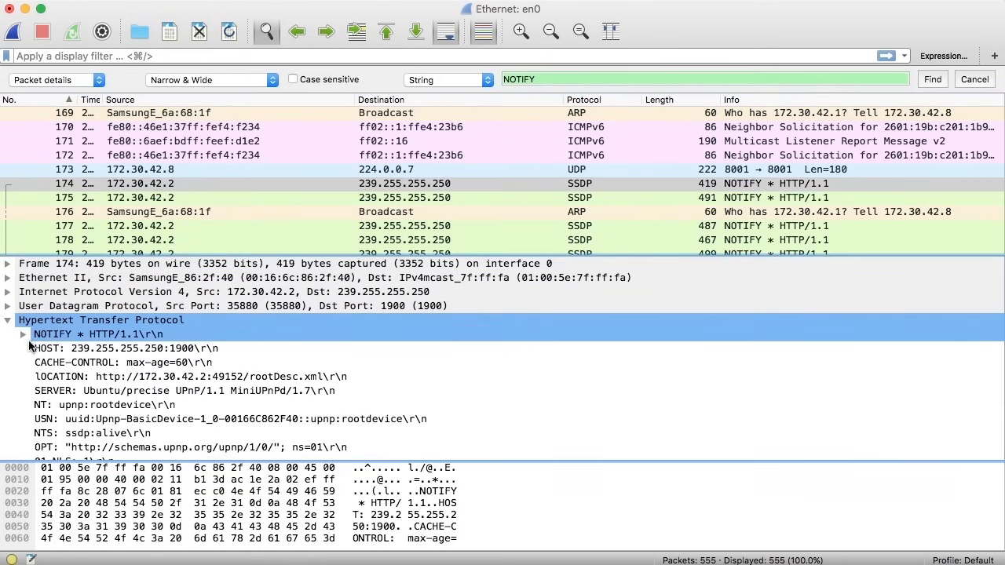
pyautogui.scroll(-2, 36, 367)
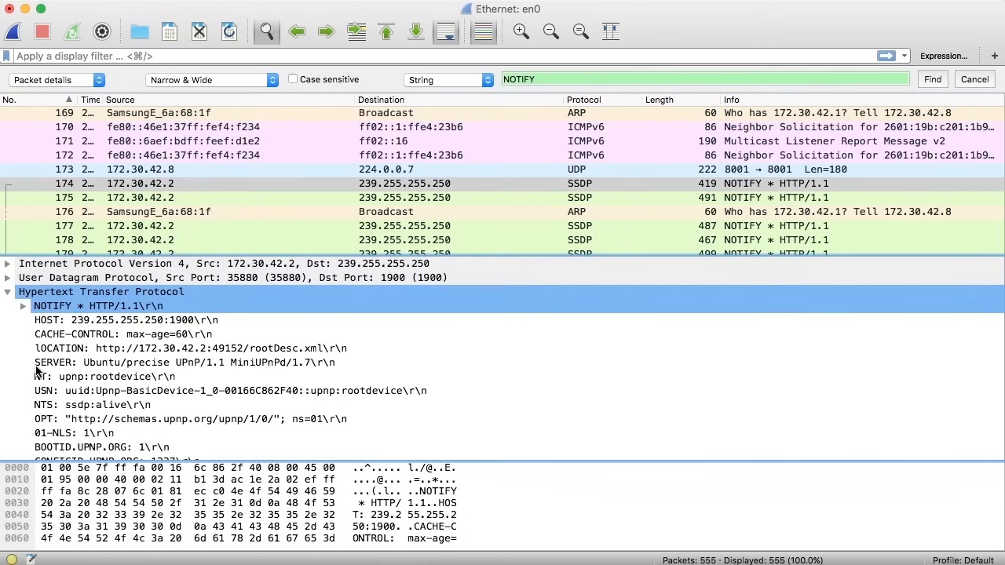
pyautogui.click(23, 307)
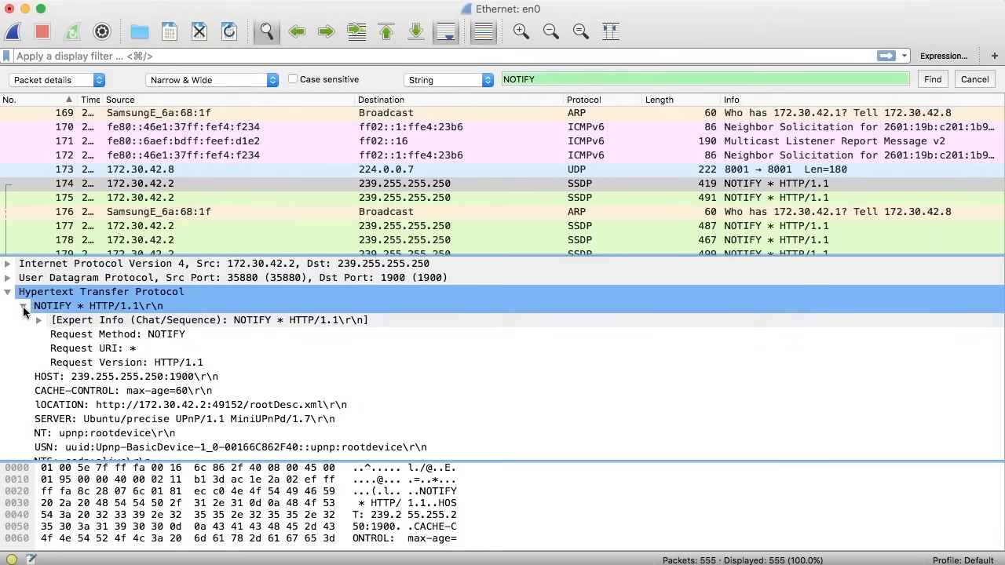
pyautogui.press('Escape')
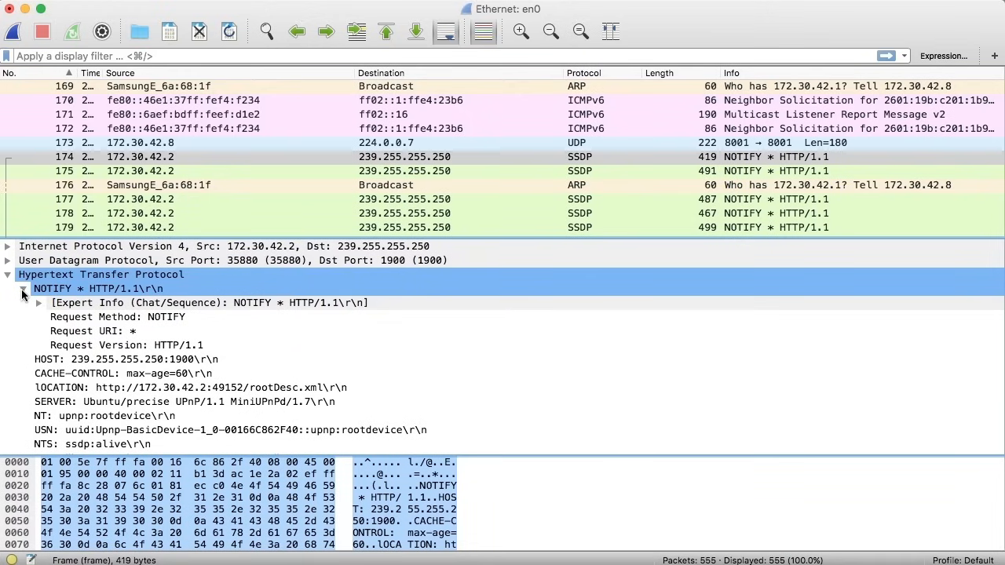
# Step: Collapse the NOTIFY request line and Hypertext Transfer Protocol section of packet 174, and select its Frame summary line
pyautogui.click(24, 289)
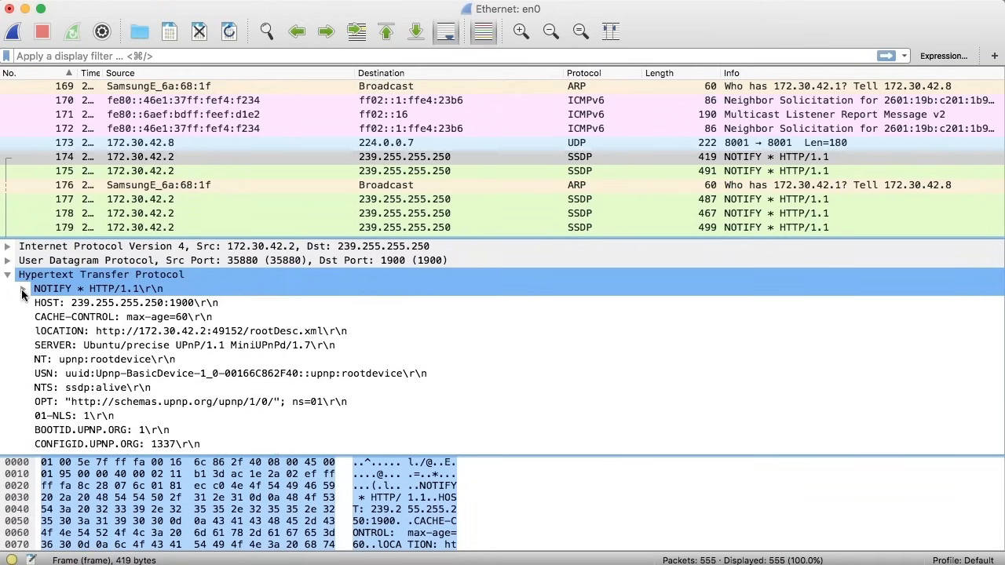
pyautogui.click(7, 276)
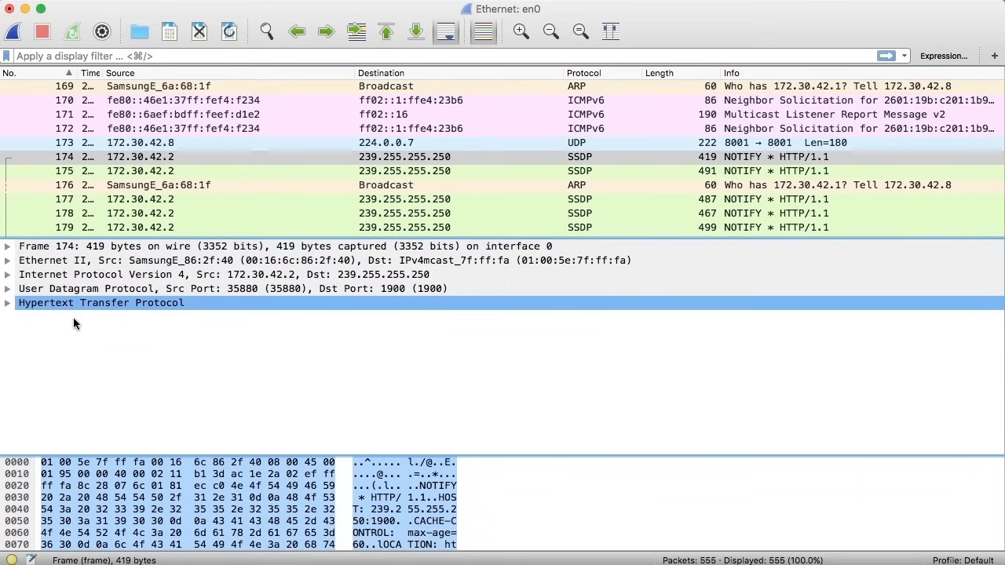
pyautogui.click(89, 248)
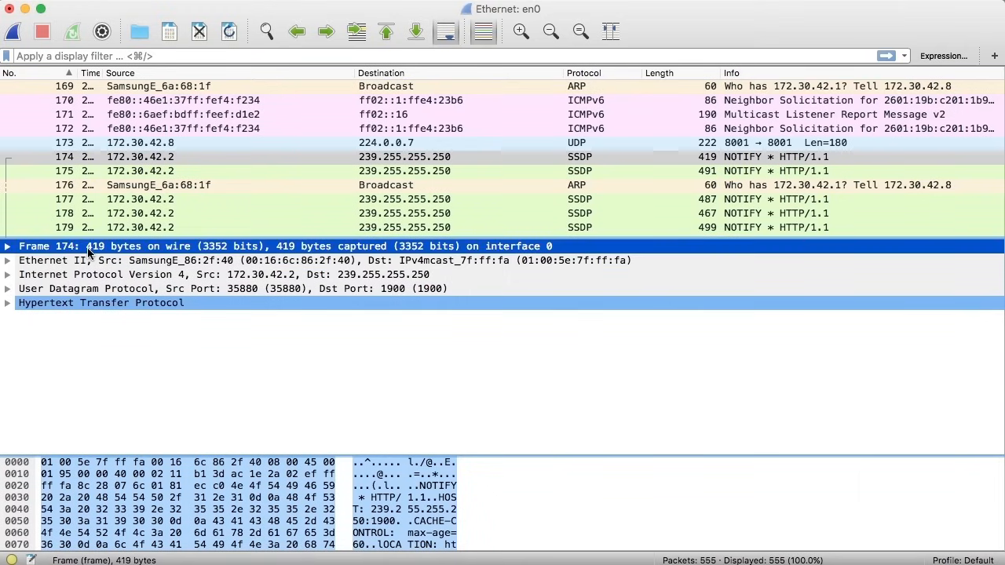
# Step: Expand the Ethernet II section of packet 174 and select its Type field
pyautogui.click(7, 264)
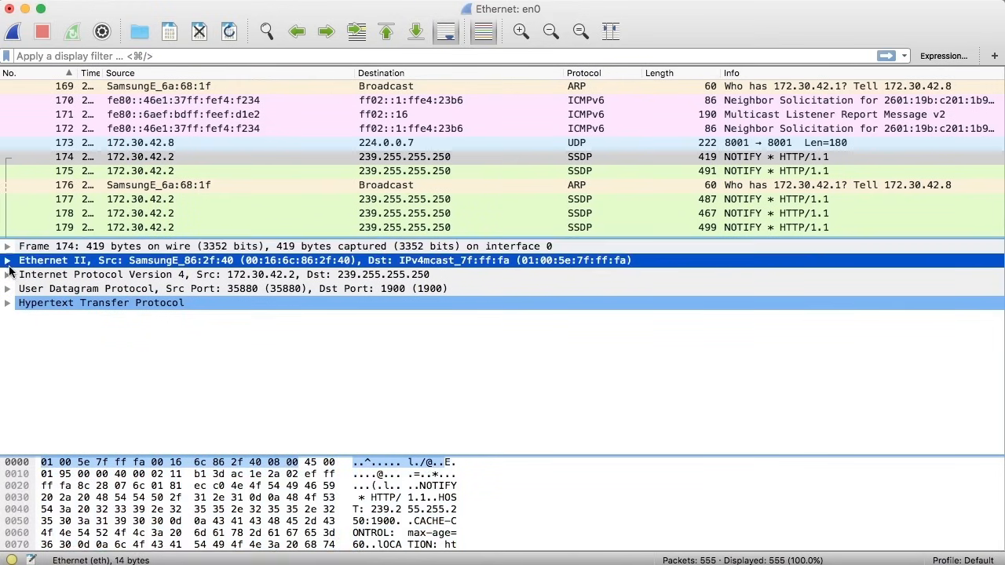
pyautogui.click(7, 262)
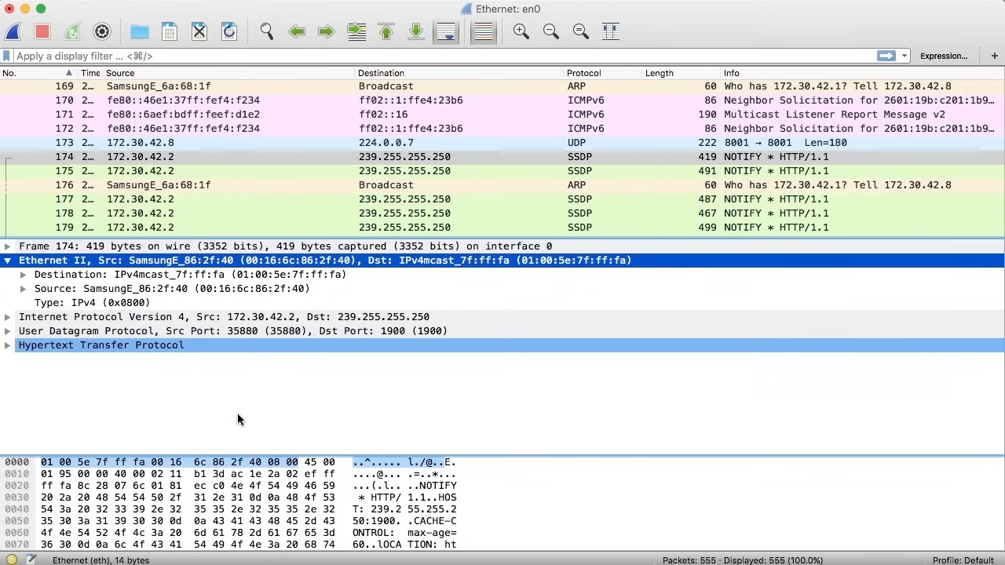
pyautogui.click(139, 304)
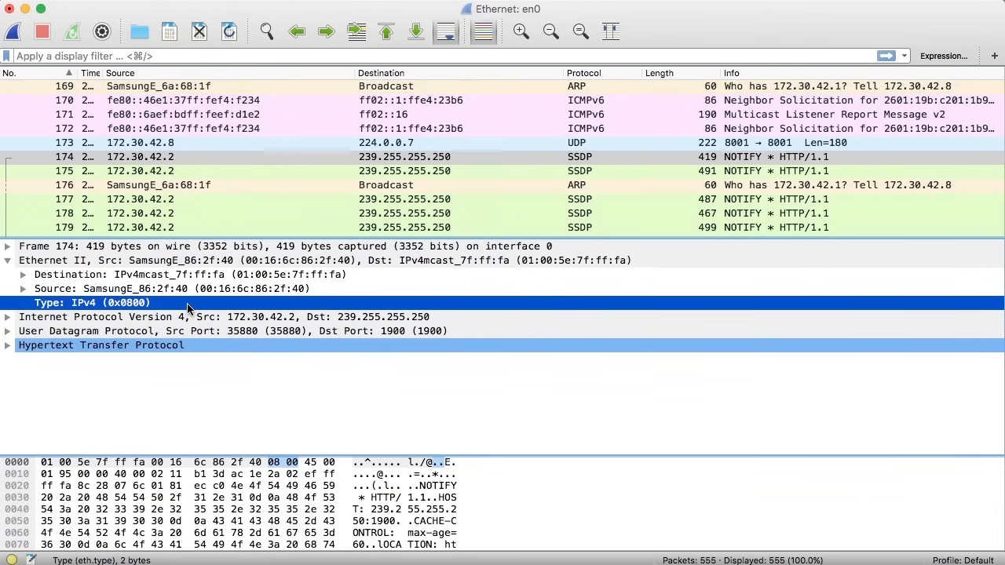
# Step: Expand the Internet Protocol Version 4 section of packet 174 and select the Identification field
pyautogui.click(8, 318)
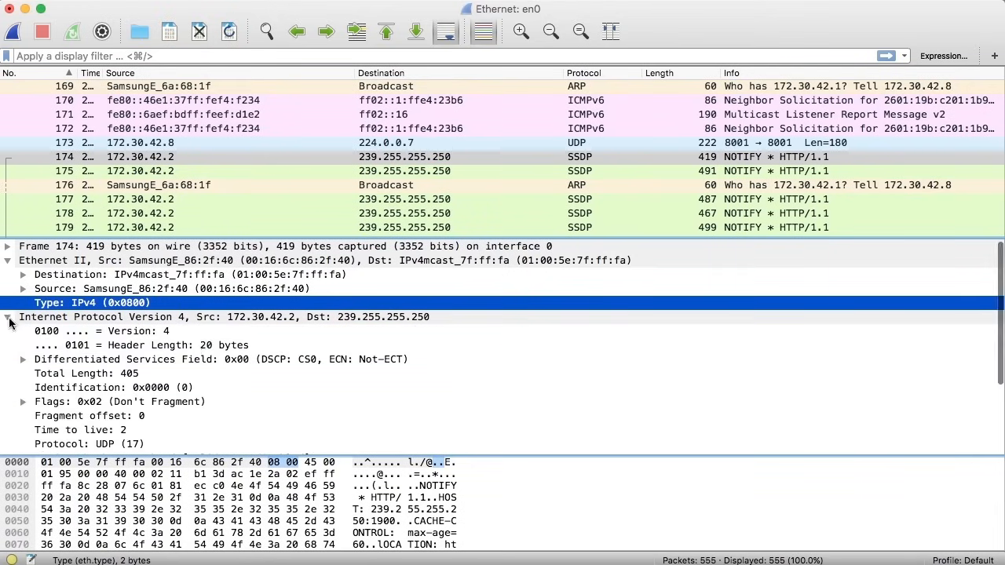
pyautogui.scroll(-3, 196, 348)
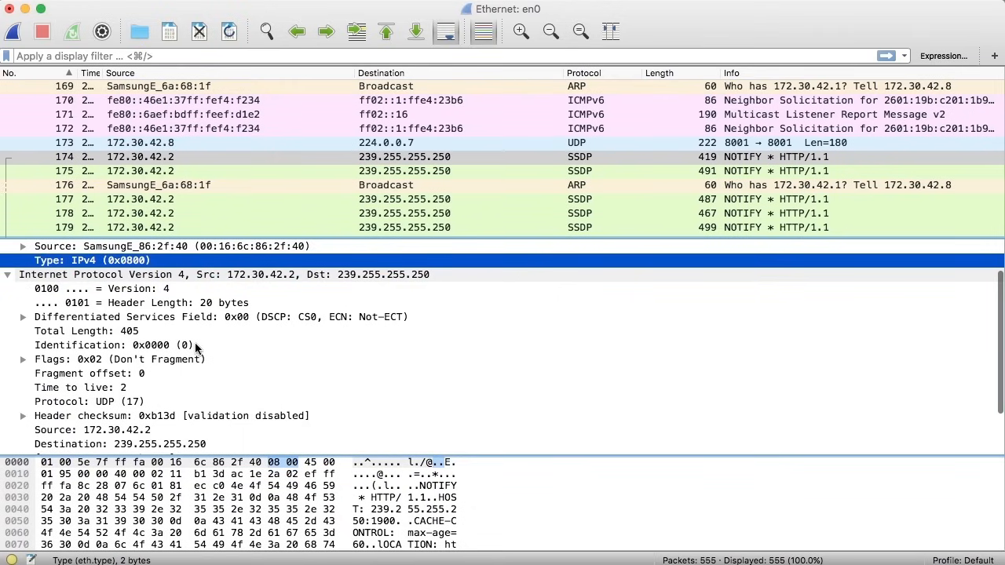
pyautogui.scroll(-1, 196, 348)
pyautogui.click(171, 337)
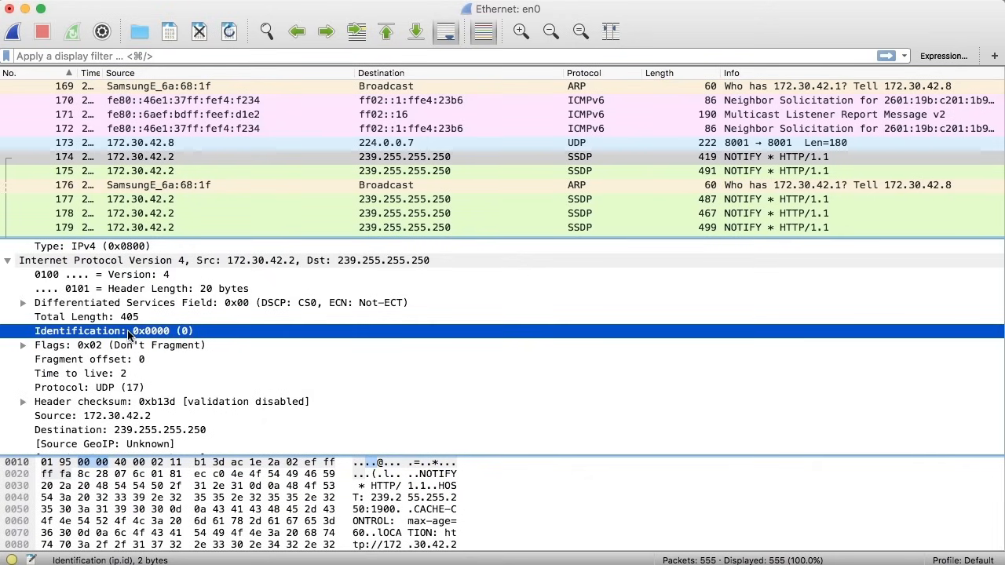
# Step: Expand the IPv4 Flags to examine the fragmentation bits, select the Fragment offset field, and collapse the Flags
pyautogui.click(22, 345)
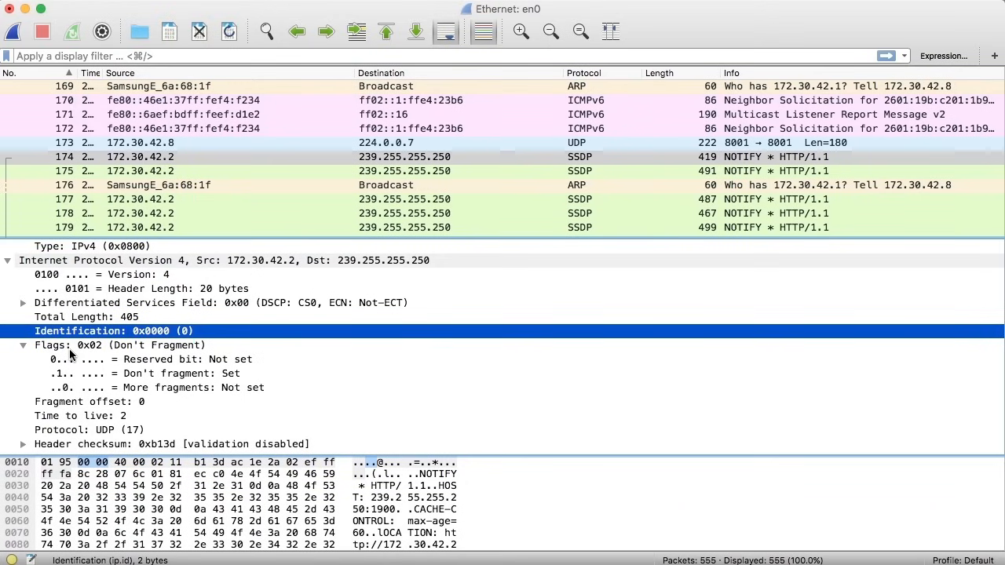
pyautogui.scroll(-1, 79, 365)
pyautogui.click(90, 373)
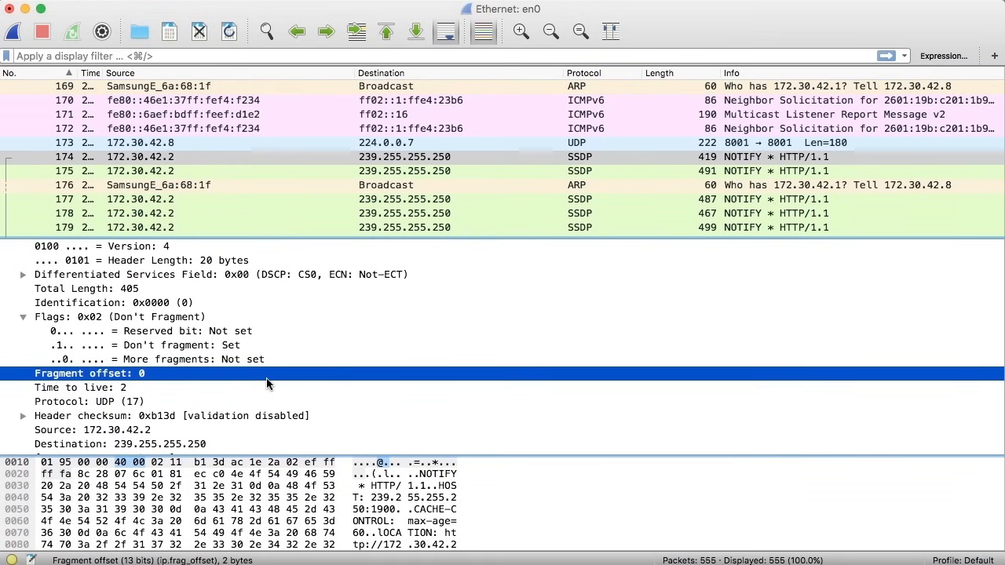
pyautogui.click(24, 318)
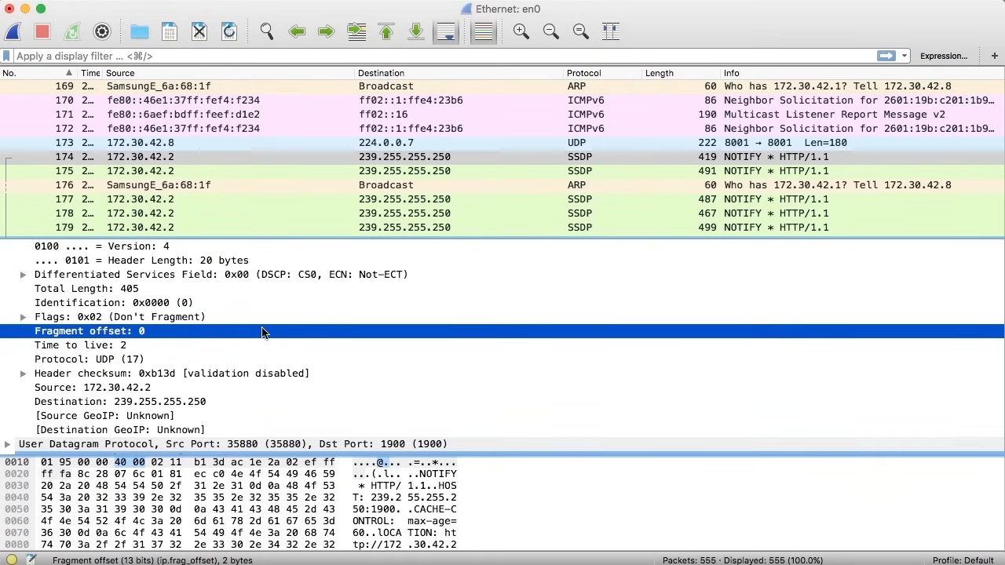
# Step: Select the Protocol field in the IPv4 header, and collapse the Internet Protocol Version 4 section
pyautogui.scroll(-1, 261, 332)
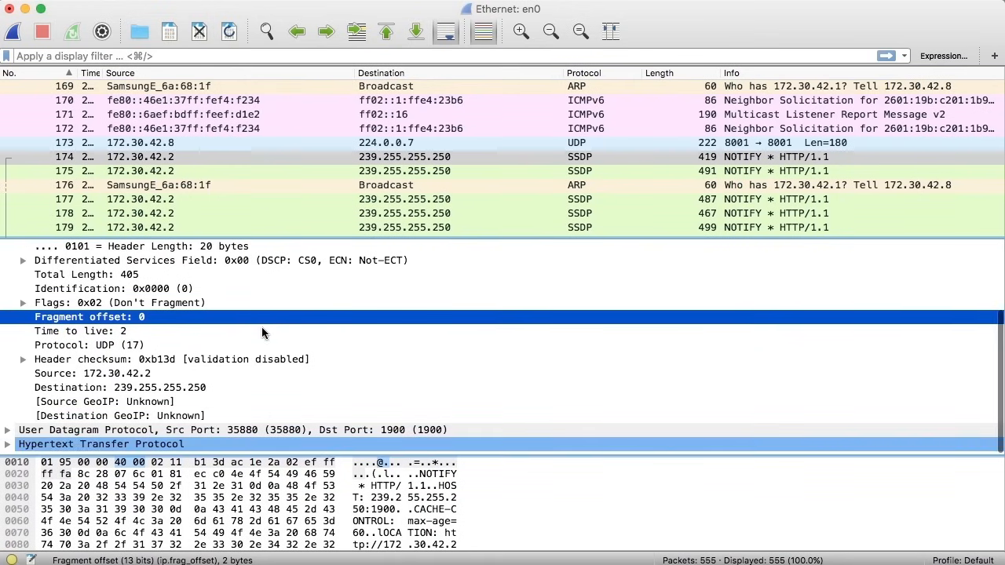
pyautogui.click(149, 345)
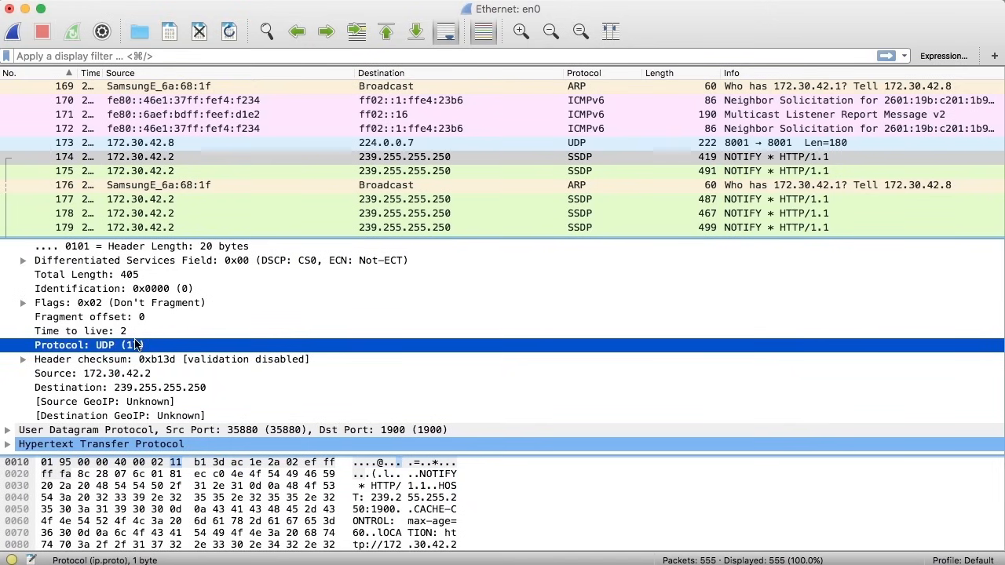
pyautogui.scroll(3, 80, 376)
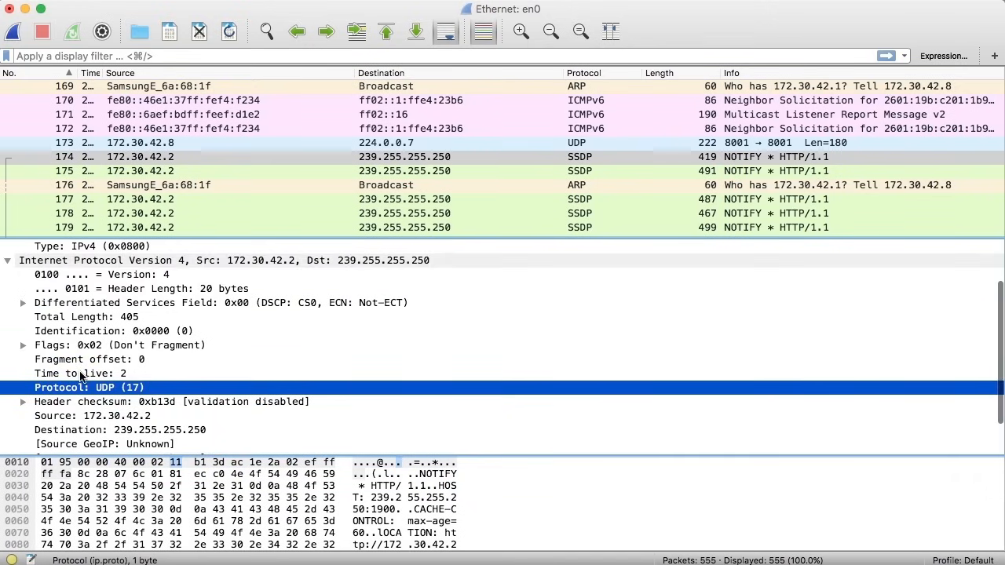
pyautogui.click(7, 260)
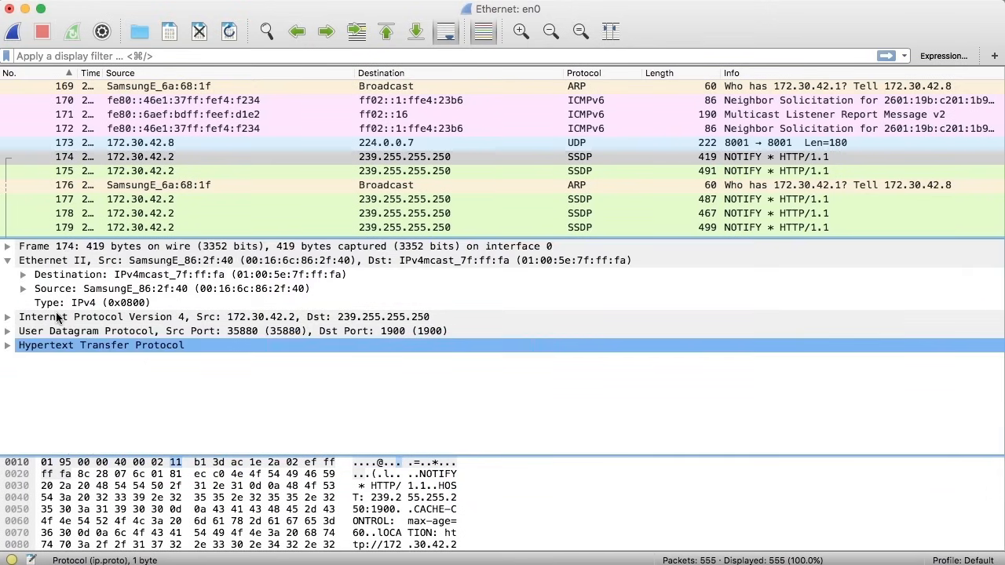
# Step: Examine the Destination Port and Length fields under User Datagram Protocol, and collapse that section and Ethernet II
pyautogui.click(7, 330)
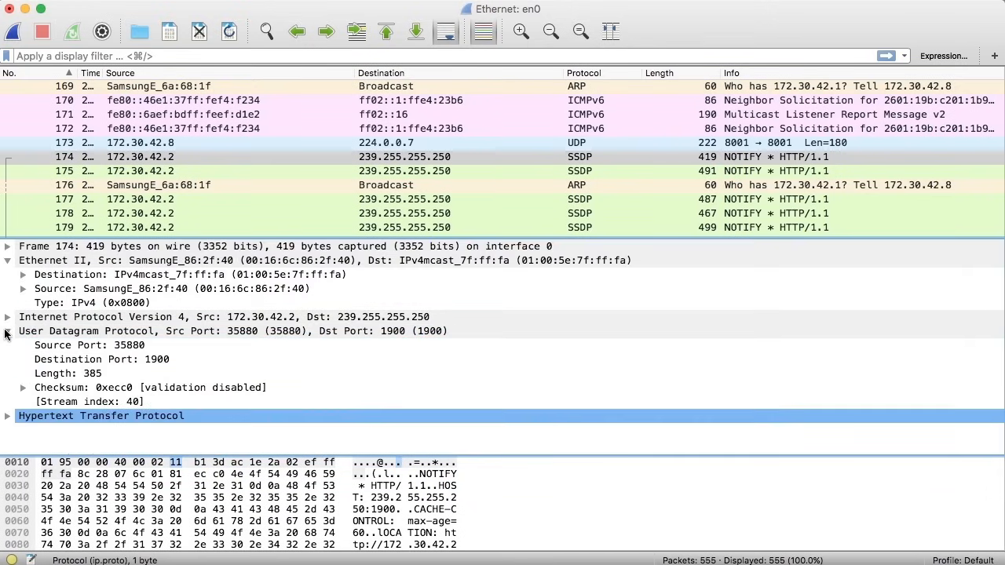
pyautogui.click(182, 364)
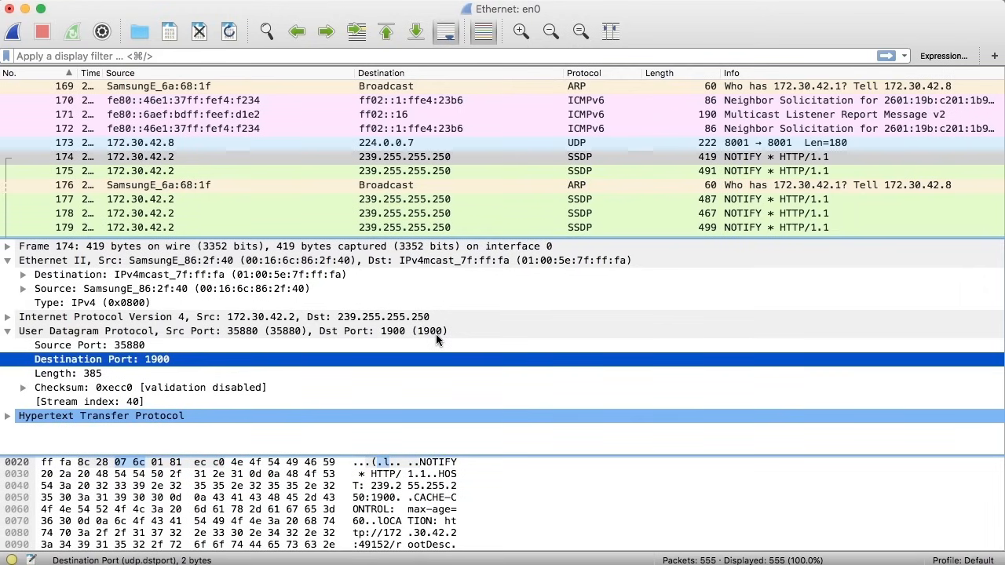
pyautogui.click(220, 375)
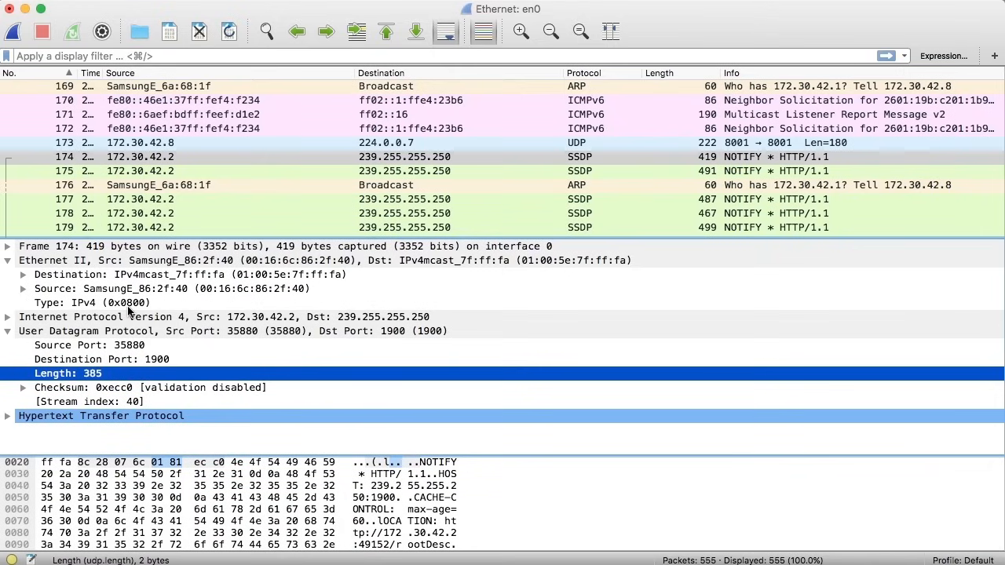
pyautogui.click(8, 262)
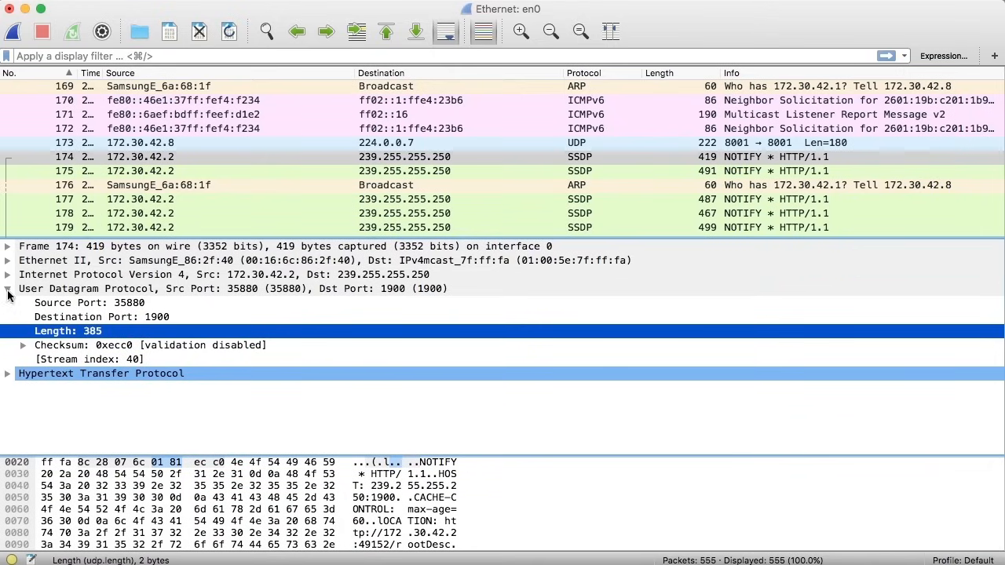
pyautogui.click(8, 290)
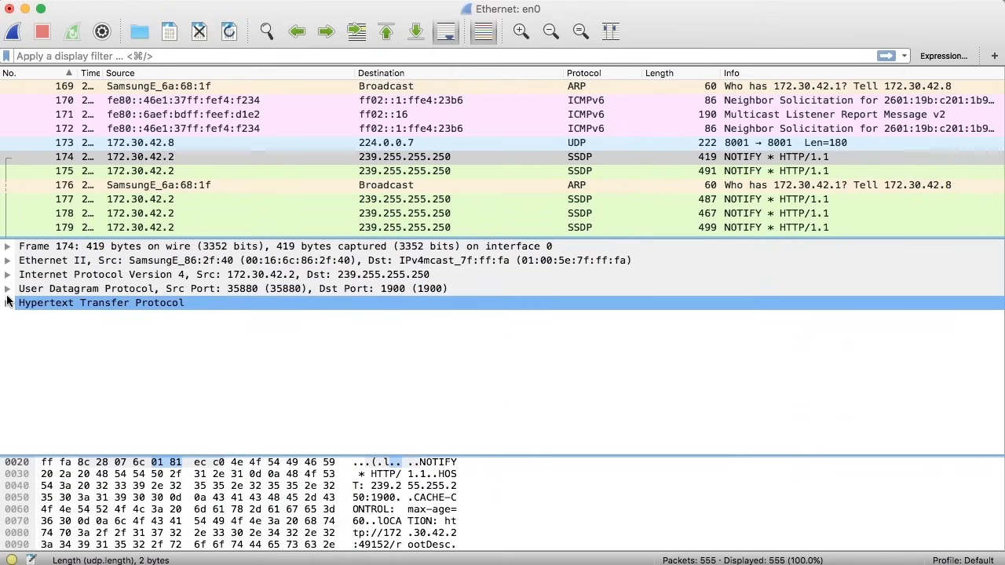
# Step: Expand the Hypertext Transfer Protocol section of packet 174, review its headers through the full request URI, and collapse it
pyautogui.click(8, 303)
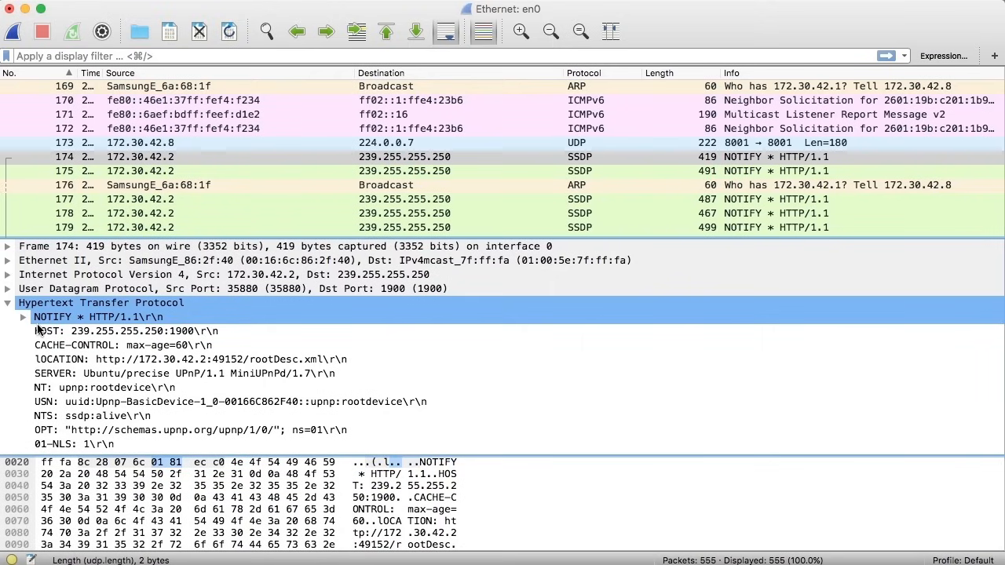
pyautogui.scroll(-2, 116, 379)
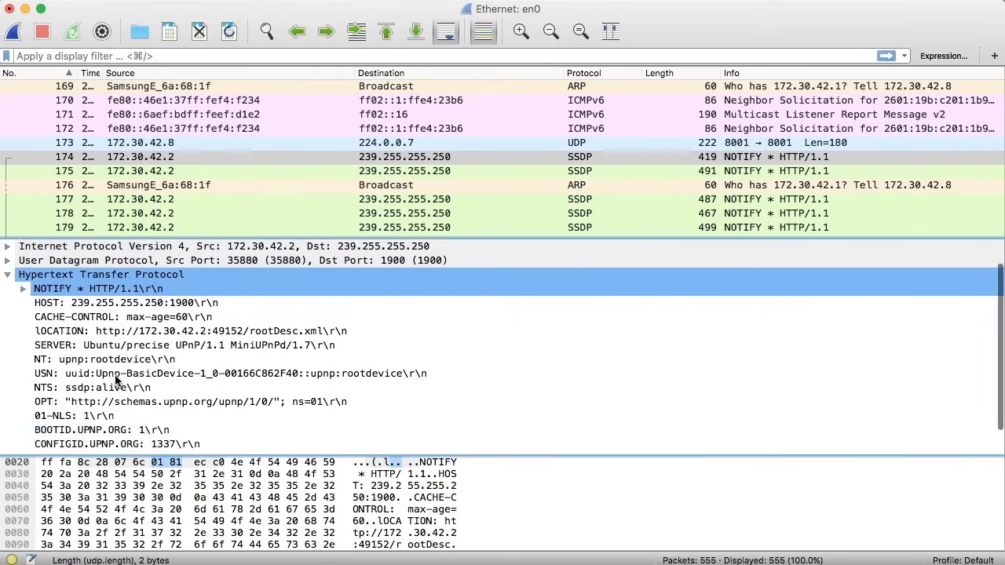
pyautogui.scroll(-2, 115, 379)
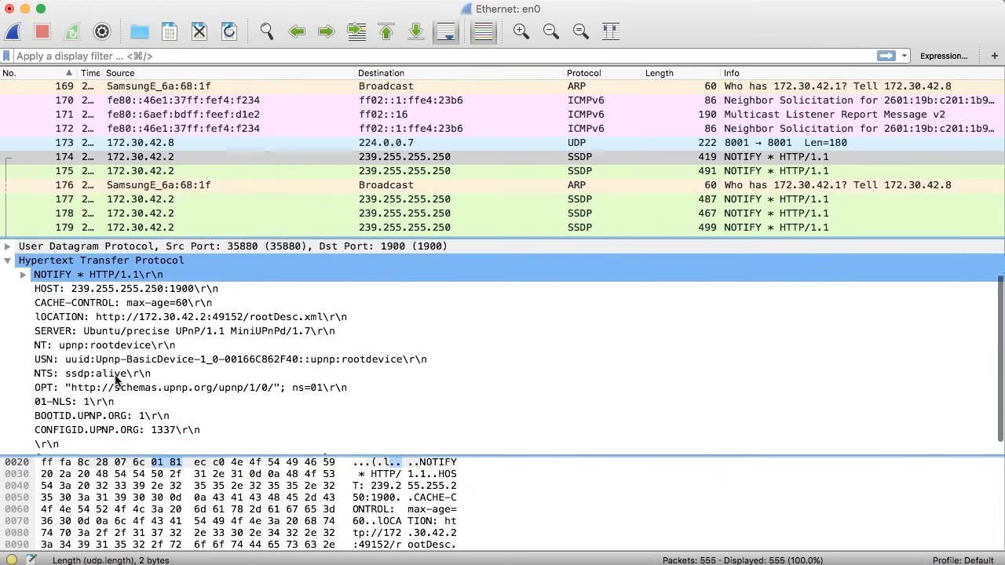
pyautogui.scroll(-1, 116, 380)
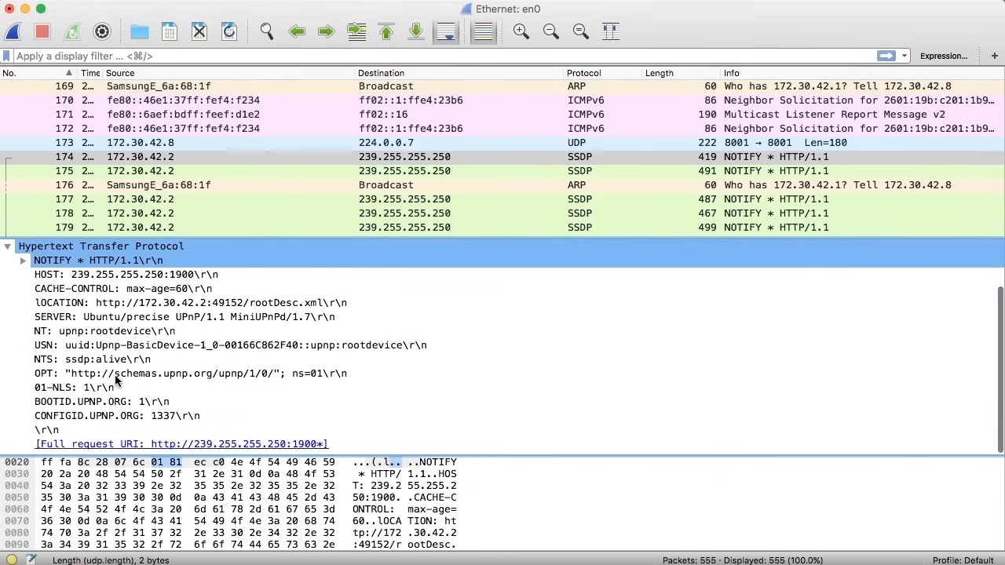
pyautogui.scroll(4, 115, 380)
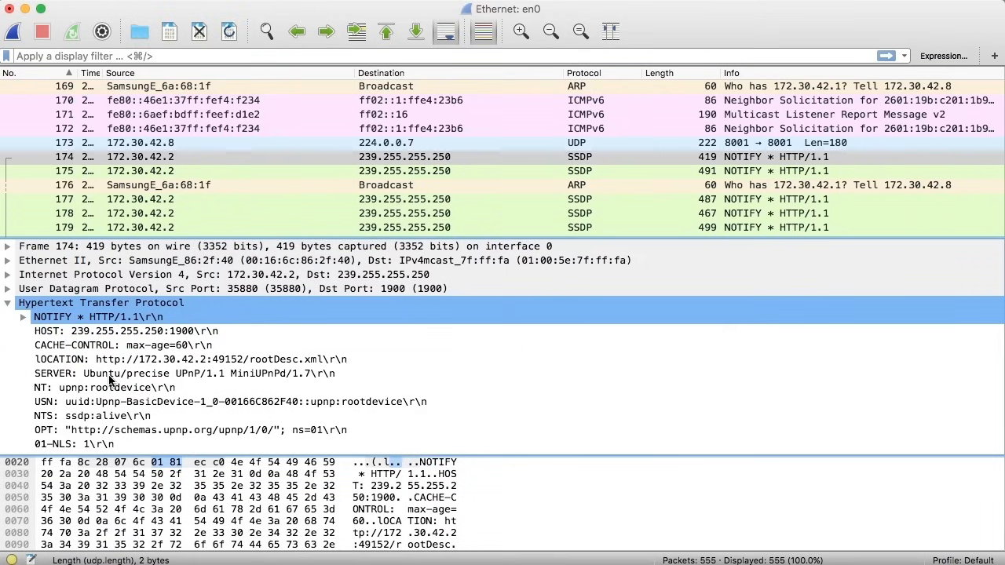
pyautogui.click(7, 303)
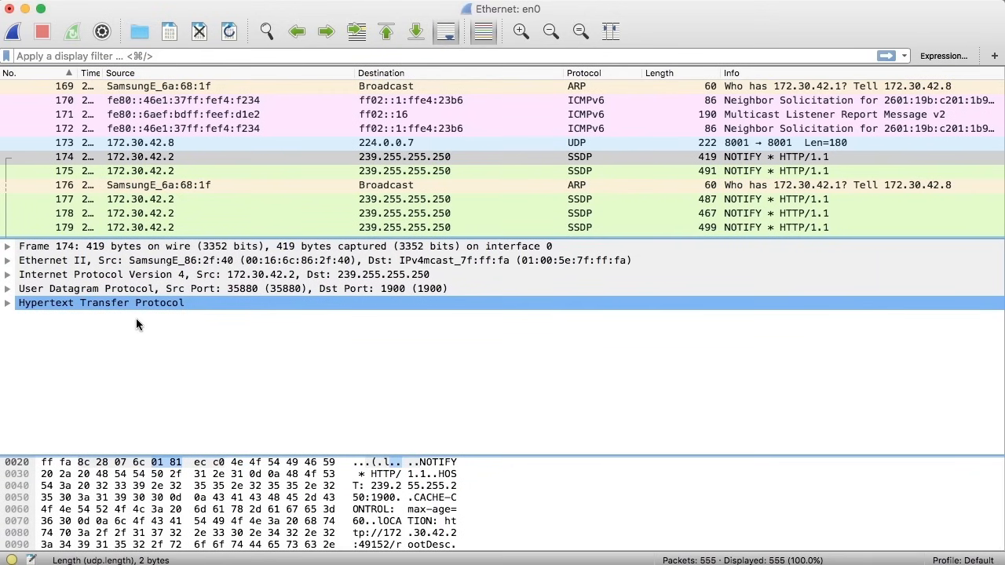
# Step: Select DHCPv6 packet 25 in the packet list and expand its User Datagram Protocol section
pyautogui.scroll(1, 165, 208)
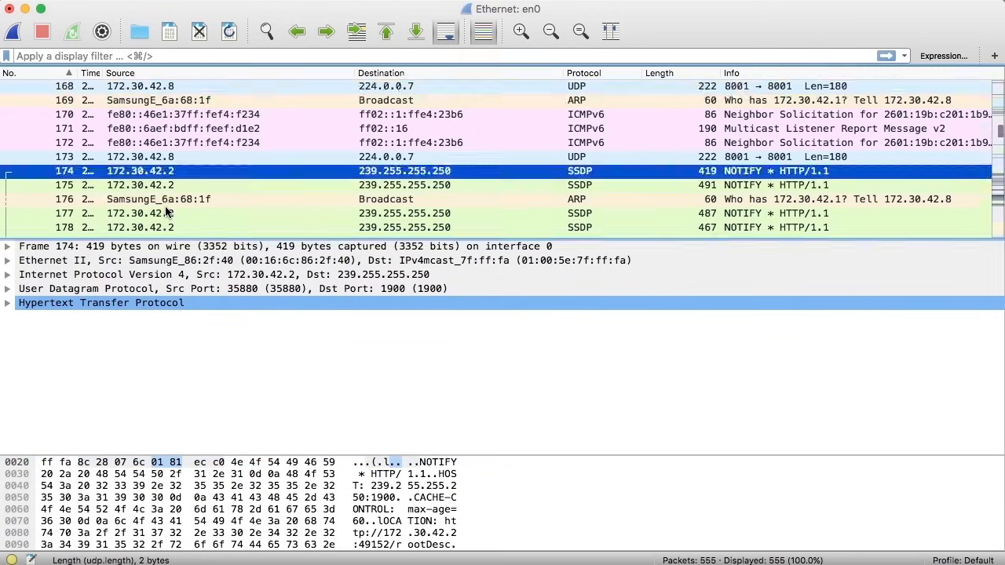
pyautogui.scroll(3, 166, 210)
pyautogui.scroll(6, 165, 211)
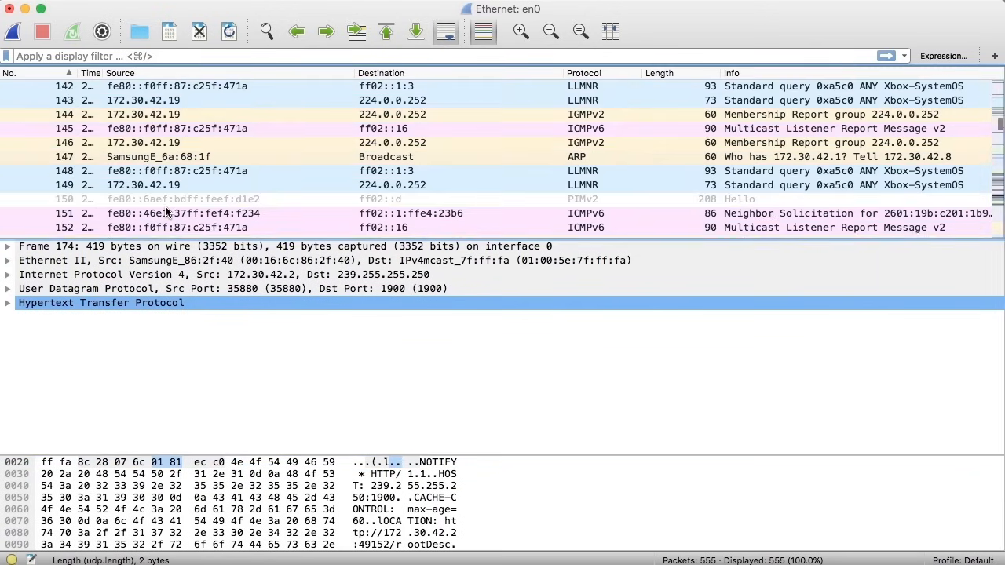
pyautogui.scroll(15, 166, 211)
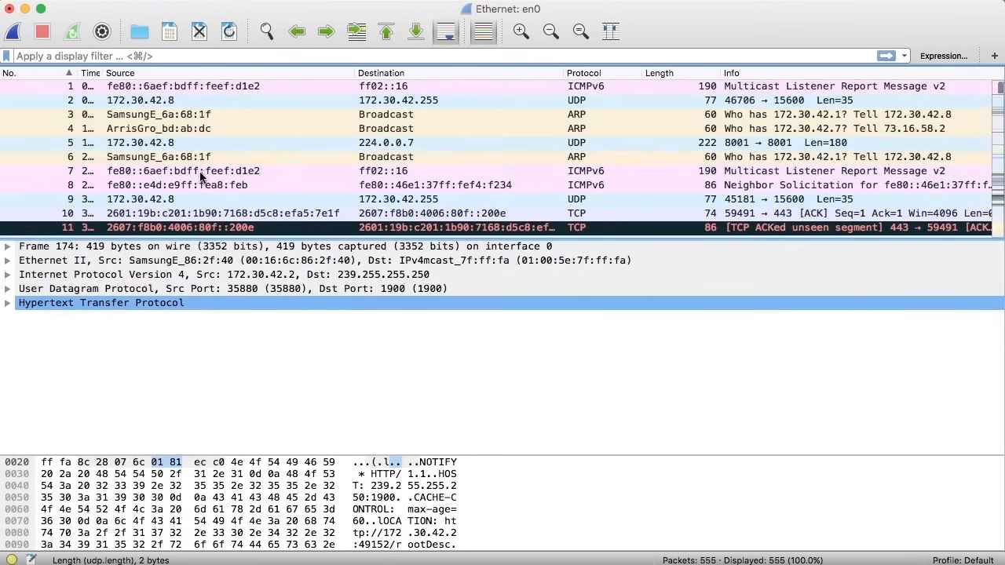
pyautogui.scroll(-4, 200, 178)
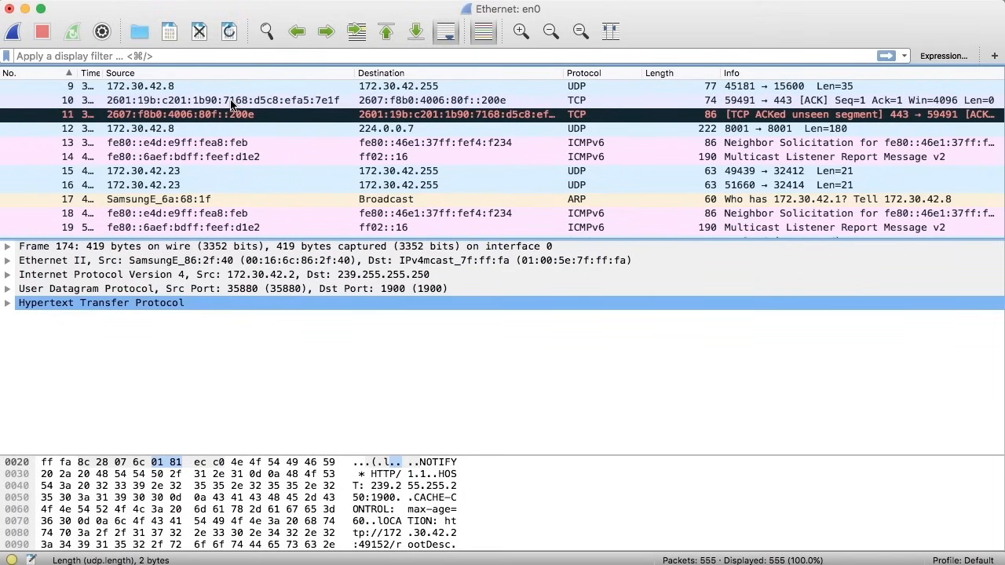
pyautogui.scroll(-3, 273, 170)
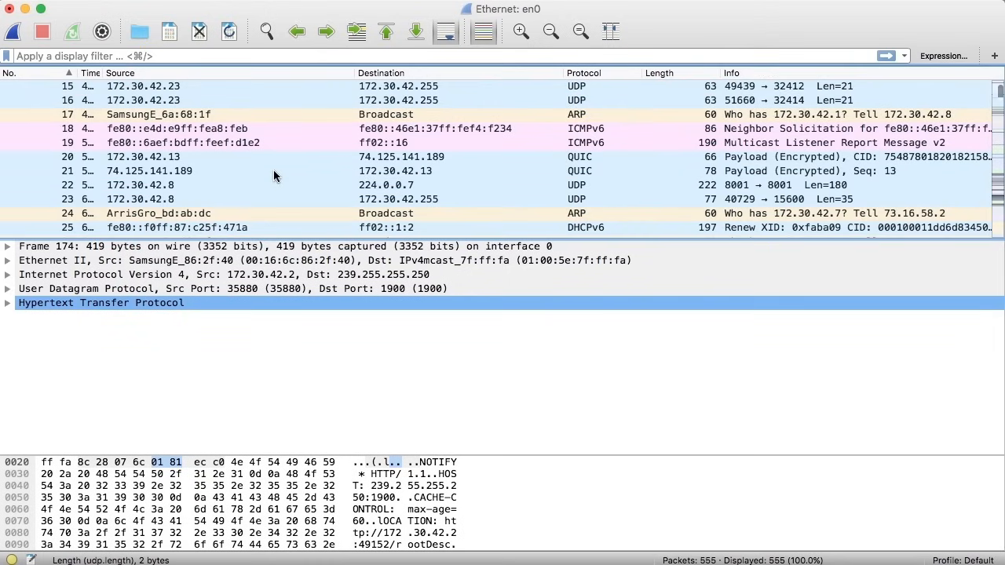
pyautogui.scroll(-3, 273, 170)
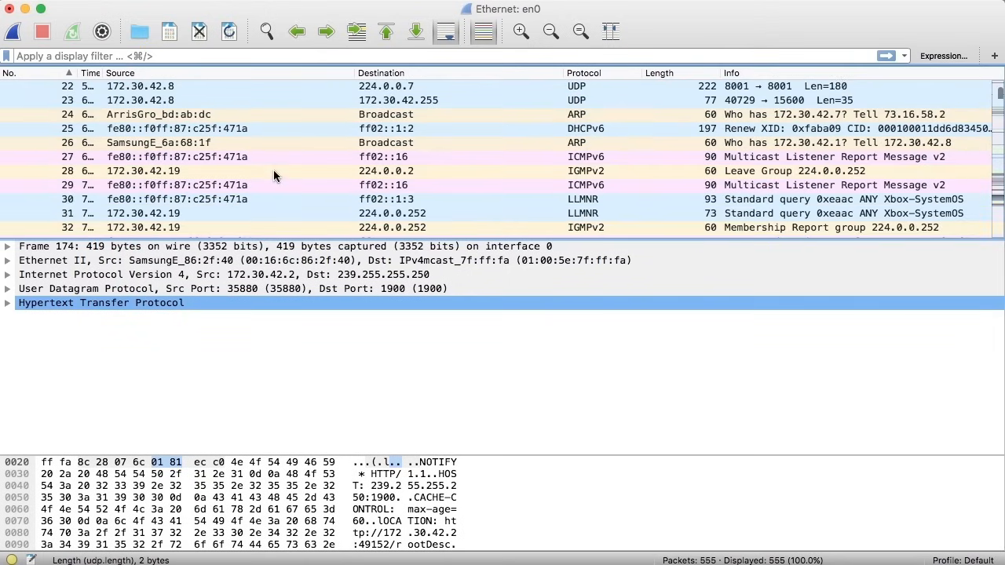
pyautogui.click(277, 128)
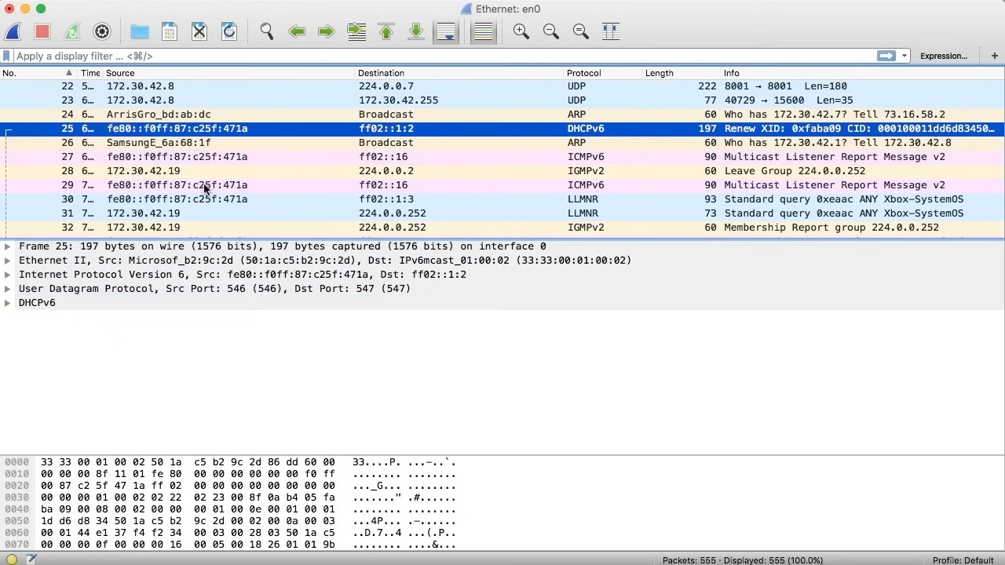
pyautogui.click(8, 289)
pyautogui.click(8, 289)
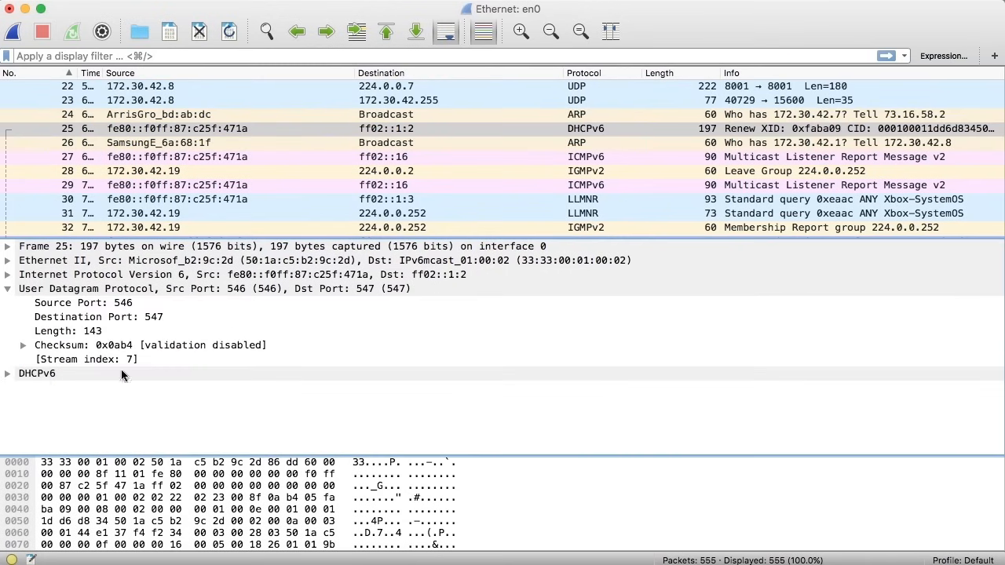
# Step: Expand the DHCPv6 section of packet 25 to review its fields, and browse the packet list down to packet 83
pyautogui.click(6, 374)
pyautogui.scroll(-2, 274, 418)
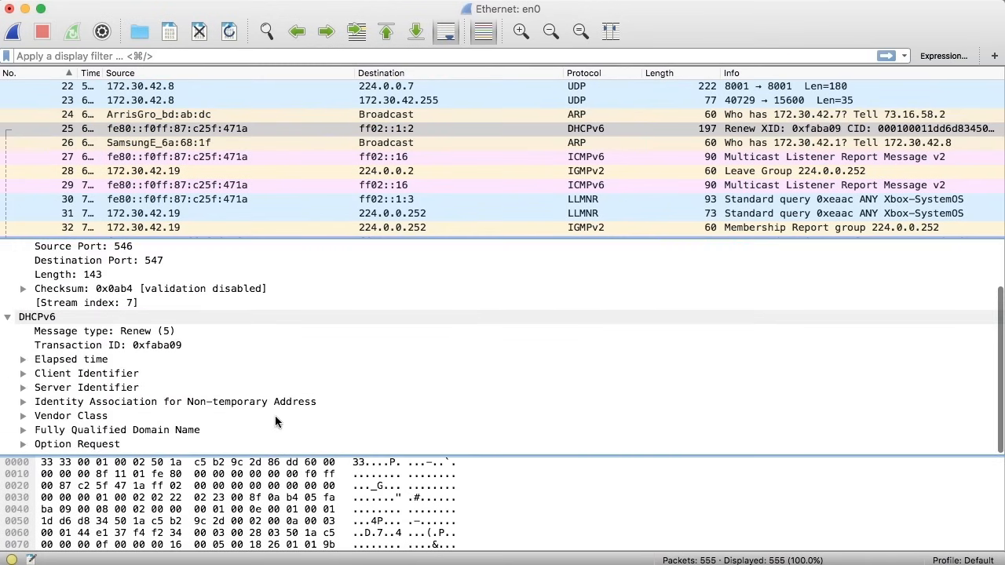
pyautogui.scroll(-5, 492, 205)
pyautogui.scroll(-7, 492, 201)
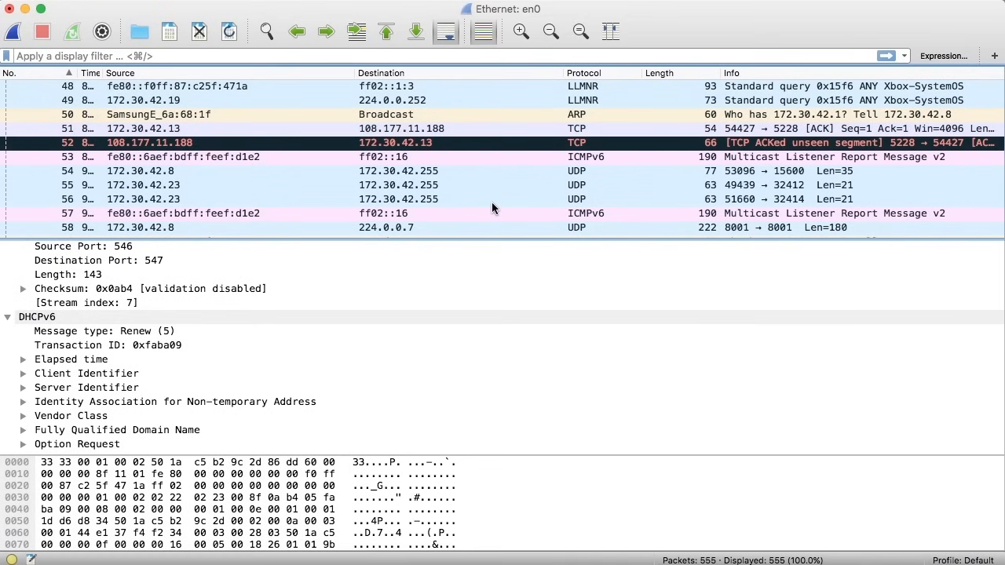
pyautogui.scroll(-5, 491, 207)
pyautogui.scroll(-8, 491, 202)
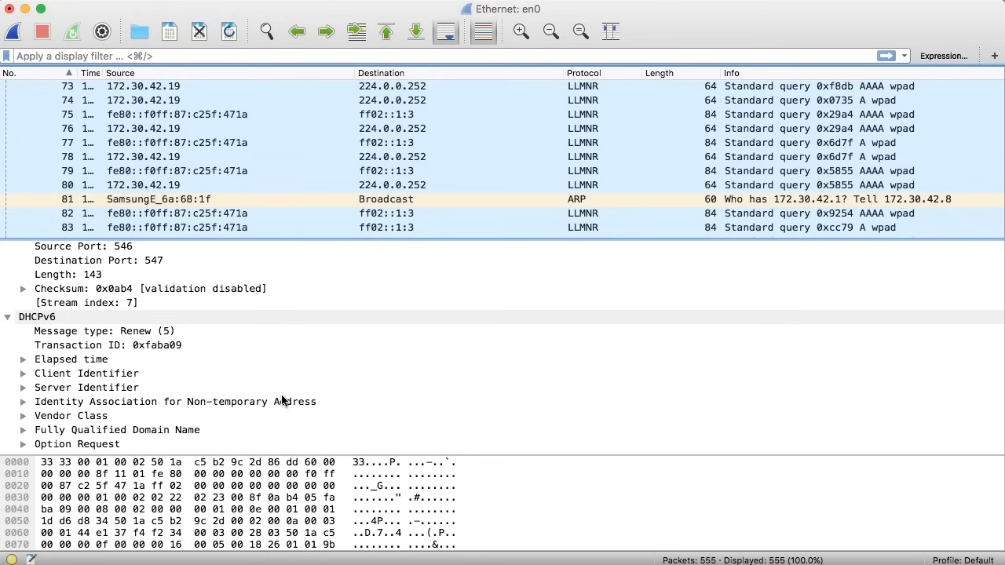
# Step: Collapse the User Datagram Protocol and DHCPv6 sections of packet 25
pyautogui.scroll(2, 272, 371)
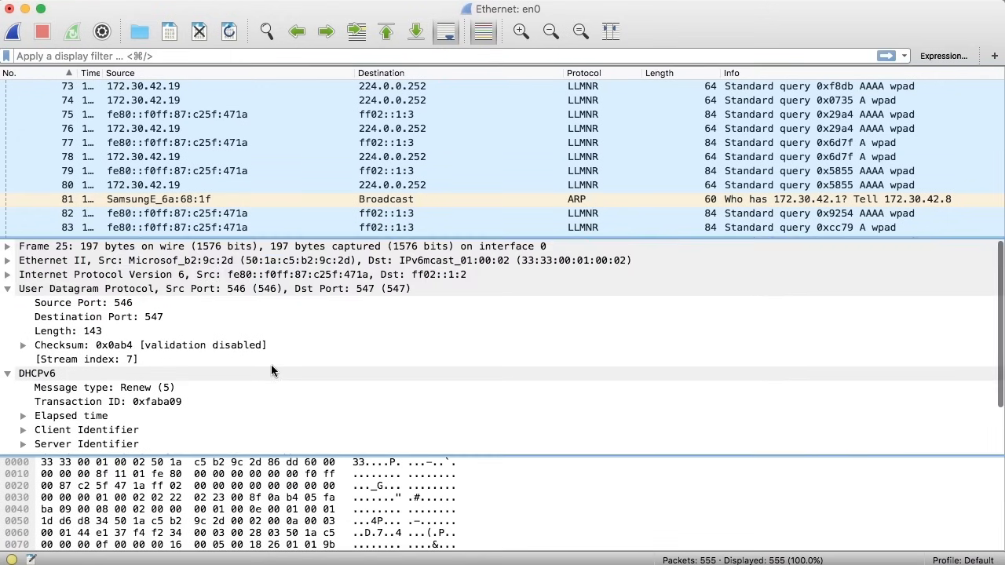
pyautogui.click(7, 289)
pyautogui.click(6, 303)
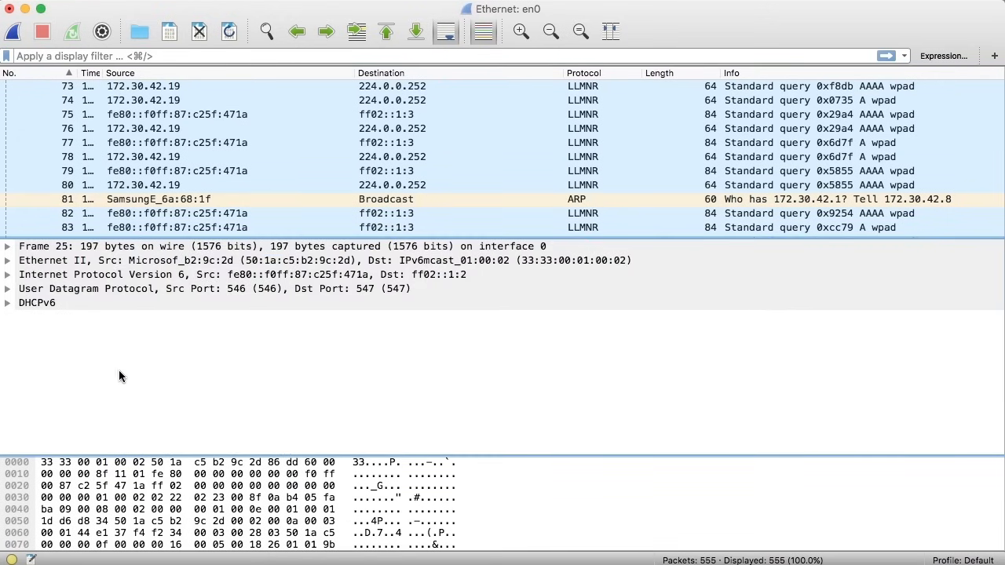
# Step: Select the Frame 25 summary to highlight its raw bytes, and enlarge the packet bytes pane
pyautogui.click(74, 248)
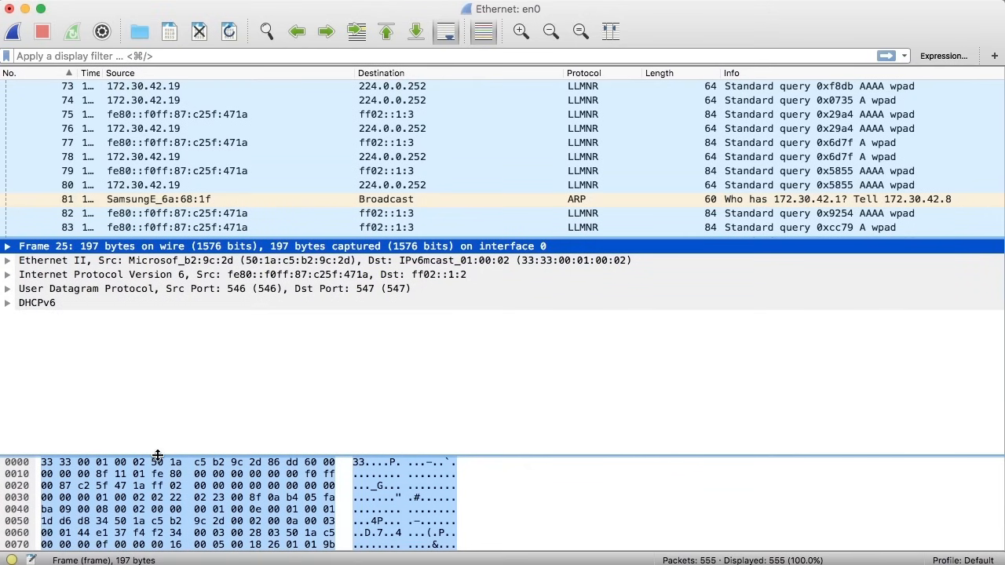
pyautogui.moveTo(157, 456); pyautogui.dragTo(165, 368)
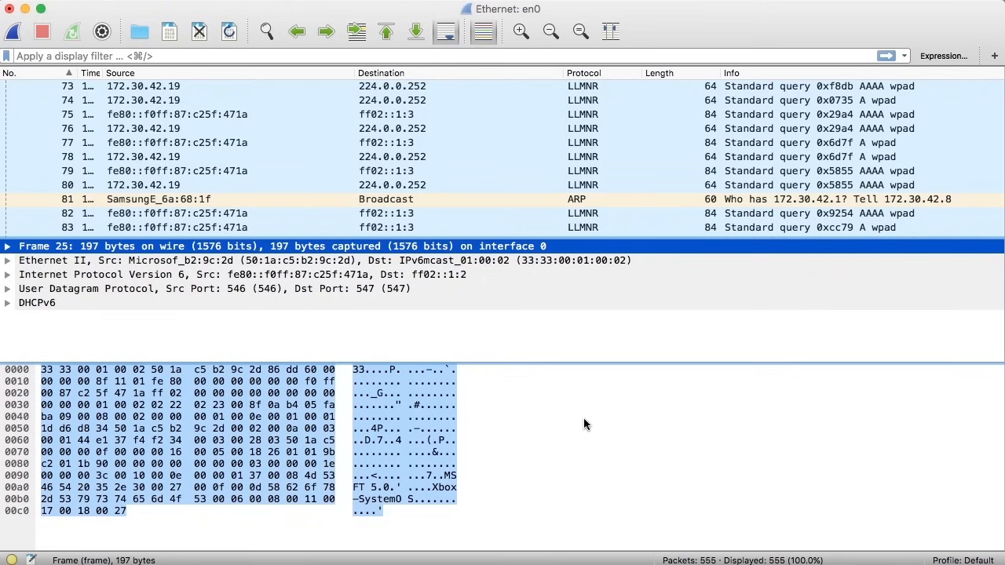
# Step: Expand Ethernet II and its Destination entry in packet 25, and select the destination Address field to highlight its bytes
pyautogui.click(303, 262)
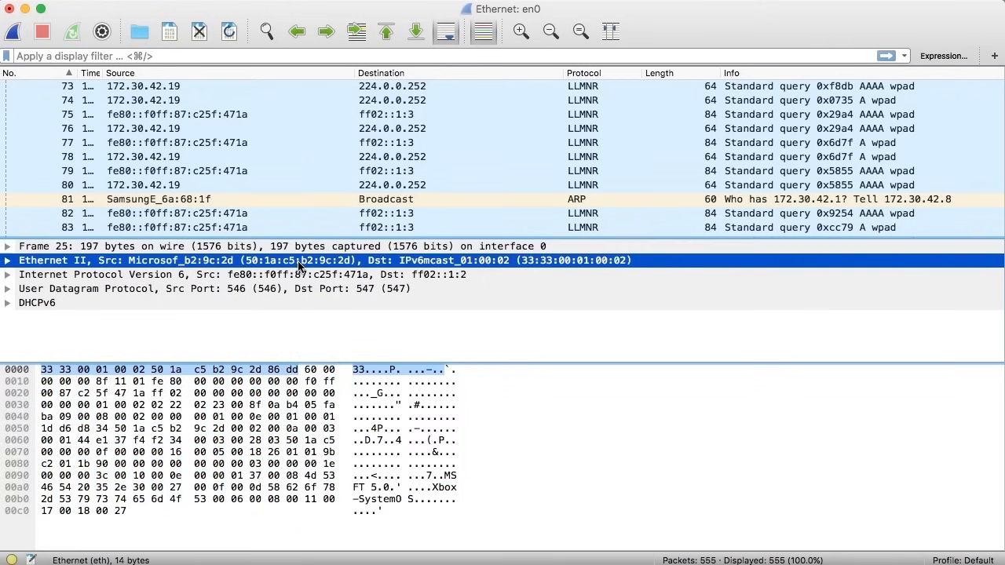
pyautogui.click(8, 260)
pyautogui.click(23, 275)
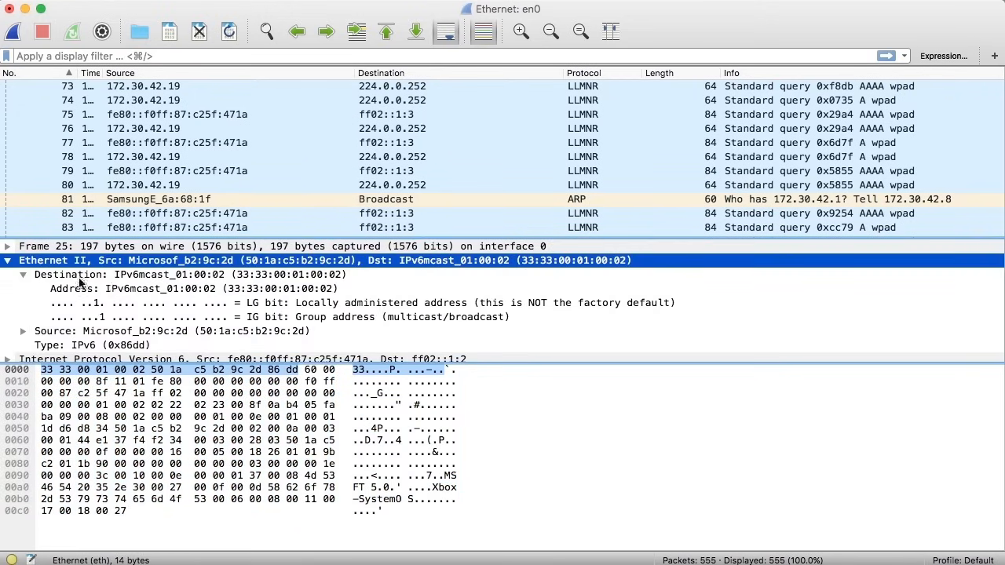
pyautogui.click(120, 290)
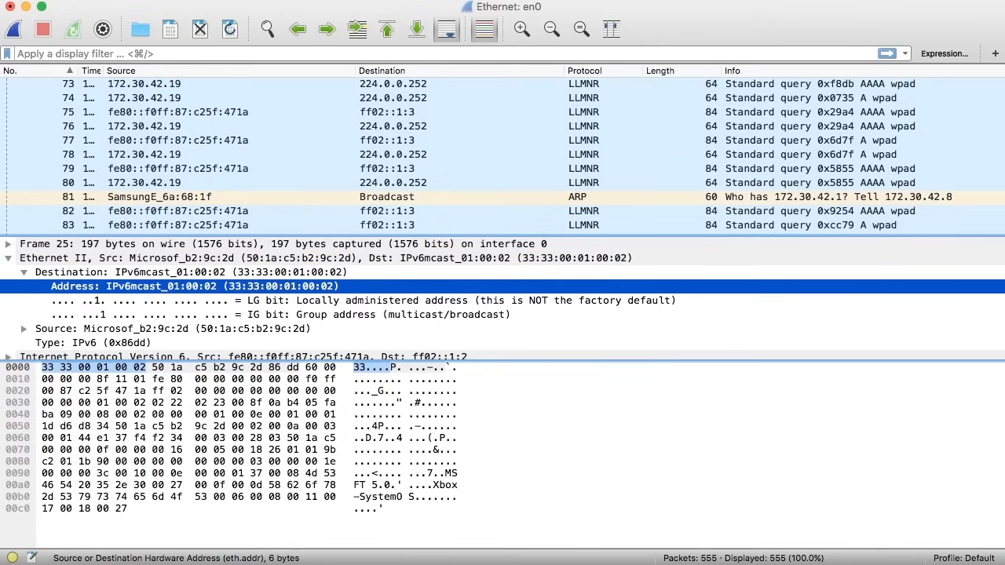
# Step: Hide the main toolbar
pyautogui.click(186, 0)
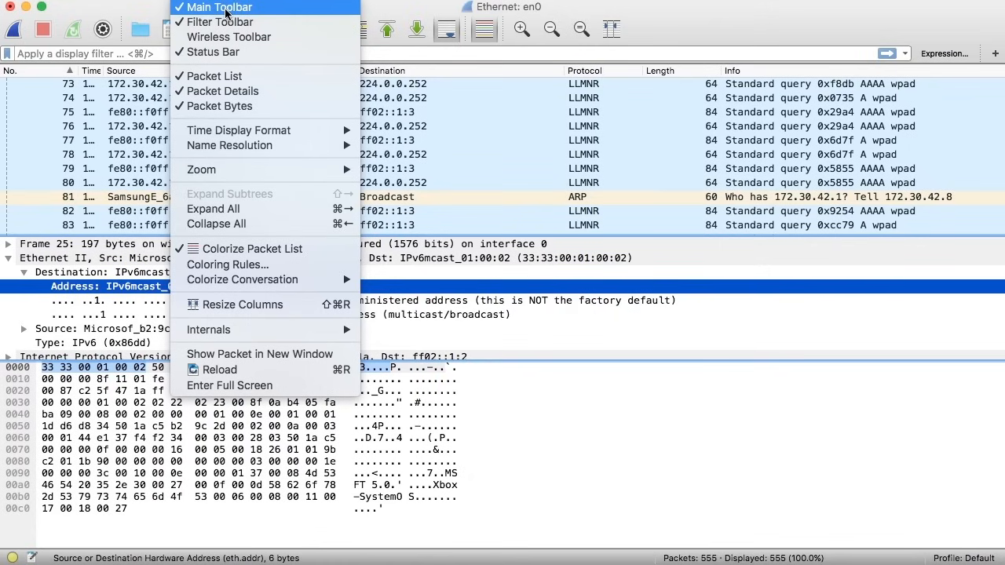
pyautogui.moveTo(266, 0)
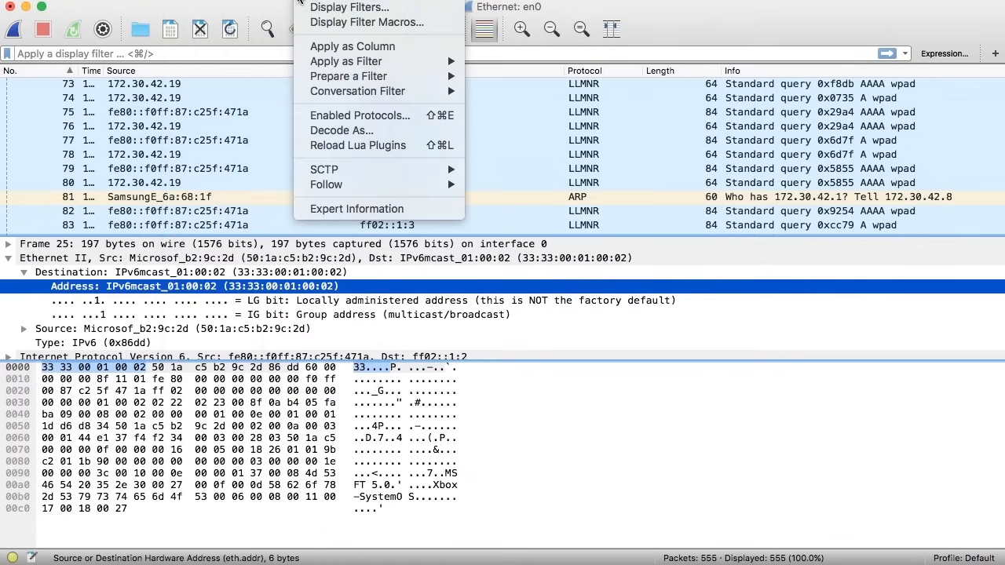
pyautogui.click(188, 8)
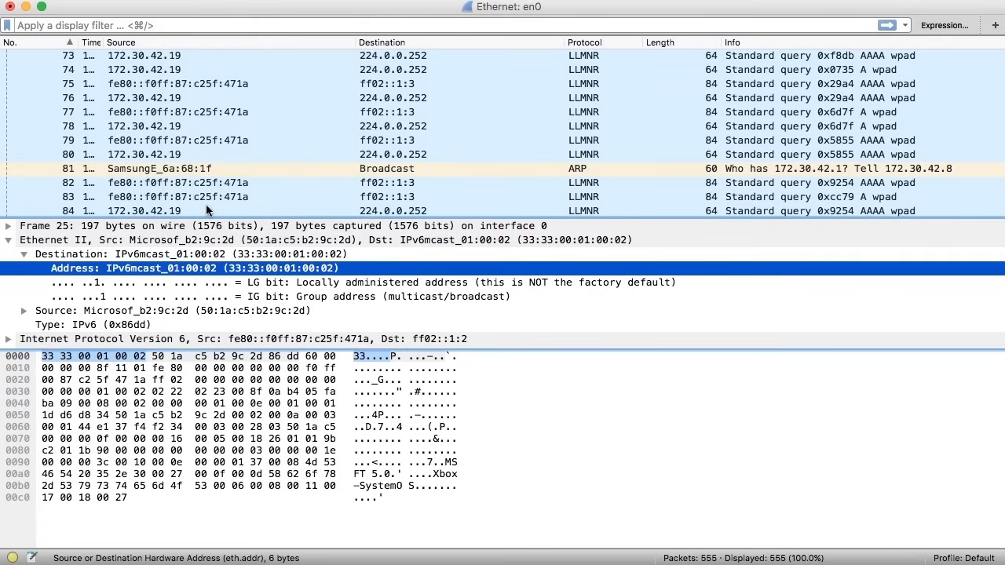
# Step: Show the wireless toolbar to look at it, and hide it again
pyautogui.click(188, 0)
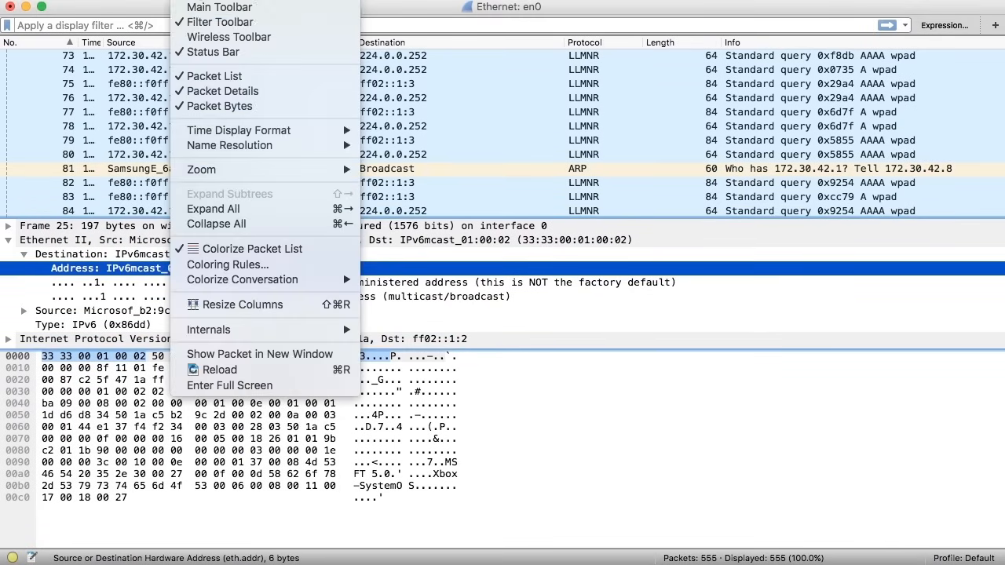
pyautogui.click(209, 37)
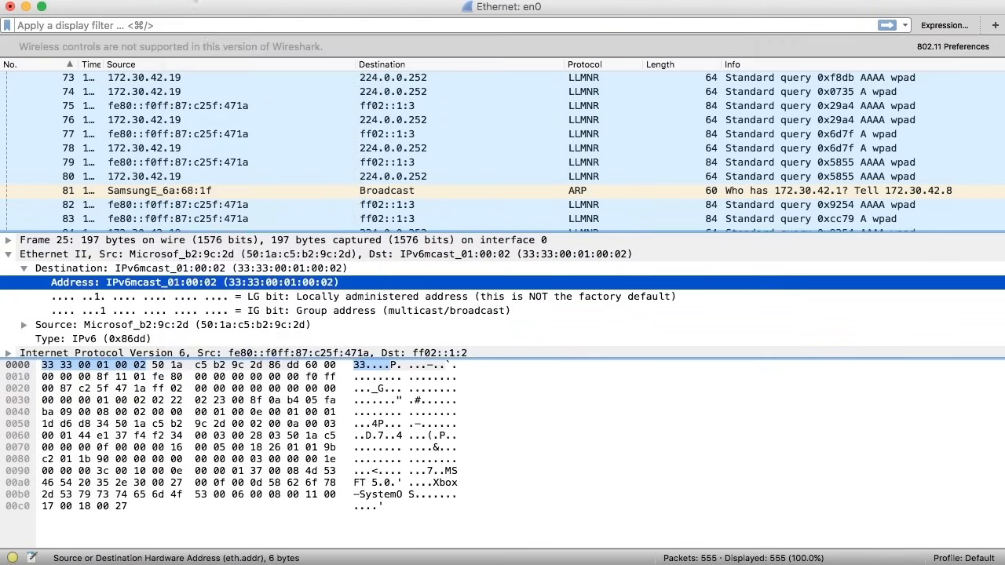
pyautogui.click(188, 0)
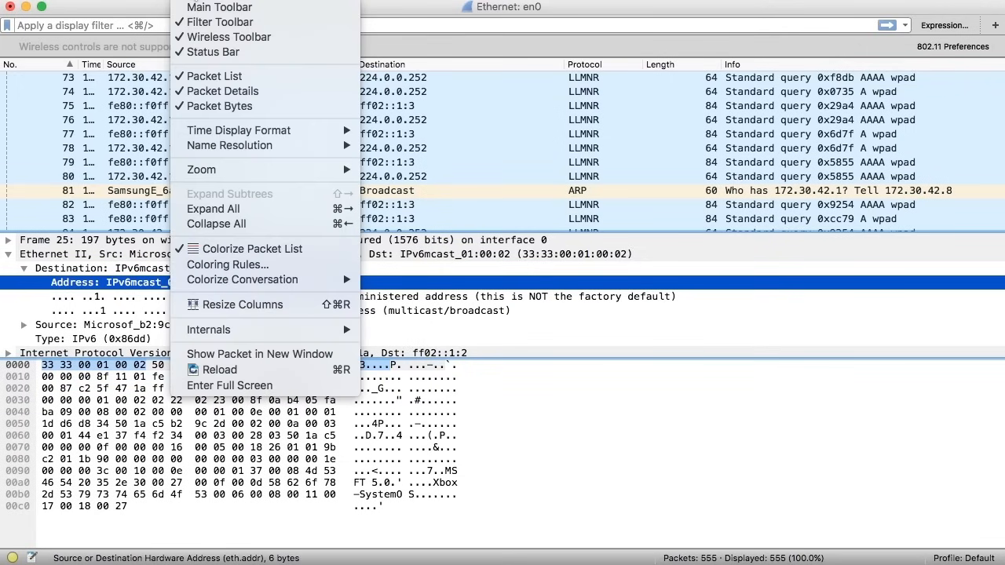
pyautogui.click(209, 39)
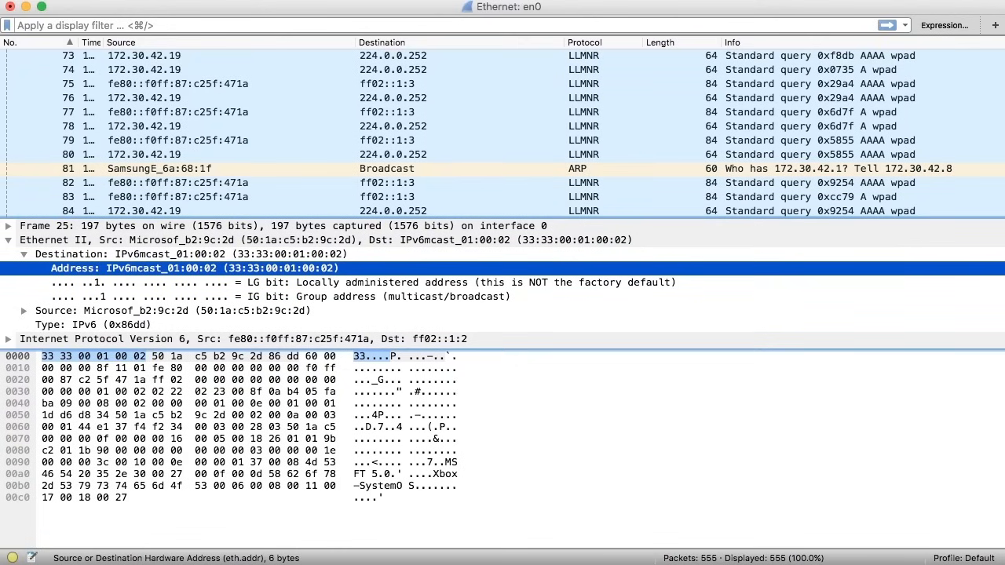
# Step: Check which panes are set to be displayed, and select LLMNR packet 77 in the packet list
pyautogui.click(189, 0)
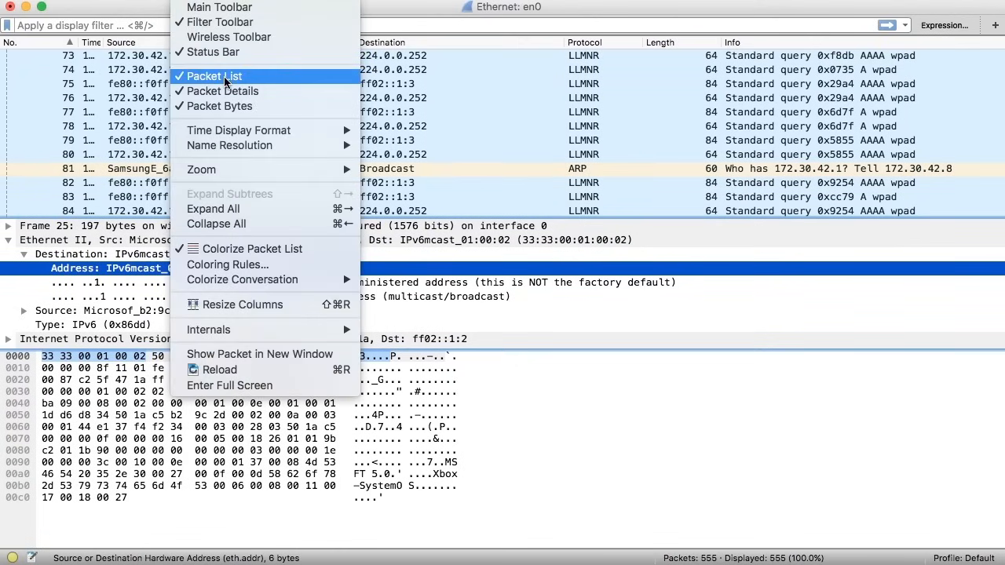
pyautogui.click(604, 124)
pyautogui.click(498, 112)
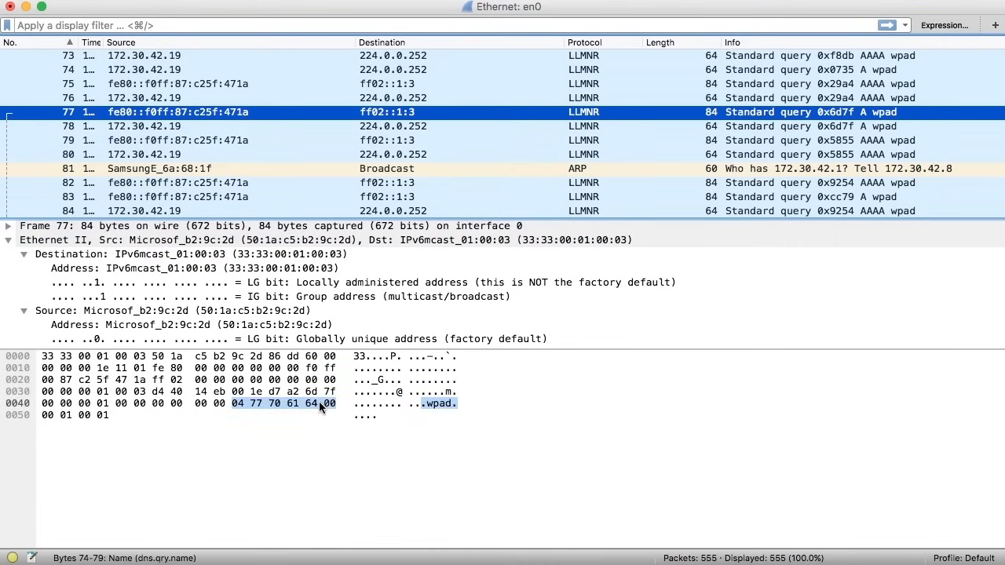
# Step: Review the available time display formats, coloring rules entry and conversation colors without applying any of them
pyautogui.click(185, 0)
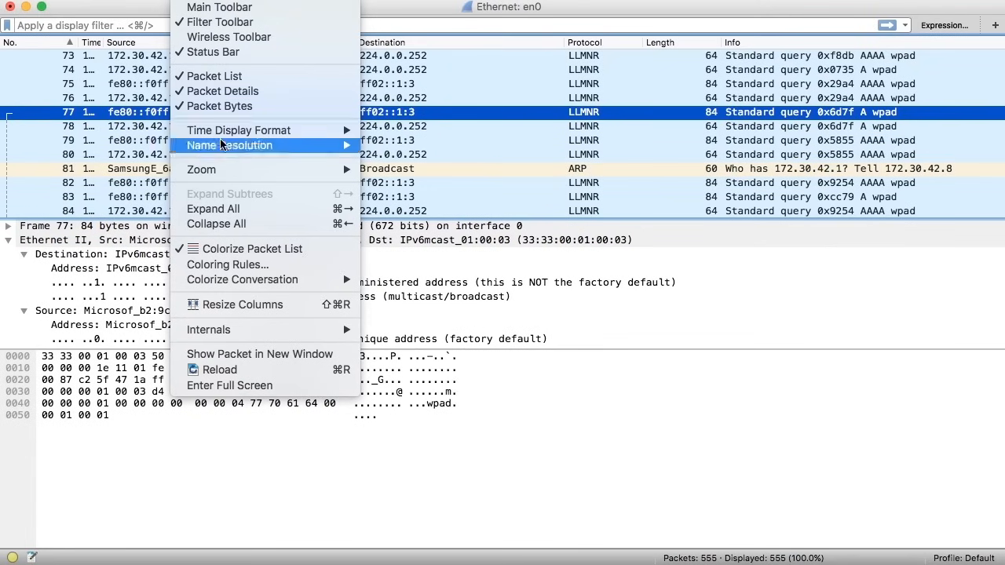
pyautogui.moveTo(225, 135)
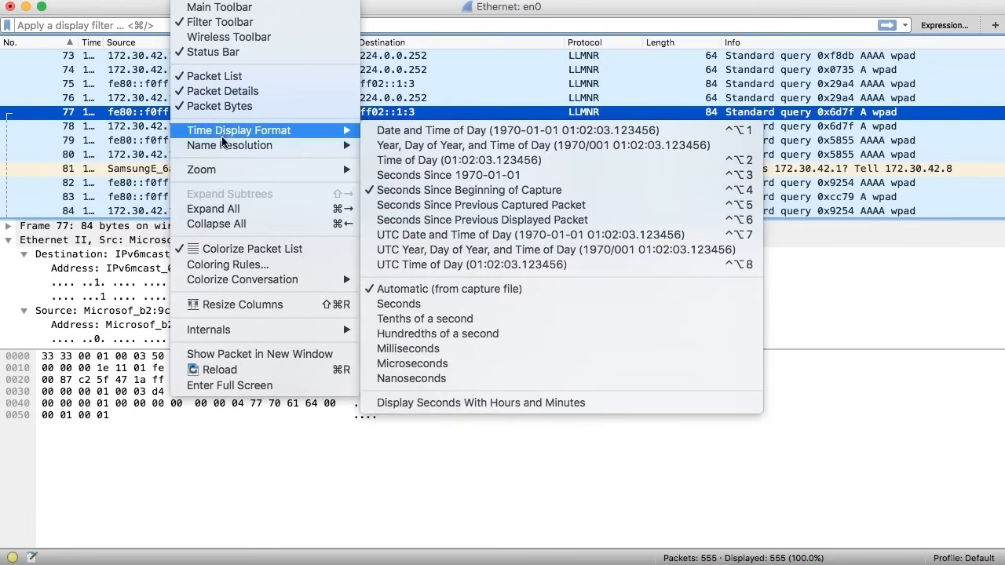
pyautogui.moveTo(219, 173)
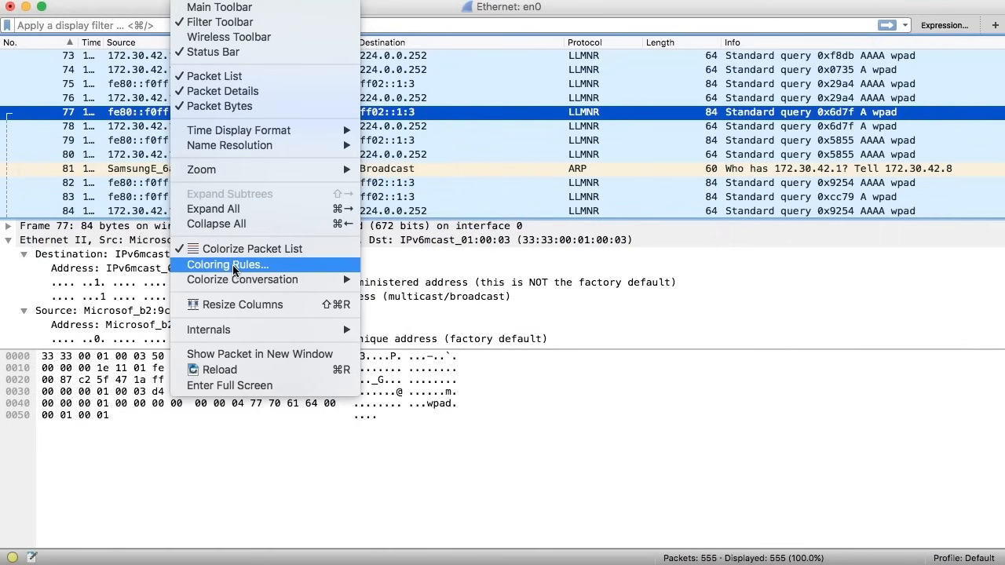
pyautogui.moveTo(236, 285)
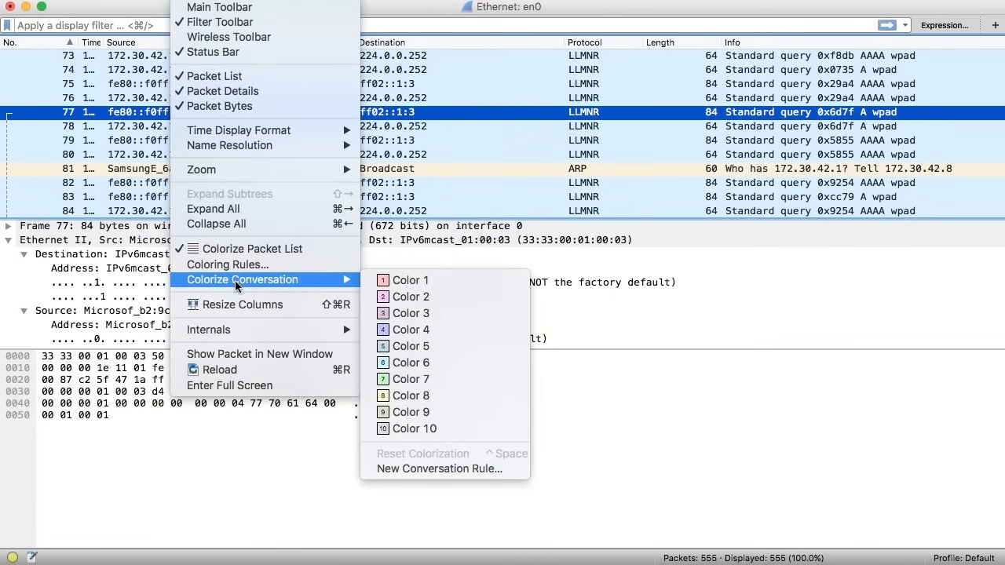
pyautogui.click(730, 441)
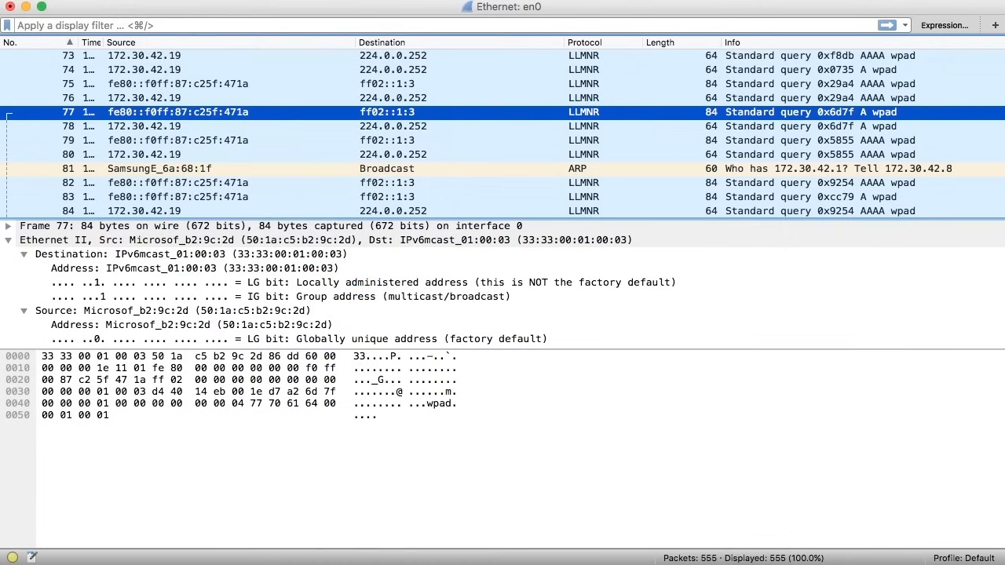
# Step: Reorder the packet list columns, moving Destination before Source and Length directly after Time
pyautogui.click(402, 40)
pyautogui.moveTo(401, 40); pyautogui.dragTo(118, 42)
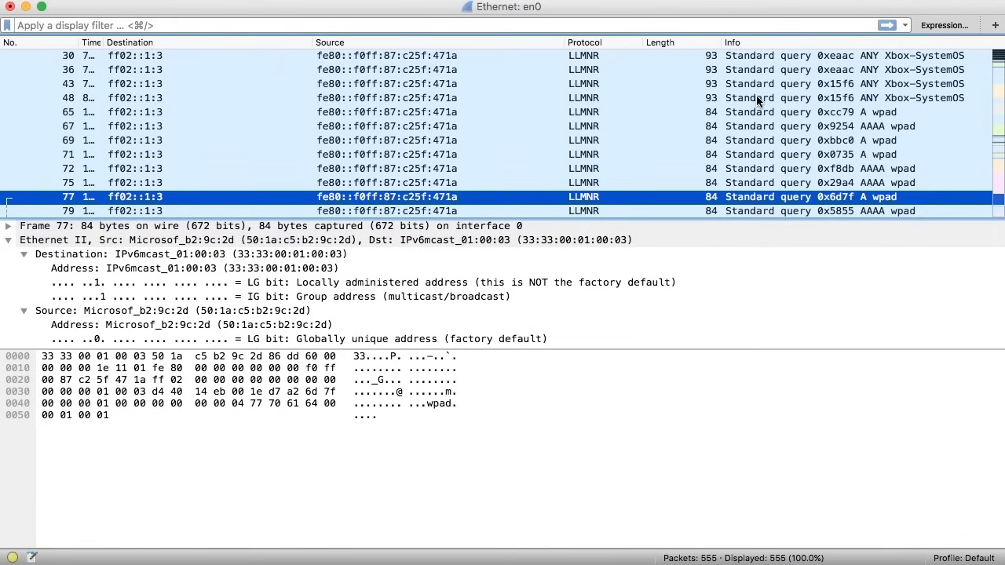
pyautogui.moveTo(646, 41); pyautogui.dragTo(133, 75)
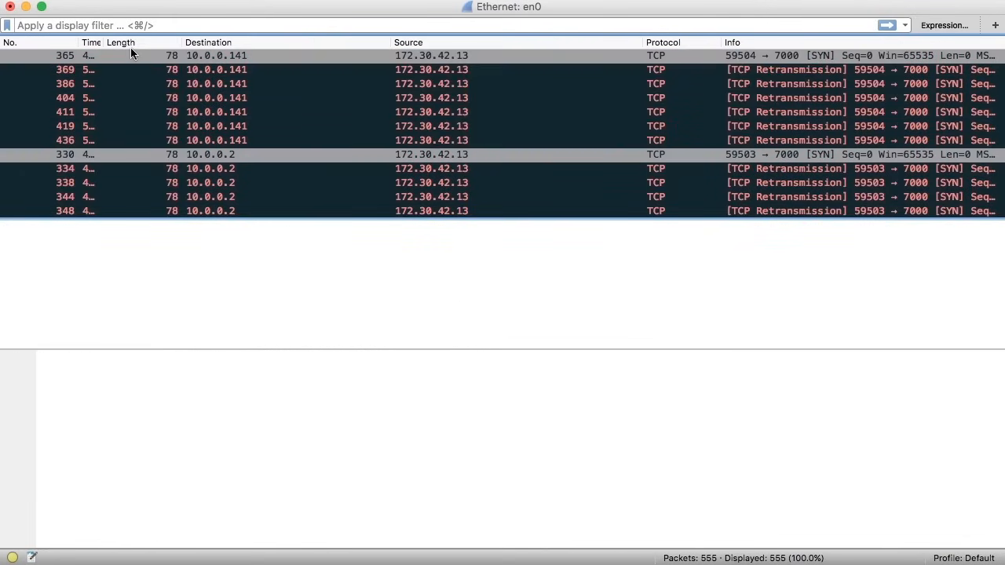
# Step: Move the Length column to just before Protocol and the Destination column back after Source
pyautogui.click(128, 44)
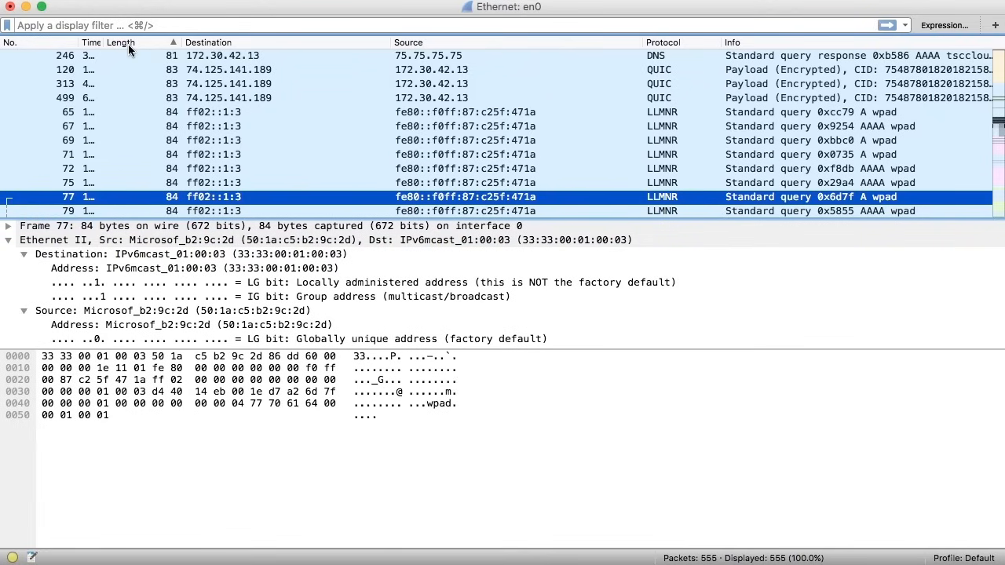
pyautogui.moveTo(128, 44); pyautogui.dragTo(652, 57)
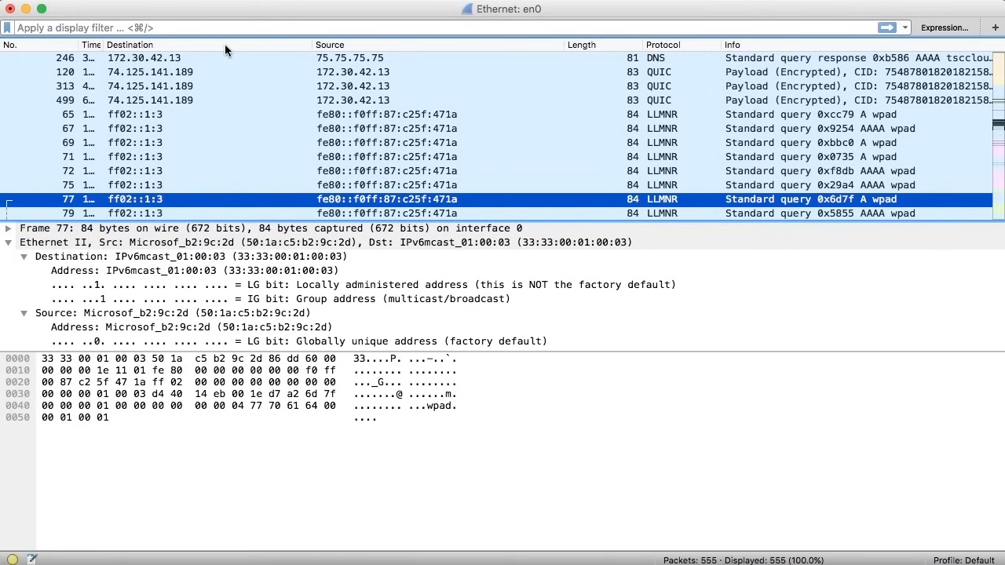
pyautogui.moveTo(173, 42); pyautogui.dragTo(527, 36)
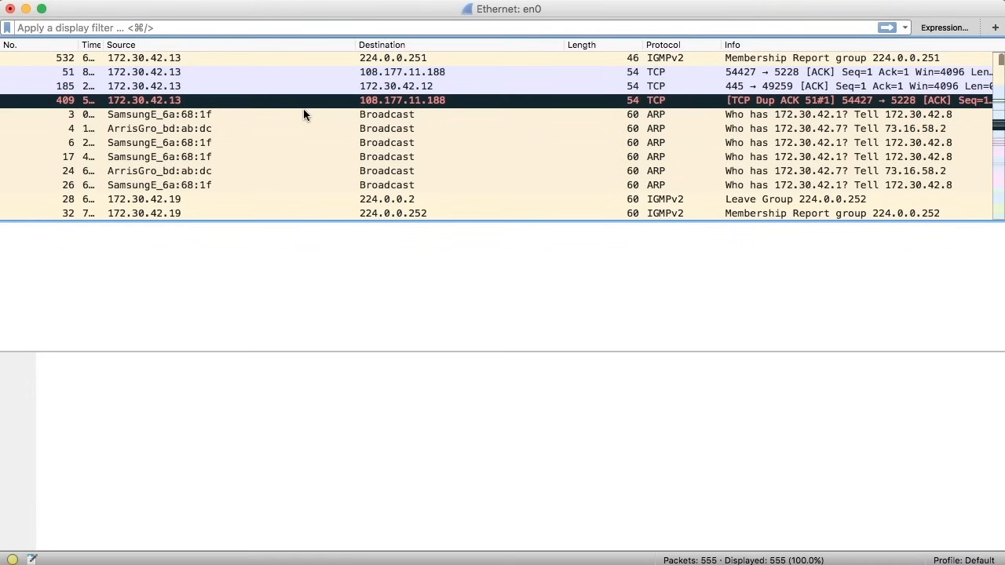
# Step: Sort the packet list by packet number, return to the first packet, and narrow the No. column
pyautogui.click(34, 43)
pyautogui.scroll(5, 95, 108)
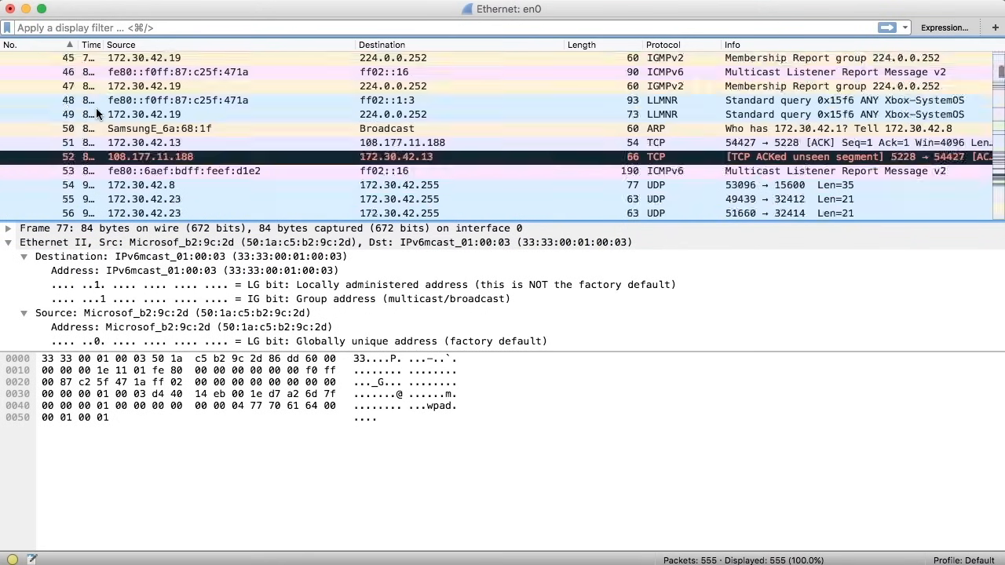
pyautogui.scroll(10, 96, 108)
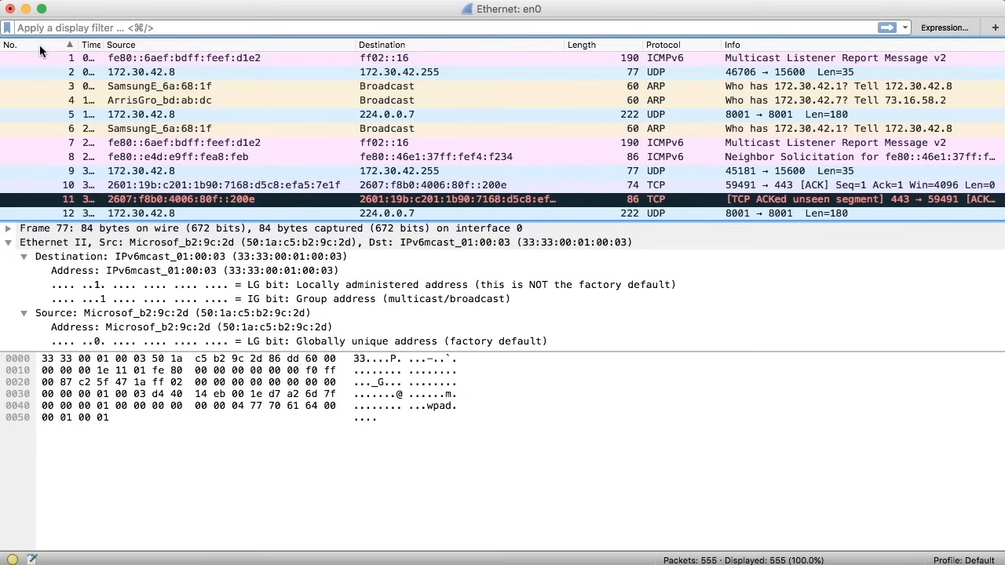
pyautogui.moveTo(75, 45); pyautogui.dragTo(37, 50)
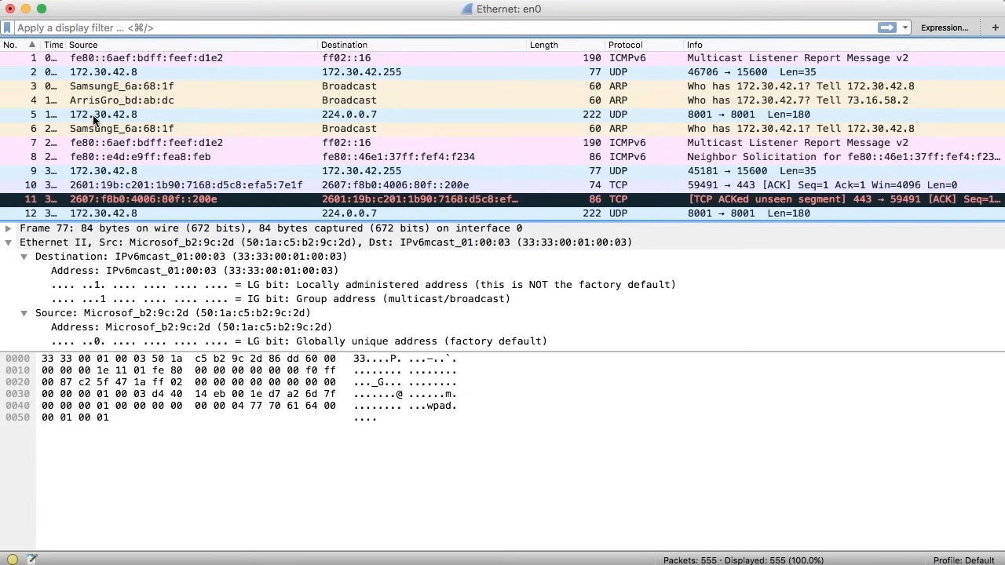
# Step: Display the main toolbar again above the display filter
pyautogui.click(185, 0)
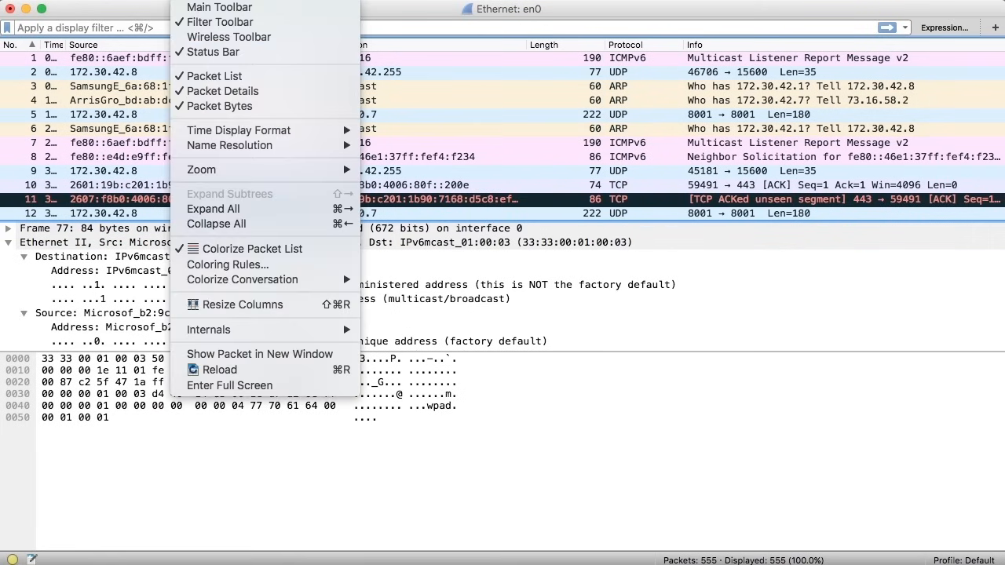
pyautogui.click(199, 8)
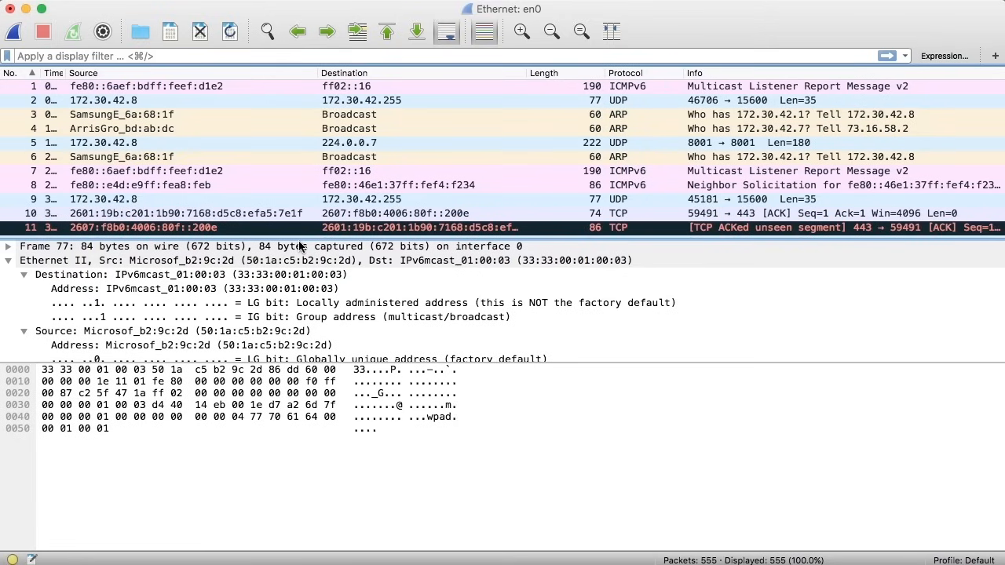
pyautogui.click(43, 33)
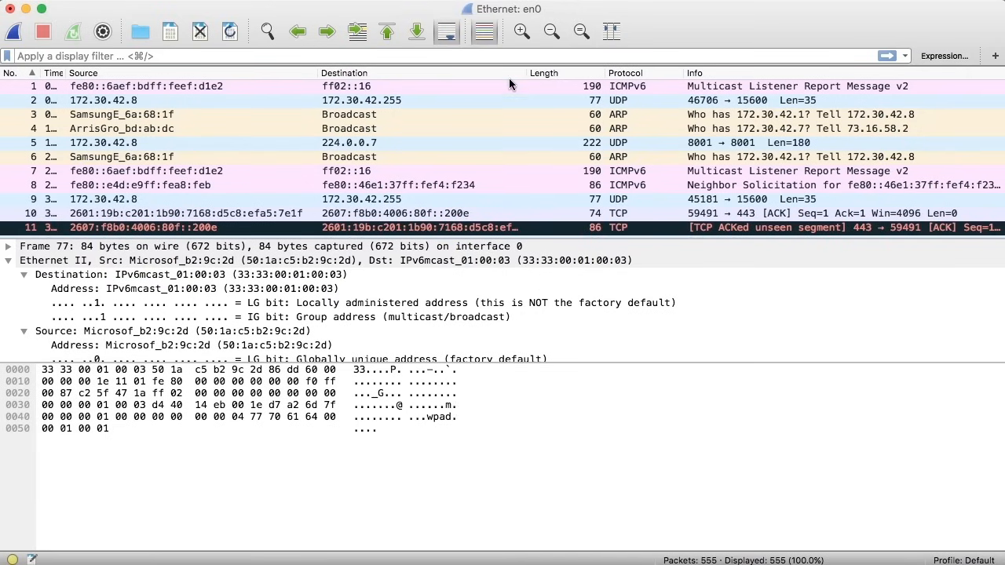
# Step: Widen the Destination and Source columns, narrow the Length and Protocol columns, and select packet 8
pyautogui.moveTo(526, 72); pyautogui.dragTo(581, 79)
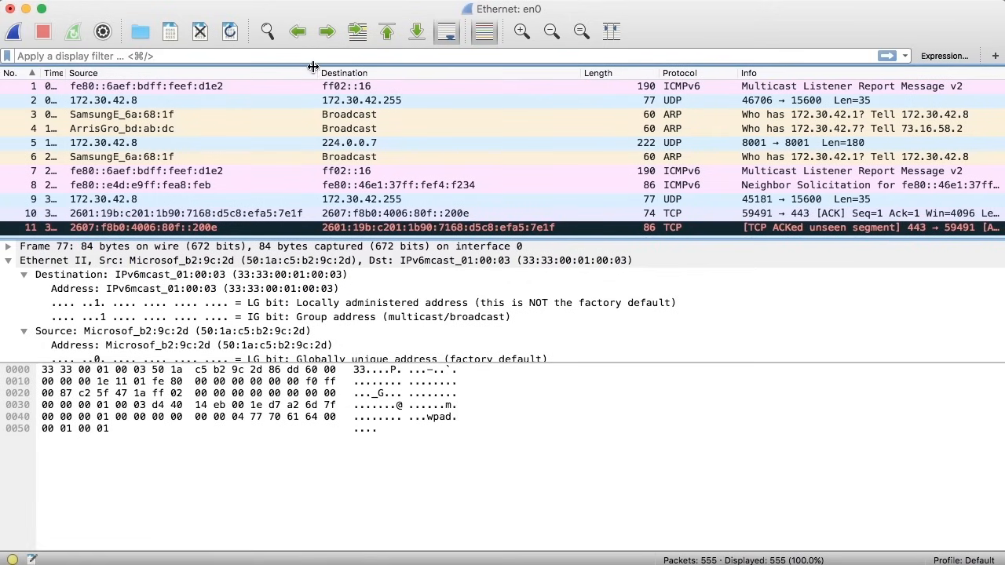
pyautogui.moveTo(320, 72)
pyautogui.mouseDown()
pyautogui.moveTo(350, 77)
pyautogui.moveTo(332, 76)
pyautogui.mouseUp()
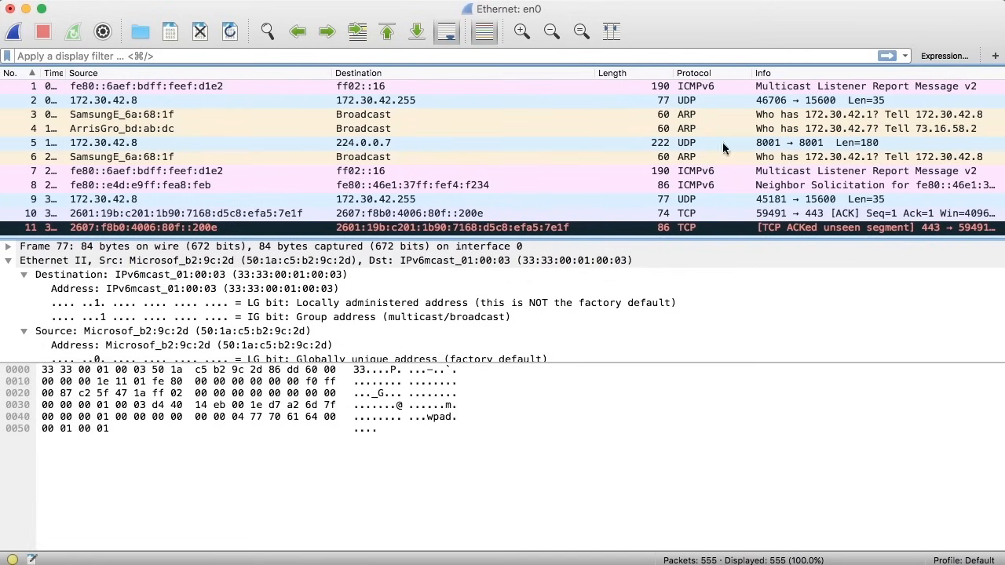
pyautogui.moveTo(749, 80); pyautogui.dragTo(643, 75)
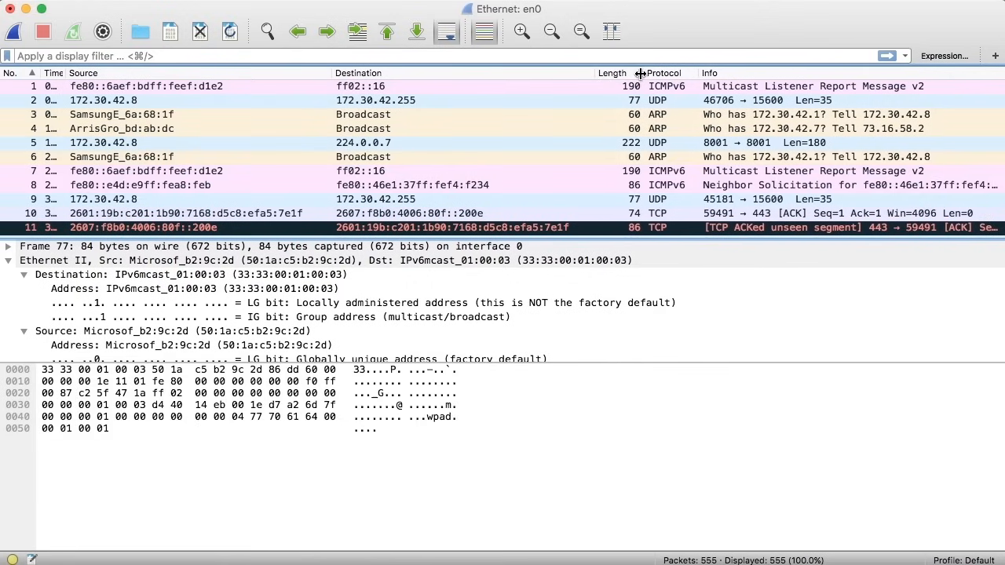
pyautogui.click(815, 188)
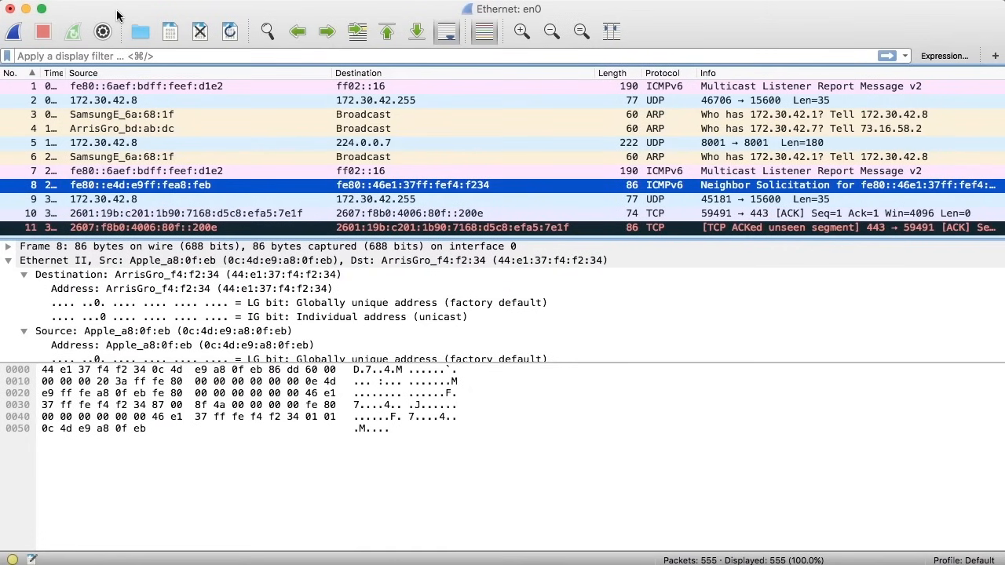
# Step: Close the current capture file without saving its packets
pyautogui.click(118, 1)
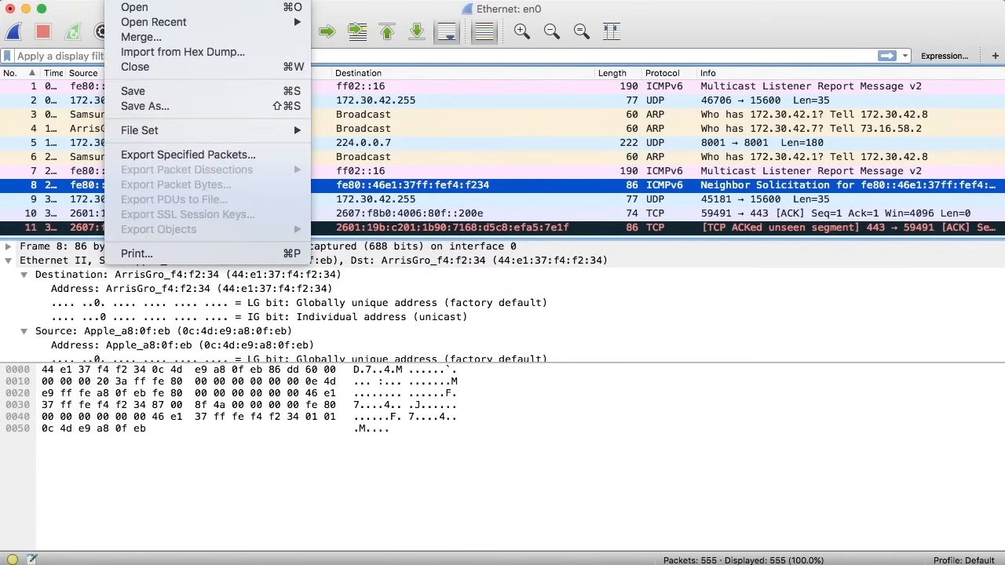
pyautogui.click(150, 69)
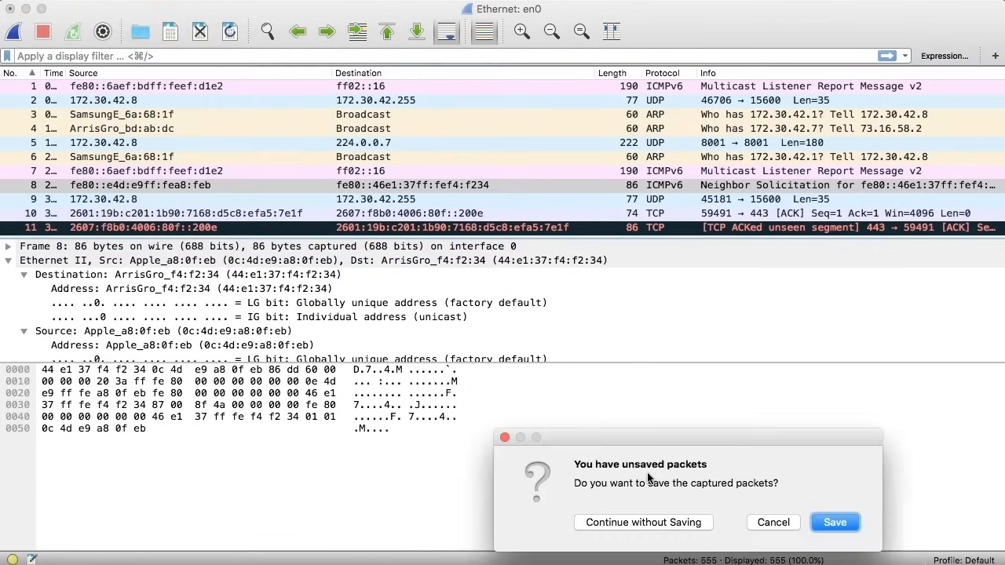
pyautogui.click(646, 531)
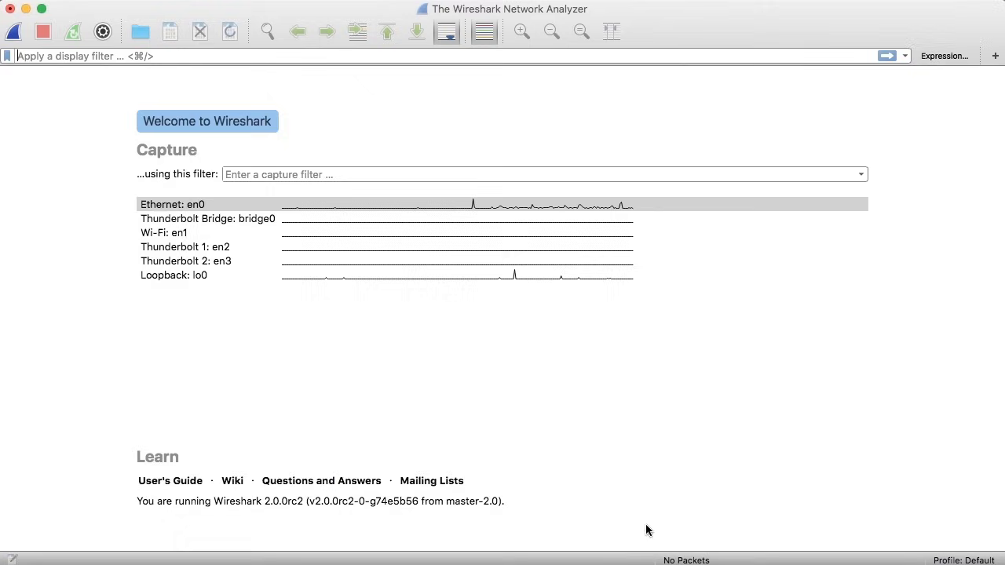
# Step: Run a new live capture on the Ethernet: en0 interface and stop it once web traffic has been recorded
pyautogui.doubleClick(205, 204)
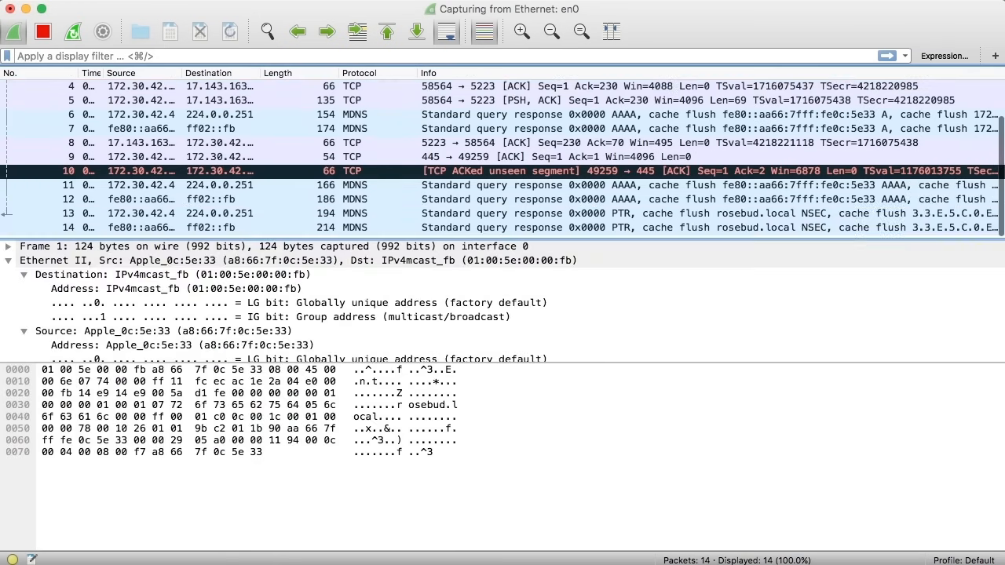
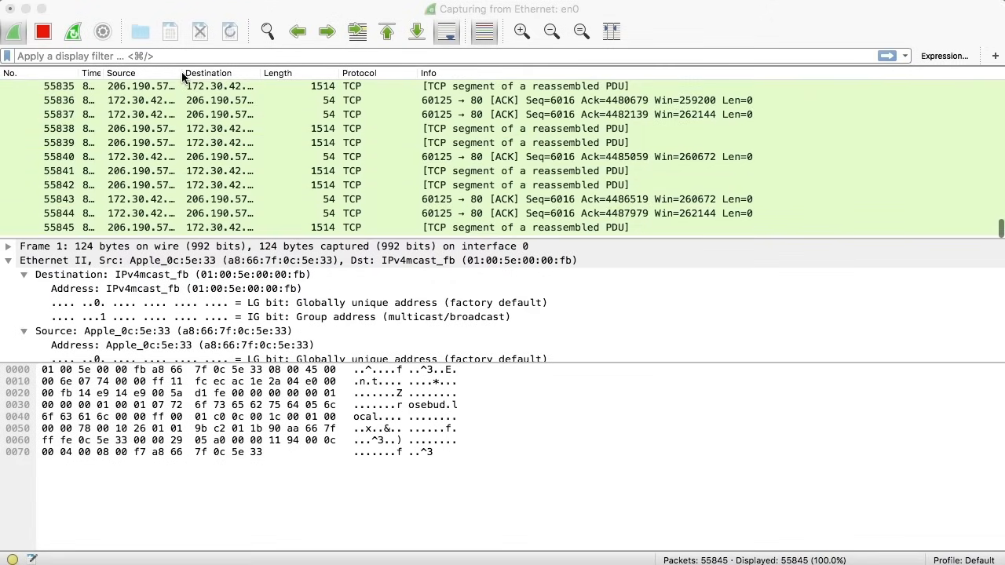
pyautogui.press('super+e')
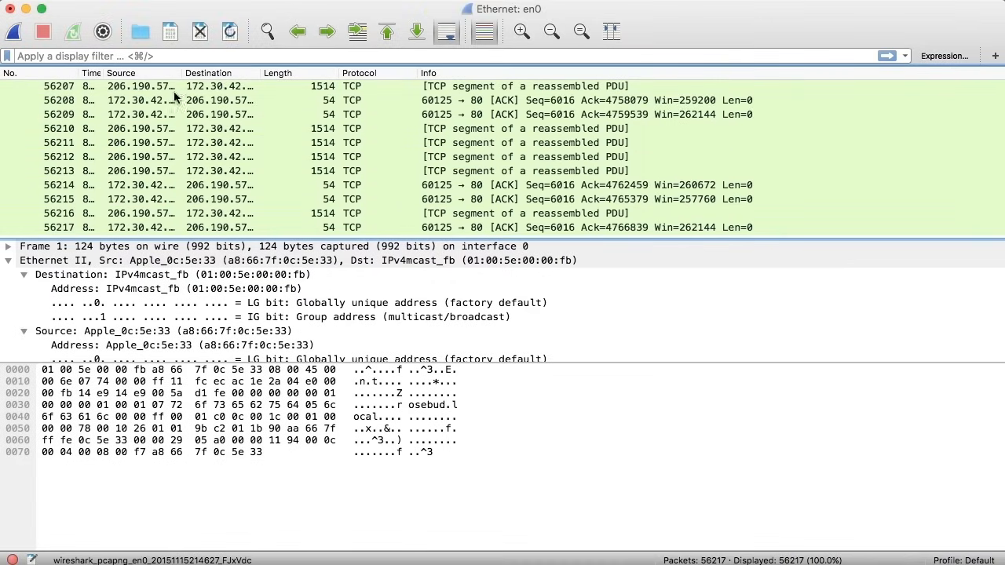
# Step: Widen the Source and Destination columns to fit the full IP addresses, and select packet 56162 to view its details
pyautogui.moveTo(183, 73); pyautogui.dragTo(214, 84)
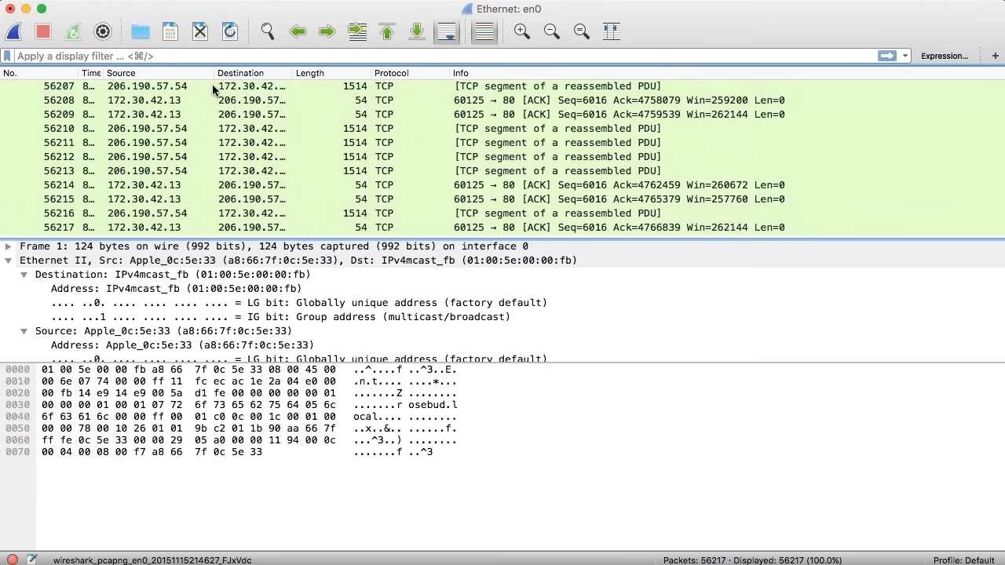
pyautogui.moveTo(292, 76); pyautogui.dragTo(321, 81)
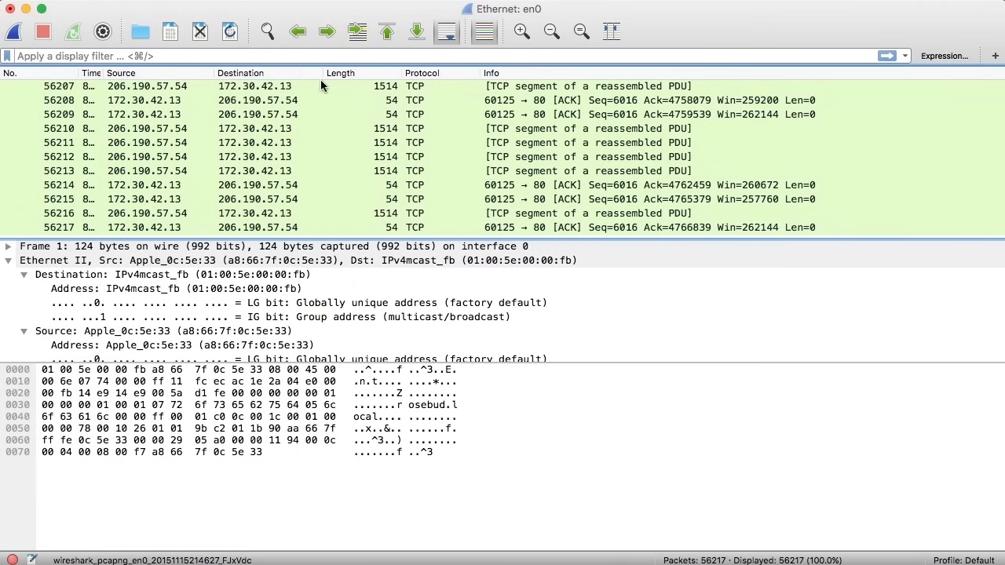
pyautogui.scroll(5, 325, 157)
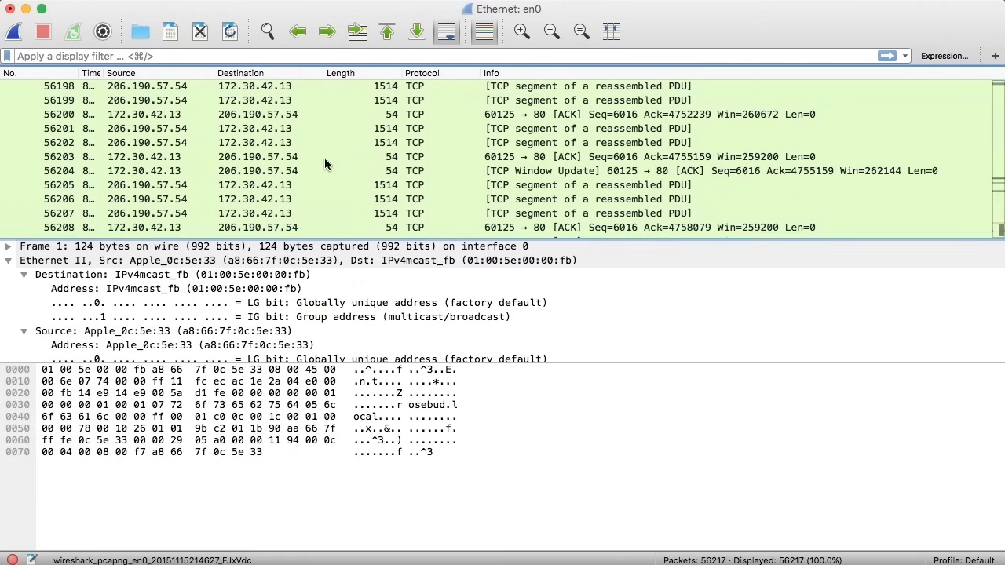
pyautogui.scroll(10, 324, 160)
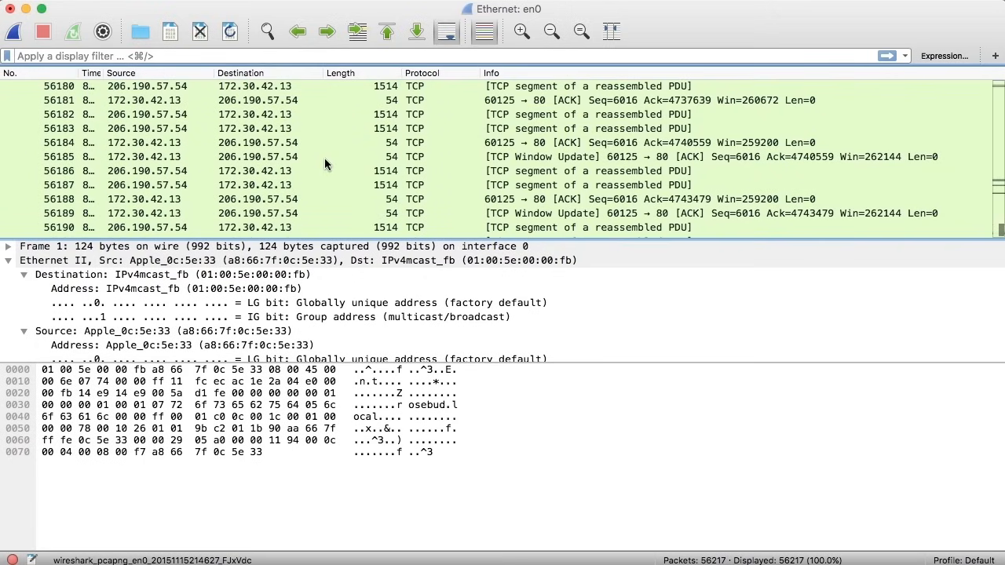
pyautogui.scroll(8, 324, 162)
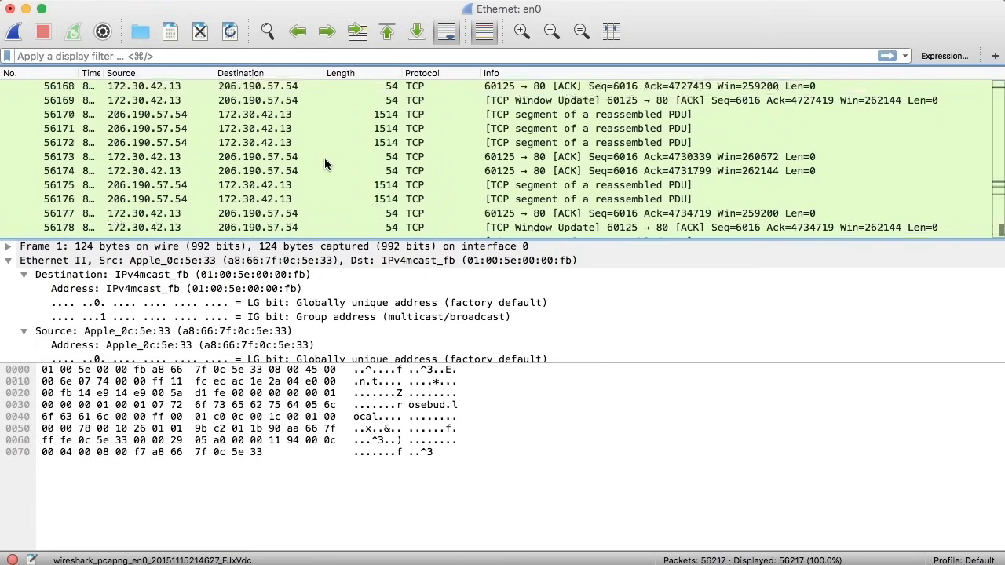
pyautogui.scroll(4, 326, 163)
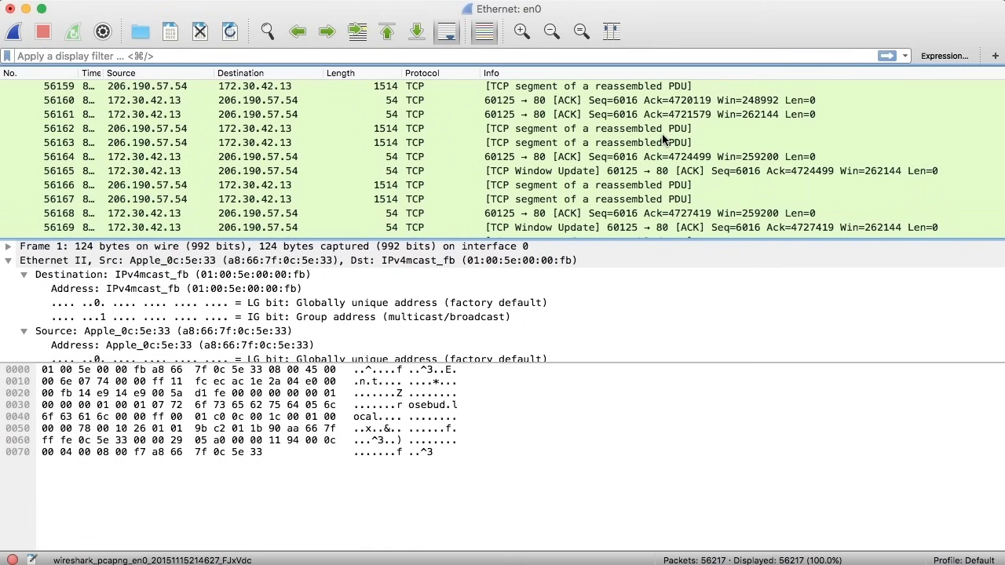
pyautogui.click(663, 134)
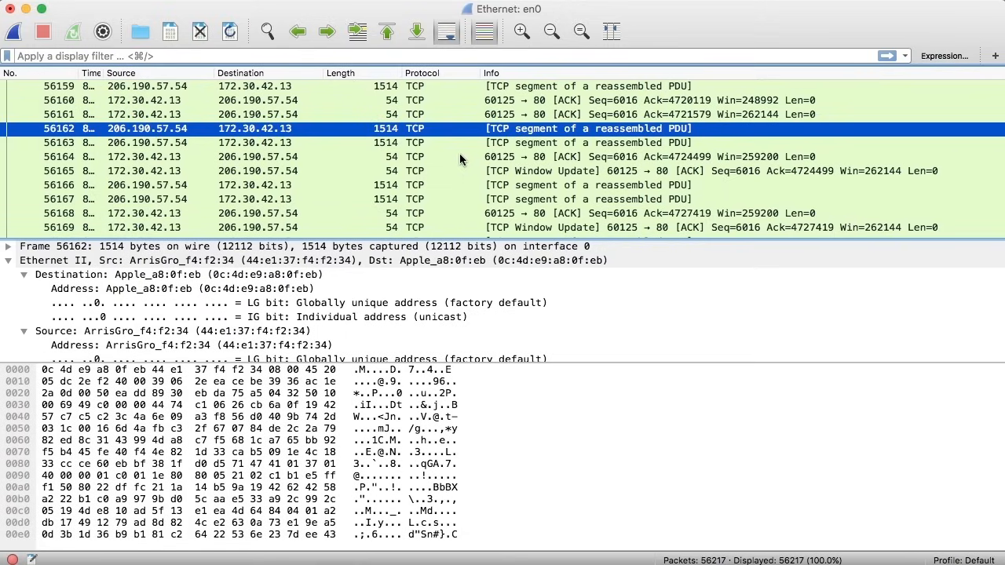
# Step: Follow the TCP stream of packet 56160, the ACK sent from 172.30.42.13 to 206.190.57.54
pyautogui.click(516, 98)
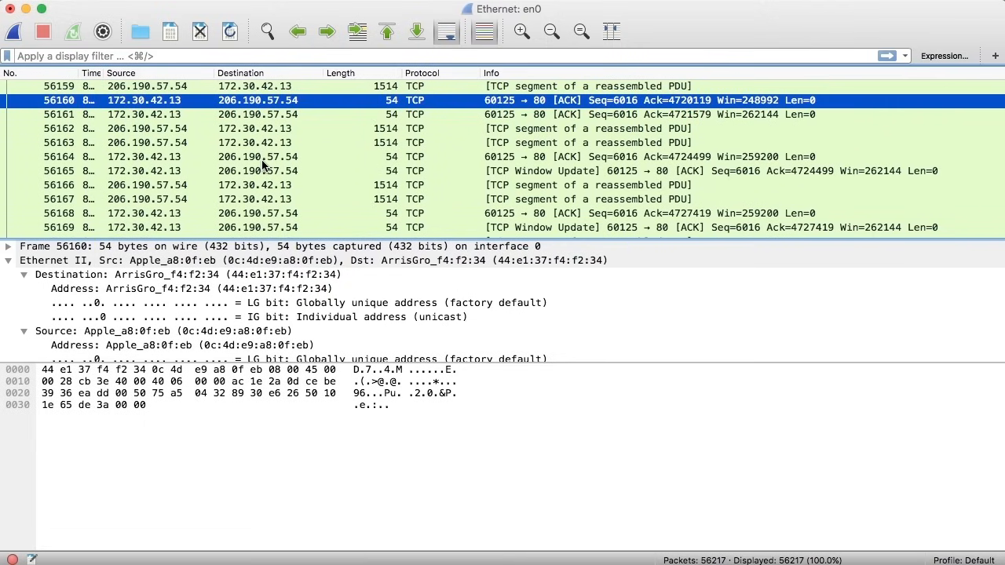
pyautogui.rightClick(259, 104)
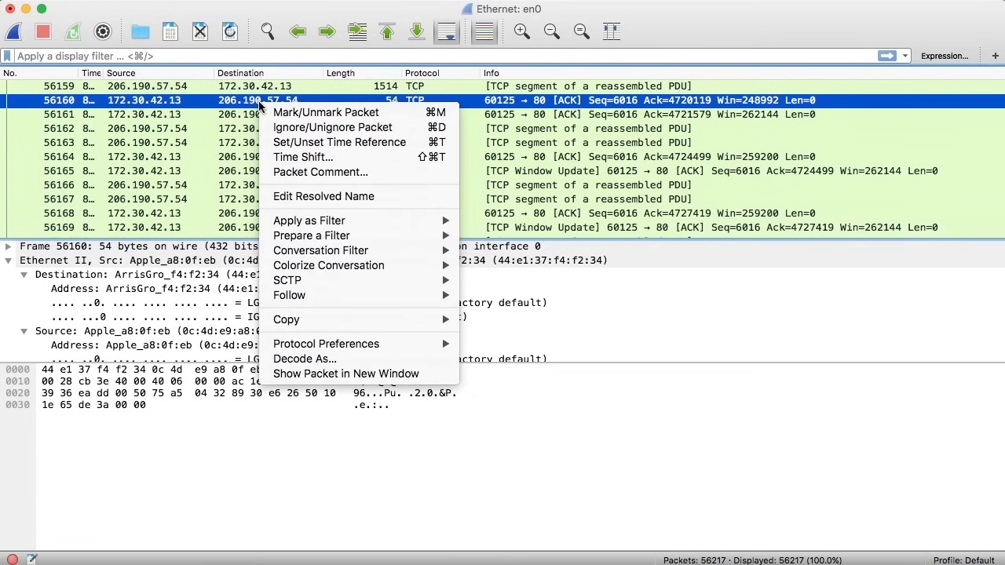
pyautogui.moveTo(334, 297)
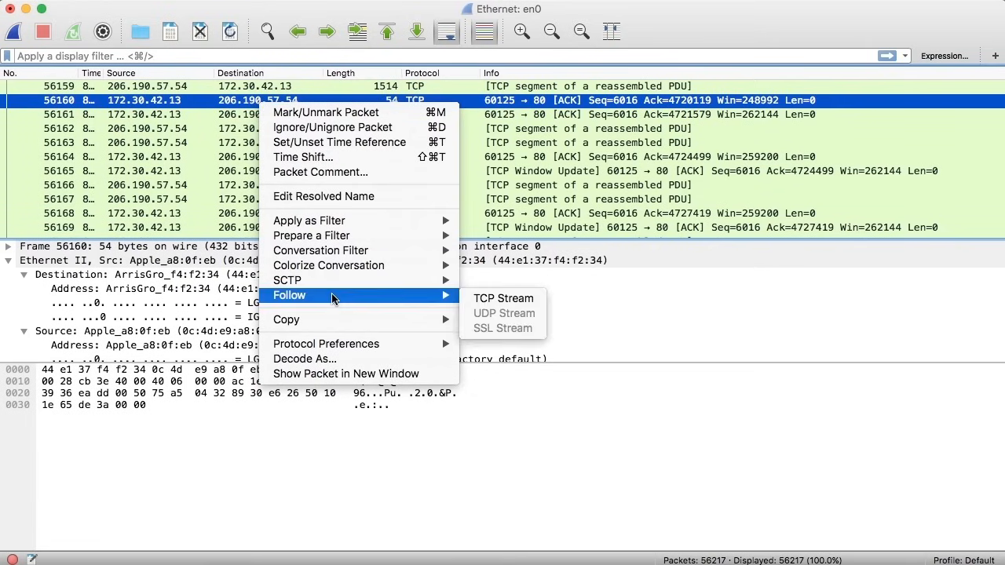
pyautogui.click(521, 305)
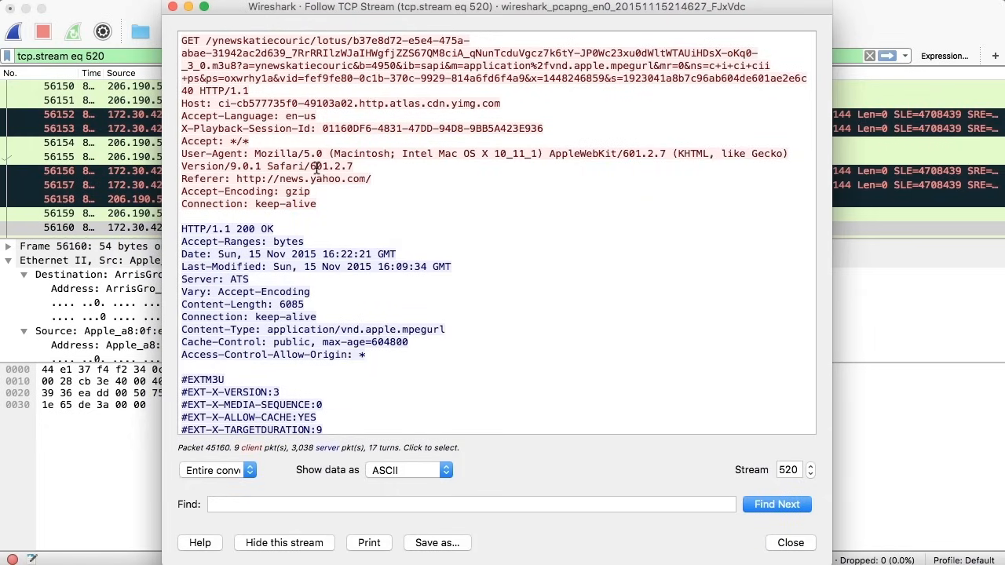
# Step: Read through the followed stream's HTTP requests, response headers and binary video payload
pyautogui.scroll(-15, 262, 260)
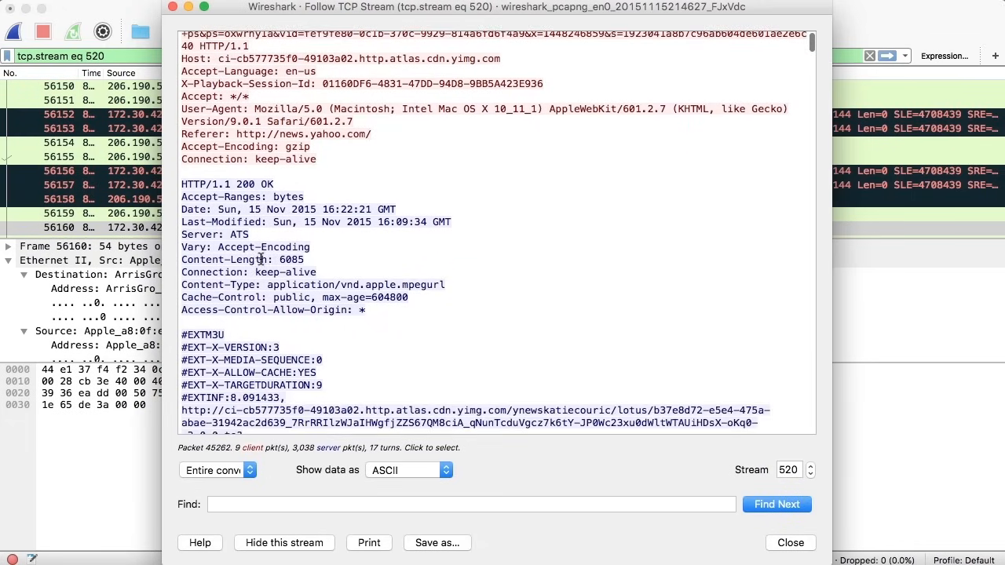
pyautogui.scroll(-15, 262, 260)
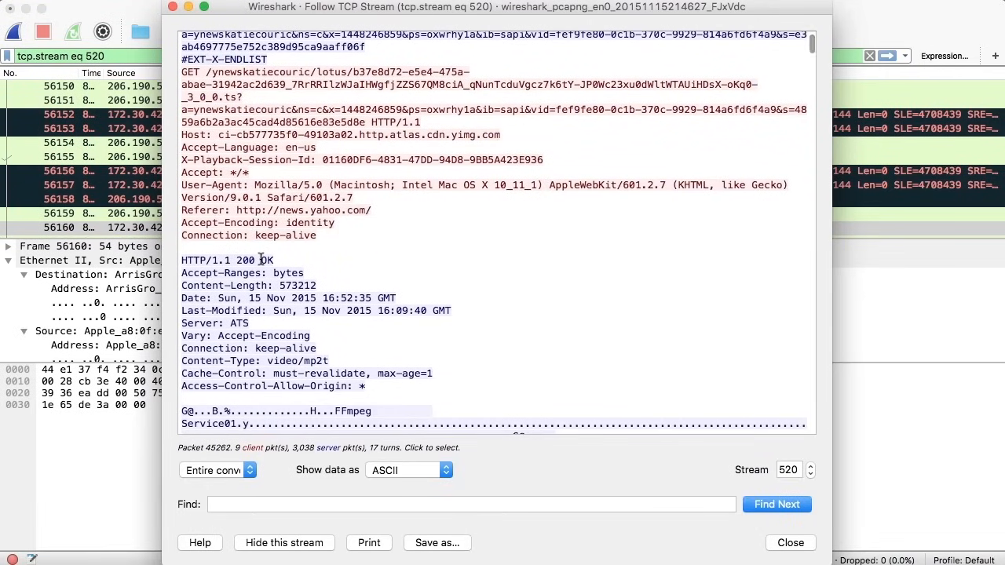
pyautogui.scroll(10, 262, 259)
pyautogui.scroll(-10, 262, 259)
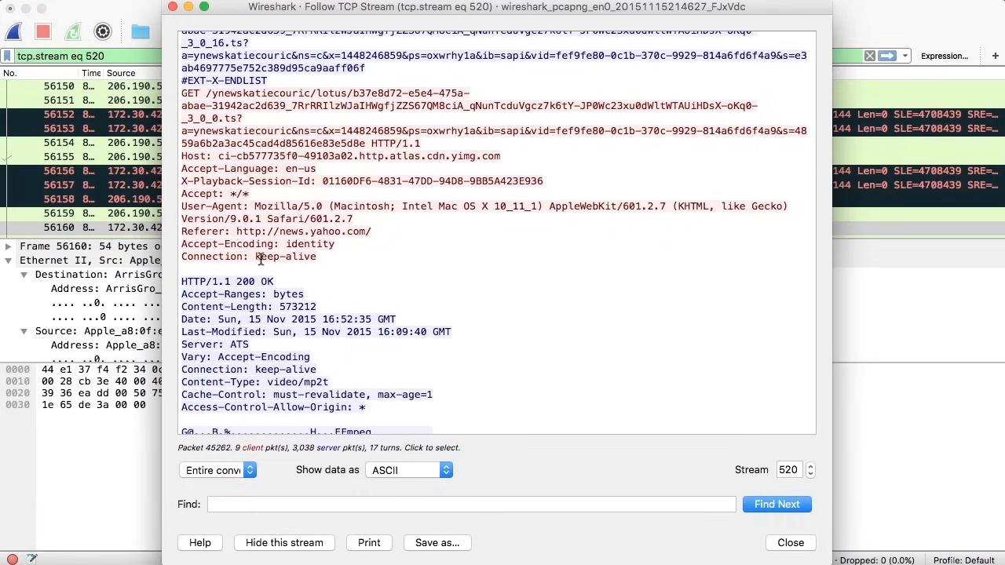
pyautogui.scroll(-20, 262, 260)
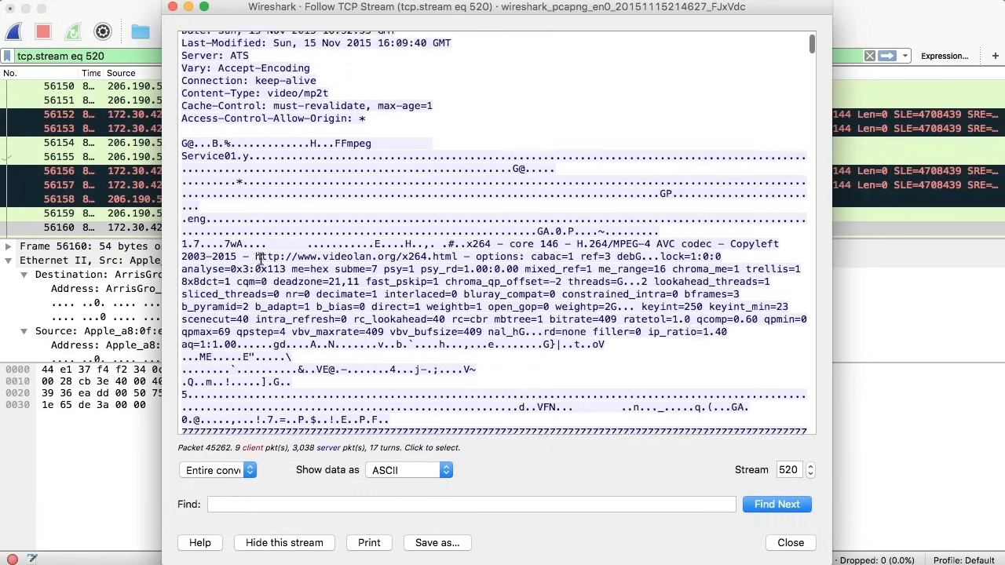
pyautogui.scroll(-20, 261, 260)
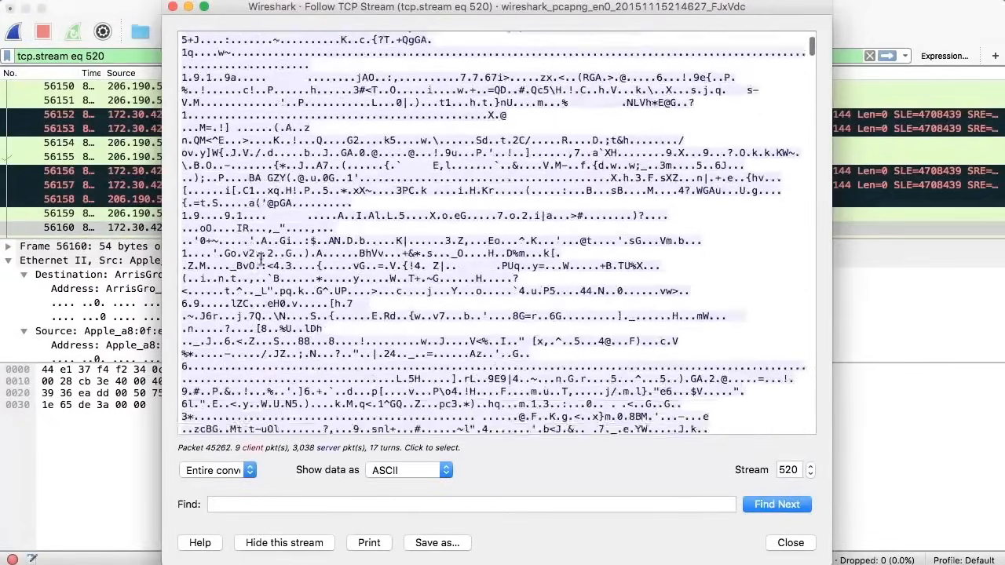
pyautogui.scroll(-20, 261, 260)
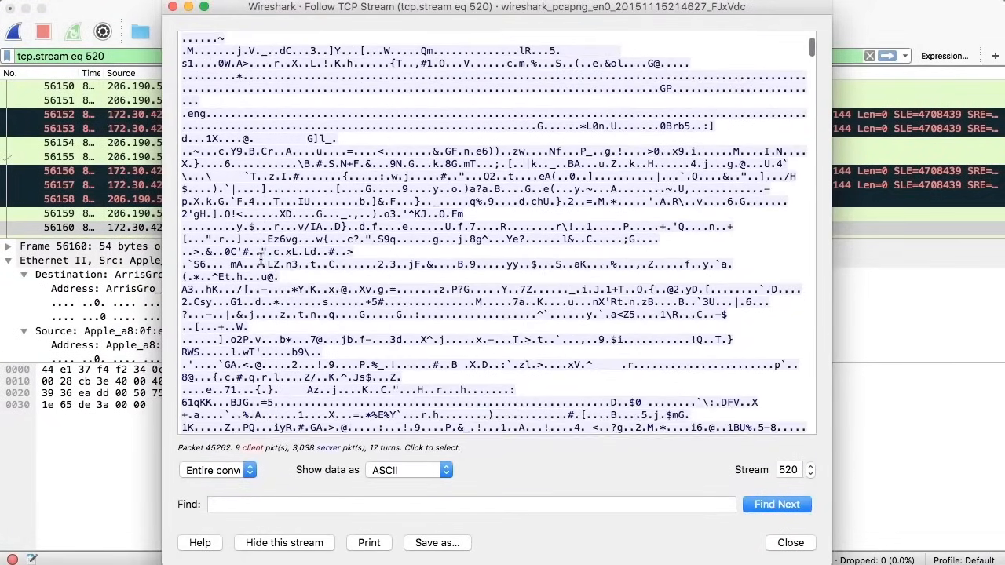
pyautogui.scroll(-20, 262, 260)
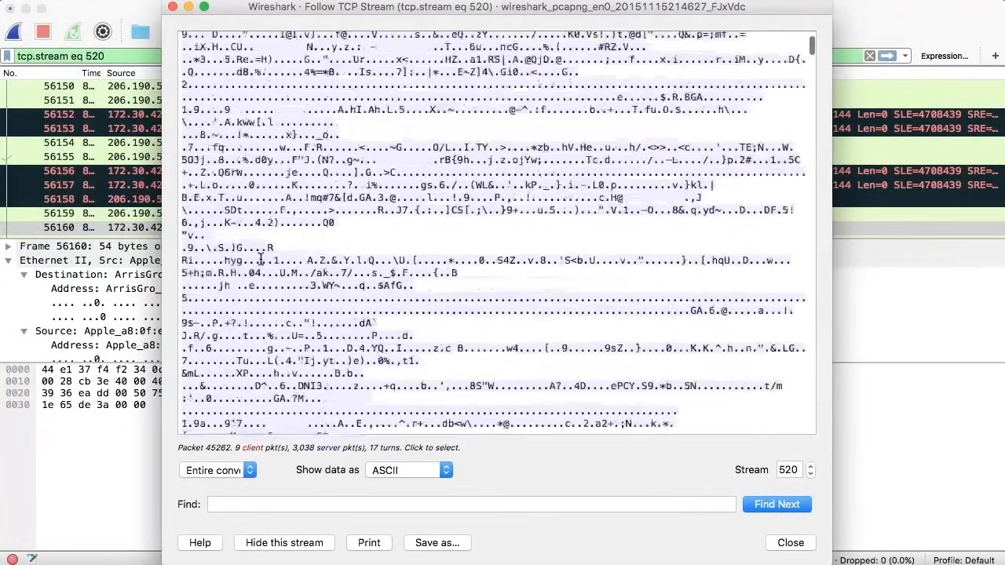
pyautogui.scroll(10, 262, 260)
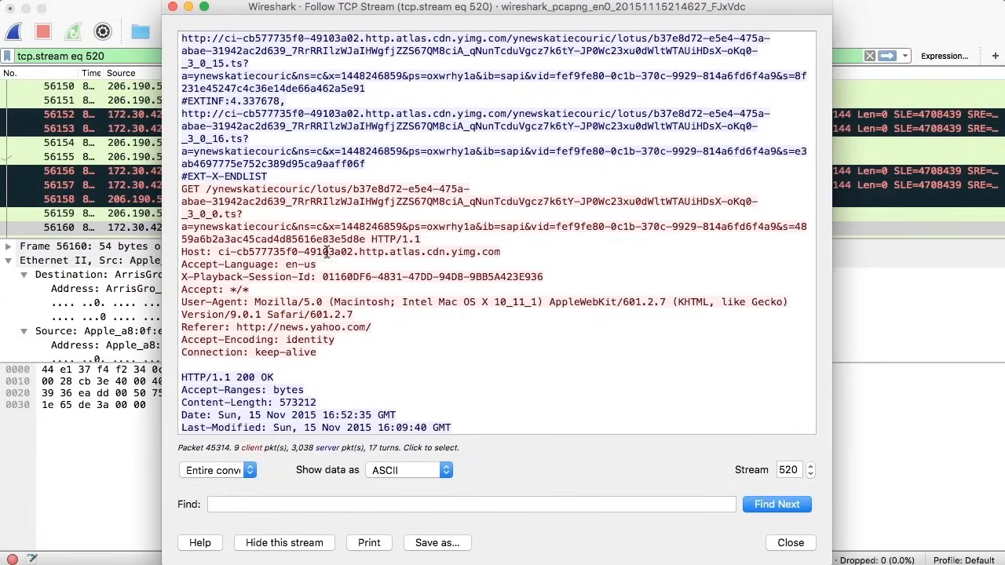
# Step: Highlight the request path of the stream's second GET request, and look at the playlist entries before it
pyautogui.click(366, 240)
pyautogui.moveTo(366, 241); pyautogui.dragTo(212, 191)
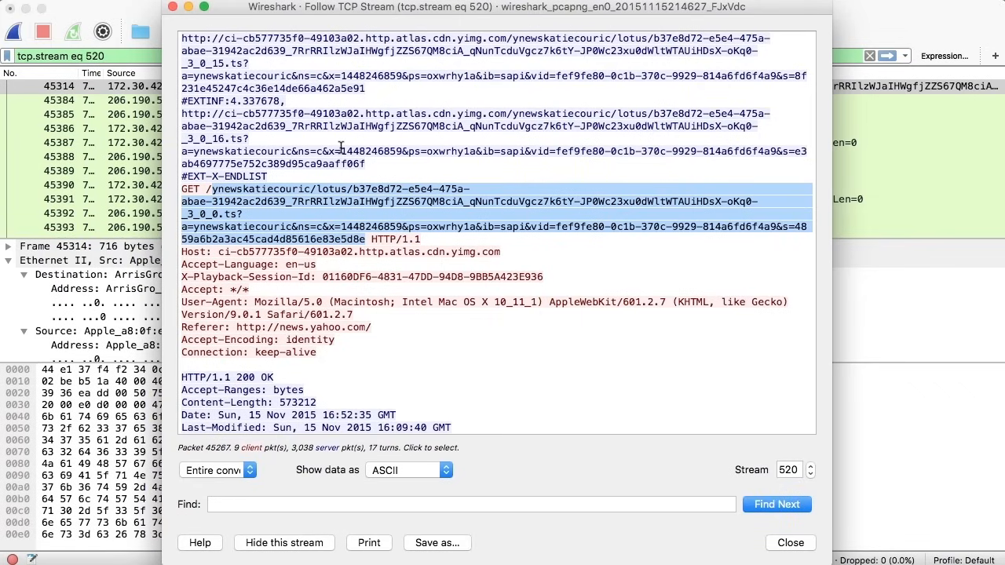
pyautogui.scroll(5, 341, 149)
pyautogui.click(319, 142)
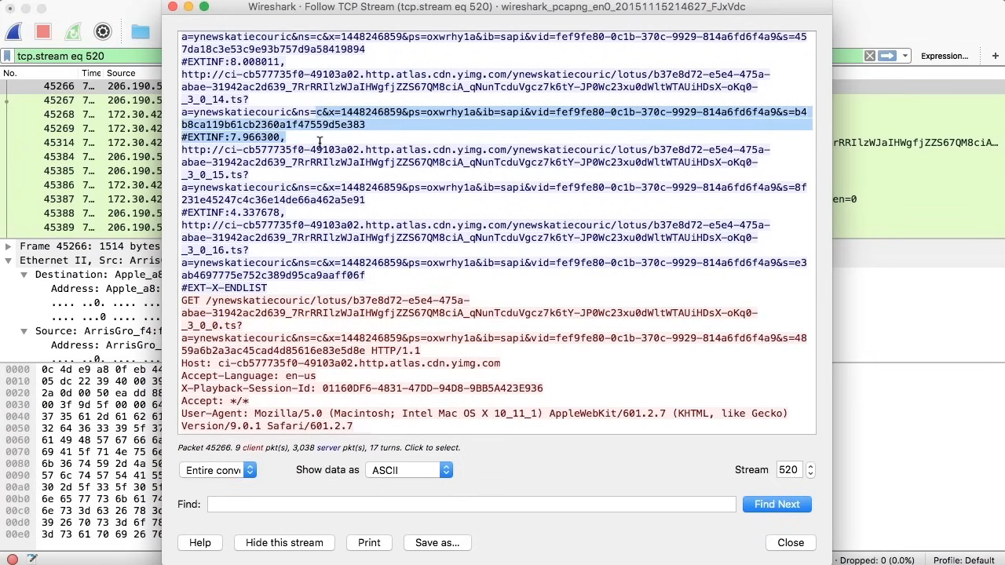
# Step: Examine the stream's first GET request, including its User-Agent and Referer headers, and the server's response headers
pyautogui.scroll(15, 320, 142)
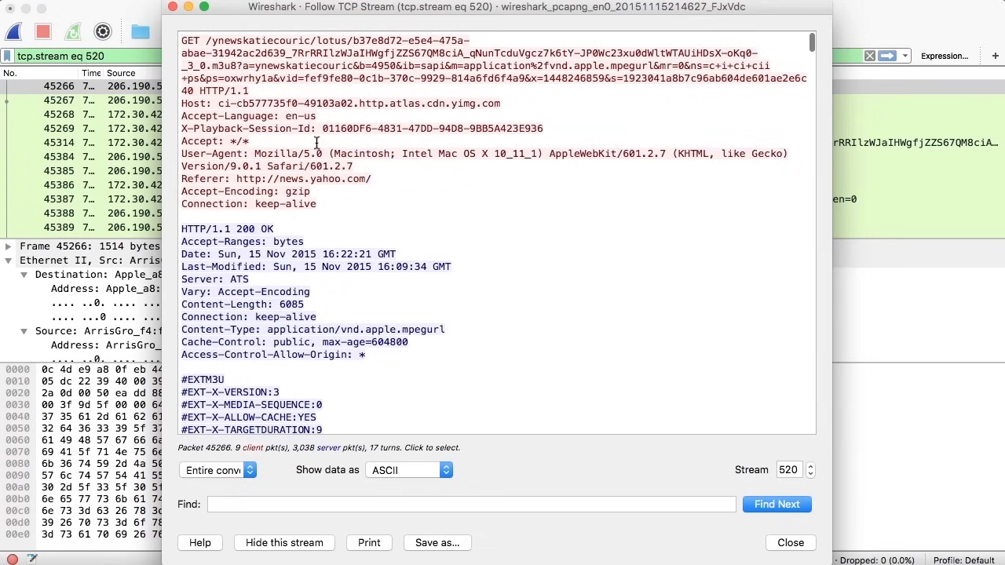
pyautogui.click(227, 81)
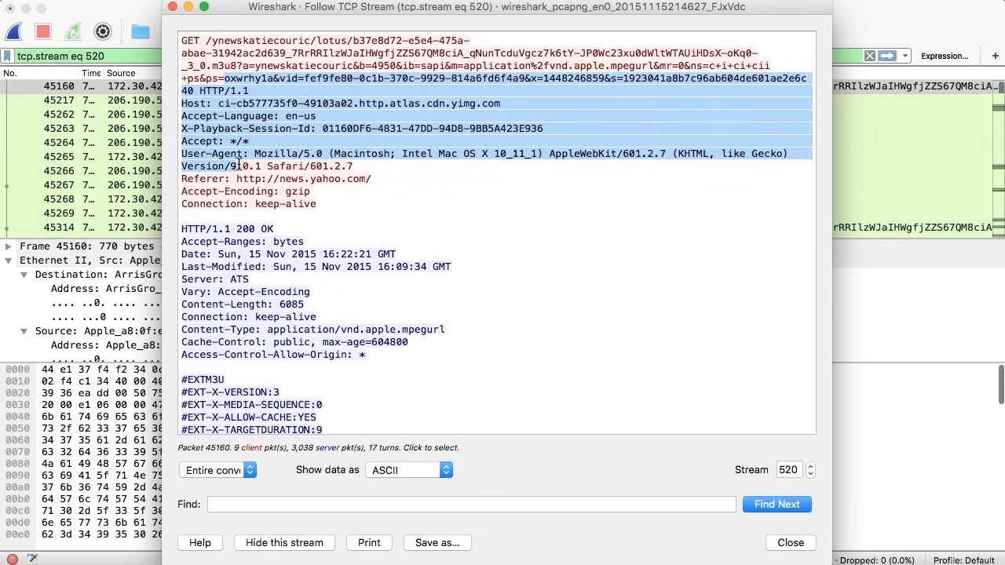
pyautogui.click(261, 73)
pyautogui.tripleClick(250, 57)
pyautogui.click(393, 179)
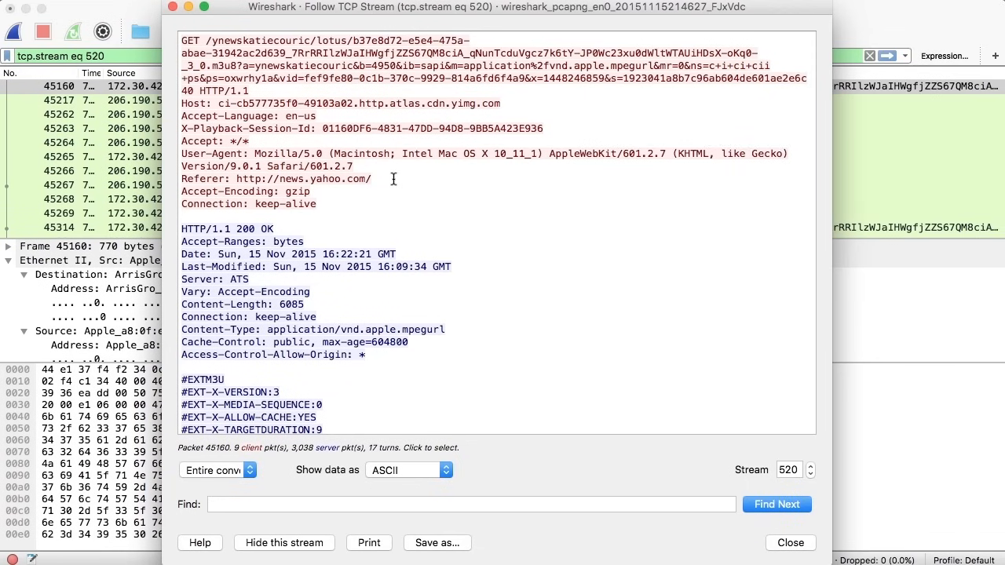
pyautogui.click(251, 264)
pyautogui.click(244, 153)
pyautogui.click(229, 285)
pyautogui.scroll(-8, 229, 285)
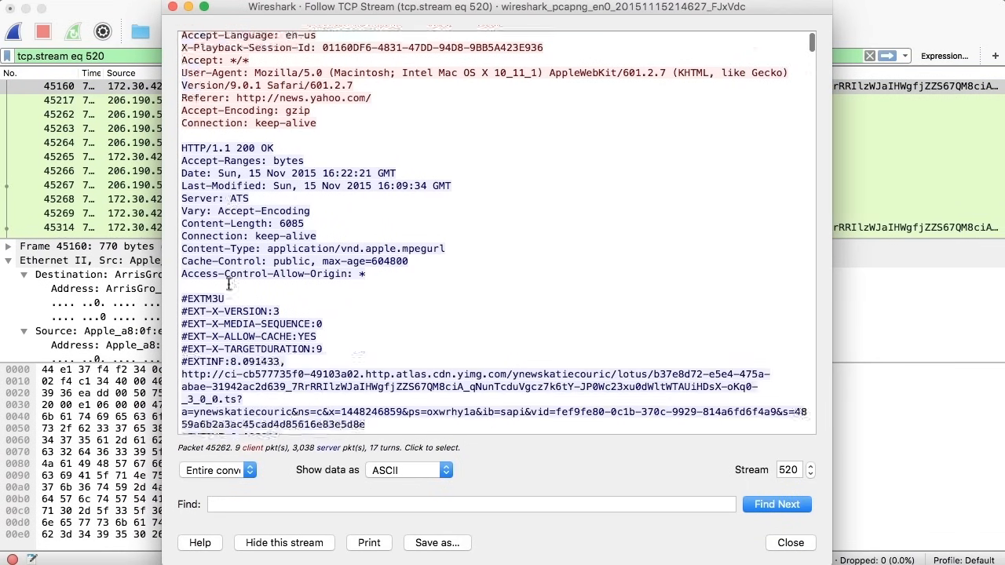
# Step: Look through the rest of the stream, from the playlist response to the binary video payload, and close the stream window
pyautogui.scroll(-20, 227, 245)
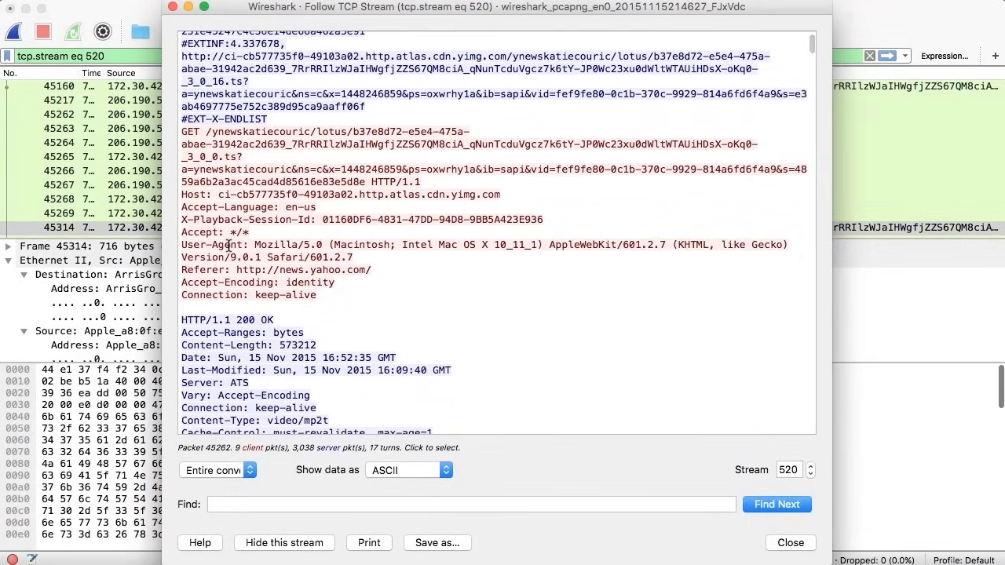
pyautogui.scroll(-10, 227, 245)
pyautogui.scroll(-15, 228, 245)
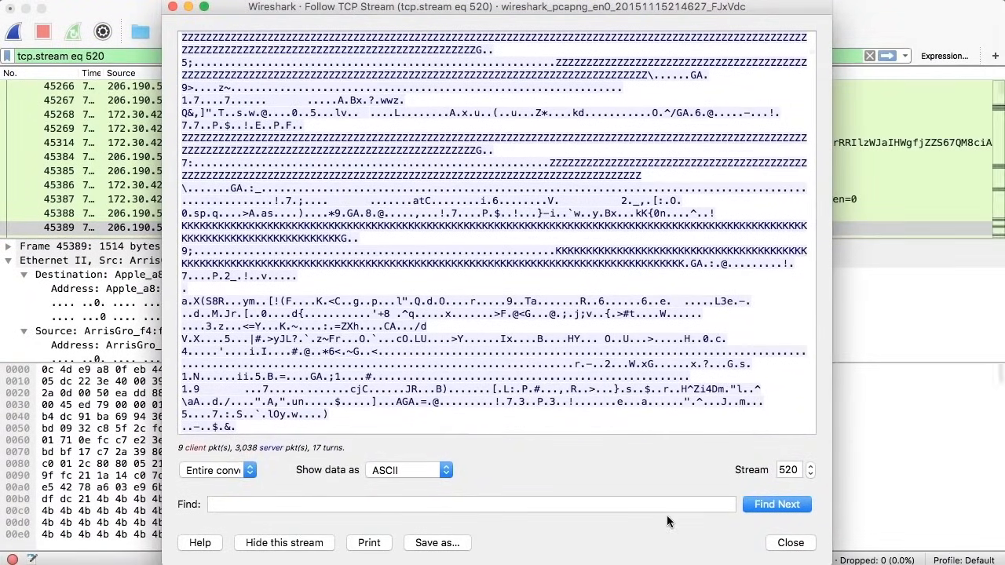
pyautogui.click(790, 542)
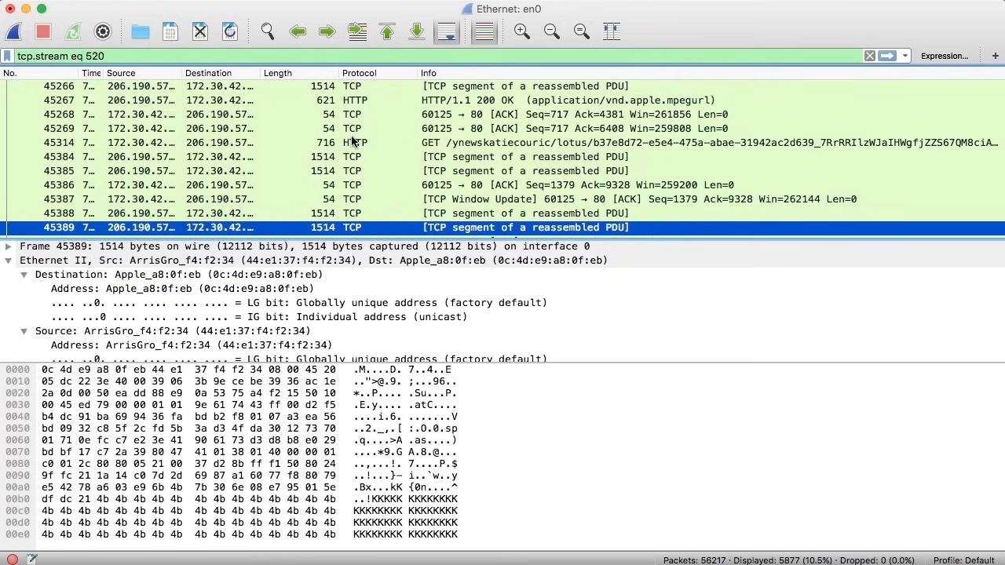
# Step: Clear the tcp.stream eq 520 display filter so all captured packets are listed
pyautogui.click(175, 54)
pyautogui.moveTo(140, 59); pyautogui.dragTo(9, 58)
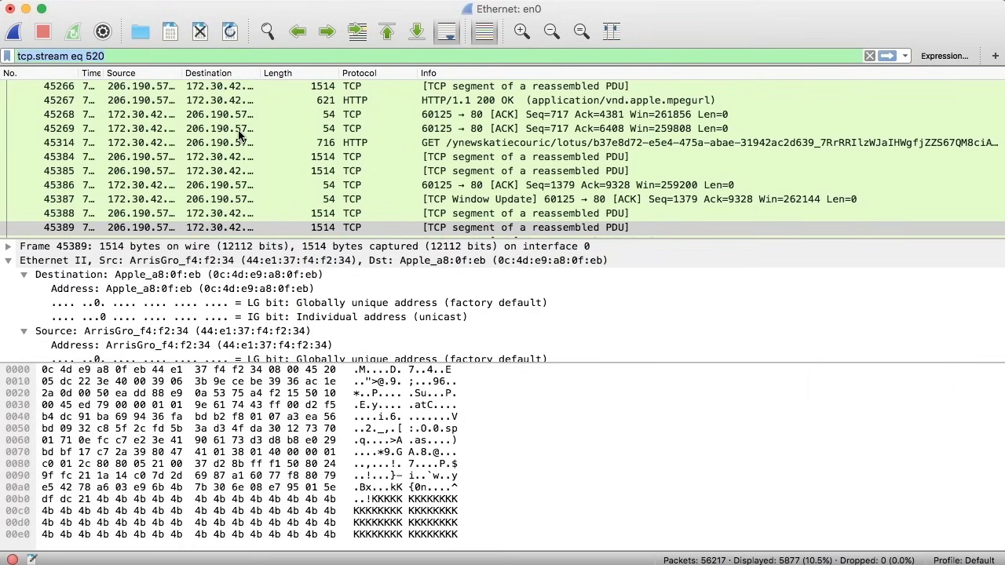
pyautogui.click(870, 56)
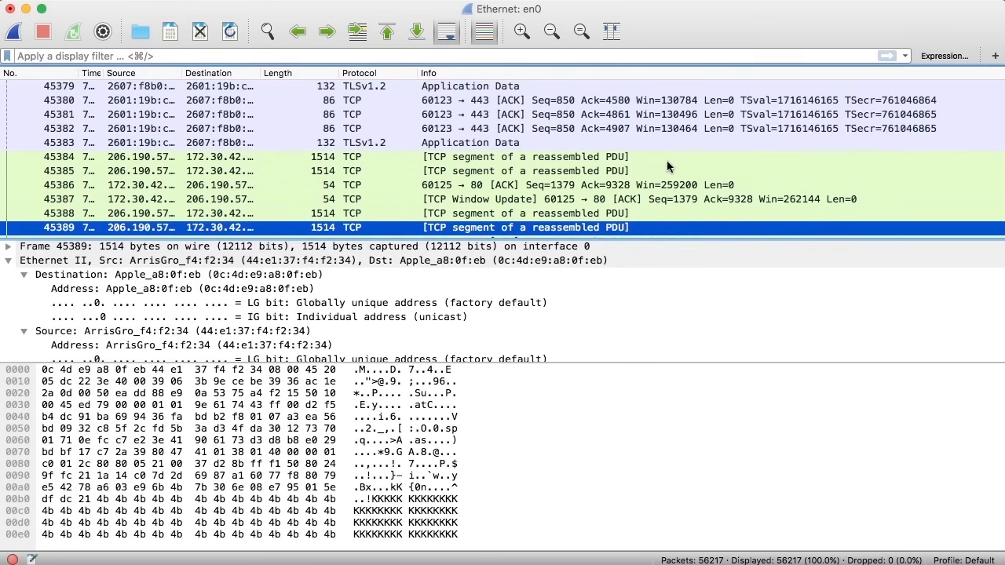
# Step: Follow the TCP stream of packet 44320, the TCP Window Update from port 60078 to port 80
pyautogui.scroll(20, 668, 166)
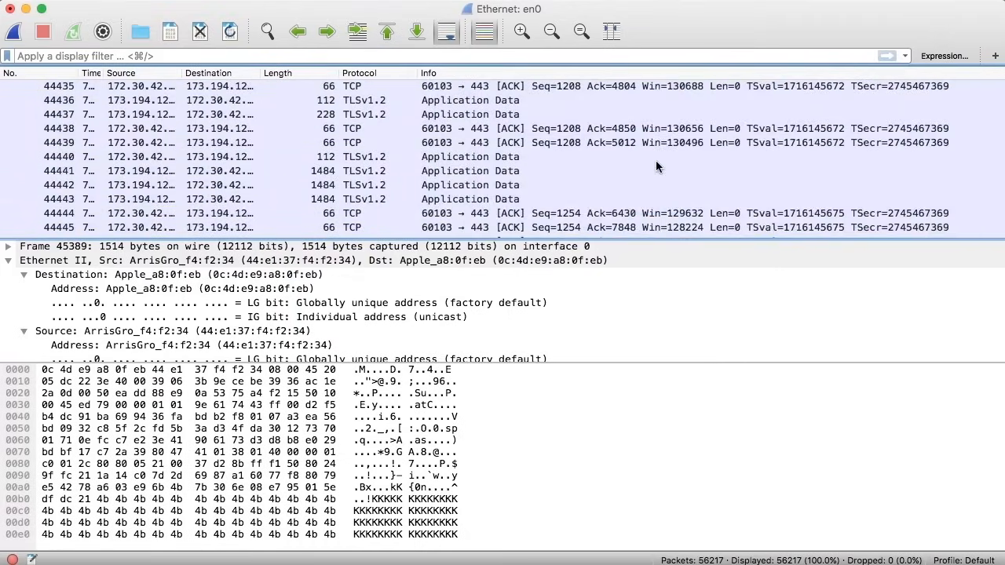
pyautogui.scroll(10, 658, 163)
pyautogui.click(565, 119)
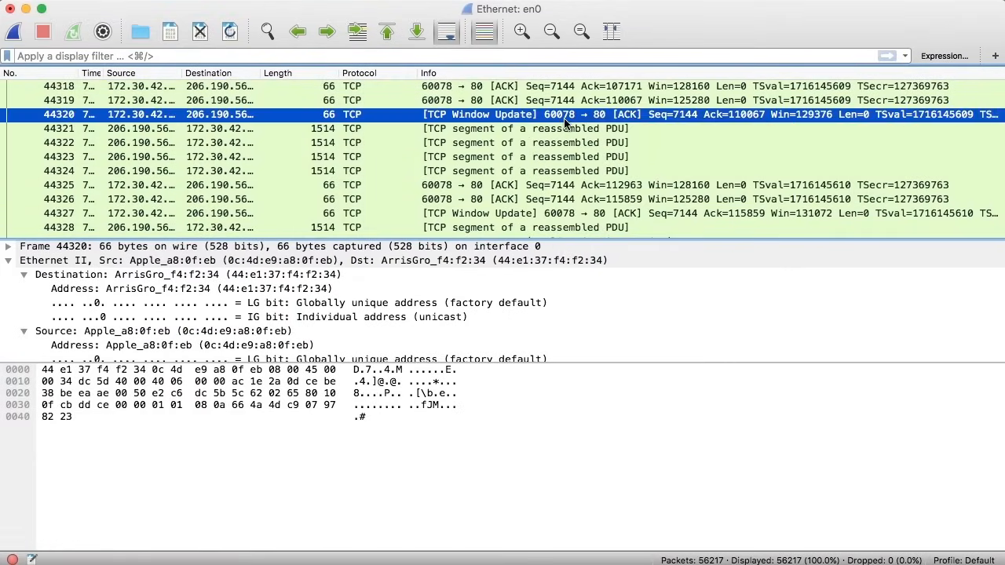
pyautogui.rightClick(565, 118)
pyautogui.moveTo(635, 286)
pyautogui.moveTo(644, 313)
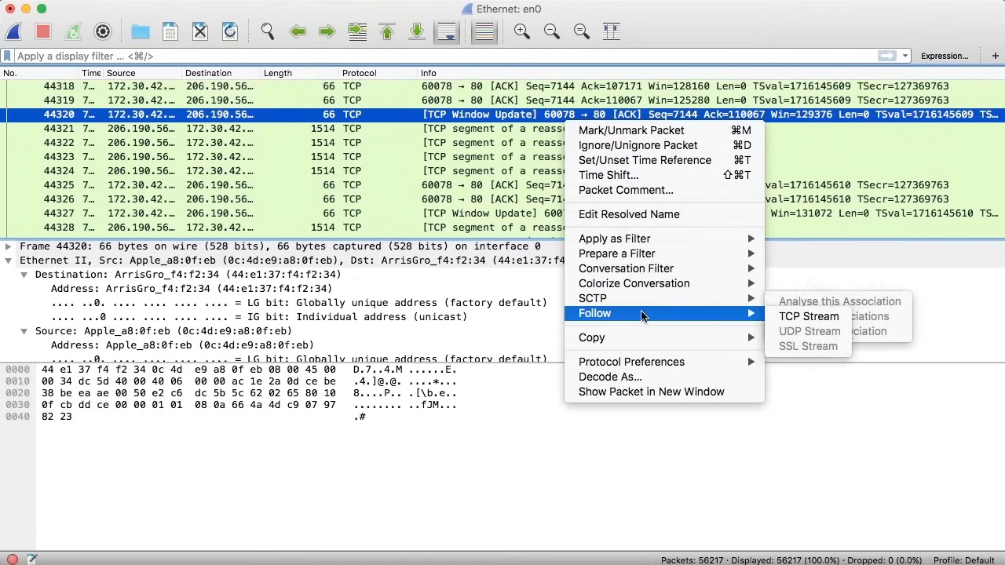
pyautogui.click(739, 318)
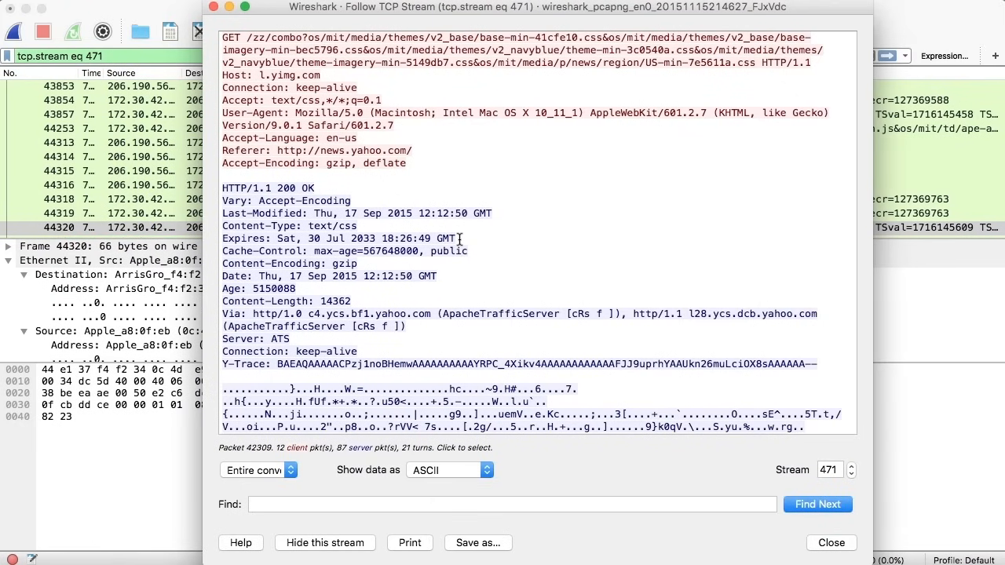
# Step: Highlight the stream's first GET request with its headers, look down to the sidekick_tv_news PNG request, and close the stream window
pyautogui.scroll(-10, 460, 238)
pyautogui.scroll(10, 460, 239)
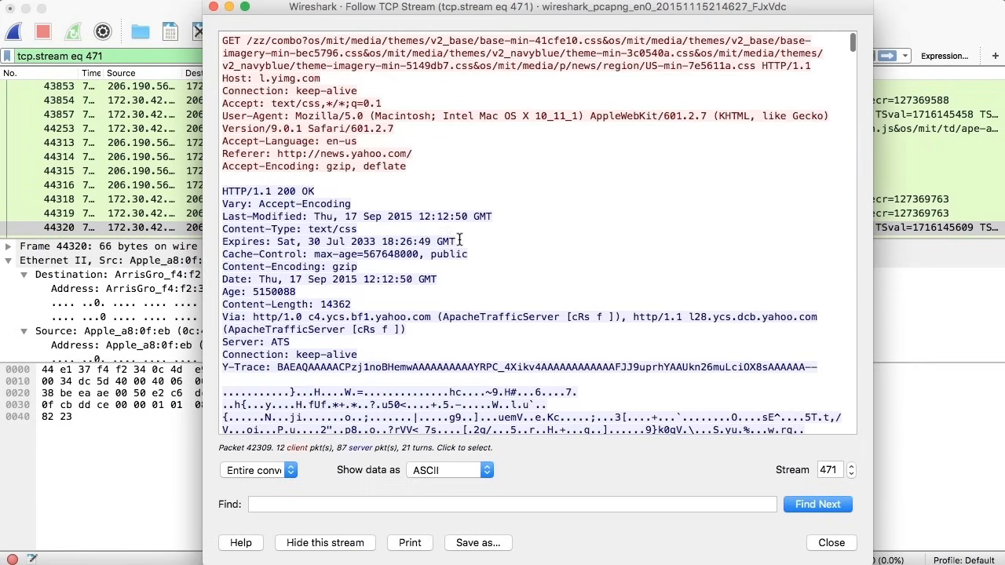
pyautogui.moveTo(406, 166); pyautogui.dragTo(209, 39)
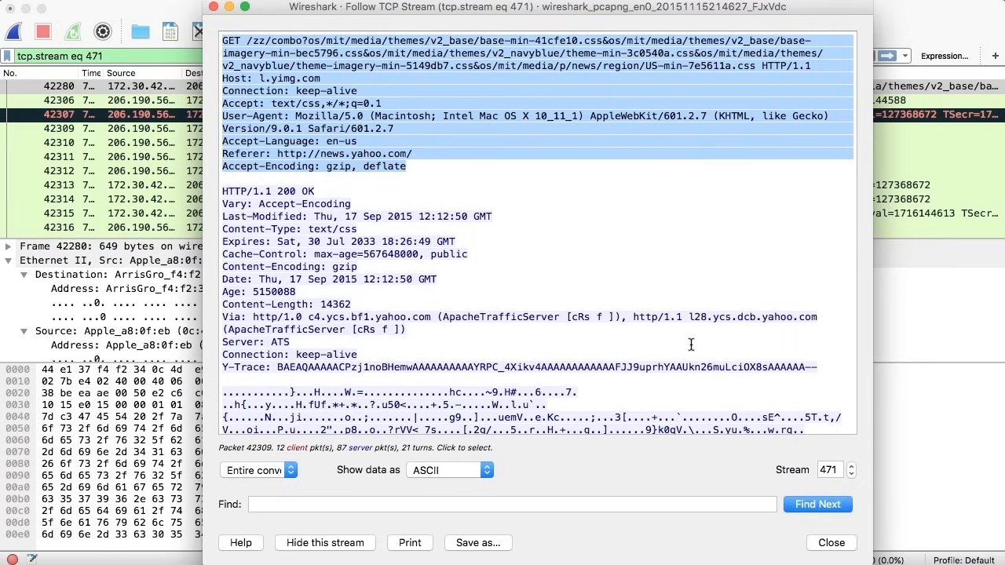
pyautogui.scroll(-15, 691, 345)
pyautogui.scroll(-10, 691, 345)
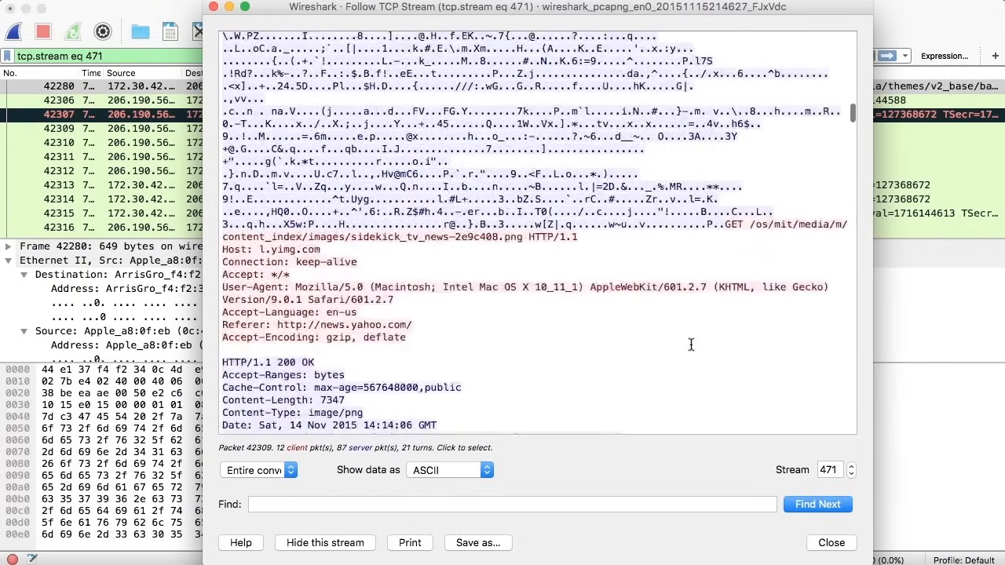
pyautogui.click(831, 543)
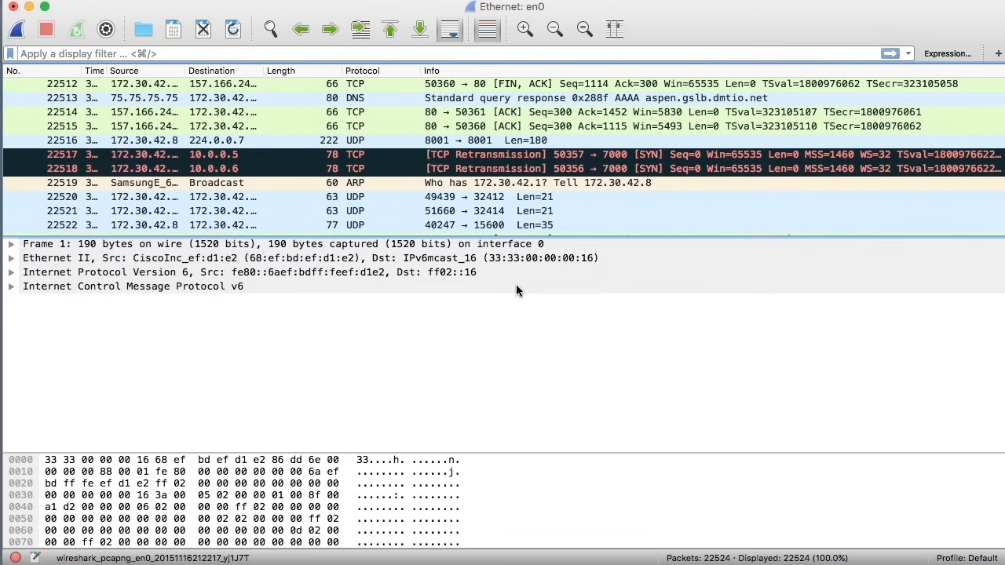
# Step: Highlight frame 1's leading destination-address bytes, and look back through the packet list to the POST /api/postEvent/batch.json requests
pyautogui.click(362, 460)
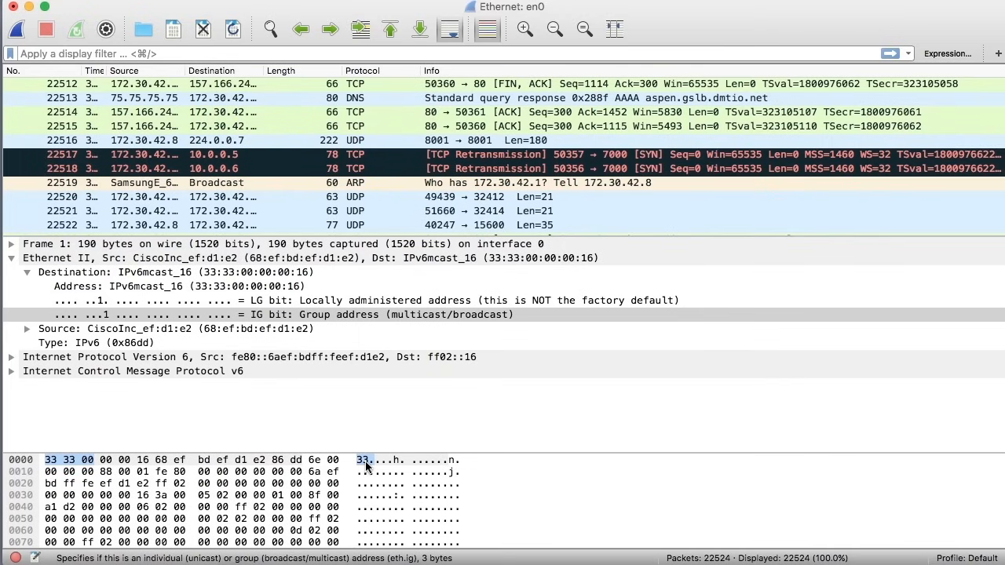
pyautogui.scroll(2, 422, 153)
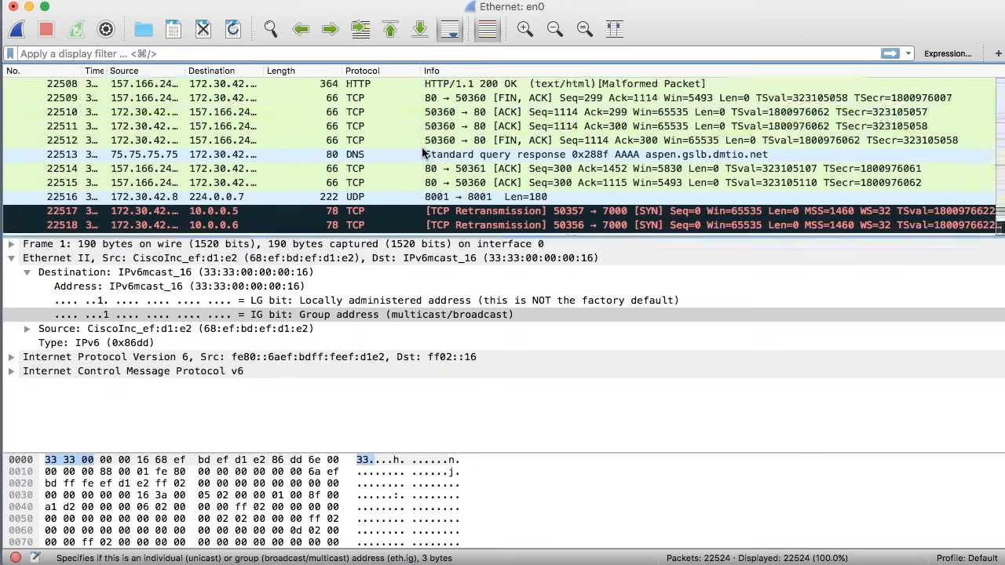
pyautogui.scroll(2, 422, 154)
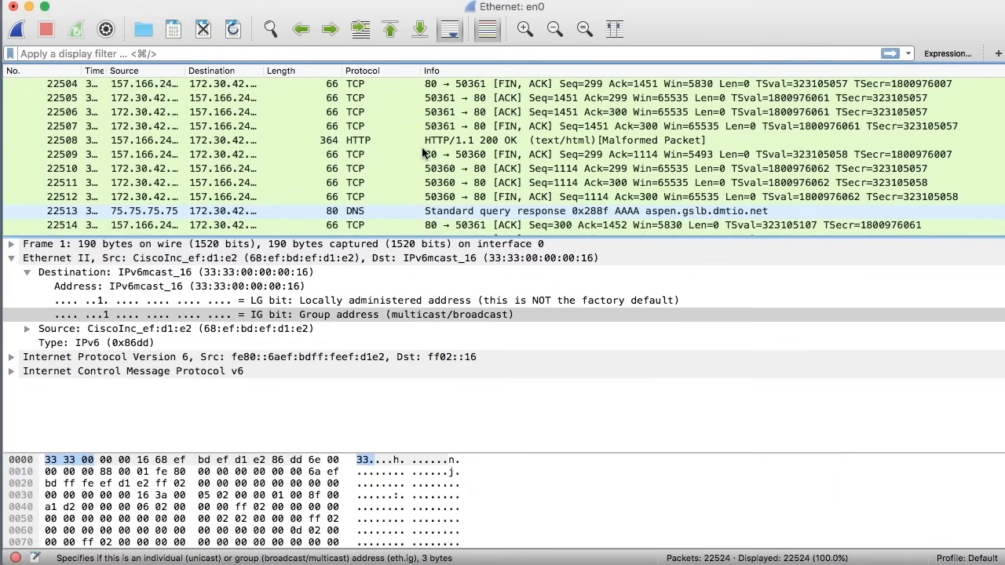
pyautogui.scroll(2, 422, 153)
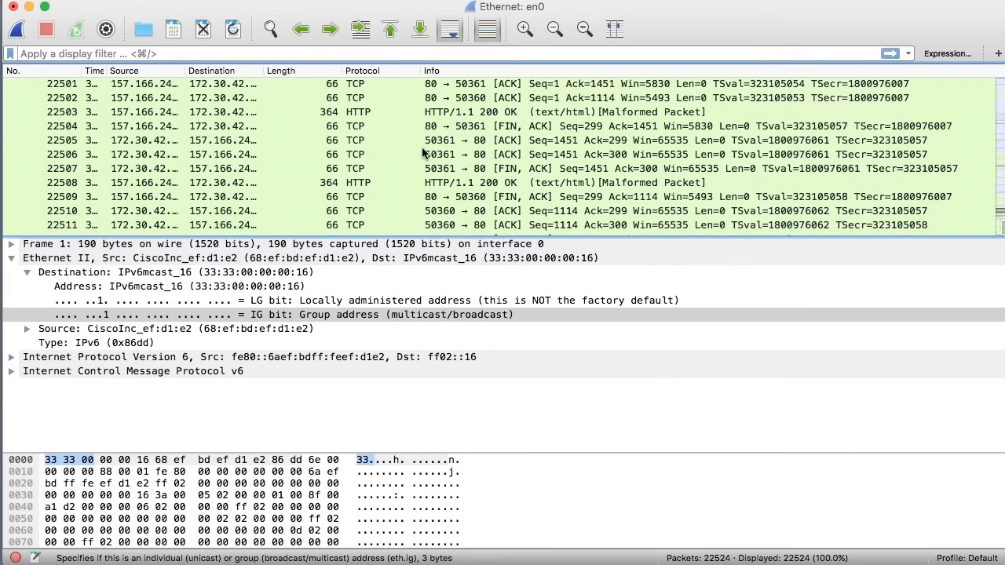
pyautogui.scroll(4, 423, 153)
pyautogui.scroll(2, 423, 153)
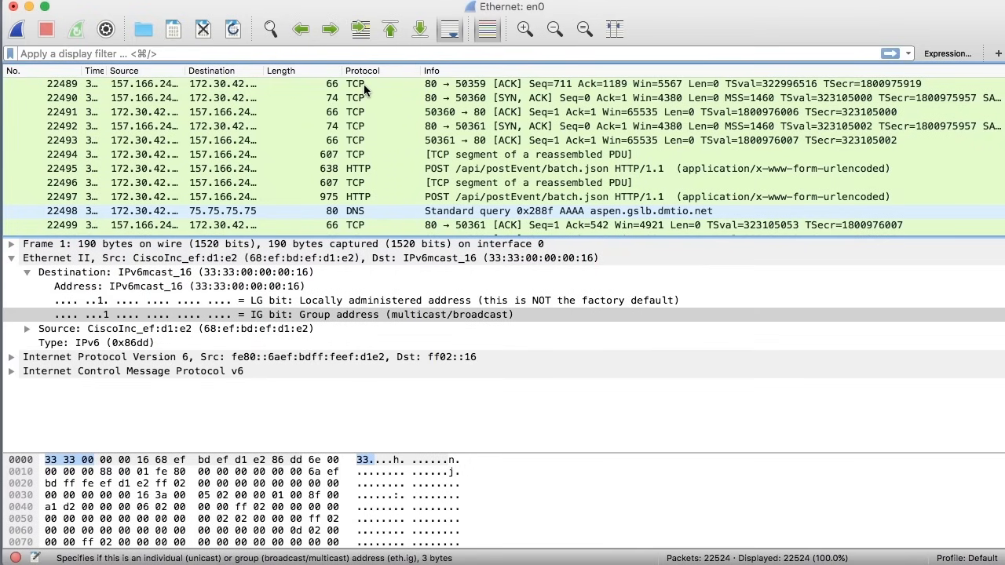
# Step: Open Decode As for packet 22494, the TCP segment of a reassembled PDU
pyautogui.click(360, 154)
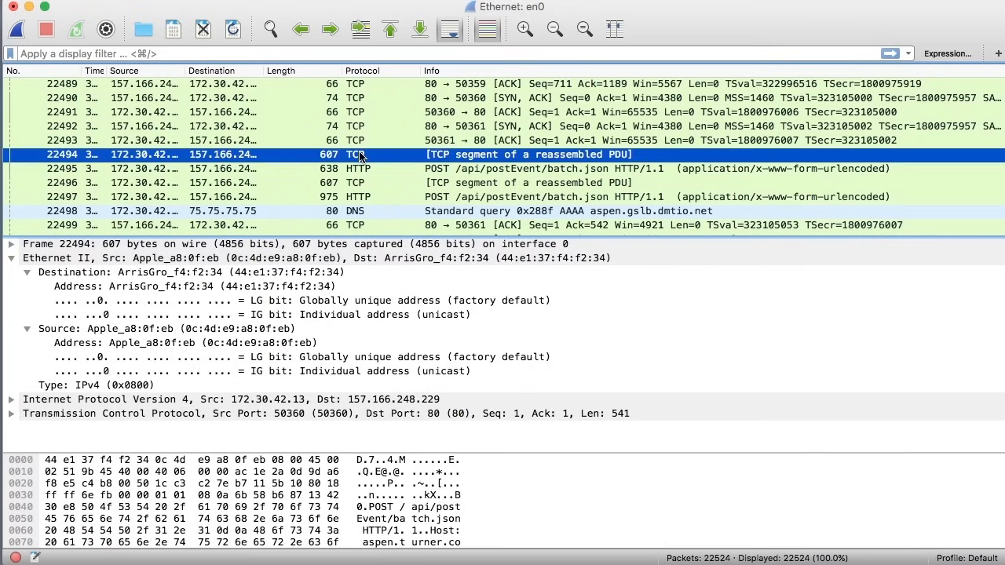
pyautogui.rightClick(360, 156)
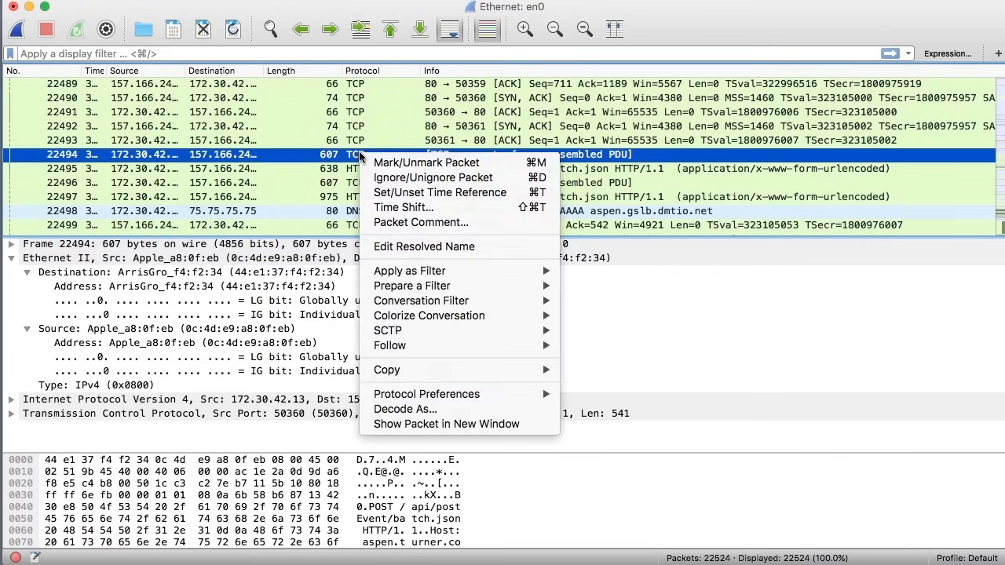
pyautogui.click(405, 410)
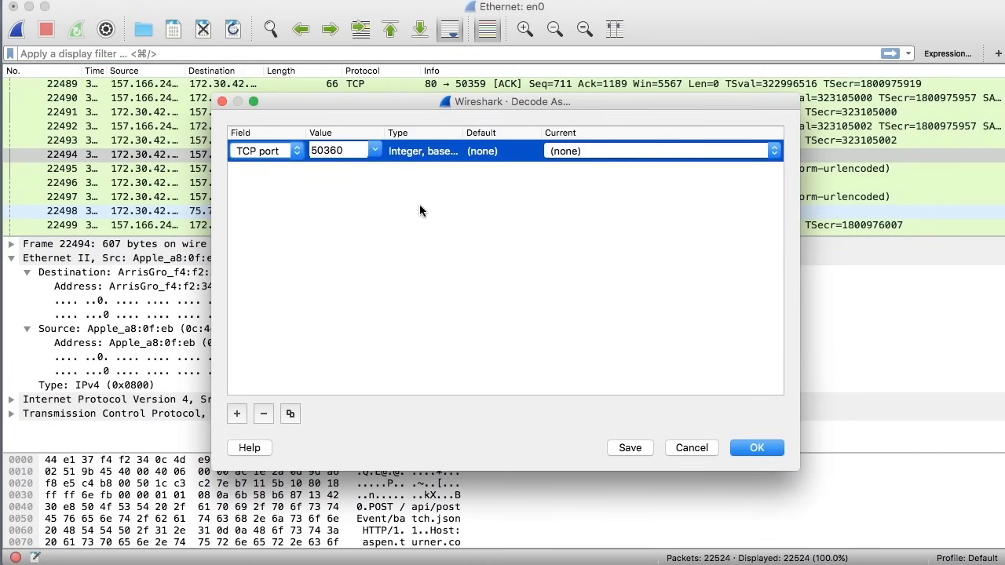
# Step: Switch the decode rule's TCP port between 80 and 50360 to compare default decoders, moving the dialog off the packet details
pyautogui.click(374, 151)
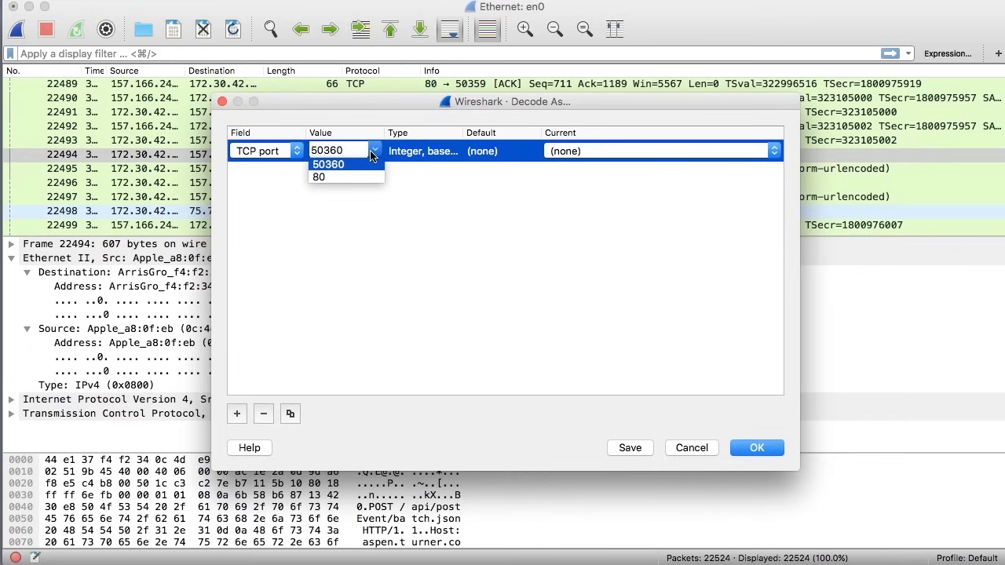
pyautogui.click(348, 178)
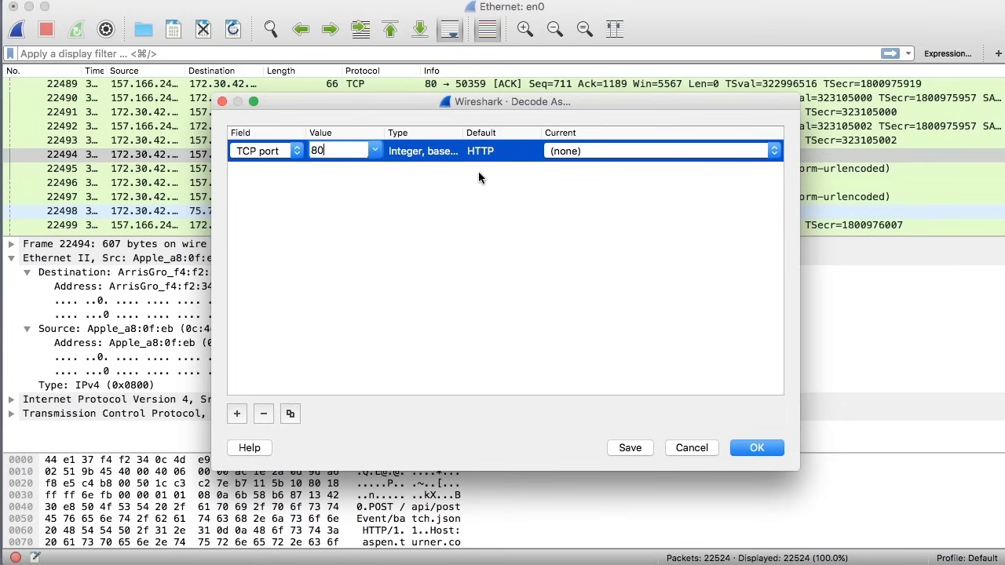
pyautogui.click(376, 153)
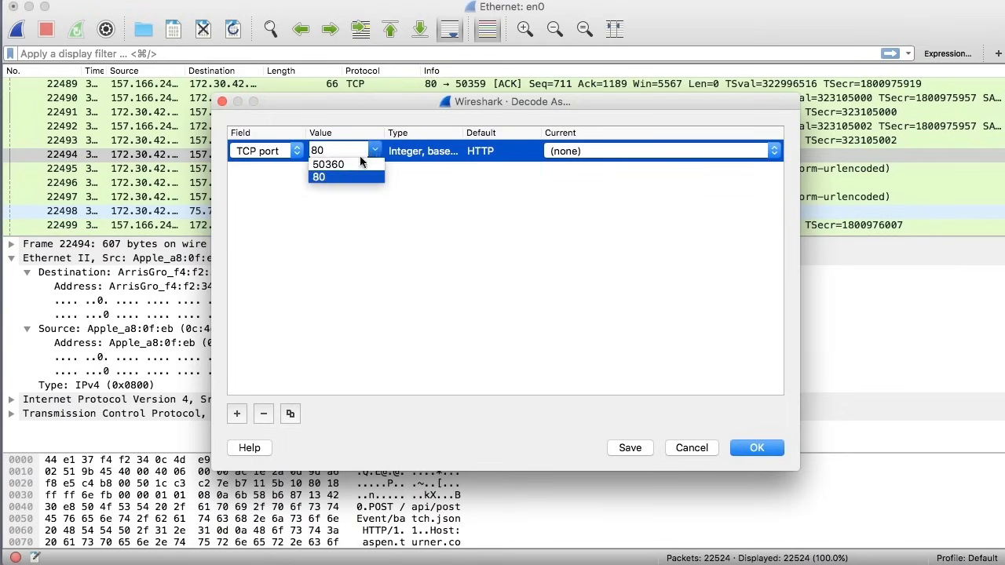
pyautogui.click(340, 166)
pyautogui.moveTo(369, 102); pyautogui.dragTo(571, 74)
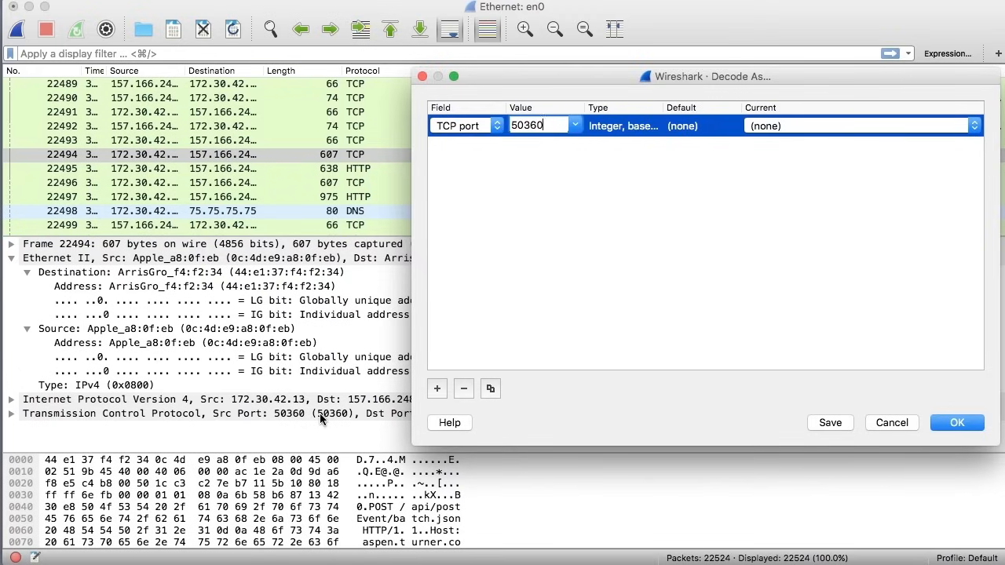
pyautogui.click(578, 125)
pyautogui.click(548, 151)
pyautogui.click(692, 131)
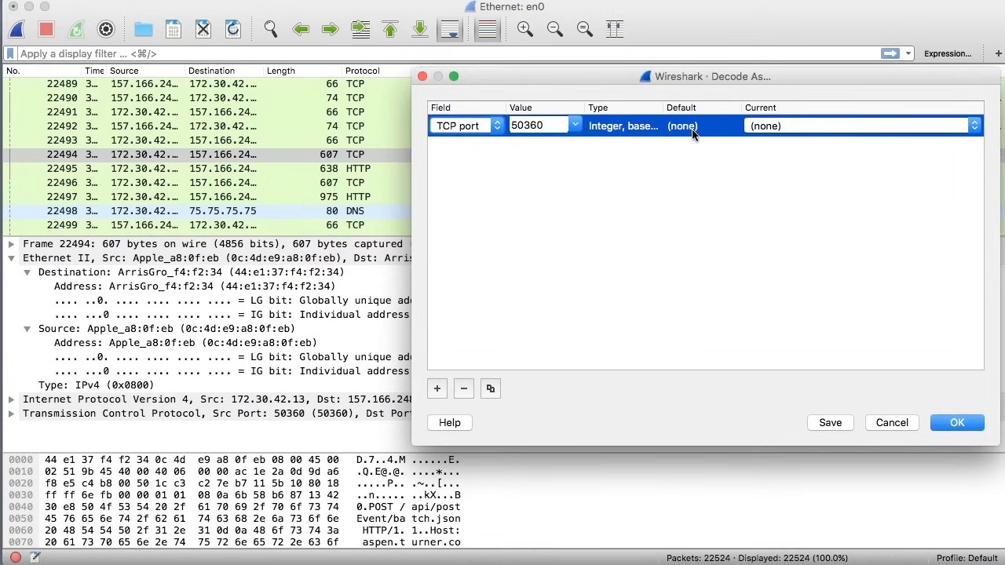
# Step: Set the decode rule's TCP port to 80 and take a brief look at the protocols it can be decoded as
pyautogui.click(574, 125)
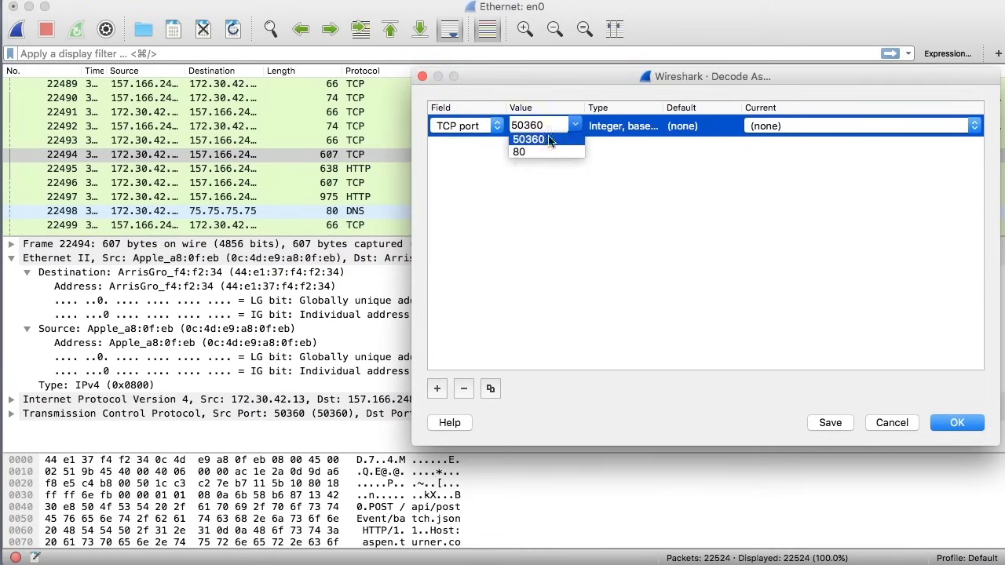
pyautogui.click(544, 153)
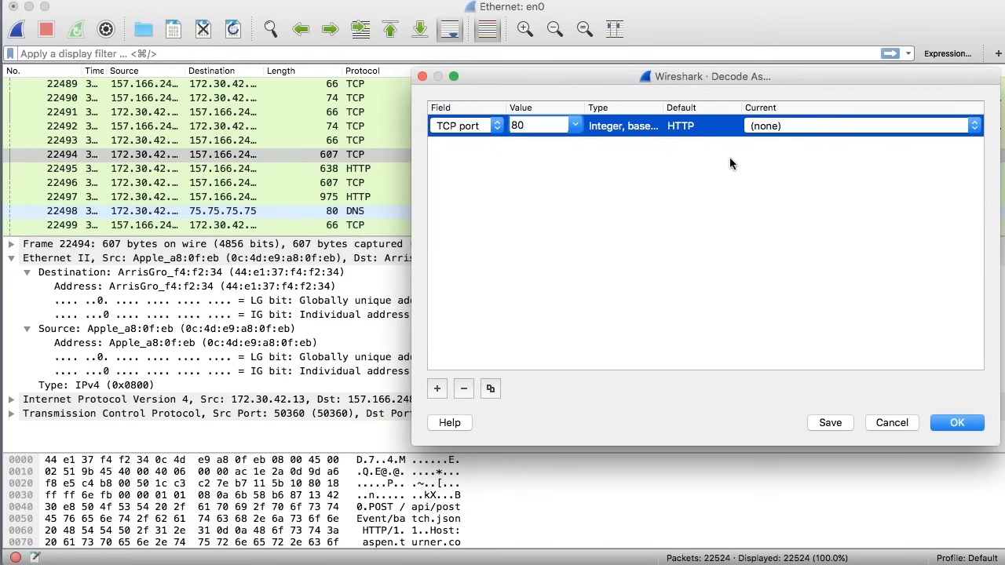
pyautogui.click(794, 130)
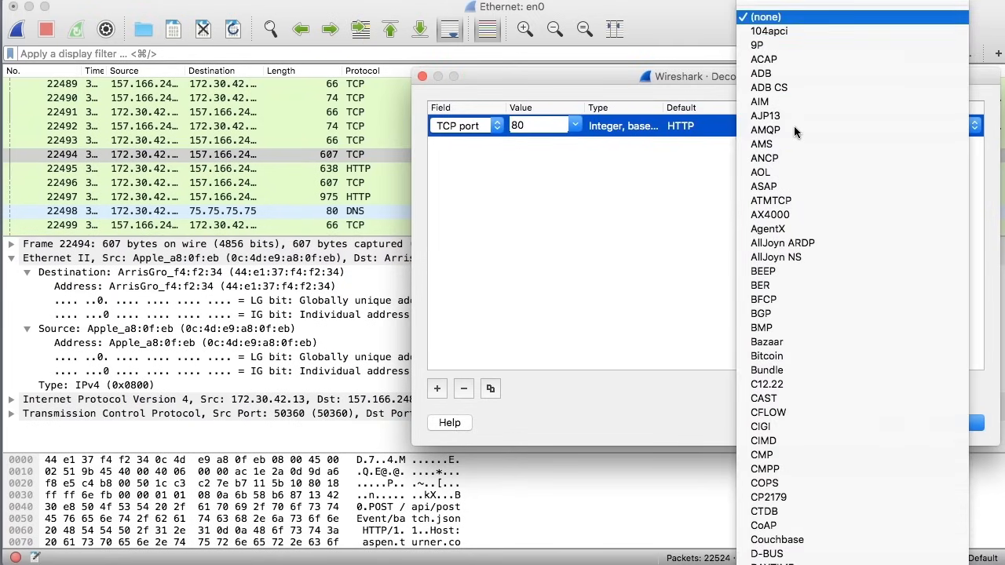
pyautogui.click(669, 210)
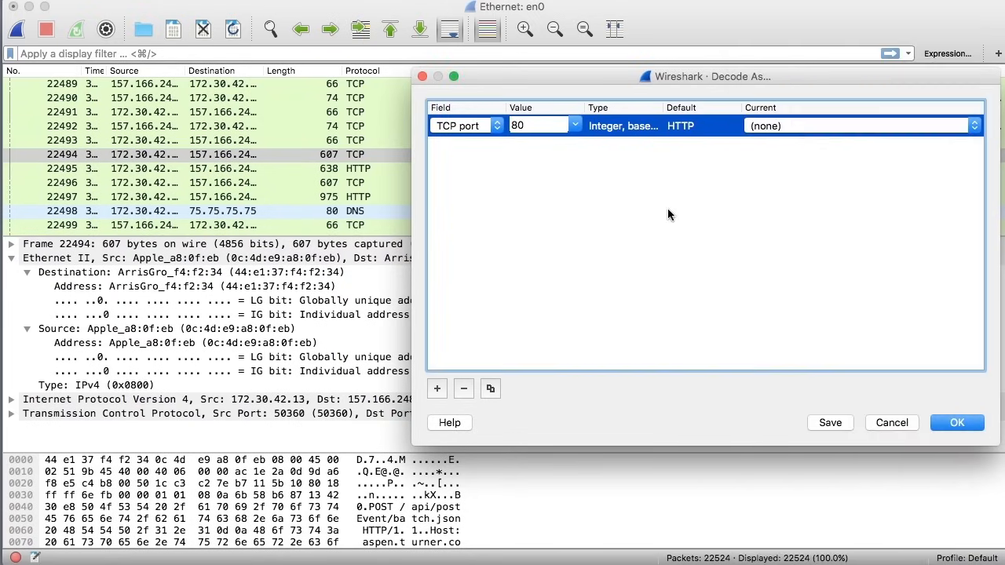
# Step: Set the TCP port 80 decode rule to HTTP after browsing the available protocols, and apply it
pyautogui.click(814, 130)
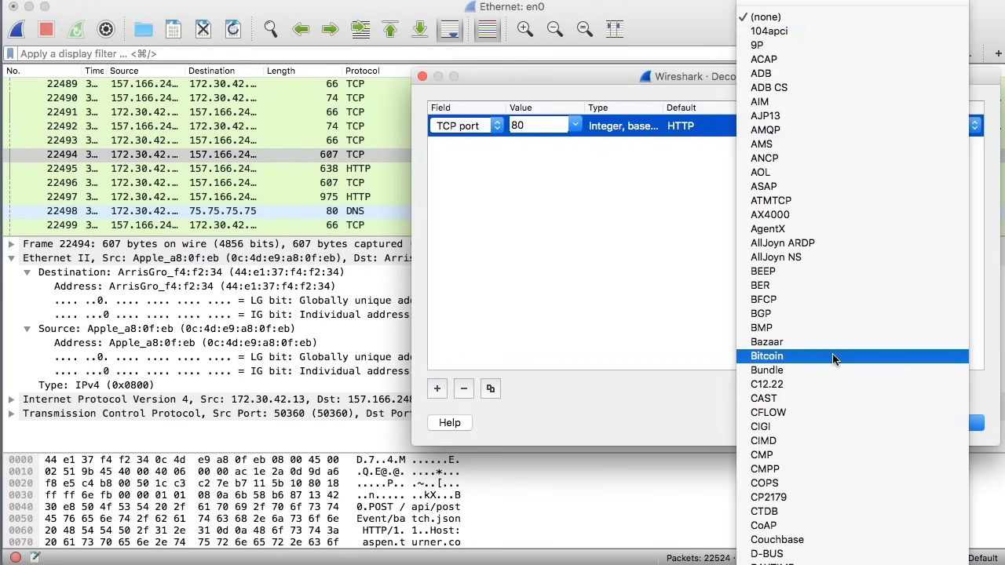
pyautogui.scroll(-6, 832, 359)
pyautogui.scroll(-20, 832, 359)
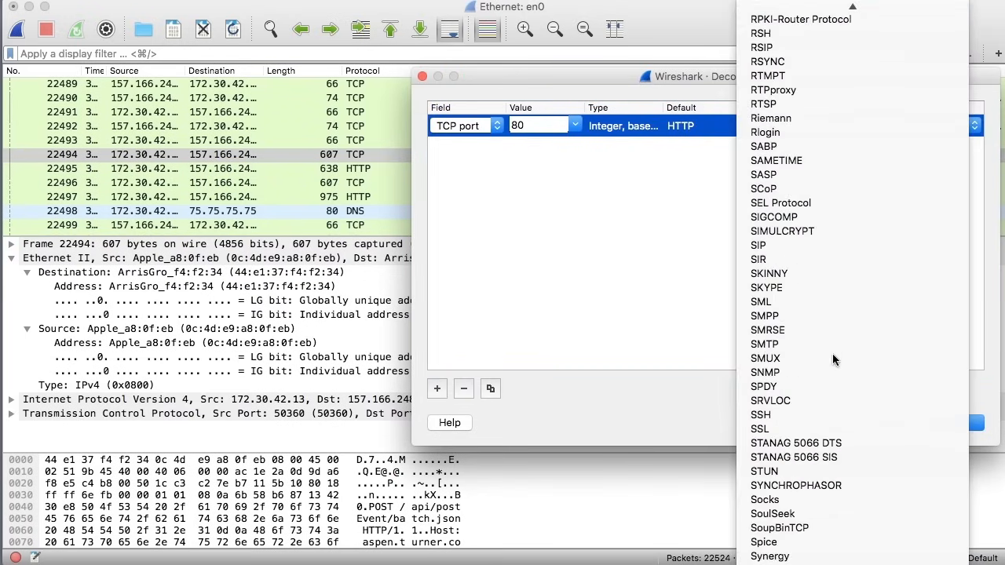
pyautogui.scroll(5, 832, 360)
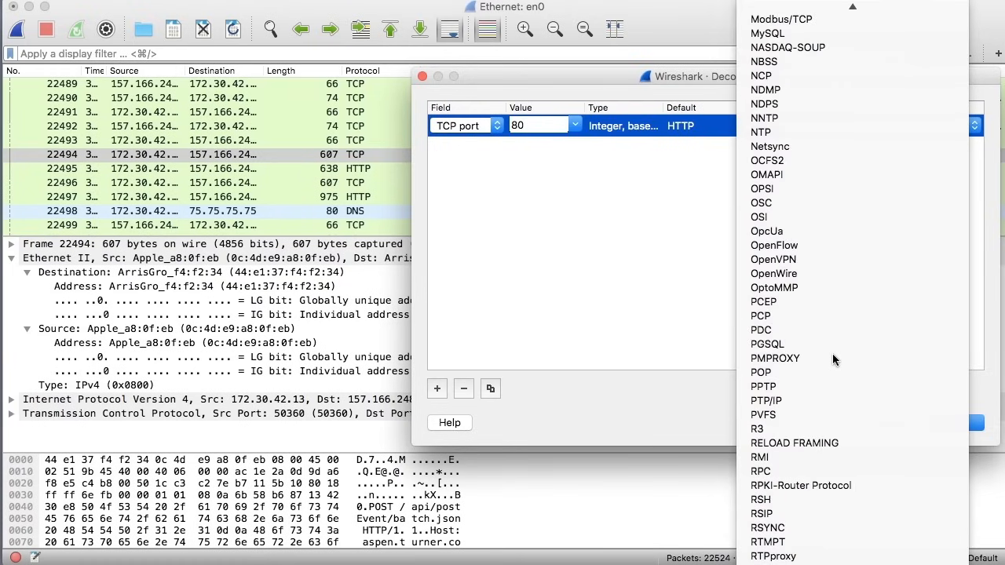
pyautogui.scroll(-6, 832, 359)
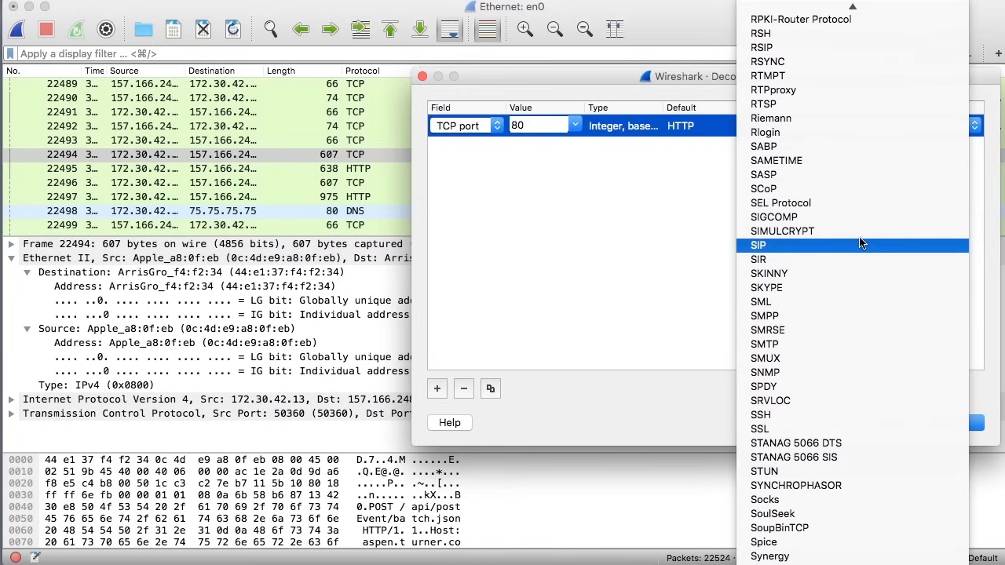
pyautogui.scroll(15, 860, 242)
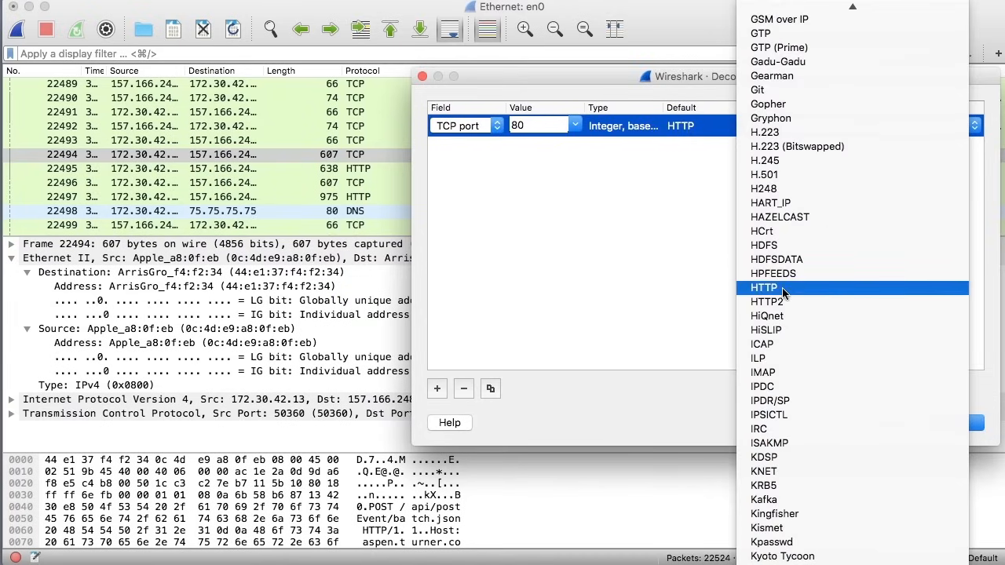
pyautogui.click(782, 288)
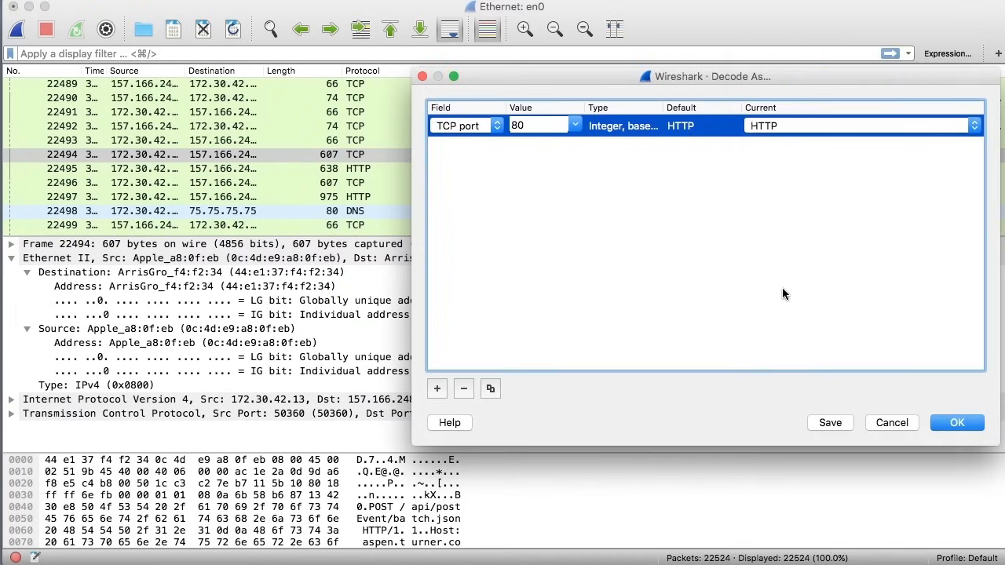
pyautogui.click(967, 426)
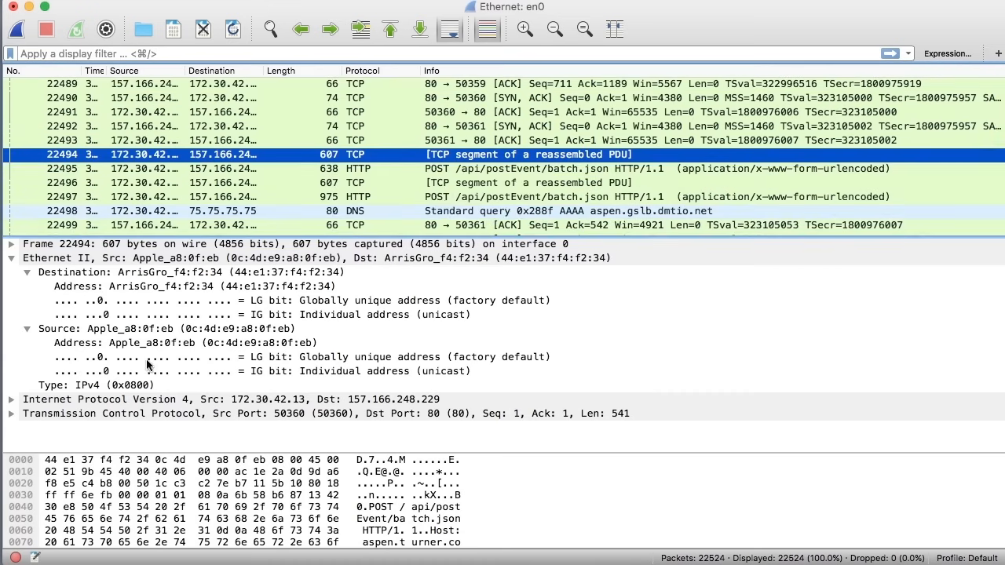
# Step: Inspect packet 22495's Hypertext Transfer Protocol layer, highlighting the bytes of its POST /api/postEvent/batch.json request line
pyautogui.scroll(-1, 147, 365)
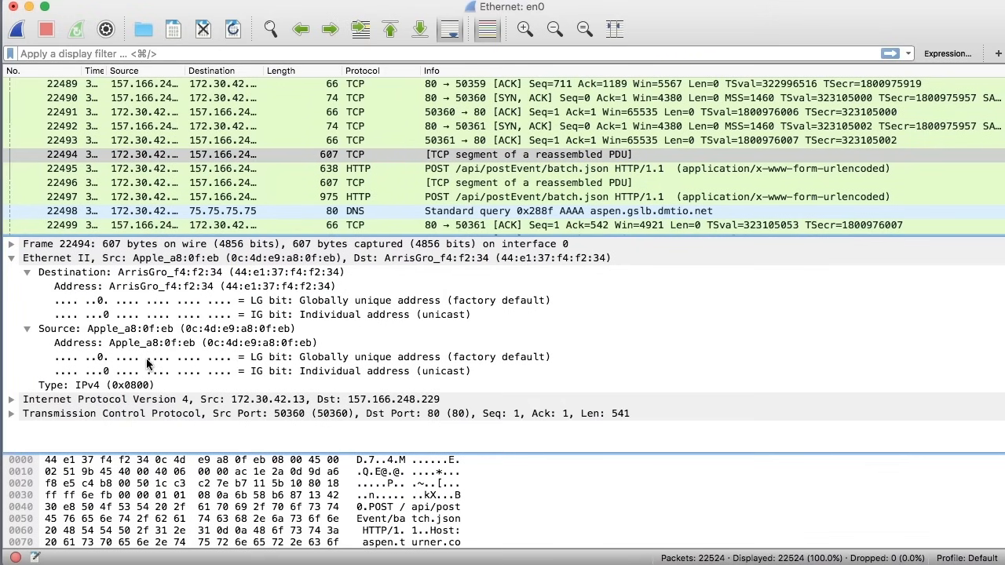
pyautogui.click(384, 169)
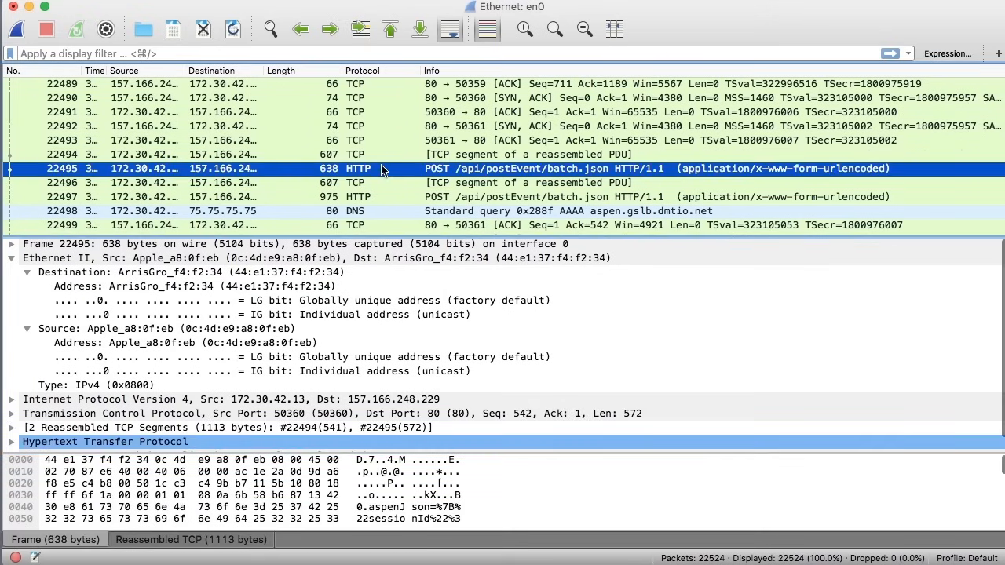
pyautogui.scroll(-1, 218, 373)
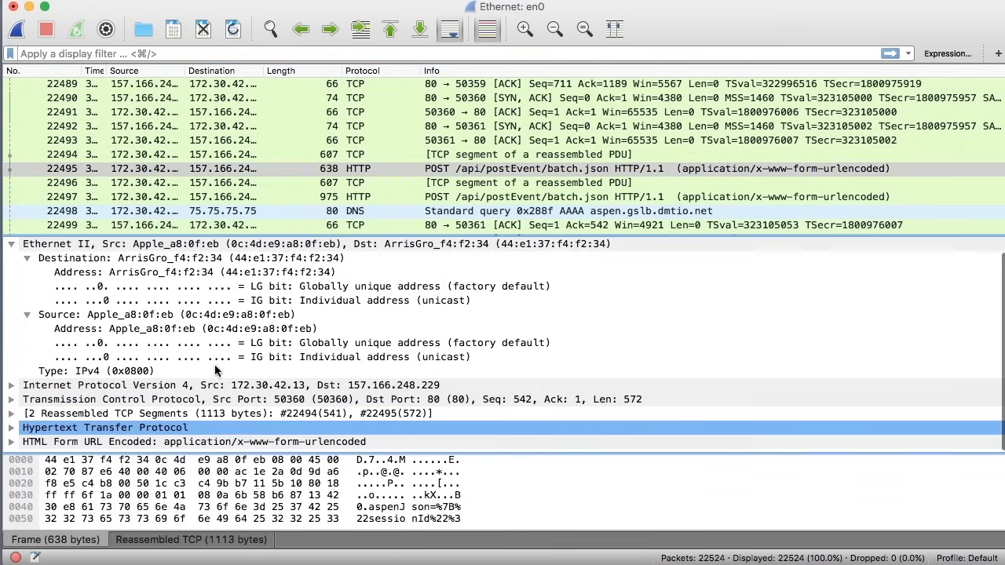
pyautogui.click(11, 427)
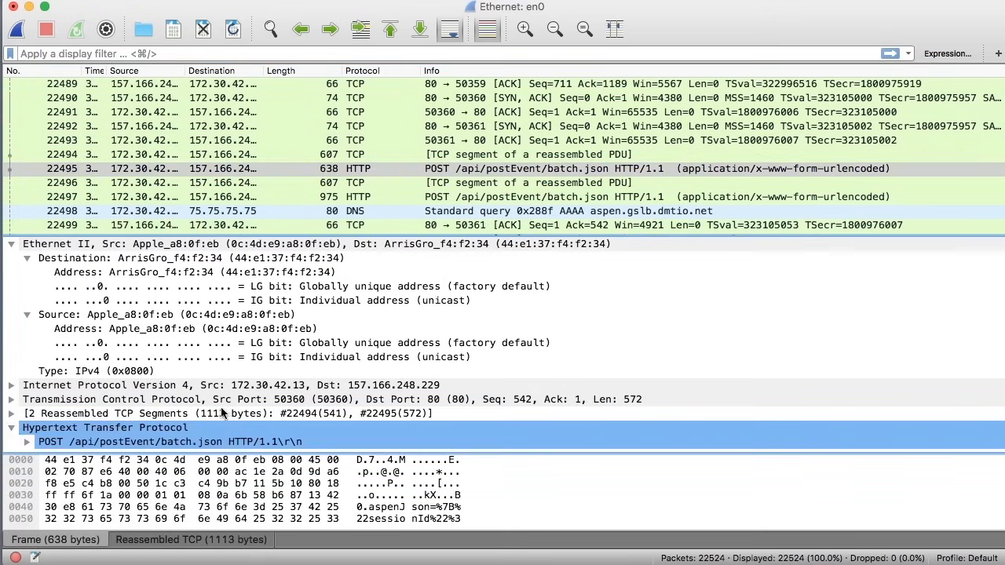
pyautogui.scroll(-3, 192, 350)
pyautogui.click(197, 315)
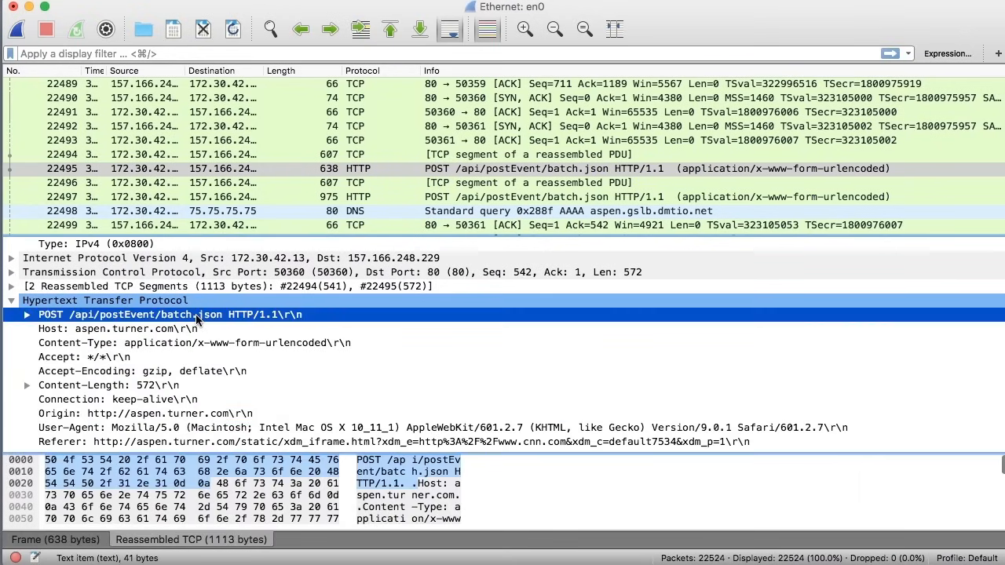
# Step: Expand the Transmission Control Protocol layer of packet 22494 and review its fields
pyautogui.click(437, 157)
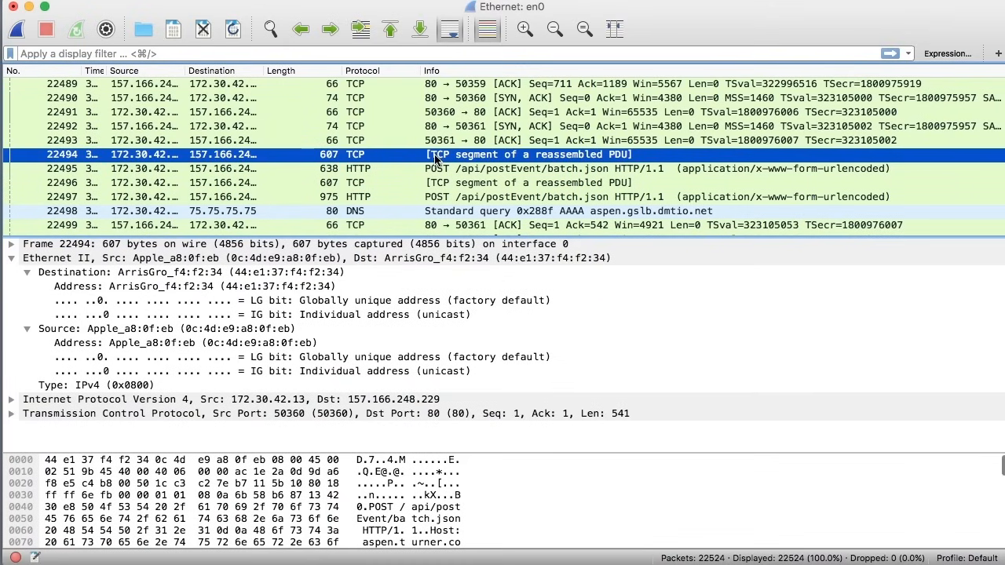
pyautogui.click(11, 415)
pyautogui.scroll(-5, 244, 400)
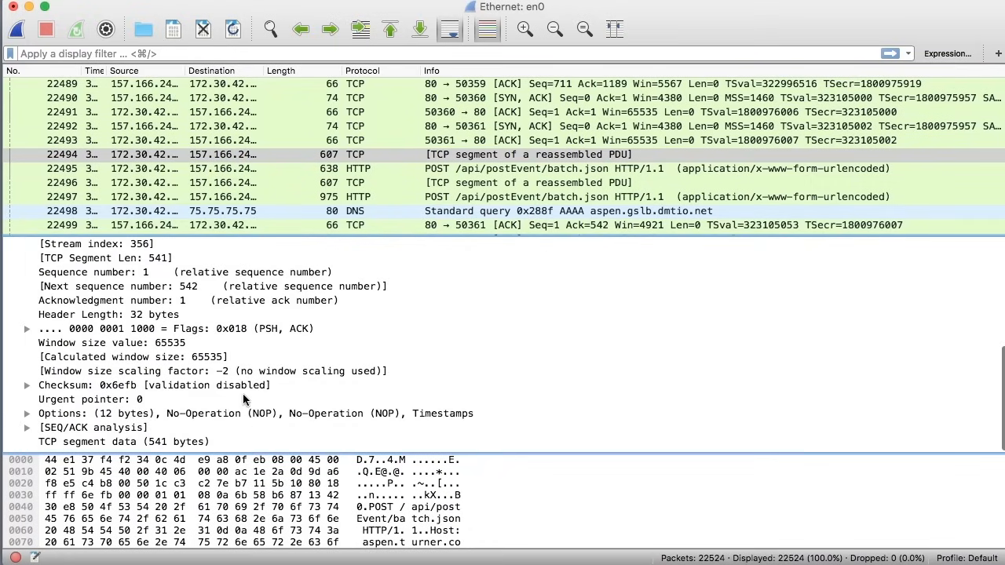
pyautogui.scroll(6, 243, 394)
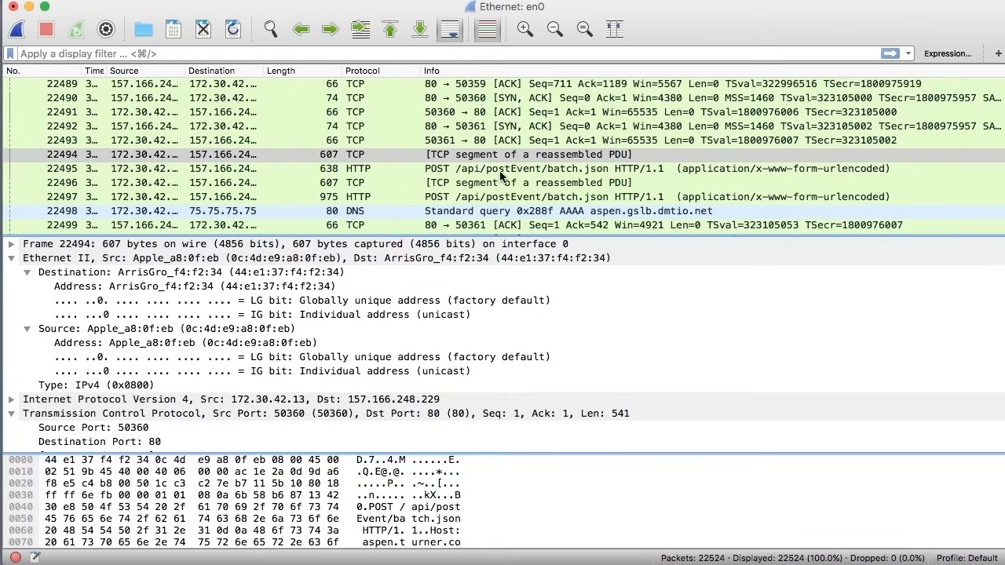
# Step: Look back through the earlier packets and open Decode As for packet 22428, a TCP segment of a reassembled PDU
pyautogui.scroll(8, 500, 176)
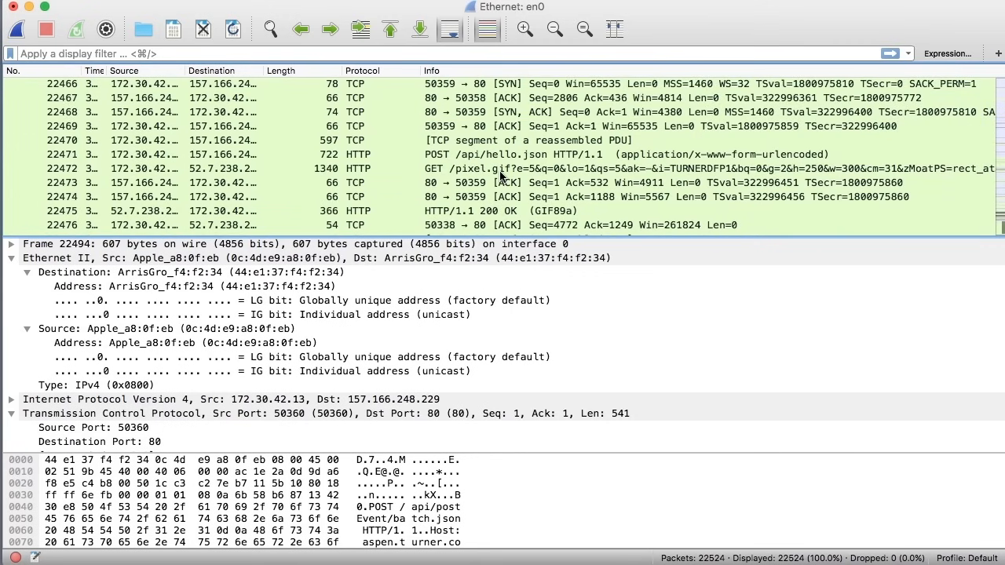
pyautogui.scroll(8, 500, 176)
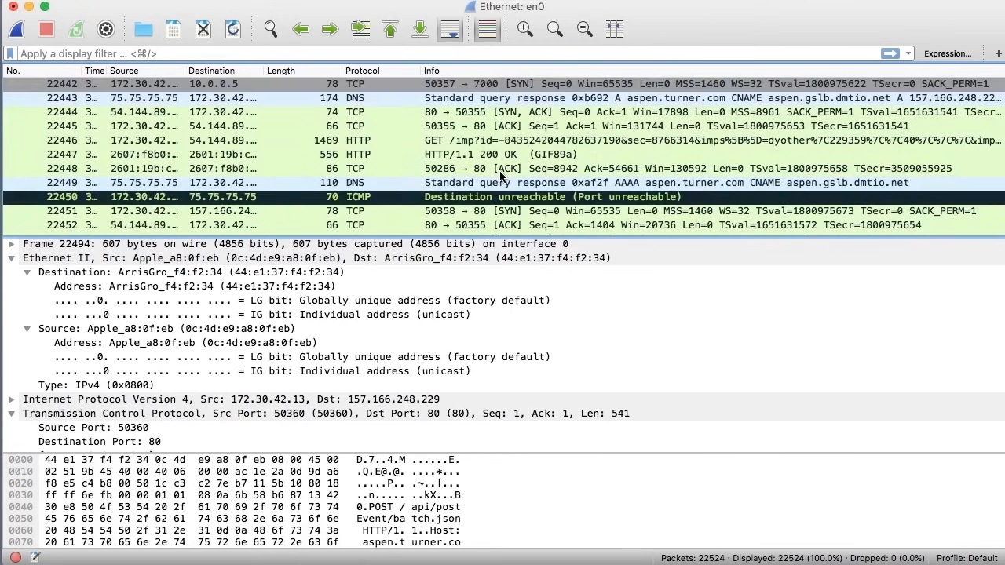
pyautogui.scroll(5, 472, 149)
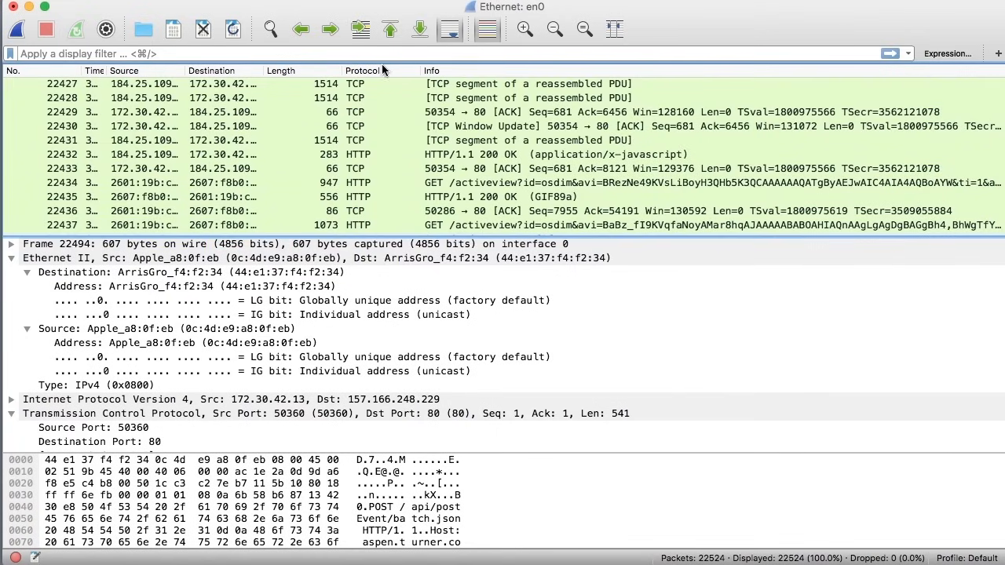
pyautogui.click(366, 97)
pyautogui.rightClick(366, 99)
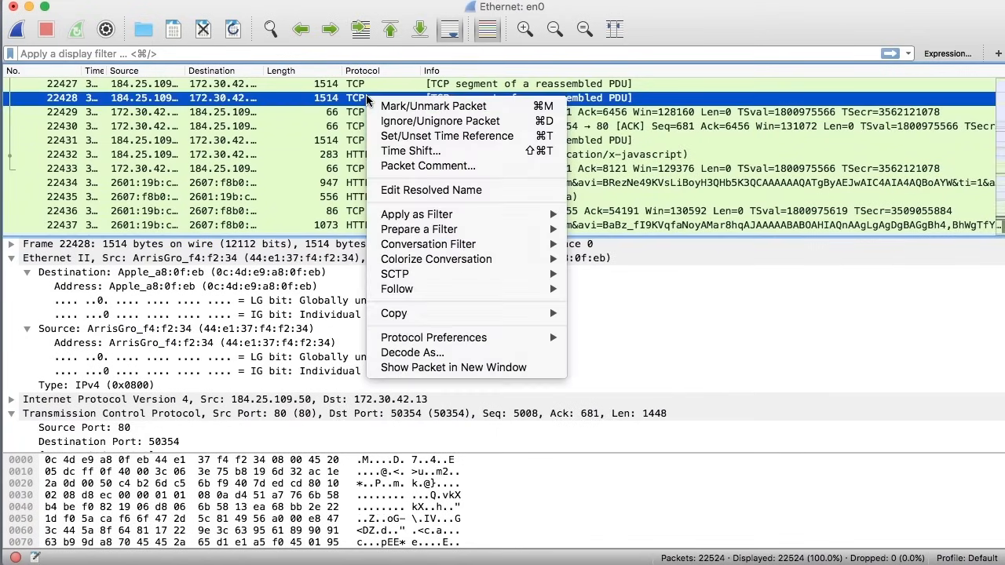
pyautogui.click(430, 354)
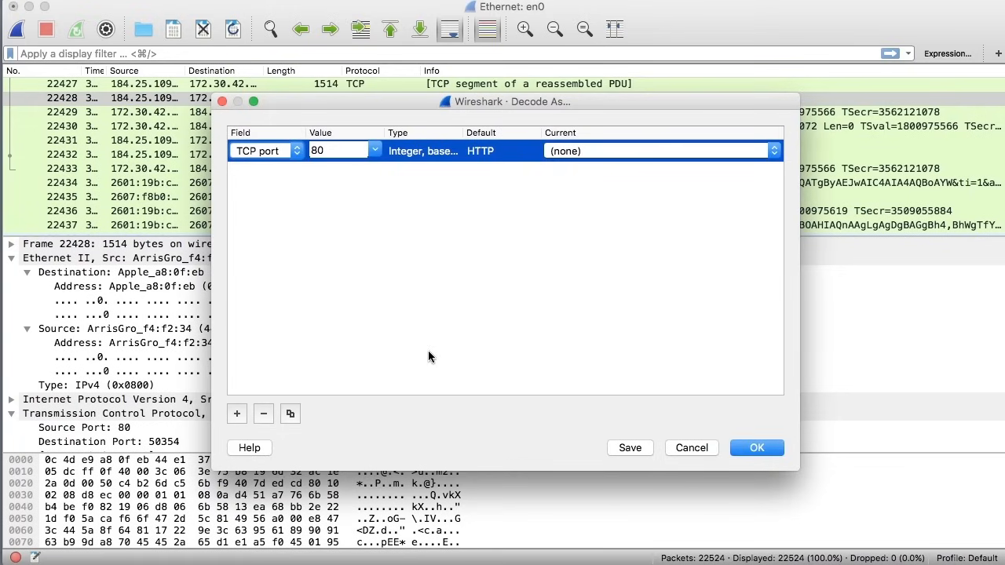
# Step: Try adding a second decode rule with the IP protocol field and value 6, and discard the Decode As changes
pyautogui.click(240, 417)
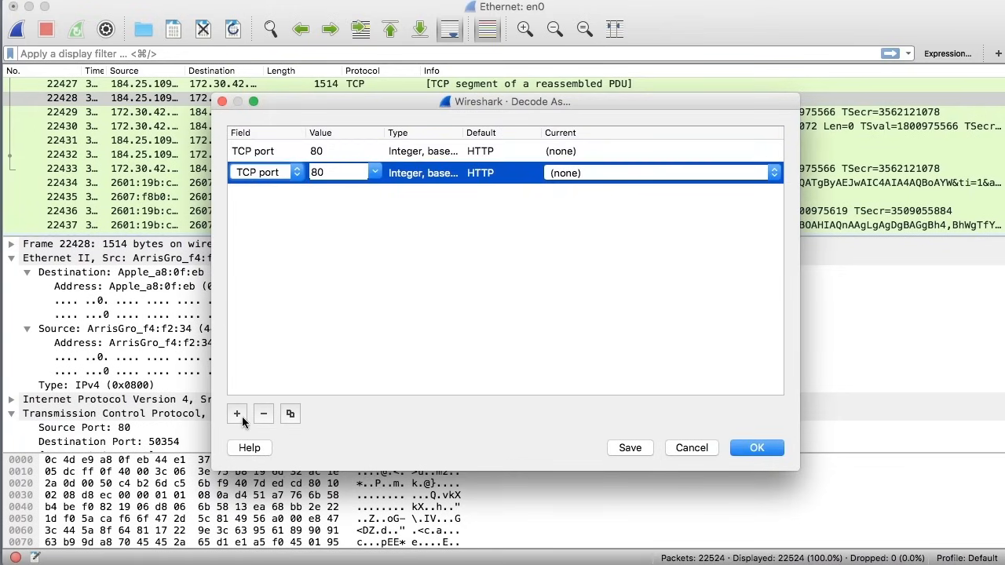
pyautogui.click(295, 172)
pyautogui.click(285, 189)
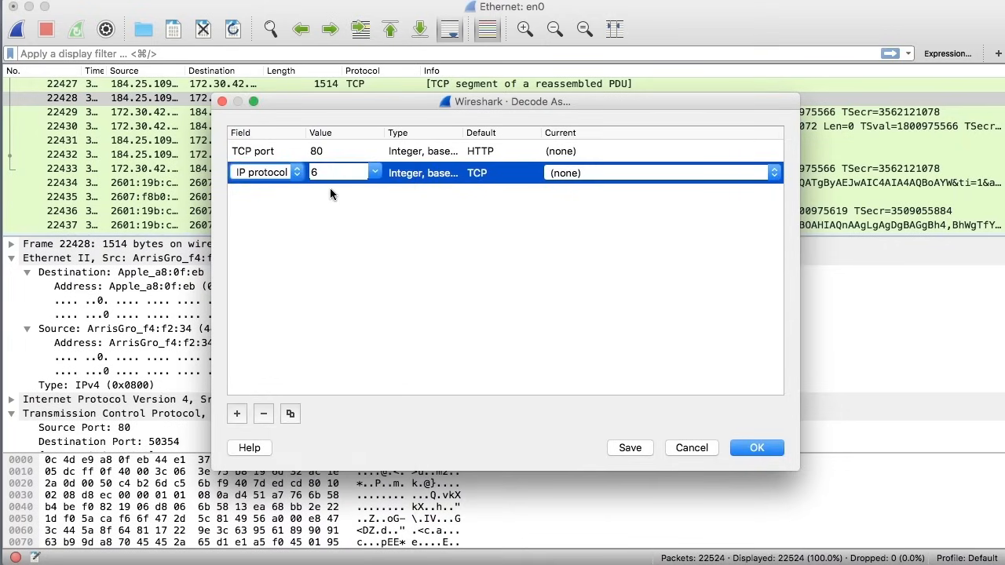
pyautogui.click(377, 174)
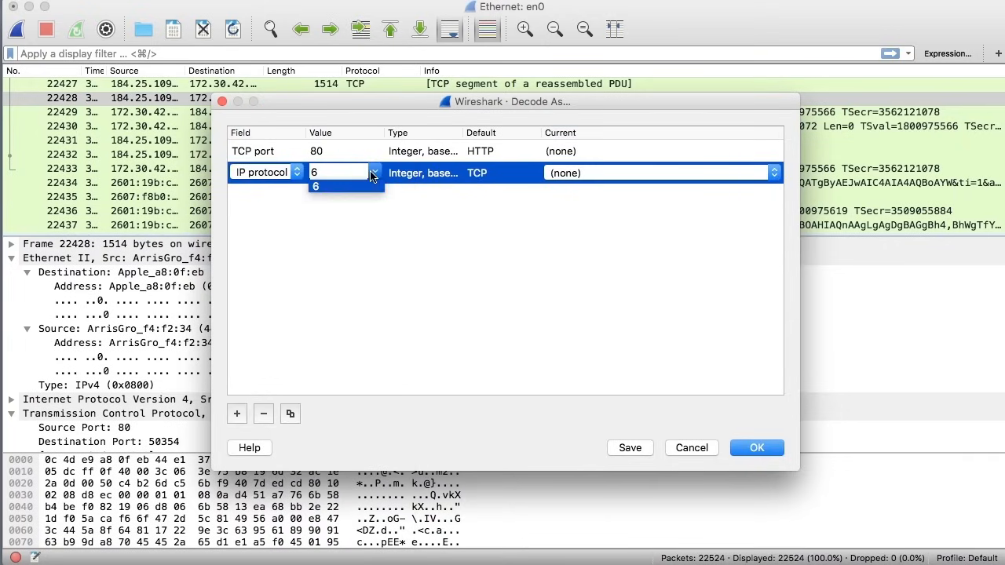
pyautogui.click(425, 242)
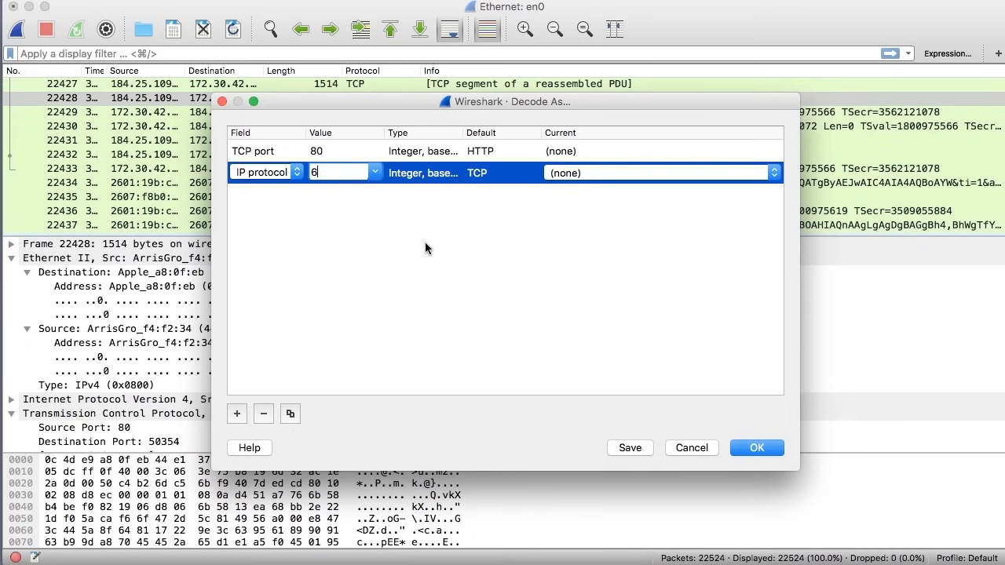
pyautogui.click(684, 447)
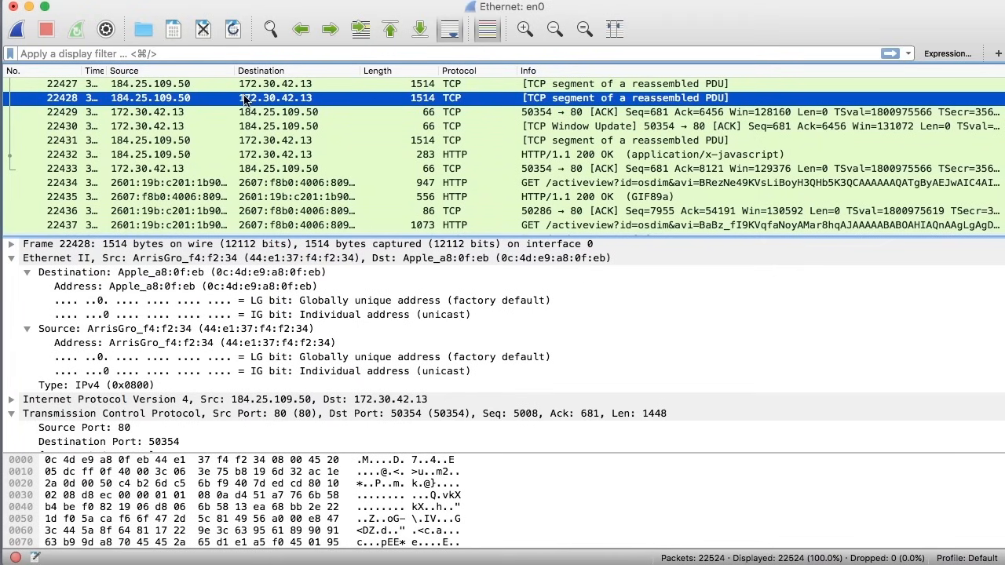
# Step: Turn on name resolution for network addresses and select packet 22429 to view its resolved destination
pyautogui.click(196, 2)
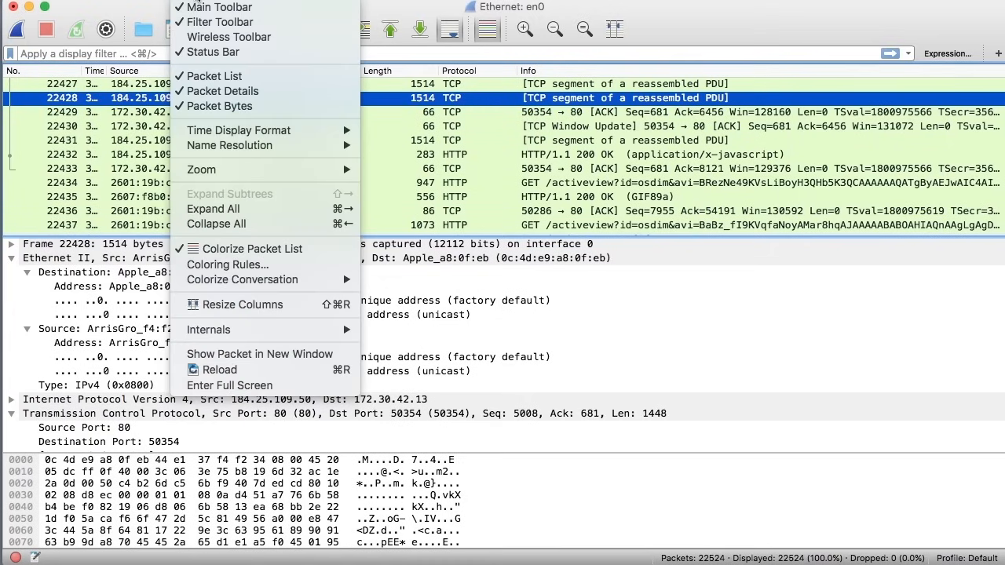
pyautogui.moveTo(238, 148)
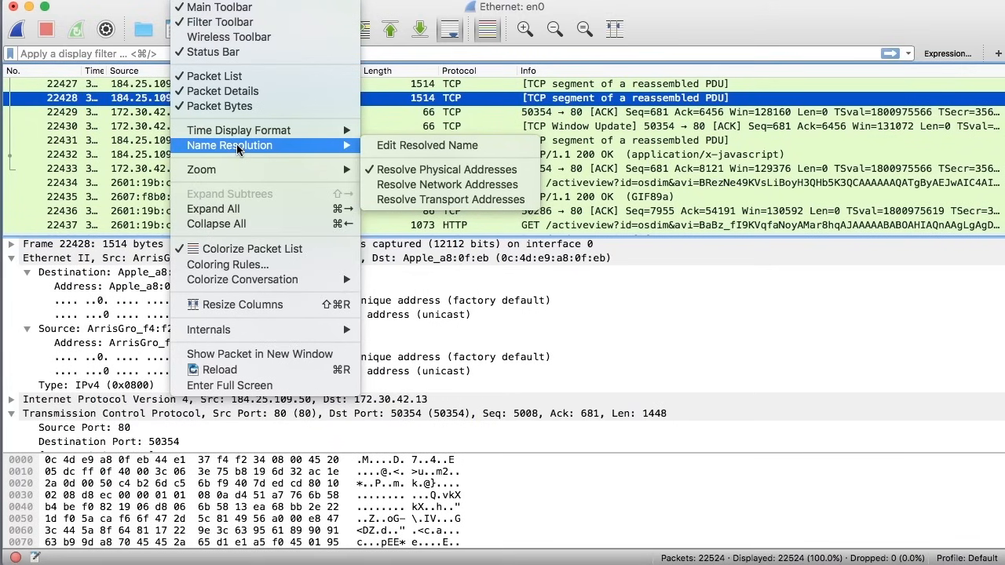
pyautogui.click(475, 187)
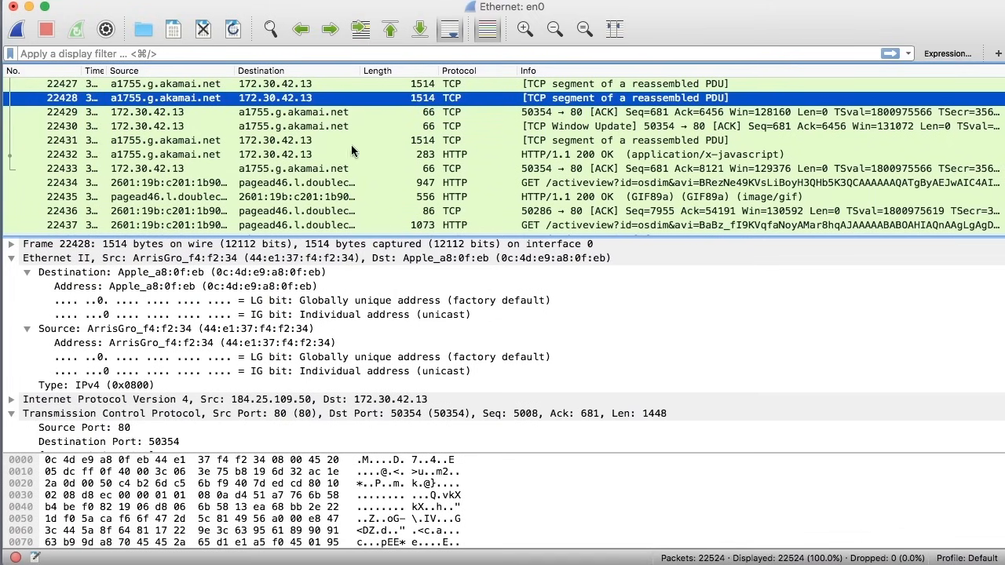
pyautogui.click(336, 113)
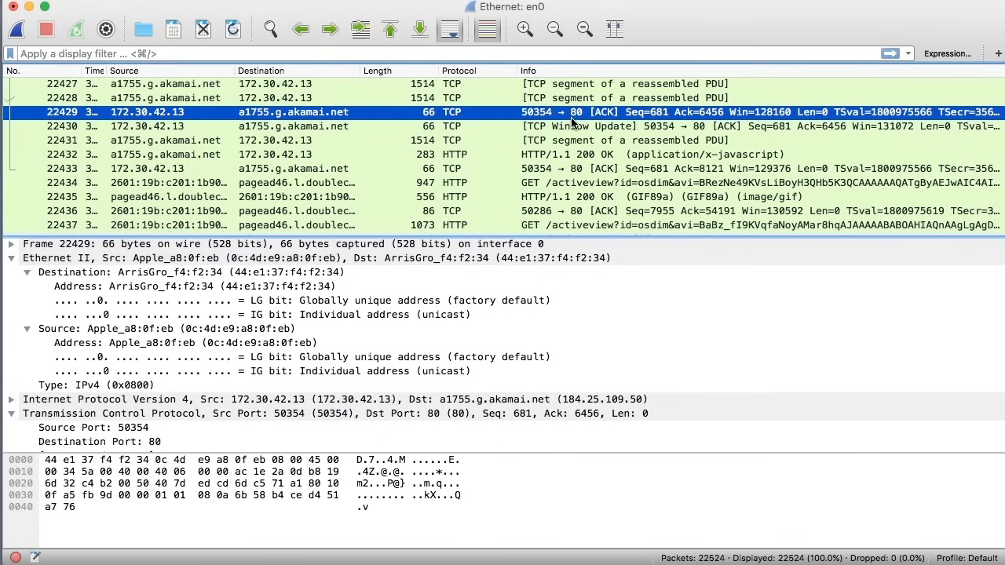
# Step: Turn on name resolution for transport addresses so that port numbers are shown as service names
pyautogui.click(156, 2)
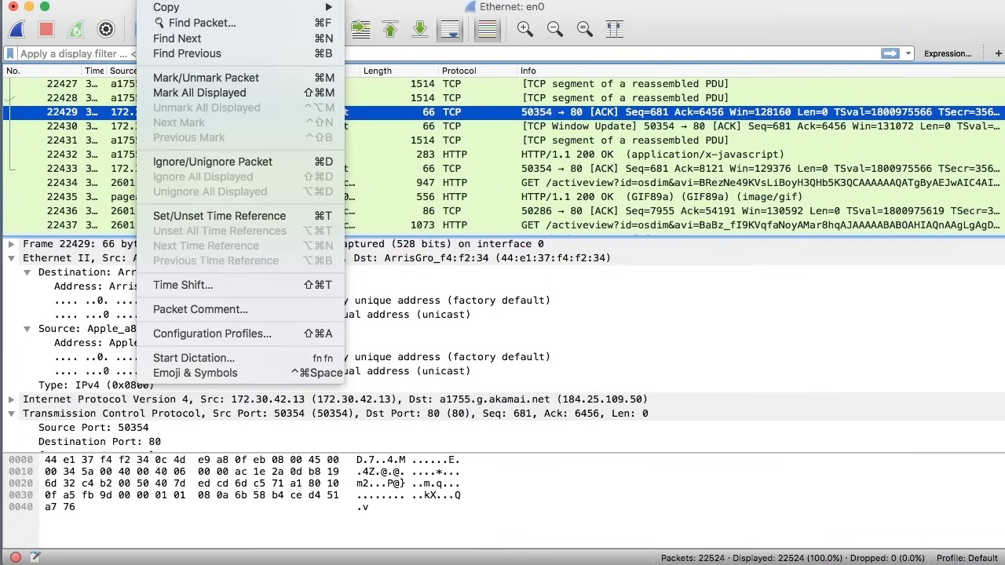
pyautogui.moveTo(192, 1)
pyautogui.moveTo(337, 145)
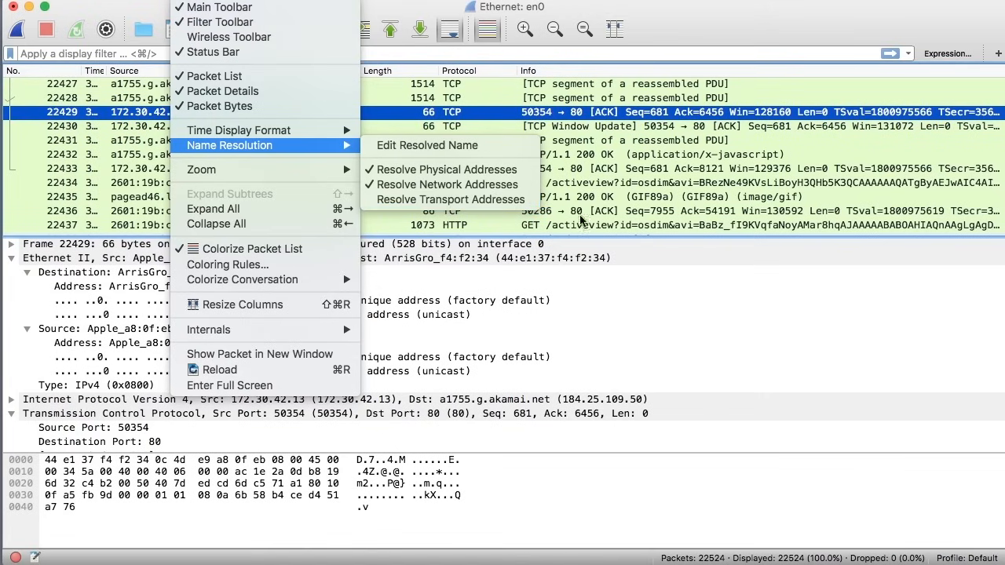
pyautogui.click(474, 201)
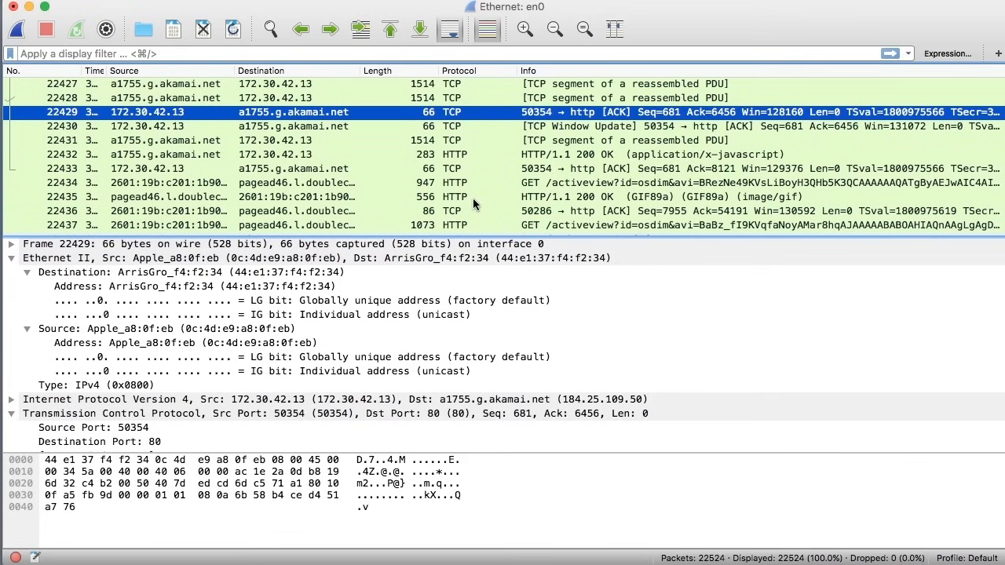
# Step: Expand packet 22433's Internet Protocol Version 4 layer and examine its header fields and resolved addresses
pyautogui.click(330, 170)
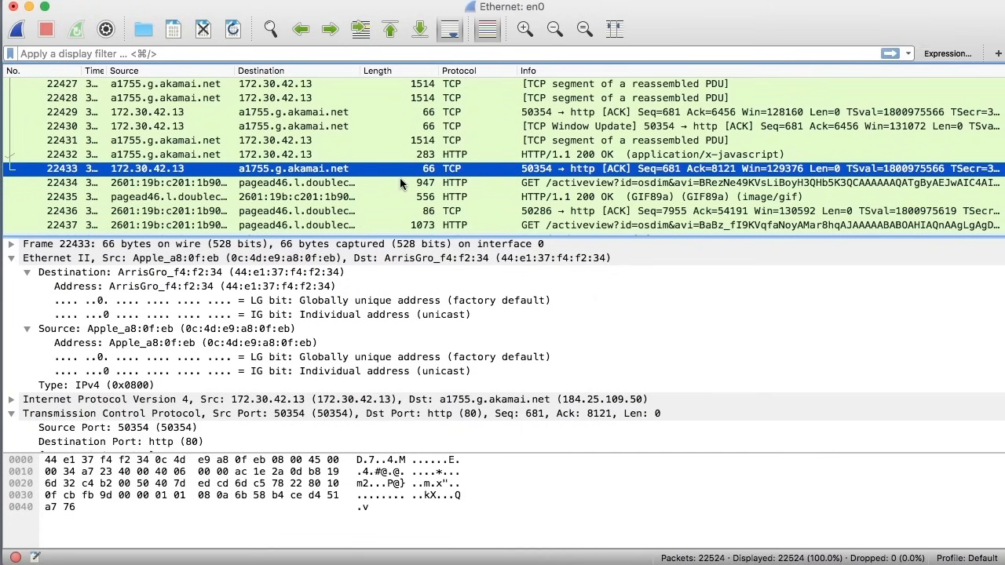
pyautogui.click(11, 399)
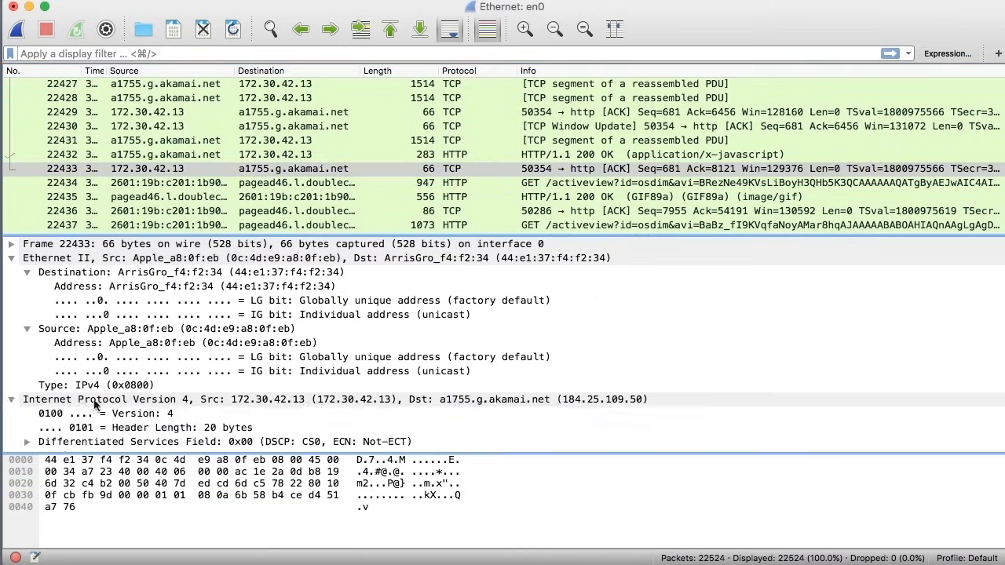
pyautogui.scroll(-3, 148, 387)
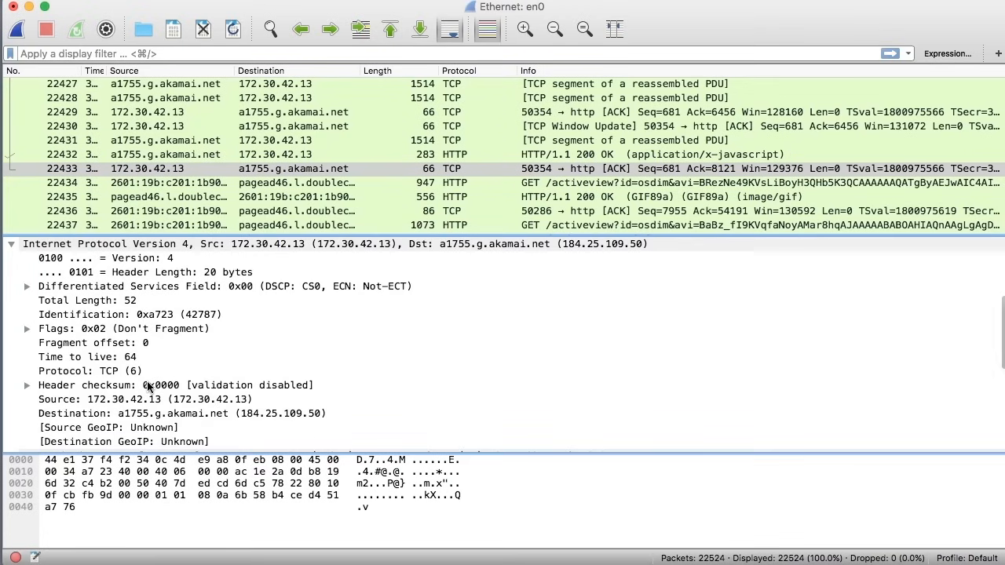
# Step: Highlight the source address field of packet 22433 and its bytes, and close the capture without saving the packets
pyautogui.click(139, 401)
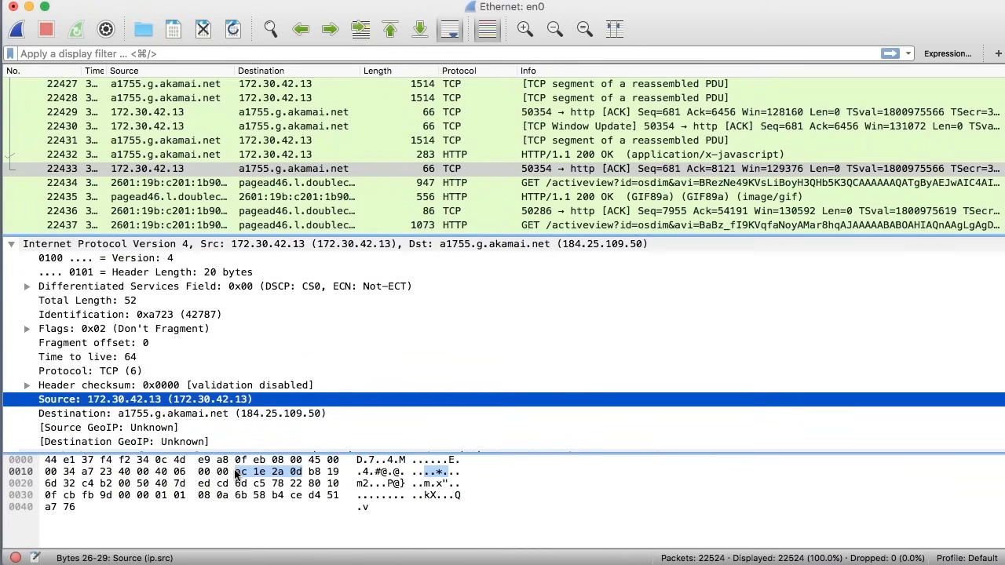
pyautogui.click(14, 7)
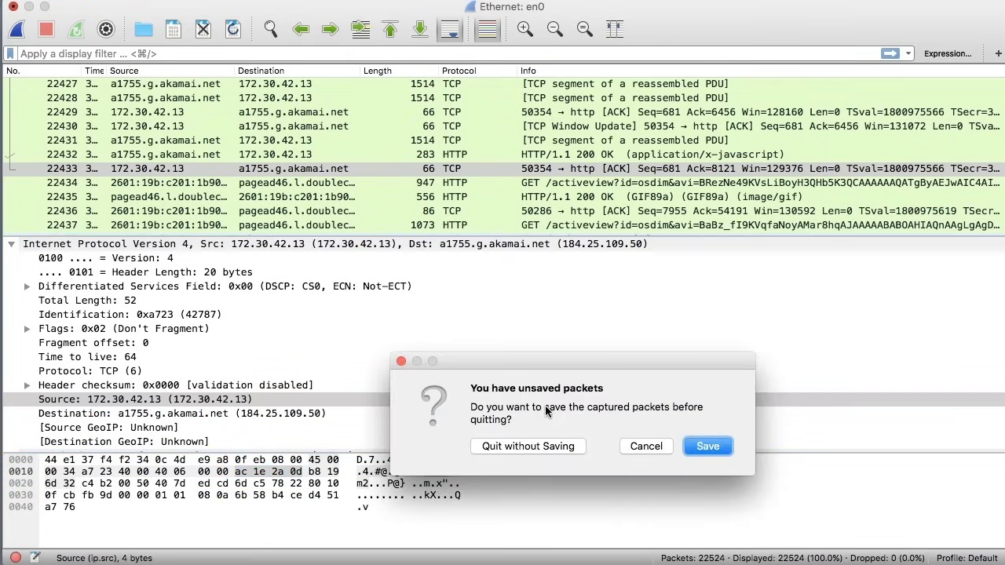
pyautogui.click(528, 444)
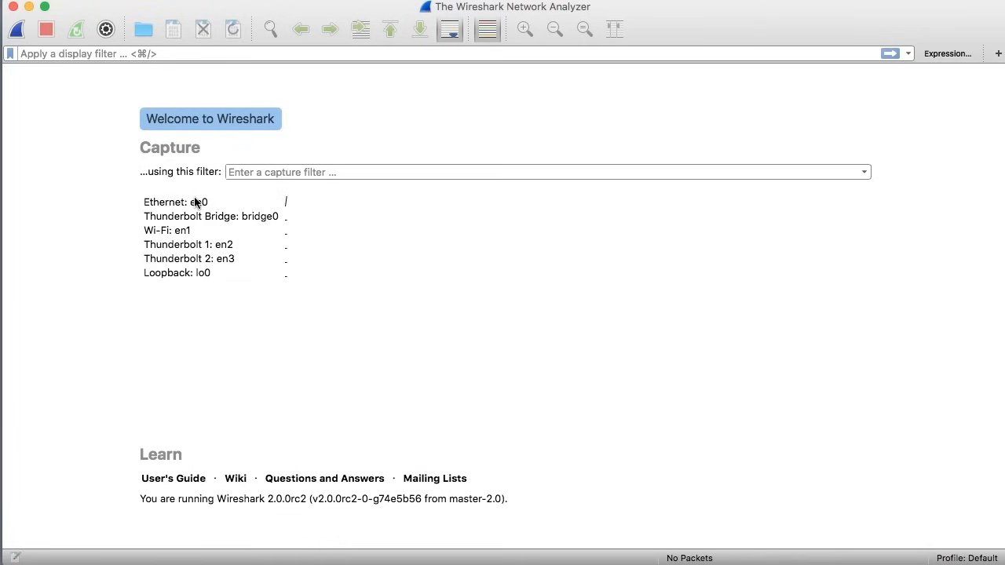
# Step: Enable transport name resolution in the capture options for the Ethernet: en0 interface and close the options
pyautogui.click(197, 202)
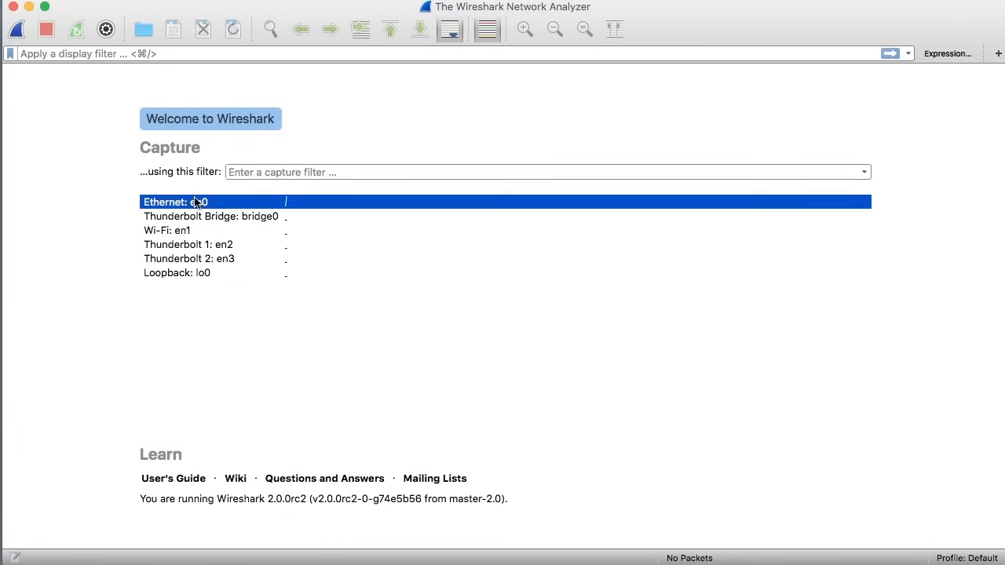
pyautogui.click(106, 29)
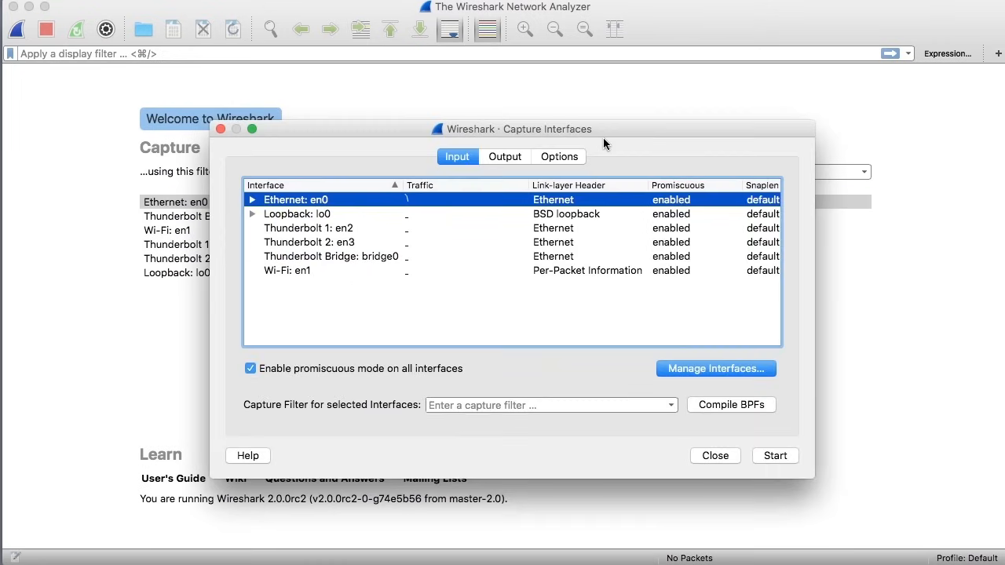
pyautogui.click(558, 156)
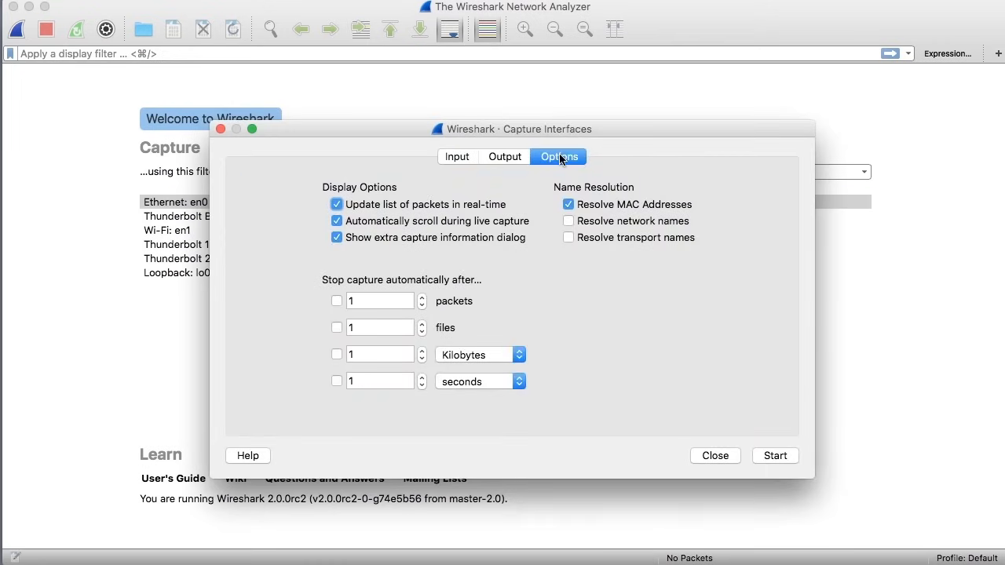
pyautogui.click(618, 242)
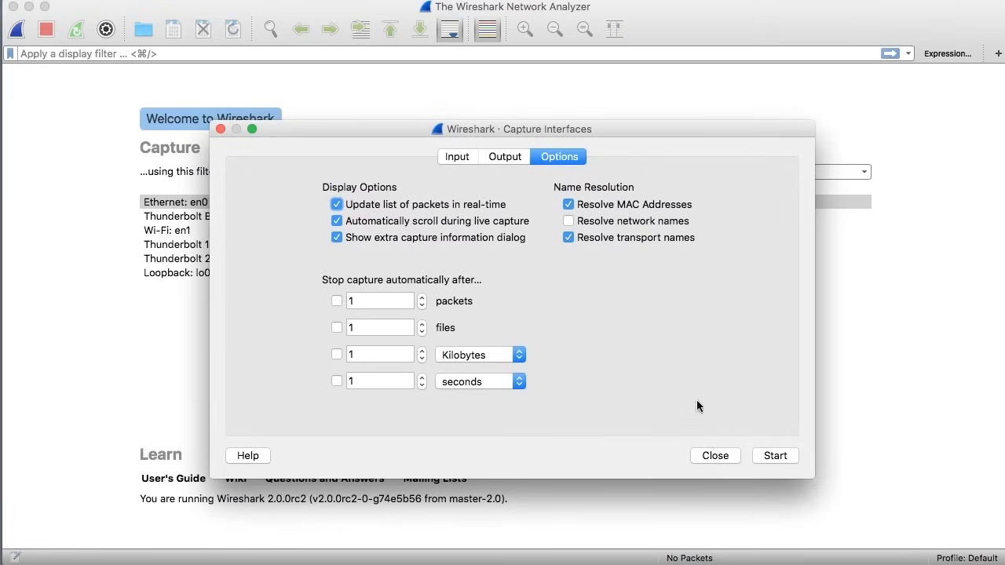
pyautogui.click(715, 455)
# Step: View the name resolution choices for physical, network and transport addresses
pyautogui.click(184, 0)
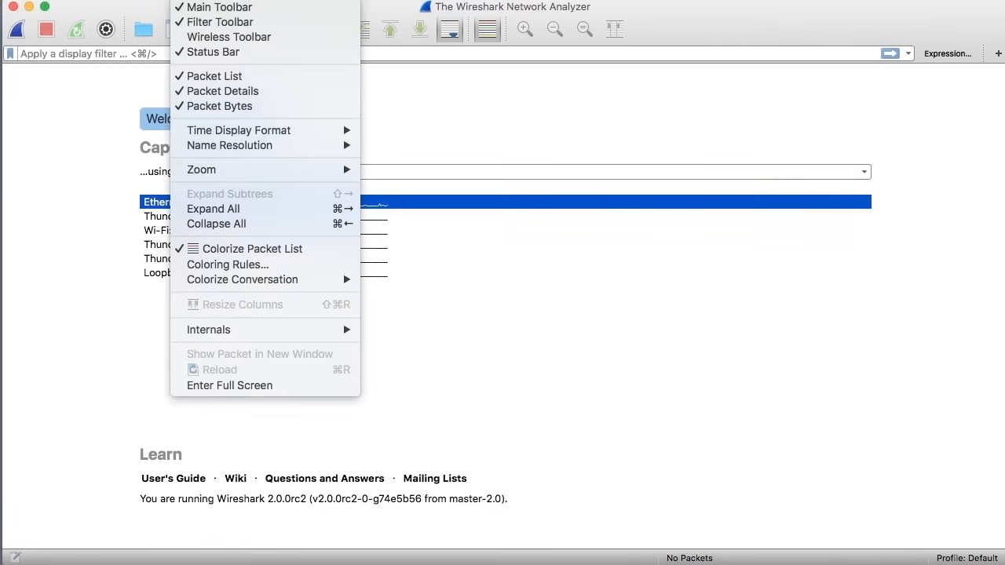
pyautogui.moveTo(263, 148)
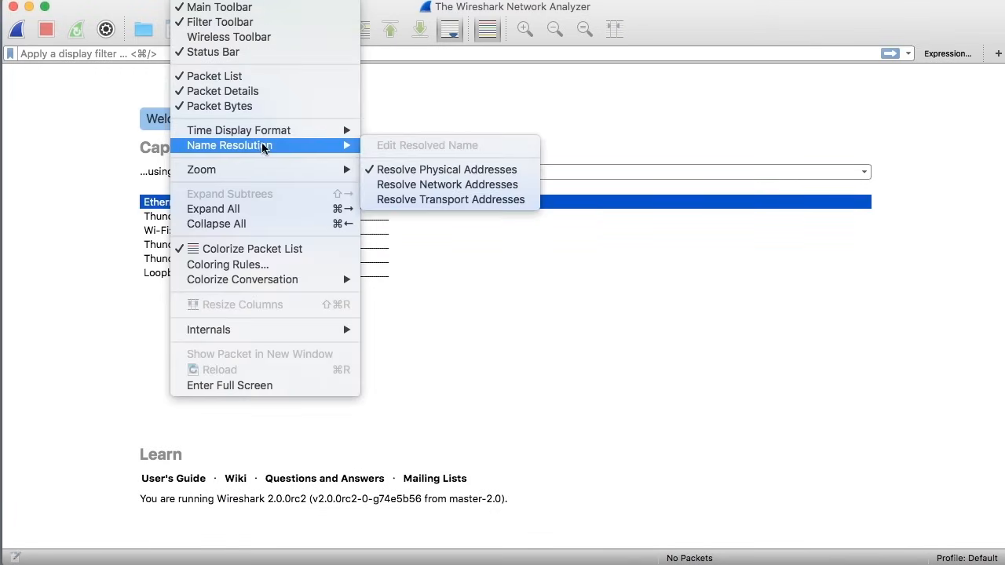
pyautogui.click(454, 186)
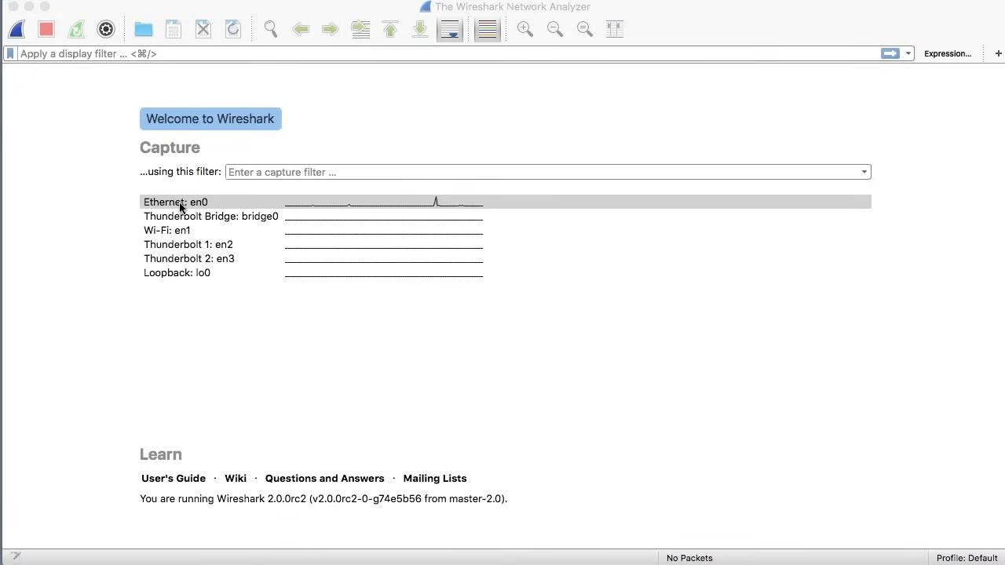
# Step: Capture live traffic on the Ethernet: en0 interface and stop the capture
pyautogui.doubleClick(179, 203)
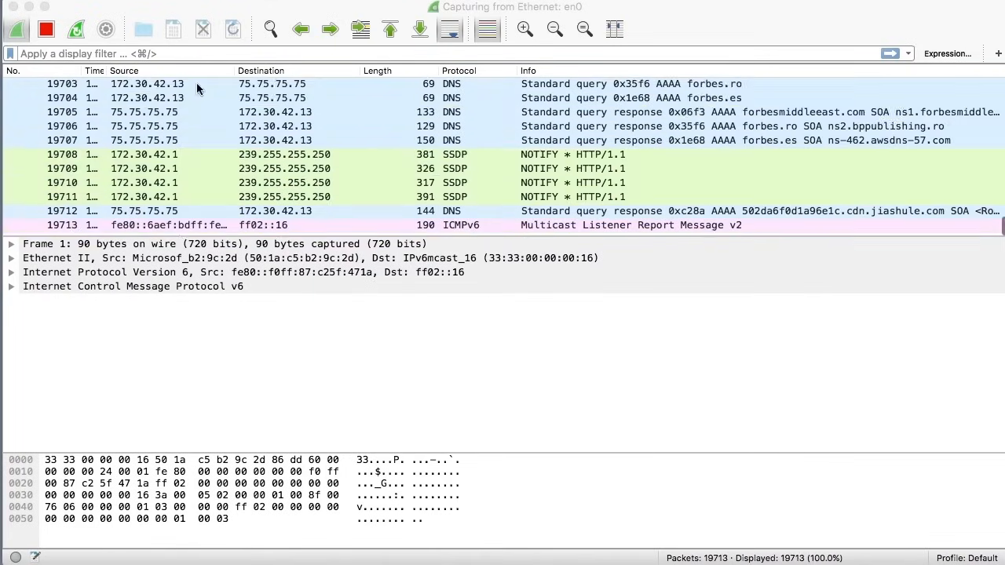
pyautogui.click(47, 30)
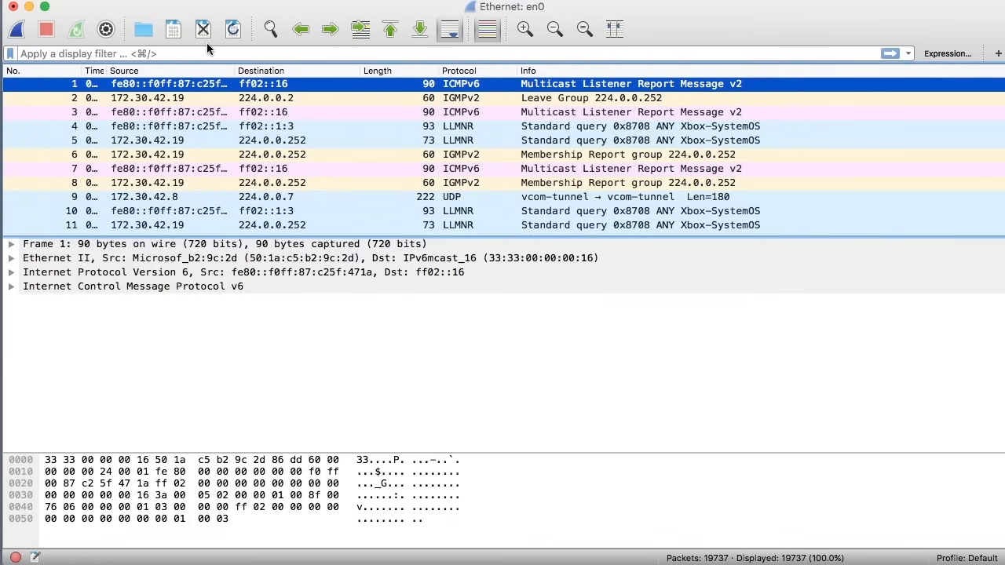
# Step: Save the captured packets in Downloads as filename.pcap, checking the available formats and keeping the Wireshark/tcpdump pcap format
pyautogui.click(143, 29)
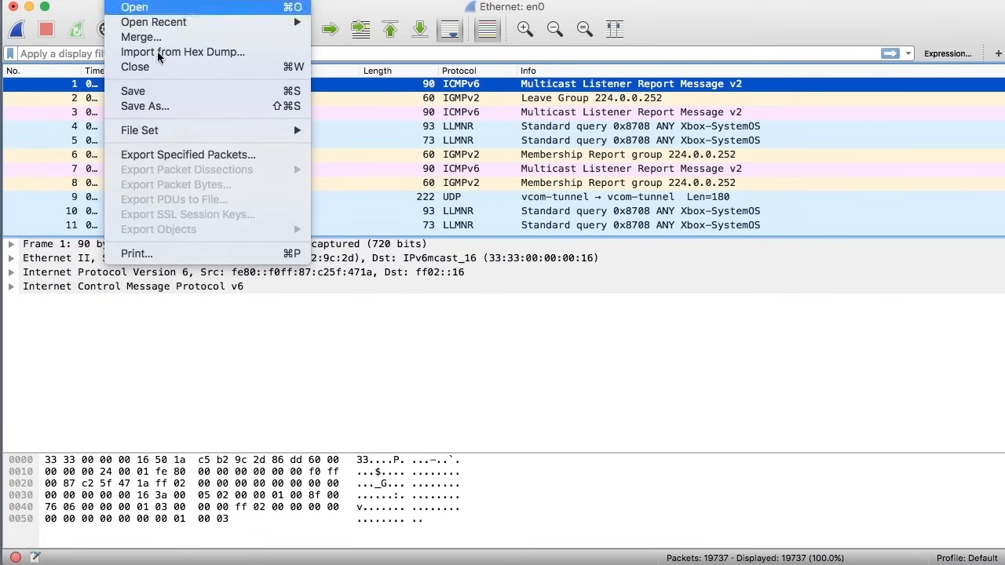
pyautogui.click(161, 93)
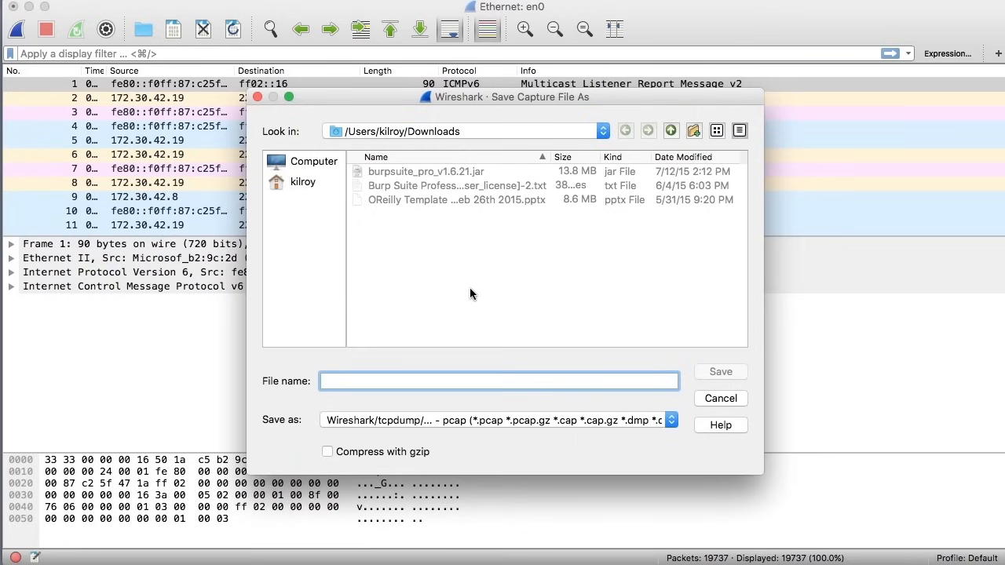
pyautogui.click(491, 420)
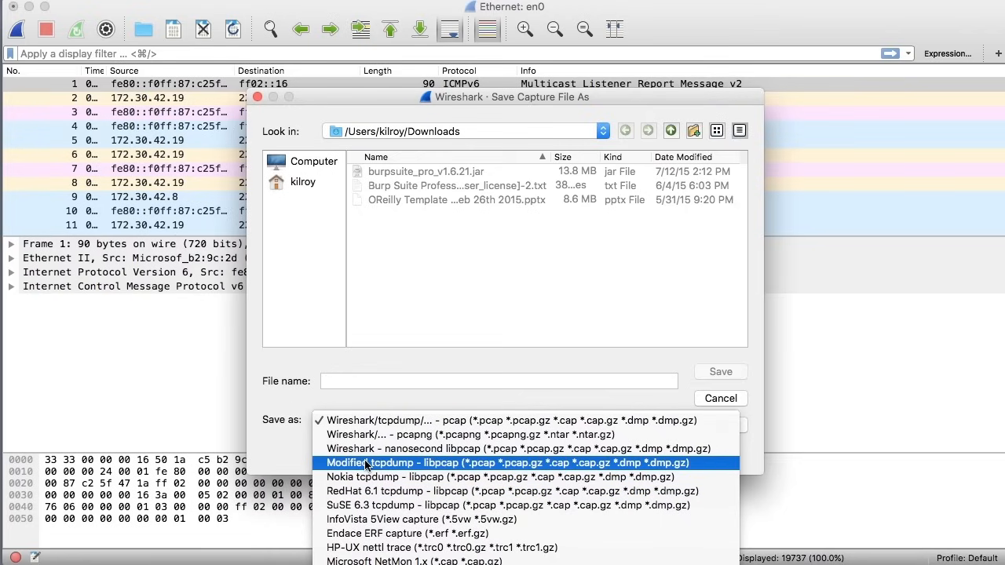
pyautogui.click(409, 422)
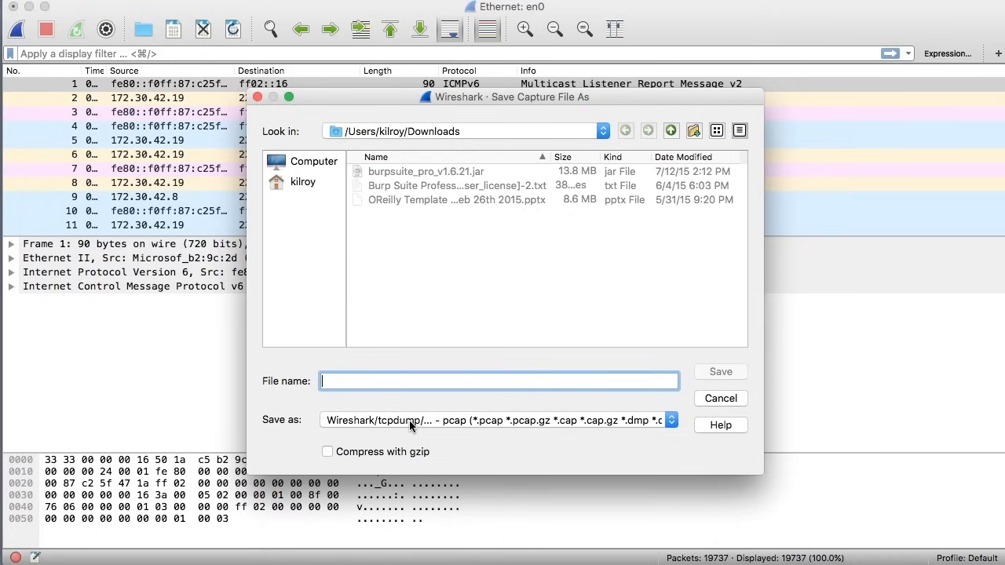
pyautogui.click(409, 420)
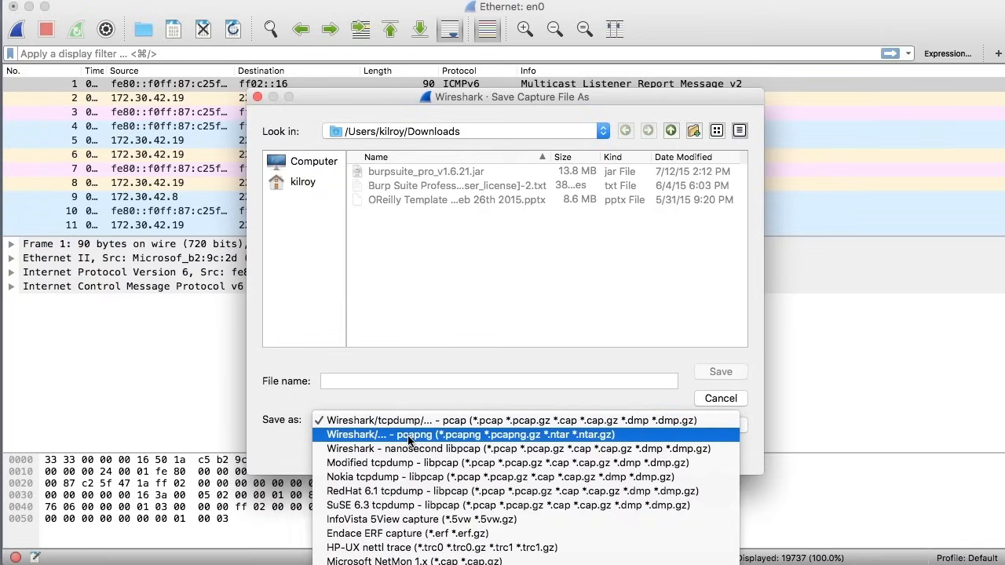
pyautogui.click(408, 440)
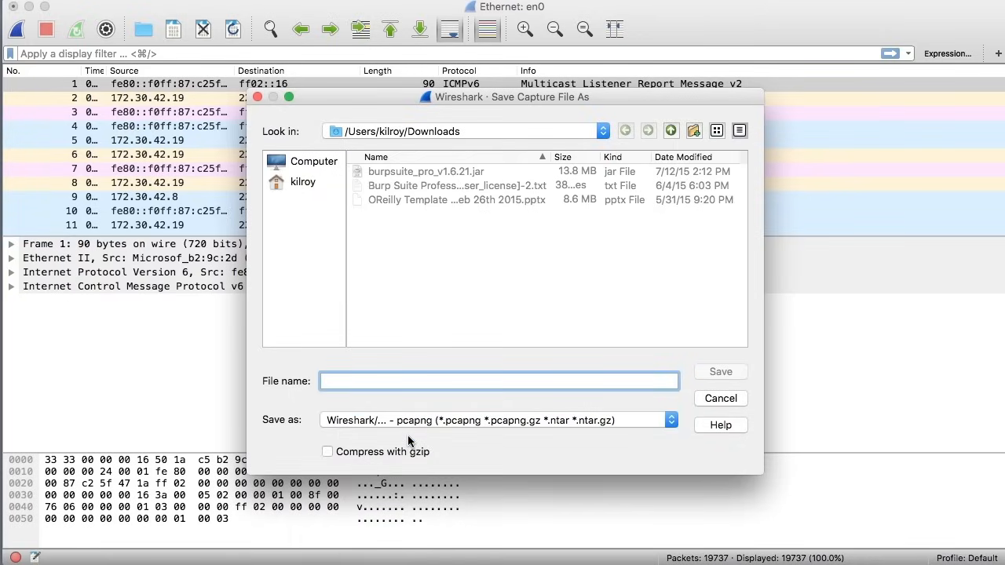
pyautogui.click(422, 423)
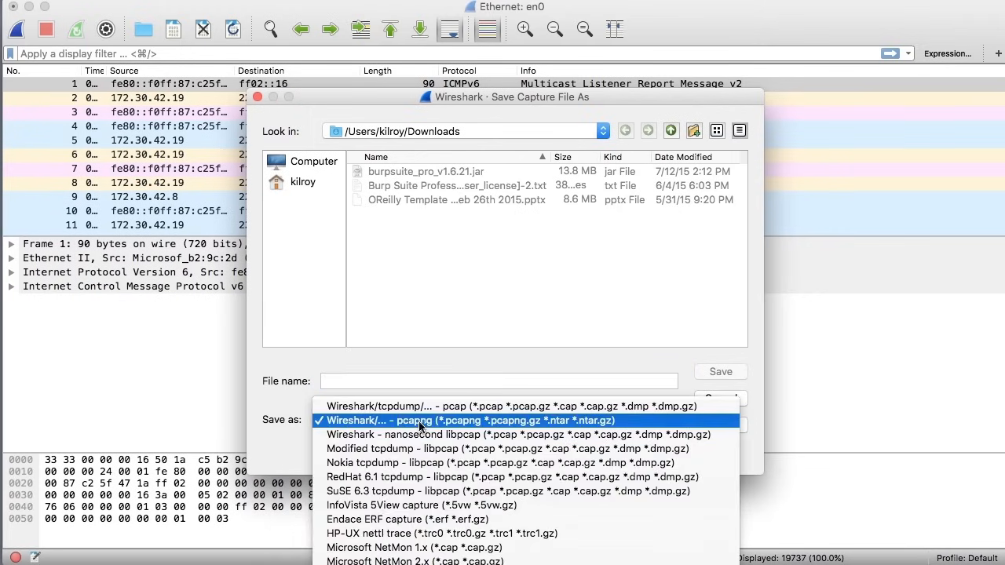
pyautogui.click(425, 406)
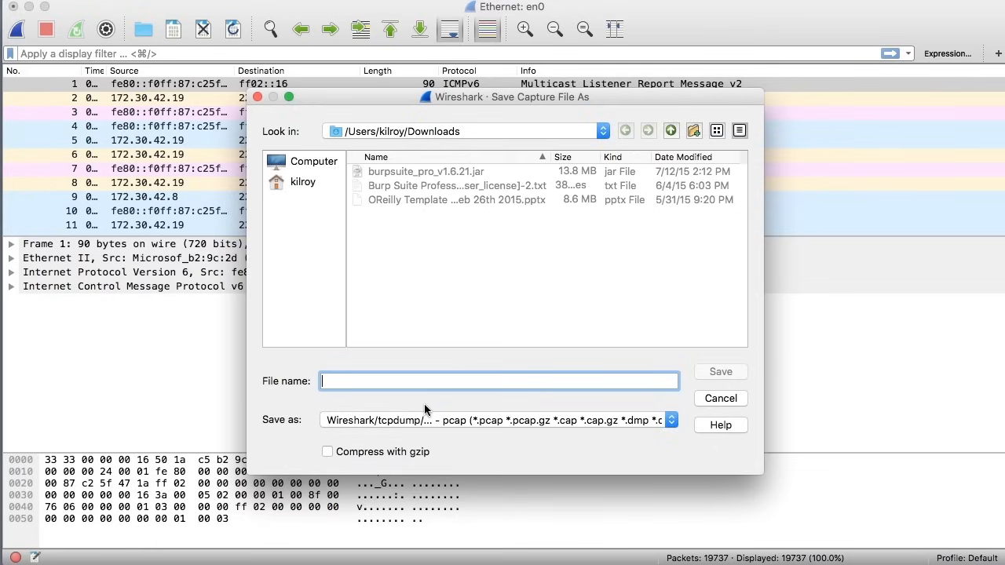
pyautogui.write('filename.pcap')
pyautogui.click(705, 376)
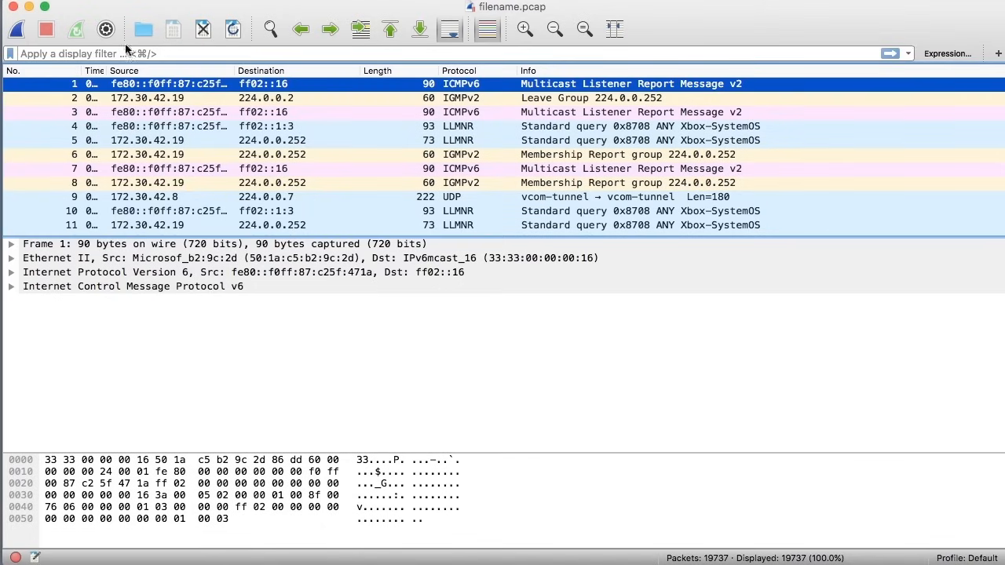
# Step: View the packet range options for exporting specified packets, and cancel the export
pyautogui.click(125, 0)
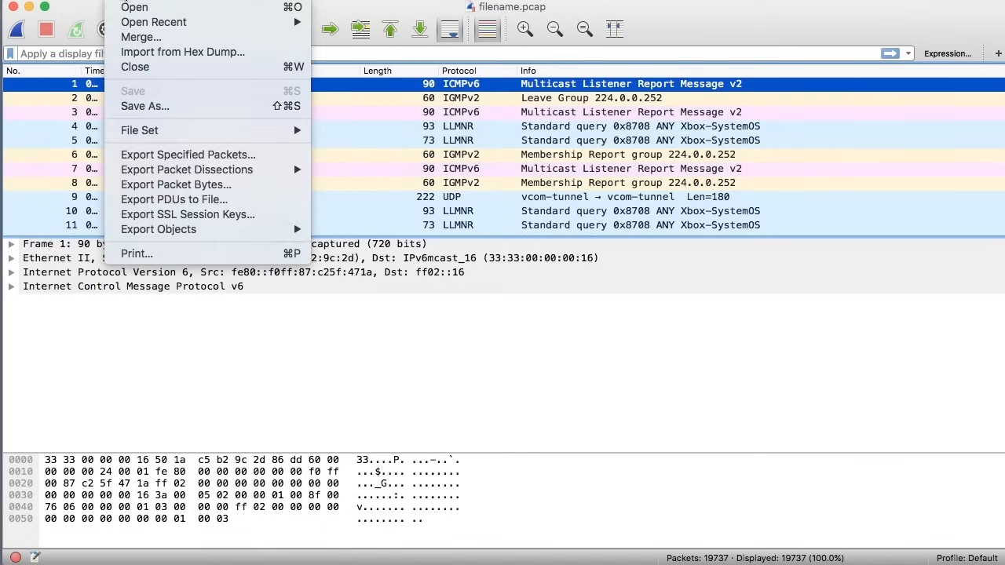
pyautogui.click(205, 157)
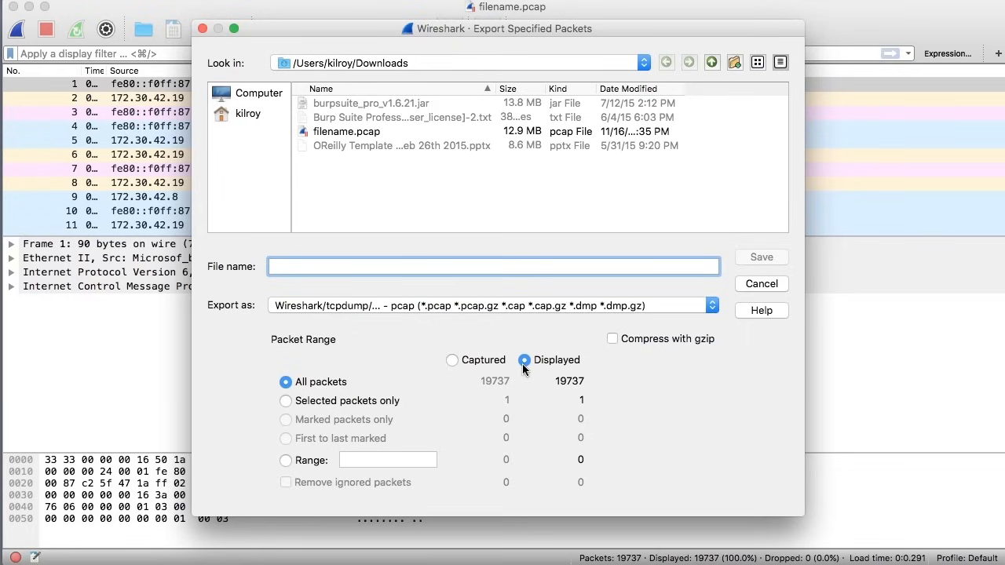
pyautogui.click(752, 283)
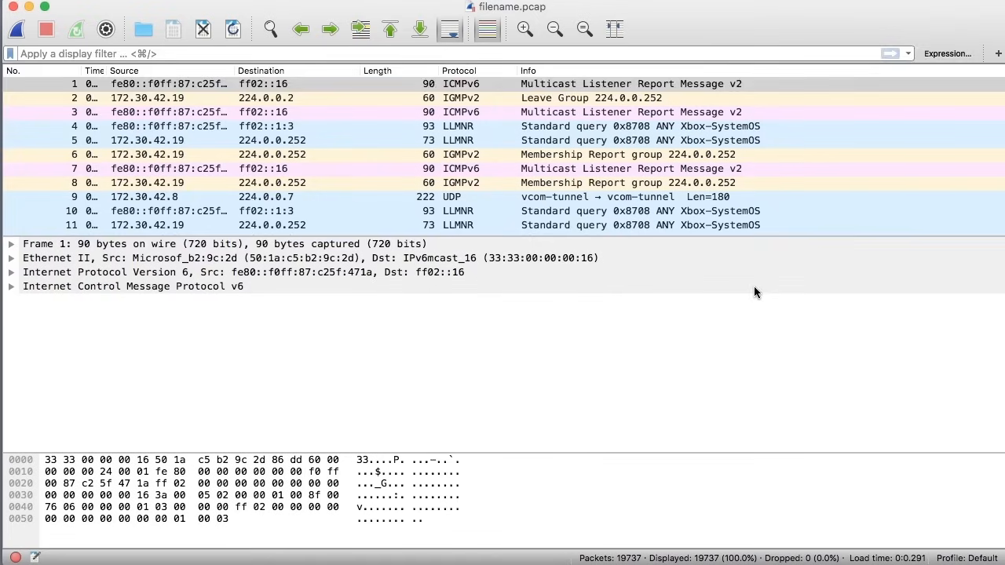
# Step: Apply the display filter http to the packet list
pyautogui.click(344, 54)
pyautogui.write('http')
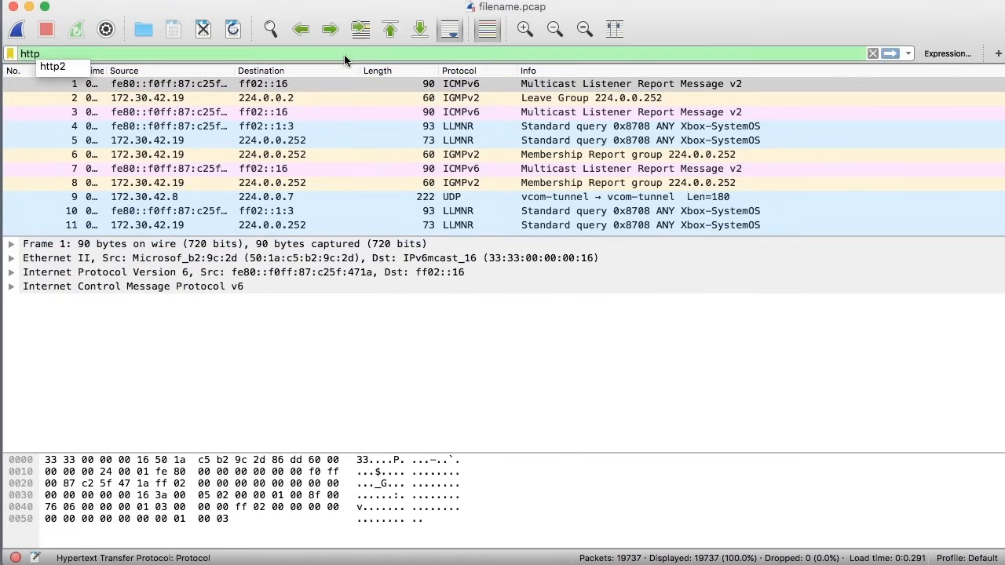
pyautogui.press('Return')
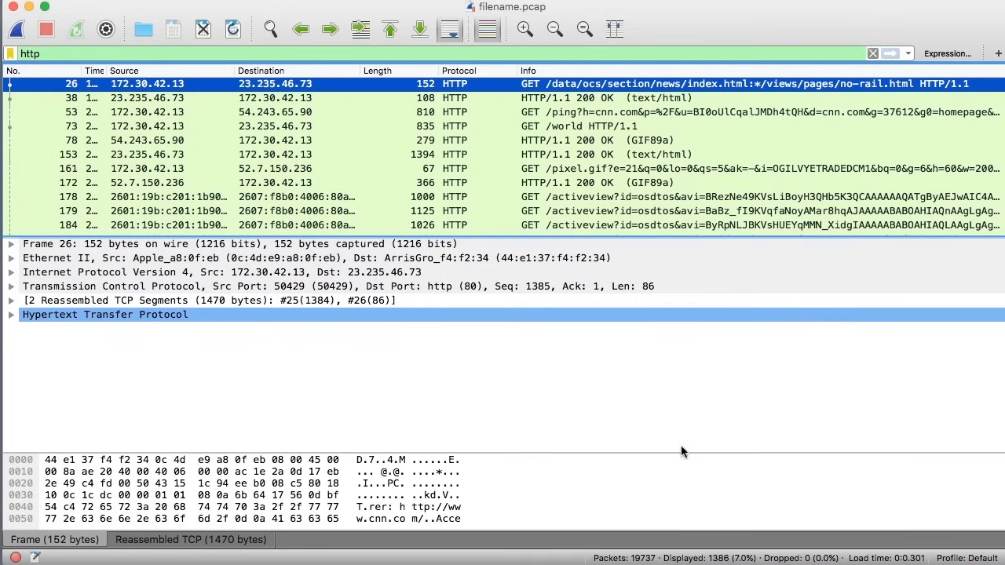
# Step: Compare the Captured and Displayed ranges for exporting specified packets, cancel the export, and clear the http display filter
pyautogui.click(115, 0)
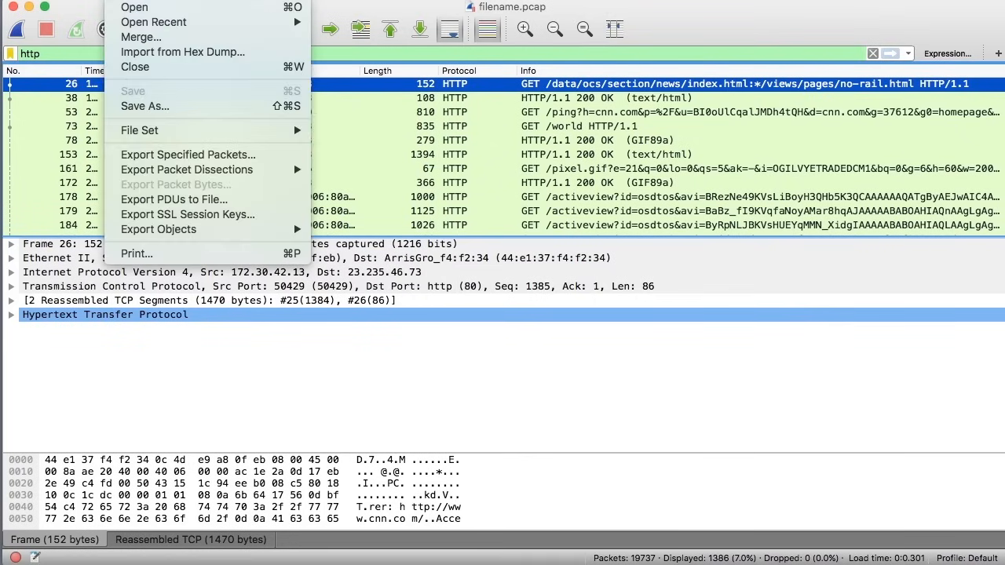
pyautogui.click(185, 154)
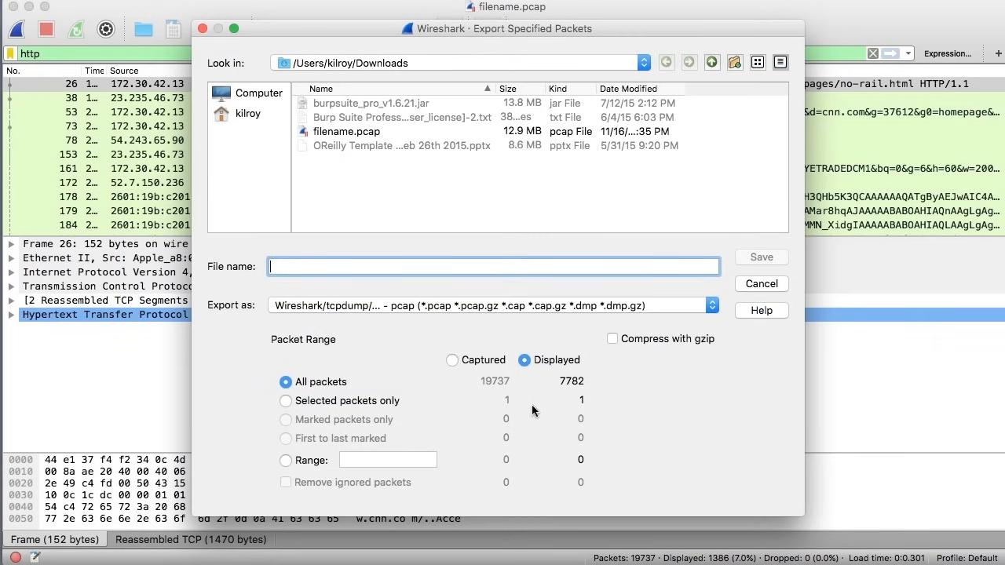
pyautogui.click(473, 359)
pyautogui.click(555, 361)
pyautogui.click(476, 363)
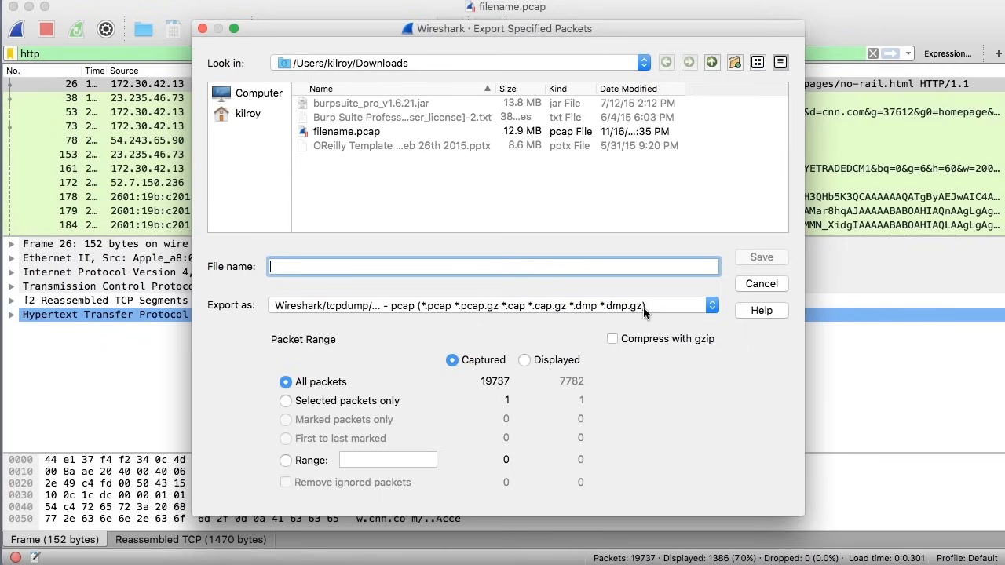
pyautogui.click(760, 284)
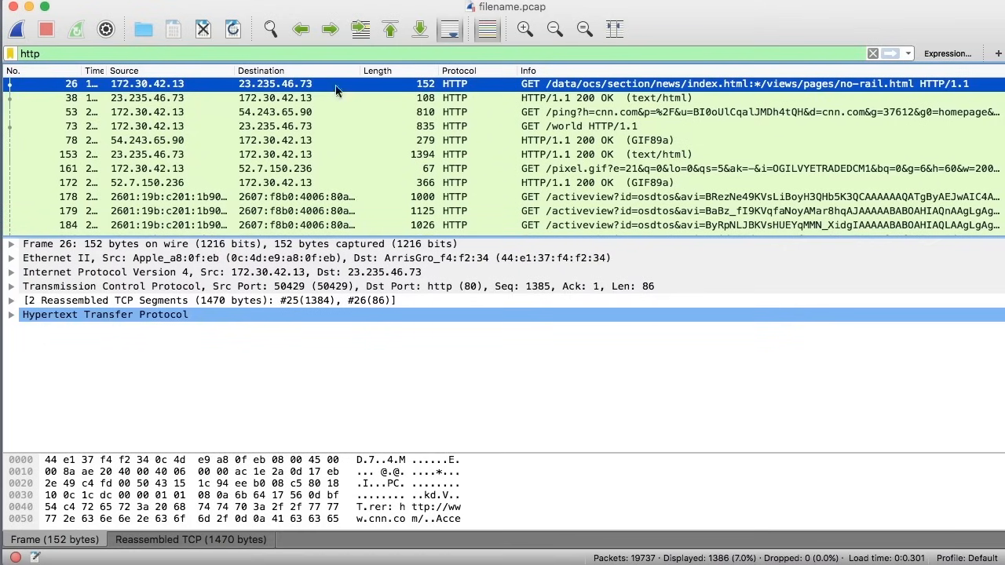
pyautogui.click(873, 53)
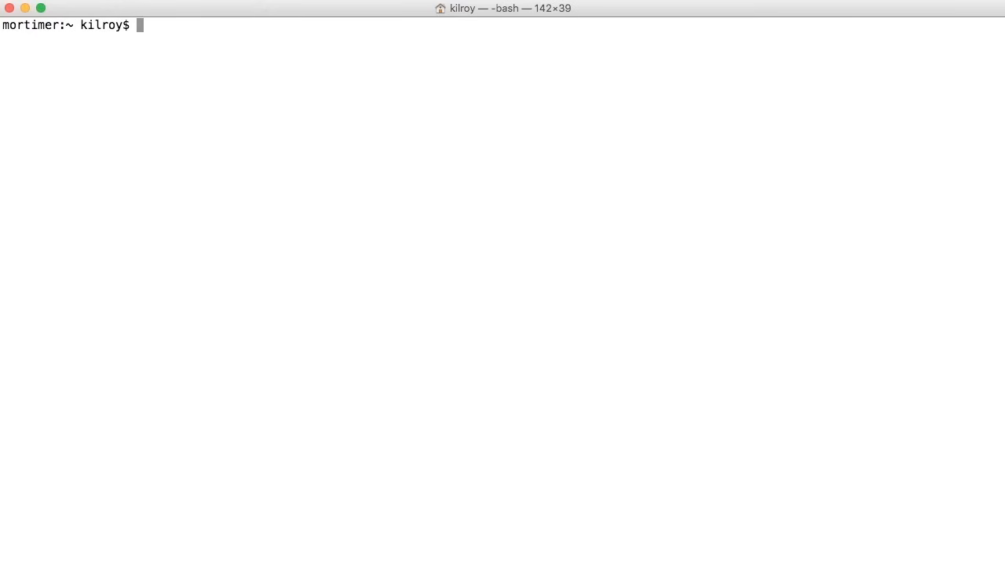
# Step: In Terminal, begin a tcpdump command, try the filter expression host 172.30.42.1, and remove that expression from the command
pyautogui.write('tcpdump')
pyautogui.write('host ')
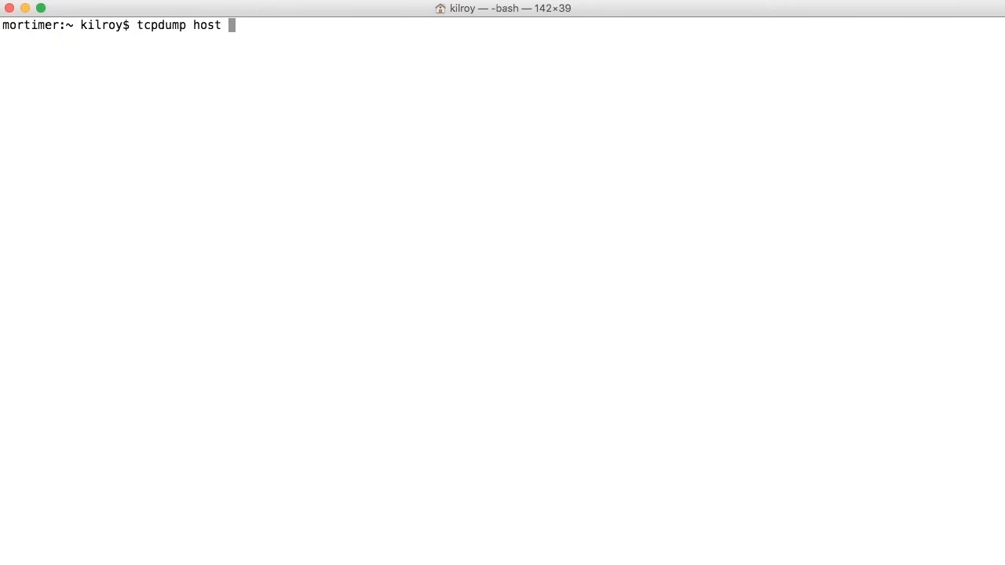
pyautogui.write('172.30.42.1')
pyautogui.press('BackSpace')
pyautogui.press('BackSpace')
pyautogui.press('BackSpace')
pyautogui.press('BackSpace')
pyautogui.press('BackSpace')
pyautogui.press('BackSpace')
pyautogui.press('BackSpace')
pyautogui.press('BackSpace')
pyautogui.press('BackSpace')
pyautogui.press('BackSpace')
pyautogui.press('BackSpace')
pyautogui.press('BackSpace')
pyautogui.press('BackSpace')
pyautogui.press('BackSpace')
pyautogui.press('BackSpace')
pyautogui.press('BackSpace')
# Step: Start a tcpdump capture on interface en0 that writes its packets to output.pcap, and leave it running
pyautogui.write('-w output.pcap')
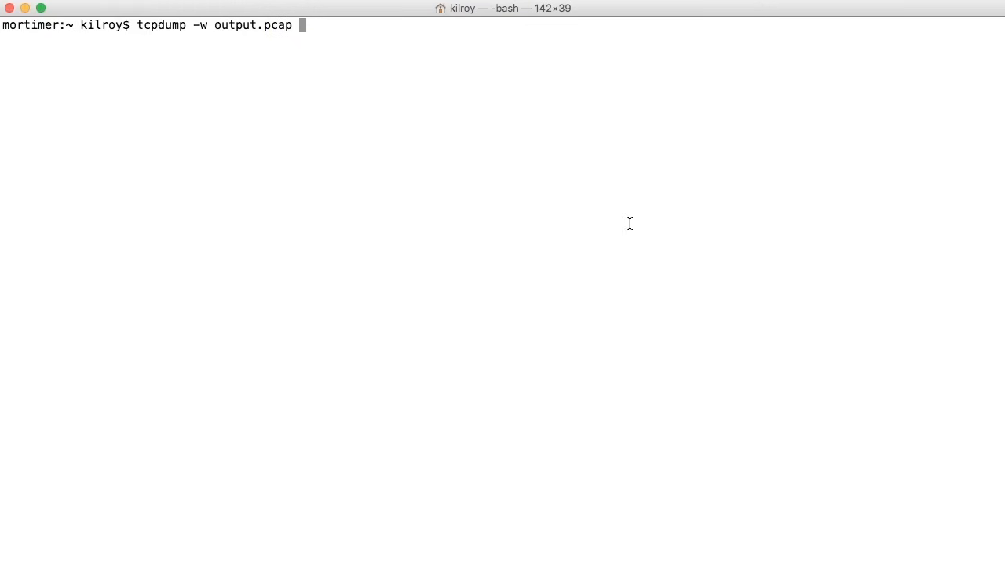
pyautogui.write('-i en0')
pyautogui.press('Return')
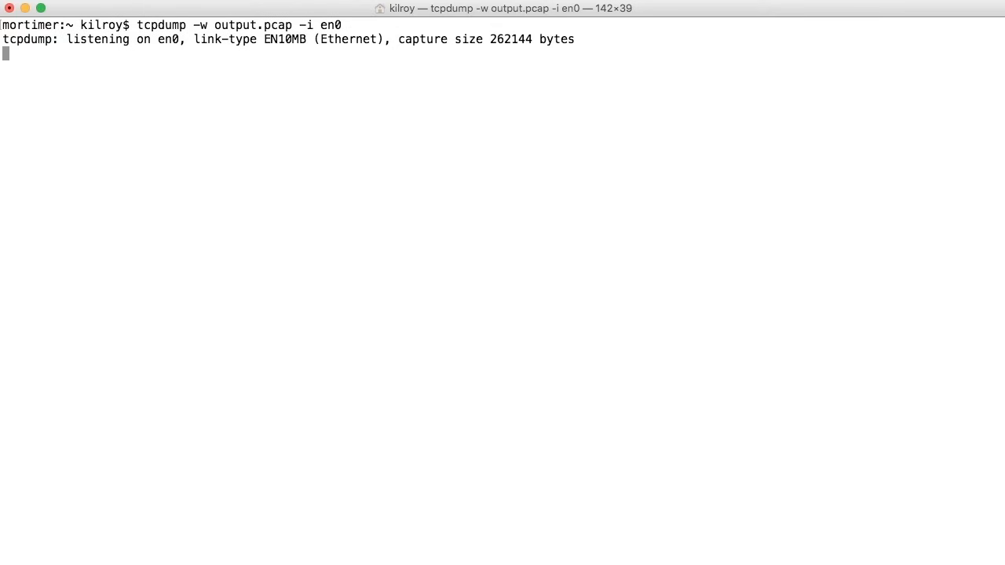
pyautogui.press('super+Tab')
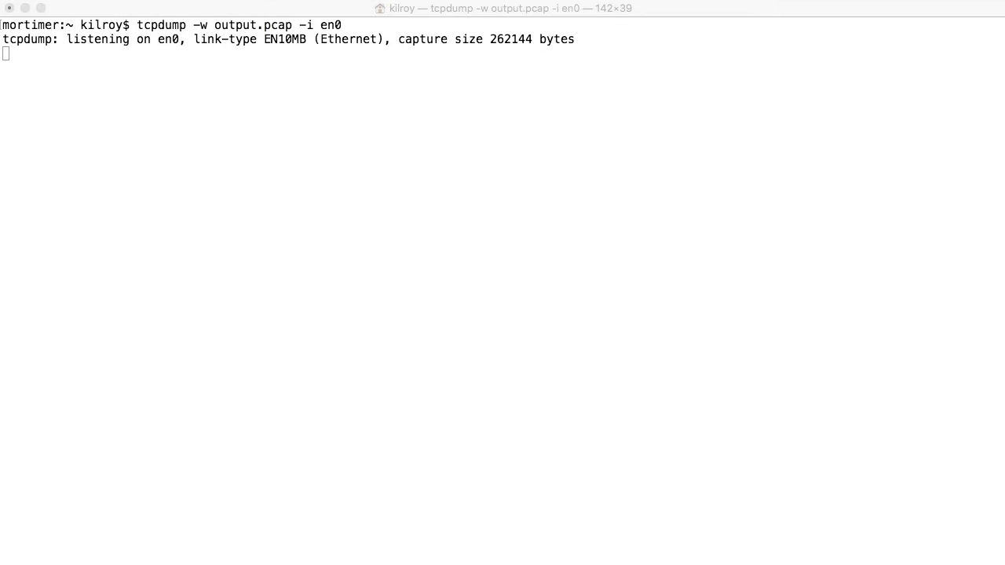
# Step: Stop the running tcpdump capture and start it again on en0 with -s 0, still writing to output.pcap
pyautogui.click(674, 311)
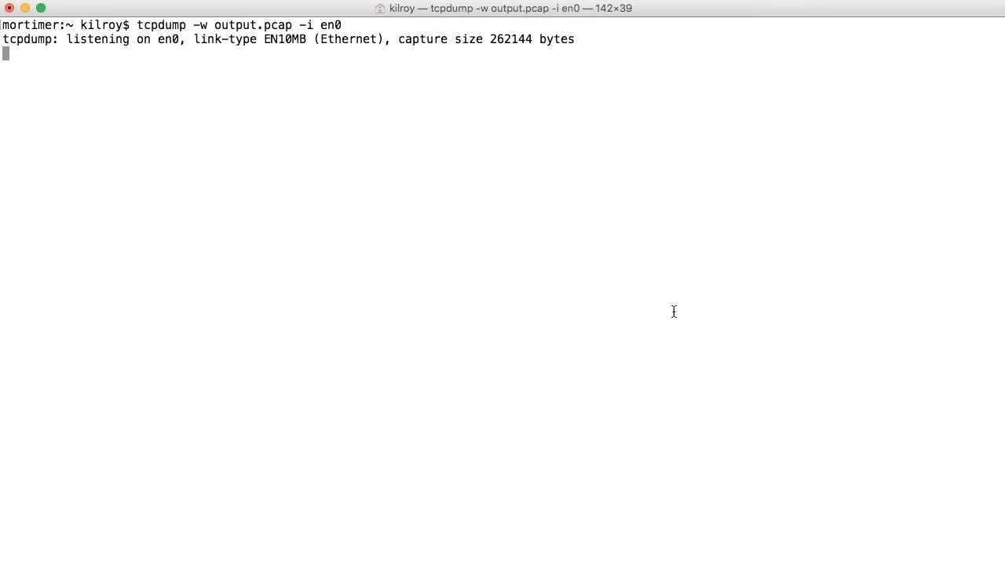
pyautogui.hotkey('ctrl', 'c')
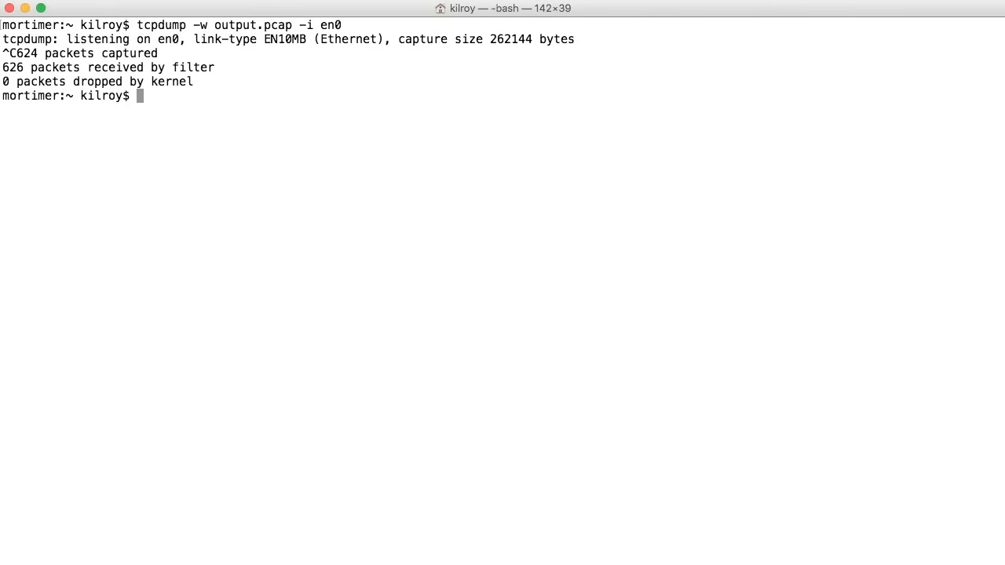
pyautogui.press('Up')
pyautogui.press('Left')
pyautogui.press('Left')
pyautogui.press('Left')
pyautogui.press('Left')
pyautogui.press('Left')
pyautogui.press('Left')
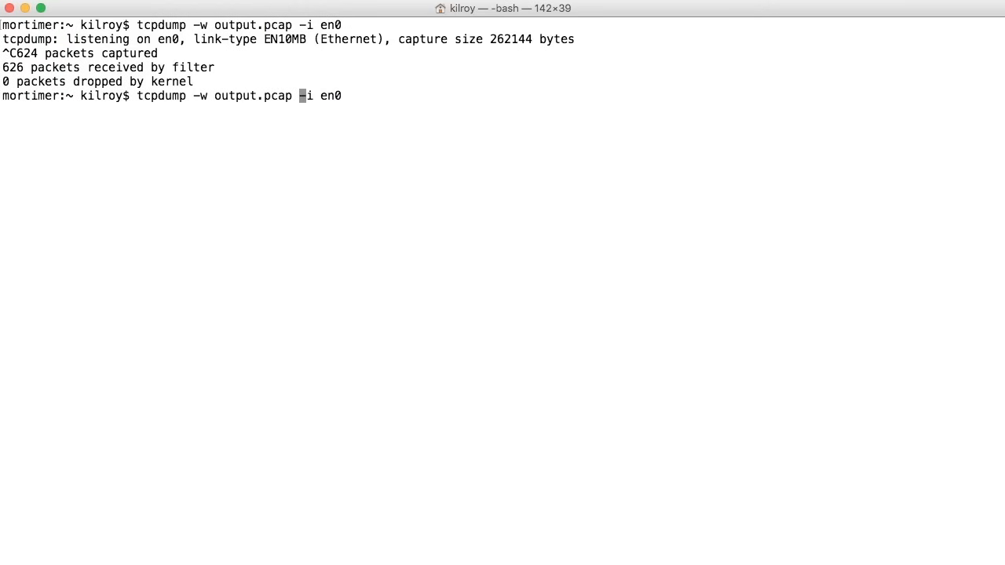
pyautogui.write('-s 0 -')
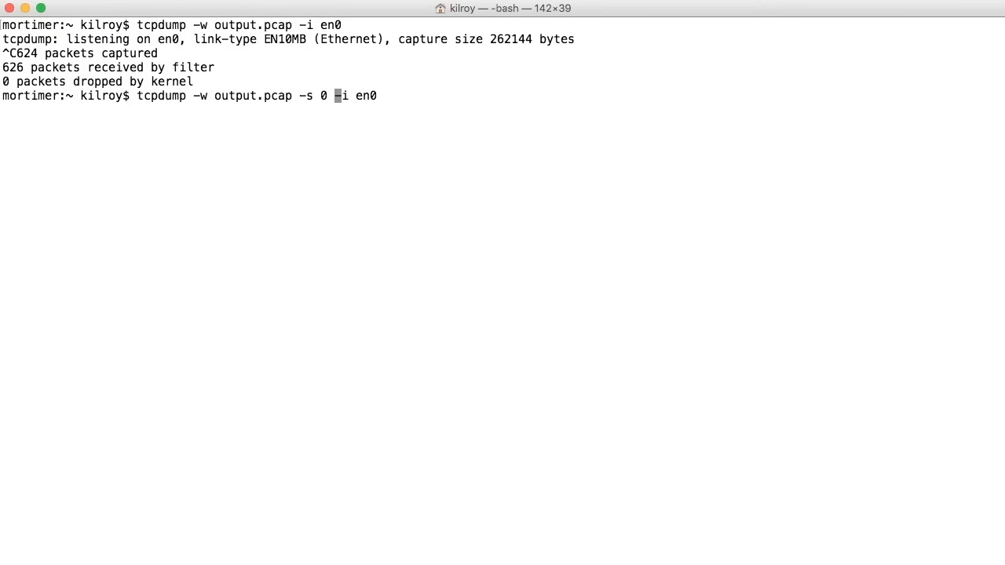
pyautogui.press('Return')
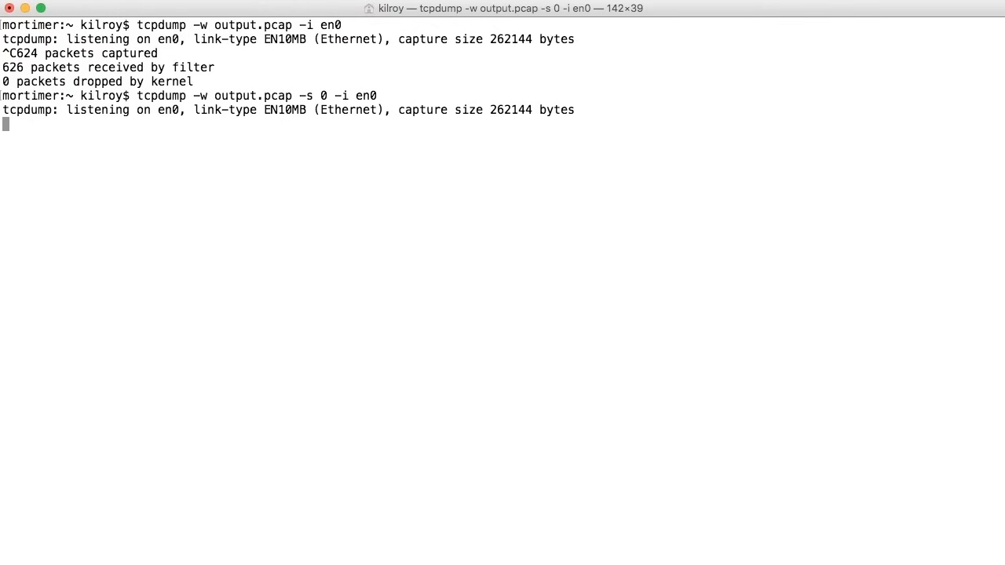
# Step: Stop the tcpdump capture and list the file details of output.pcap with ls -la, marking its size
pyautogui.press('super+Tab')
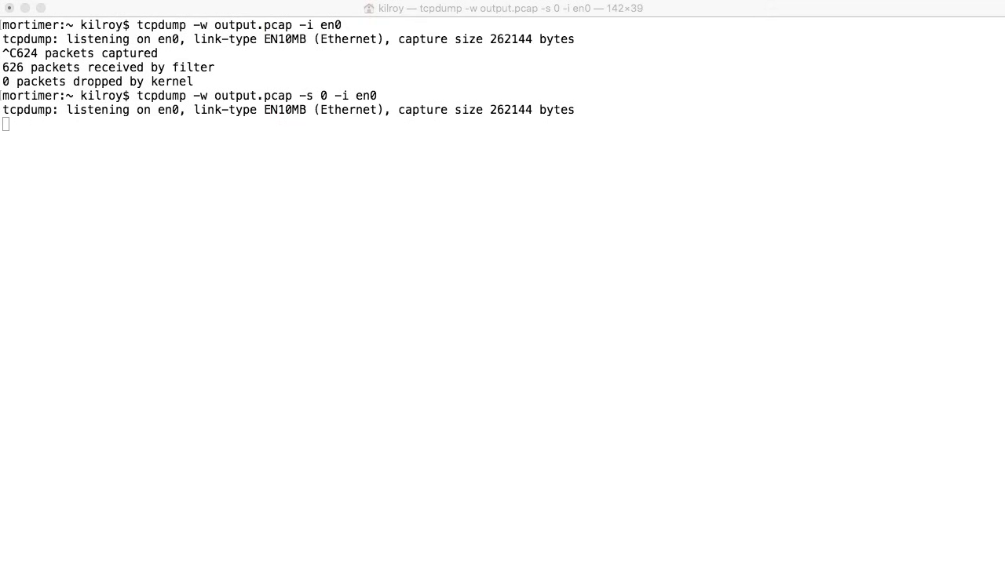
pyautogui.click(567, 341)
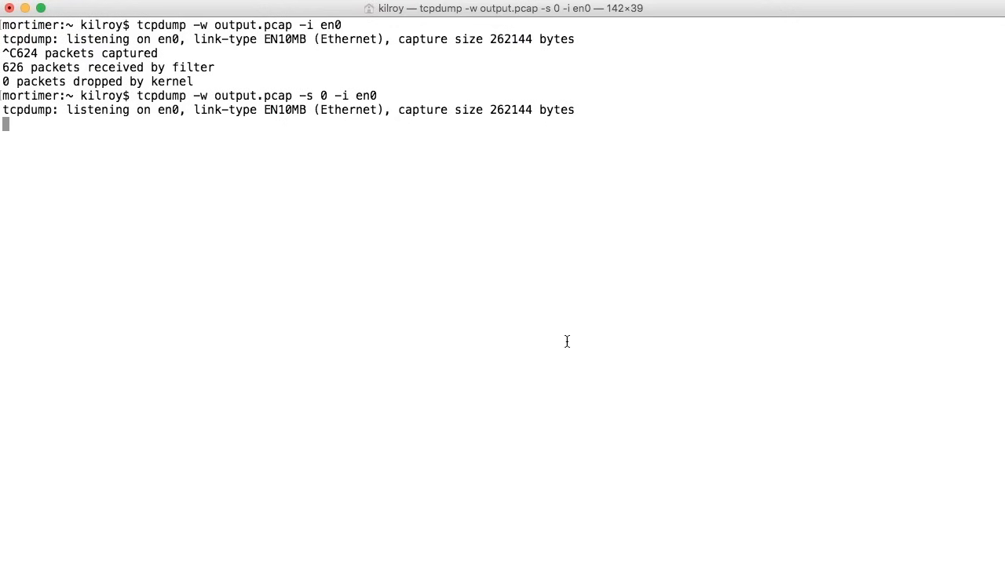
pyautogui.hotkey('ctrl', 'c')
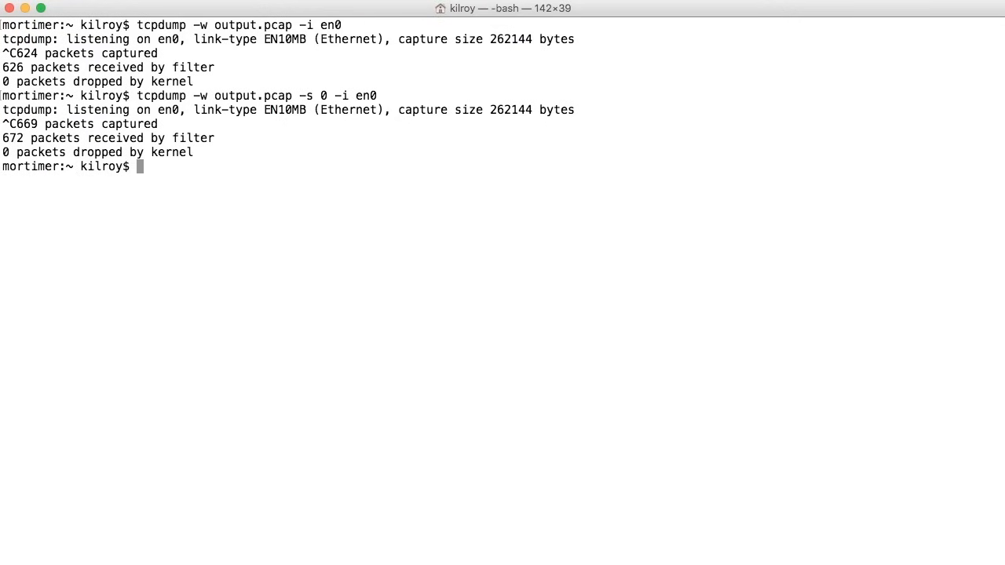
pyautogui.write('ls -la output.pcap')
pyautogui.press('Return')
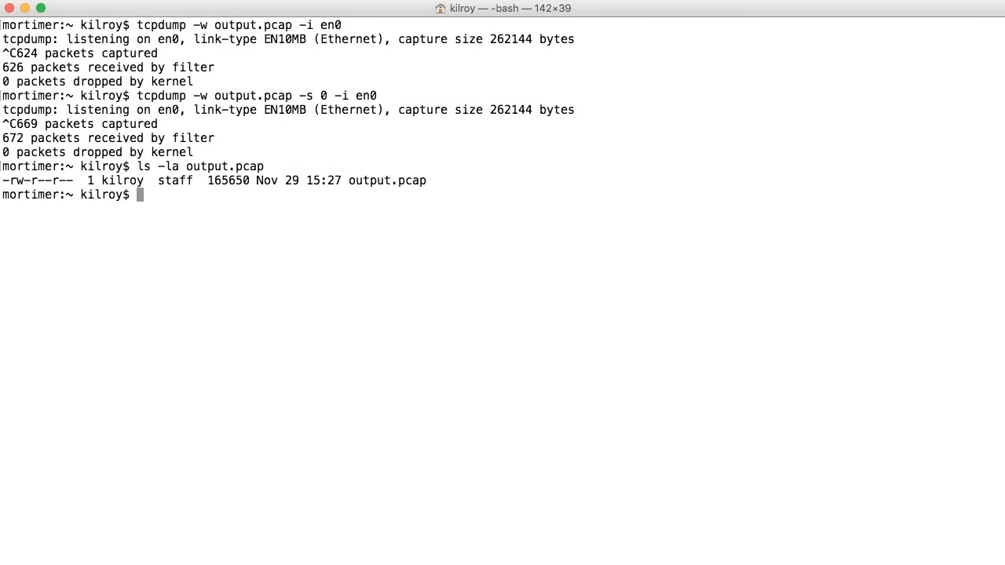
pyautogui.doubleClick(225, 182)
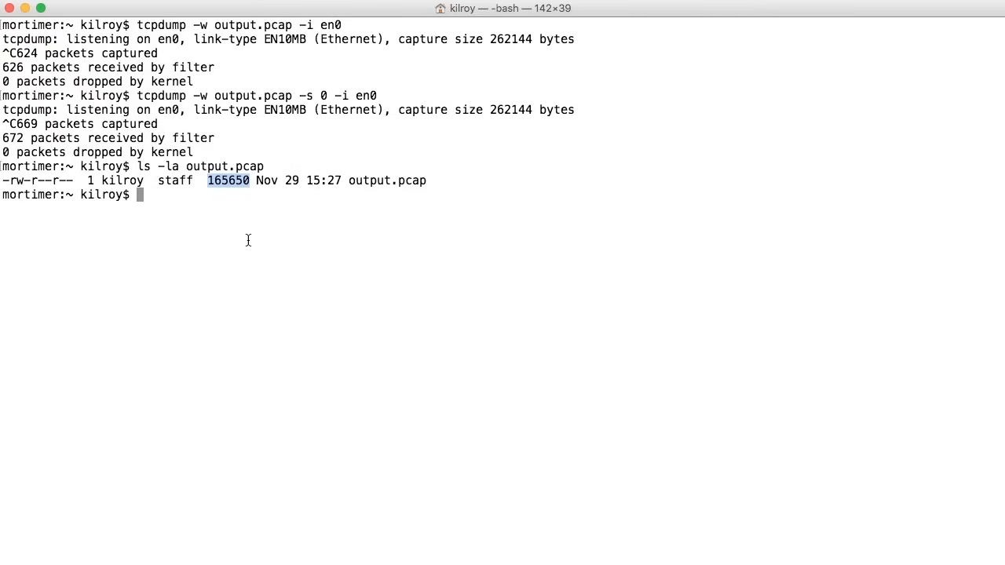
# Step: Run the tcpdump command on en0 with -s 0 again, without the option that writes to output.pcap
pyautogui.press('Up')
pyautogui.press('Left')
pyautogui.press('Left')
pyautogui.press('Left')
pyautogui.press('Left')
pyautogui.press('Left')
pyautogui.press('Left')
pyautogui.press('Left')
pyautogui.press('Left')
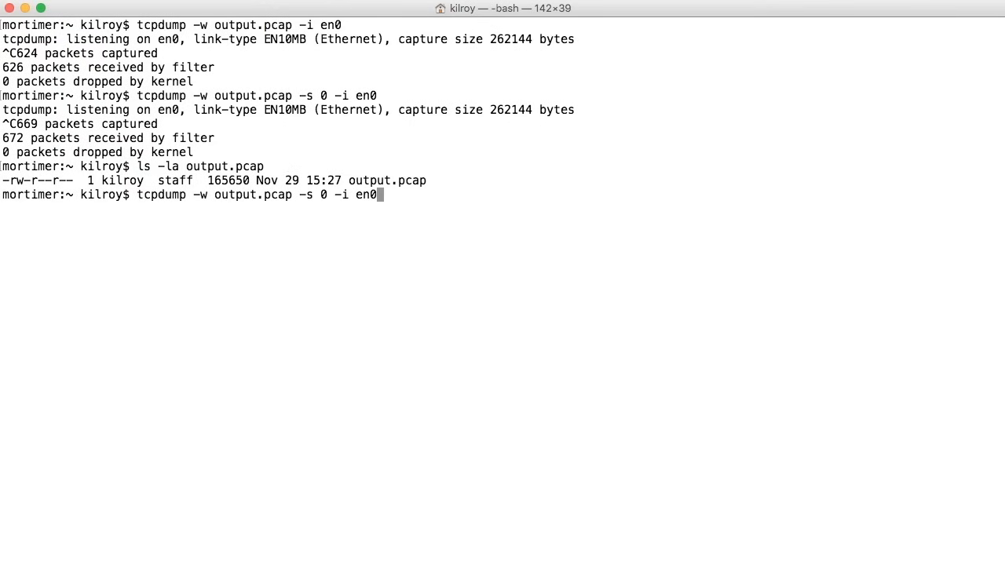
pyautogui.press('Left')
pyautogui.press('Left')
pyautogui.press('Left')
pyautogui.press('Left')
pyautogui.press('BackSpace')
pyautogui.press('BackSpace')
pyautogui.press('BackSpace')
pyautogui.press('BackSpace')
pyautogui.press('BackSpace')
pyautogui.press('BackSpace')
pyautogui.press('BackSpace')
pyautogui.press('BackSpace')
pyautogui.press('BackSpace')
pyautogui.press('BackSpace')
pyautogui.press('BackSpace')
pyautogui.press('BackSpace')
pyautogui.press('BackSpace')
pyautogui.press('BackSpace')
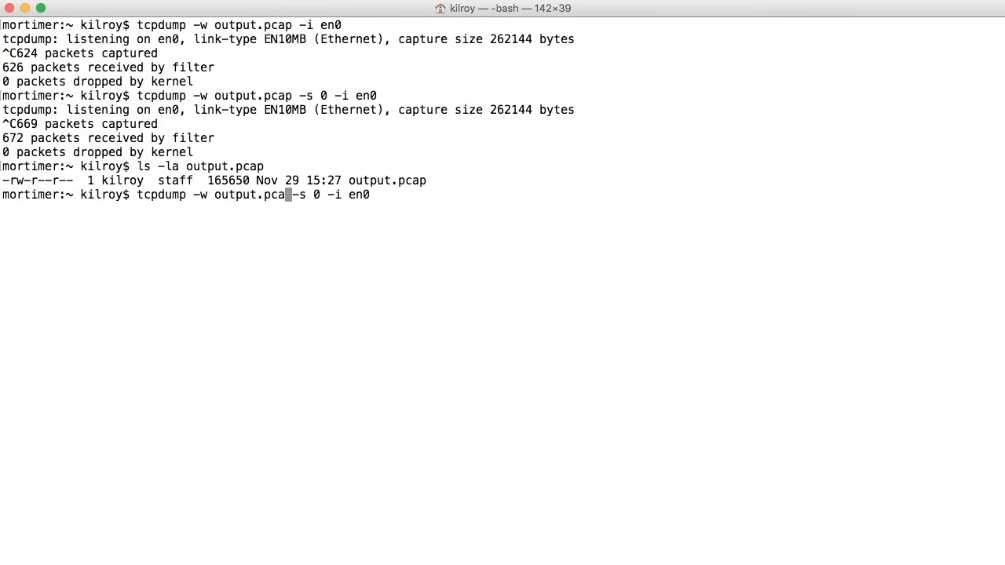
pyautogui.press('Return')
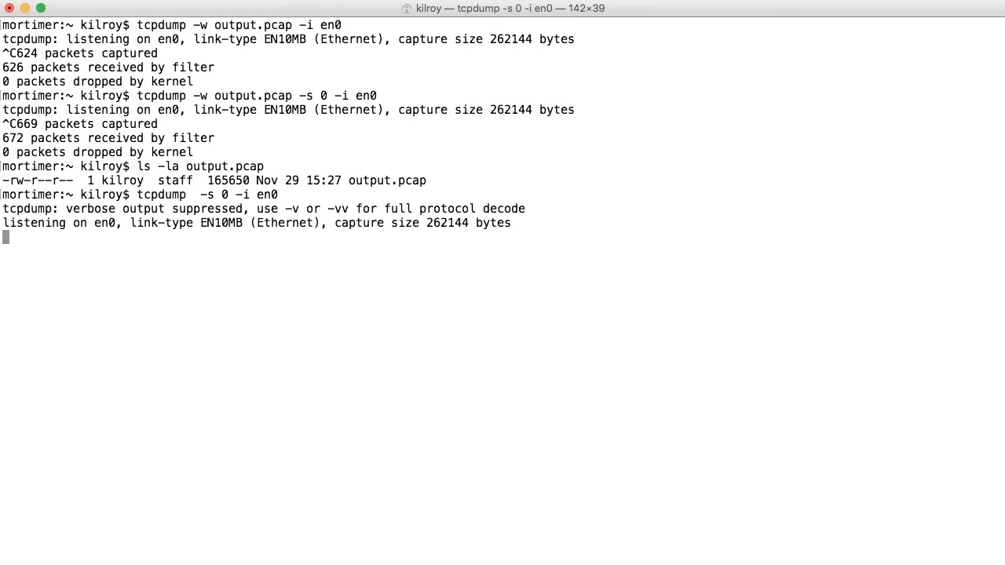
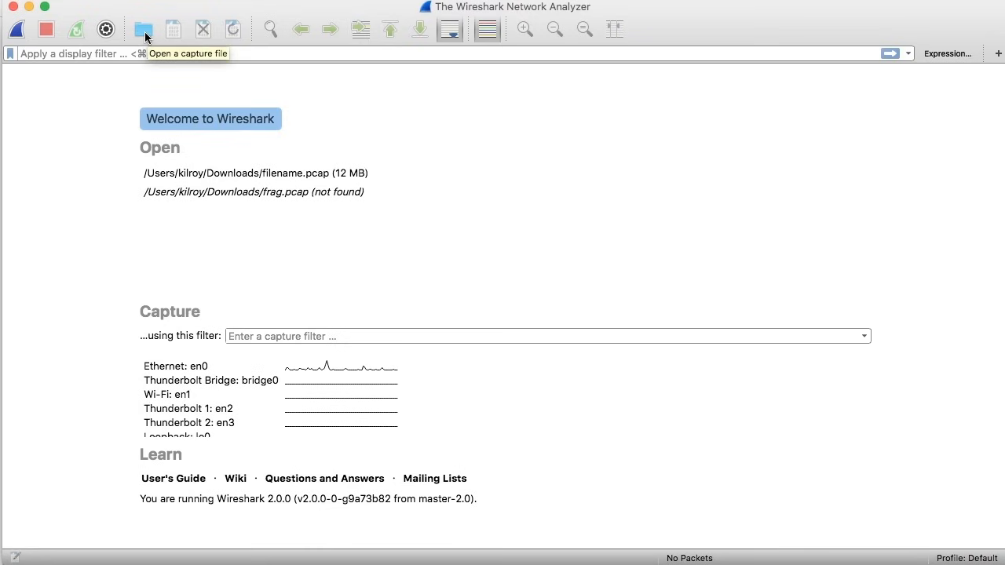
# Step: In Wireshark, choose output.pcap in the home folder as the capture file to open
pyautogui.click(145, 32)
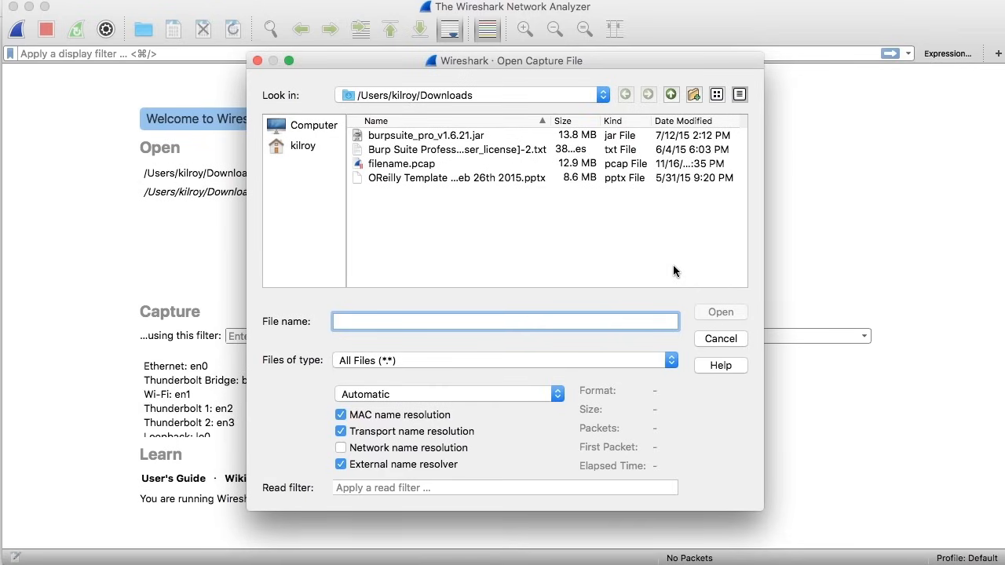
pyautogui.click(719, 339)
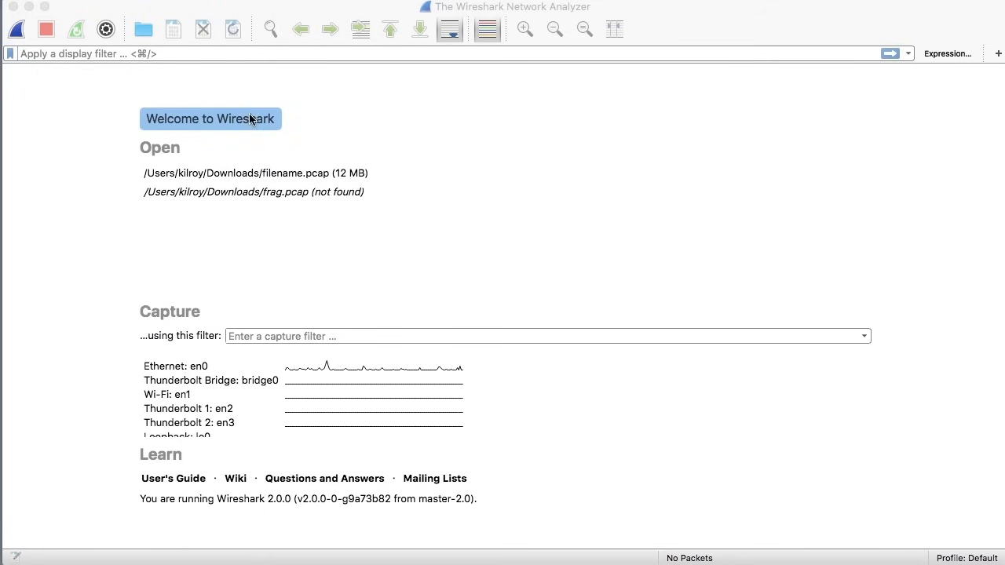
pyautogui.click(354, 14)
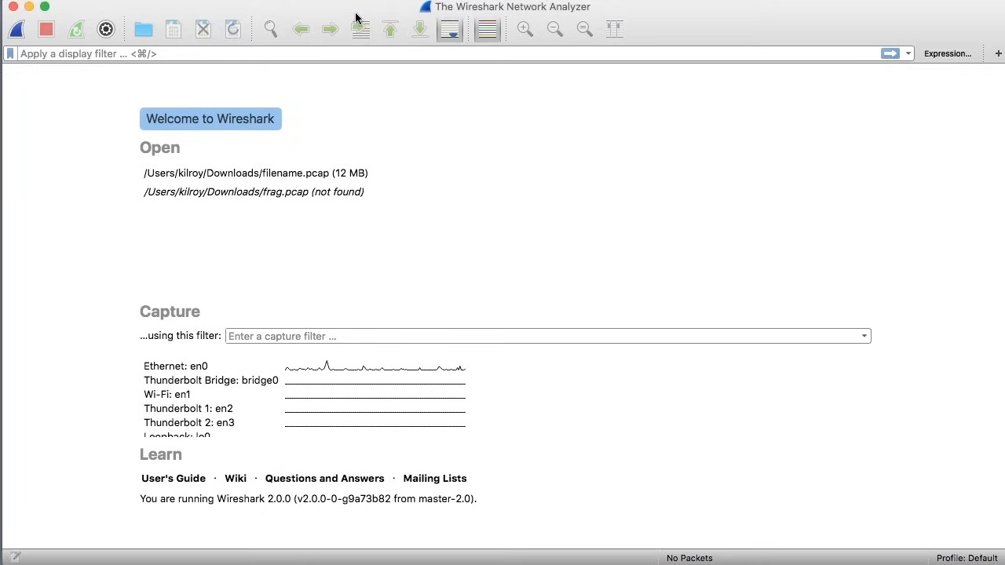
pyautogui.click(116, 0)
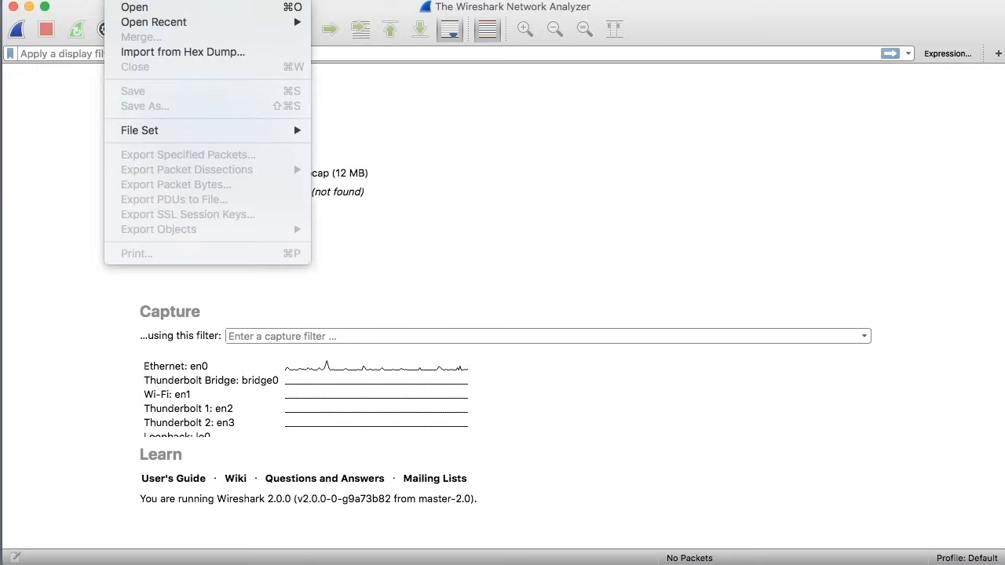
pyautogui.click(150, 10)
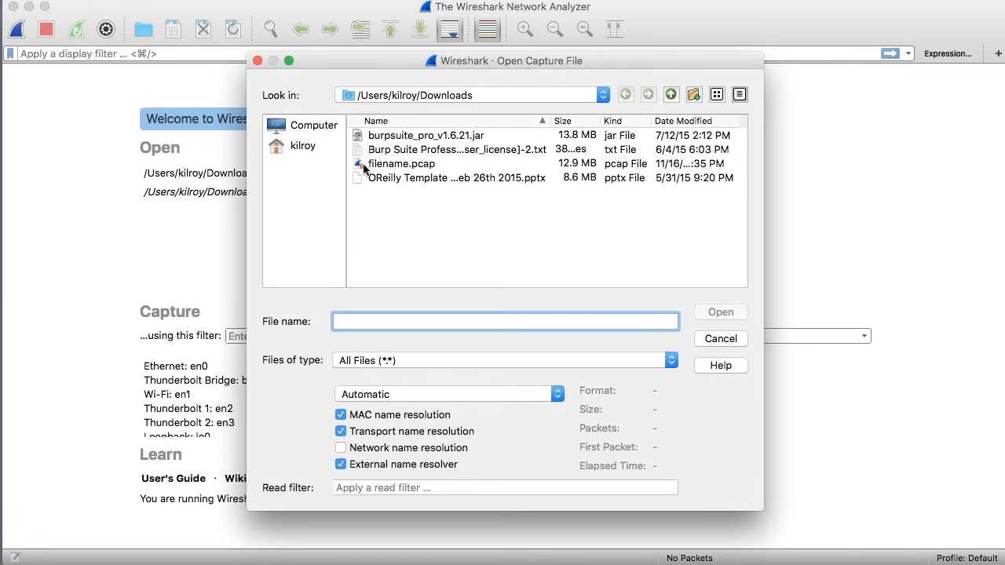
pyautogui.click(305, 148)
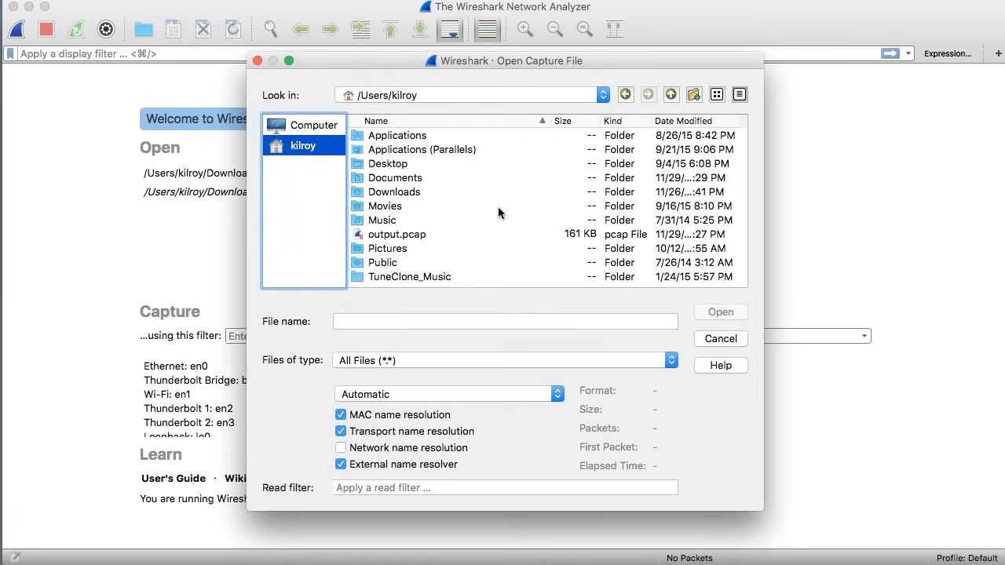
pyautogui.click(406, 234)
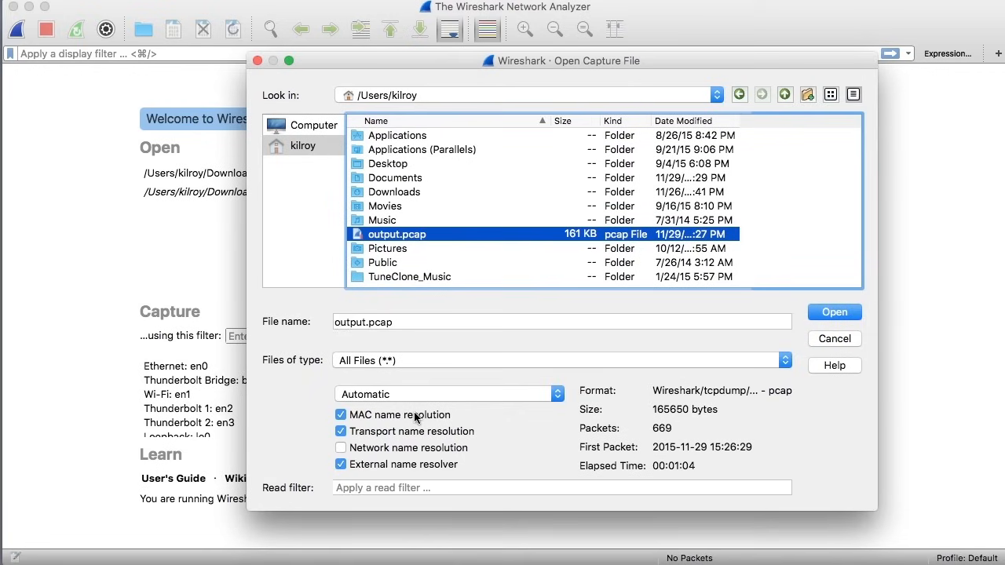
# Step: Enable network name resolution, keep the file type at All Files, and open the selected output.pcap
pyautogui.click(456, 449)
pyautogui.click(701, 360)
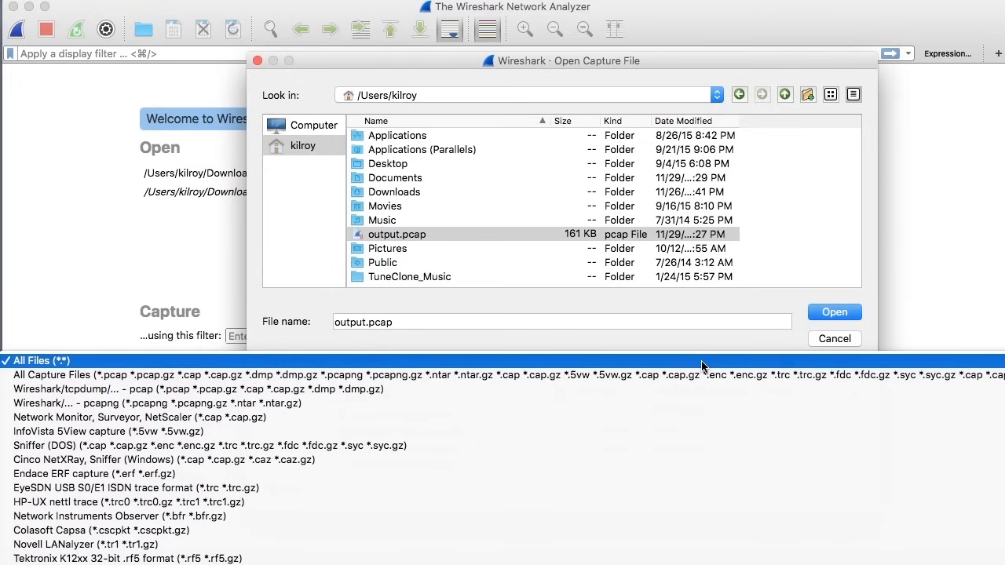
pyautogui.click(686, 307)
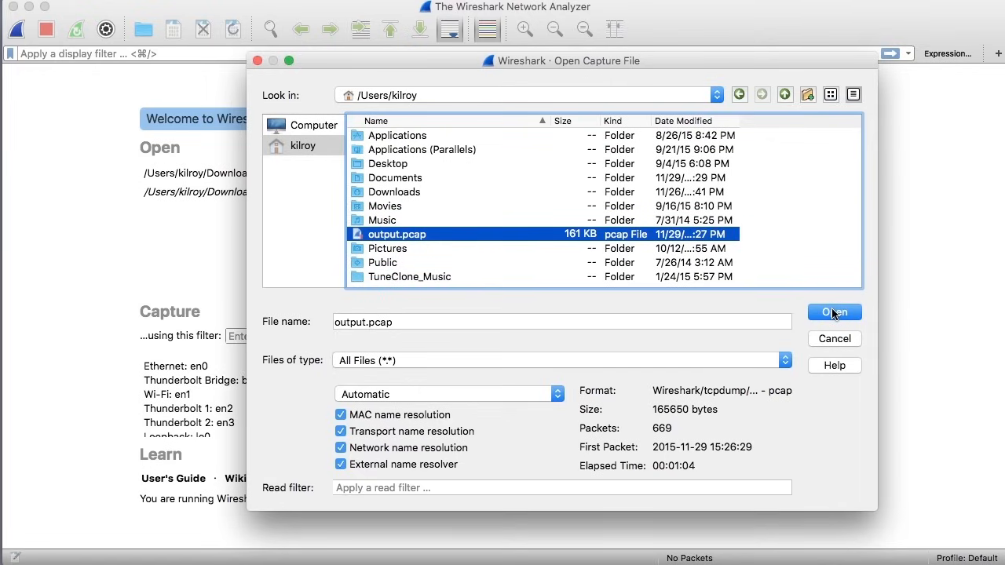
pyautogui.click(834, 313)
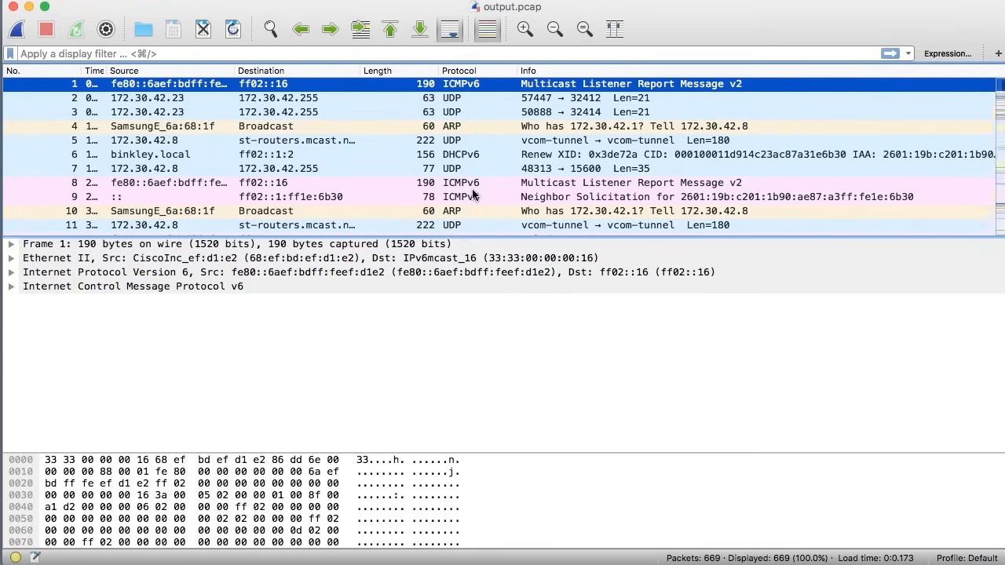
# Step: Look through the packet list of output.pcap and close the capture file
pyautogui.scroll(-9, 471, 190)
pyautogui.scroll(1, 472, 195)
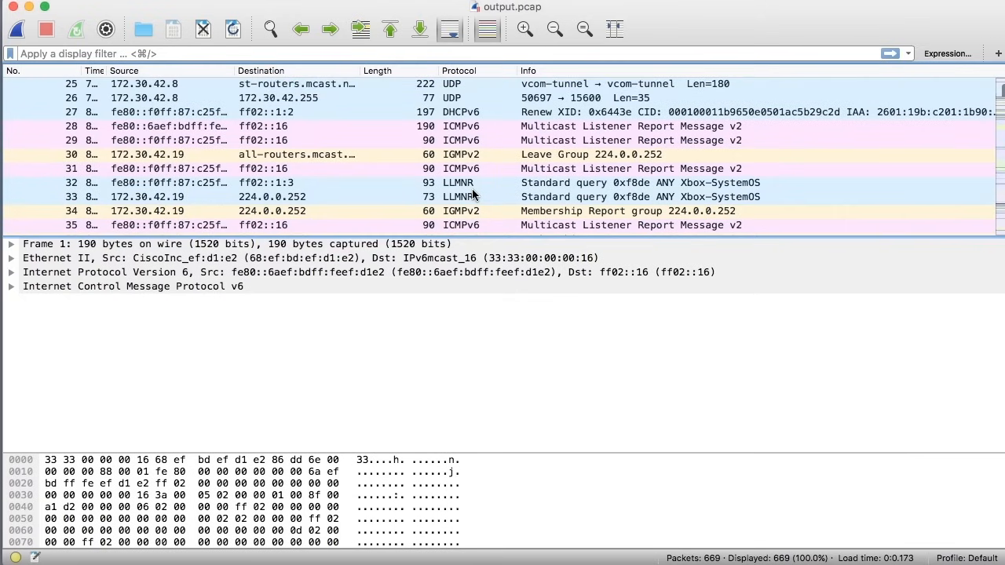
pyautogui.scroll(-15, 472, 194)
pyautogui.scroll(-2, 472, 195)
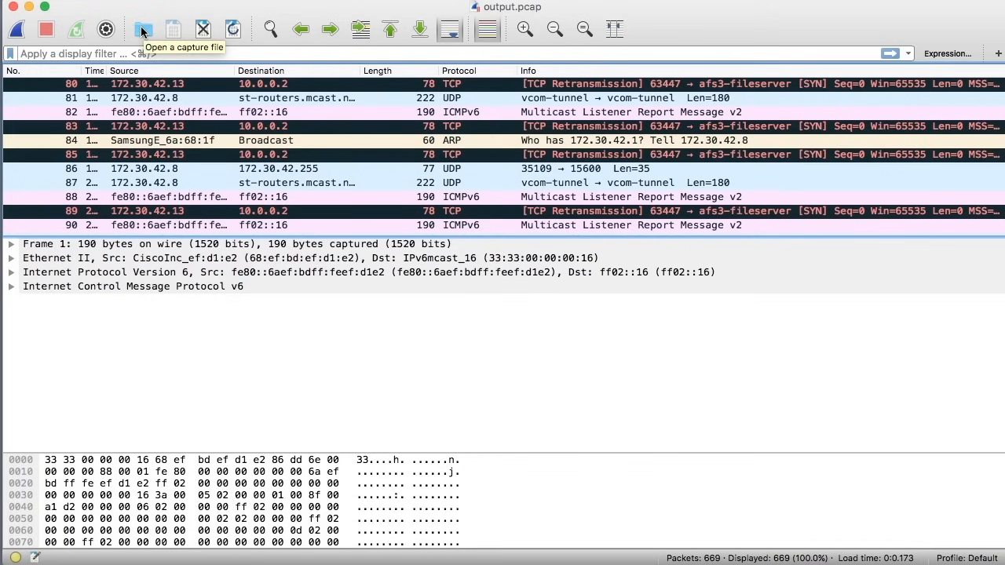
pyautogui.click(121, 0)
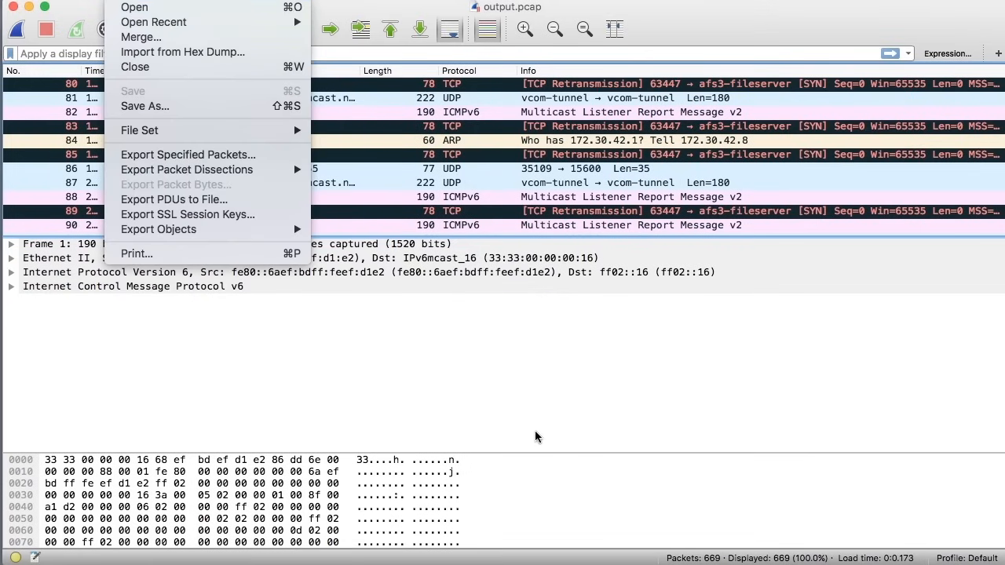
pyautogui.click(536, 398)
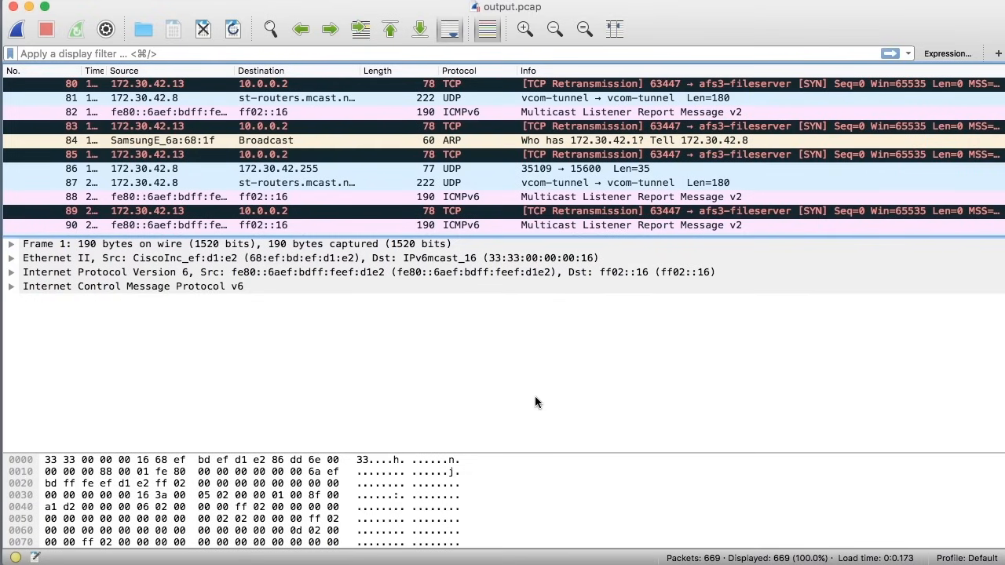
pyautogui.press('super+w')
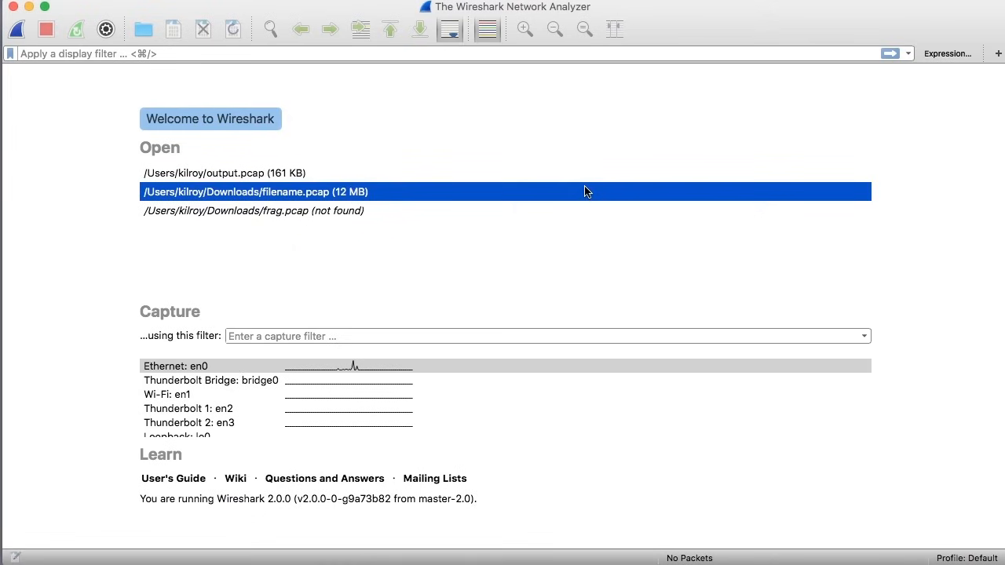
# Step: In the capture output options, enable automatic creation of a new file after 4 megabytes
pyautogui.click(171, 368)
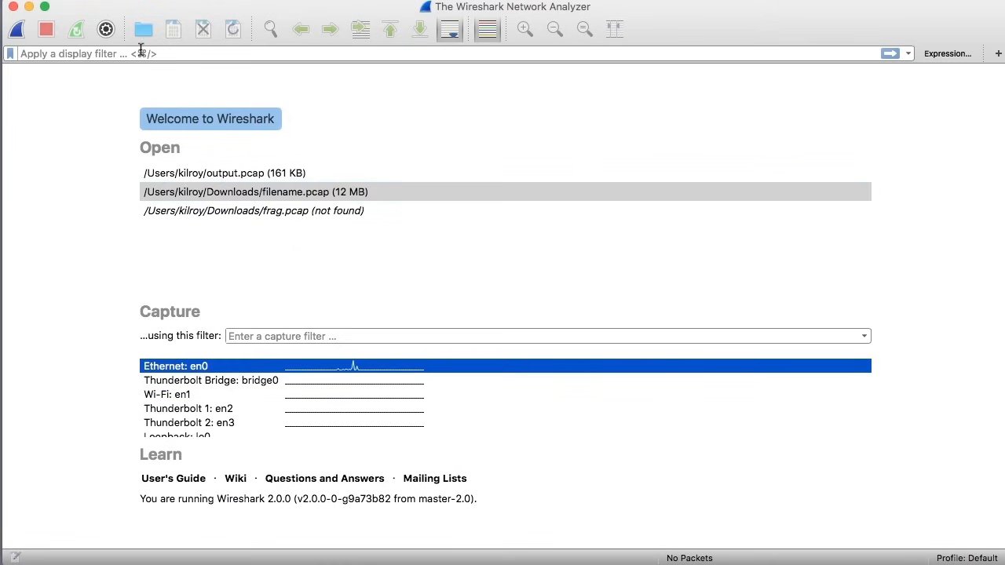
pyautogui.click(105, 29)
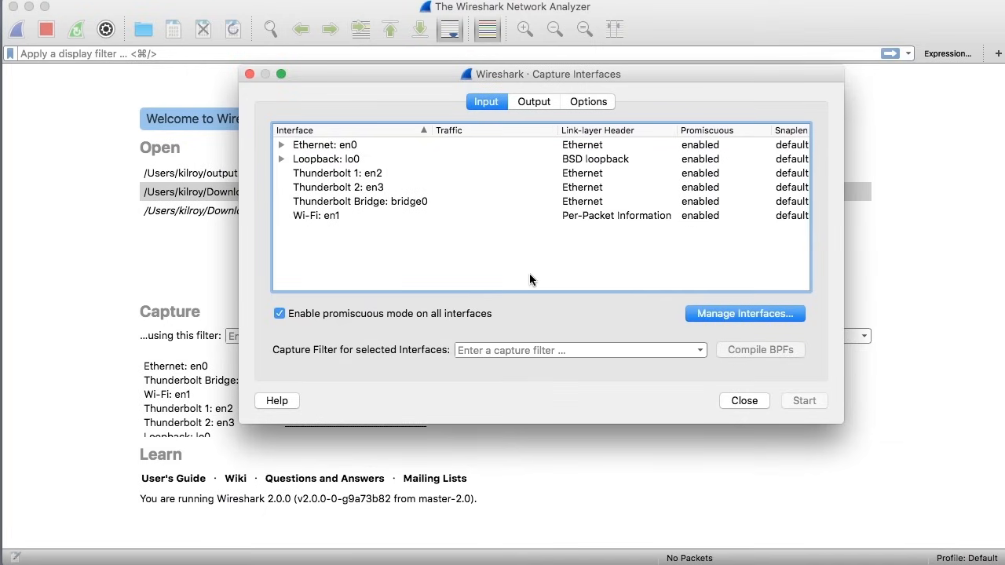
pyautogui.click(538, 104)
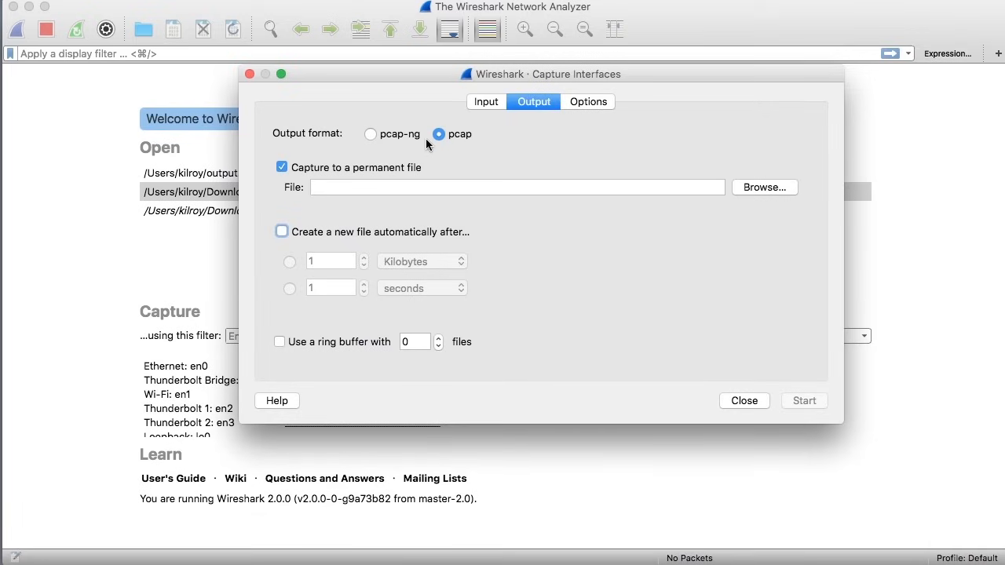
pyautogui.click(366, 234)
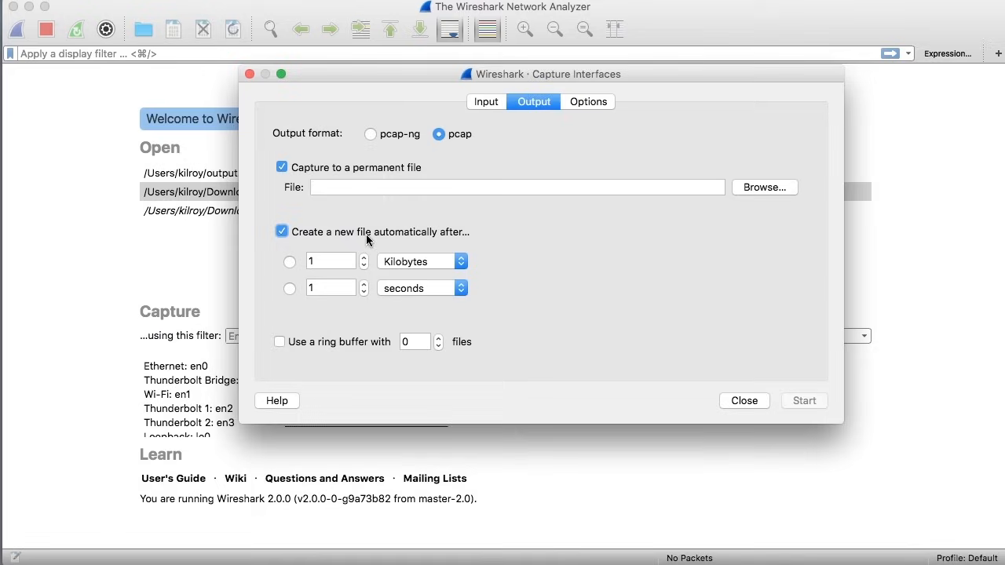
pyautogui.click(366, 258)
pyautogui.click(366, 258)
pyautogui.click(365, 258)
pyautogui.click(409, 261)
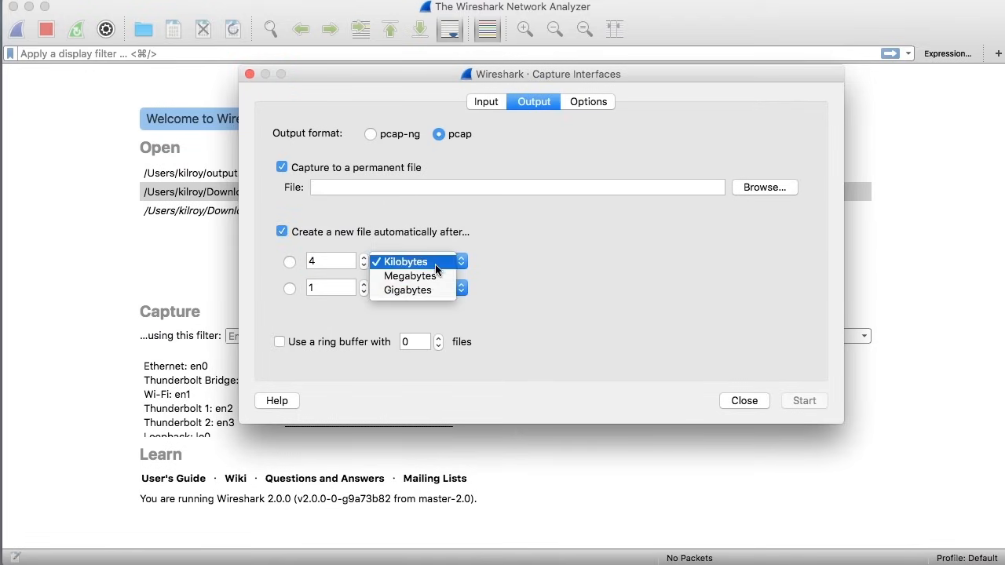
pyautogui.click(403, 278)
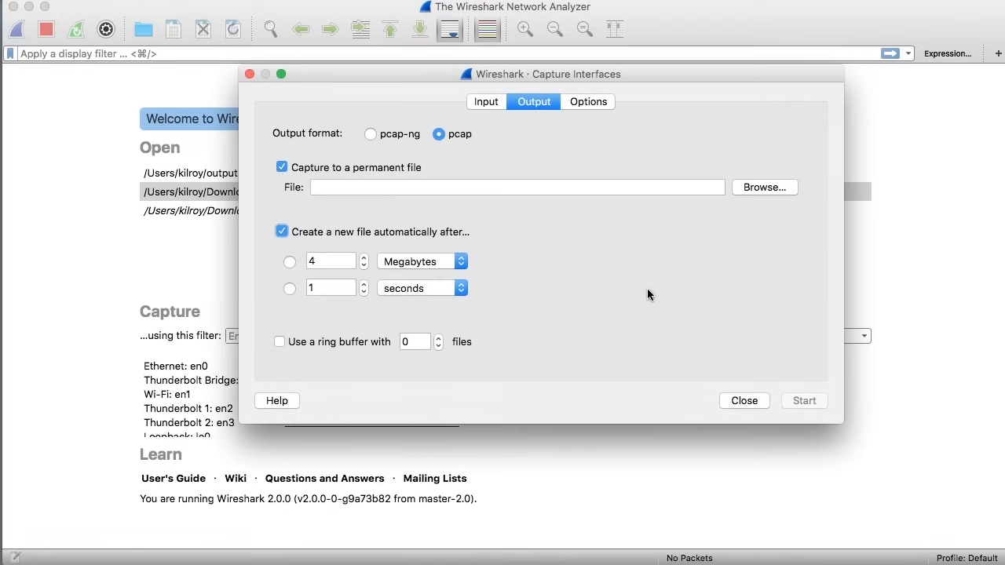
pyautogui.click(290, 261)
# Step: Enable the ring buffer for the capture output and set it to 4 files
pyautogui.click(336, 345)
pyautogui.click(415, 342)
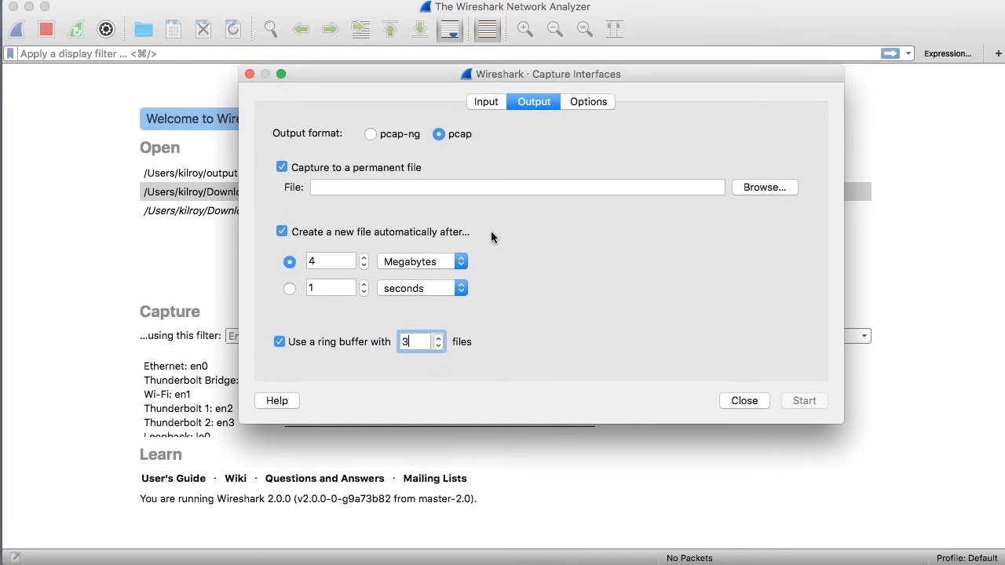
pyautogui.doubleClick(416, 346)
pyautogui.write('4')
# Step: Turn off capturing to a permanent file and set the size for starting a new file to 10 megabytes
pyautogui.click(336, 171)
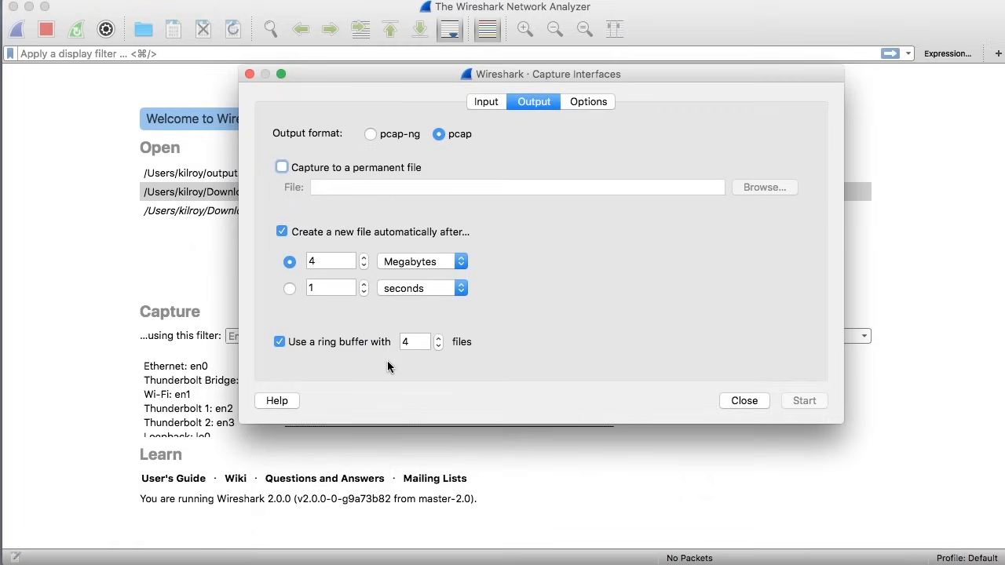
pyautogui.doubleClick(332, 261)
pyautogui.write('10')
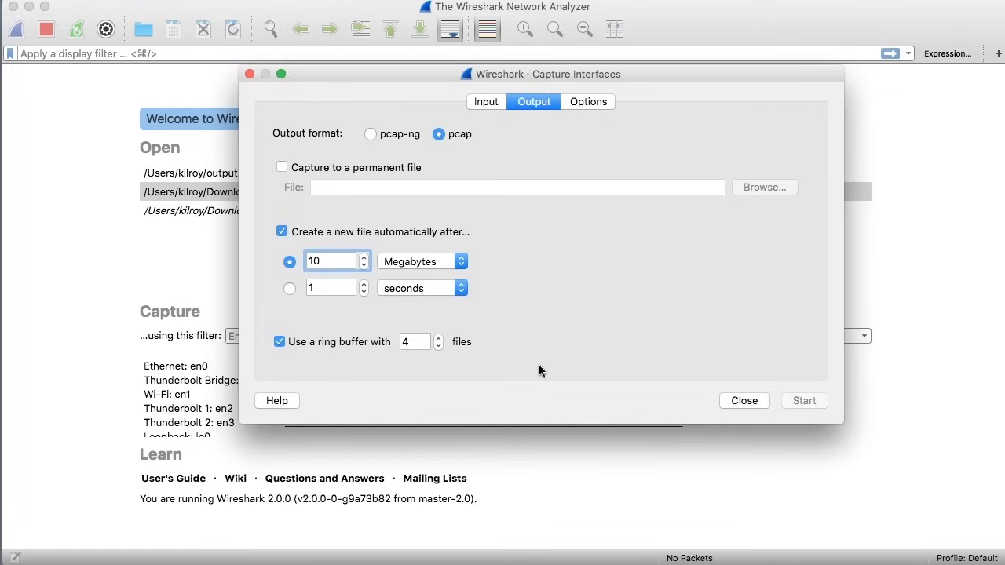
# Step: Increase the number of ring buffer files step by step above 4
pyautogui.click(437, 339)
pyautogui.click(436, 340)
pyautogui.click(437, 339)
pyautogui.click(436, 339)
pyautogui.click(437, 339)
pyautogui.click(437, 339)
pyautogui.click(436, 339)
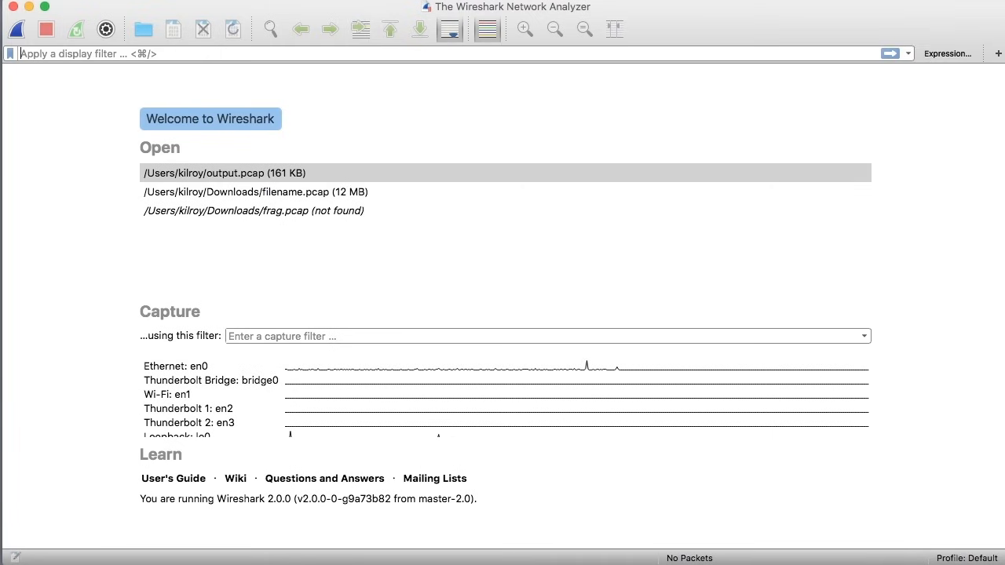
# Step: Open the recent capture output.pcap and show its Expert Information window fully on screen
pyautogui.doubleClick(244, 175)
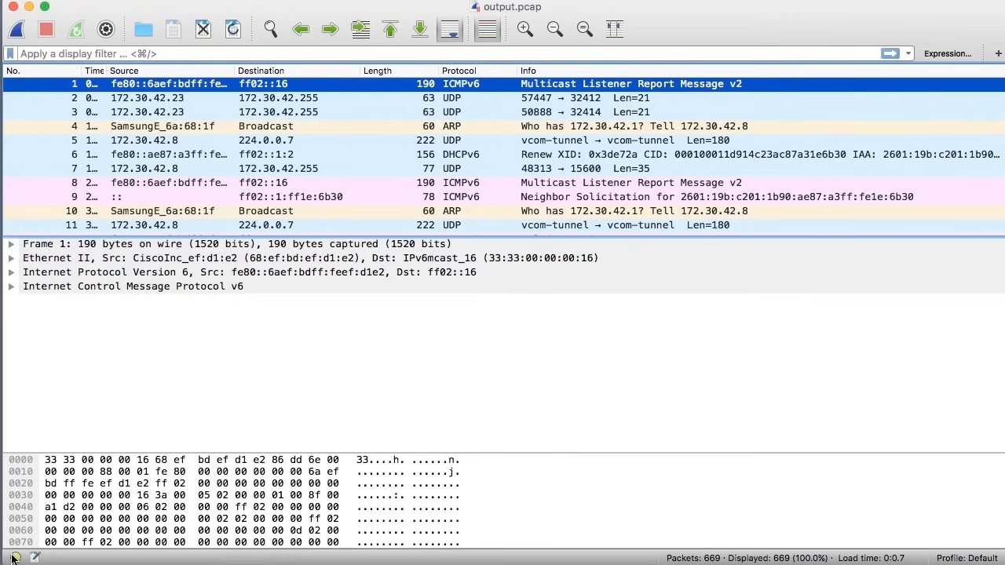
pyautogui.click(13, 559)
pyautogui.moveTo(874, 239); pyautogui.dragTo(414, 9)
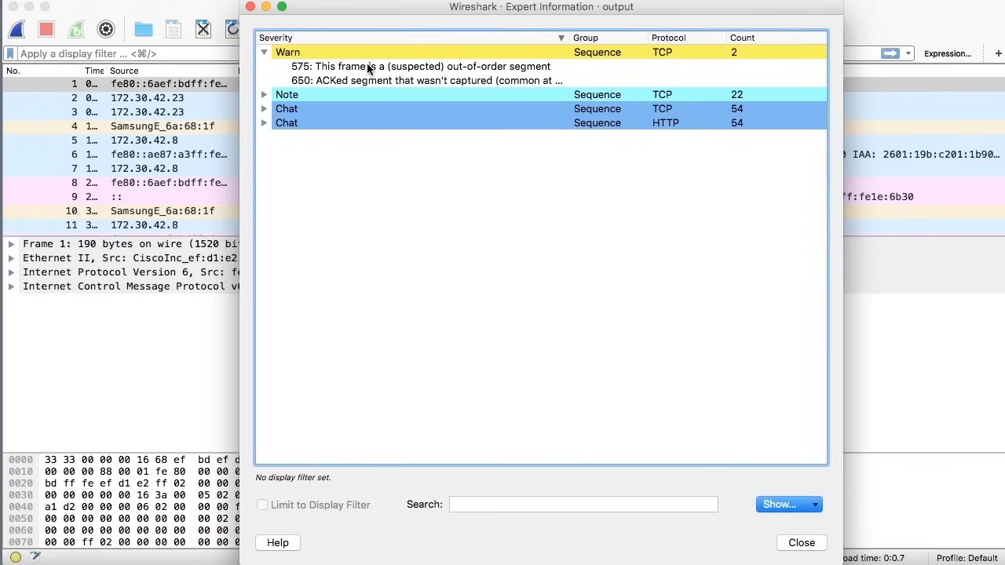
# Step: Review the TCP Chat entries in Expert Information, jump to the out-of-order segment warning for packet 575, and collapse the Chat group
pyautogui.click(309, 95)
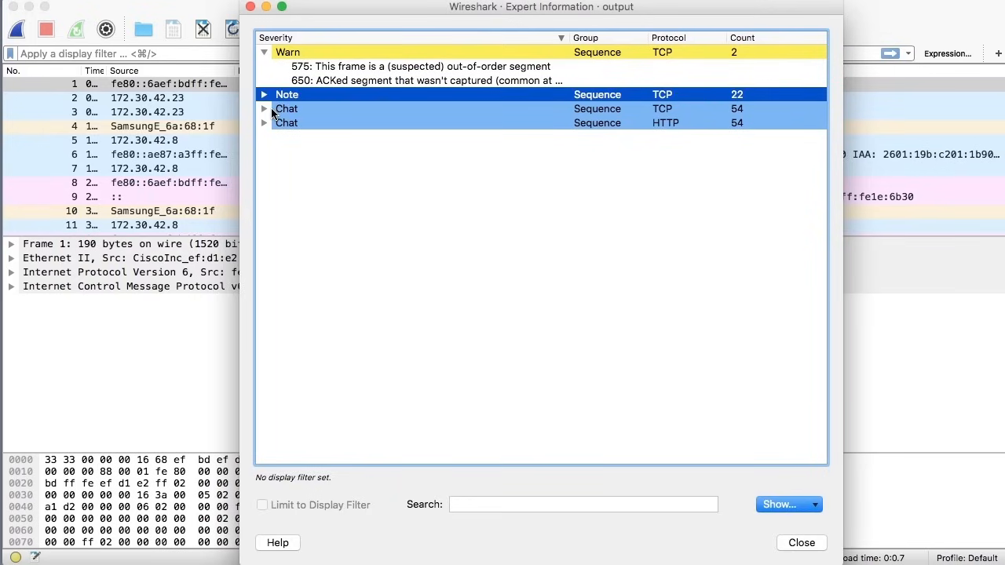
pyautogui.click(264, 110)
pyautogui.click(320, 114)
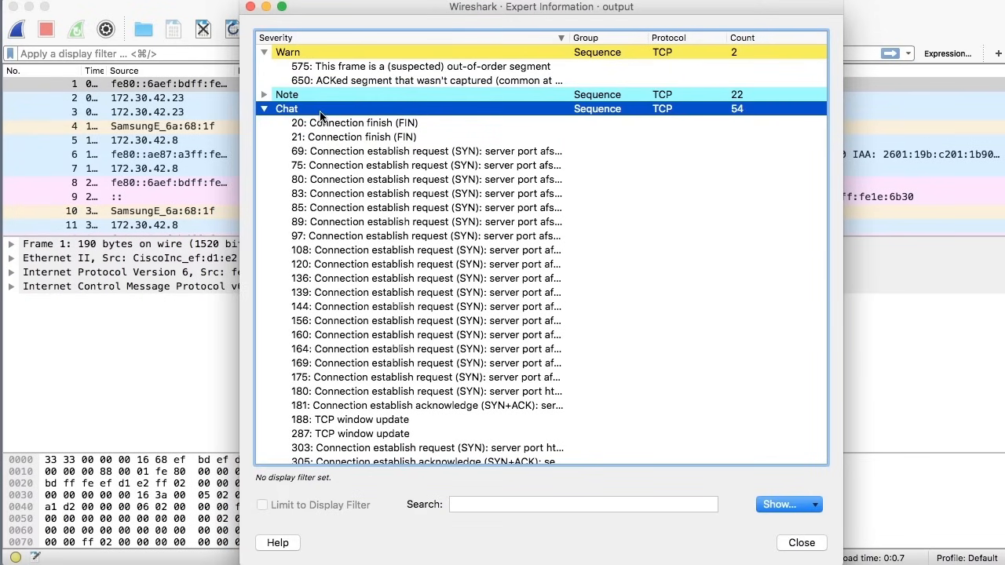
pyautogui.click(383, 67)
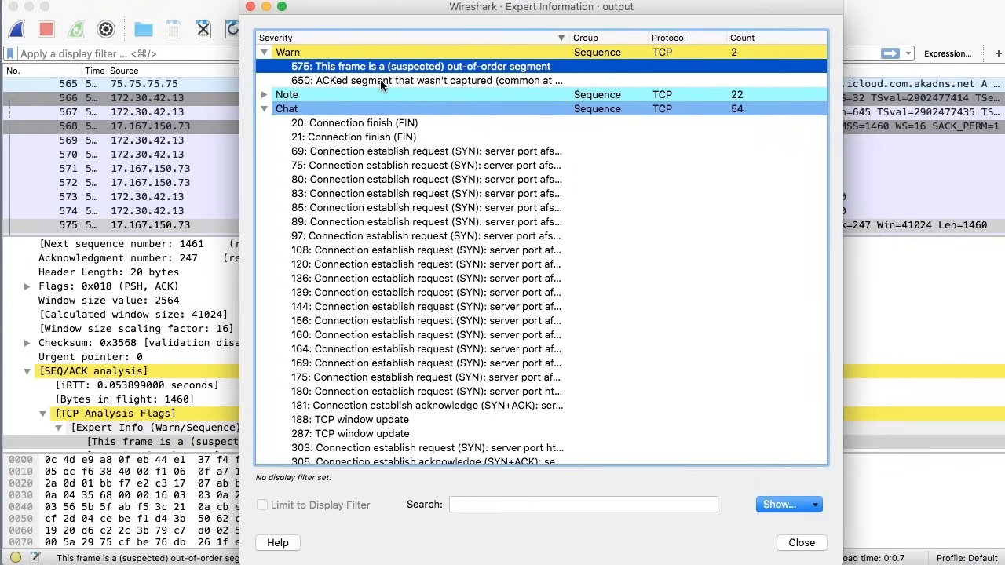
pyautogui.click(270, 111)
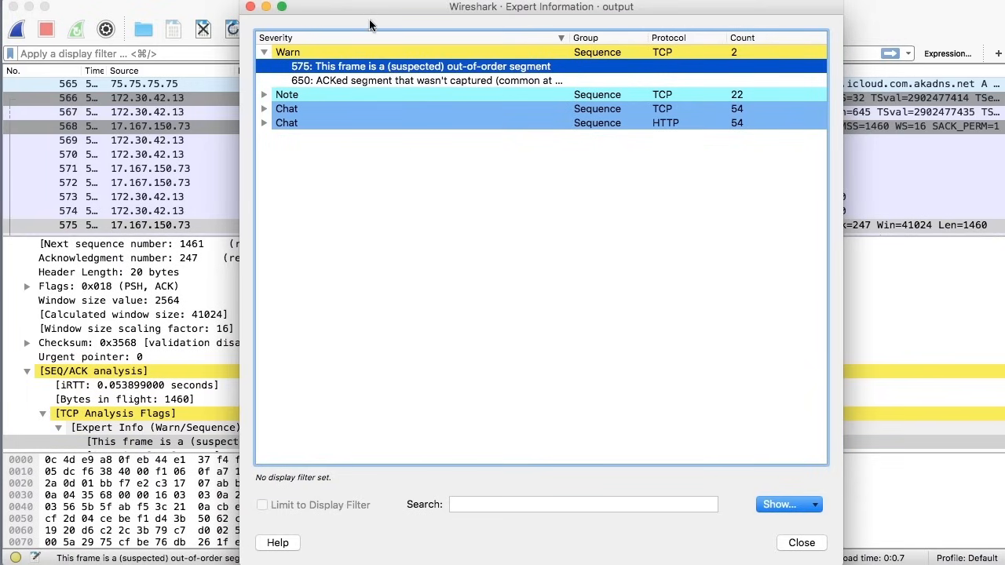
# Step: Uncover the packet details and examine the TCP Analysis Flags of packet 575, including its expert info
pyautogui.moveTo(375, 13); pyautogui.dragTo(543, 12)
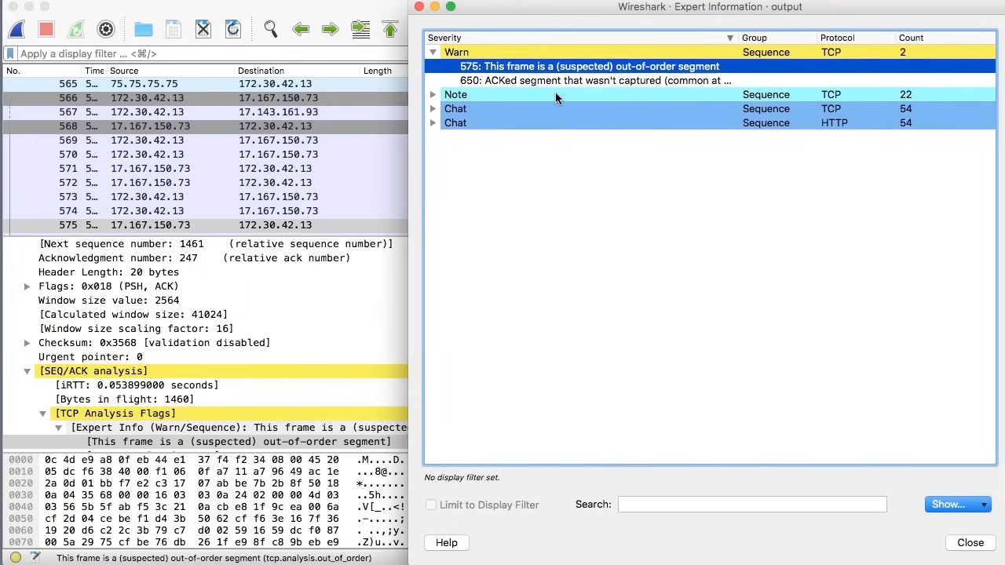
pyautogui.click(151, 418)
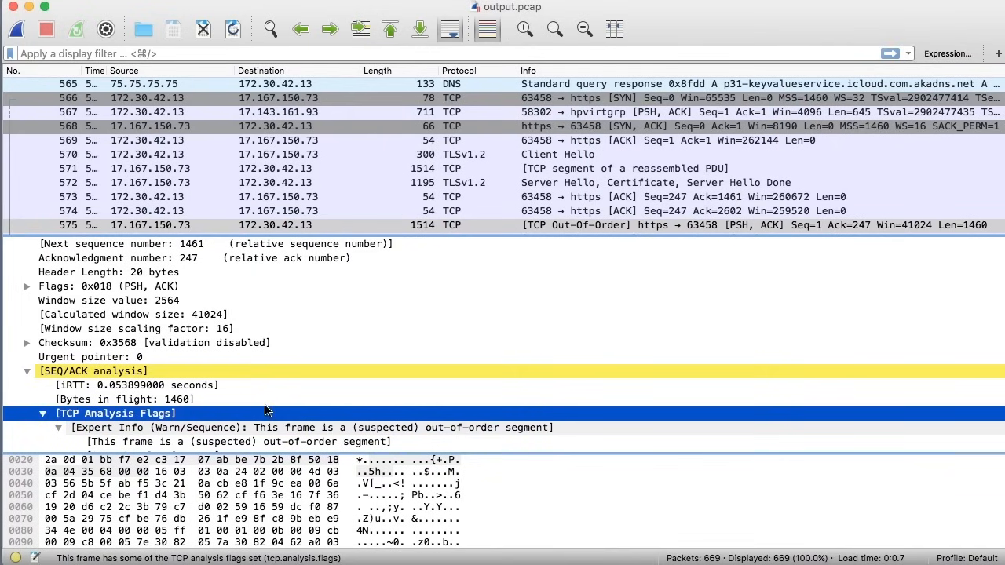
pyautogui.scroll(-1, 265, 404)
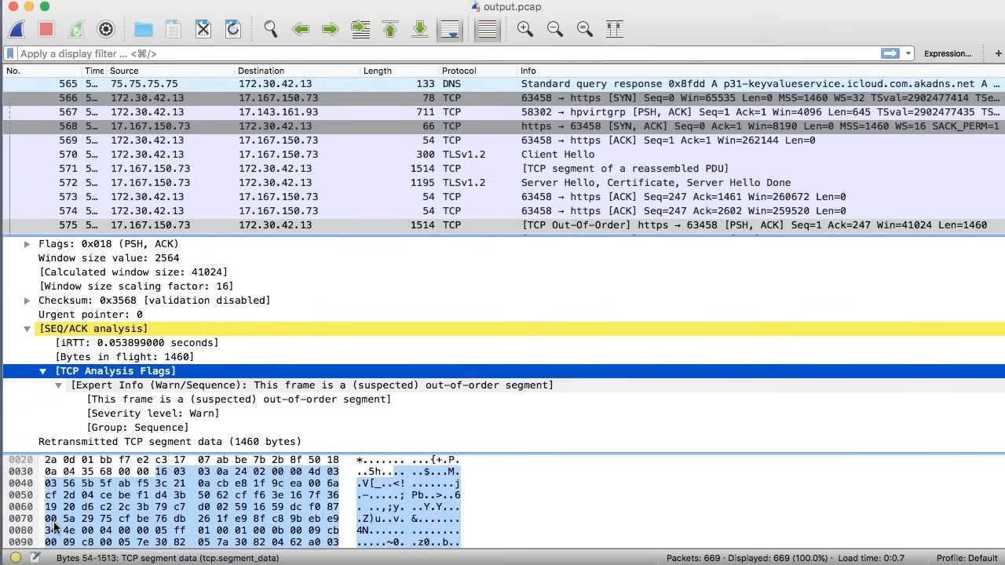
# Step: Bring Expert Information back, widen its Severity column to fit the full messages, and jump to the warning for packet 650
pyautogui.click(15, 558)
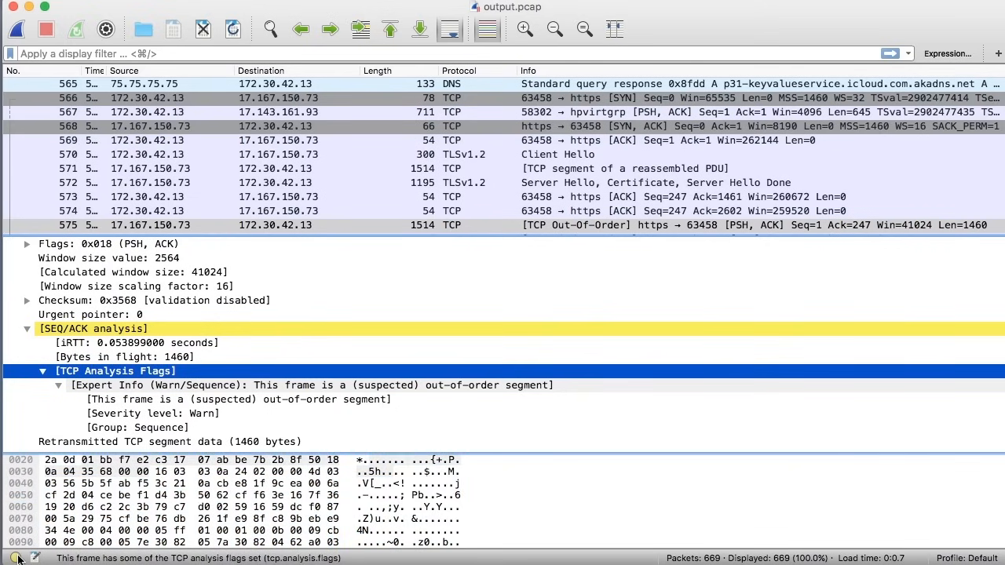
pyautogui.doubleClick(917, 239)
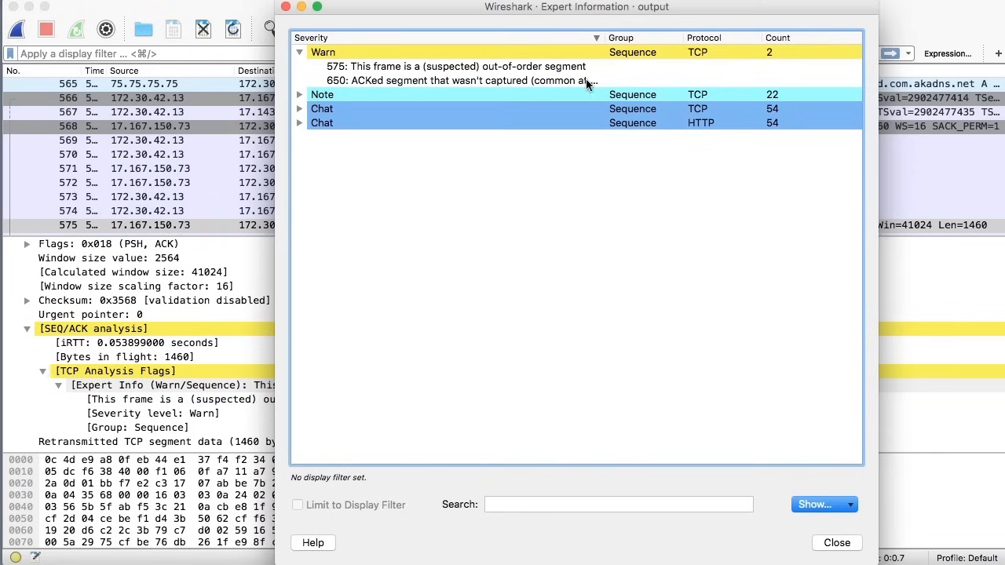
pyautogui.moveTo(603, 38); pyautogui.dragTo(671, 41)
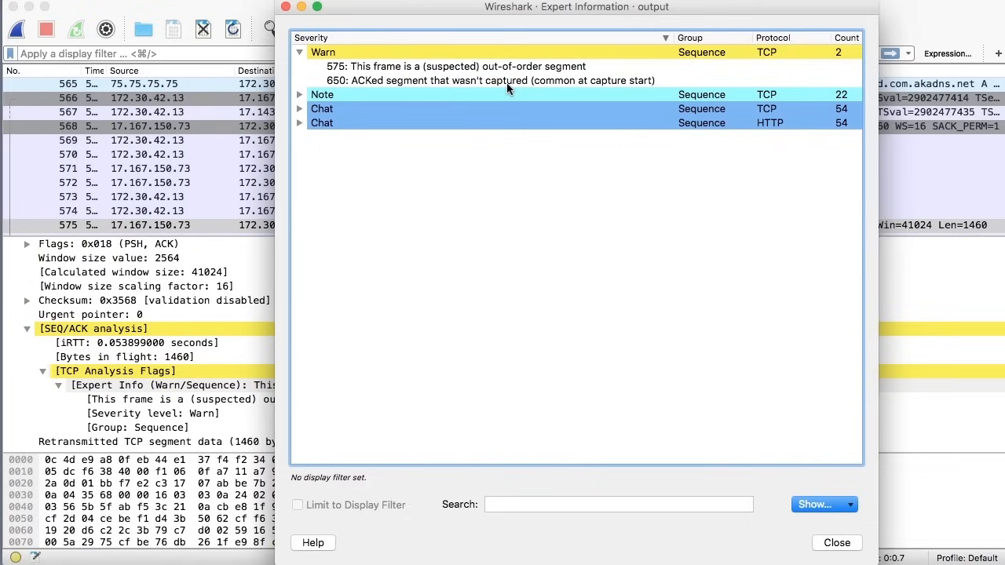
pyautogui.click(425, 80)
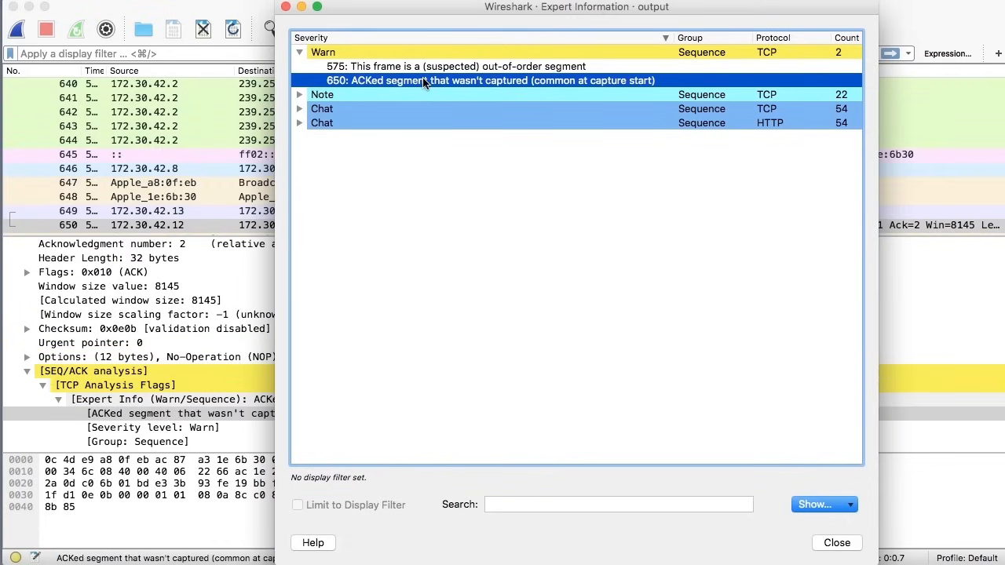
# Step: Expand the TCP Note group and inspect the Duplicate ACK entries for packets 405 and 453
pyautogui.click(300, 95)
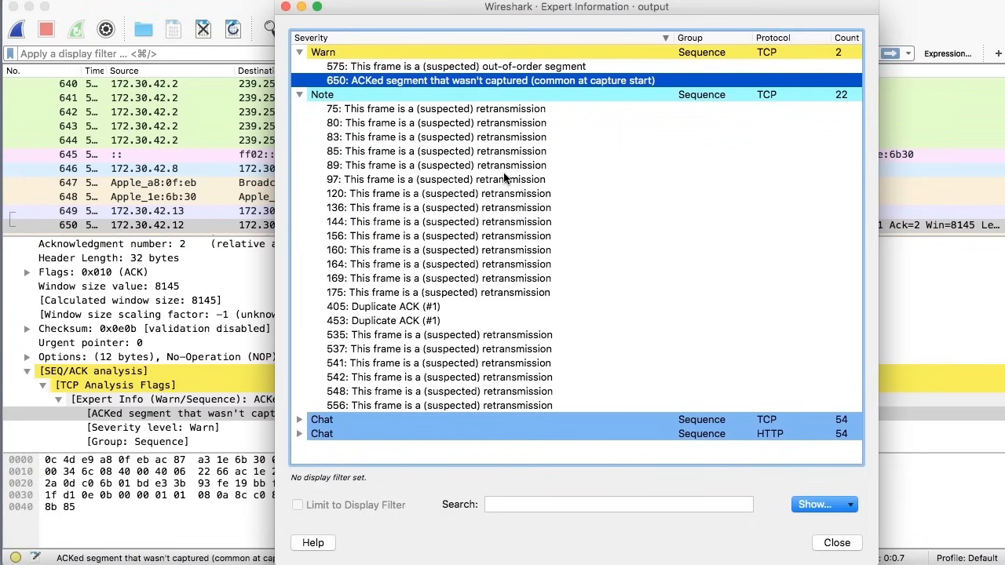
pyautogui.click(427, 309)
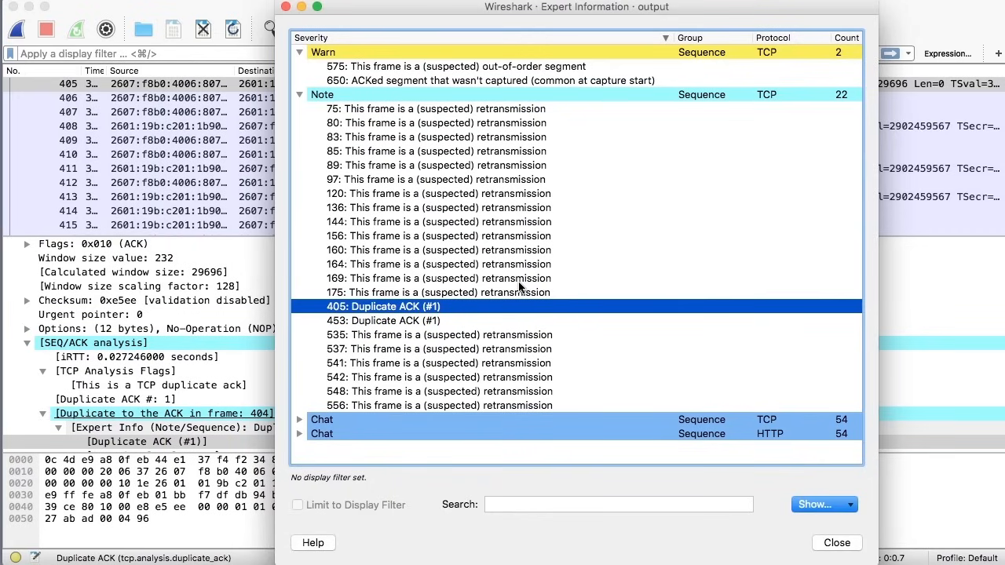
pyautogui.click(428, 322)
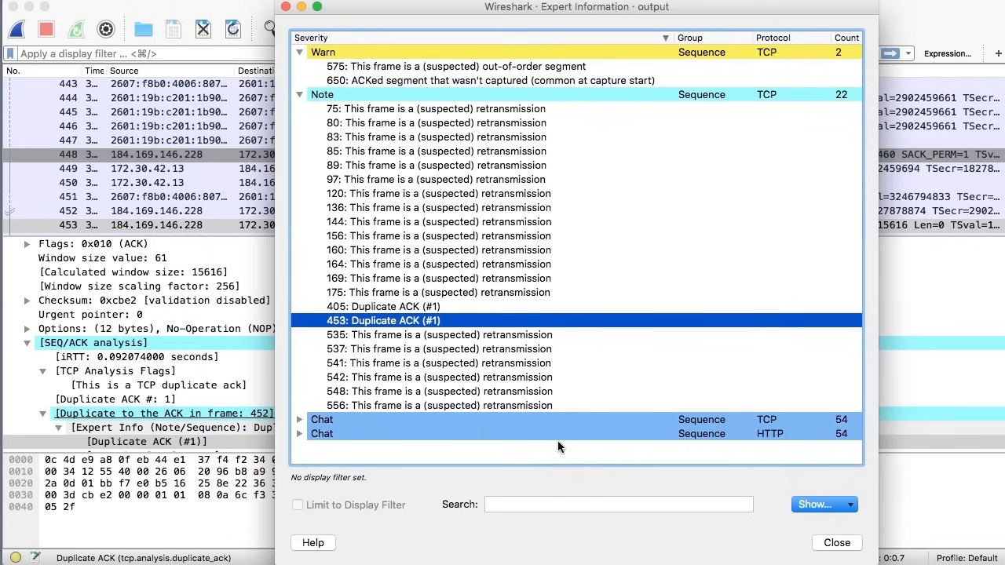
pyautogui.hscroll(2, 604, 294)
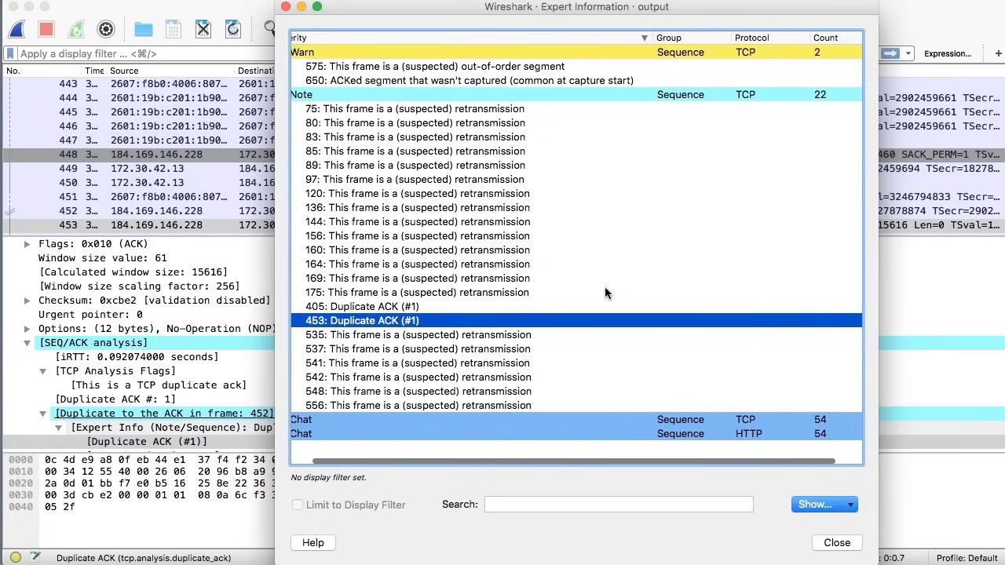
pyautogui.hscroll(-2, 605, 293)
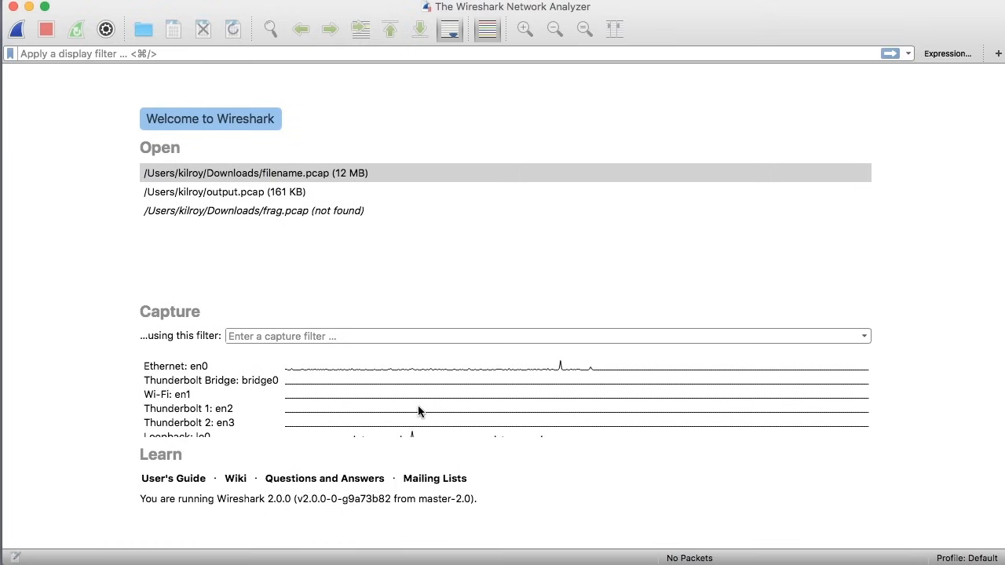
# Step: Open the recent capture filename.pcap, check the malformed TCP Error group in its Expert Information, and close that window
pyautogui.doubleClick(309, 177)
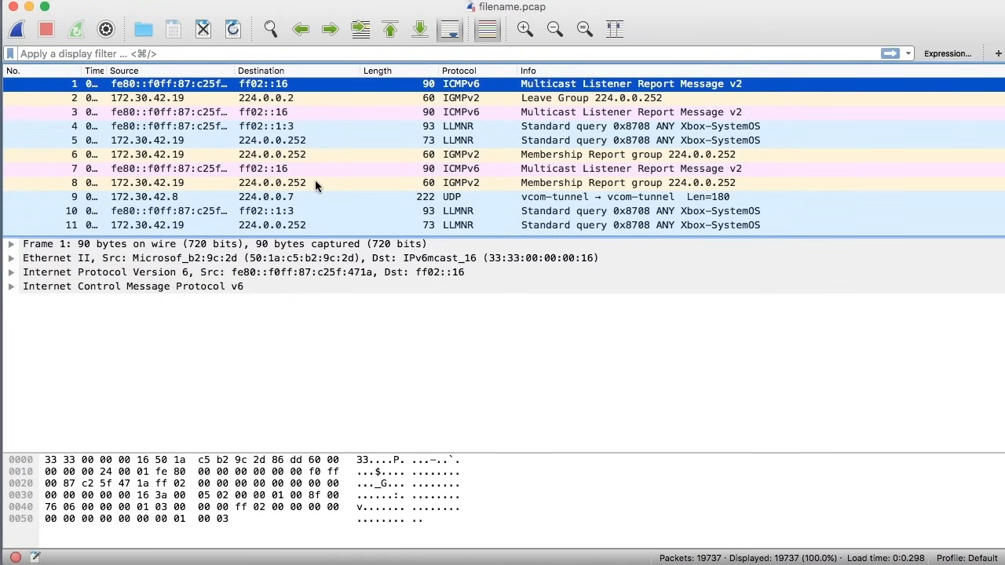
pyautogui.click(16, 557)
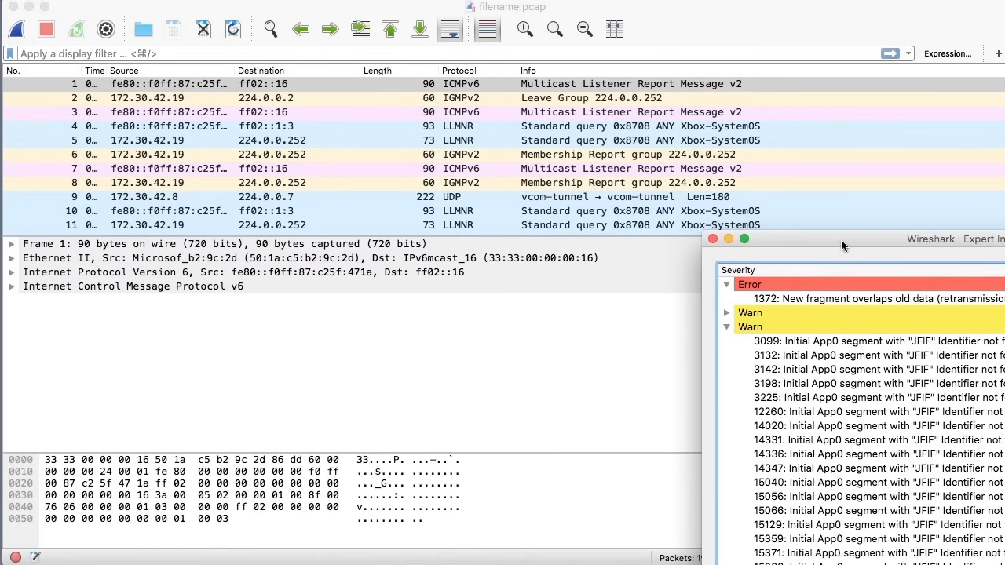
pyautogui.moveTo(847, 239); pyautogui.dragTo(428, 7)
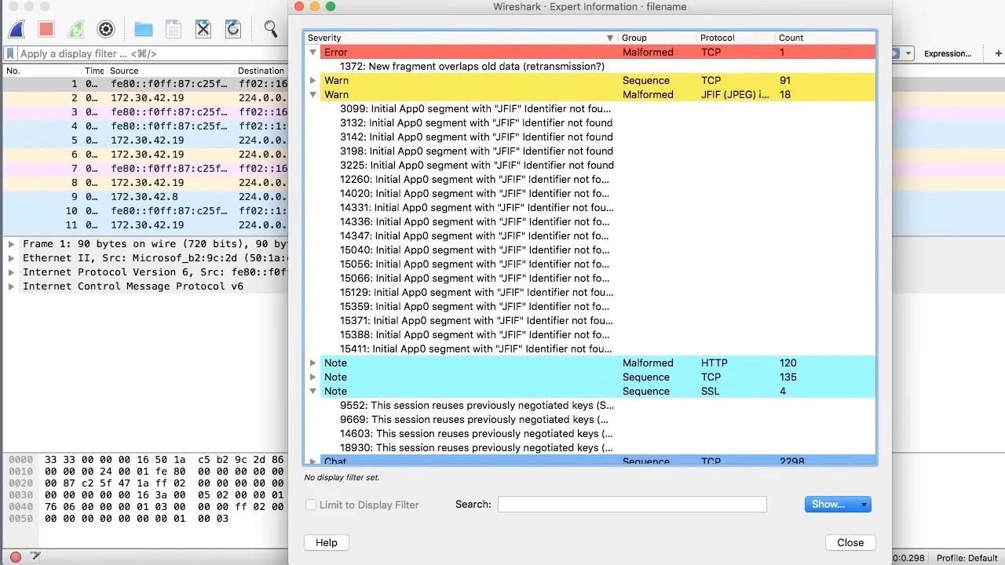
pyautogui.click(445, 57)
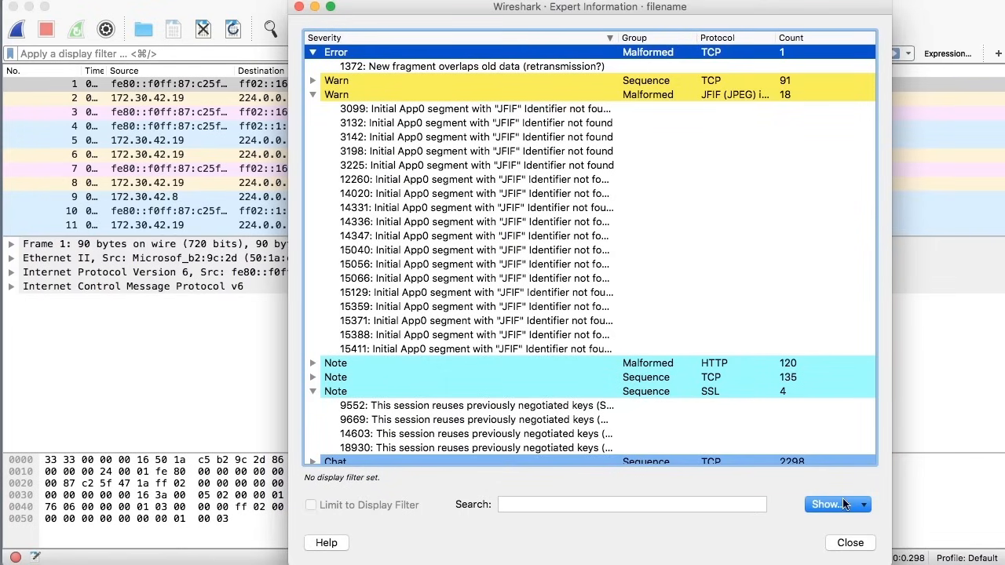
pyautogui.click(851, 543)
# Step: Find the ICMP port-unreachable packet 48 in the packet list and expand its Internet Control Message Protocol details
pyautogui.click(616, 140)
pyautogui.scroll(-3, 610, 142)
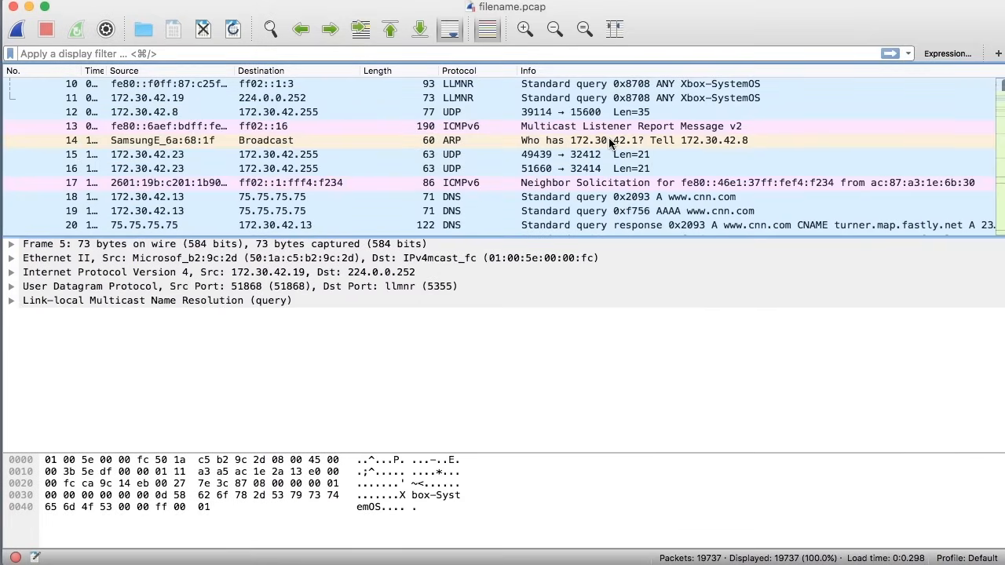
pyautogui.scroll(-7, 610, 142)
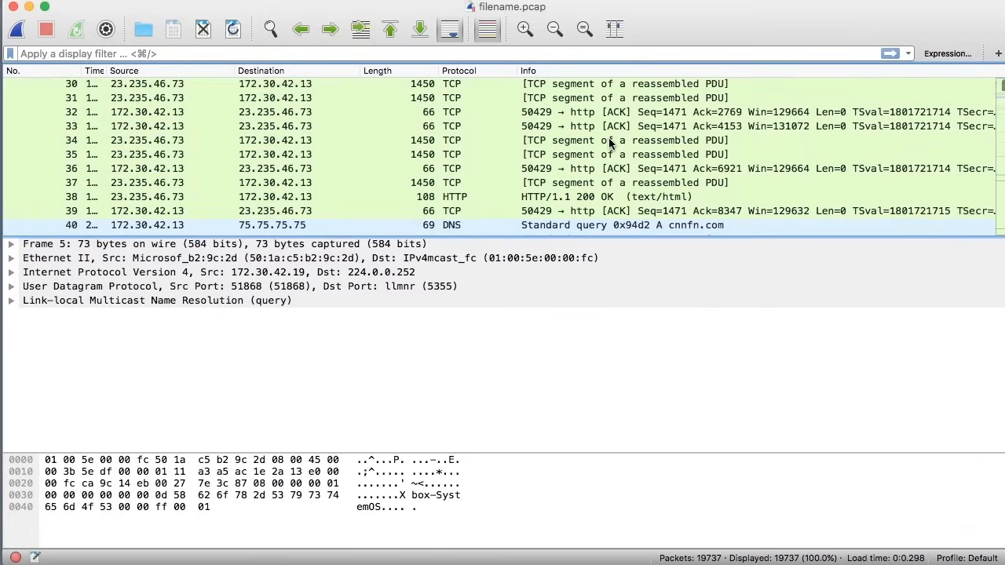
pyautogui.scroll(-6, 610, 142)
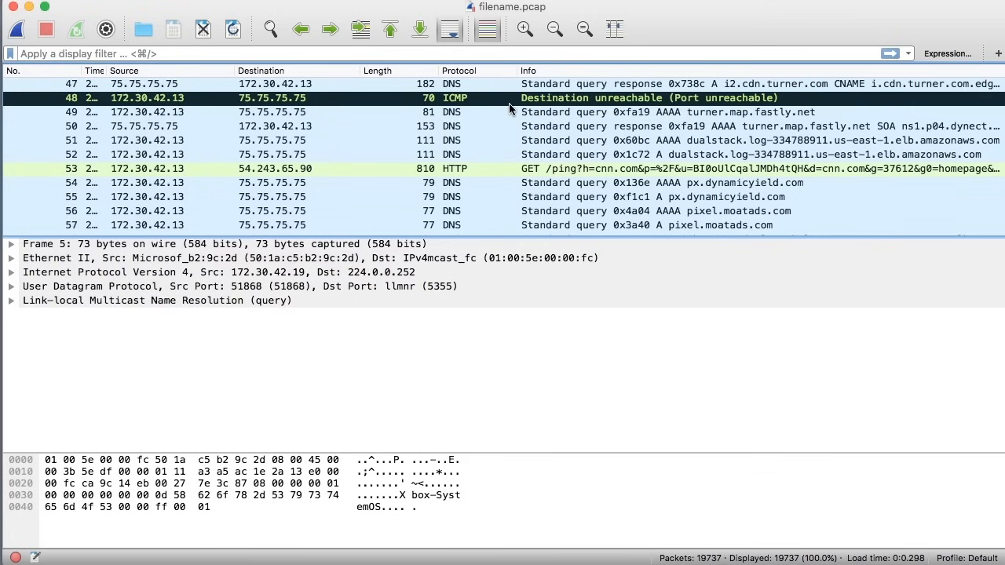
pyautogui.click(671, 99)
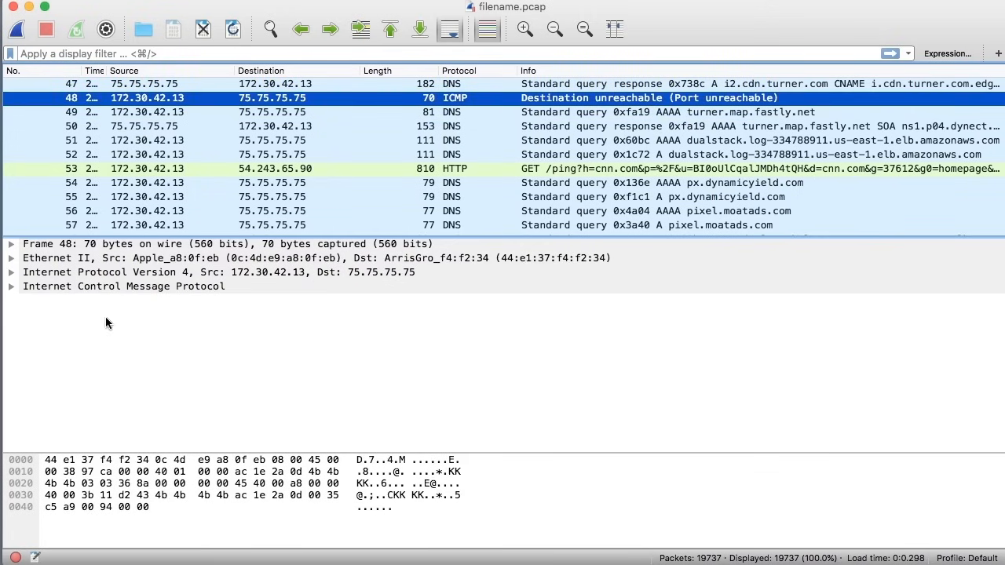
pyautogui.click(12, 287)
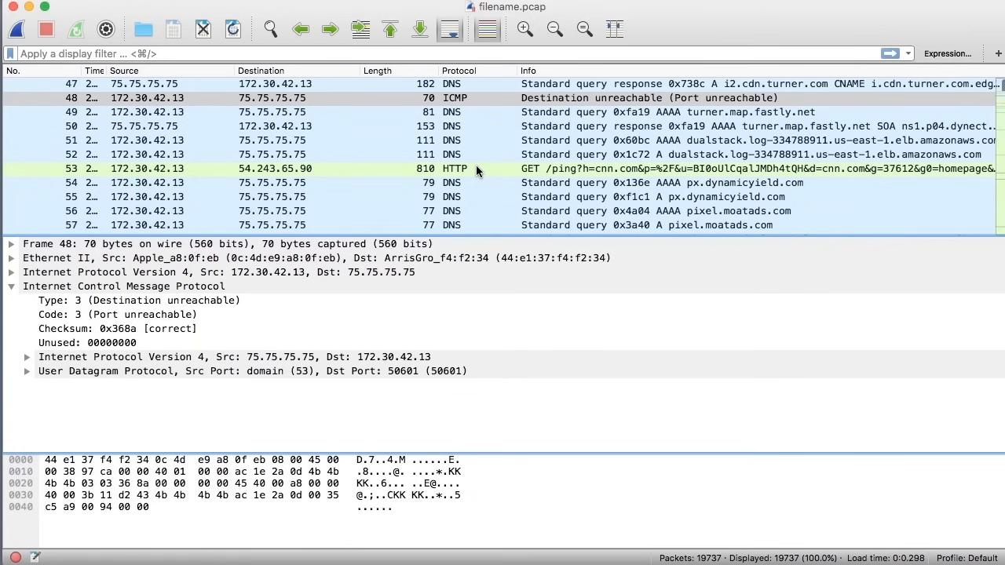
# Step: Select the next ICMP port-unreachable packet, number 67, to view its details
pyautogui.scroll(-2, 476, 170)
pyautogui.scroll(-3, 476, 171)
pyautogui.click(469, 212)
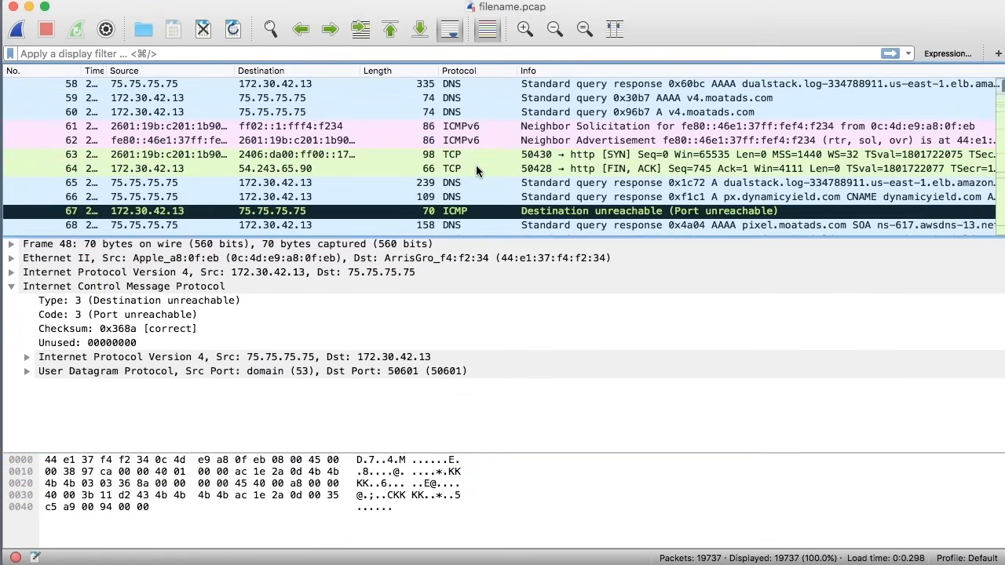
# Step: Look through the packet list from packet 67 onward for packets highlighted by the coloring rules
pyautogui.scroll(-1, 469, 212)
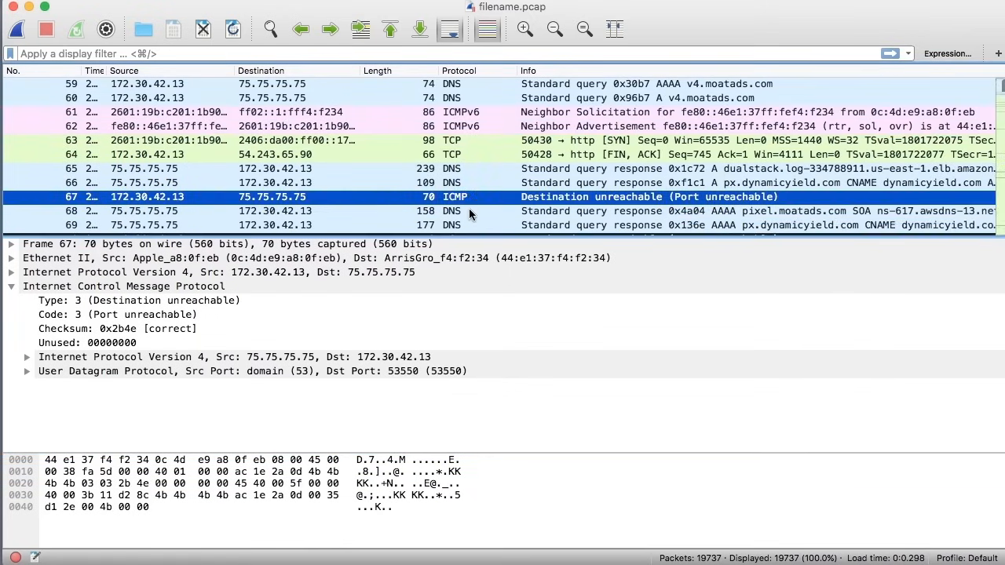
pyautogui.scroll(-2, 469, 212)
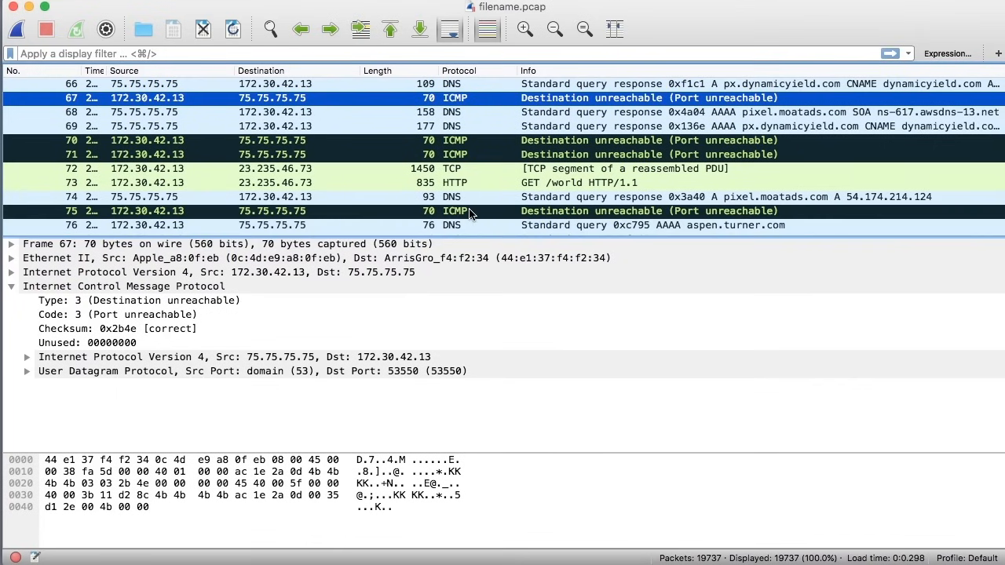
pyautogui.scroll(-1, 469, 212)
pyautogui.scroll(-4, 470, 212)
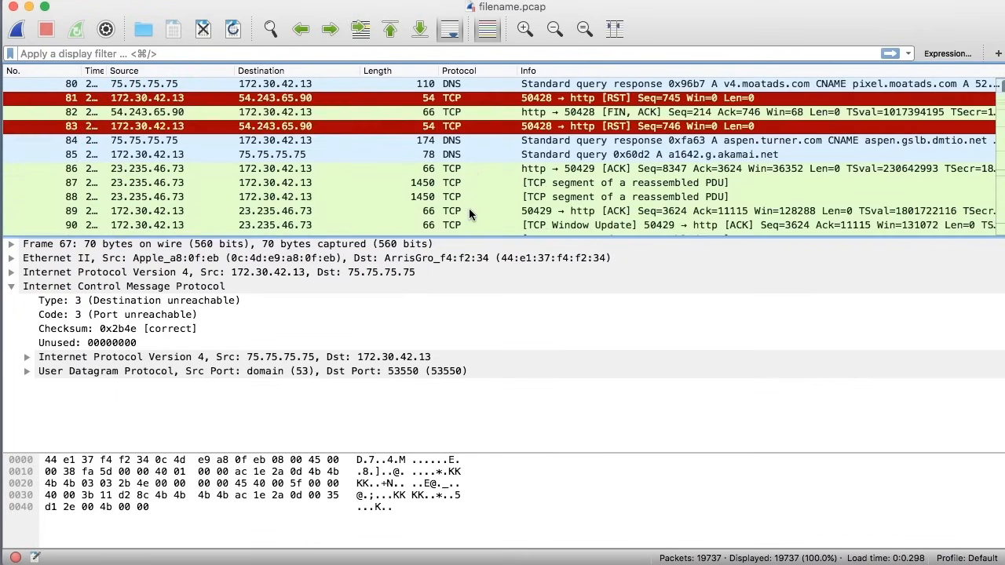
pyautogui.scroll(-4, 469, 208)
pyautogui.scroll(-6, 469, 208)
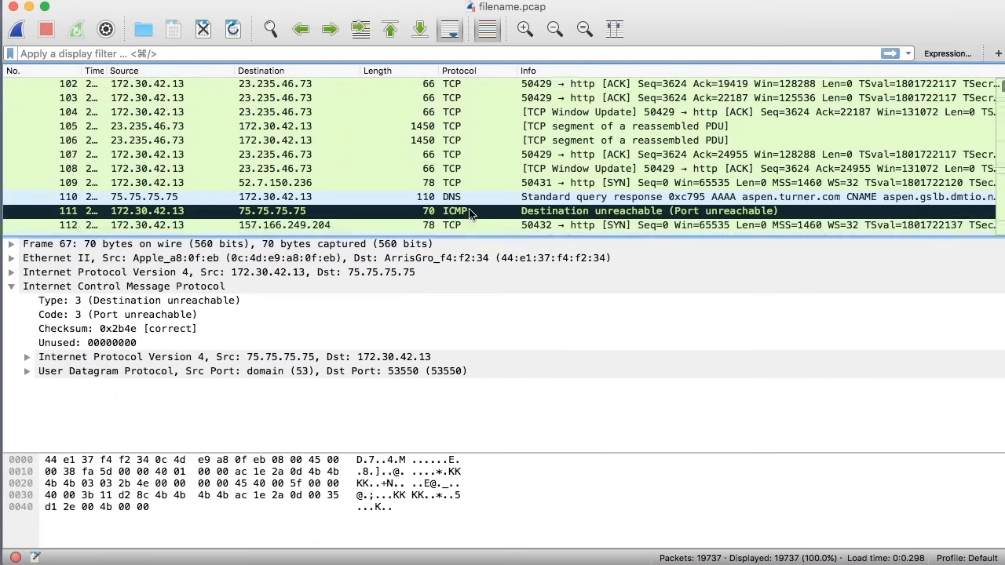
pyautogui.scroll(-11, 469, 208)
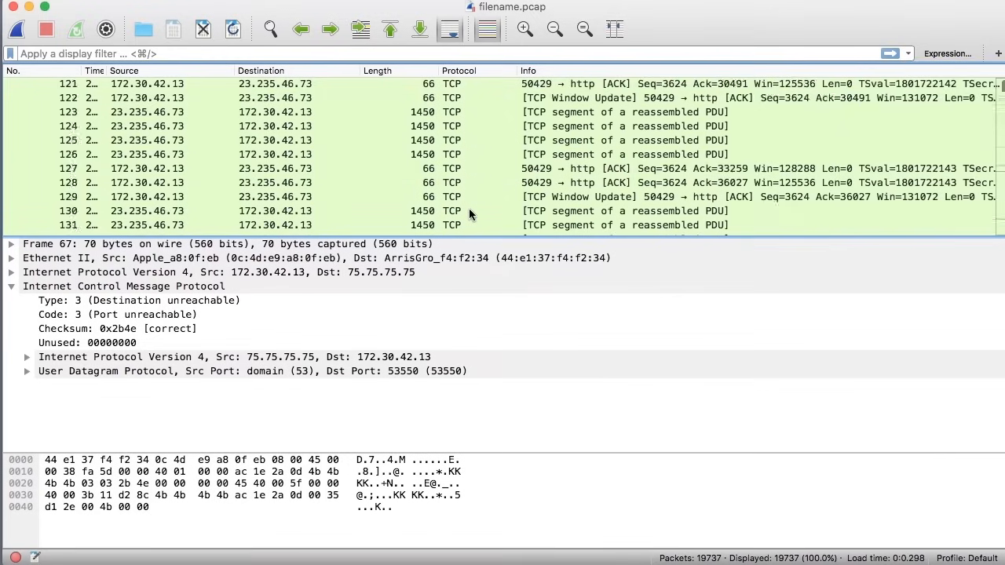
pyautogui.scroll(-8, 469, 208)
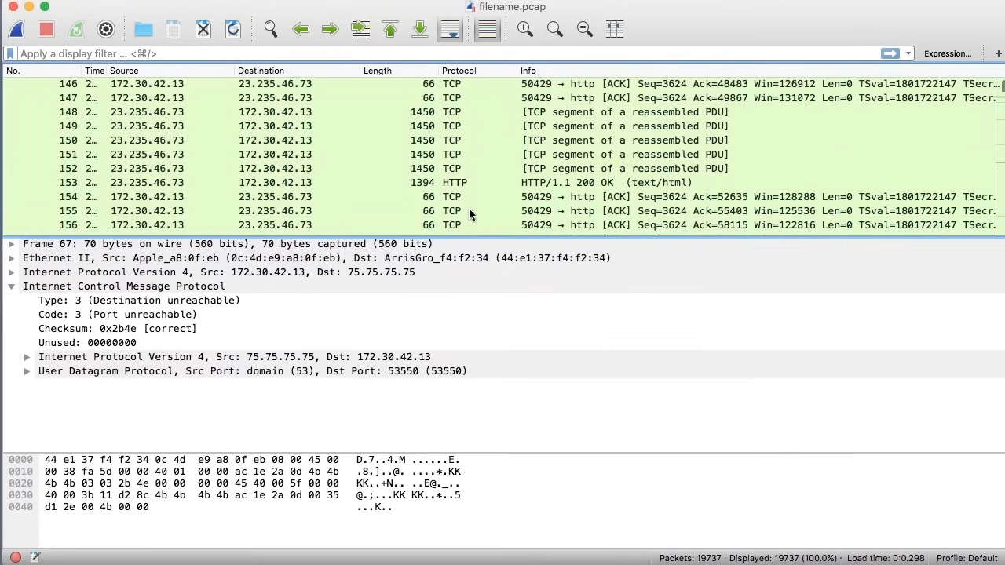
pyautogui.scroll(-3, 469, 208)
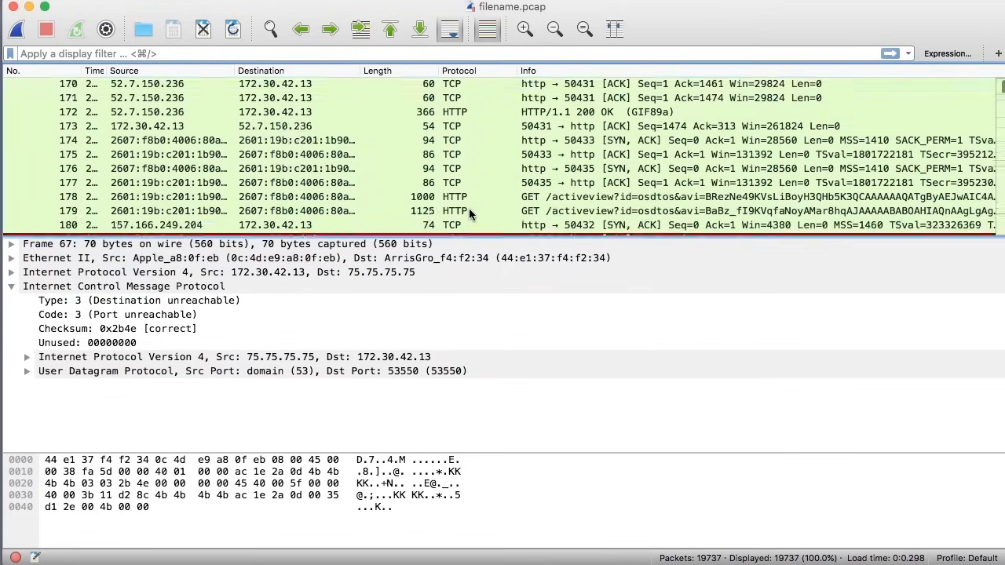
pyautogui.scroll(-7, 469, 212)
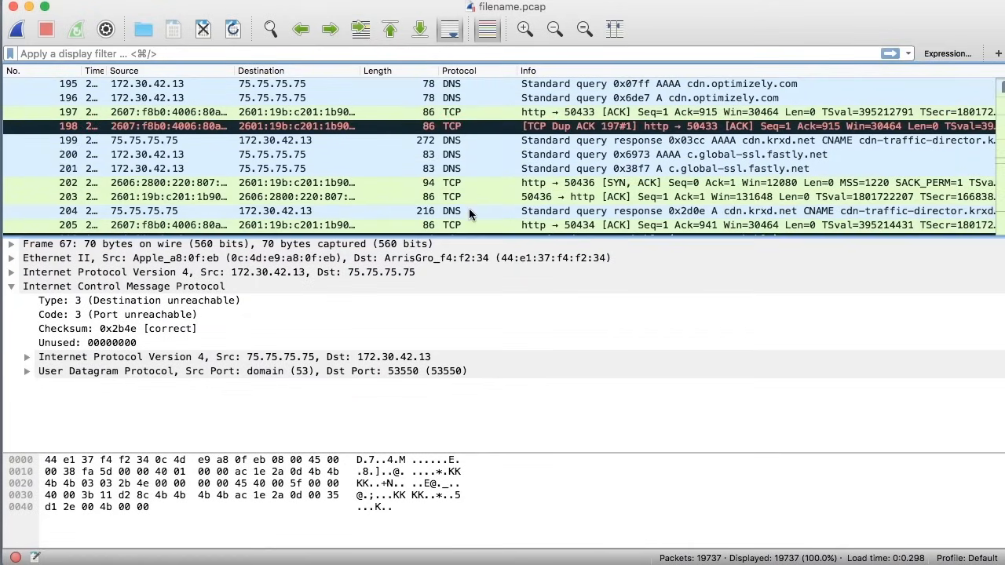
# Step: Select the TCP Dup ACK packet 198 and examine the SEQ/ACK analysis in its TCP details
pyautogui.click(469, 127)
pyautogui.click(475, 99)
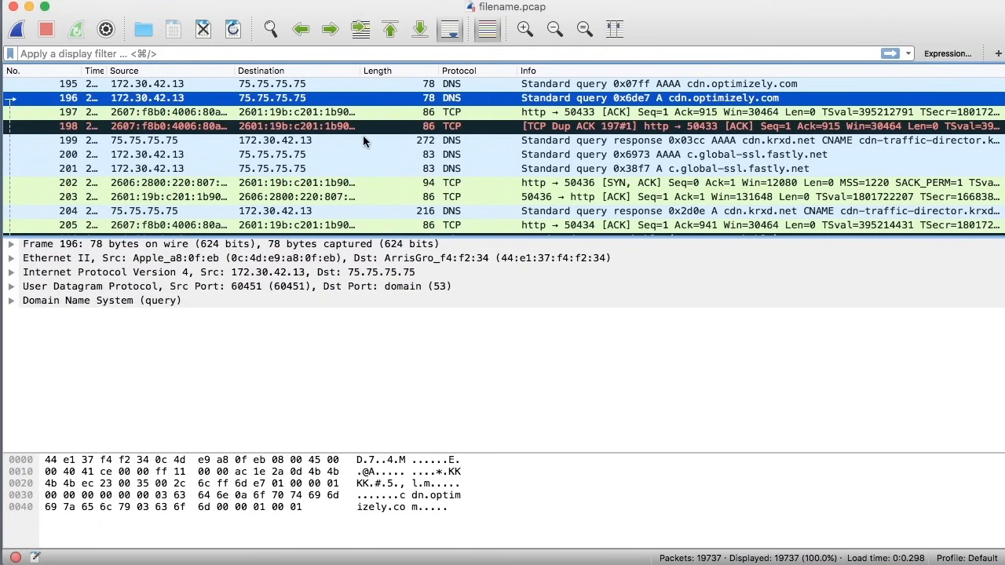
pyautogui.click(520, 128)
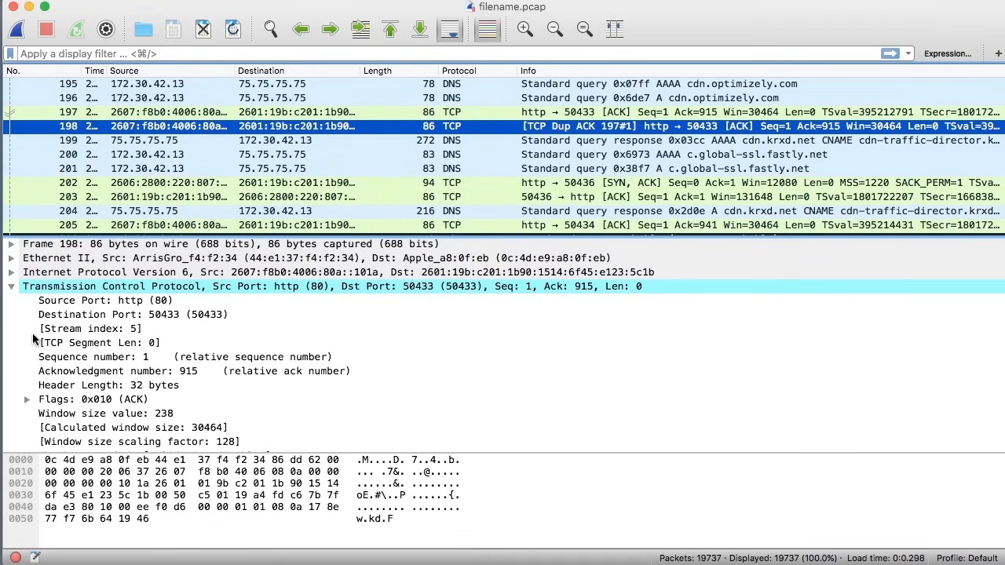
pyautogui.scroll(-5, 110, 397)
pyautogui.scroll(-2, 110, 397)
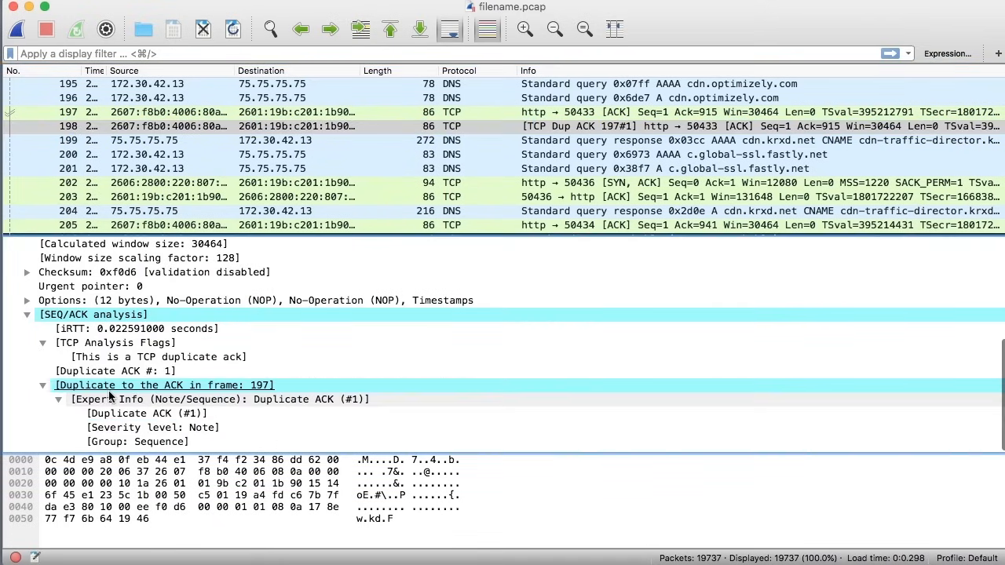
pyautogui.scroll(7, 110, 398)
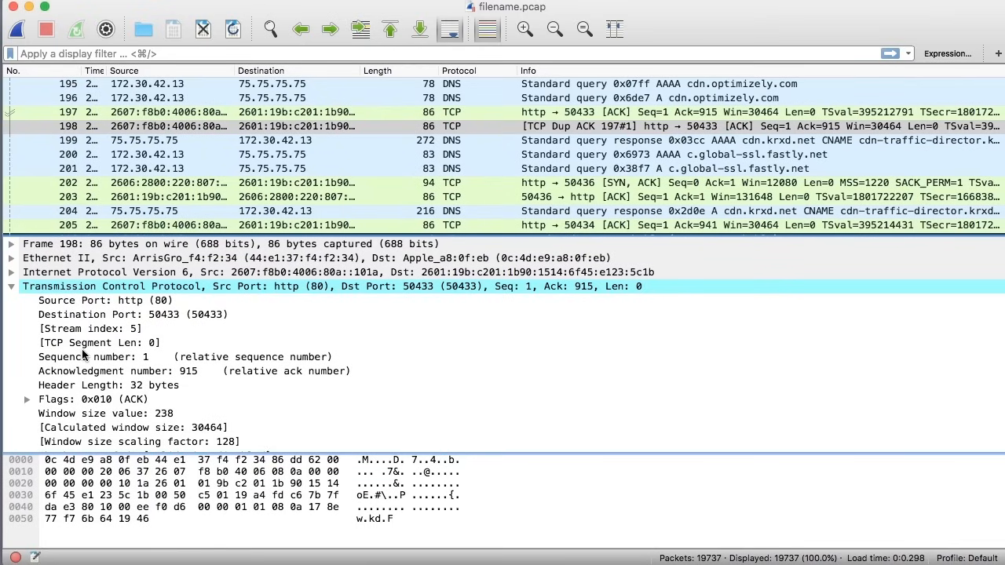
# Step: Expand packet 198's TCP Flags, highlight the Acknowledgment flag, and collapse the flags again
pyautogui.click(26, 399)
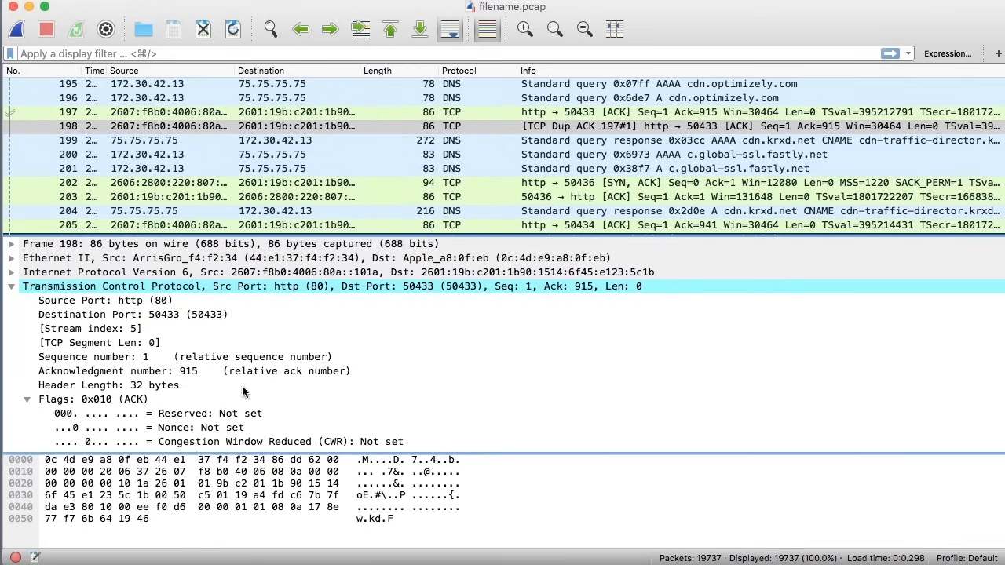
pyautogui.scroll(-2, 243, 390)
pyautogui.scroll(-2, 243, 390)
pyautogui.click(243, 386)
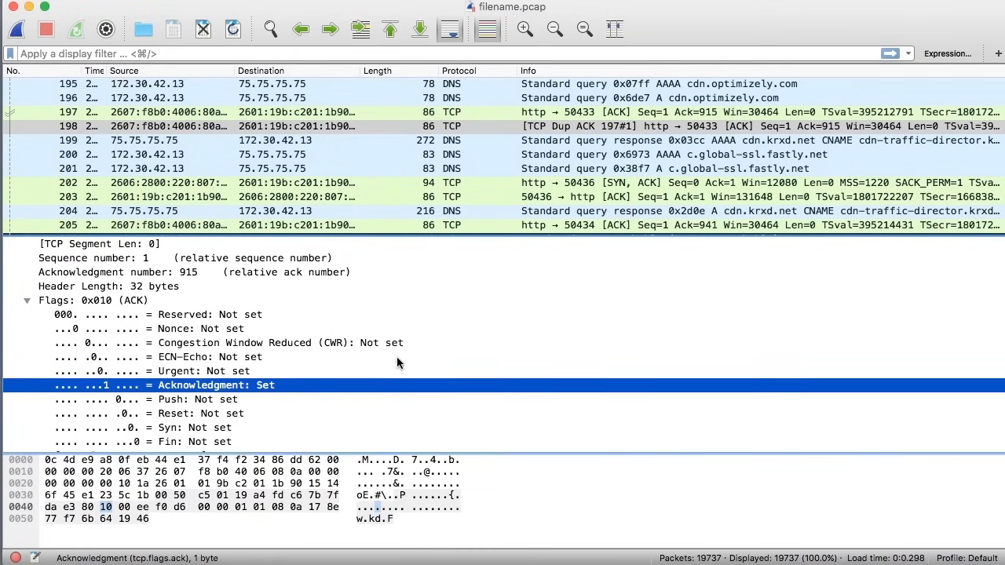
pyautogui.click(25, 303)
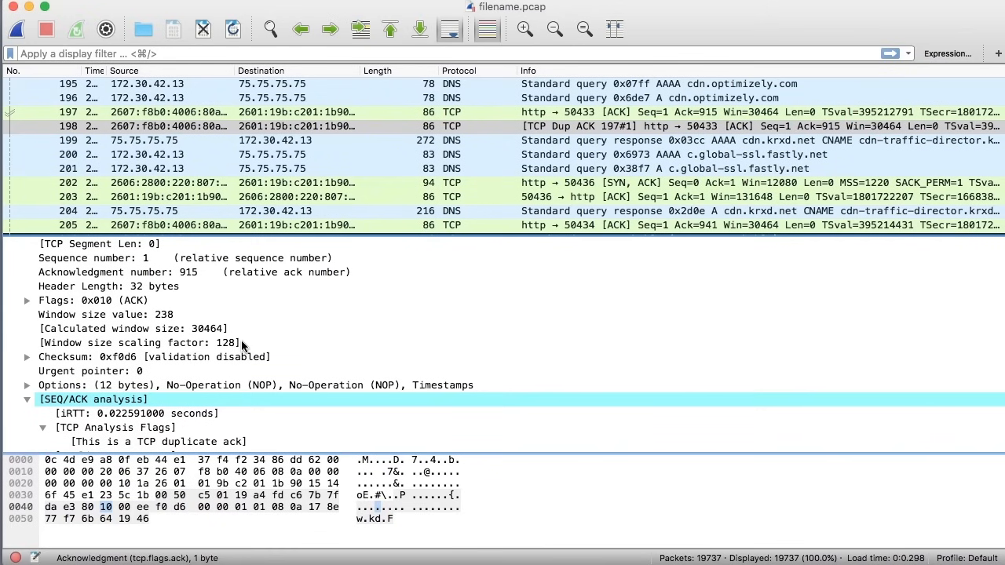
pyautogui.scroll(4, 242, 345)
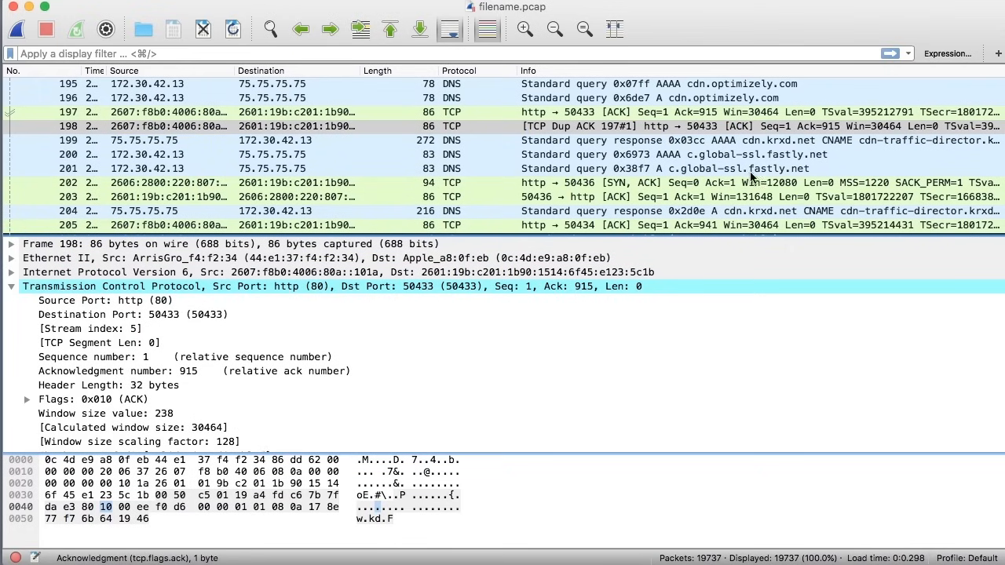
# Step: Find and select the TCP Dup ACK packet 273, and compare it with the ordinary ACK packet 269
pyautogui.scroll(-2, 752, 177)
pyautogui.scroll(-10, 751, 177)
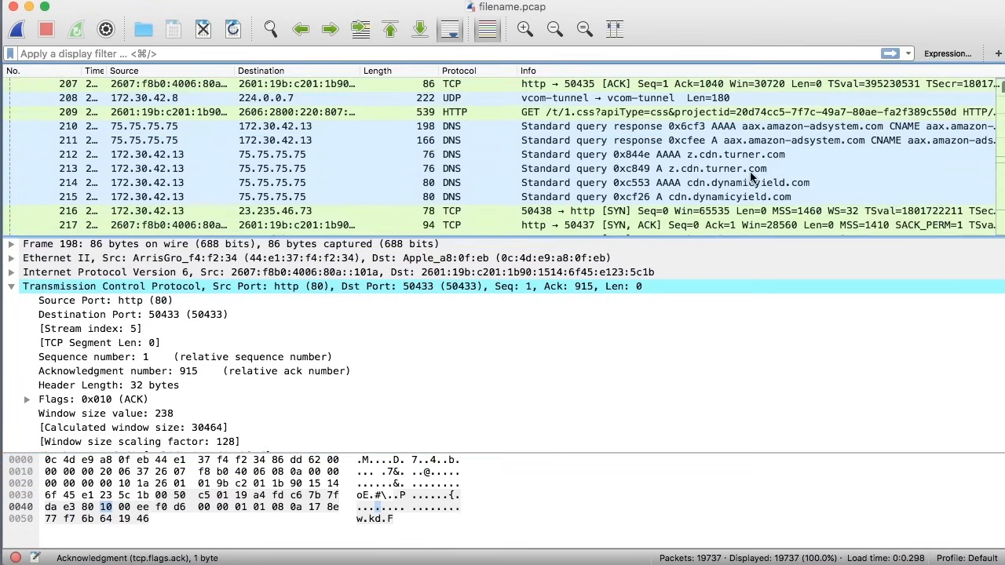
pyautogui.scroll(-12, 752, 177)
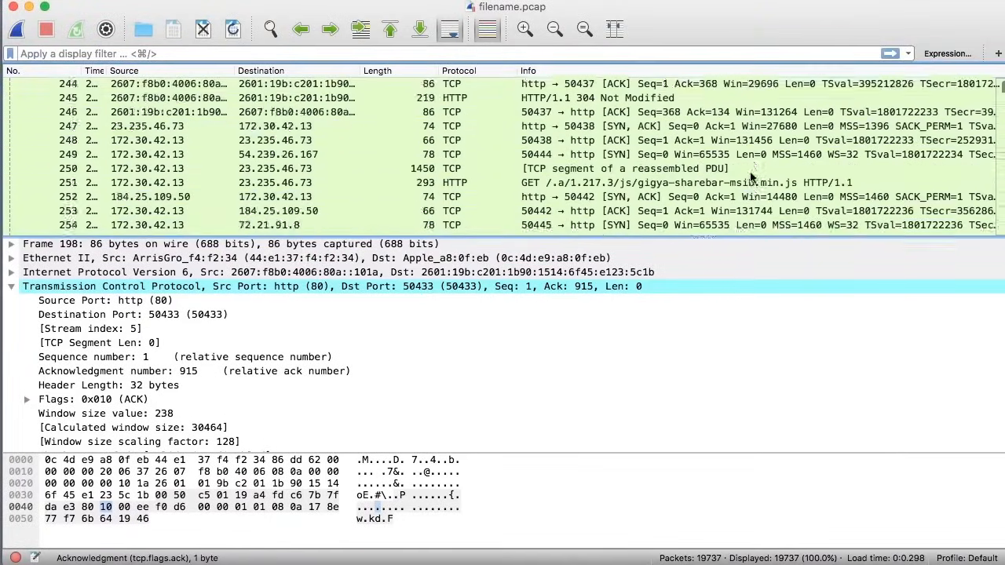
pyautogui.scroll(-2, 751, 176)
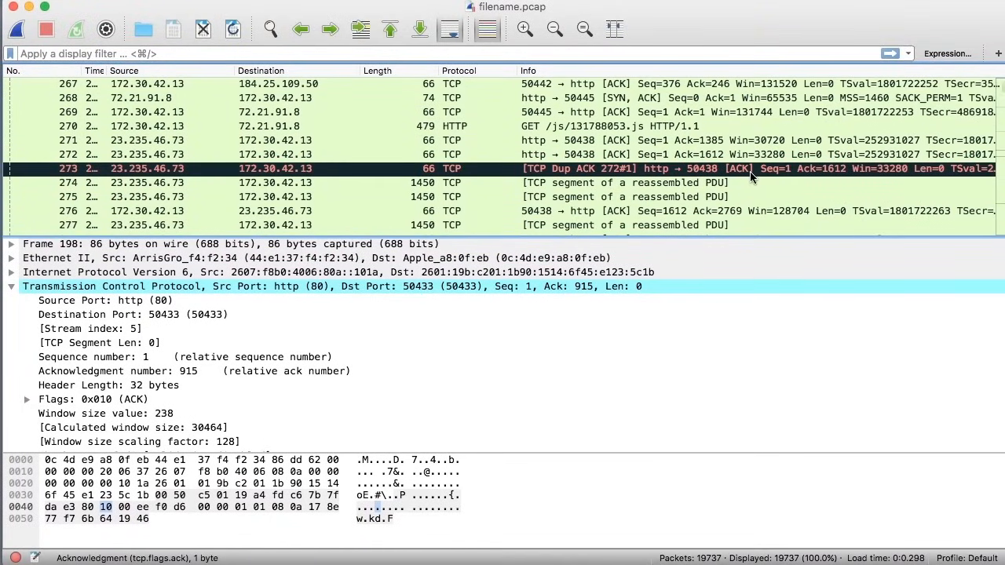
pyautogui.click(616, 171)
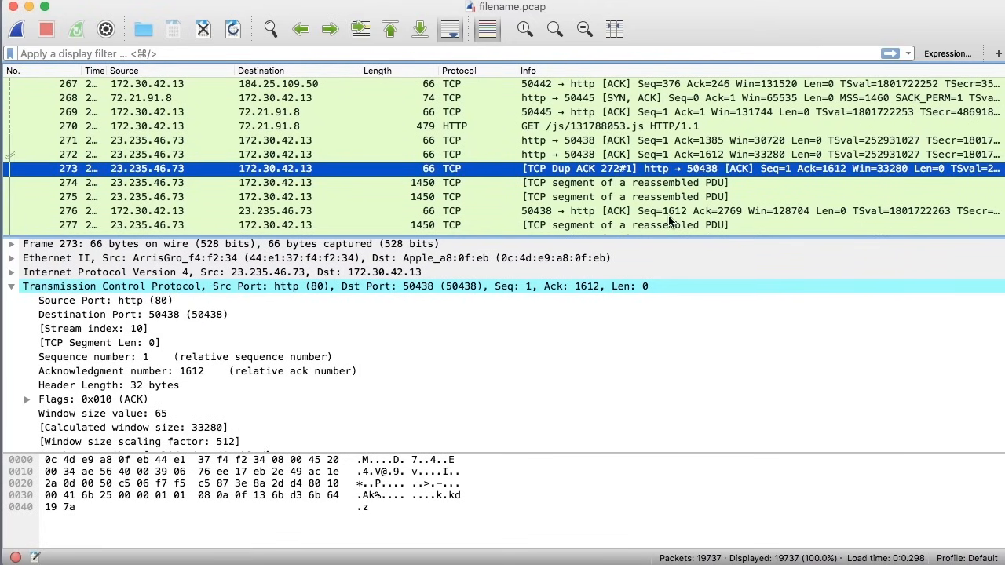
pyautogui.click(593, 114)
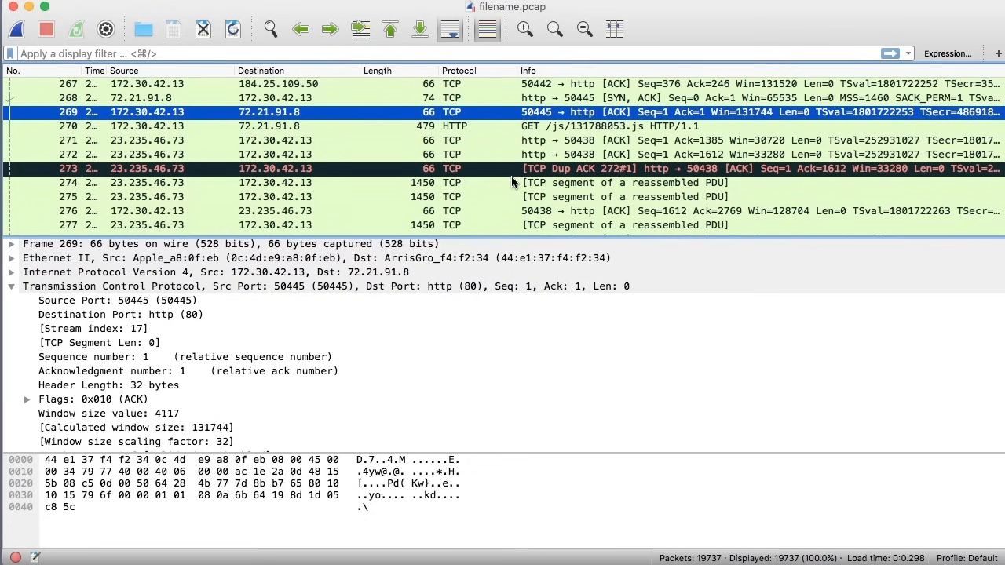
# Step: Find the following highlighted duplicate acknowledgment, packet 310, in the packet list
pyautogui.scroll(-2, 512, 181)
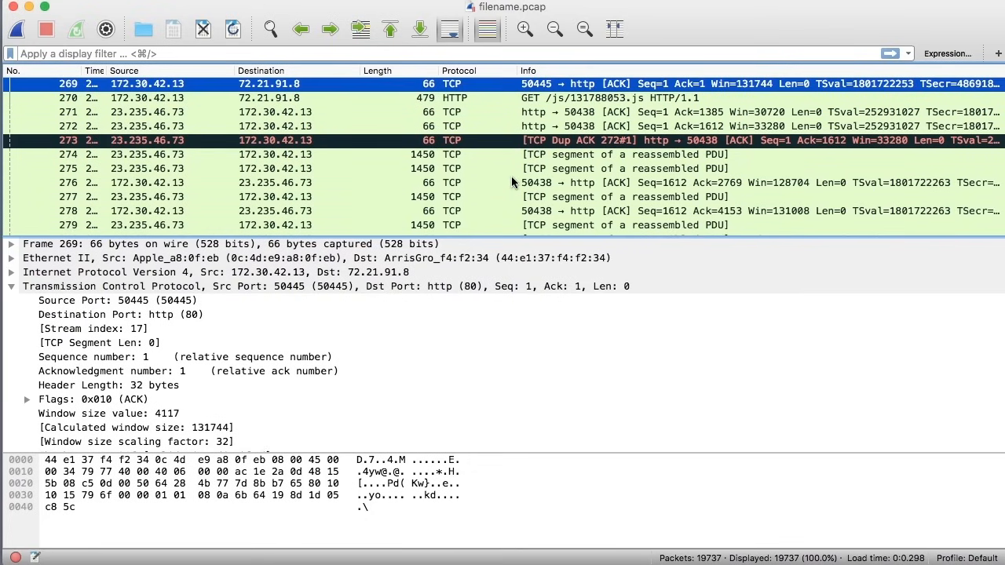
pyautogui.scroll(-10, 512, 182)
pyautogui.scroll(-5, 511, 181)
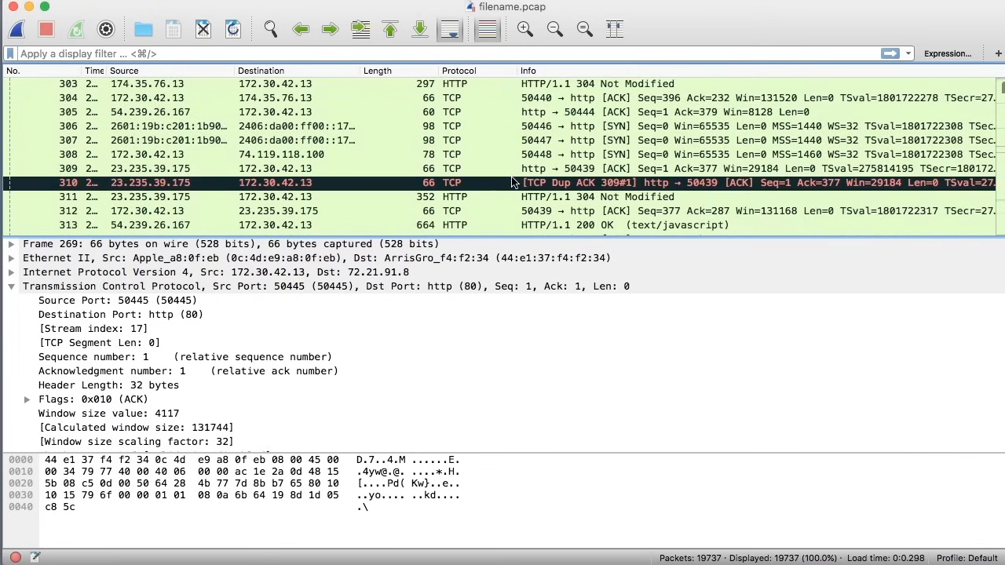
pyautogui.scroll(-3, 511, 182)
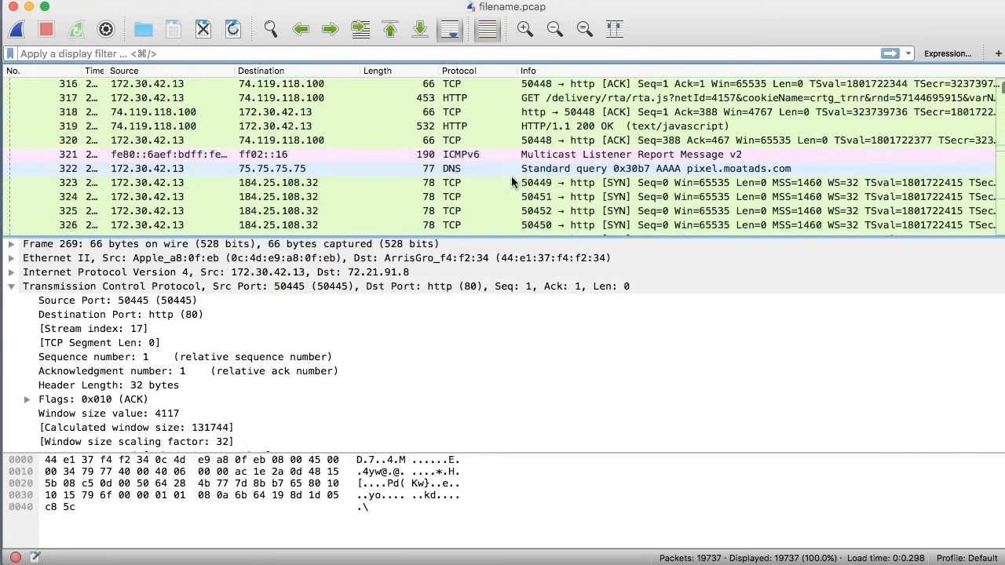
pyautogui.scroll(5, 511, 181)
pyautogui.click(524, 141)
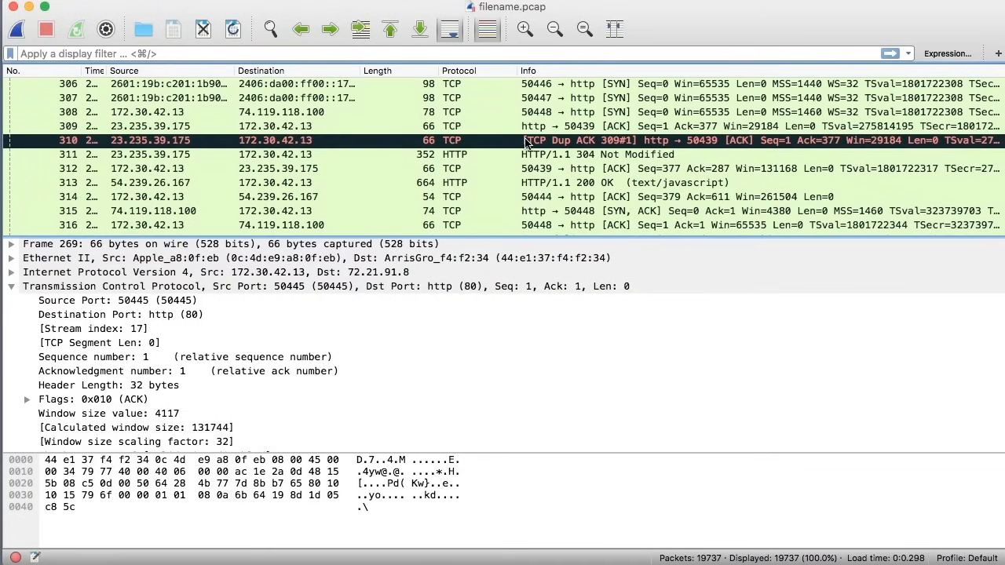
# Step: Check the packets after number 310 for further entries colored as errors or duplicate acknowledgments
pyautogui.scroll(-2, 526, 155)
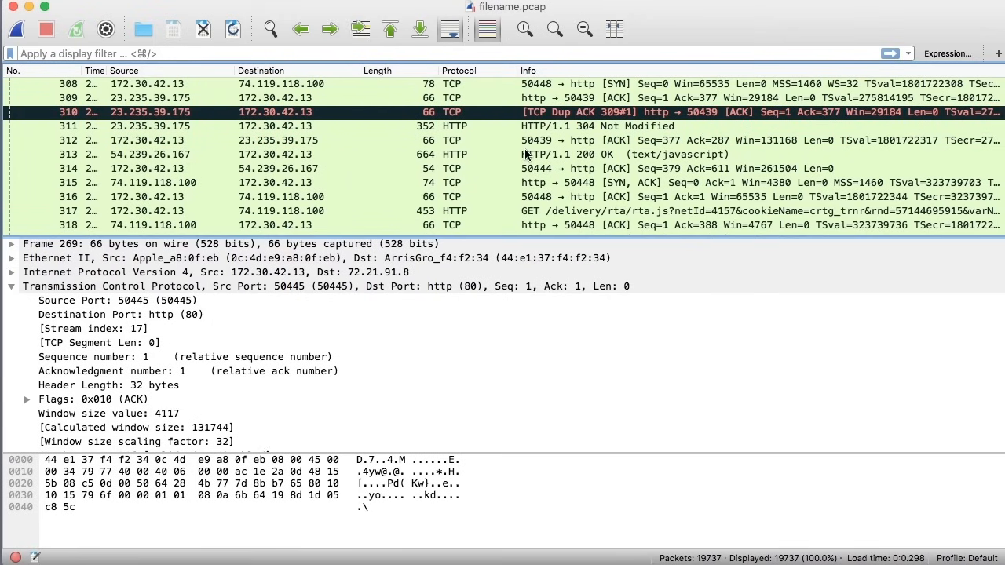
pyautogui.scroll(-5, 526, 155)
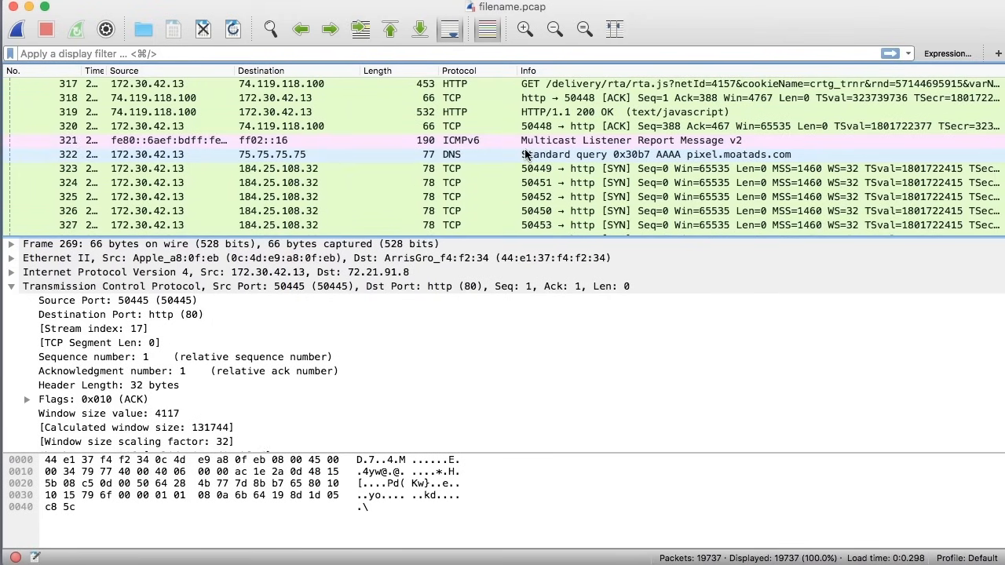
pyautogui.scroll(-15, 526, 155)
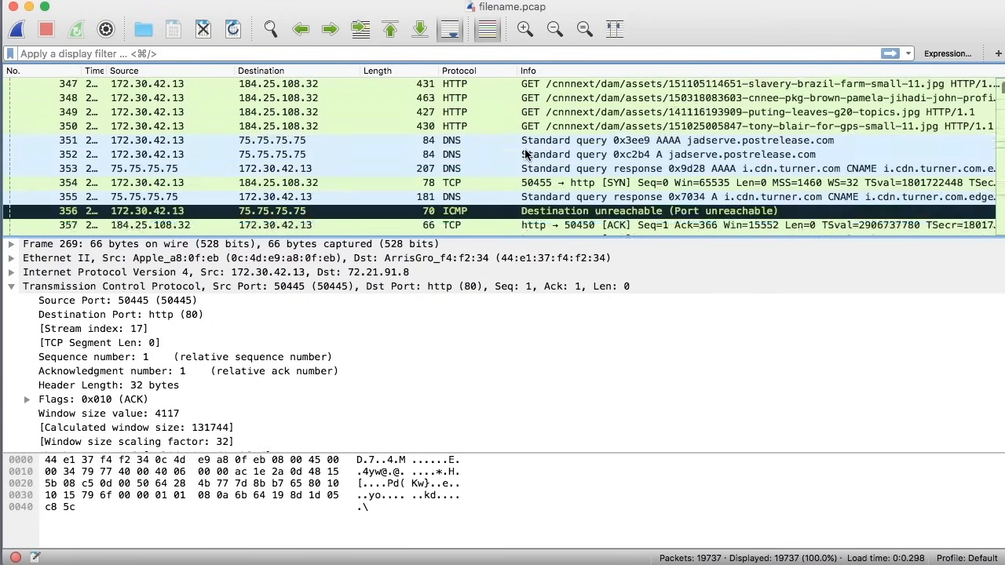
pyautogui.scroll(-8, 527, 155)
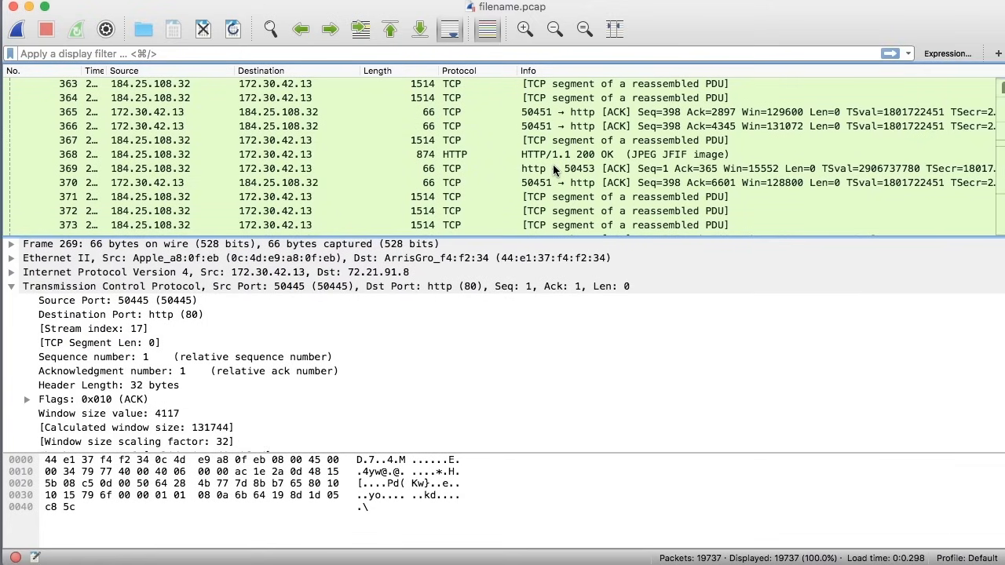
pyautogui.scroll(-3, 553, 168)
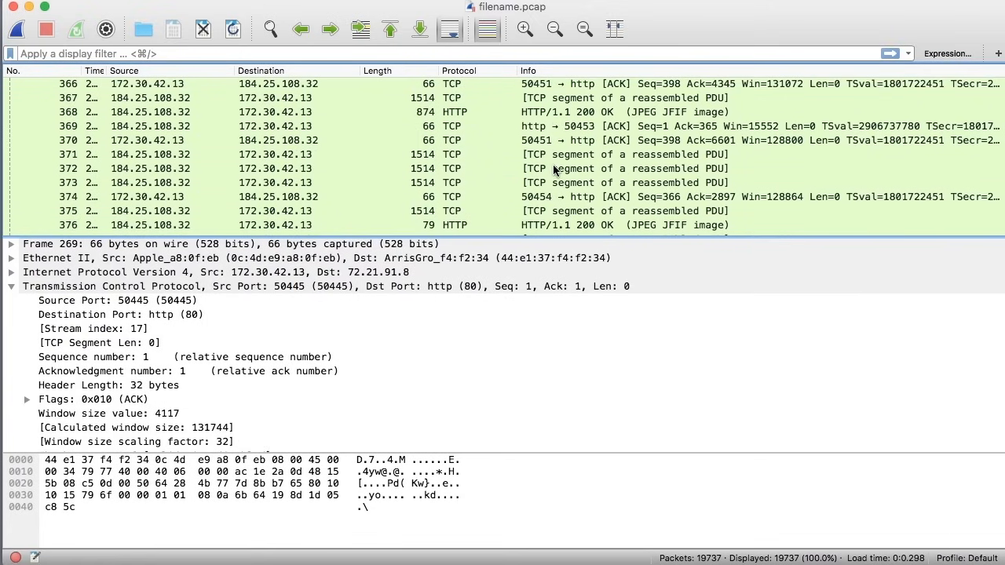
pyautogui.scroll(-10, 553, 169)
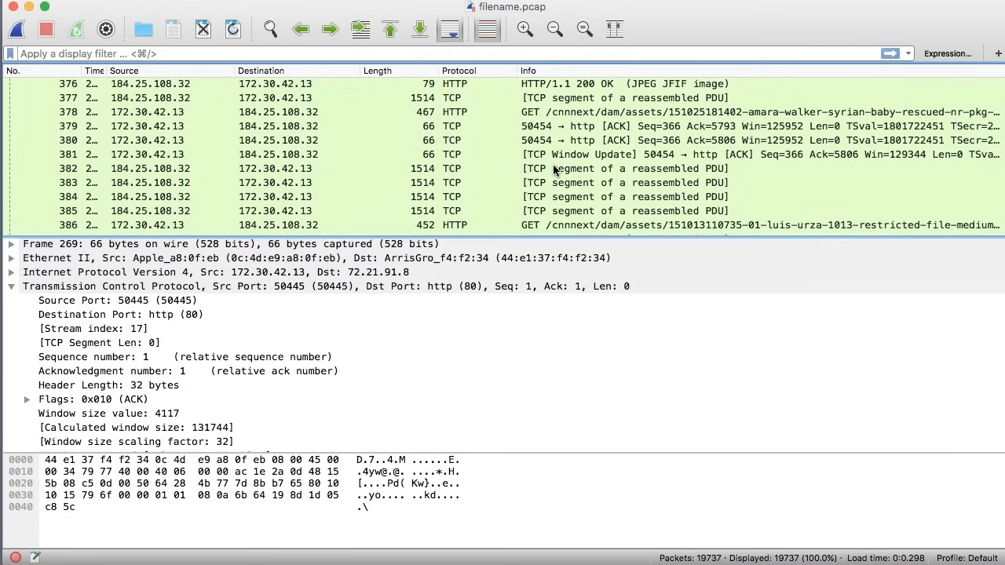
pyautogui.scroll(-15, 553, 168)
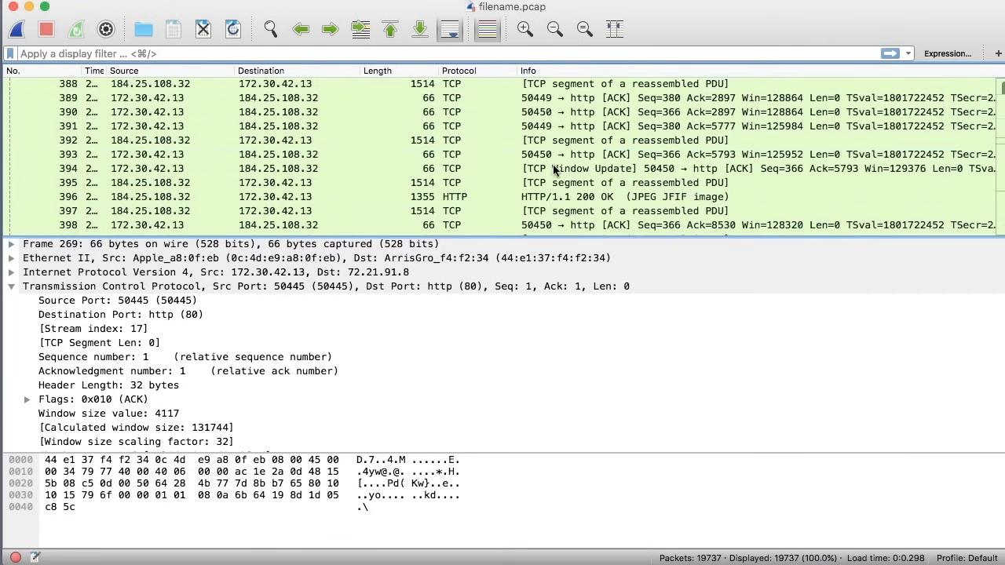
pyautogui.scroll(-19, 553, 168)
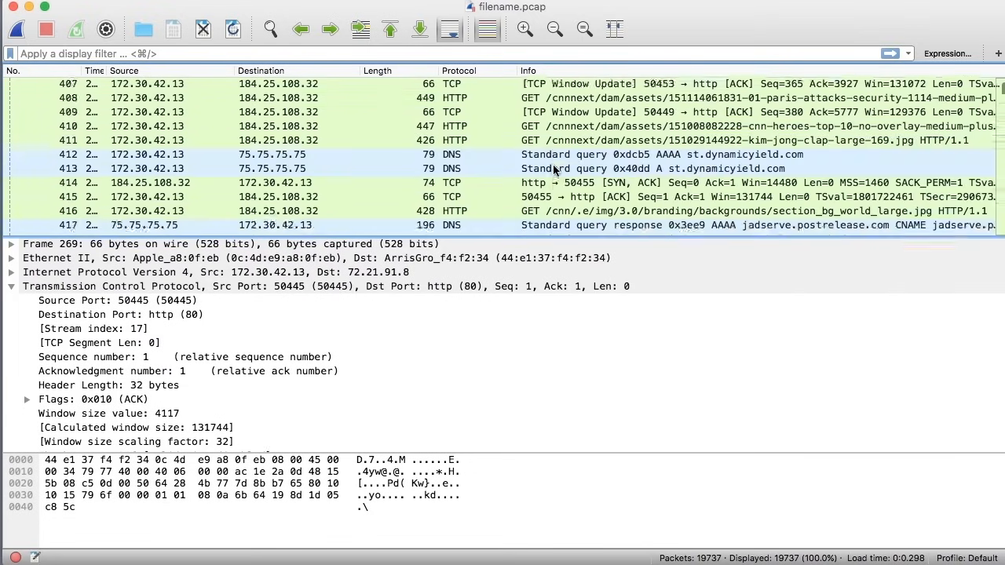
pyautogui.scroll(-20, 553, 168)
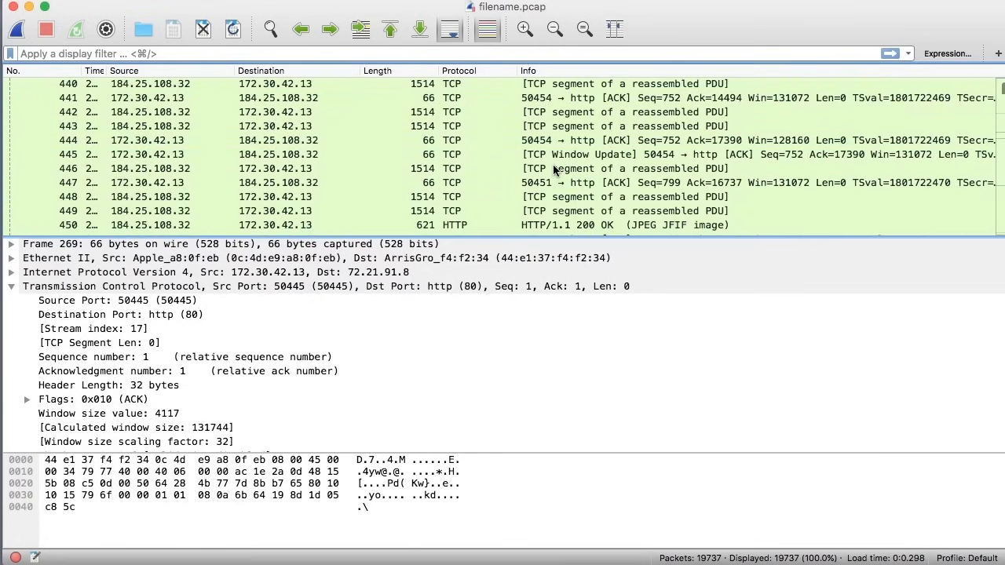
pyautogui.scroll(-9, 553, 168)
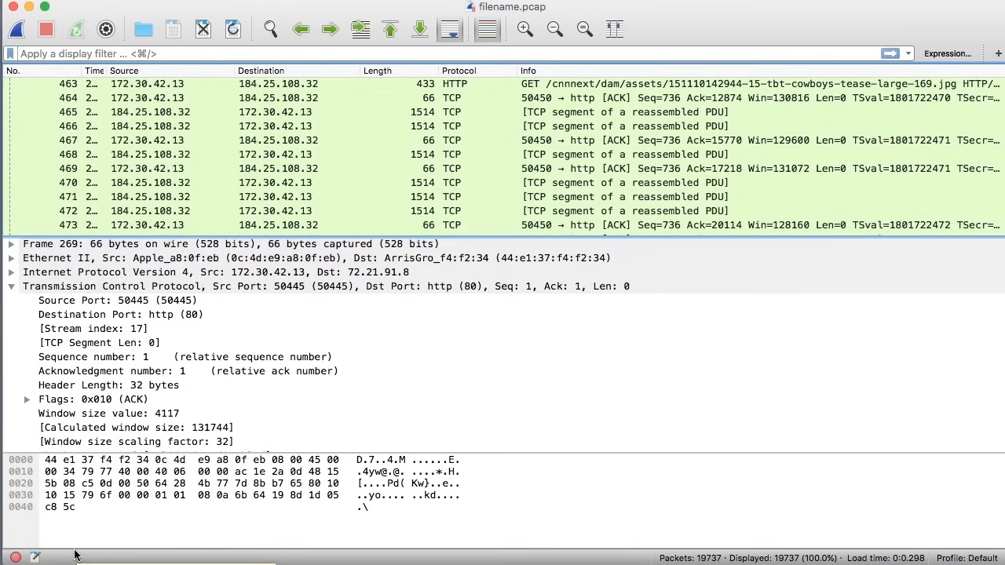
# Step: Check the packets from number 463 through 655 for further error-colored entries, going back to ICMP packet 512
pyautogui.scroll(-20, 416, 193)
pyautogui.scroll(-20, 417, 192)
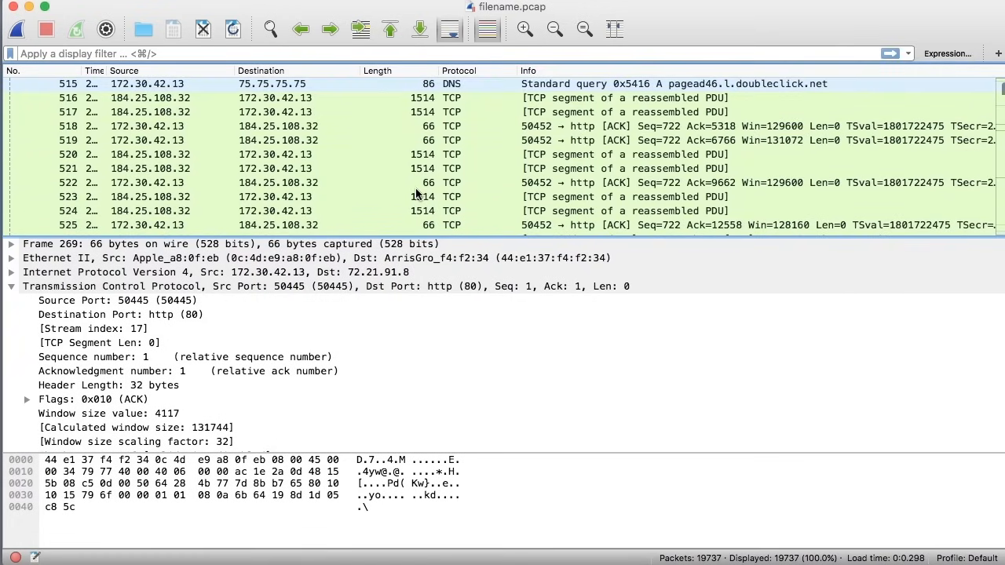
pyautogui.scroll(10, 416, 193)
pyautogui.scroll(2, 416, 192)
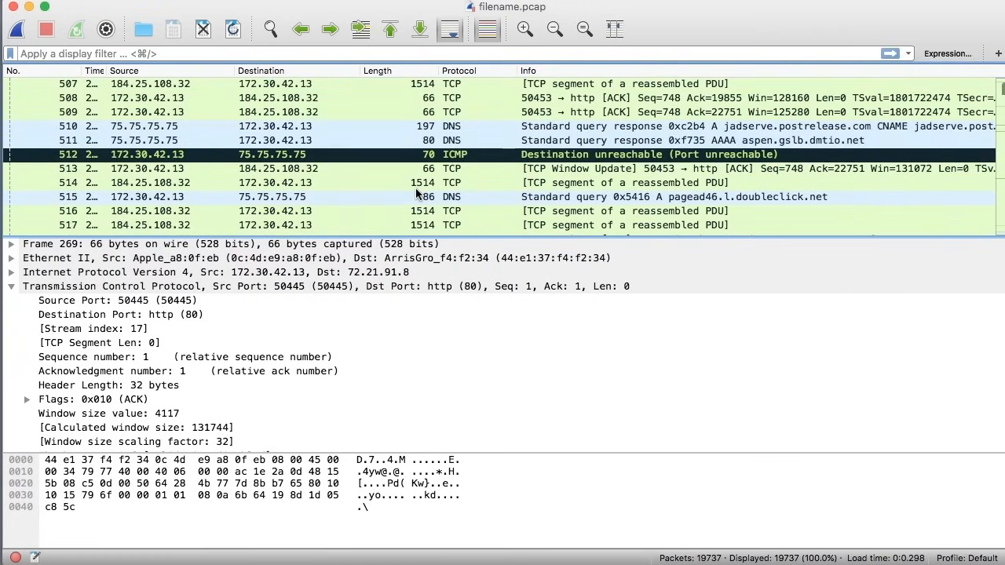
pyautogui.scroll(-20, 416, 192)
pyautogui.scroll(-20, 416, 193)
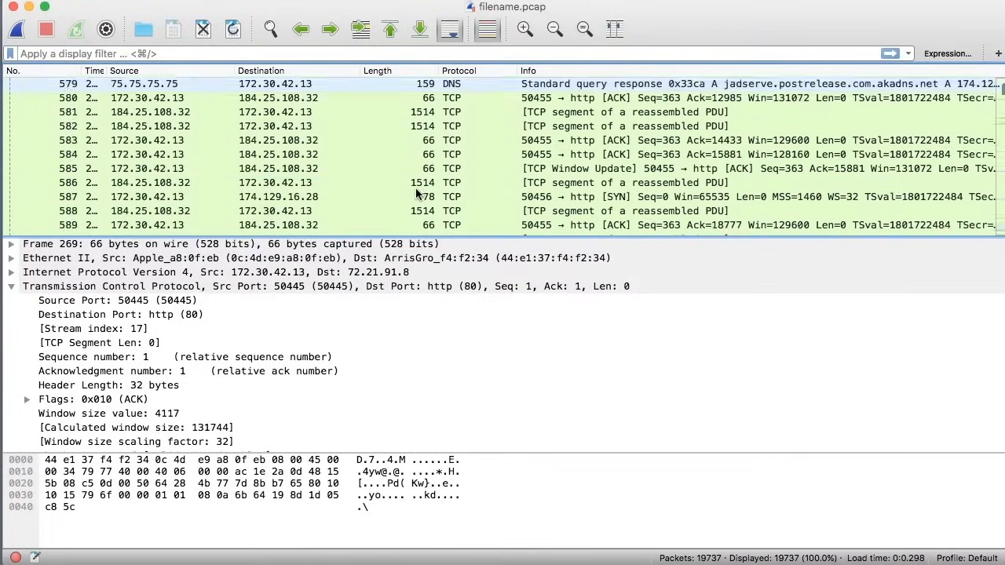
pyautogui.scroll(-20, 416, 192)
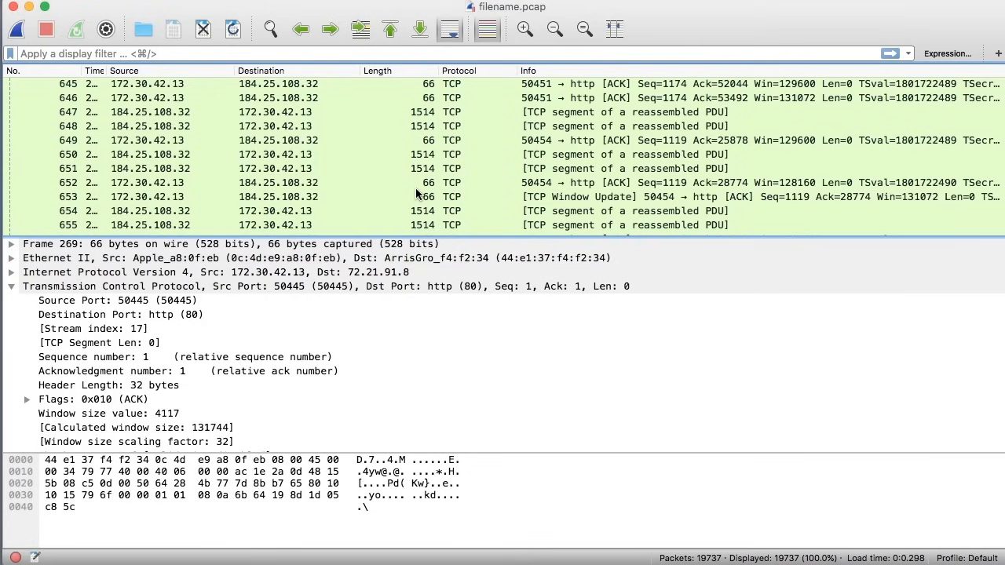
# Step: Close the filename.pcap capture and start a live capture on the Ethernet: en0 interface
pyautogui.press('super+w')
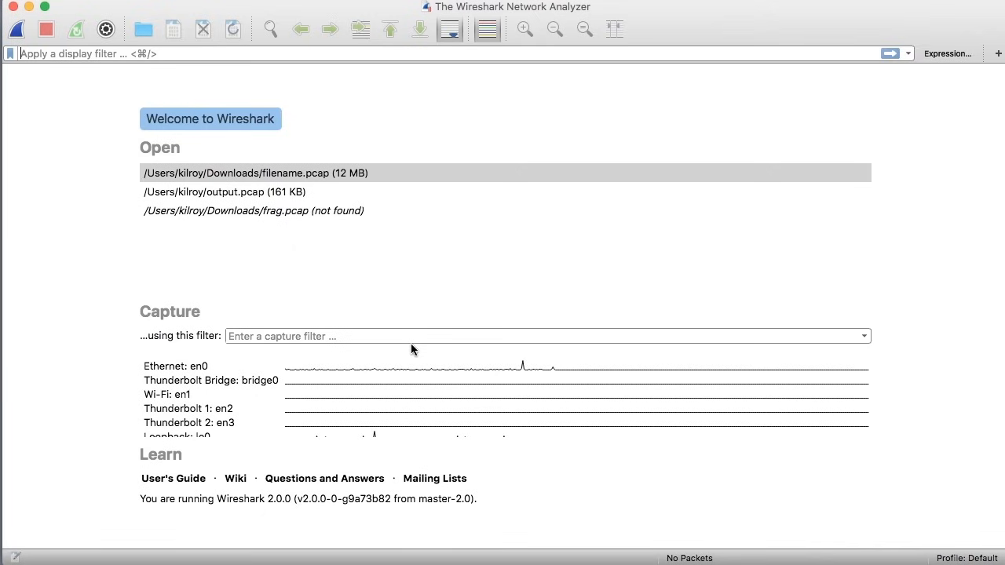
pyautogui.doubleClick(214, 365)
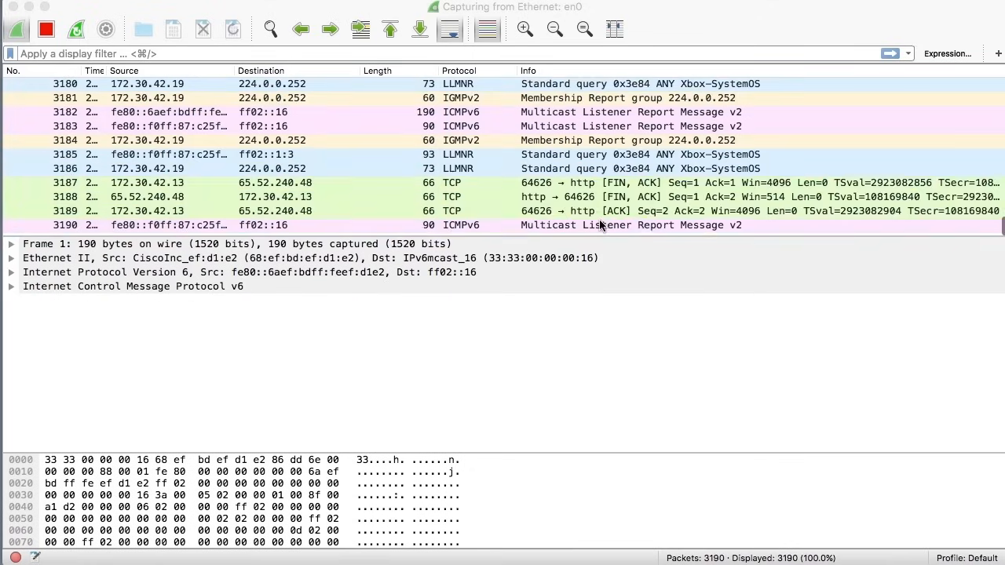
# Step: Begin a display filter for the live capture with the ip.addr field
pyautogui.click(398, 51)
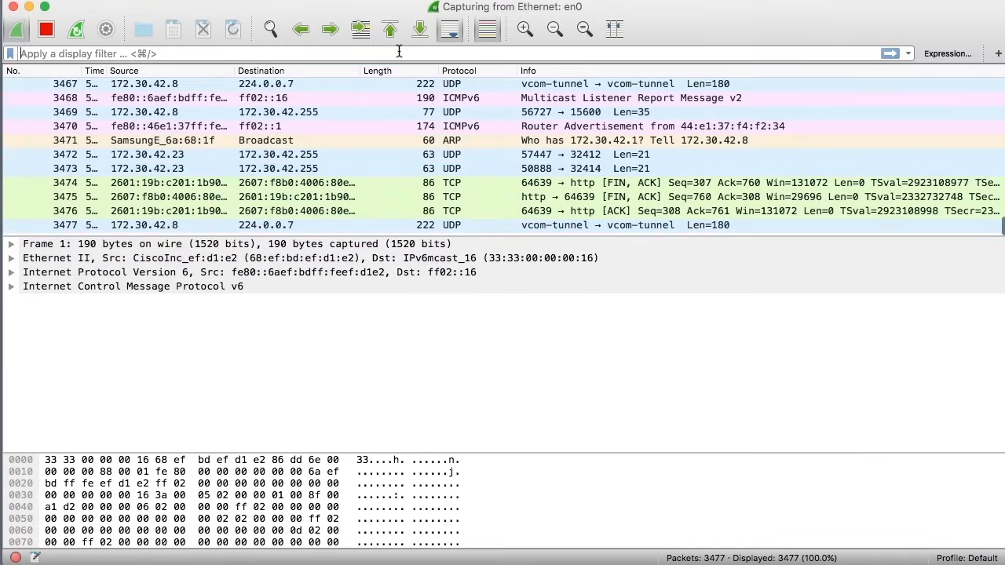
pyautogui.write('ip.')
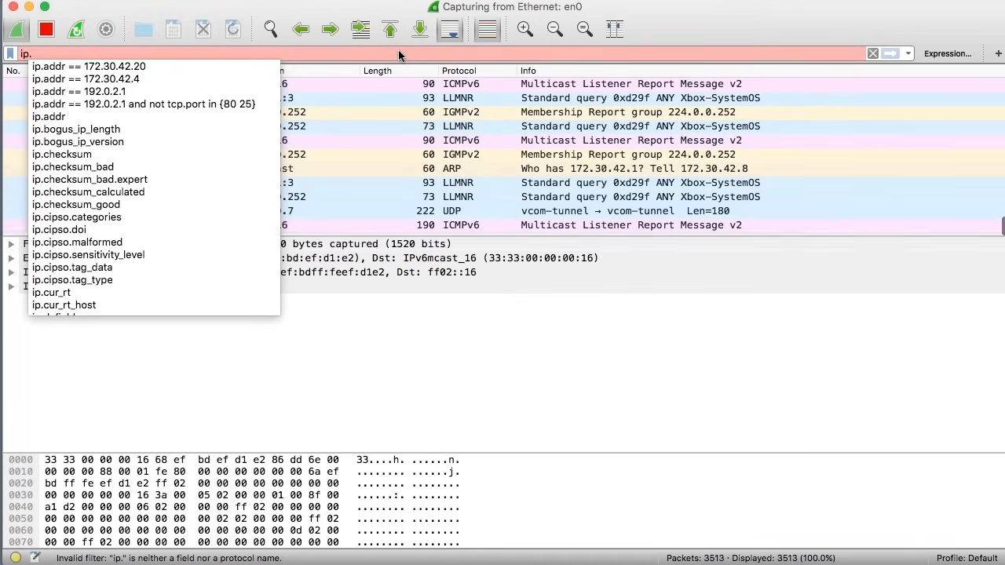
pyautogui.write('addr')
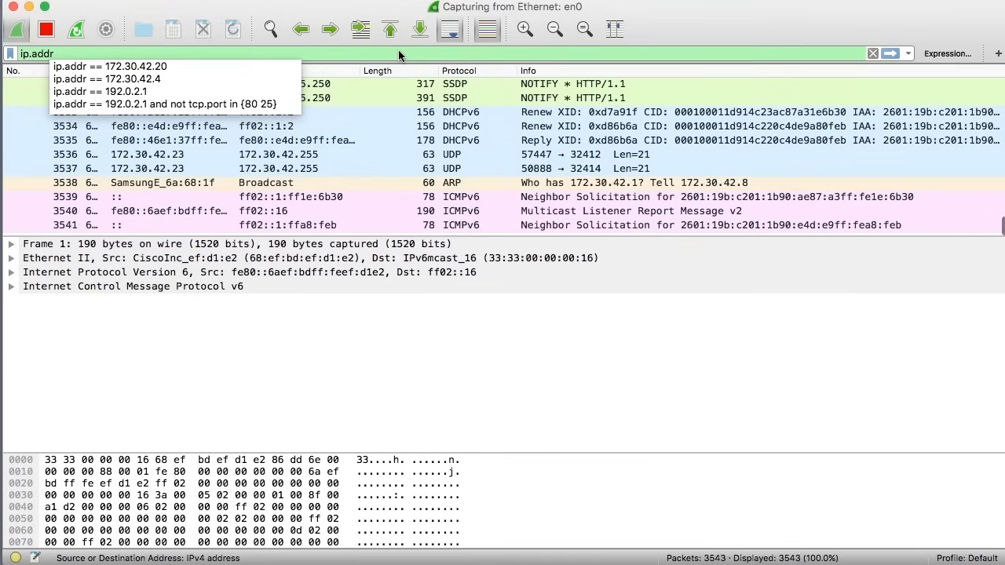
# Step: Try the comparison operators == and eq after ip.addr in the display filter, removing each again
pyautogui.write('==')
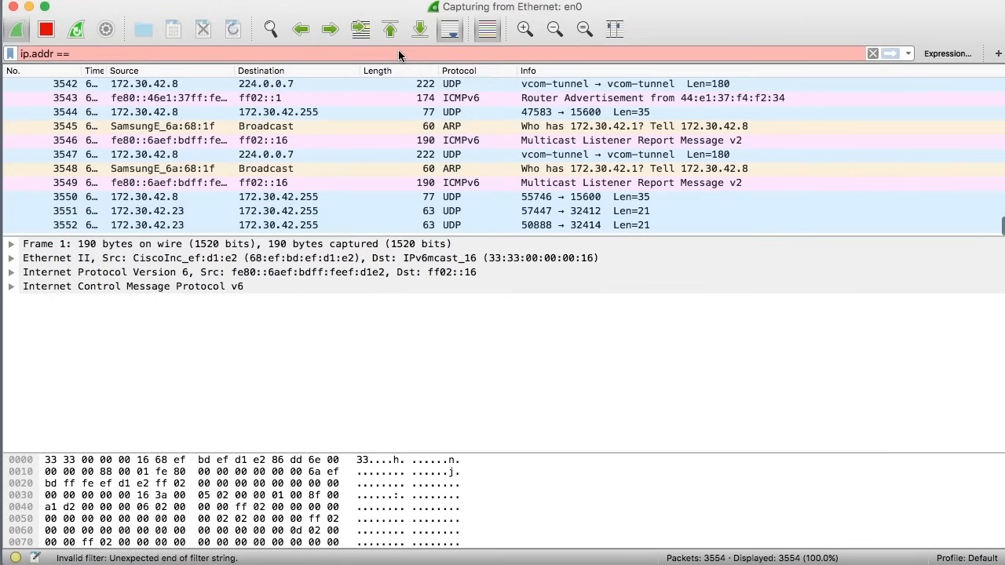
pyautogui.press('BackSpace')
pyautogui.press('BackSpace')
pyautogui.write('eq')
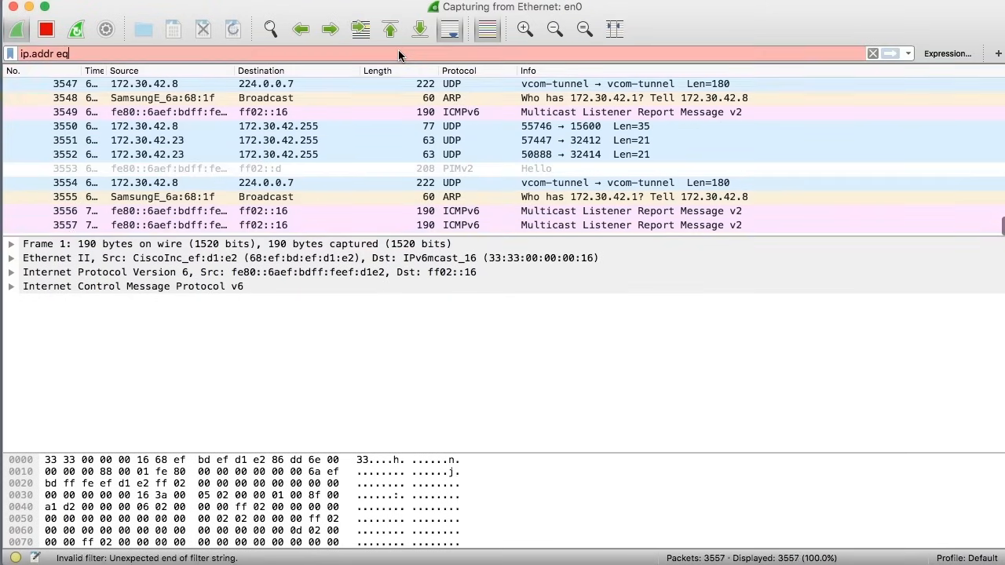
pyautogui.press('BackSpace')
pyautogui.press('BackSpace')
pyautogui.press('BackSpace')
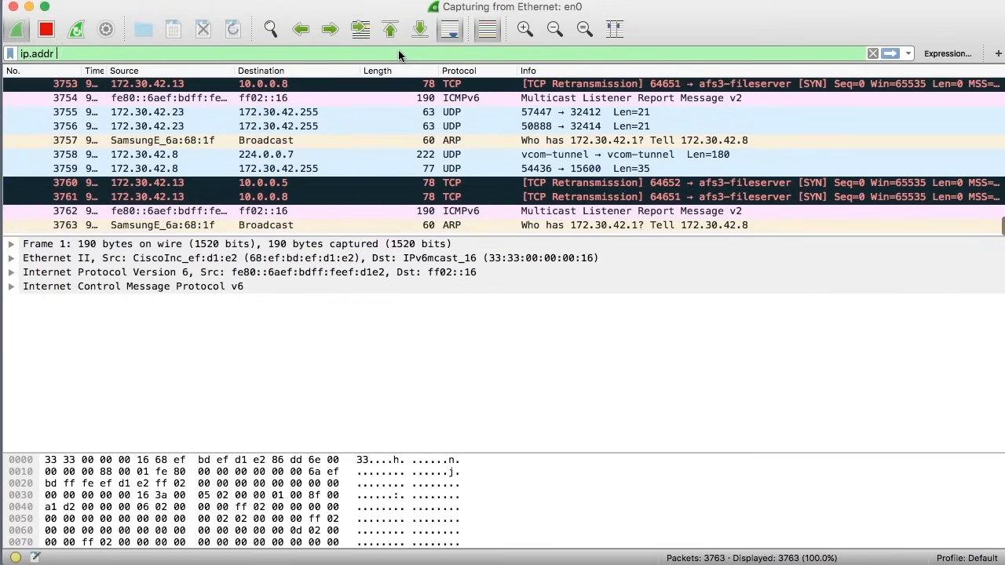
# Step: Complete the display filter as ip.addr == 172.30.42.13 and apply it to the capture
pyautogui.write('==')
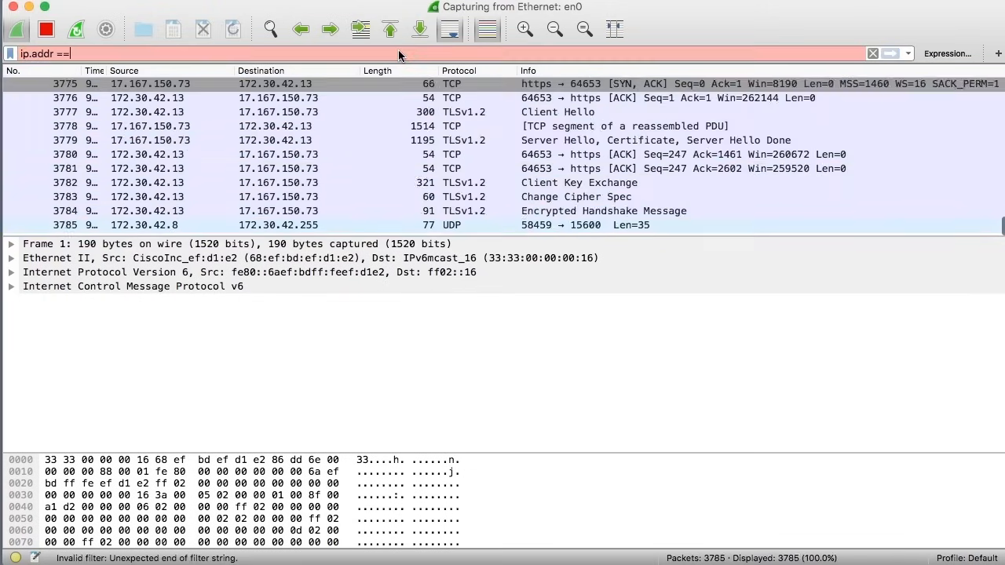
pyautogui.write(' 172.')
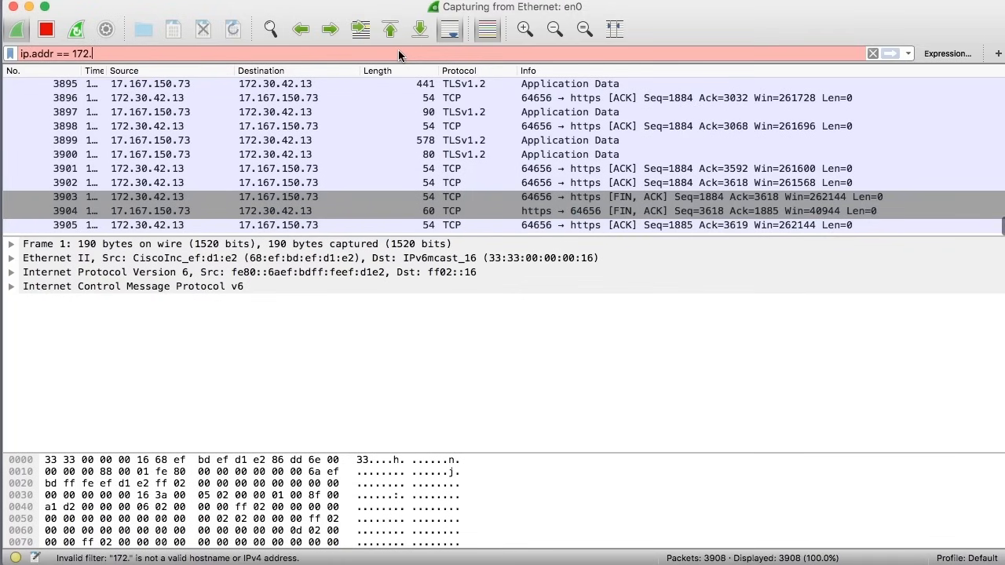
pyautogui.write('30.42.')
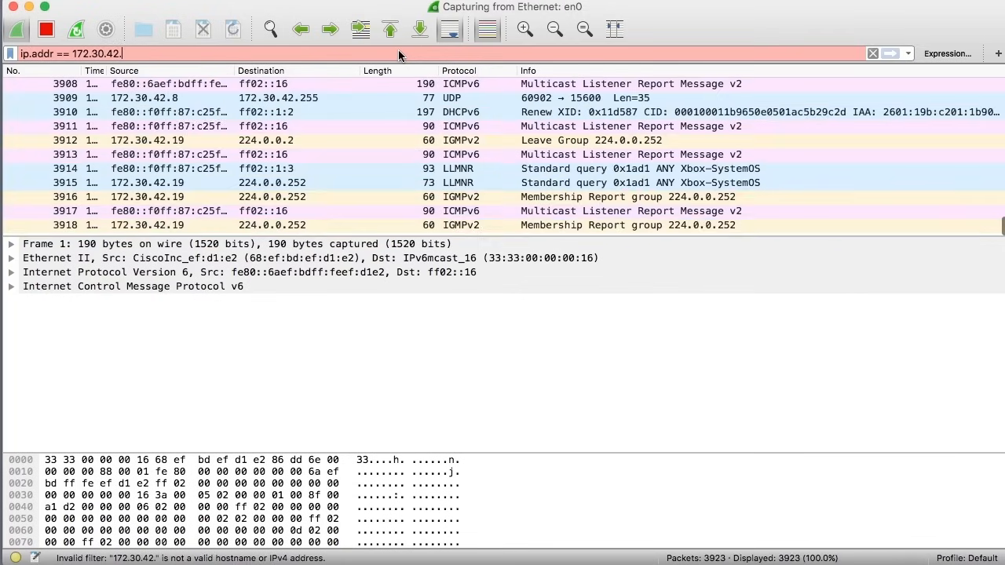
pyautogui.write('13')
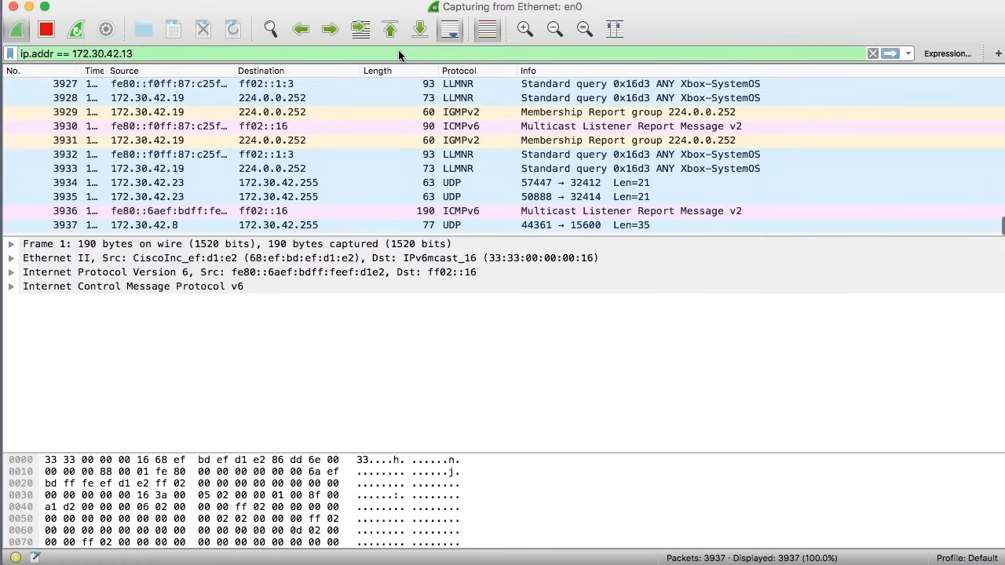
pyautogui.press('BackSpace')
pyautogui.press('BackSpace')
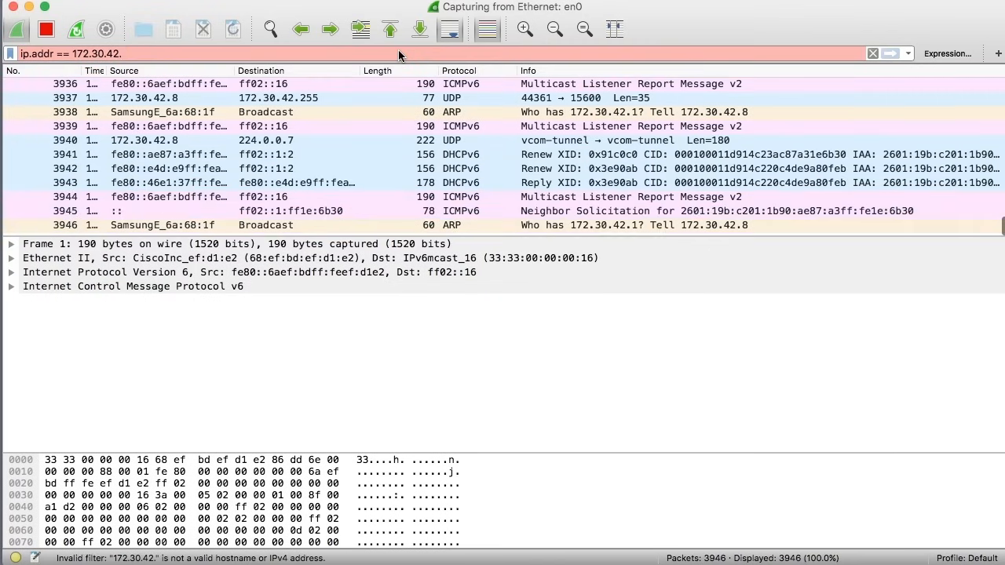
pyautogui.write('13')
pyautogui.press('BackSpace')
pyautogui.press('BackSpace')
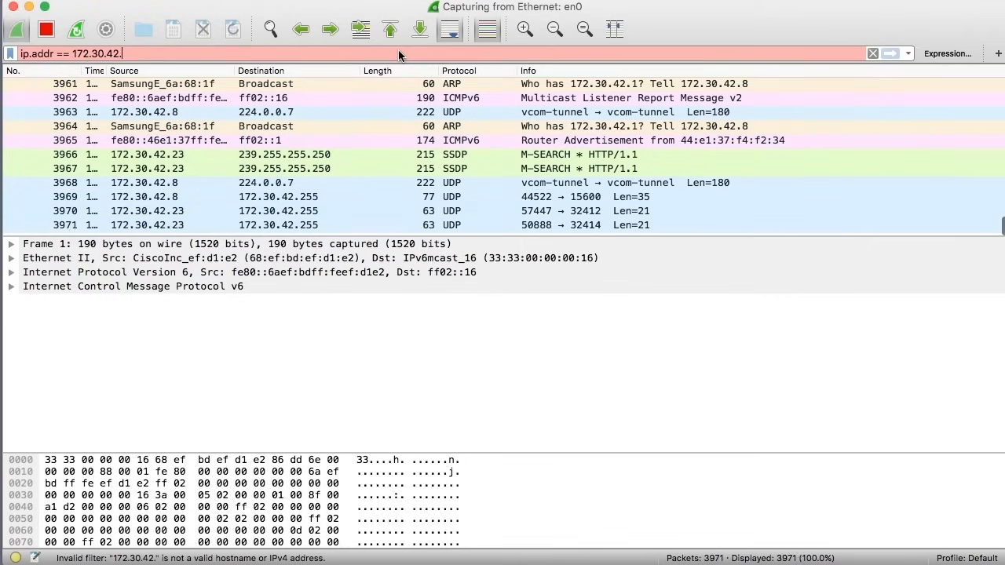
pyautogui.write('13')
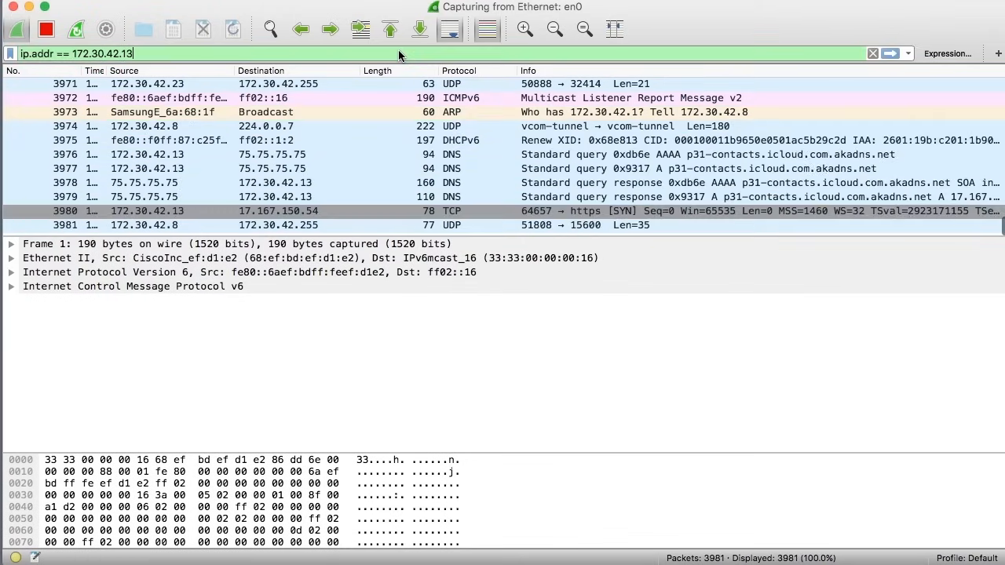
pyautogui.press('Return')
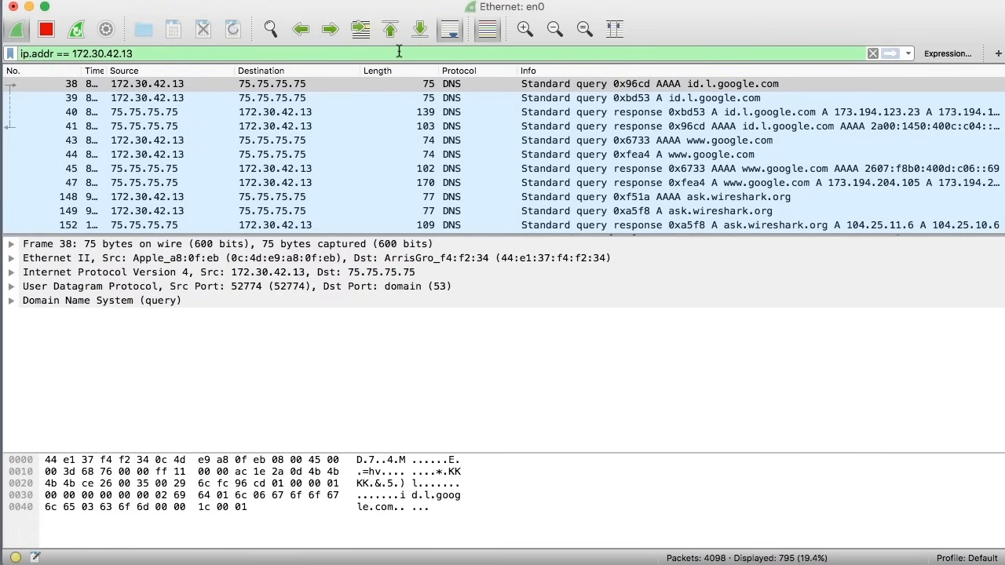
# Step: Examine the filtered packets, selecting packet 272 with 172.30.42.13 as source and packet 274 with it as destination
pyautogui.scroll(-15, 389, 143)
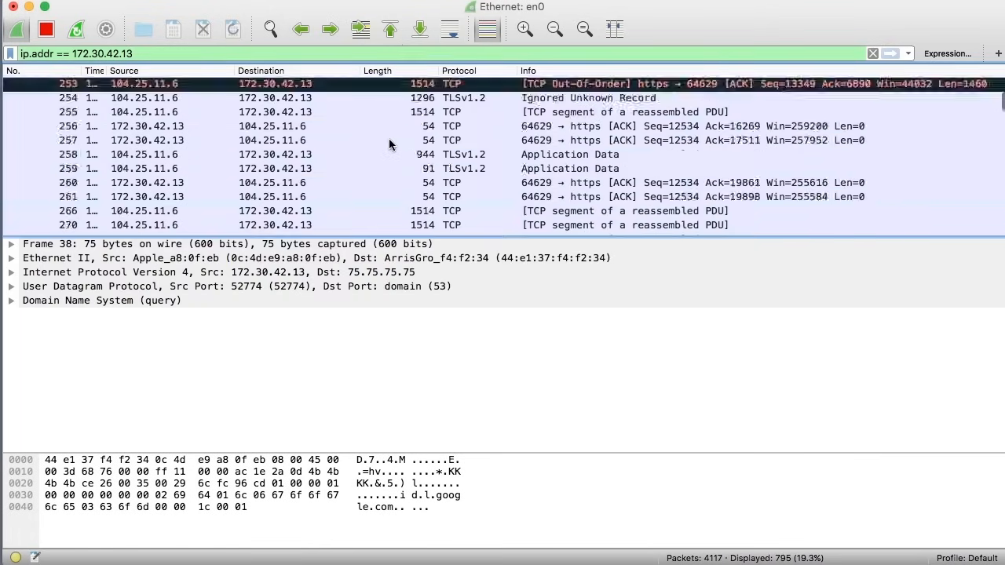
pyautogui.scroll(-5, 389, 143)
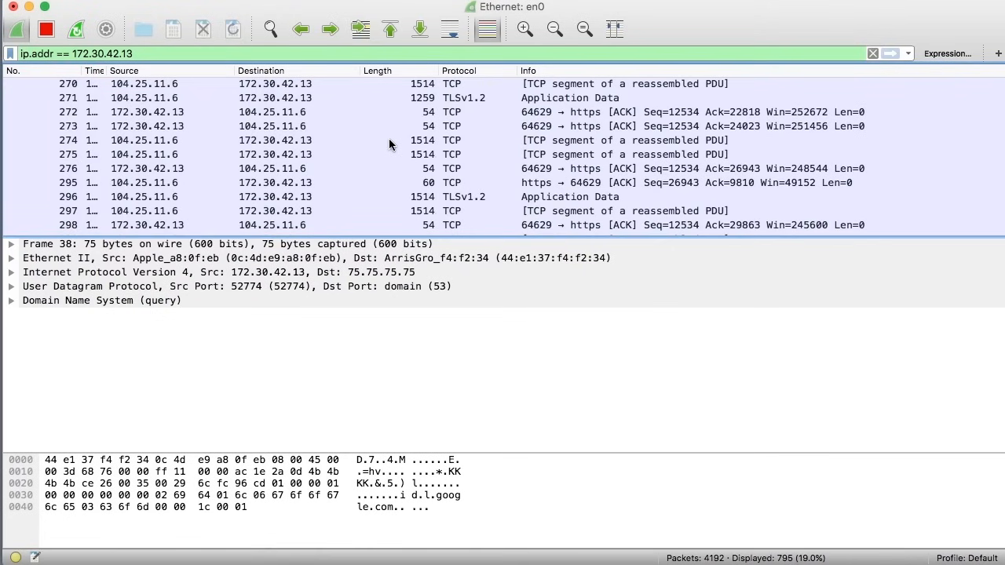
pyautogui.click(159, 115)
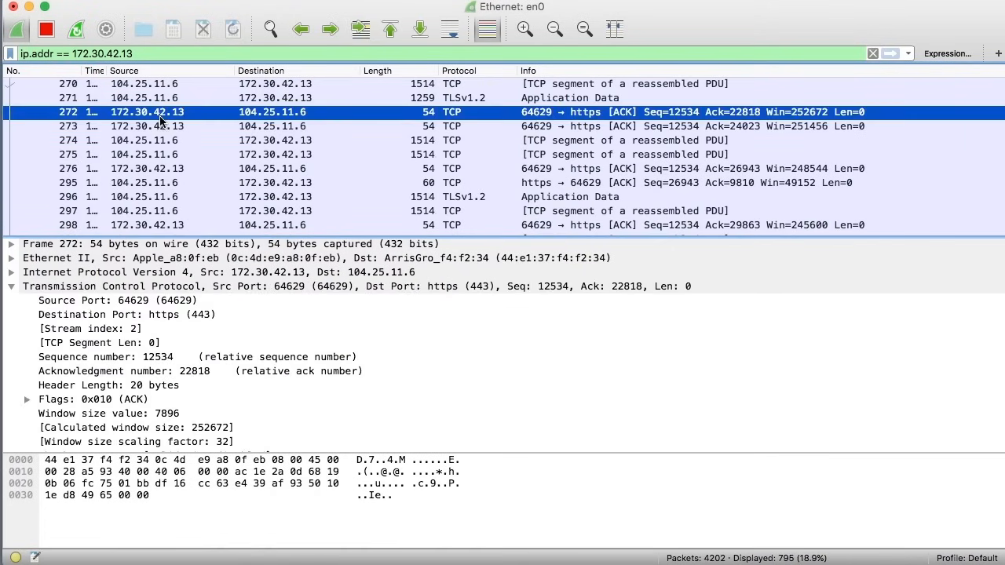
pyautogui.click(282, 142)
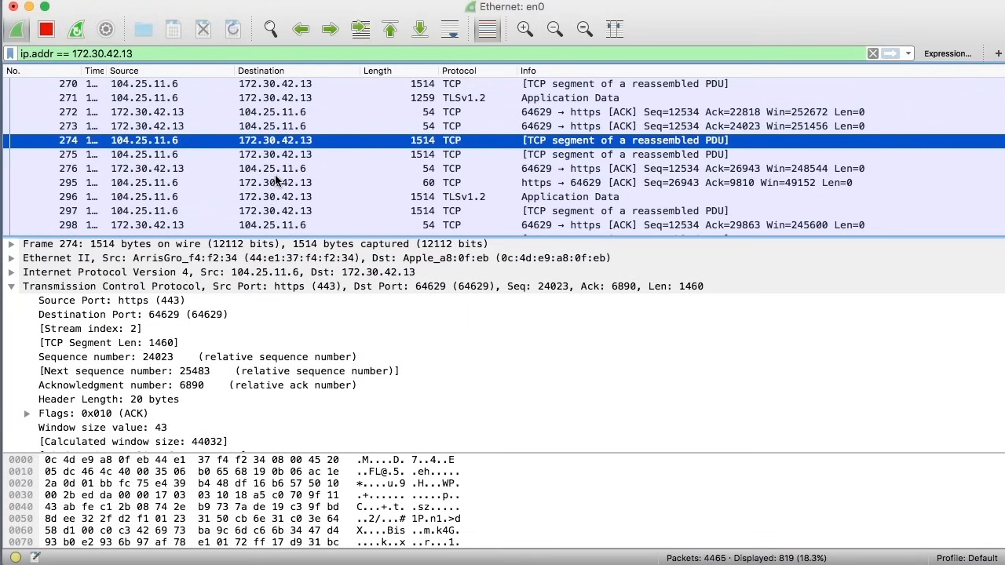
# Step: Replace the display filter with ip.src == 172.30.42.13, apply it, and review the source addresses from the first matching packets
pyautogui.click(183, 53)
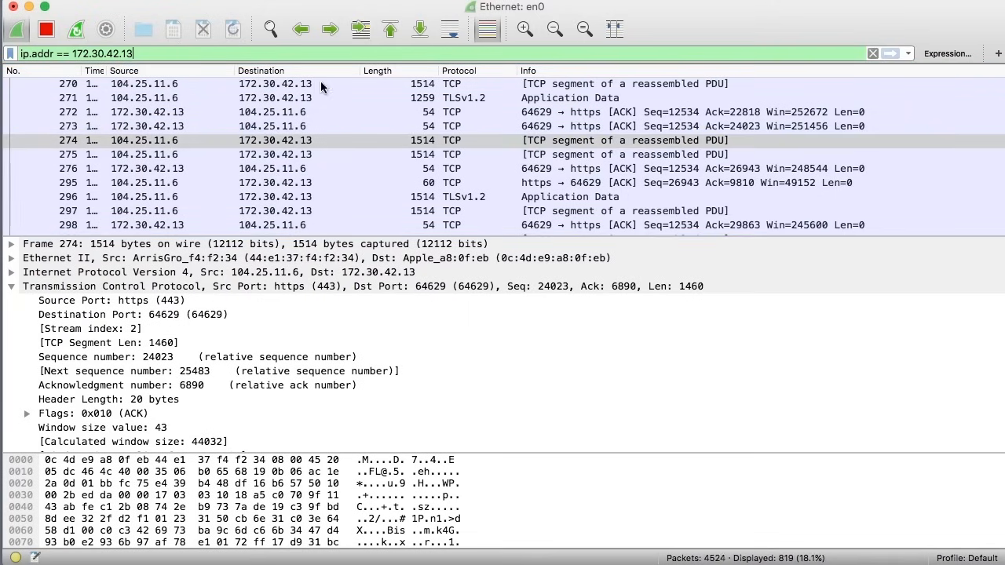
pyautogui.click(872, 53)
pyautogui.click(313, 55)
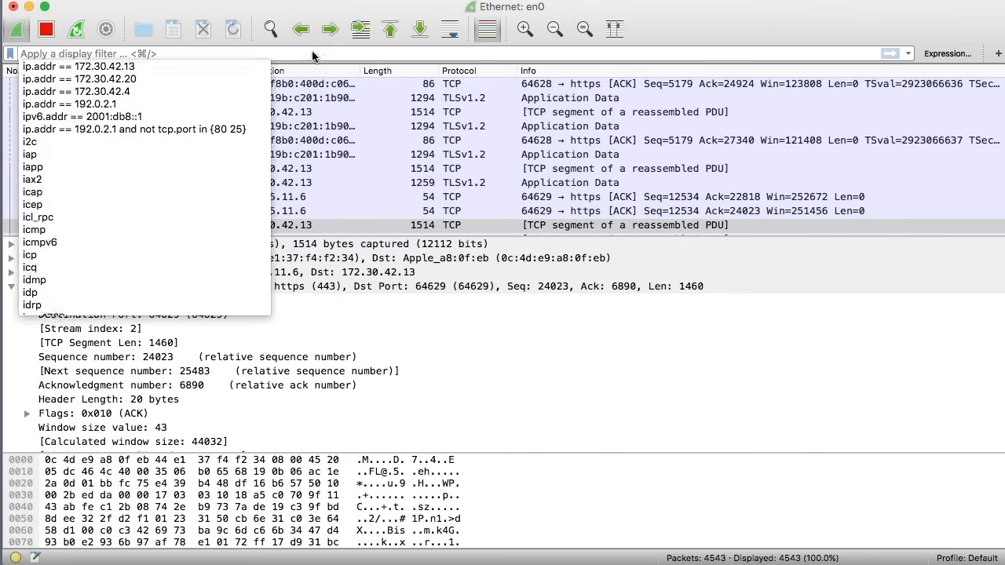
pyautogui.write('ip.src -')
pyautogui.press('BackSpace')
pyautogui.write('== 172.30.42.13')
pyautogui.press('Return')
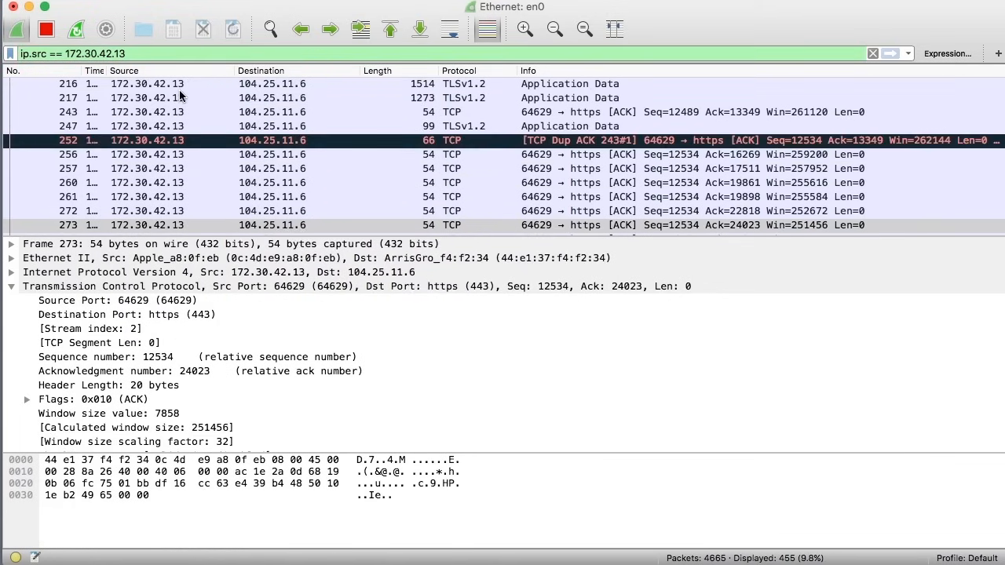
pyautogui.scroll(15, 180, 95)
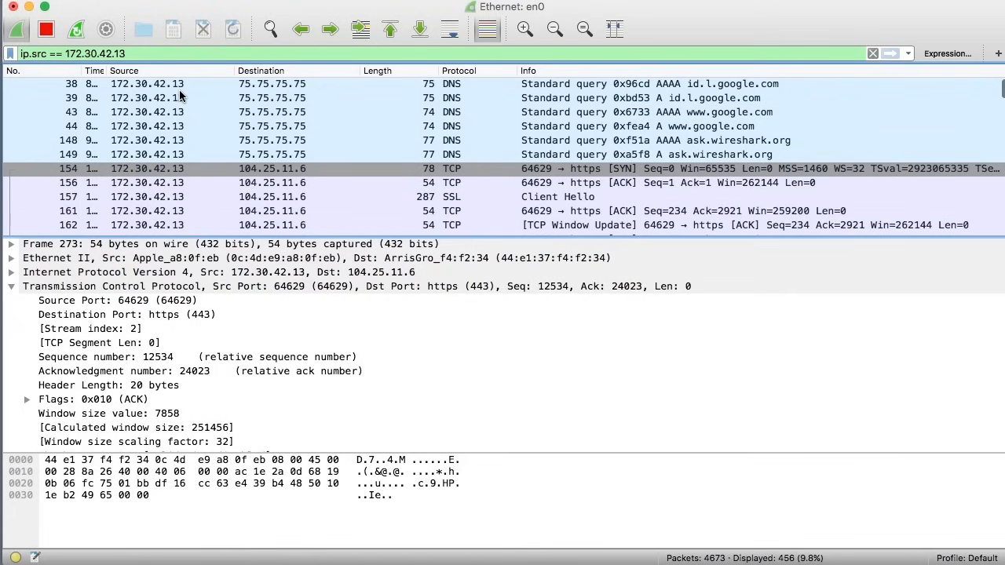
# Step: Clear the source address filter and apply the display filter http instead
pyautogui.click(873, 54)
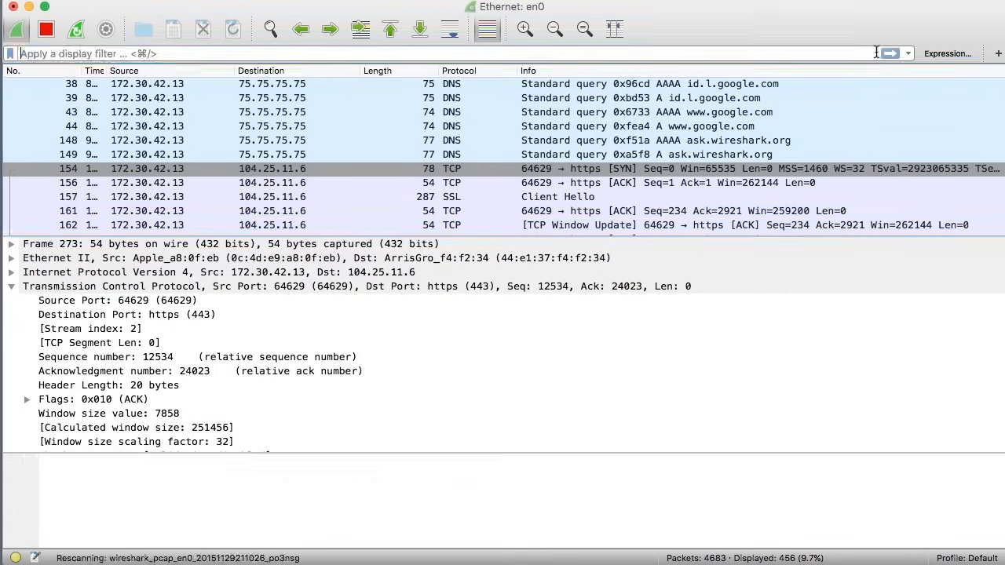
pyautogui.scroll(-5, 546, 169)
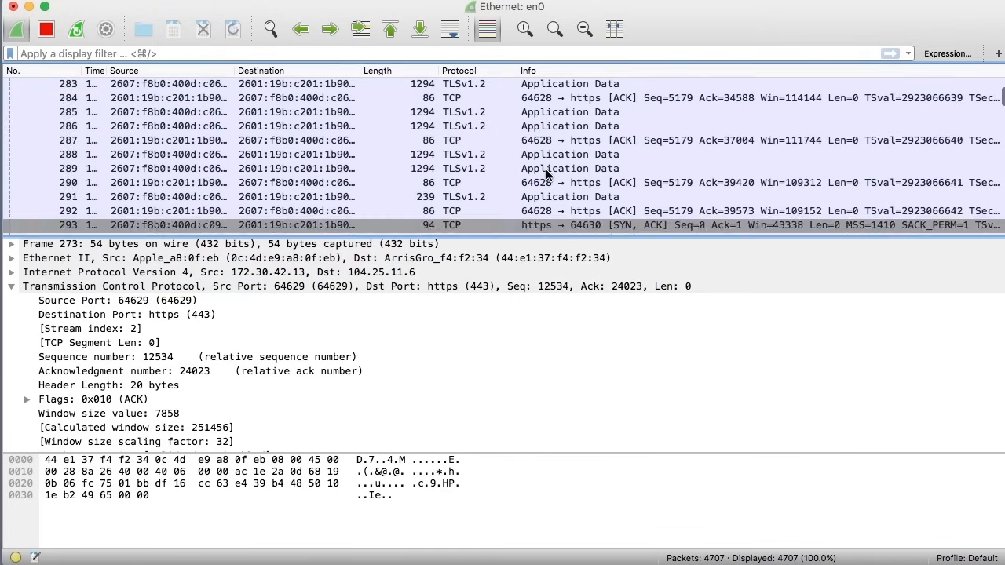
pyautogui.scroll(15, 546, 169)
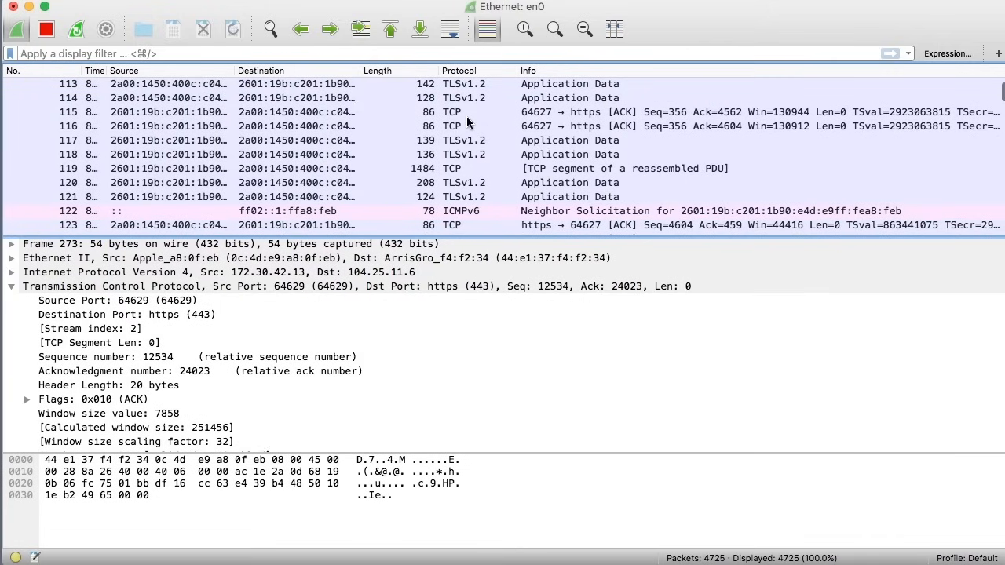
pyautogui.click(397, 54)
pyautogui.write('http')
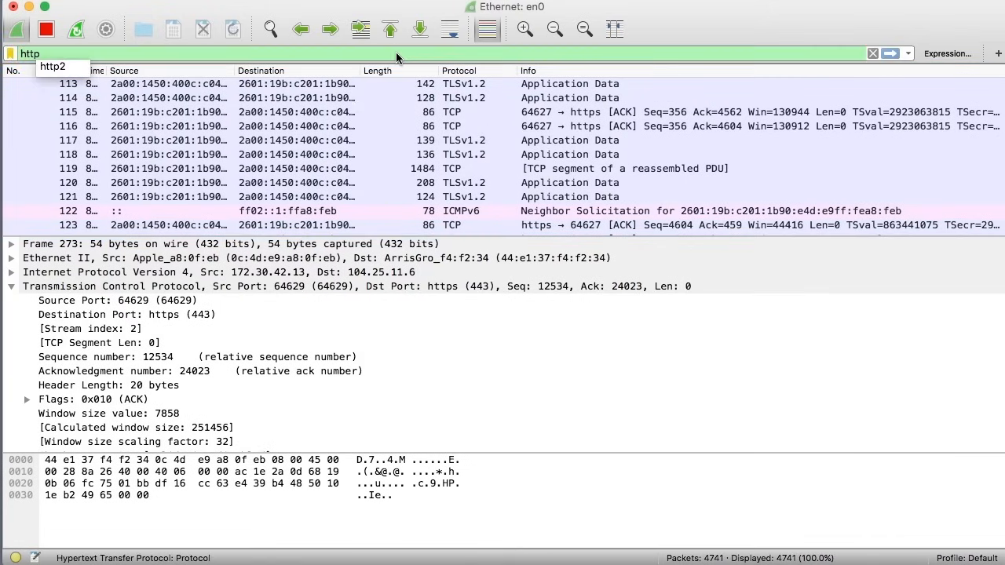
pyautogui.press('Return')
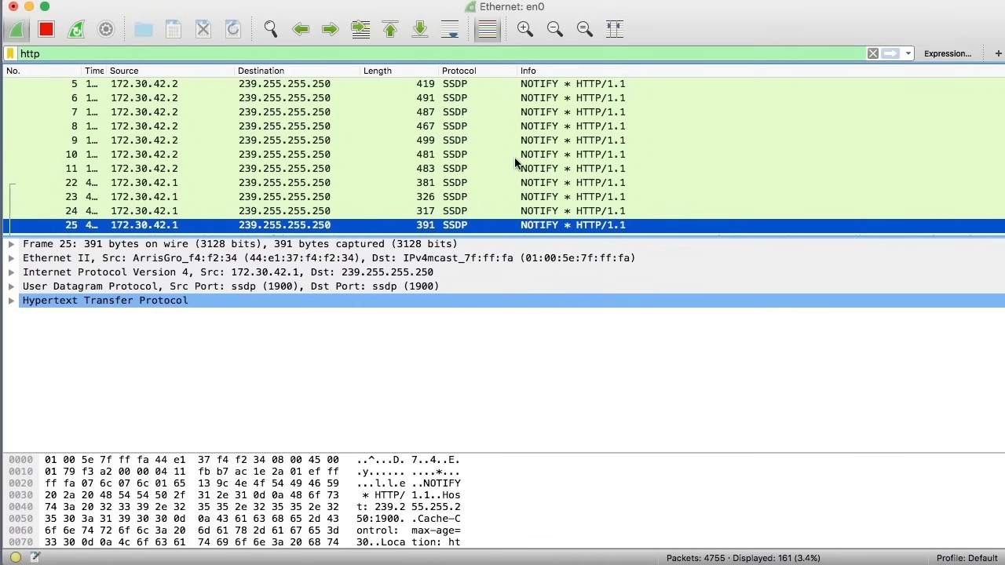
# Step: Browse the HTTP-filtered packets to the end of the list and select SSDP NOTIFY packet 4730
pyautogui.scroll(-10, 453, 162)
pyautogui.scroll(-5, 516, 163)
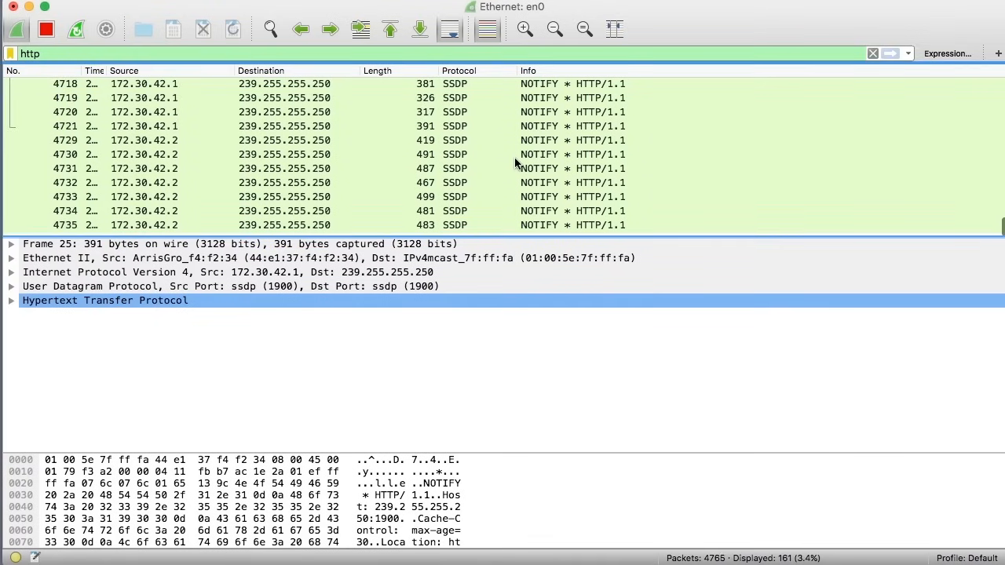
pyautogui.click(463, 160)
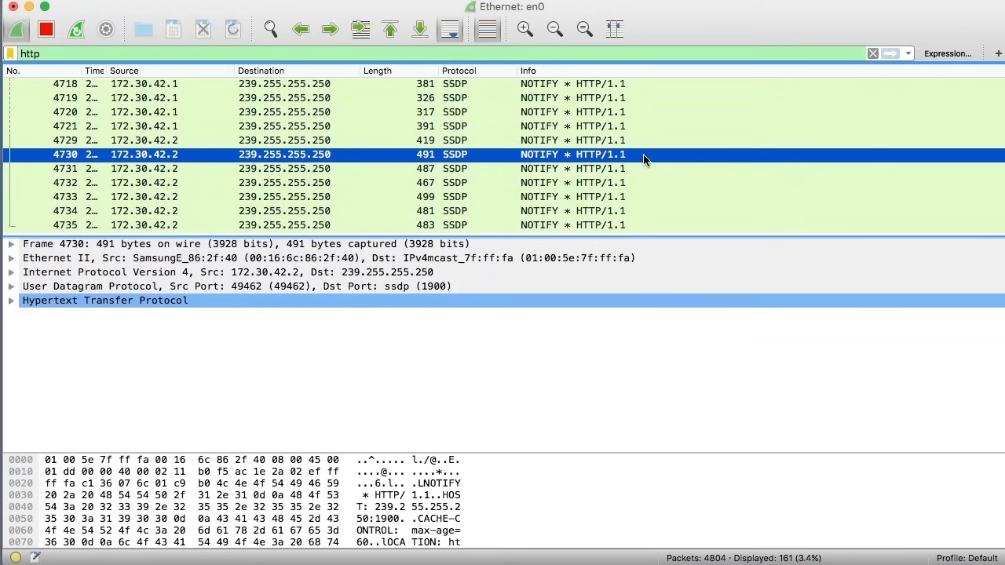
# Step: Examine the HTTP-filtered packets from the start of the list, comparing the protocol and info of the SSDP, HTTP and OCSP entries
pyautogui.scroll(20, 643, 158)
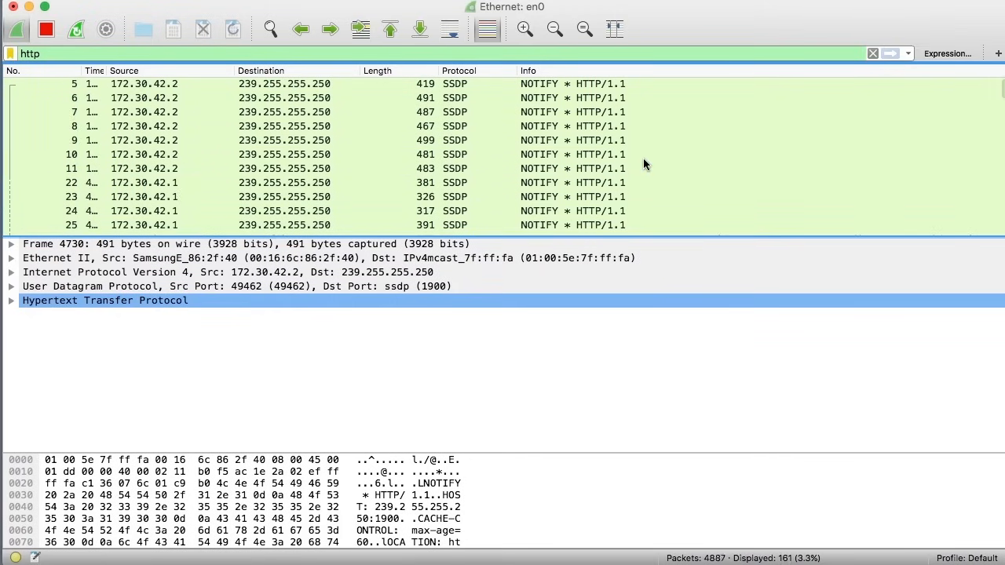
pyautogui.scroll(-3, 643, 158)
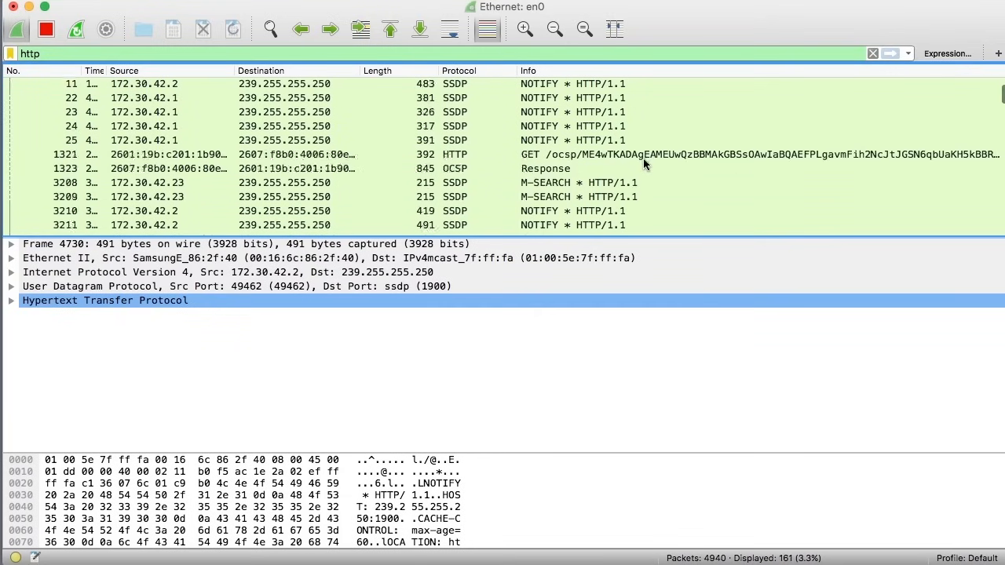
pyautogui.scroll(1, 643, 158)
pyautogui.scroll(2, 643, 158)
pyautogui.scroll(-12, 643, 158)
pyautogui.scroll(2, 644, 158)
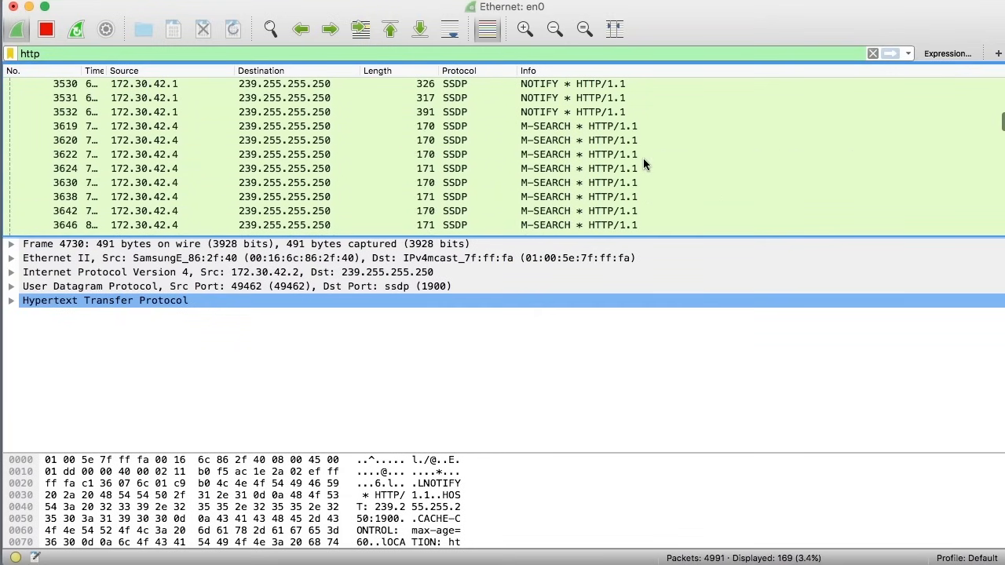
pyautogui.scroll(20, 643, 158)
# Step: Replace the display filter with dns, apply it, and review the listed DNS queries and responses
pyautogui.click(76, 51)
pyautogui.write('s')
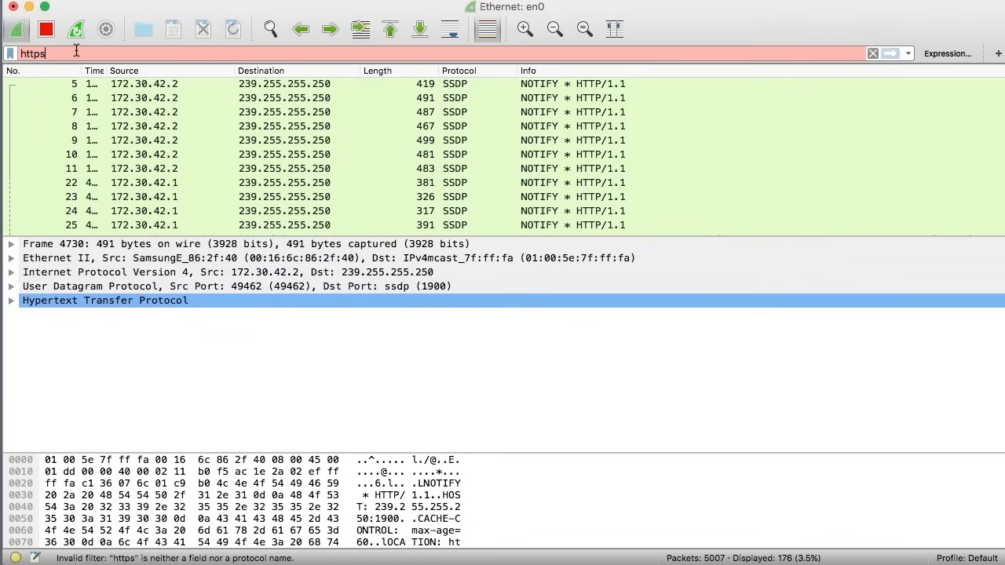
pyautogui.press('BackSpace')
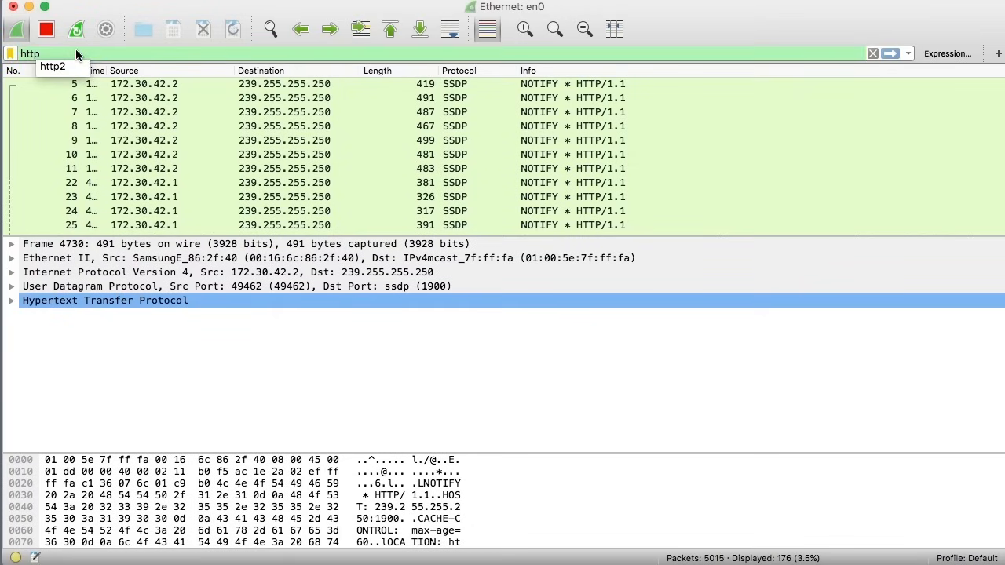
pyautogui.press('BackSpace')
pyautogui.press('BackSpace')
pyautogui.press('BackSpace')
pyautogui.press('BackSpace')
pyautogui.write('dns')
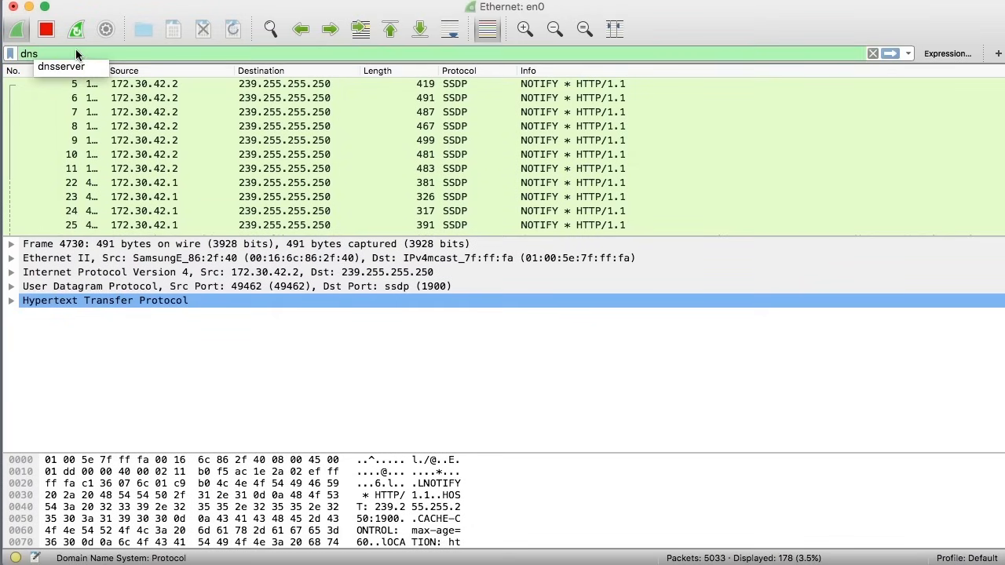
pyautogui.press('Return')
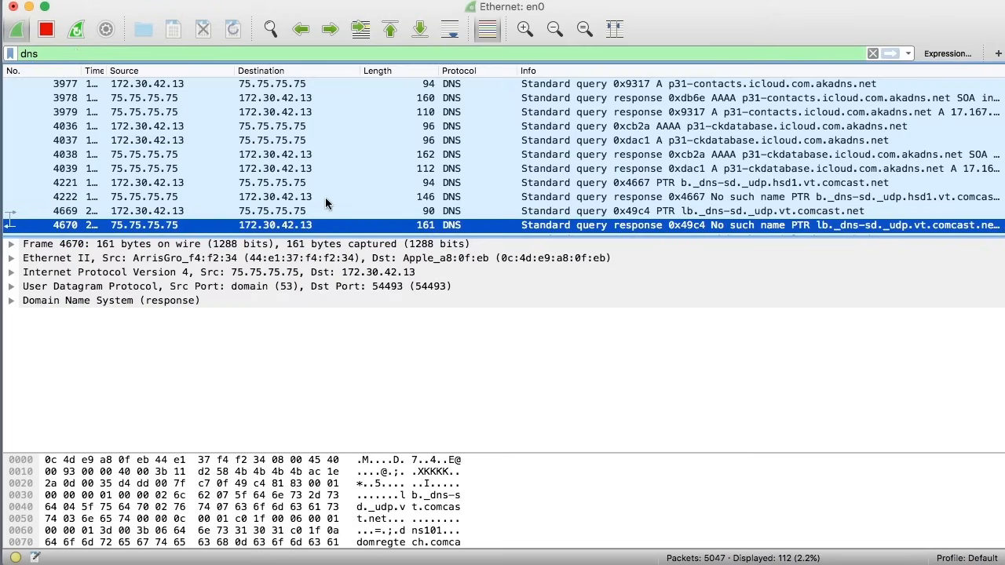
pyautogui.scroll(3, 325, 197)
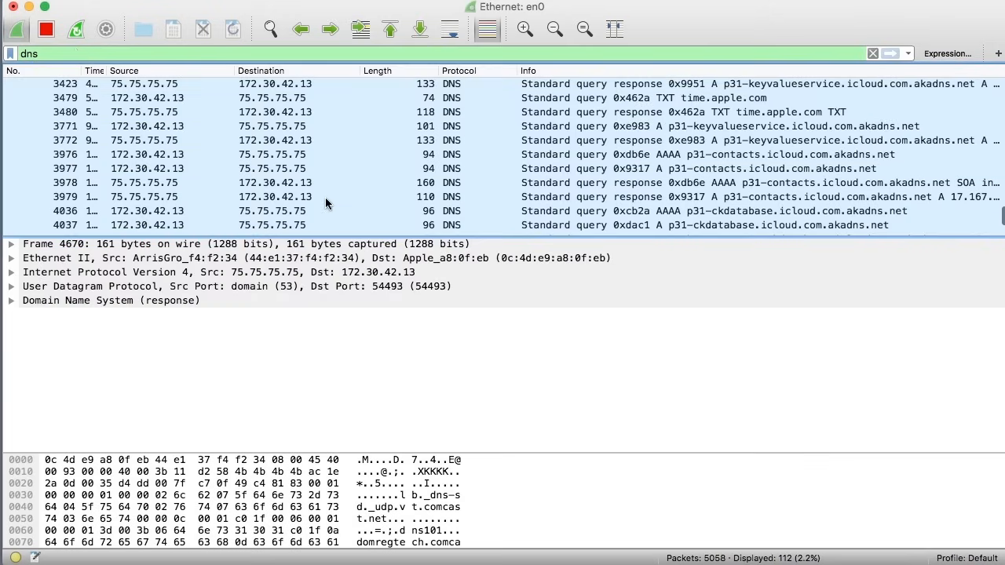
# Step: Clear the dns display filter and stop the live capture
pyautogui.click(872, 53)
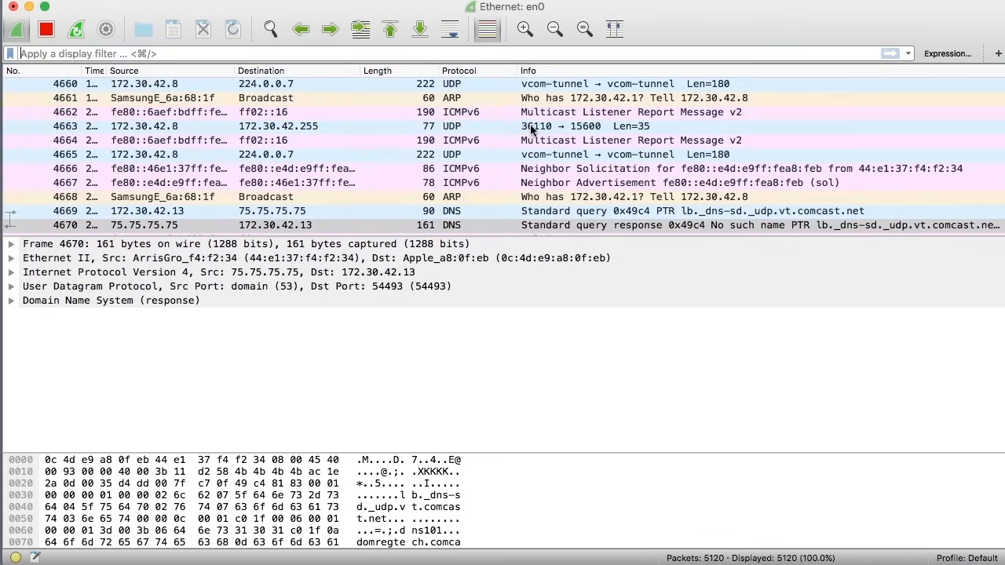
pyautogui.click(48, 29)
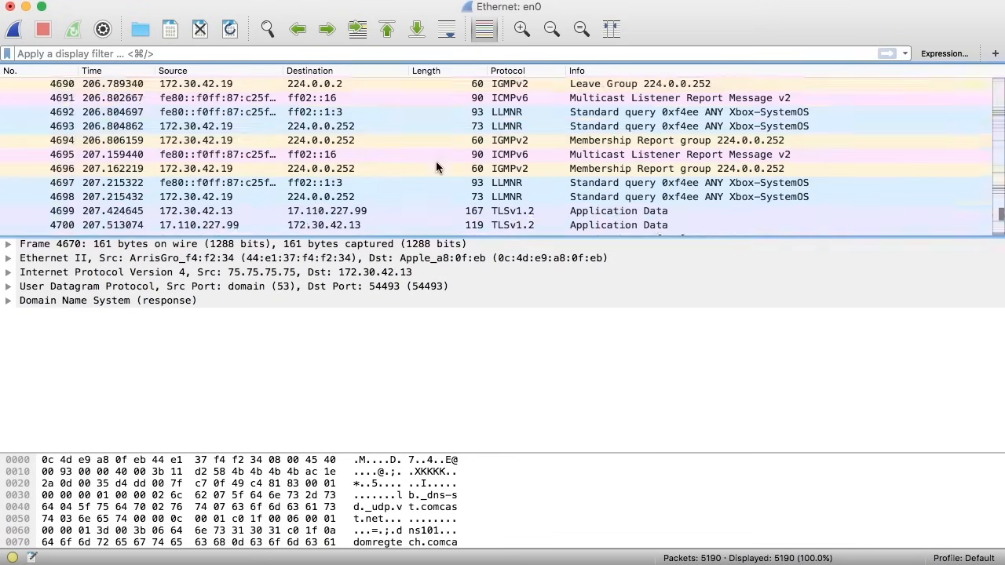
# Step: Locate the duplicate ACK packet 4705 sent from 172.30.42.12 to 172.30.42.13 and follow its TCP stream
pyautogui.scroll(-4, 436, 161)
pyautogui.scroll(2, 436, 161)
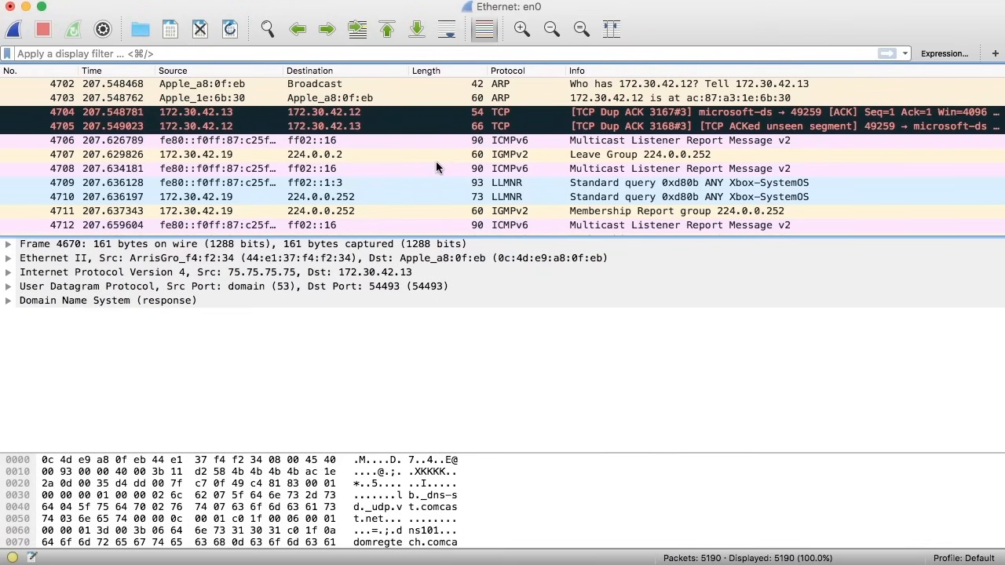
pyautogui.click(440, 127)
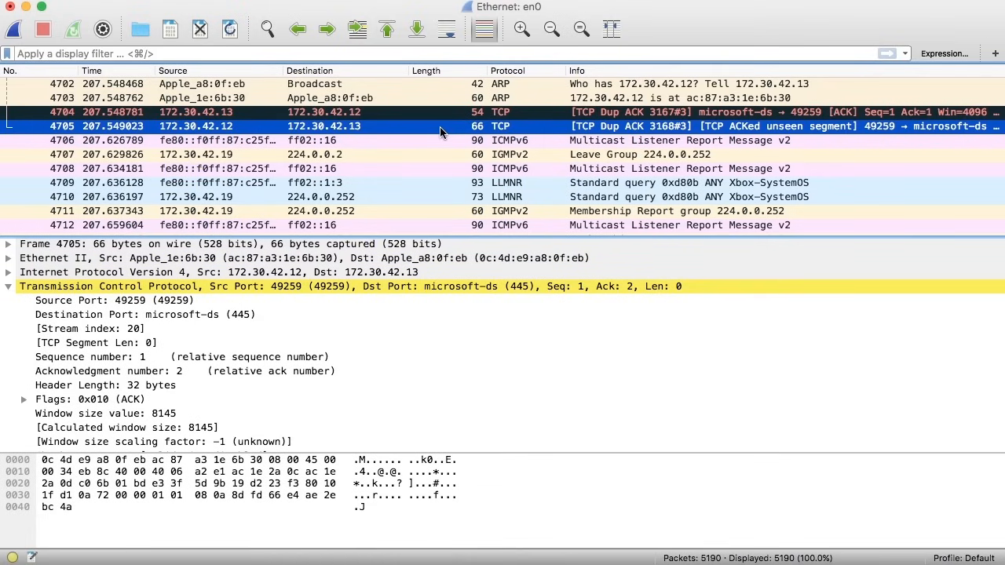
pyautogui.rightClick(440, 132)
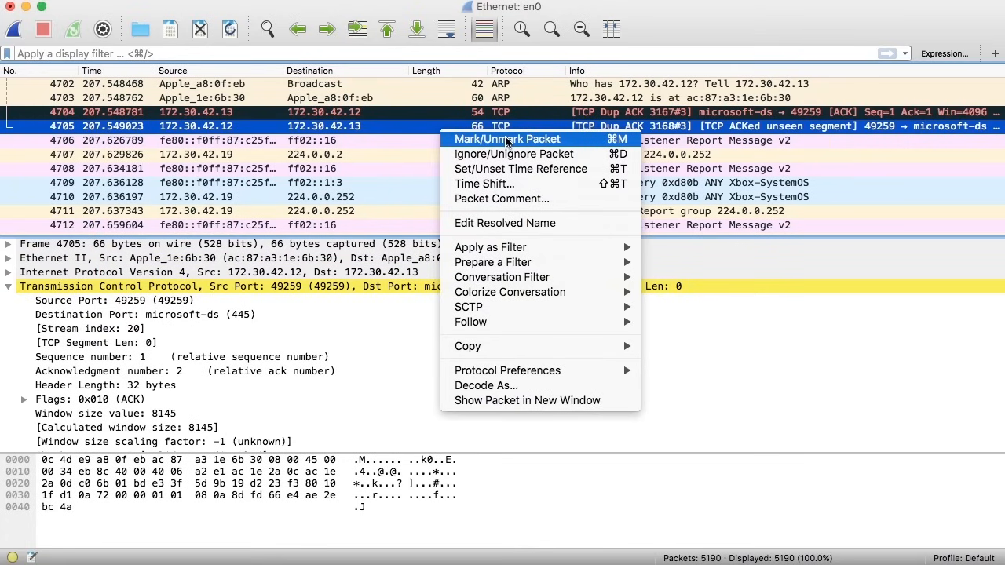
pyautogui.moveTo(533, 297)
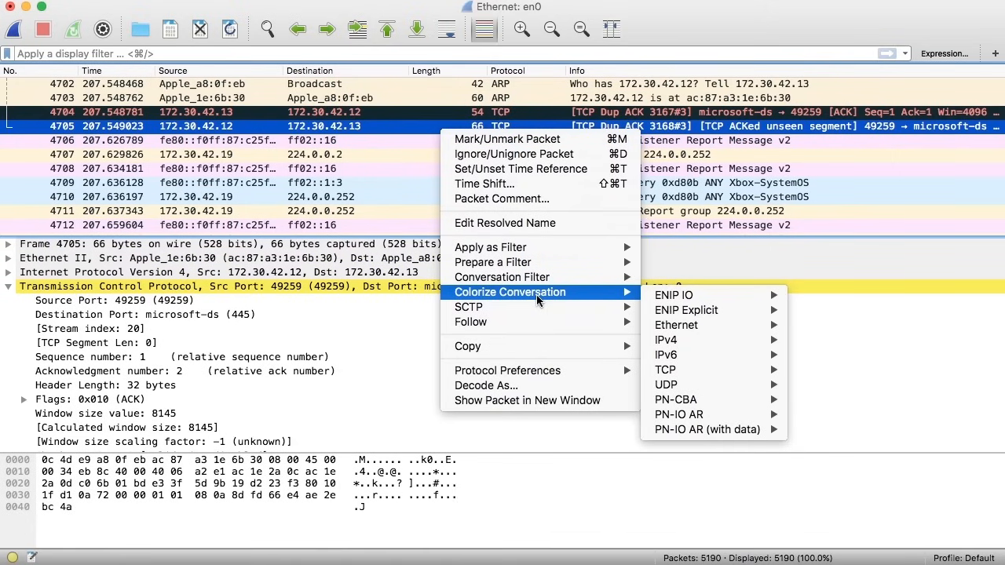
pyautogui.moveTo(688, 343)
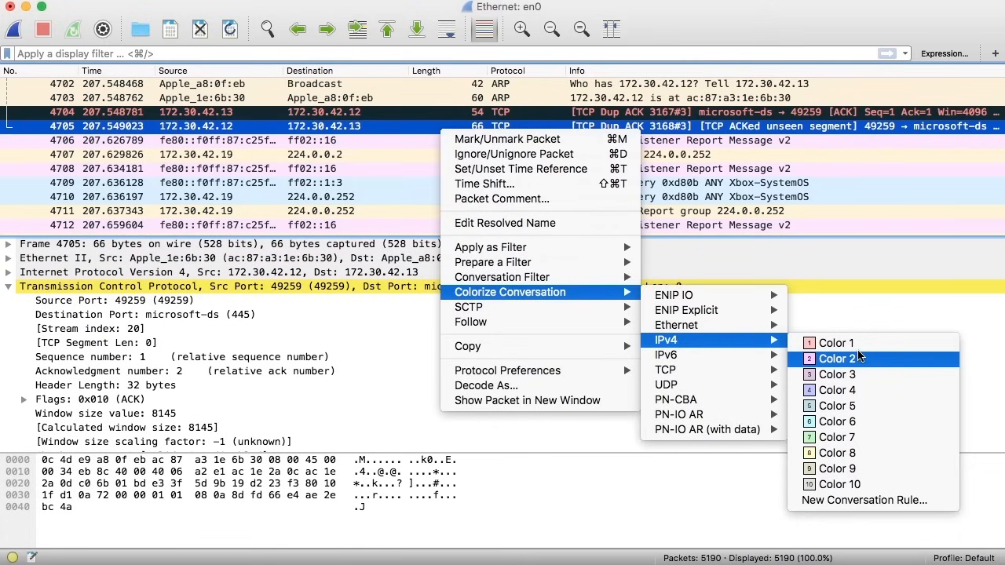
pyautogui.moveTo(548, 278)
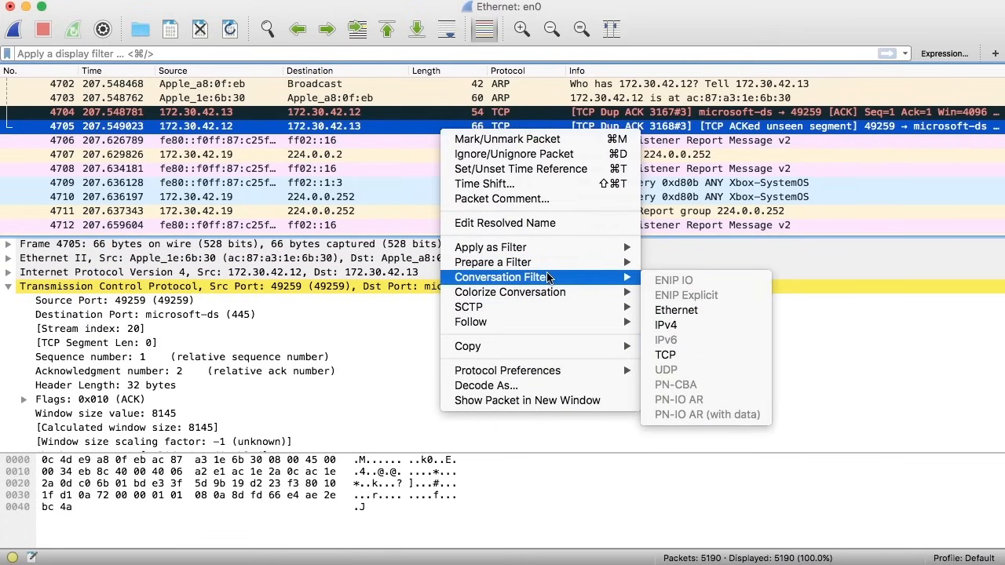
pyautogui.moveTo(537, 323)
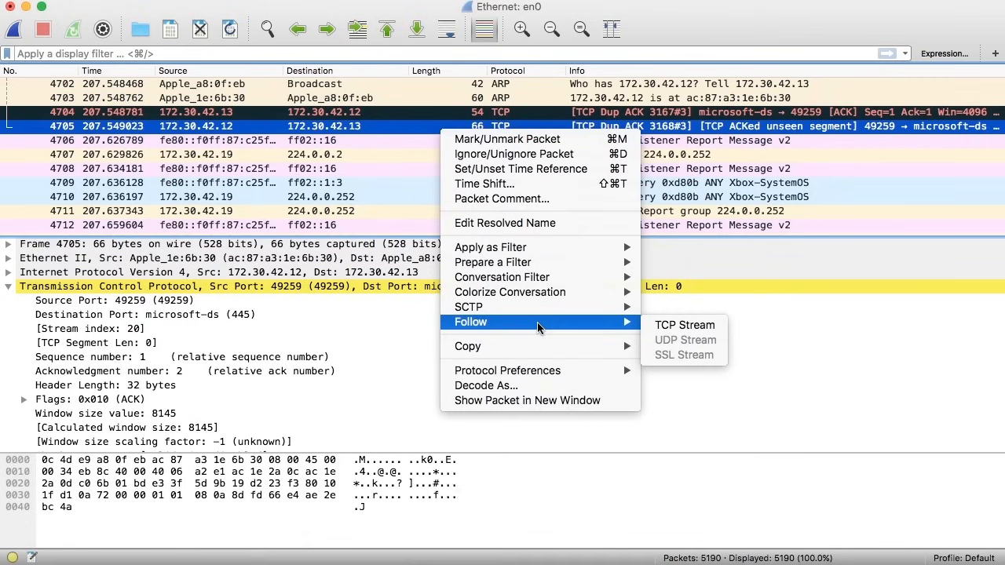
pyautogui.click(678, 329)
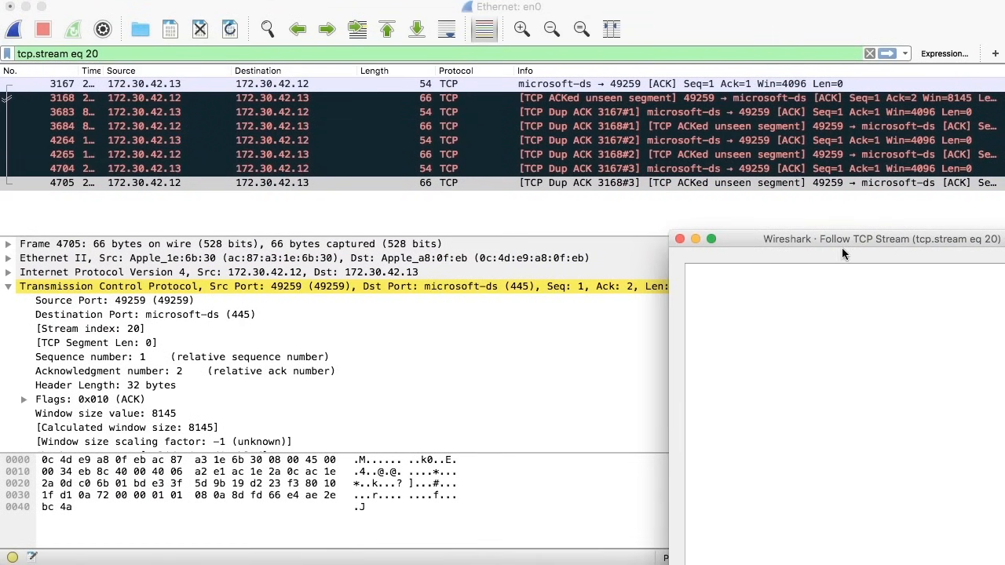
# Step: Move the Follow TCP Stream window fully into view, examine the stream content and close the window
pyautogui.moveTo(845, 239); pyautogui.dragTo(383, 470)
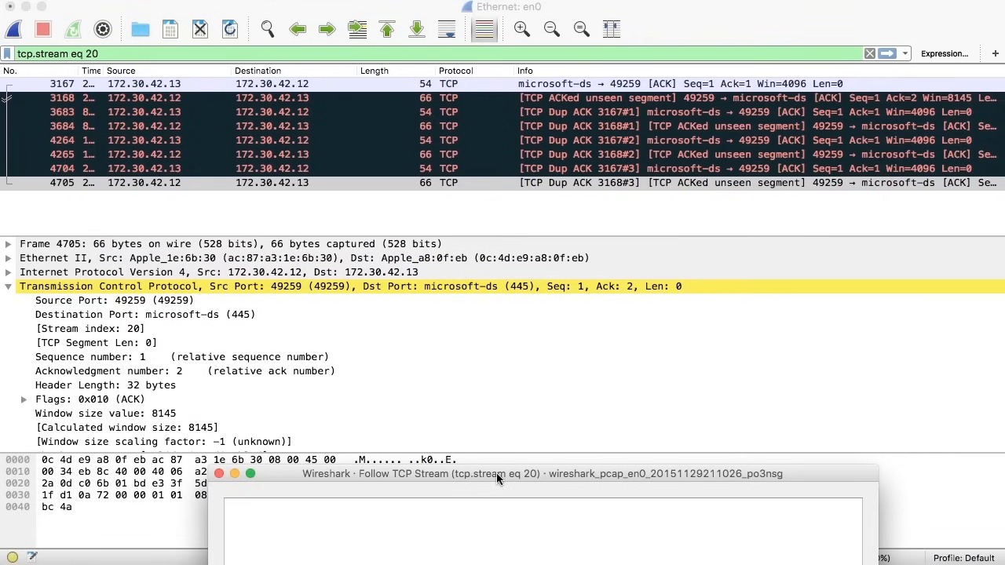
pyautogui.moveTo(496, 473); pyautogui.dragTo(483, 5)
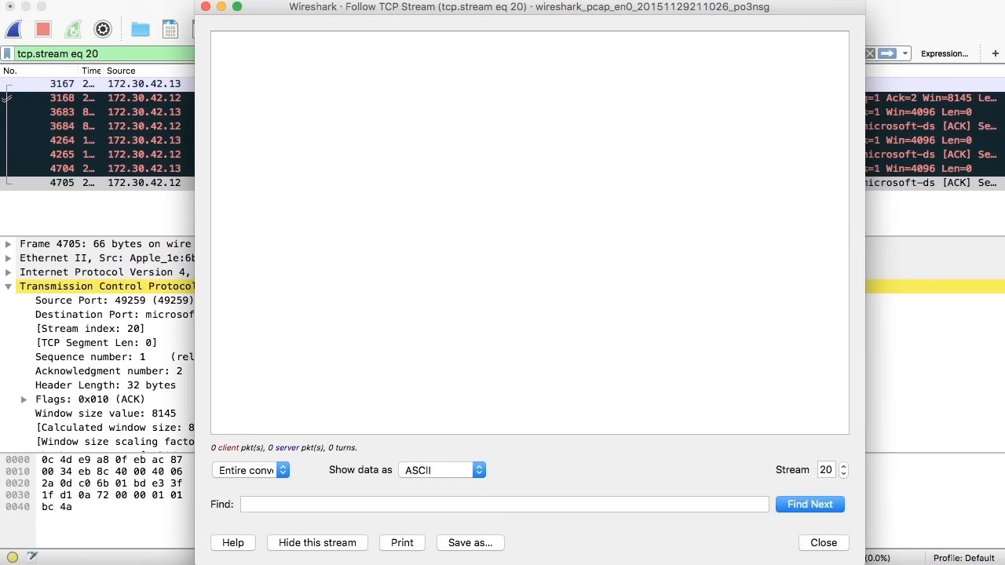
pyautogui.click(824, 542)
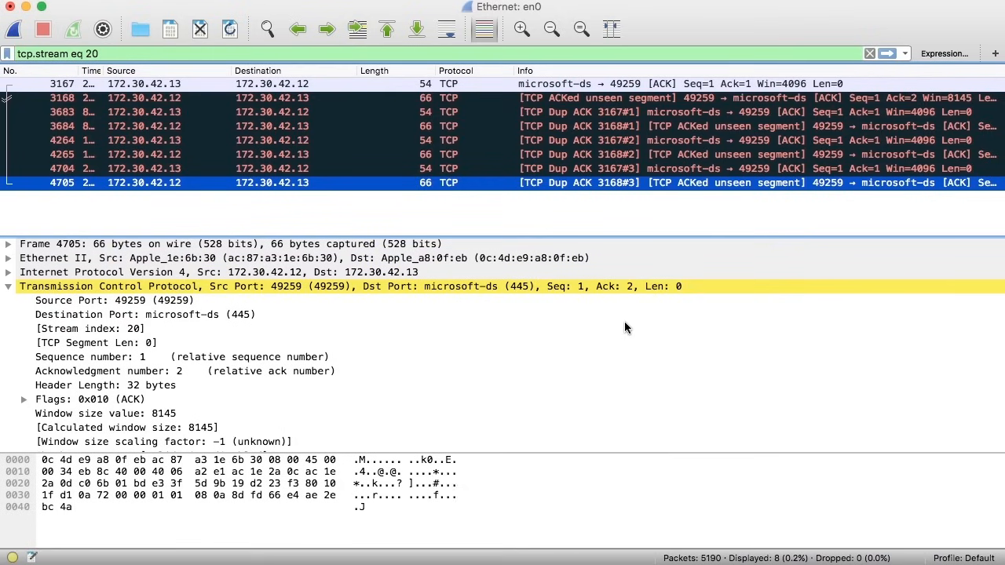
# Step: Clear the TCP stream filter, apply an IPv4 conversation filter based on SSDP packet 4720, and review the matching packets
pyautogui.click(869, 54)
pyautogui.scroll(-5, 632, 167)
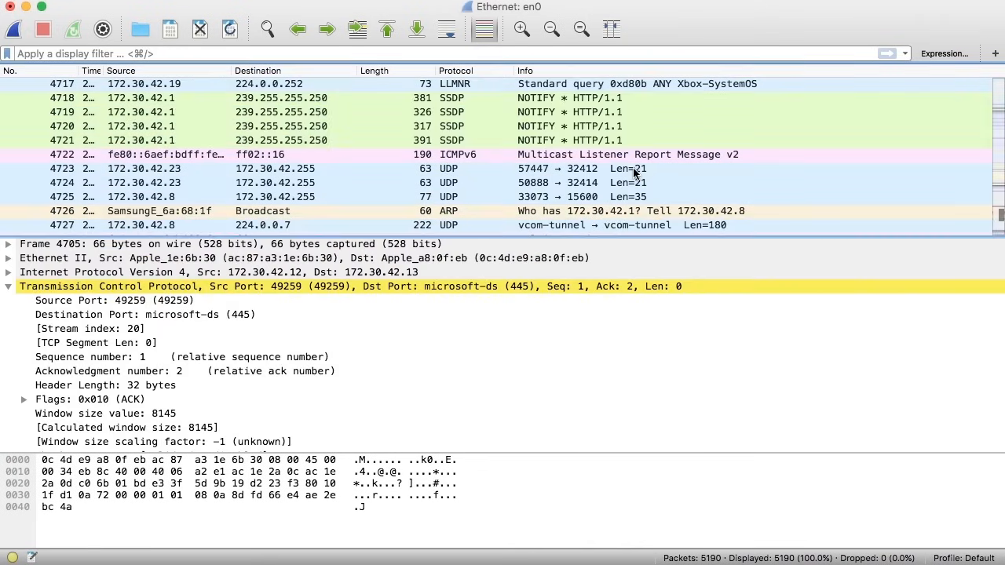
pyautogui.rightClick(591, 126)
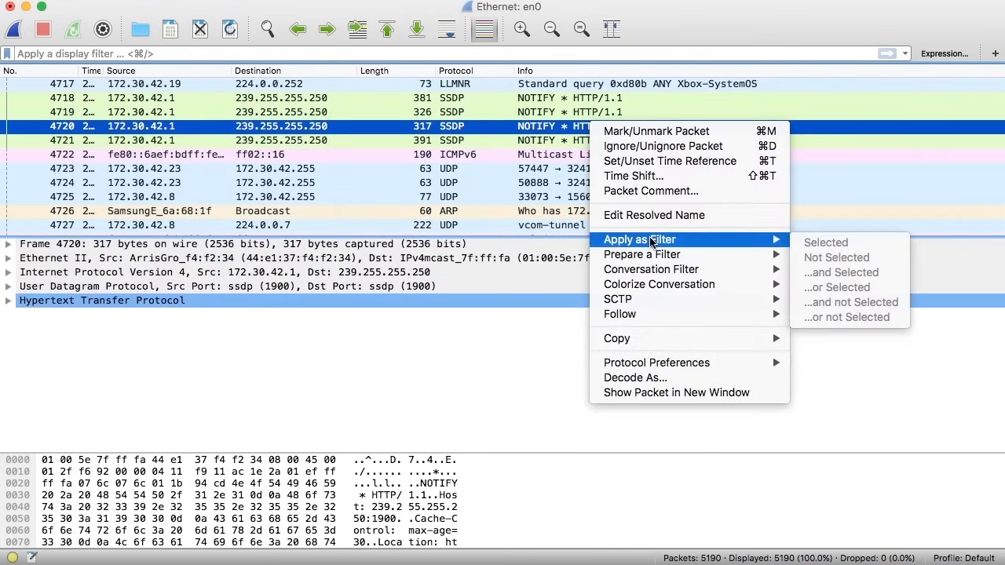
pyautogui.moveTo(658, 274)
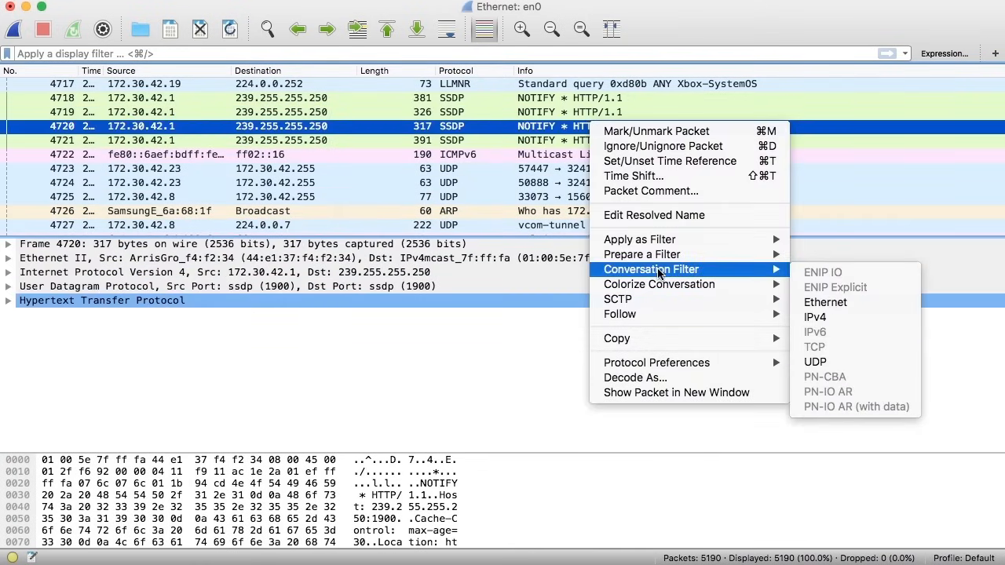
pyautogui.click(838, 317)
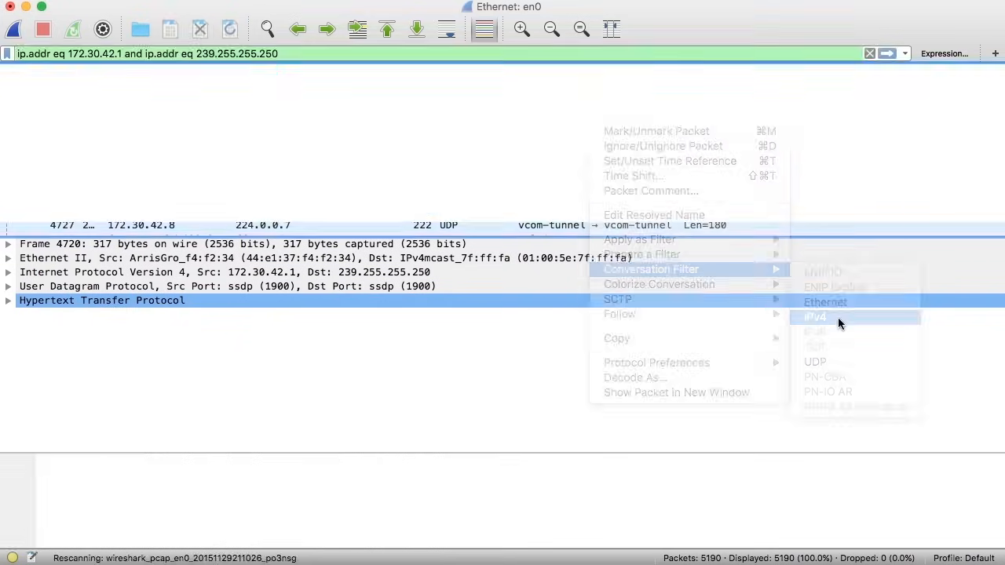
pyautogui.scroll(-2, 675, 173)
pyautogui.scroll(8, 676, 173)
pyautogui.scroll(-8, 676, 173)
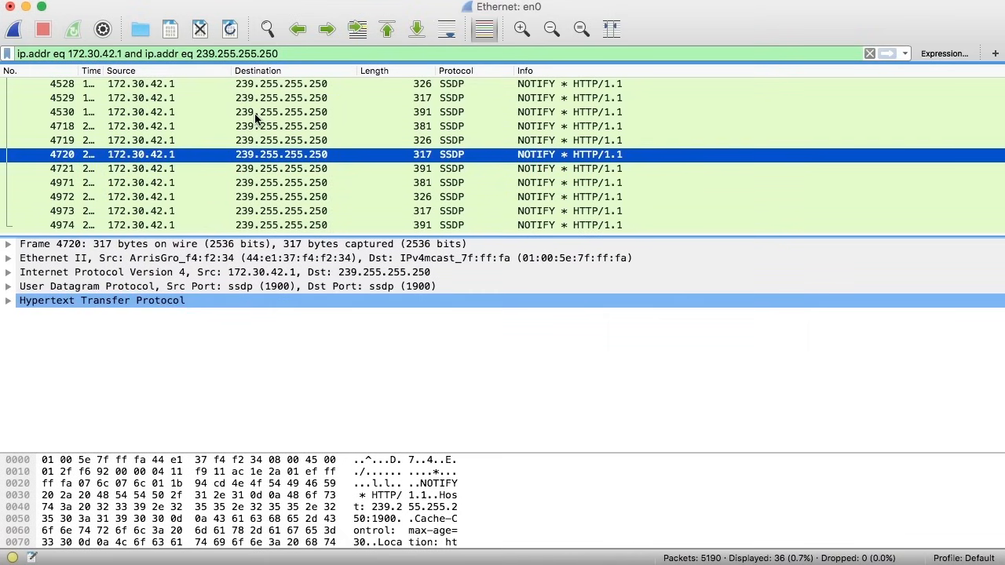
# Step: Clear the IPv4 conversation filter and follow the UDP stream of MDNS packet 4823 from 172.30.42.5
pyautogui.click(869, 53)
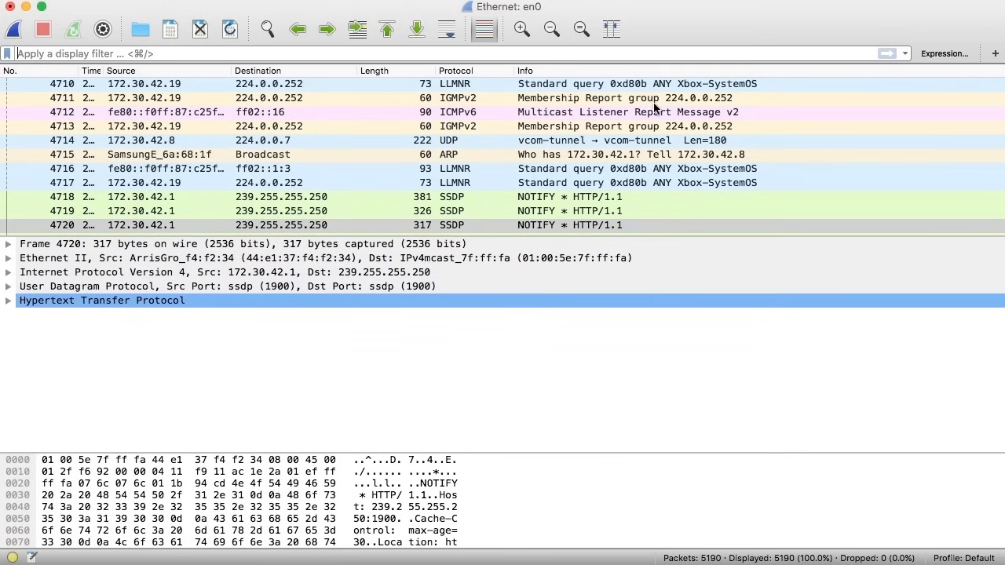
pyautogui.scroll(-10, 652, 141)
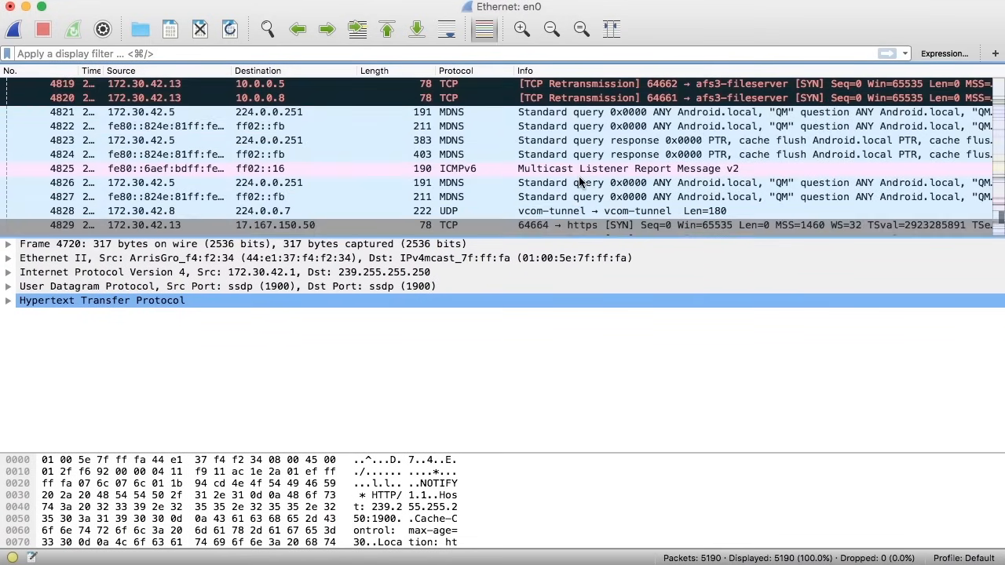
pyautogui.click(574, 141)
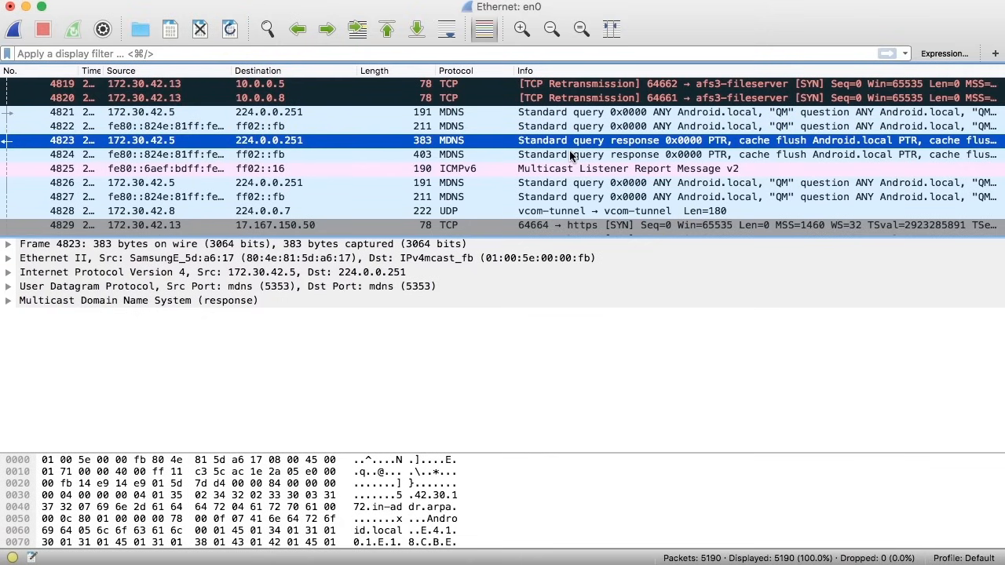
pyautogui.rightClick(574, 145)
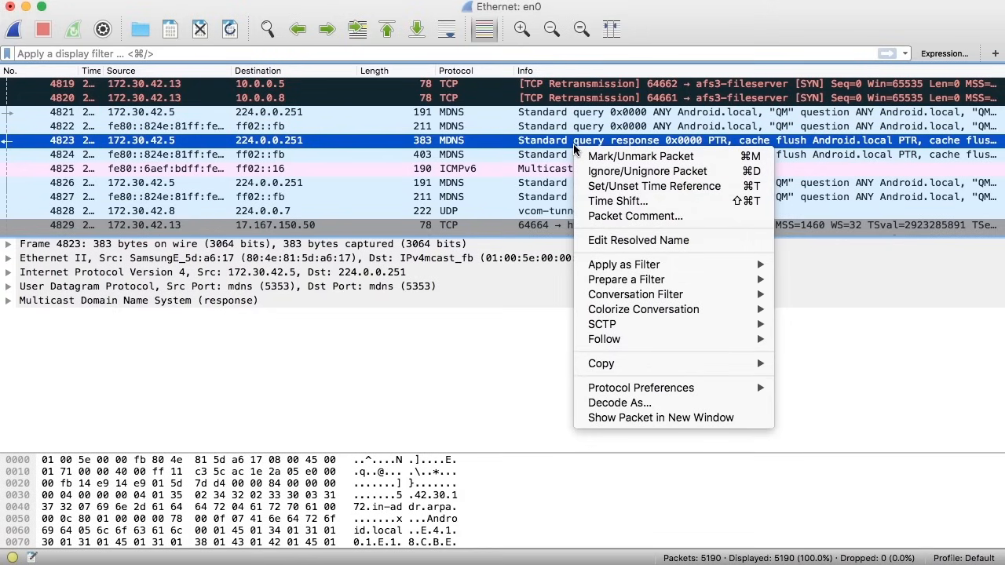
pyautogui.moveTo(635, 270)
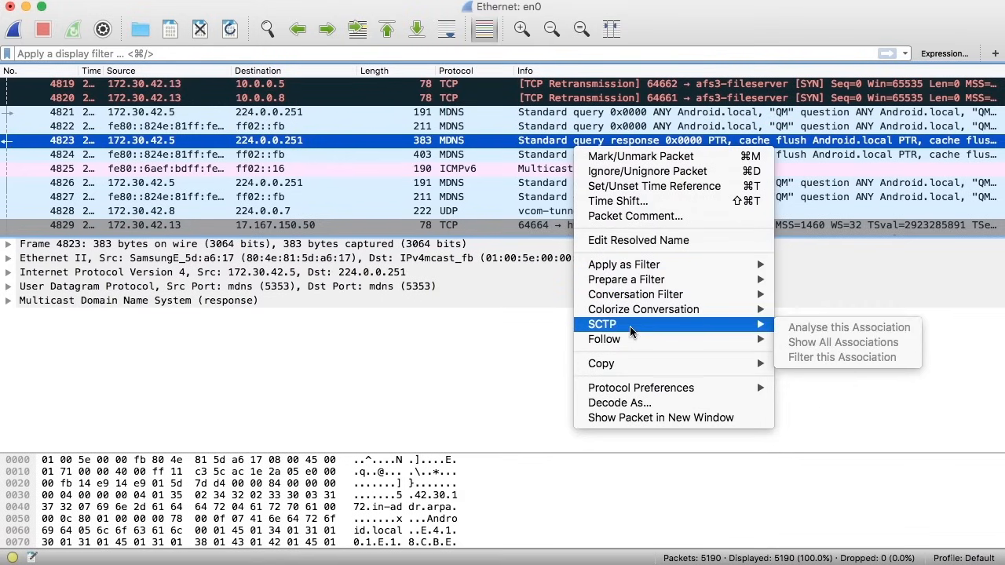
pyautogui.moveTo(758, 359)
pyautogui.moveTo(758, 339)
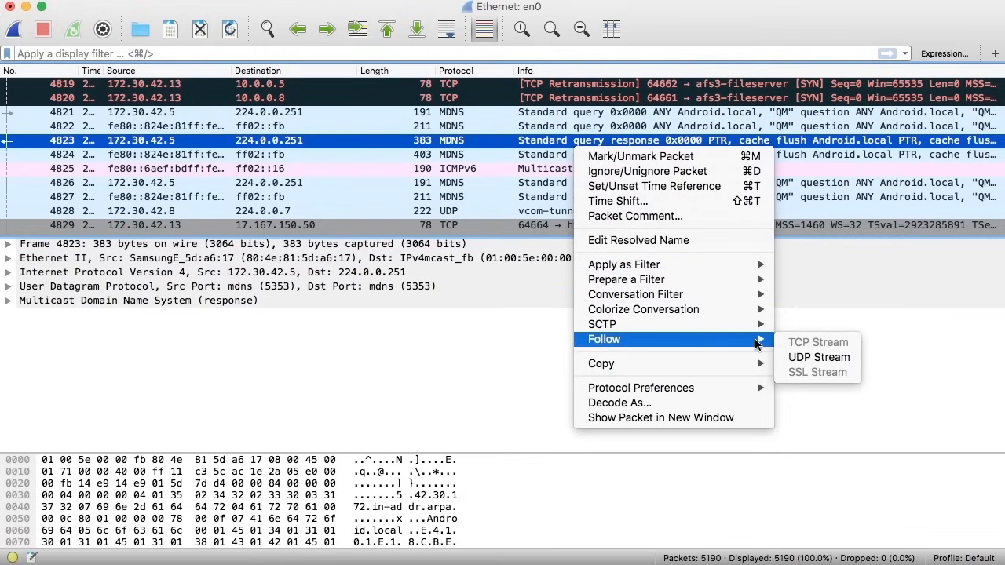
pyautogui.click(834, 353)
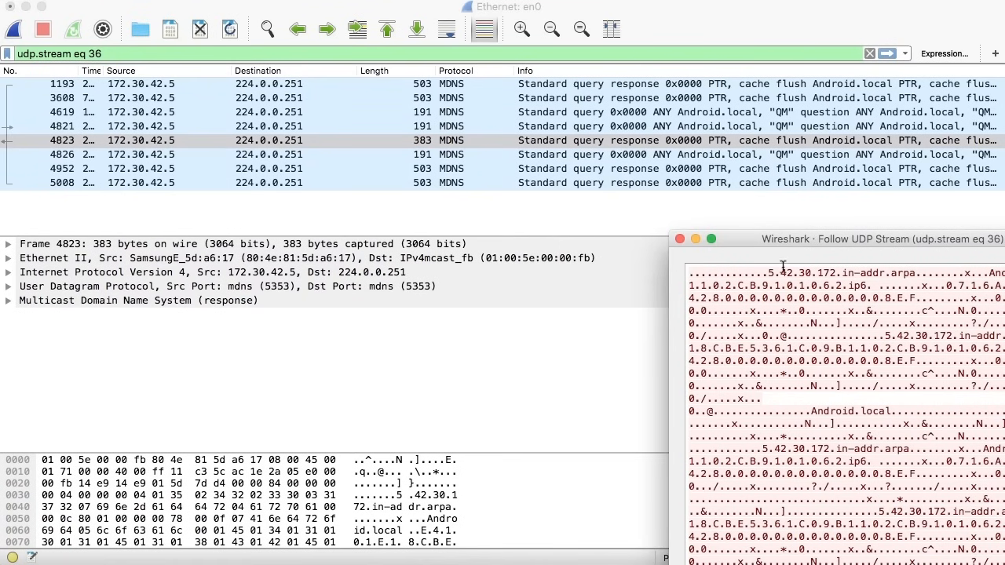
# Step: Move the Follow UDP Stream window fully into view, read the stream content and close the window
pyautogui.moveTo(791, 245); pyautogui.dragTo(318, 14)
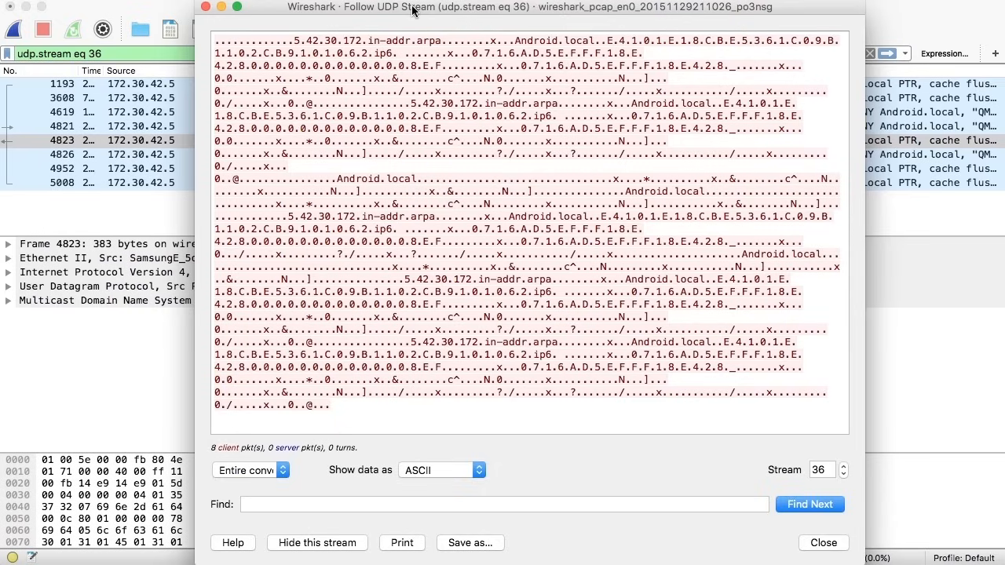
pyautogui.click(822, 543)
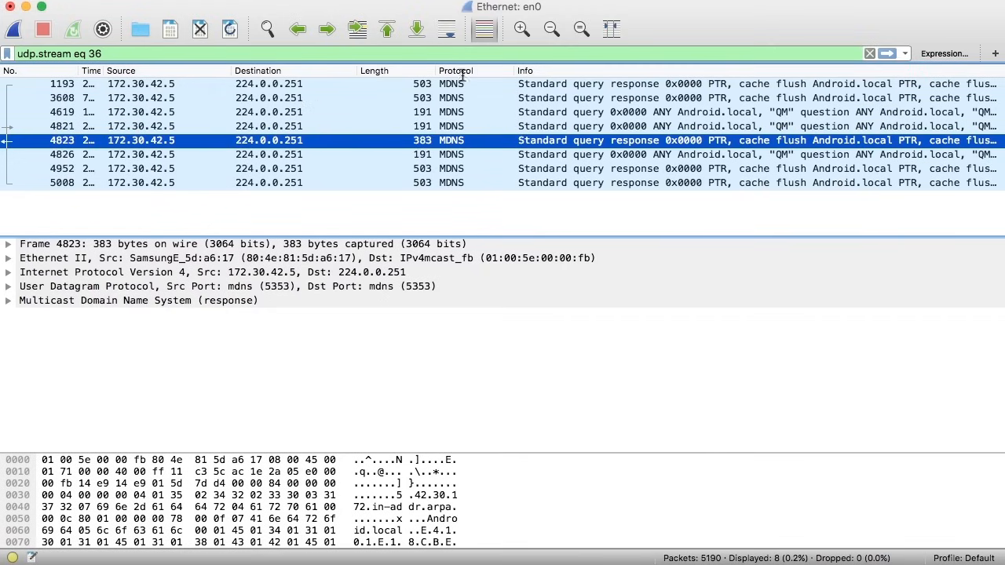
# Step: Clear the UDP stream filter, widen the Time column to show full packet times and return to the start of the capture
pyautogui.click(870, 54)
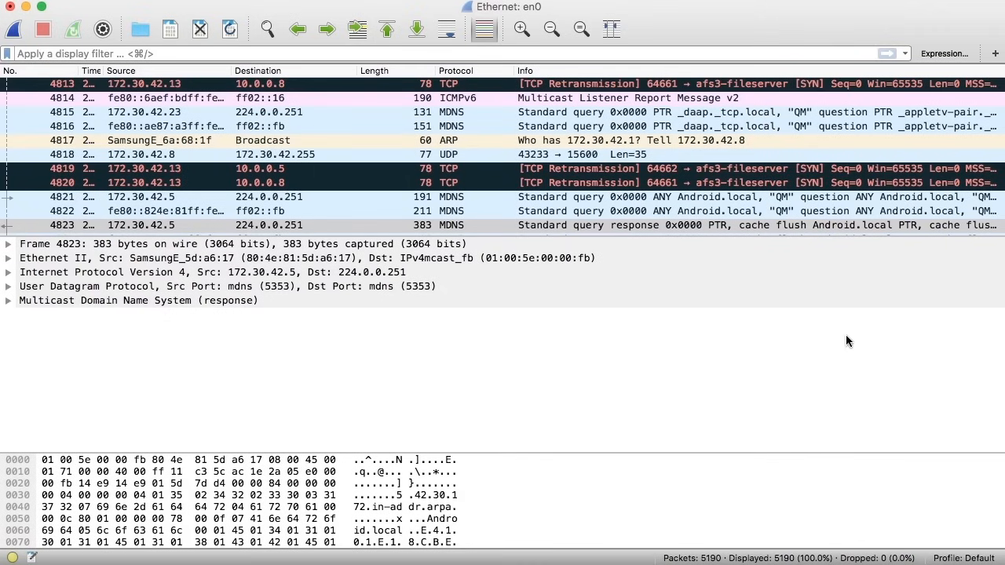
pyautogui.moveTo(103, 70); pyautogui.dragTo(179, 89)
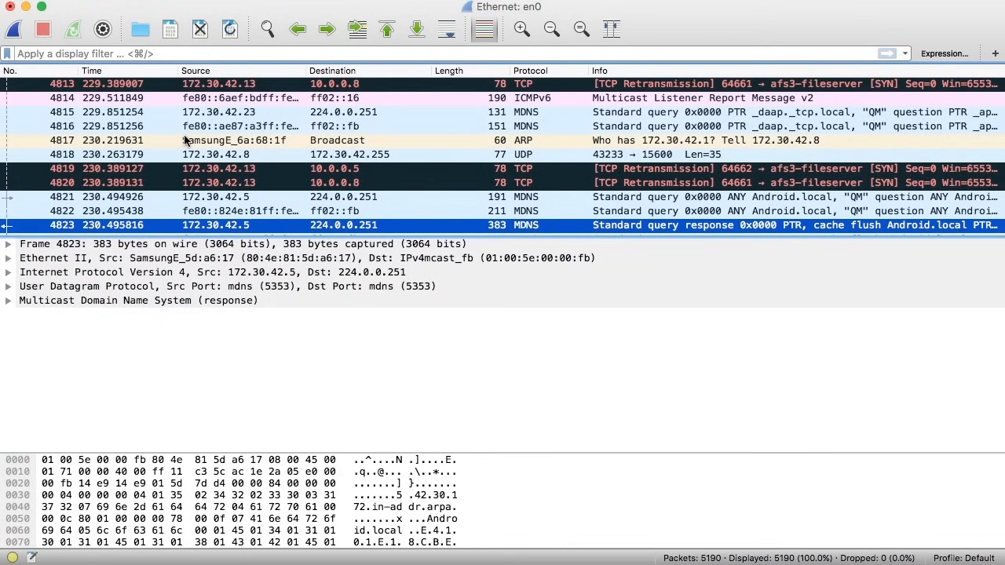
pyautogui.scroll(20, 196, 141)
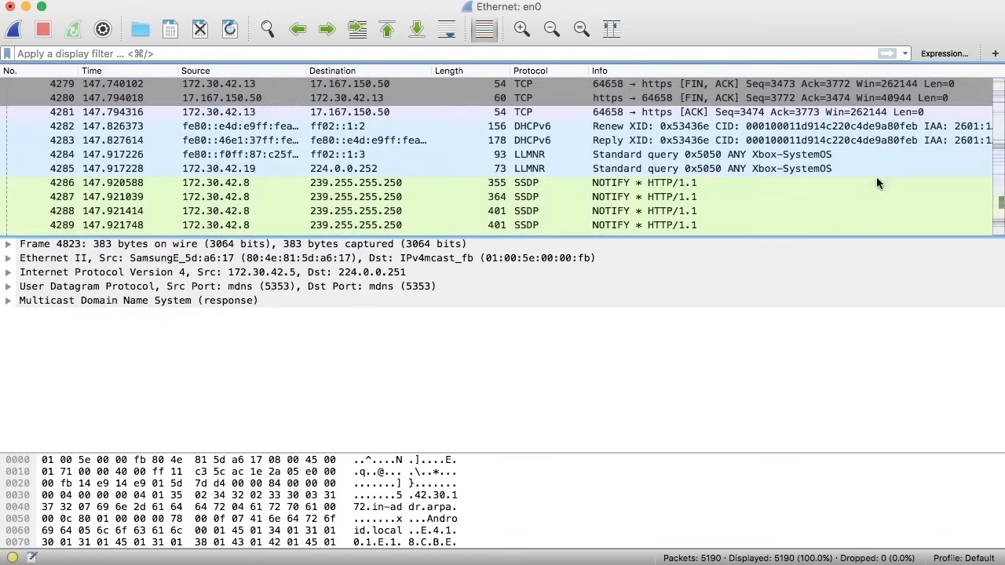
pyautogui.click(992, 200)
pyautogui.scroll(1, 996, 202)
pyautogui.moveTo(995, 203); pyautogui.dragTo(999, 71)
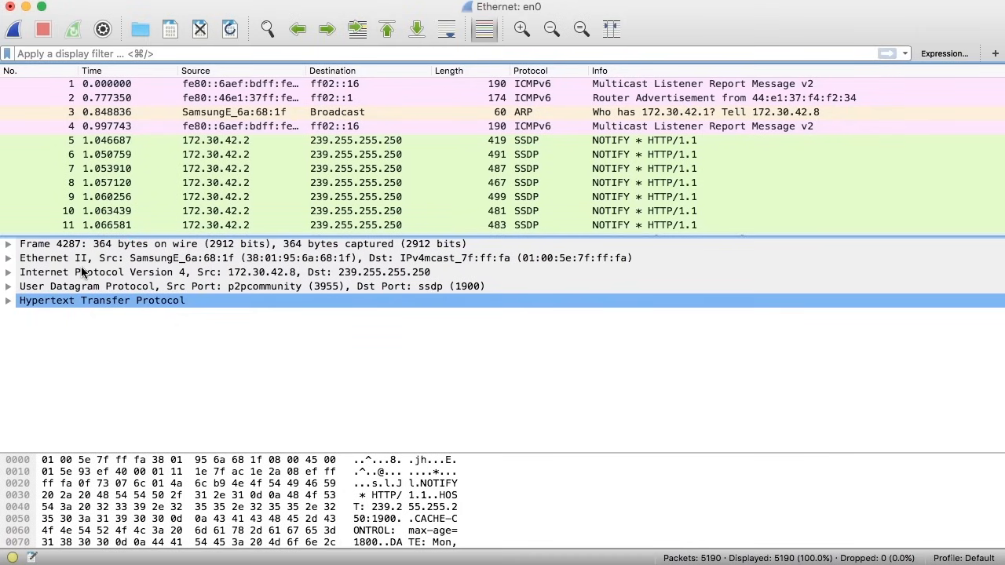
# Step: Expand the Ethernet II and Internet Protocol Version 4 headers of packet 4287 and read through their fields
pyautogui.click(8, 258)
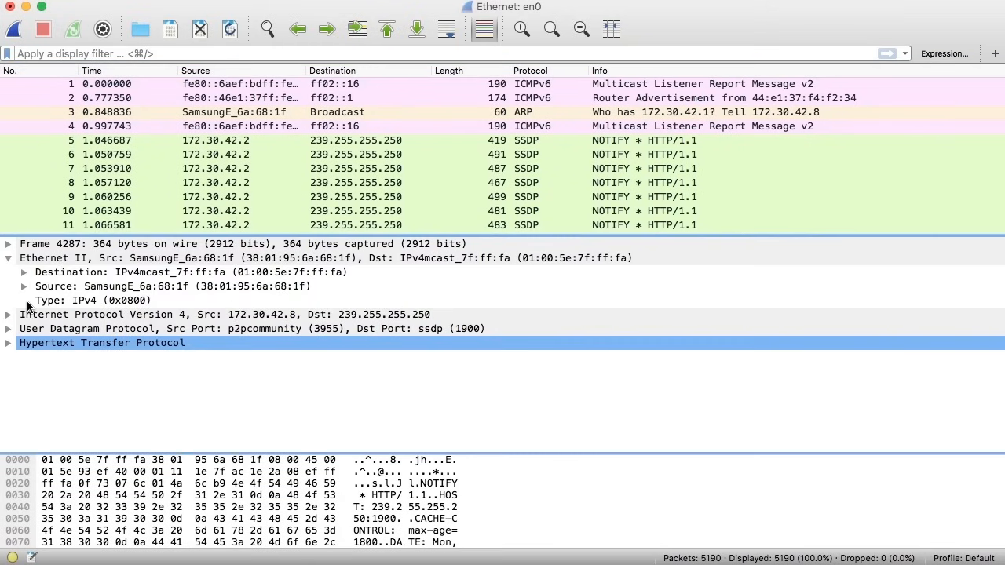
pyautogui.click(8, 315)
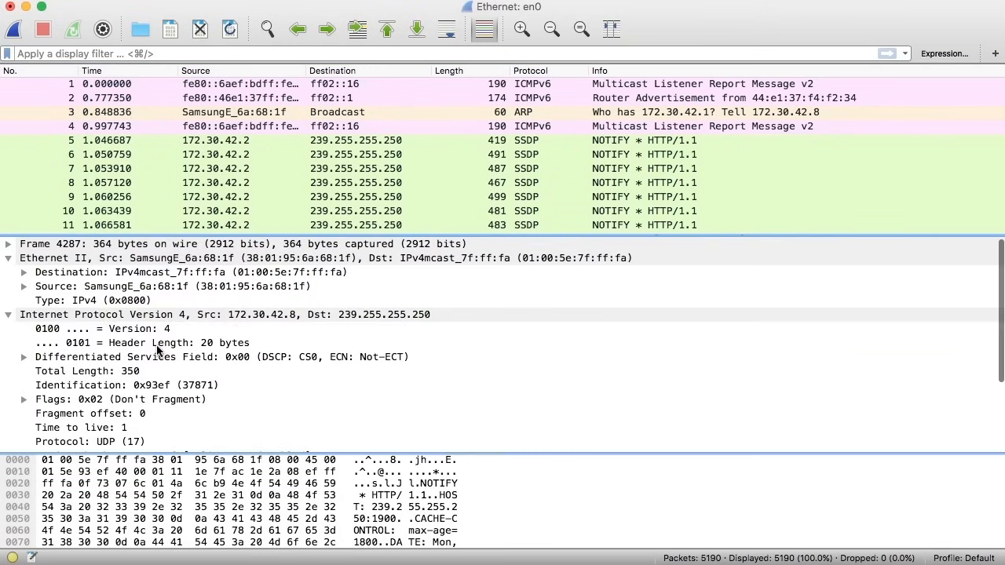
pyautogui.scroll(-2, 157, 351)
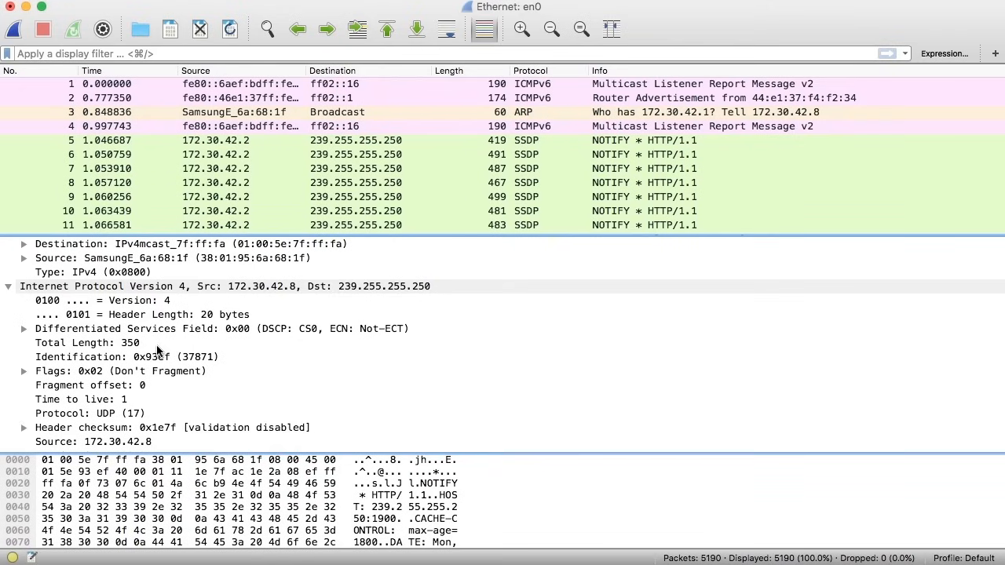
pyautogui.scroll(-3, 163, 330)
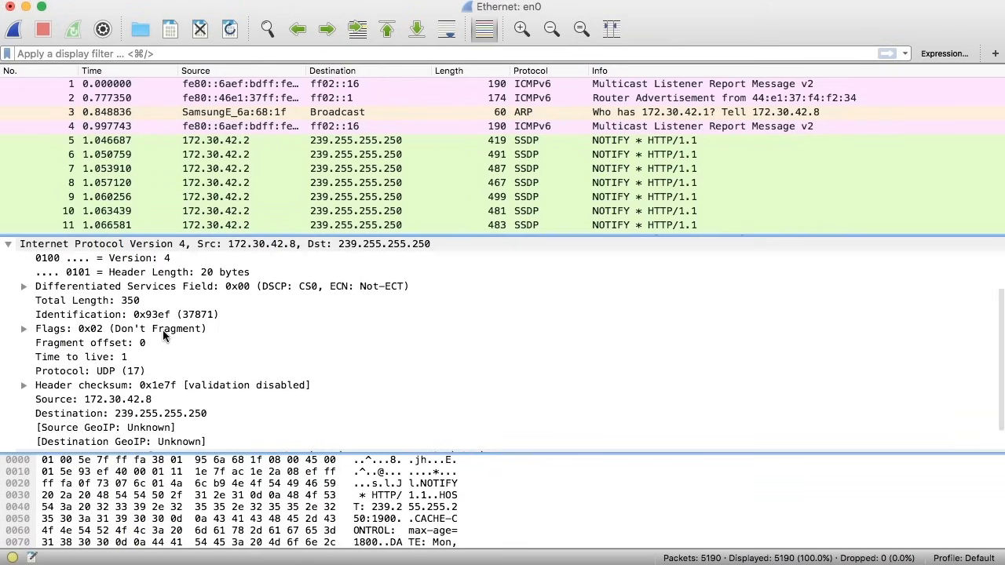
pyautogui.scroll(-2, 163, 329)
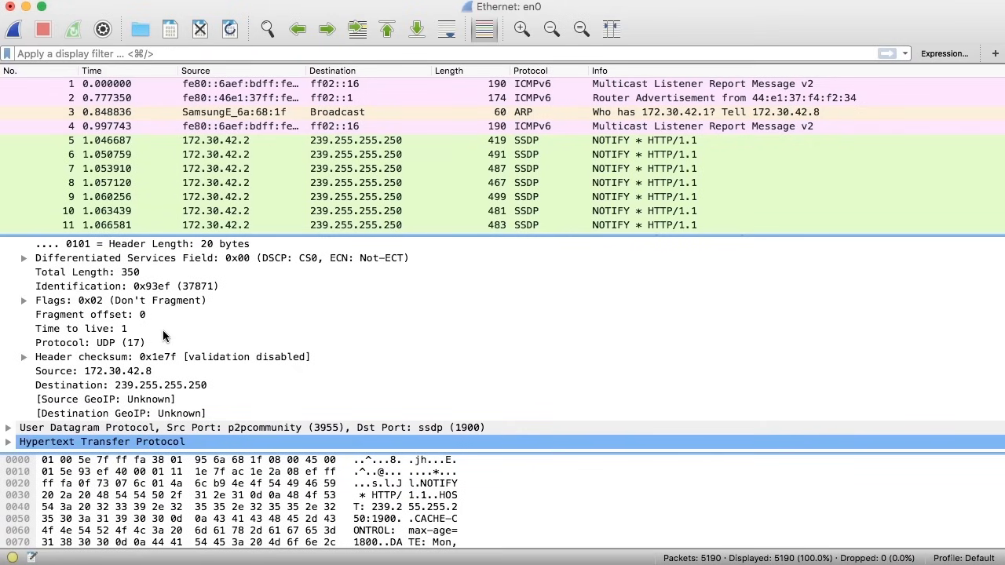
# Step: Expand the User Datagram Protocol header of packet 4287, compare its fields with the IPv4 header and select the Time to live field
pyautogui.click(8, 428)
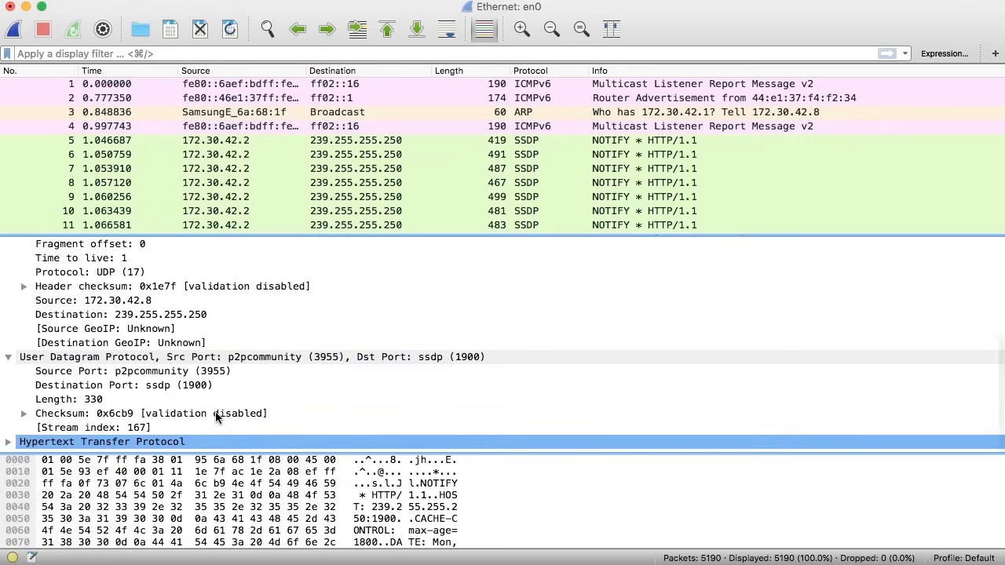
pyautogui.scroll(3, 217, 417)
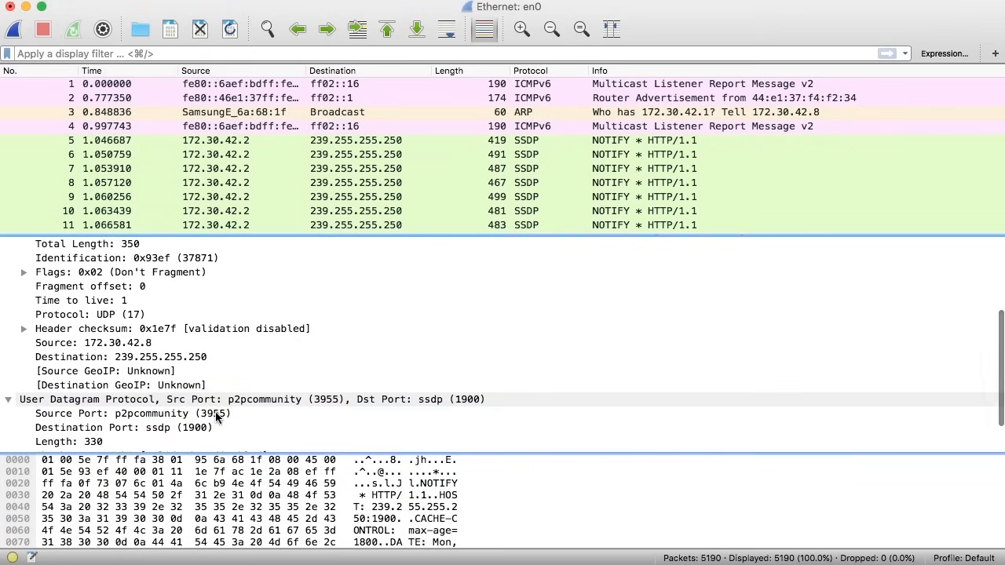
pyautogui.scroll(3, 216, 417)
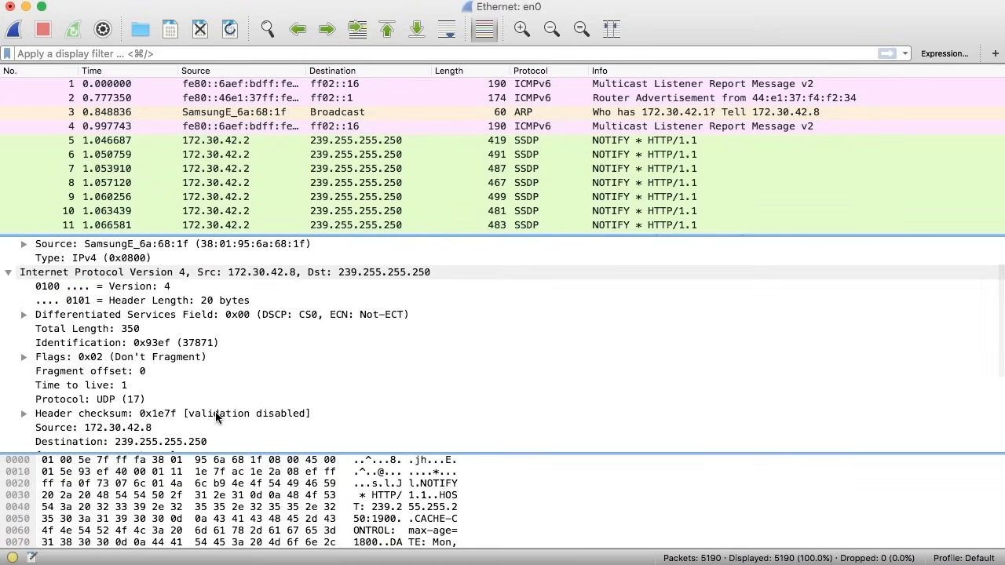
pyautogui.scroll(-5, 216, 417)
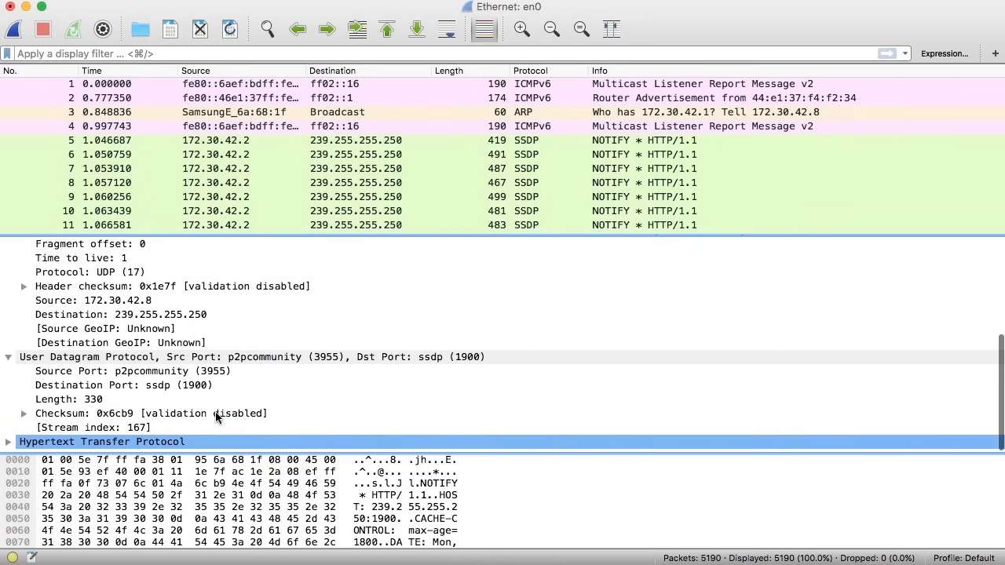
pyautogui.scroll(1, 216, 417)
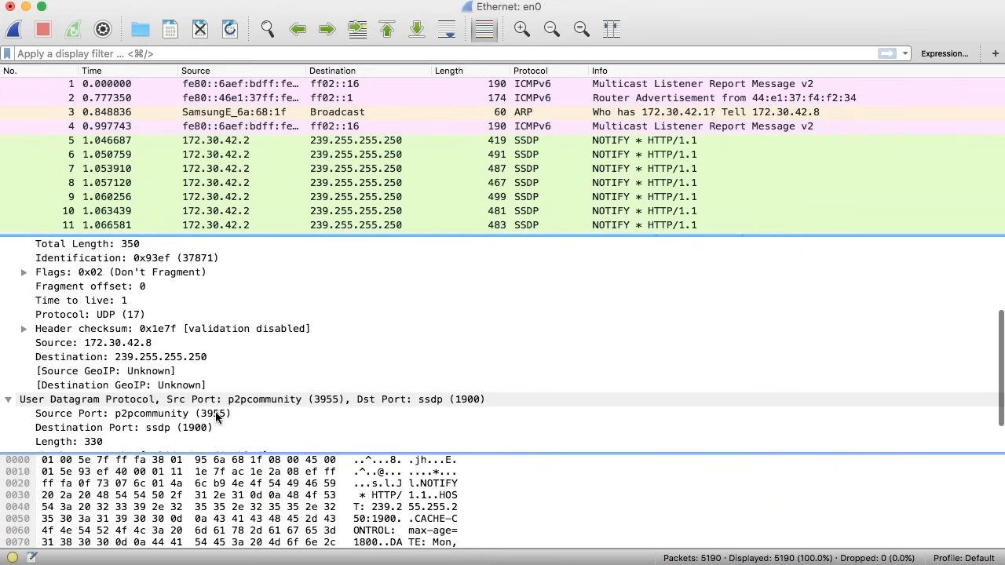
pyautogui.scroll(1, 216, 417)
pyautogui.click(142, 317)
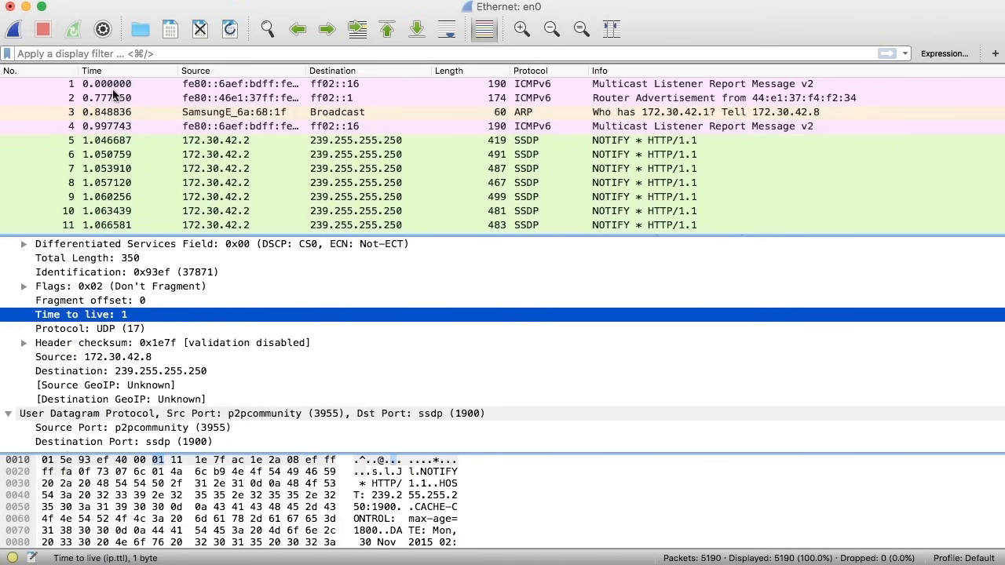
pyautogui.scroll(4, 209, 399)
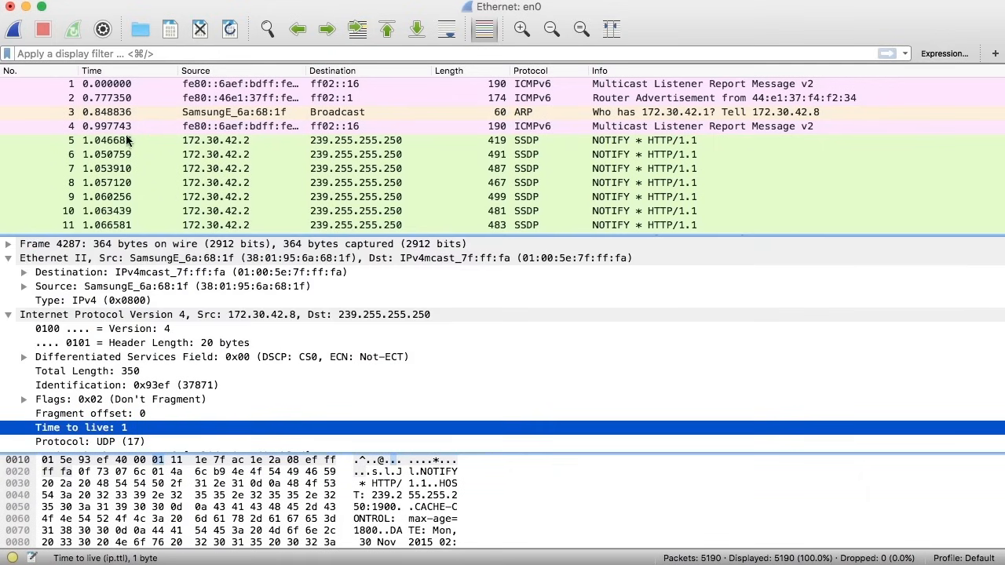
# Step: Enable Calculate conversation timestamps in the TCP protocol preferences and apply the change
pyautogui.click(80, 2)
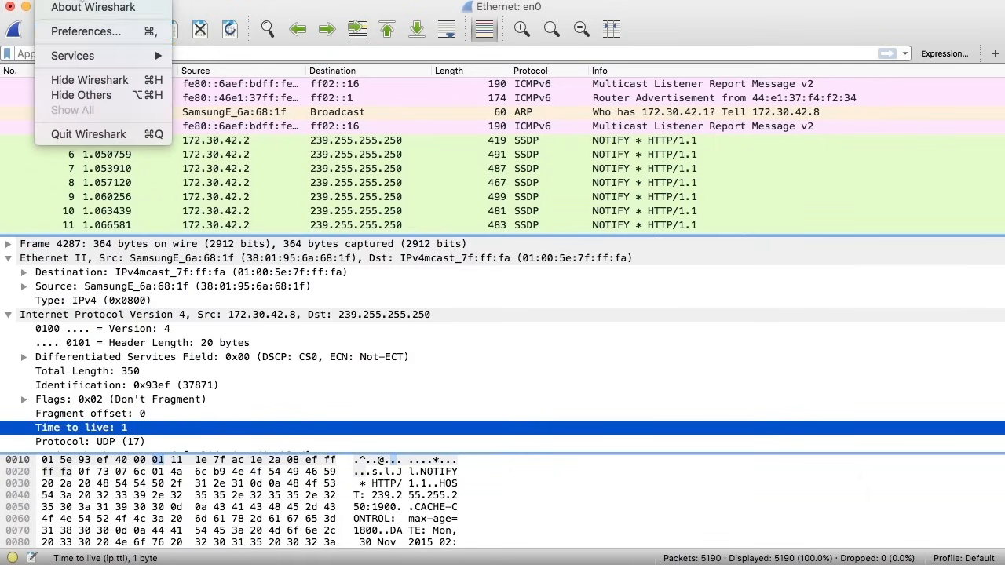
pyautogui.click(80, 35)
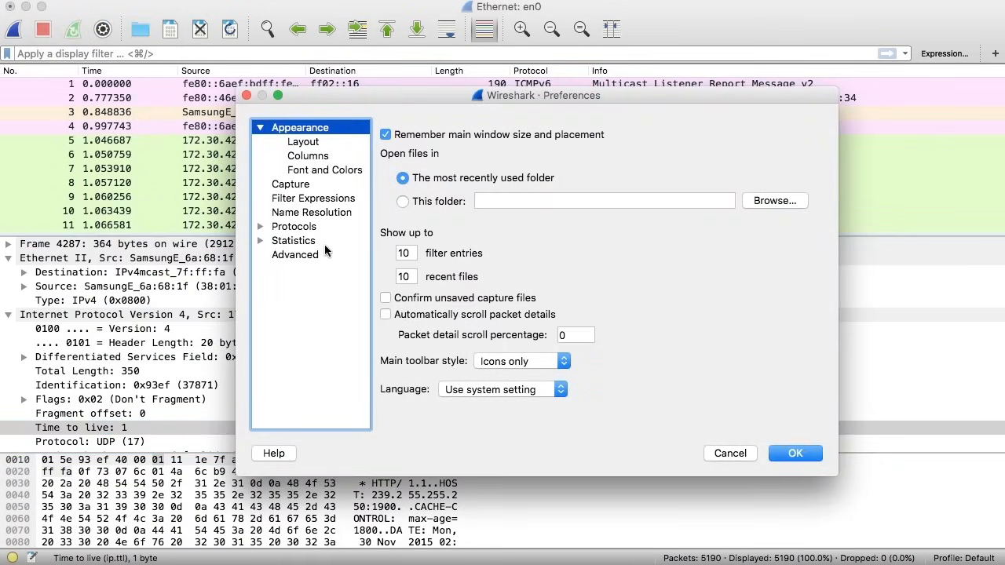
pyautogui.click(260, 226)
pyautogui.scroll(-10, 305, 392)
pyautogui.scroll(-15, 306, 396)
pyautogui.scroll(-10, 303, 391)
pyautogui.scroll(-15, 302, 391)
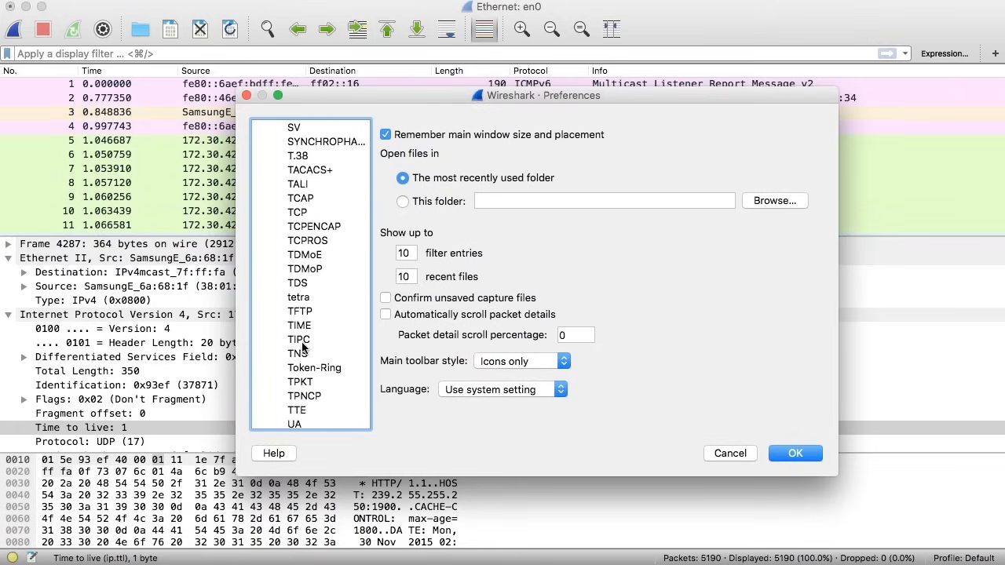
pyautogui.click(299, 212)
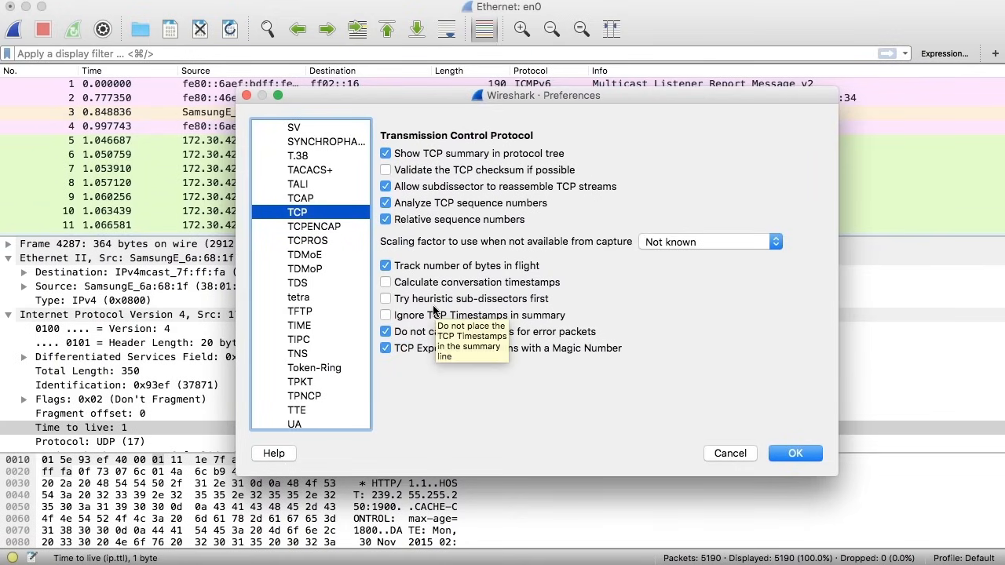
pyautogui.click(384, 282)
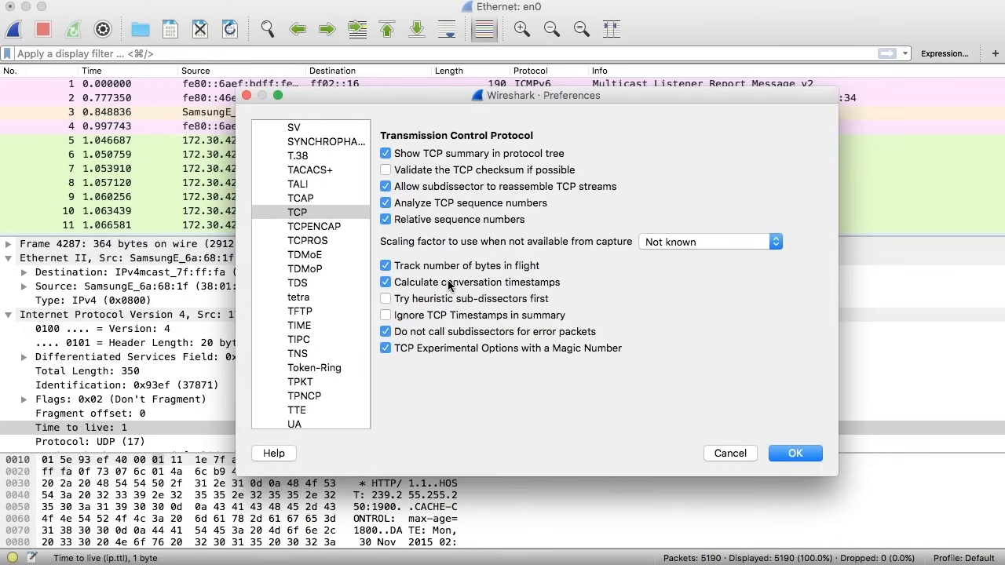
pyautogui.click(793, 457)
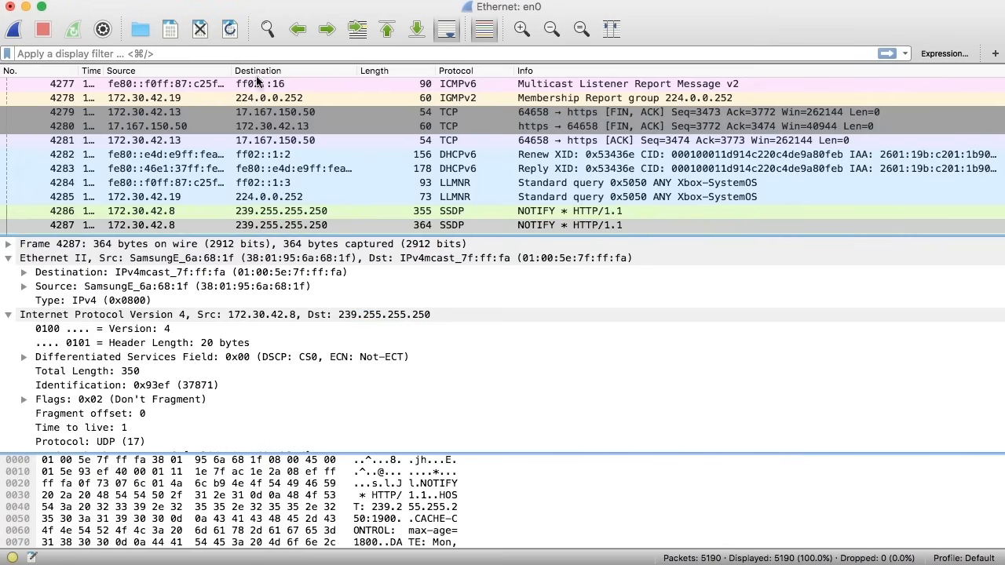
# Step: Apply the display filter tcp to the packet list
pyautogui.click(180, 53)
pyautogui.write('tcp')
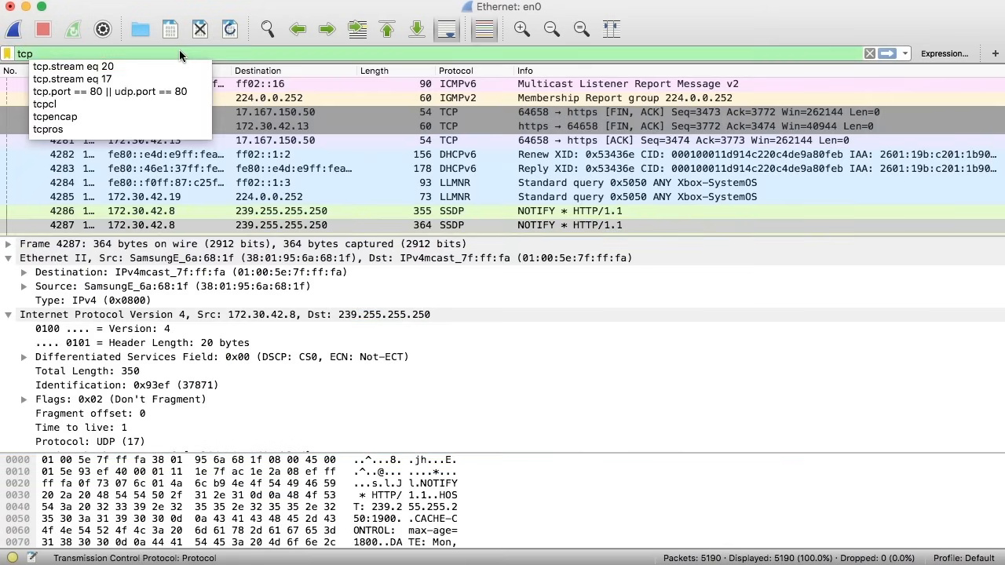
pyautogui.press('Return')
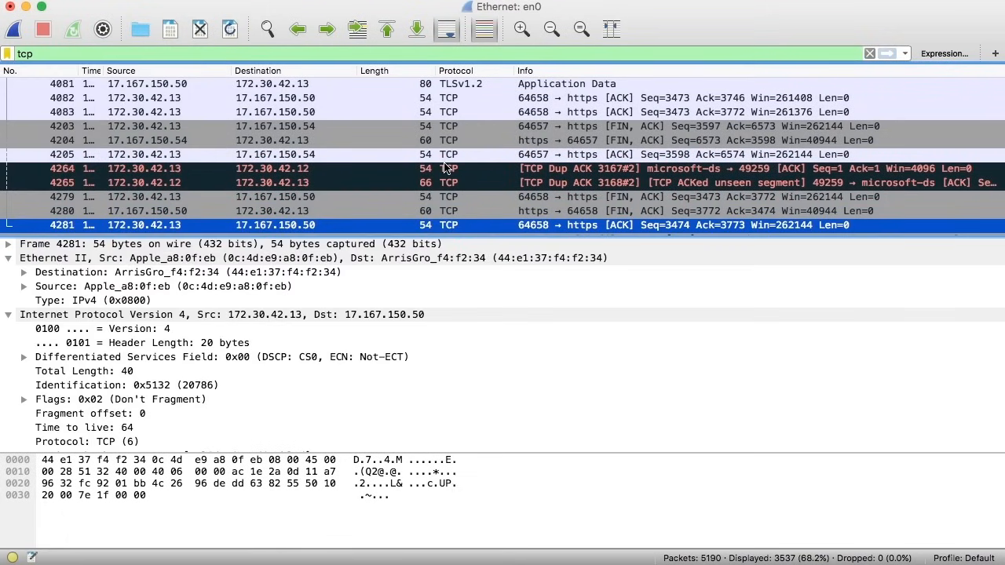
# Step: Collapse the IPv4 header of packet 4281 and expand the Timestamps section of its TCP header to examine the conversation times
pyautogui.click(7, 315)
pyautogui.scroll(-5, 240, 357)
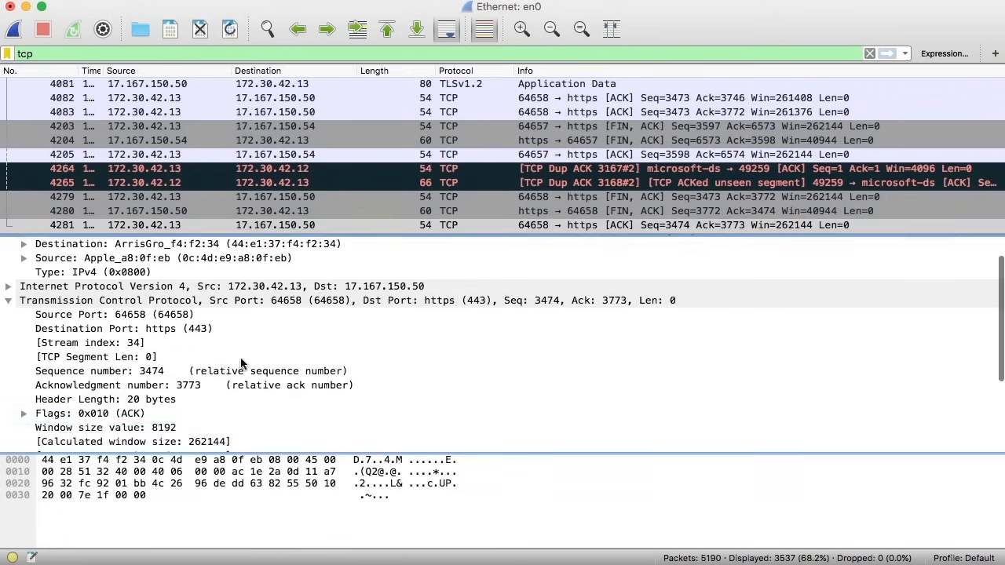
pyautogui.scroll(-1, 240, 357)
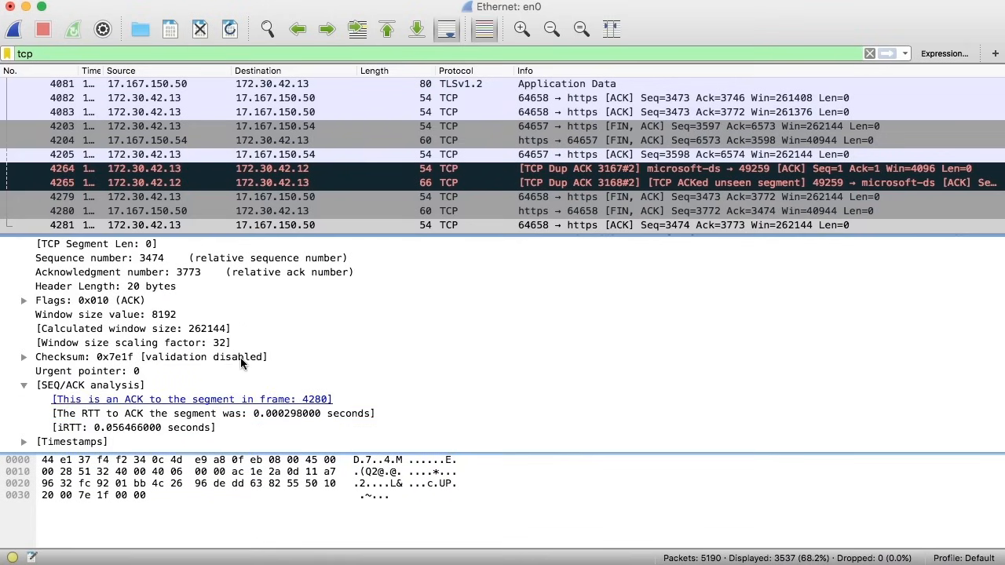
pyautogui.click(24, 442)
pyautogui.scroll(-2, 231, 433)
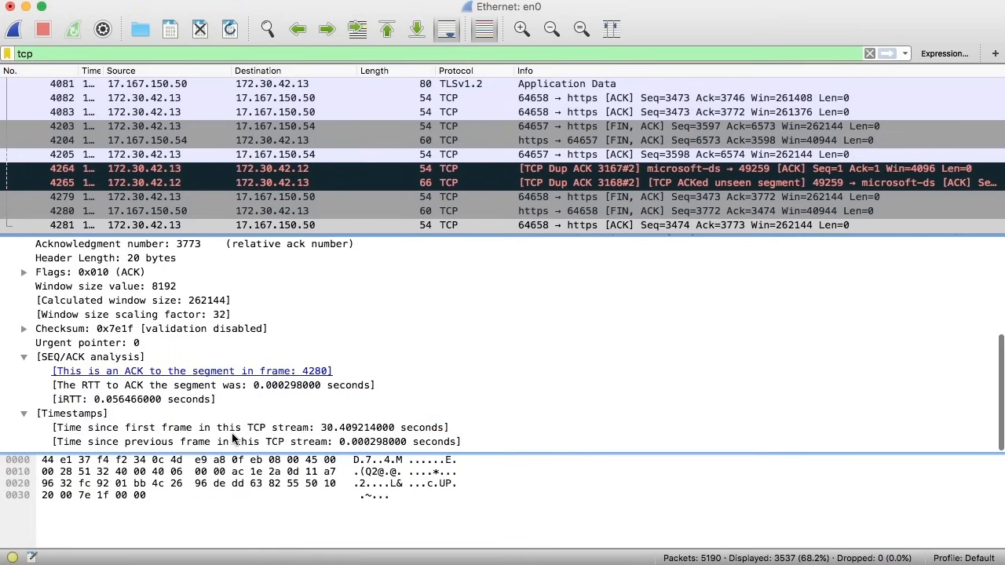
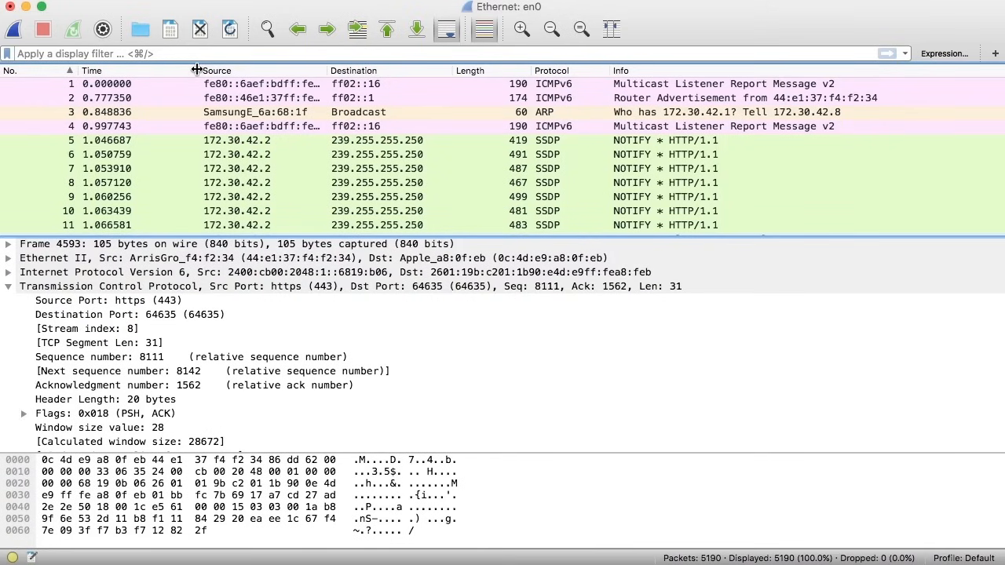
# Step: Narrow the Time column and reopen the TCP protocol preferences to review the Calculate conversation timestamps option
pyautogui.moveTo(197, 70); pyautogui.dragTo(148, 72)
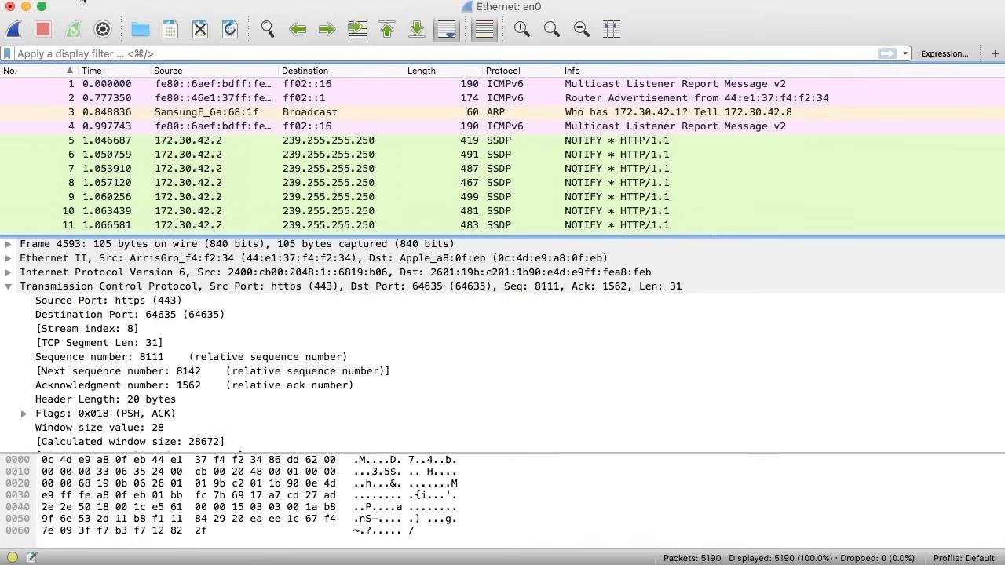
pyautogui.click(69, 0)
pyautogui.click(79, 32)
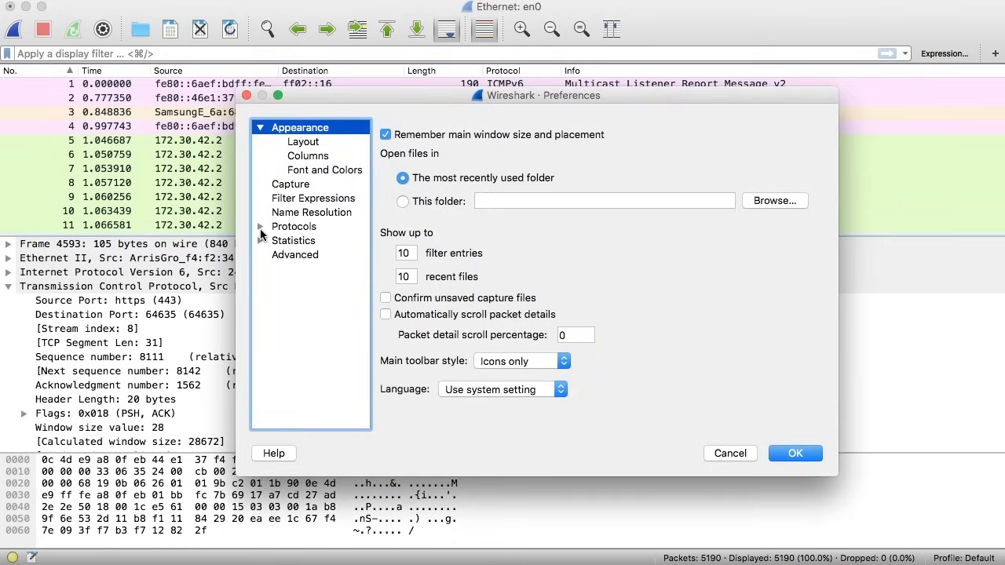
pyautogui.click(260, 227)
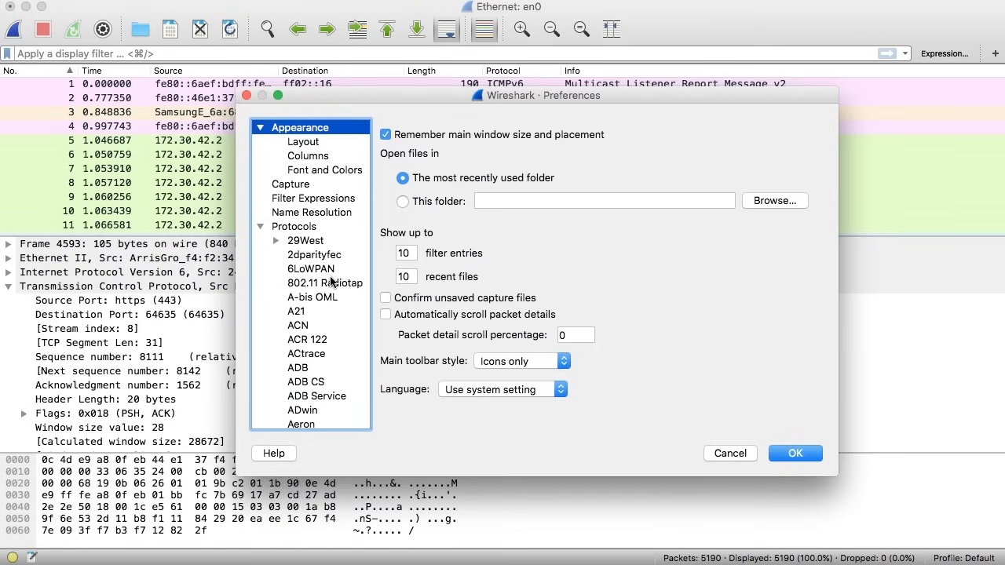
pyautogui.scroll(-4, 330, 282)
pyautogui.scroll(-20, 330, 281)
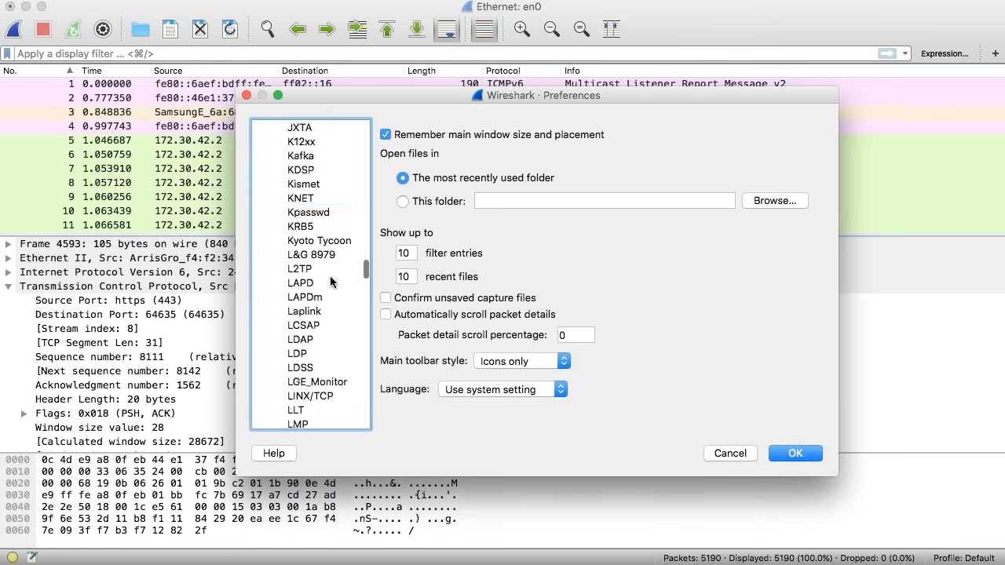
pyautogui.scroll(-20, 330, 281)
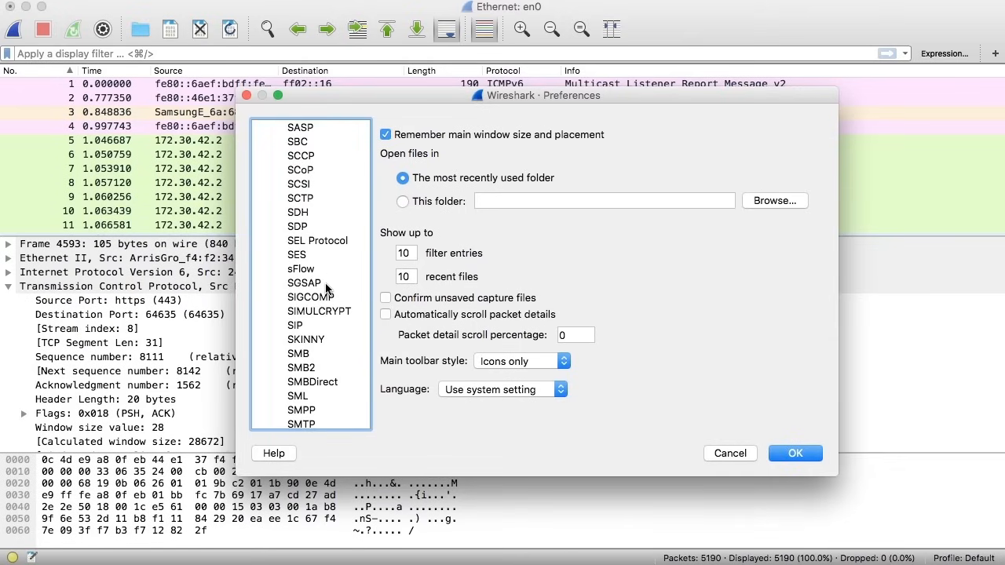
pyautogui.scroll(-8, 320, 336)
pyautogui.scroll(-2, 319, 336)
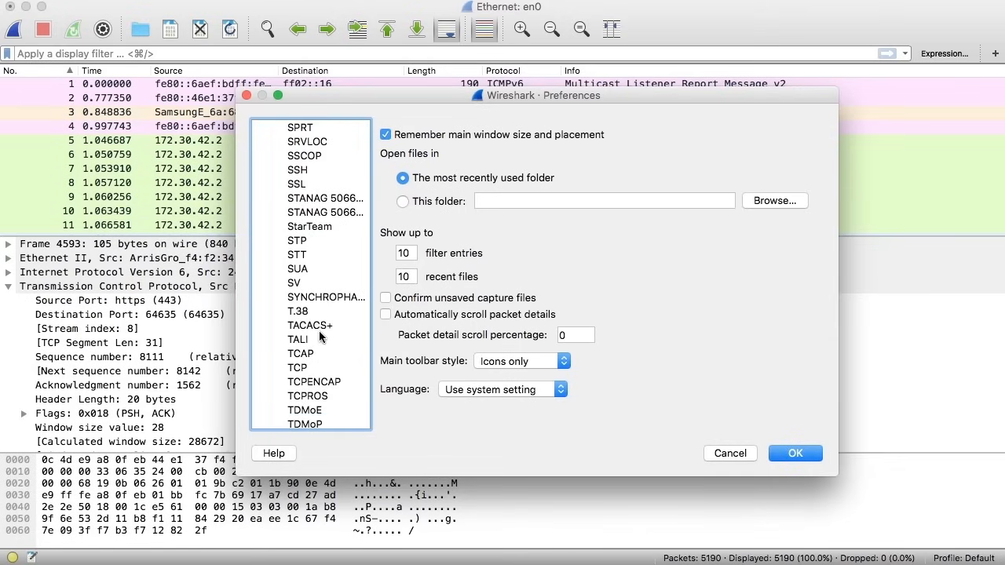
pyautogui.click(342, 366)
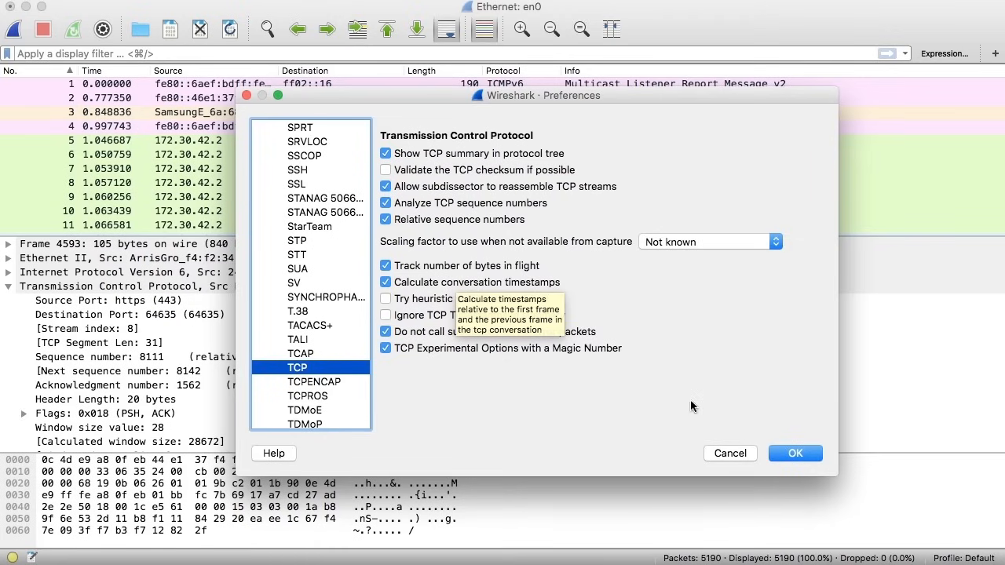
# Step: Dismiss the TCP preferences without changes and select packet 107 to examine the Timestamps section of its TCP header
pyautogui.click(734, 454)
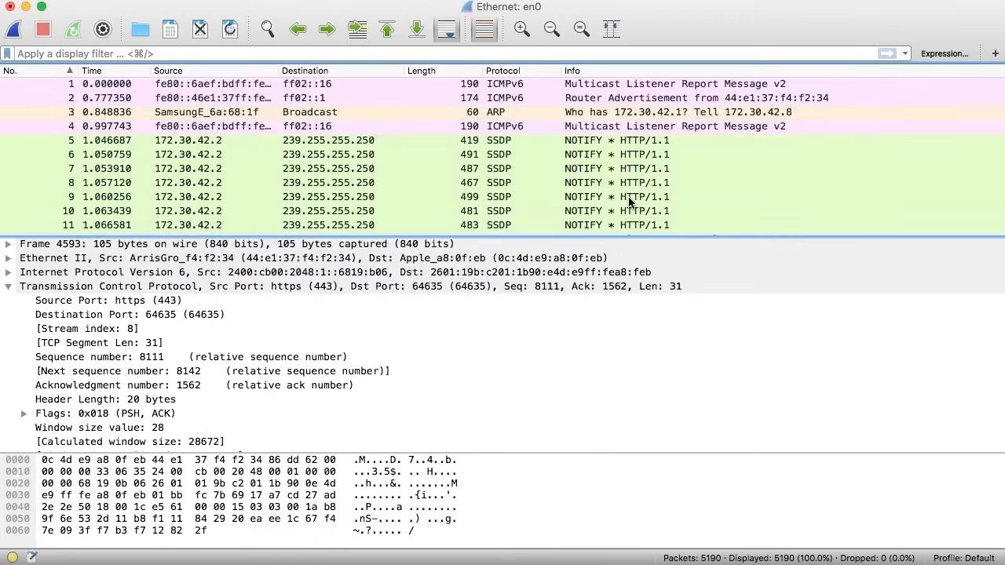
pyautogui.scroll(-10, 630, 202)
pyautogui.scroll(2, 629, 202)
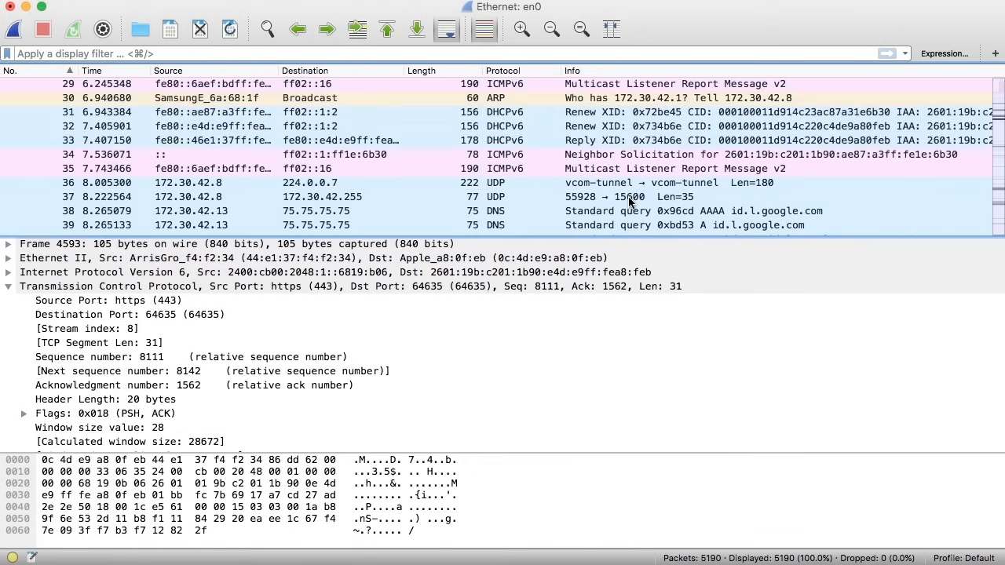
pyautogui.scroll(-20, 630, 201)
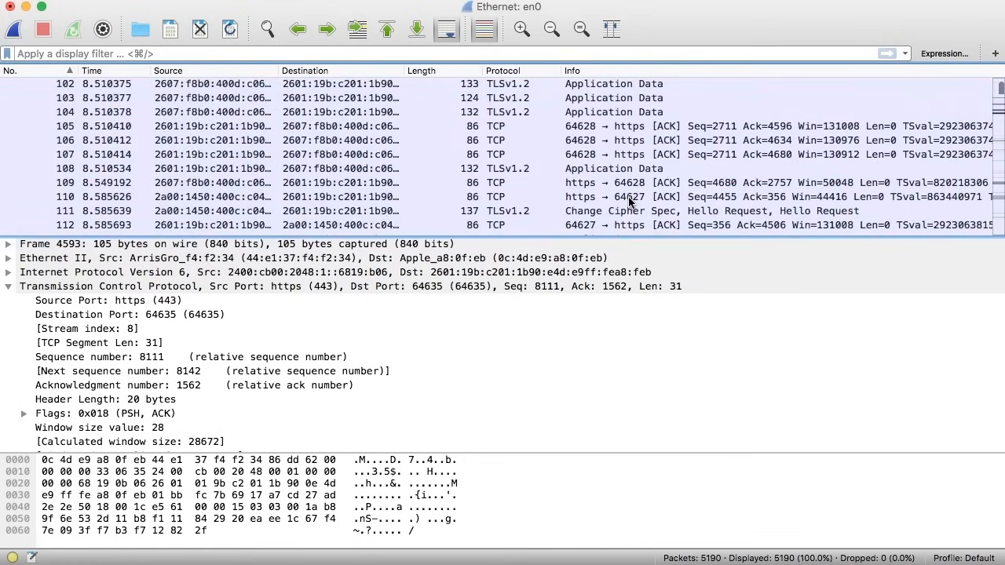
pyautogui.click(605, 156)
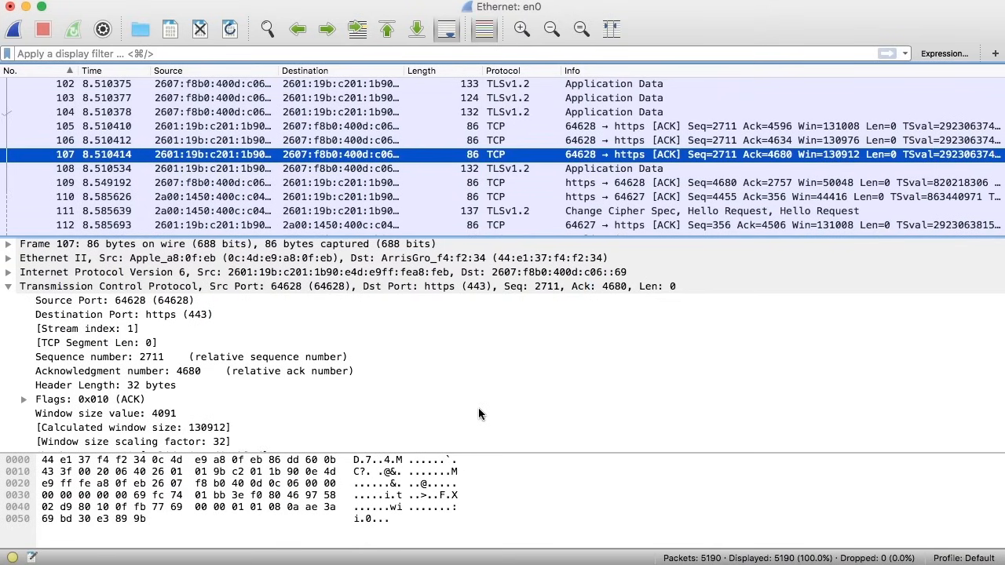
pyautogui.scroll(-5, 480, 414)
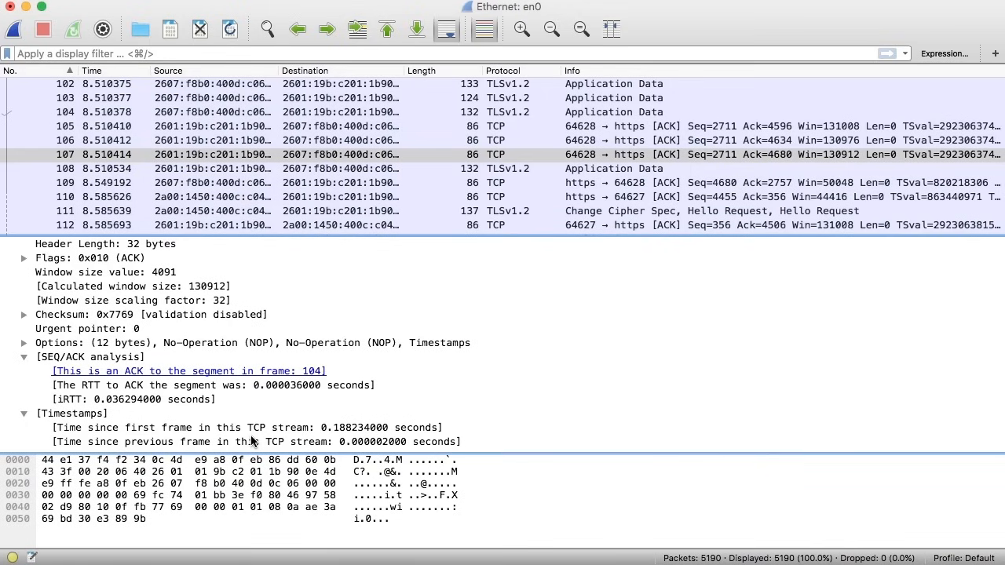
# Step: Add the Time since previous frame in this TCP stream field as a packet list column and narrow it to fit its heading
pyautogui.click(351, 442)
pyautogui.rightClick(352, 444)
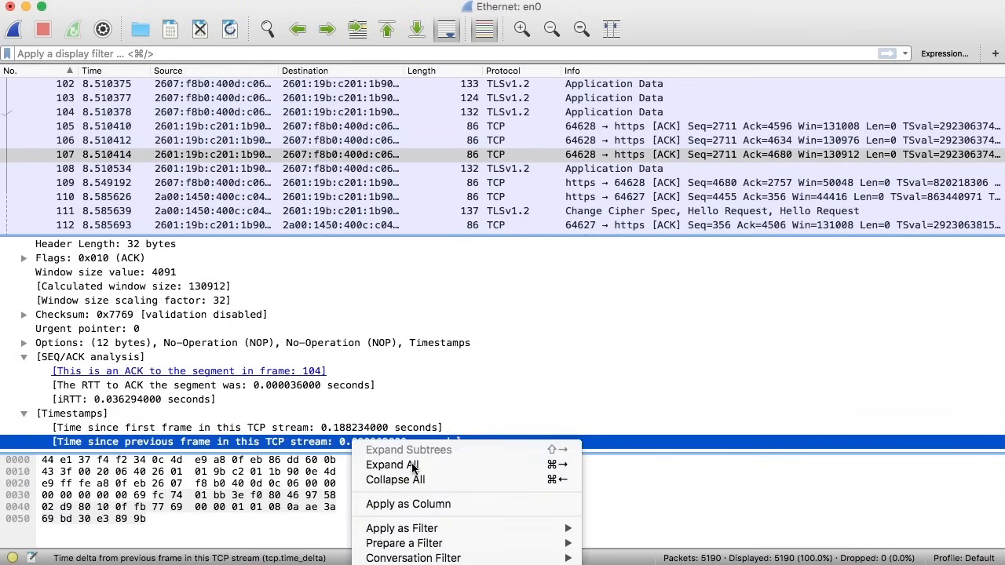
pyautogui.click(420, 504)
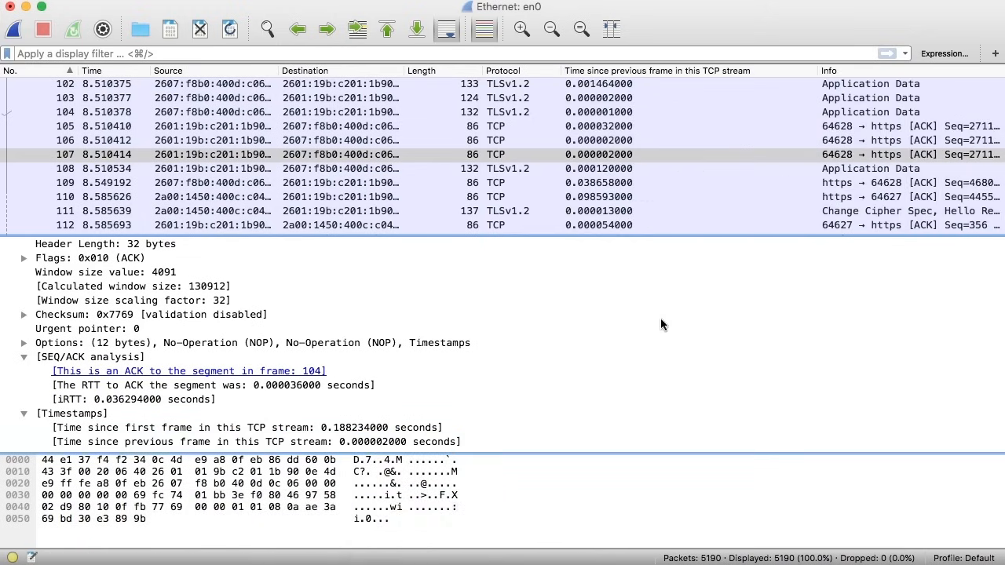
pyautogui.moveTo(819, 72); pyautogui.dragTo(757, 70)
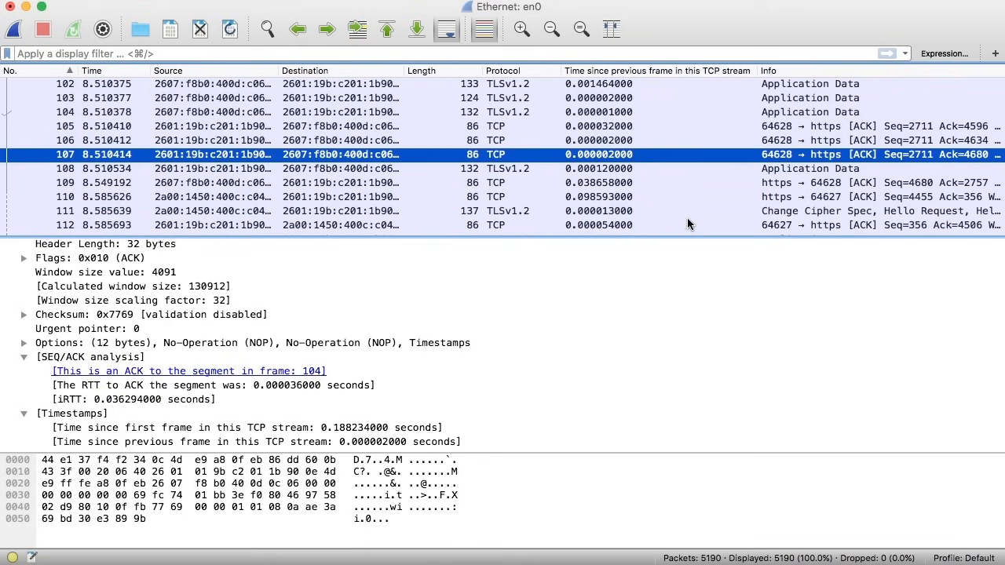
# Step: Sort the packet list in ascending order by Time since previous frame in this TCP stream
pyautogui.scroll(20, 623, 165)
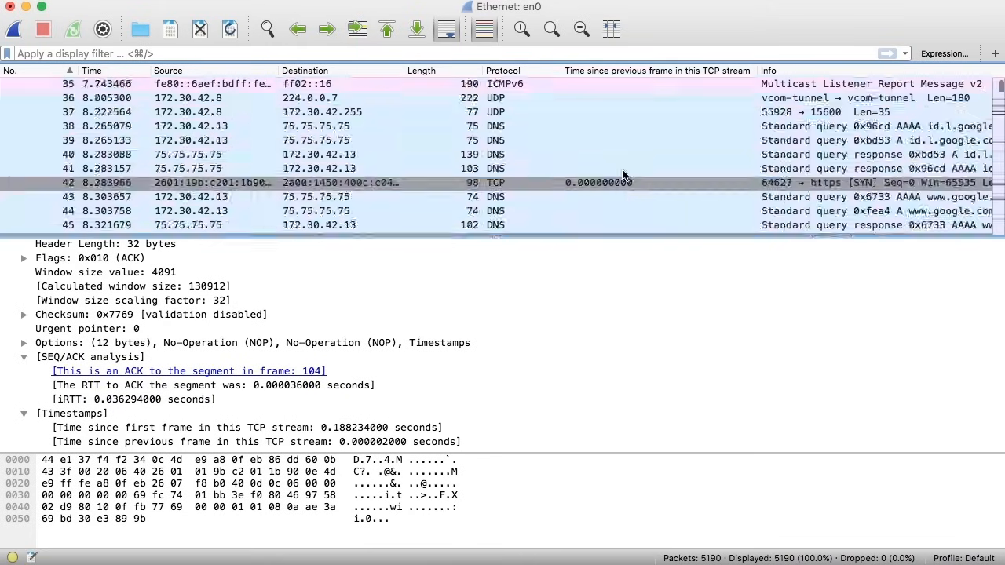
pyautogui.scroll(-6, 624, 154)
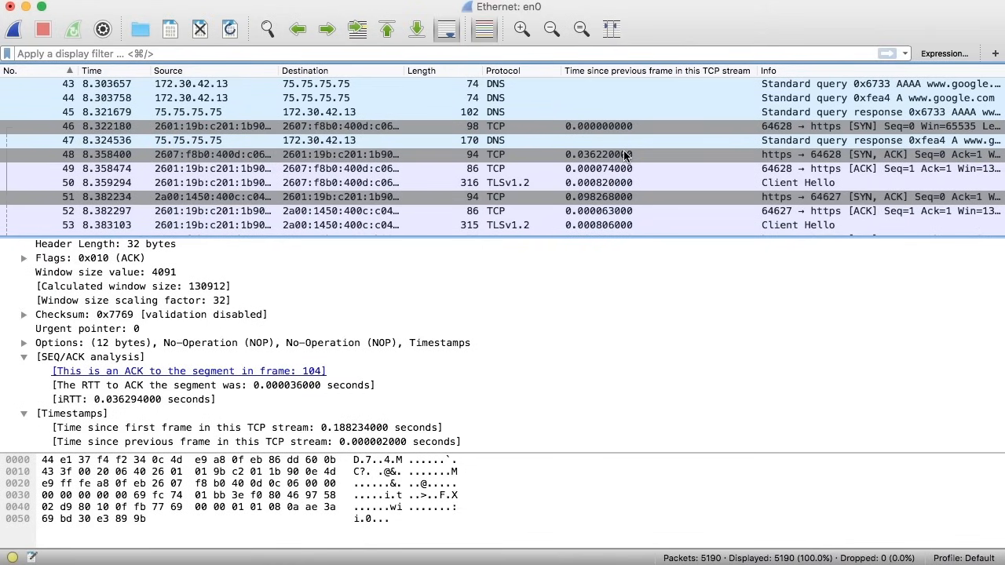
pyautogui.click(626, 72)
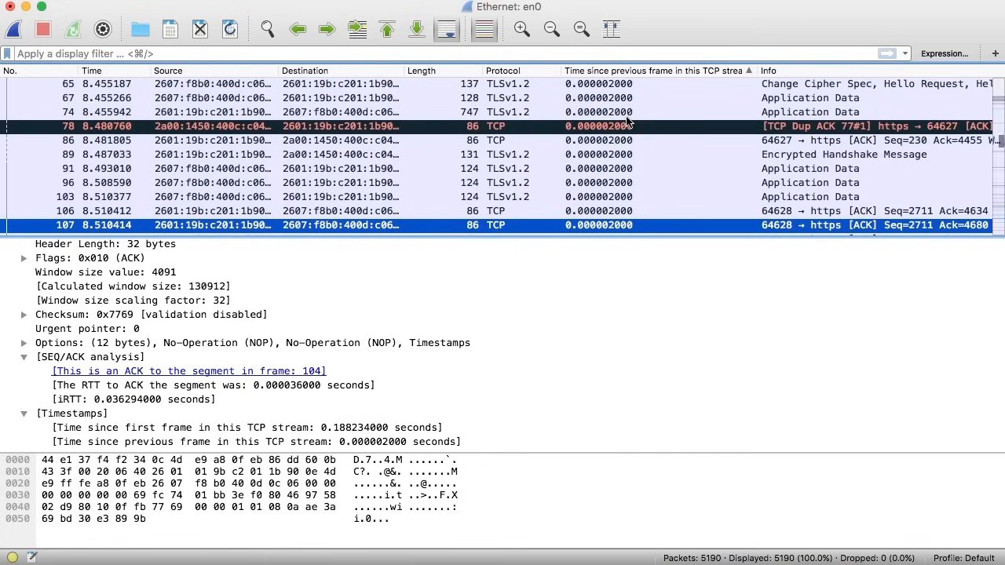
# Step: Examine the sorted time deltas across the packet list, from the shortest gaps to the longest TCP delays
pyautogui.scroll(3, 628, 120)
pyautogui.scroll(-10, 627, 120)
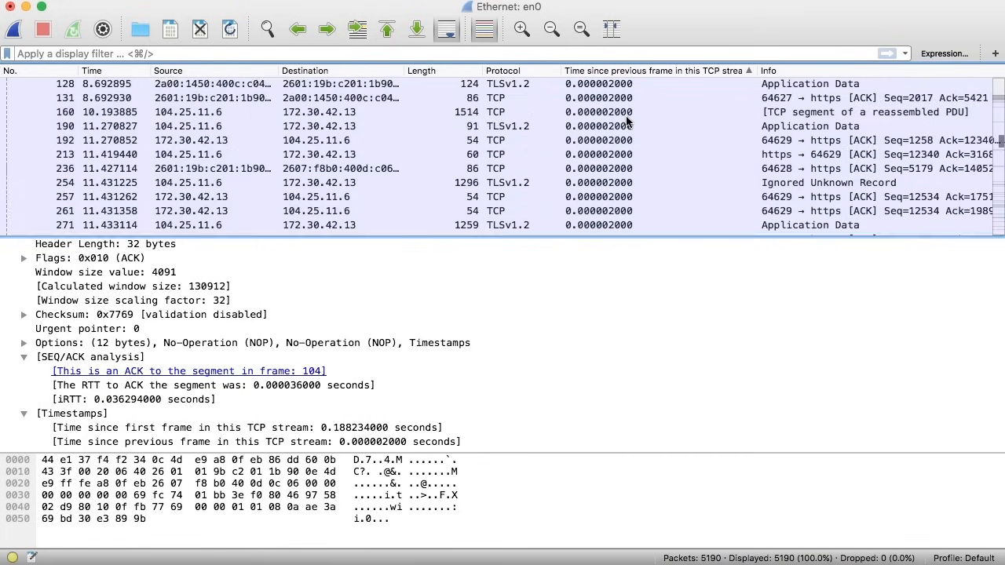
pyautogui.scroll(-15, 628, 119)
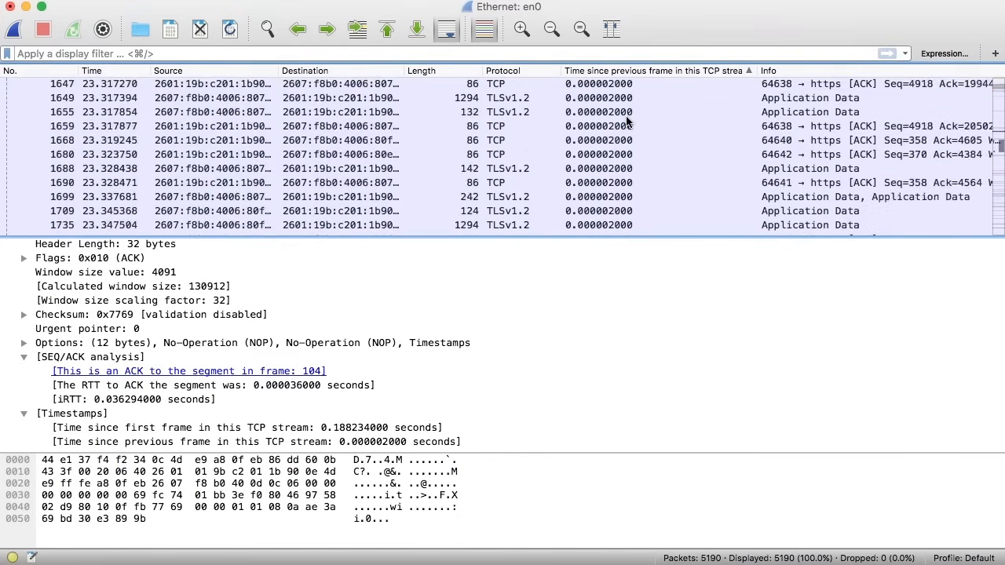
pyautogui.scroll(-15, 627, 119)
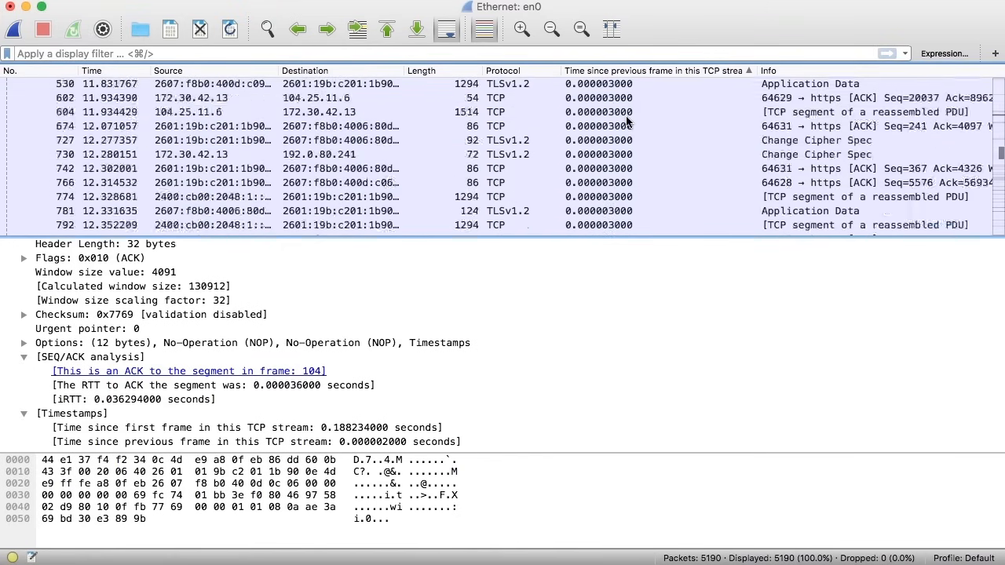
pyautogui.scroll(-15, 628, 120)
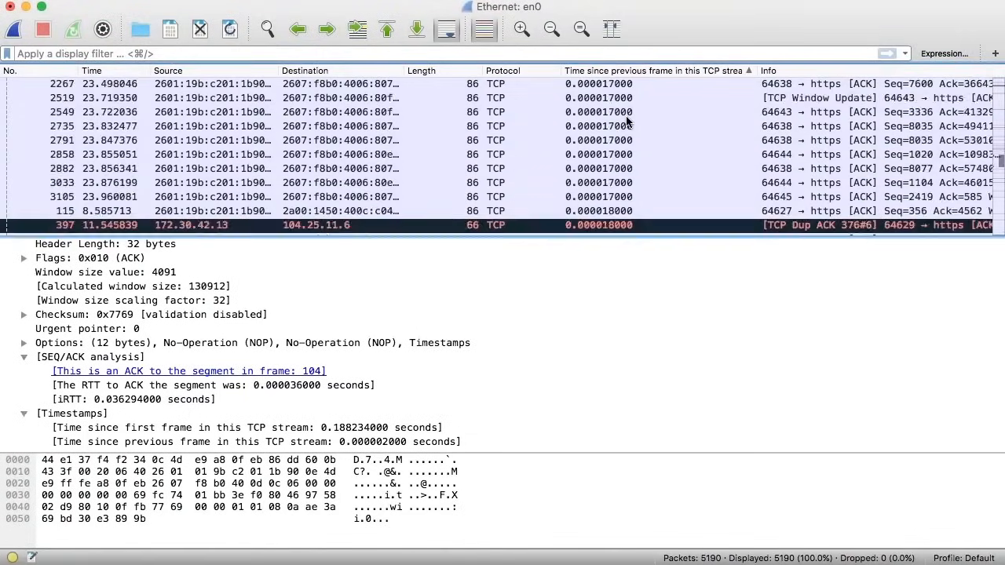
pyautogui.scroll(-15, 627, 120)
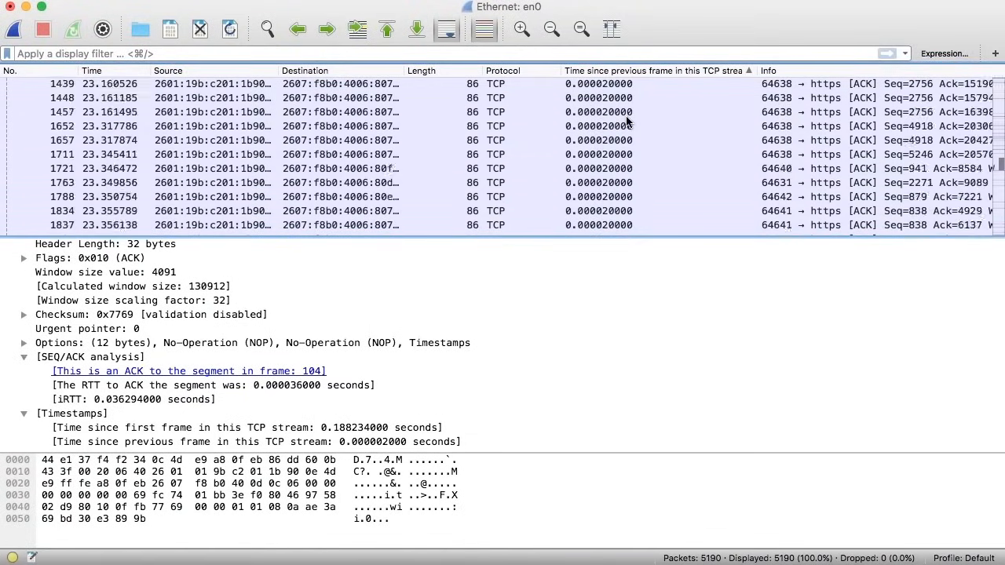
pyautogui.scroll(-15, 627, 120)
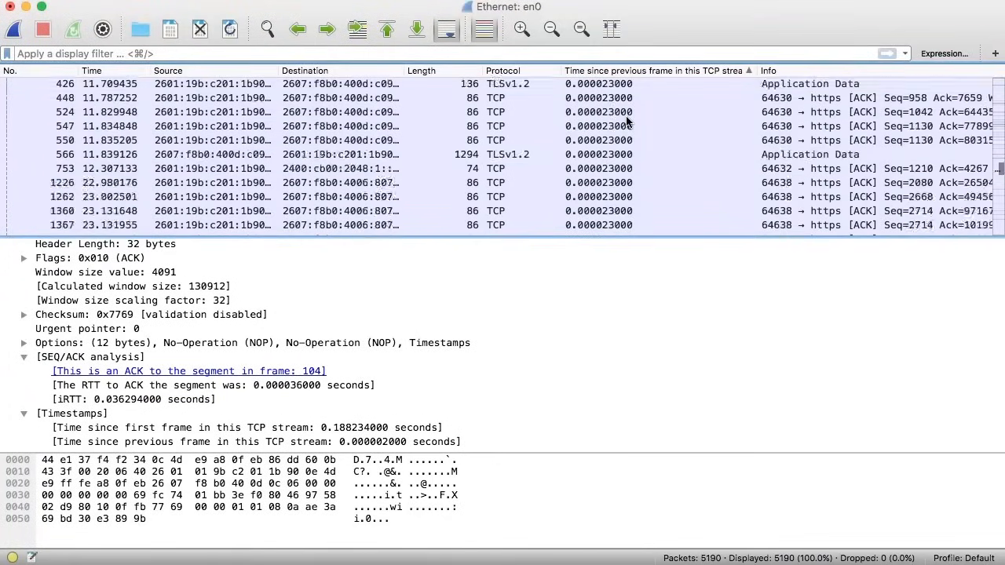
pyautogui.scroll(-15, 627, 119)
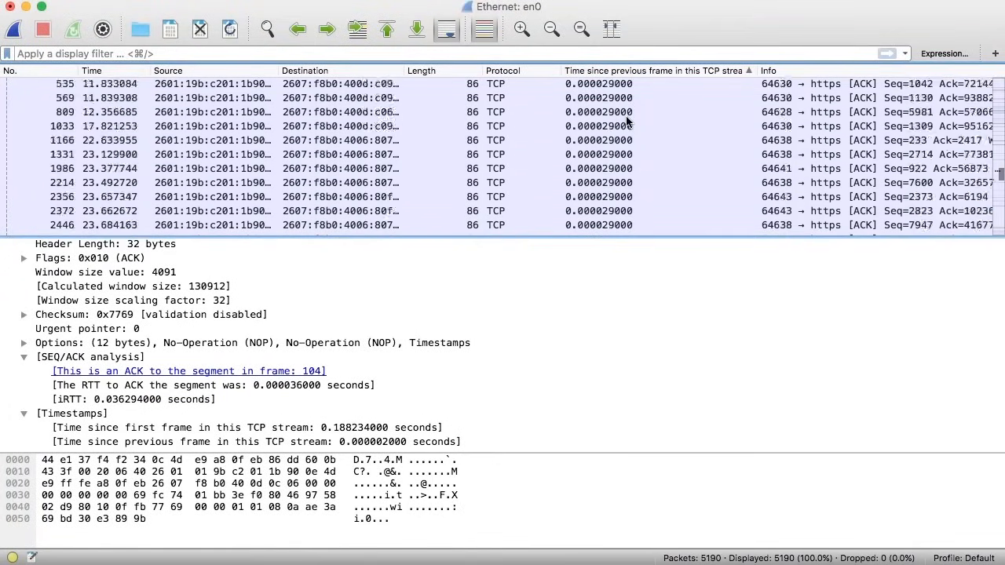
pyautogui.scroll(-15, 628, 117)
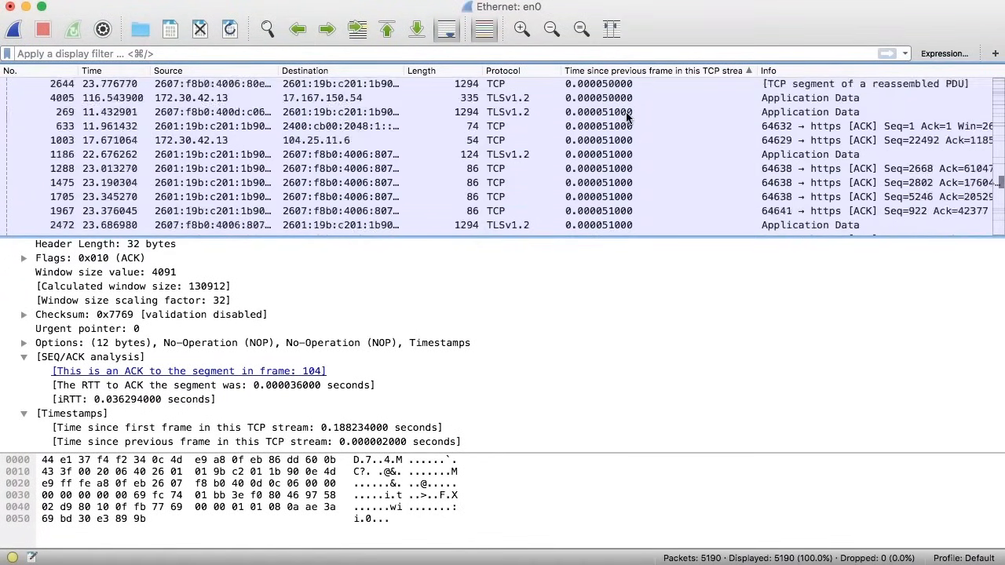
pyautogui.click(549, 209)
pyautogui.scroll(-15, 549, 212)
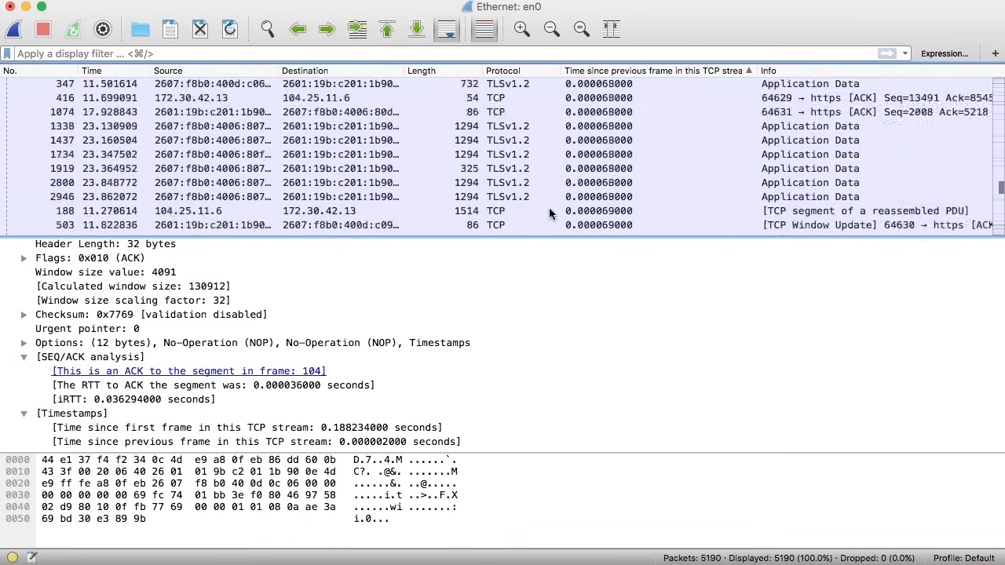
pyautogui.scroll(-15, 550, 212)
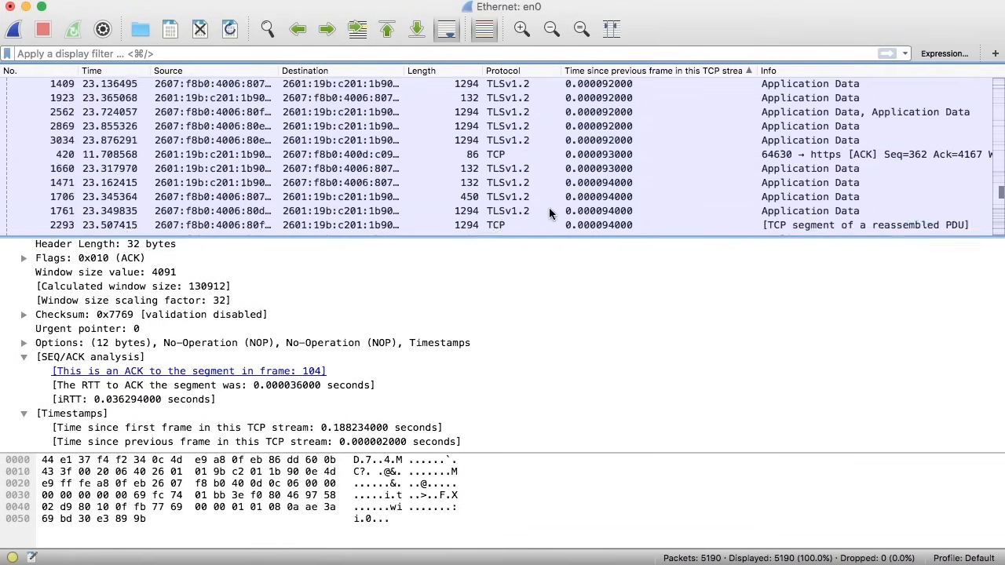
pyautogui.scroll(-15, 549, 209)
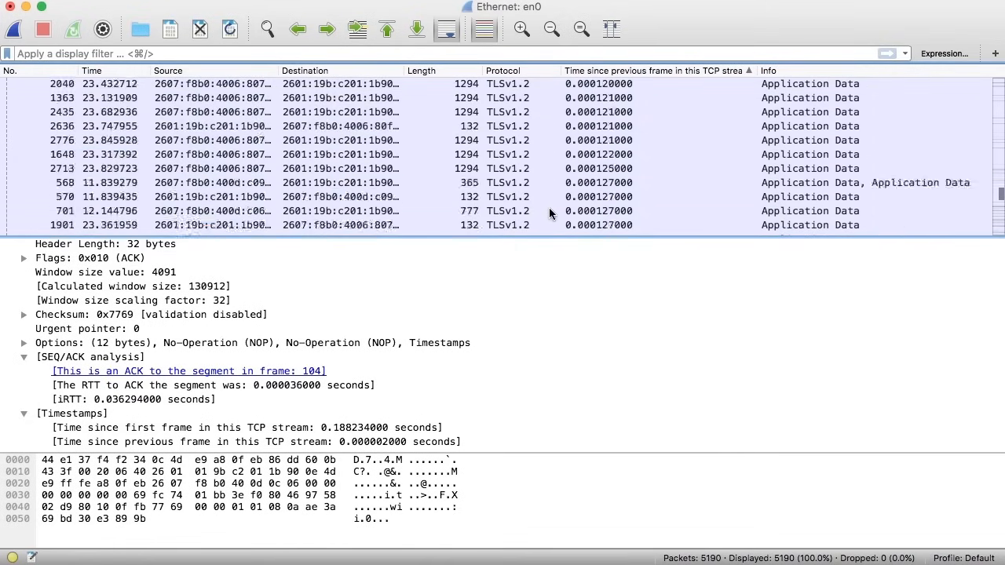
pyautogui.scroll(-8, 550, 213)
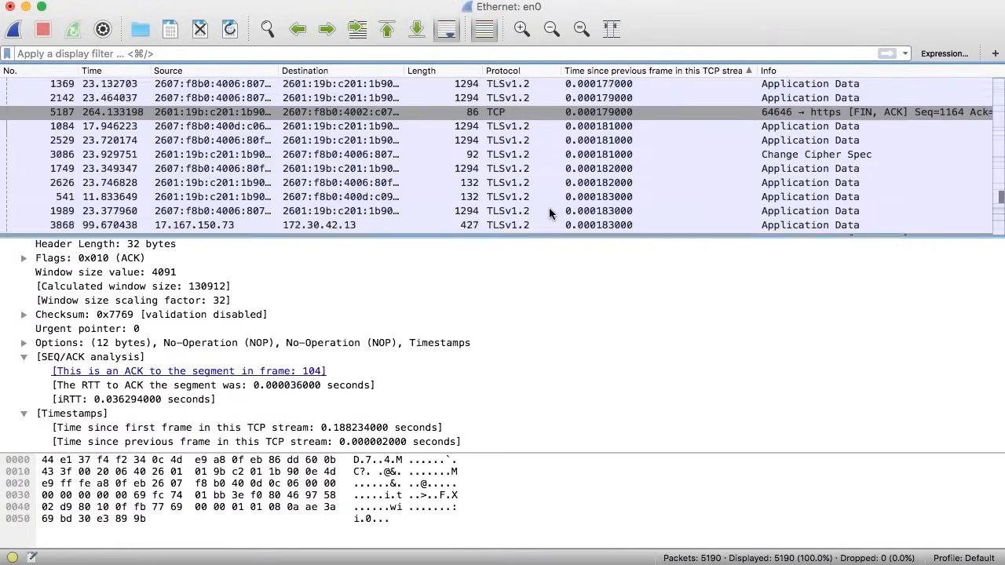
pyautogui.scroll(-15, 549, 213)
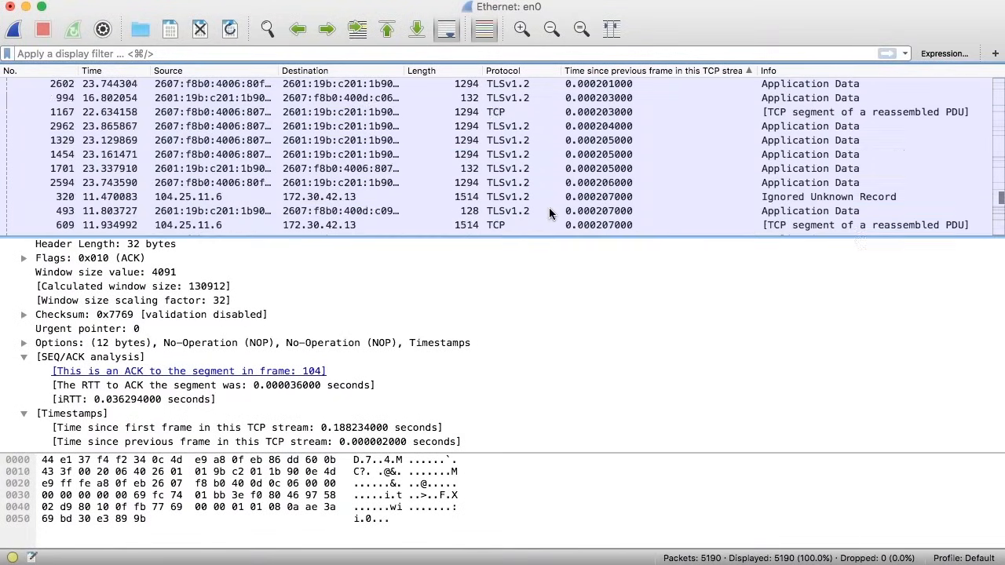
pyautogui.scroll(-5, 605, 204)
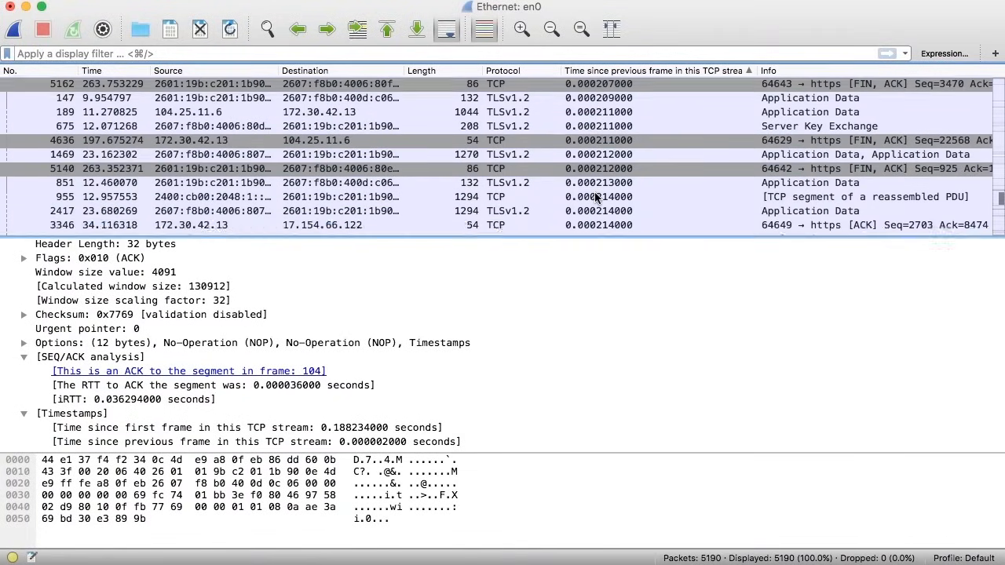
pyautogui.scroll(-10, 596, 198)
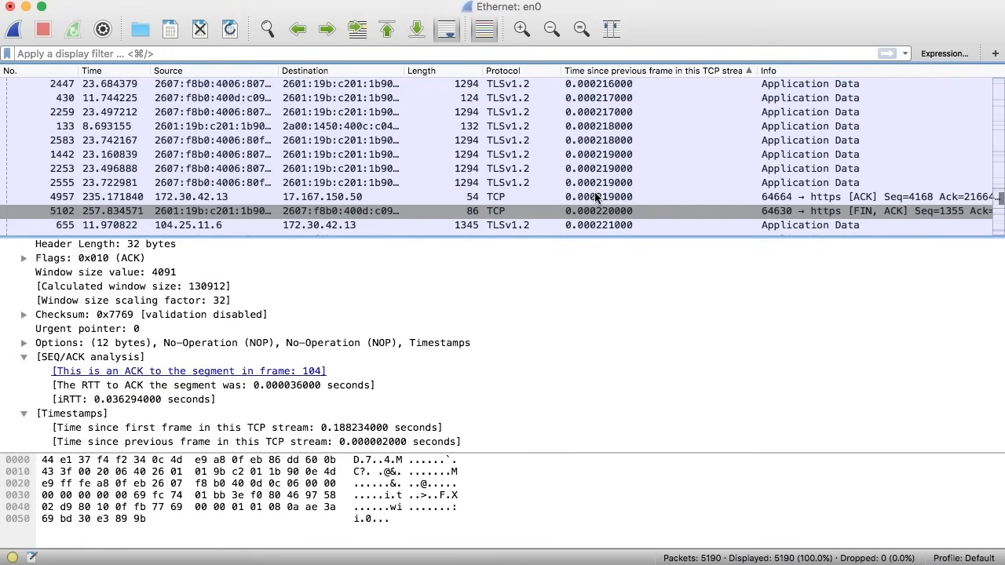
pyautogui.scroll(-10, 597, 198)
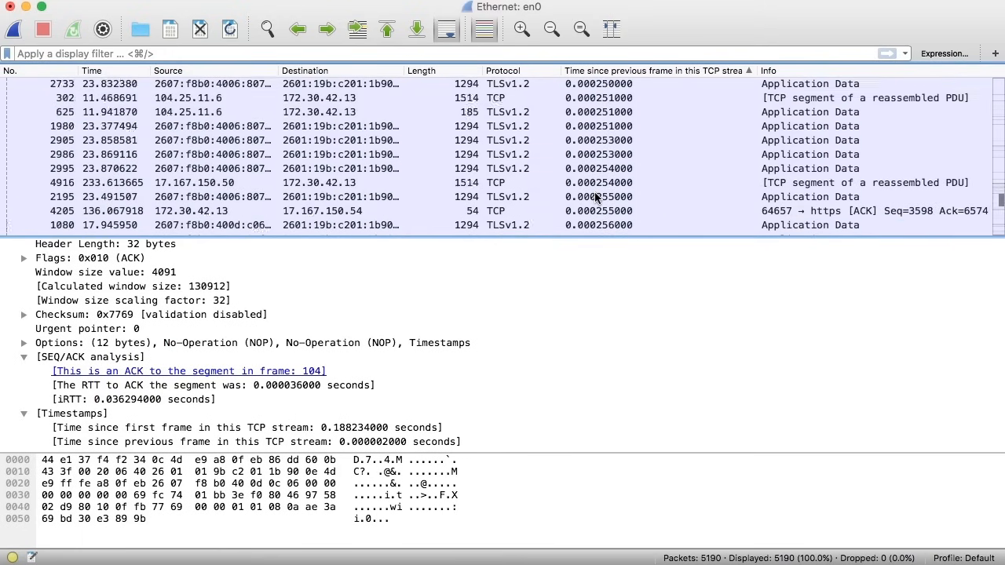
pyautogui.scroll(-15, 597, 199)
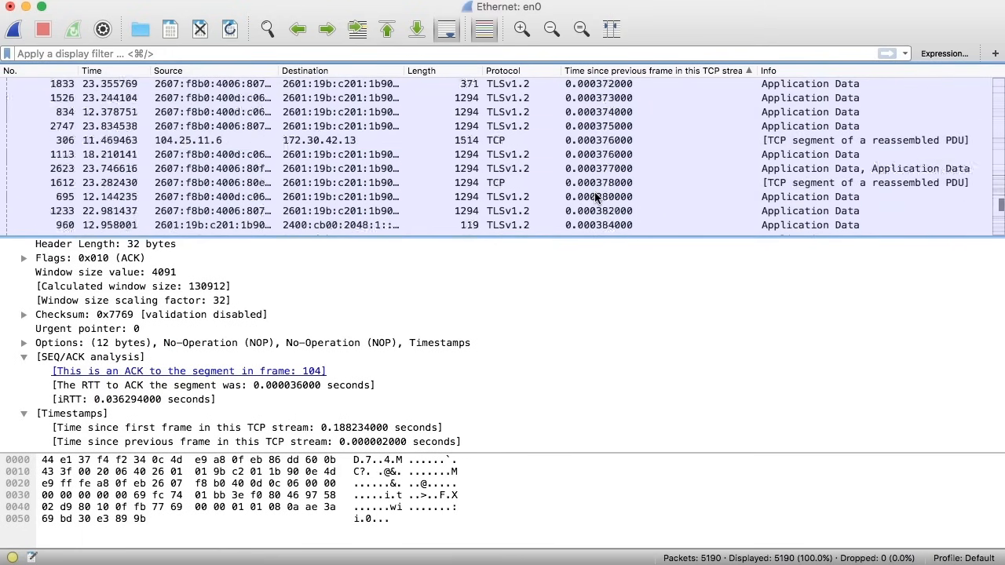
pyautogui.scroll(-15, 597, 199)
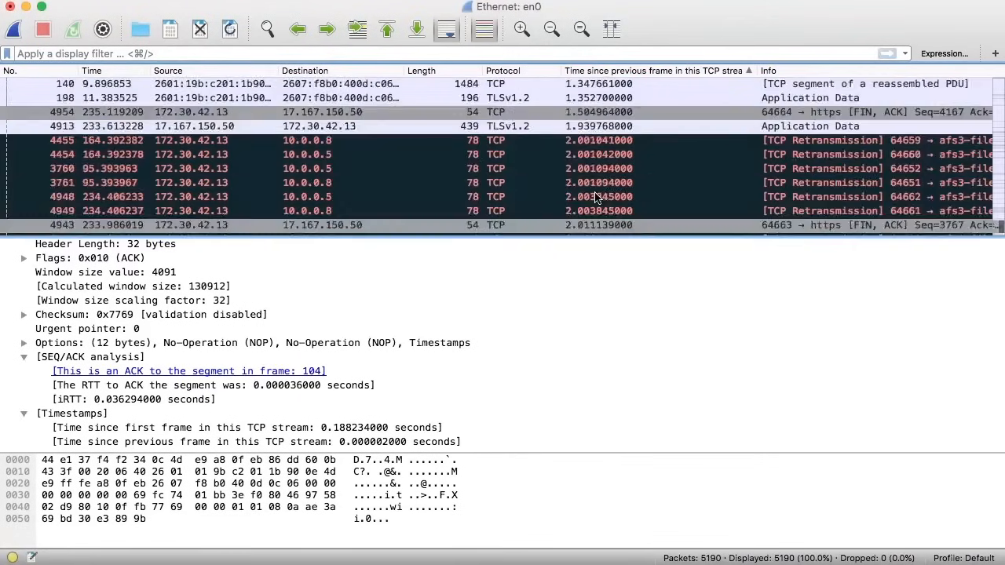
pyautogui.scroll(1, 597, 199)
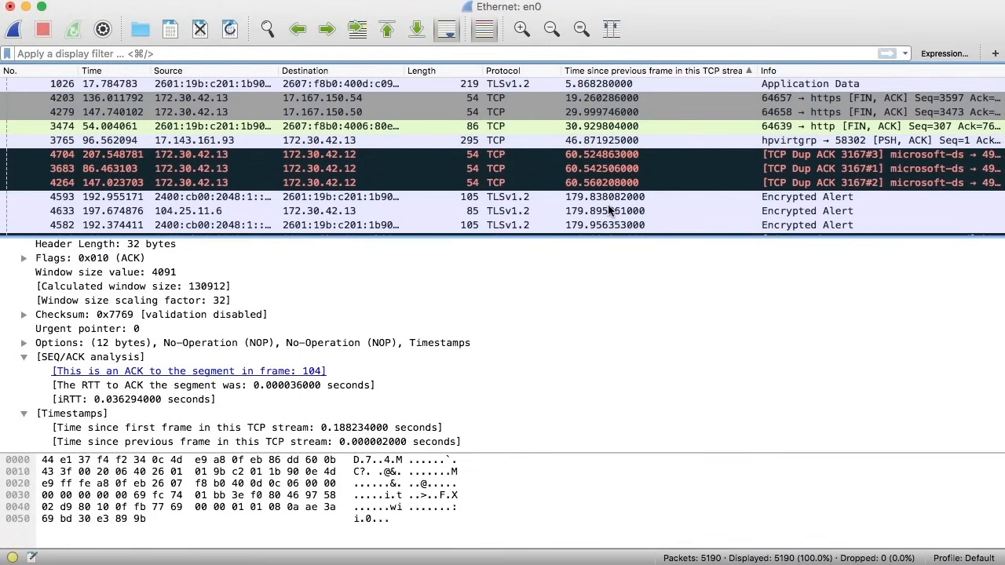
# Step: Filter the packet list by packet 3765's time delta with tcp.time_delta == 46.871925000 and clear the filter again
pyautogui.click(595, 143)
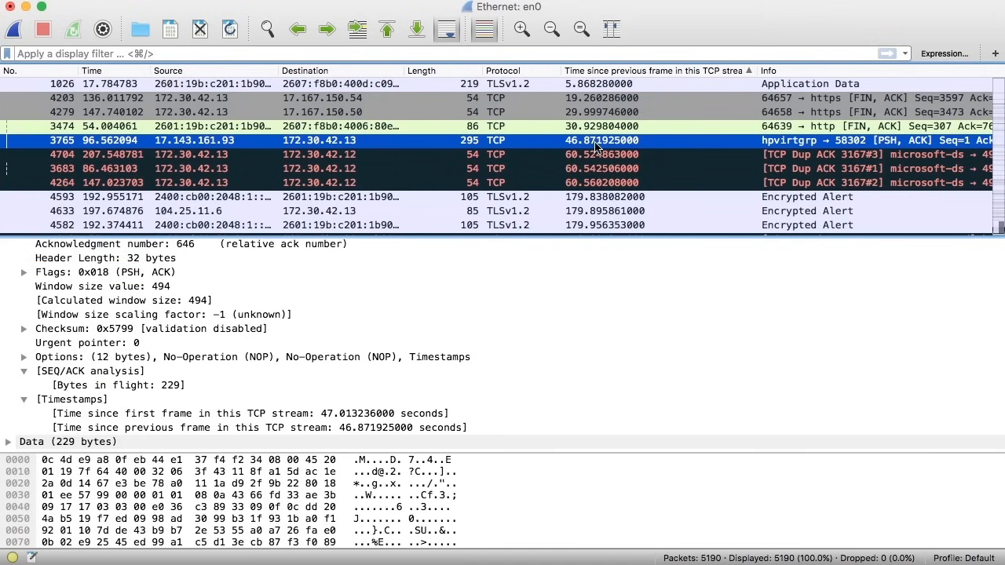
pyautogui.rightClick(595, 146)
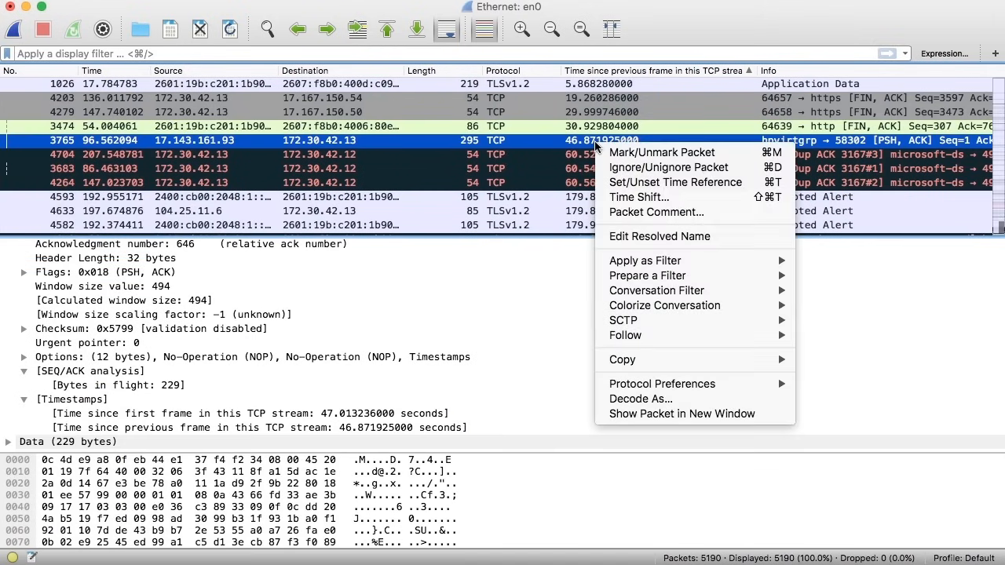
pyautogui.moveTo(642, 267)
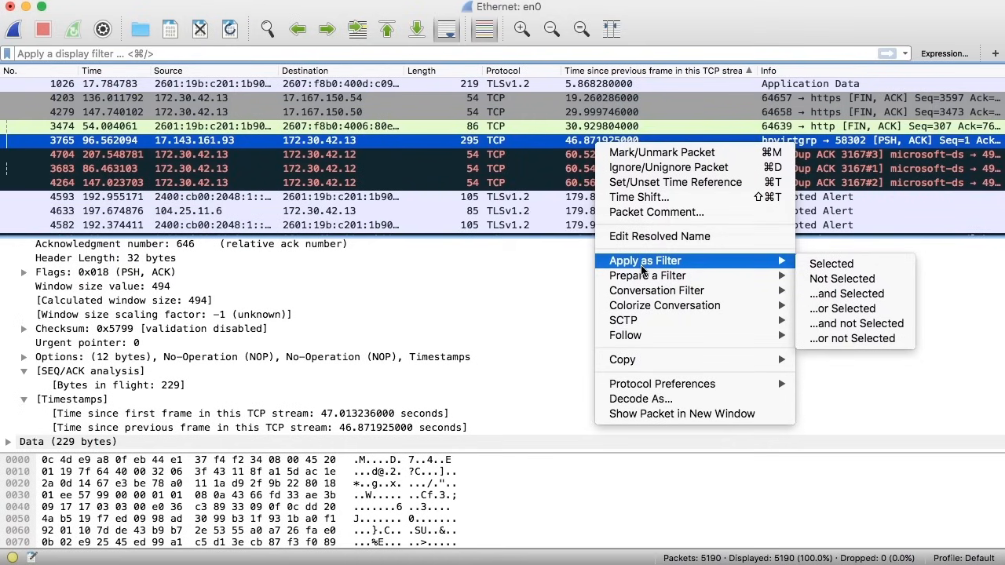
pyautogui.click(843, 269)
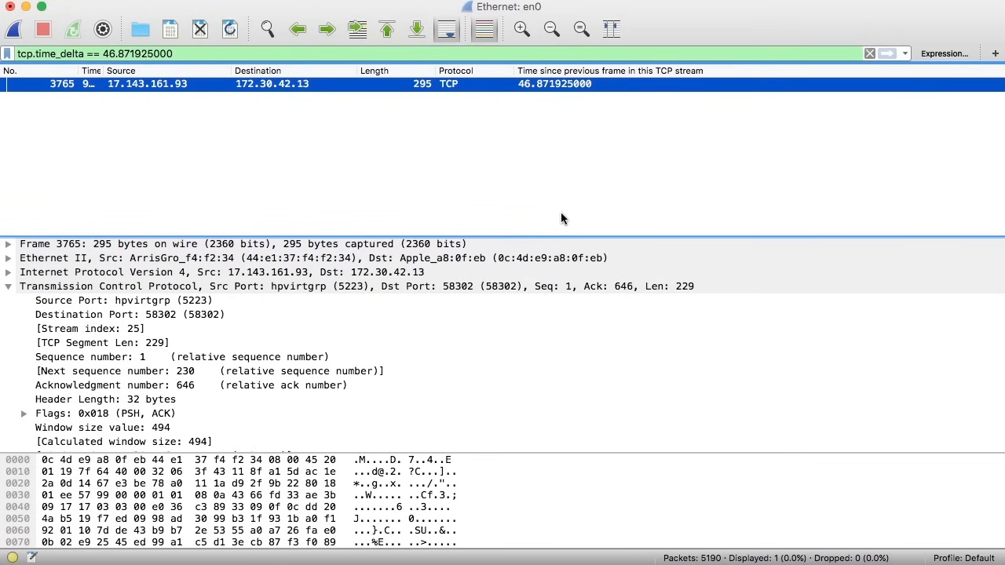
pyautogui.click(869, 53)
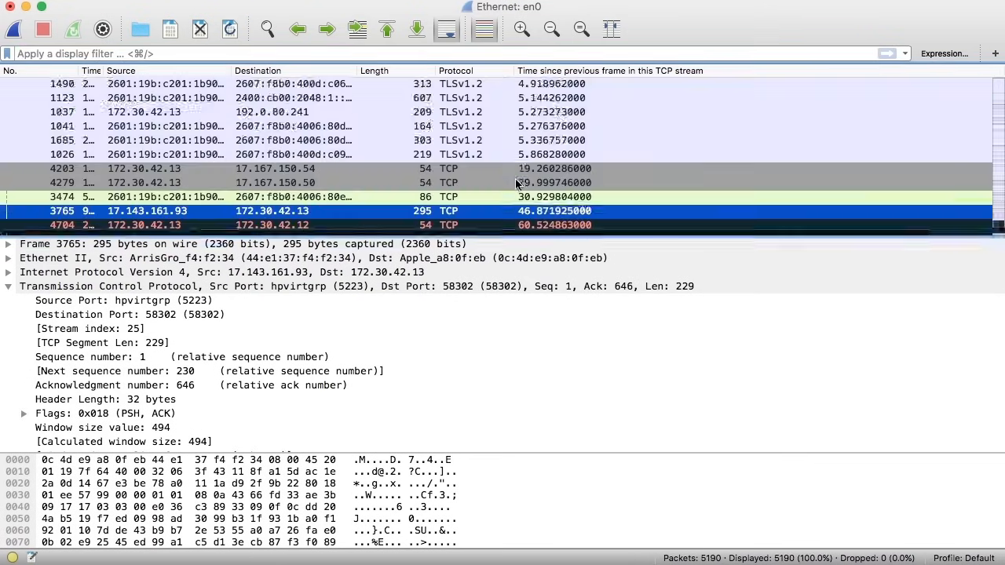
# Step: Follow the TCP stream of packet 4264 and clear the resulting stream filter from the packet list
pyautogui.scroll(-3, 519, 184)
pyautogui.rightClick(467, 154)
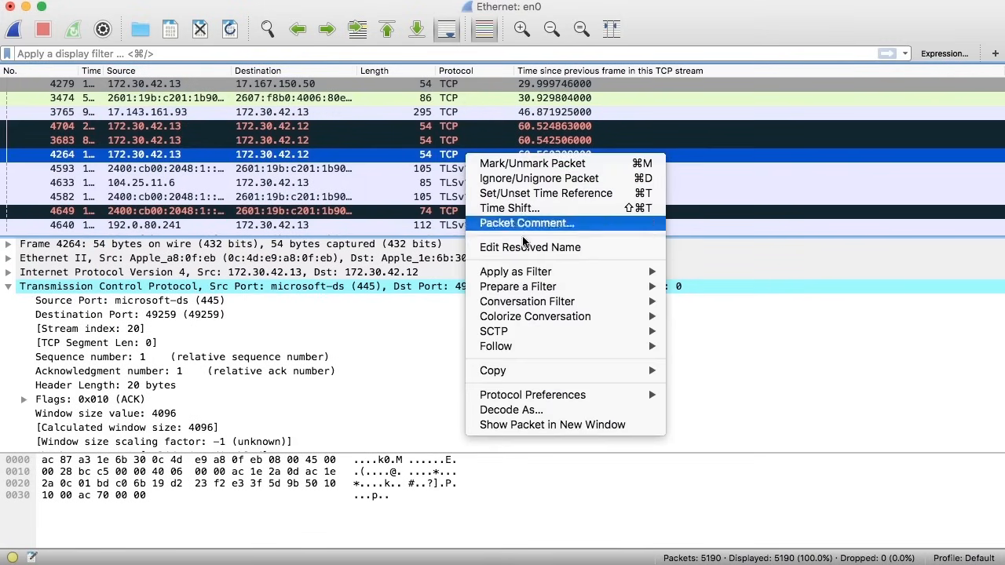
pyautogui.moveTo(553, 346)
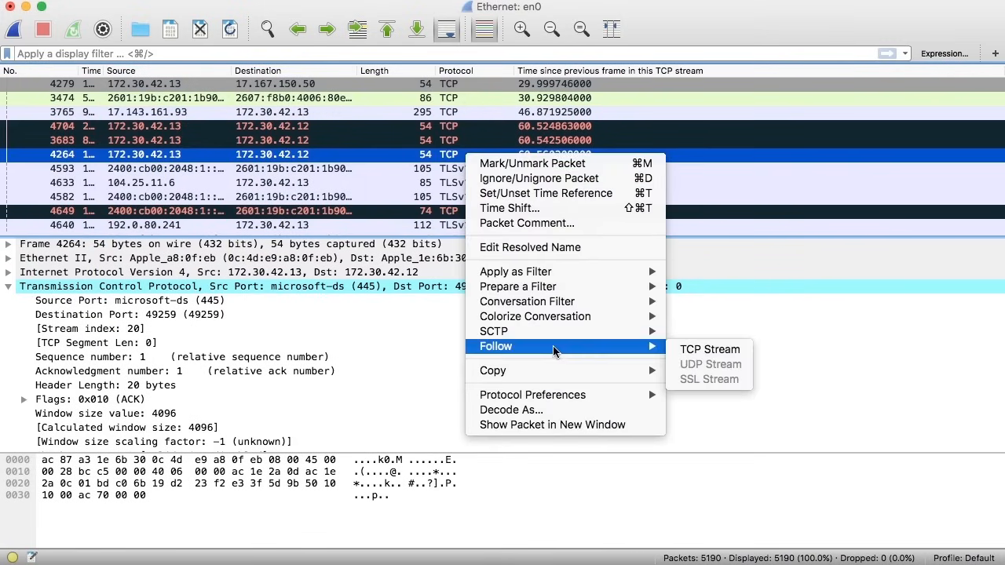
pyautogui.click(710, 348)
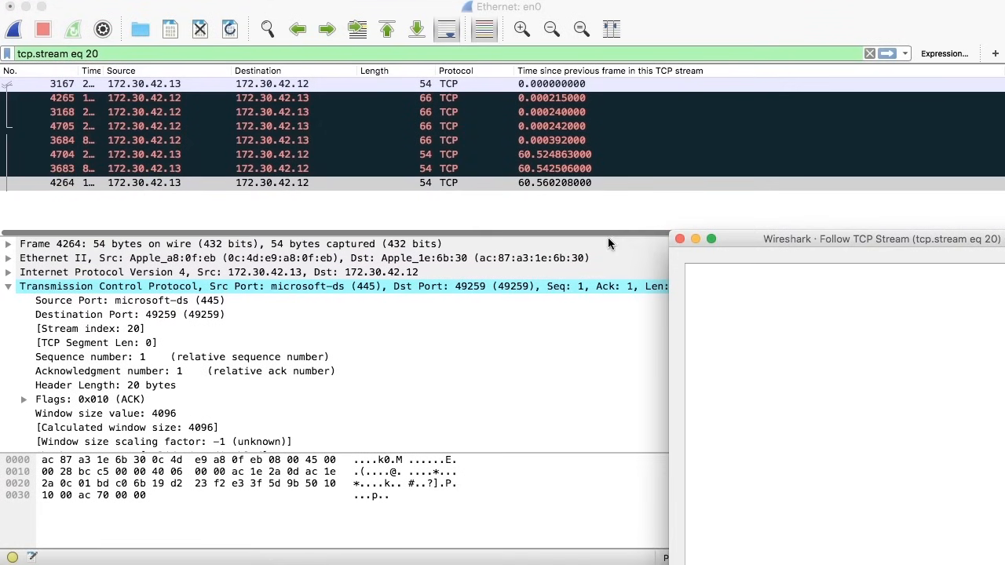
pyautogui.moveTo(855, 241); pyautogui.dragTo(366, 9)
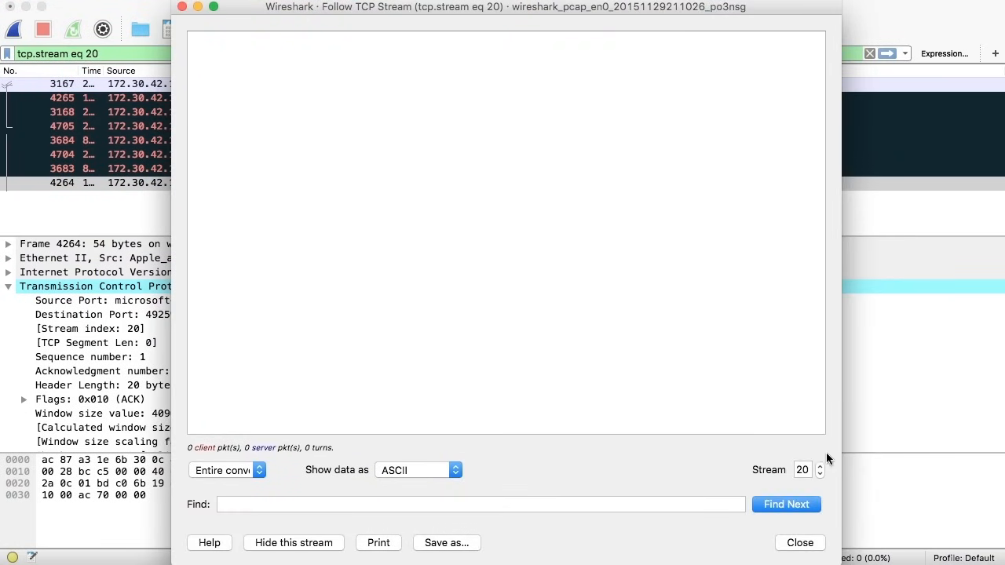
pyautogui.click(797, 542)
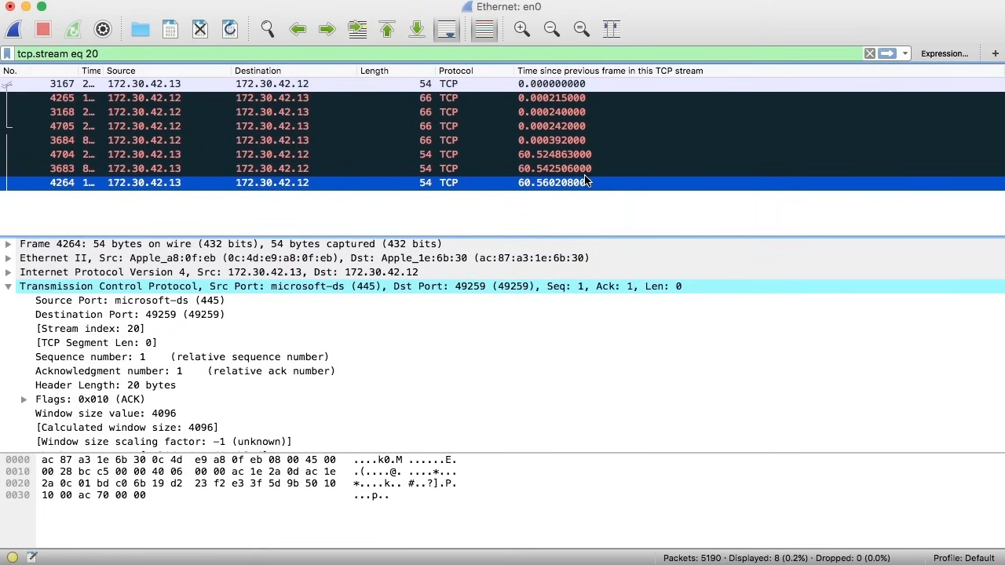
pyautogui.click(869, 54)
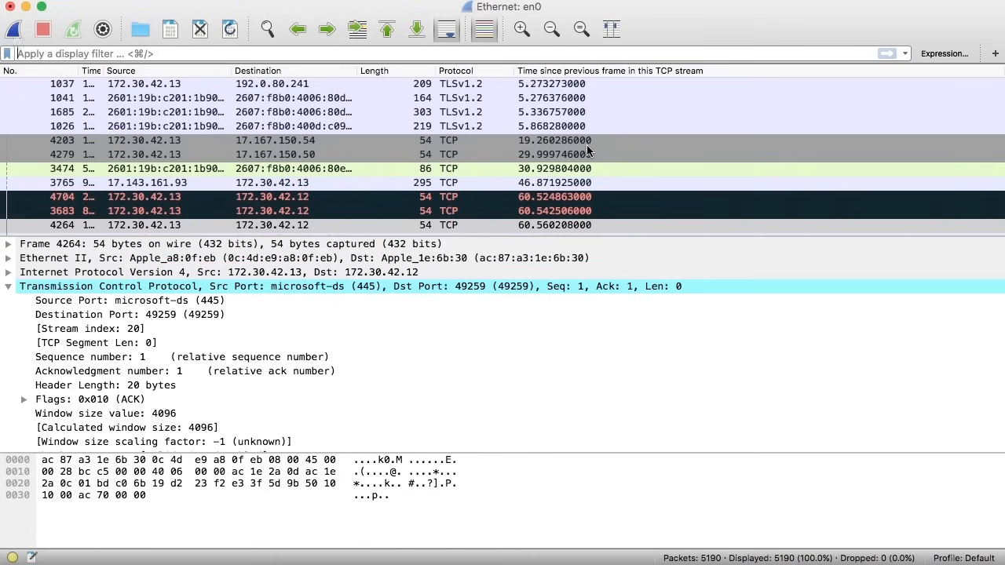
pyautogui.scroll(15, 586, 152)
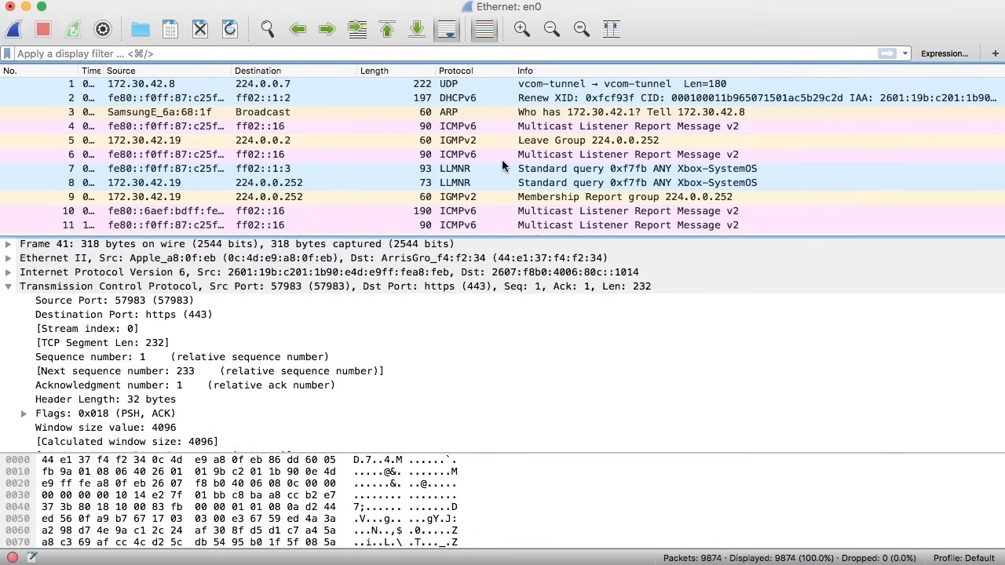
# Step: Filter the packet list with tcp.seq == 0 and select packet 54
pyautogui.click(396, 56)
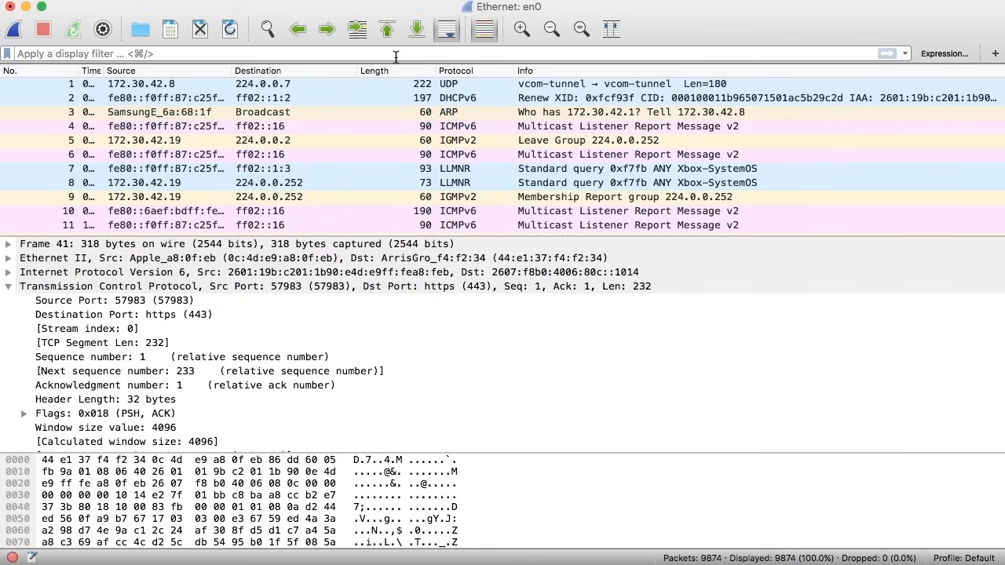
pyautogui.write('tcp.')
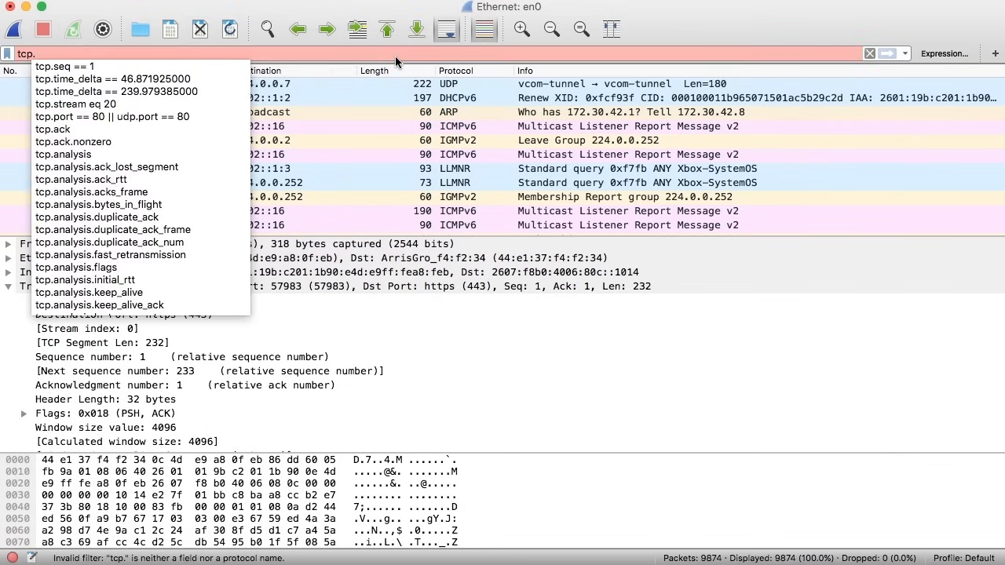
pyautogui.write('seq == 1')
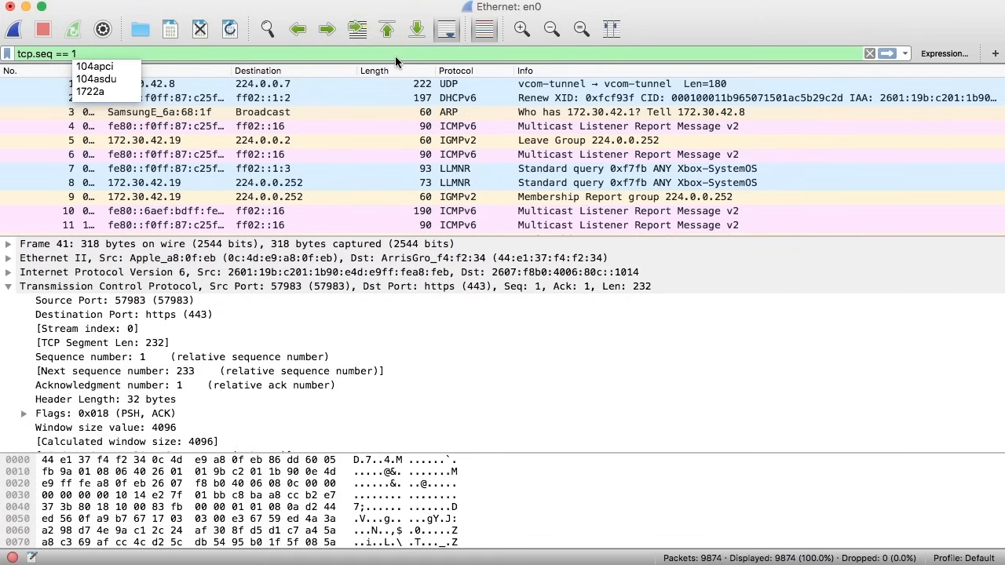
pyautogui.press('BackSpace')
pyautogui.write('0')
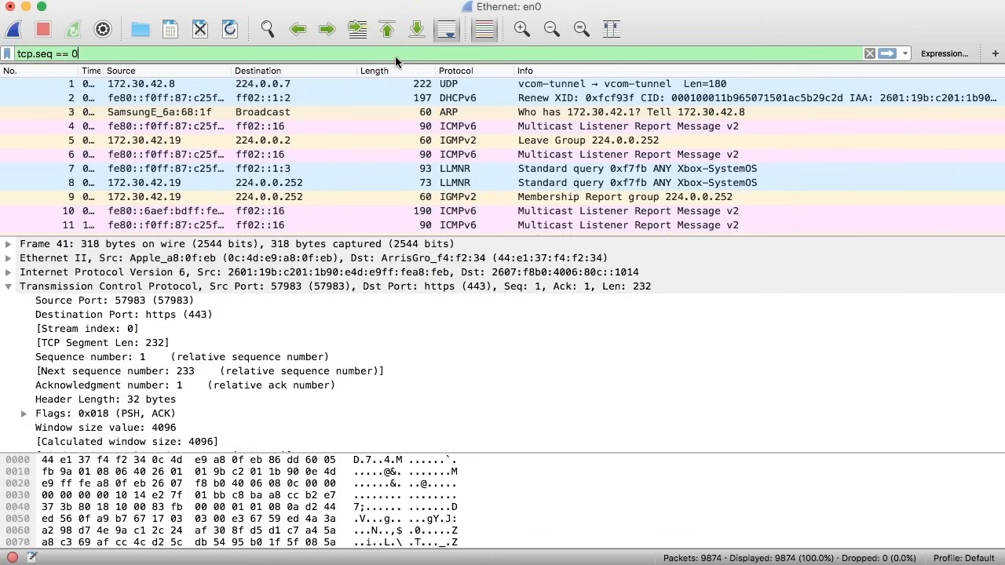
pyautogui.press('Return')
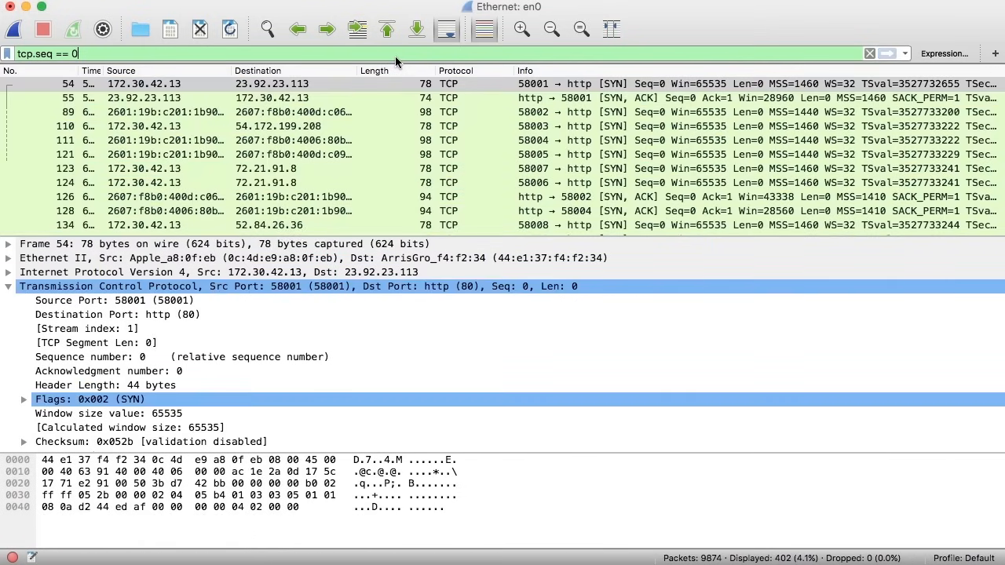
pyautogui.click(667, 88)
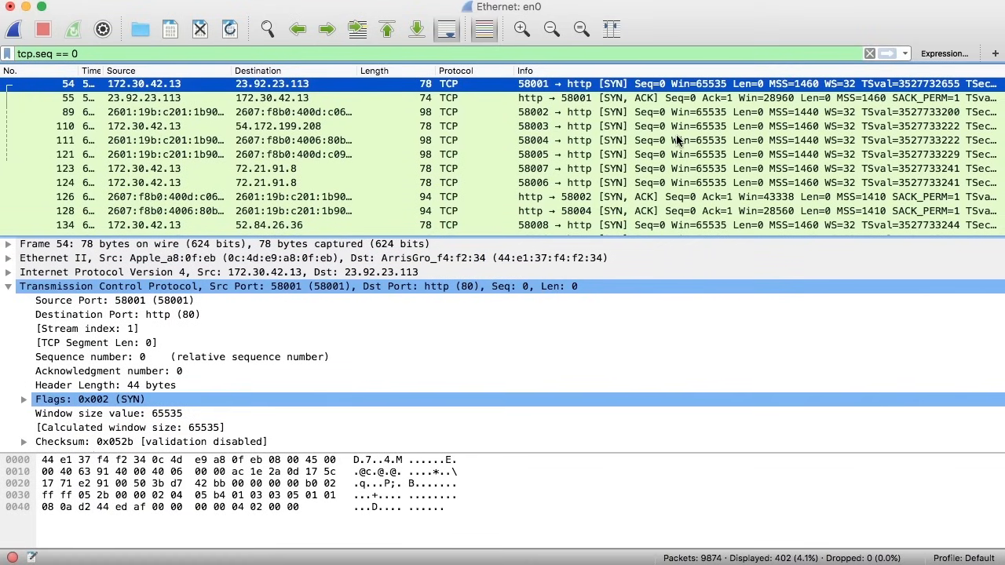
# Step: Narrow the filter to tcp.seq == 0 and tcp.ack == 1 and look through the matching packets
pyautogui.click(188, 55)
pyautogui.write('and tcp.ack')
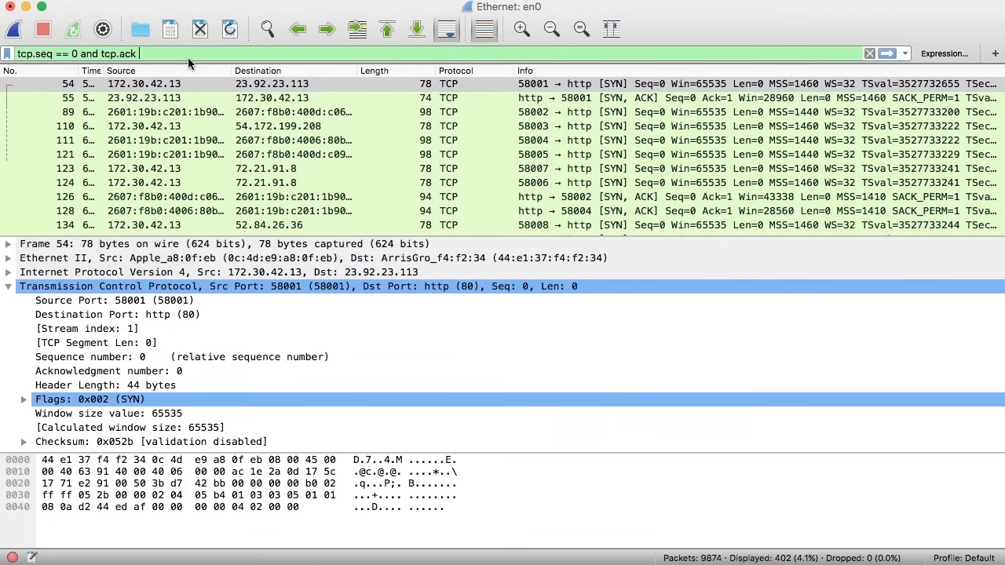
pyautogui.write('==')
pyautogui.write(' 1')
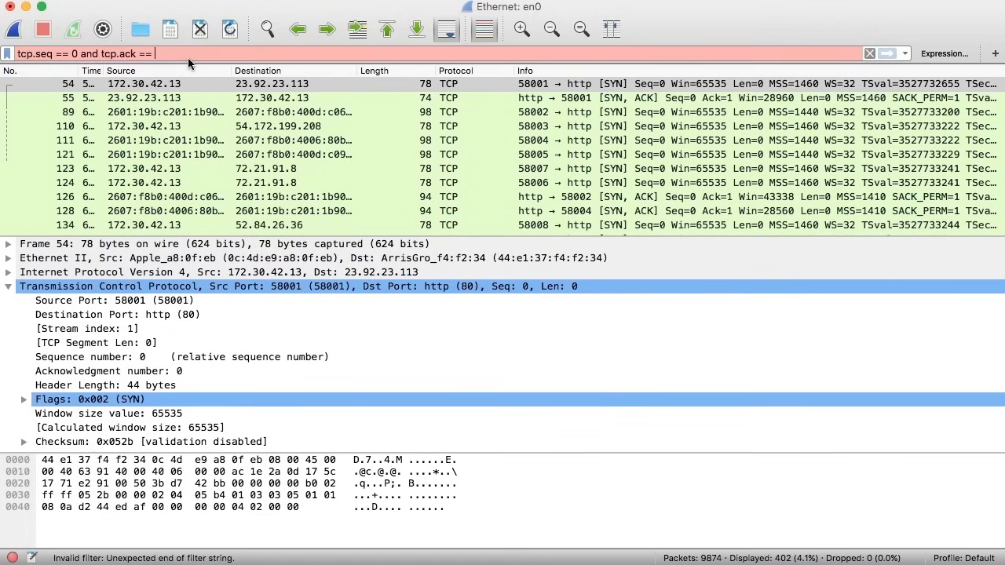
pyautogui.press('Return')
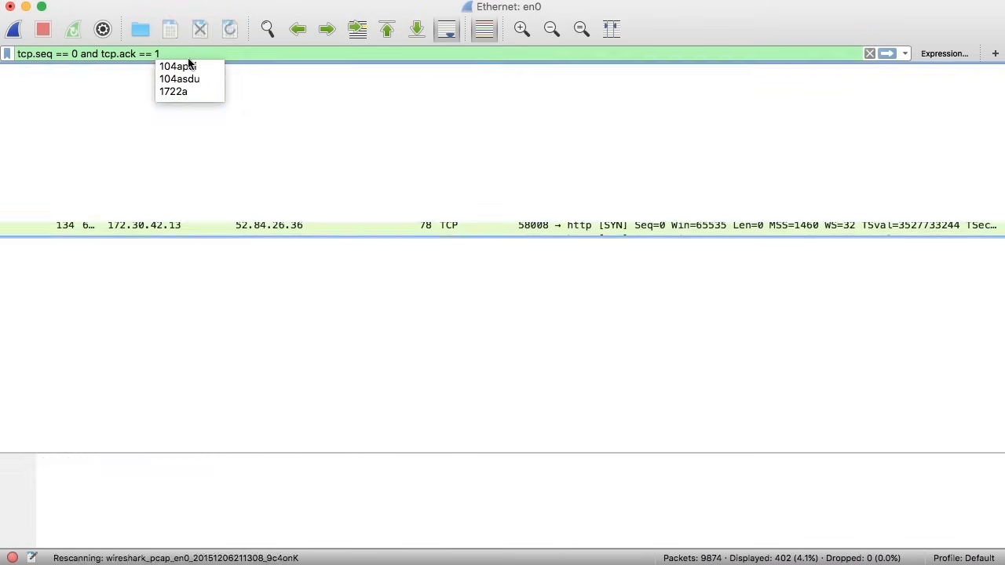
pyautogui.scroll(-10, 607, 157)
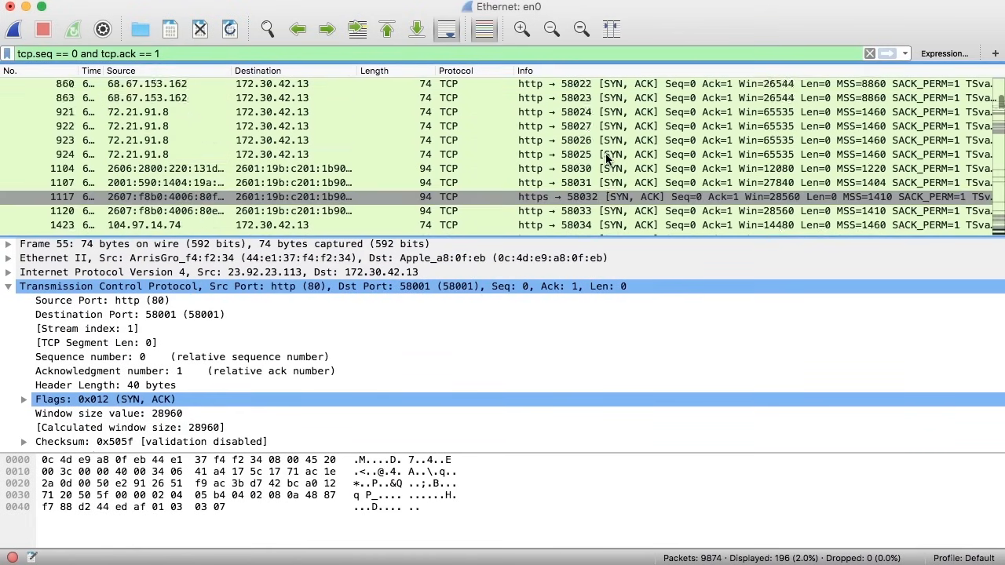
pyautogui.scroll(-20, 606, 159)
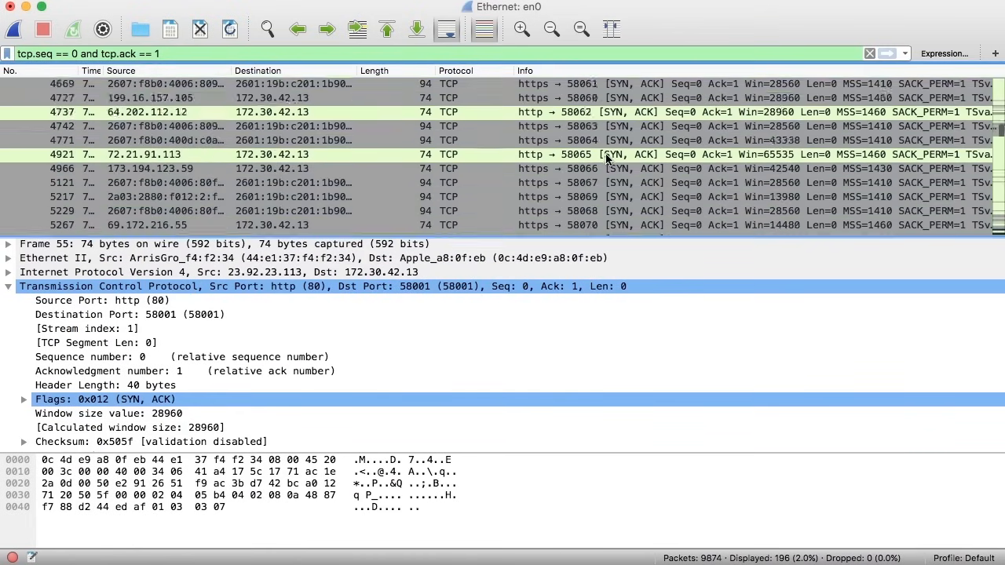
pyautogui.scroll(20, 606, 160)
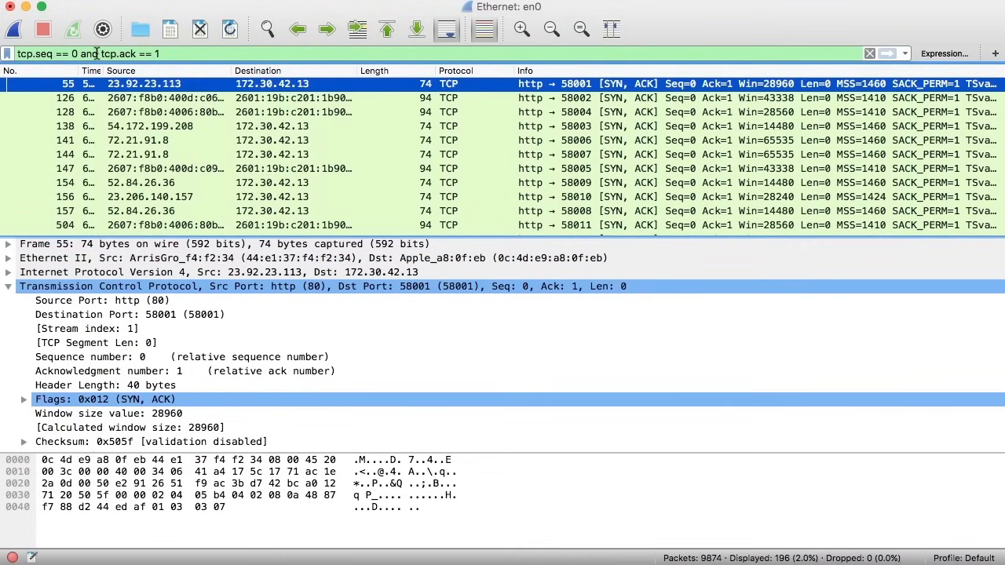
# Step: Erase the TCP sequence and acknowledgment conditions from the display filter
pyautogui.moveTo(82, 54); pyautogui.dragTo(222, 58)
pyautogui.press('BackSpace')
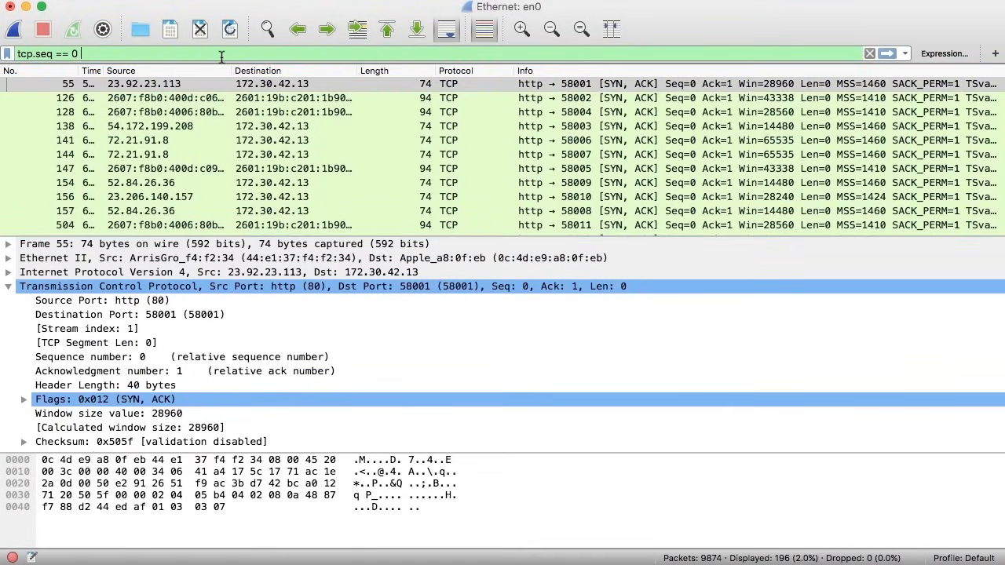
pyautogui.press('BackSpace')
pyautogui.press('BackSpace')
pyautogui.press('BackSpace')
pyautogui.press('BackSpace')
pyautogui.press('BackSpace')
pyautogui.press('BackSpace')
pyautogui.press('BackSpace')
pyautogui.press('BackSpace')
pyautogui.press('BackSpace')
pyautogui.press('BackSpace')
pyautogui.press('BackSpace')
pyautogui.press('BackSpace')
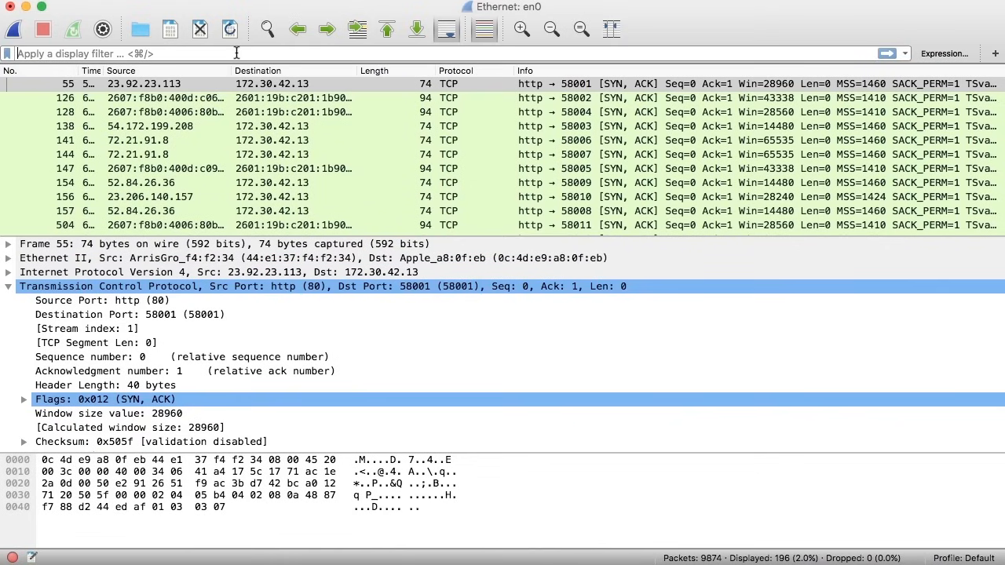
# Step: Filter the packet list for ICMP echo requests with icmp.type == 8
pyautogui.click(235, 52)
pyautogui.write('icm')
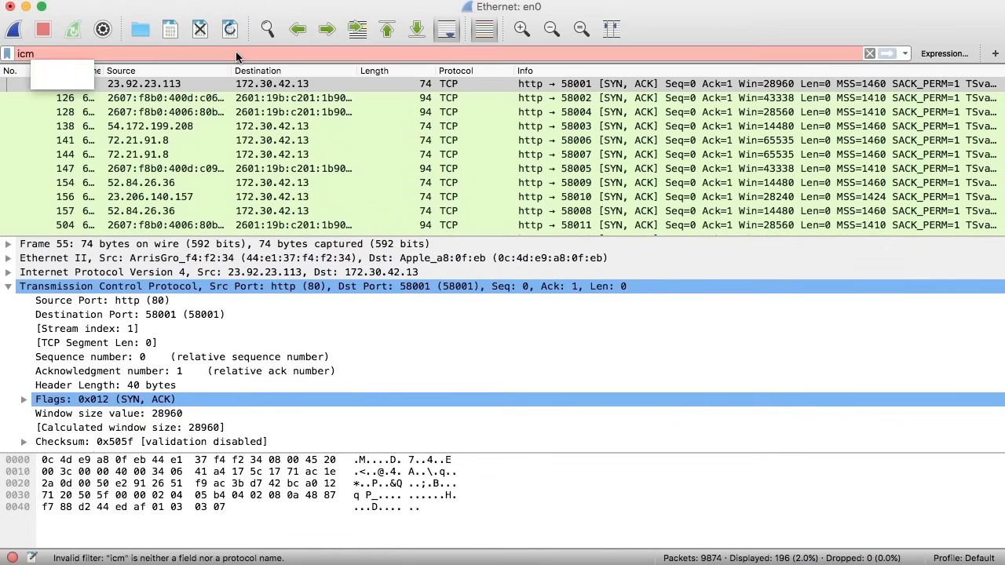
pyautogui.write('p.type == ')
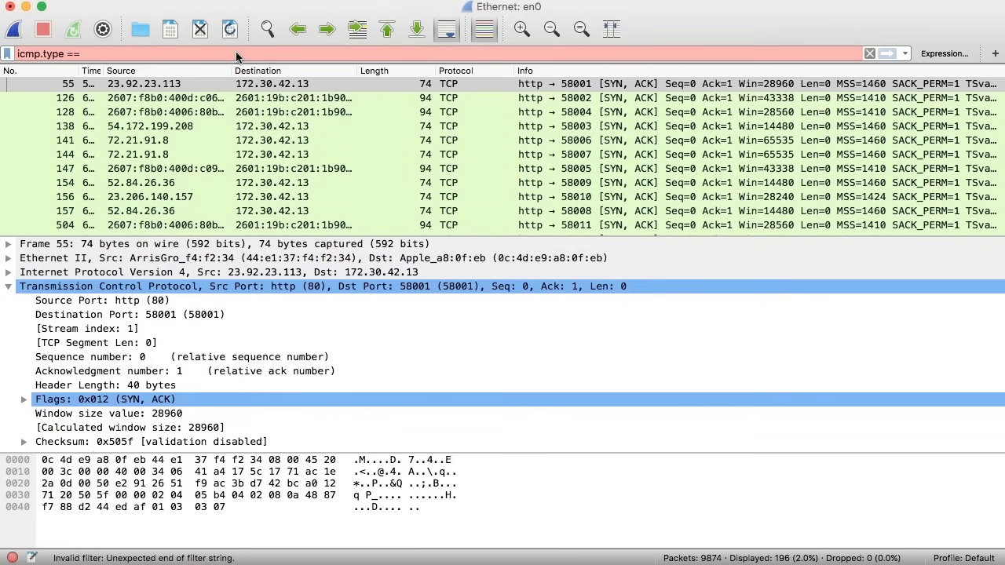
pyautogui.write('8')
pyautogui.press('Return')
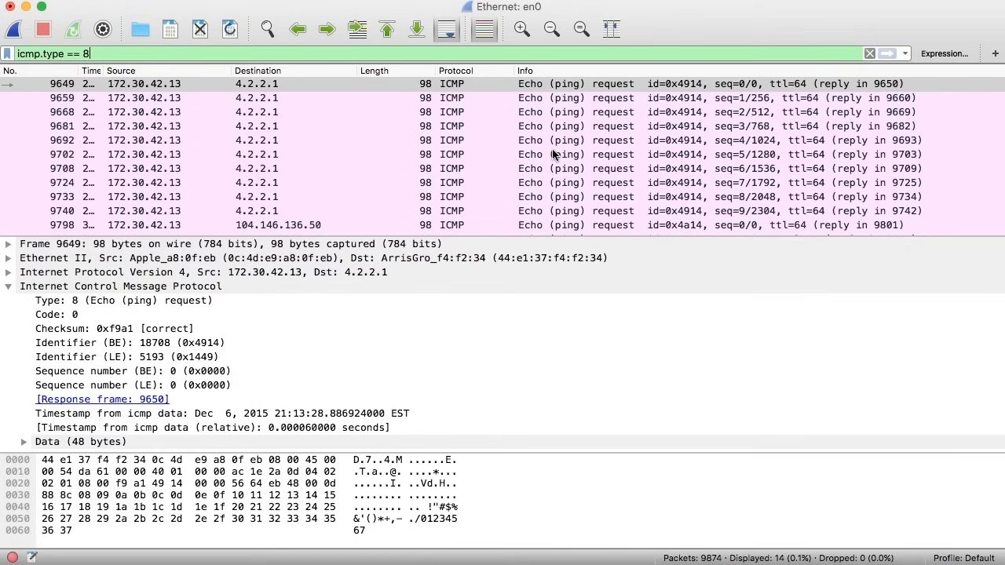
# Step: Extend the display filter to icmp.type == 8 and icmp.resp_not_found, and apply it
pyautogui.write('i')
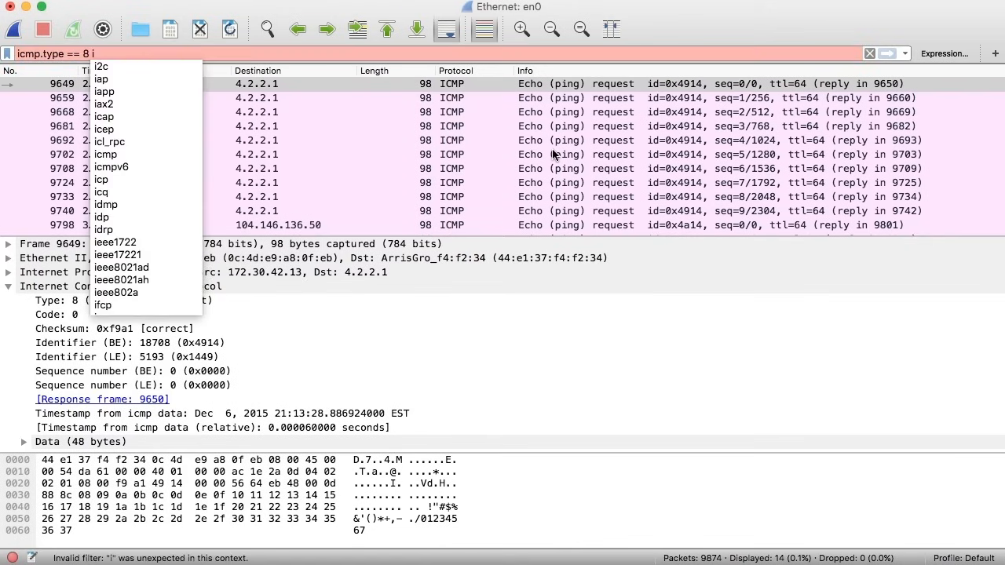
pyautogui.write('cmp.t')
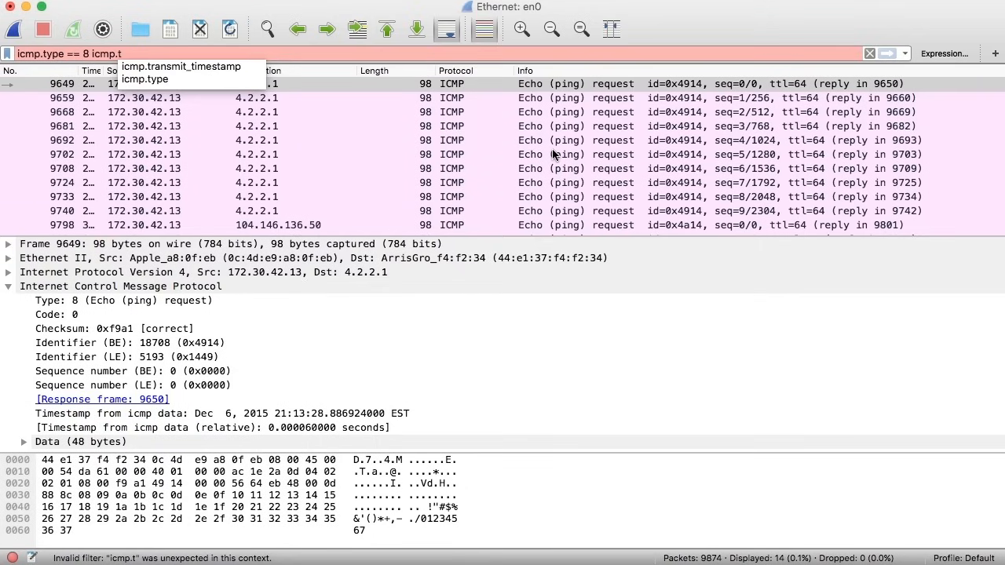
pyautogui.press('BackSpace')
pyautogui.write('resp')
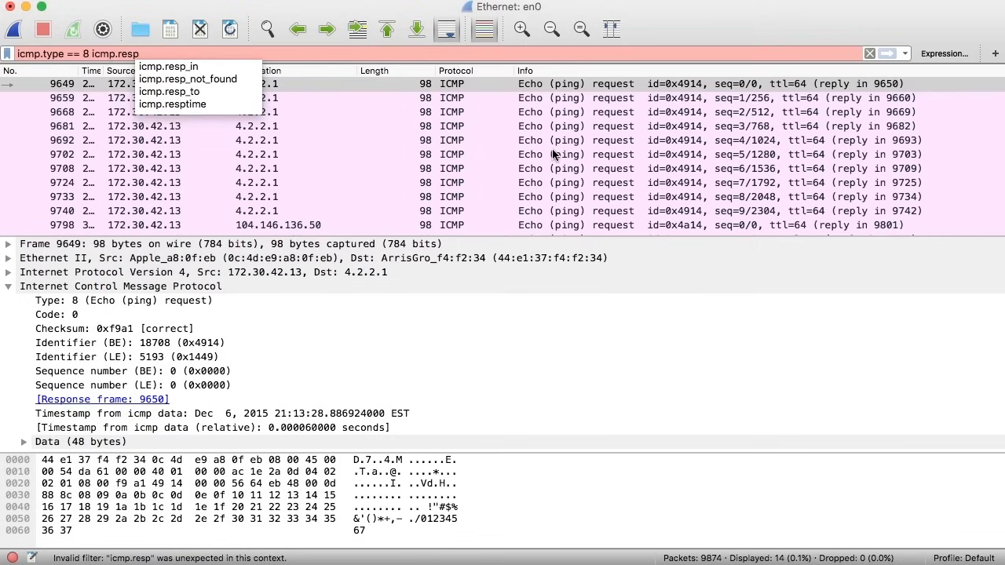
pyautogui.click(210, 79)
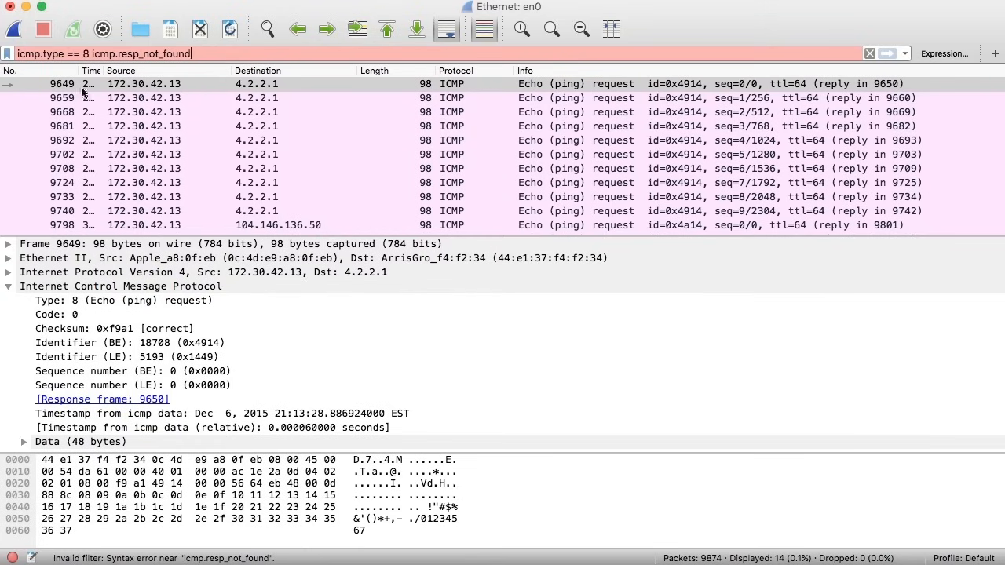
pyautogui.write('and')
pyautogui.press('Return')
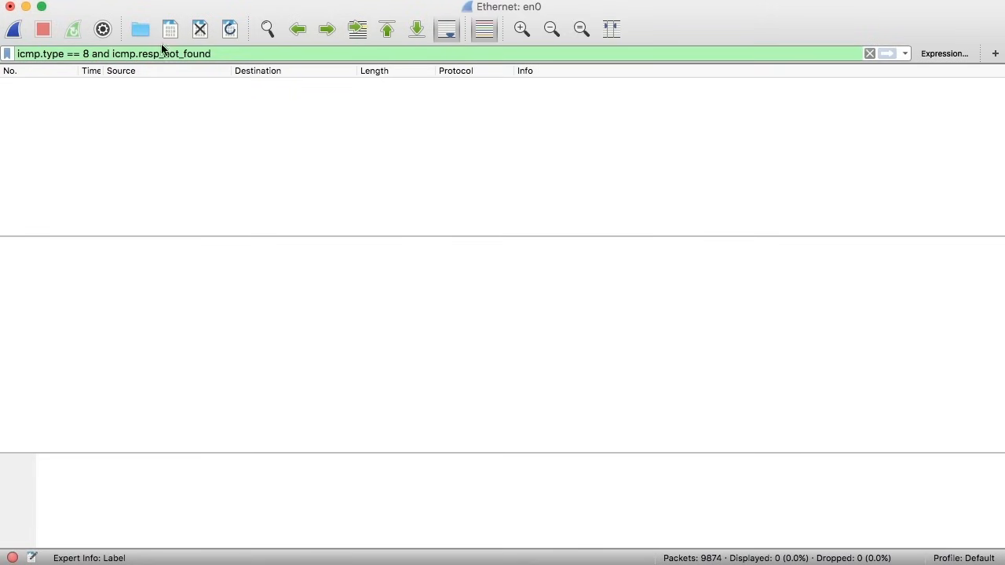
# Step: Change the filter's second condition to icmp.resp_in and apply it to the packet list
pyautogui.moveTo(162, 54); pyautogui.dragTo(315, 57)
pyautogui.write('in')
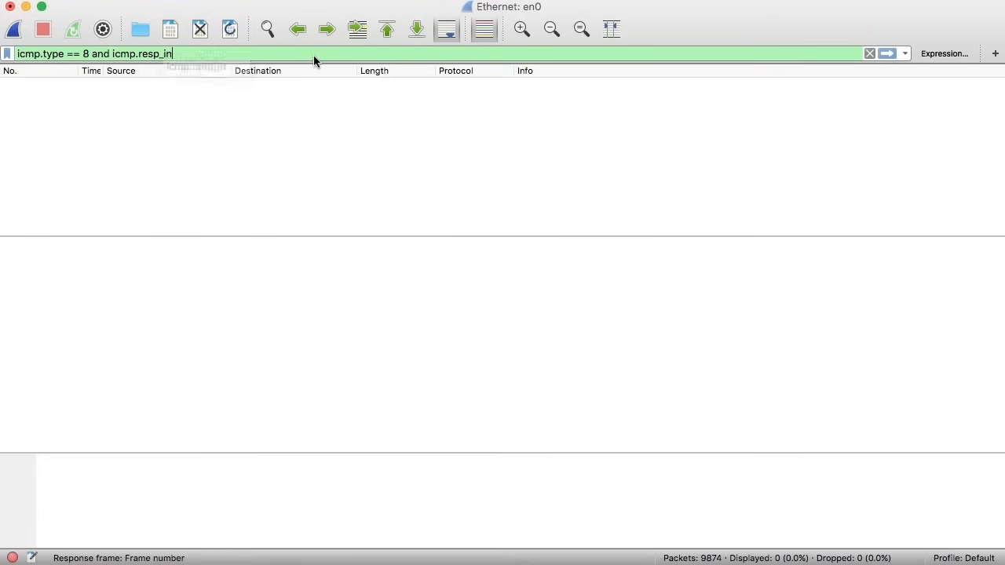
pyautogui.press('Return')
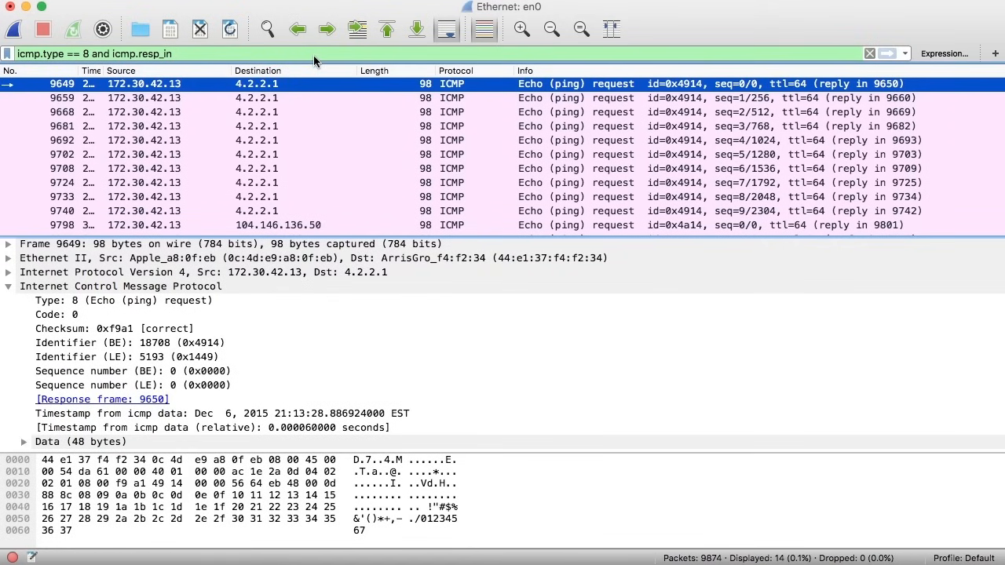
# Step: Empty the display filter, browse the filter fields suggested for udp., and erase that entry again
pyautogui.tripleClick(141, 53)
pyautogui.press('BackSpace')
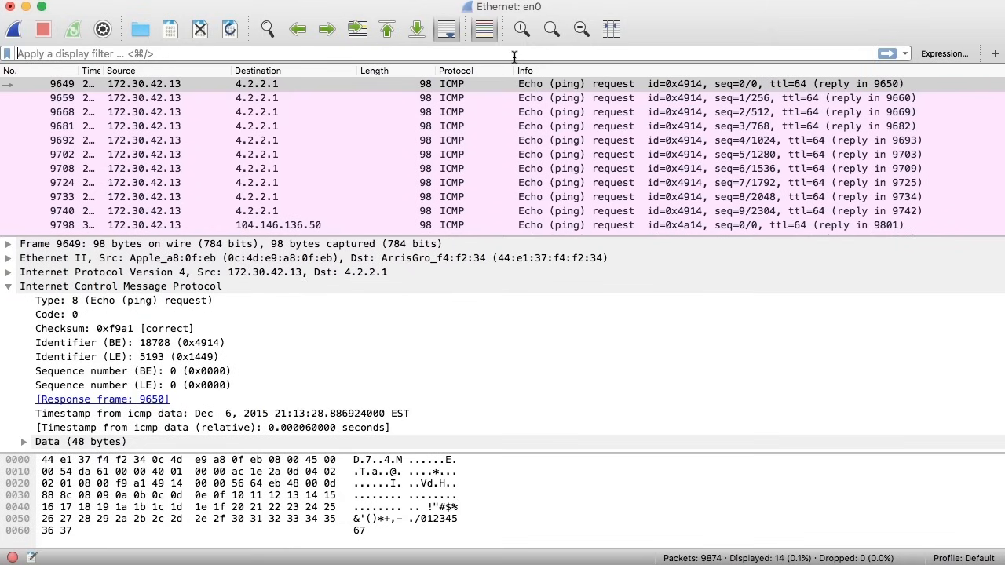
pyautogui.write('udp.')
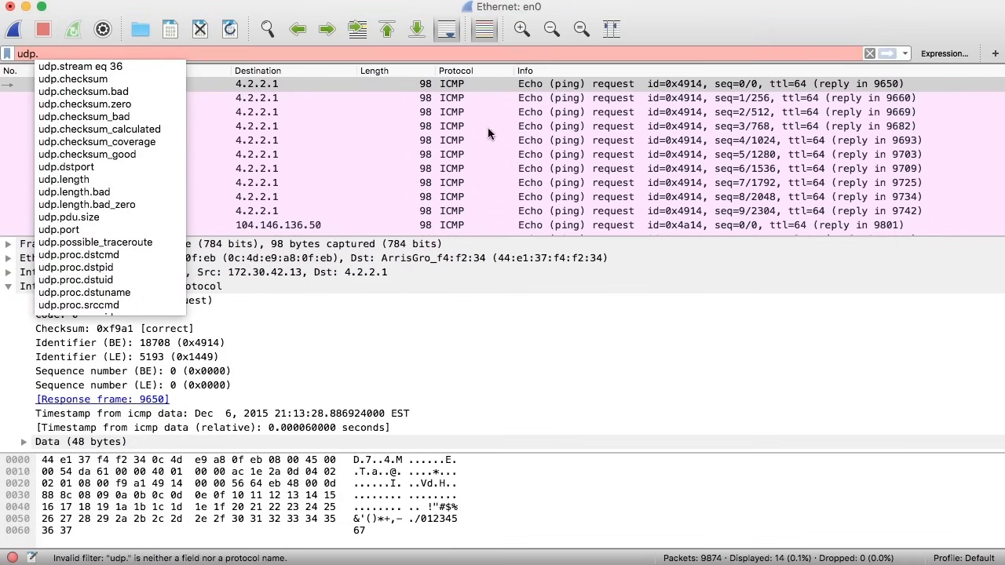
pyautogui.scroll(-2, 83, 220)
pyautogui.scroll(-1, 83, 219)
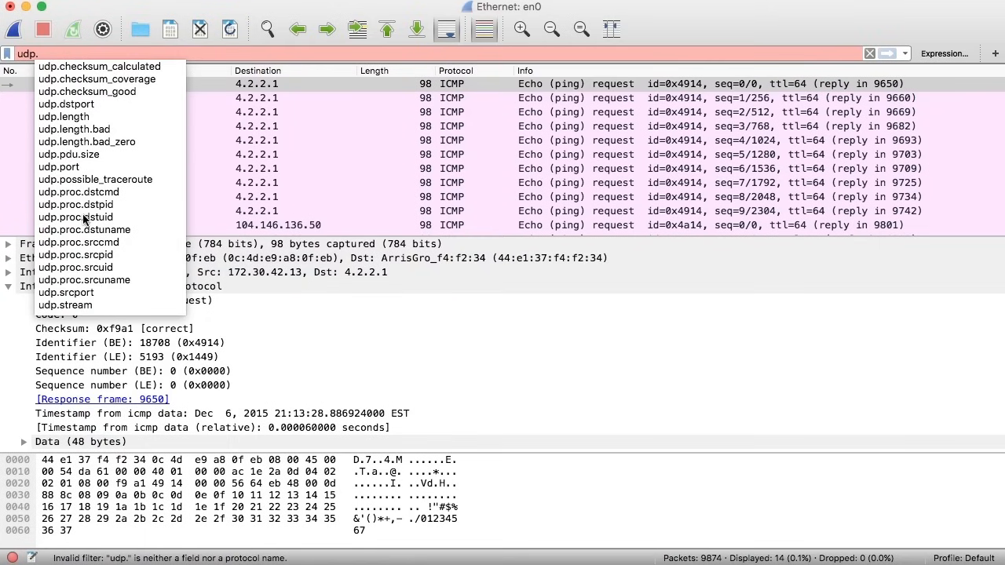
pyautogui.press('BackSpace')
pyautogui.press('BackSpace')
pyautogui.press('BackSpace')
pyautogui.press('BackSpace')
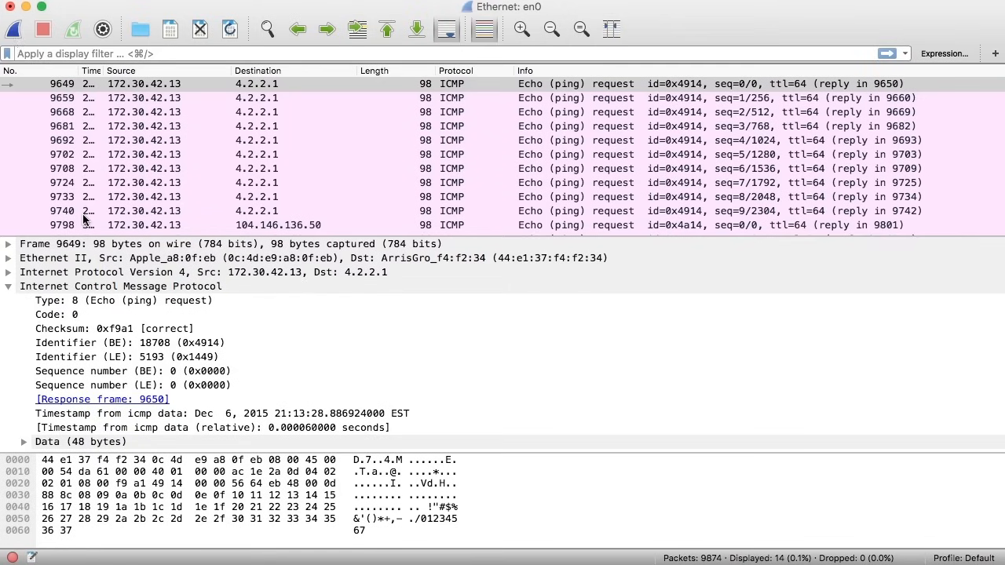
# Step: Browse the filter fields suggested for ip. in the display filter, and erase that entry again
pyautogui.write('ip.')
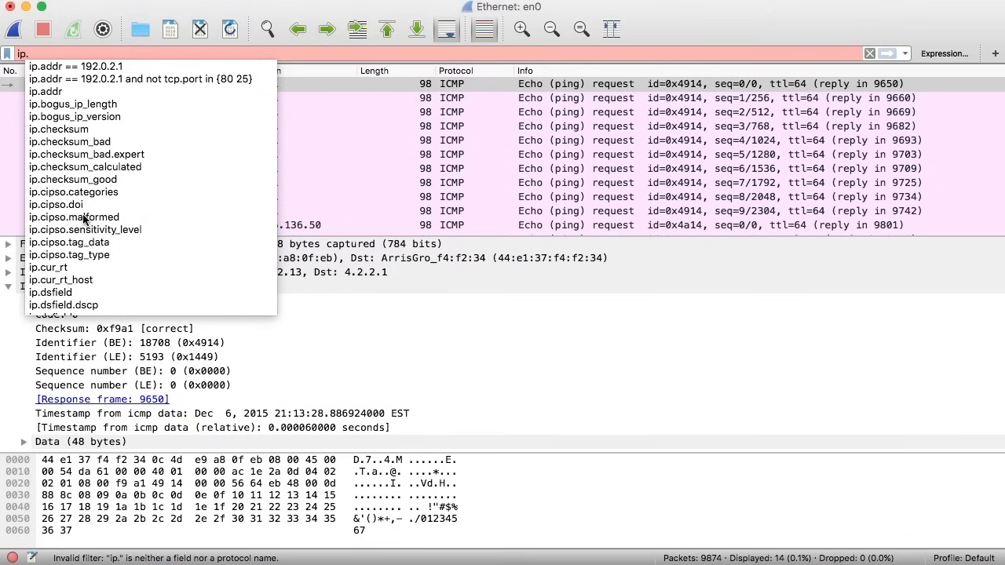
pyautogui.scroll(-14, 84, 219)
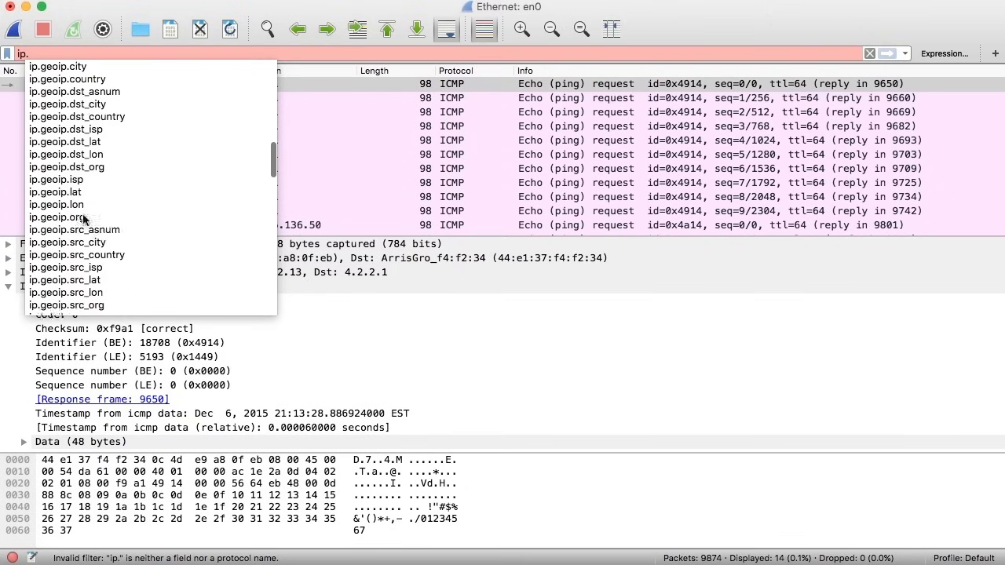
pyautogui.scroll(-10, 83, 219)
pyautogui.scroll(-10, 83, 219)
pyautogui.press('BackSpace')
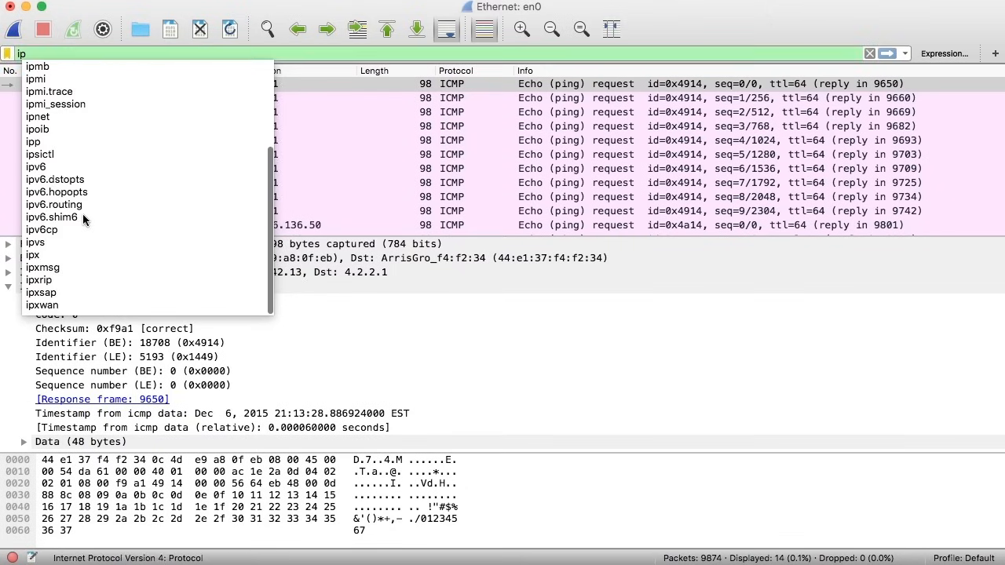
pyautogui.press('BackSpace')
pyautogui.press('BackSpace')
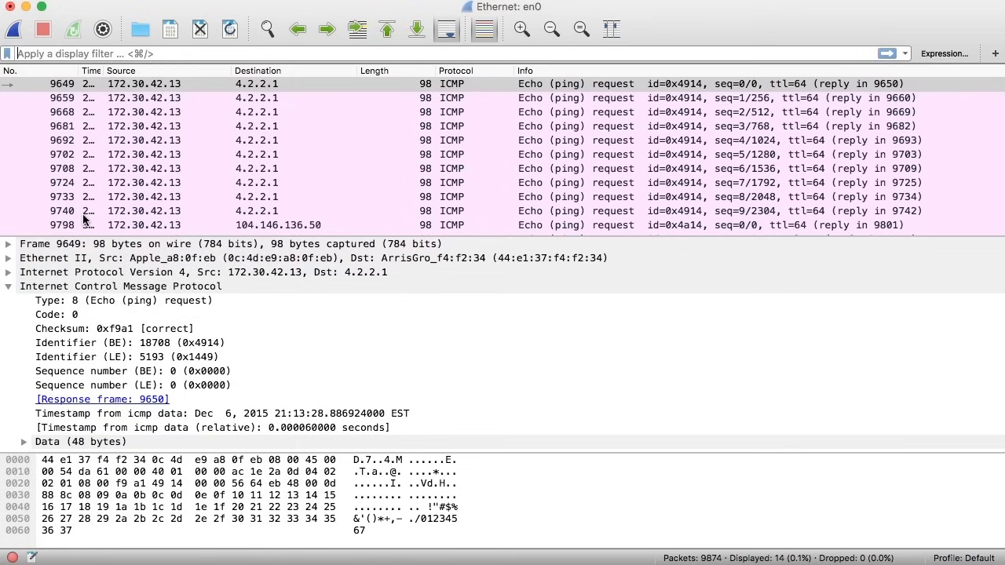
pyautogui.write('and')
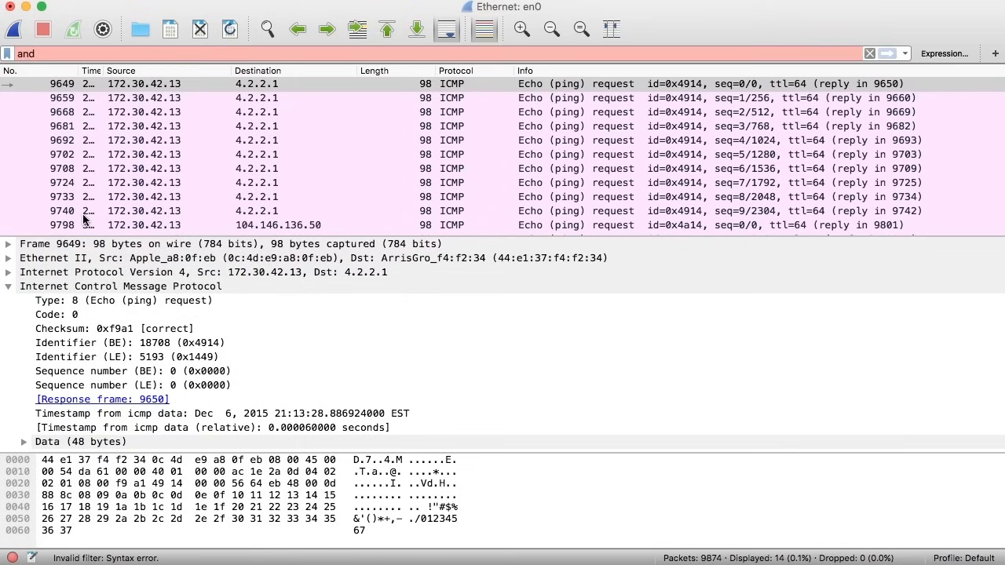
pyautogui.press('BackSpace')
pyautogui.press('BackSpace')
pyautogui.press('BackSpace')
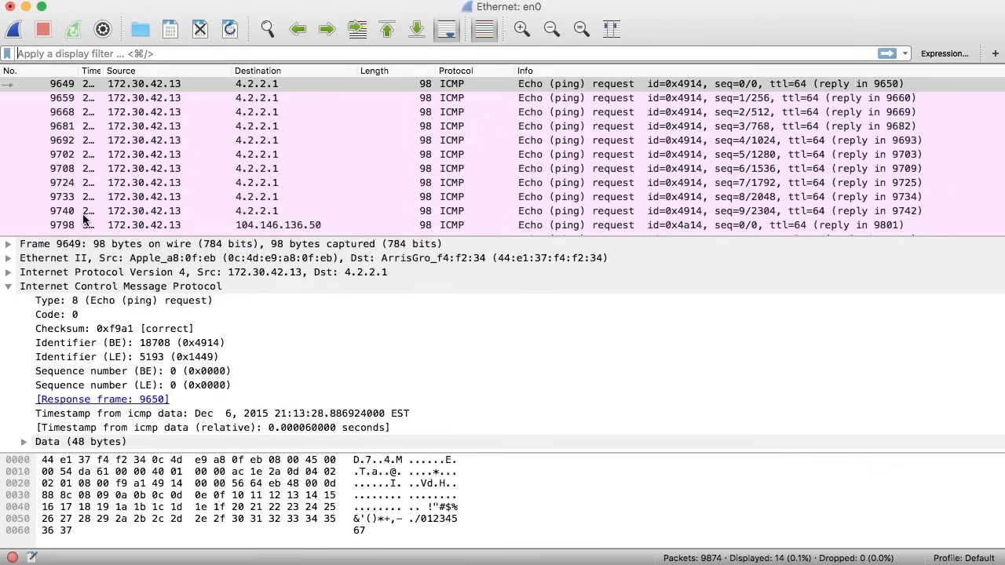
pyautogui.write('or')
pyautogui.press('BackSpace')
pyautogui.press('BackSpace')
pyautogui.press('super+Tab')
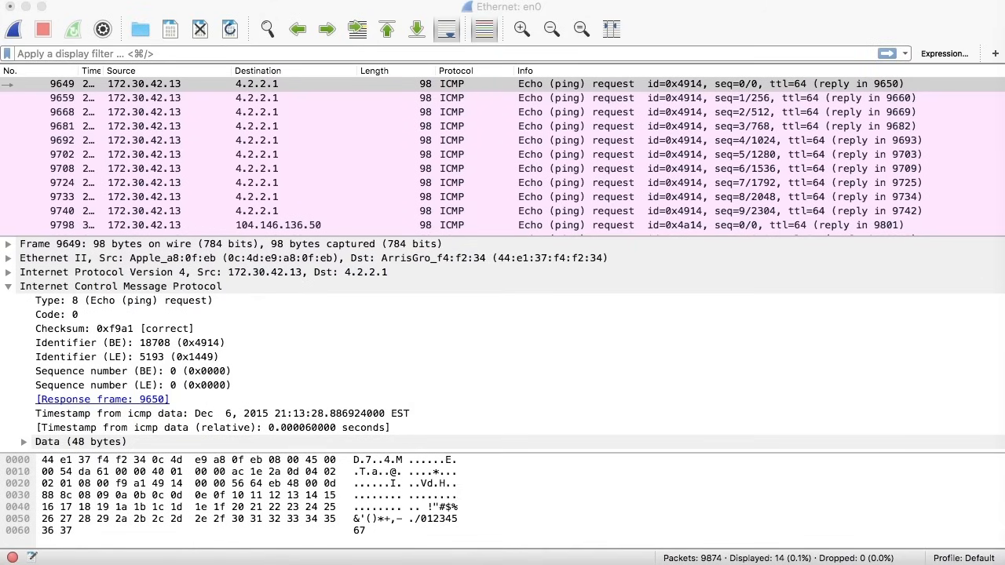
# Step: Filter the packet list for HTTP GET requests with http.request.method == "GET"
pyautogui.click(487, 47)
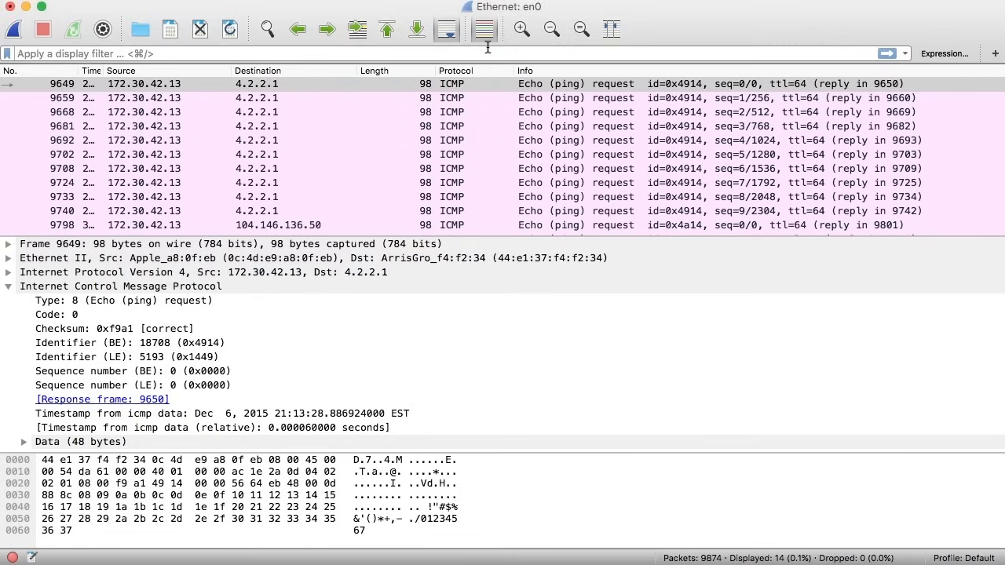
pyautogui.click(487, 51)
pyautogui.write('http.')
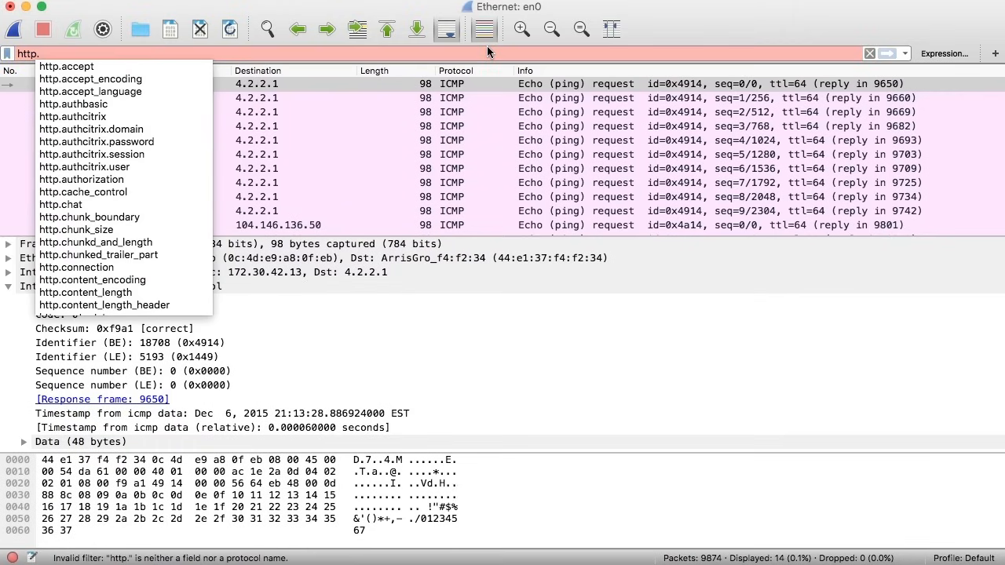
pyautogui.write('requ')
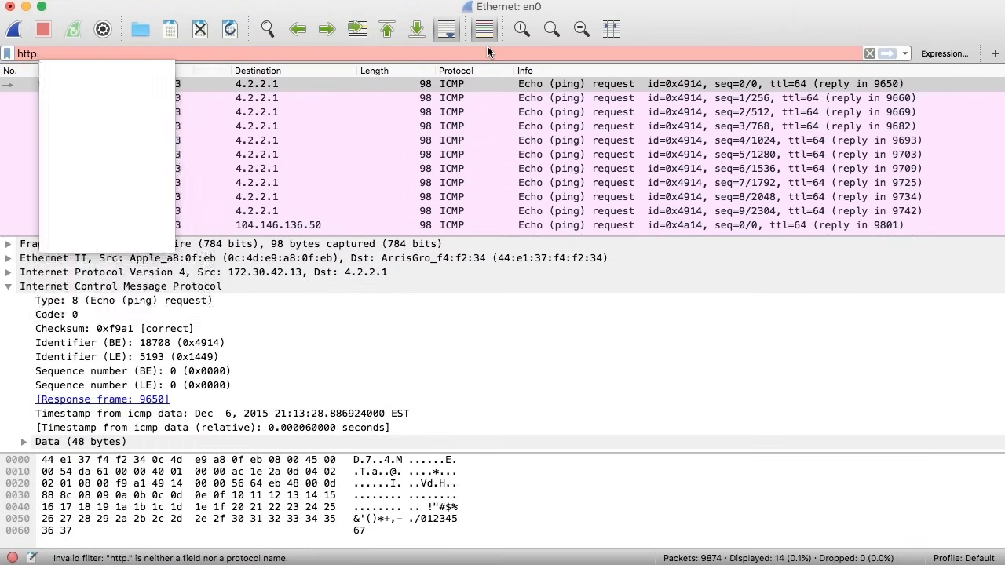
pyautogui.write('est.')
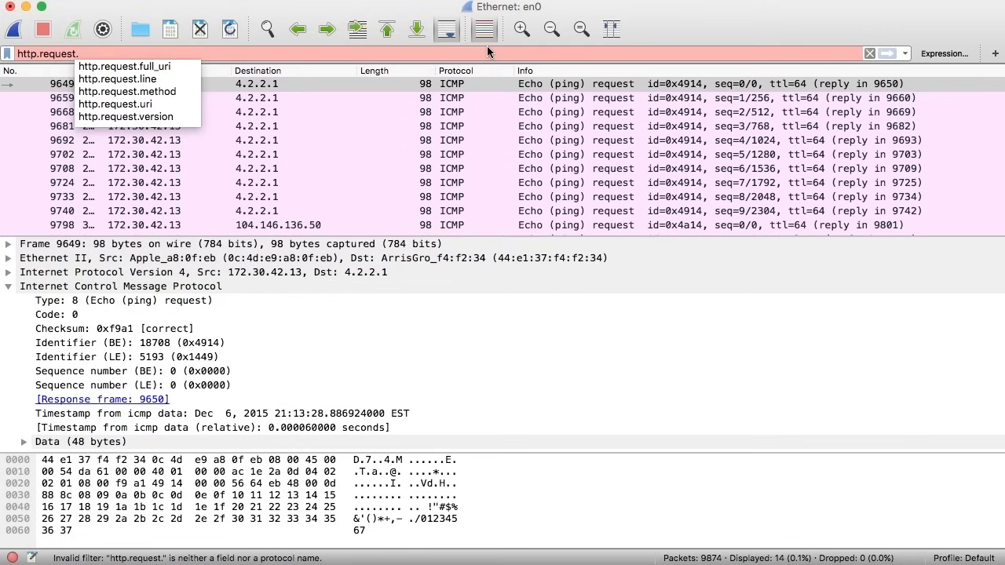
pyautogui.write('method == "')
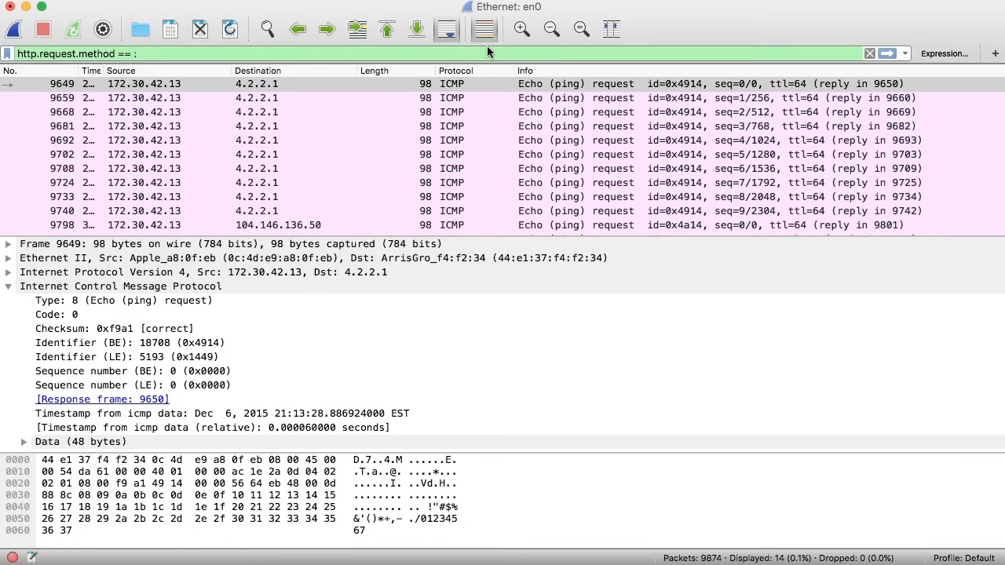
pyautogui.write('GET"')
pyautogui.press('Return')
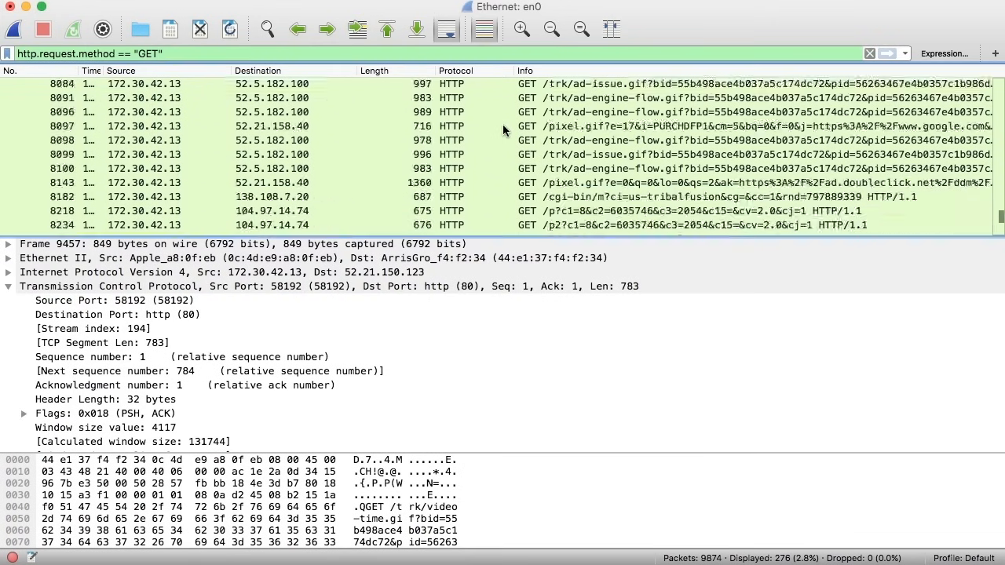
# Step: Look through the HTTP GET requests in the filtered packet list, from the earliest packets onward
pyautogui.scroll(15, 502, 124)
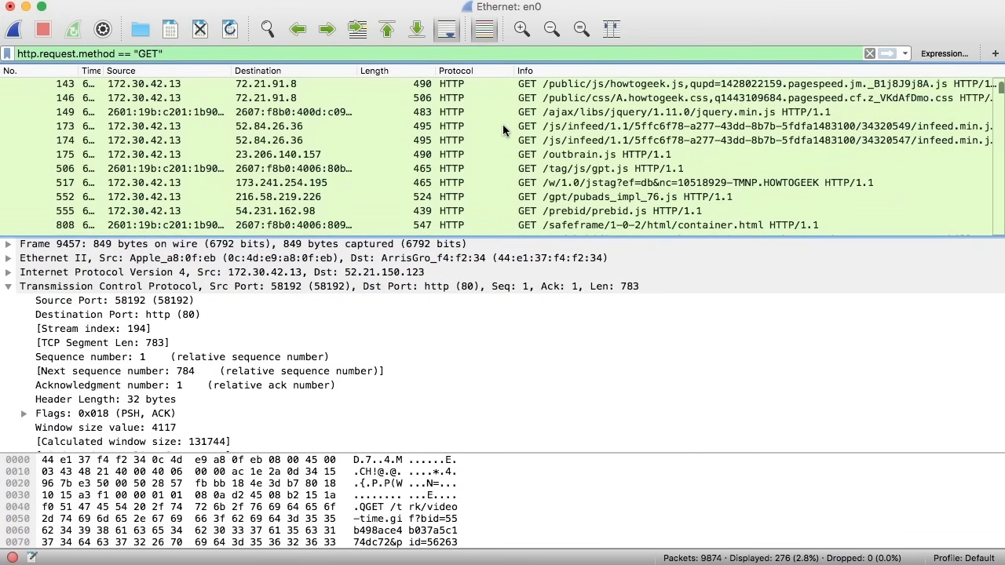
pyautogui.scroll(-10, 502, 124)
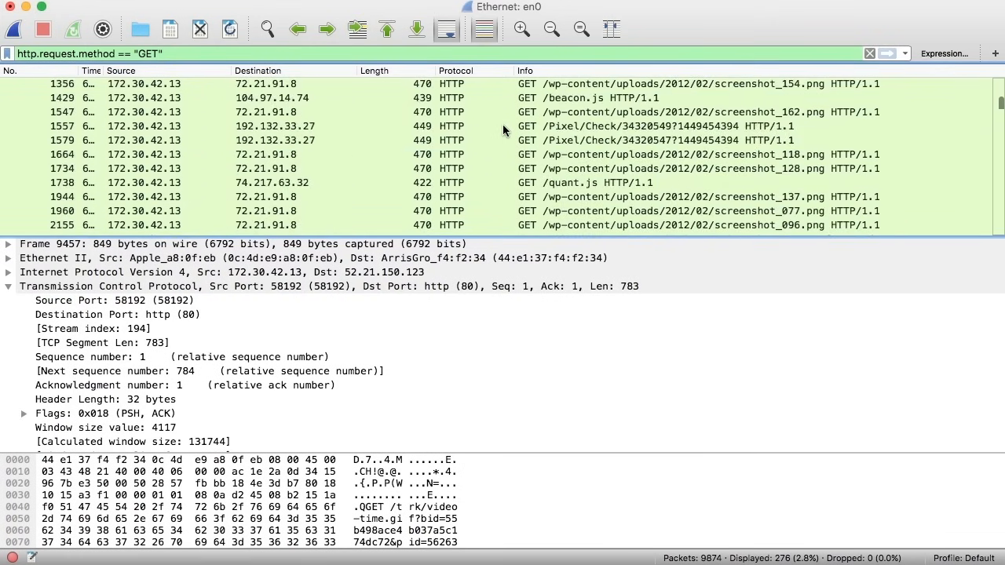
pyautogui.scroll(-15, 503, 124)
pyautogui.scroll(-10, 502, 124)
pyautogui.scroll(-5, 502, 124)
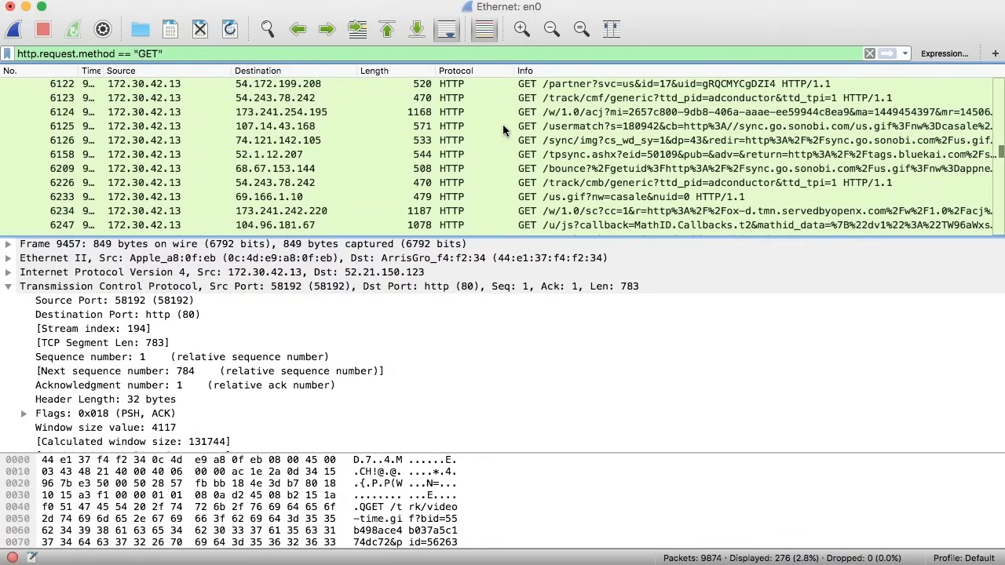
pyautogui.scroll(-1, 502, 124)
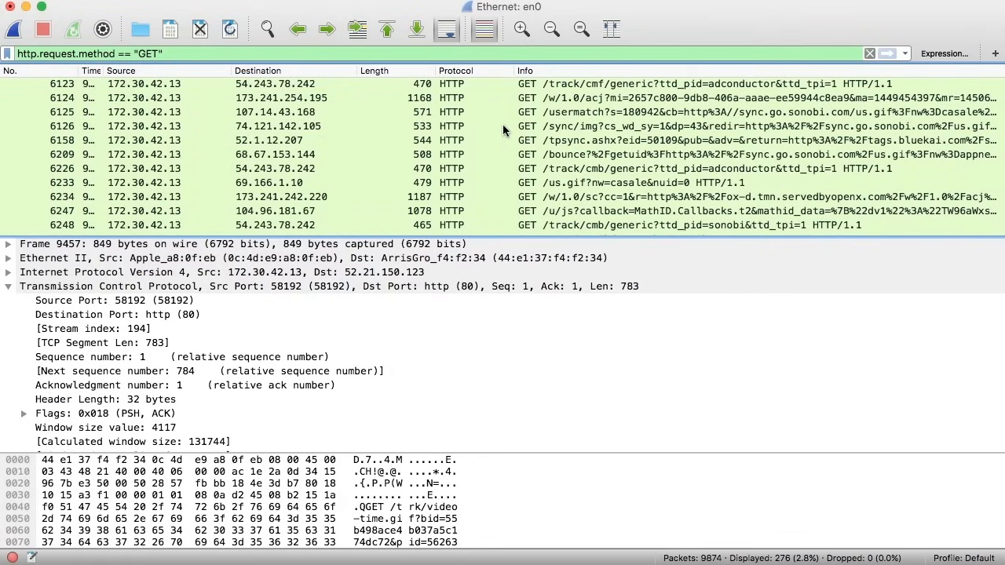
# Step: Extend the display filter with or http.response.code == 200, apply it, and select the 200 OK response in packet 9366
pyautogui.click(189, 52)
pyautogui.write('or')
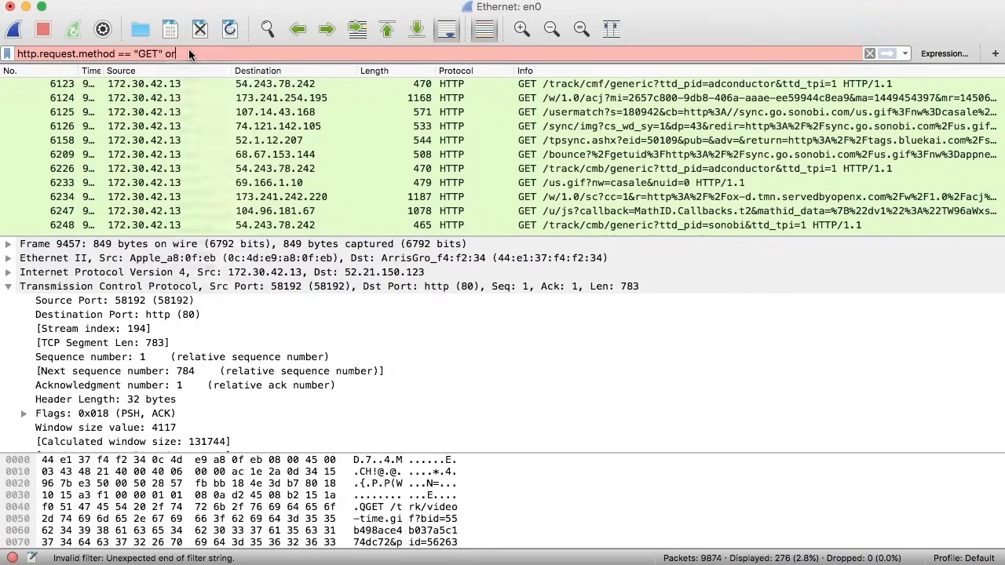
pyautogui.write(' http.')
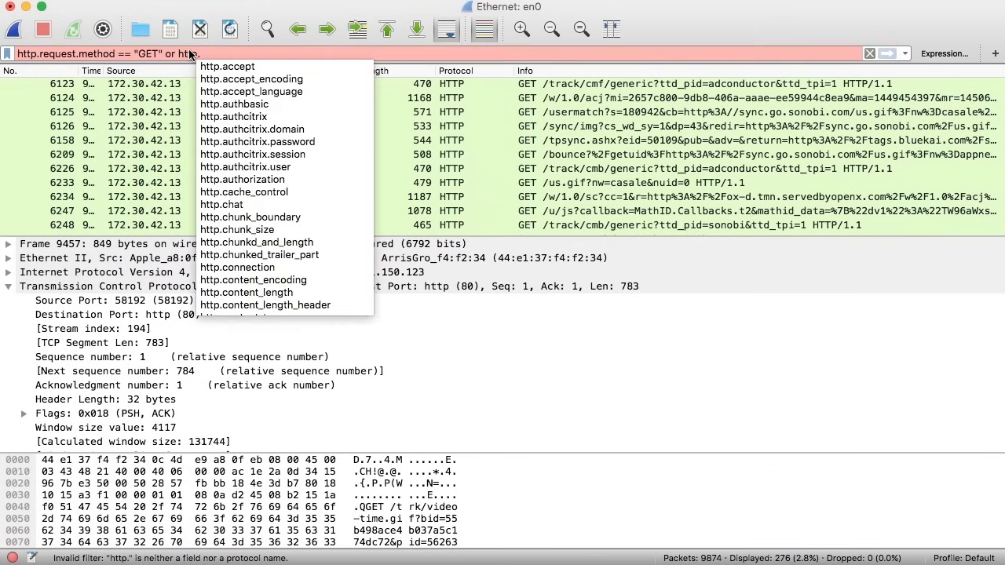
pyautogui.write('response.c')
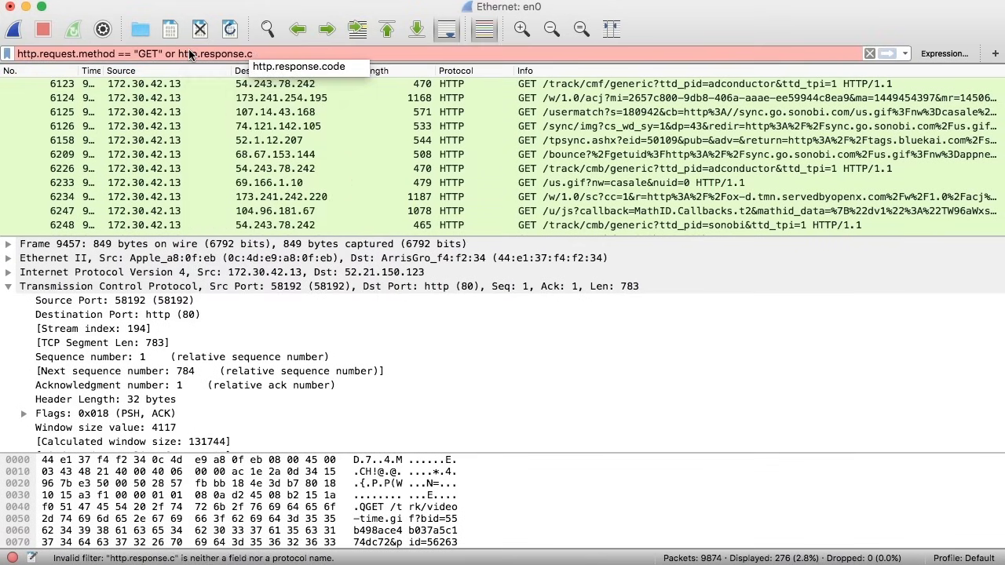
pyautogui.write('ode == 200')
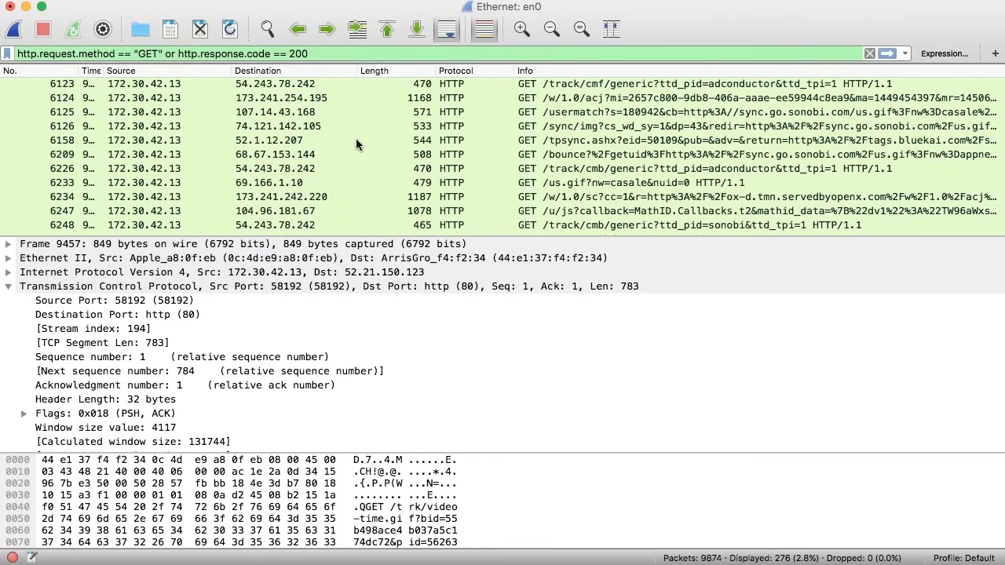
pyautogui.press('Return')
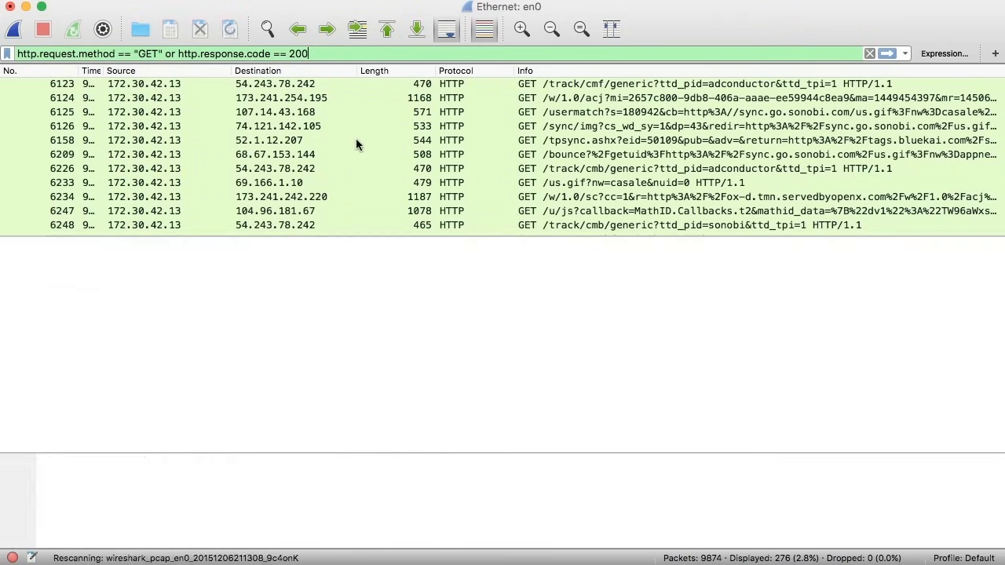
pyautogui.scroll(-5, 538, 141)
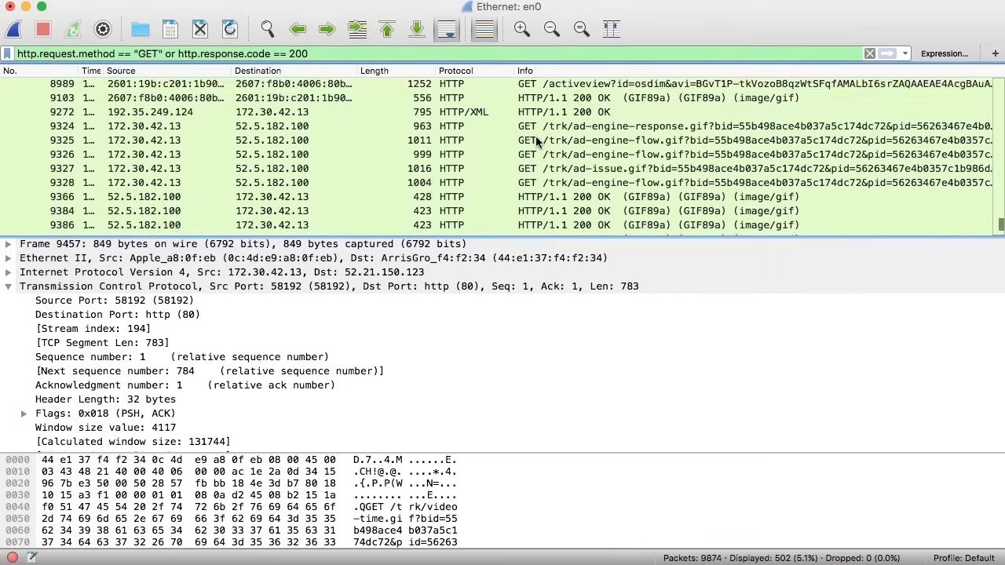
pyautogui.click(577, 115)
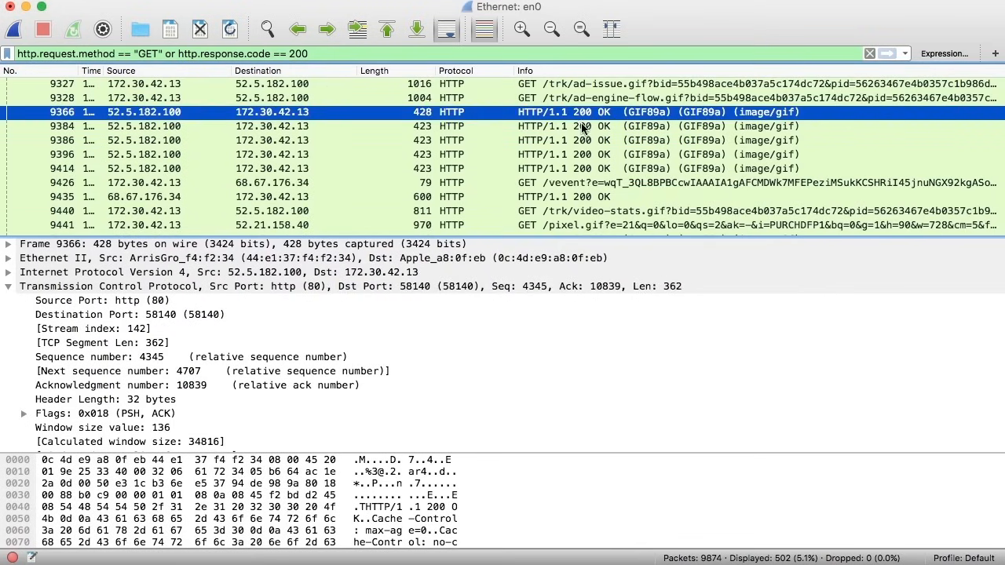
pyautogui.scroll(5, 581, 130)
# Step: Replace the display filter with http.response.code == 400 and apply it, and change the code to 404 and reapply
pyautogui.moveTo(312, 53); pyautogui.dragTo(13, 53)
pyautogui.press('BackSpace')
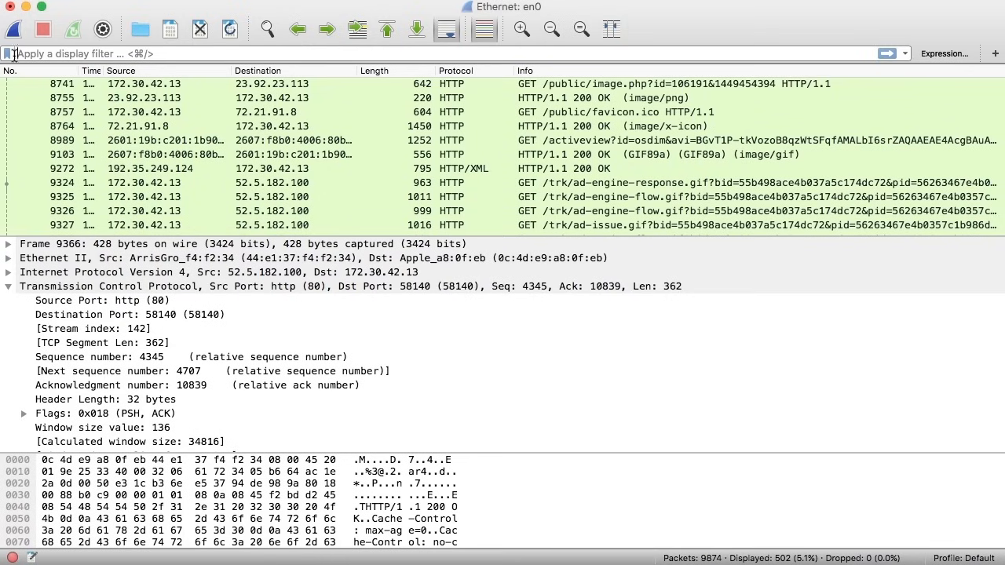
pyautogui.write('http.r')
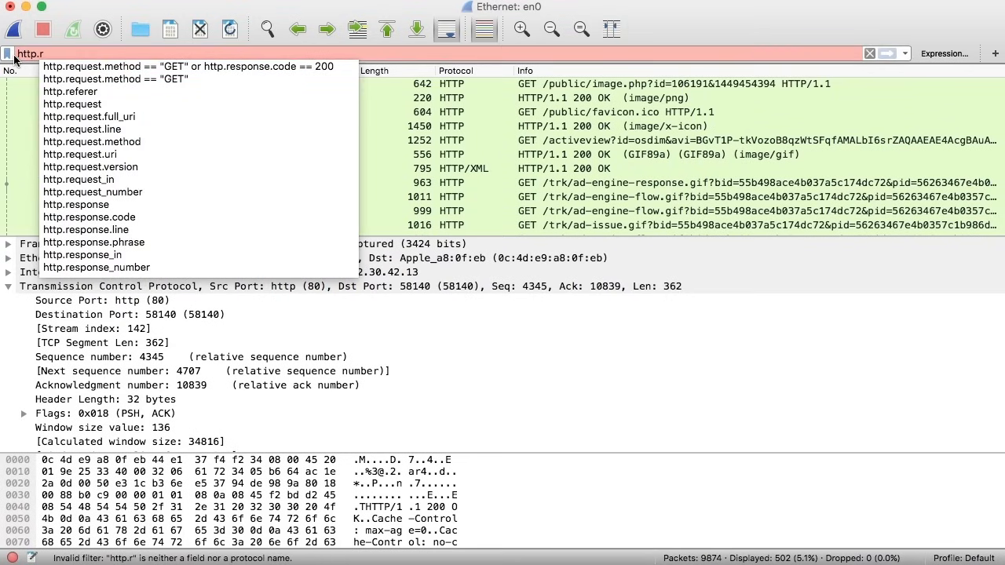
pyautogui.write('esponse.')
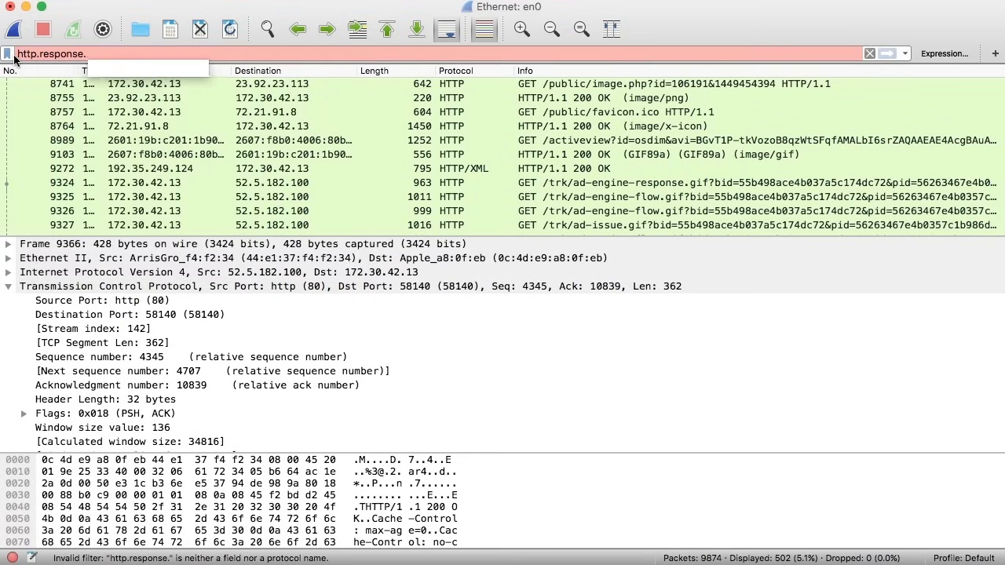
pyautogui.write('code == 400')
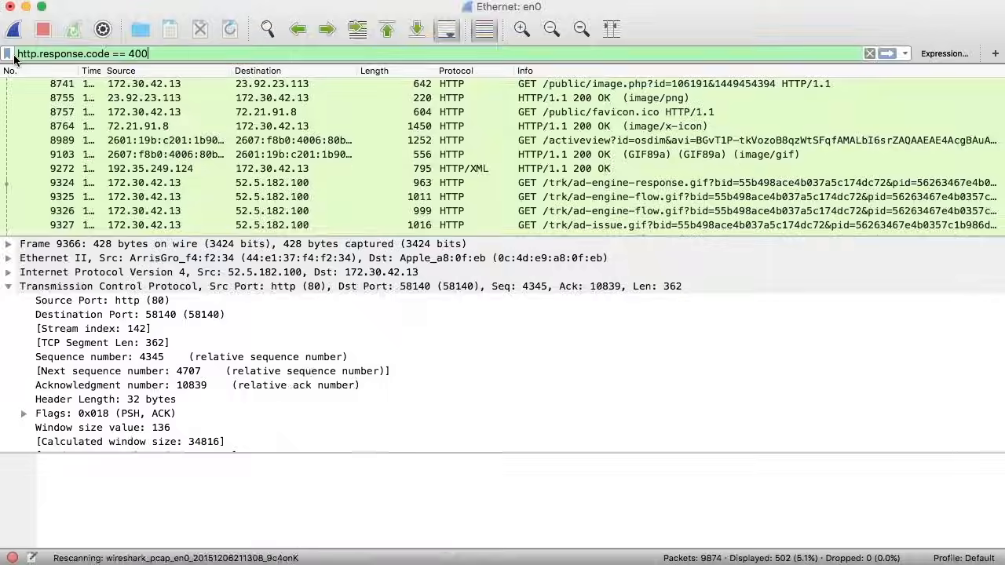
pyautogui.press('Return')
pyautogui.press('BackSpace')
pyautogui.write('4')
pyautogui.press('Return')
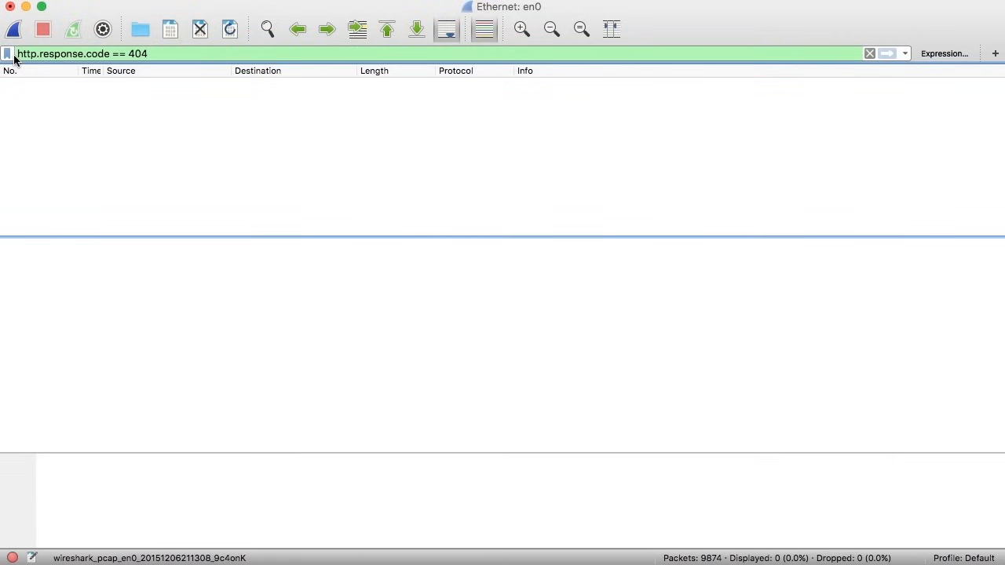
# Step: Change the response code in the display filter to 302 and apply it to the packet list
pyautogui.moveTo(128, 53); pyautogui.dragTo(191, 56)
pyautogui.write('302')
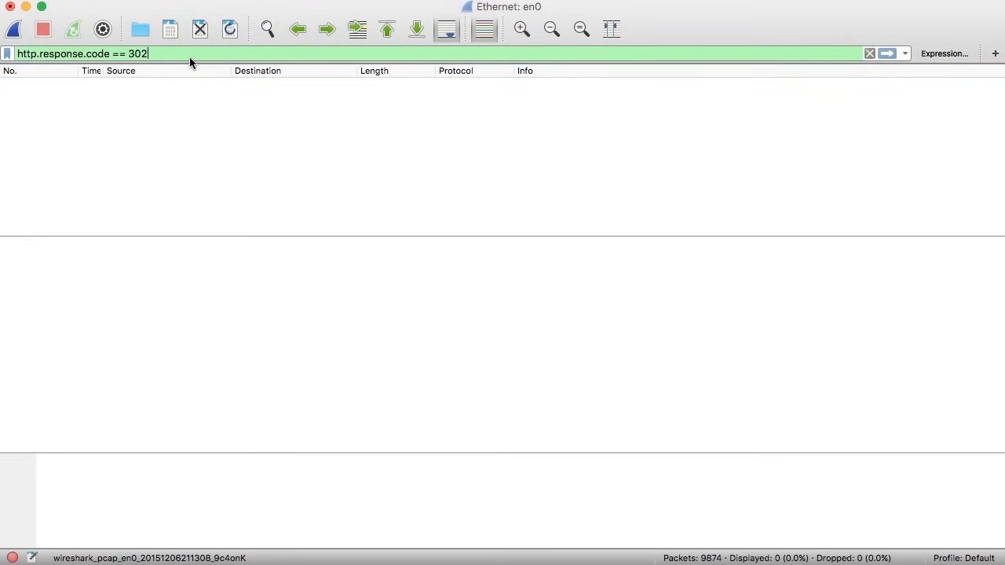
pyautogui.press('Return')
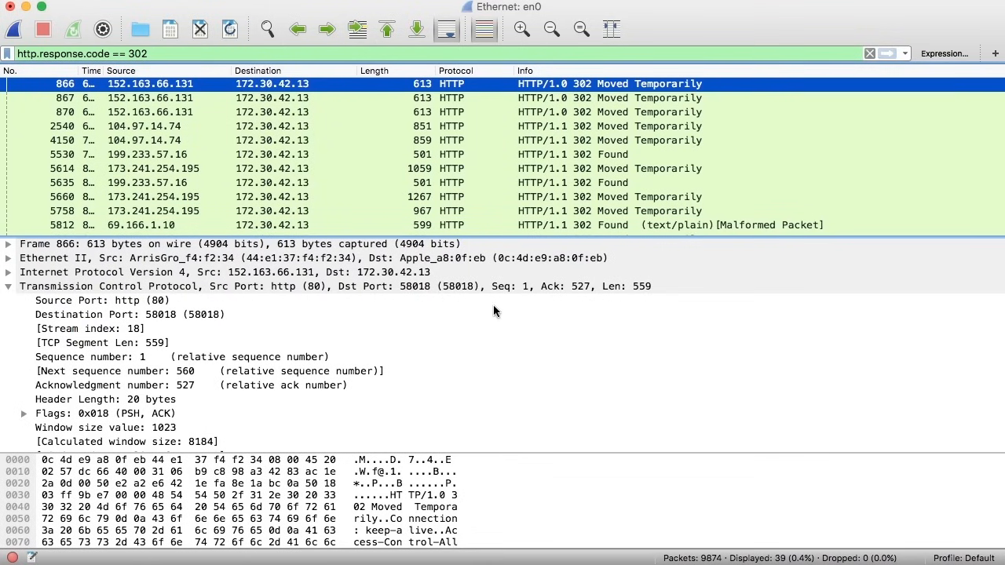
# Step: Expand the Hypertext Transfer Protocol details of packet 866 and examine its status code and redirect location
pyautogui.scroll(-5, 440, 320)
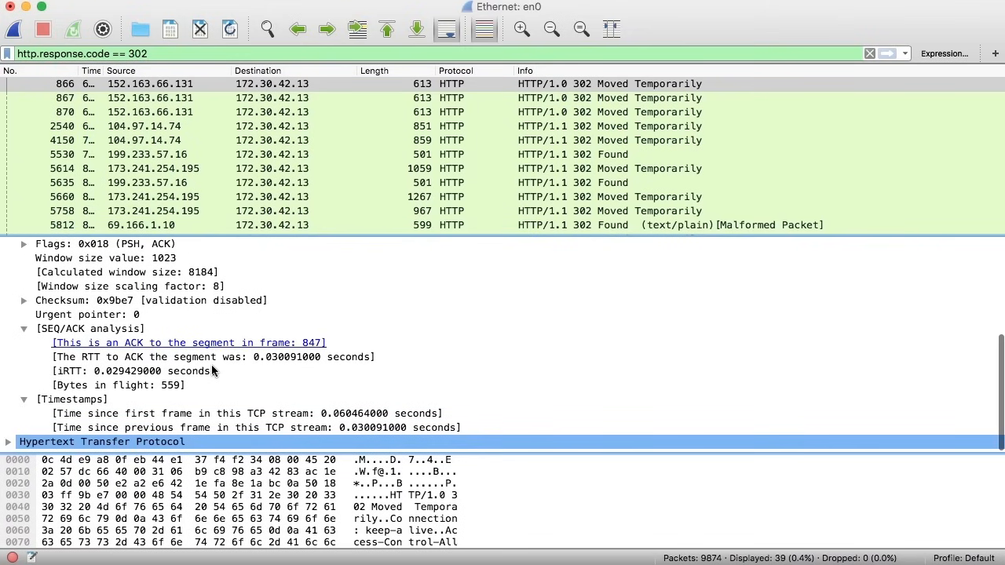
pyautogui.click(9, 443)
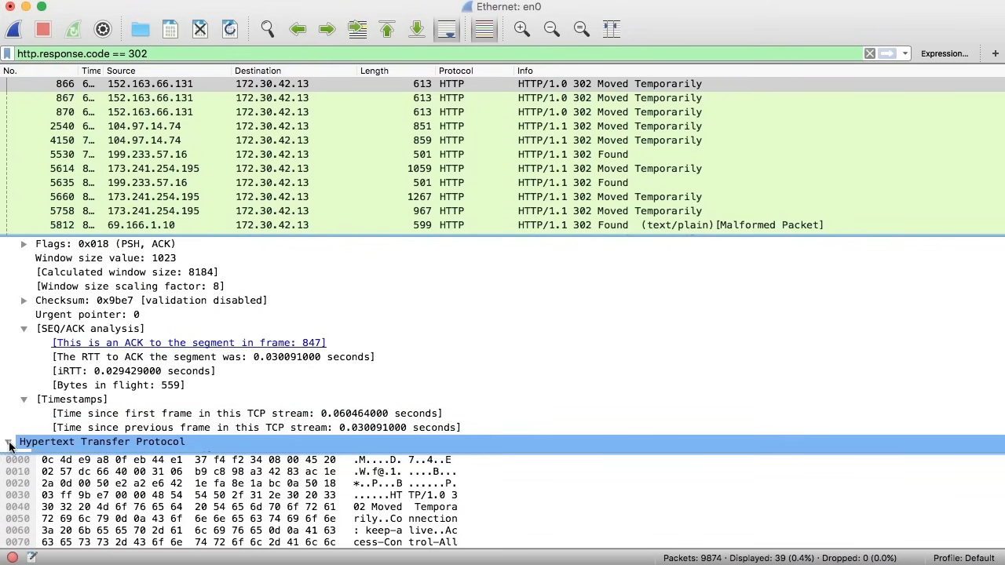
pyautogui.scroll(-6, 253, 390)
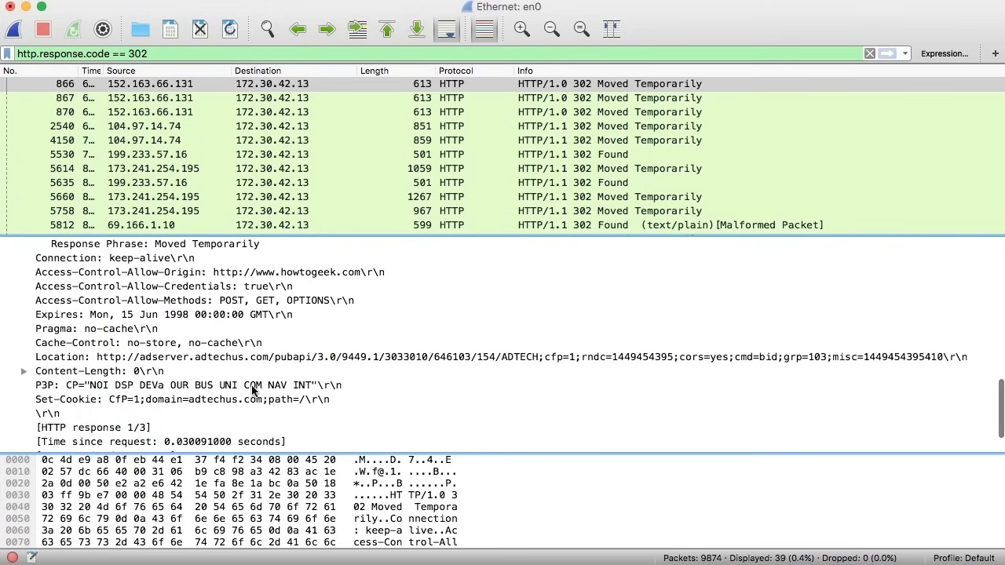
pyautogui.scroll(2, 252, 390)
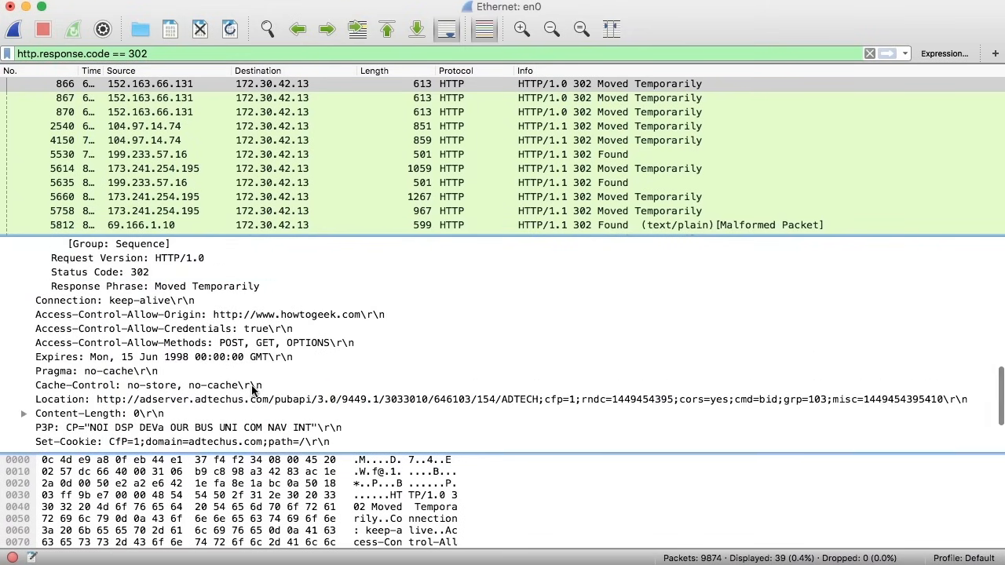
# Step: Replace the response code filter with http.authbasic from the HTTP field suggestions and apply it to the packet list
pyautogui.scroll(-4, 252, 391)
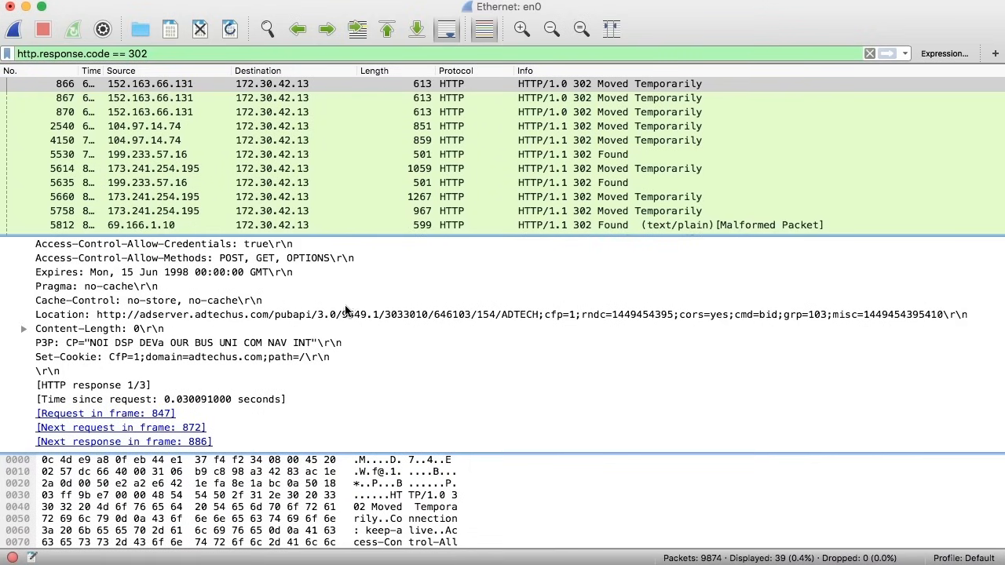
pyautogui.click(159, 52)
pyautogui.moveTo(159, 53); pyautogui.dragTo(40, 55)
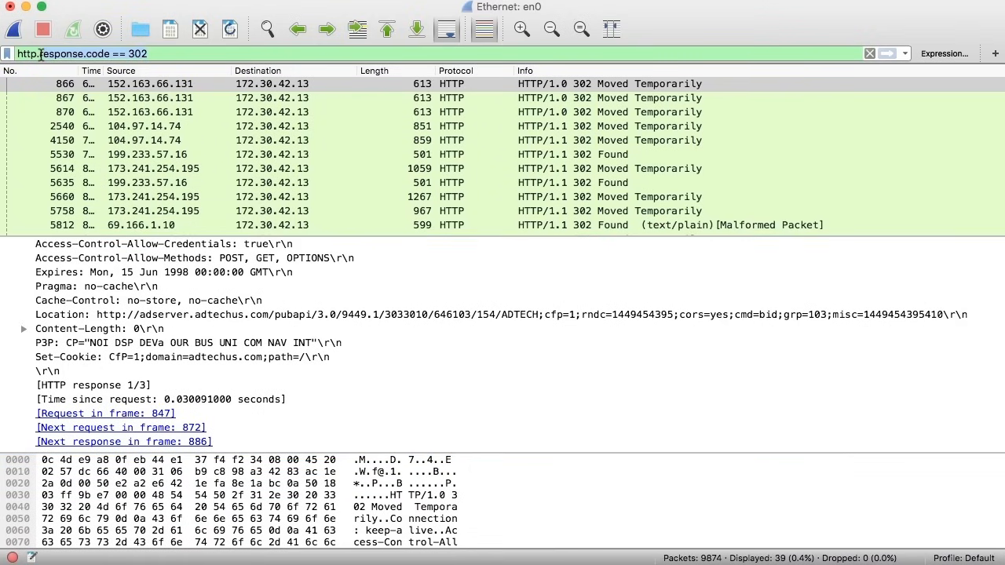
pyautogui.press('BackSpace')
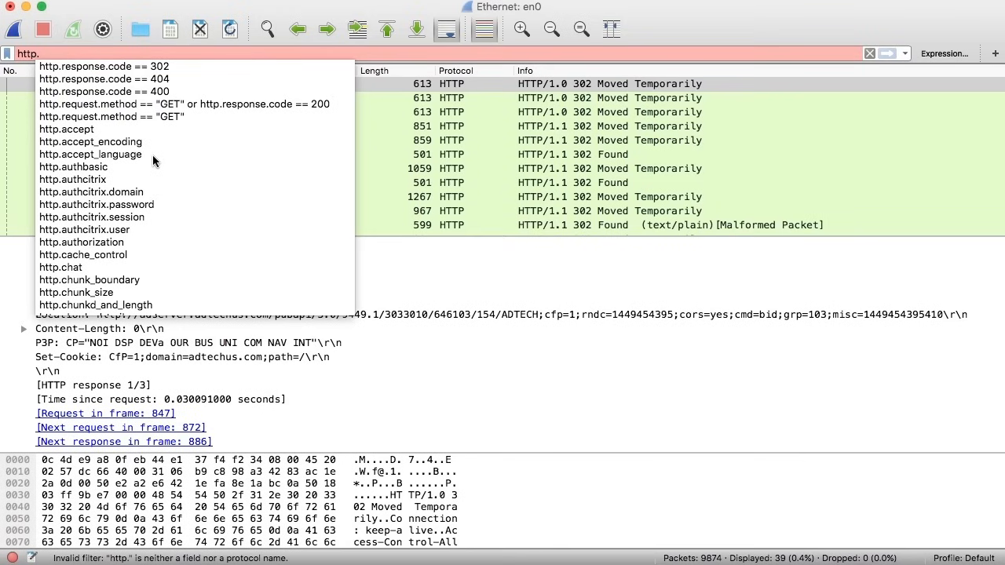
pyautogui.click(120, 168)
pyautogui.press('Return')
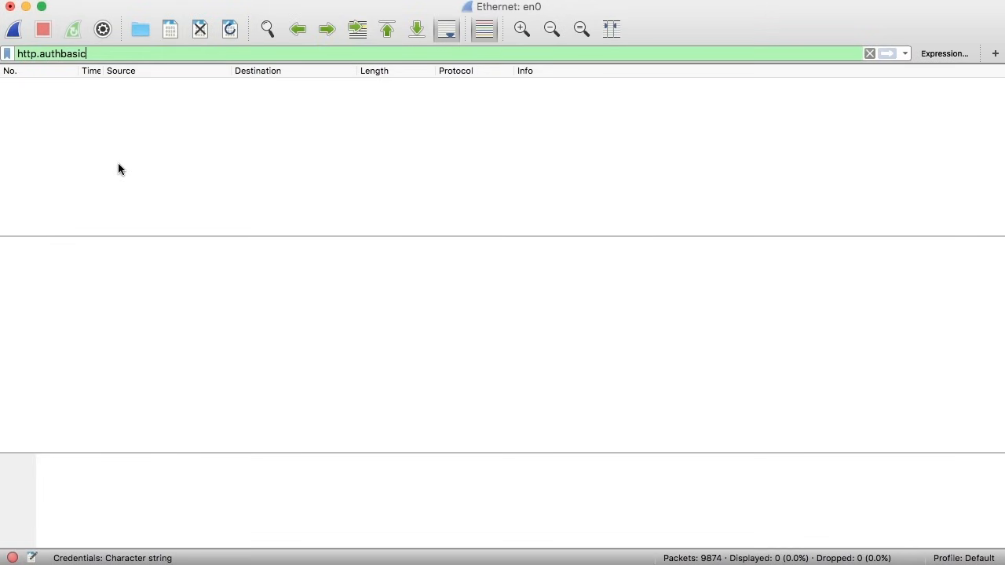
# Step: Trim the display filter back to http. and browse the suggested HTTP fields as far as the request and response entries
pyautogui.press('BackSpace')
pyautogui.press('BackSpace')
pyautogui.press('BackSpace')
pyautogui.press('BackSpace')
pyautogui.press('BackSpace')
pyautogui.press('BackSpace')
pyautogui.press('BackSpace')
pyautogui.press('BackSpace')
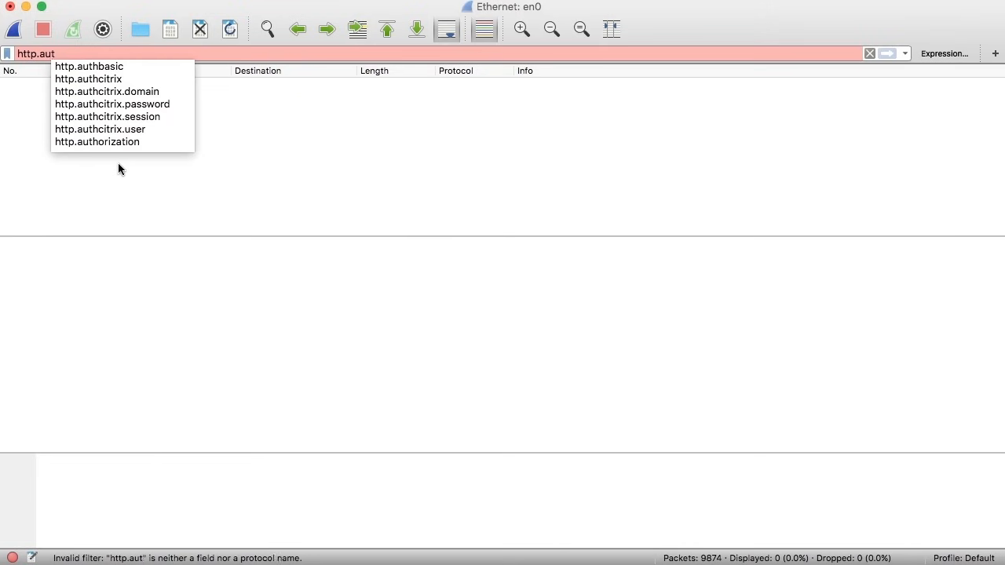
pyautogui.press('BackSpace')
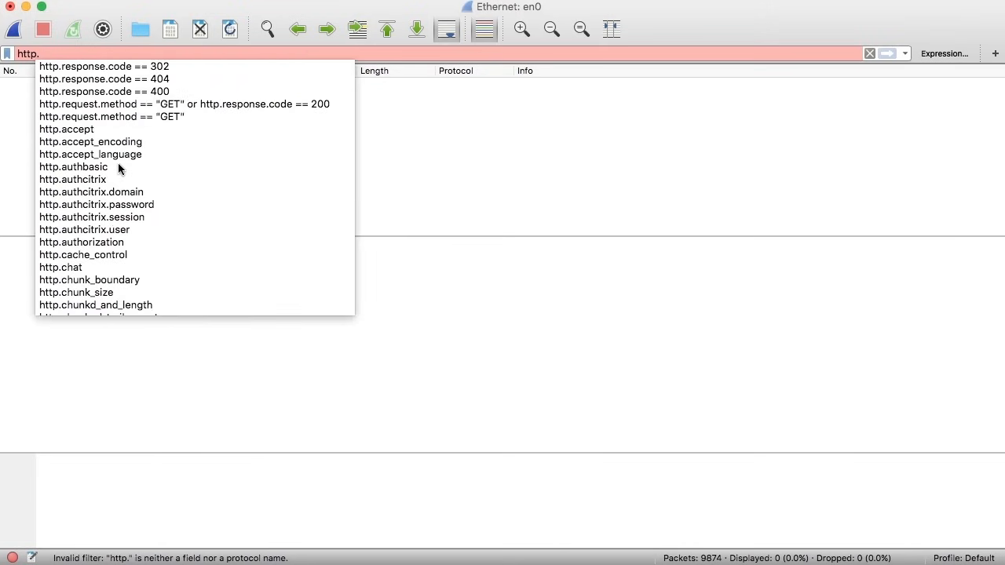
pyautogui.scroll(-15, 118, 166)
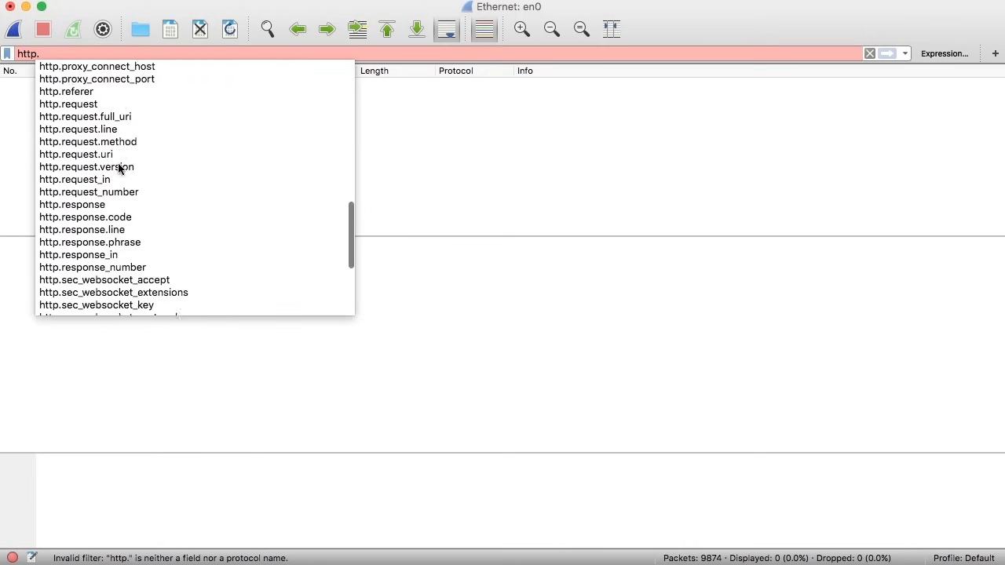
pyautogui.scroll(1, 119, 168)
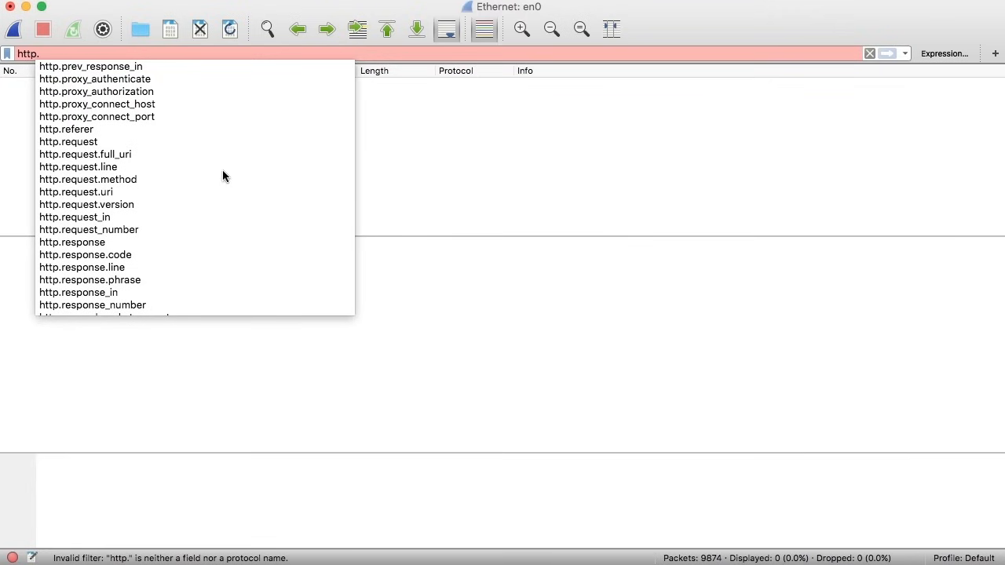
# Step: Complete the display filter as http.request.version == "HTTP/1.0" using the suggested version field, and apply it
pyautogui.click(96, 206)
pyautogui.write('==')
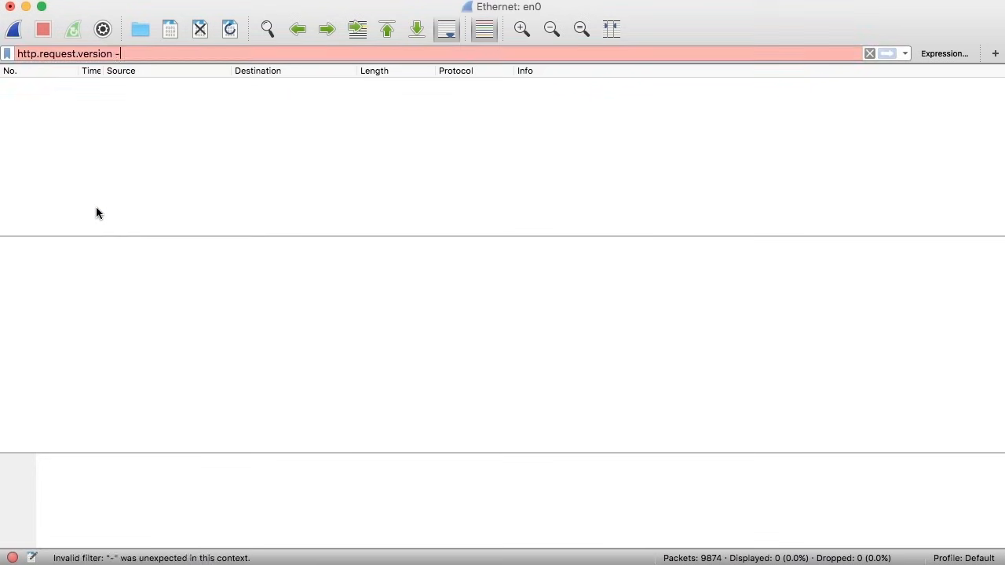
pyautogui.write(' "')
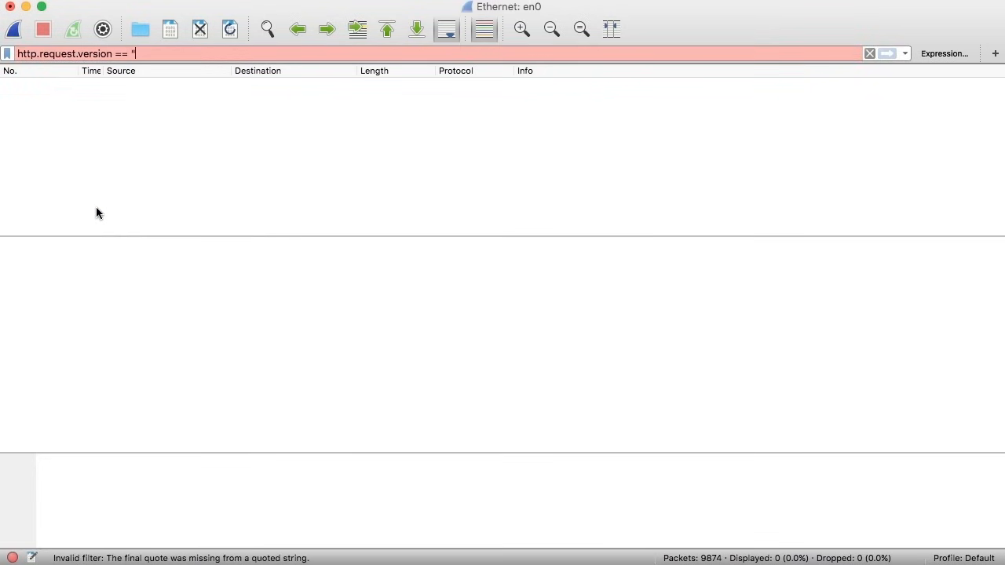
pyautogui.write('HTTP/1.0')
pyautogui.write('"')
pyautogui.press('Return')
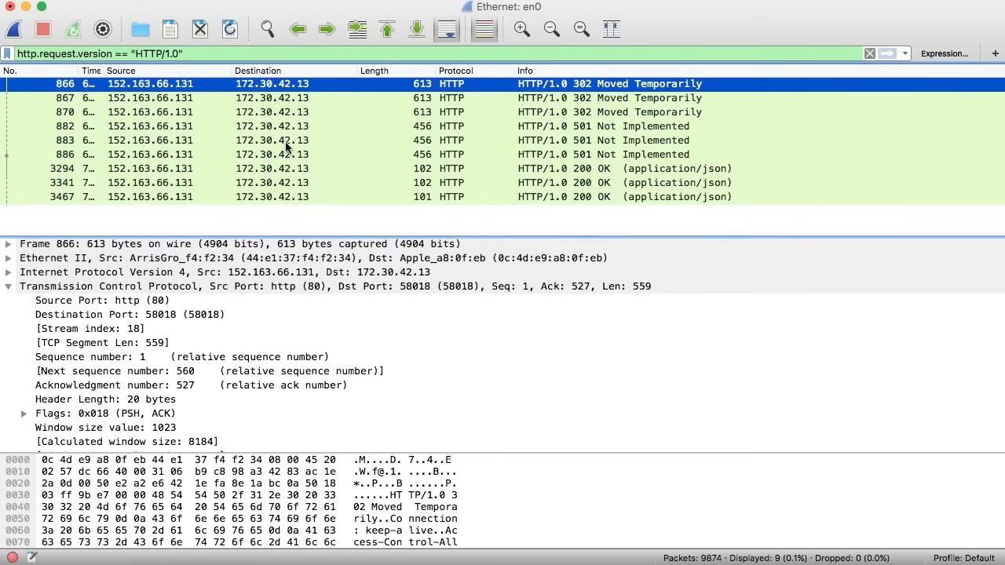
# Step: Change the version in the display filter to HTTP/1.1, apply it, and look through the matching packets
pyautogui.click(176, 52)
pyautogui.press('BackSpace')
pyautogui.write('1')
pyautogui.press('Return')
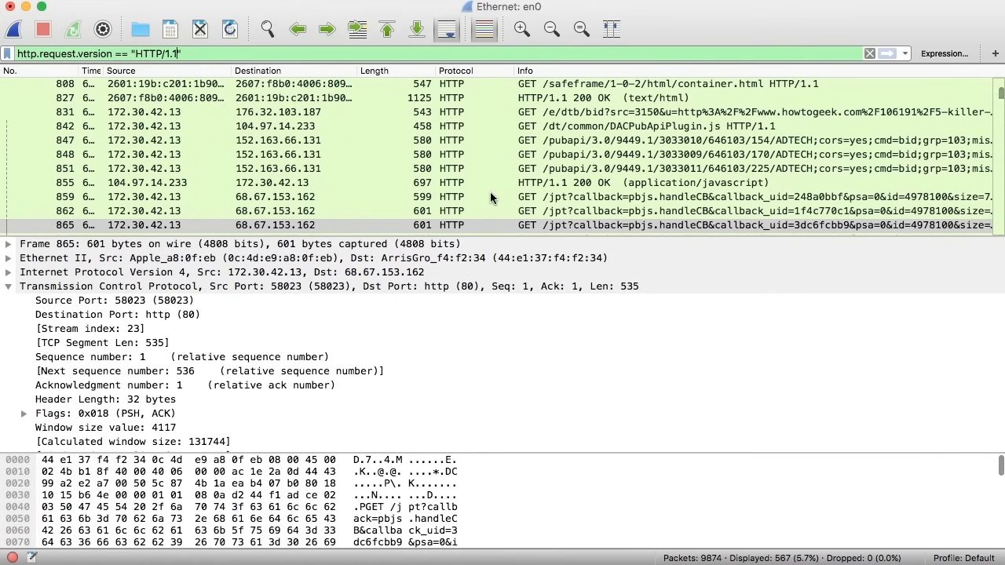
pyautogui.scroll(-10, 490, 194)
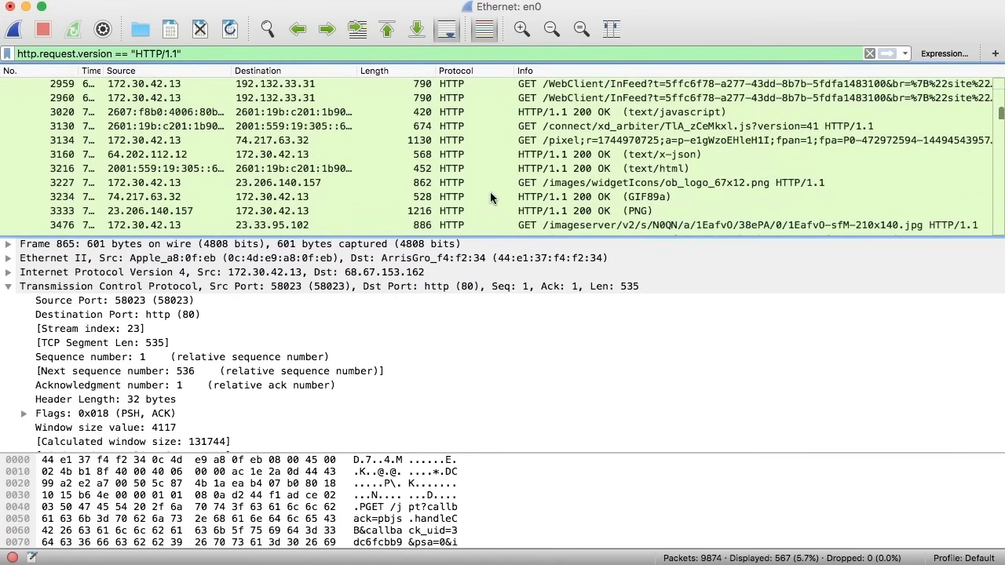
pyautogui.scroll(-10, 490, 194)
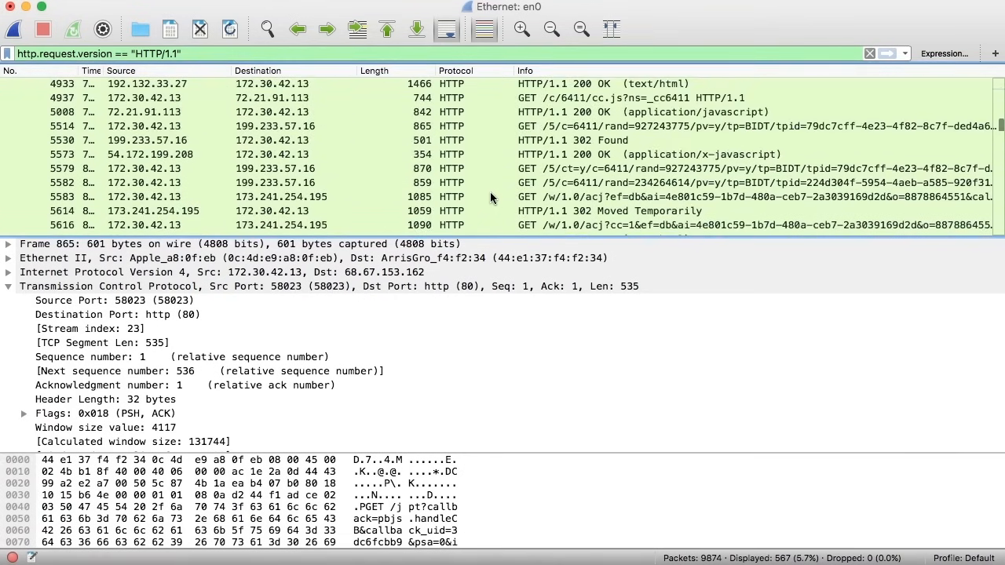
pyautogui.scroll(-10, 490, 198)
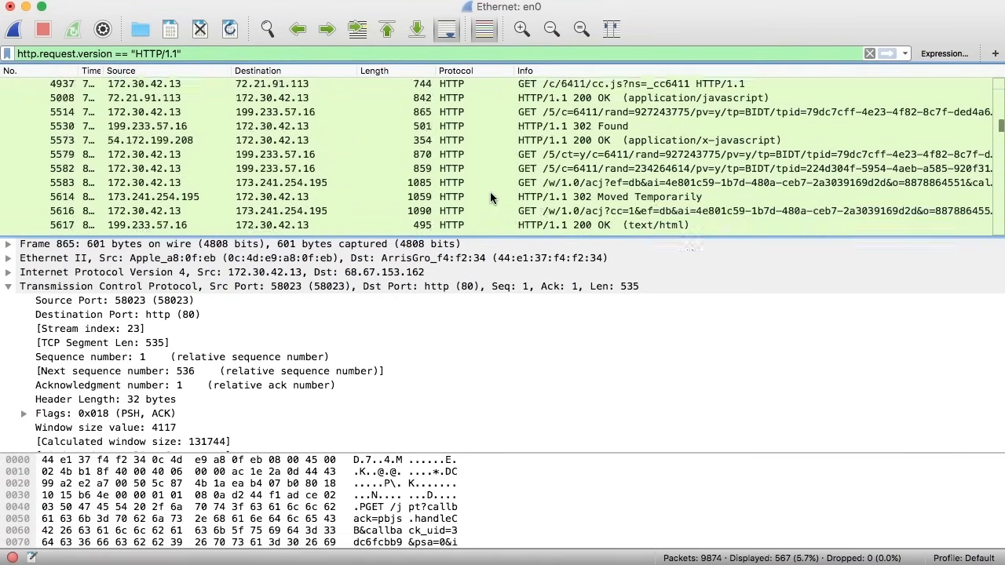
pyautogui.scroll(-3, 490, 198)
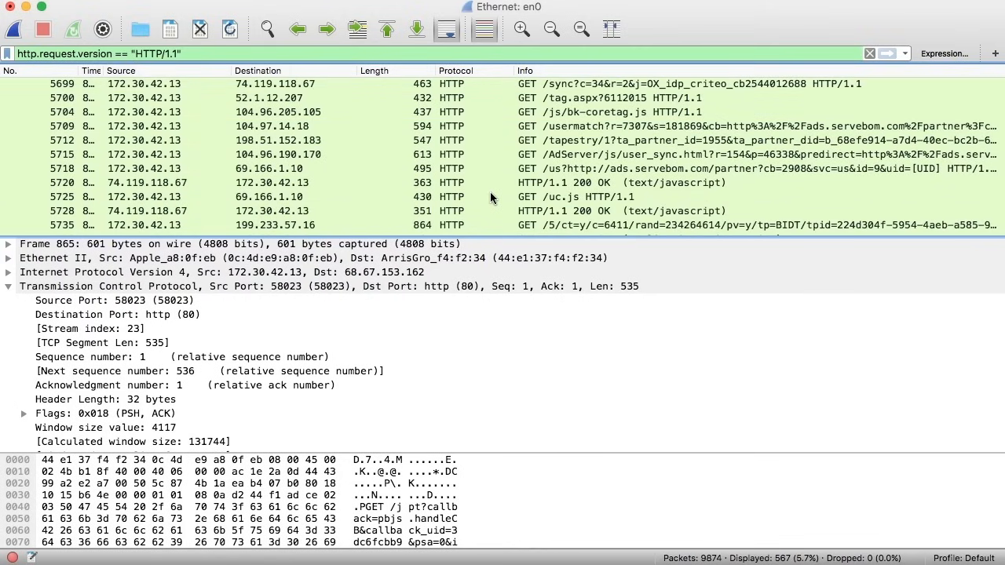
pyautogui.scroll(-6, 490, 197)
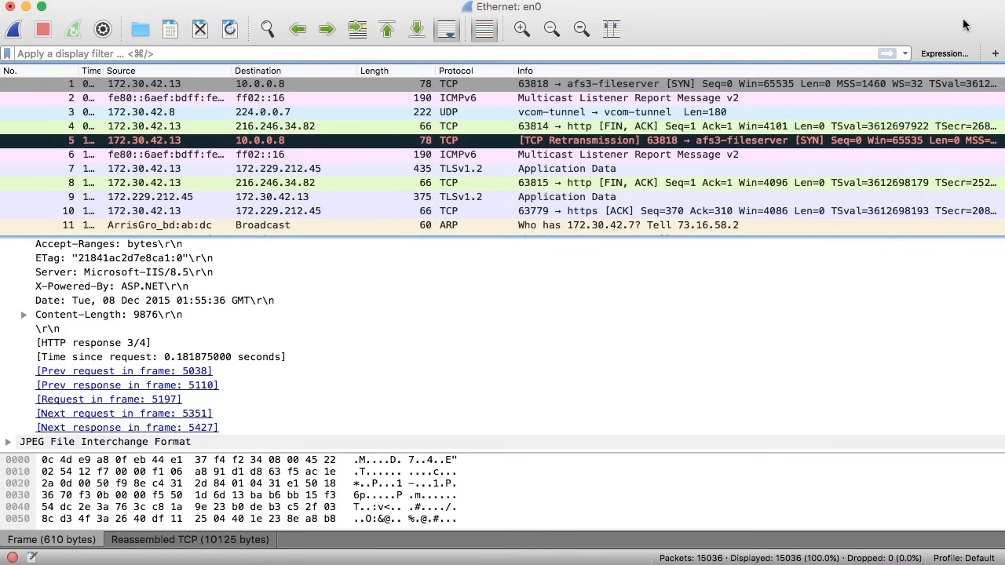
# Step: Open the display filter expression builder and expand the fields of IPv4 · Internet Protocol Version 4
pyautogui.click(952, 54)
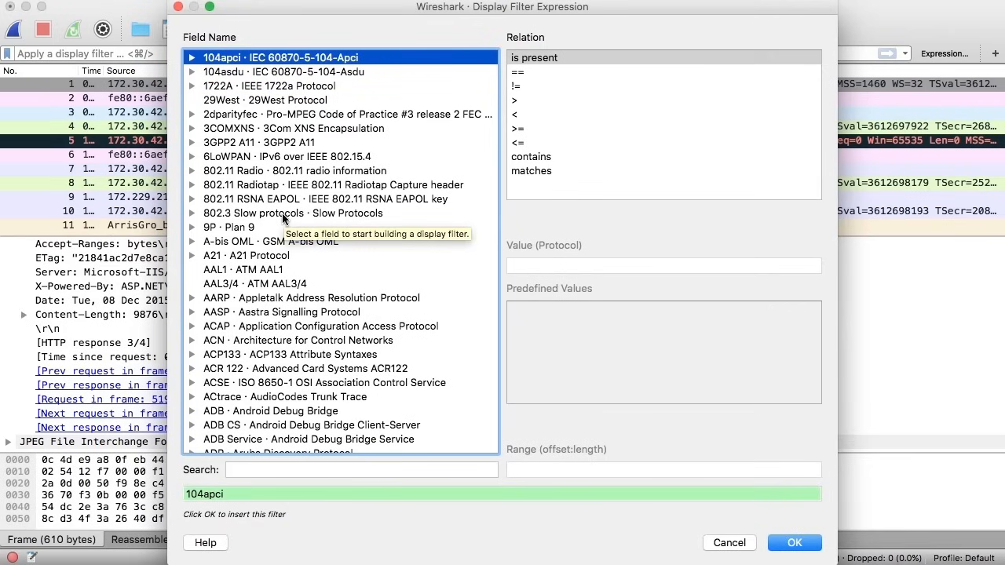
pyautogui.scroll(-10, 282, 213)
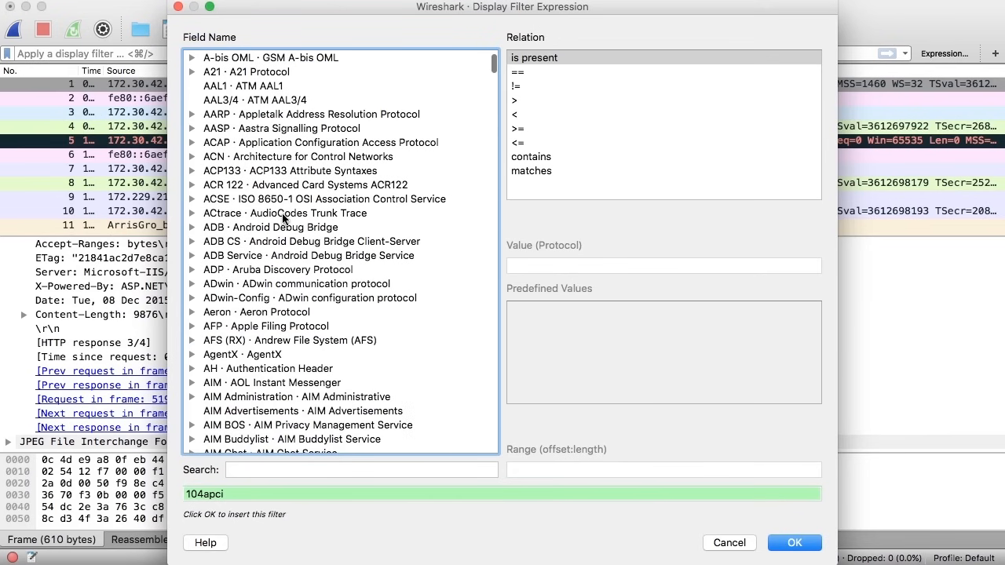
pyautogui.scroll(-20, 283, 218)
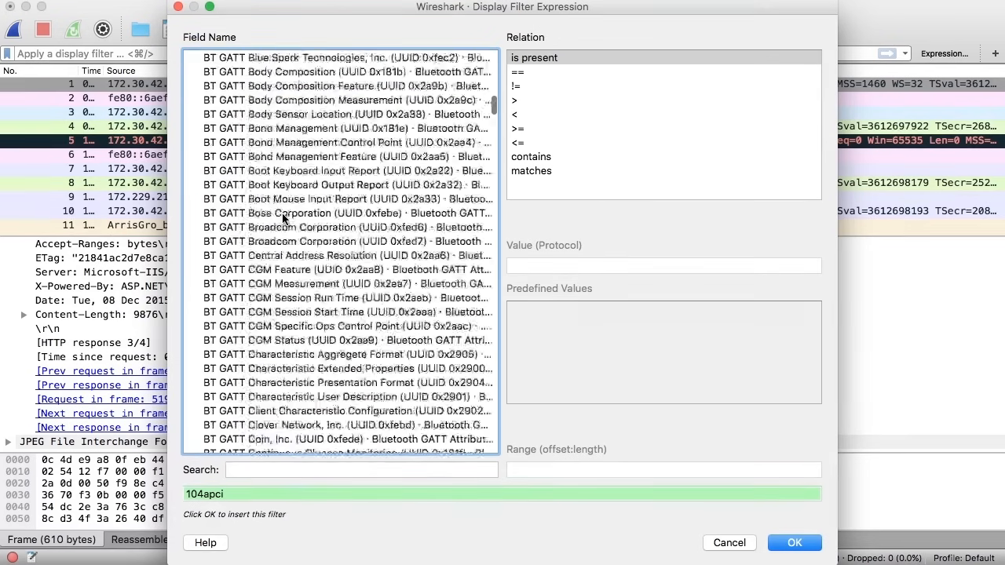
pyautogui.scroll(-20, 284, 217)
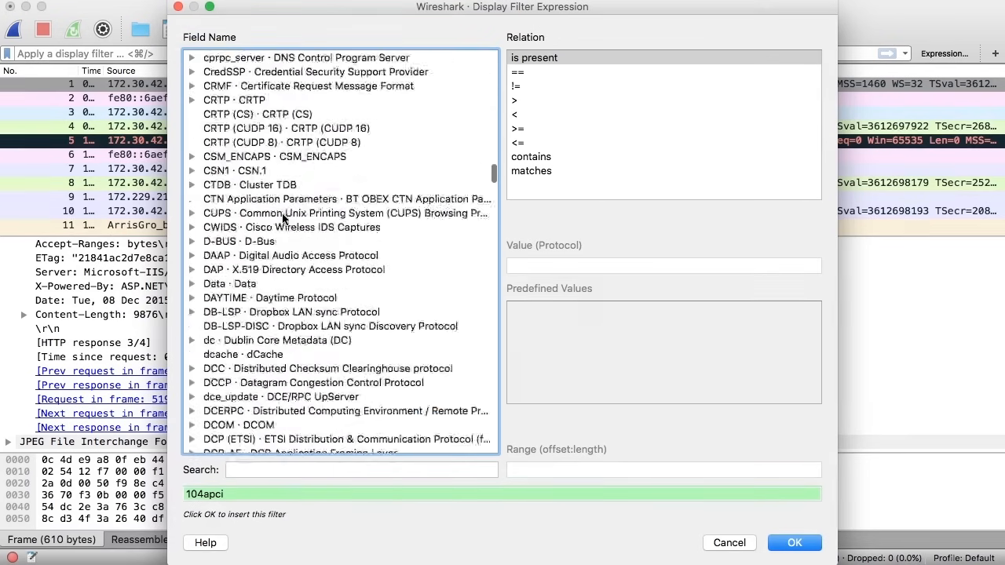
pyautogui.scroll(-20, 283, 217)
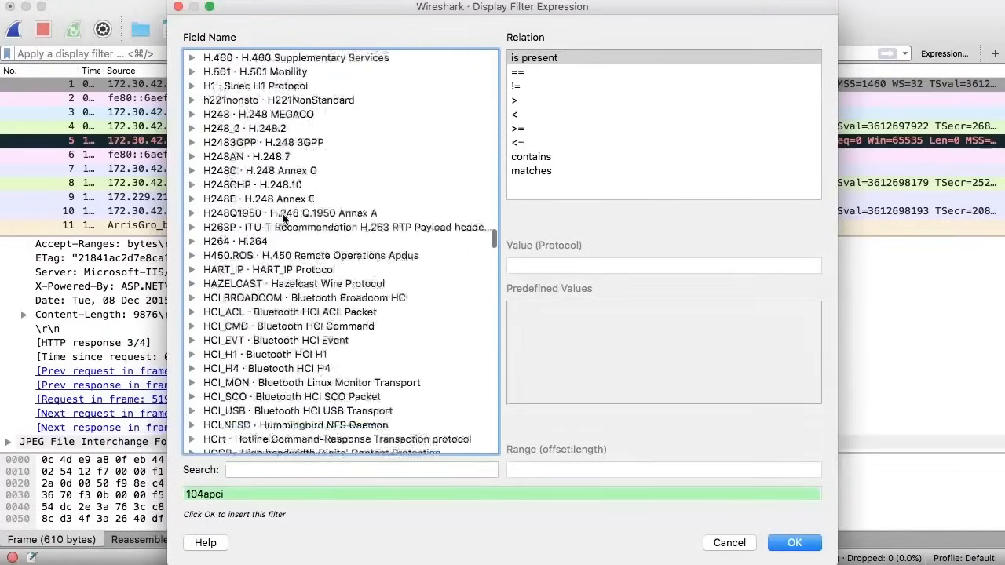
pyautogui.scroll(-20, 283, 218)
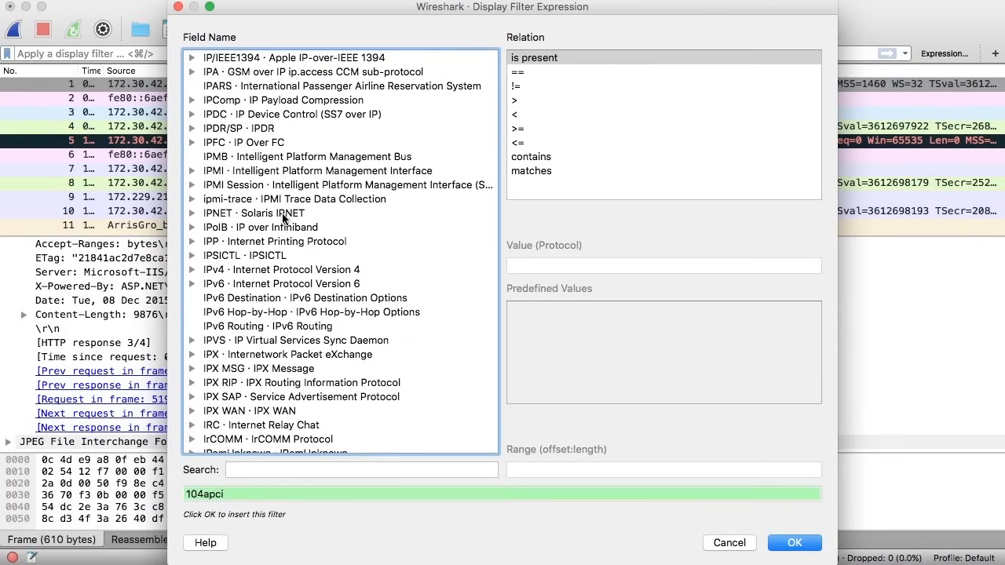
pyautogui.click(191, 269)
pyautogui.scroll(-3, 295, 375)
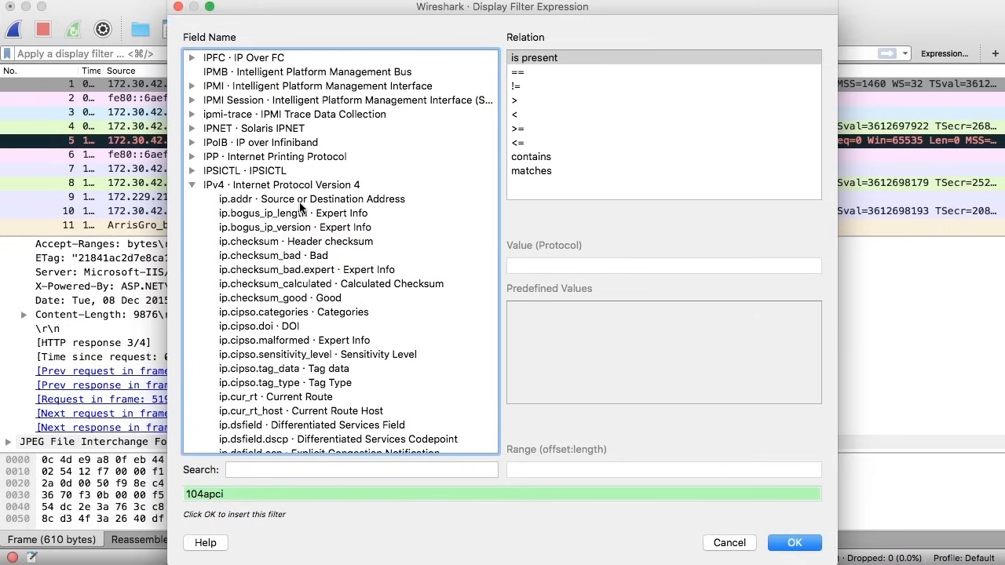
pyautogui.scroll(-1, 301, 206)
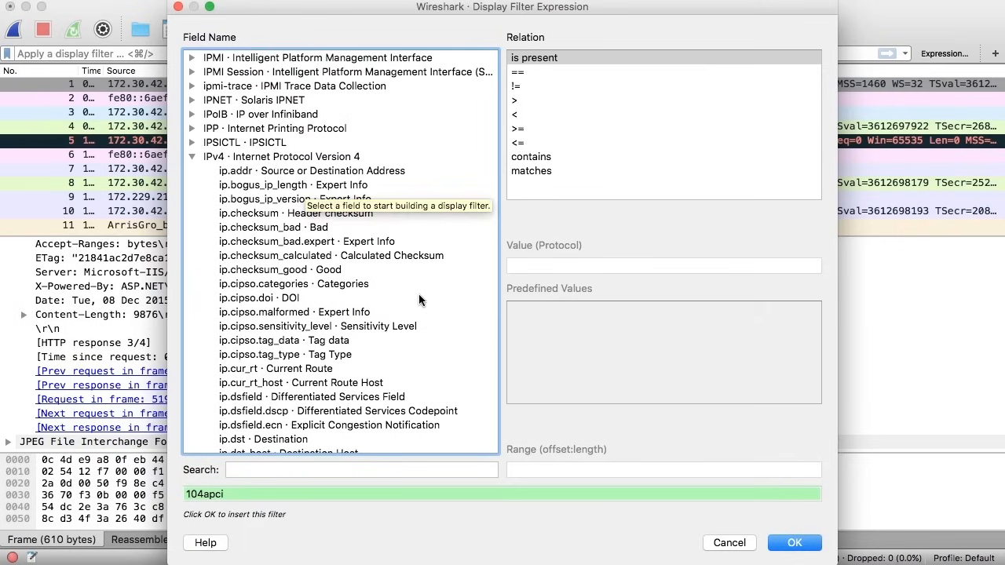
# Step: Build the expression ip.dst == 10.14.15.42 from the IPv4 destination field and insert it as the display filter
pyautogui.scroll(-5, 418, 293)
pyautogui.scroll(-6, 418, 298)
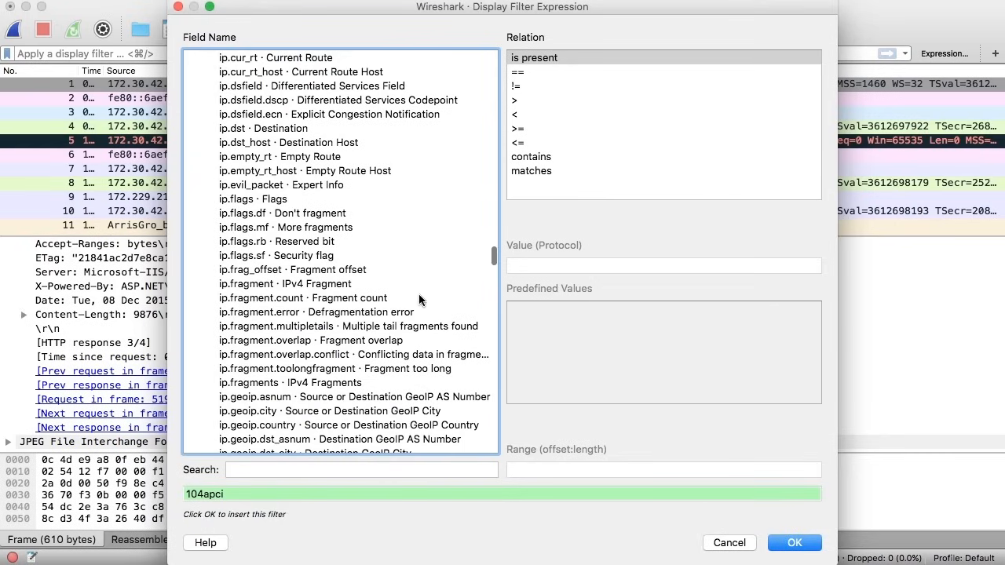
pyautogui.click(251, 130)
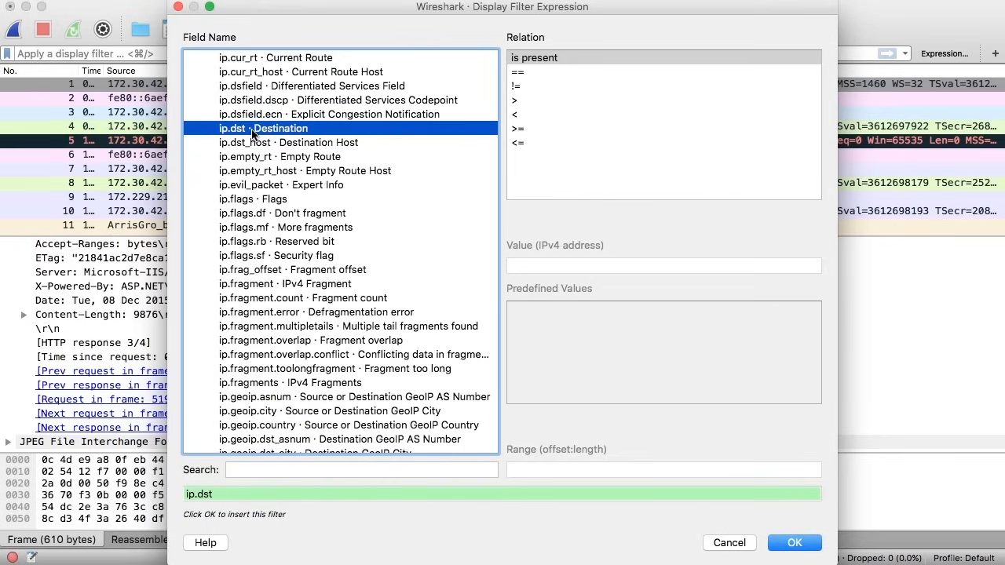
pyautogui.click(531, 74)
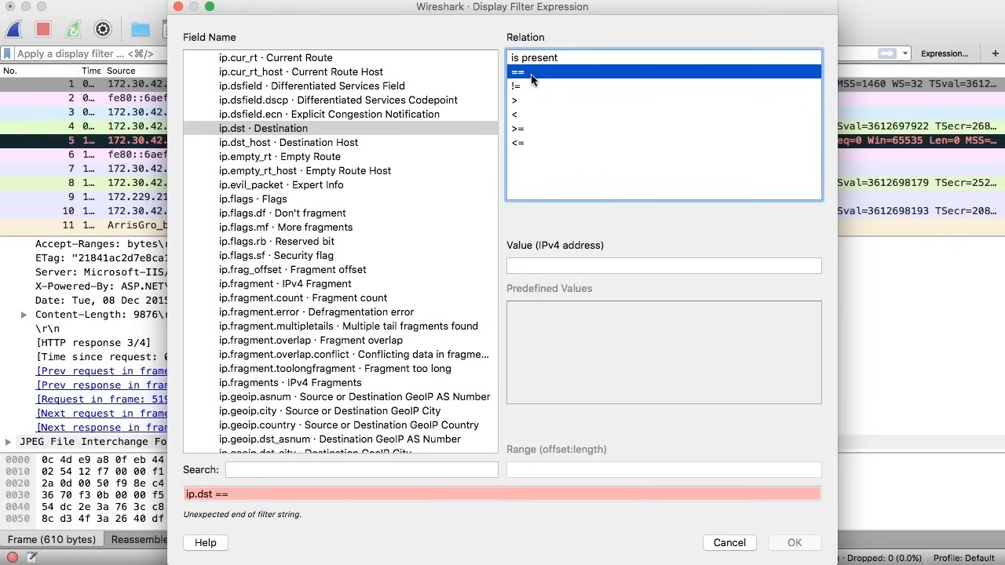
pyautogui.click(545, 267)
pyautogui.write('10.14.15.')
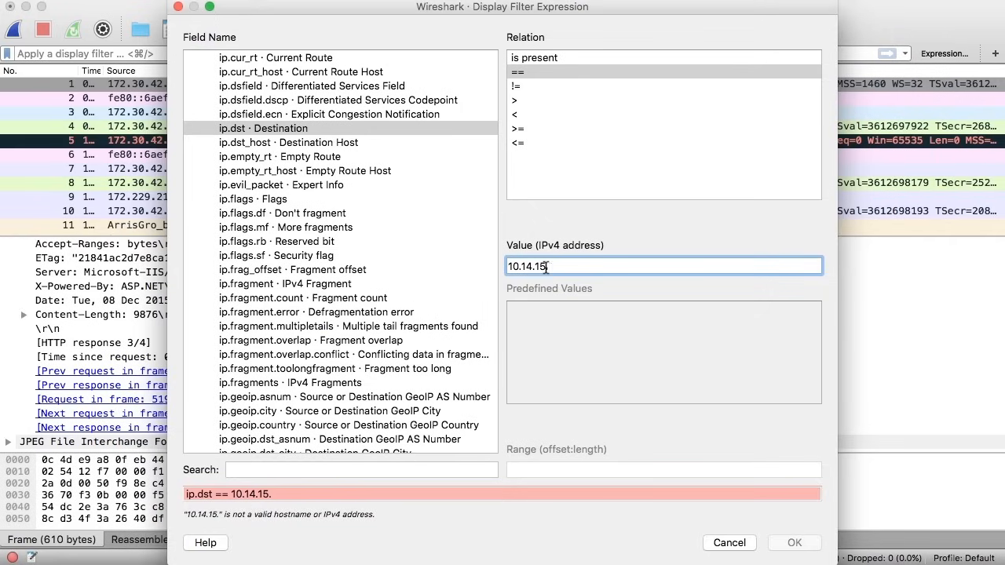
pyautogui.write('42')
pyautogui.press('Tab')
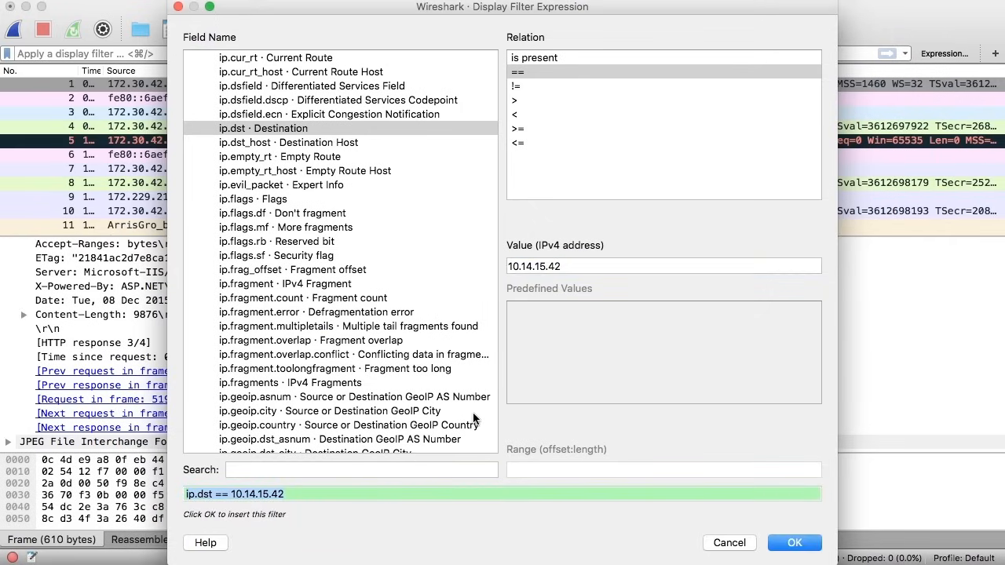
pyautogui.click(368, 490)
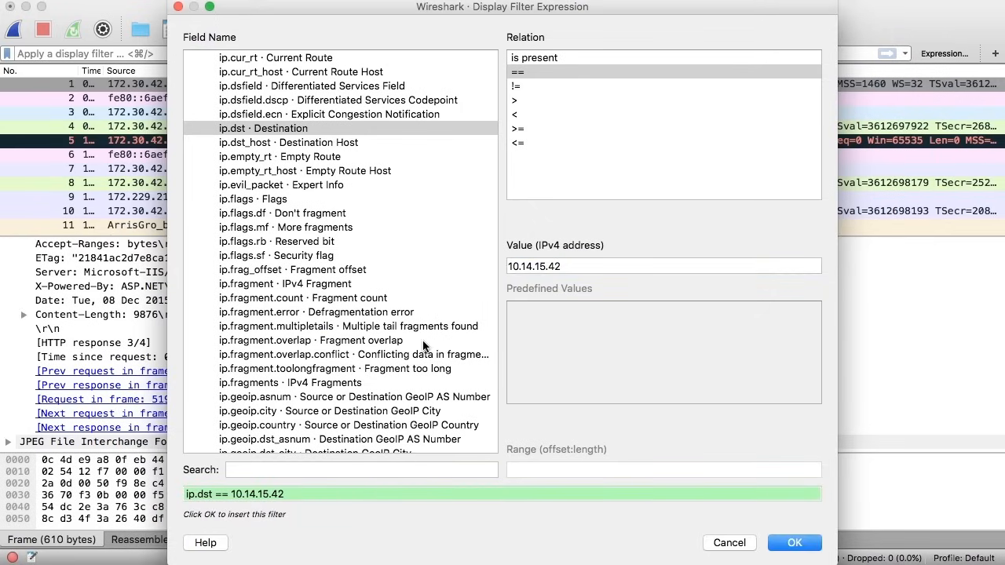
pyautogui.click(793, 542)
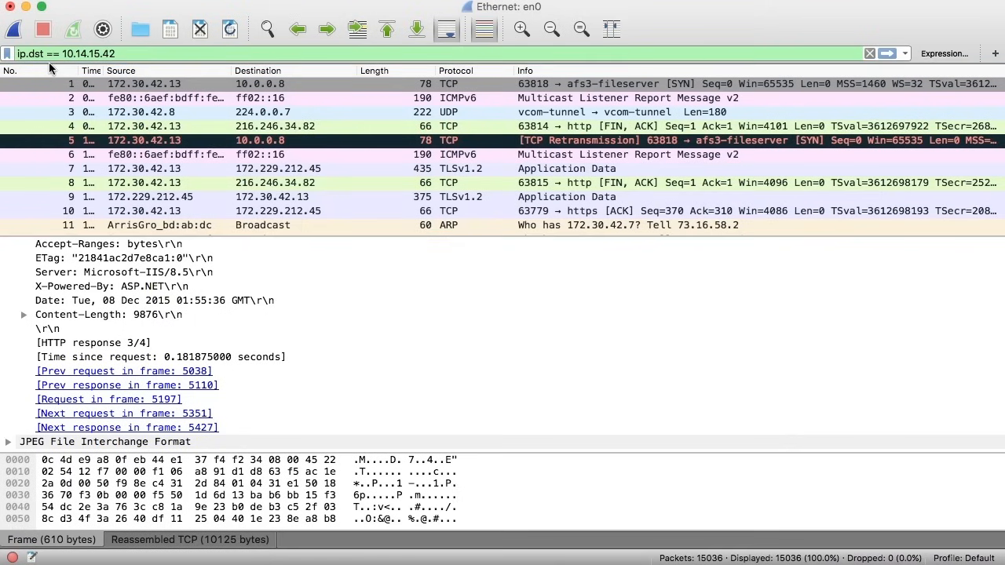
# Step: Look through the comparison relations from "is present" to <= in the display filter expression builder, then close it without inserting anything
pyautogui.moveTo(46, 53); pyautogui.dragTo(60, 54)
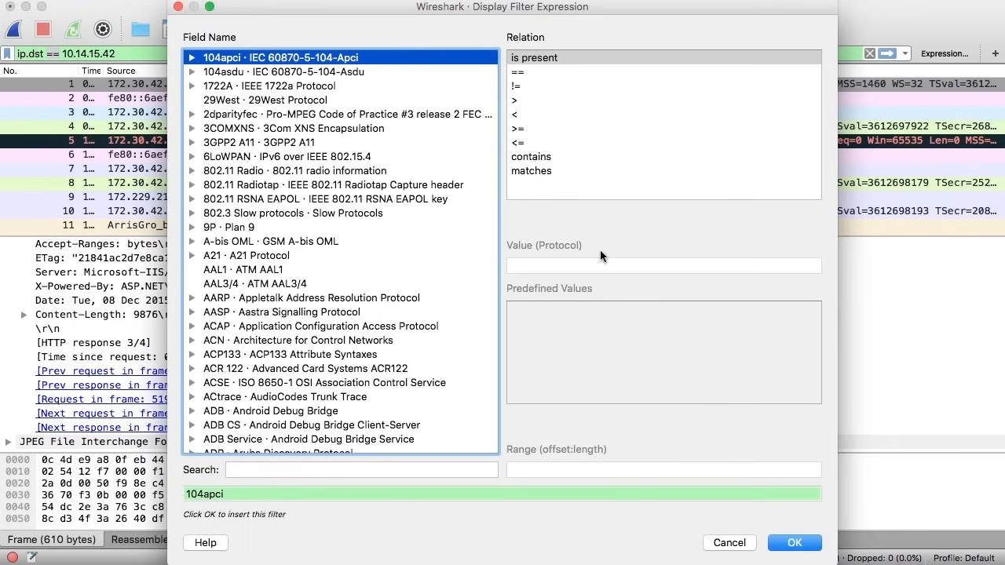
pyautogui.click(558, 61)
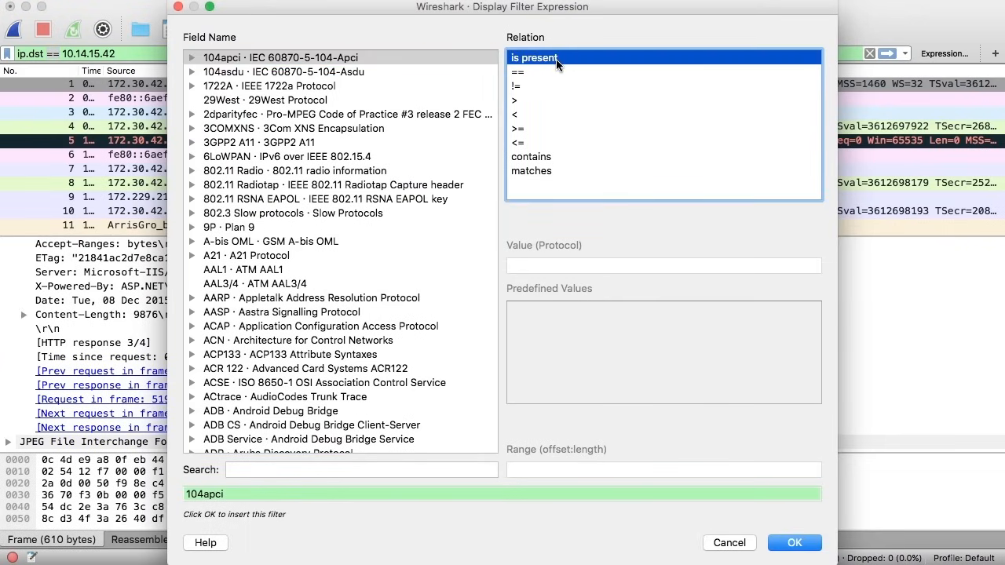
pyautogui.click(551, 73)
pyautogui.click(546, 87)
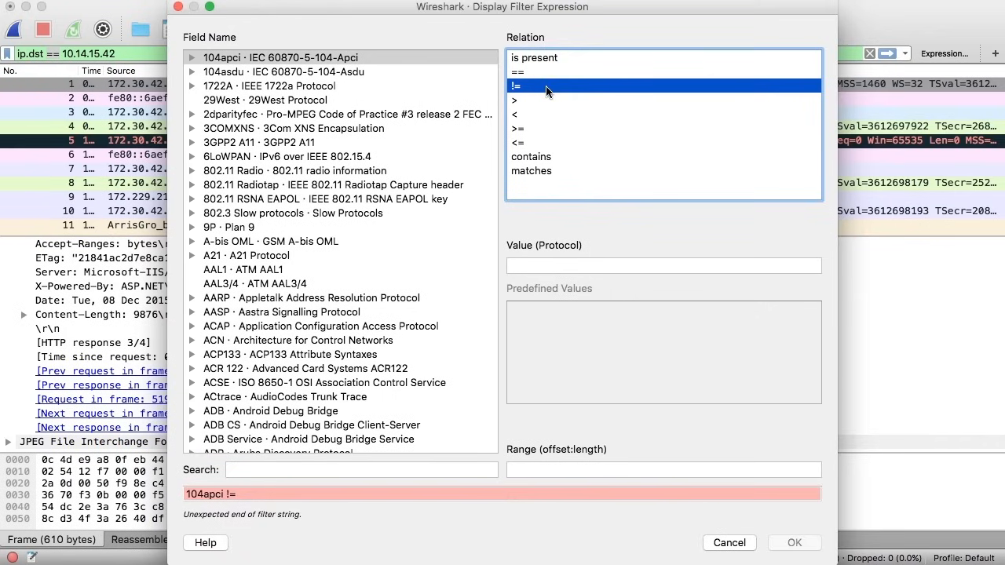
pyautogui.click(549, 102)
pyautogui.click(549, 115)
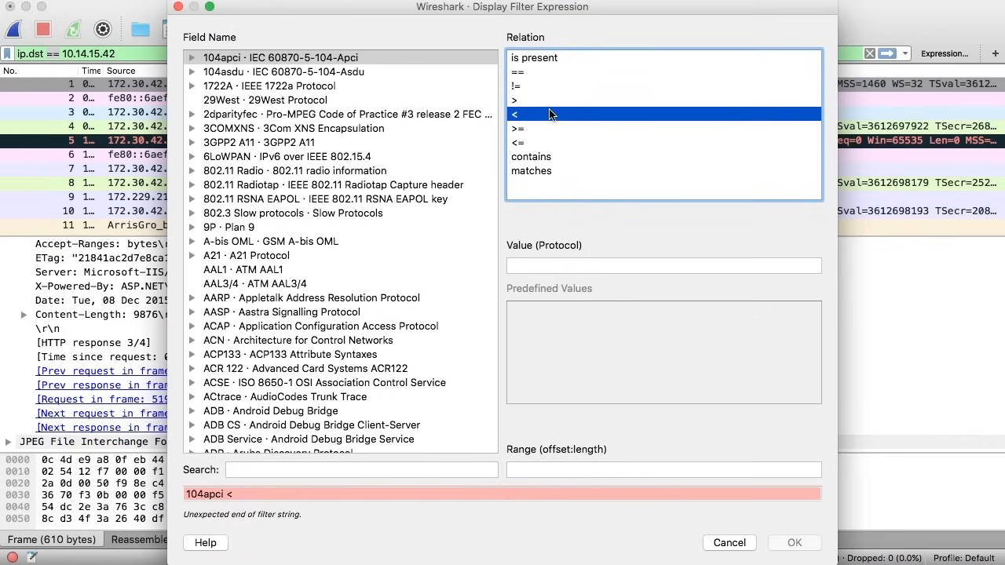
pyautogui.click(543, 129)
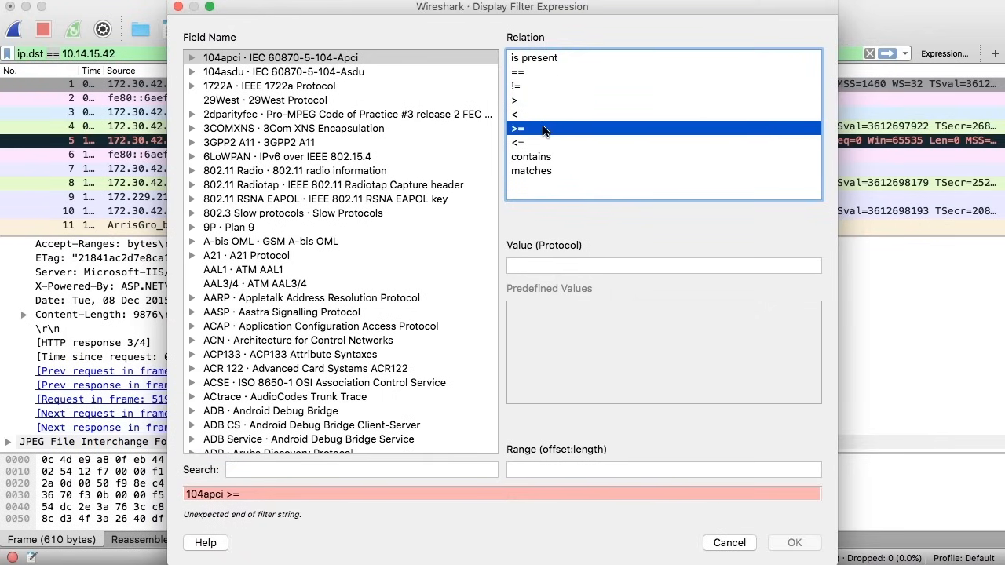
pyautogui.click(545, 144)
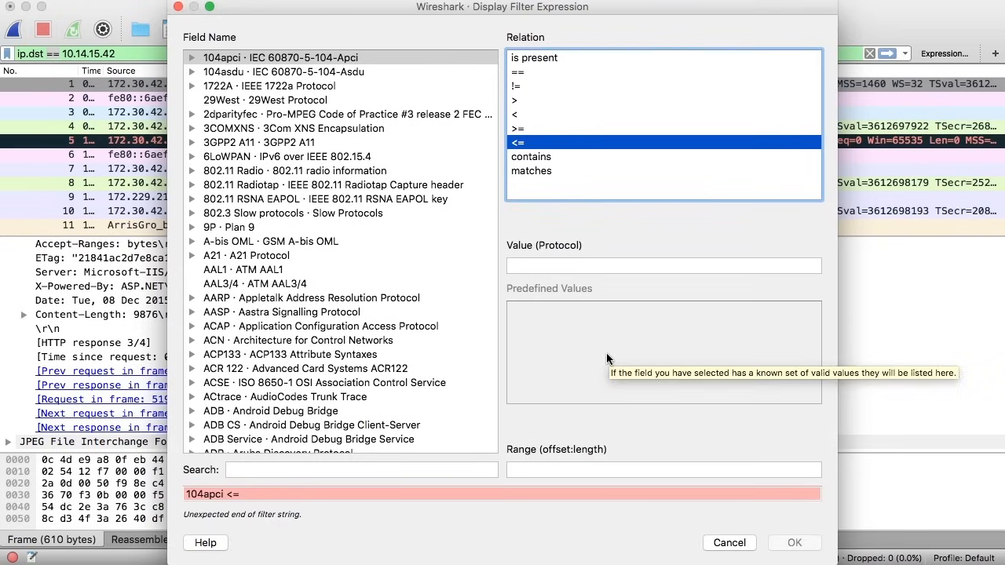
pyautogui.click(729, 542)
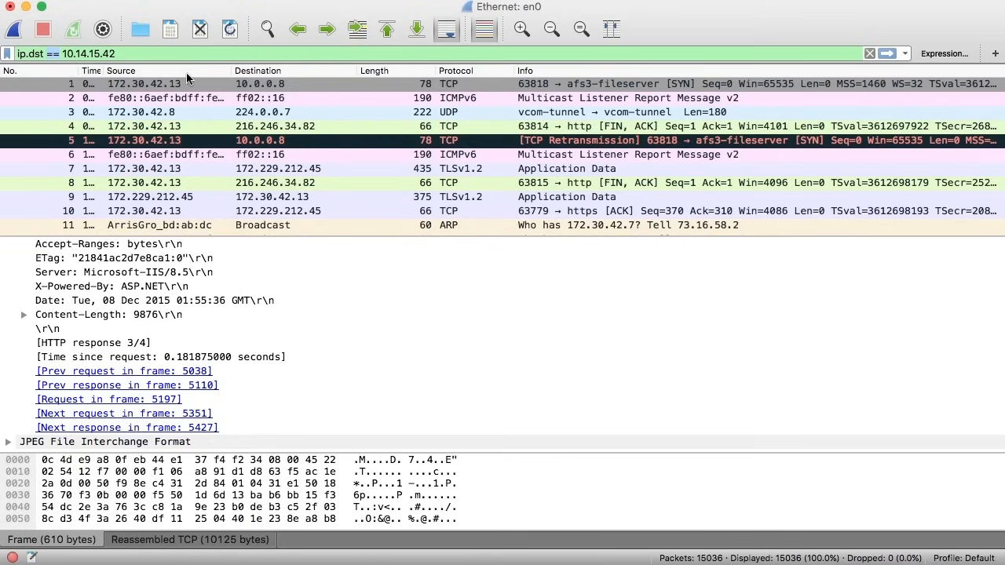
# Step: Extend the display filter to ip.dst == 10.14.15.42 and tcp.srcport == 80 using the suggested source port field
pyautogui.click(198, 55)
pyautogui.write('and')
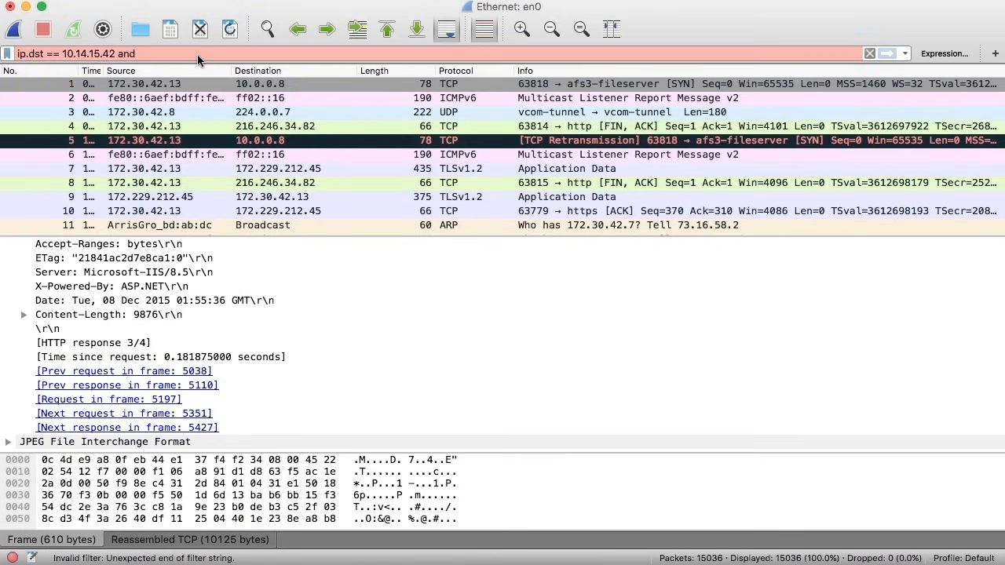
pyautogui.write(' tcp')
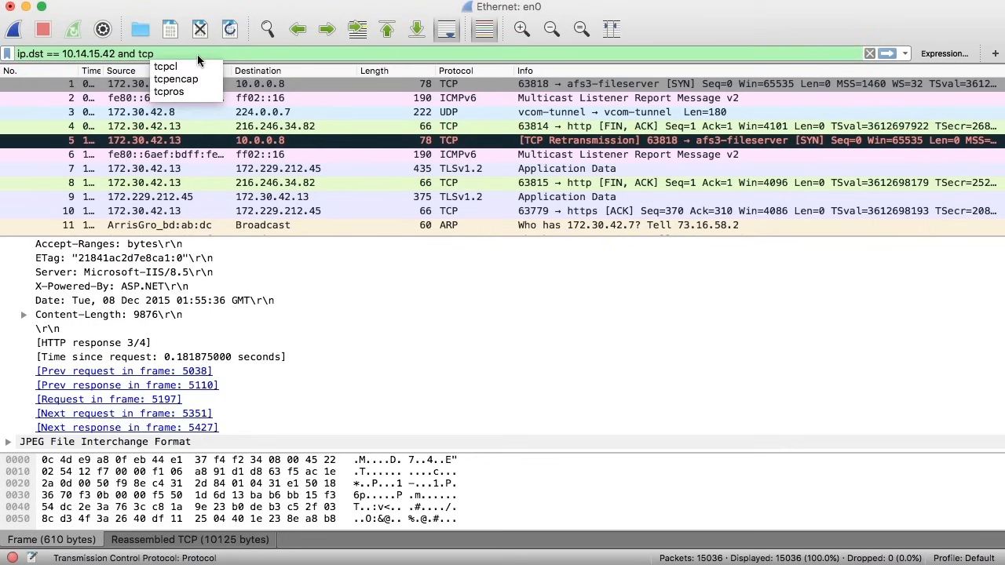
pyautogui.write('.sr')
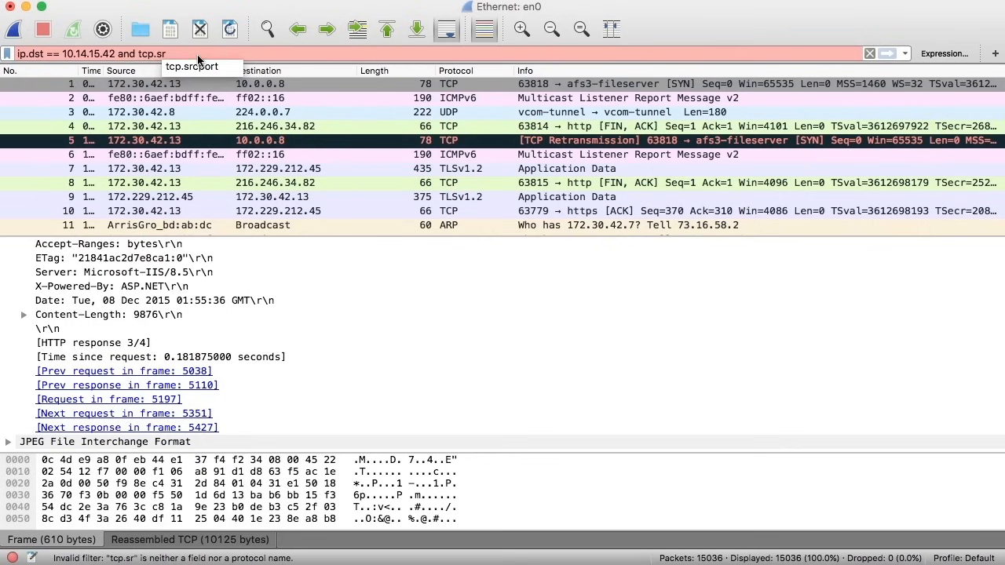
pyautogui.press('Down')
pyautogui.press('Return')
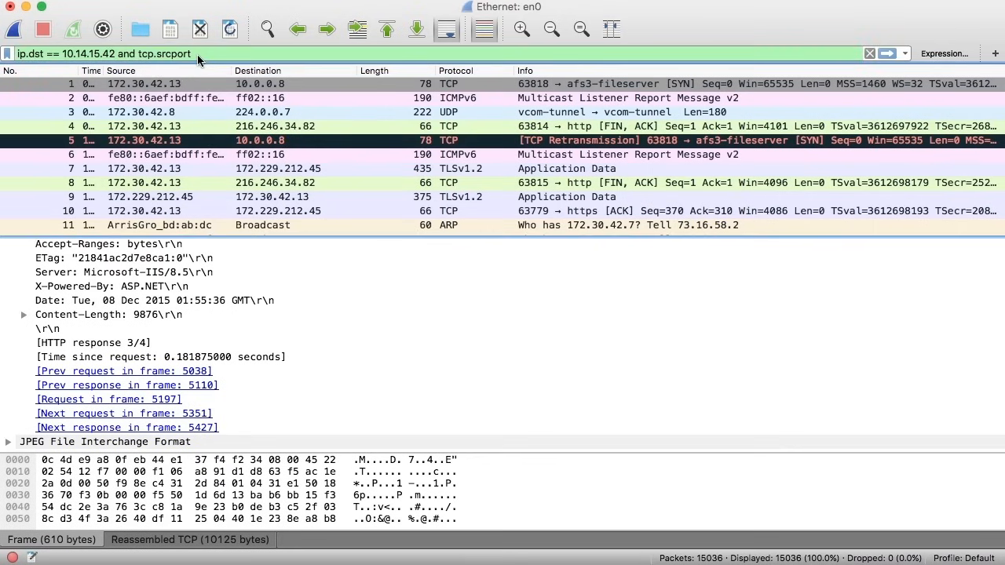
pyautogui.write('== 80')
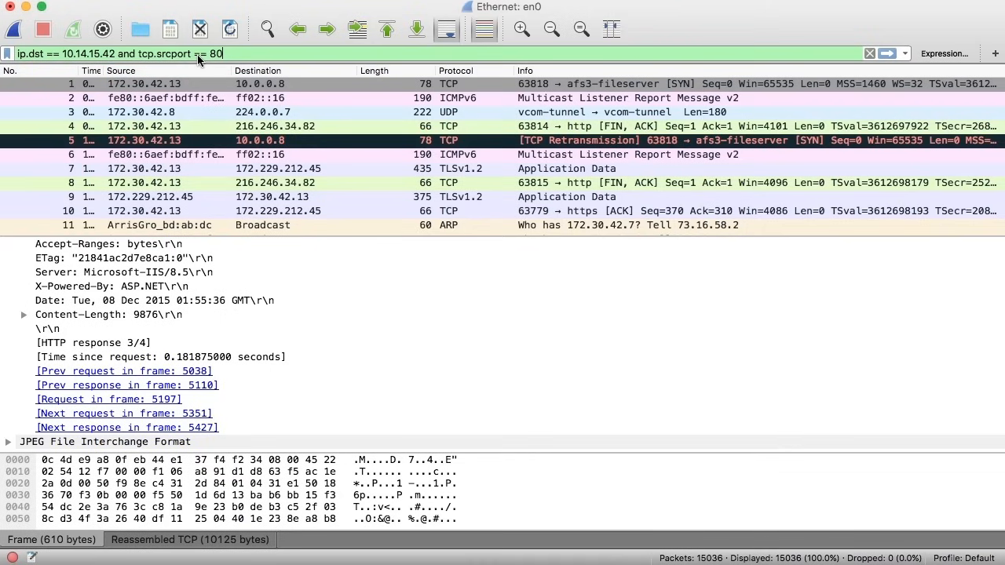
# Step: Remove the added source port condition from the display filter, keeping only ip.dst == 10.14.15.42
pyautogui.press('BackSpace')
pyautogui.press('BackSpace')
pyautogui.press('BackSpace')
pyautogui.press('BackSpace')
pyautogui.press('BackSpace')
pyautogui.press('BackSpace')
pyautogui.press('BackSpace')
pyautogui.press('BackSpace')
pyautogui.press('BackSpace')
pyautogui.press('BackSpace')
pyautogui.press('BackSpace')
pyautogui.press('BackSpace')
pyautogui.press('BackSpace')
pyautogui.press('BackSpace')
pyautogui.press('BackSpace')
pyautogui.press('BackSpace')
pyautogui.press('BackSpace')
pyautogui.press('BackSpace')
pyautogui.press('BackSpace')
pyautogui.press('BackSpace')
pyautogui.write('and o')
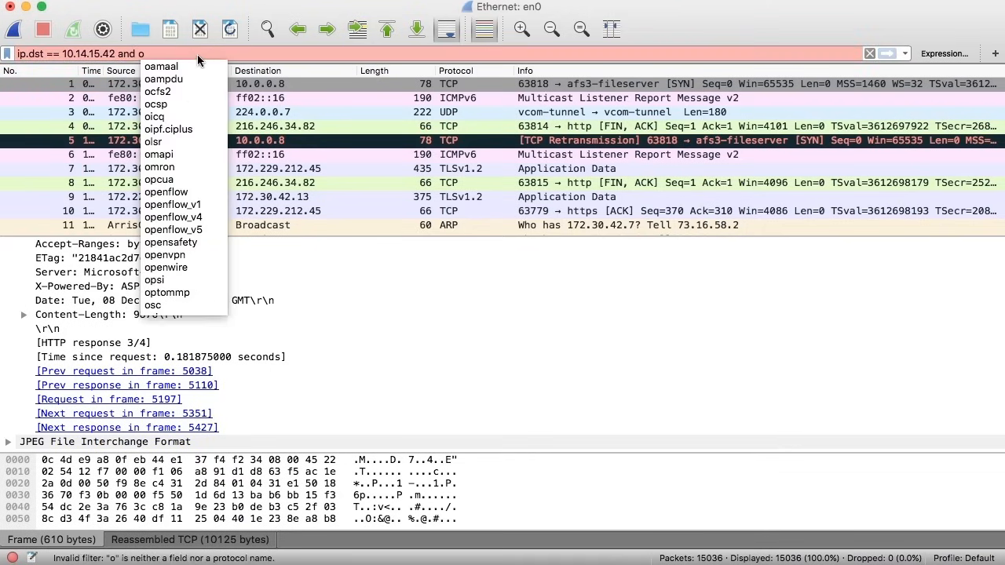
pyautogui.press('BackSpace')
pyautogui.press('BackSpace')
pyautogui.press('BackSpace')
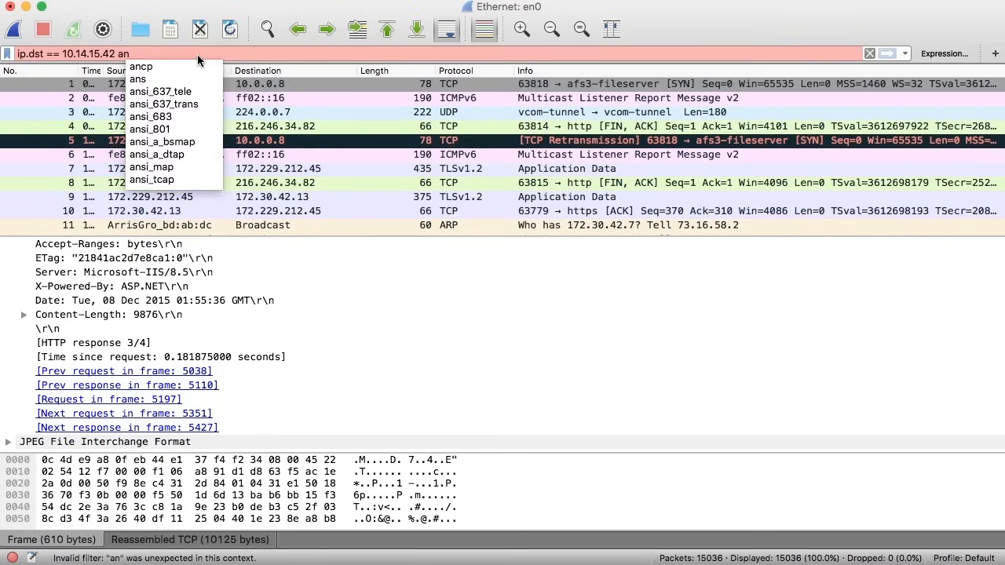
pyautogui.press('BackSpace')
pyautogui.press('BackSpace')
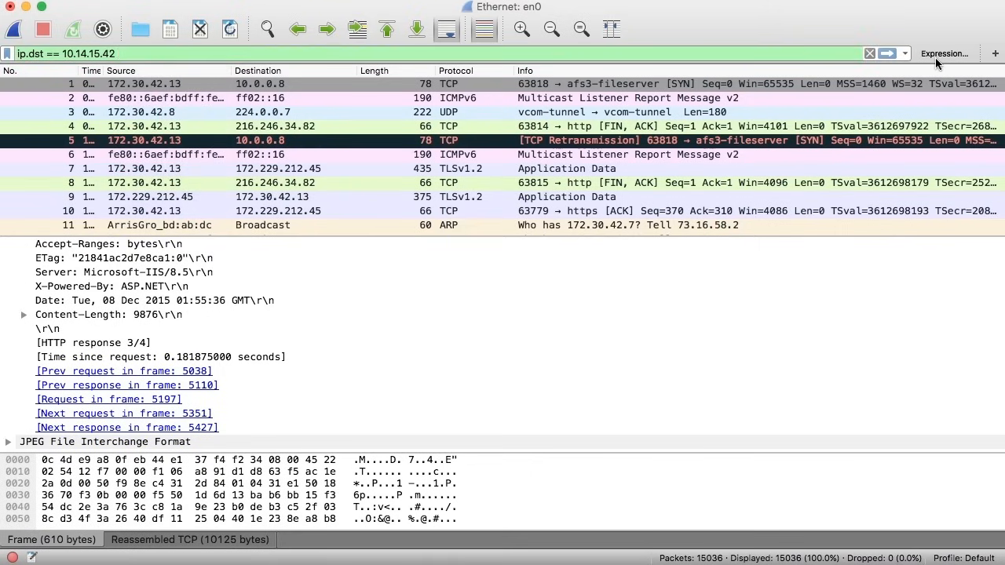
# Step: Append "and" to the display filter and try the != relation in the expression builder without inserting it
pyautogui.write('and')
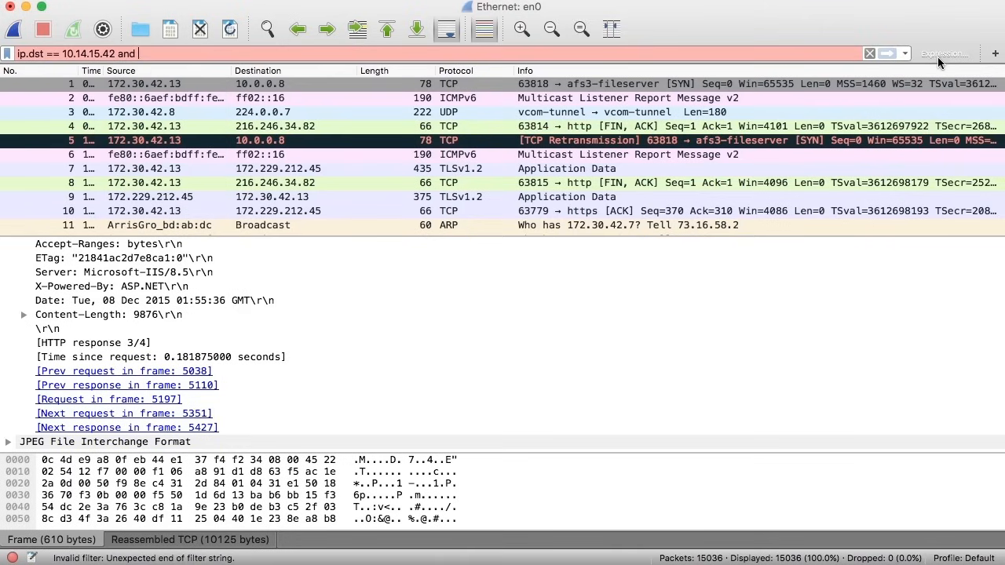
pyautogui.click(938, 57)
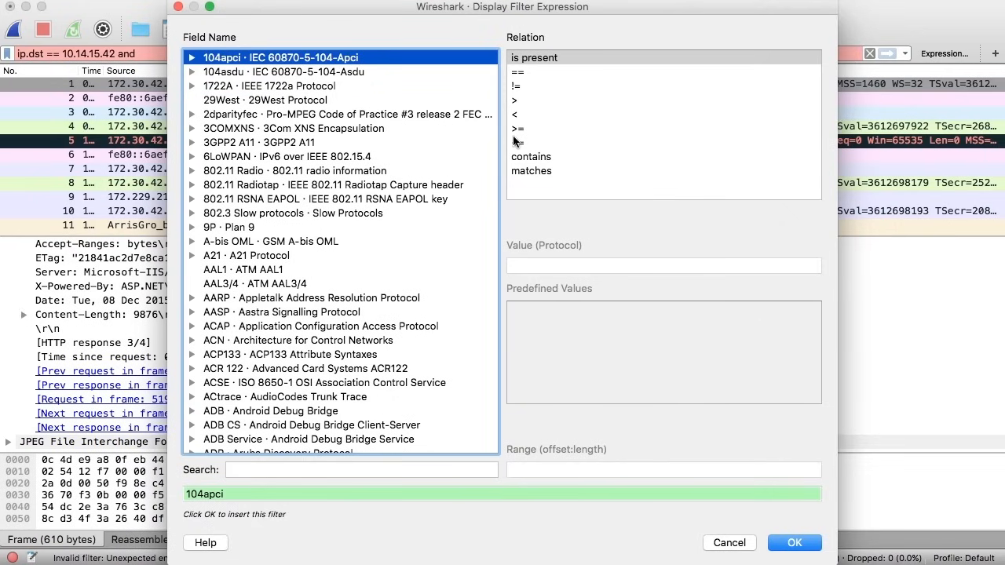
pyautogui.click(599, 86)
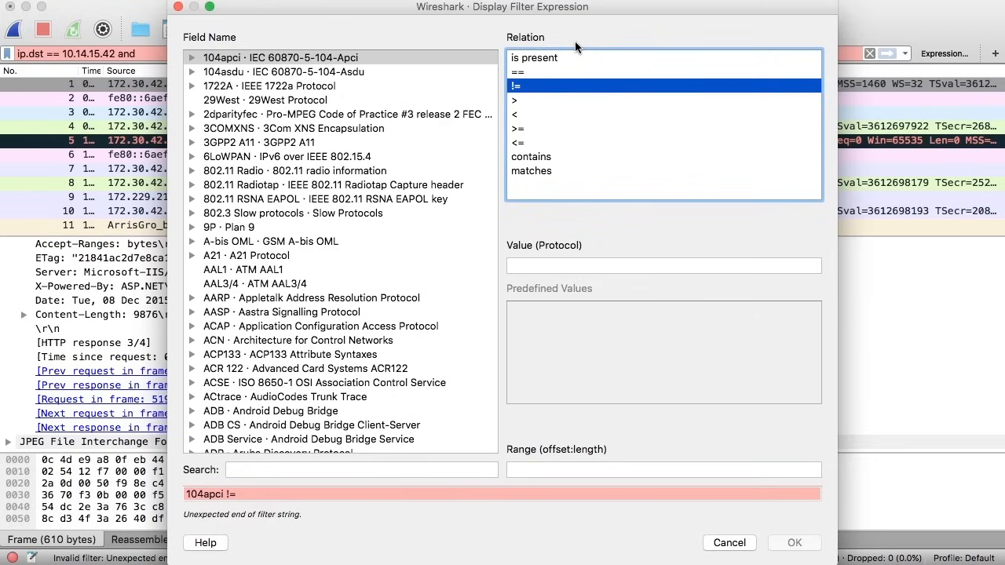
pyautogui.click(727, 548)
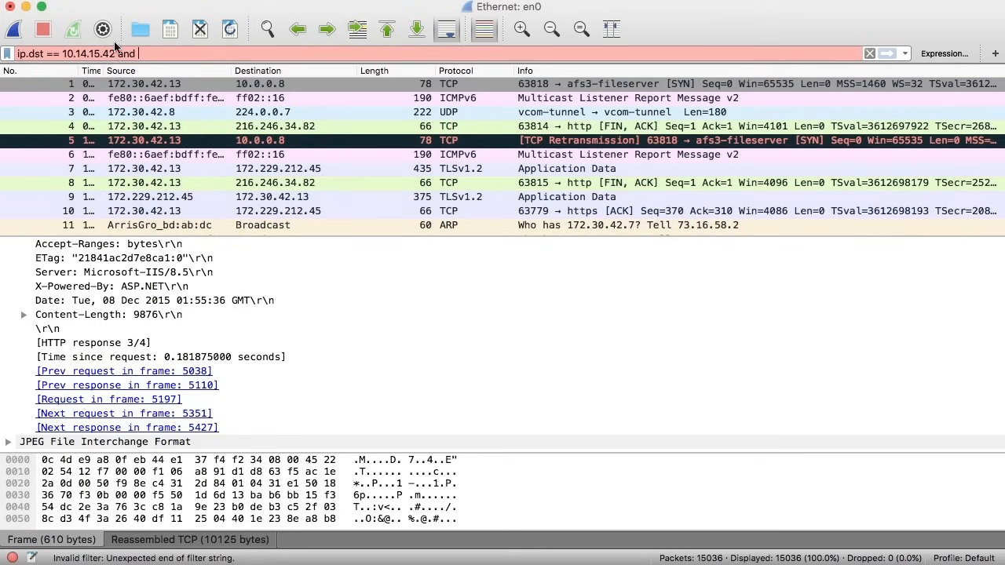
# Step: Replace the whole display filter with tcp.srcport >= 1023 and apply it
pyautogui.tripleClick(145, 53)
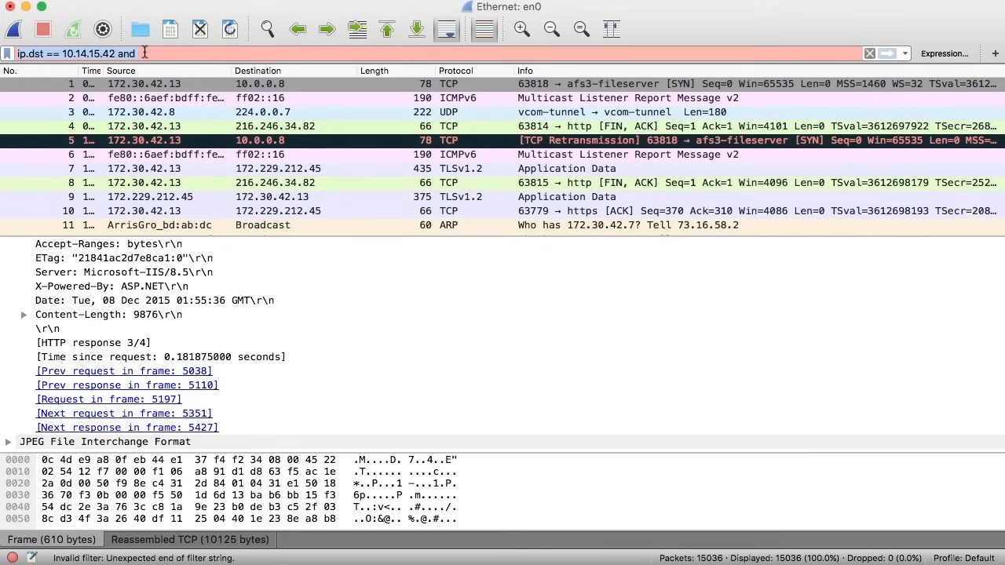
pyautogui.write('tcp.')
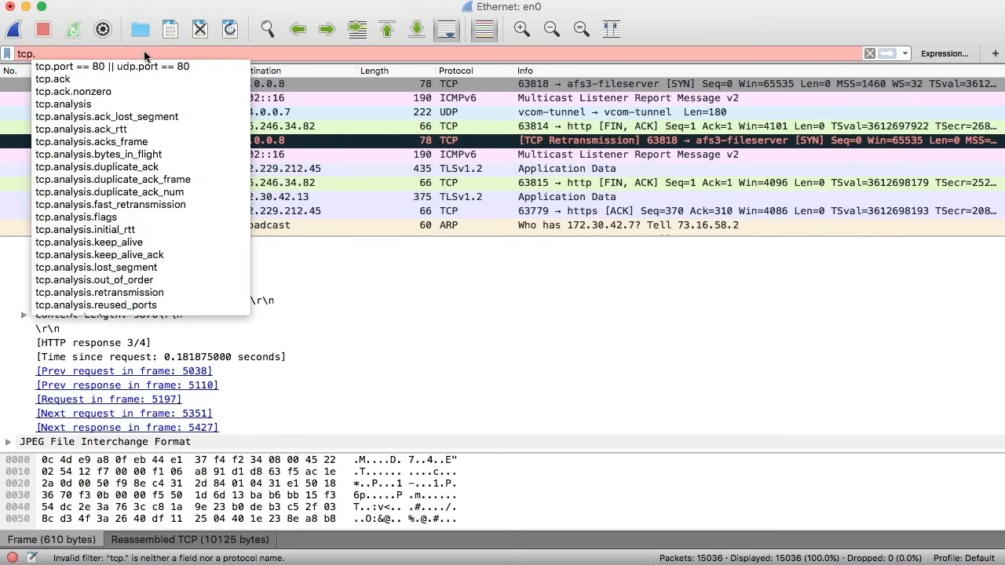
pyautogui.write('srcpor')
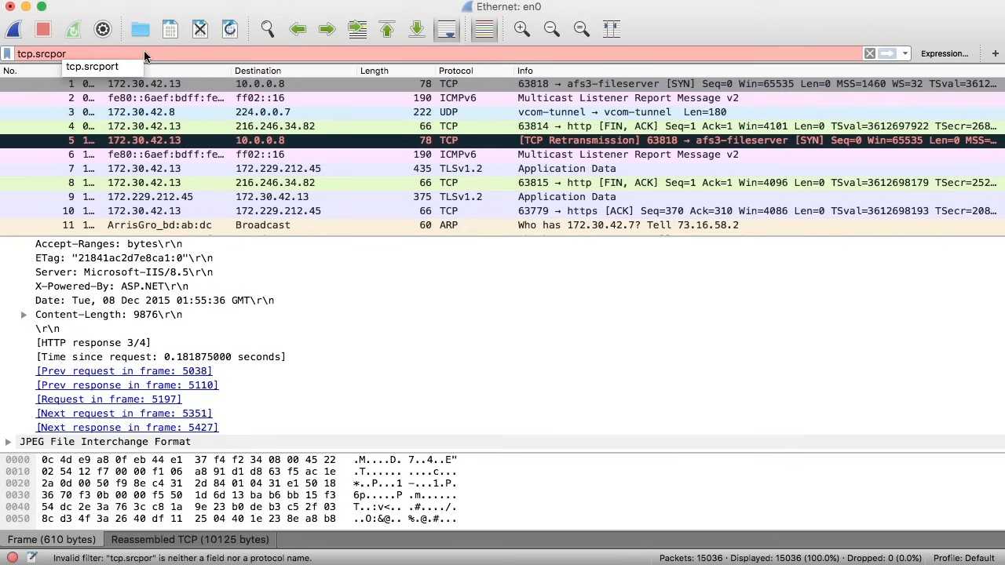
pyautogui.write('t >= 10')
pyautogui.write('23')
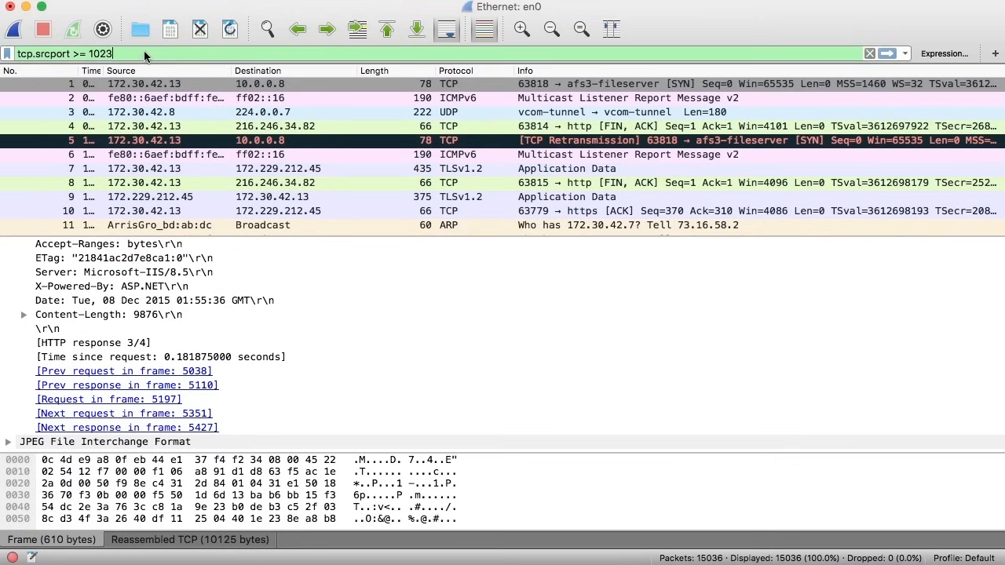
pyautogui.press('Return')
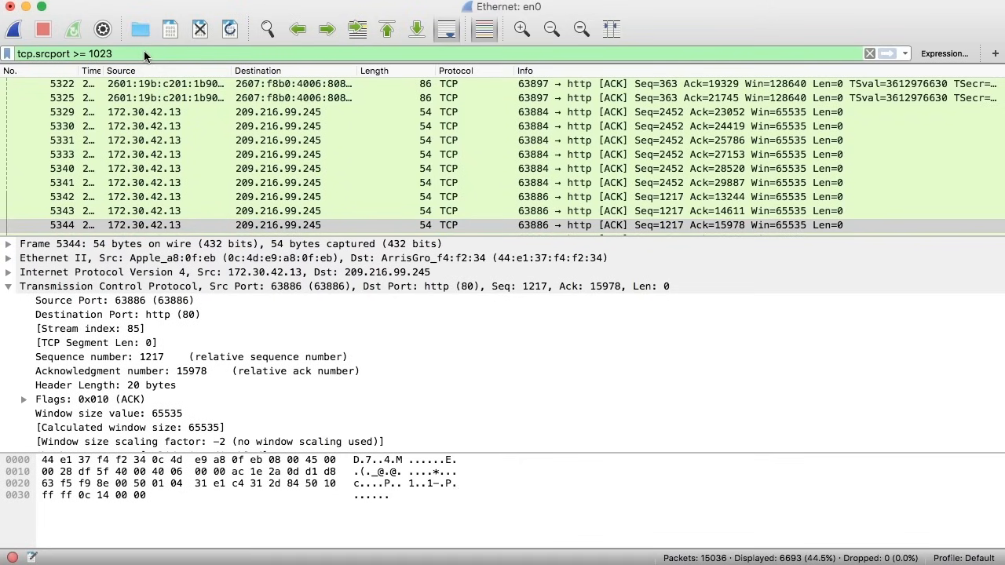
pyautogui.write('and tc')
pyautogui.write('p')
pyautogui.press('Return')
pyautogui.press('BackSpace')
pyautogui.press('BackSpace')
pyautogui.press('BackSpace')
pyautogui.press('BackSpace')
pyautogui.press('BackSpace')
pyautogui.press('BackSpace')
pyautogui.press('BackSpace')
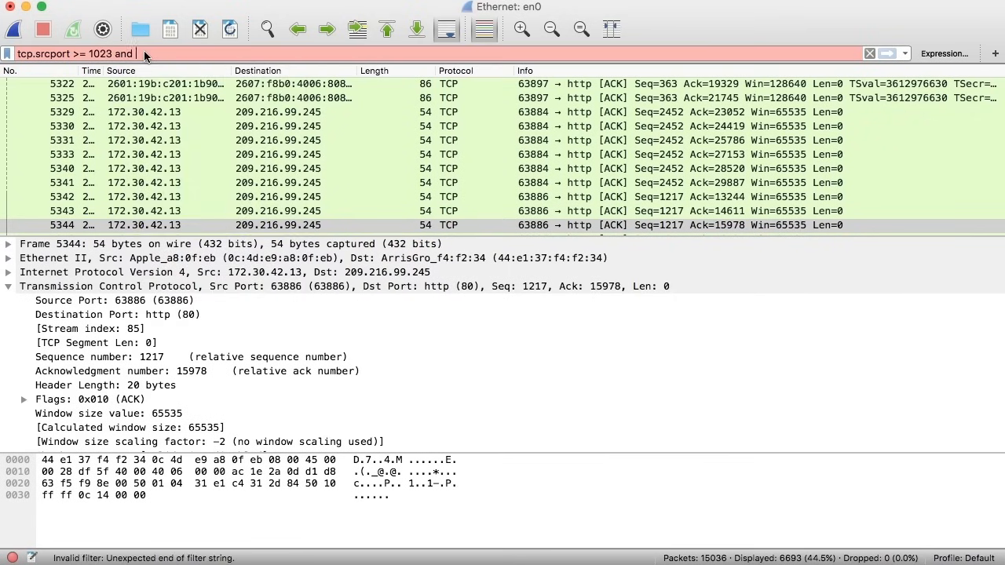
# Step: Apply the display filter tcp.srcport >= 1023 or udp and select the DNS query packet 4783 for wubble.com
pyautogui.write('or udp')
pyautogui.press('Return')
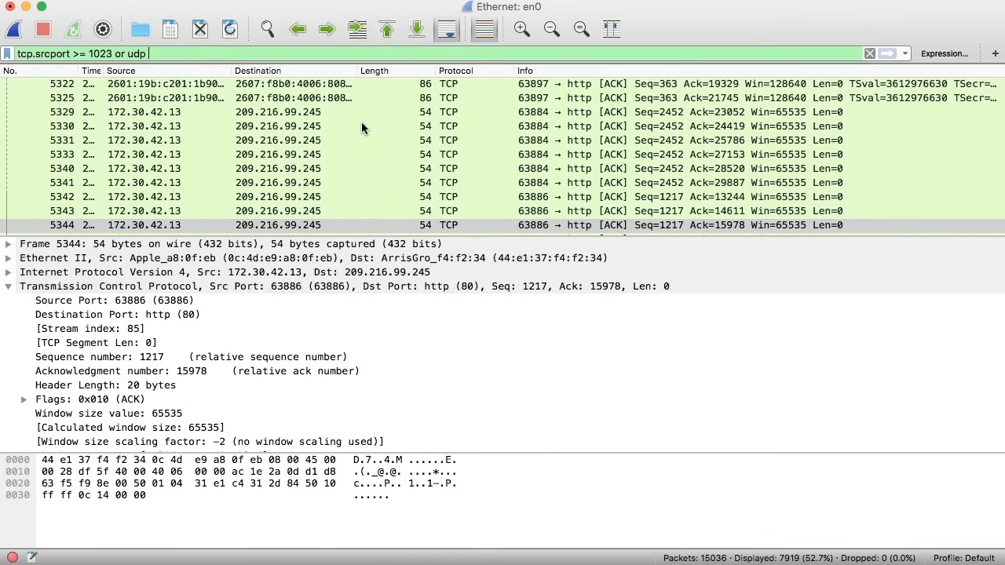
pyautogui.scroll(20, 361, 123)
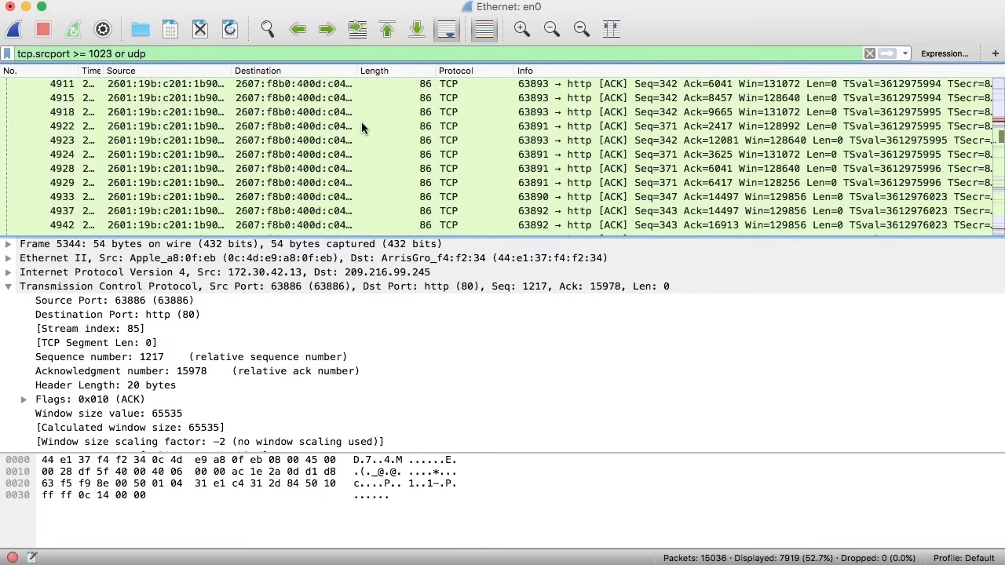
pyautogui.scroll(-10, 361, 128)
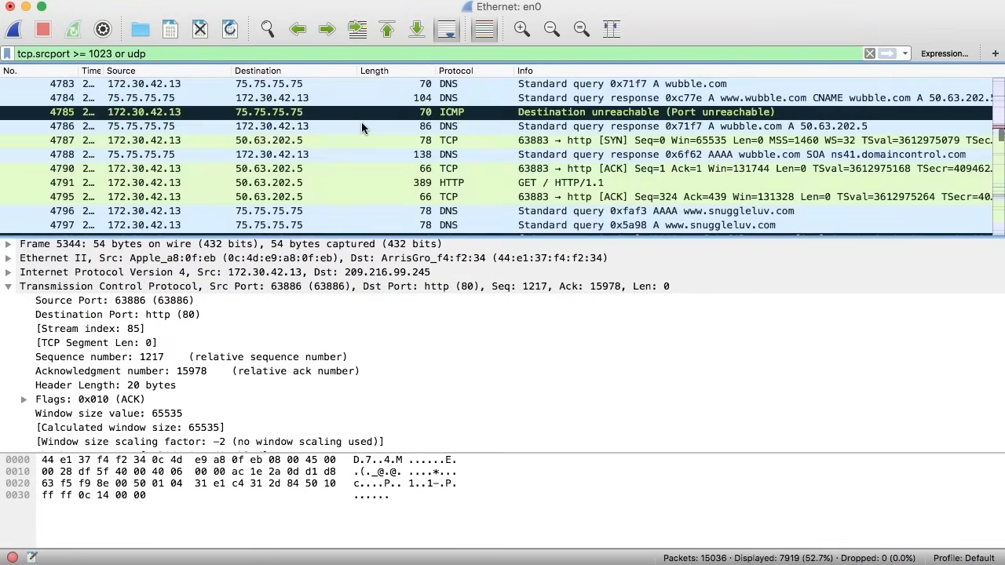
pyautogui.scroll(3, 361, 128)
pyautogui.click(491, 130)
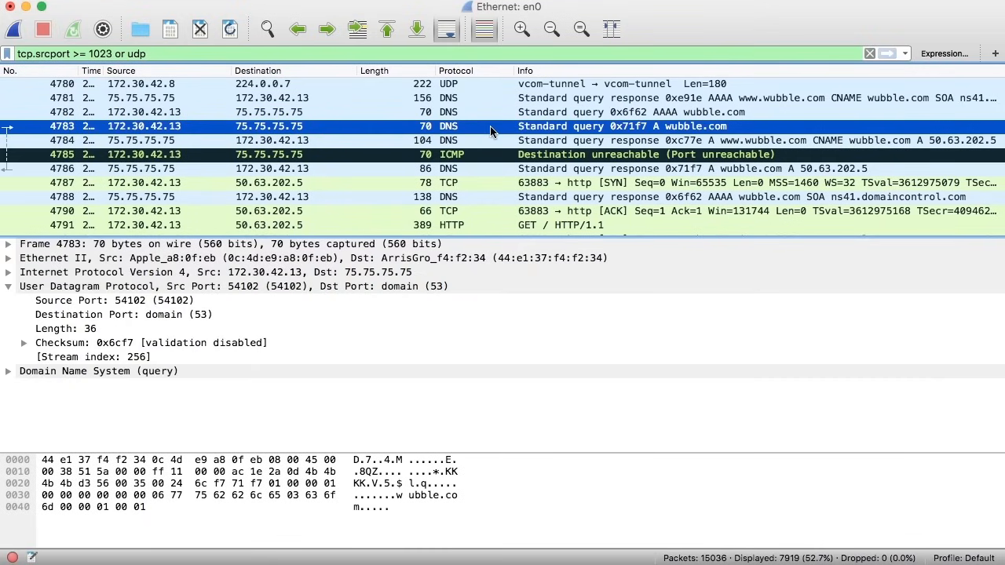
# Step: Open the display filter expression builder, browse its protocol fields, and search them for tcp
pyautogui.click(925, 58)
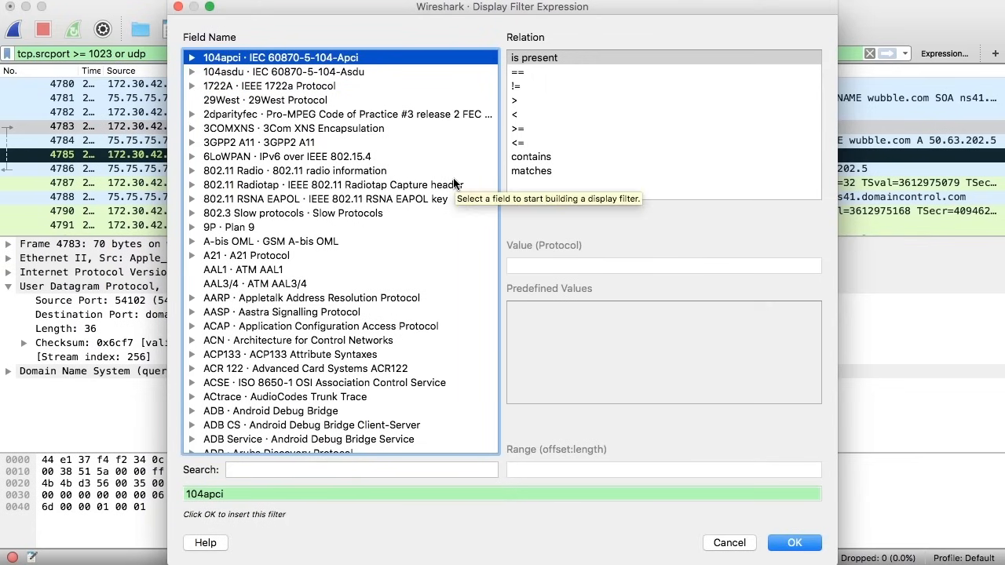
pyautogui.scroll(-20, 365, 164)
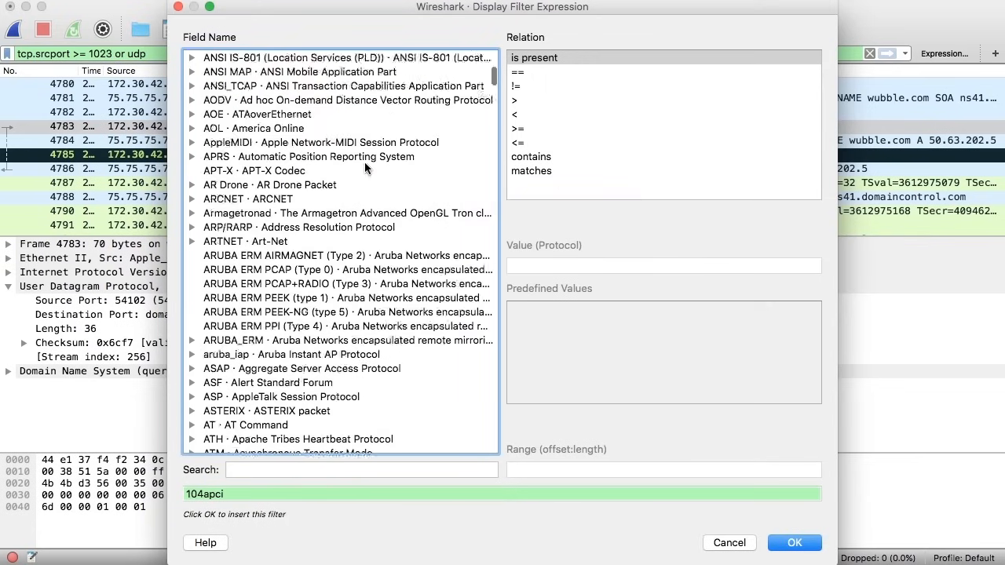
pyautogui.scroll(-1, 364, 165)
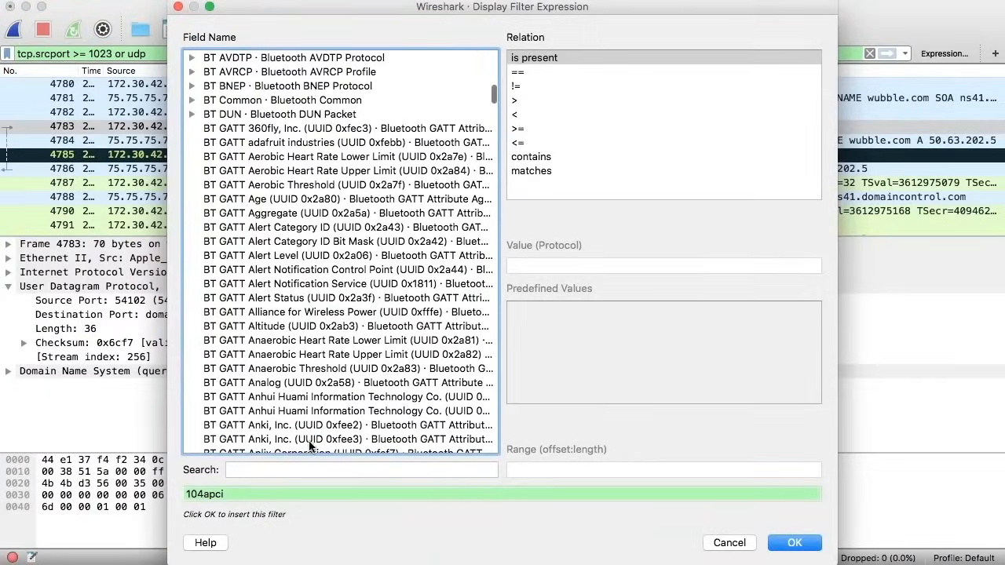
pyautogui.click(299, 469)
pyautogui.write('tcp')
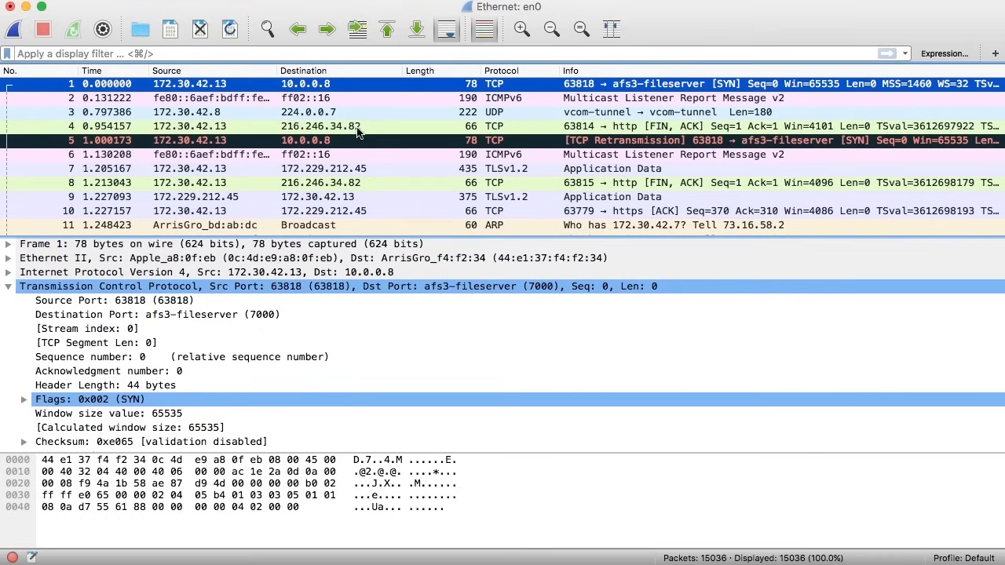
# Step: Open the Protocol Hierarchy statistics for the unfiltered capture and reposition the statistics window
pyautogui.click(385, 10)
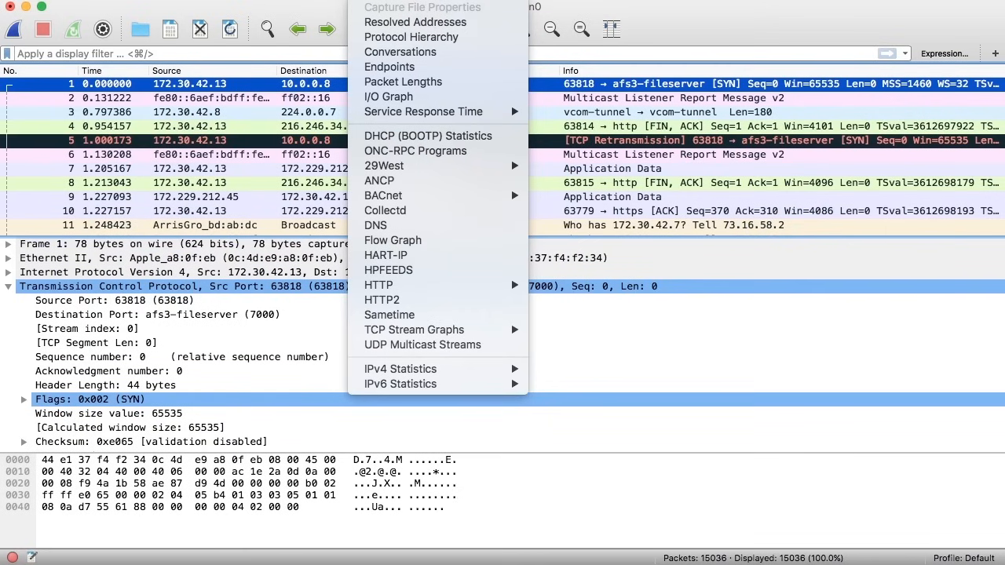
pyautogui.click(405, 41)
pyautogui.moveTo(791, 301); pyautogui.dragTo(293, 25)
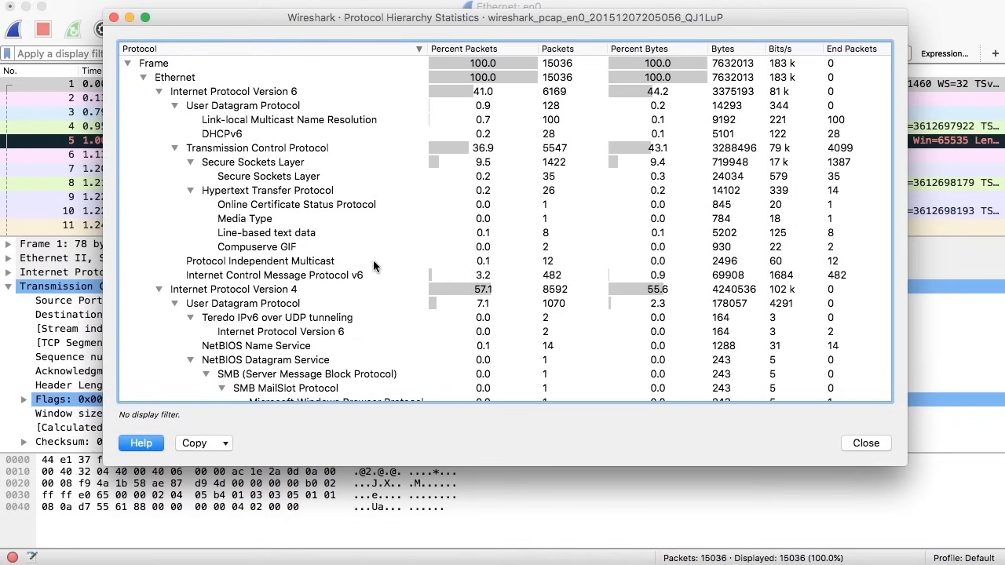
# Step: Review the IPv6 and IPv4 breakdown in the protocol hierarchy, highlighting the Teredo IPv6 over UDP tunneling and Internet Relay Chat entries
pyautogui.scroll(-5, 389, 265)
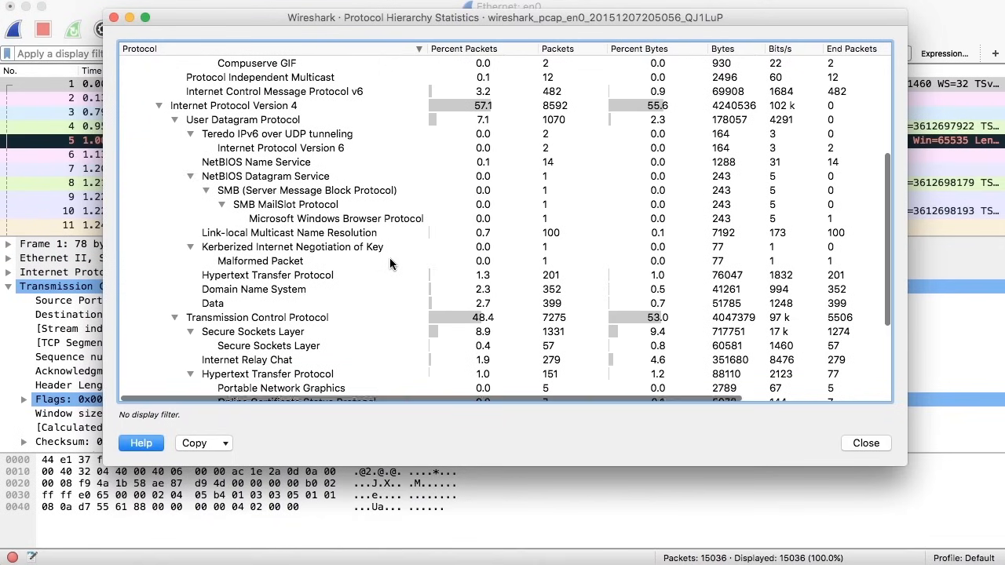
pyautogui.scroll(-2, 390, 265)
pyautogui.scroll(-1, 390, 261)
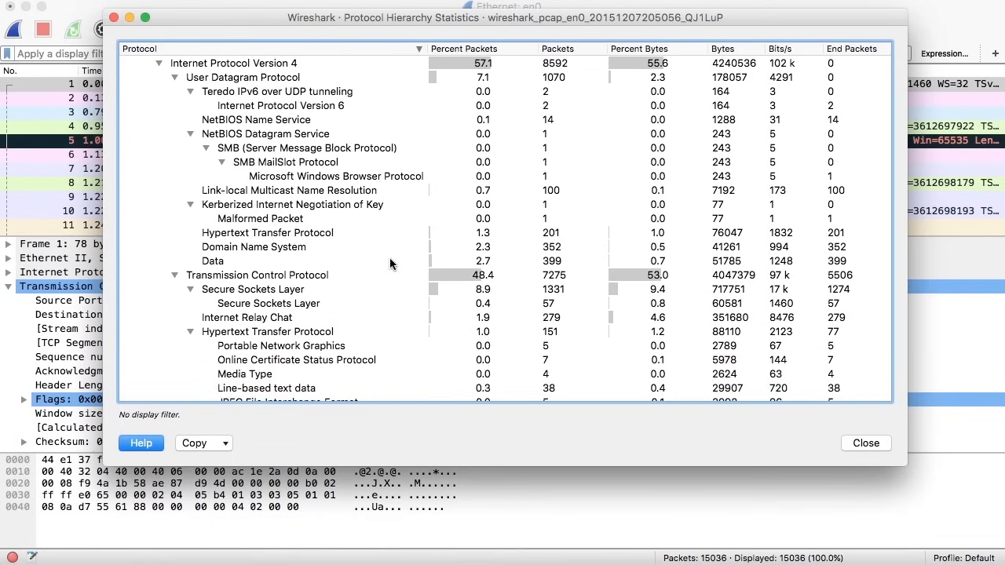
pyautogui.click(281, 92)
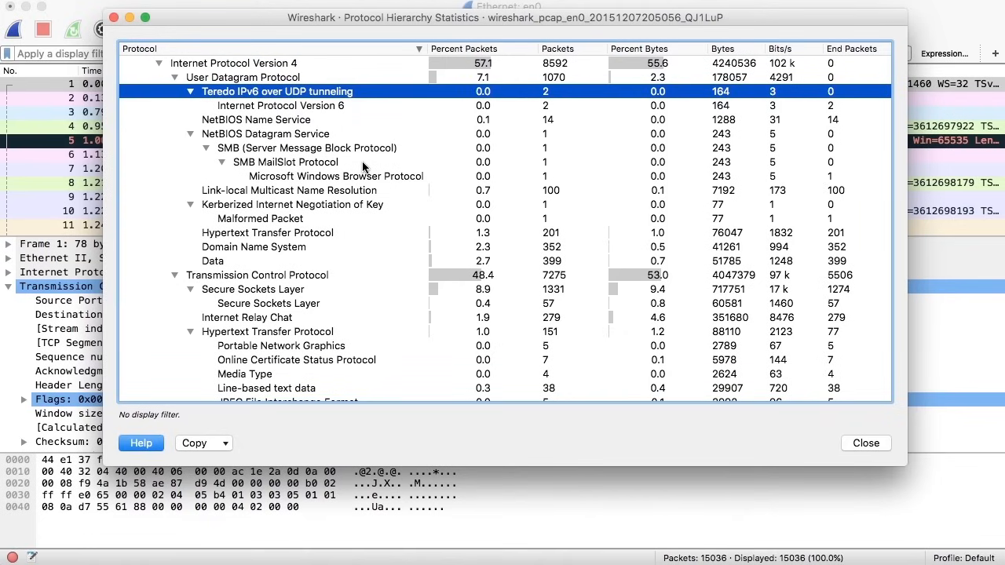
pyautogui.scroll(-3, 364, 167)
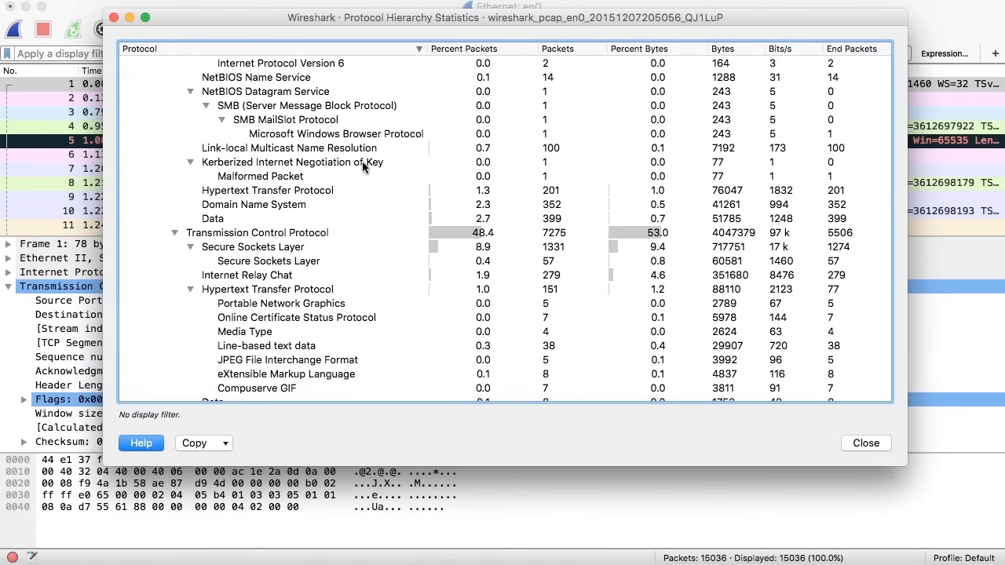
pyautogui.scroll(-4, 362, 161)
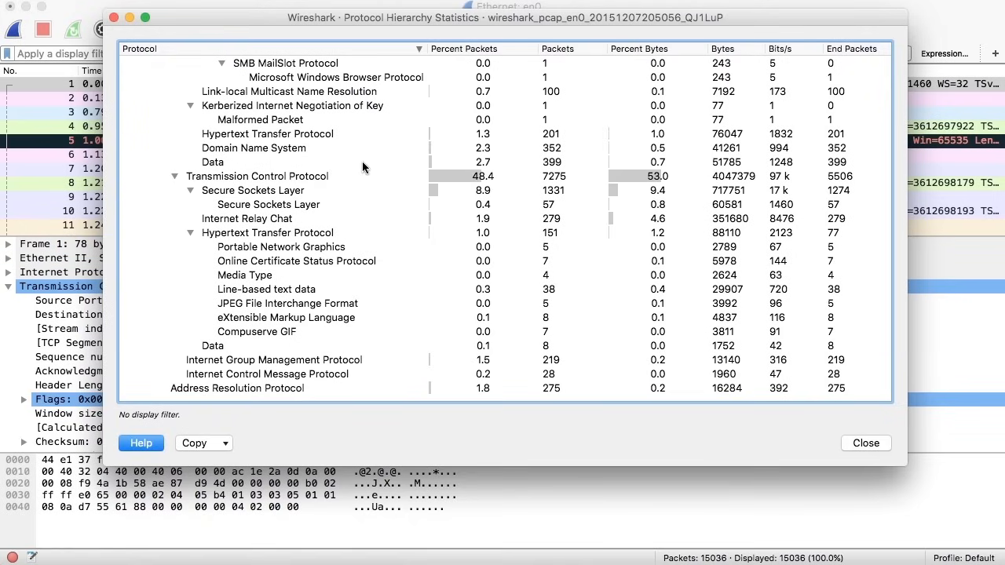
pyautogui.click(272, 219)
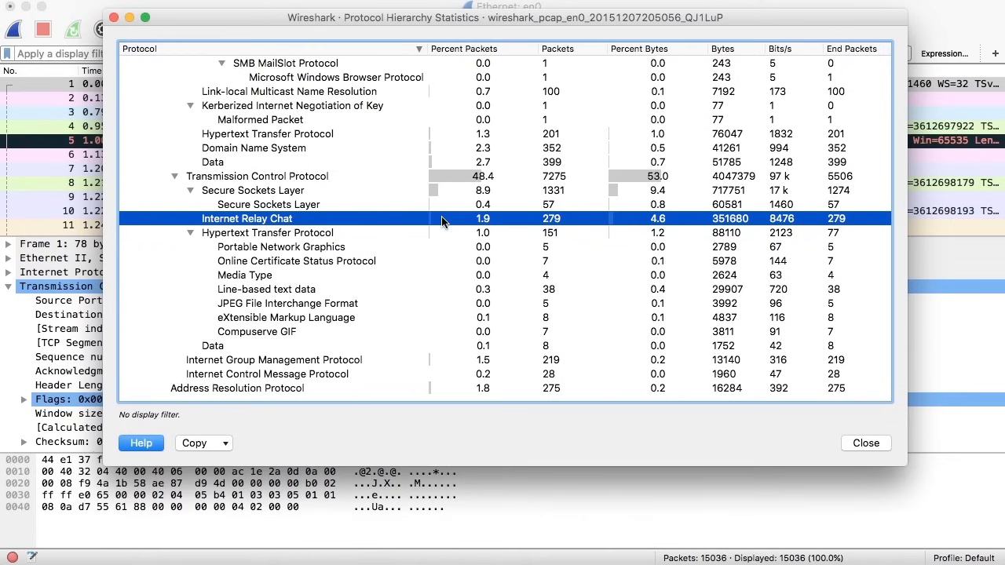
pyautogui.scroll(5, 442, 222)
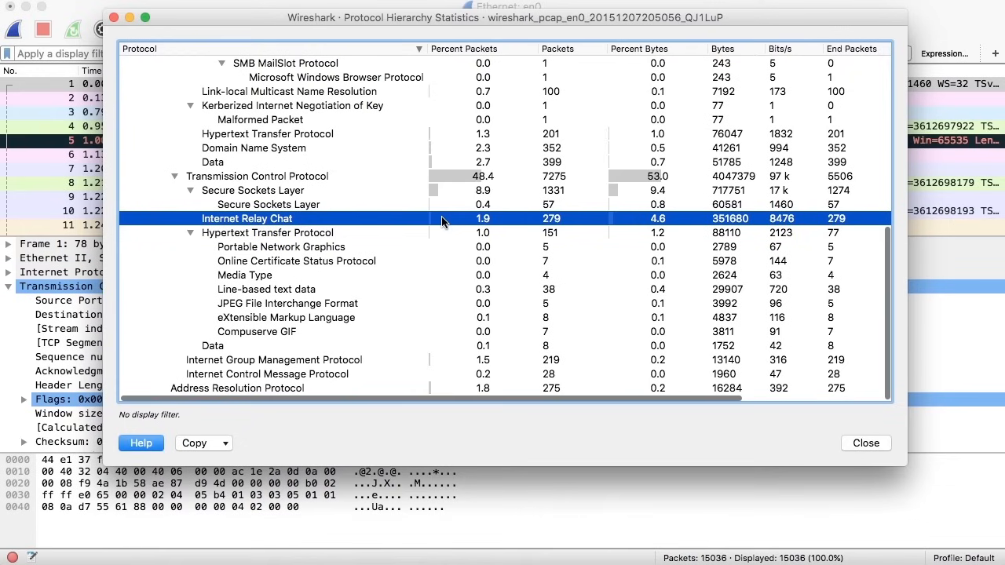
pyautogui.scroll(4, 442, 222)
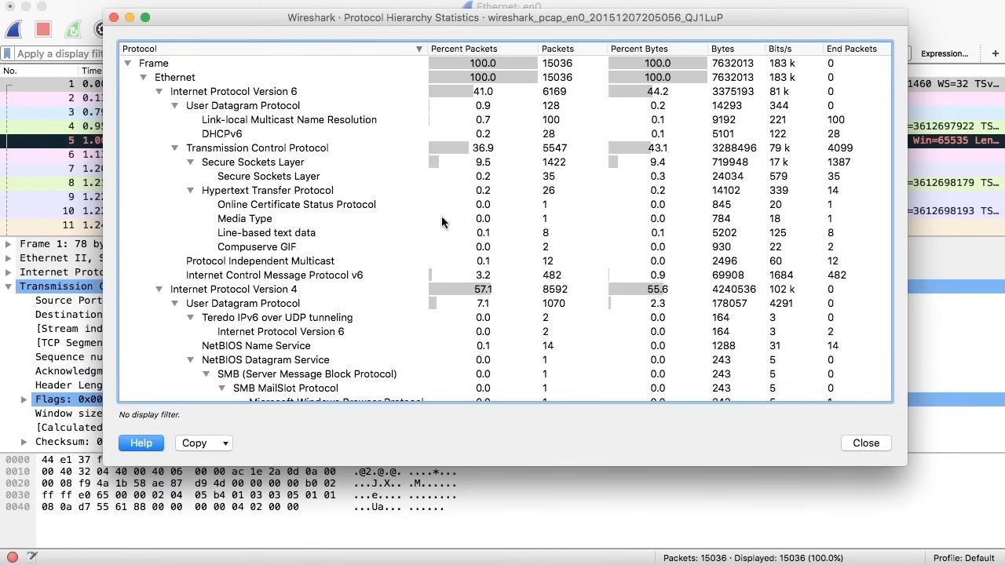
# Step: Apply the Internet Relay Chat entry as the selected display filter, then close the statistics and browse the filtered packets
pyautogui.scroll(-10, 441, 222)
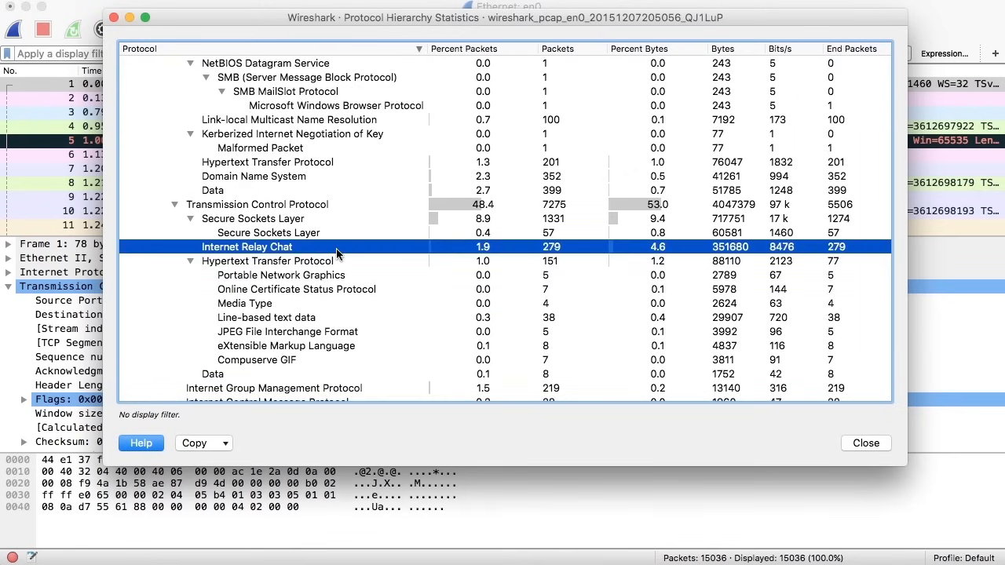
pyautogui.rightClick(336, 250)
pyautogui.moveTo(371, 259)
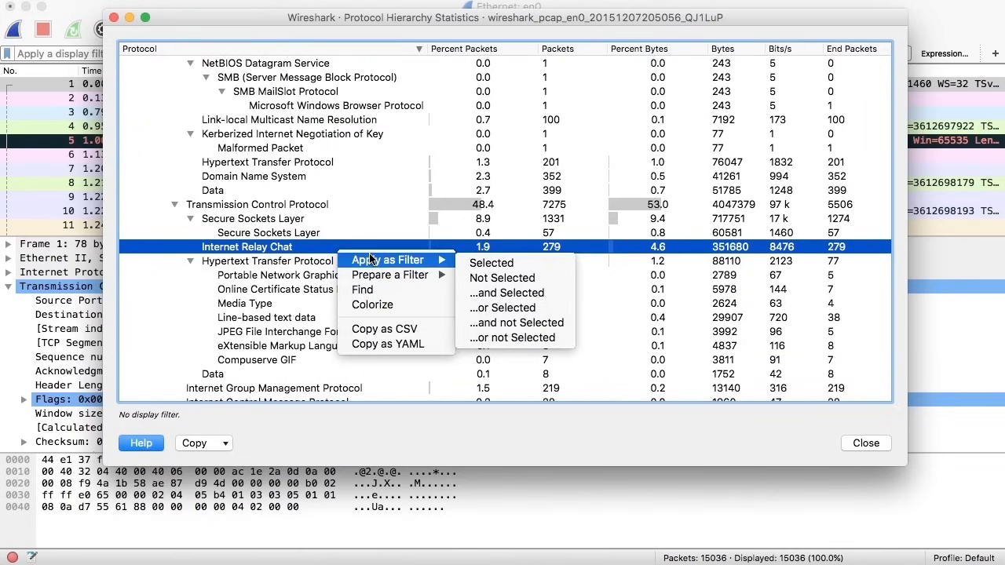
pyautogui.click(492, 263)
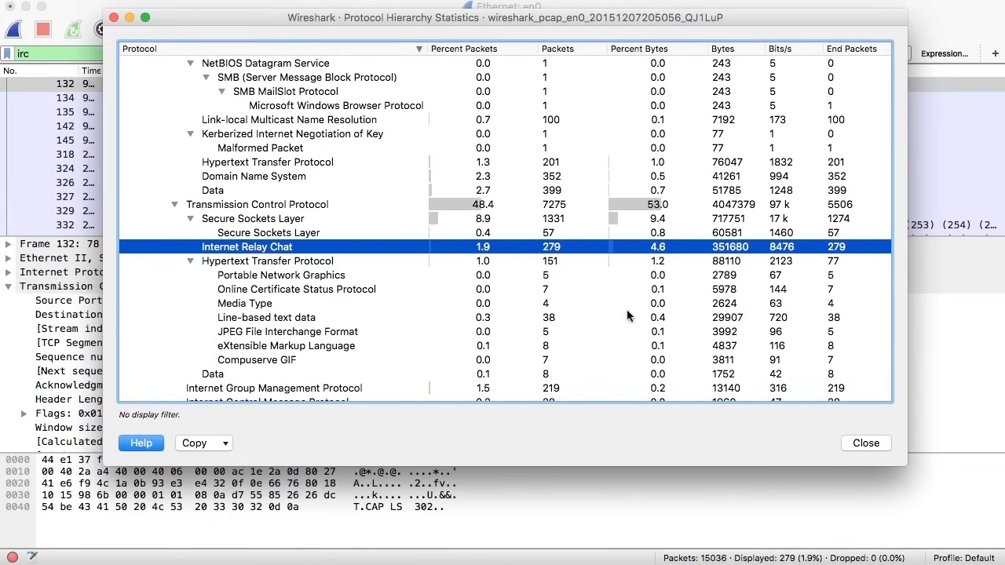
pyautogui.click(867, 443)
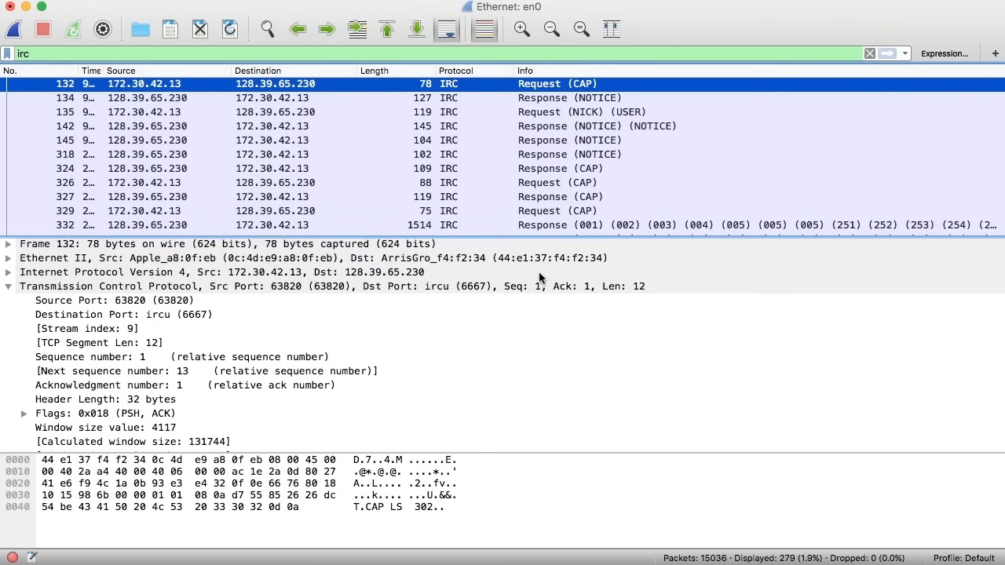
pyautogui.scroll(-5, 471, 216)
pyautogui.scroll(-15, 471, 216)
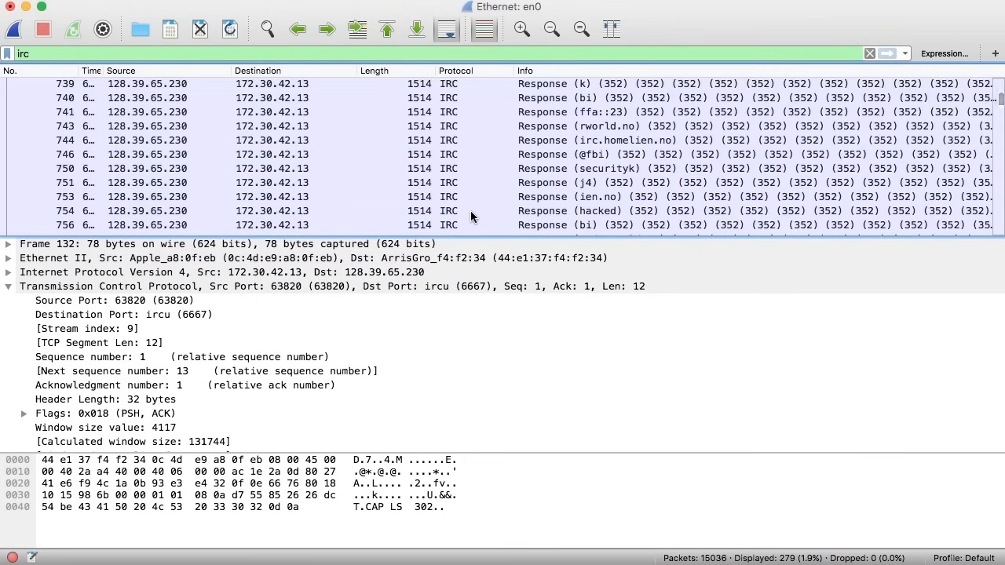
# Step: Clear the irc display filter and open the capture's Expert Information, moving its window fully into view
pyautogui.click(245, 53)
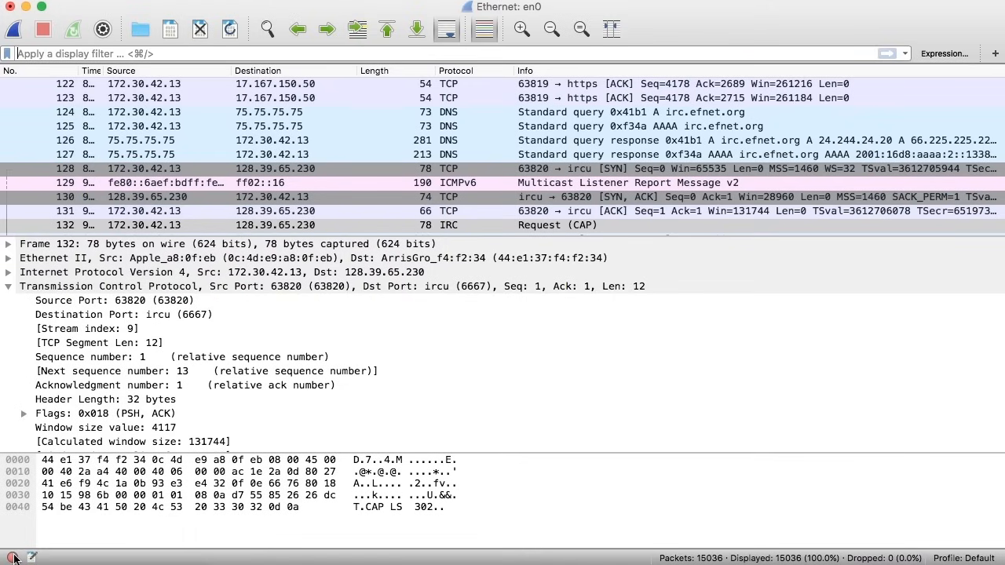
pyautogui.click(13, 558)
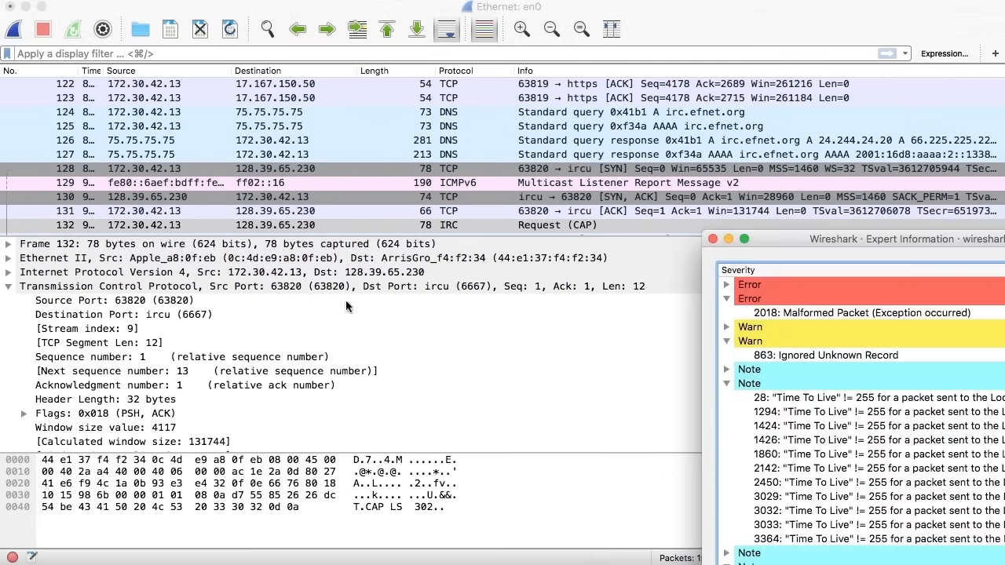
pyautogui.moveTo(921, 241); pyautogui.dragTo(444, 7)
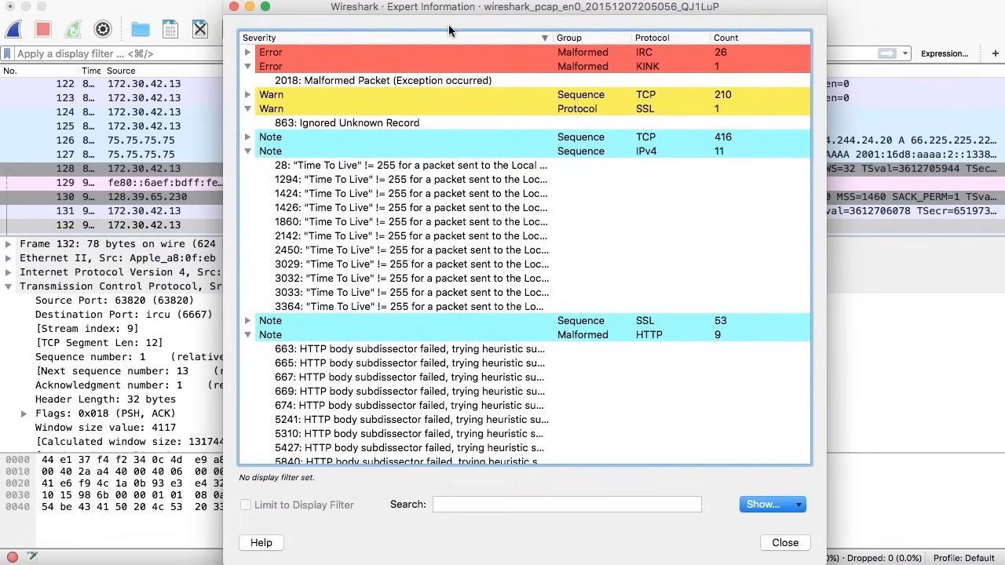
# Step: Expand the malformed IRC errors, go to packet 733's "Prefix missing ending <space>" error, and close the Expert Information
pyautogui.click(247, 53)
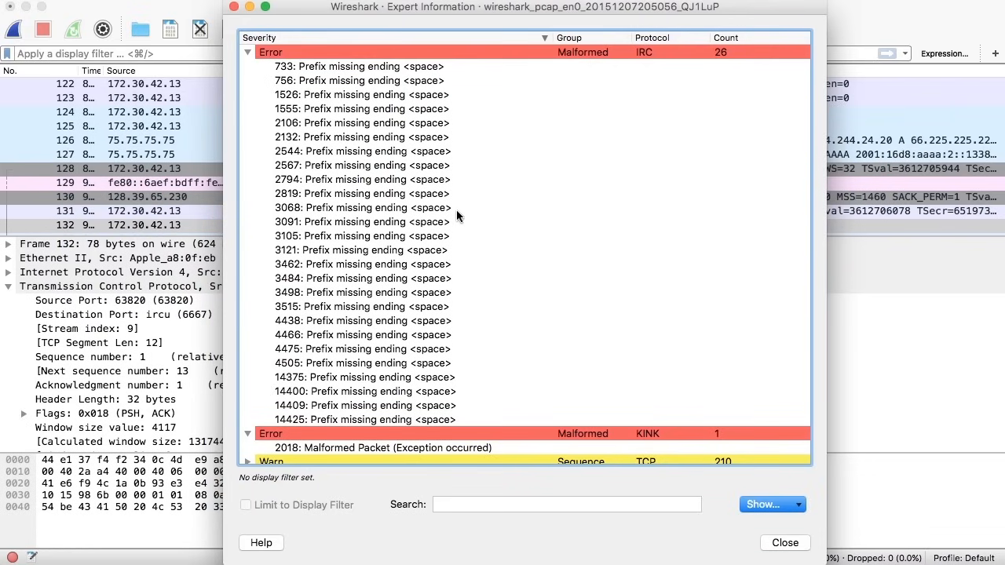
pyautogui.click(363, 68)
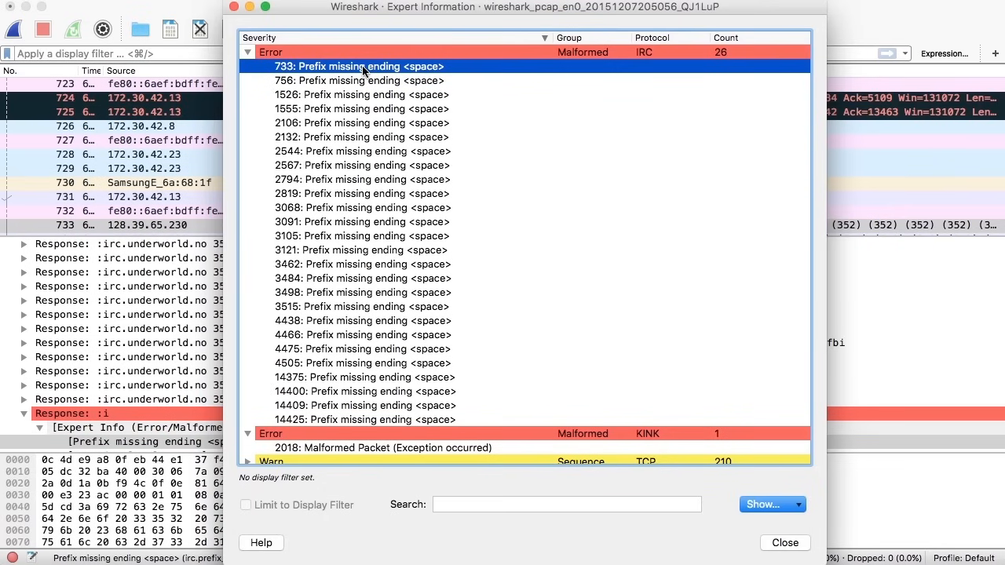
pyautogui.click(786, 543)
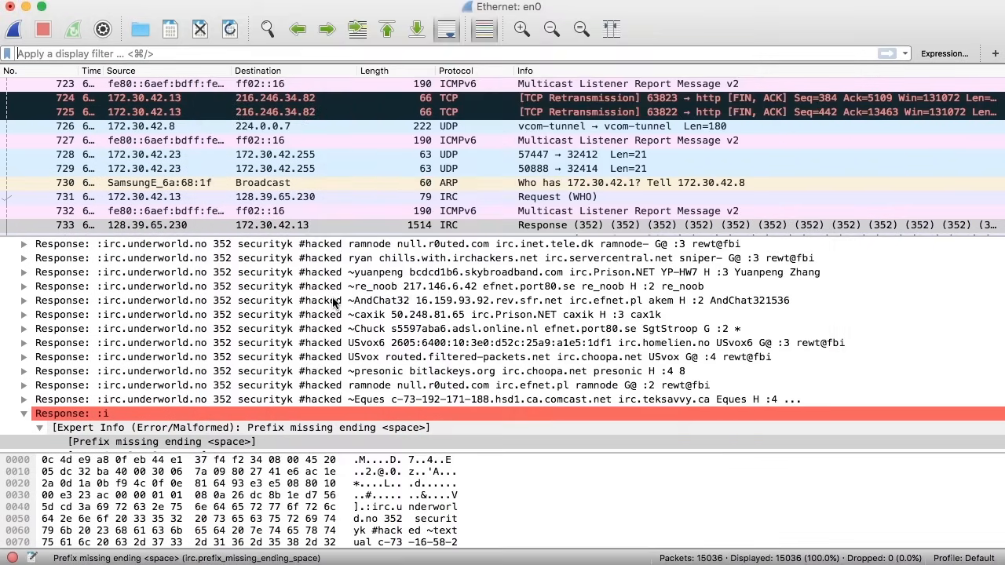
# Step: Examine the malformed IRC response in packet 733 and the response before it, expanding and collapsing that response's command parameters
pyautogui.scroll(-3, 440, 202)
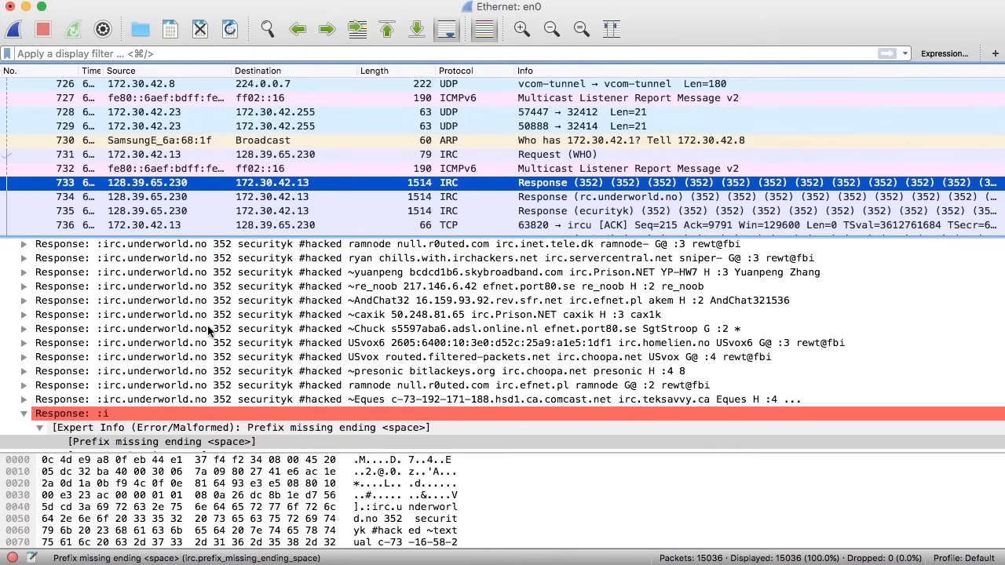
pyautogui.scroll(-2, 208, 330)
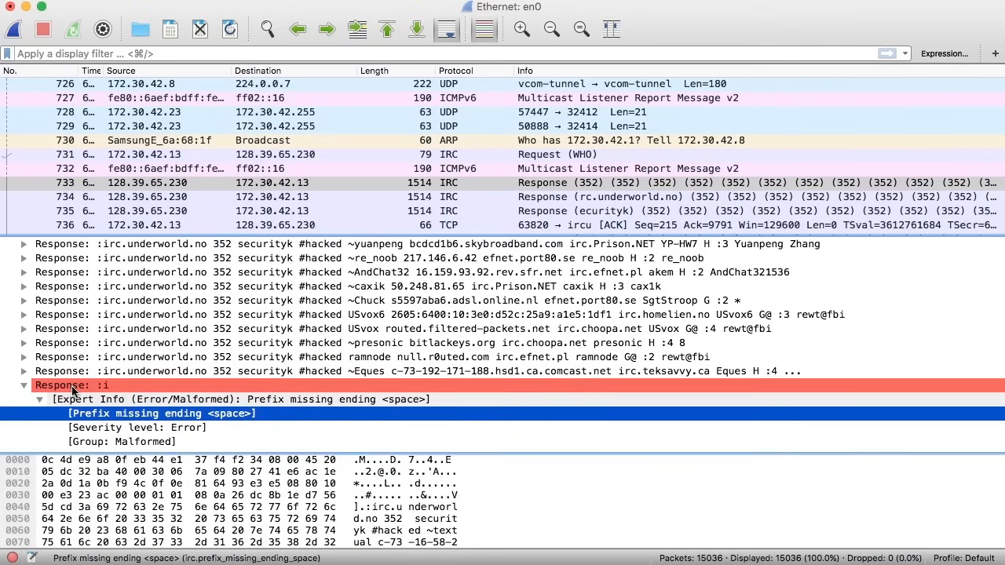
pyautogui.click(24, 371)
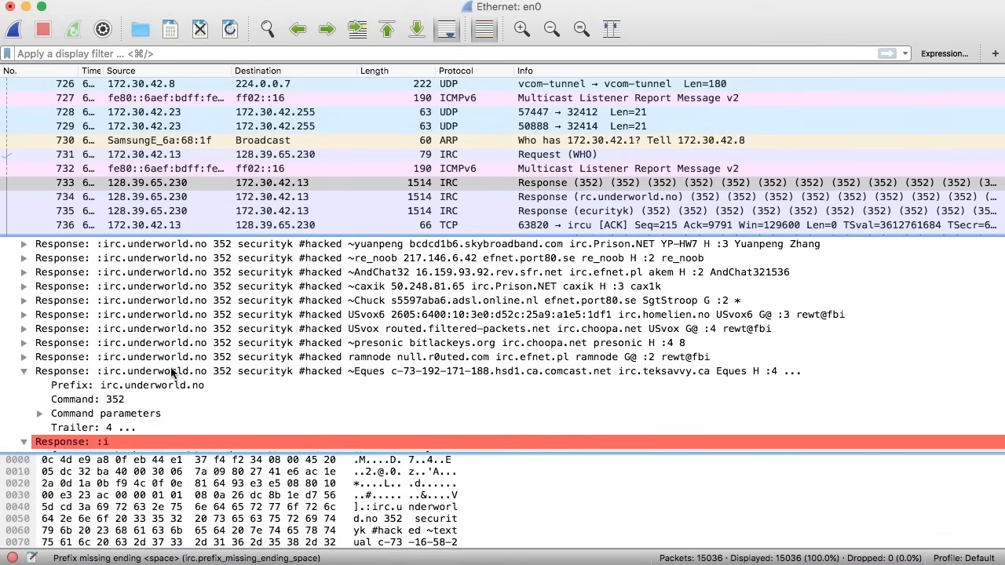
pyautogui.scroll(-1, 171, 373)
pyautogui.scroll(-3, 171, 373)
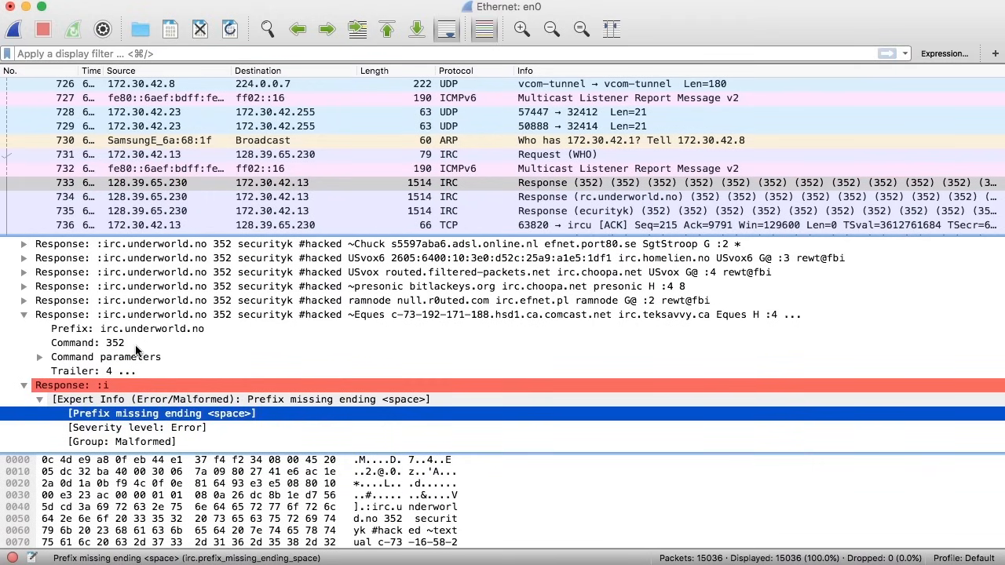
pyautogui.click(39, 357)
pyautogui.scroll(-3, 227, 337)
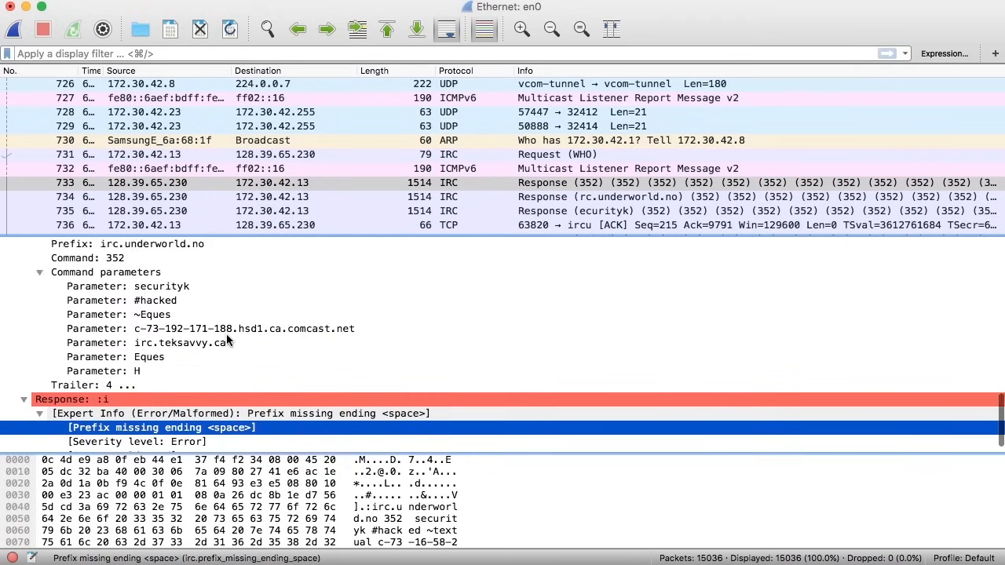
pyautogui.scroll(-1, 226, 342)
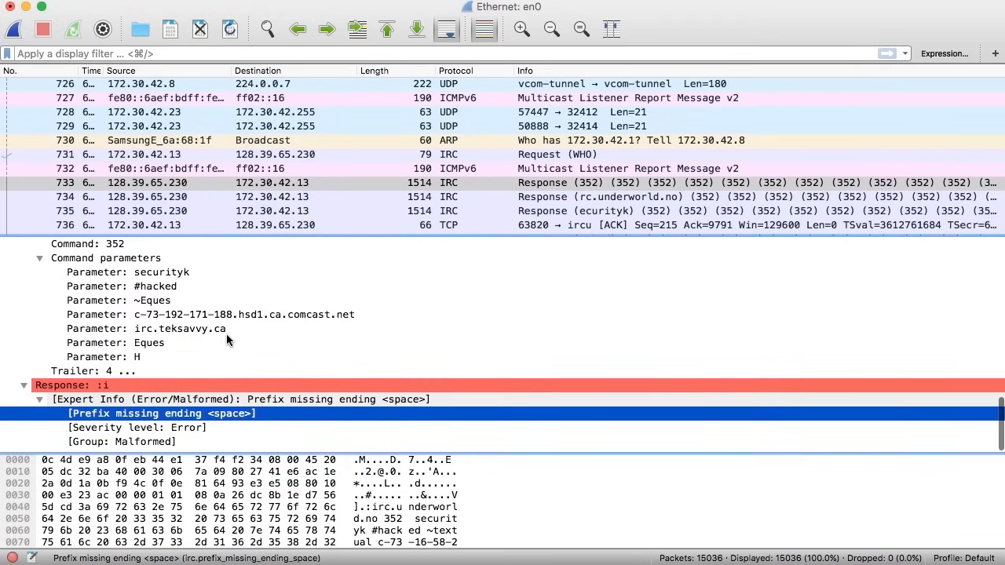
pyautogui.click(40, 259)
pyautogui.click(22, 314)
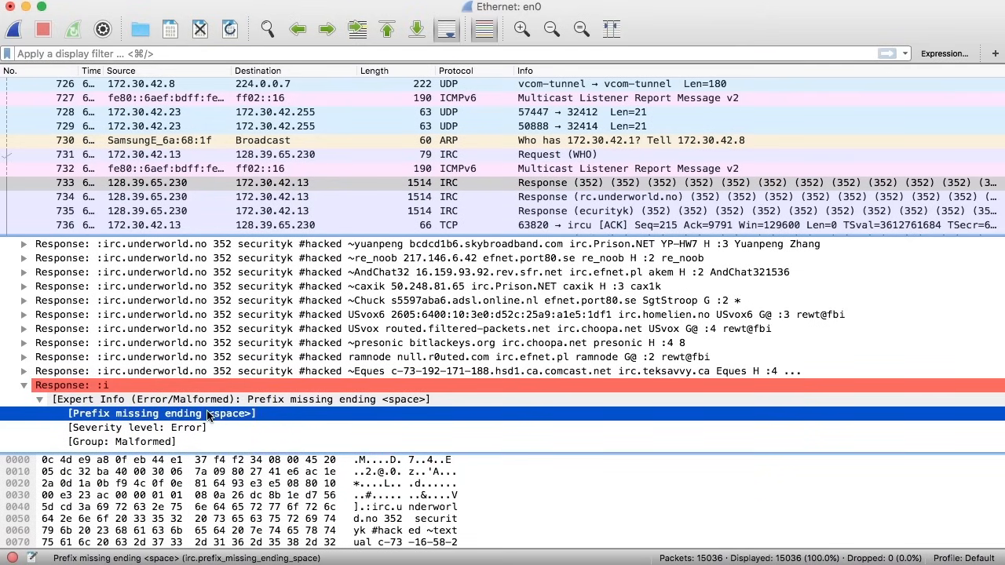
pyautogui.scroll(-1, 207, 416)
# Step: Reopen the Expert Information, go to the malformed KINK packet 2018, and close the window
pyautogui.click(12, 558)
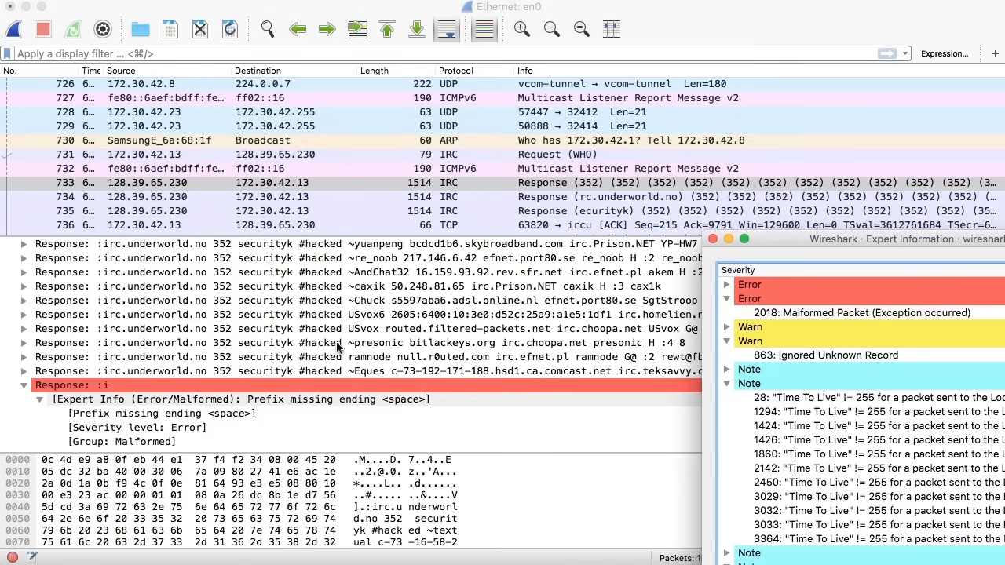
pyautogui.doubleClick(848, 240)
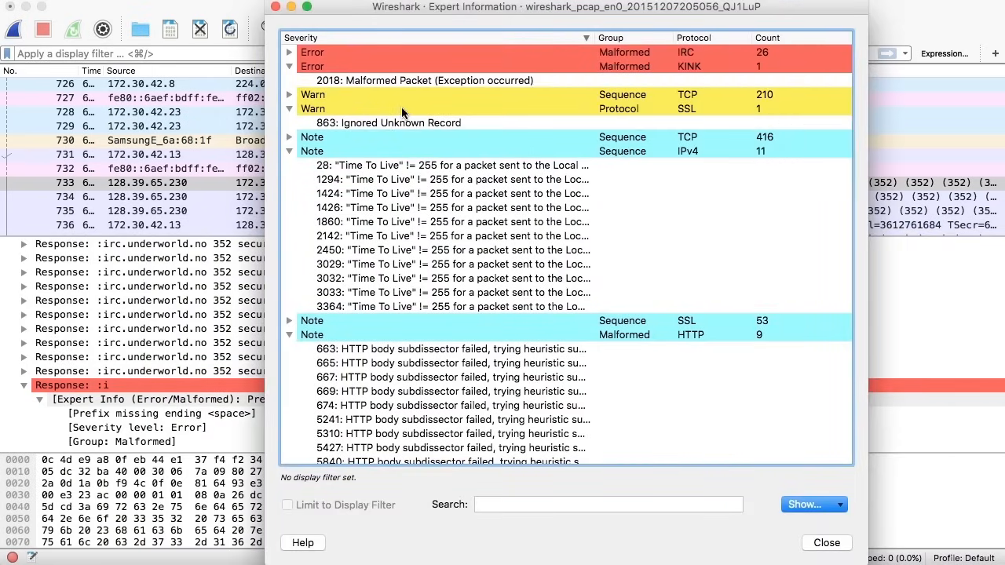
pyautogui.click(413, 79)
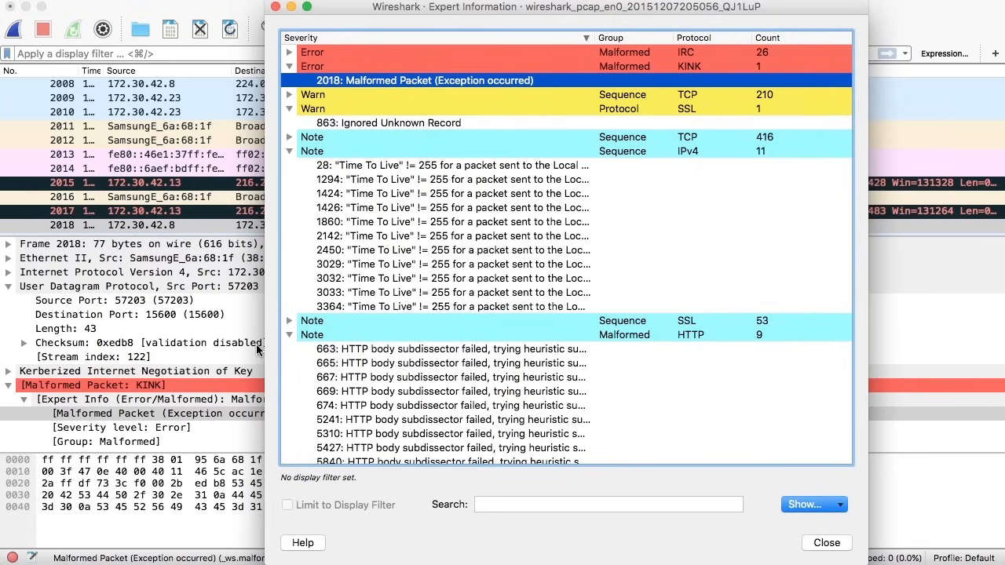
pyautogui.click(839, 546)
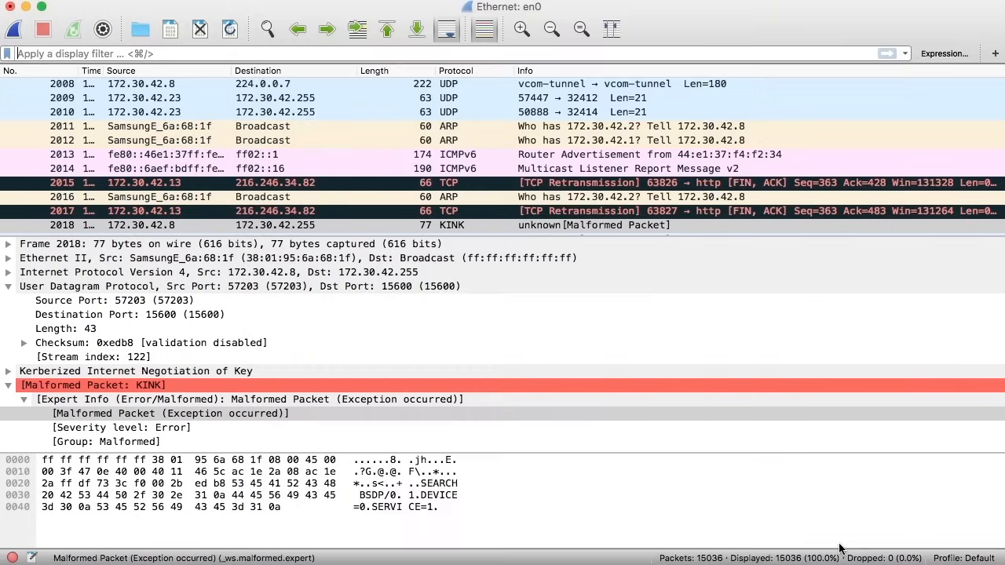
# Step: Inspect packet 2018 by expanding its Kerberized Internet Negotiation of Key fields and selecting the Malformed Packet: KINK entry
pyautogui.click(137, 226)
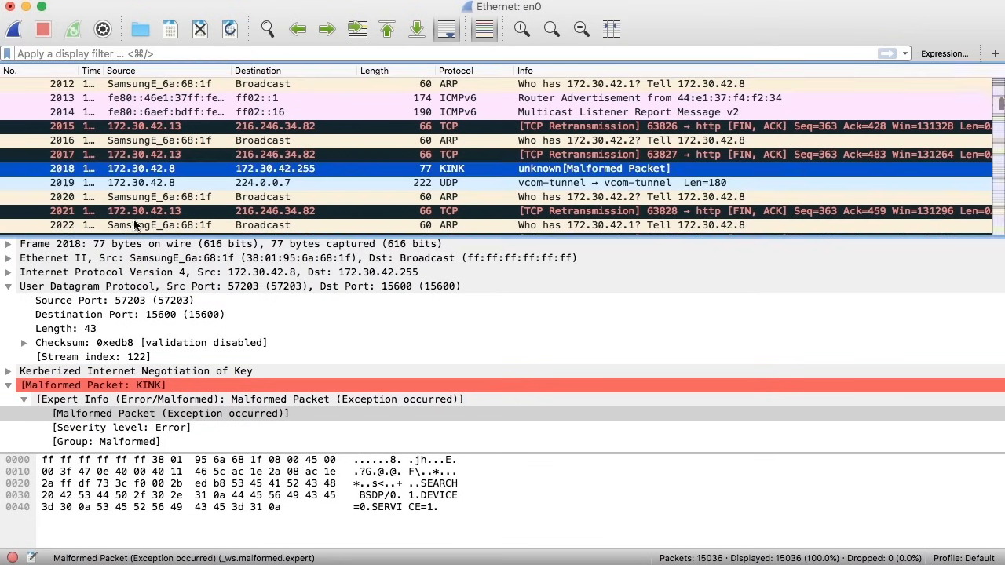
pyautogui.click(142, 413)
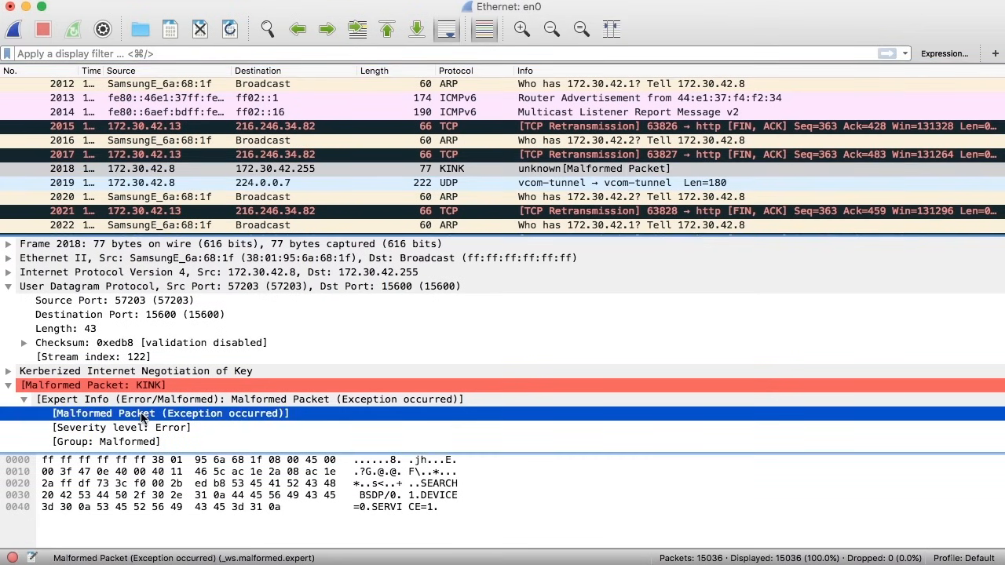
pyautogui.click(9, 372)
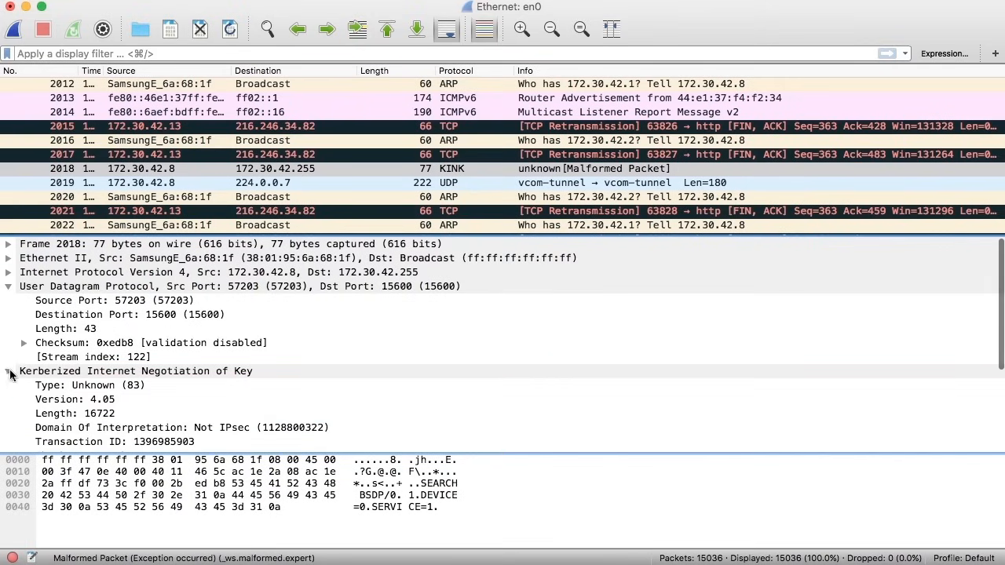
pyautogui.scroll(-4, 285, 341)
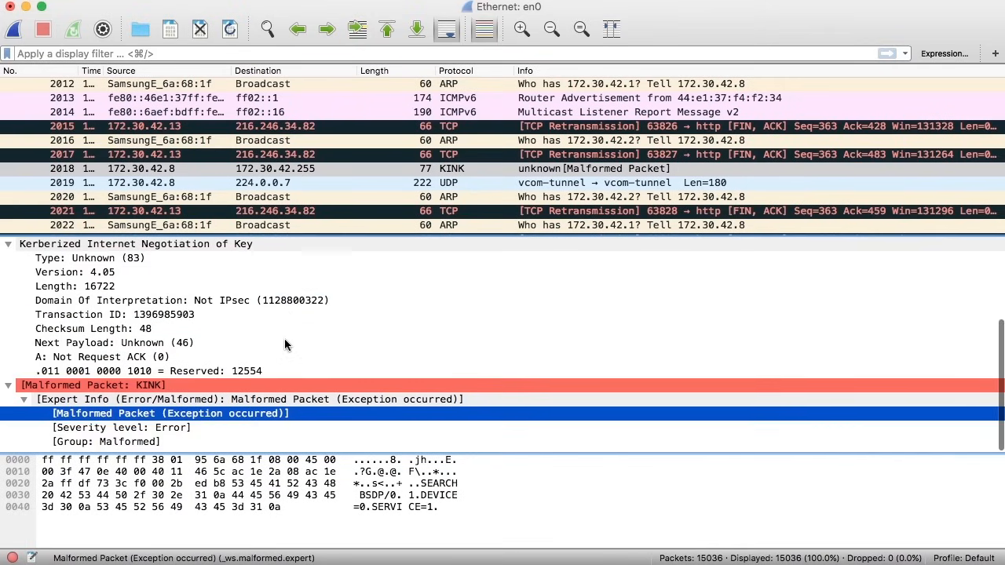
pyautogui.click(129, 386)
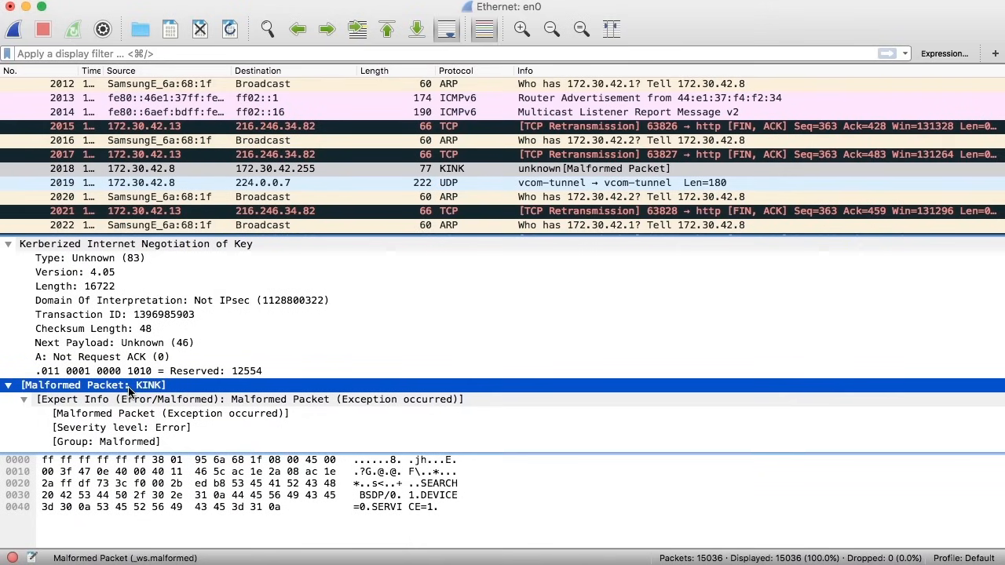
# Step: Select packet 2018's Kerberized Internet Negotiation of Key section to highlight its bytes in the hex dump
pyautogui.scroll(-1, 130, 392)
pyautogui.click(126, 245)
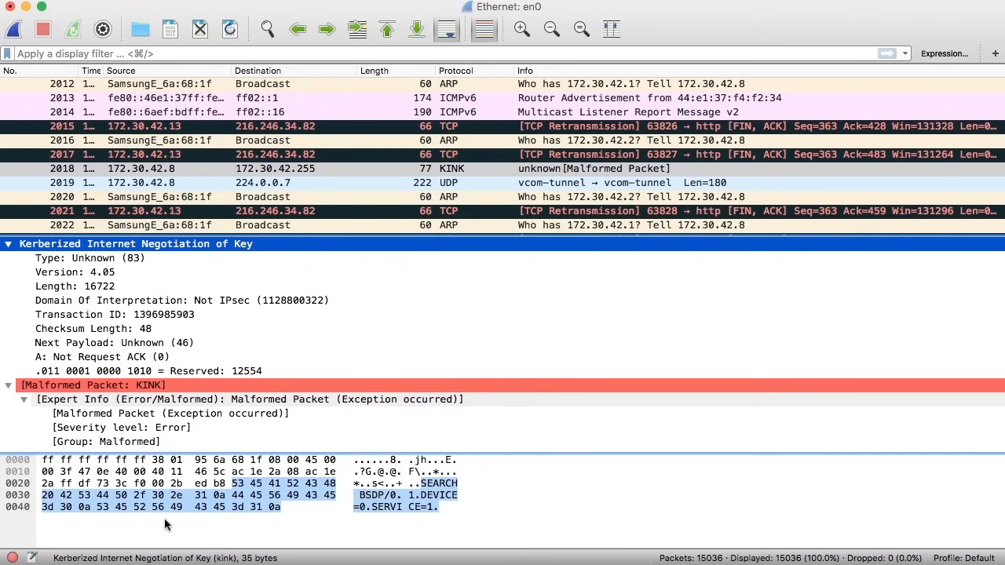
# Step: Reopen the Expert Information, expand the TCP sequence warnings and the malformed IRC errors, and review their entries
pyautogui.click(11, 559)
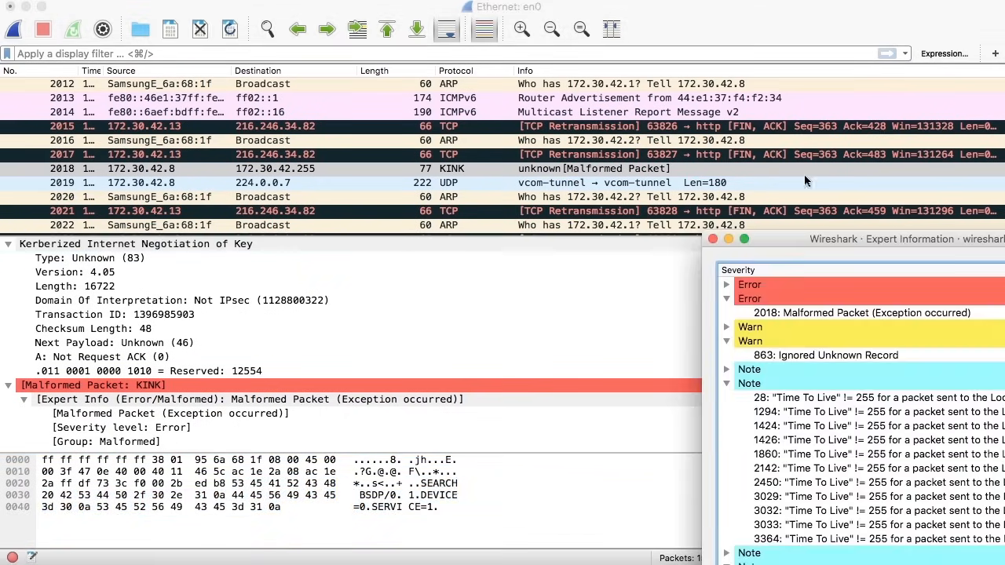
pyautogui.doubleClick(826, 237)
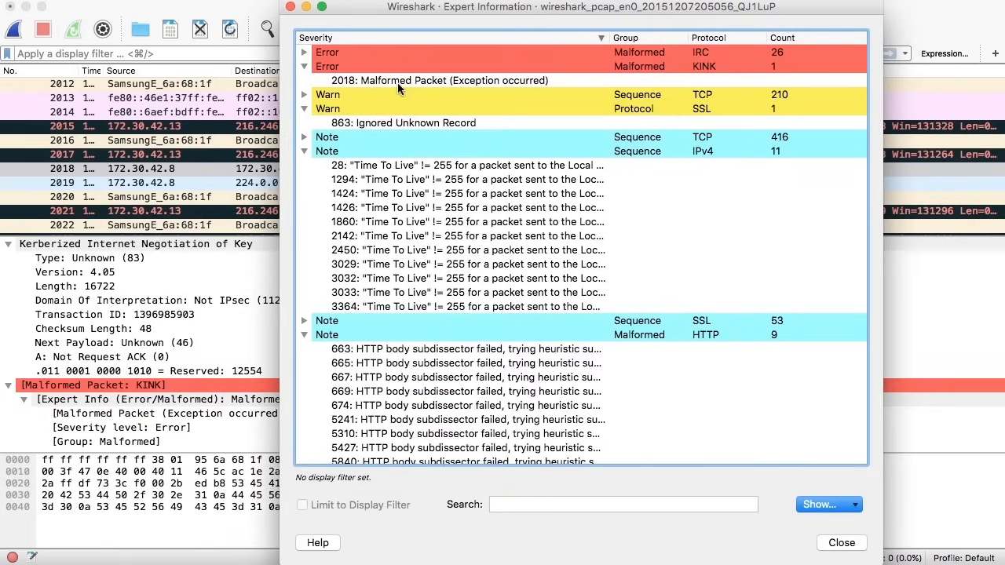
pyautogui.click(304, 94)
pyautogui.click(304, 52)
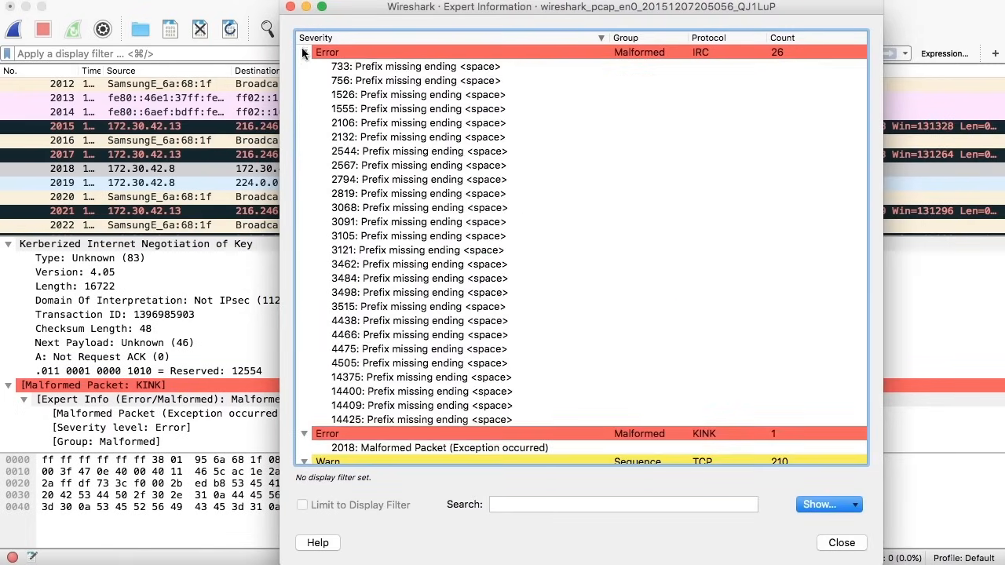
pyautogui.scroll(-6, 440, 147)
pyautogui.scroll(2, 440, 147)
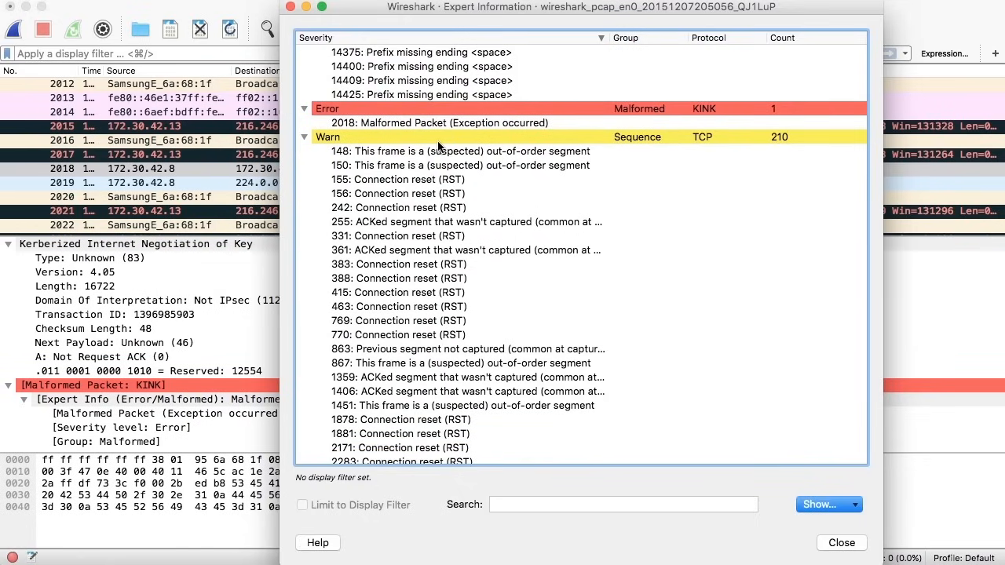
pyautogui.scroll(10, 438, 147)
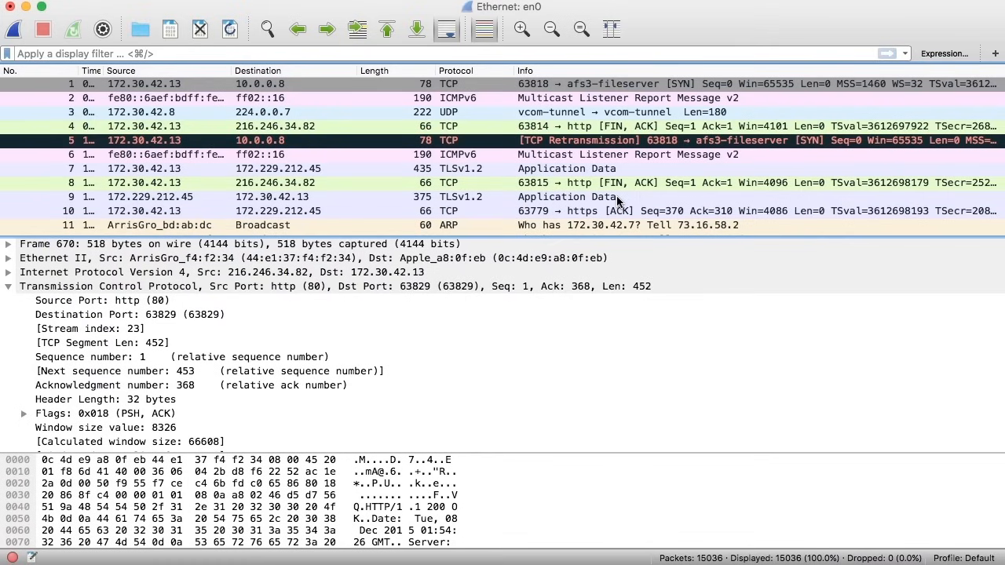
# Step: Filter the packet list with the display filter png
pyautogui.click(264, 54)
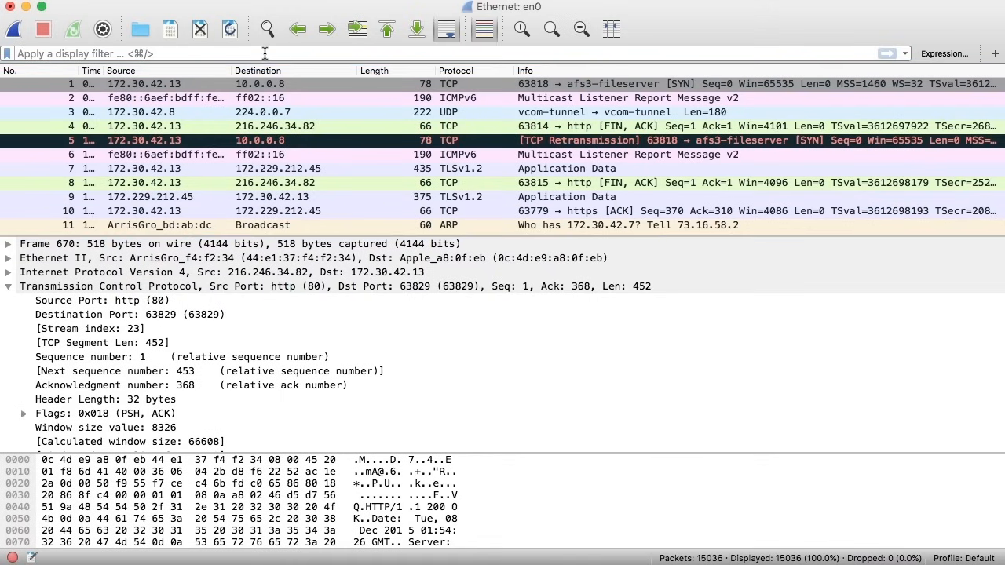
pyautogui.write('png')
pyautogui.press('Return')
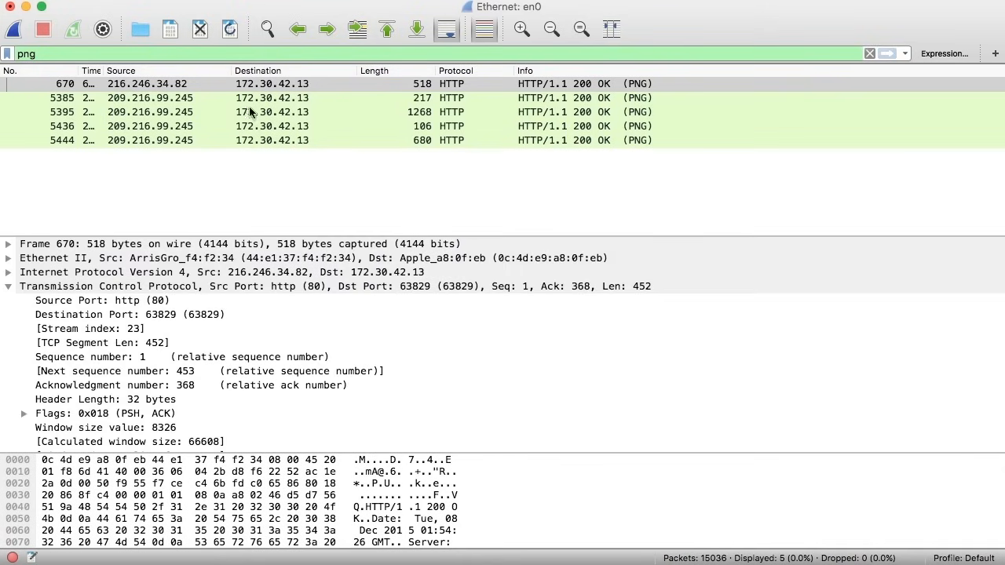
# Step: Select the Portable Network Graphics section in frame 670's details and inspect its highlighted bytes
pyautogui.scroll(-10, 225, 370)
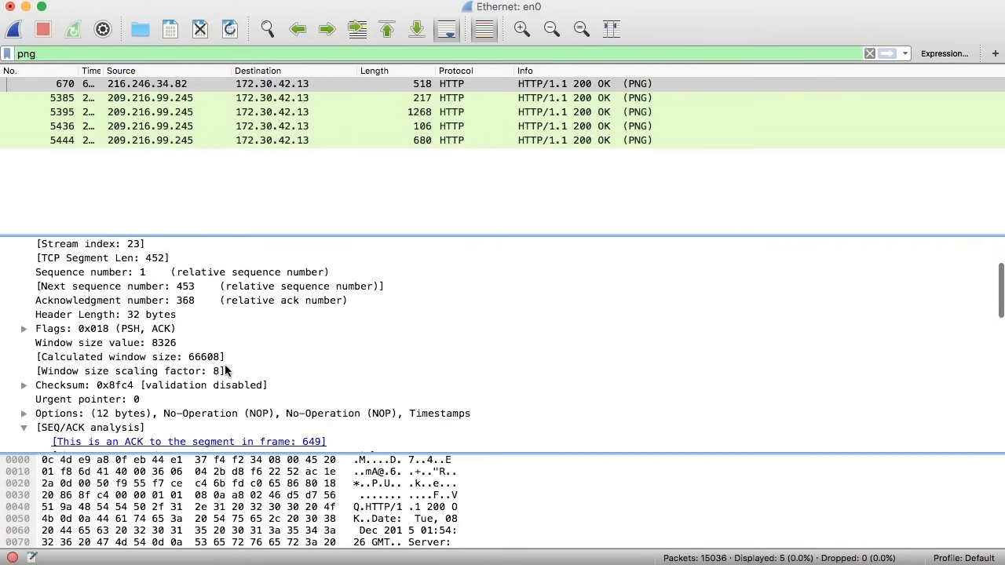
pyautogui.scroll(-5, 225, 370)
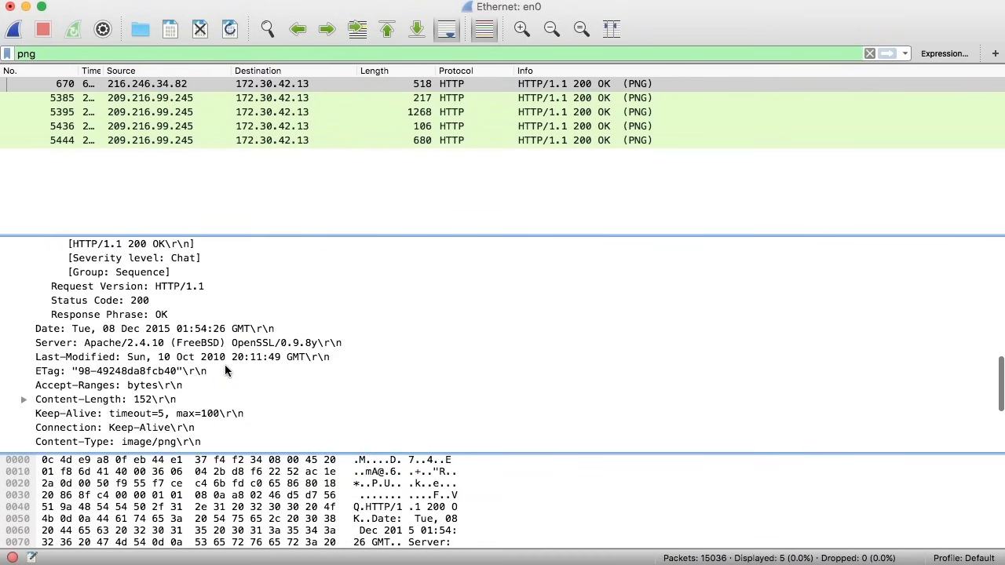
pyautogui.scroll(3, 224, 370)
pyautogui.scroll(-7, 225, 370)
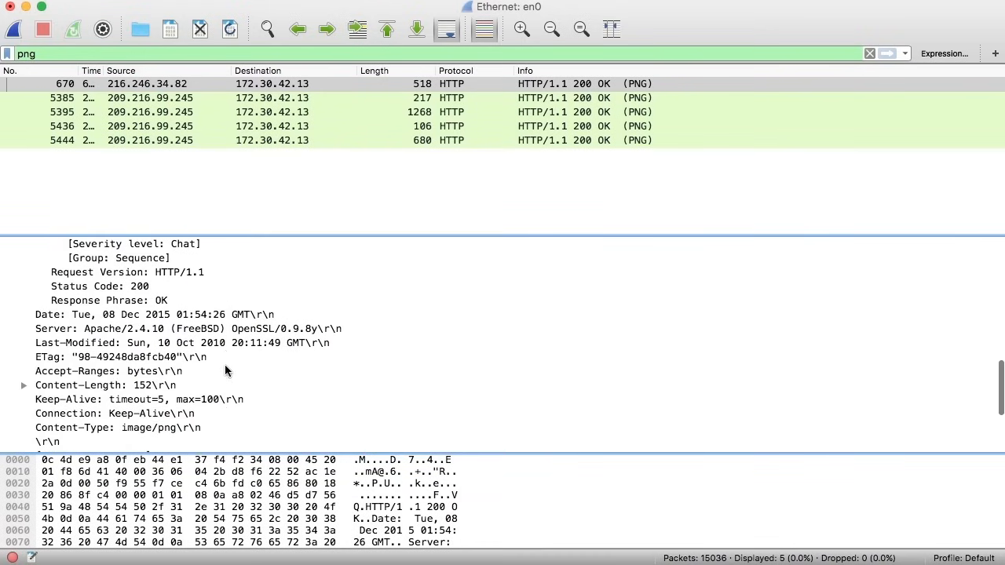
pyautogui.click(143, 372)
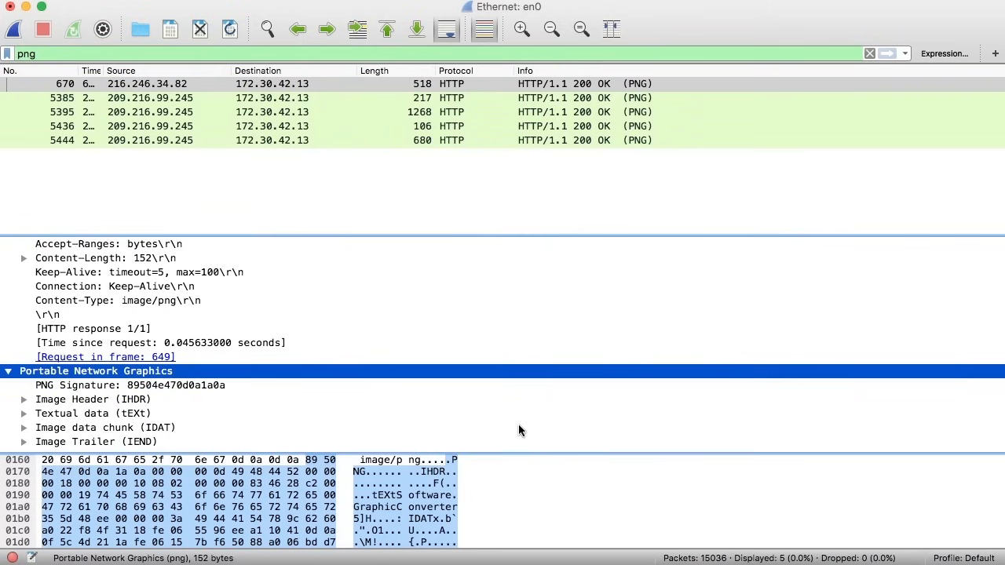
pyautogui.scroll(-2, 541, 497)
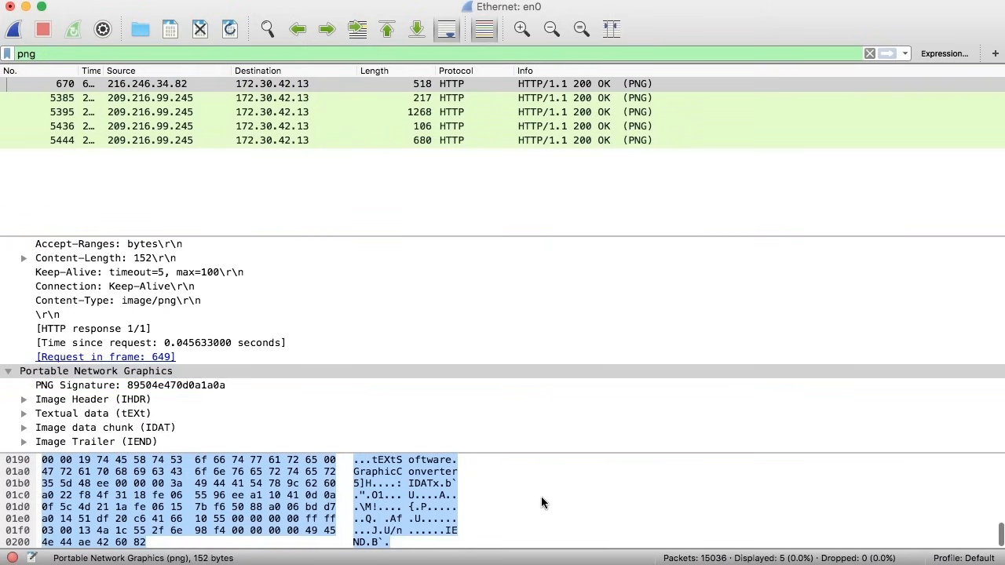
pyautogui.scroll(10, 541, 497)
pyautogui.scroll(-10, 541, 497)
# Step: Open the export dialog for the selected PNG packet bytes and dismiss it without saving
pyautogui.click(118, 0)
pyautogui.moveTo(154, 168)
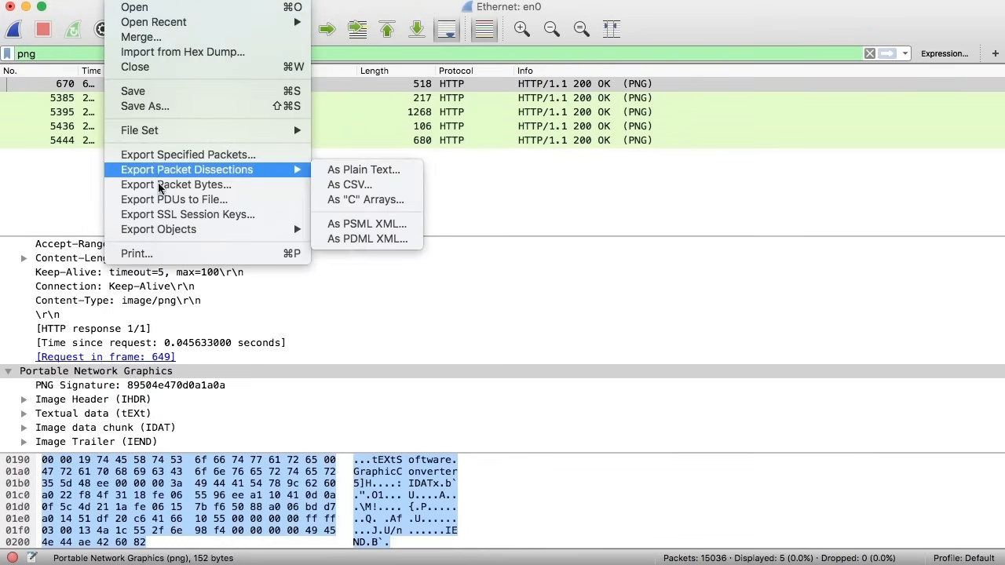
pyautogui.click(161, 185)
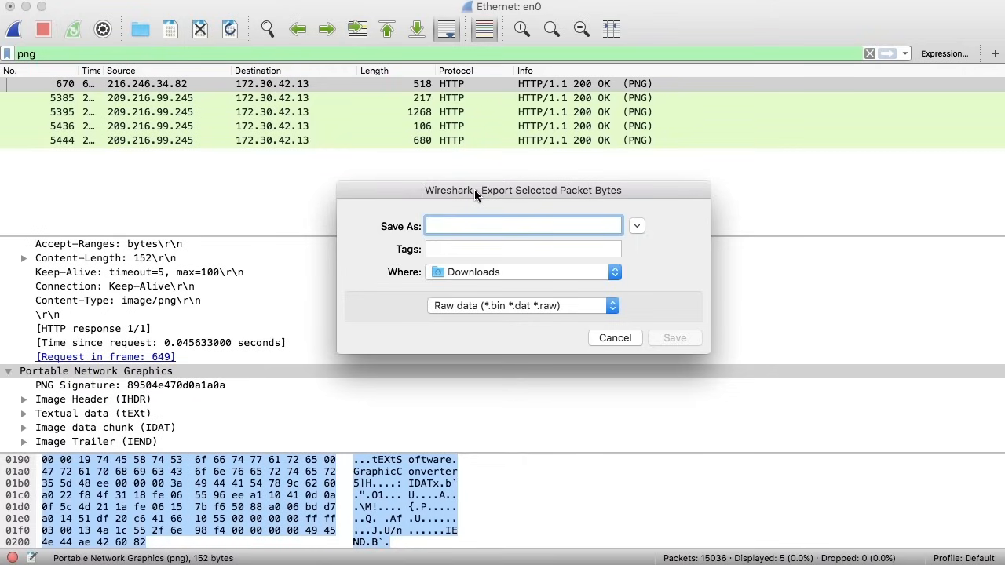
pyautogui.click(612, 338)
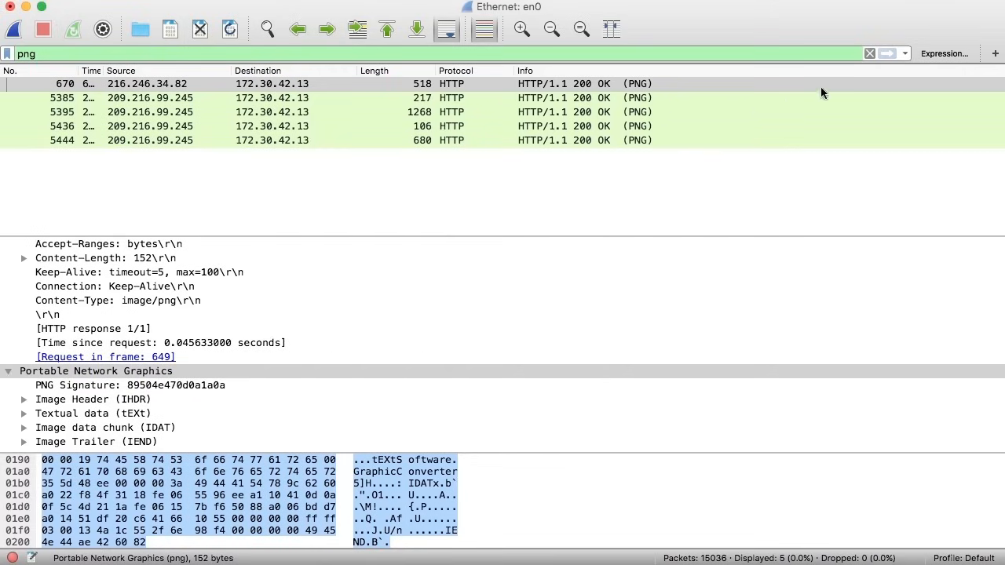
# Step: Clear the png display filter and select packet 310 in the full capture
pyautogui.click(869, 53)
pyautogui.scroll(20, 251, 174)
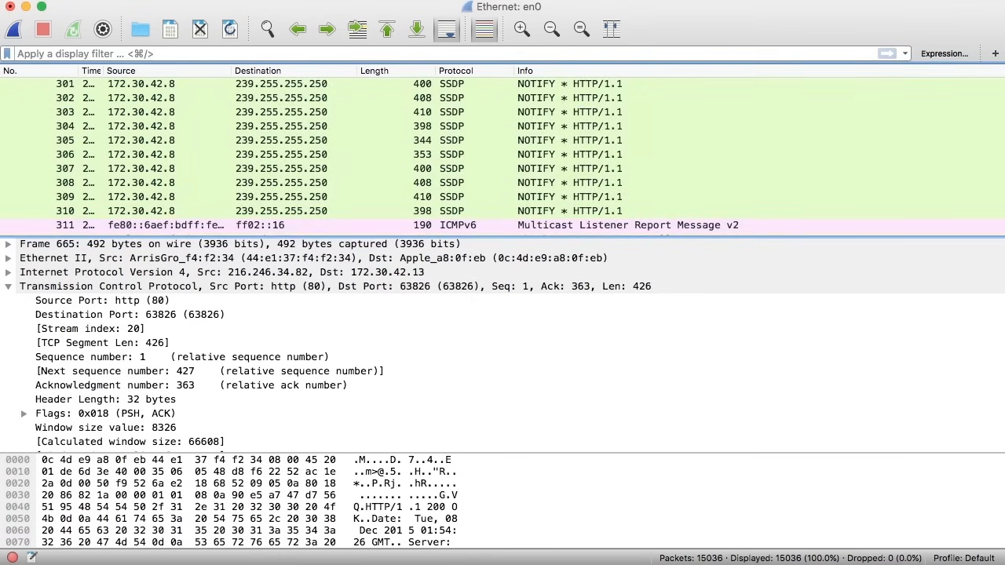
pyautogui.click(118, 0)
pyautogui.moveTo(155, 176)
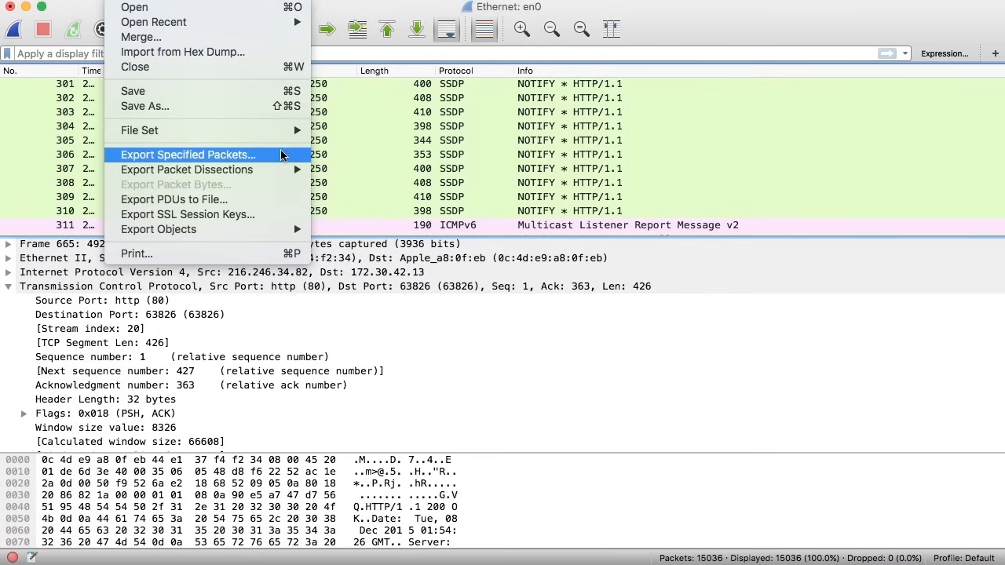
pyautogui.click(634, 100)
pyautogui.click(618, 129)
pyautogui.click(609, 212)
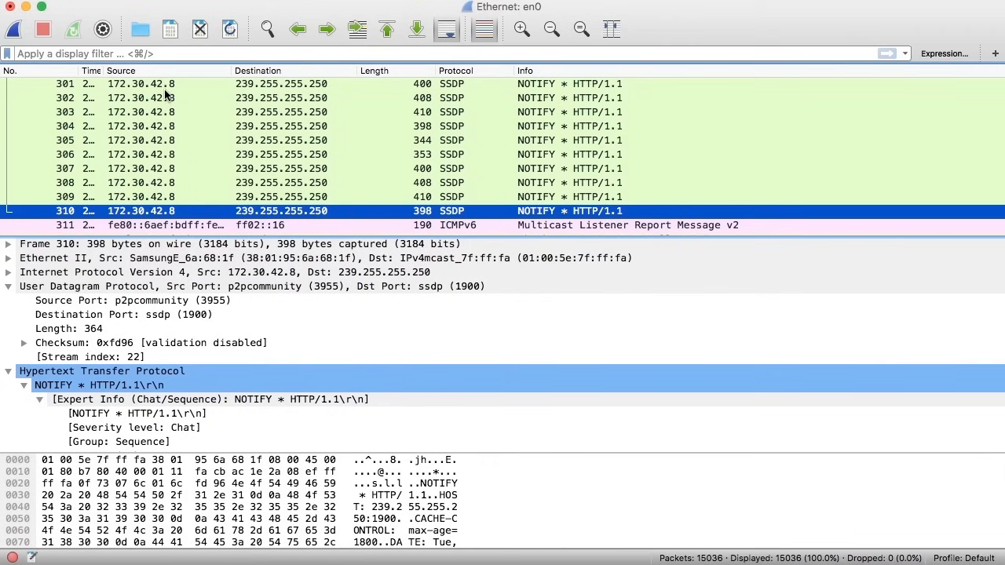
# Step: Review the packet range choices and file formats for exporting specified packets, and cancel the export
pyautogui.click(125, 0)
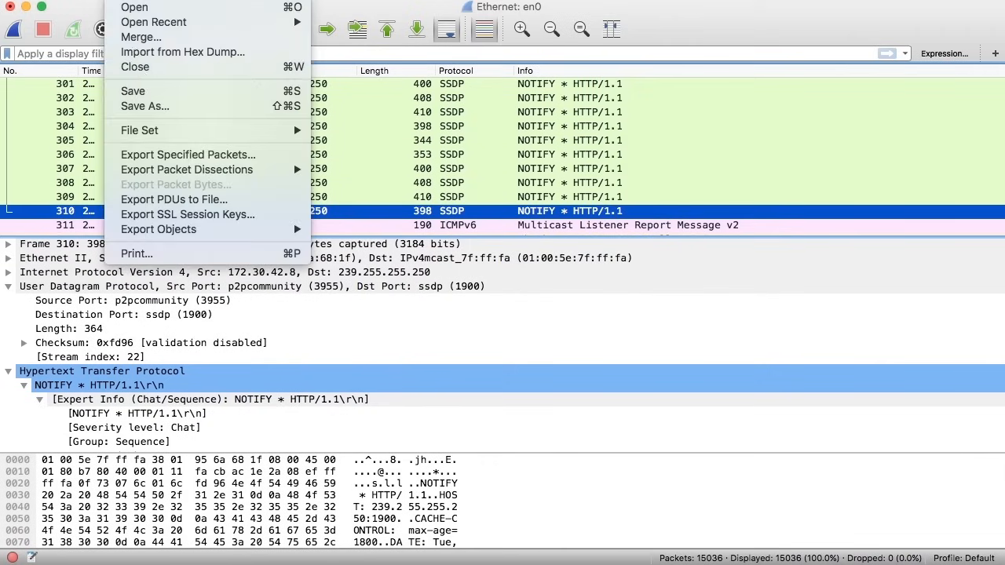
pyautogui.click(160, 154)
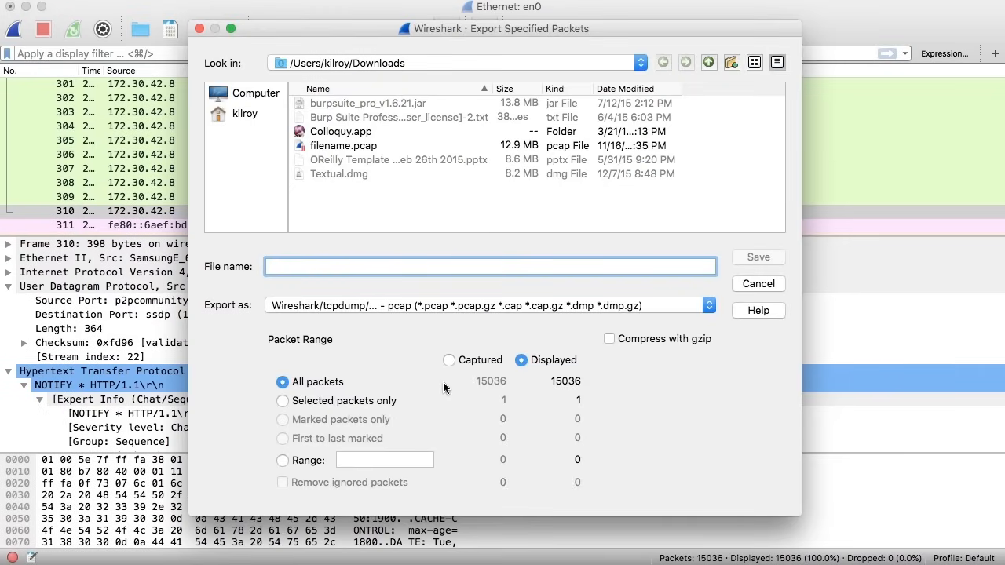
pyautogui.click(378, 403)
pyautogui.click(502, 307)
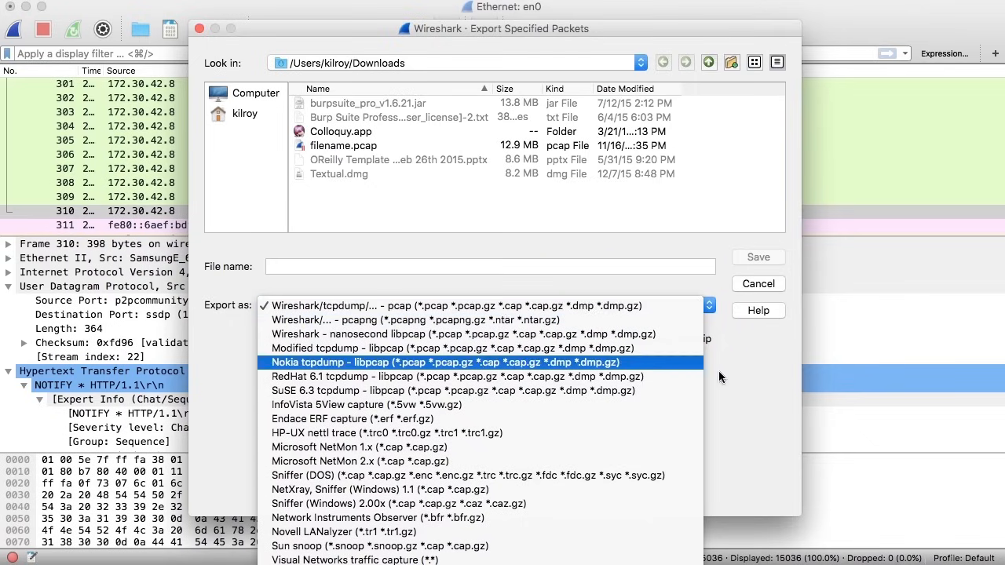
pyautogui.click(774, 425)
pyautogui.click(760, 287)
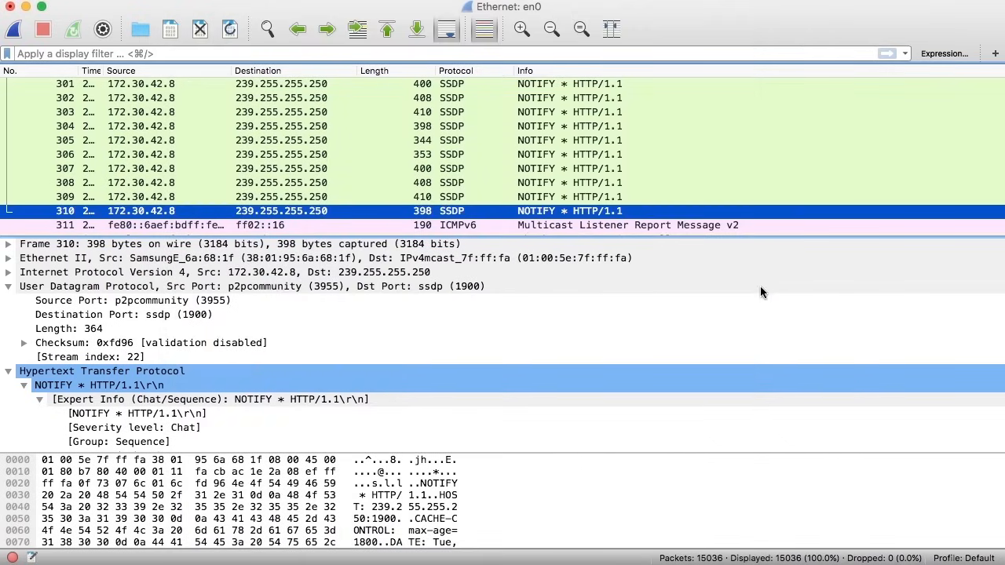
# Step: Review the file formats offered for exporting packet dissections
pyautogui.scroll(-10, 553, 157)
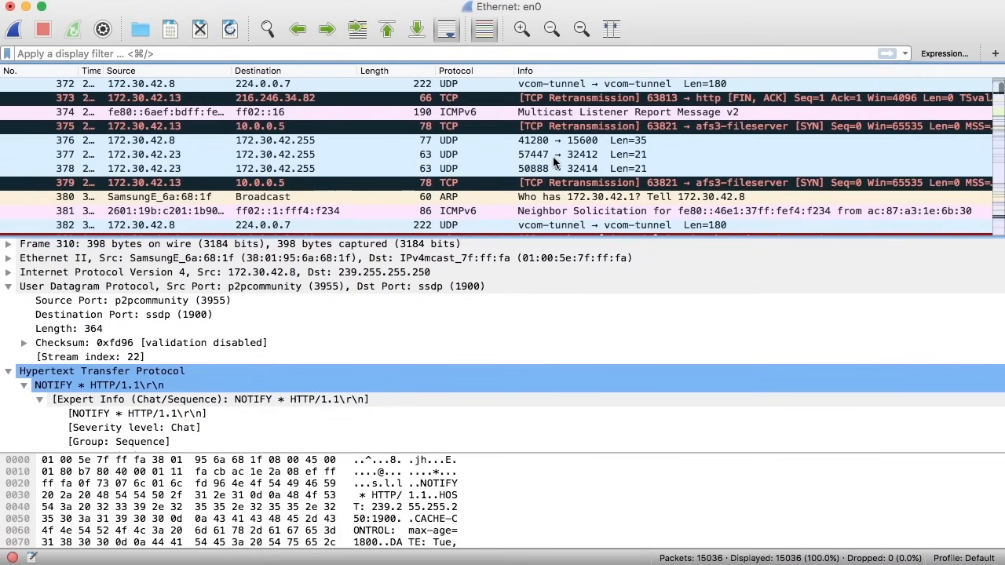
pyautogui.scroll(15, 553, 159)
pyautogui.scroll(20, 553, 163)
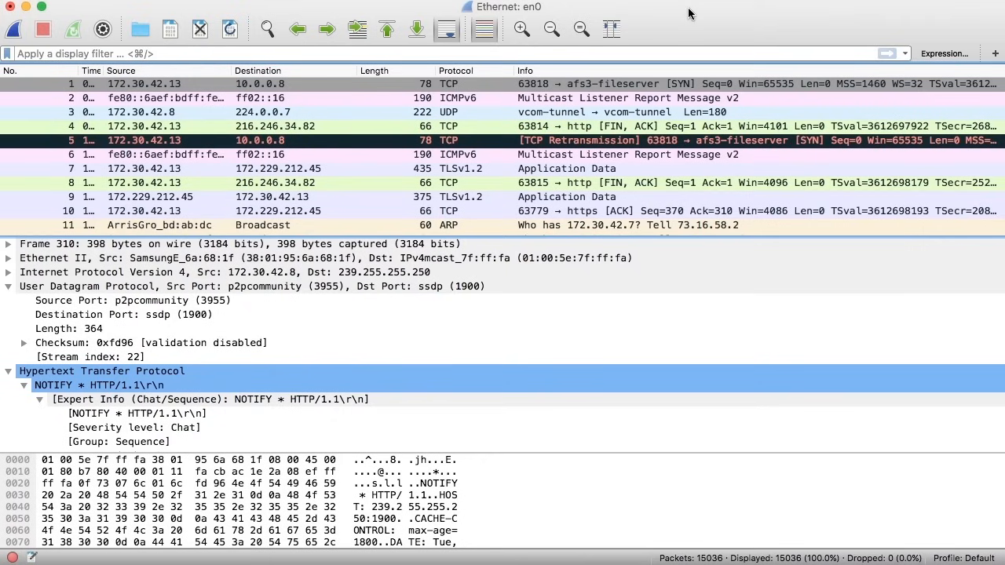
pyautogui.click(124, 1)
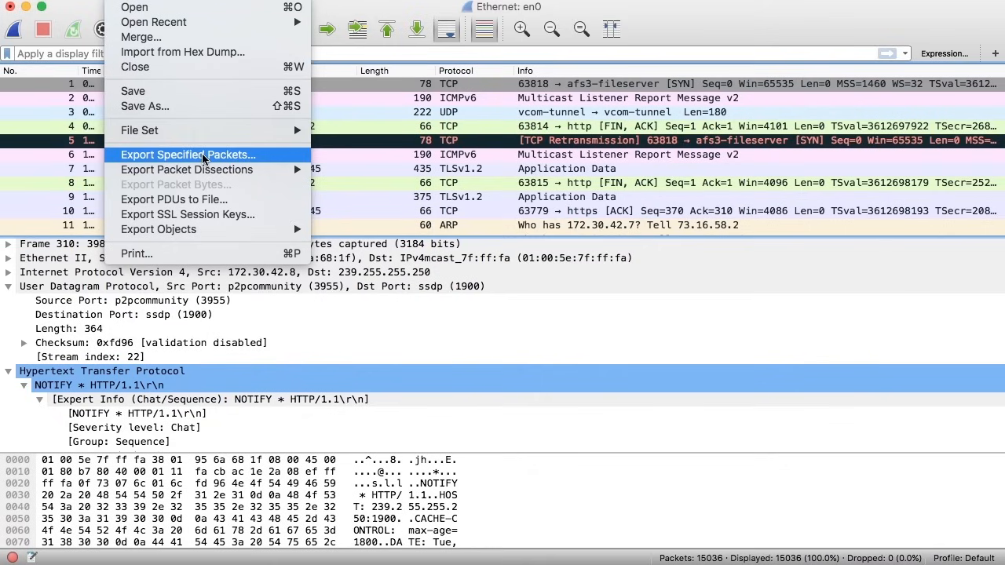
pyautogui.moveTo(205, 172)
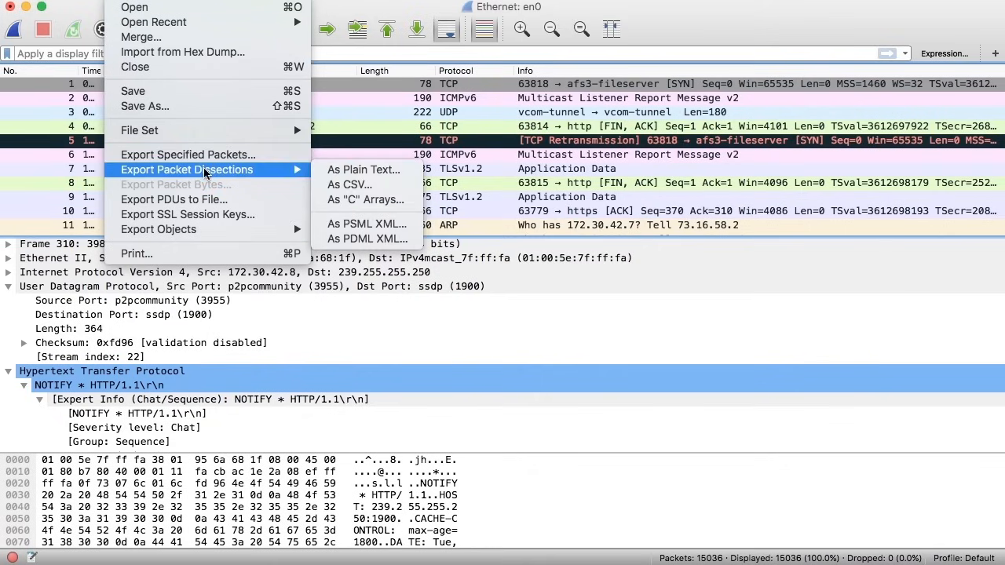
pyautogui.click(626, 313)
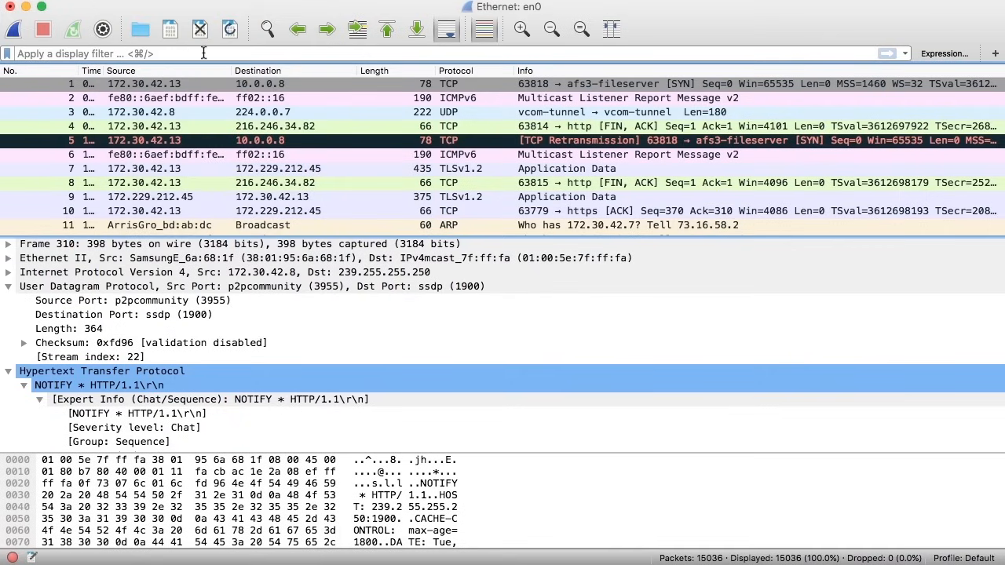
# Step: Open the list of exportable SMB objects, close it, and return to the first packet of the capture
pyautogui.click(126, 1)
pyautogui.moveTo(181, 229)
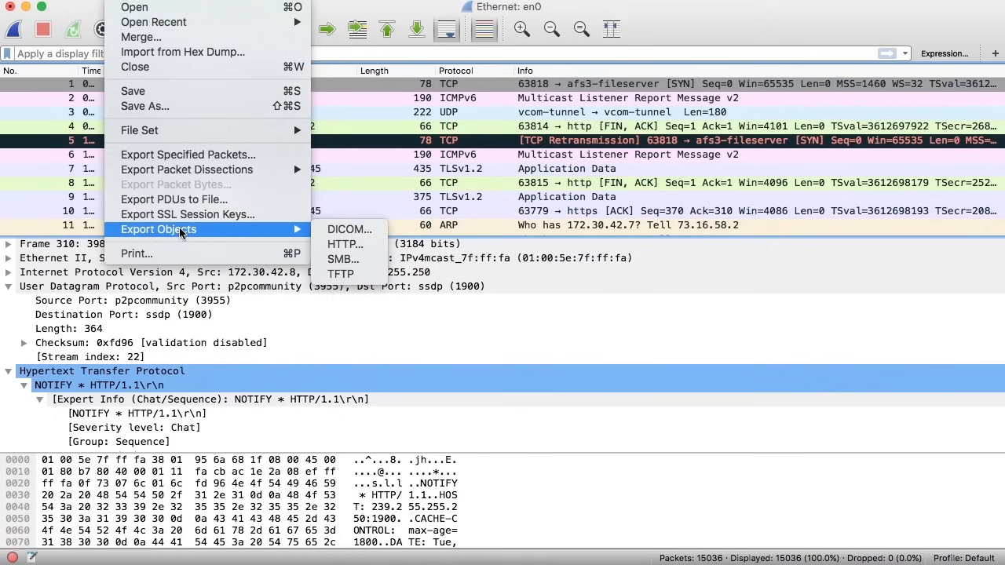
pyautogui.click(348, 265)
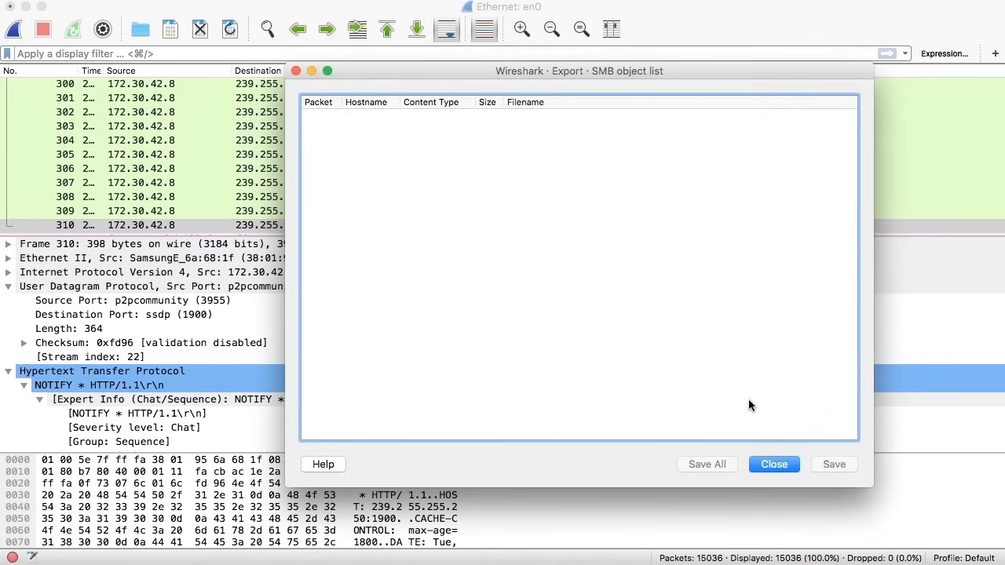
pyautogui.click(775, 466)
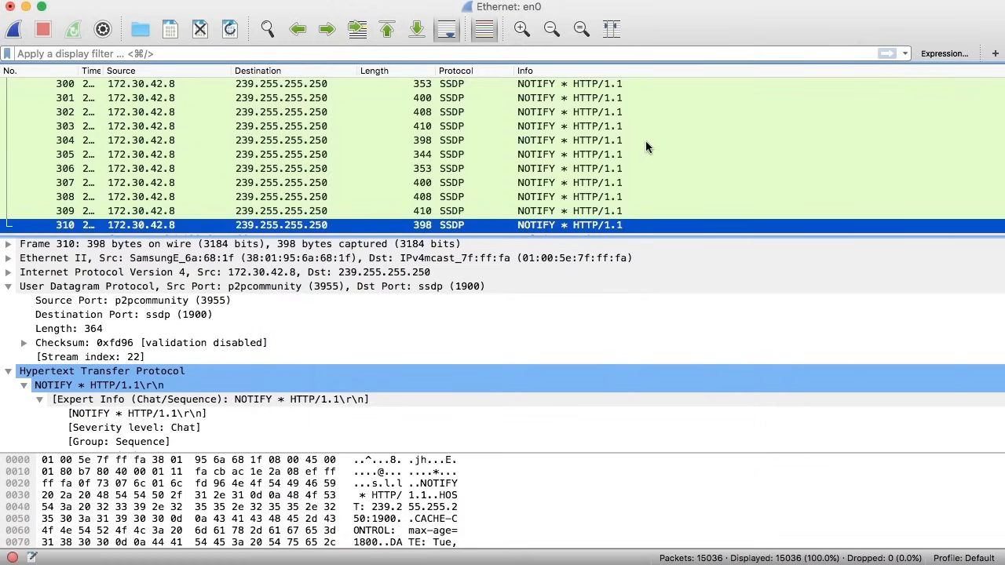
pyautogui.scroll(20, 646, 140)
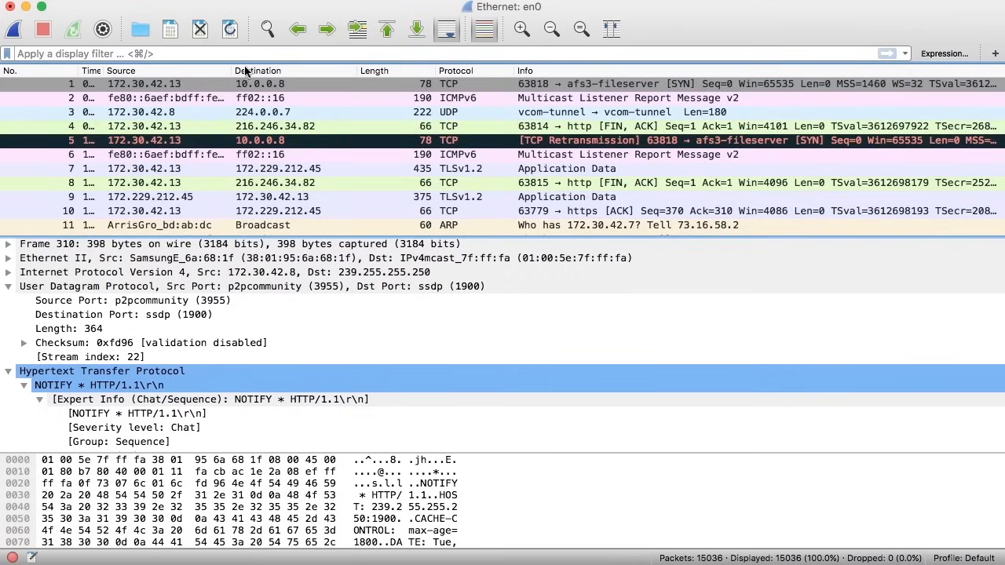
# Step: Open the list of exportable HTTP objects, select il.gif from packet 663, and move the list aside to reveal the packets
pyautogui.click(138, 2)
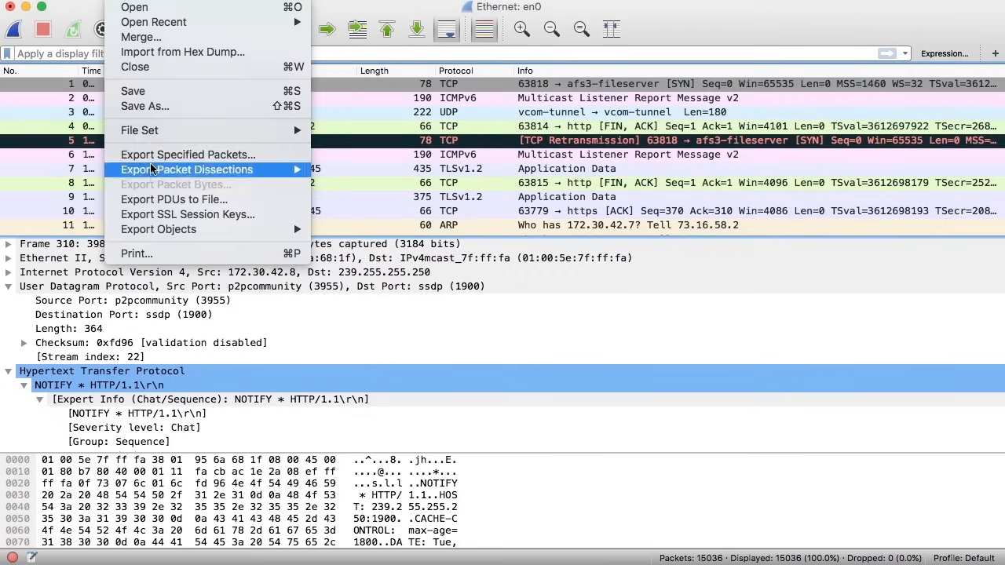
pyautogui.moveTo(162, 228)
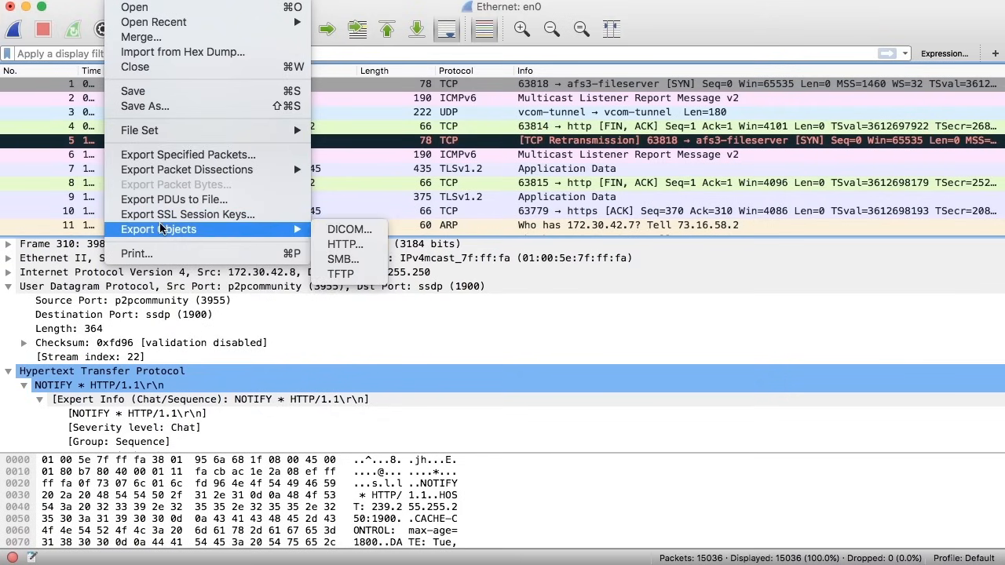
pyautogui.click(352, 248)
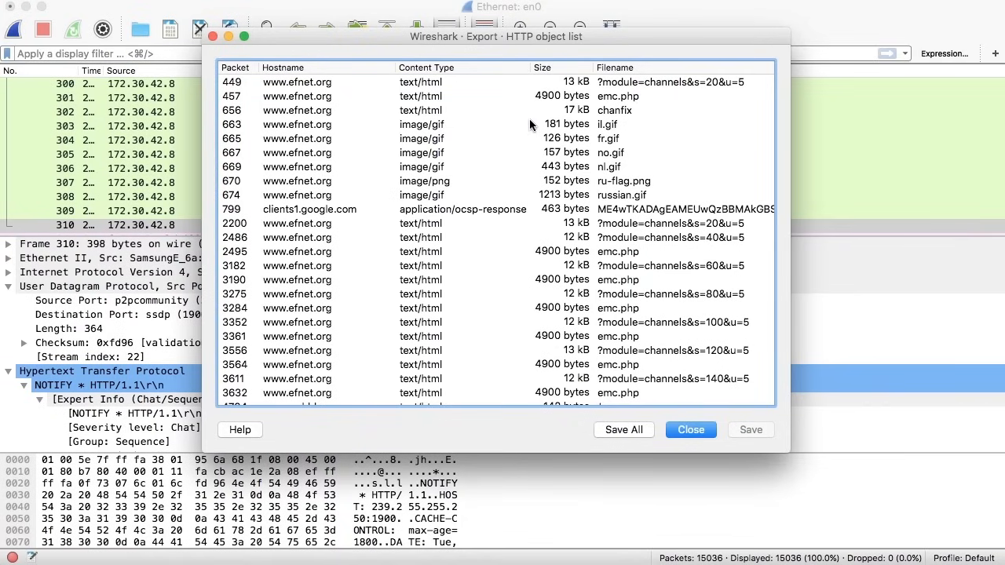
pyautogui.click(575, 126)
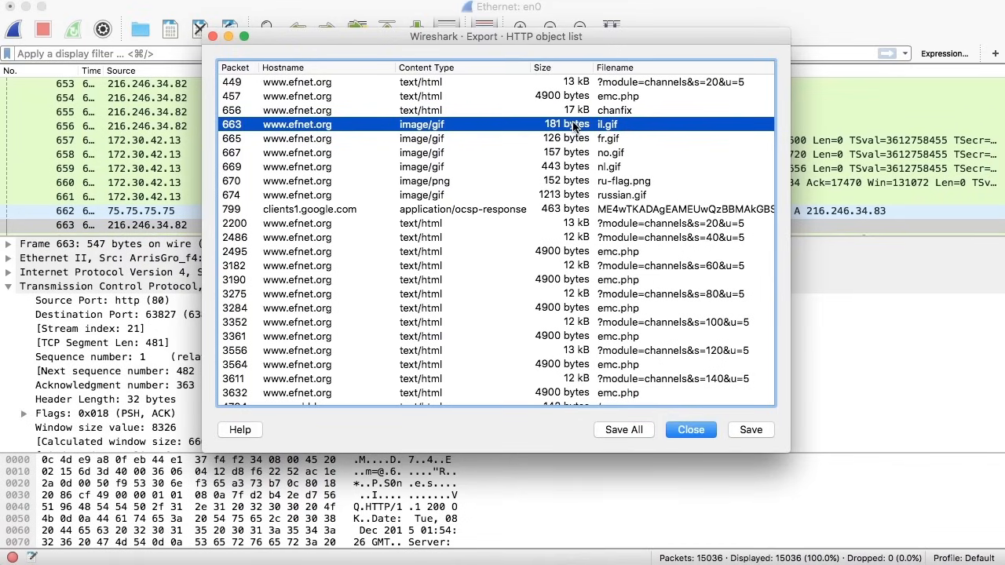
pyautogui.moveTo(432, 40); pyautogui.dragTo(623, 71)
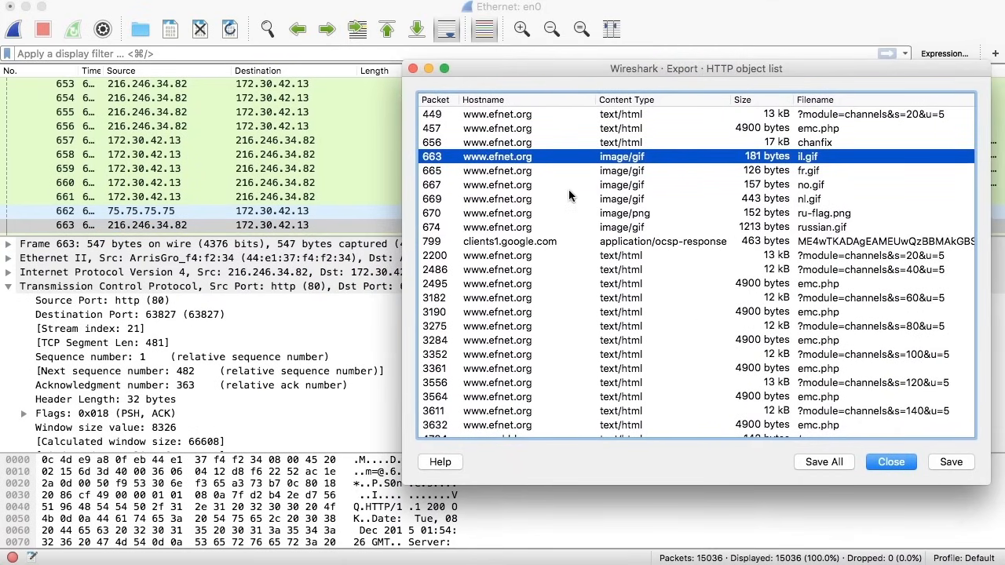
# Step: Expand the Compuserve GIF section and its Image entry in packet 663's details to examine the image fields
pyautogui.scroll(-3, 303, 192)
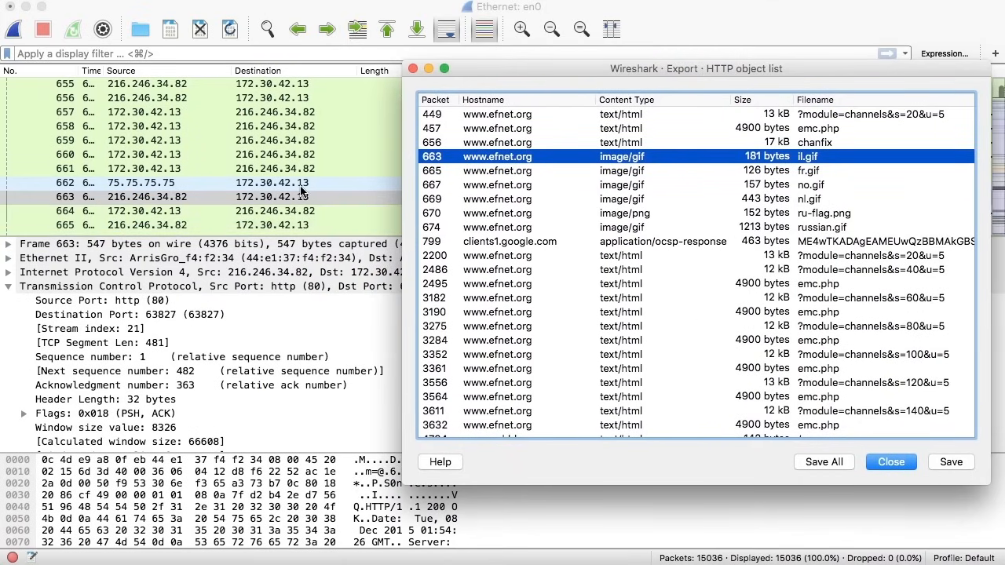
pyautogui.click(215, 169)
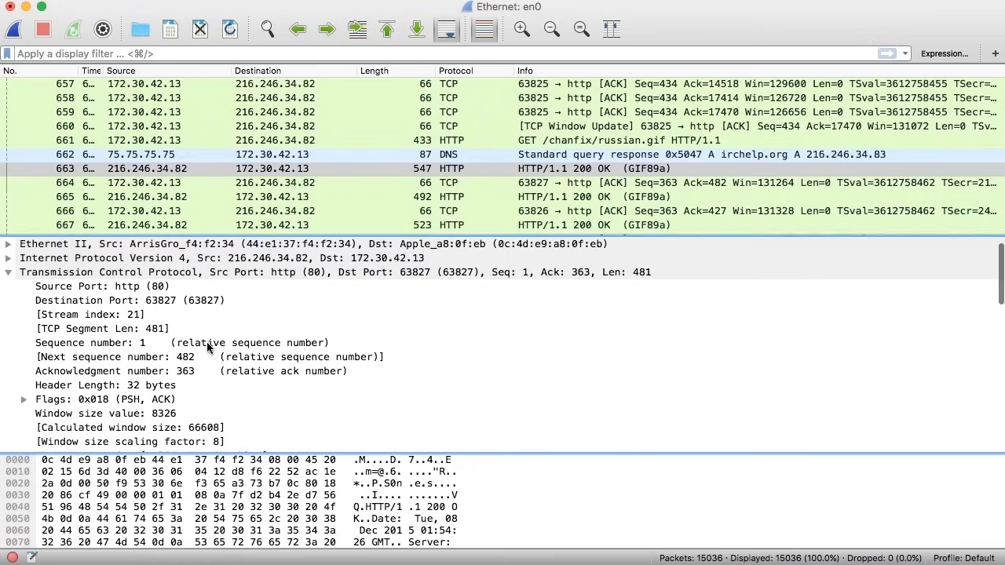
pyautogui.scroll(-6, 208, 349)
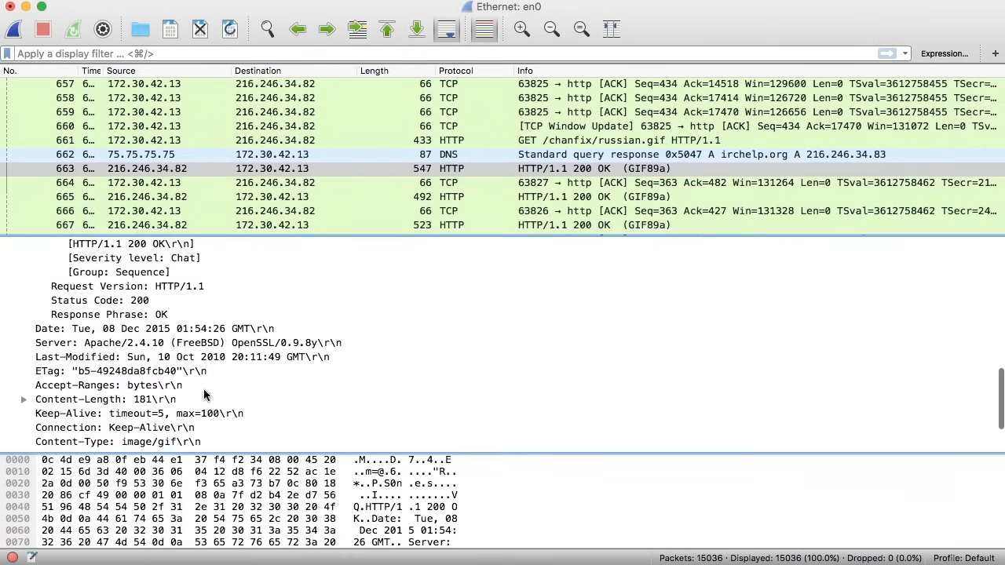
pyautogui.click(8, 442)
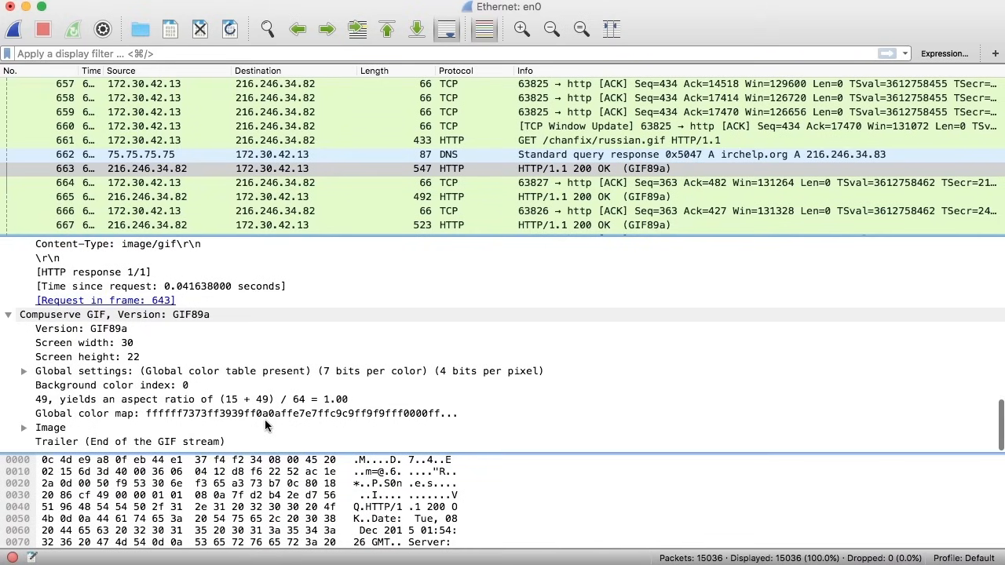
pyautogui.click(24, 427)
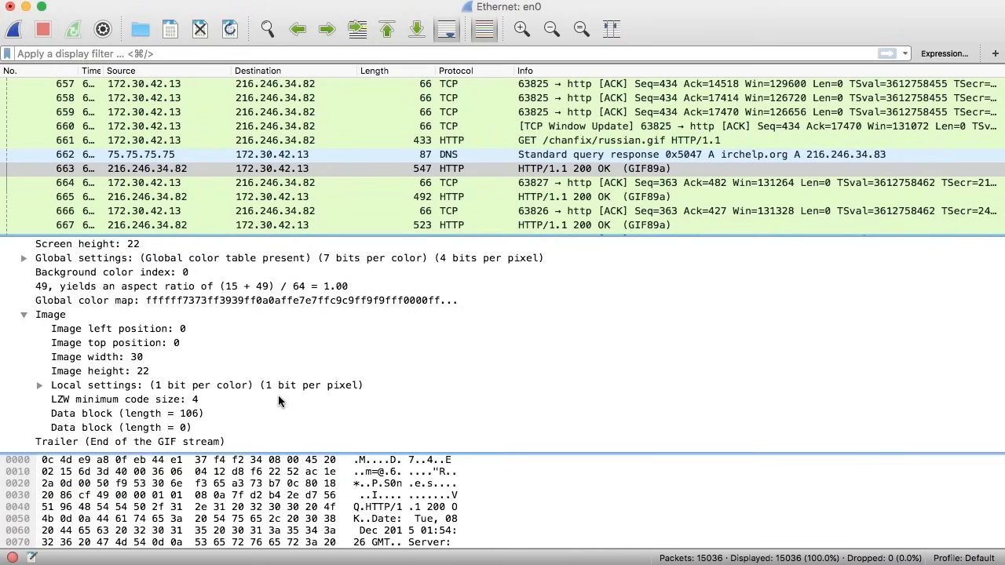
pyautogui.scroll(3, 132, 314)
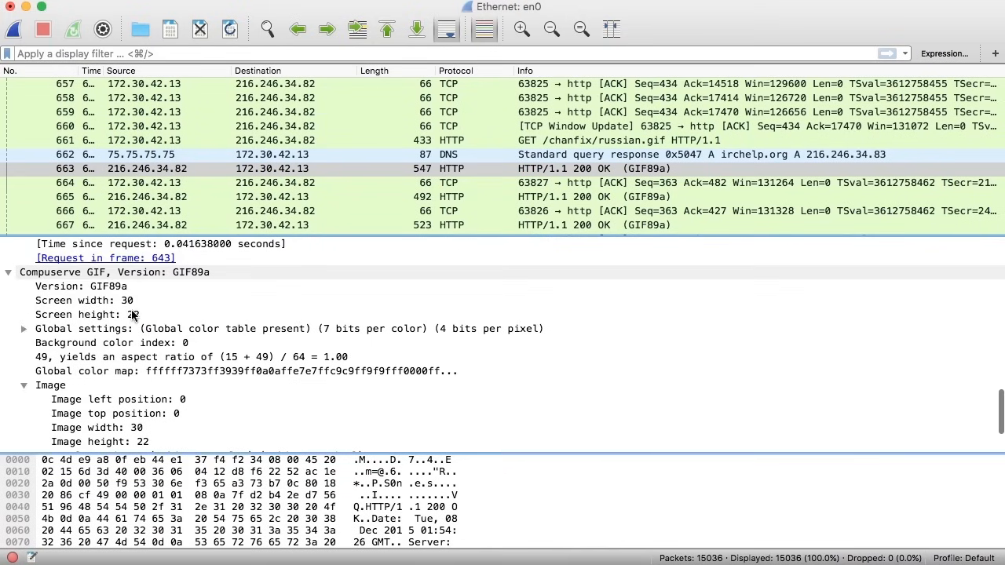
# Step: Highlight the Compuserve GIF data of packet 663, then reopen the exportable HTTP objects list and select ru-flag.png from packet 670
pyautogui.click(110, 275)
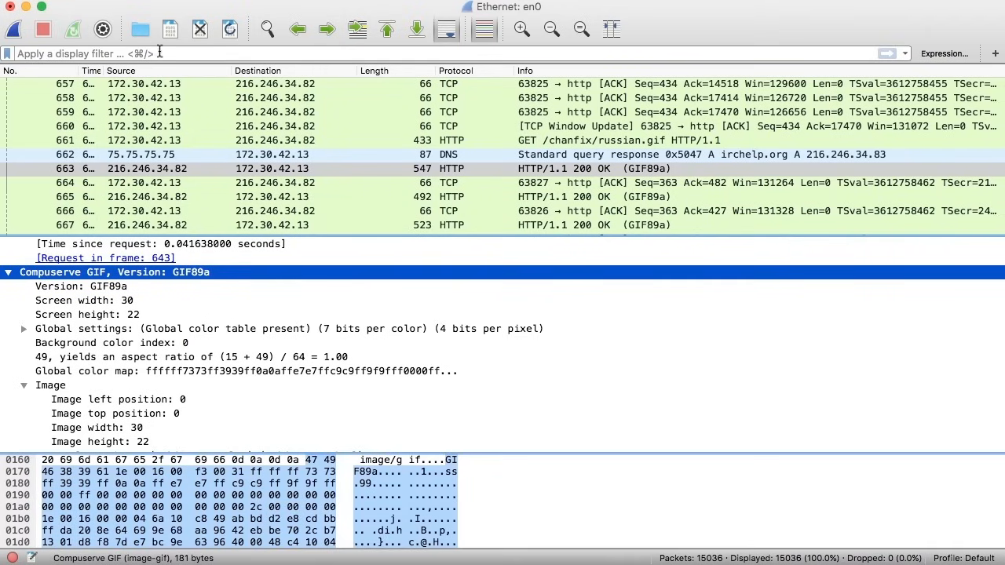
pyautogui.click(116, 0)
pyautogui.moveTo(167, 236)
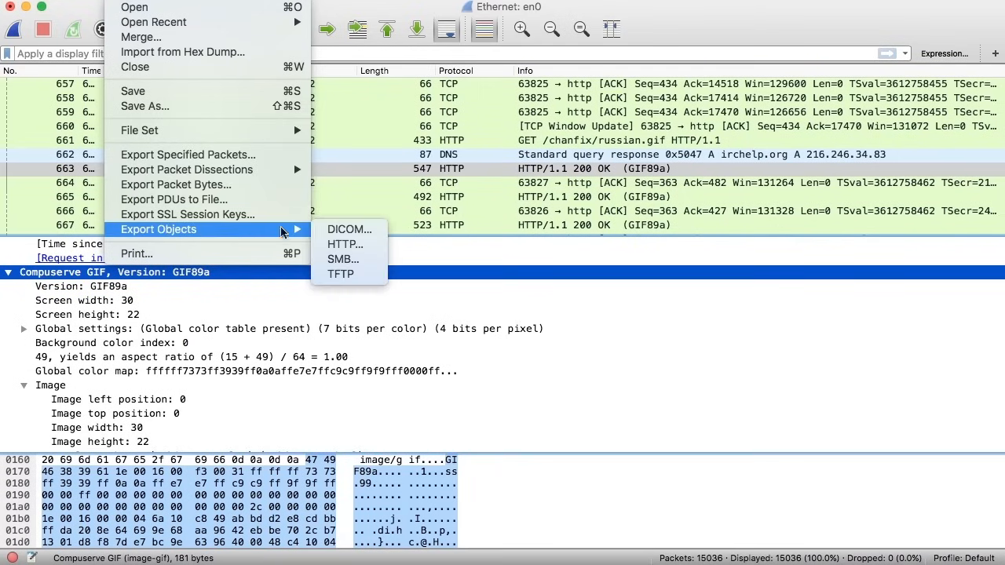
pyautogui.click(356, 246)
pyautogui.click(357, 178)
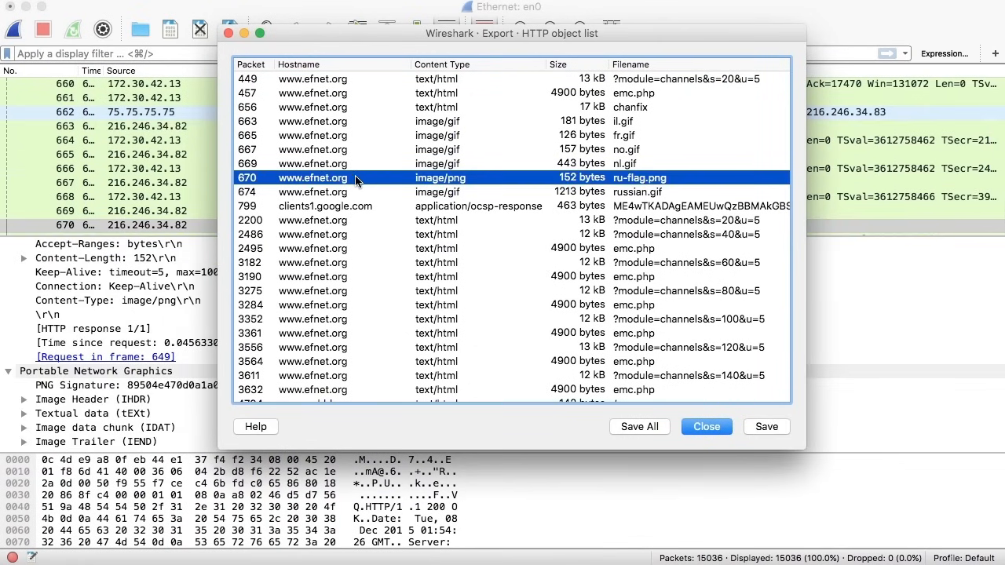
# Step: Browse the HTTP objects through to the end of the list, selecting the ocsp.digicert.com response from packet 8852 along the way
pyautogui.scroll(-10, 356, 180)
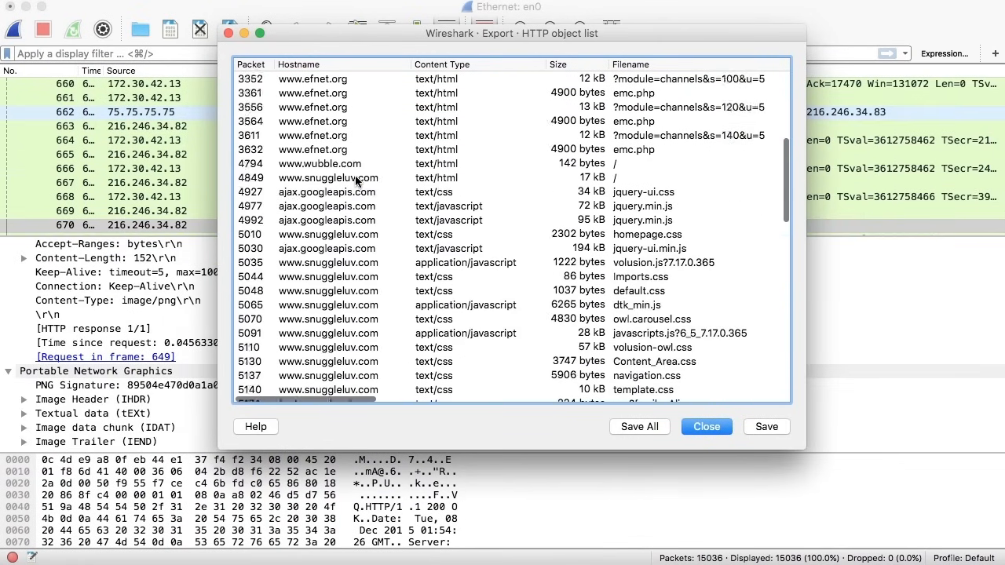
pyautogui.scroll(-8, 356, 180)
pyautogui.scroll(-9, 356, 180)
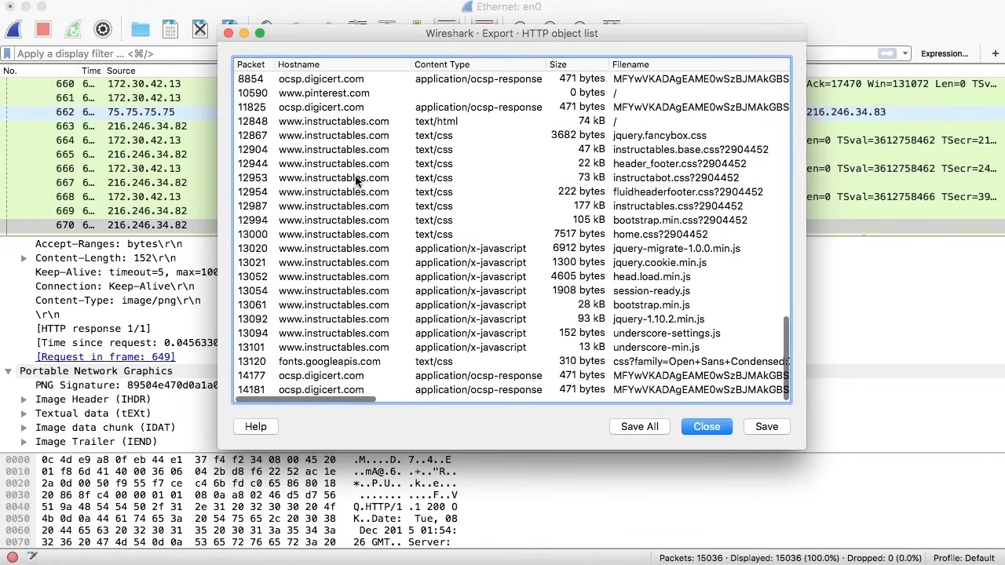
pyautogui.scroll(3, 356, 181)
pyautogui.click(353, 180)
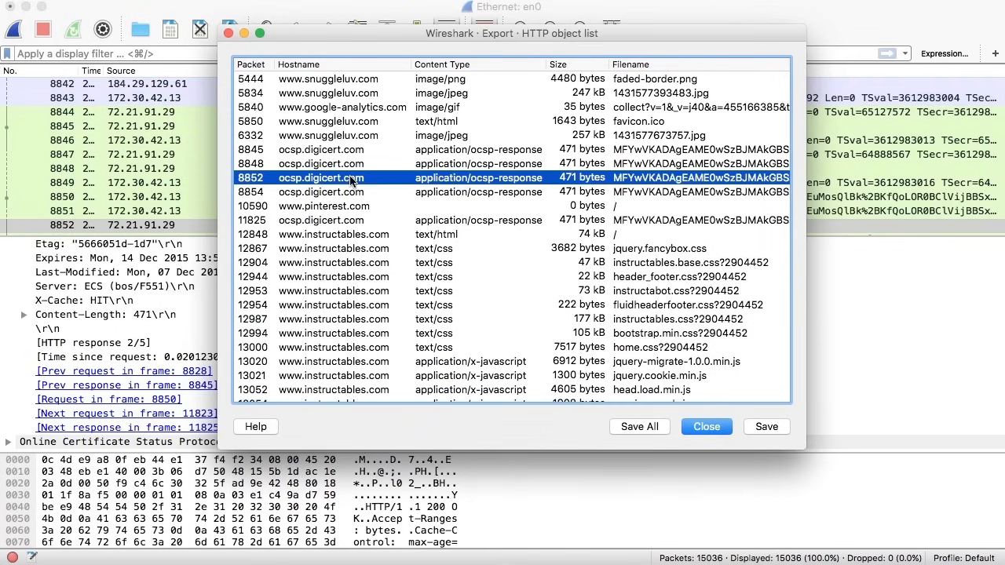
pyautogui.scroll(-3, 628, 289)
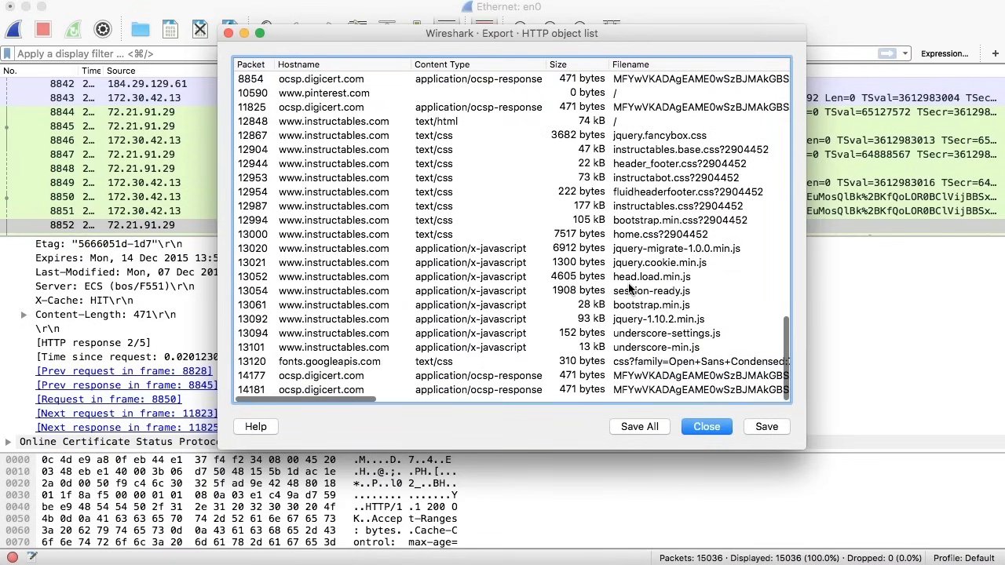
# Step: Save the people.jpg object from packet 5345 to the Downloads folder under its original name
pyautogui.scroll(8, 628, 289)
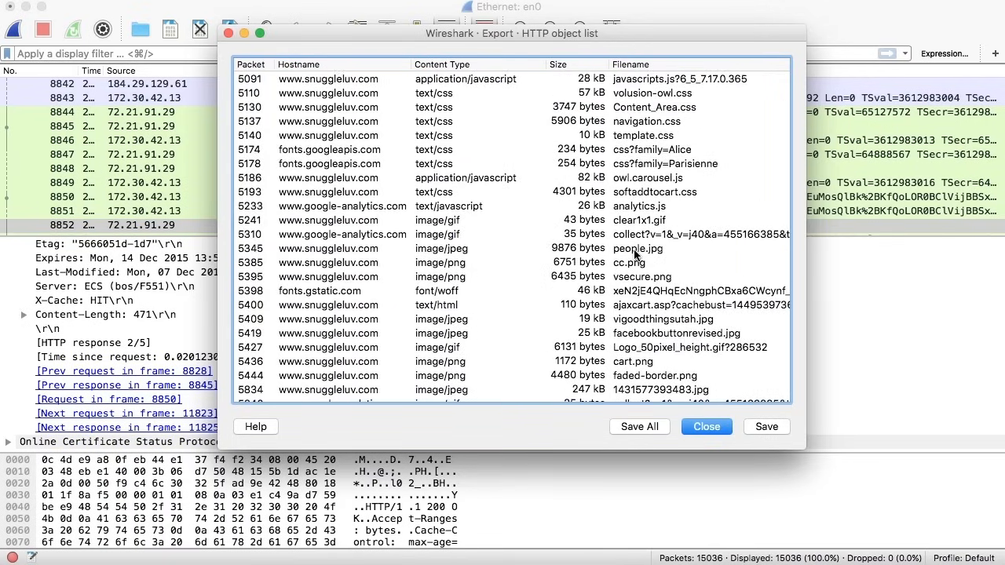
pyautogui.click(637, 249)
pyautogui.hscroll(5, 636, 253)
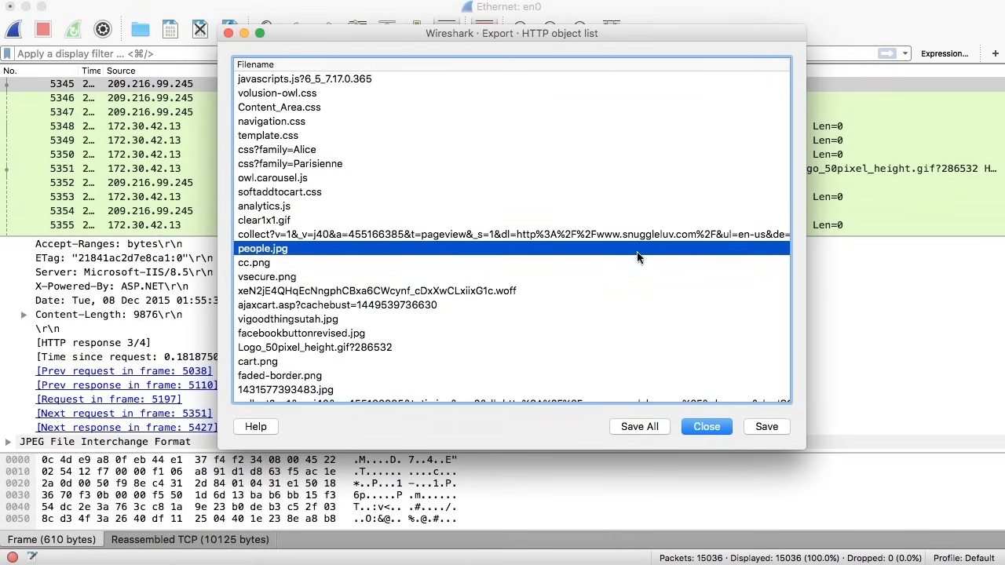
pyautogui.click(766, 427)
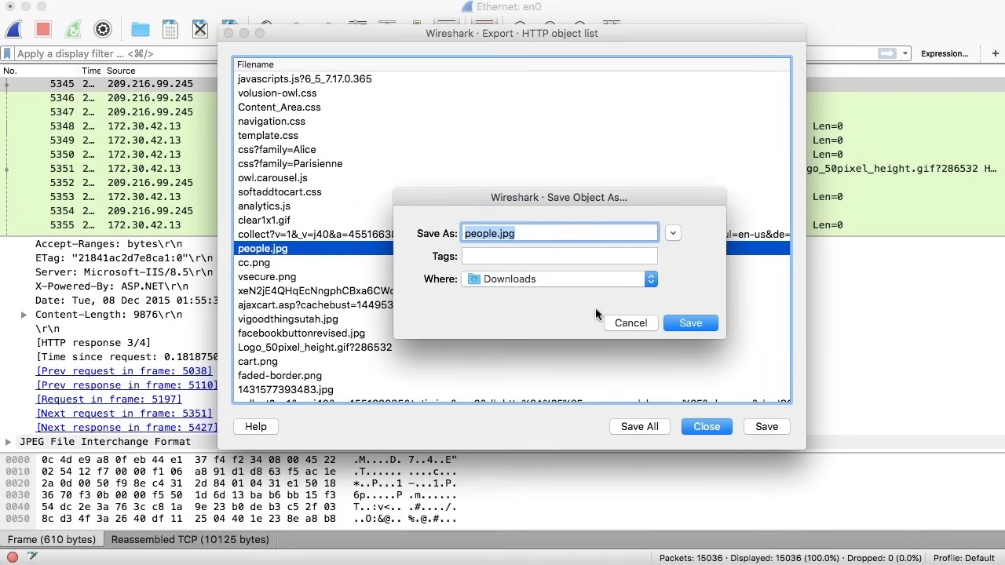
pyautogui.click(688, 324)
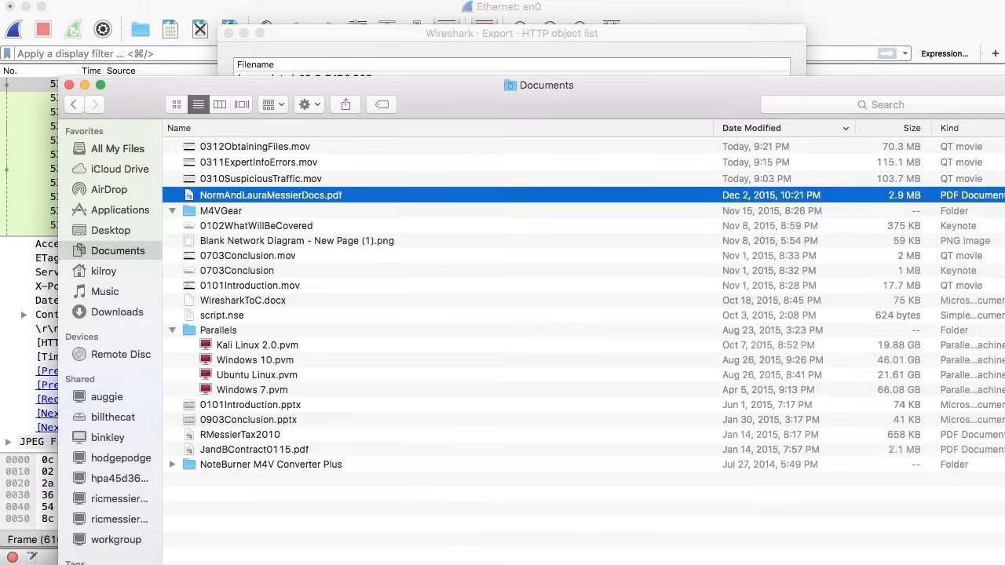
# Step: In Finder, show a quick preview of people.jpg from the Downloads folder, then close the preview and the Finder window
pyautogui.moveTo(242, 83); pyautogui.dragTo(225, 10)
pyautogui.click(97, 231)
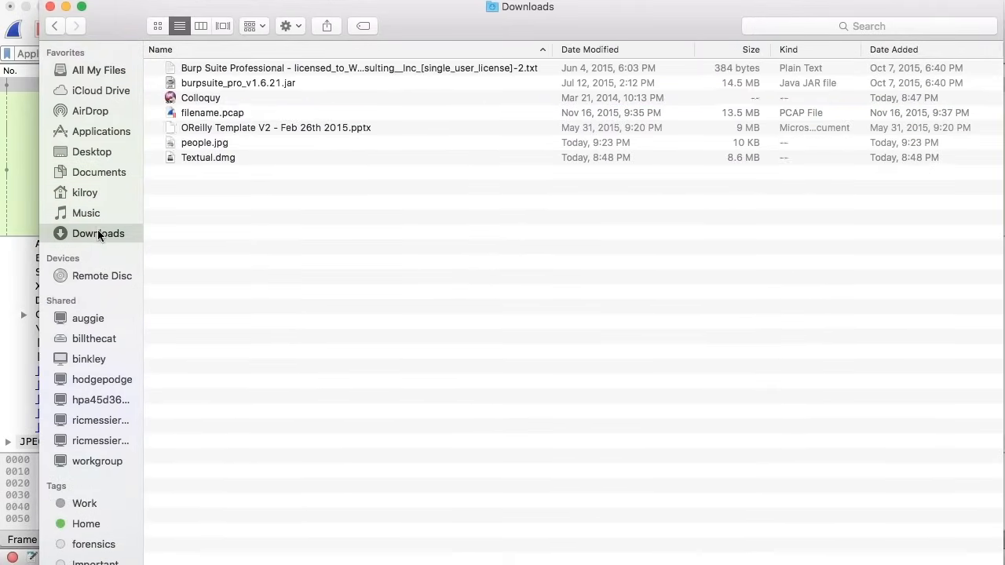
pyautogui.click(224, 141)
pyautogui.press('space')
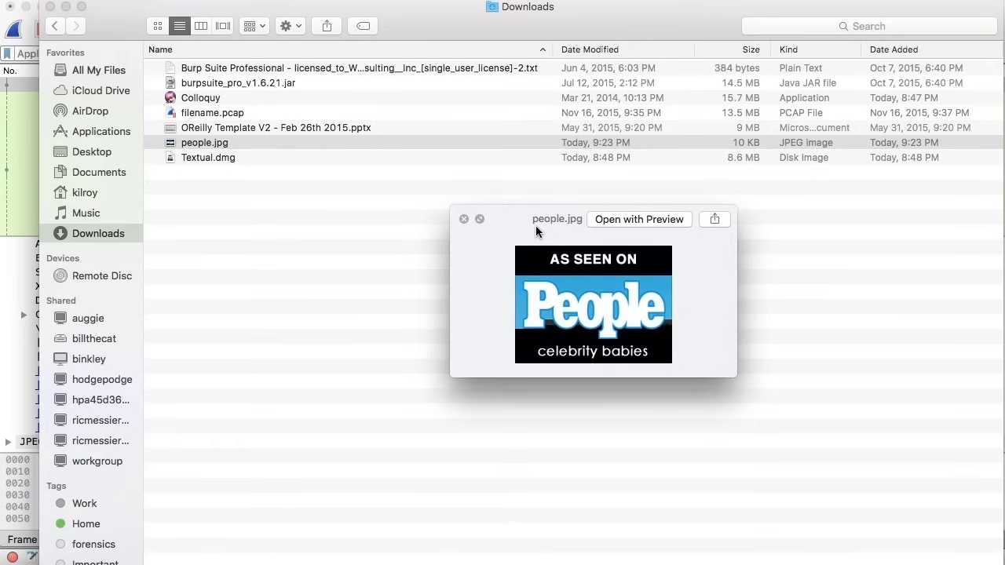
pyautogui.click(464, 219)
pyautogui.click(66, 6)
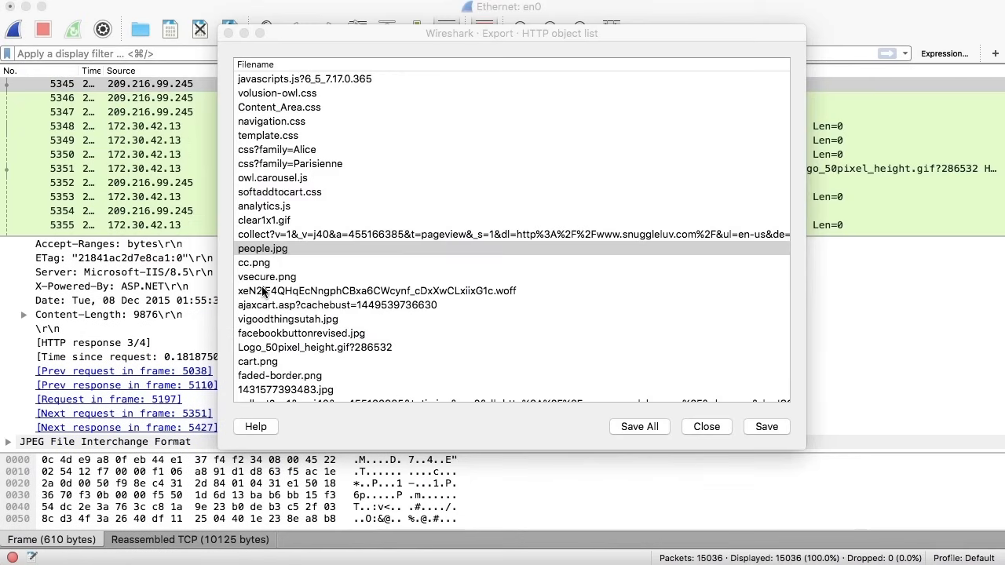
# Step: Review the HTTP objects list from its first entries to its last and close it
pyautogui.hscroll(-5, 337, 269)
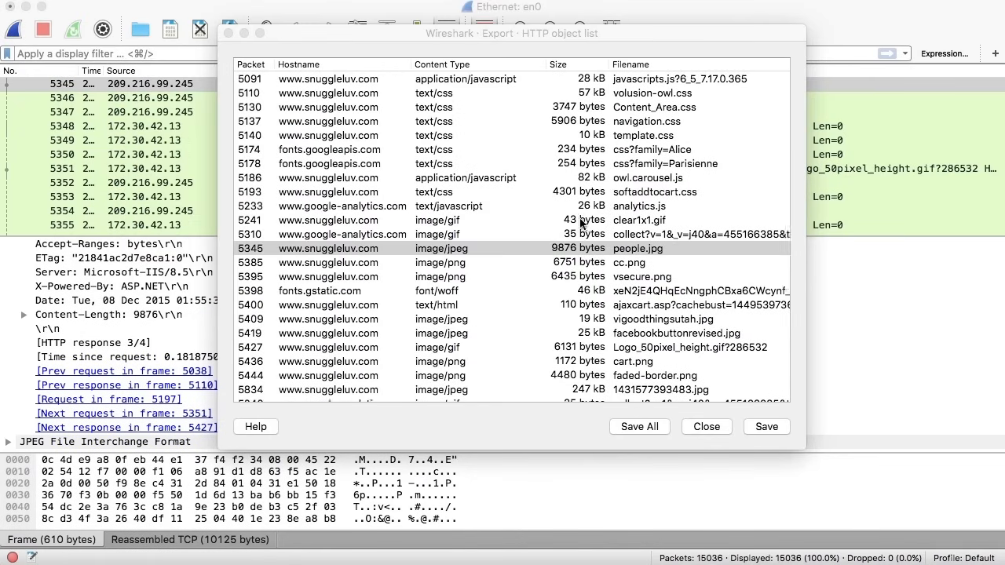
pyautogui.scroll(10, 581, 224)
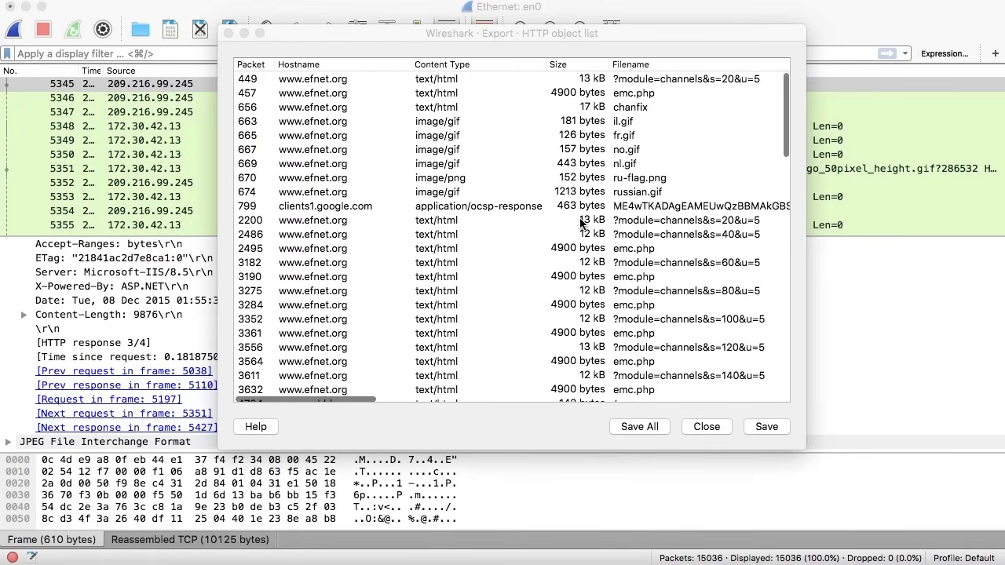
pyautogui.scroll(-15, 581, 224)
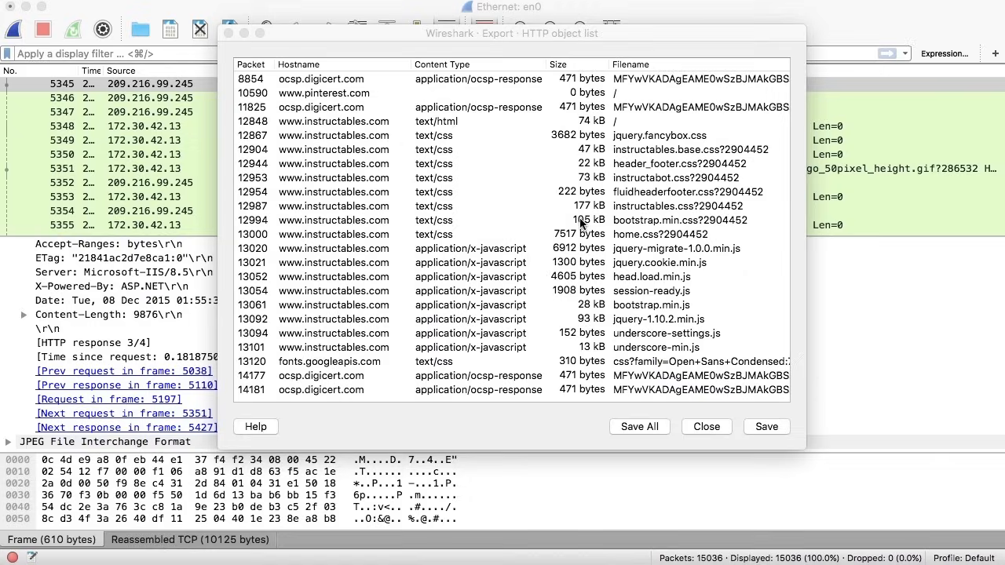
pyautogui.click(707, 426)
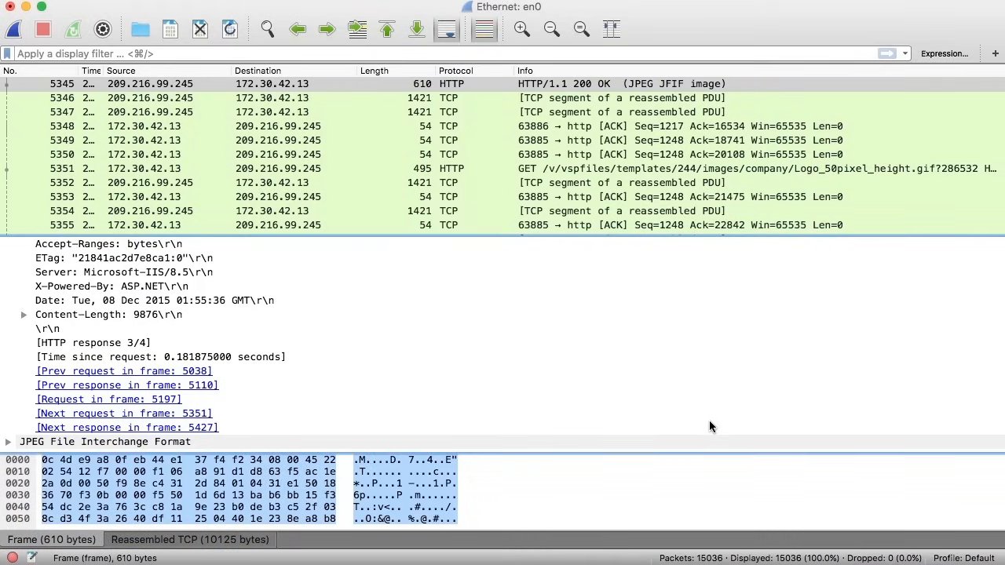
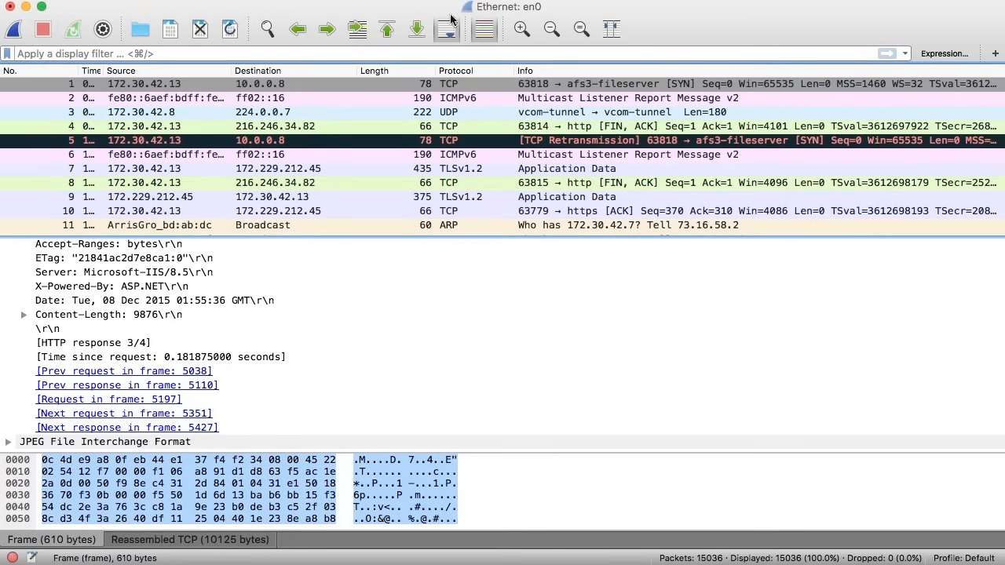
# Step: Open the endpoint statistics for the capture and enable name resolution
pyautogui.click(382, 1)
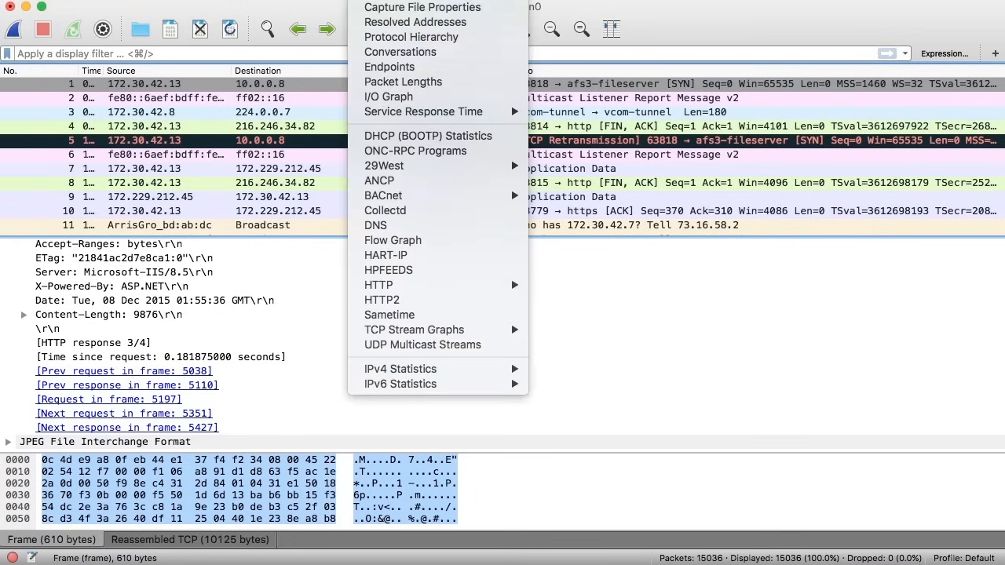
pyautogui.click(389, 67)
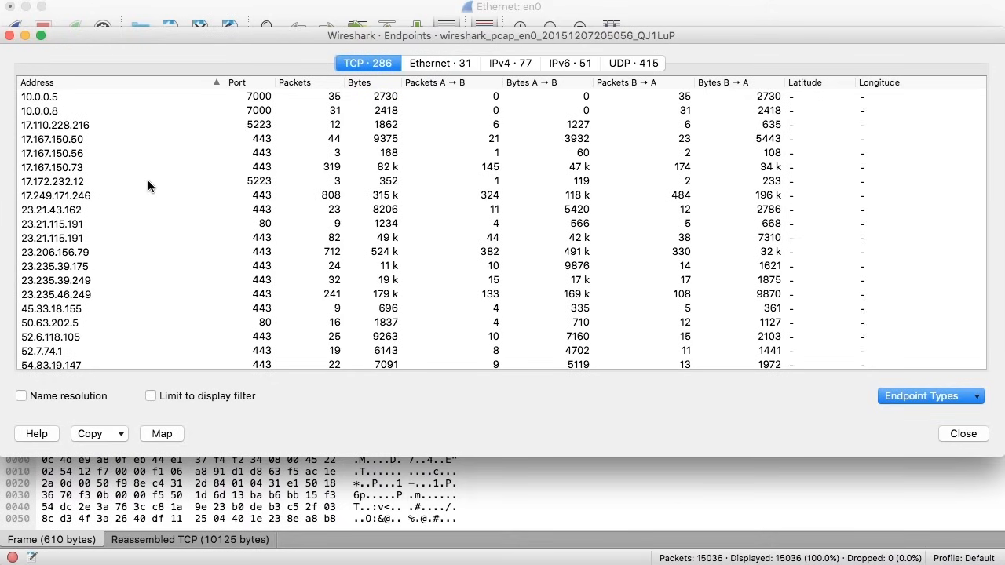
pyautogui.click(38, 392)
# Step: Review the TCP endpoints with their ports and traffic columns, selecting the 17.167.150.50 entry
pyautogui.scroll(-2, 358, 271)
pyautogui.scroll(-1, 359, 272)
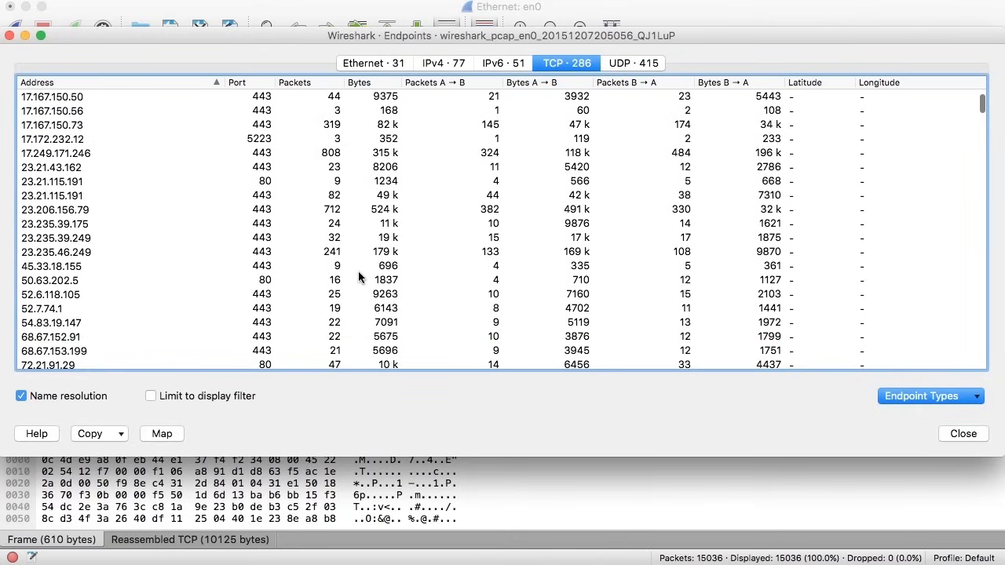
pyautogui.scroll(3, 358, 272)
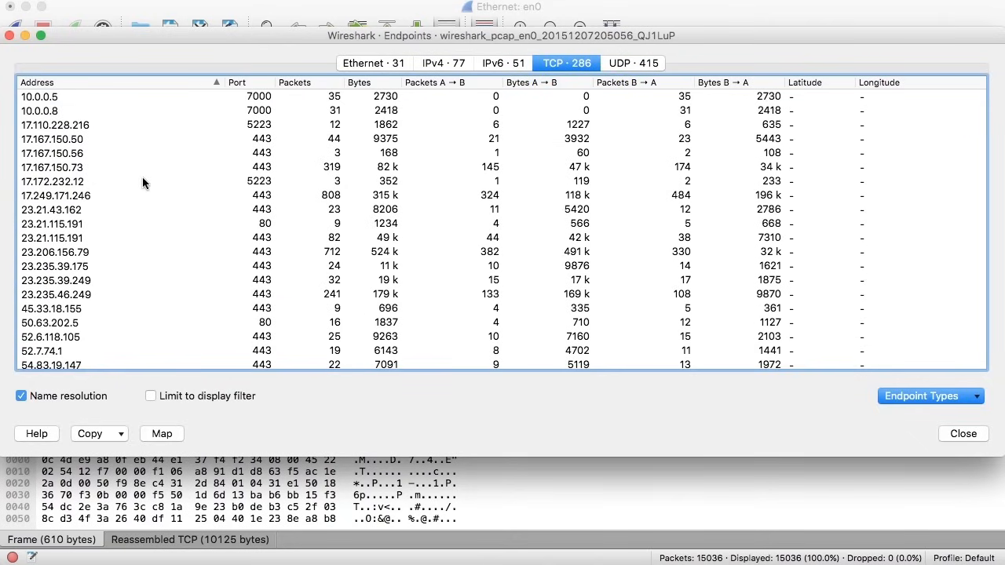
pyautogui.click(53, 138)
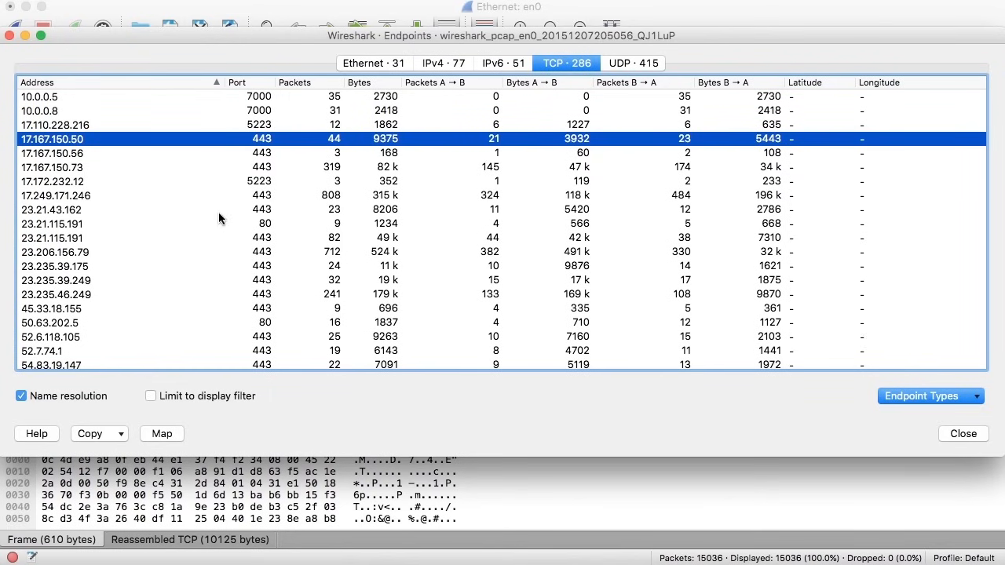
pyautogui.scroll(-20, 229, 224)
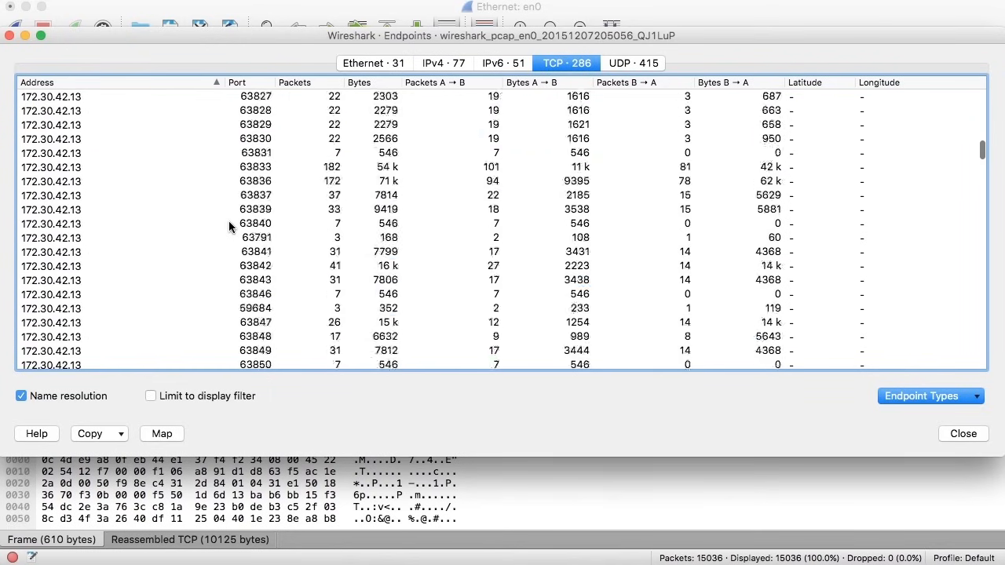
pyautogui.scroll(20, 229, 225)
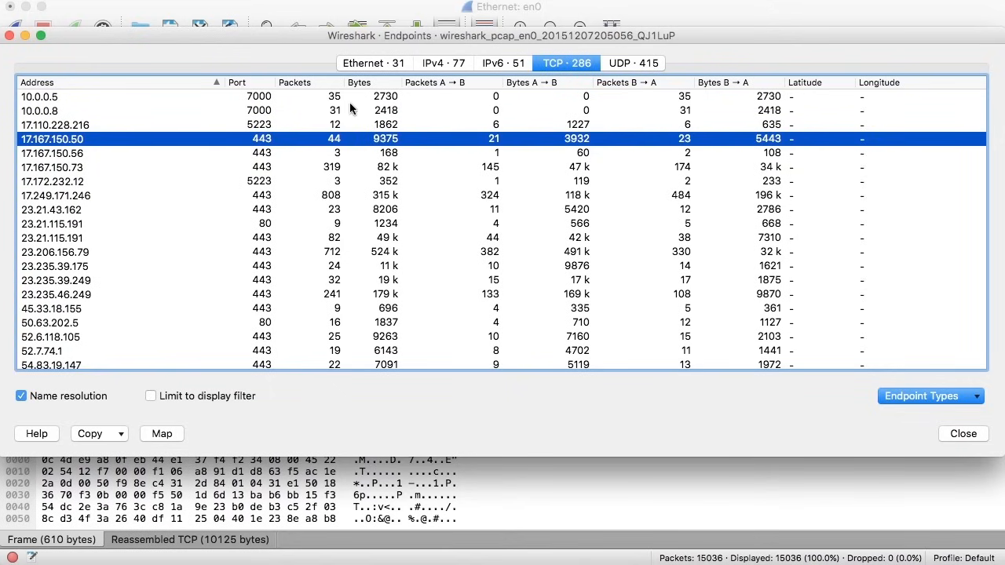
# Step: Examine the Ethernet endpoints and the IPv4 endpoints with their packet and byte columns
pyautogui.click(371, 64)
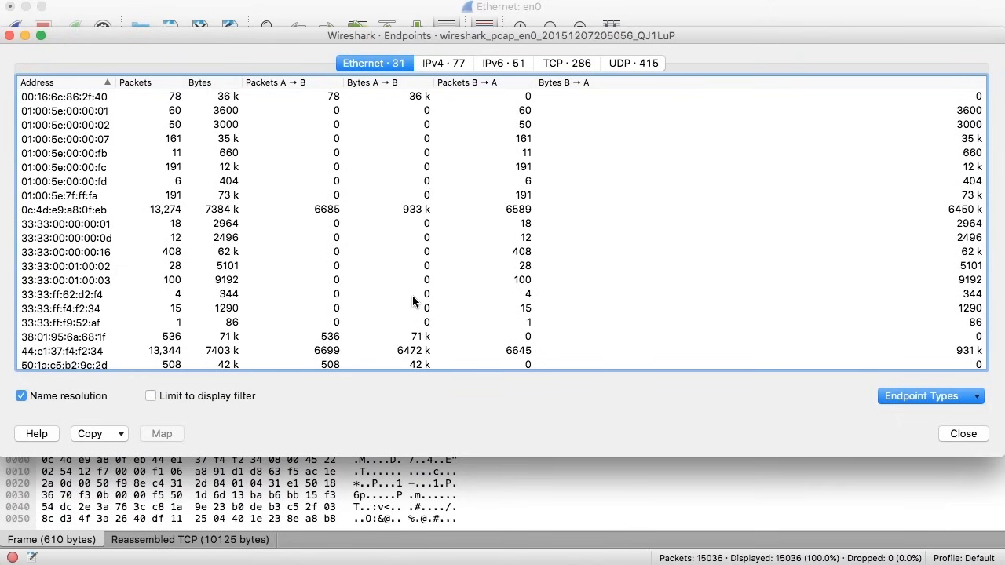
pyautogui.scroll(-5, 413, 295)
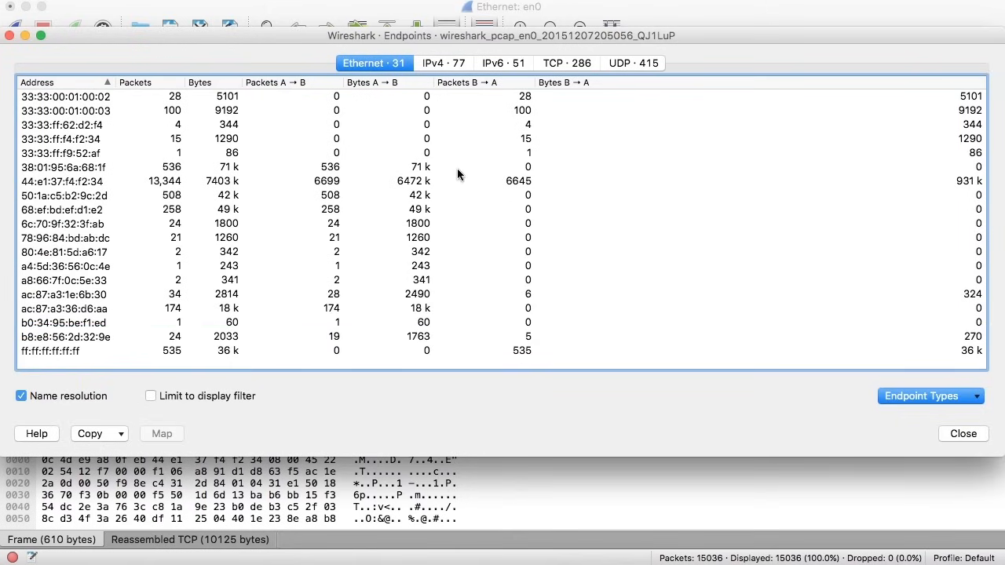
pyautogui.click(453, 64)
pyautogui.scroll(-10, 280, 308)
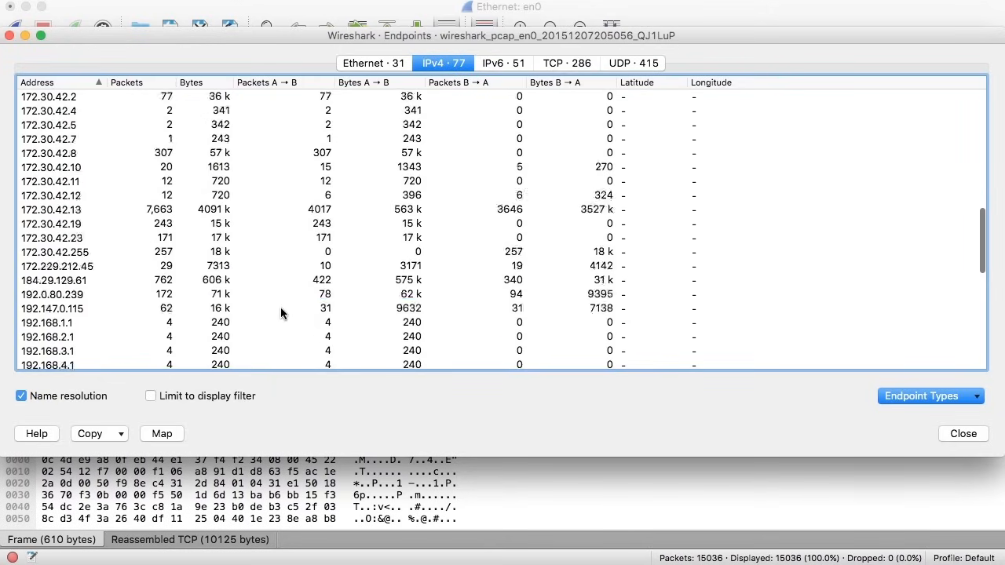
pyautogui.scroll(-5, 281, 313)
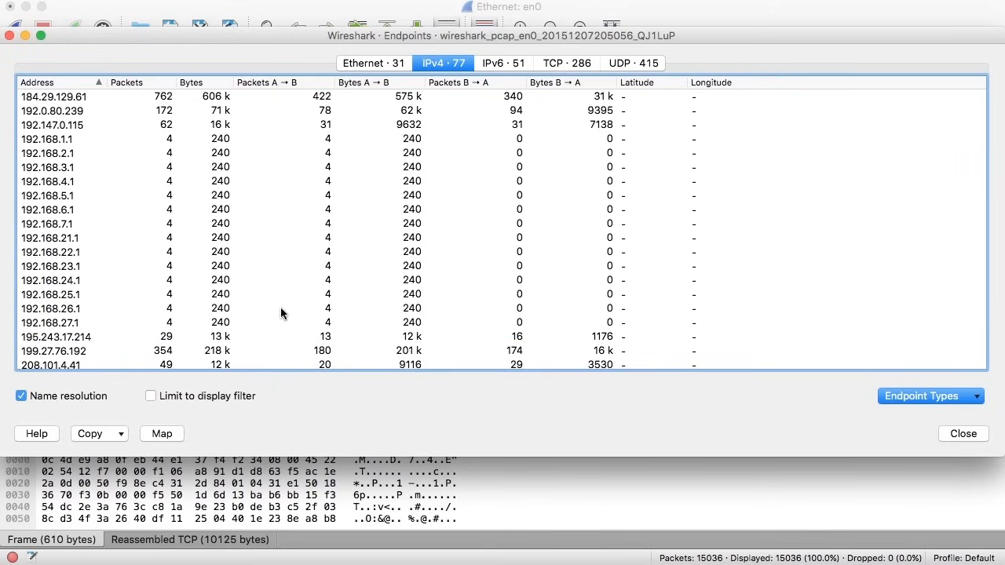
pyautogui.scroll(15, 280, 307)
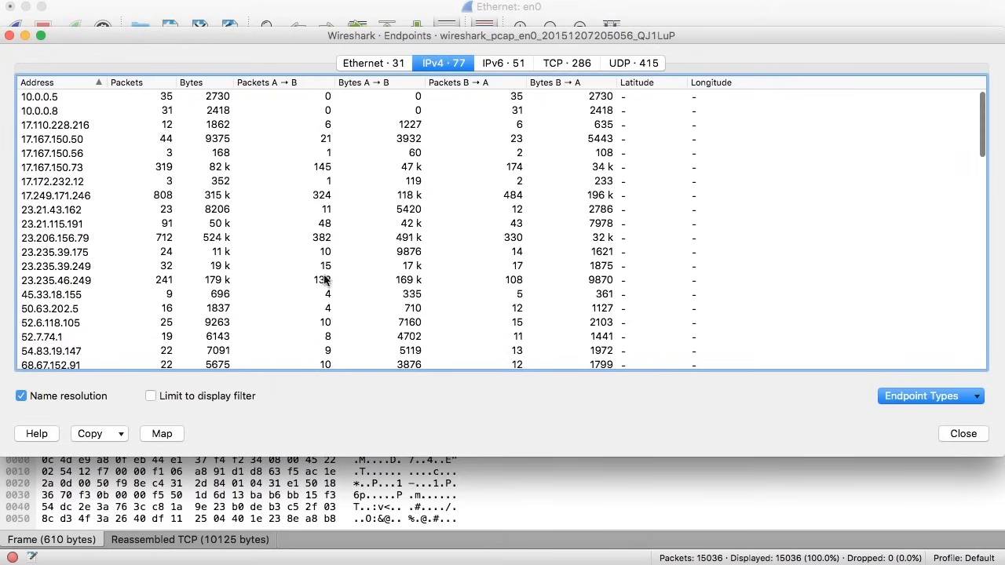
# Step: Compare the IPv6, TCP and UDP endpoint statistics, ending on the UDP endpoints
pyautogui.click(513, 63)
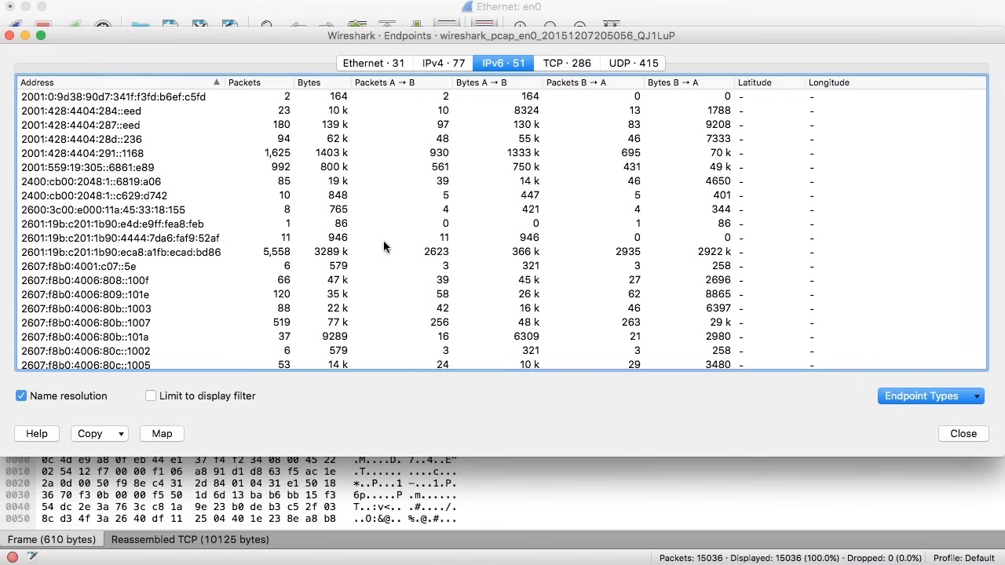
pyautogui.scroll(-1, 384, 247)
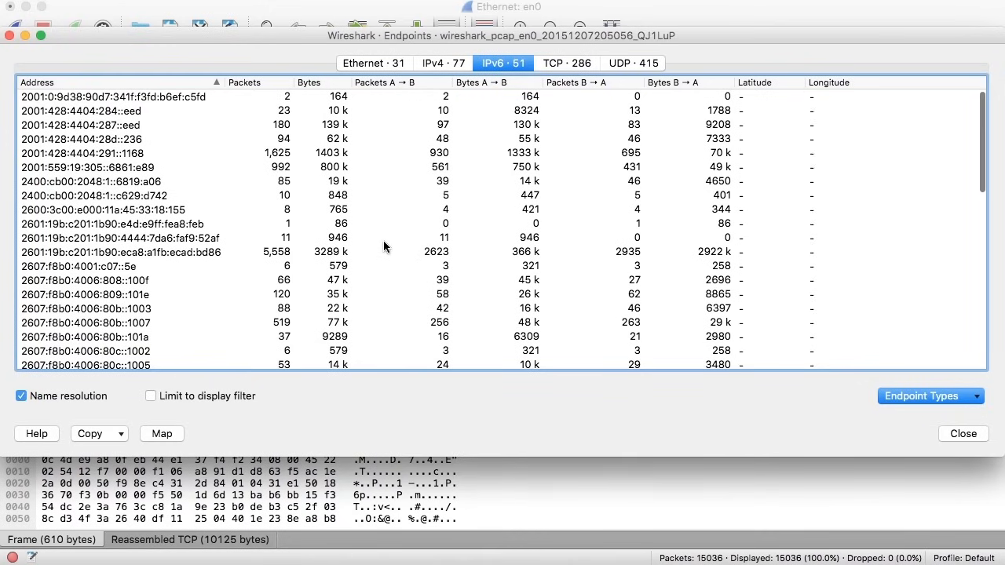
pyautogui.click(565, 61)
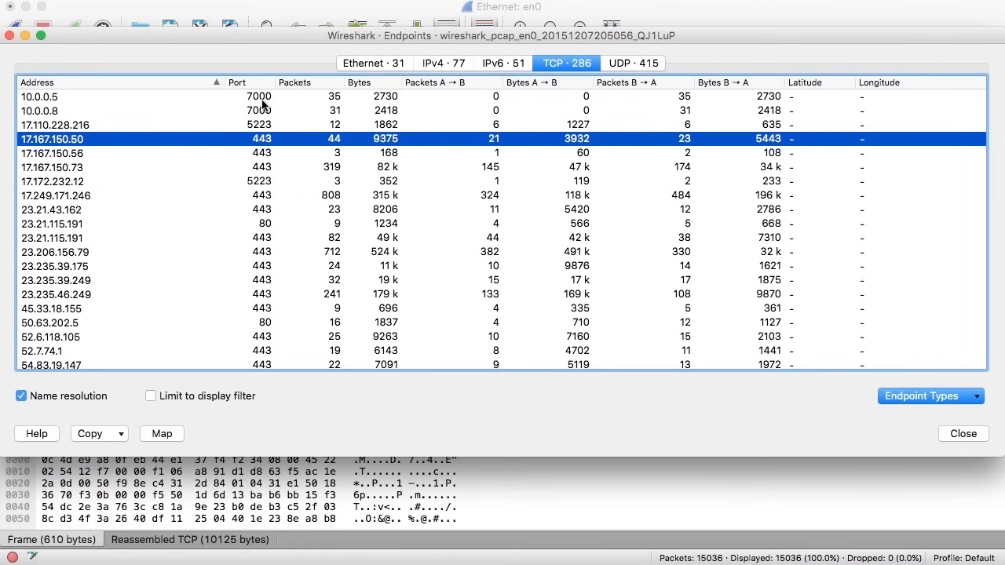
pyautogui.click(626, 66)
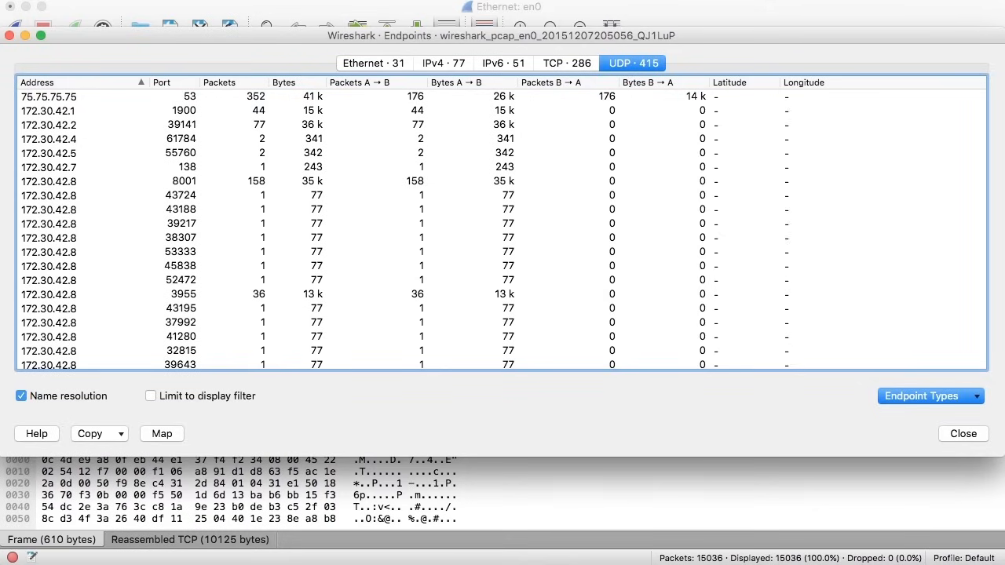
# Step: Select the 172.30.42.8 UDP endpoint on port 8001 and examine the entries for the same address below it
pyautogui.click(69, 182)
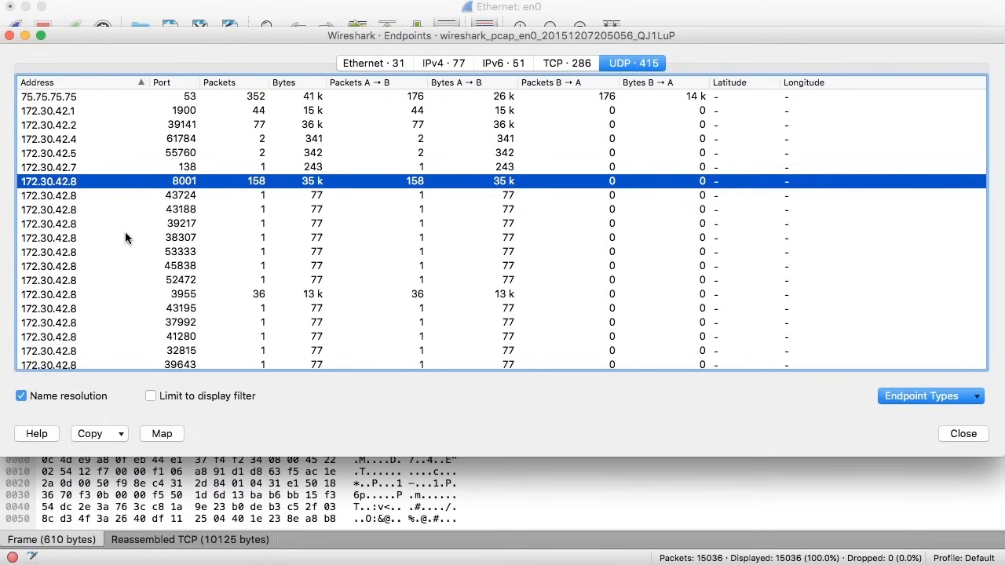
pyautogui.scroll(-2, 125, 234)
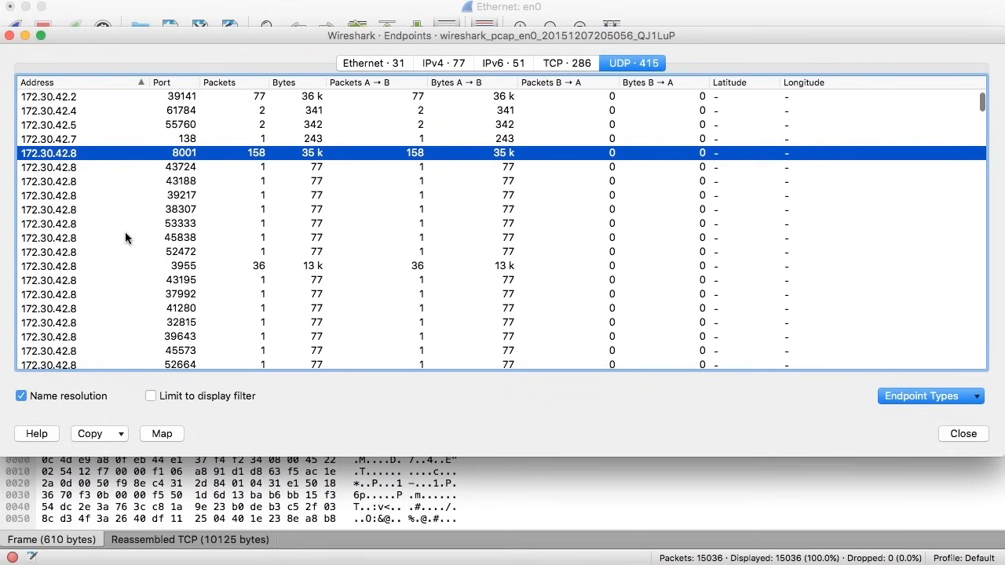
pyautogui.scroll(-2, 125, 233)
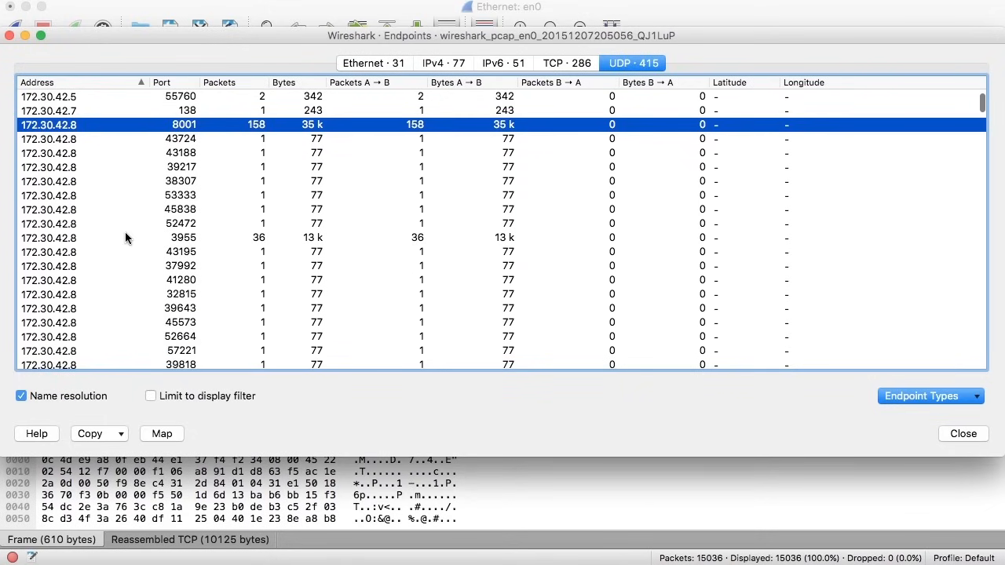
pyautogui.scroll(-2, 126, 237)
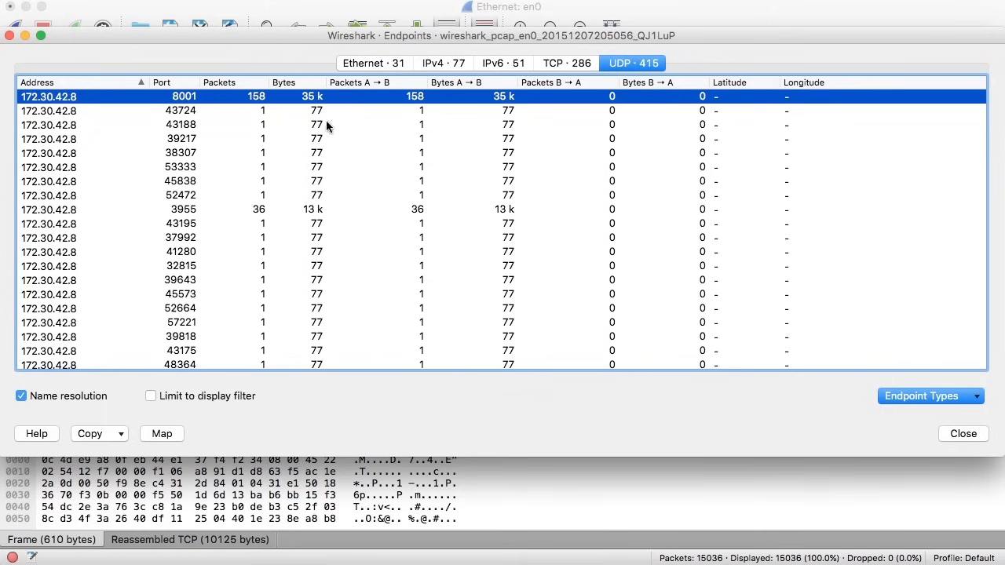
# Step: Review the TCP and IPv4 endpoints once more and close the endpoint statistics
pyautogui.click(589, 63)
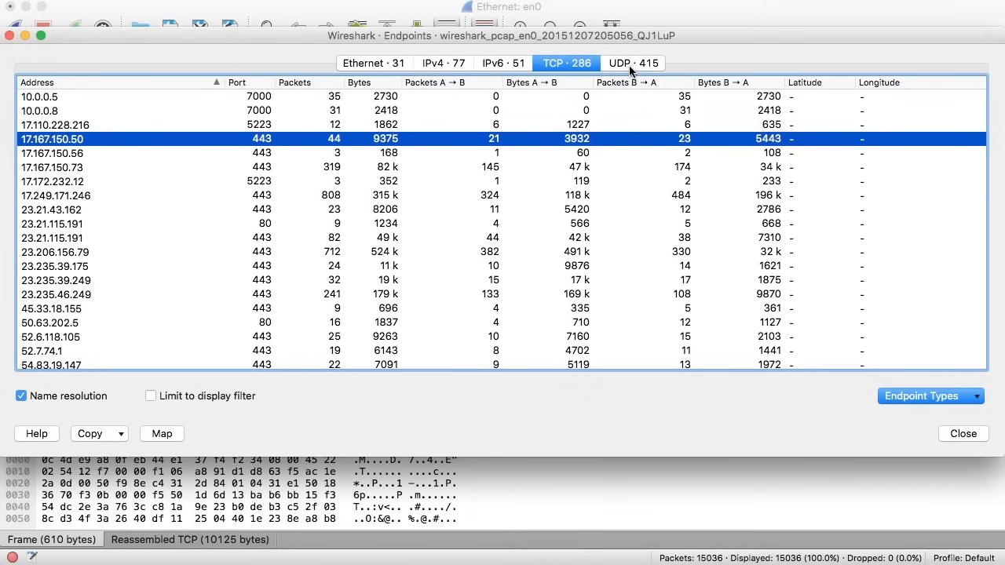
pyautogui.click(449, 63)
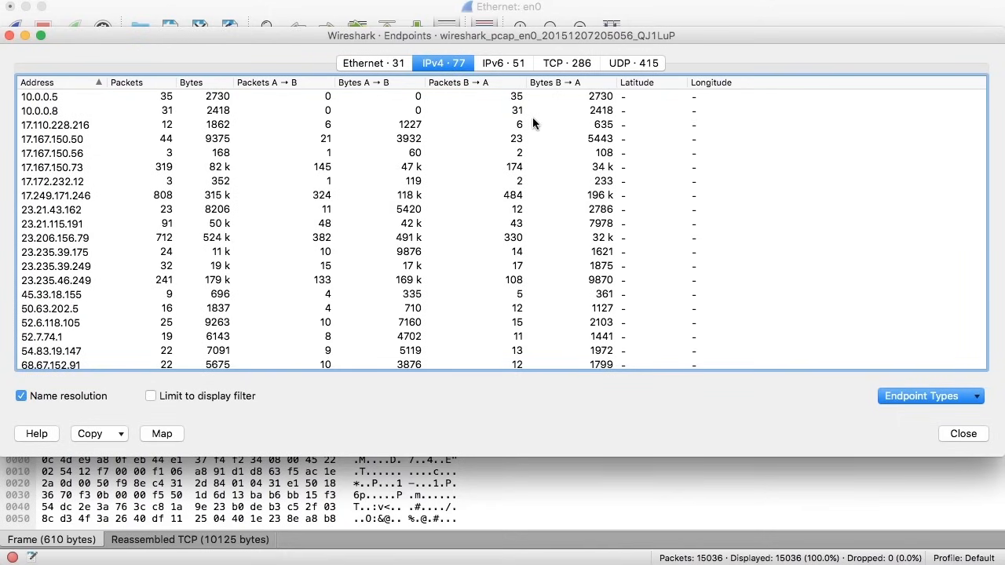
pyautogui.click(961, 434)
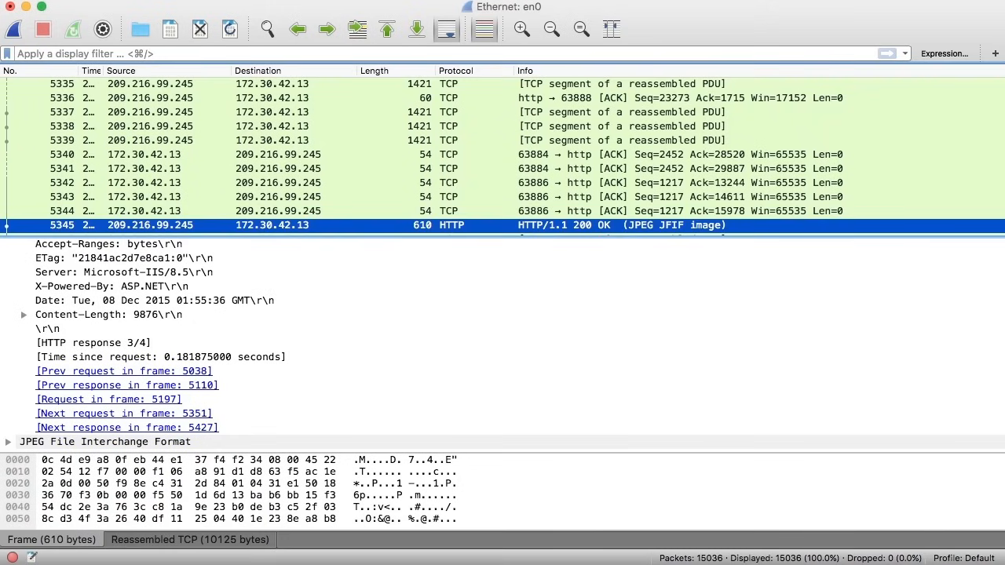
# Step: Open the conversation statistics, enable name resolution, and select the TCP conversation from 172.30.42.13 port 63815
pyautogui.click(384, 1)
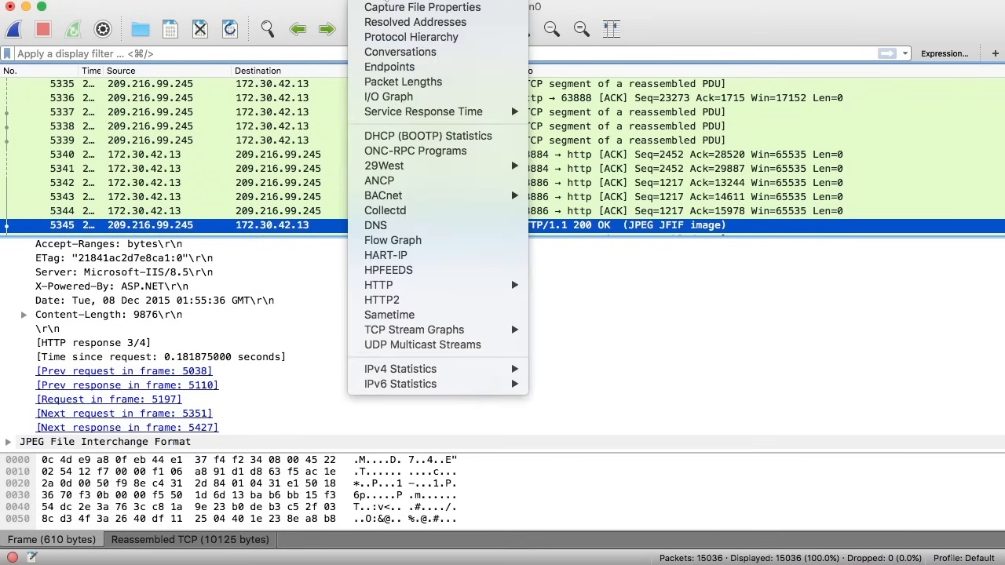
pyautogui.click(423, 53)
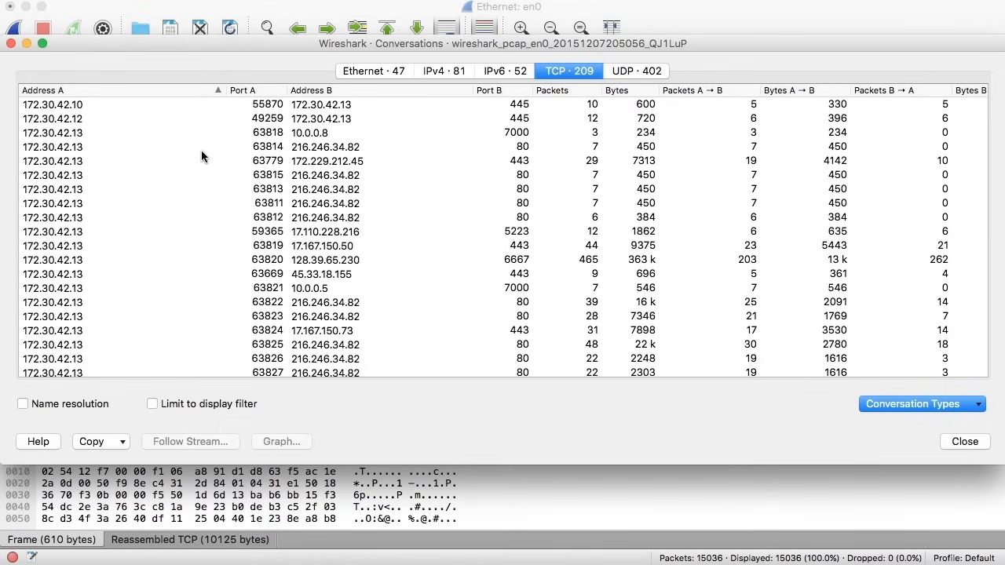
pyautogui.click(90, 405)
pyautogui.click(149, 105)
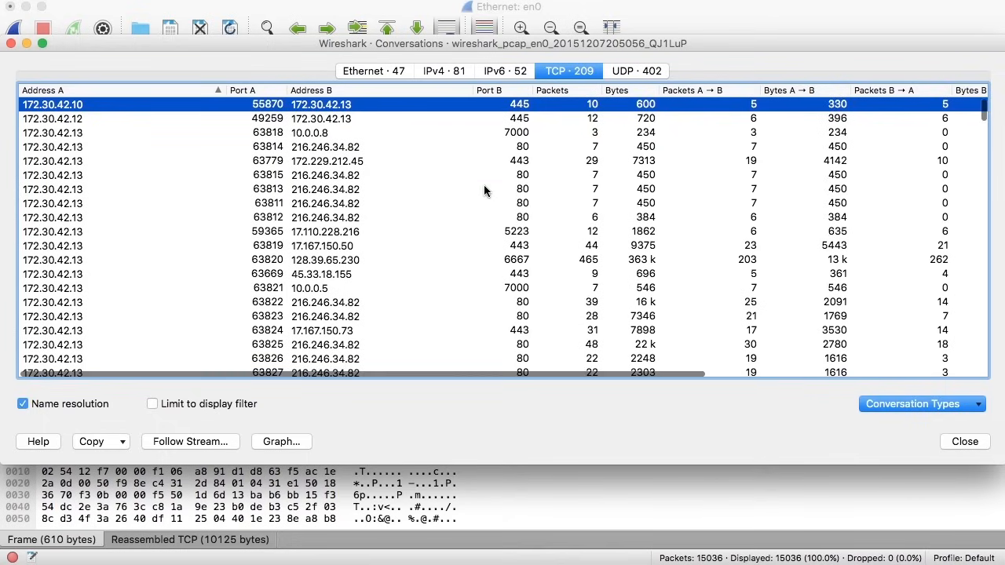
pyautogui.click(455, 175)
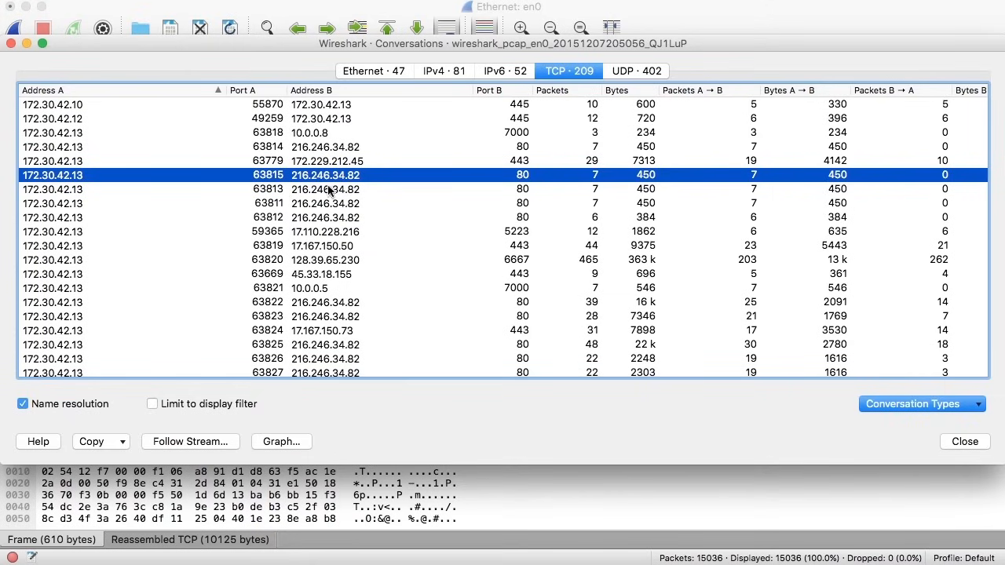
# Step: Sort the IPv4 conversations by packets in descending order and select the one between 172.30.42.13 and 209.216.99.245
pyautogui.click(462, 73)
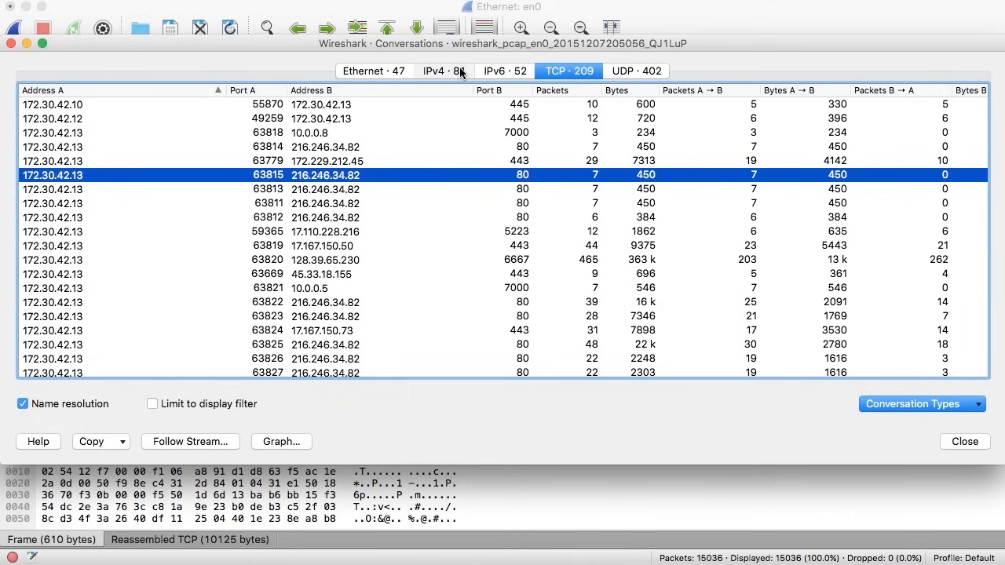
pyautogui.click(462, 72)
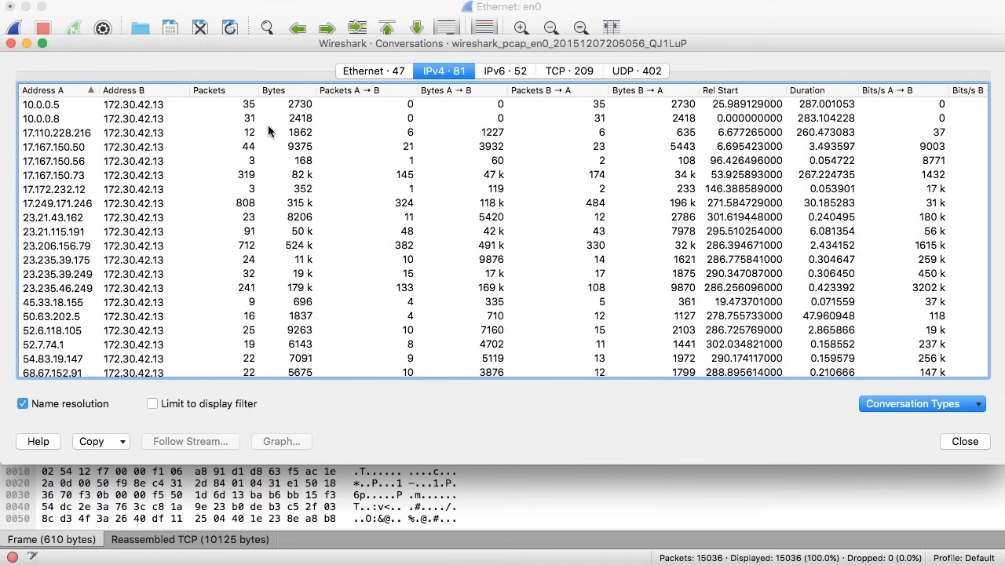
pyautogui.click(245, 91)
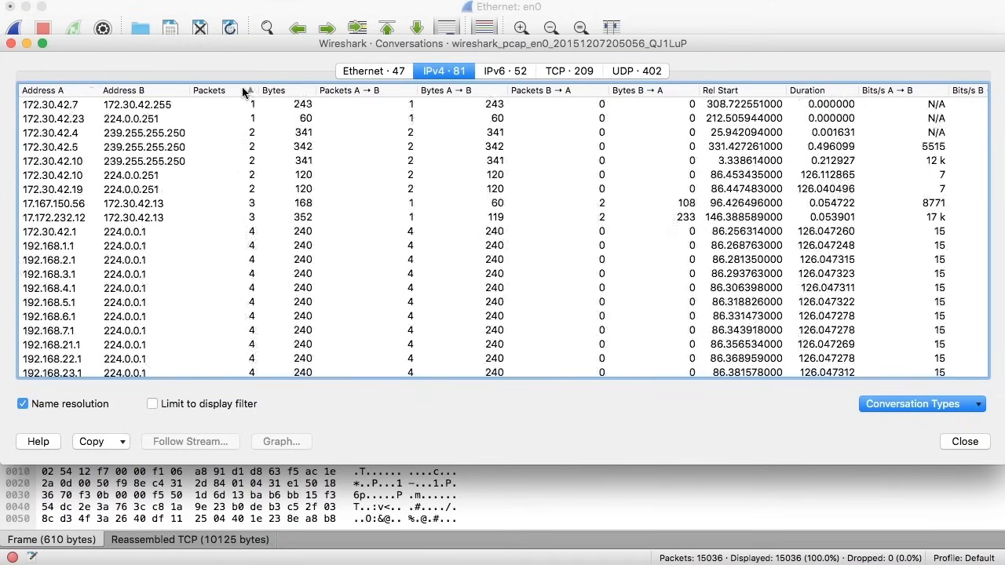
pyautogui.click(245, 91)
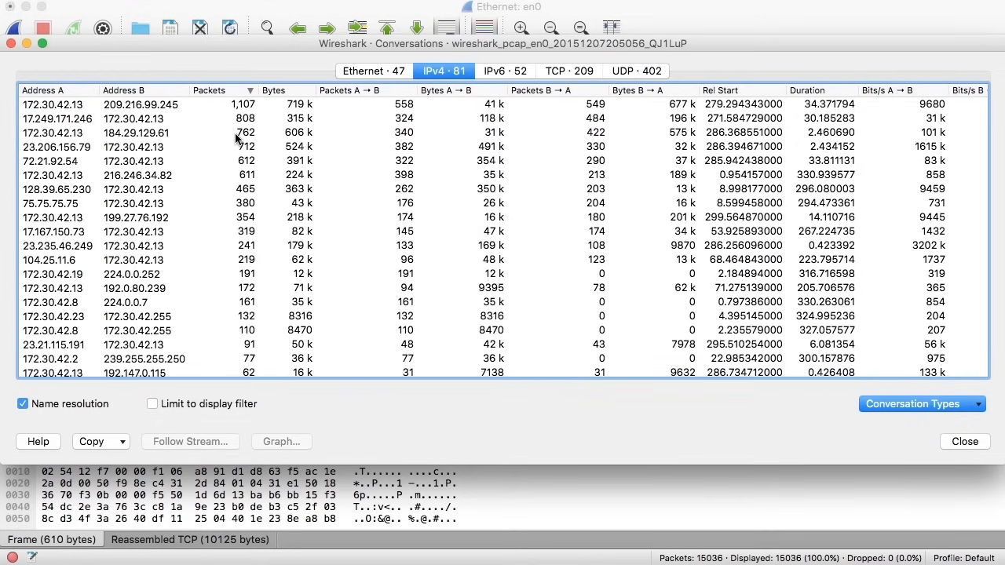
pyautogui.click(187, 107)
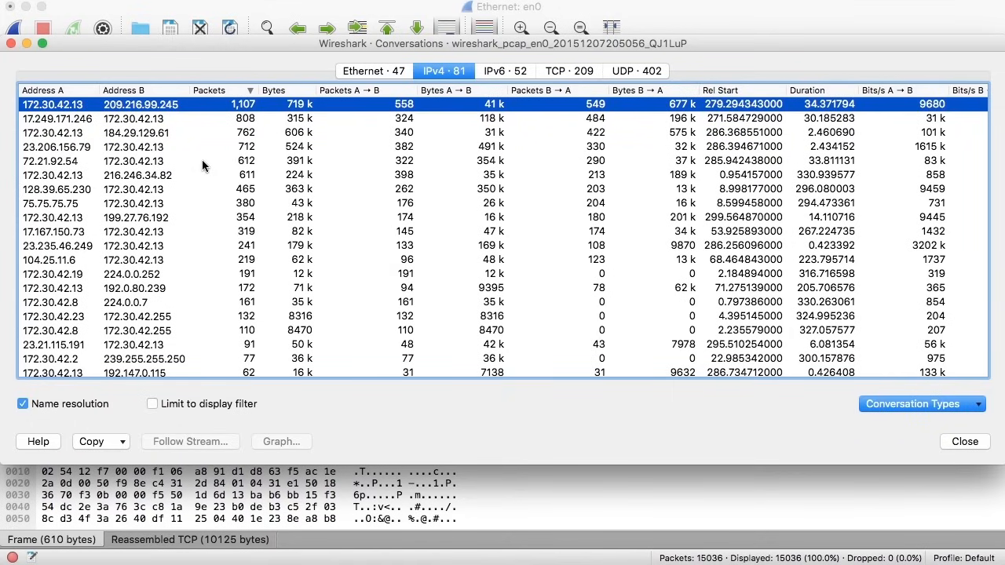
pyautogui.scroll(-3, 203, 165)
pyautogui.scroll(3, 203, 165)
pyautogui.hscroll(1, 202, 165)
pyautogui.hscroll(-1, 202, 165)
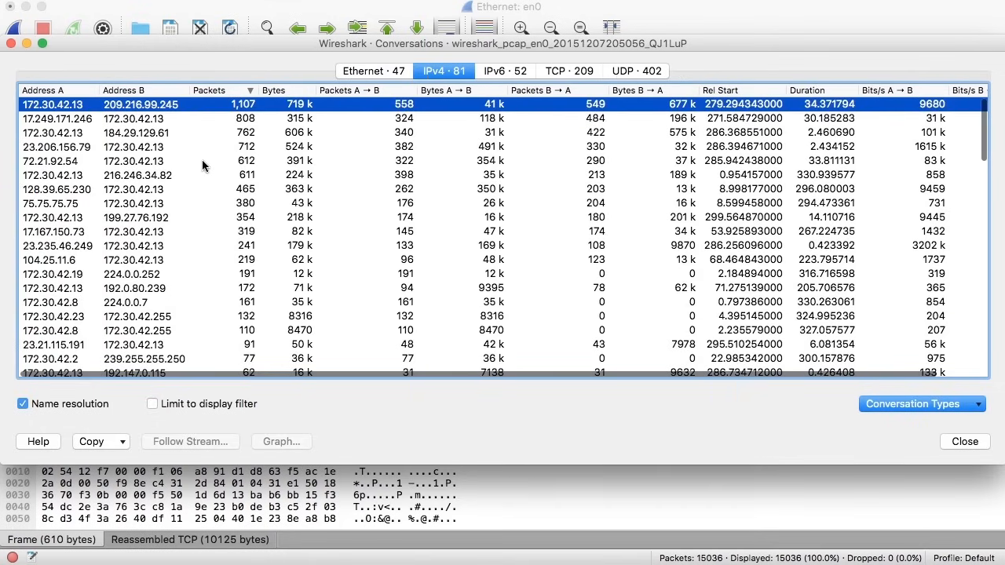
# Step: Inspect the TCP conversations between 172.30.42.13 and 216.246.34.82 that use source ports 63813, 63811 and 63812
pyautogui.click(581, 75)
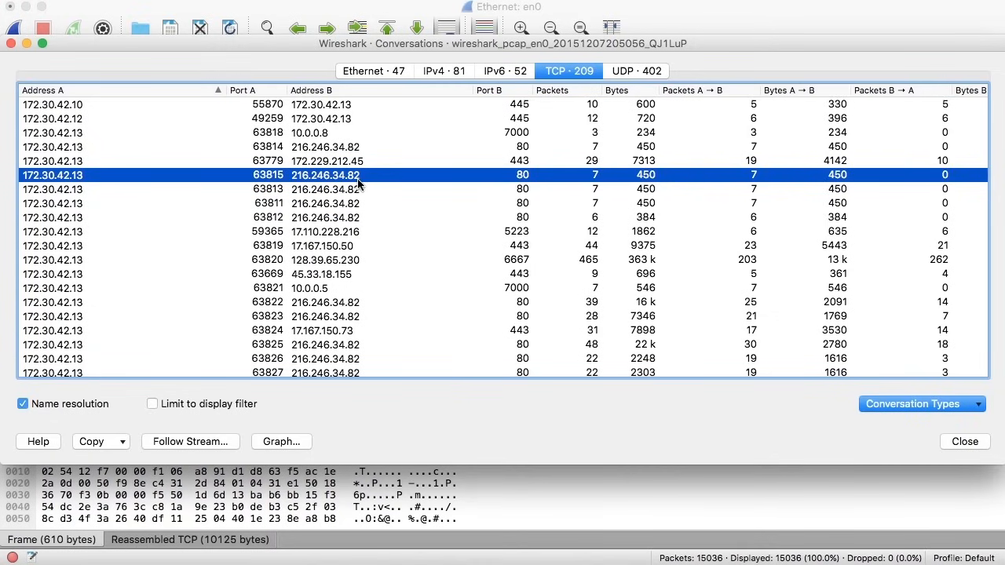
pyautogui.click(276, 191)
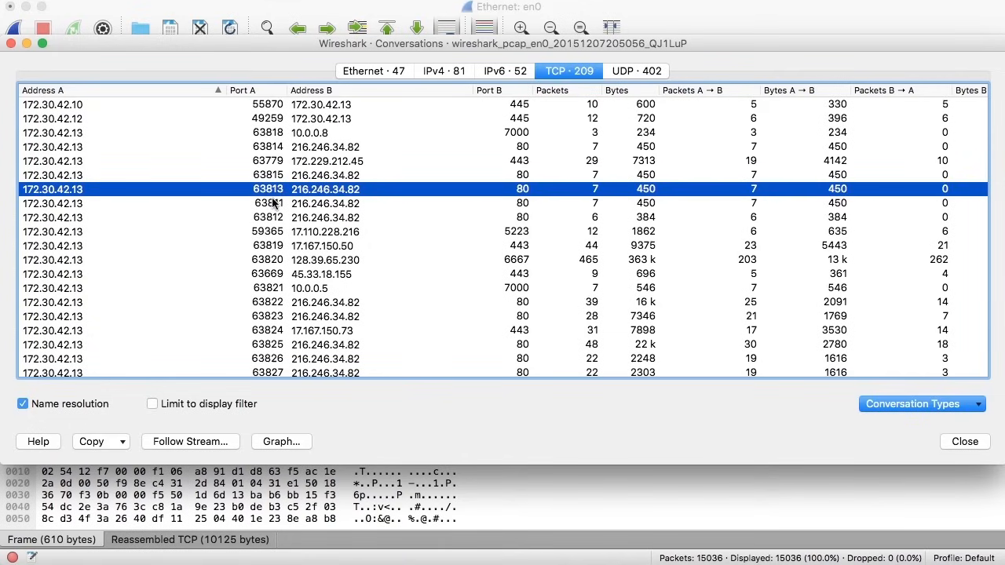
pyautogui.click(274, 205)
pyautogui.click(272, 219)
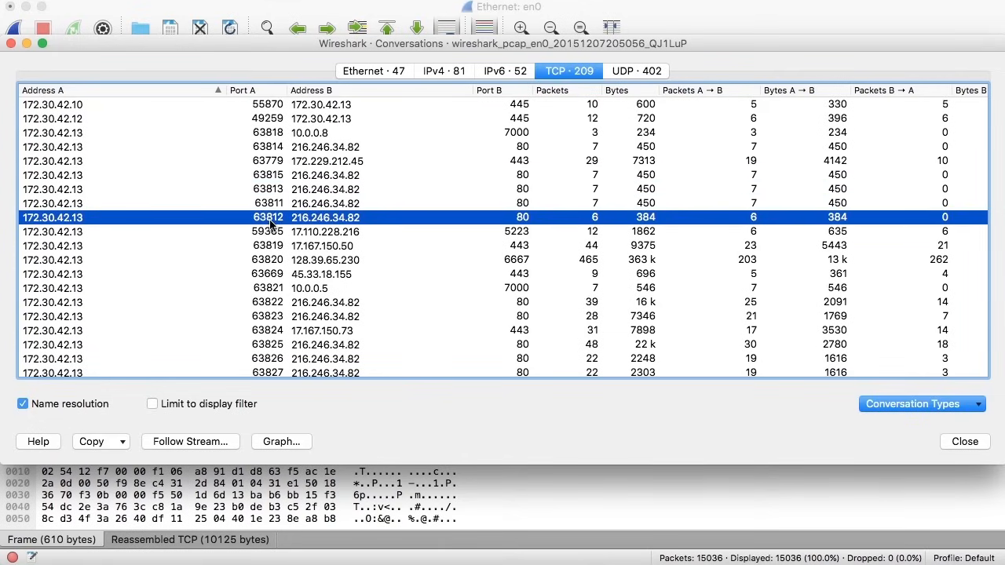
# Step: Compare the Ethernet and IPv4 conversations, including the IPv4 duration and bits-per-second columns, and return to the packet list
pyautogui.click(438, 72)
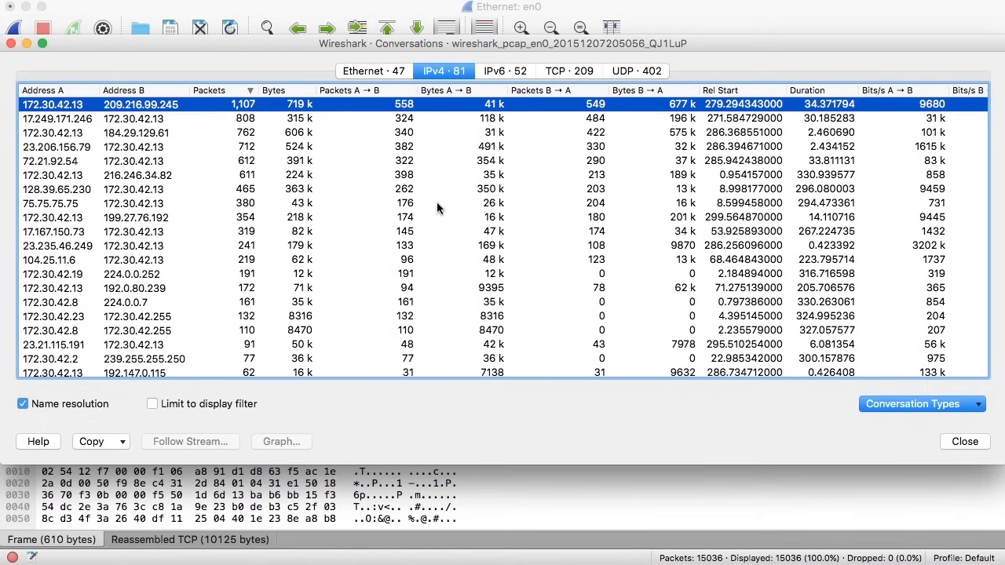
pyautogui.click(380, 77)
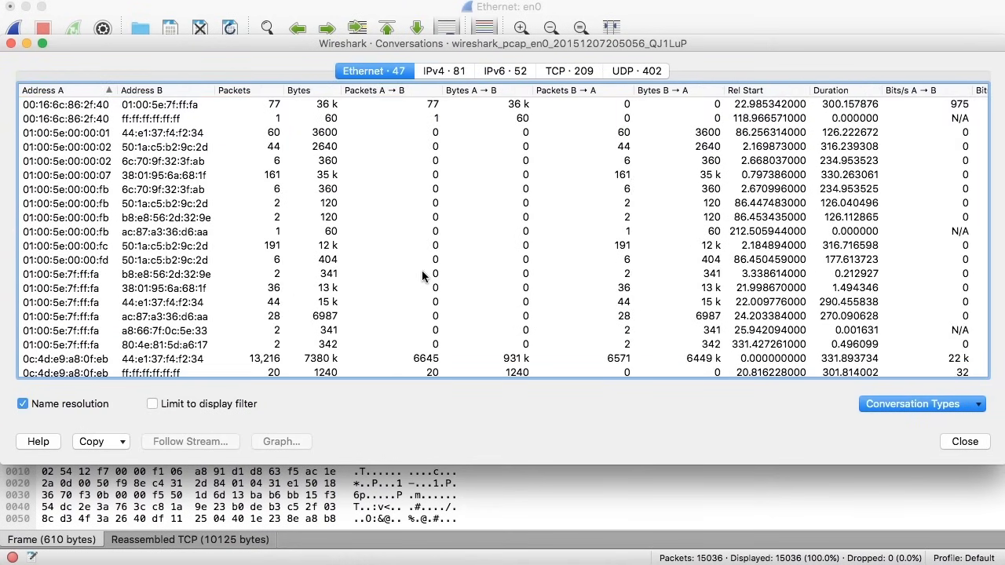
pyautogui.click(447, 75)
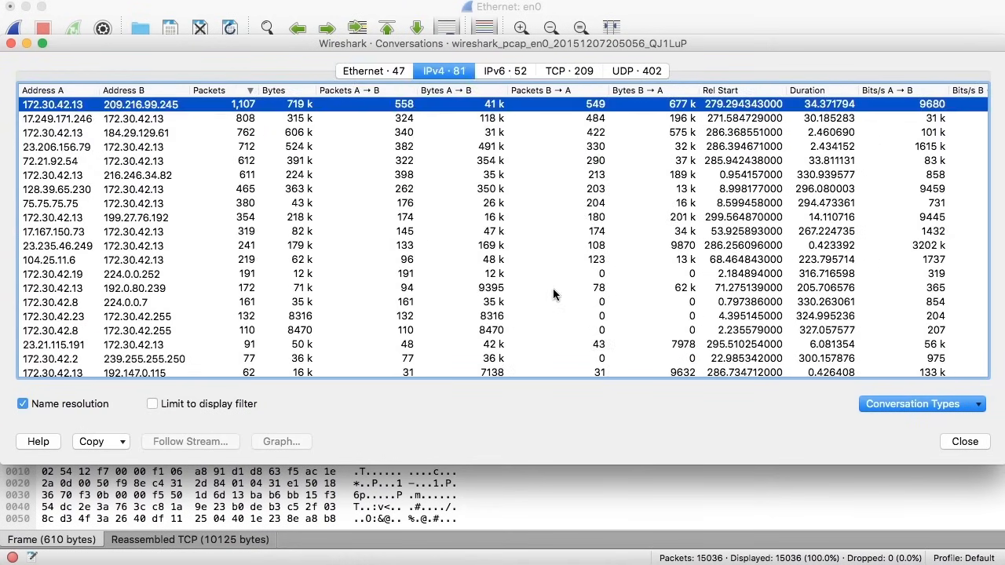
pyautogui.hscroll(3, 554, 295)
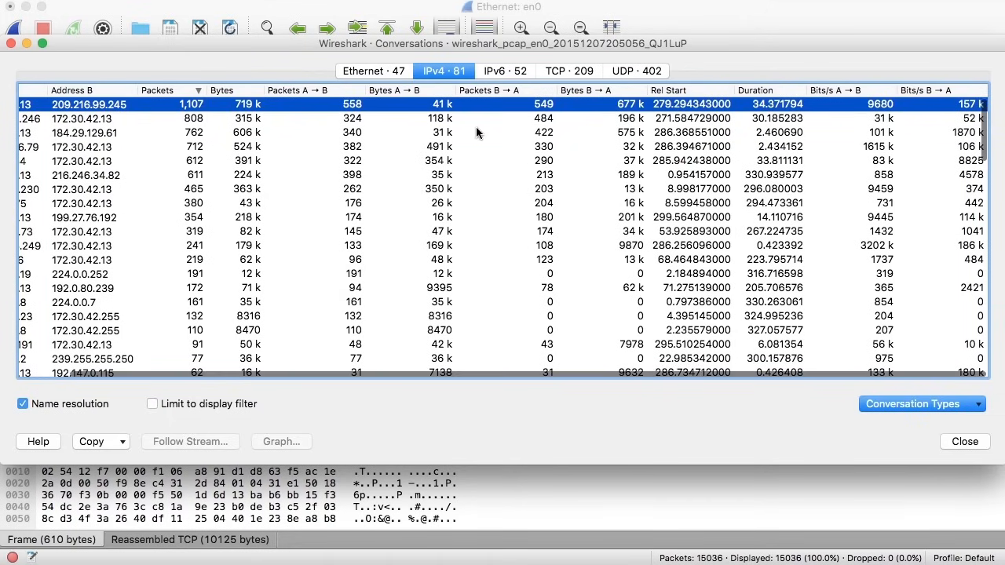
pyautogui.hscroll(-3, 476, 128)
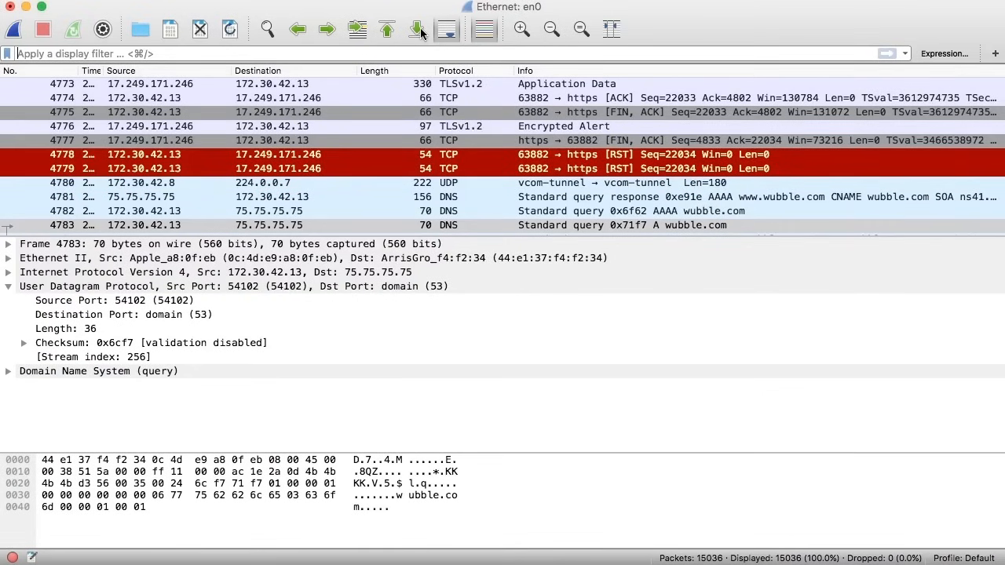
# Step: Open the I/O graph for the capture and move its window so that the whole graph and its settings are visible
pyautogui.click(380, 0)
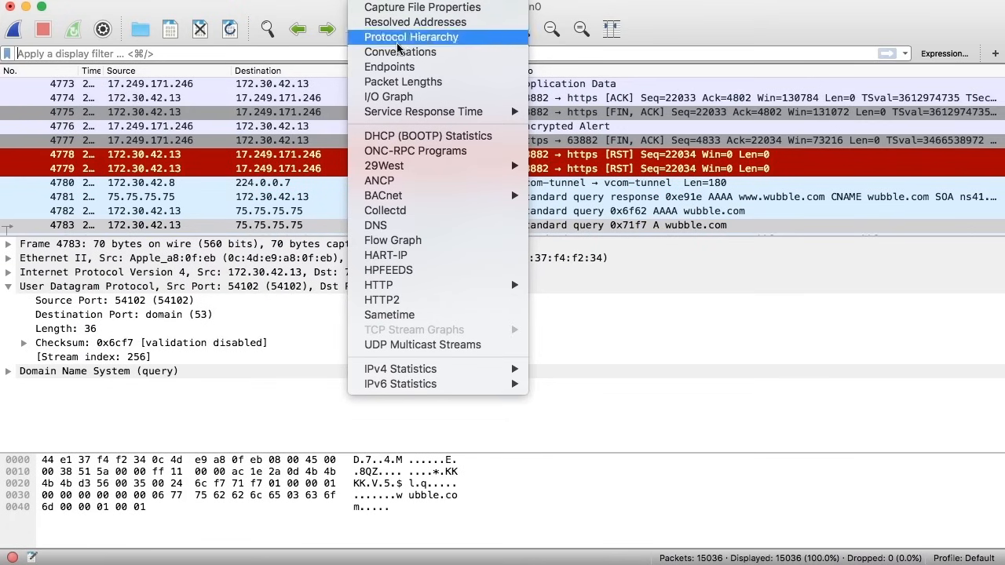
pyautogui.click(393, 97)
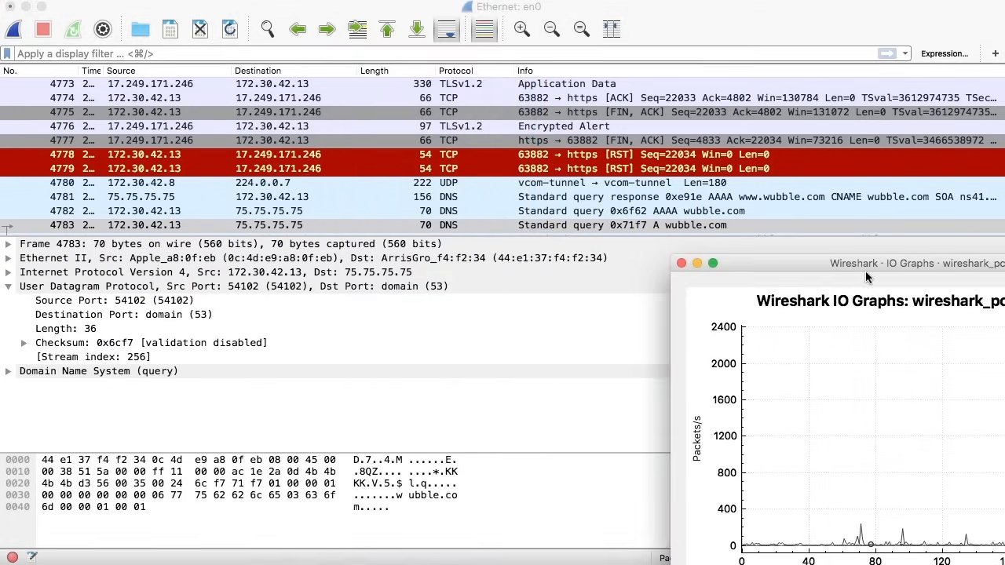
pyautogui.moveTo(870, 264); pyautogui.dragTo(325, 8)
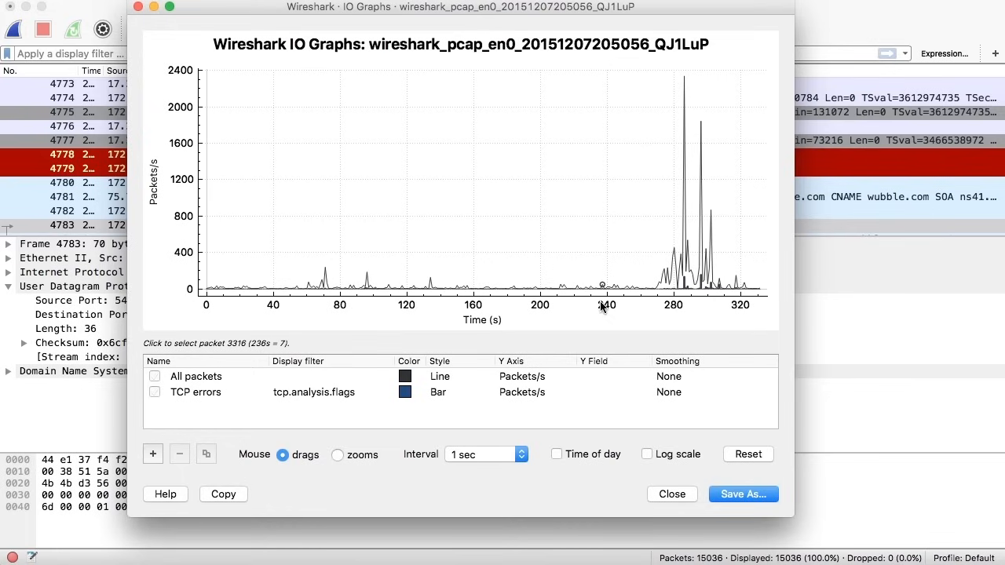
# Step: Toggle the All packets series in the I/O graph, leaving only the TCP errors series plotted
pyautogui.click(155, 377)
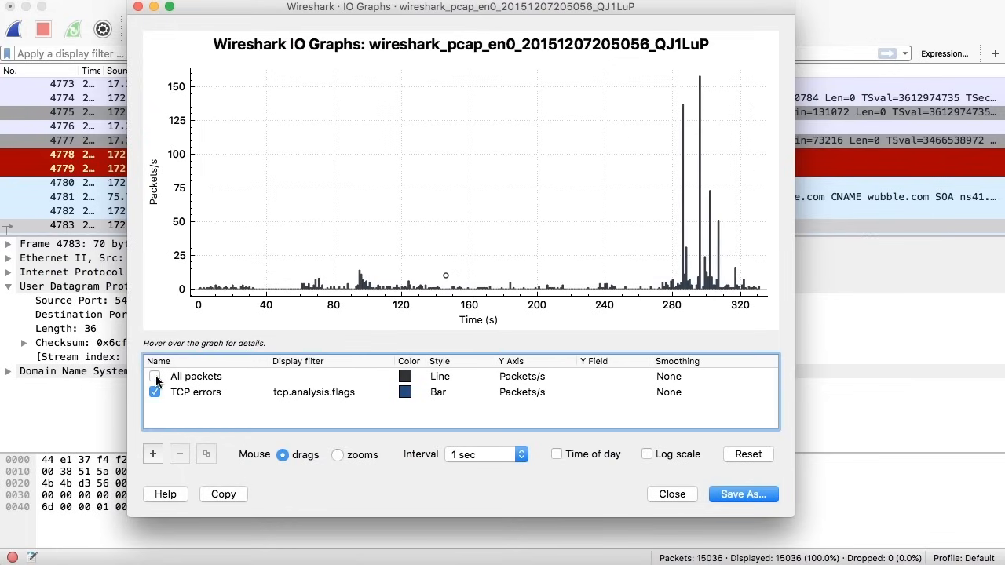
pyautogui.click(155, 376)
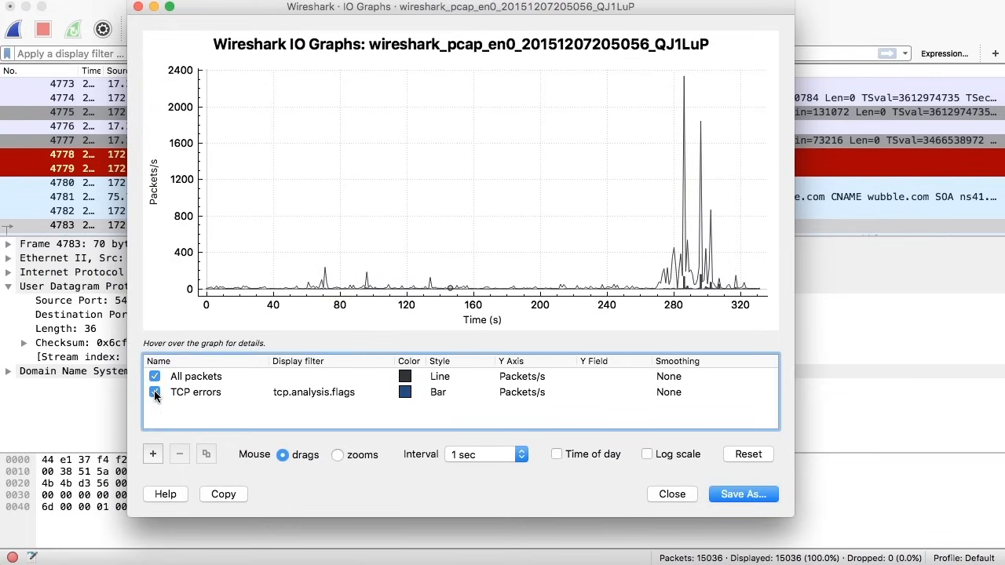
pyautogui.click(155, 377)
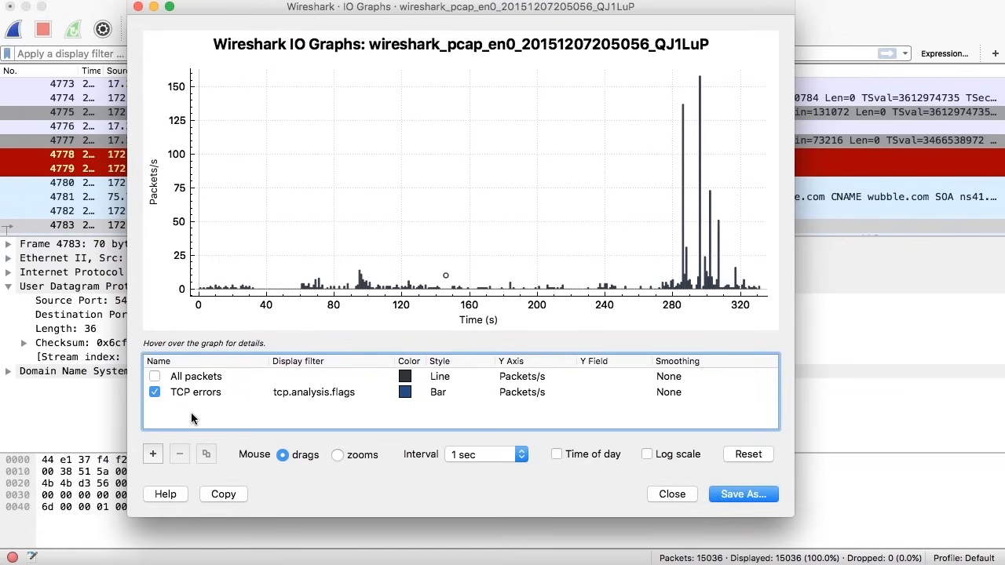
# Step: Try a 0.1 sec interval for the TCP errors graph and set the interval to 10 sec
pyautogui.click(481, 456)
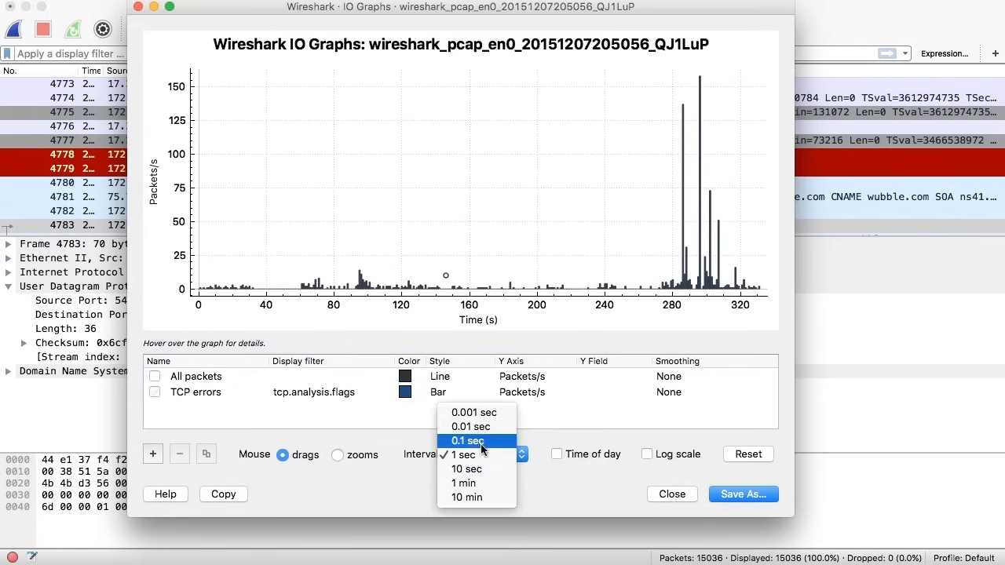
pyautogui.click(481, 443)
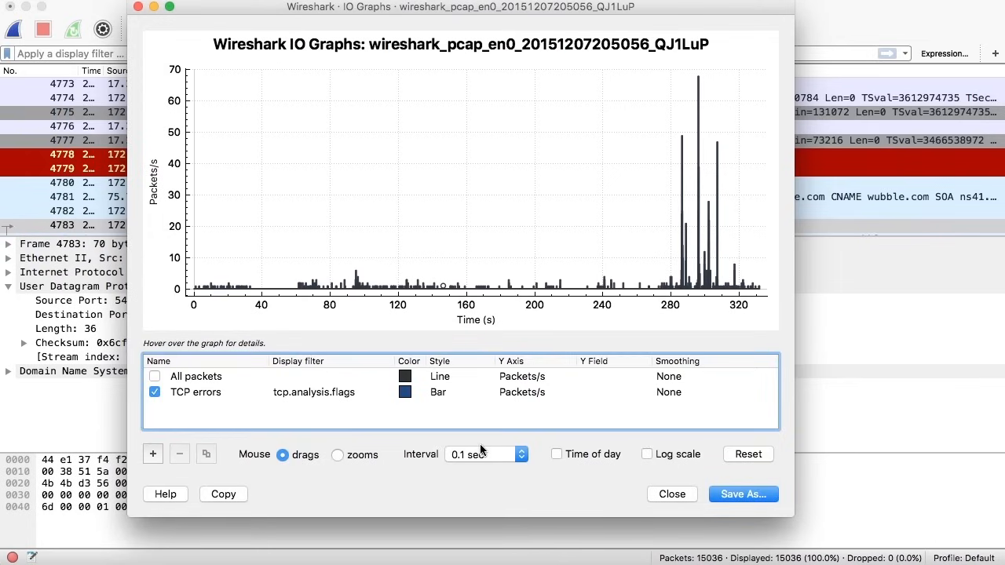
pyautogui.click(477, 457)
pyautogui.click(475, 485)
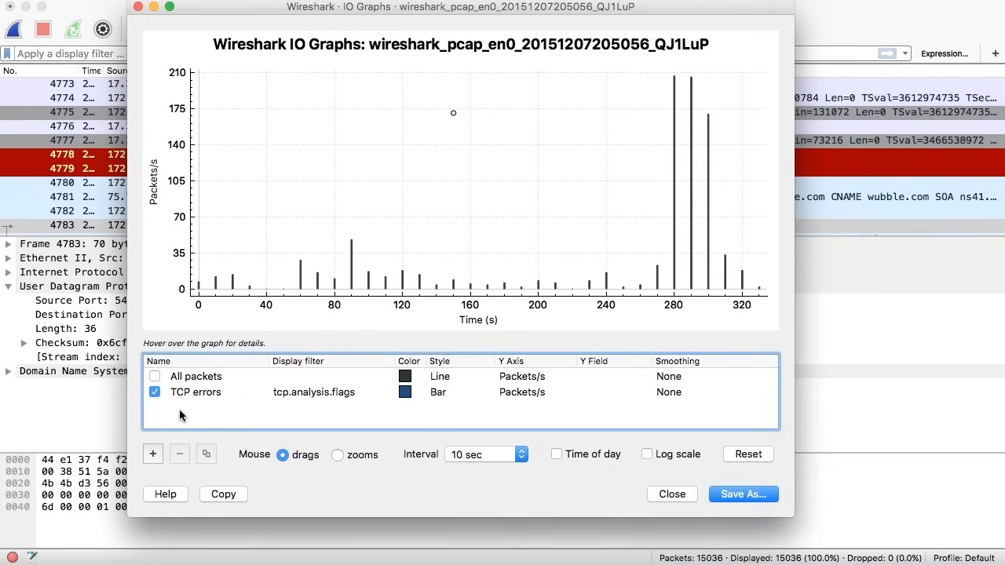
# Step: Replace the TCP errors series with the All packets series in the I/O graph and set the interval to 1 sec
pyautogui.click(157, 395)
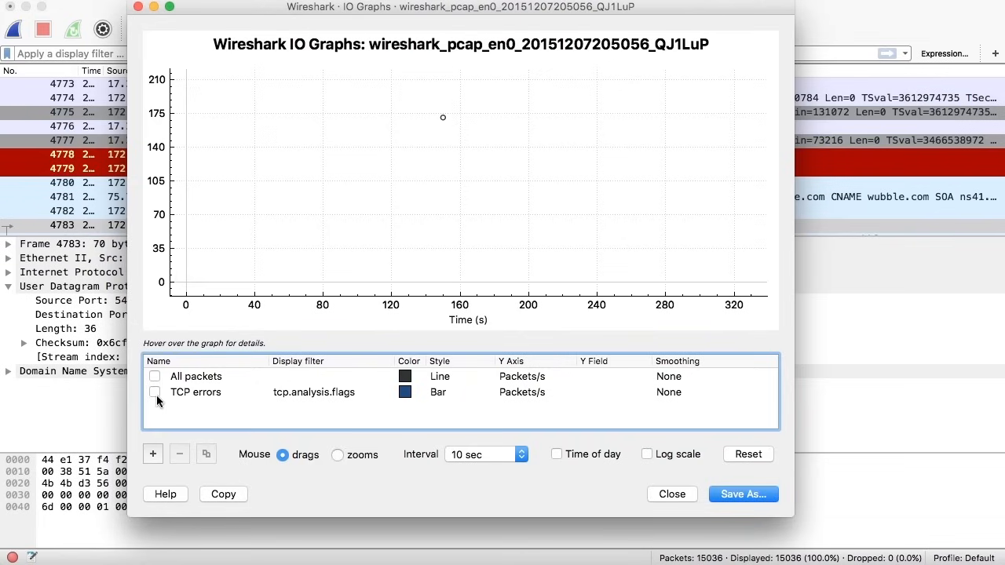
pyautogui.click(155, 377)
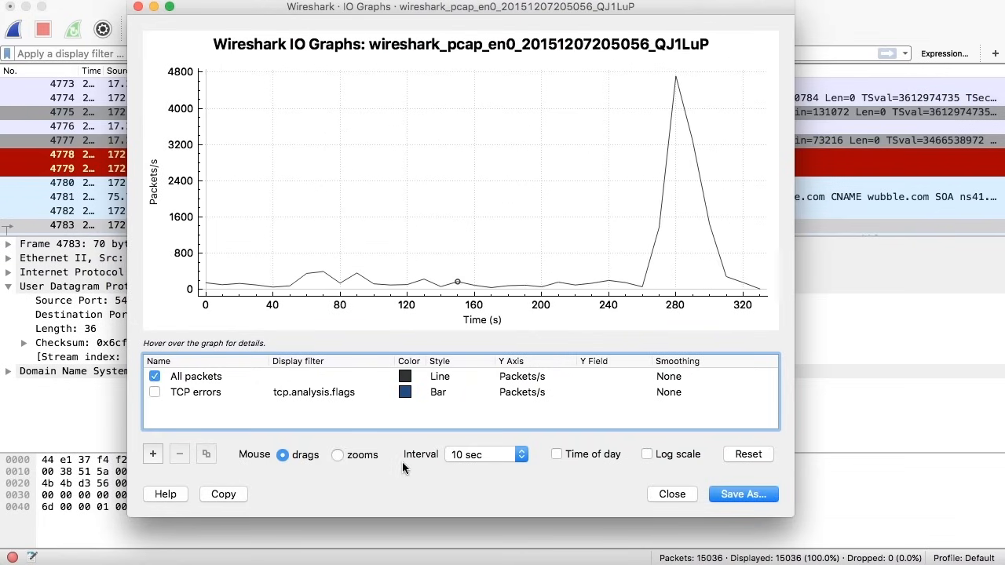
pyautogui.click(469, 456)
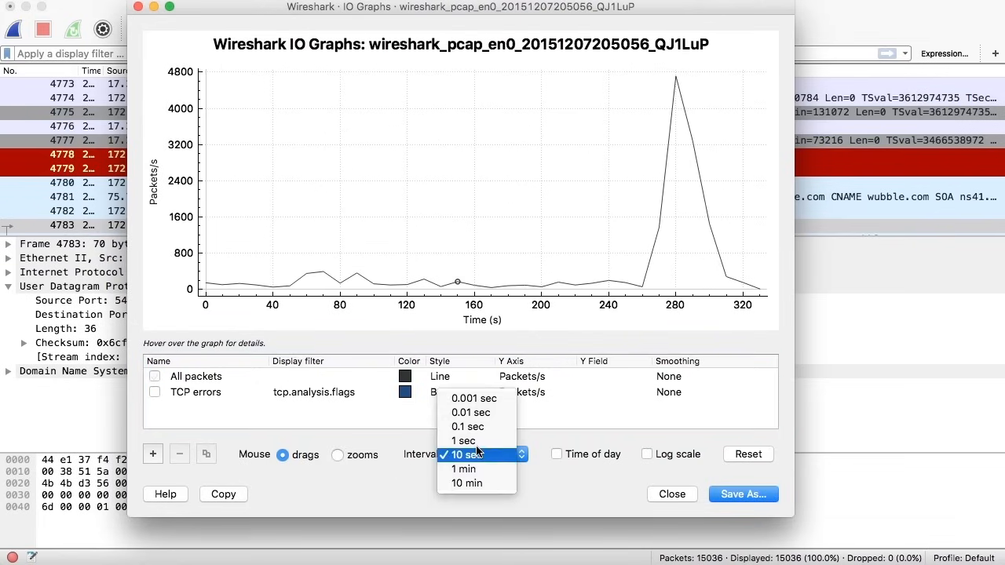
pyautogui.click(477, 441)
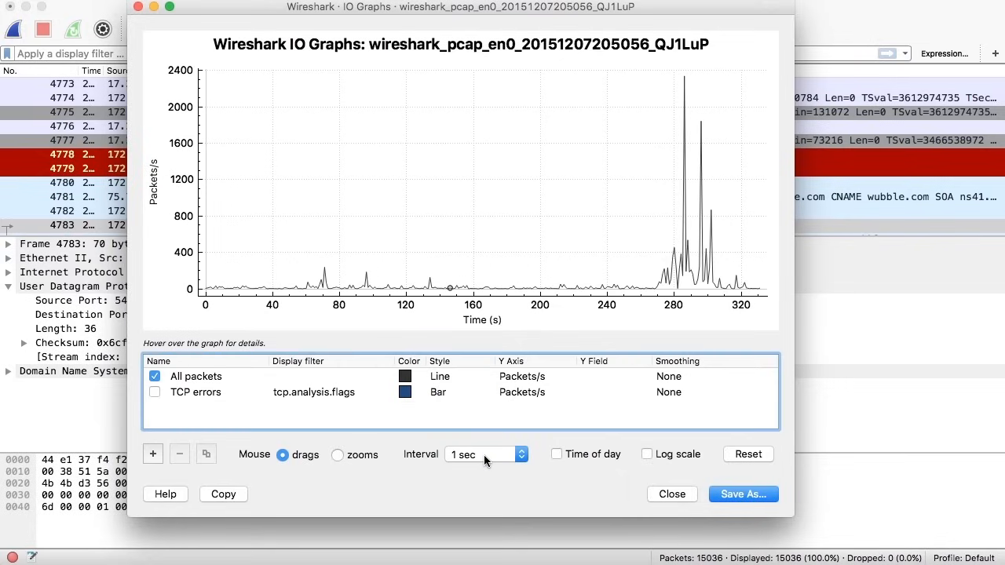
# Step: Try intervals of 1 min and 0.01 sec for the All packets graph
pyautogui.click(484, 455)
pyautogui.click(480, 484)
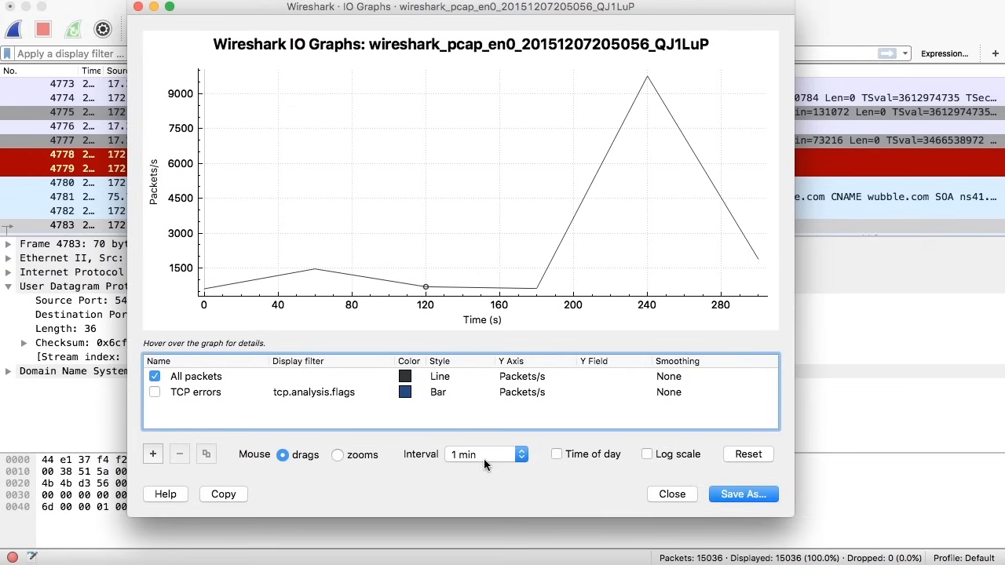
pyautogui.click(485, 459)
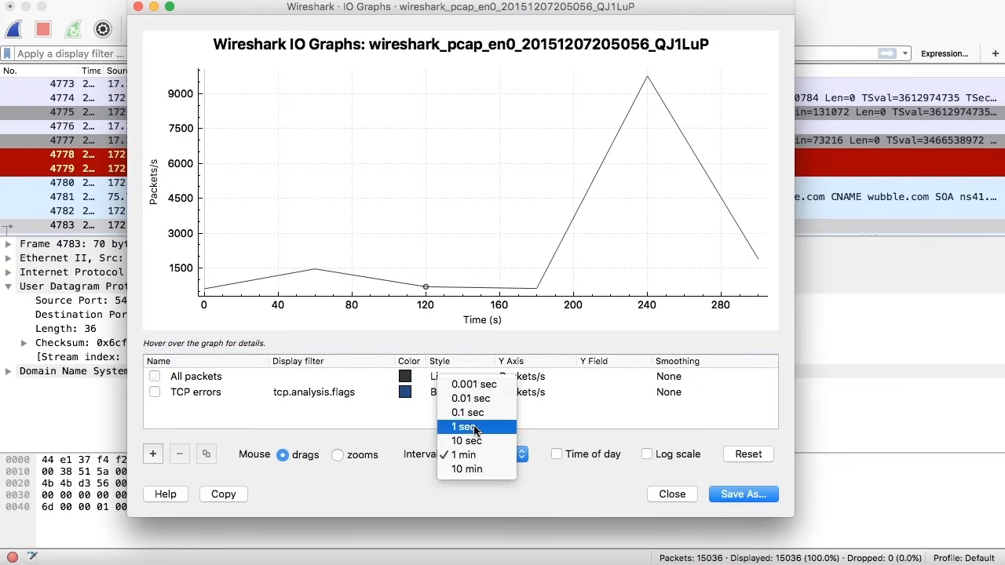
pyautogui.click(471, 399)
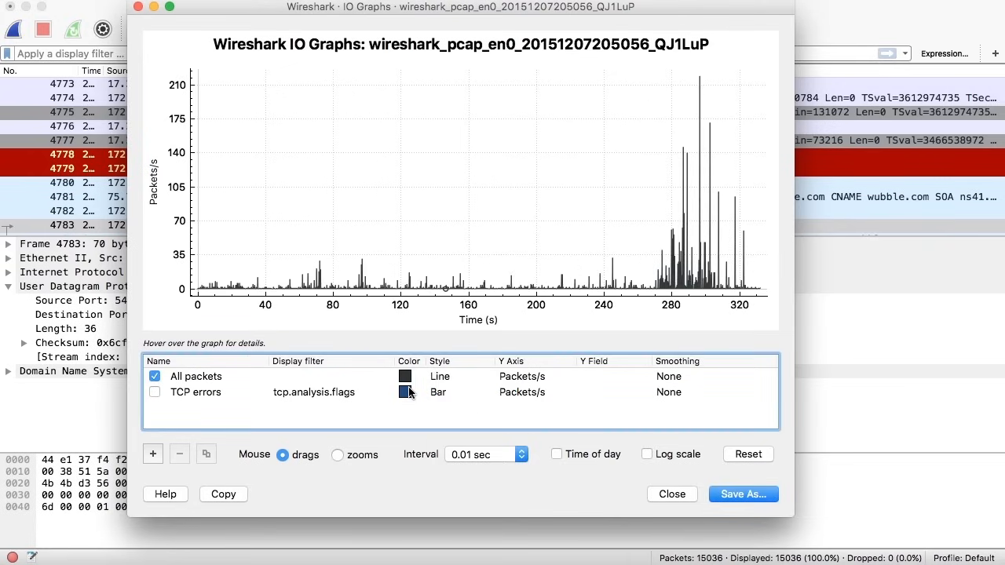
# Step: Show the time axis as time of day, set the interval back to 1 sec, and return the axis to elapsed seconds
pyautogui.click(578, 455)
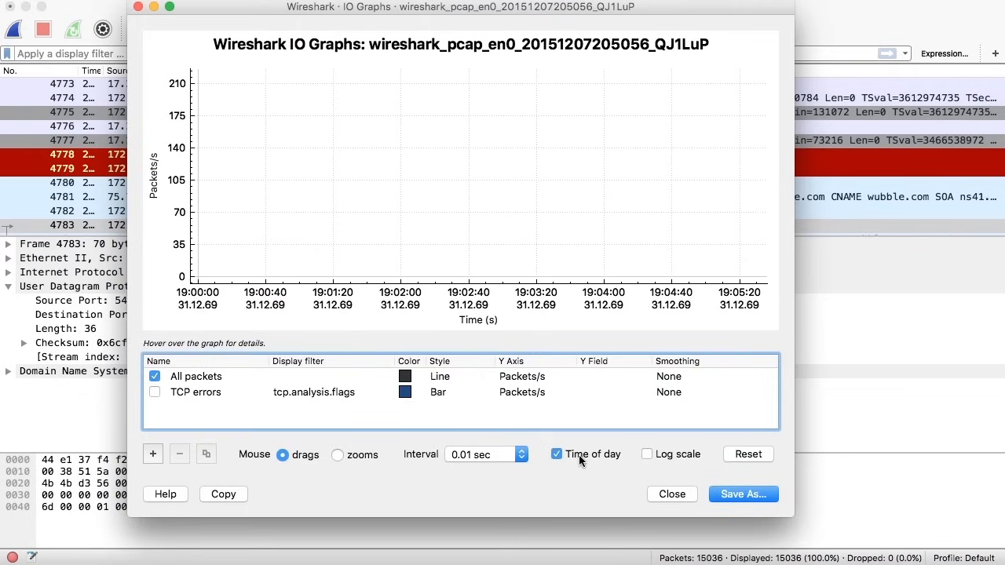
pyautogui.click(493, 454)
pyautogui.click(491, 476)
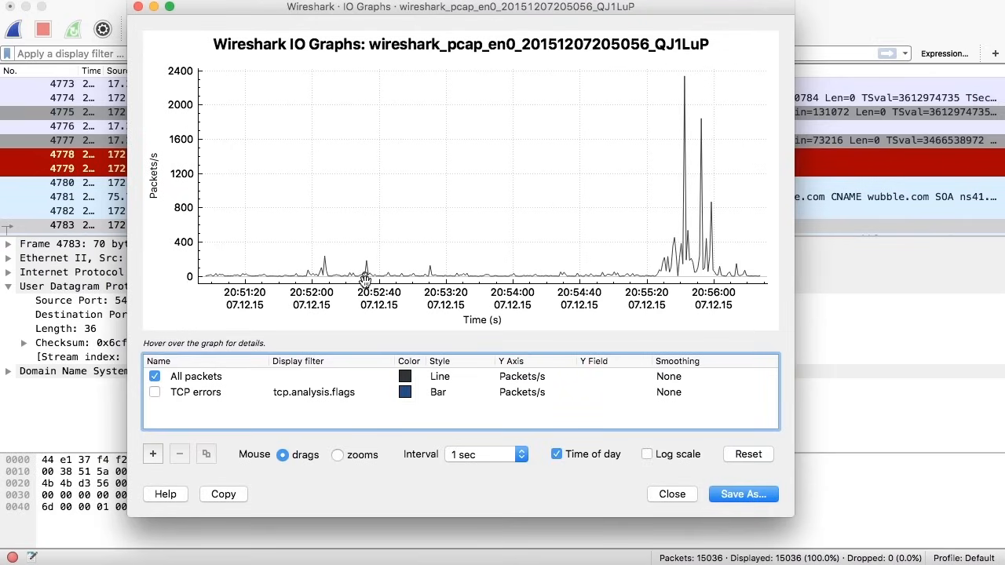
pyautogui.click(557, 453)
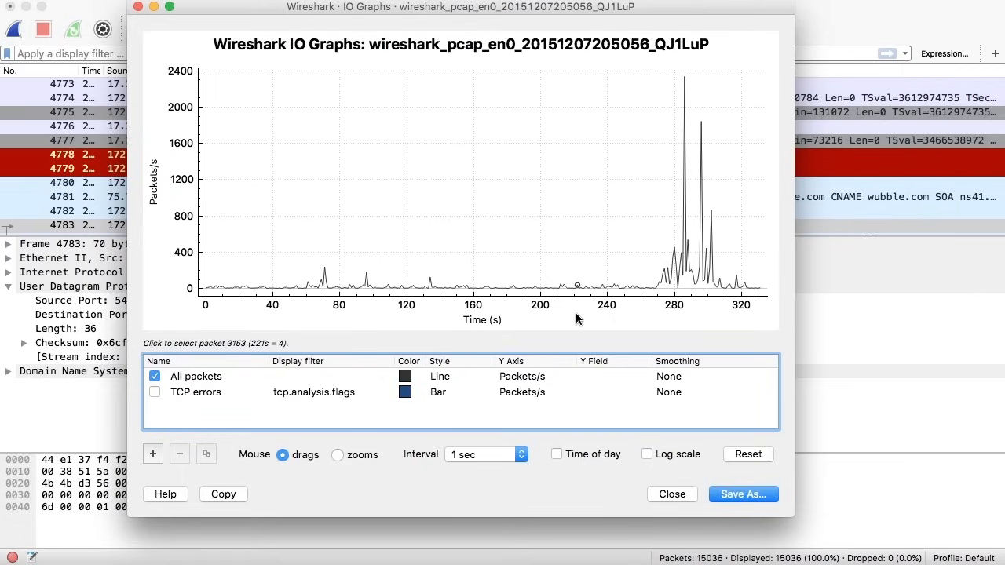
# Step: Go from several points along the All packets line, including 139 s, 100 s and the late traffic peak, to their matching packets
pyautogui.click(635, 288)
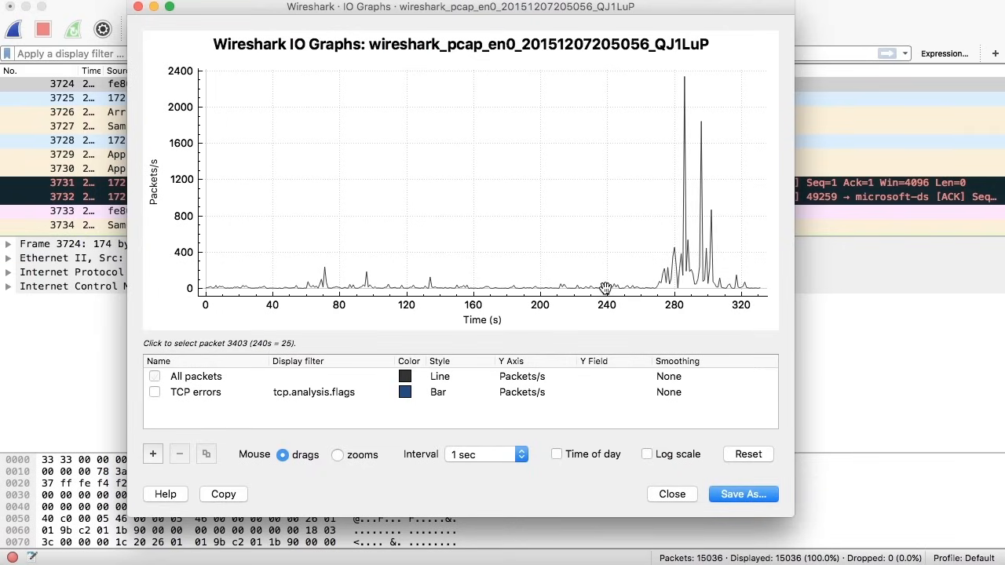
pyautogui.click(563, 288)
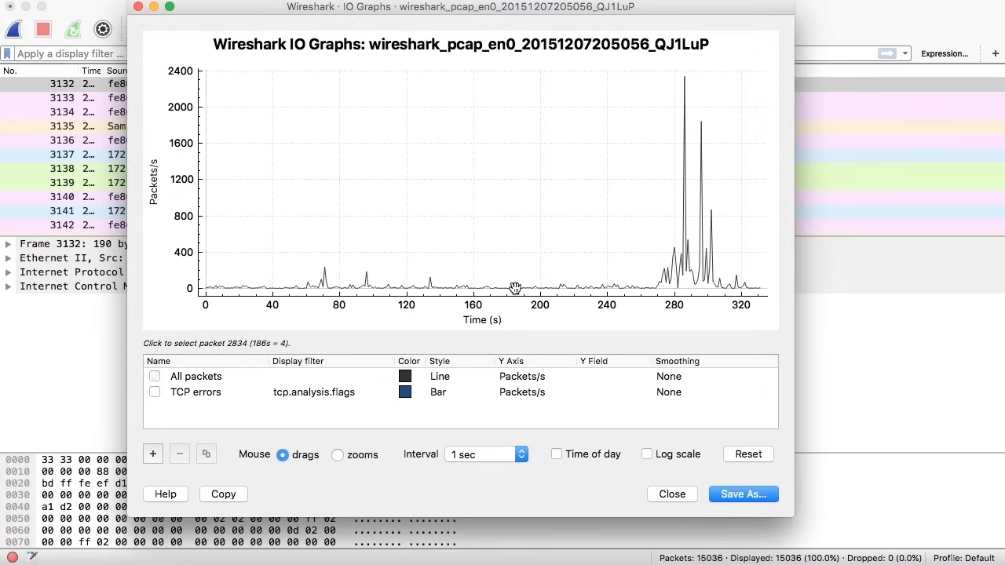
pyautogui.click(437, 287)
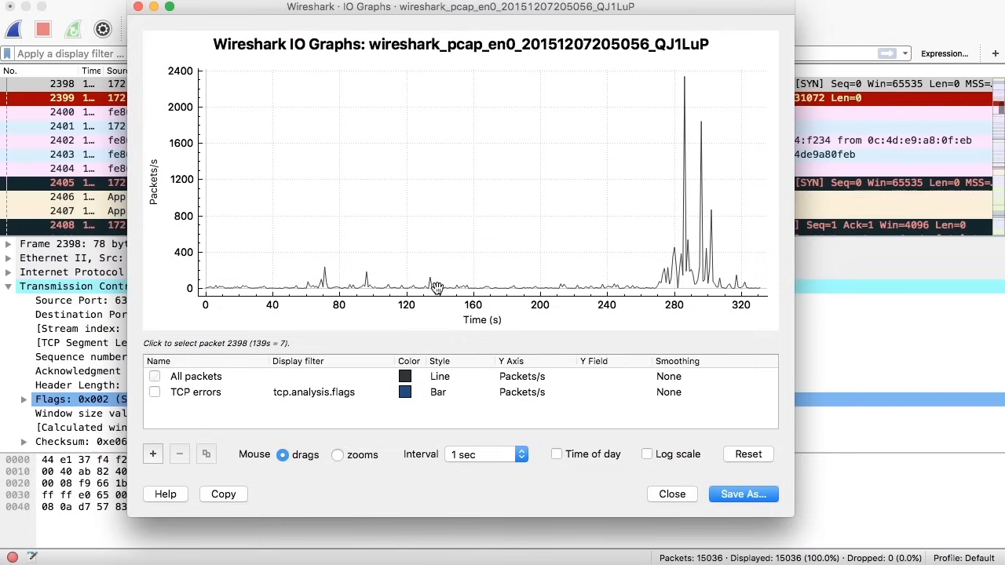
pyautogui.click(371, 288)
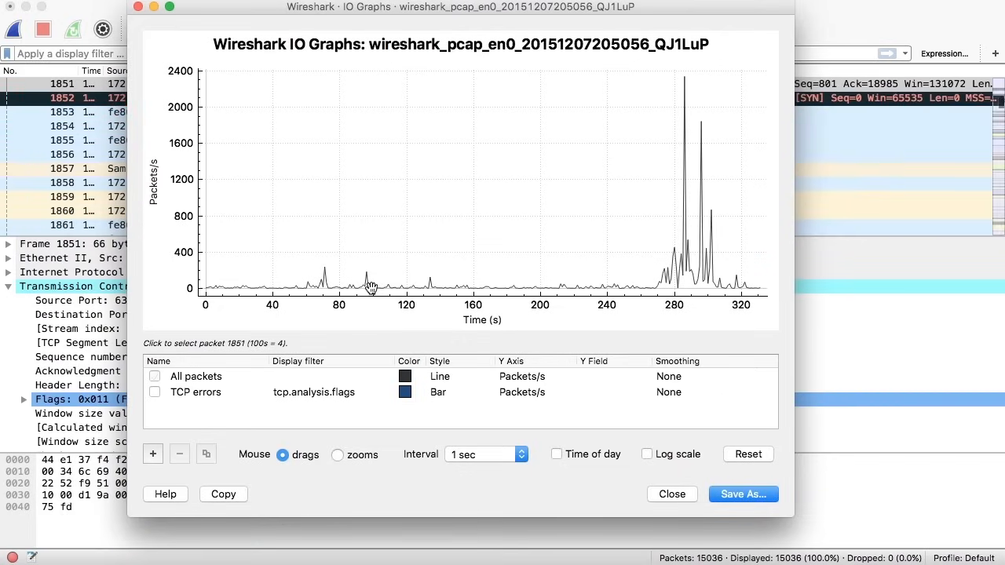
pyautogui.click(691, 289)
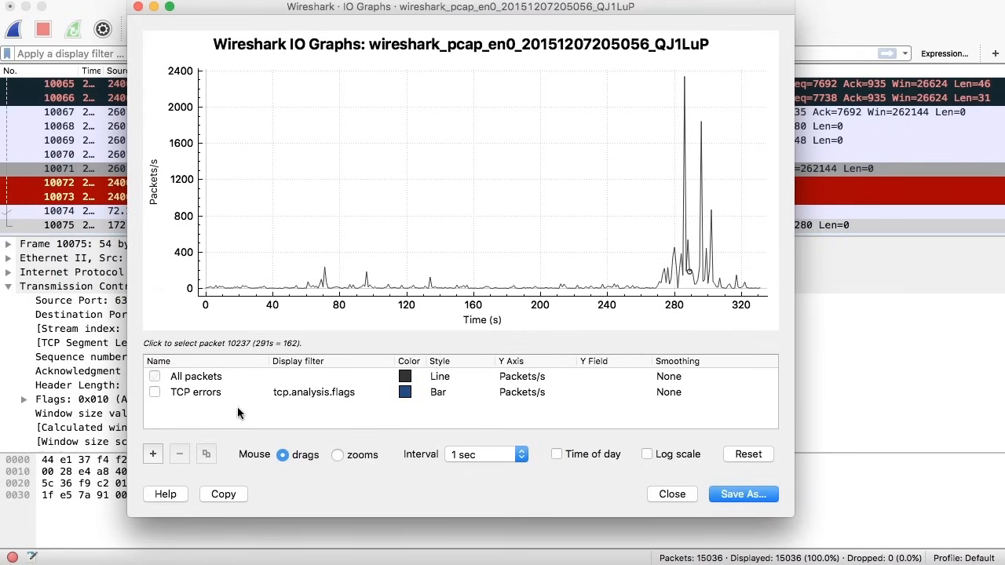
# Step: Add another series to the I/O graph with the display filter tcp.srcport and an orange colour
pyautogui.click(153, 454)
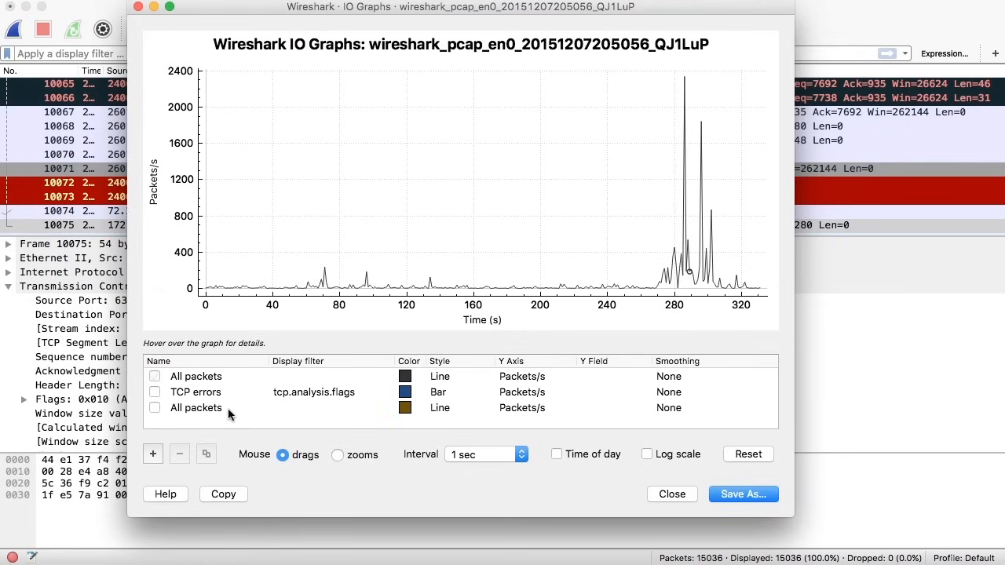
pyautogui.click(201, 377)
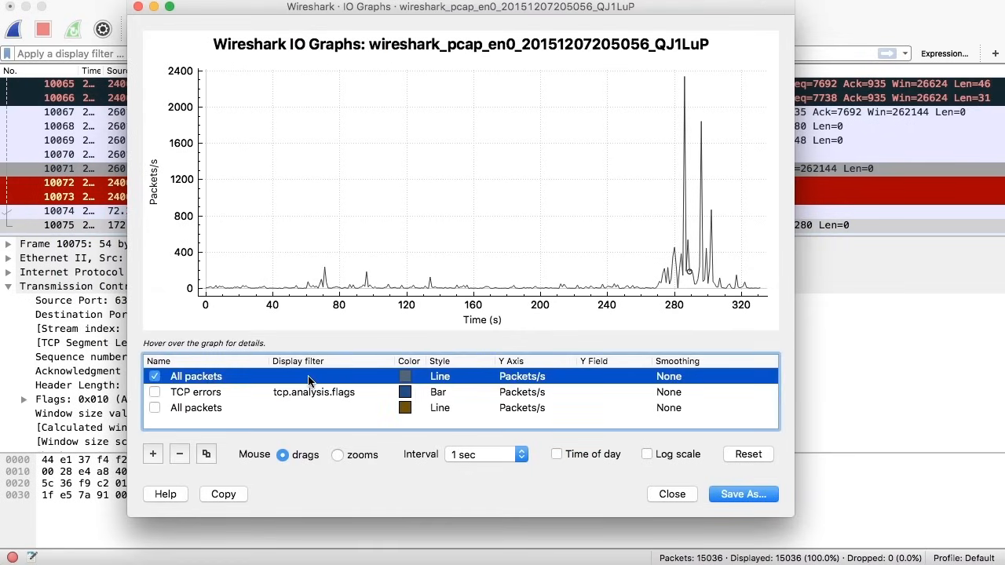
pyautogui.doubleClick(337, 377)
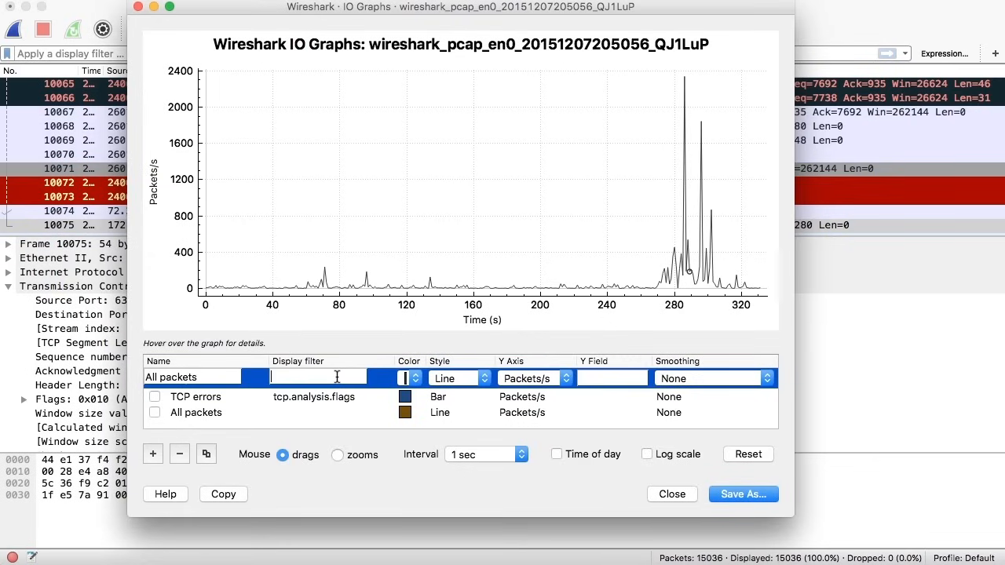
pyautogui.write('tcp.')
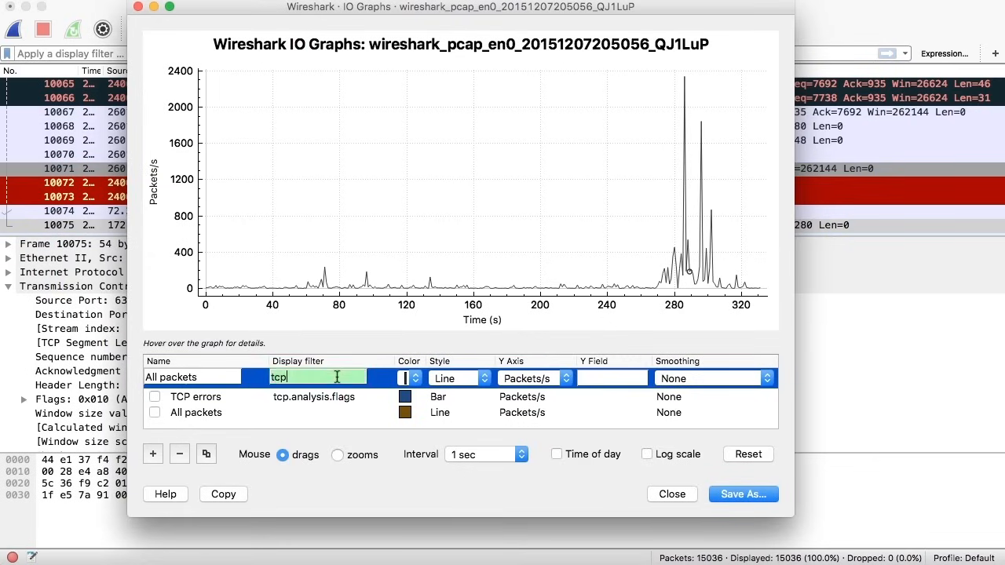
pyautogui.write('srcport')
pyautogui.click(416, 380)
pyautogui.click(412, 363)
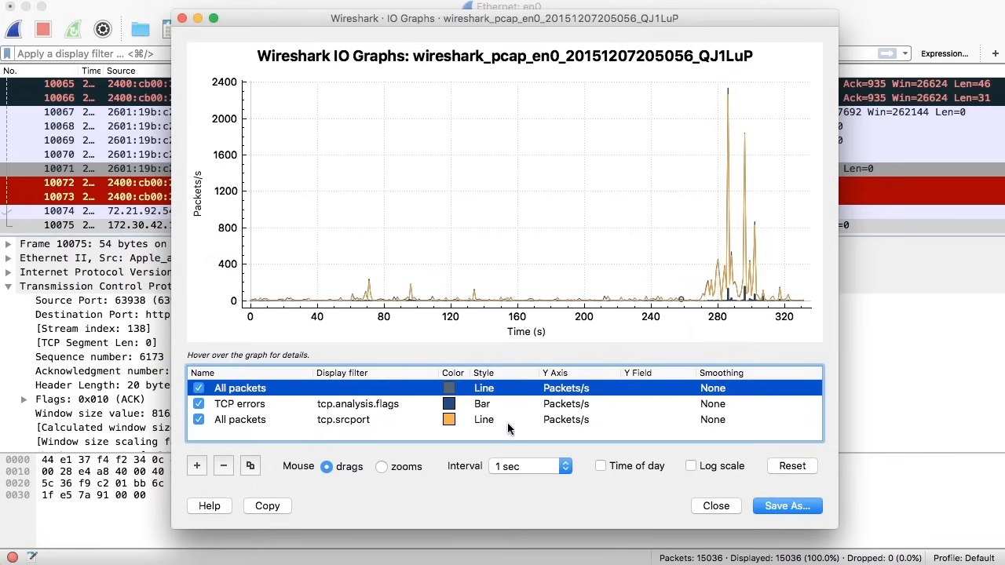
# Step: Change the style of the tcp.srcport series to Stacked Bar
pyautogui.click(507, 421)
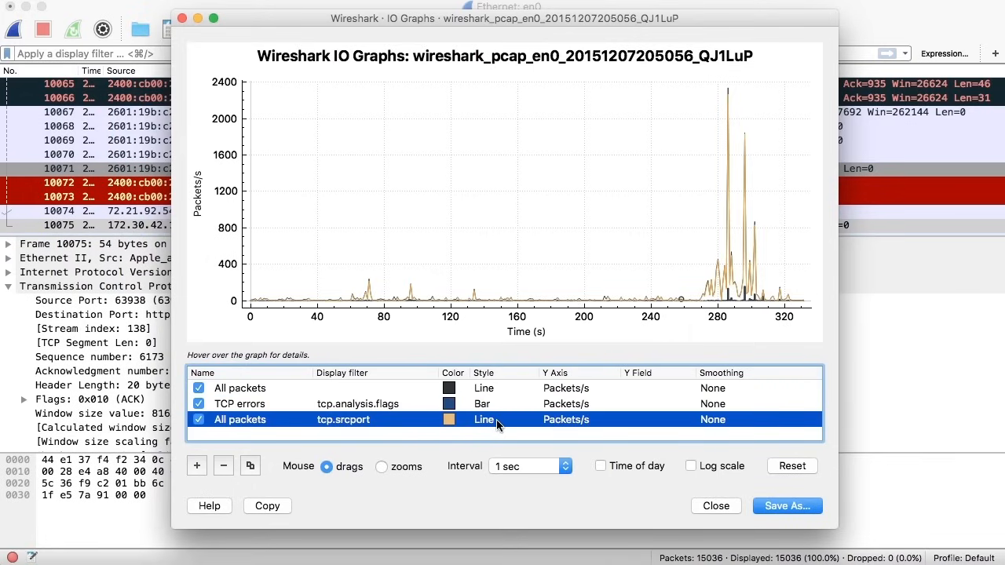
pyautogui.doubleClick(497, 424)
pyautogui.click(531, 424)
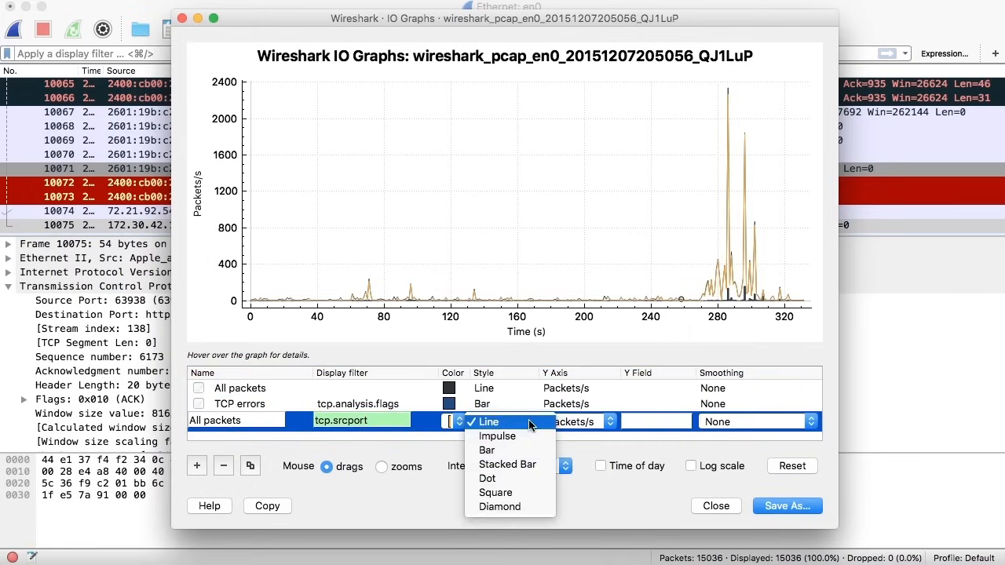
pyautogui.click(510, 464)
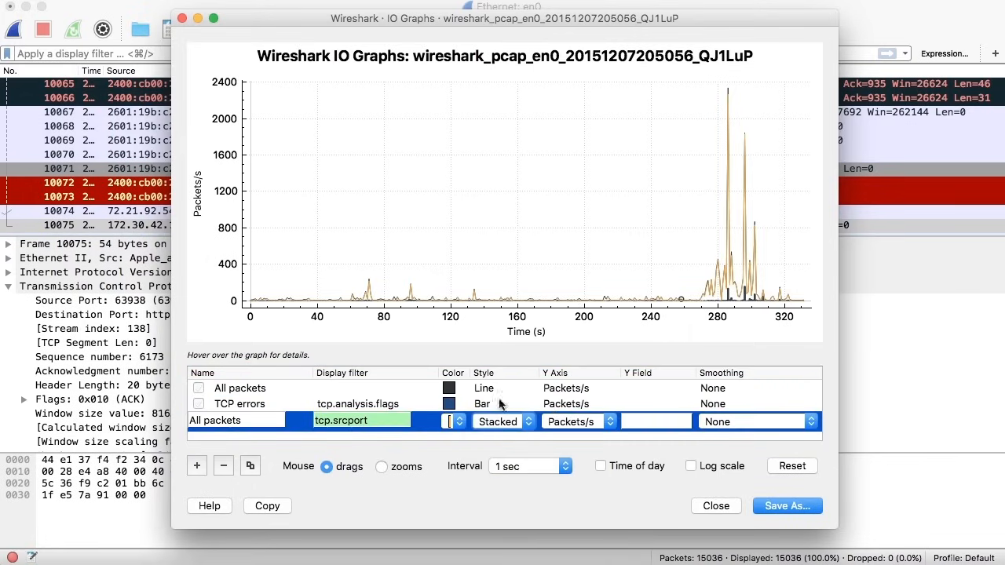
pyautogui.click(520, 388)
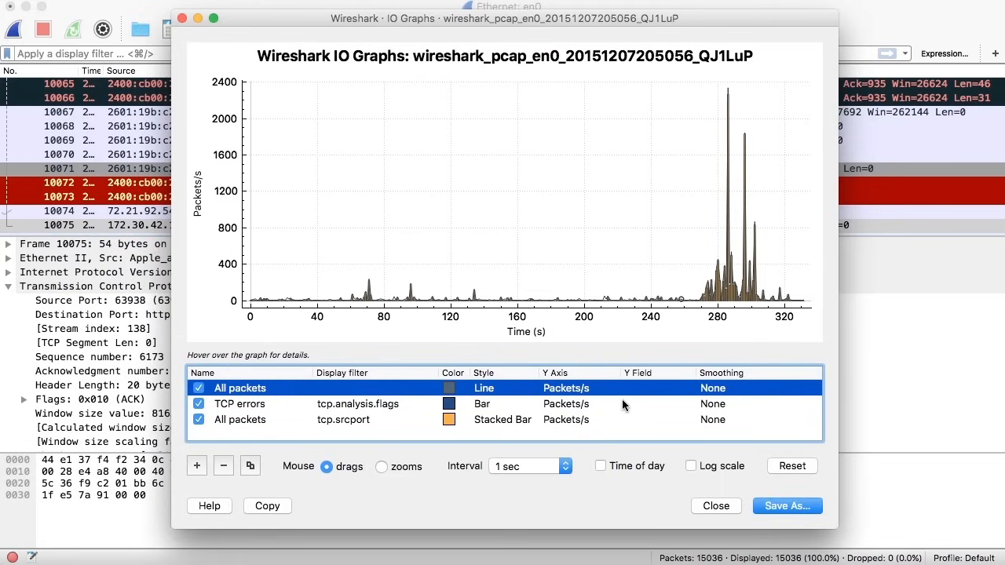
# Step: Review the Y axis, smoothing and Y field options available for the tcp.srcport series
pyautogui.doubleClick(585, 419)
pyautogui.click(607, 422)
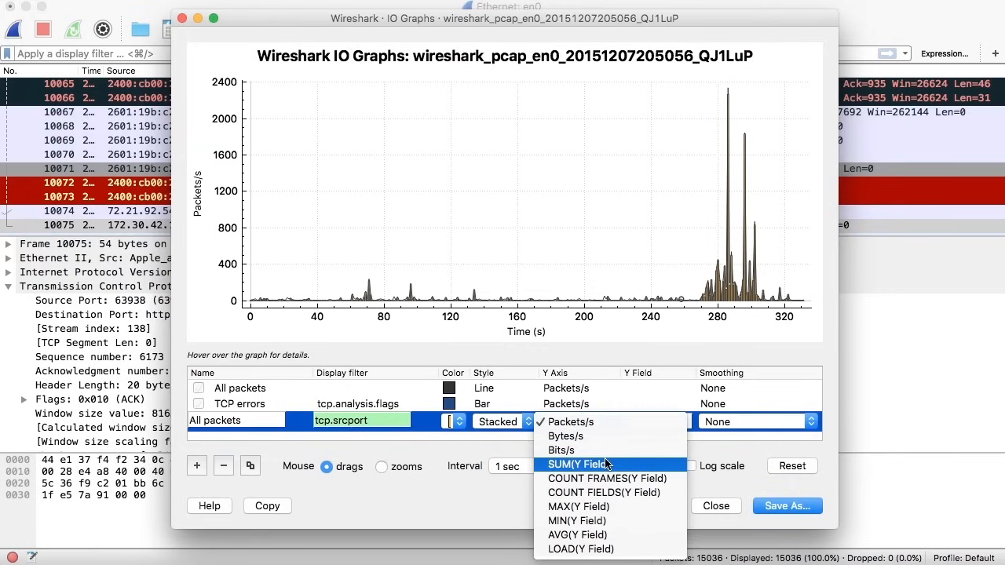
pyautogui.click(786, 421)
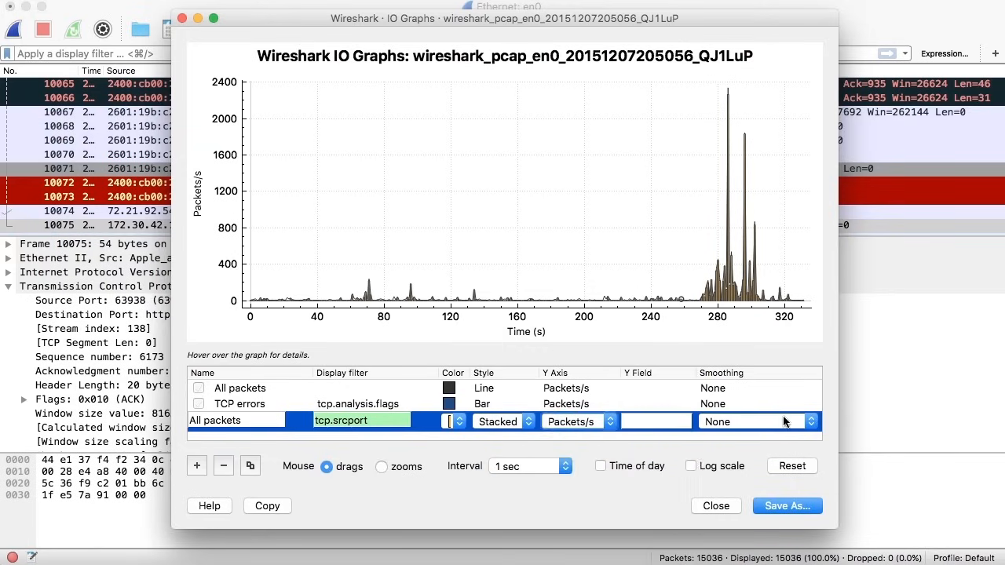
pyautogui.click(783, 422)
pyautogui.click(671, 422)
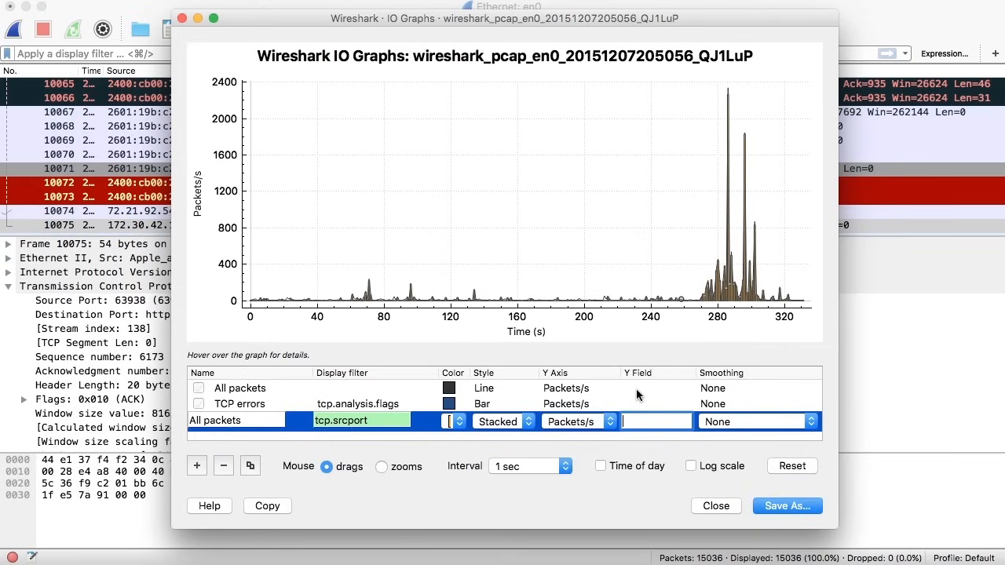
# Step: Copy the graph data and close the I/O graph to return to the packet list
pyautogui.click(515, 232)
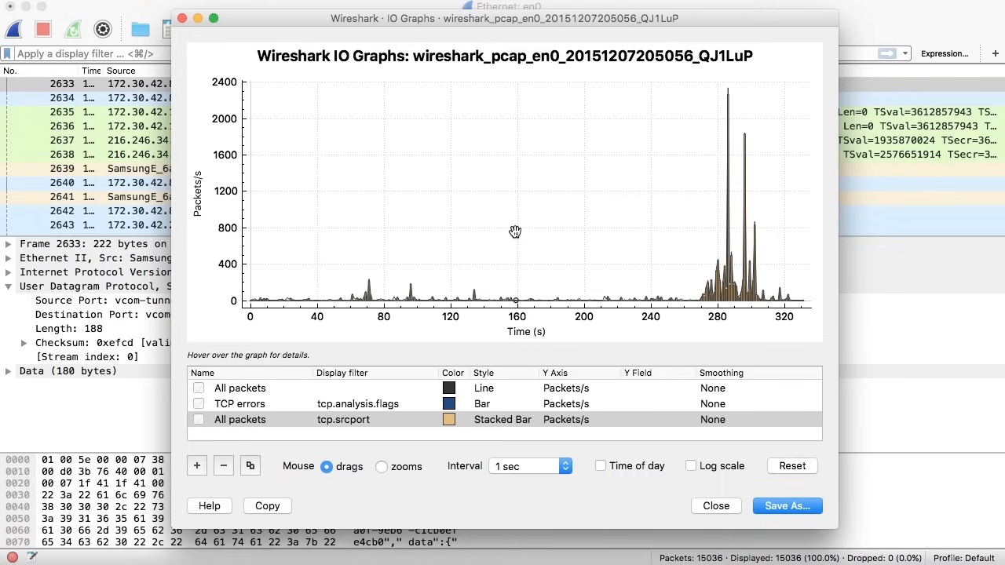
pyautogui.click(274, 506)
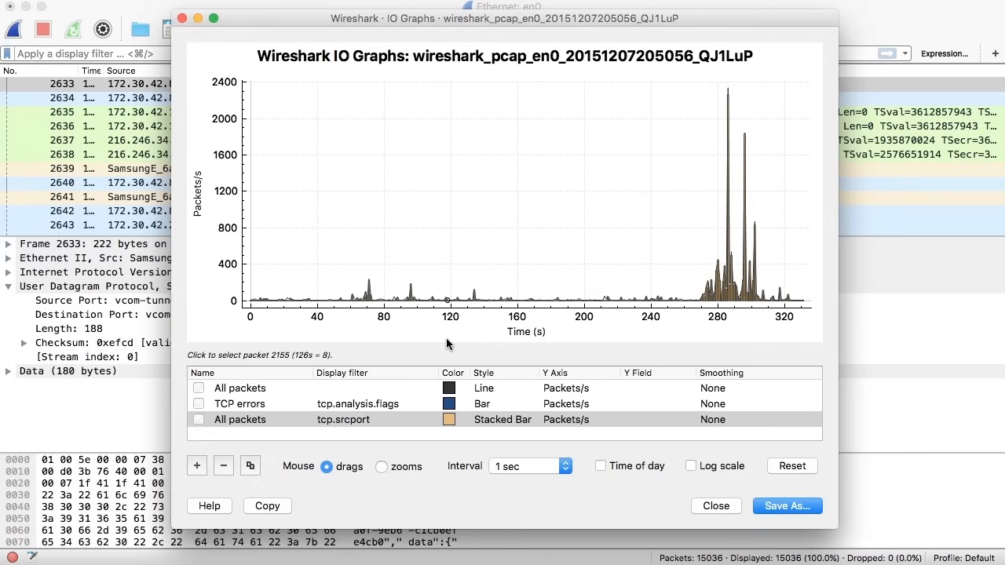
pyautogui.click(717, 507)
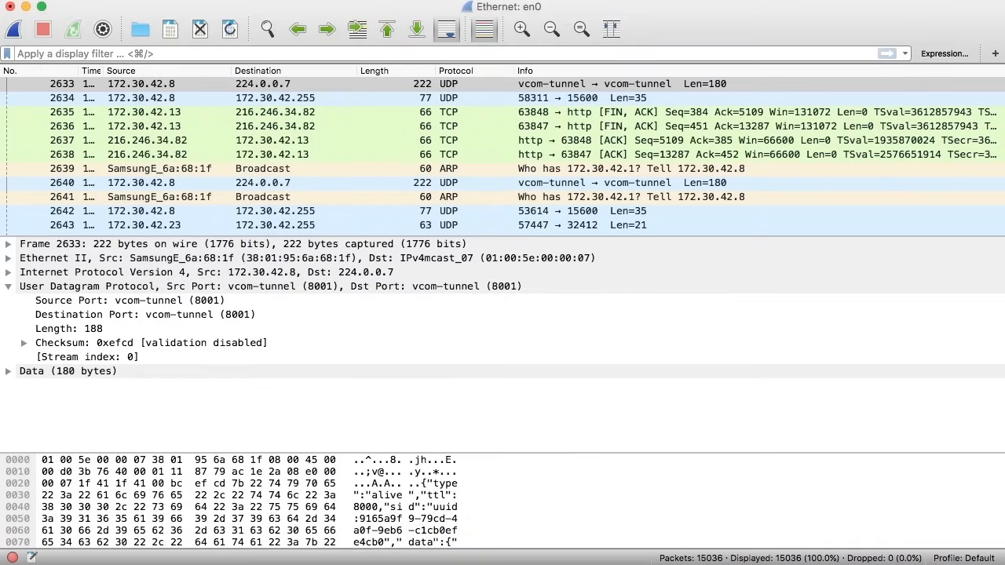
# Step: Open the flow graph for the capture, move its window into view and look across its host columns and back to the start
pyautogui.click(379, 1)
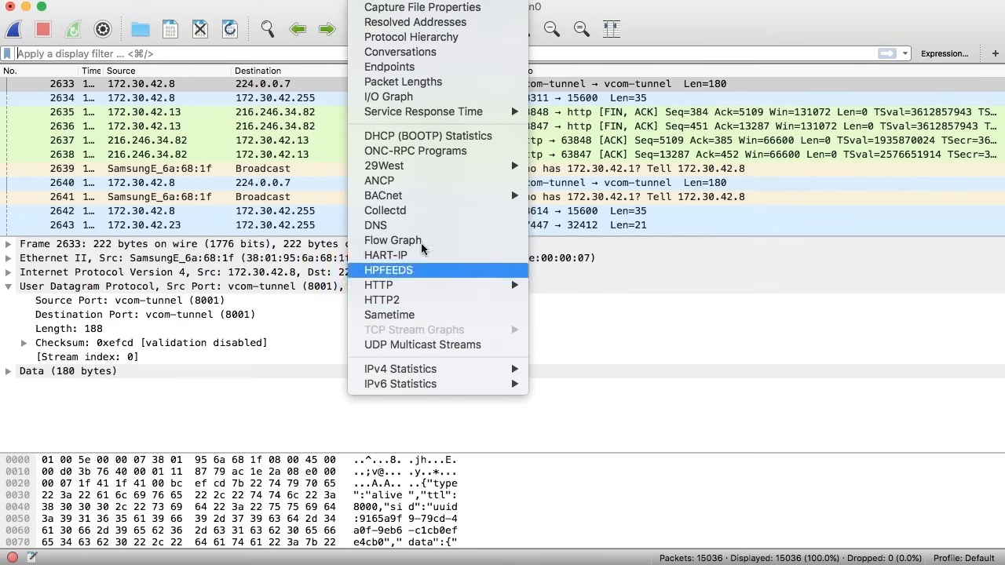
pyautogui.click(471, 240)
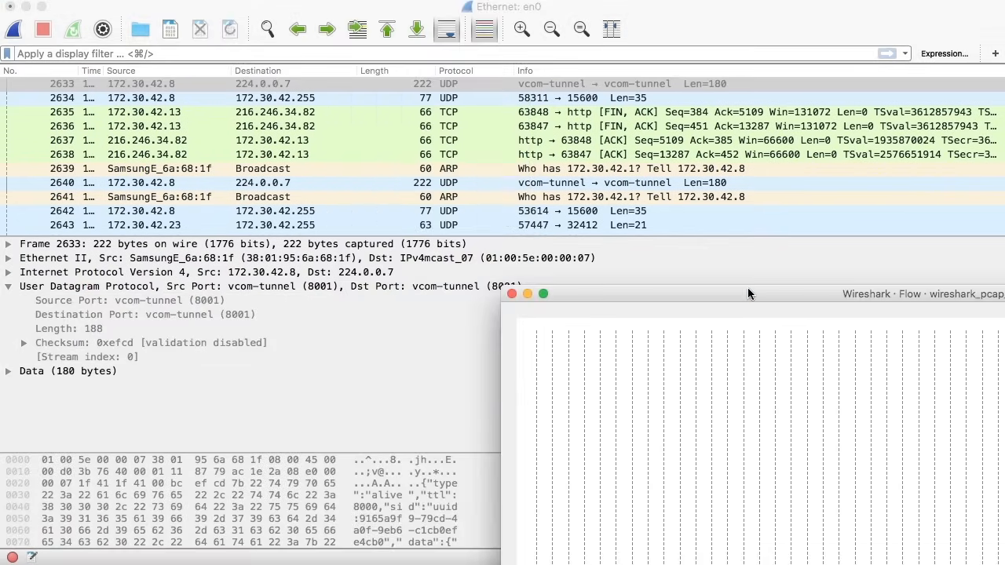
pyautogui.moveTo(747, 294)
pyautogui.mouseDown()
pyautogui.moveTo(249, 54)
pyautogui.moveTo(255, 18)
pyautogui.moveTo(237, 32)
pyautogui.mouseUp()
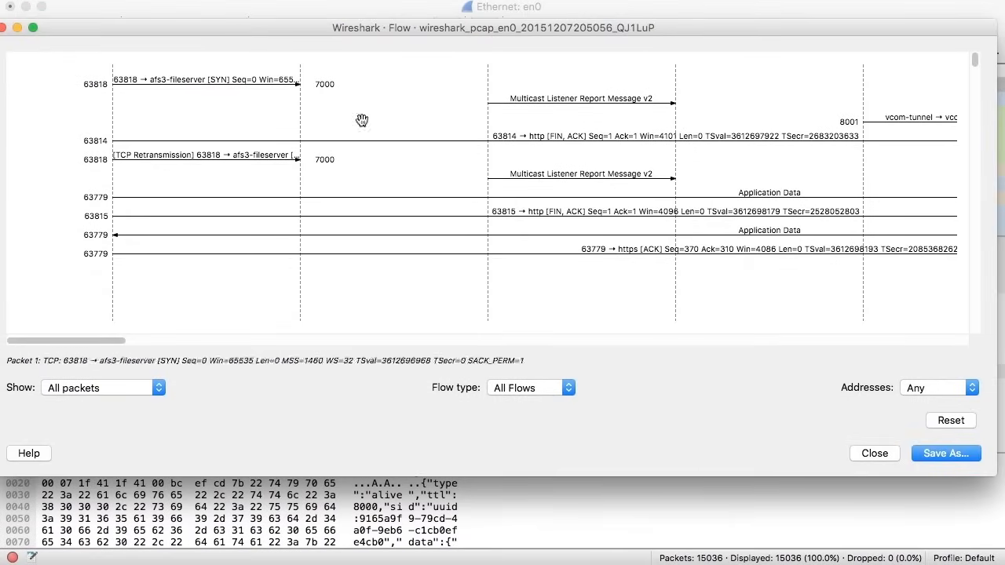
pyautogui.click(494, 340)
pyautogui.click(494, 339)
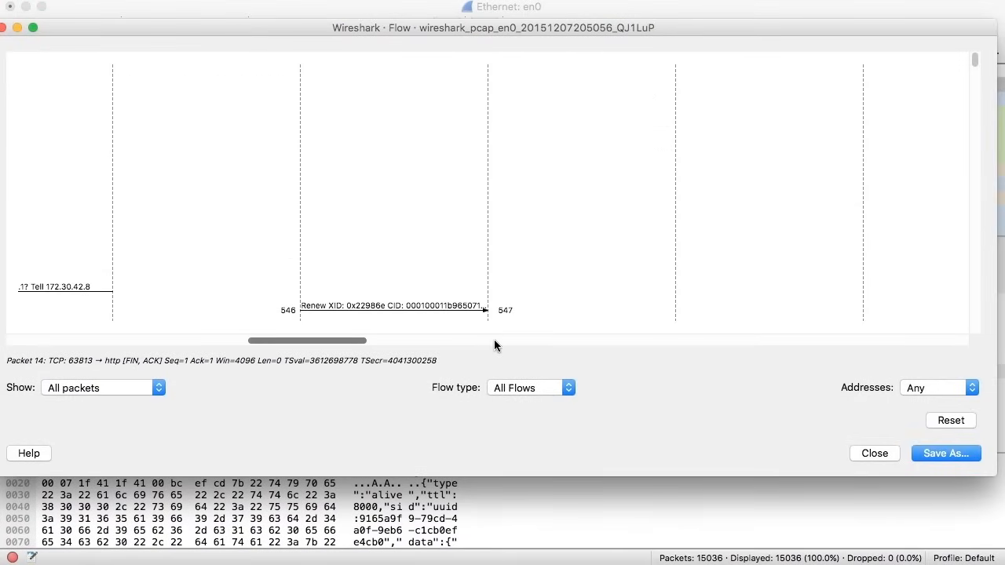
pyautogui.moveTo(323, 343); pyautogui.dragTo(82, 343)
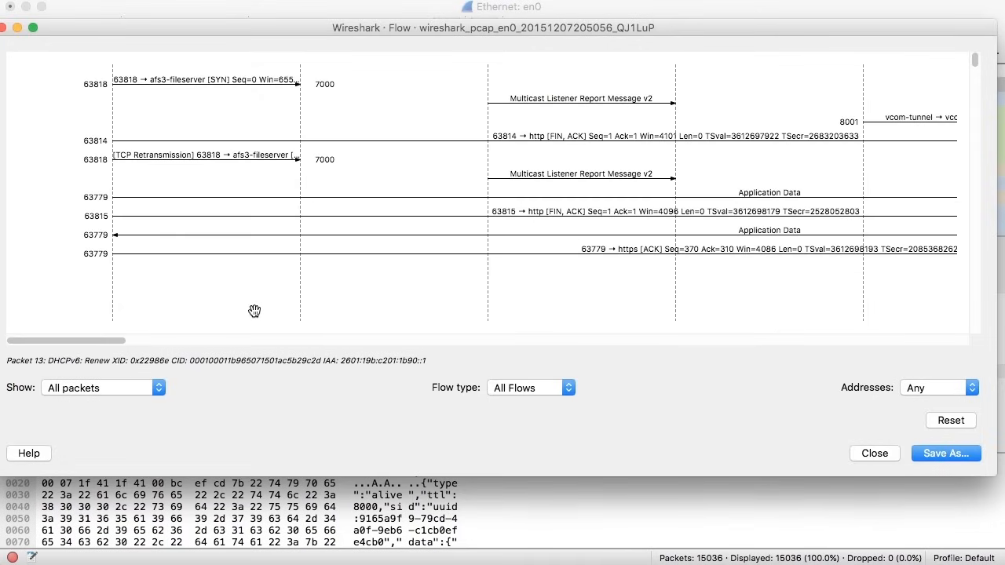
# Step: Close the flow graph and review the name resolution options for the packet list
pyautogui.click(873, 453)
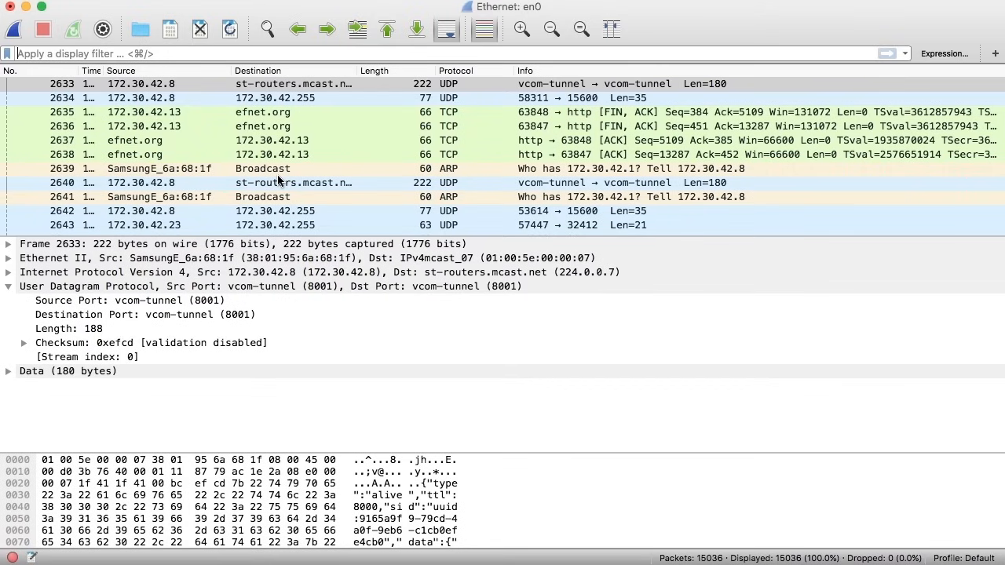
pyautogui.click(204, 1)
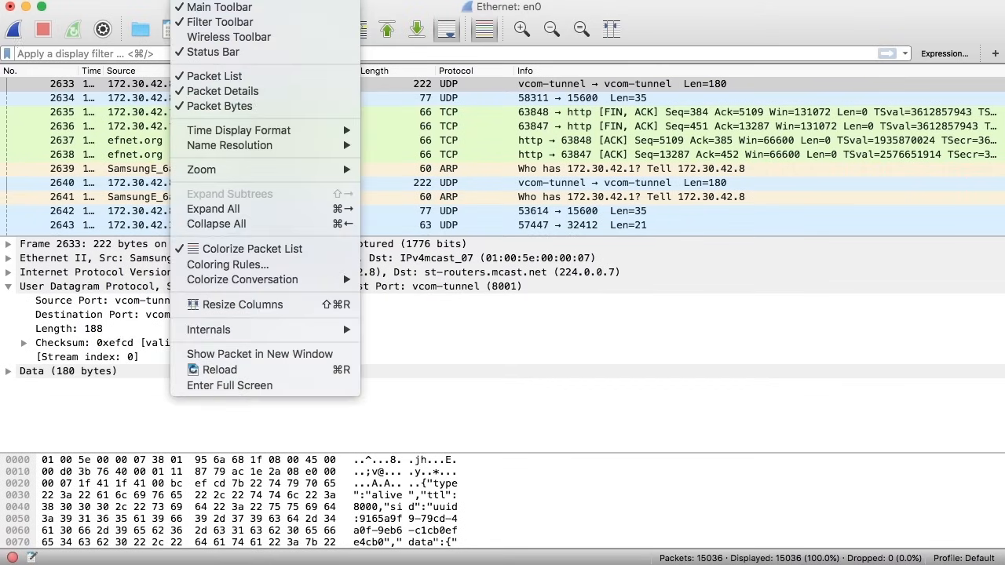
pyautogui.moveTo(265, 153)
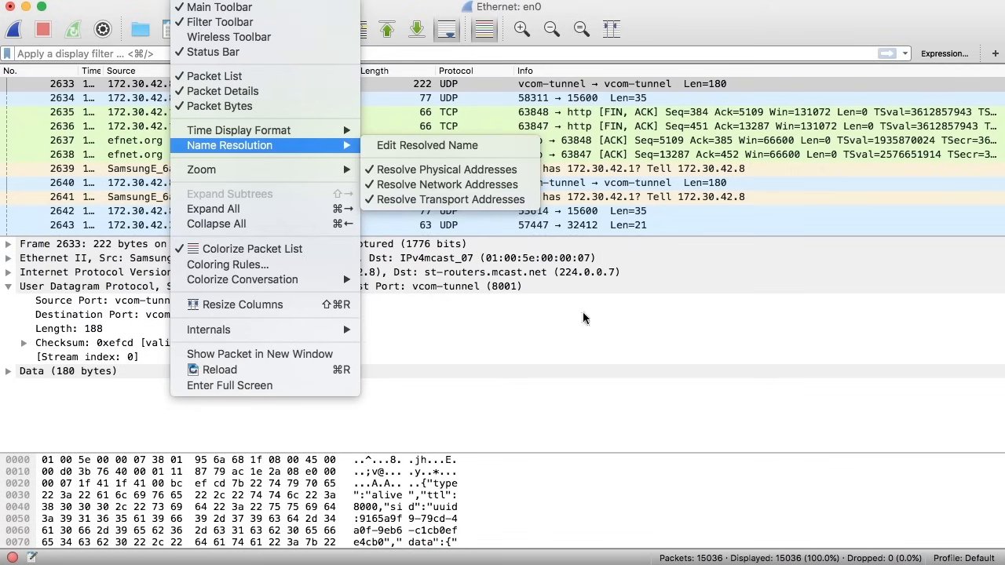
pyautogui.click(701, 437)
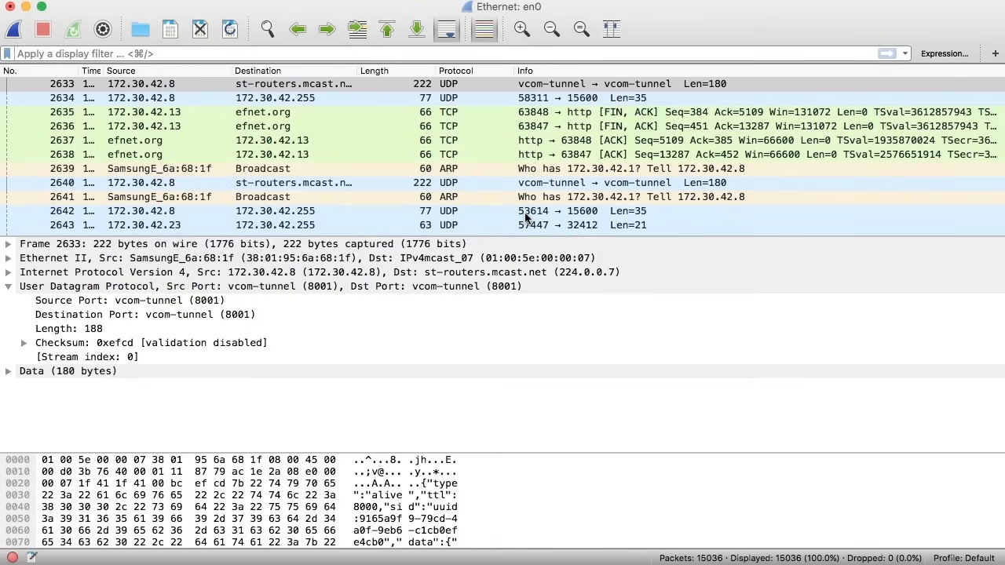
# Step: Open the Conversations statistics, move the window fully into view and check the capture's name resolution options
pyautogui.click(391, 1)
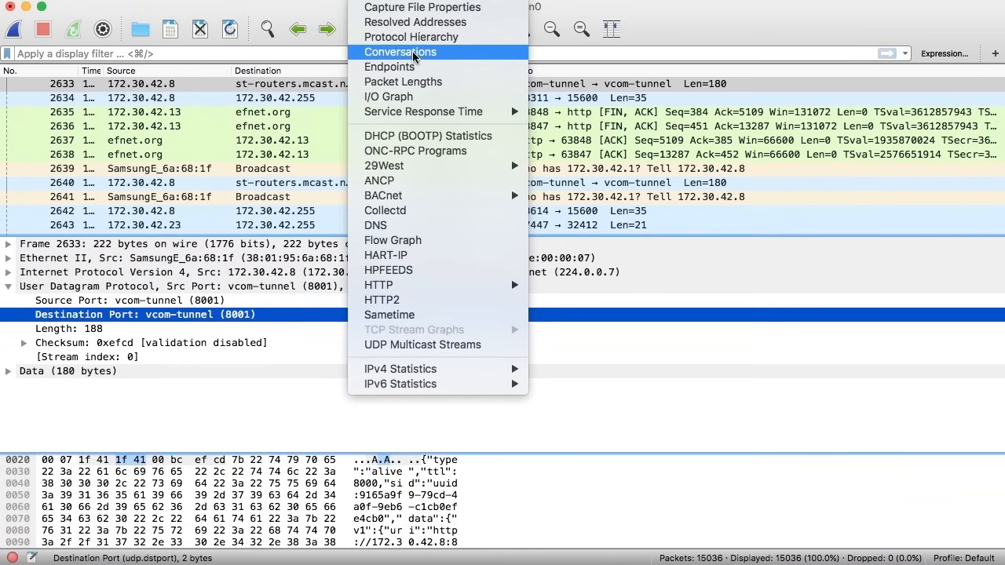
pyautogui.click(414, 52)
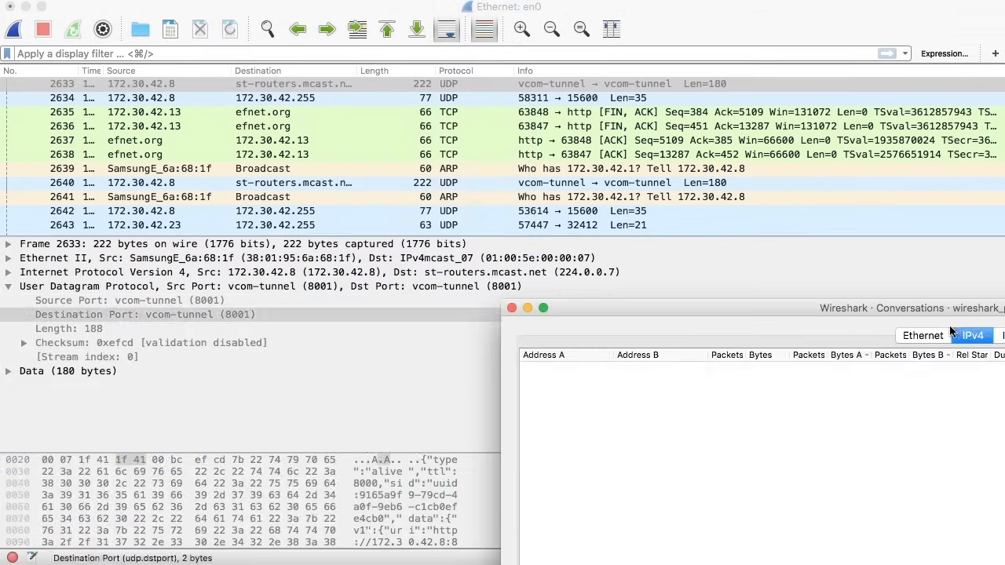
pyautogui.moveTo(916, 312); pyautogui.dragTo(413, 31)
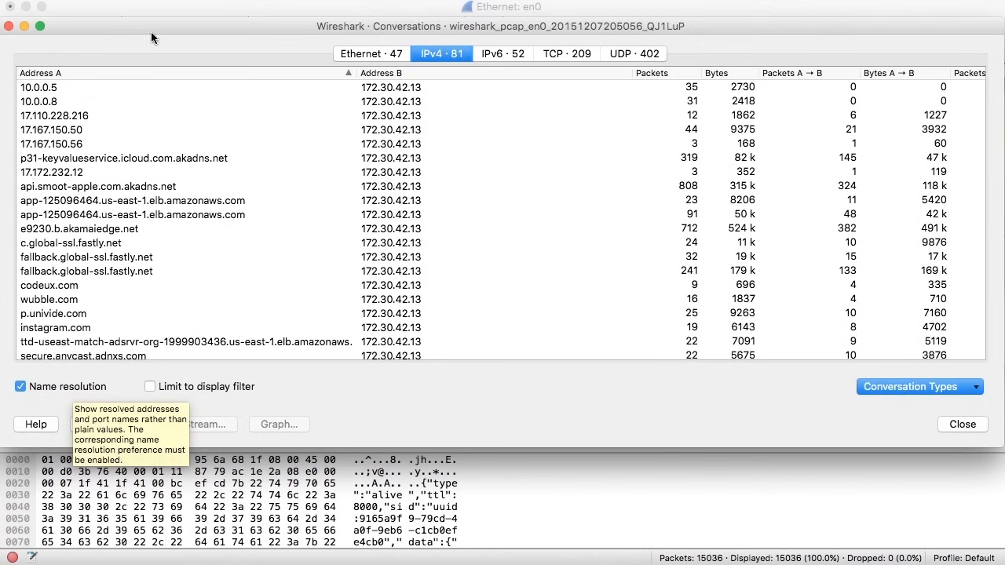
pyautogui.click(186, 0)
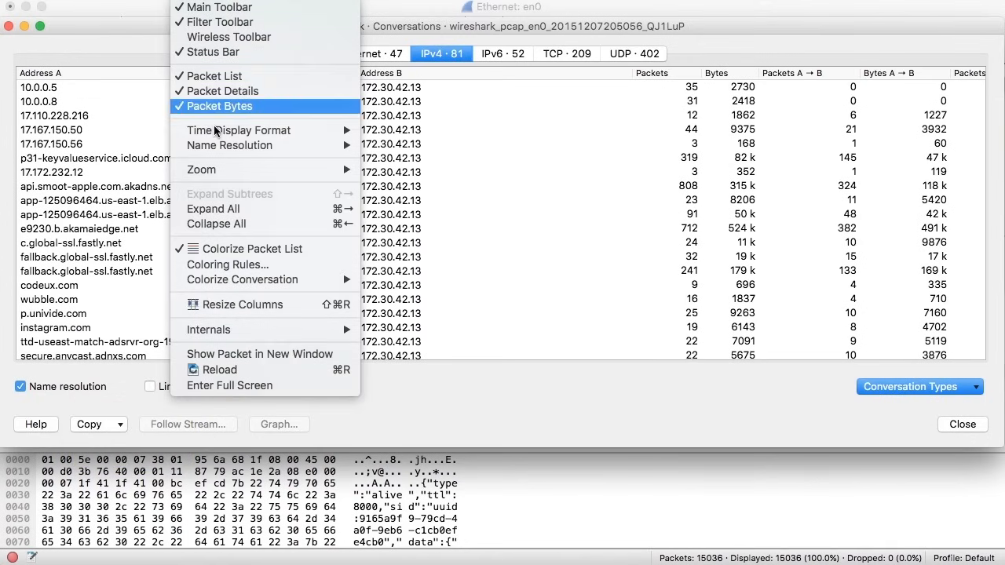
pyautogui.moveTo(236, 147)
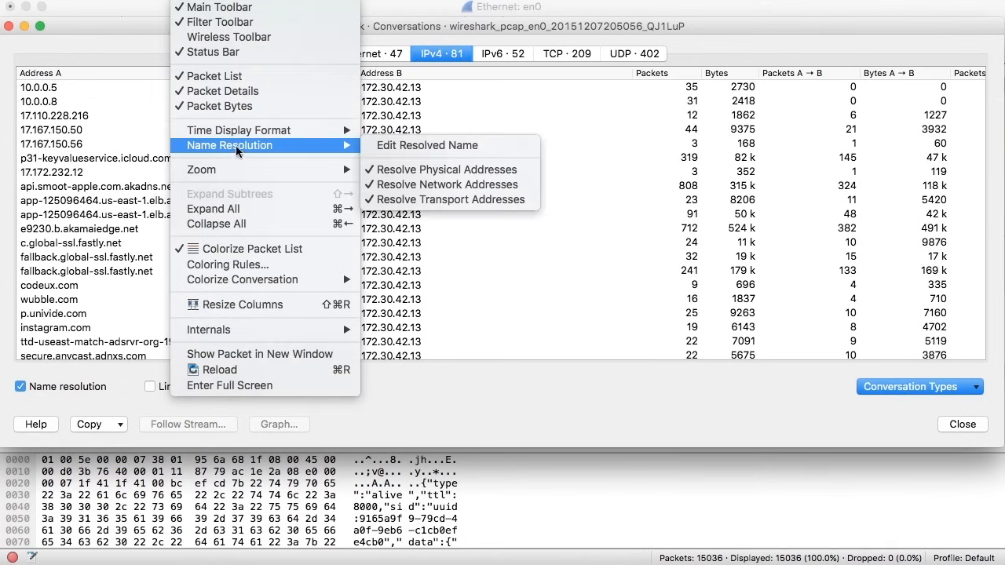
pyautogui.click(405, 187)
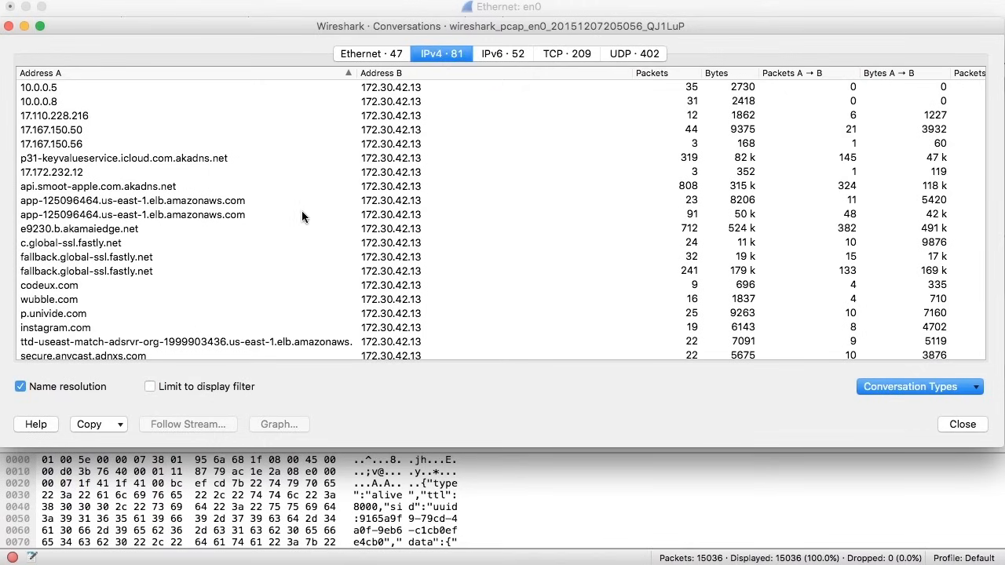
# Step: Sort the IPv4 conversations by Packets in descending order and compare the second and third conversations' packets and bytes
pyautogui.click(654, 72)
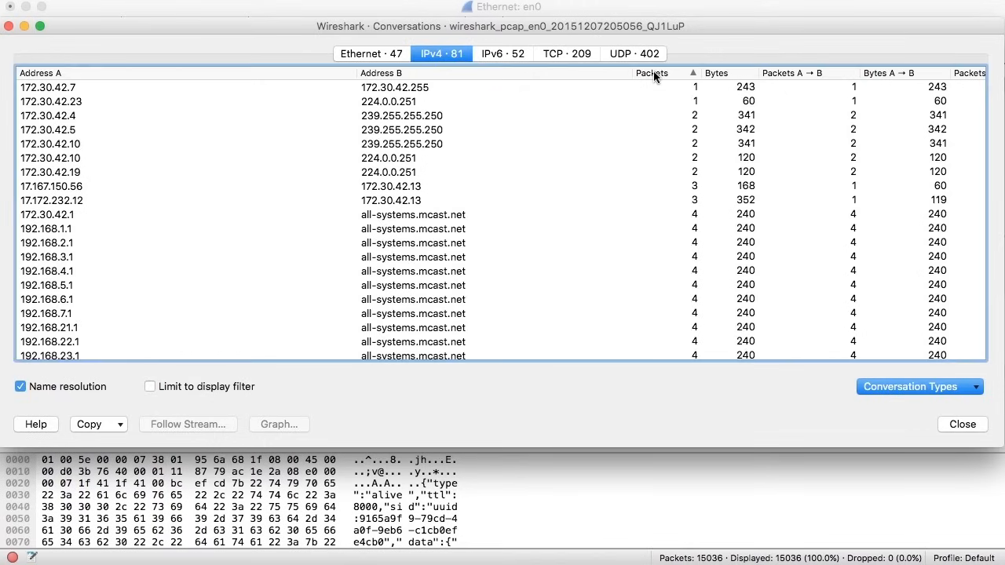
pyautogui.click(654, 72)
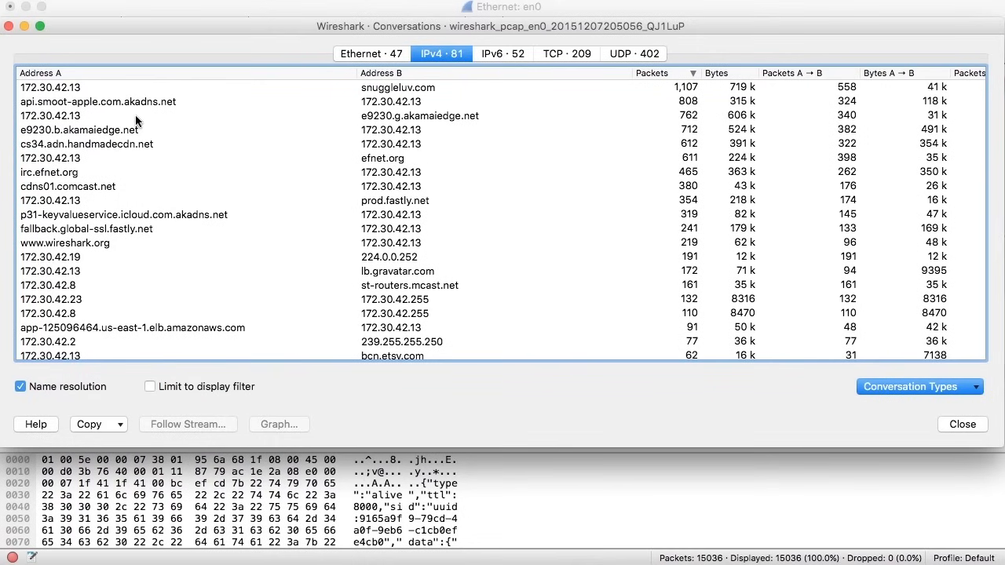
pyautogui.click(687, 103)
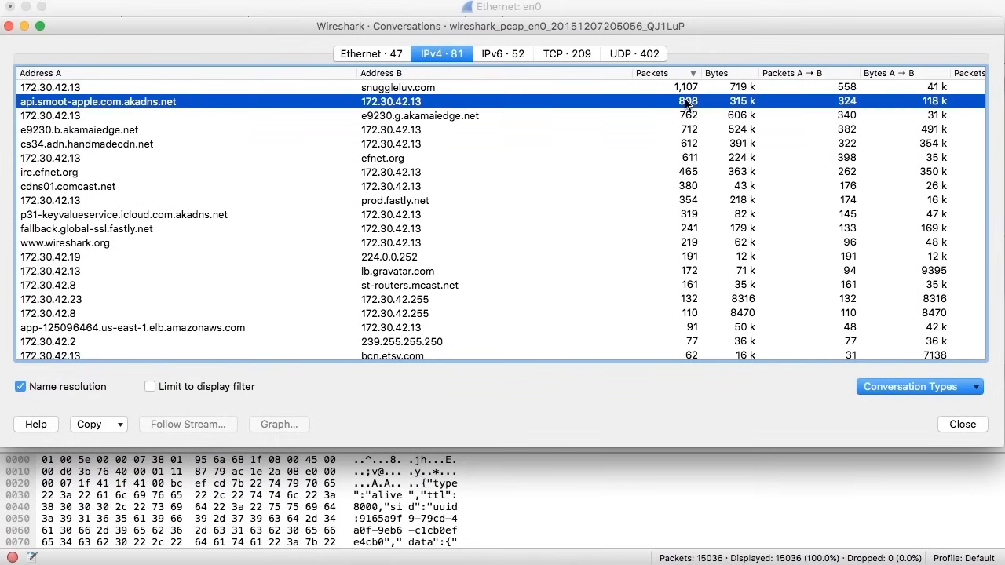
pyautogui.click(688, 117)
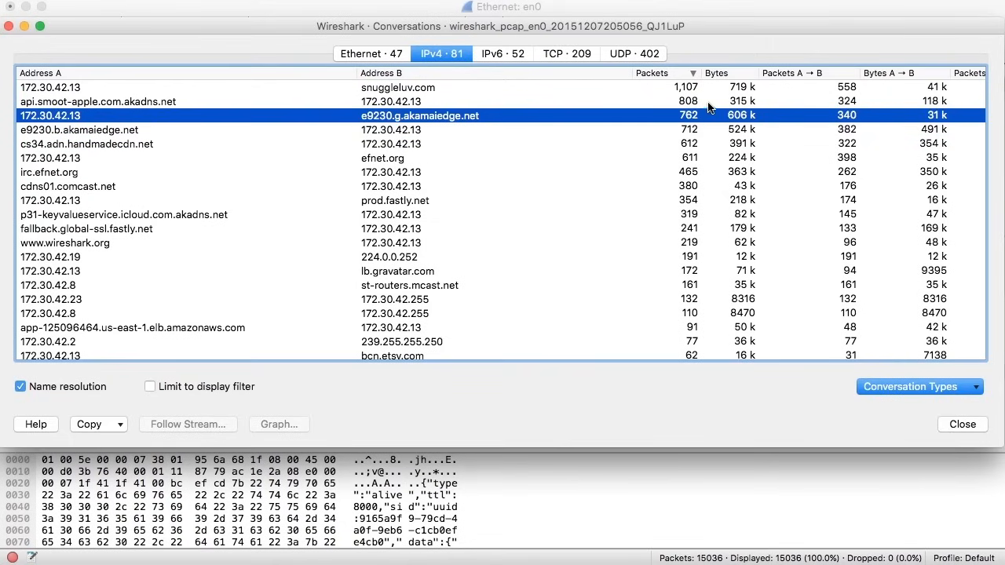
pyautogui.click(708, 105)
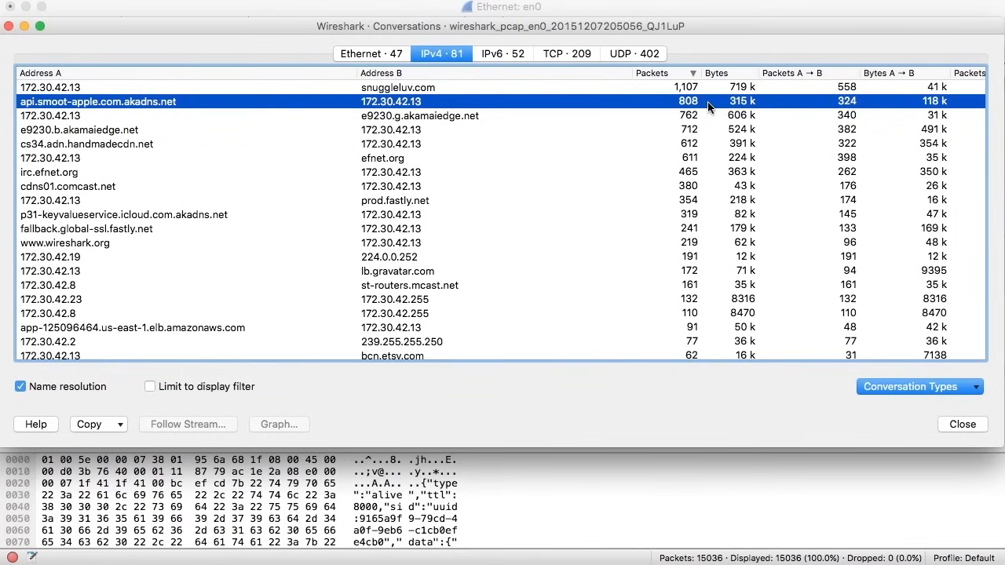
pyautogui.click(709, 118)
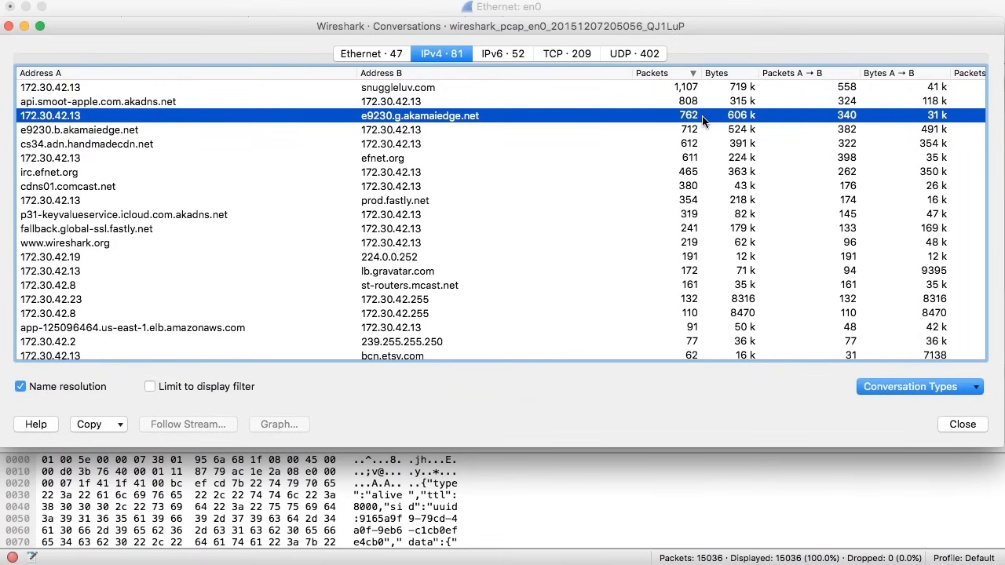
# Step: Sort the IPv4 conversations by Bytes and then by Packets A → B, both in descending order
pyautogui.click(734, 74)
pyautogui.click(735, 75)
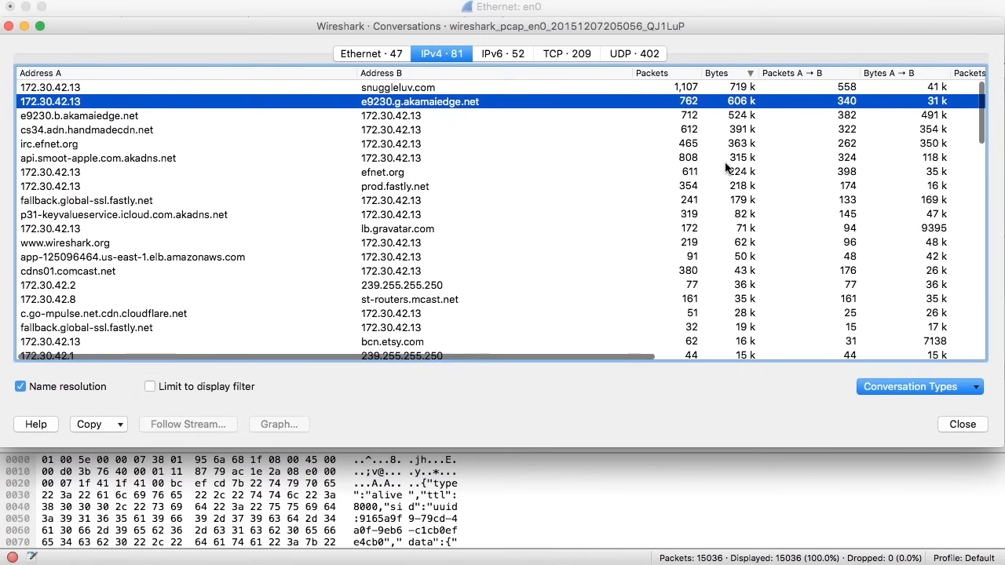
pyautogui.hscroll(5, 725, 165)
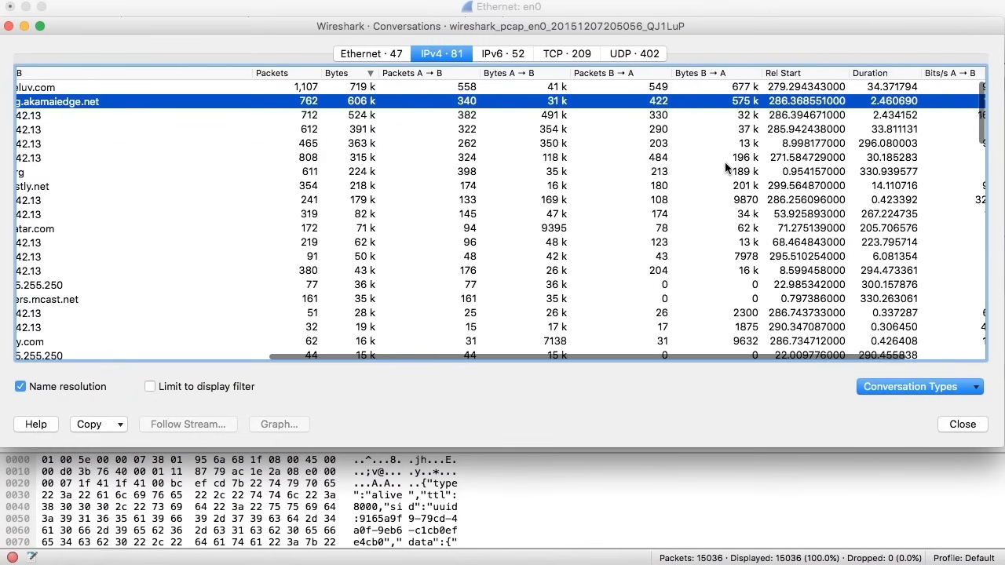
pyautogui.click(444, 68)
pyautogui.click(444, 68)
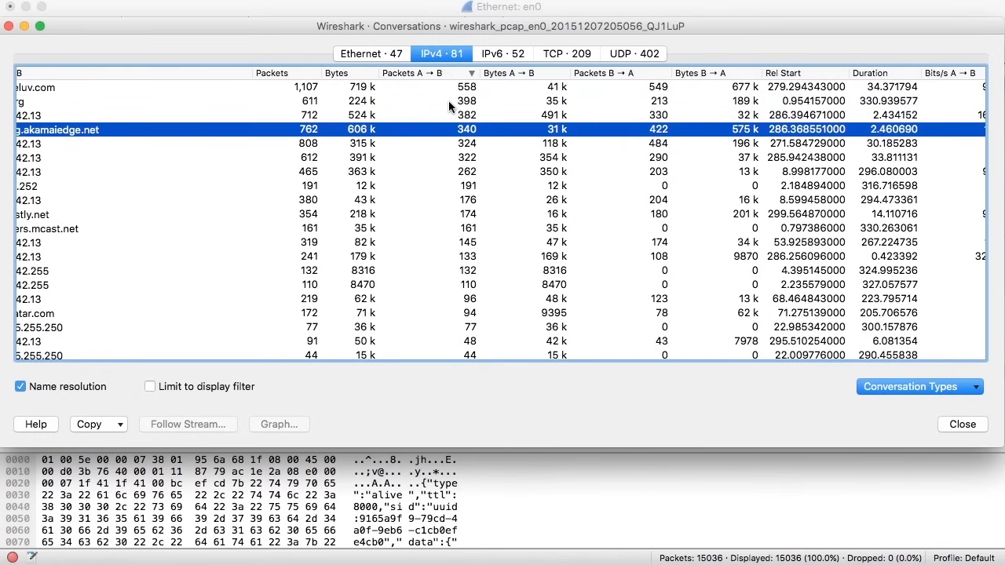
# Step: Select the IPv4 conversation with the most packets from A to B and compare its addresses with its traffic columns
pyautogui.hscroll(-5, 448, 101)
pyautogui.hscroll(6, 449, 100)
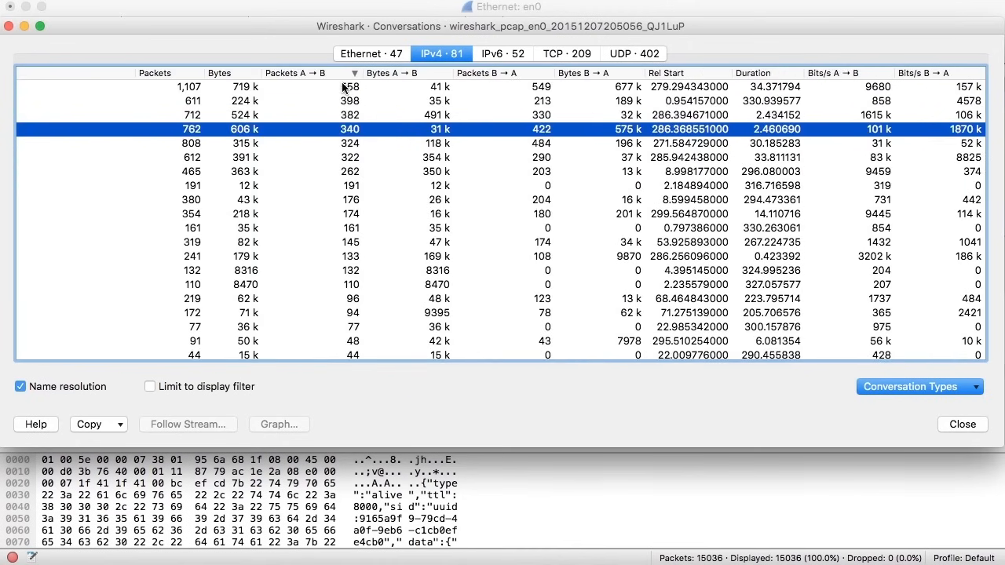
pyautogui.hscroll(-5, 342, 87)
pyautogui.click(374, 90)
pyautogui.hscroll(5, 495, 146)
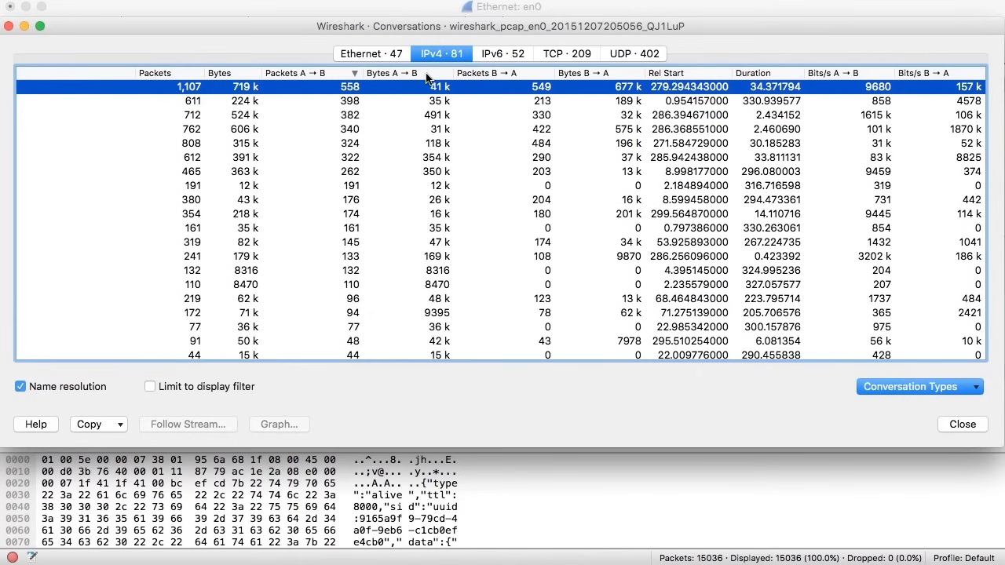
# Step: Sort the IPv4 conversations by Packets B → A in descending order and look across their addresses and traffic columns
pyautogui.click(508, 75)
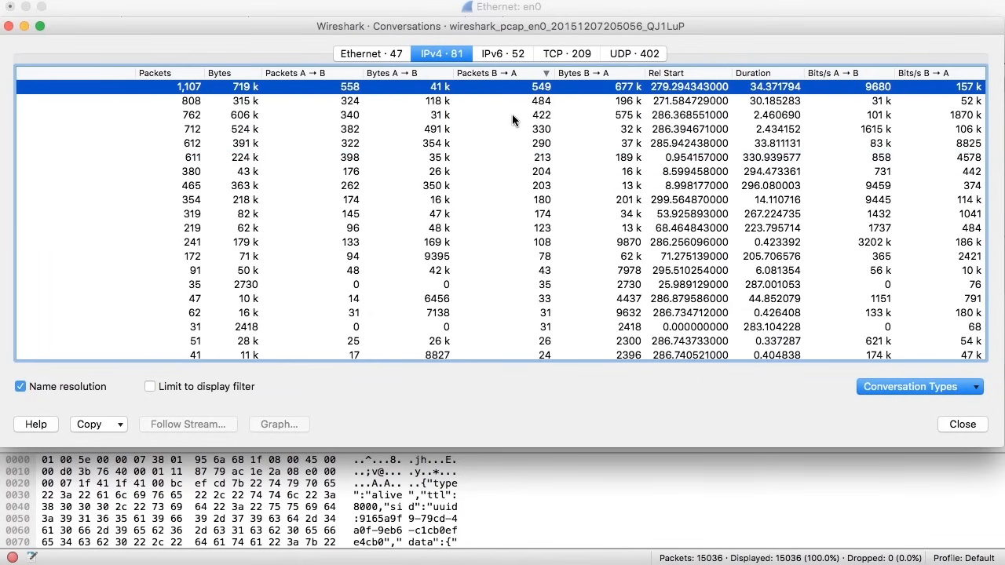
pyautogui.hscroll(-5, 512, 118)
pyautogui.hscroll(5, 512, 113)
pyautogui.hscroll(-5, 518, 119)
pyautogui.hscroll(5, 528, 119)
# Step: Show the TCP conversations sorted by Packets in descending order and select the busiest one to examine its columns
pyautogui.click(566, 53)
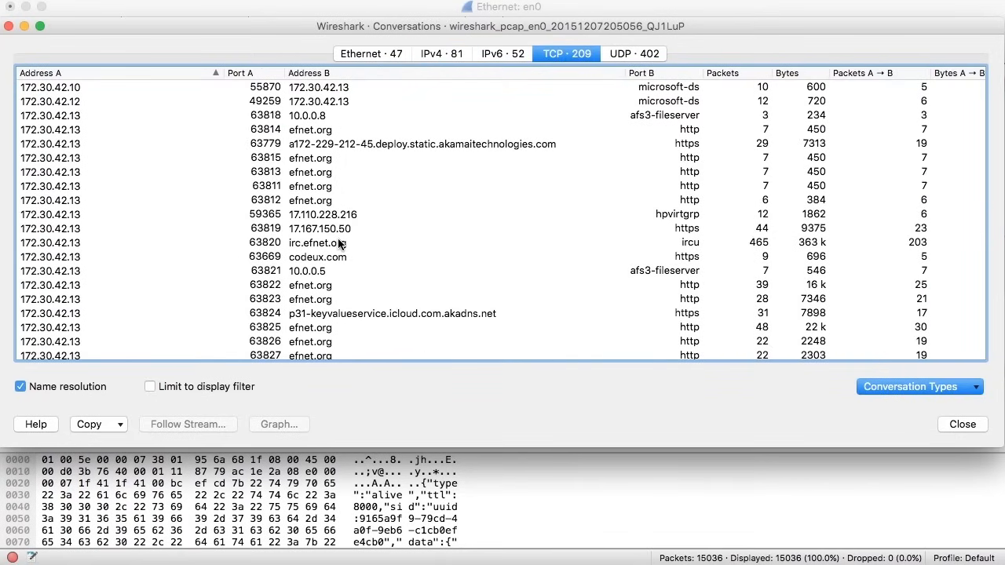
pyautogui.hscroll(5, 339, 241)
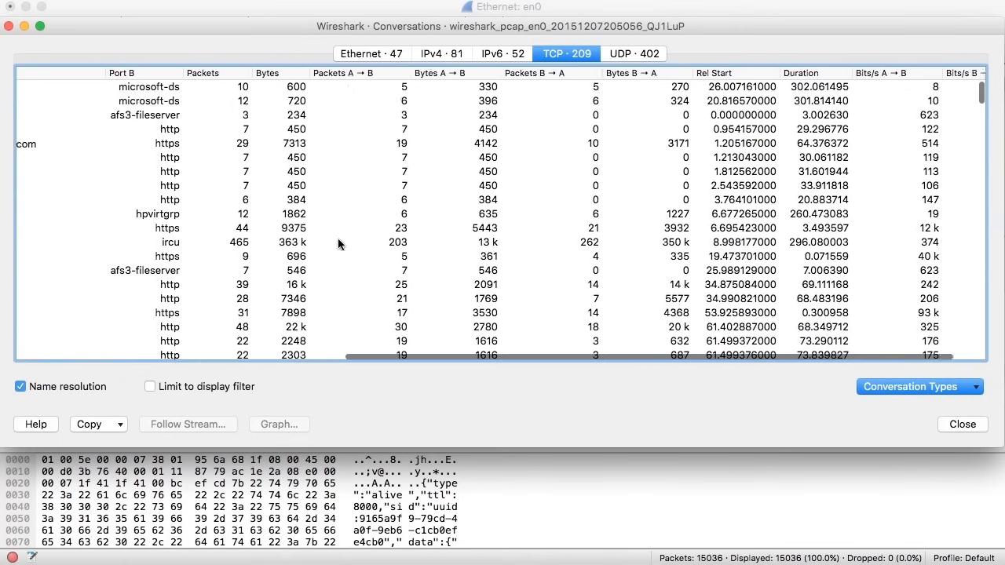
pyautogui.click(240, 73)
pyautogui.click(239, 73)
pyautogui.hscroll(-5, 263, 142)
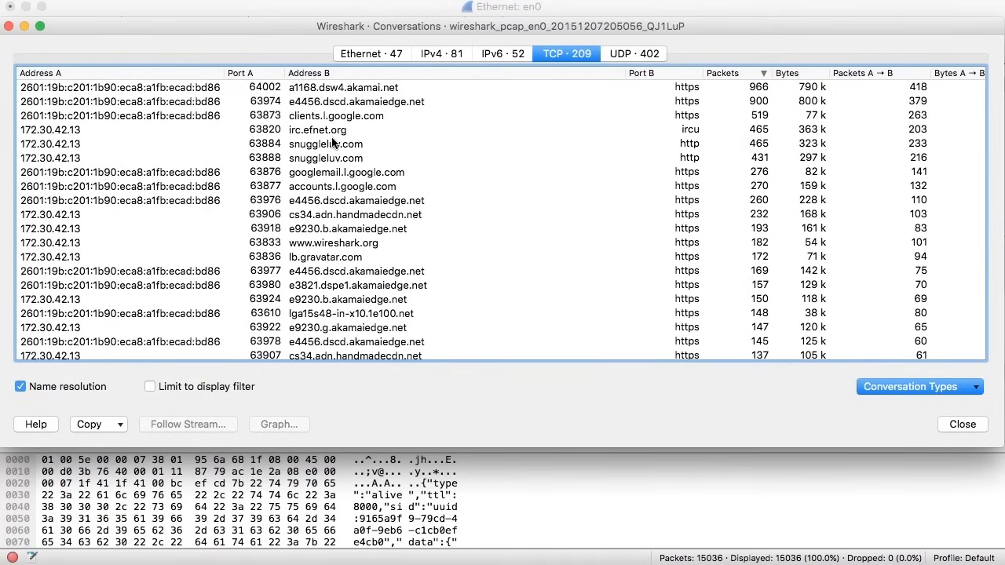
pyautogui.click(190, 89)
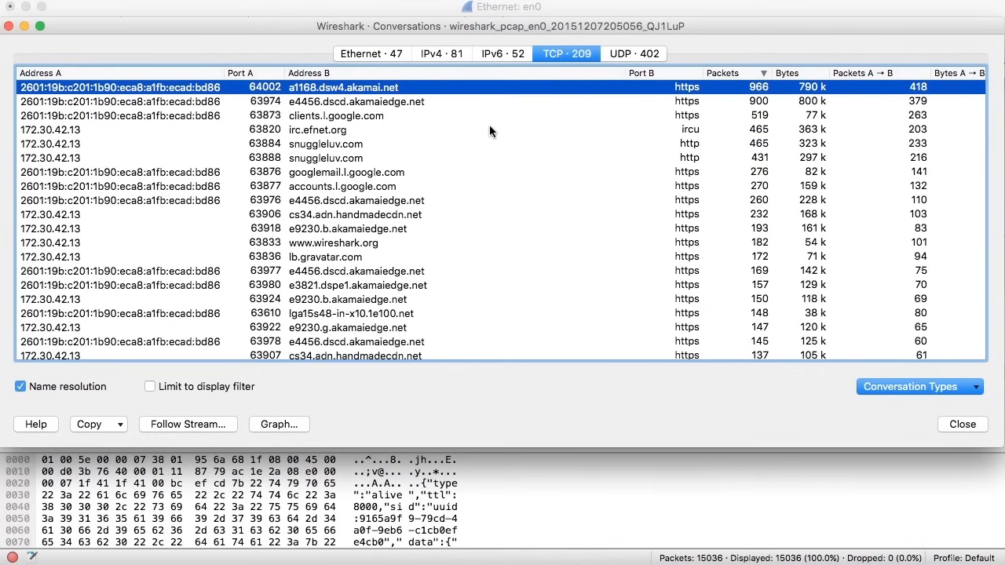
pyautogui.hscroll(10, 489, 128)
# Step: Show the UDP conversations and sort them by Packets and then by Bytes, in descending order
pyautogui.click(659, 54)
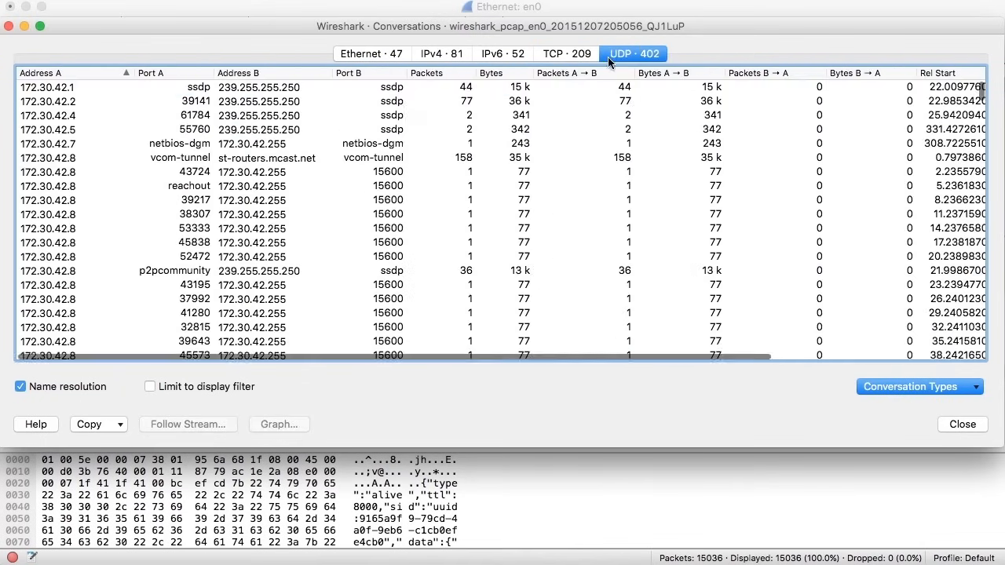
pyautogui.click(424, 73)
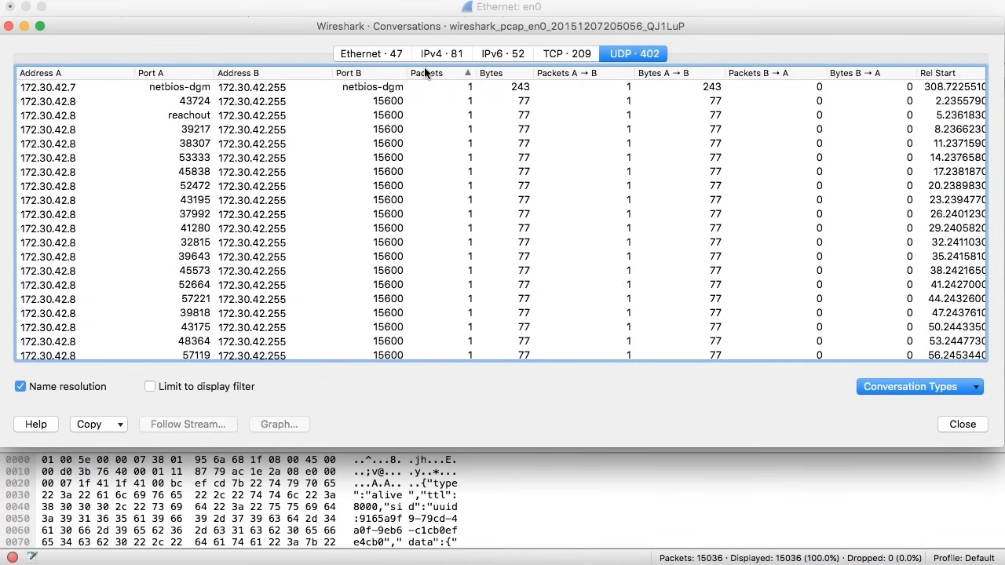
pyautogui.click(425, 74)
pyautogui.click(516, 73)
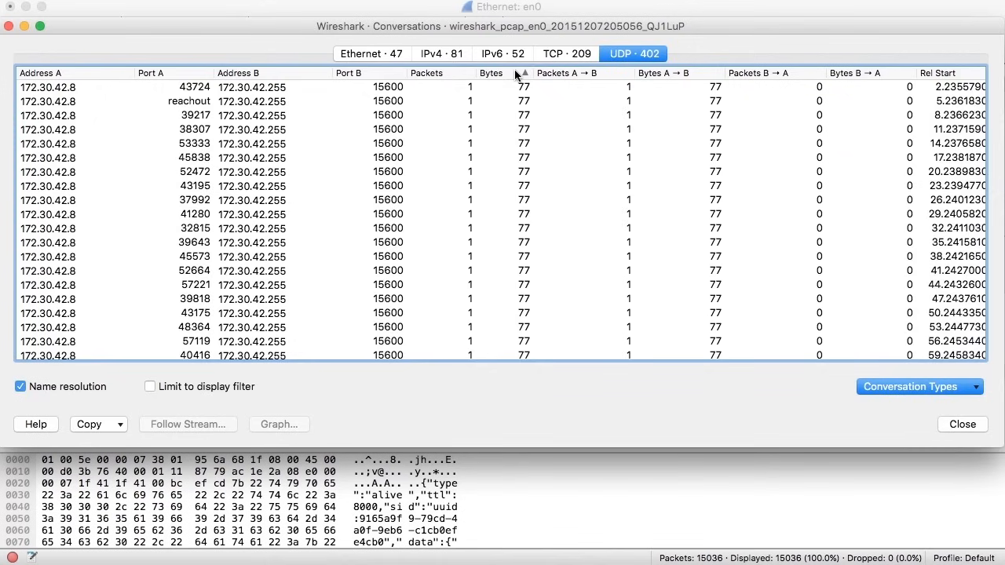
pyautogui.click(515, 73)
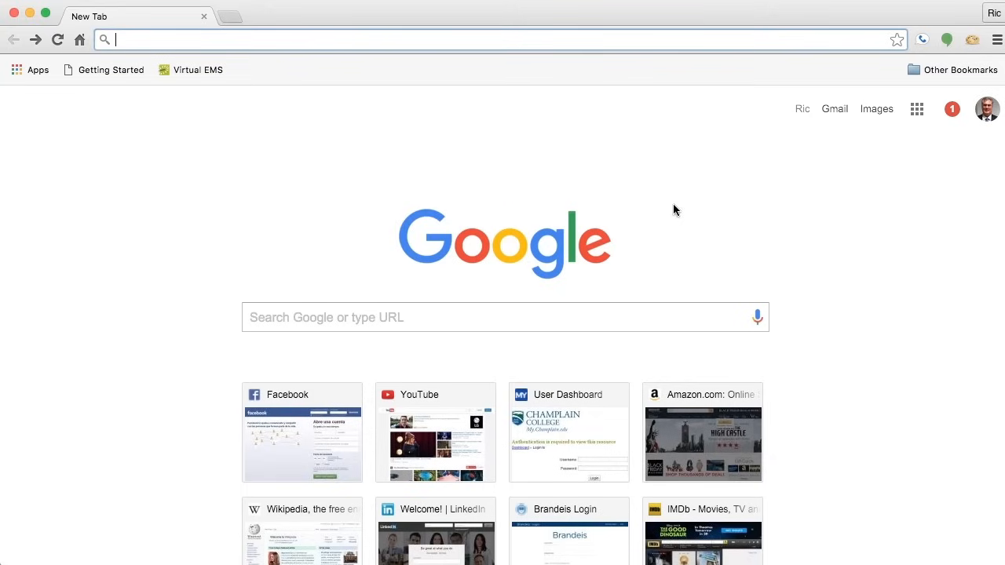
# Step: In Chrome, go to MaxMind's GeoLite Legacy Downloadable Databases page and examine the Downloads table
pyautogui.click(43, 41)
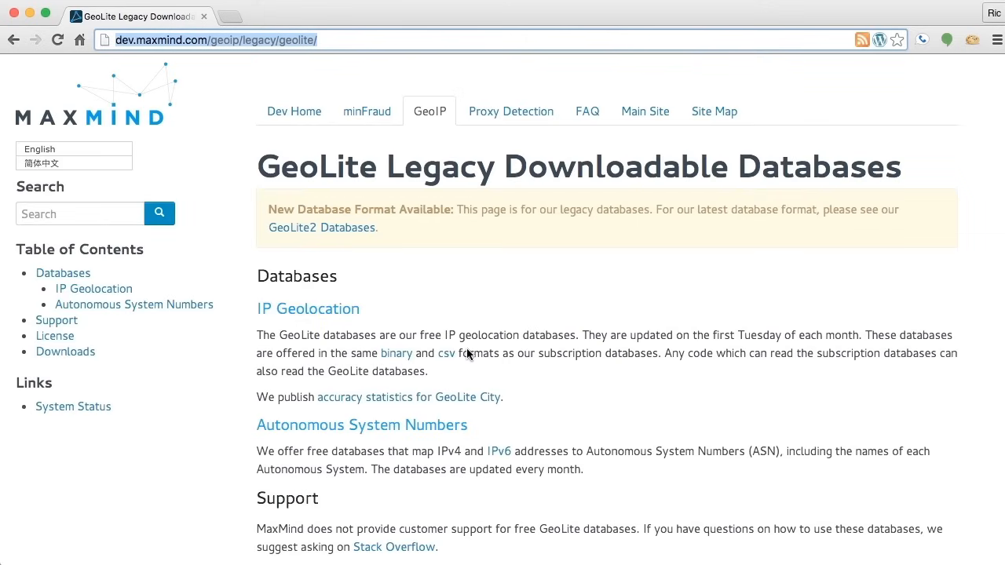
pyautogui.scroll(-5, 467, 354)
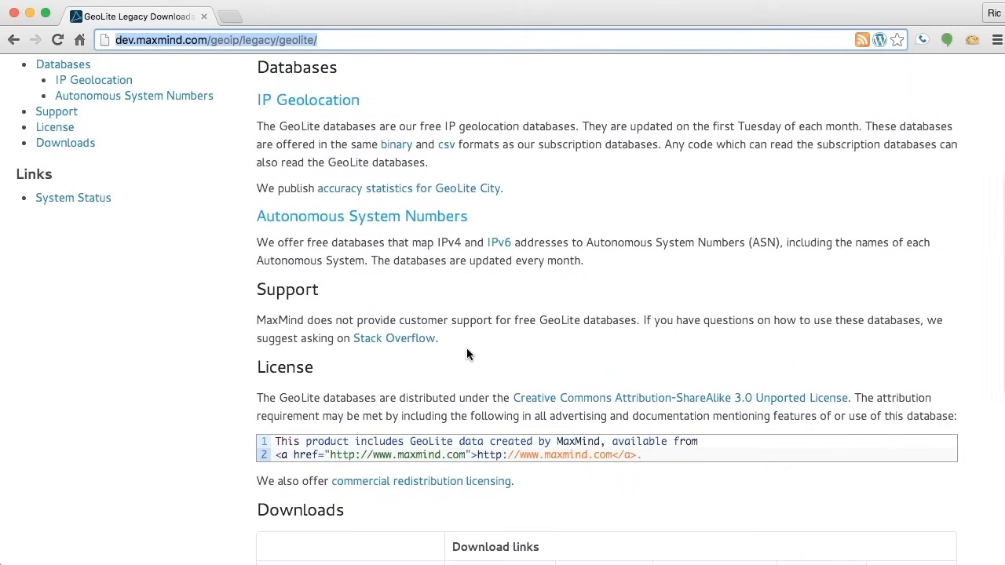
pyautogui.scroll(-8, 468, 353)
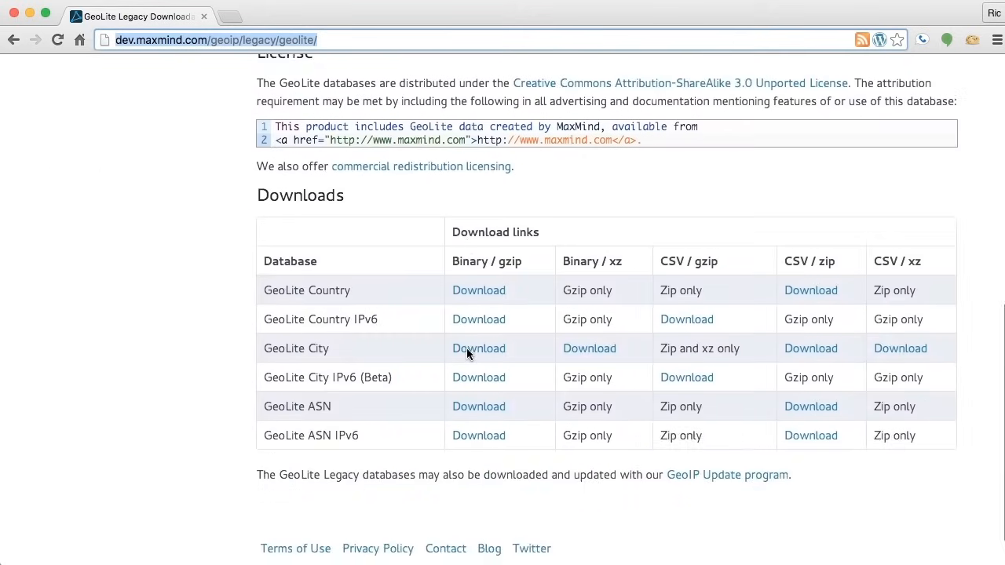
pyautogui.scroll(-1, 466, 353)
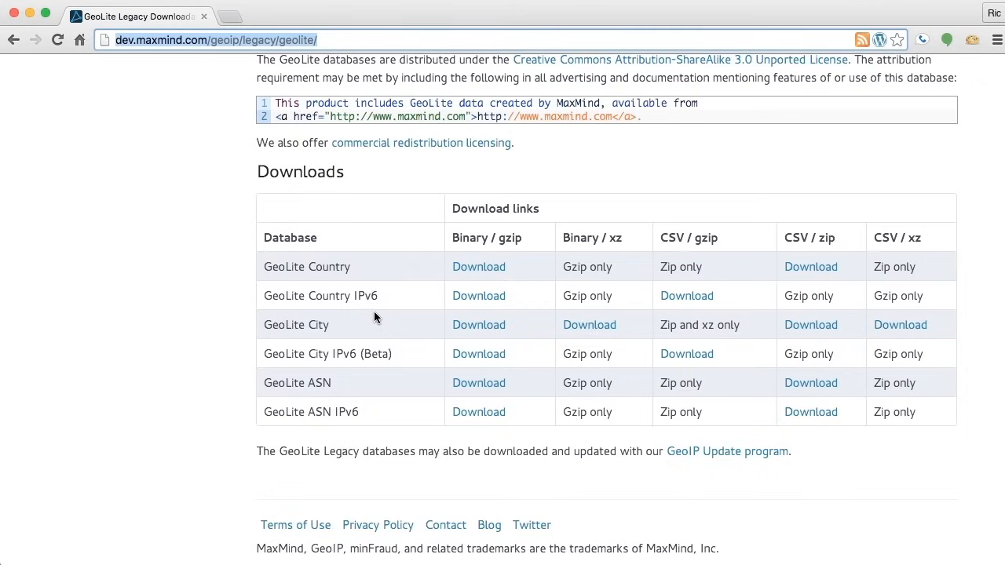
# Step: Switch to Wireshark and examine the configured GeoIP database directories in the Name Resolution preferences without changing them
pyautogui.click(30, 16)
pyautogui.click(88, 0)
pyautogui.click(86, 31)
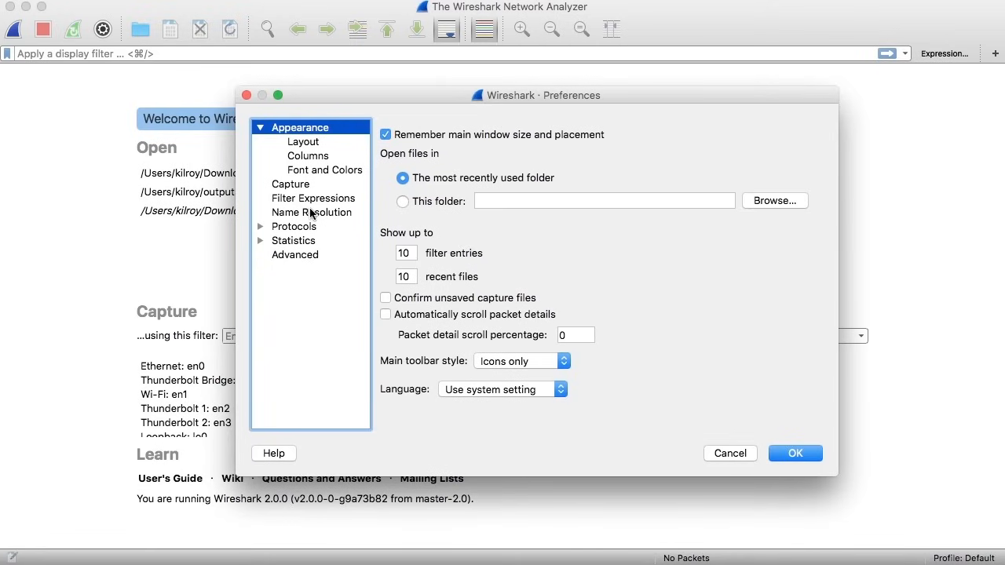
pyautogui.click(312, 214)
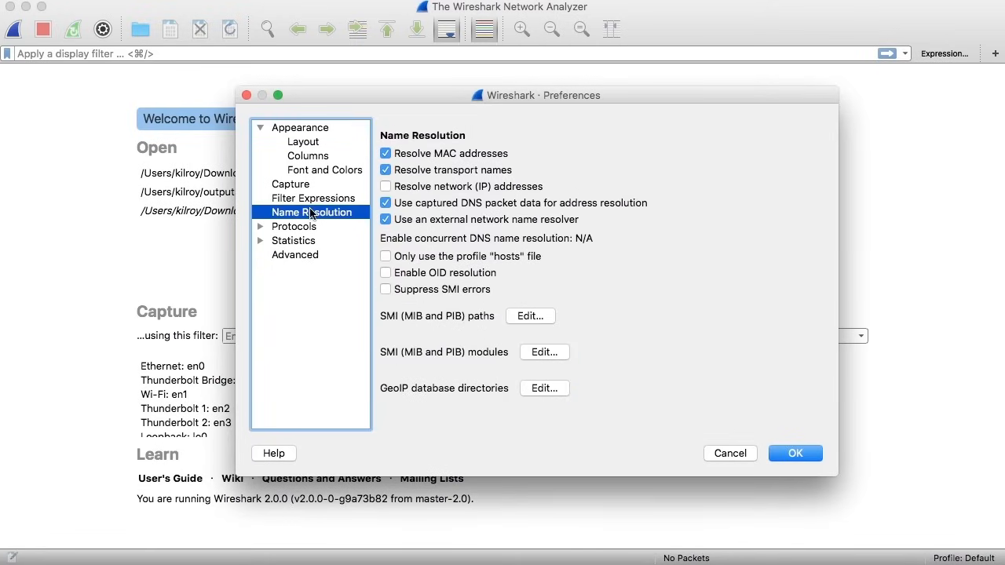
pyautogui.click(540, 389)
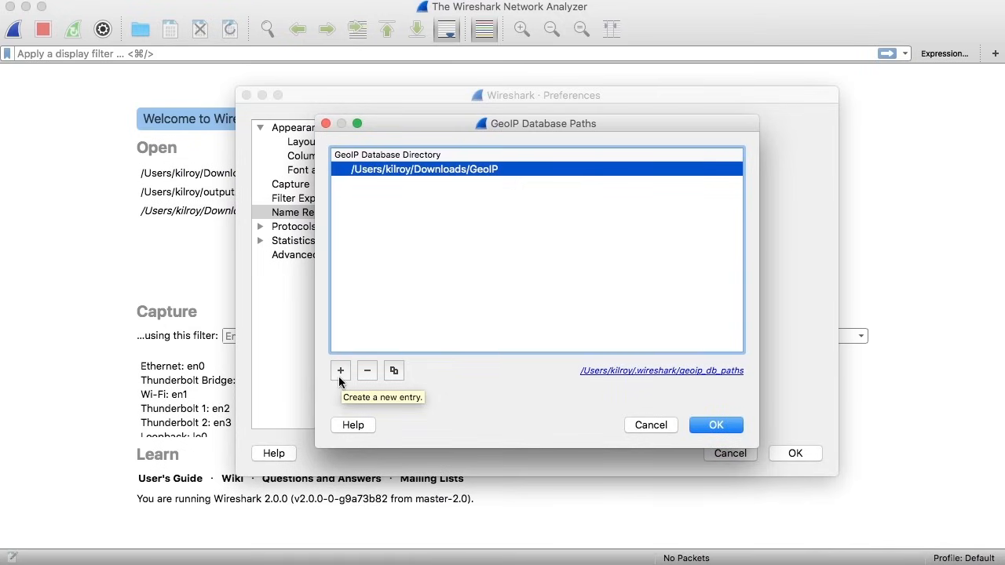
pyautogui.click(652, 427)
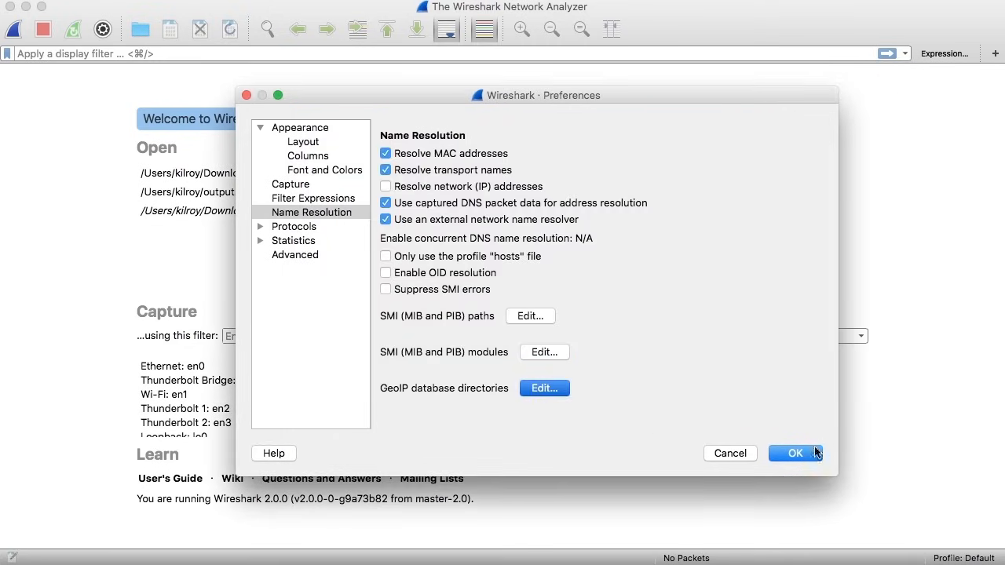
pyautogui.click(794, 454)
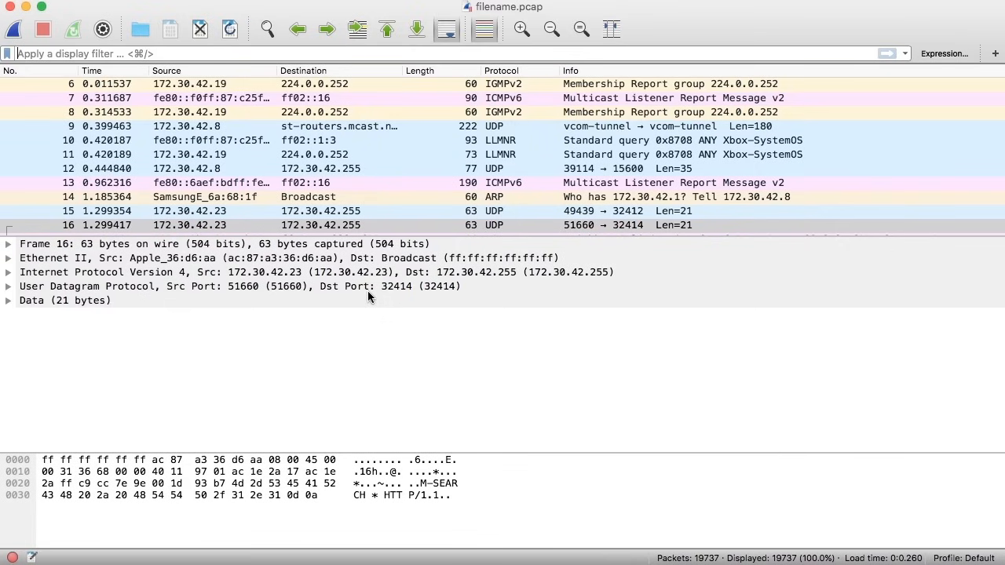
# Step: Check the Enable GeoIP lookups option in the IPv4 protocol preferences, leaving the settings as they are
pyautogui.click(69, 0)
pyautogui.click(64, 30)
pyautogui.click(260, 226)
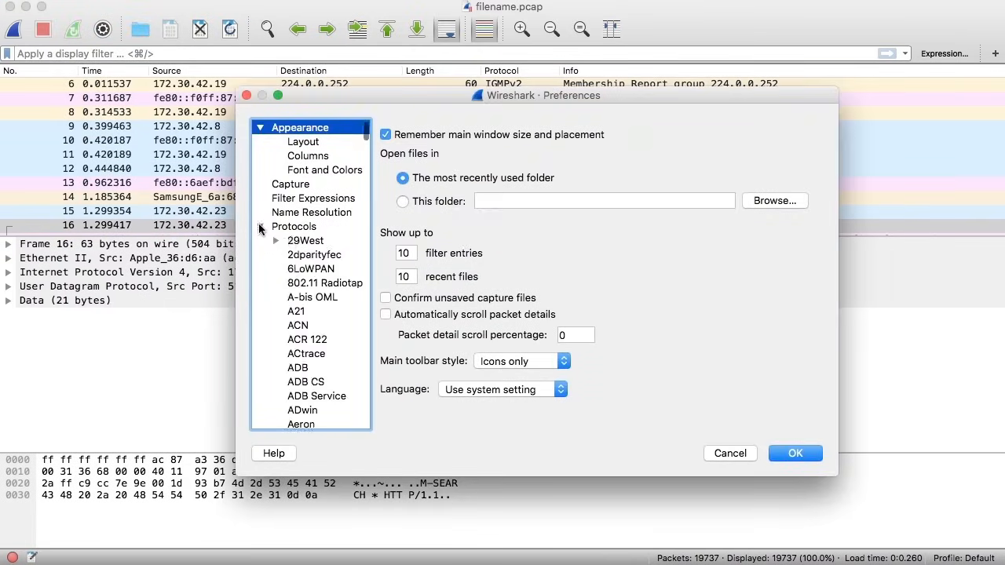
pyautogui.scroll(-2, 304, 253)
pyautogui.scroll(-20, 302, 253)
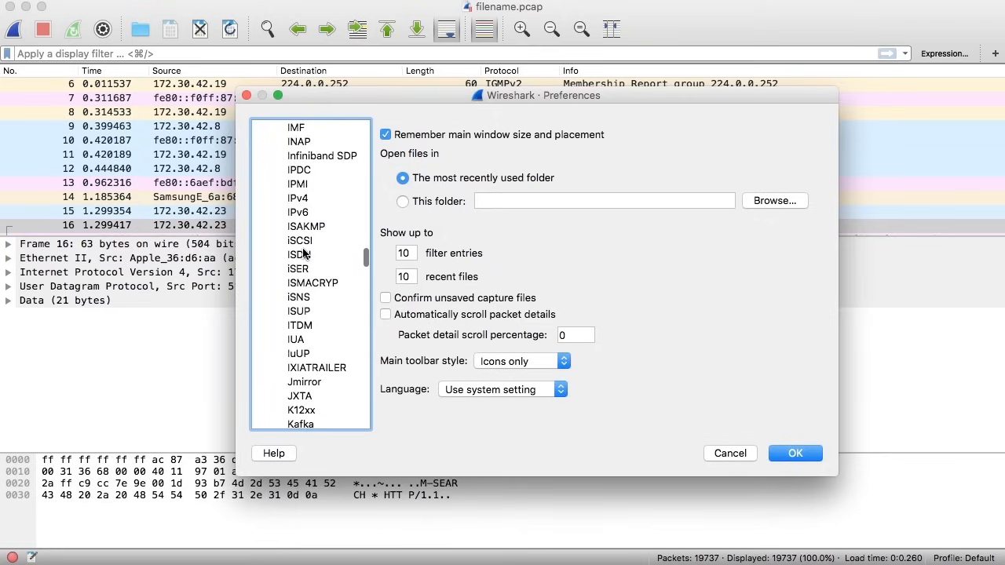
pyautogui.click(299, 198)
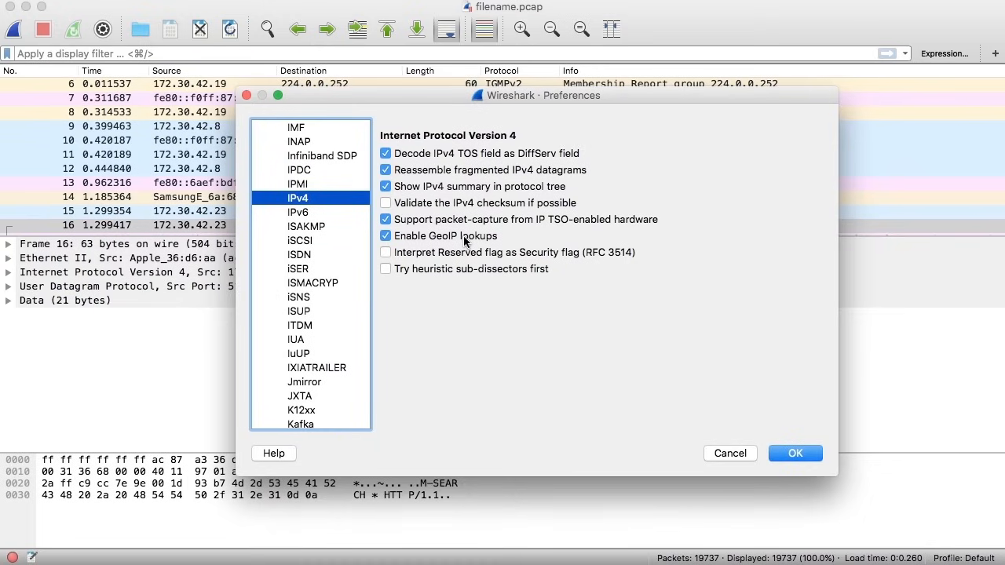
pyautogui.moveTo(464, 241)
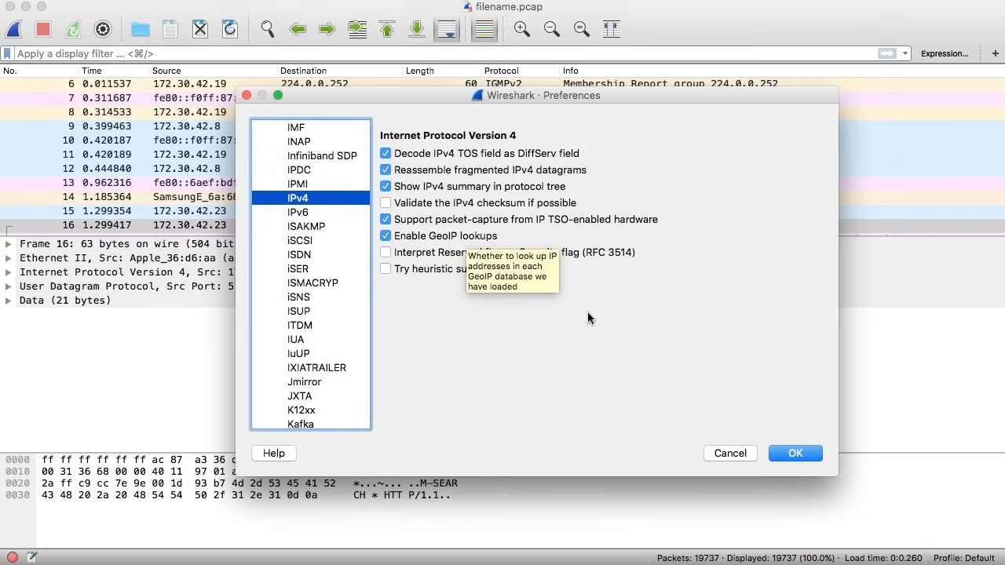
pyautogui.click(717, 458)
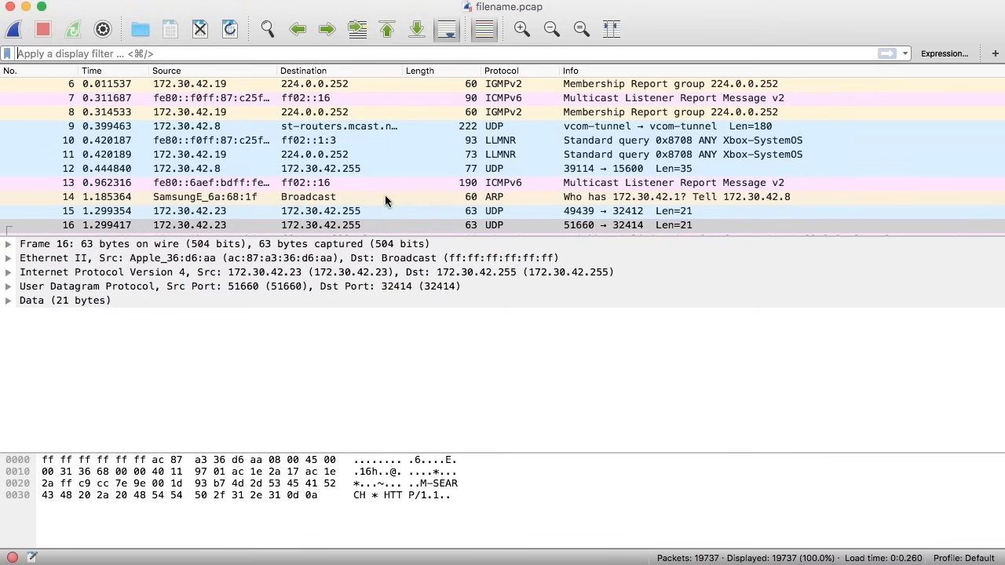
# Step: Filter the packets with ip and ip.geoip.country == "United States" and look through the matching packets
pyautogui.scroll(3, 374, 190)
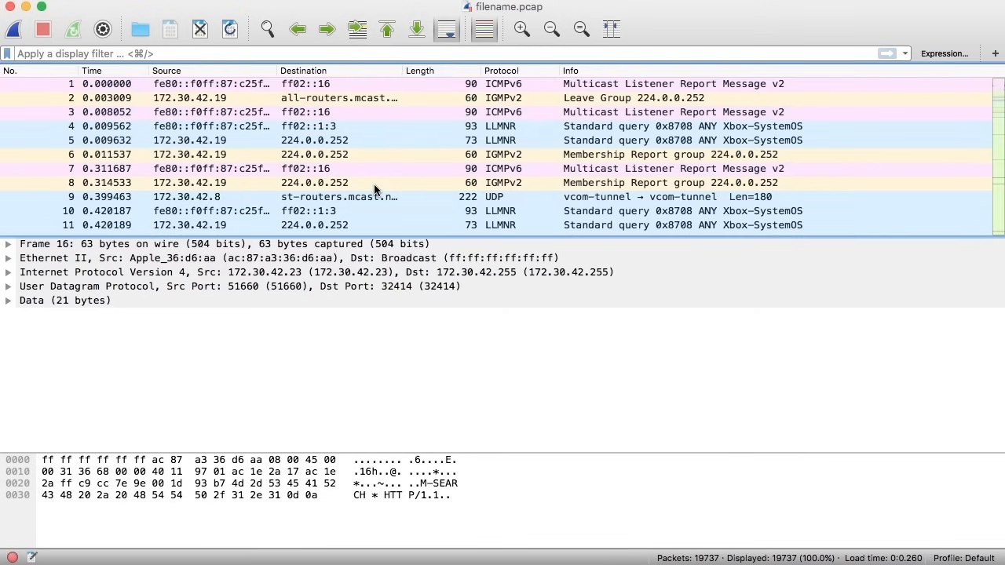
pyautogui.write('ip ')
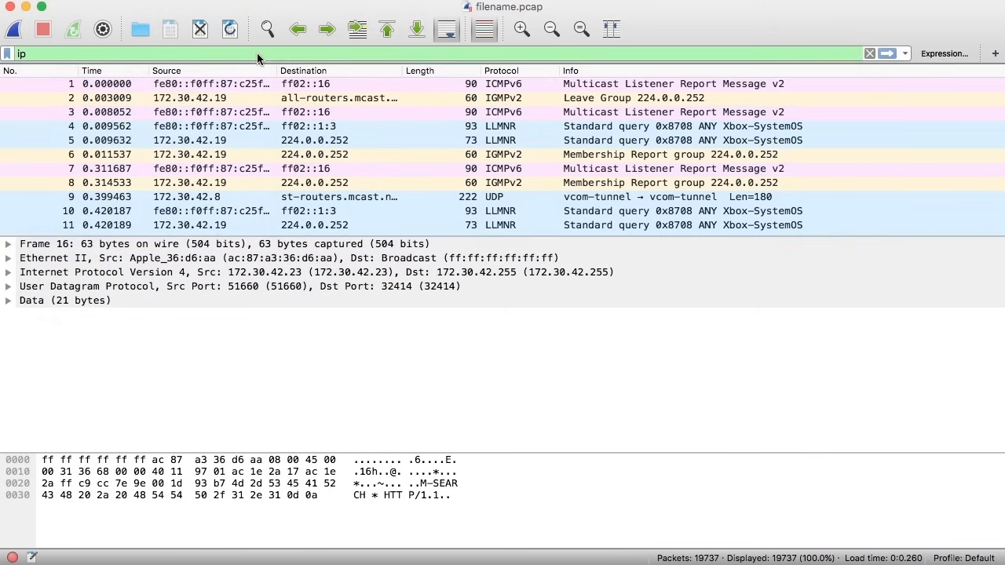
pyautogui.write('and ')
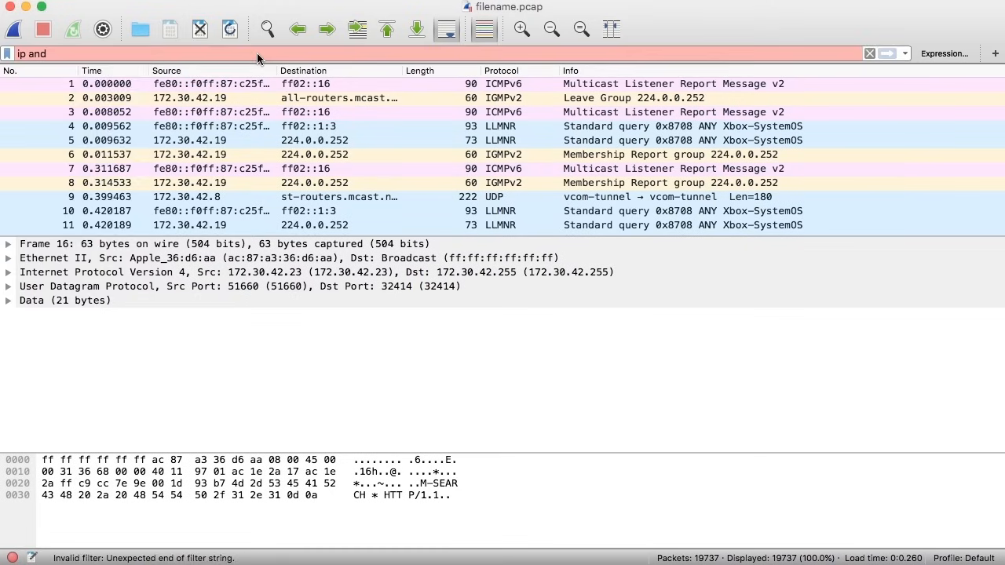
pyautogui.write('ip.geoip.country == "United S')
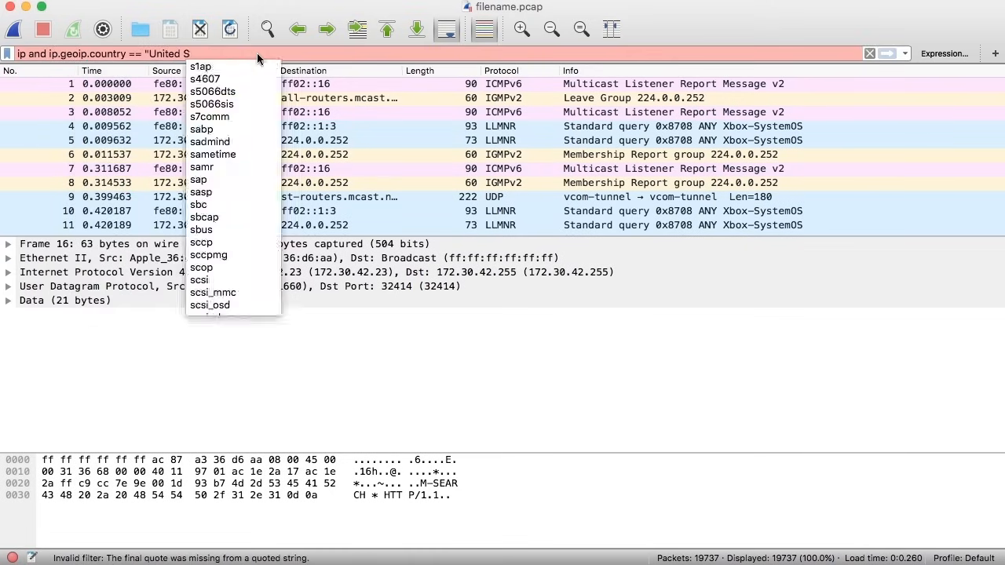
pyautogui.write('tates"')
pyautogui.press('Return')
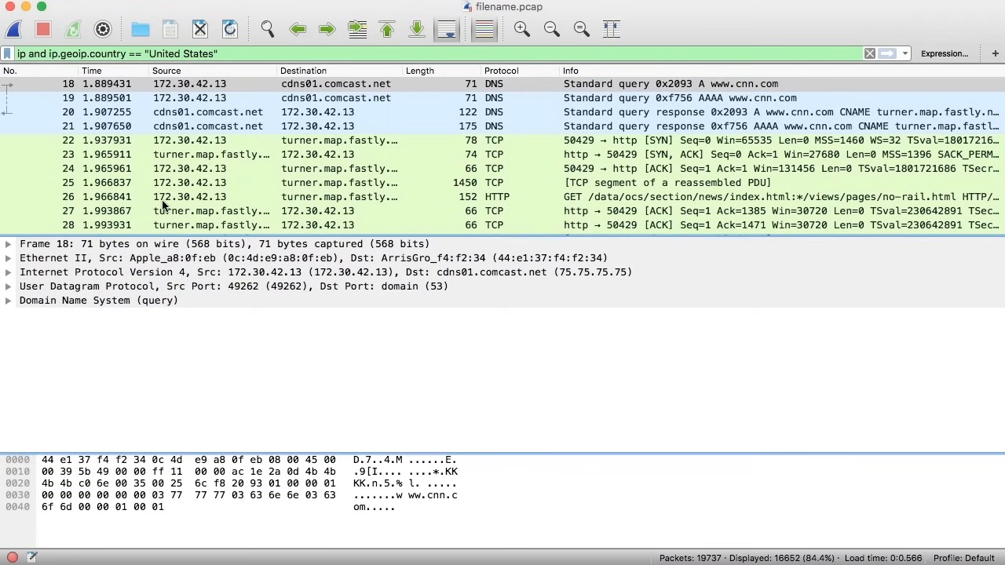
pyautogui.scroll(-10, 163, 204)
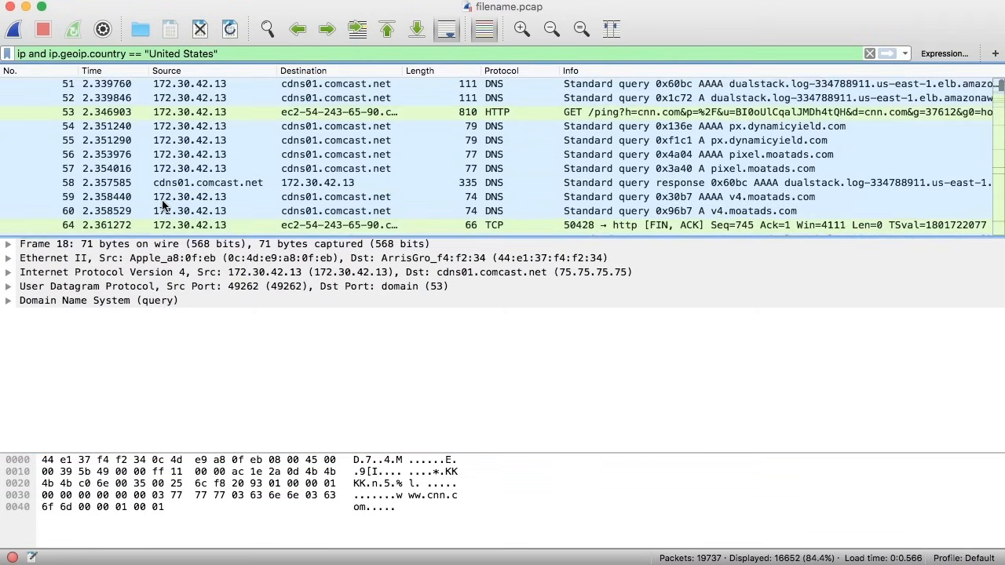
pyautogui.scroll(-15, 162, 204)
pyautogui.scroll(-5, 163, 205)
pyautogui.scroll(-4, 163, 204)
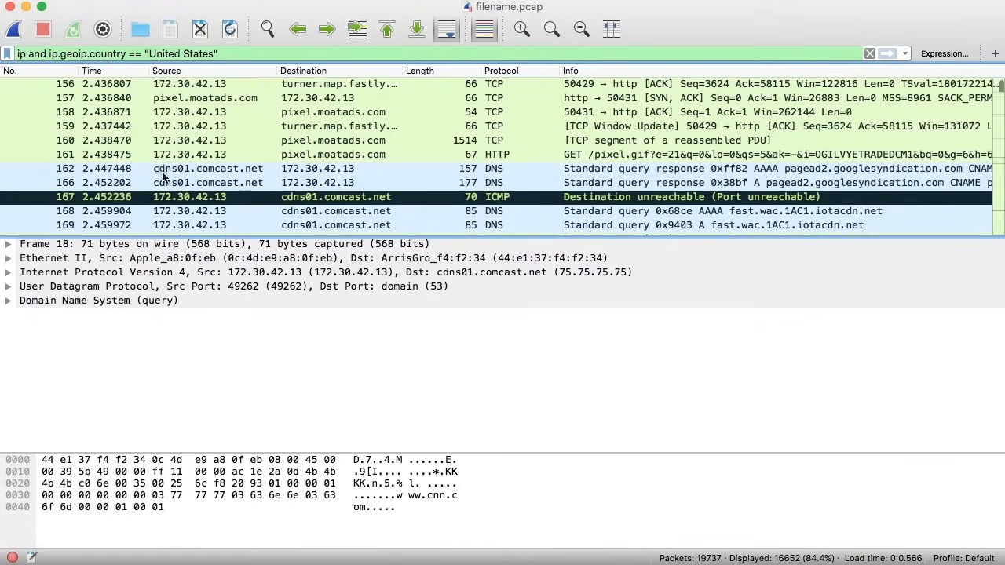
# Step: Negate the country condition so the filter reads ip and not ip.geoip.country == "United States", and look through the packets
pyautogui.click(50, 54)
pyautogui.write('not')
pyautogui.press('Return')
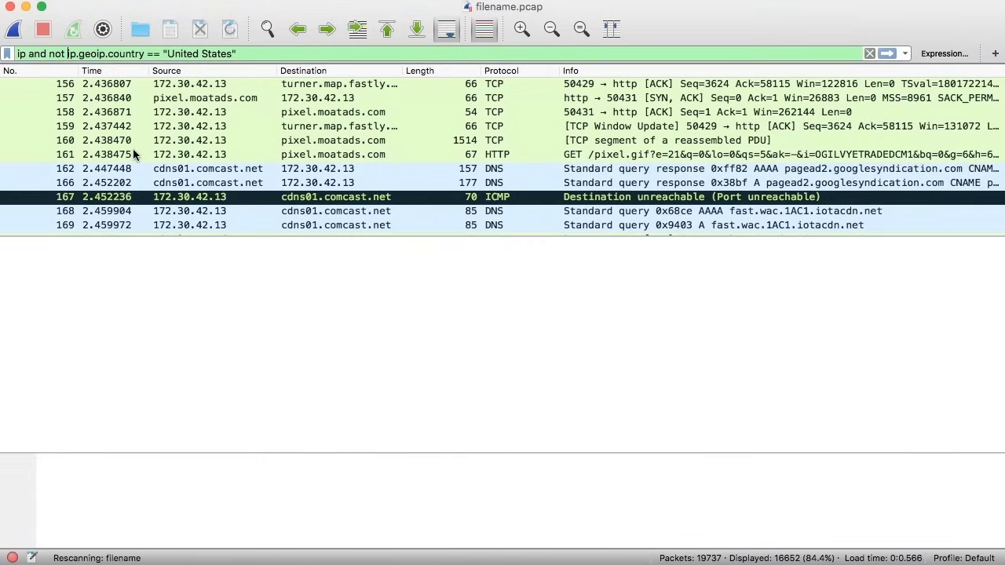
pyautogui.scroll(-8, 399, 118)
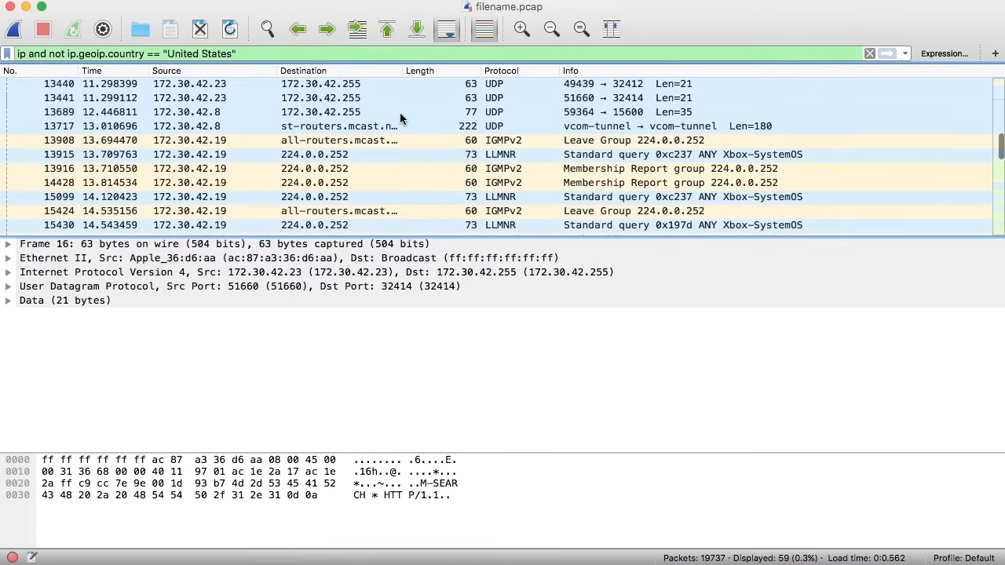
pyautogui.scroll(-6, 400, 118)
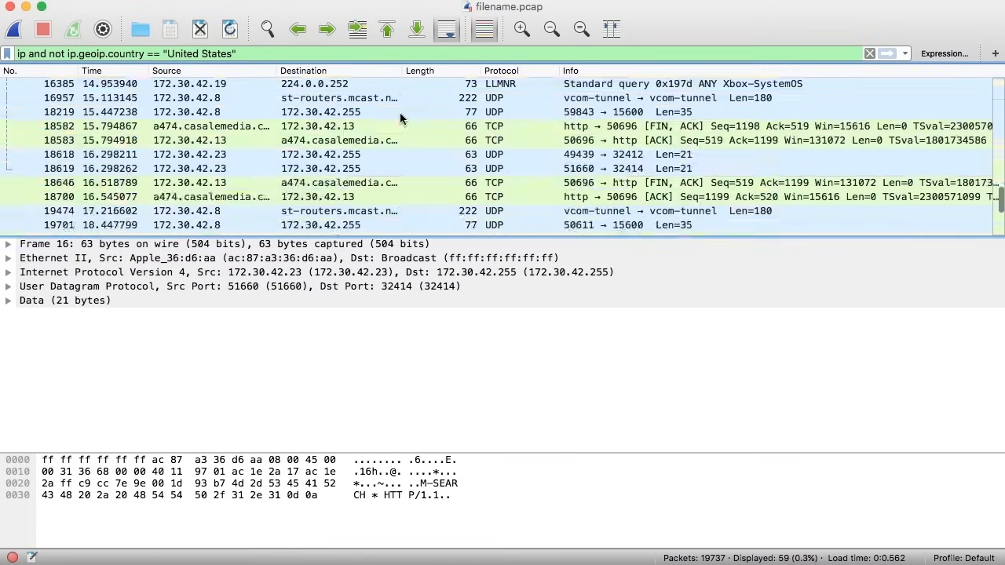
pyautogui.scroll(15, 400, 118)
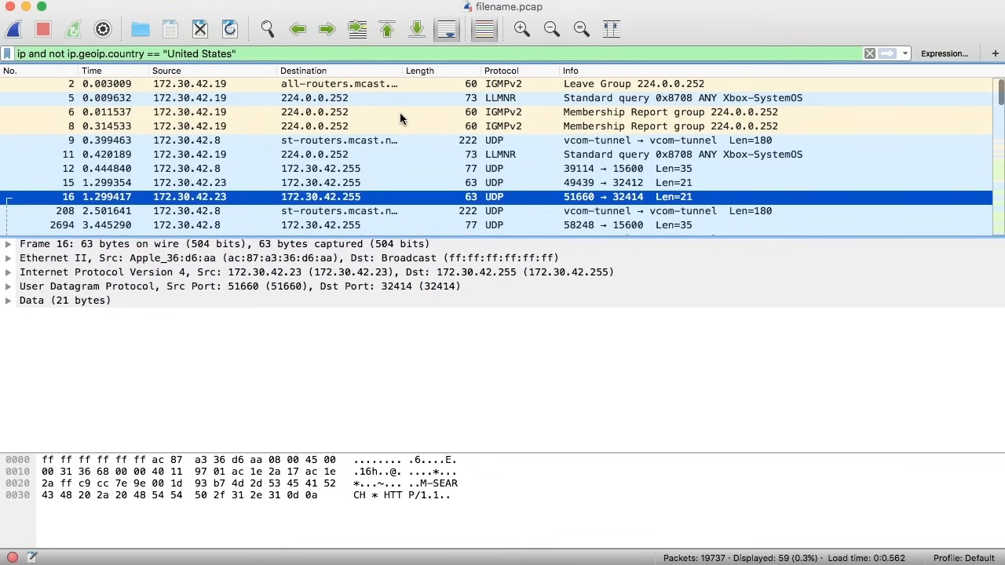
pyautogui.scroll(-5, 400, 119)
pyautogui.scroll(-4, 400, 116)
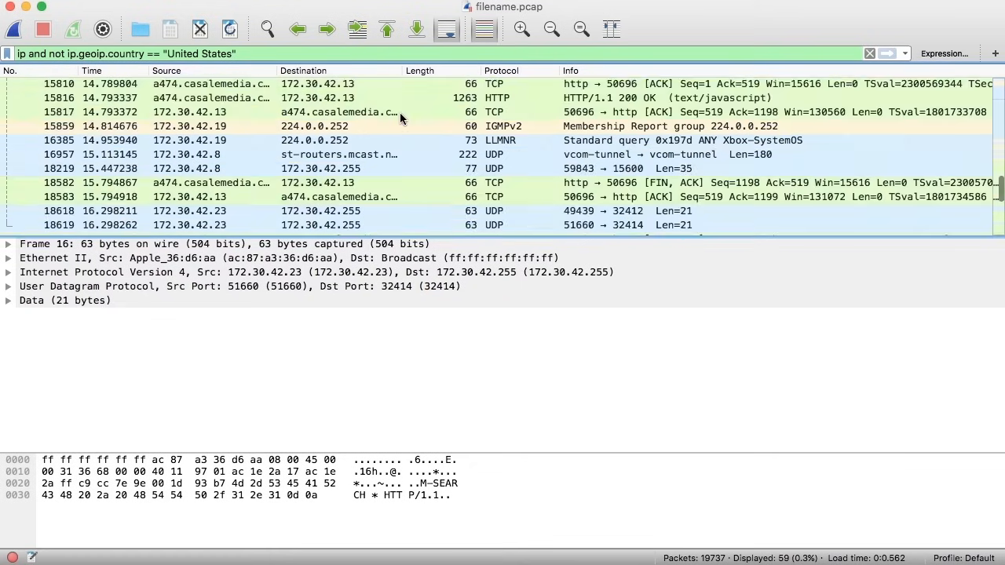
pyautogui.scroll(1, 399, 118)
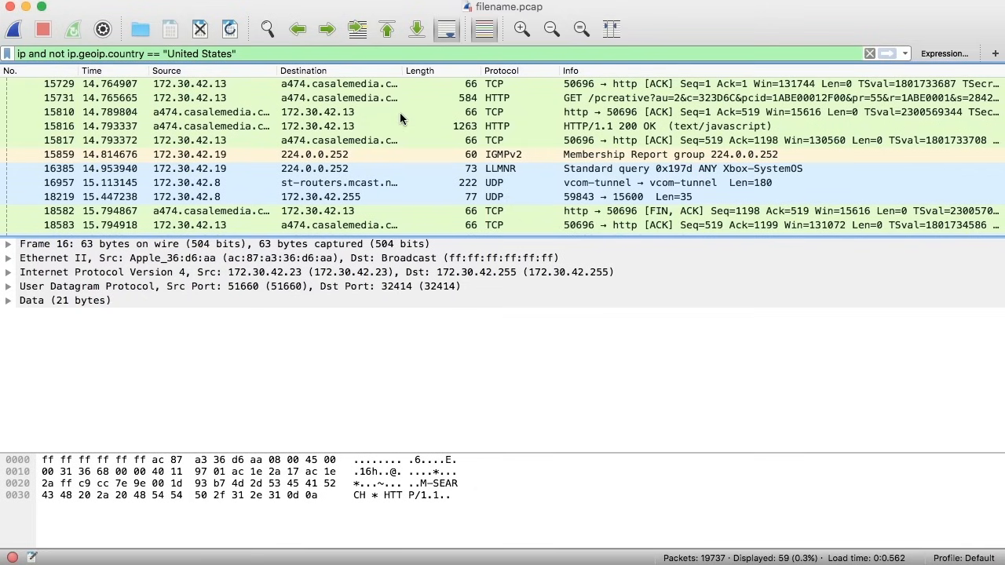
pyautogui.moveTo(106, 53); pyautogui.dragTo(348, 58)
pyautogui.press('BackSpace')
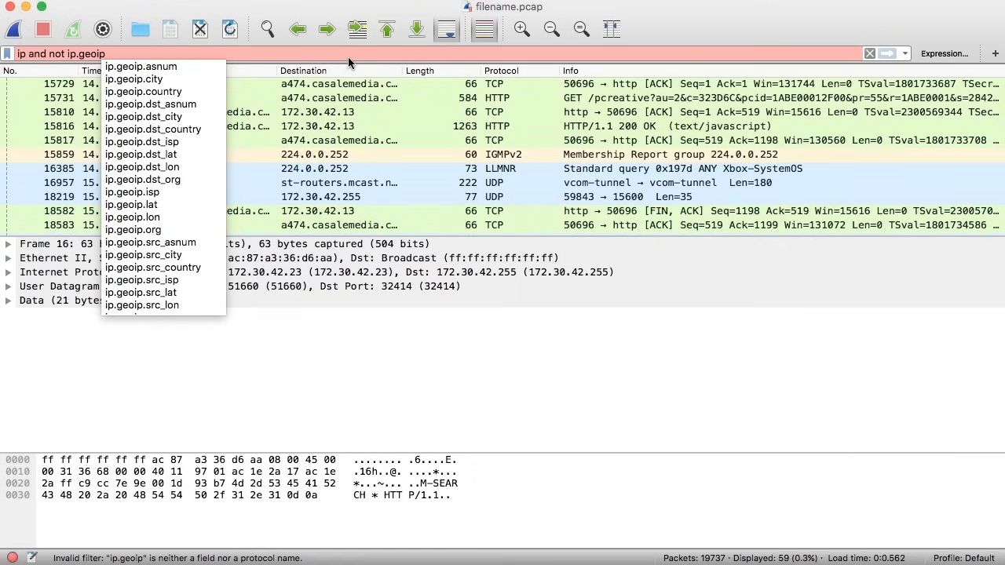
pyautogui.scroll(-1, 144, 201)
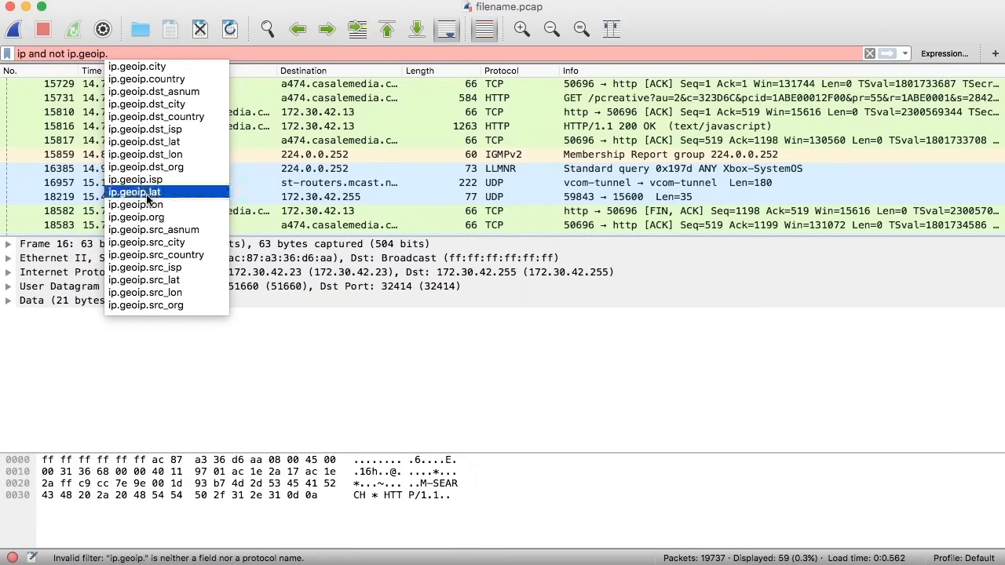
pyautogui.click(144, 195)
pyautogui.click(164, 54)
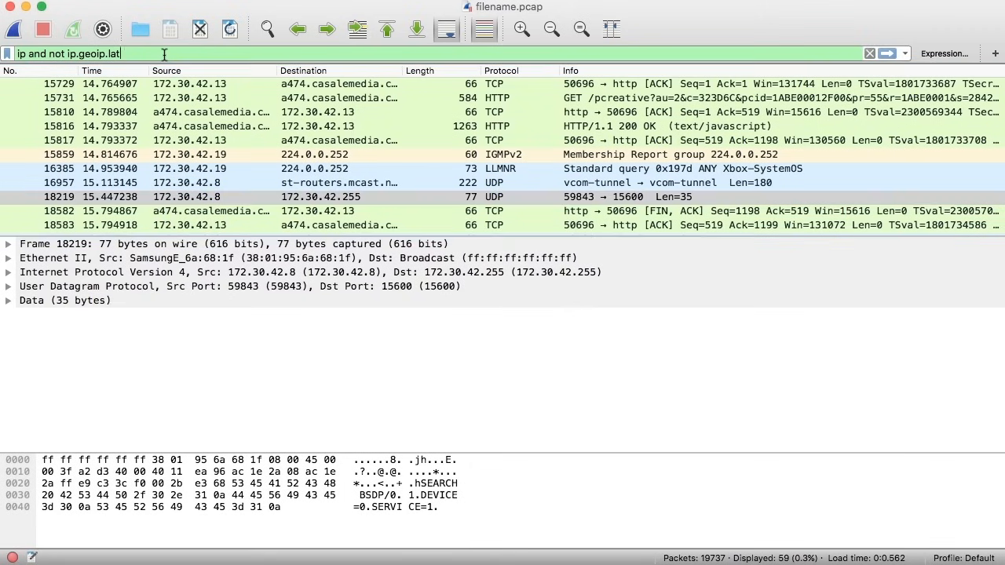
# Step: Replace the display filter with ip.geoip.lat > 45, apply it and look through the filtered packets
pyautogui.press('super+a')
pyautogui.press('BackSpace')
pyautogui.write('ip.g')
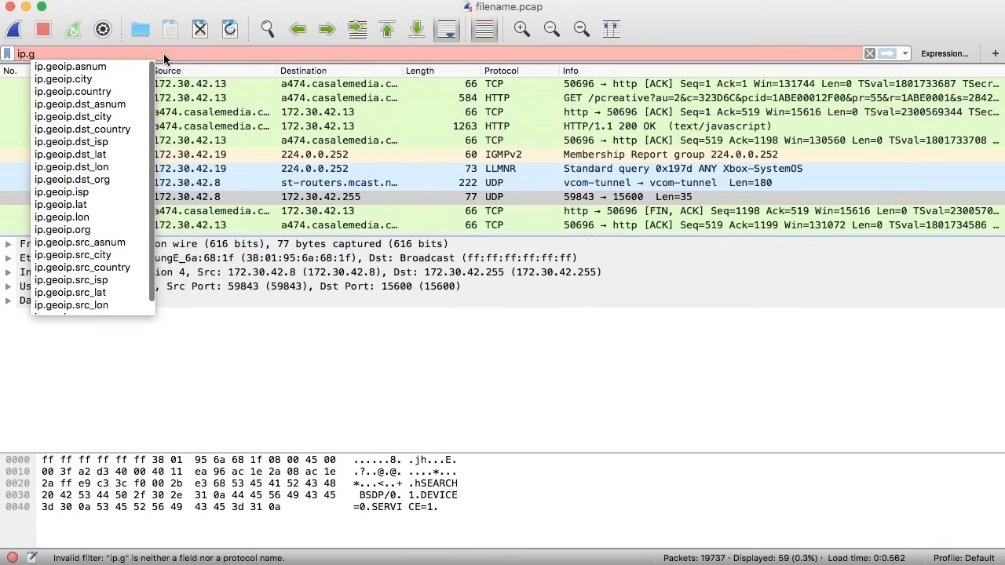
pyautogui.write('eoip.lat')
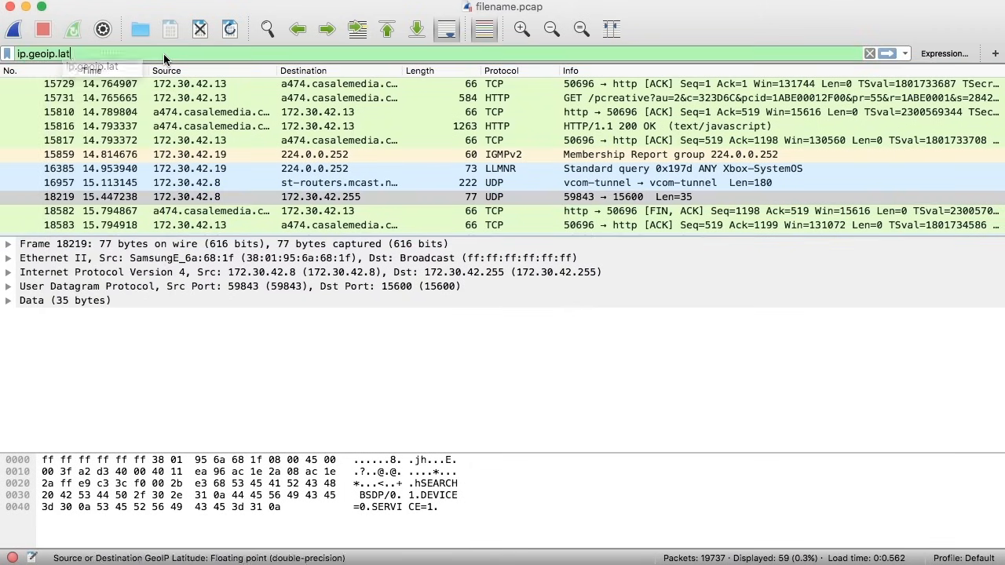
pyautogui.write(' > 45')
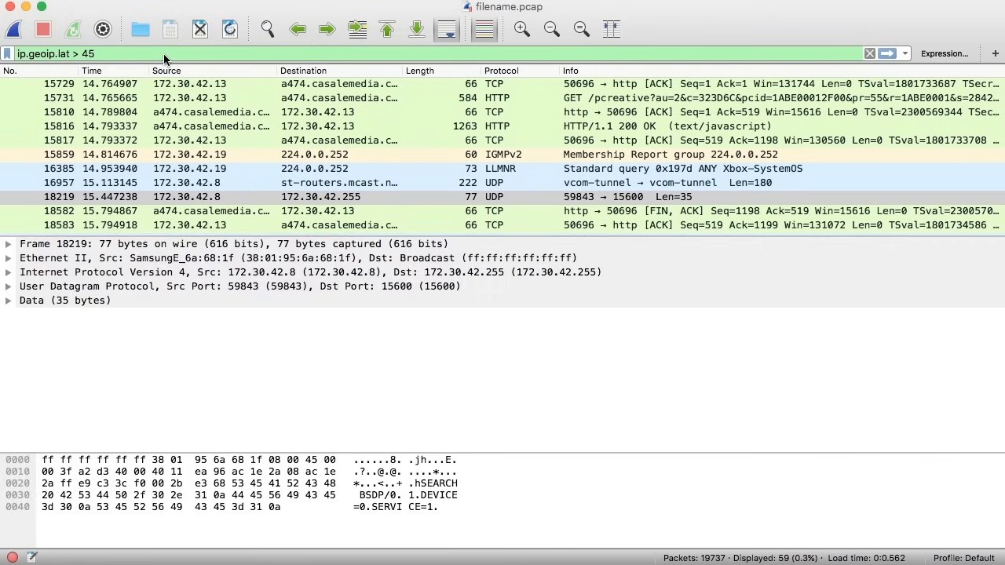
pyautogui.press('Return')
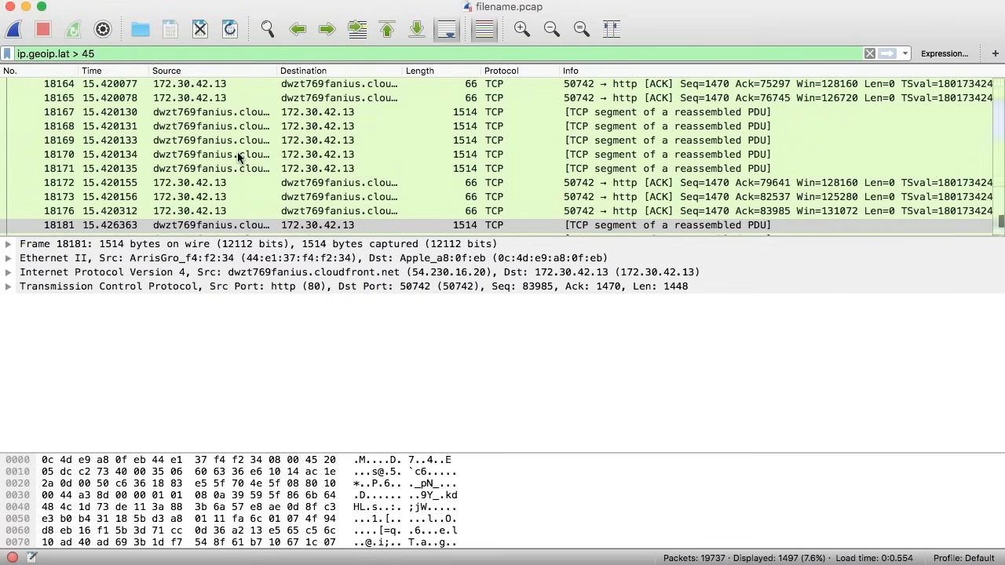
pyautogui.scroll(5, 240, 157)
pyautogui.scroll(-1, 239, 157)
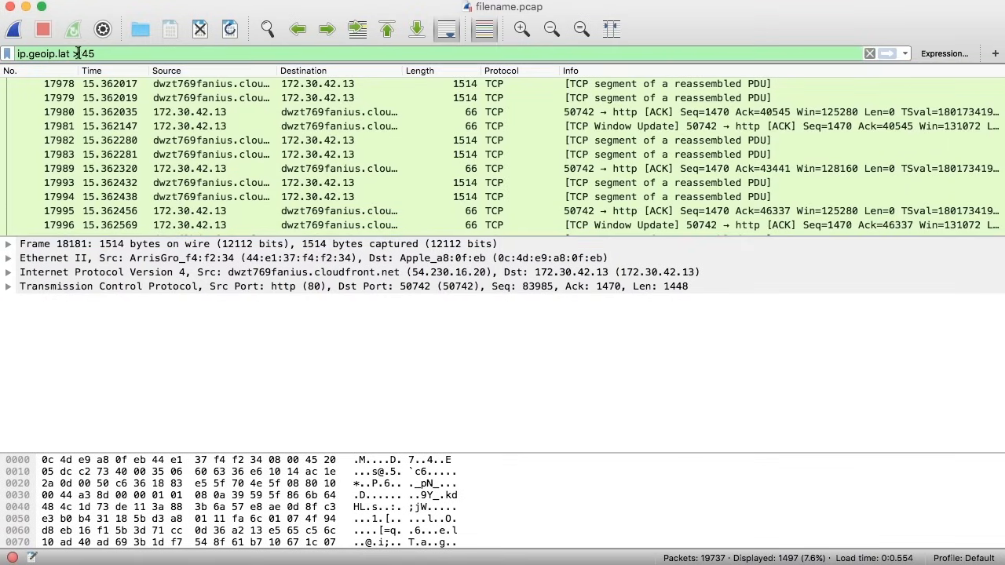
# Step: Change the latitude filter to ip.geoip.lat < 45, apply it and look through the filtered packets
pyautogui.write('<')
pyautogui.press('Return')
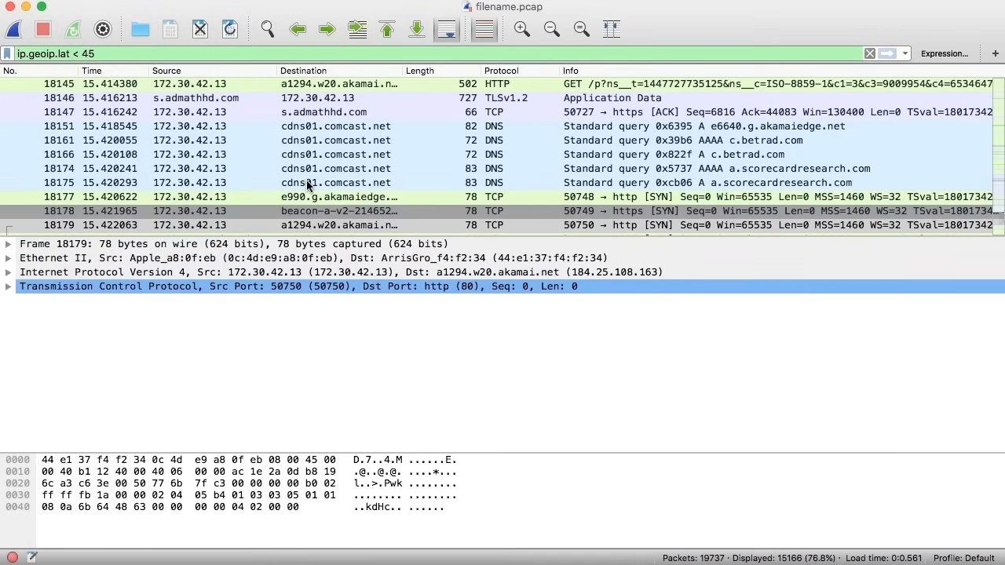
pyautogui.scroll(10, 307, 182)
pyautogui.scroll(15, 308, 185)
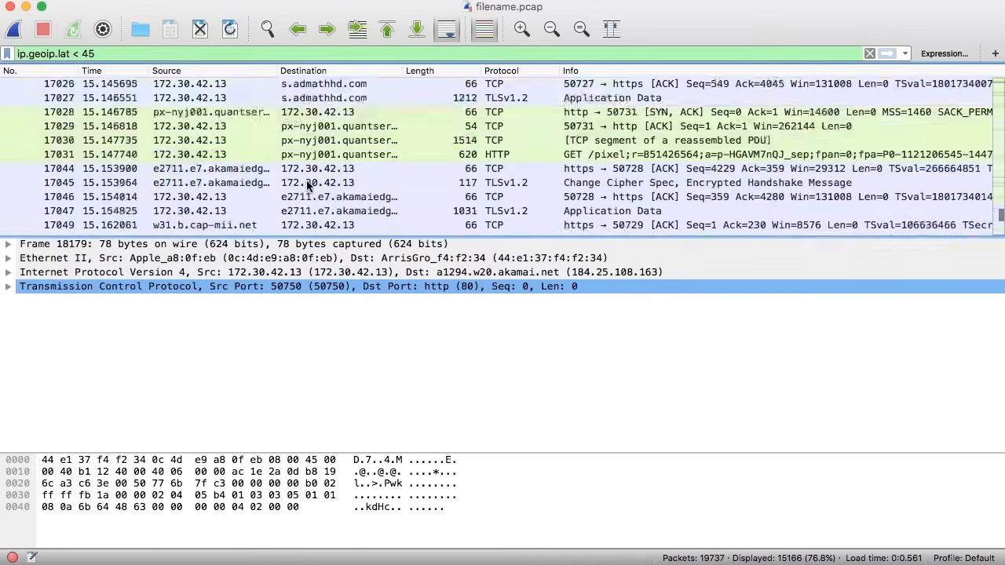
pyautogui.scroll(10, 308, 186)
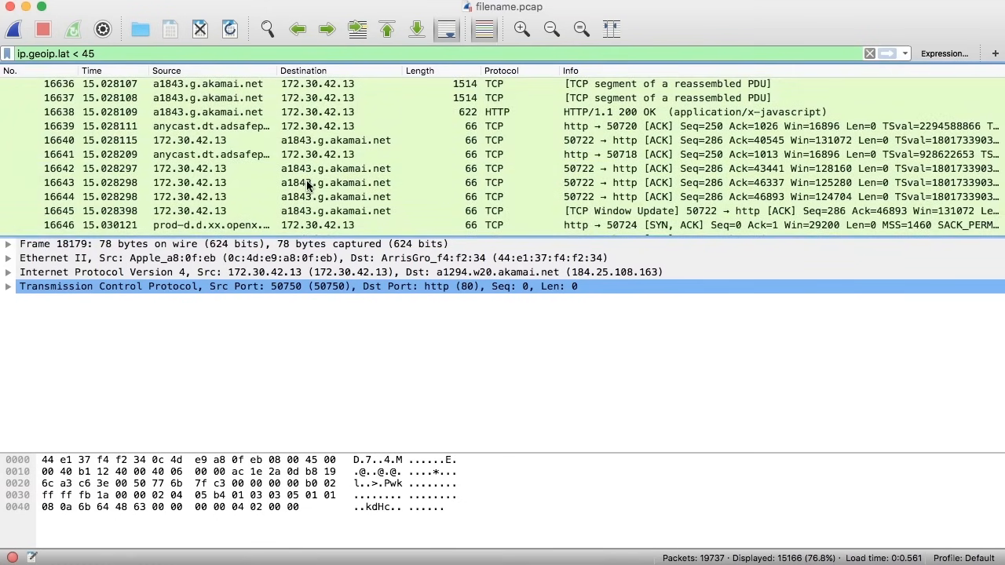
pyautogui.scroll(5, 308, 186)
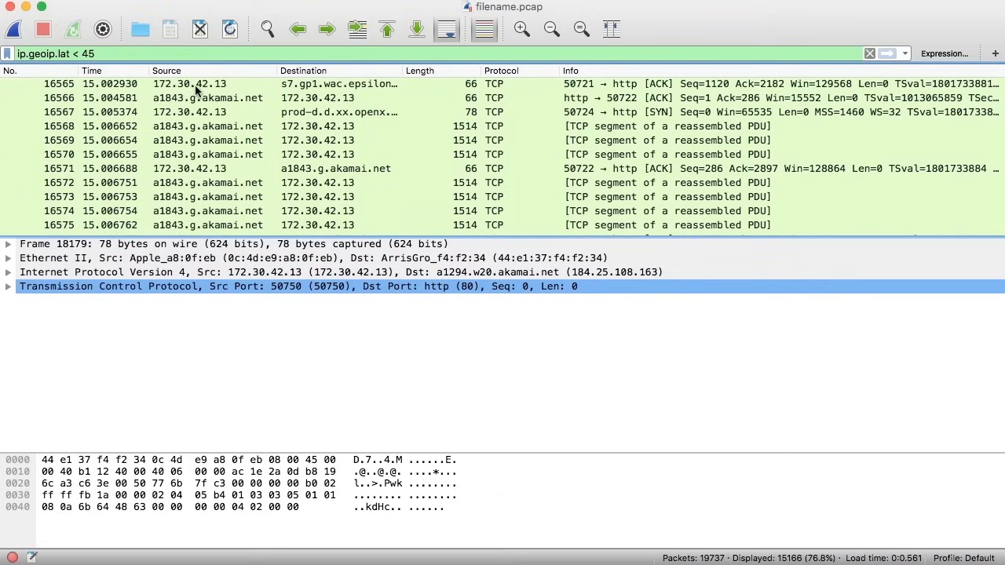
# Step: Clear the ip.geoip.lat < 45 expression from the display filter
pyautogui.doubleClick(111, 54)
pyautogui.press('BackSpace')
pyautogui.press('BackSpace')
pyautogui.press('BackSpace')
pyautogui.press('BackSpace')
pyautogui.press('BackSpace')
pyautogui.press('BackSpace')
pyautogui.press('BackSpace')
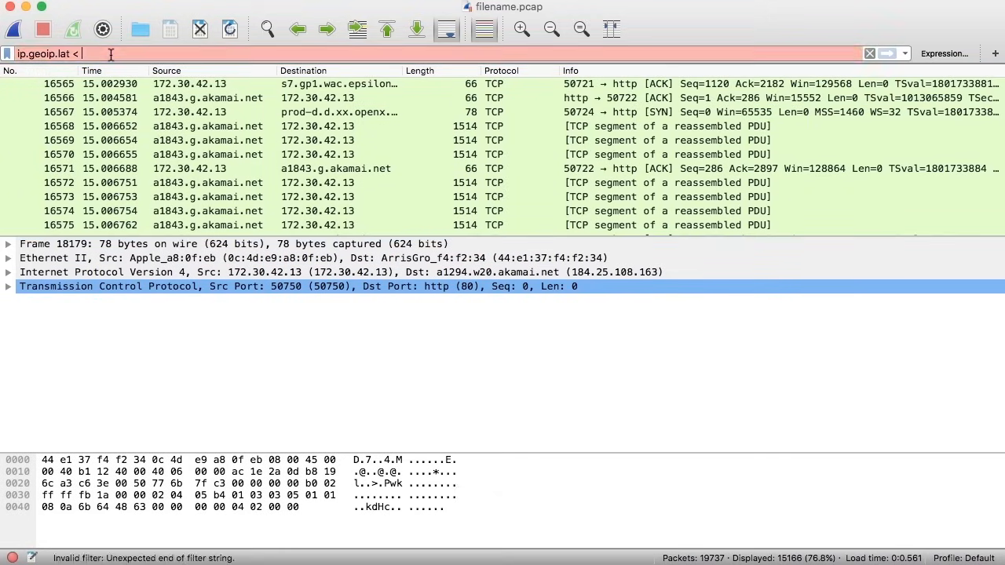
pyautogui.press('BackSpace')
pyautogui.press('BackSpace')
pyautogui.press('BackSpace')
pyautogui.press('BackSpace')
pyautogui.press('BackSpace')
pyautogui.press('BackSpace')
pyautogui.press('BackSpace')
pyautogui.press('BackSpace')
pyautogui.press('BackSpace')
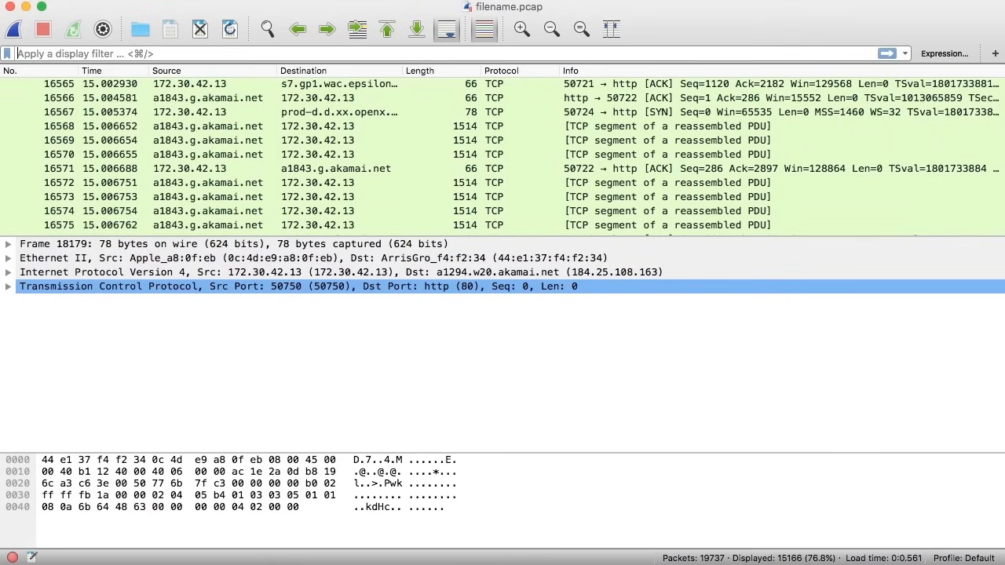
# Step: Open the Endpoints statistics and examine the country, AS number, city, latitude and longitude of the first IPv4 addresses
pyautogui.click(383, 0)
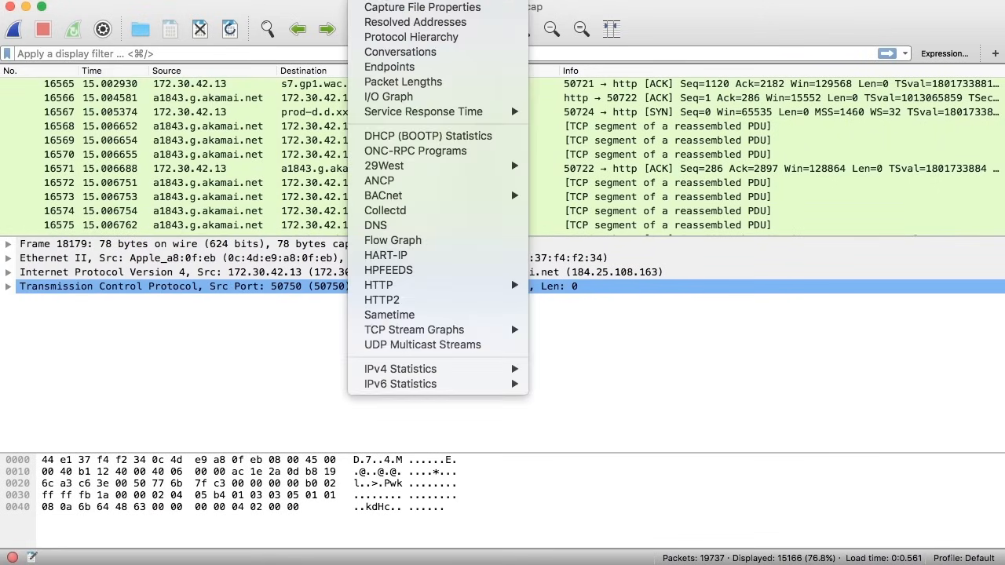
pyautogui.click(393, 68)
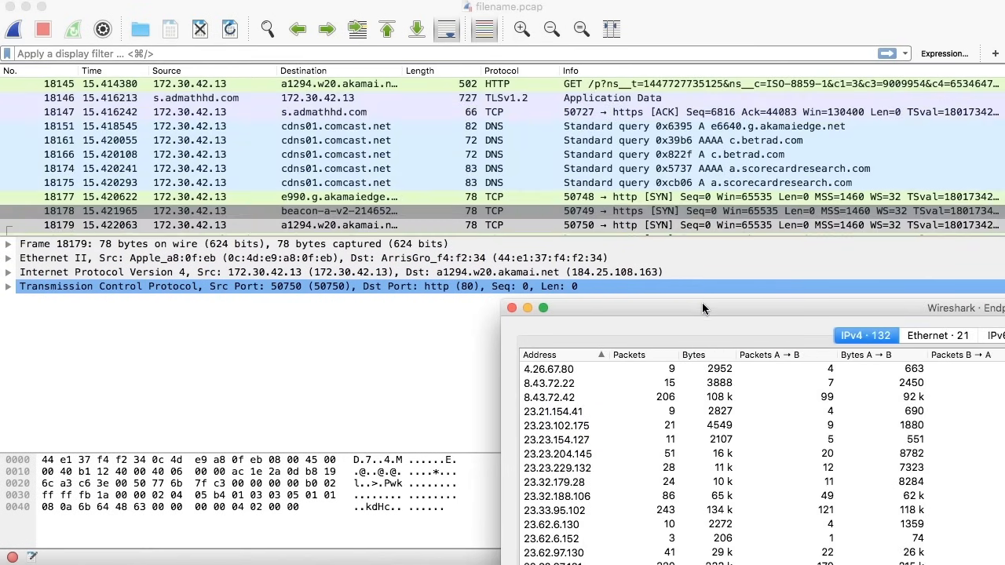
pyautogui.moveTo(707, 310); pyautogui.dragTo(209, 36)
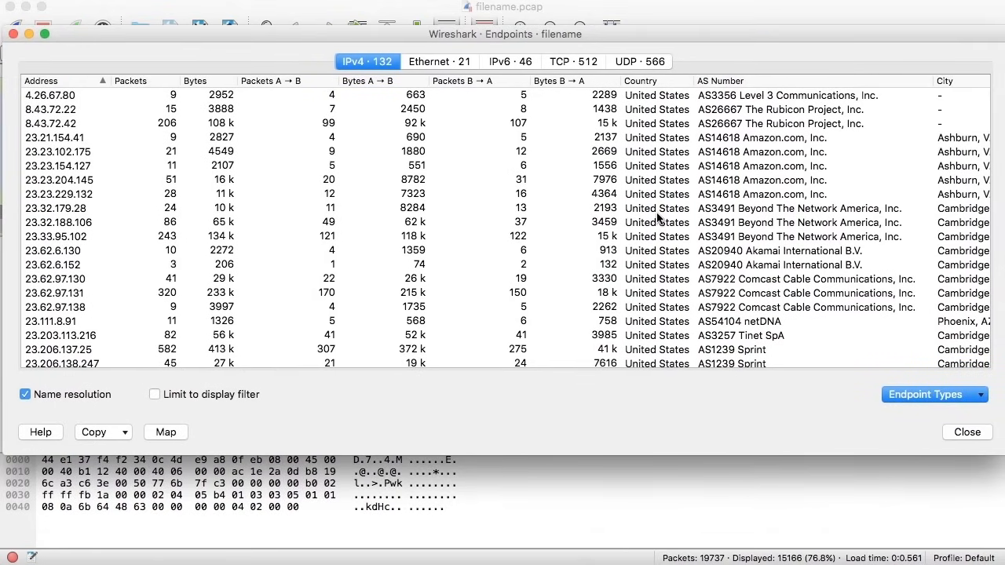
pyautogui.hscroll(5, 658, 218)
pyautogui.scroll(-1, 658, 218)
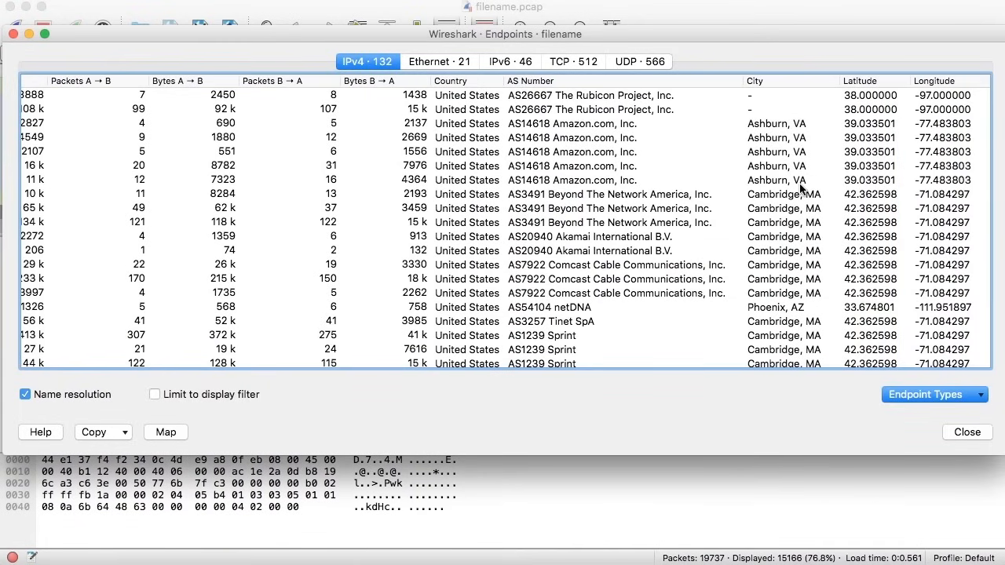
pyautogui.hscroll(-2, 800, 190)
pyautogui.scroll(-3, 800, 190)
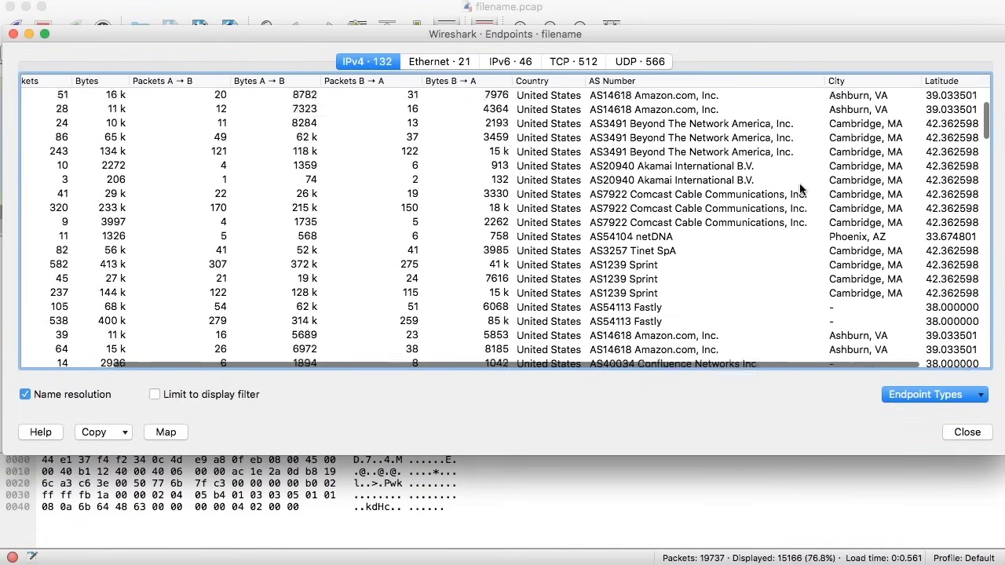
pyautogui.scroll(3, 801, 190)
pyautogui.hscroll(2, 800, 190)
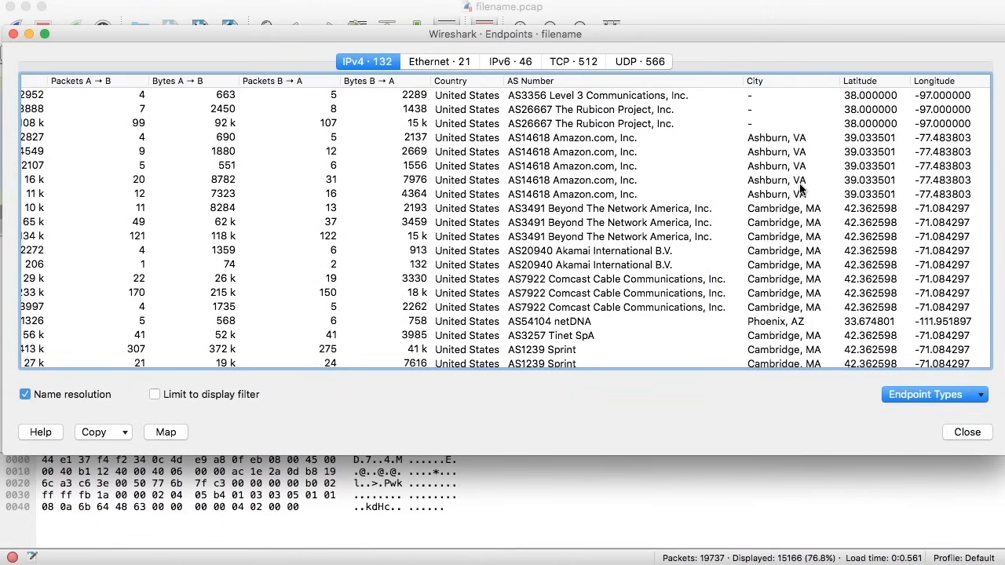
pyautogui.hscroll(-5, 800, 187)
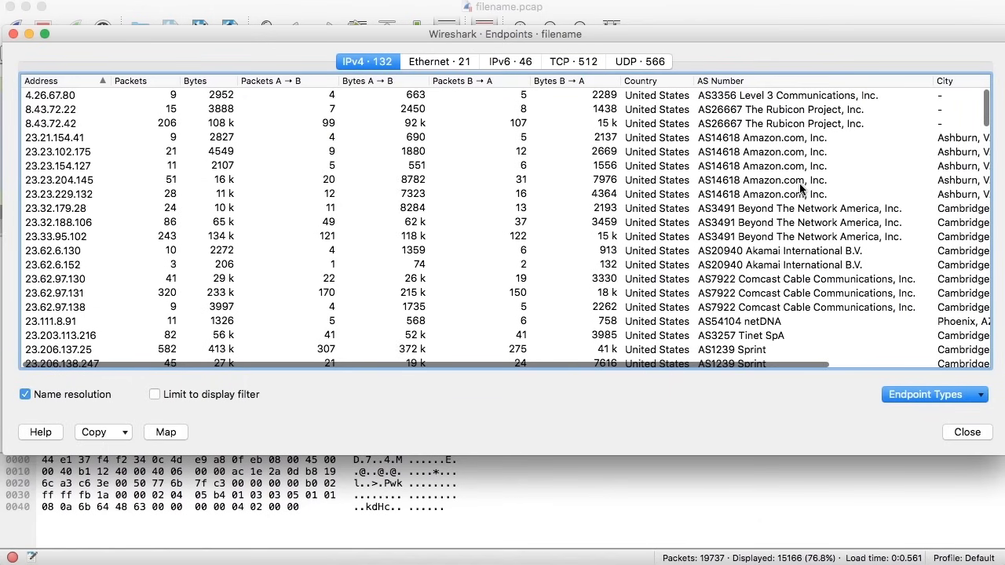
# Step: Look through the rest of the IPv4 endpoints, comparing the GeoIP details of public, private and multicast addresses
pyautogui.scroll(-10, 800, 187)
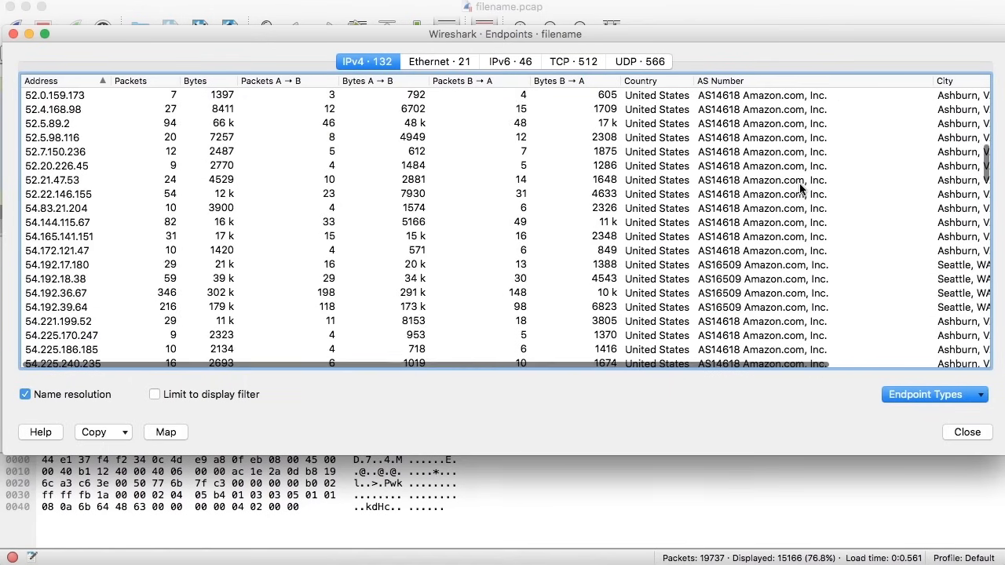
pyautogui.scroll(-3, 800, 187)
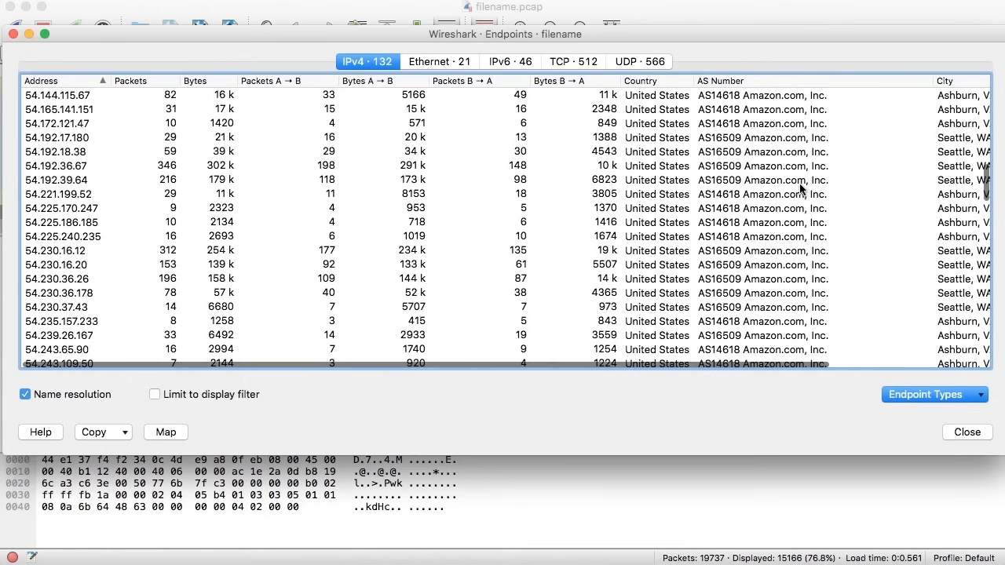
pyautogui.scroll(-10, 800, 187)
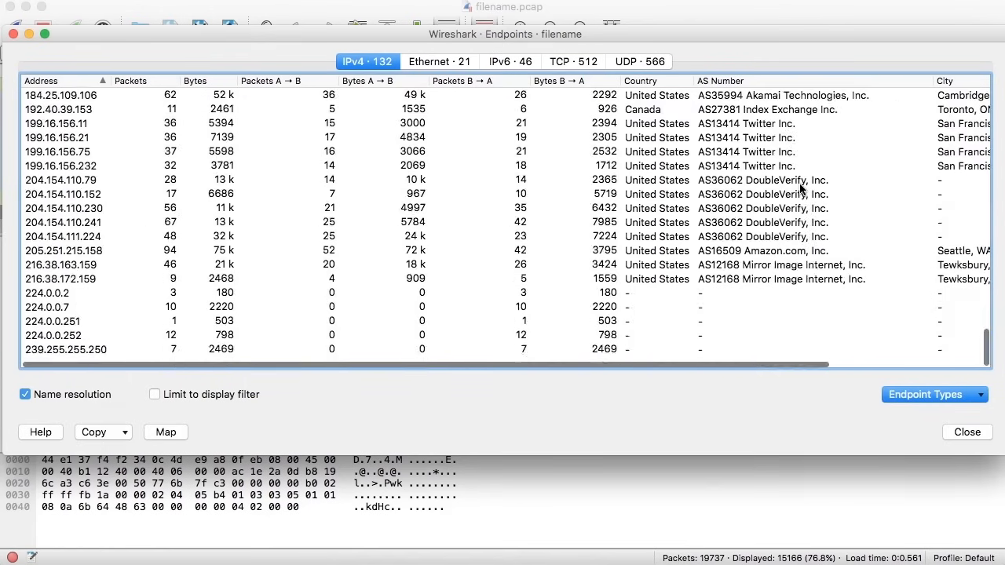
pyautogui.scroll(3, 800, 187)
pyautogui.hscroll(2, 800, 187)
pyautogui.hscroll(-1, 801, 187)
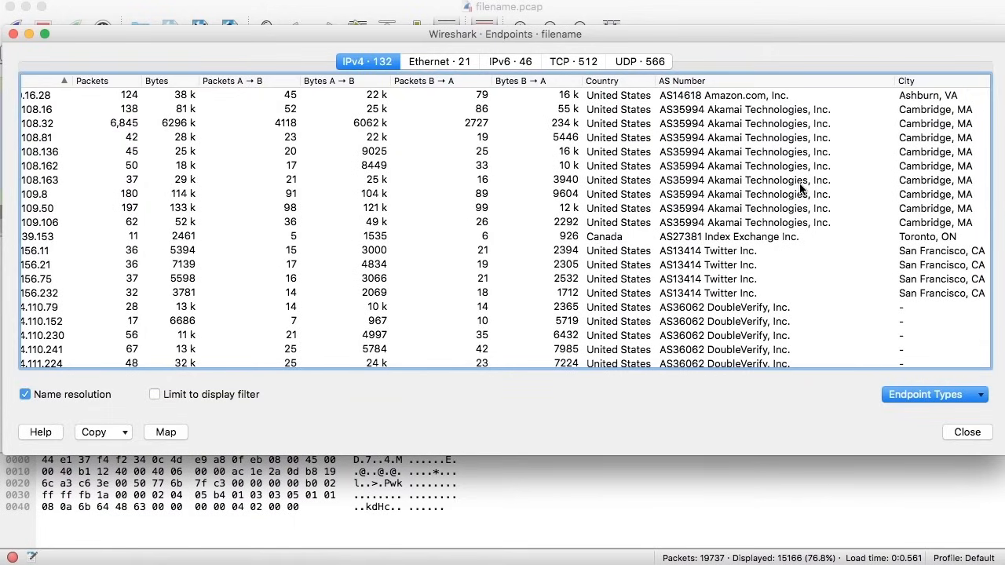
pyautogui.scroll(-3, 800, 187)
pyautogui.hscroll(-1, 800, 187)
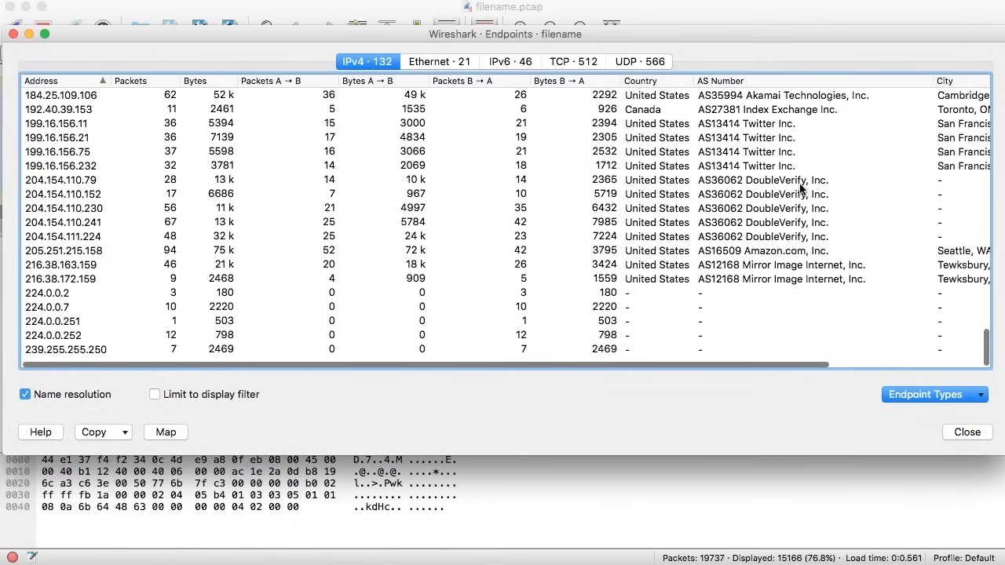
pyautogui.scroll(10, 800, 187)
pyautogui.scroll(-2, 800, 187)
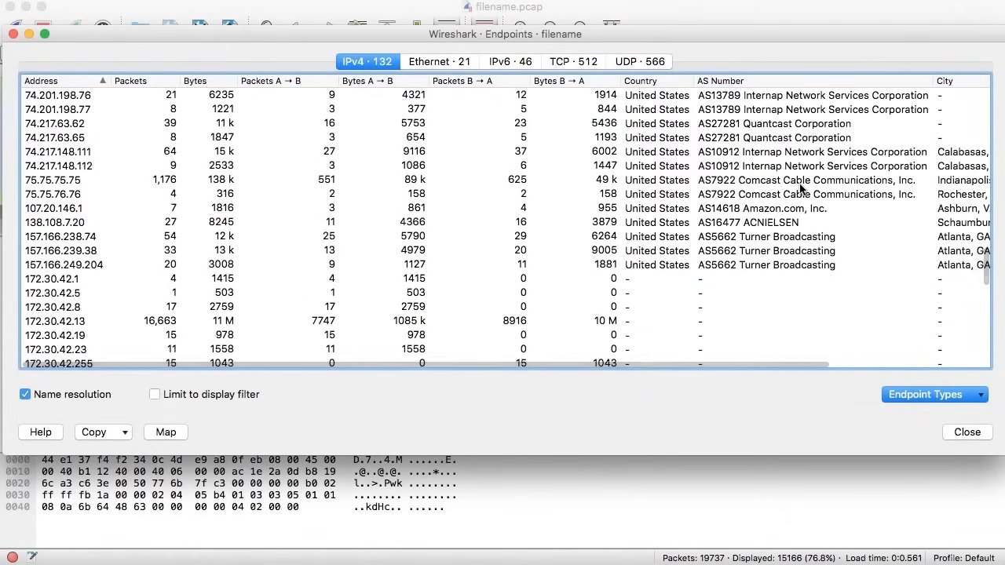
# Step: Select the 172.30.42.1 endpoint, review the GeoIP entries across the whole IPv4 list, and close the Endpoints statistics
pyautogui.click(53, 252)
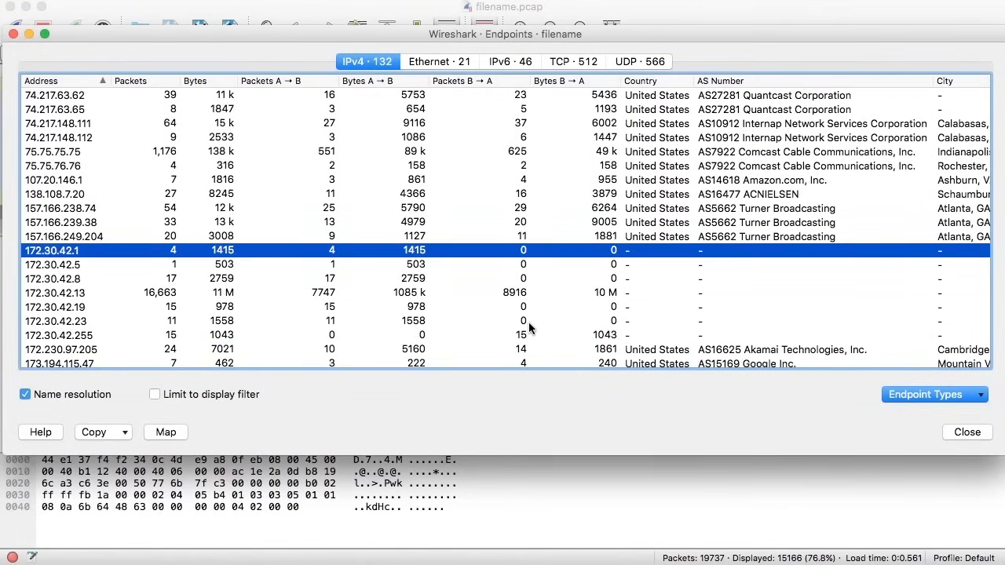
pyautogui.scroll(6, 528, 322)
pyautogui.hscroll(1, 529, 322)
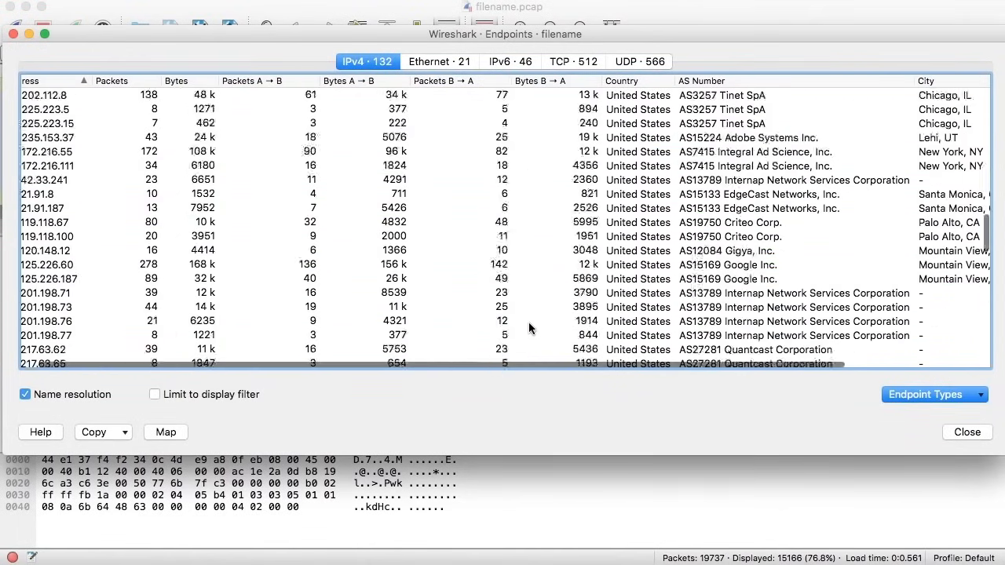
pyautogui.hscroll(1, 529, 348)
pyautogui.hscroll(-2, 529, 348)
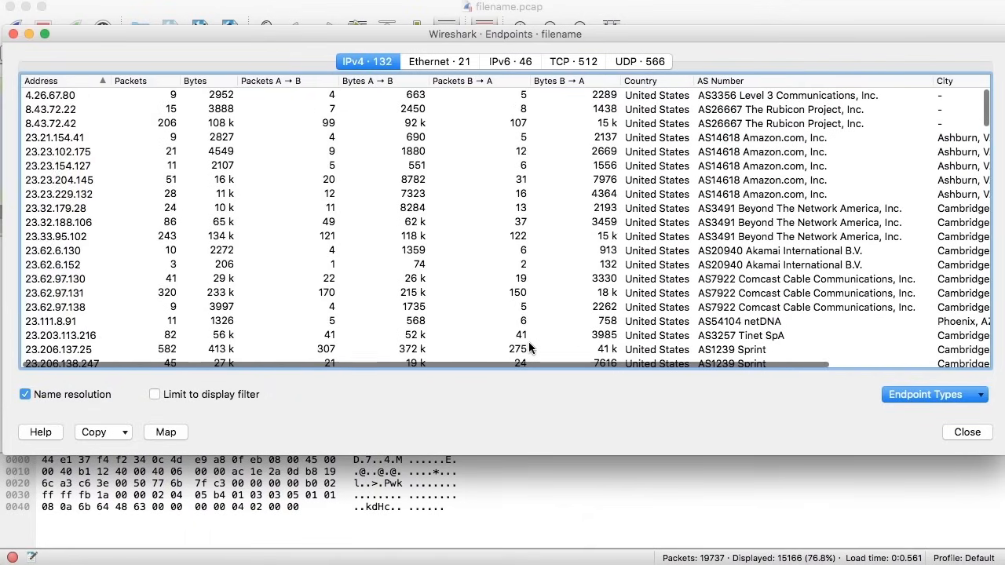
pyautogui.scroll(-5, 529, 348)
pyautogui.scroll(-20, 528, 347)
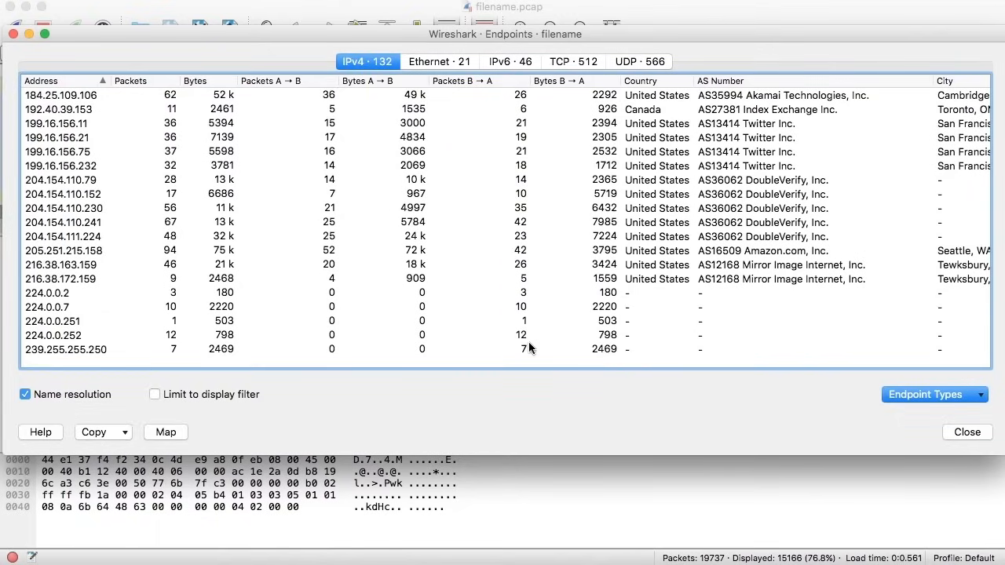
pyautogui.scroll(5, 528, 348)
pyautogui.hscroll(1, 528, 348)
pyautogui.scroll(2, 529, 348)
pyautogui.hscroll(-1, 529, 348)
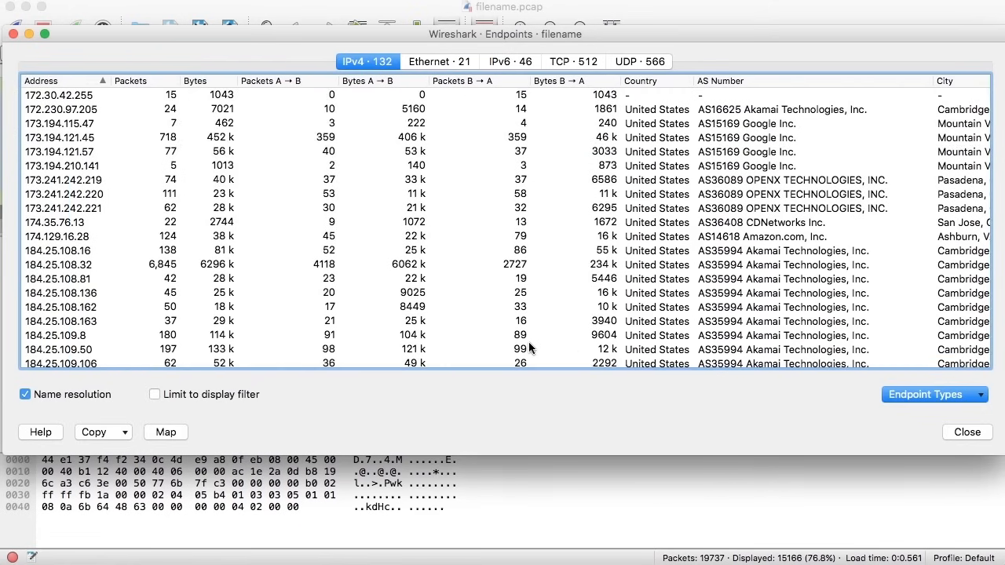
pyautogui.scroll(-6, 530, 348)
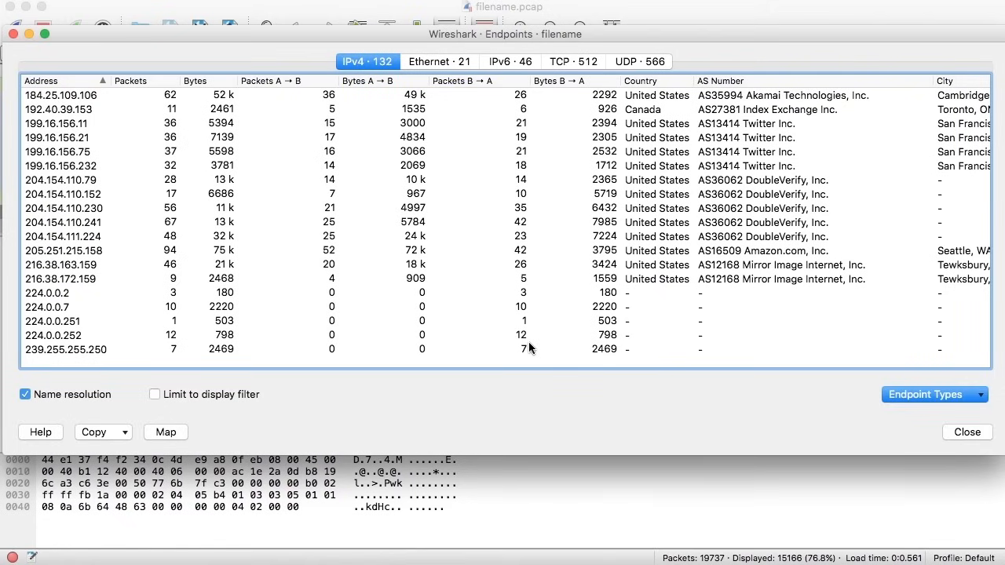
pyautogui.press('Escape')
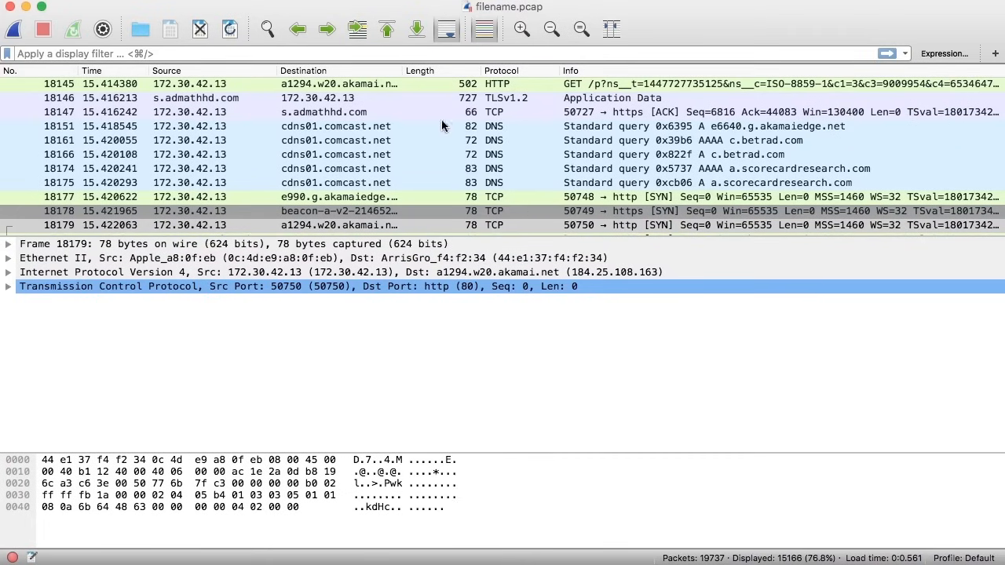
# Step: Reopen the Endpoints statistics, check the latitude and longitude columns, and plot the IPv4 endpoints on a map in the browser
pyautogui.click(383, 0)
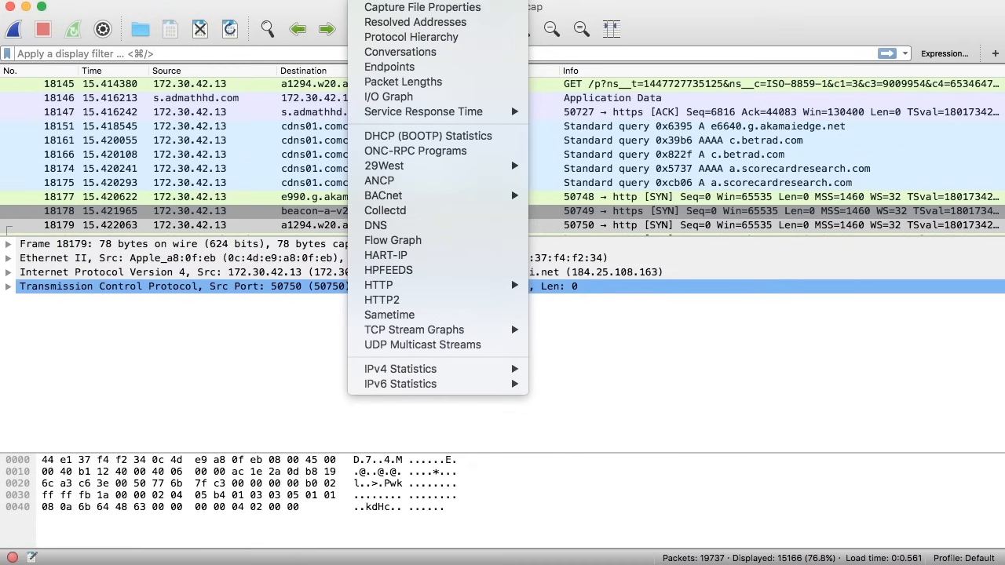
pyautogui.click(496, 67)
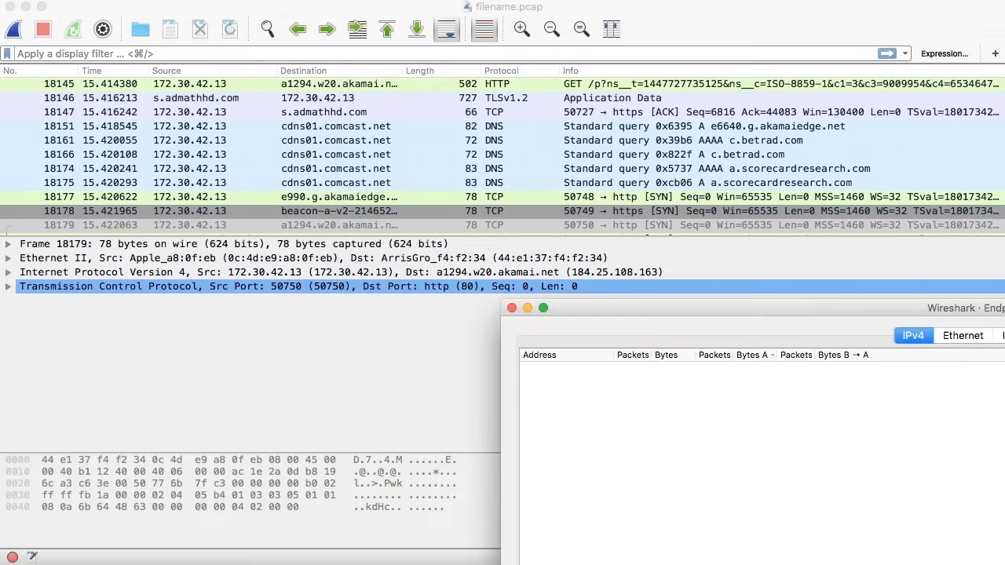
pyautogui.moveTo(931, 313); pyautogui.dragTo(431, 76)
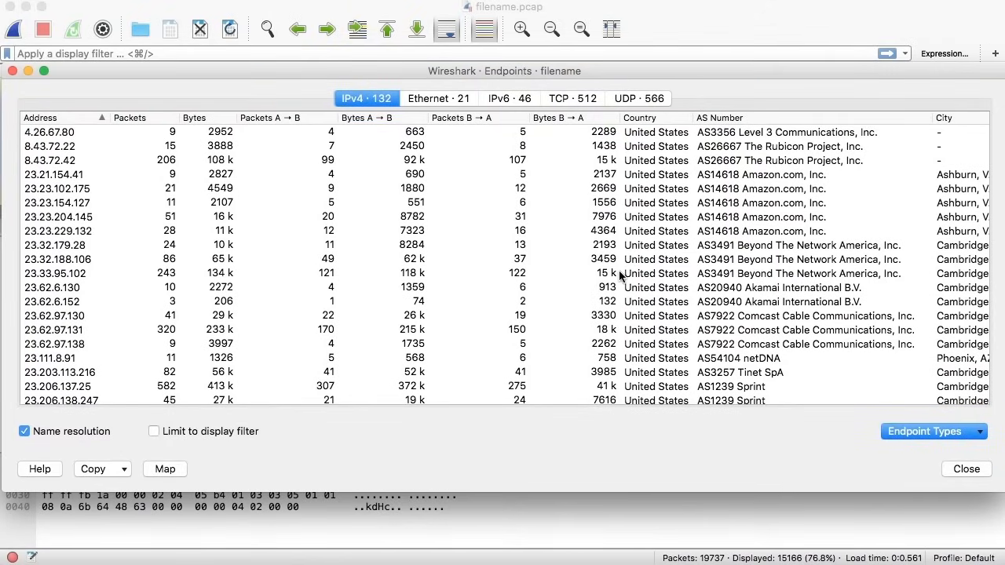
pyautogui.hscroll(5, 621, 275)
pyautogui.scroll(-1, 620, 275)
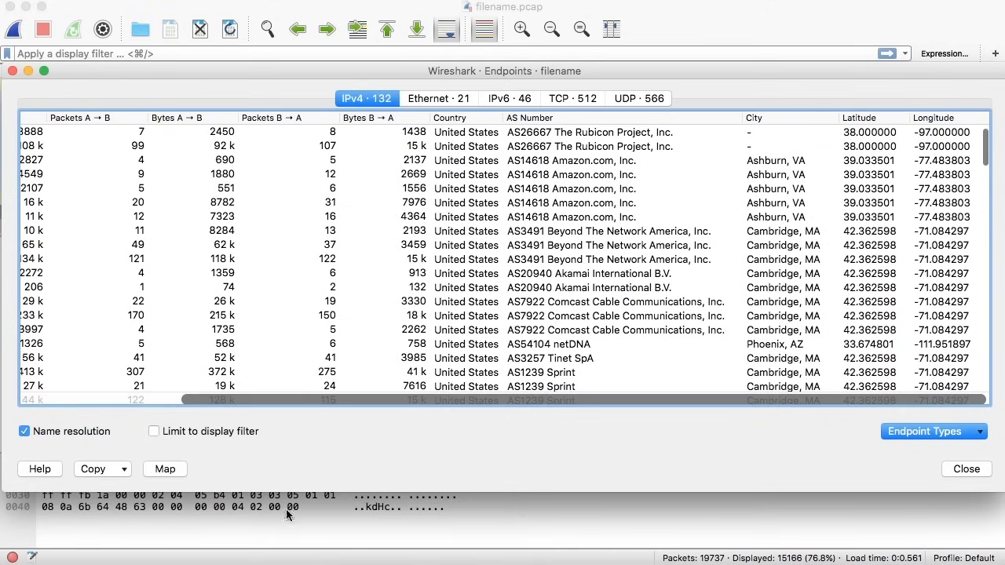
pyautogui.click(164, 470)
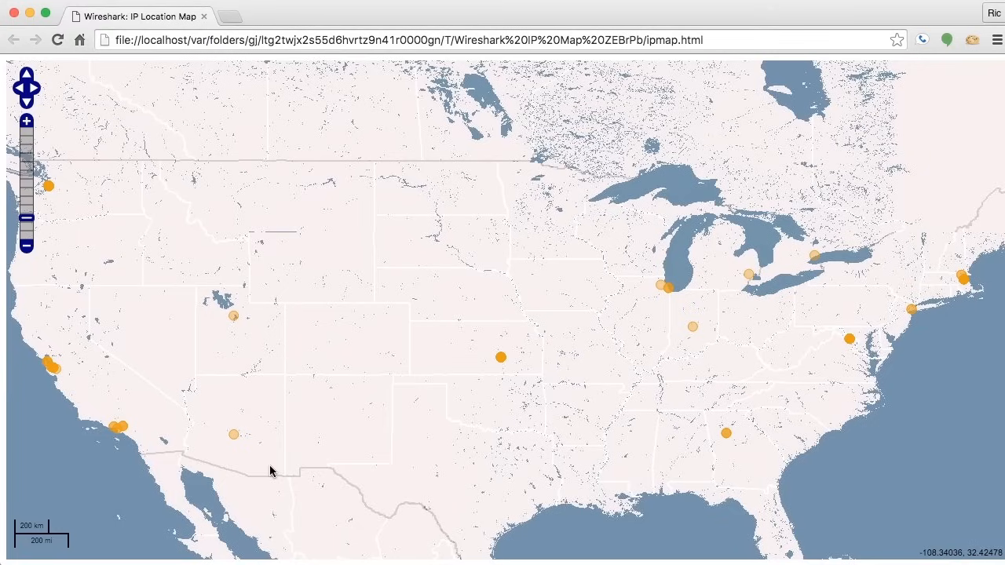
# Step: View the endpoint details of the map markers at Phoenix, Cambridge and Tewksbury, and dismiss the details
pyautogui.click(235, 438)
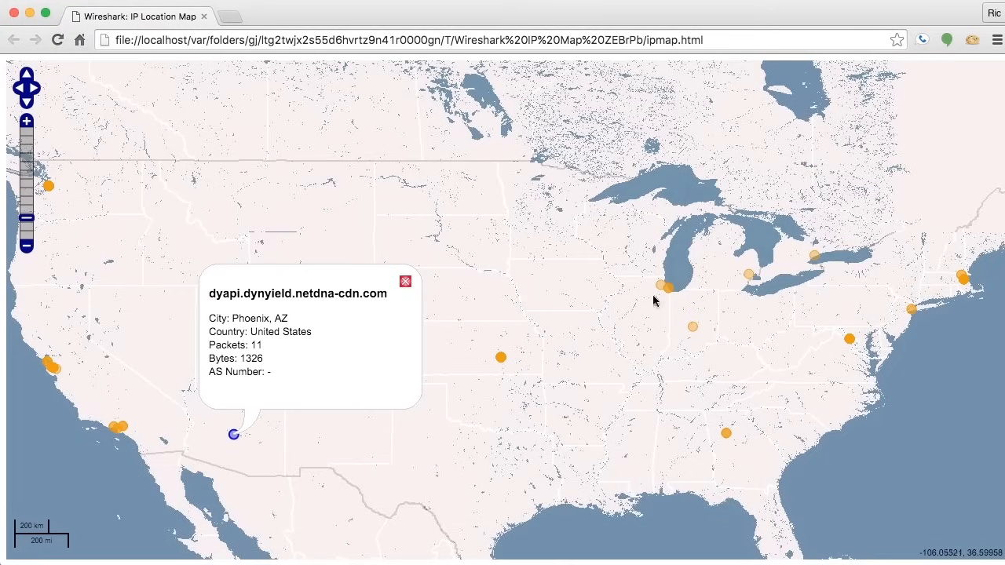
pyautogui.click(964, 281)
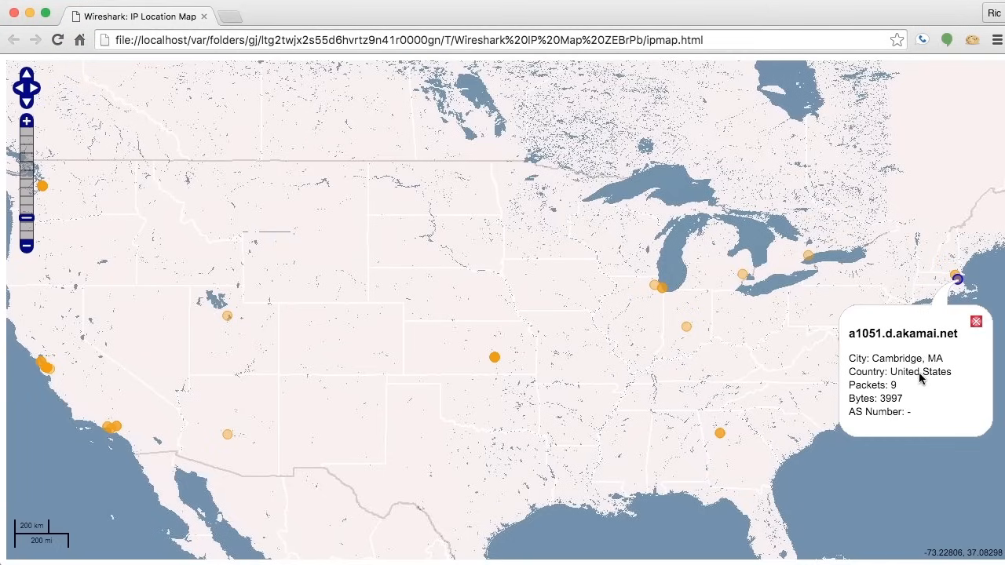
pyautogui.click(977, 323)
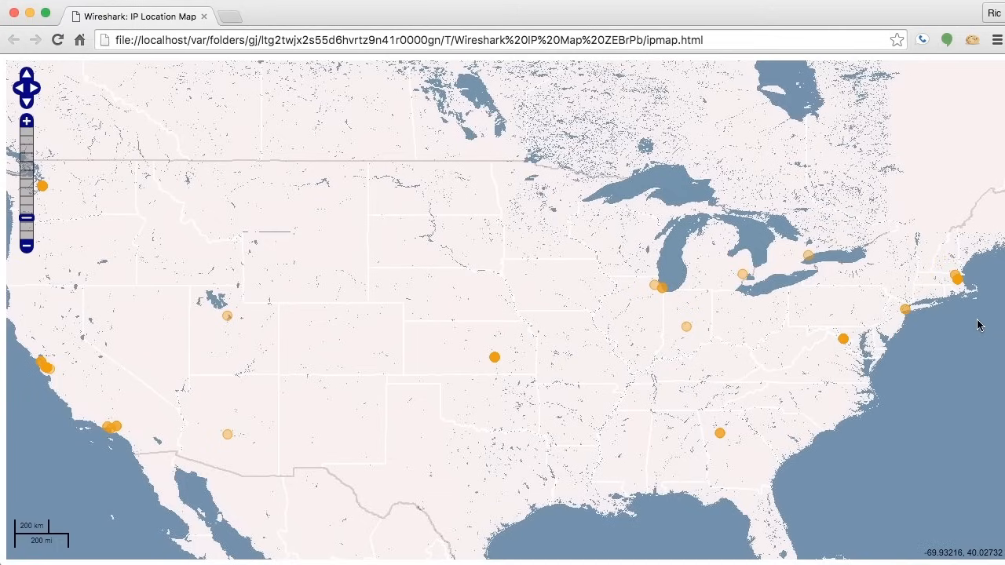
pyautogui.click(955, 277)
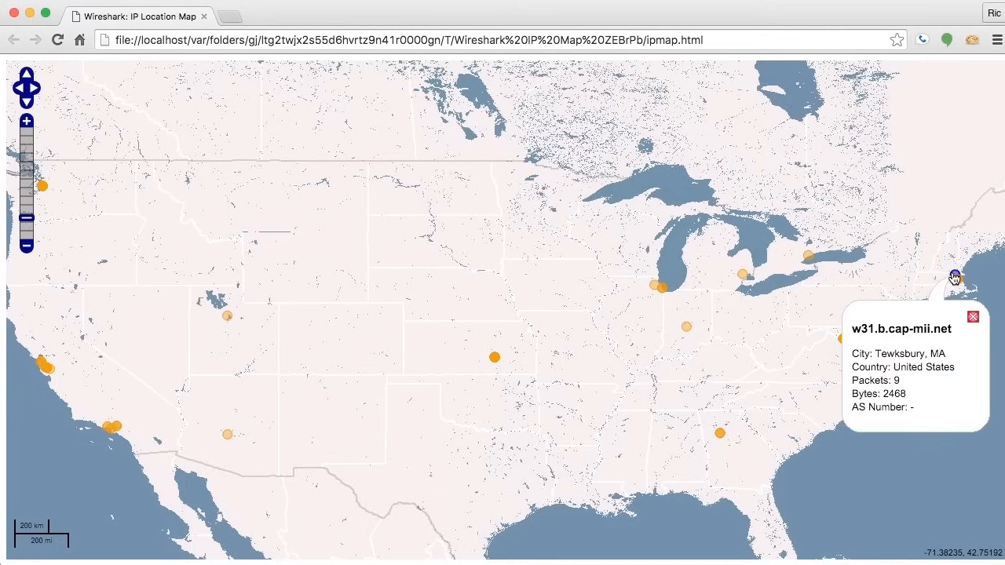
pyautogui.click(973, 317)
# Step: Zoom in on the IP location map and move east to the endpoint marker near the Chesapeake Bay
pyautogui.click(26, 123)
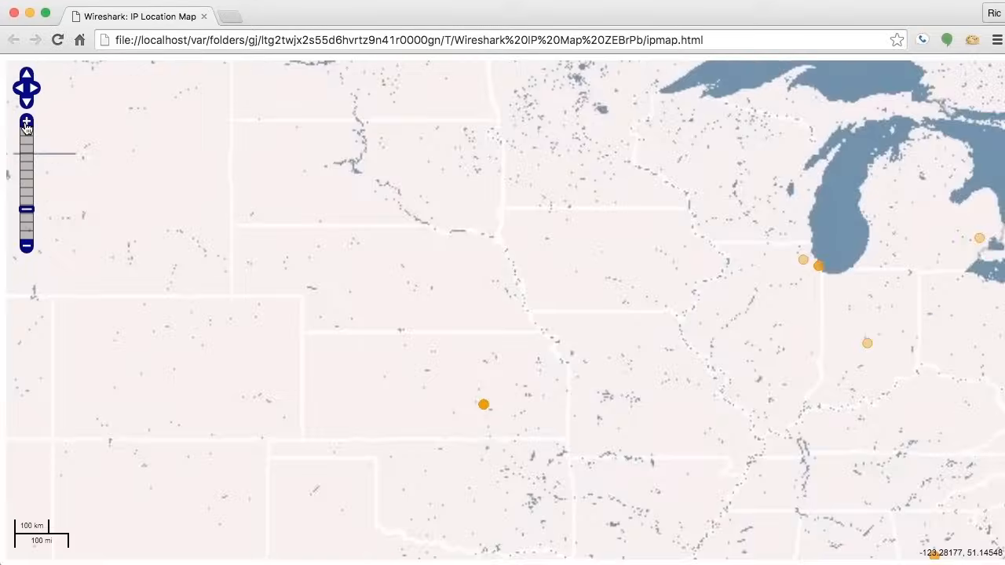
pyautogui.click(27, 124)
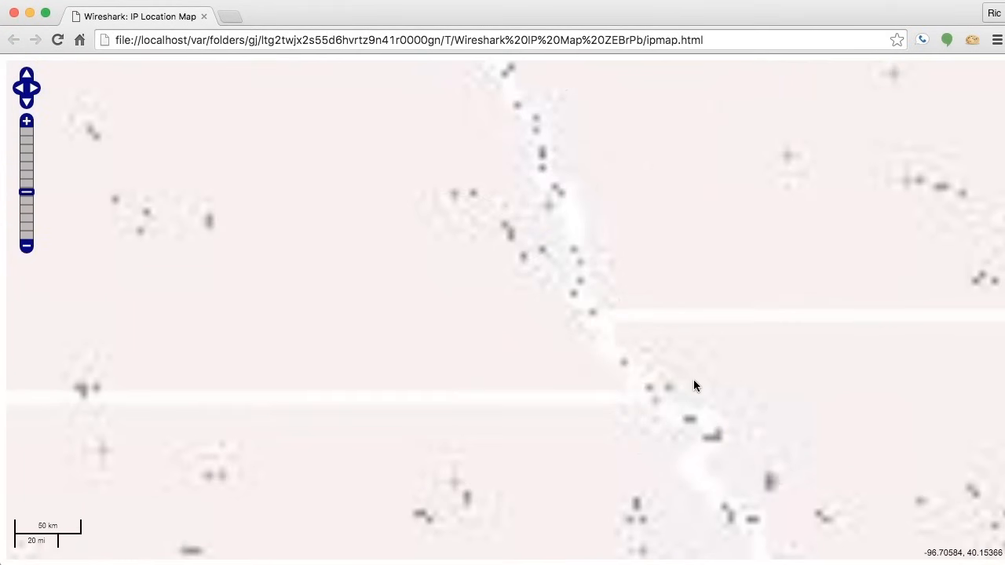
pyautogui.moveTo(819, 382); pyautogui.dragTo(271, 312)
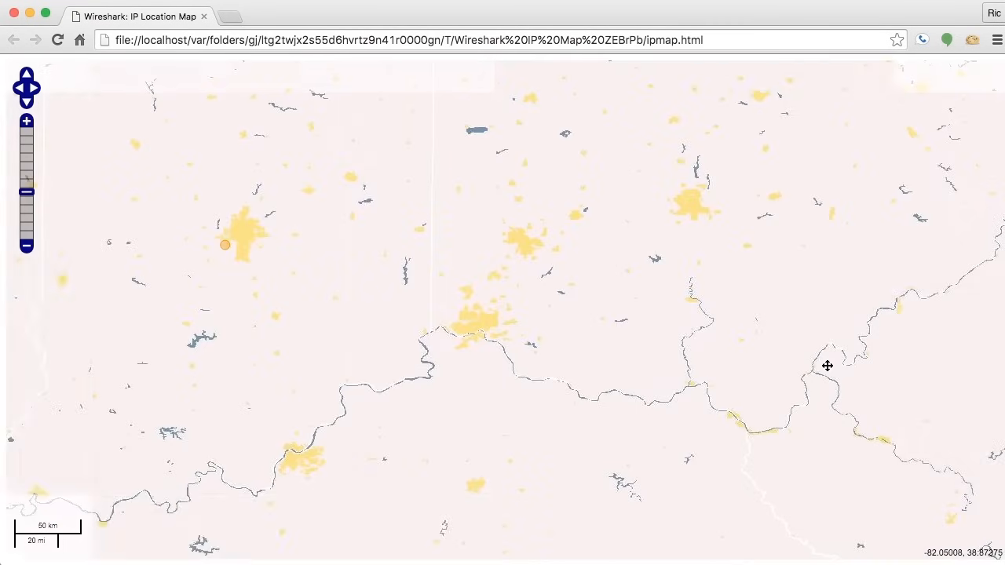
pyautogui.moveTo(825, 363); pyautogui.dragTo(445, 343)
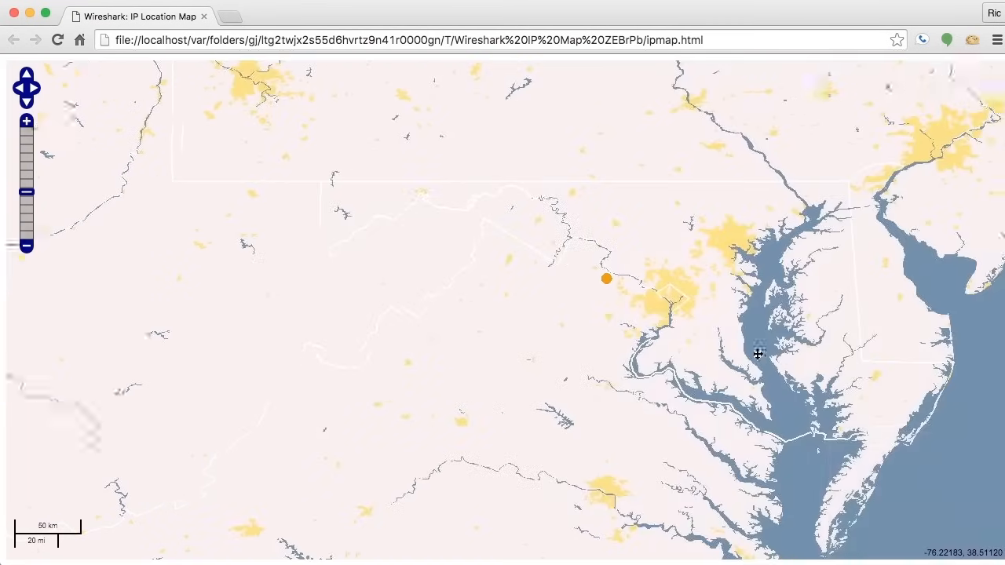
# Step: Follow the East Coast northward on the map and view the endpoint details of the Cambridge, Tewksbury and New York markers
pyautogui.moveTo(759, 354); pyautogui.dragTo(528, 386)
pyautogui.moveTo(790, 211); pyautogui.dragTo(599, 431)
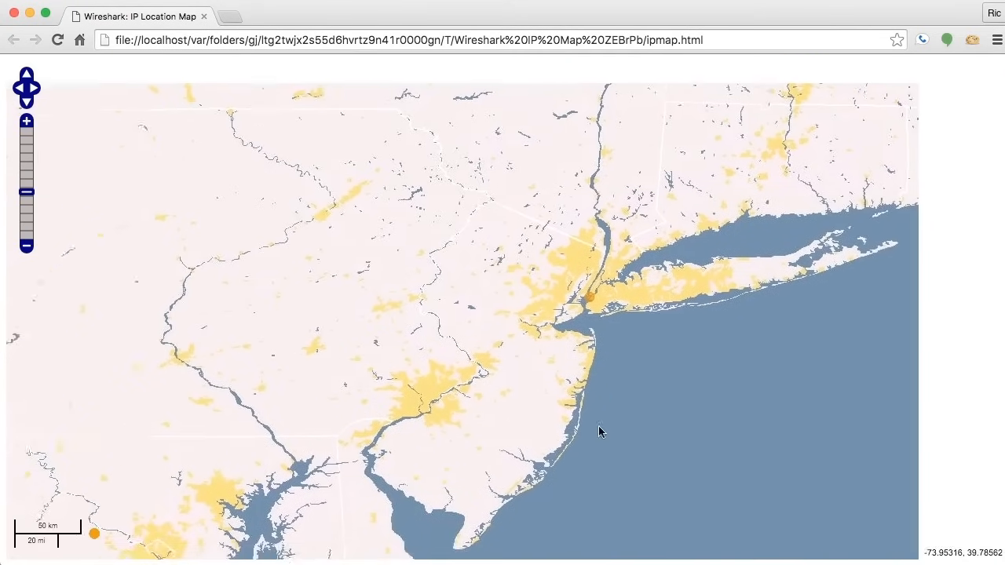
pyautogui.moveTo(861, 233); pyautogui.dragTo(762, 332)
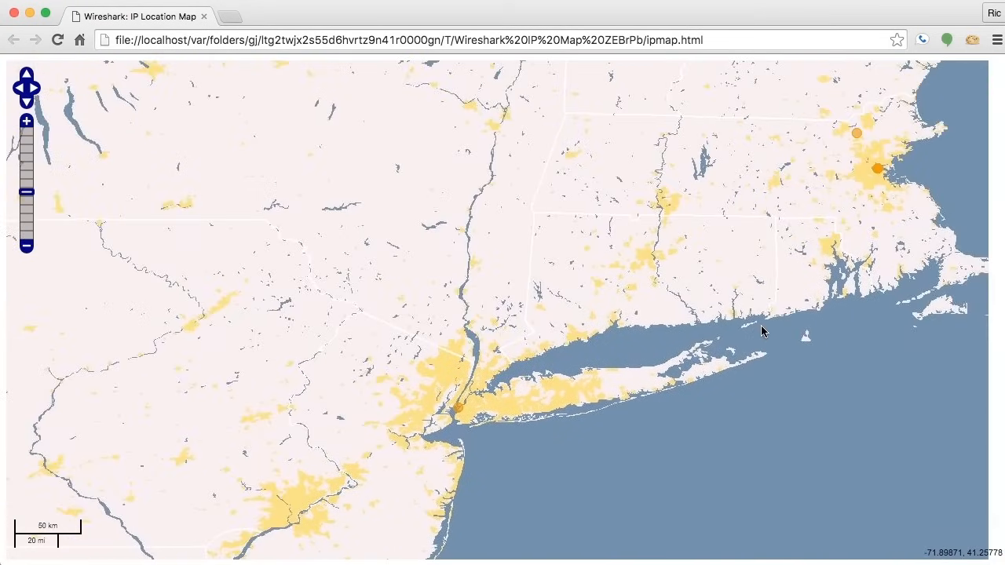
pyautogui.click(878, 172)
pyautogui.click(857, 134)
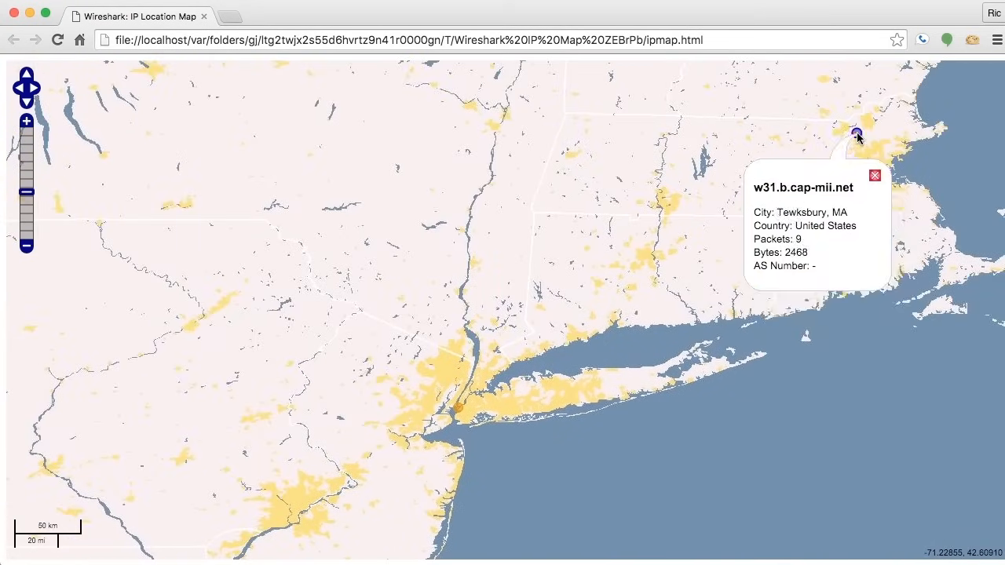
pyautogui.click(752, 418)
pyautogui.click(458, 409)
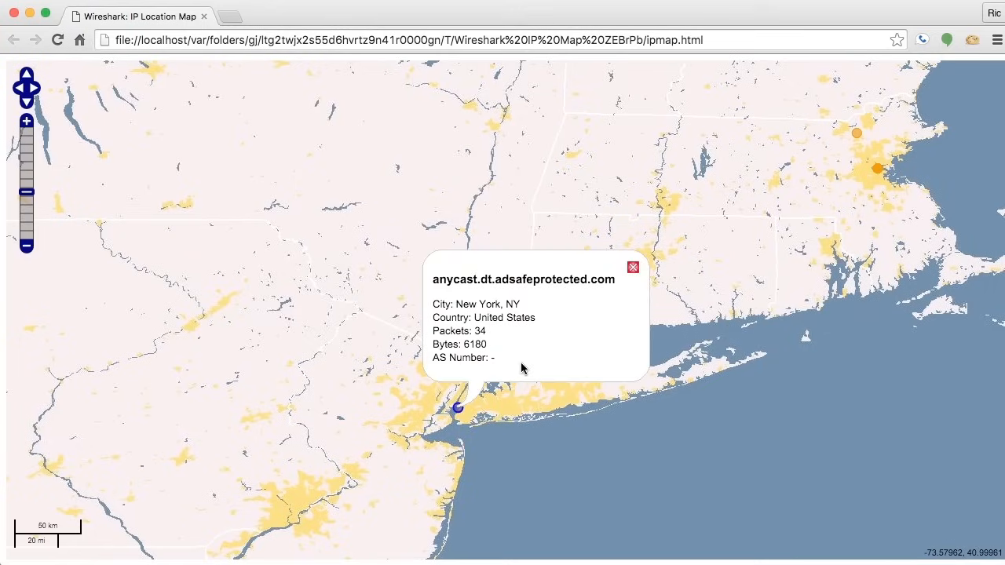
# Step: Survey the map from New York across the southern states to California, and zoom in on the San Francisco Bay Area endpoints
pyautogui.moveTo(472, 445); pyautogui.dragTo(541, 247)
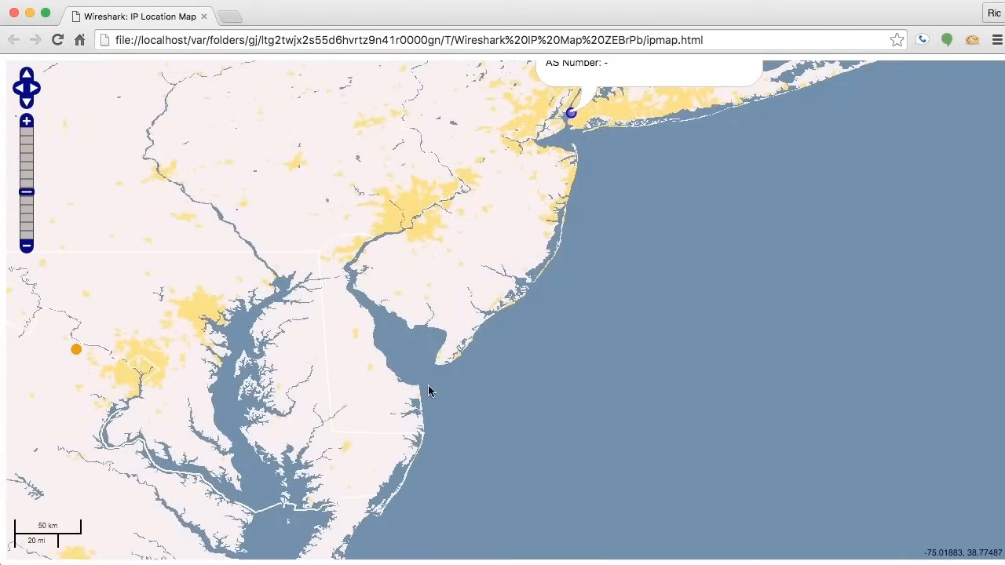
pyautogui.moveTo(428, 386); pyautogui.dragTo(512, 231)
pyautogui.moveTo(393, 314); pyautogui.dragTo(833, 246)
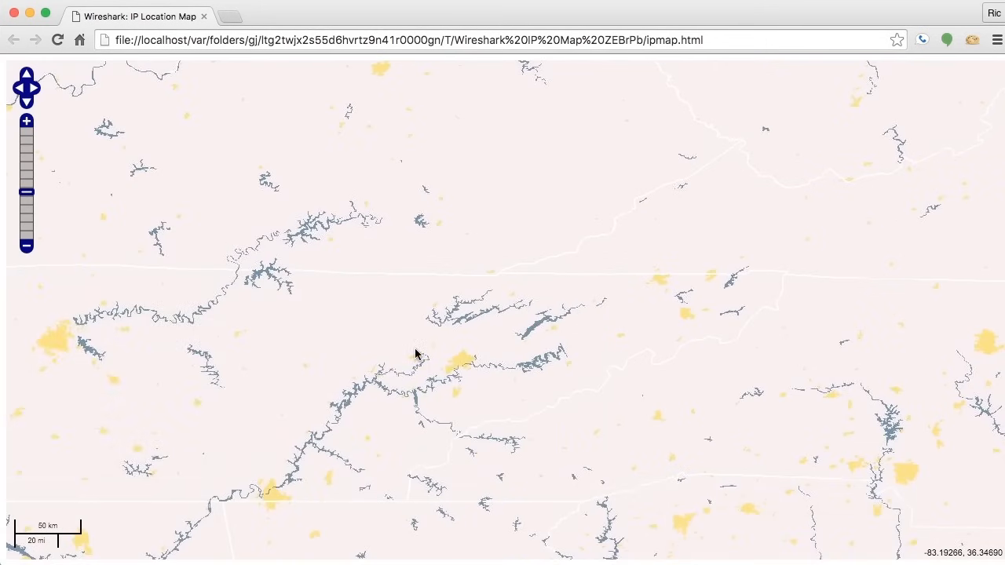
pyautogui.moveTo(386, 456); pyautogui.dragTo(592, 228)
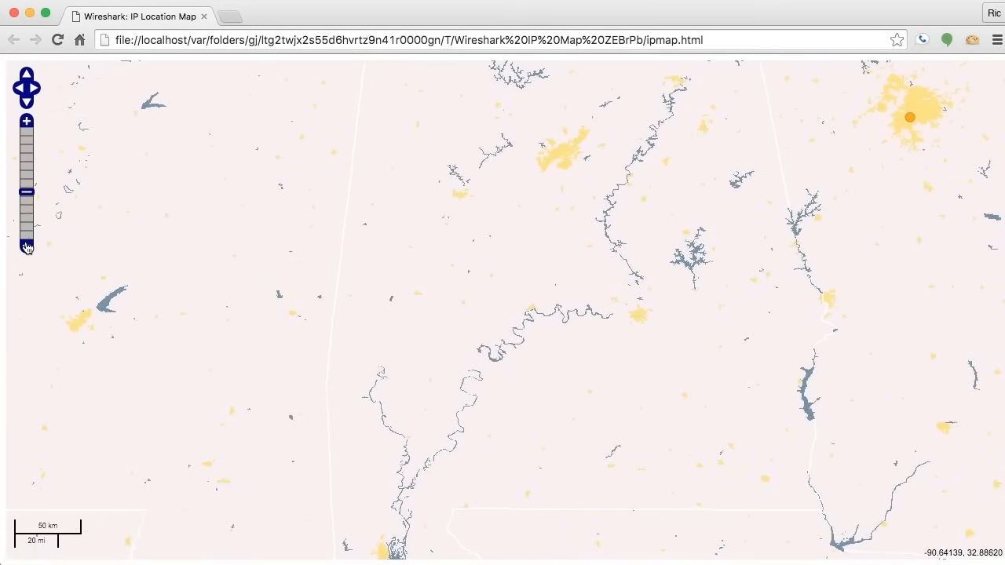
pyautogui.click(26, 248)
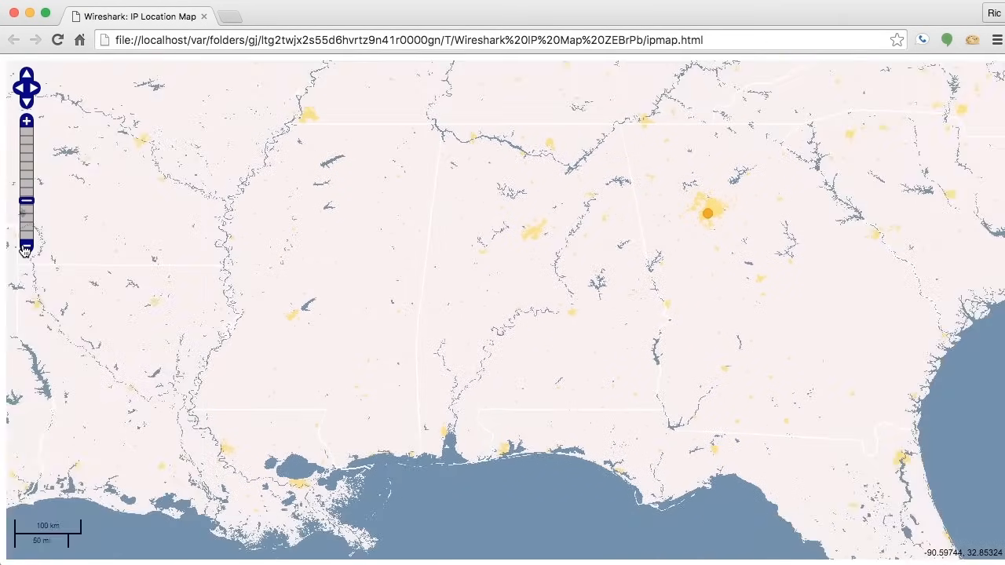
pyautogui.click(26, 248)
pyautogui.moveTo(209, 267); pyautogui.dragTo(683, 272)
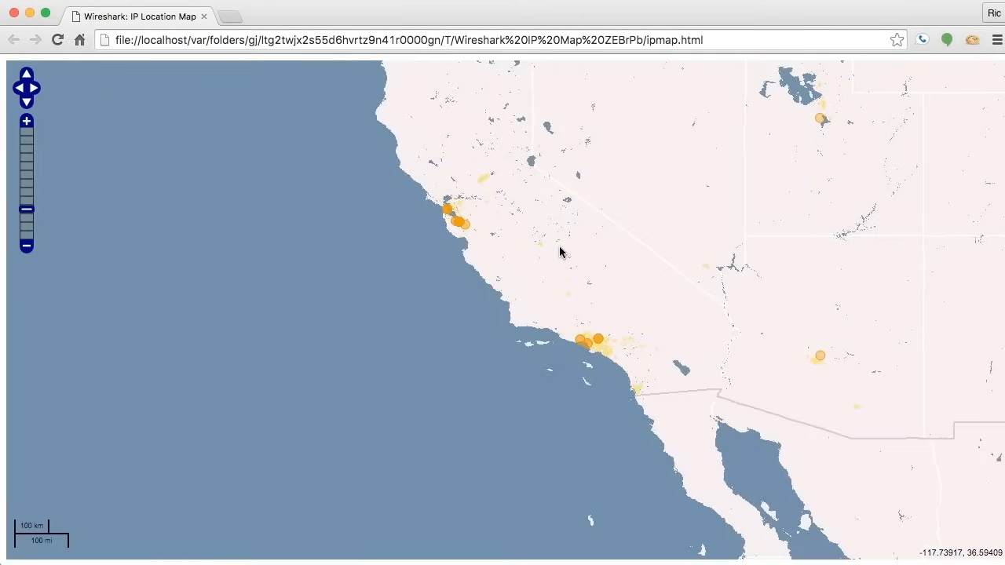
pyautogui.click(26, 123)
pyautogui.click(26, 122)
pyautogui.click(27, 123)
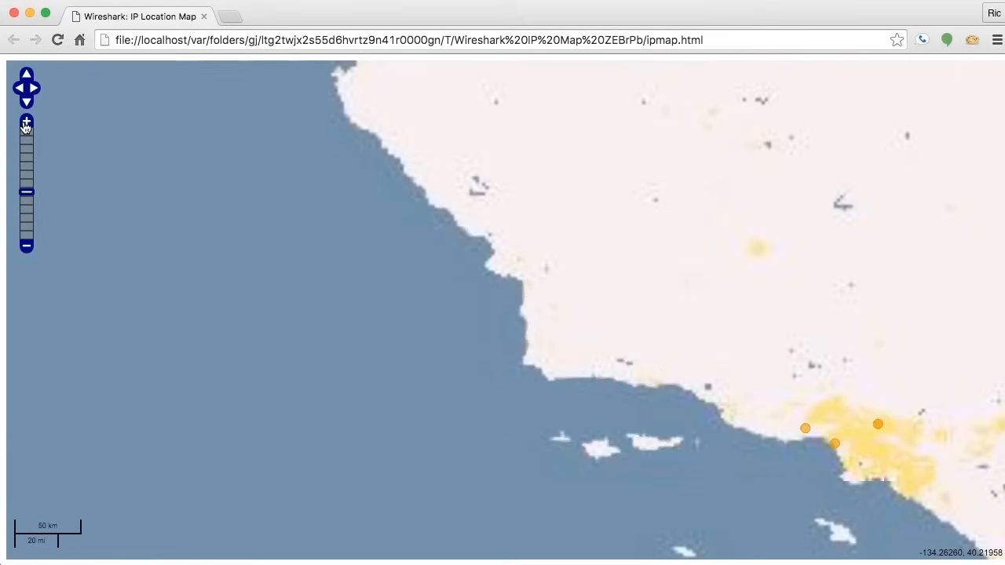
pyautogui.moveTo(247, 251); pyautogui.dragTo(266, 395)
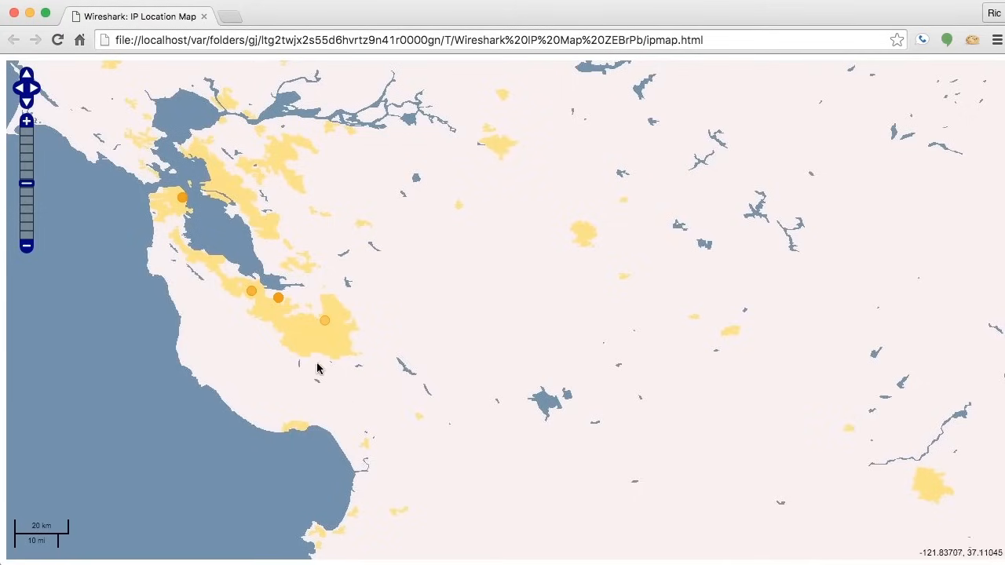
# Step: View the endpoint details of the Bay Area markers, including Mountain View, San Jose and San Francisco, and dismiss the details
pyautogui.click(279, 299)
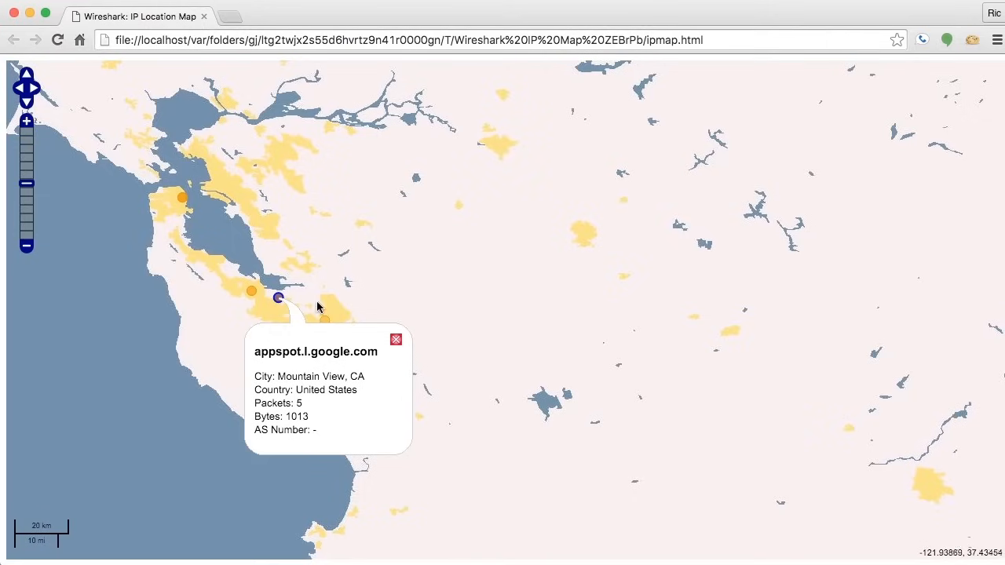
pyautogui.click(231, 328)
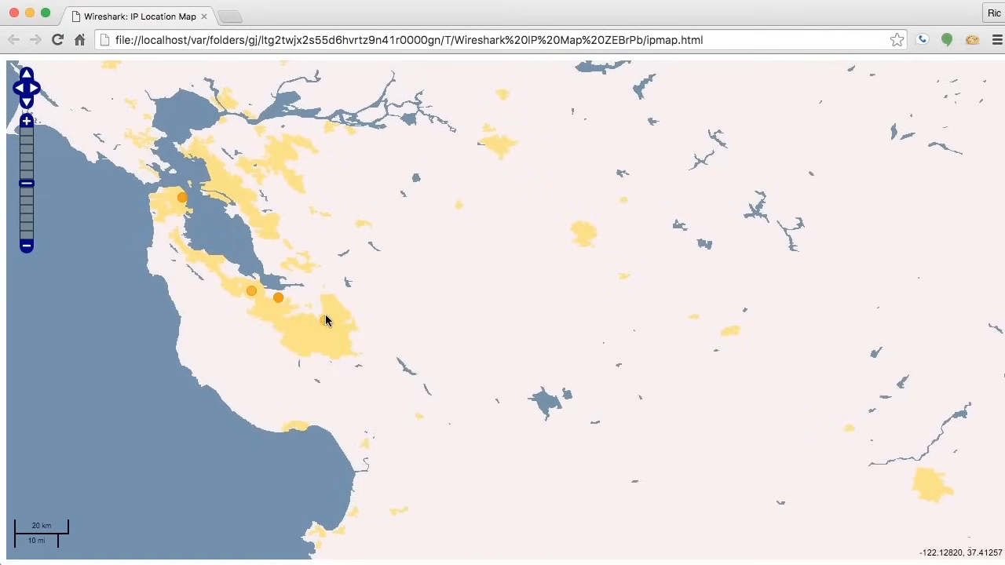
pyautogui.click(325, 321)
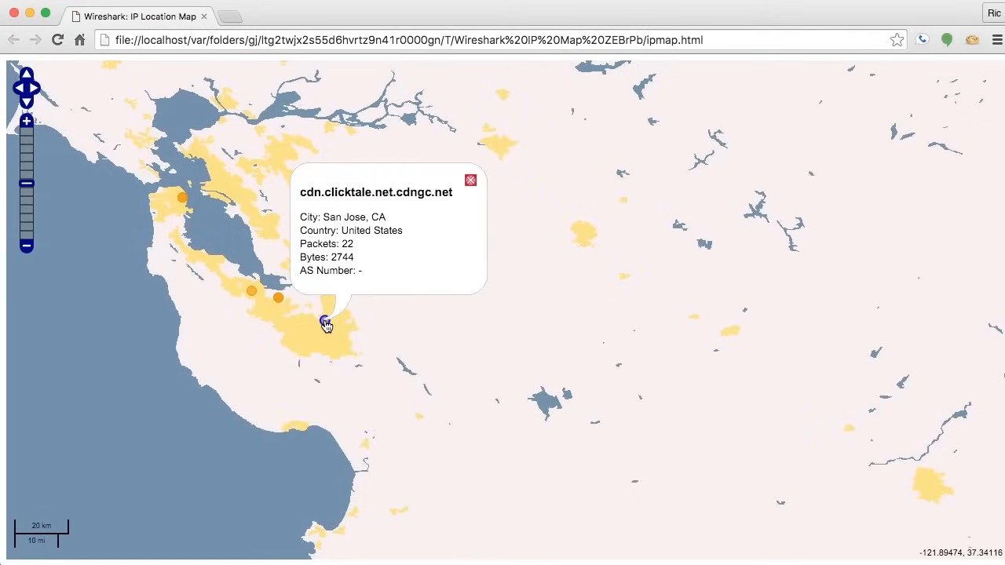
pyautogui.click(251, 292)
pyautogui.click(182, 198)
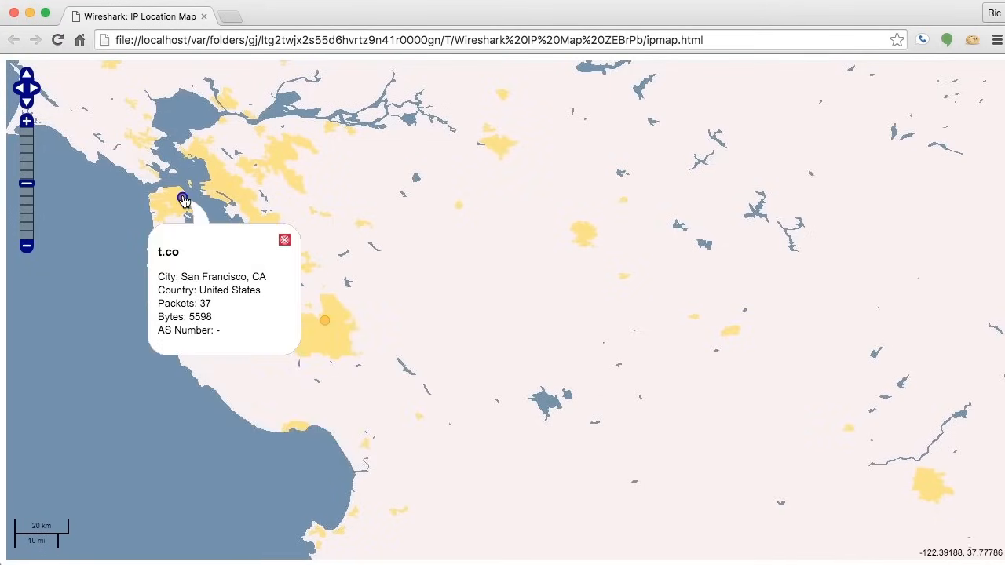
pyautogui.click(516, 173)
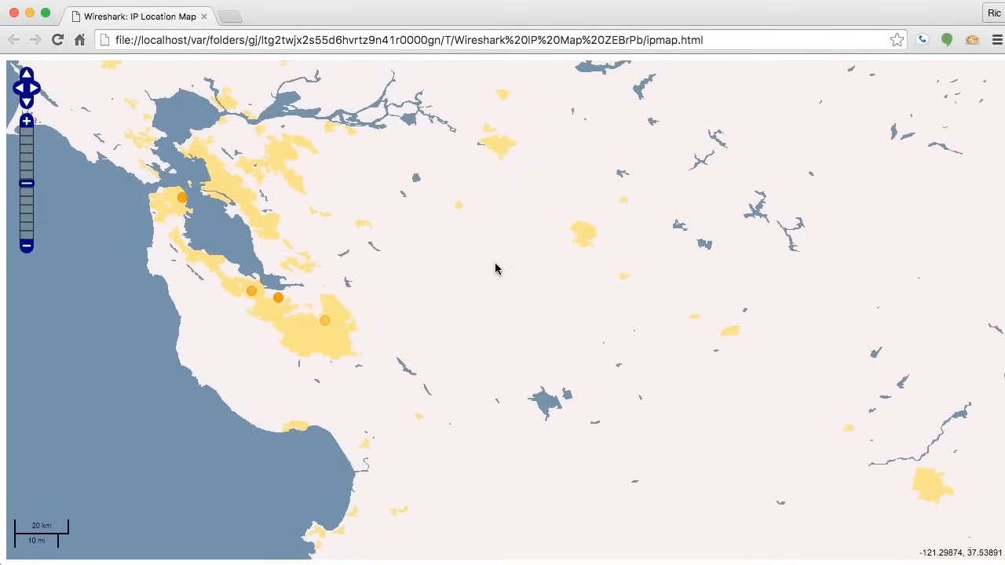
# Step: Zoom out to the whole United States, view the endpoint details of the marker in the middle of the country, and dismiss them
pyautogui.moveTo(411, 204); pyautogui.dragTo(611, 430)
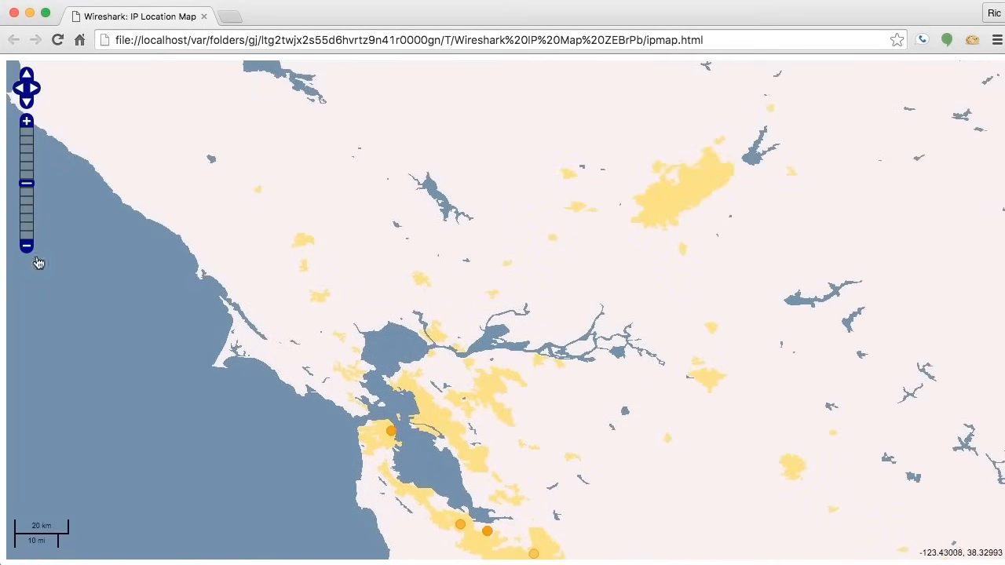
pyautogui.click(26, 247)
pyautogui.click(26, 248)
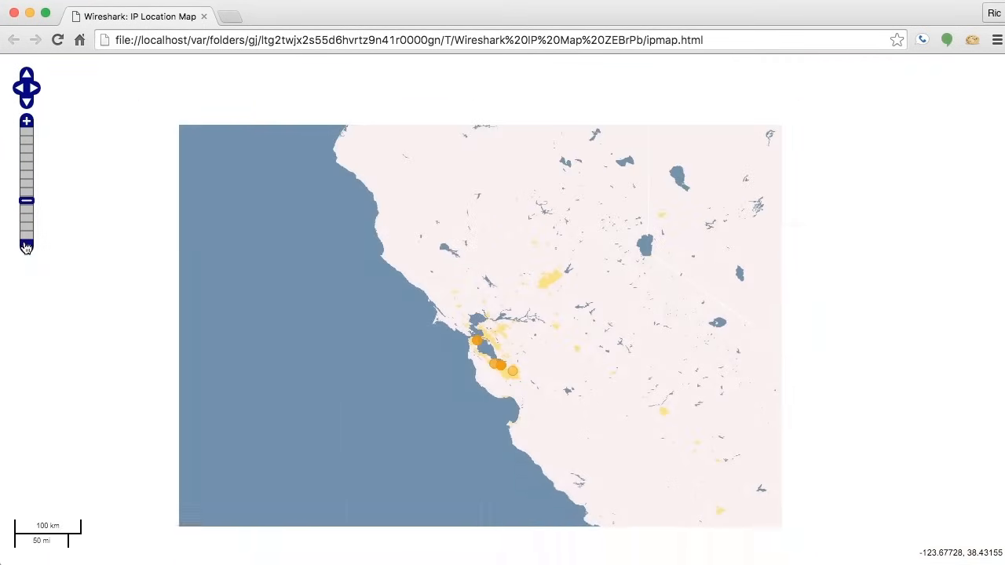
pyautogui.click(26, 247)
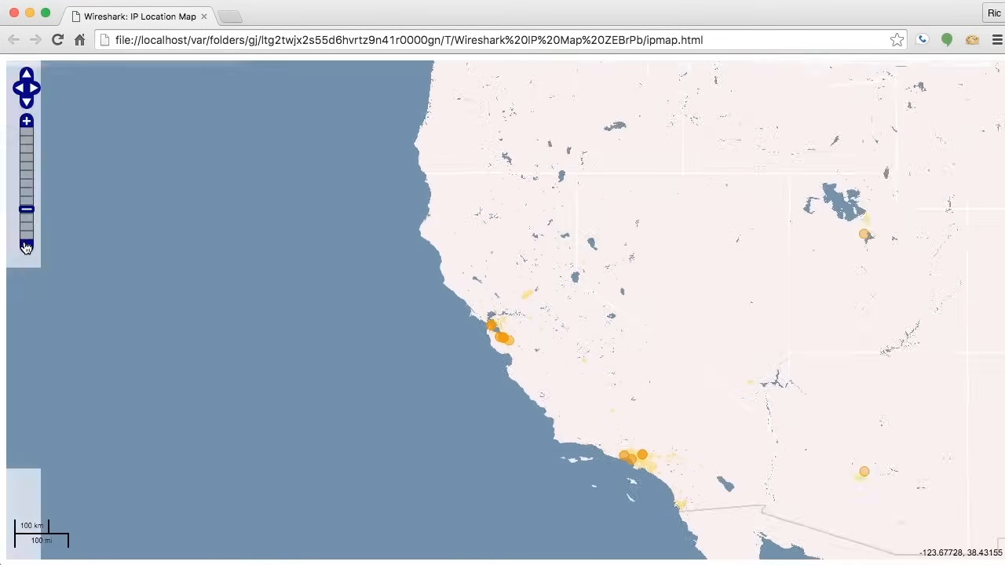
pyautogui.click(26, 248)
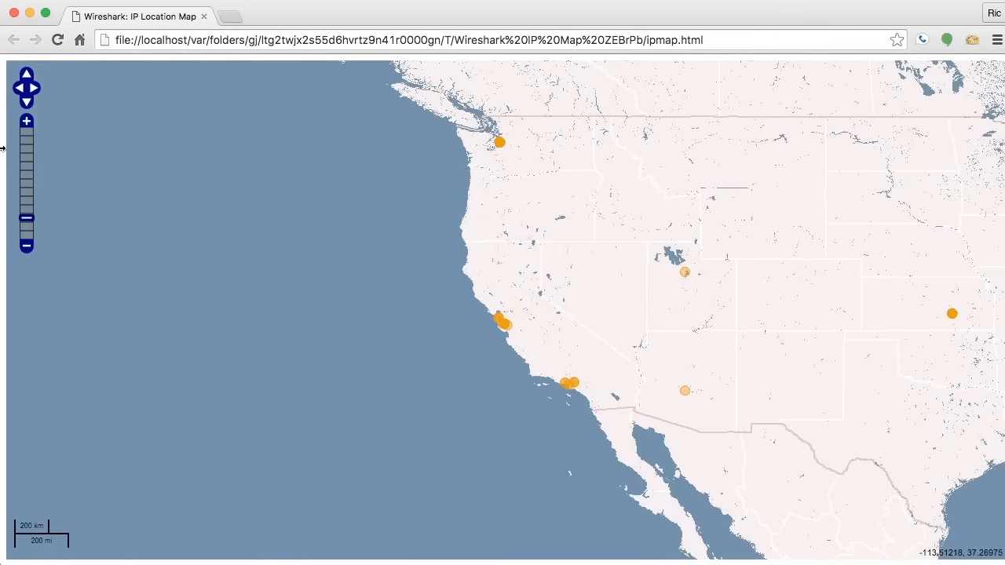
pyautogui.click(27, 246)
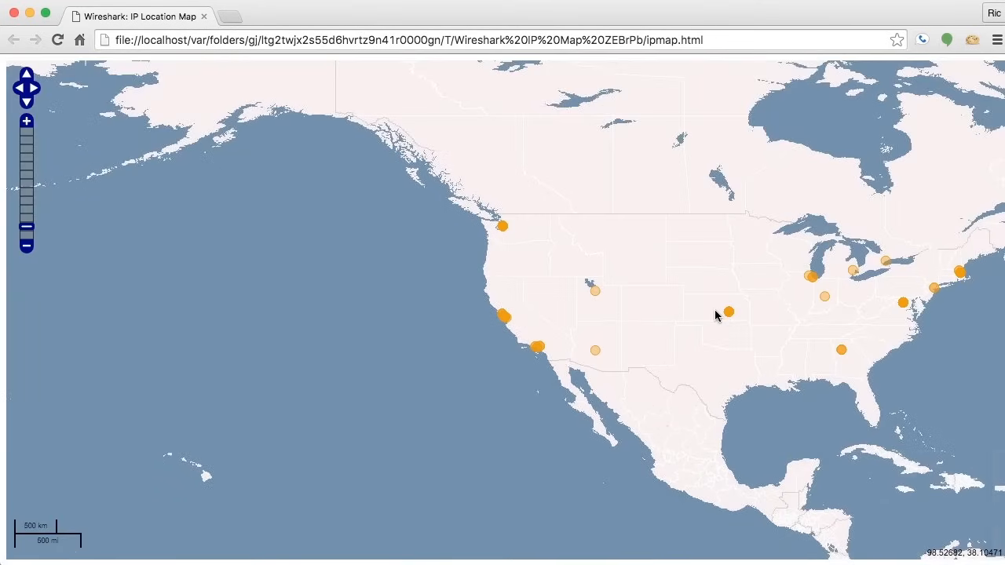
pyautogui.moveTo(791, 320); pyautogui.dragTo(587, 320)
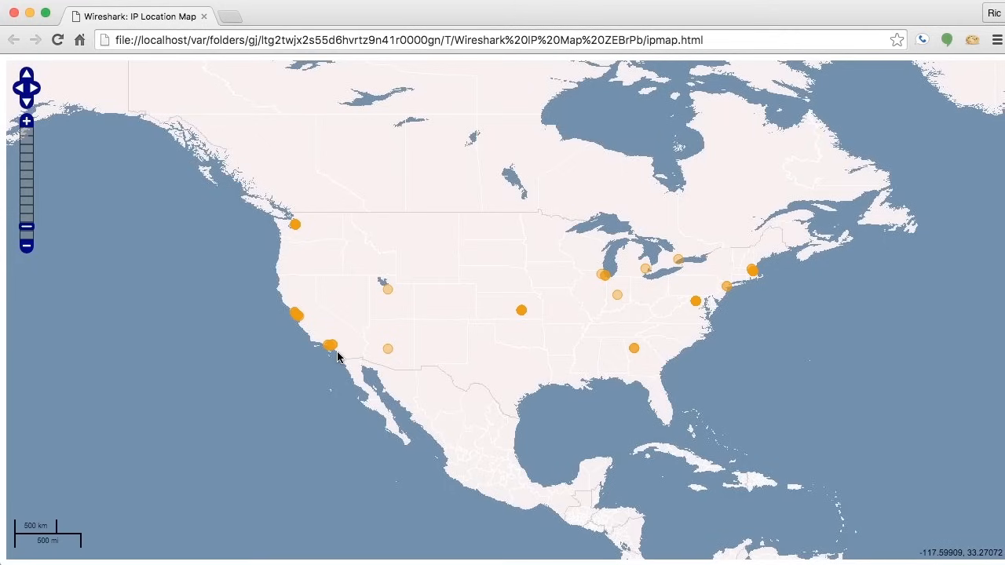
pyautogui.click(522, 314)
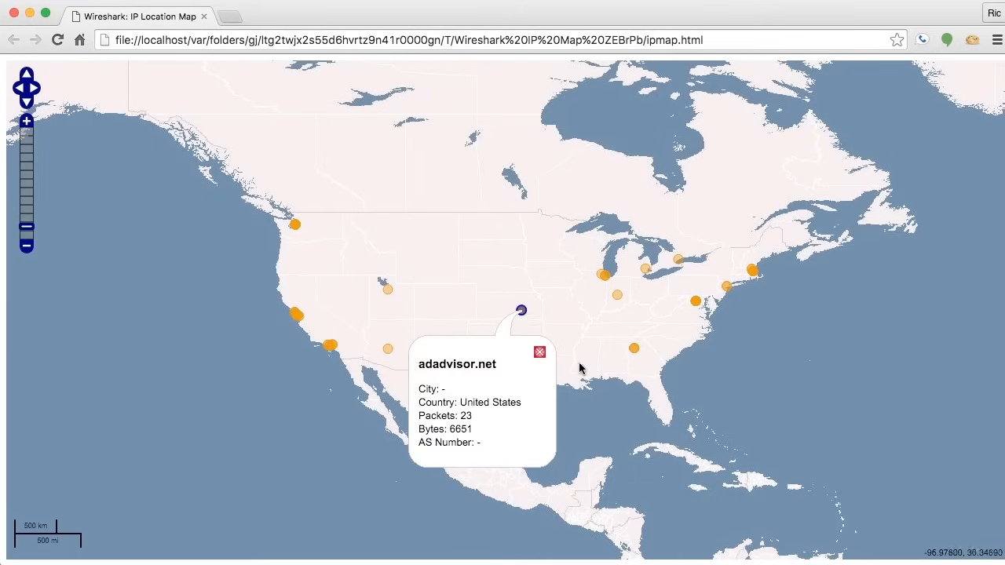
pyautogui.click(653, 412)
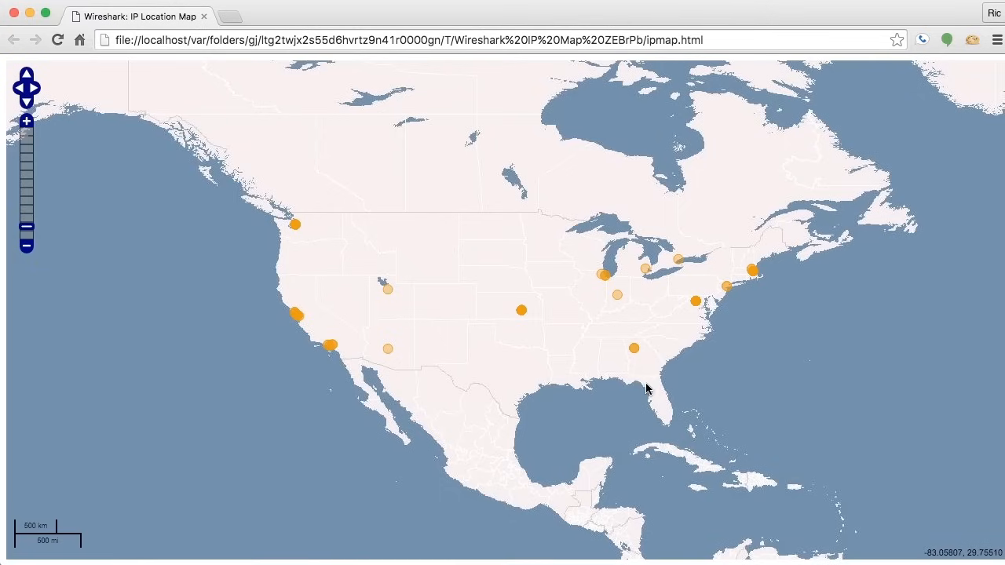
# Step: Scan the map eastward through Europe, Asia and the North Pacific back to North America for further endpoint markers
pyautogui.moveTo(859, 364); pyautogui.dragTo(315, 366)
pyautogui.moveTo(926, 384); pyautogui.dragTo(475, 353)
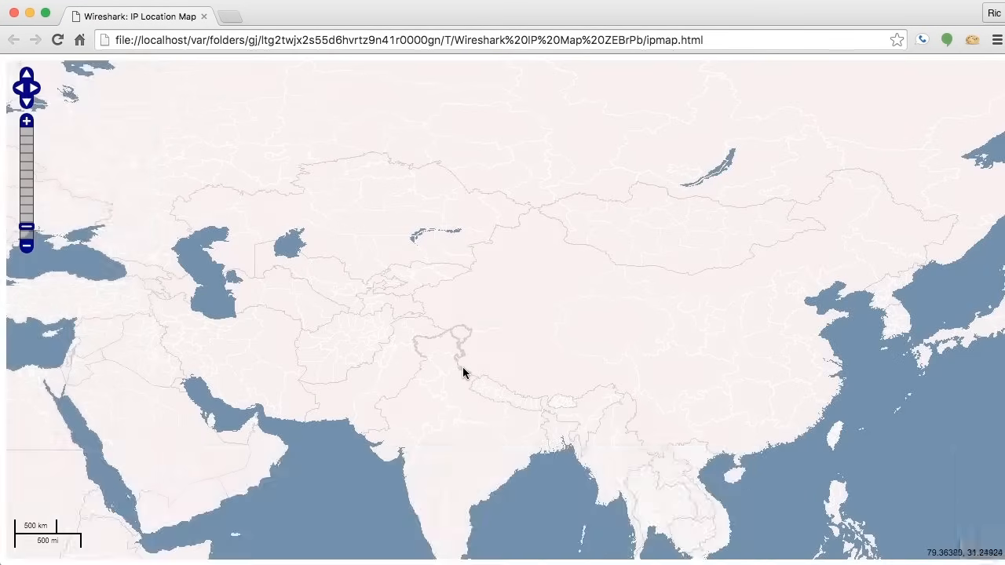
pyautogui.moveTo(415, 260); pyautogui.dragTo(713, 406)
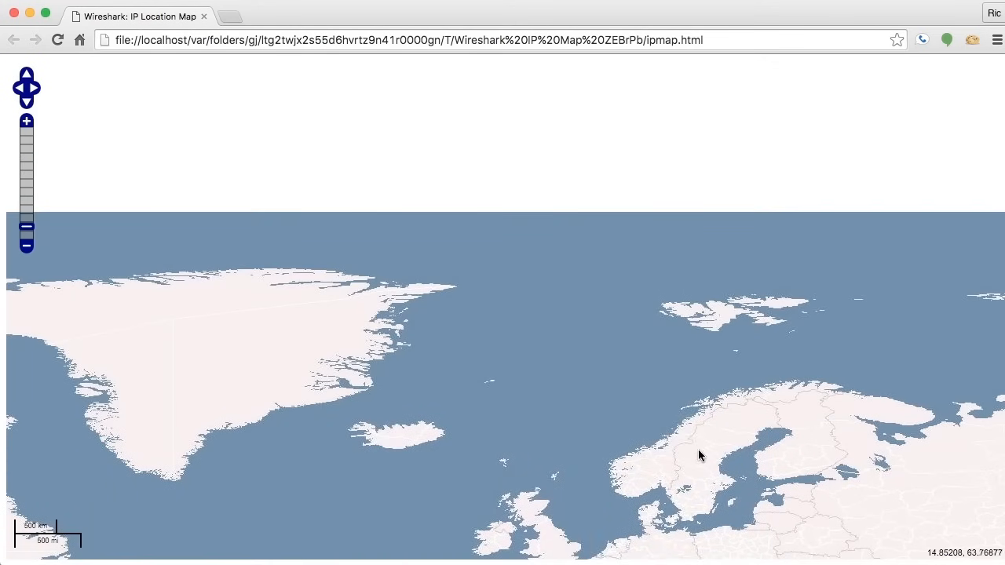
pyautogui.moveTo(700, 457); pyautogui.dragTo(644, 319)
pyautogui.moveTo(748, 414); pyautogui.dragTo(470, 264)
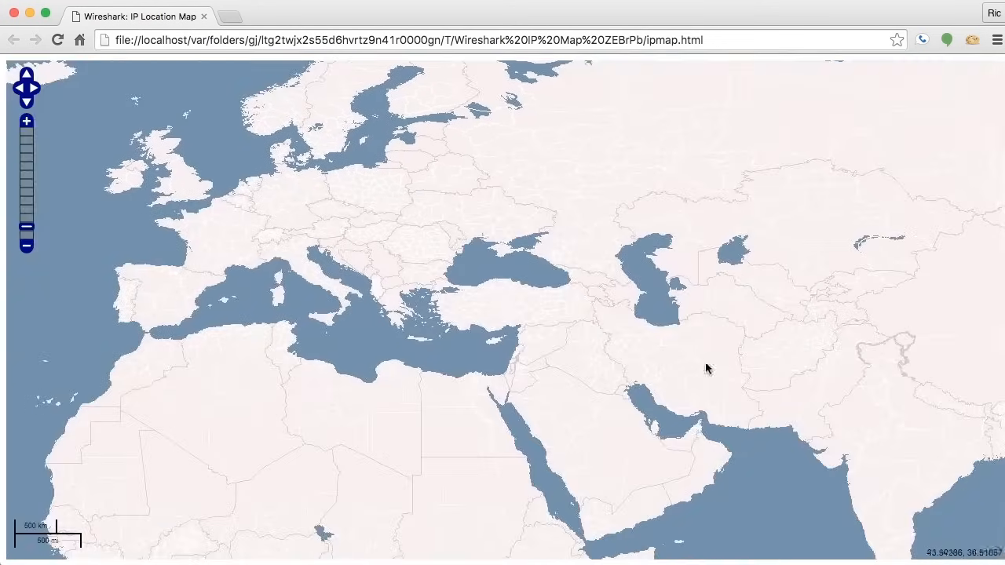
pyautogui.moveTo(790, 301); pyautogui.dragTo(484, 315)
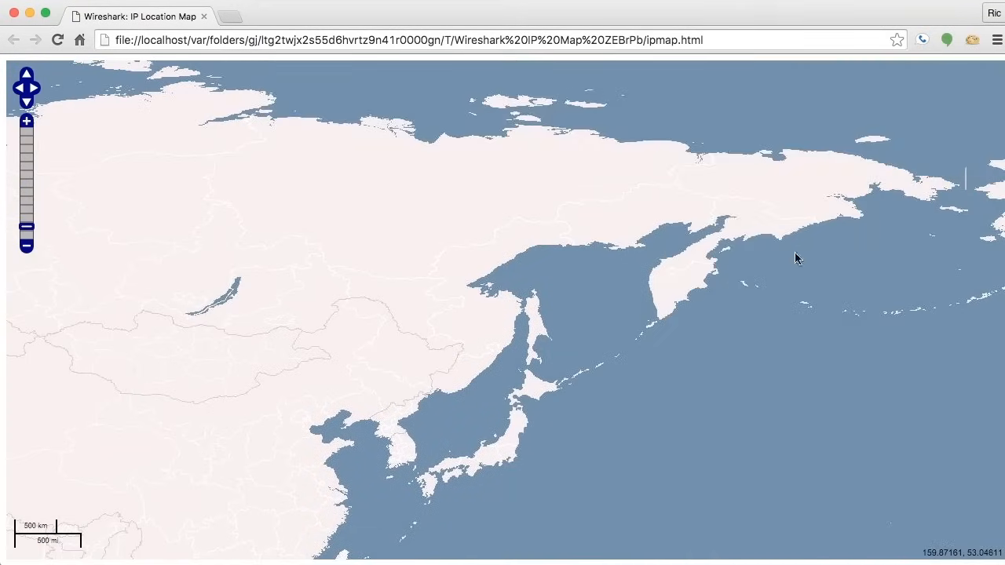
pyautogui.moveTo(797, 259); pyautogui.dragTo(652, 242)
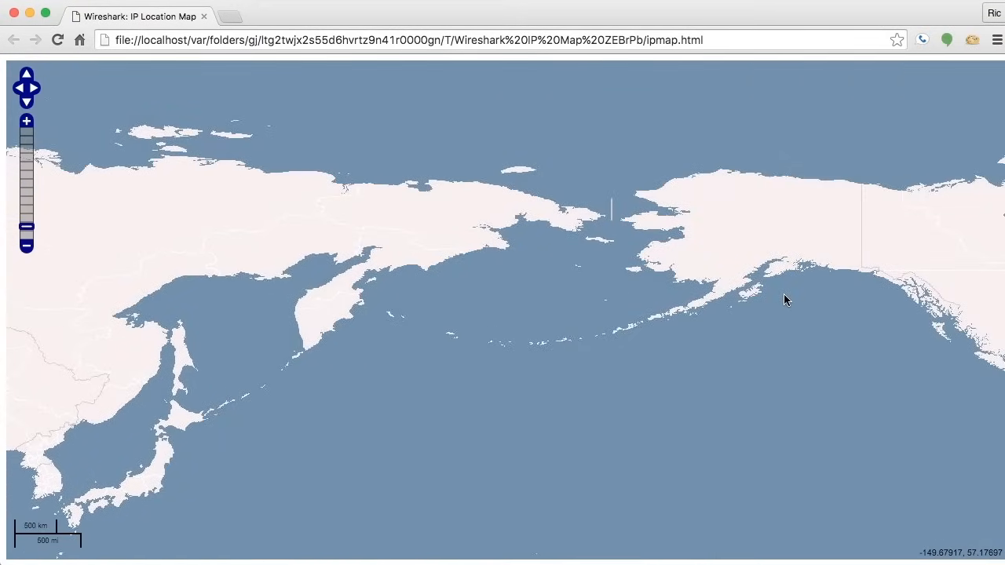
pyautogui.moveTo(774, 298); pyautogui.dragTo(532, 254)
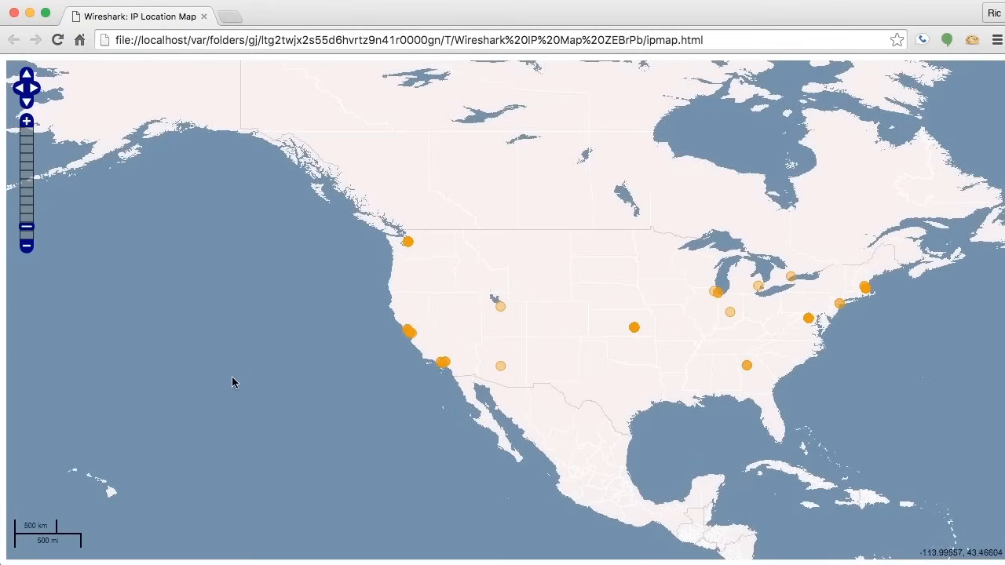
# Step: Check Australia and Africa for endpoint markers, return to North America, and view the endpoint details of the Rochester, Michigan marker
pyautogui.moveTo(280, 415); pyautogui.dragTo(639, 248)
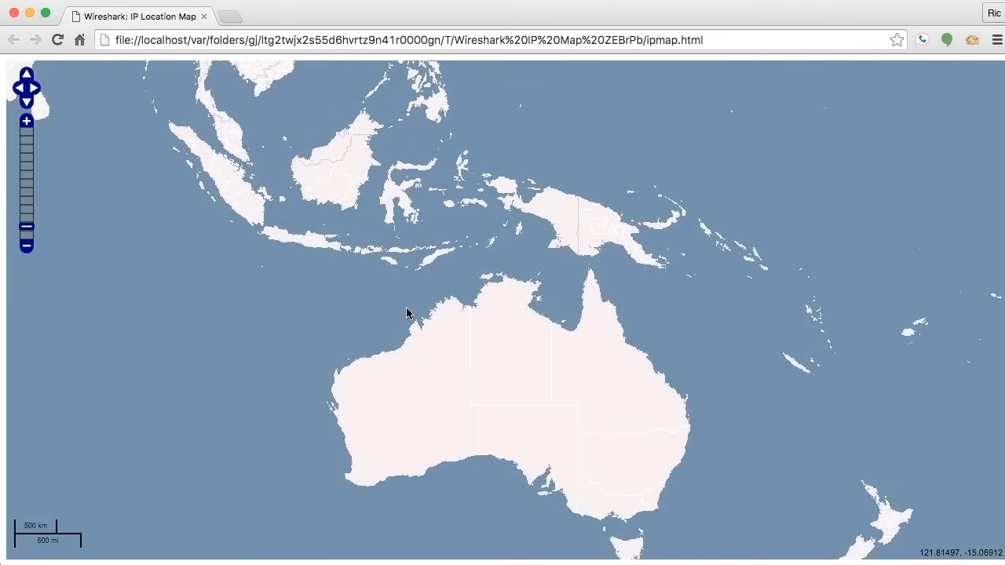
pyautogui.moveTo(409, 314); pyautogui.dragTo(570, 346)
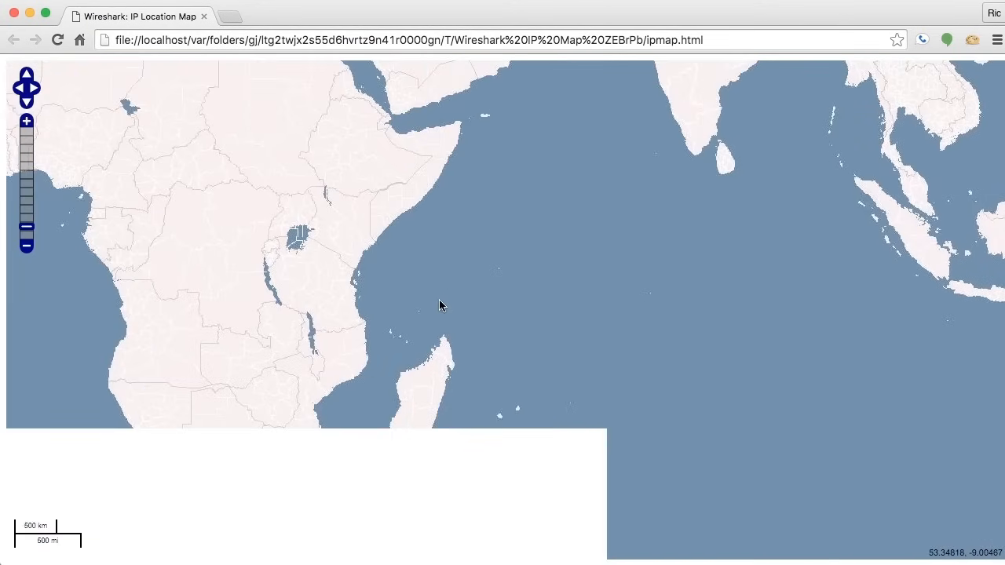
pyautogui.moveTo(359, 206); pyautogui.dragTo(704, 353)
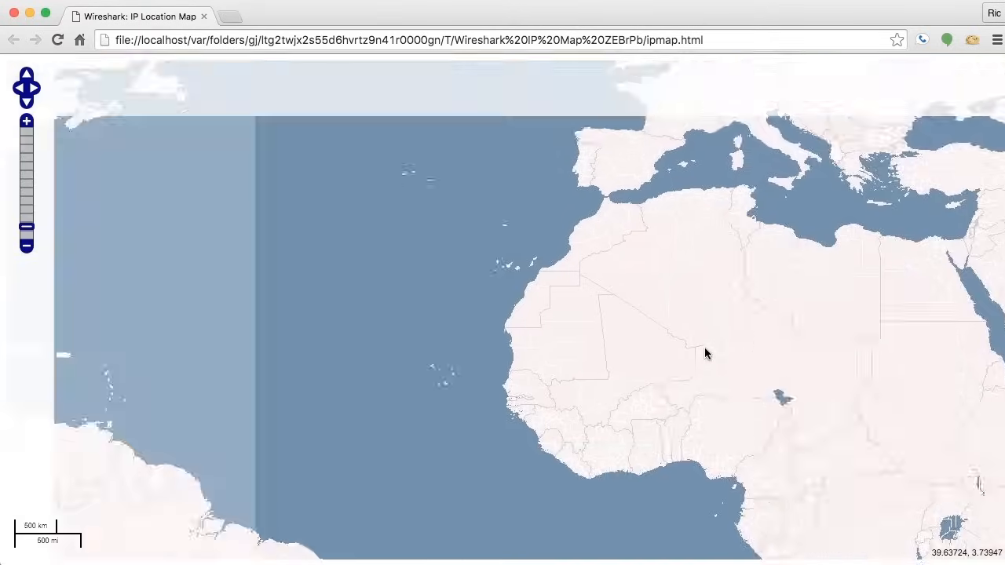
pyautogui.moveTo(458, 303); pyautogui.dragTo(665, 339)
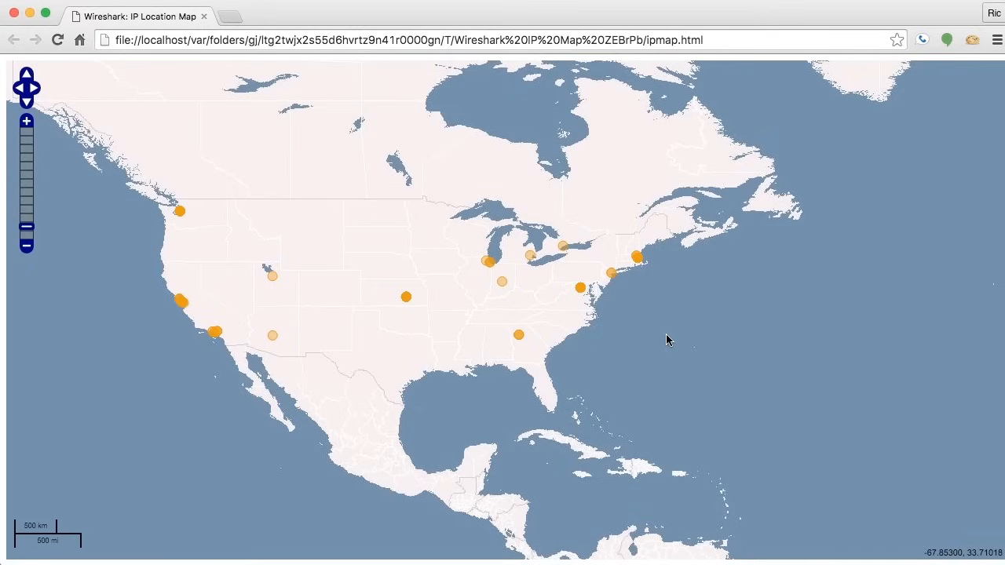
pyautogui.click(530, 257)
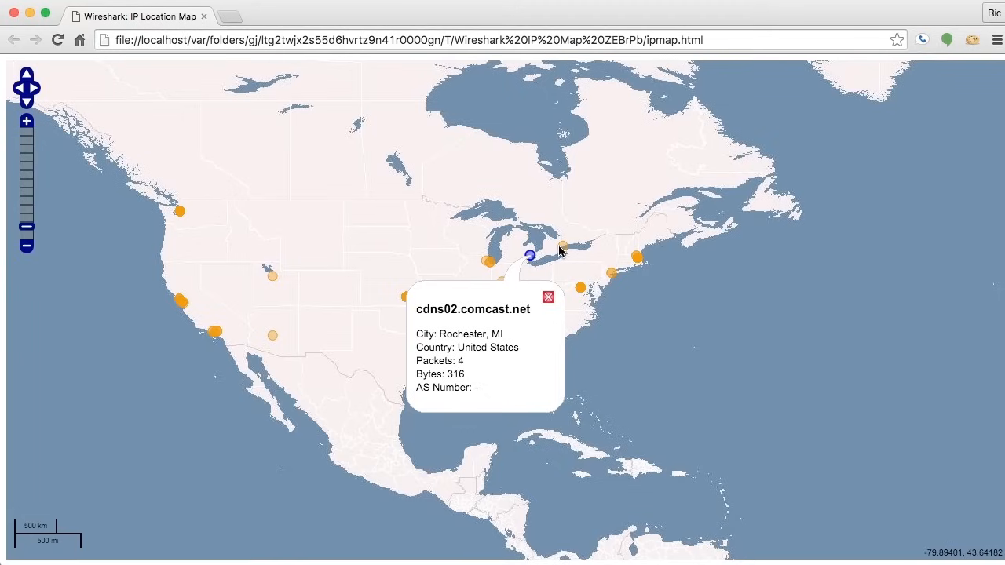
# Step: View the endpoint details of the Toronto, Ontario marker on the IP location map
pyautogui.click(561, 248)
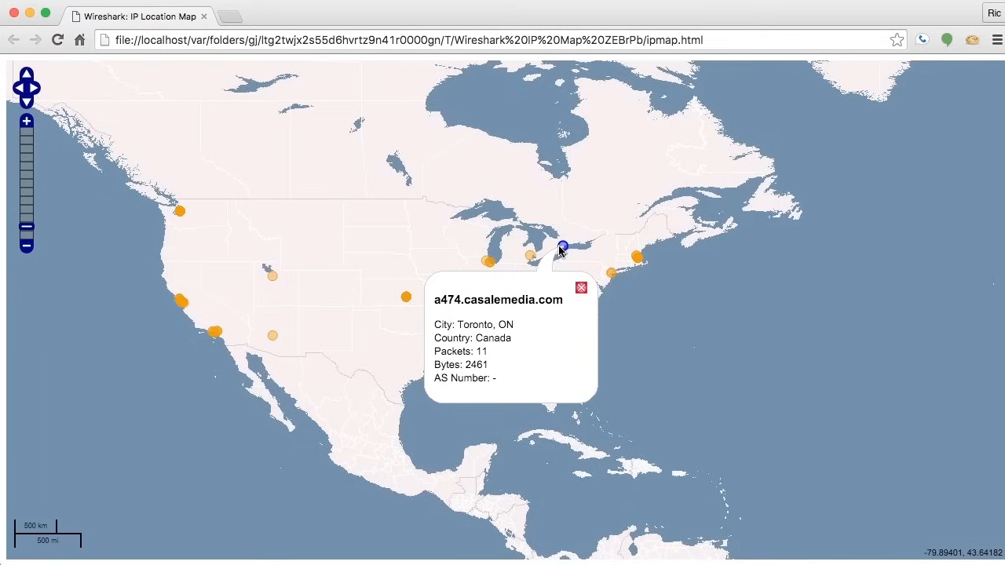
pyautogui.click(825, 377)
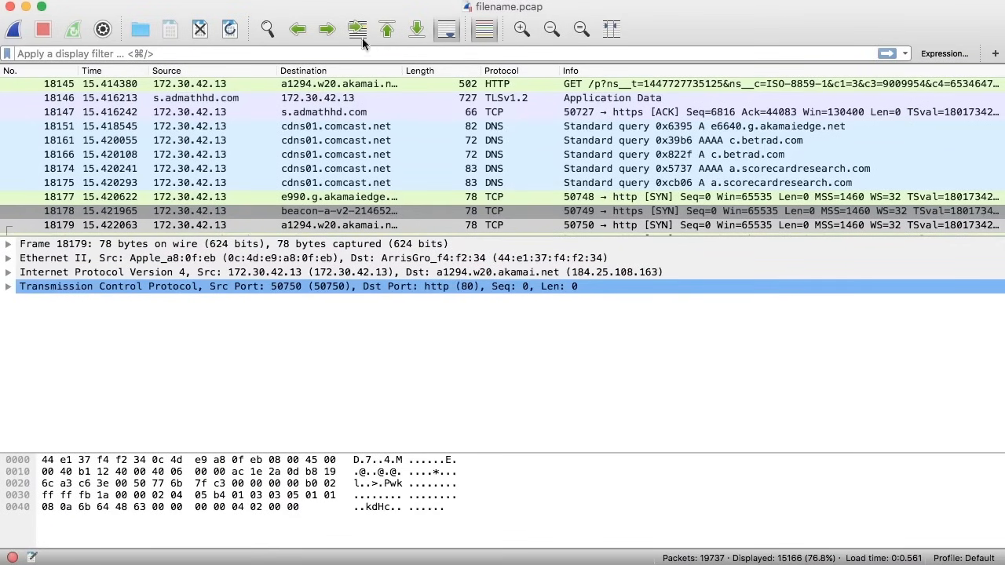
# Step: Return to Wireshark, open the Protocol Hierarchy statistics of filename.pcap, reposition the window to view it fully, and close it
pyautogui.click(357, 0)
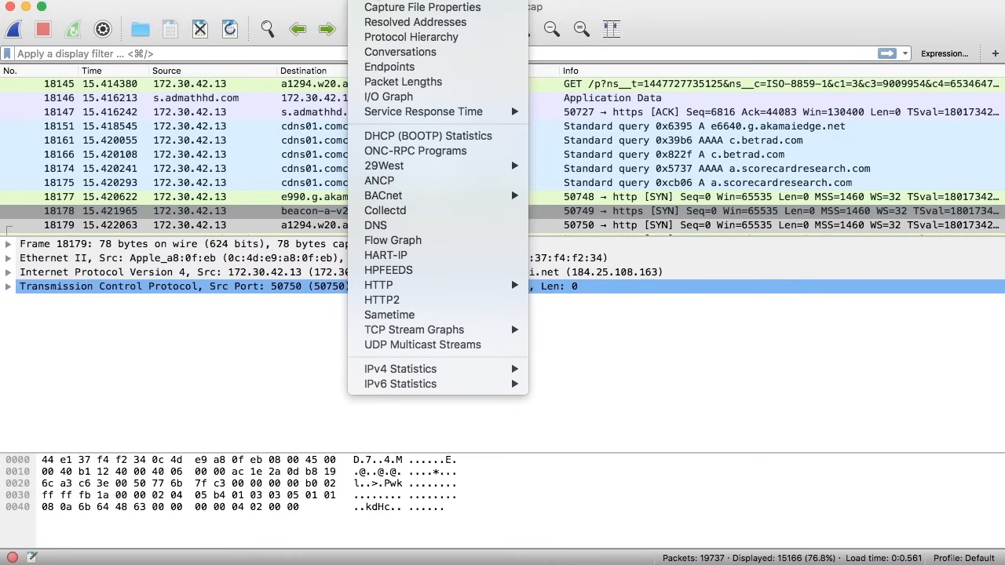
pyautogui.click(397, 37)
pyautogui.moveTo(738, 290); pyautogui.dragTo(217, 78)
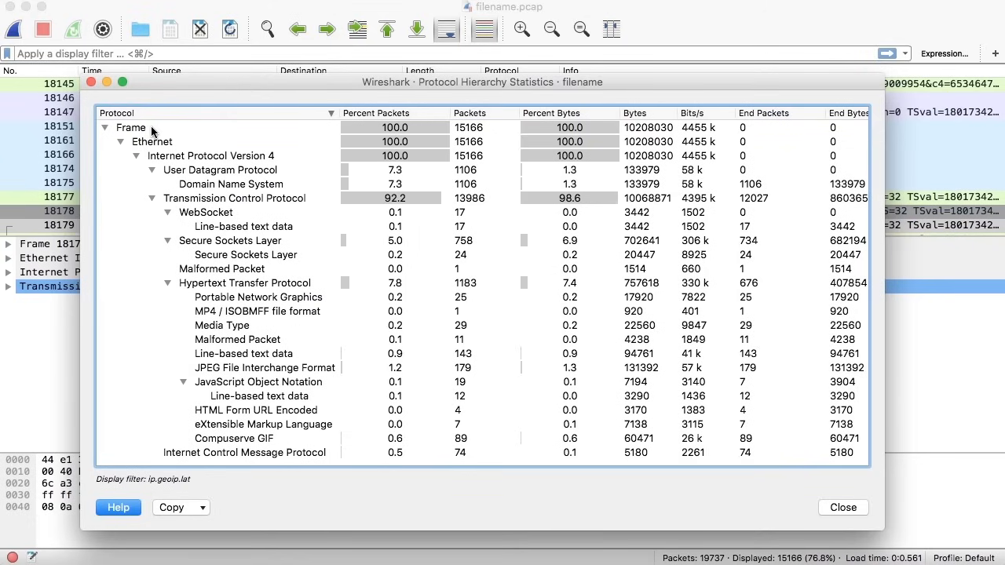
pyautogui.moveTo(171, 90); pyautogui.dragTo(286, 90)
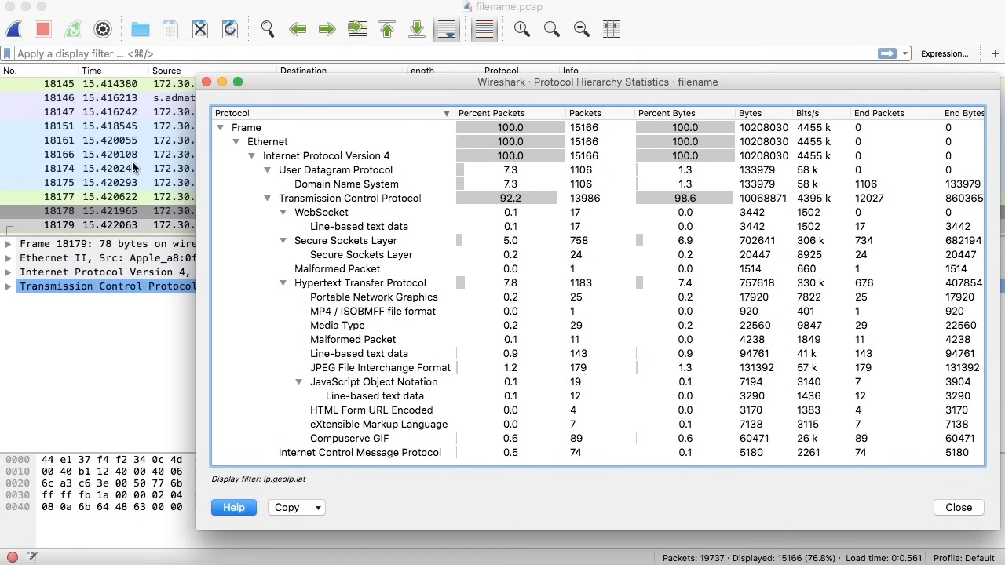
pyautogui.click(966, 515)
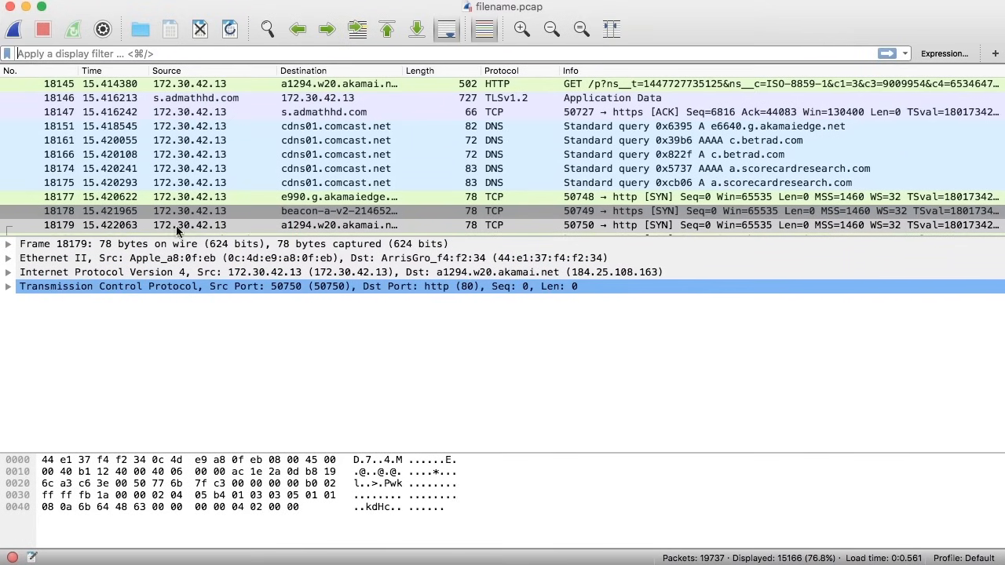
# Step: Inspect packets 18147, 18151 and 18161 in the packet list, and highlight the Frame layer of packet 18161
pyautogui.click(81, 114)
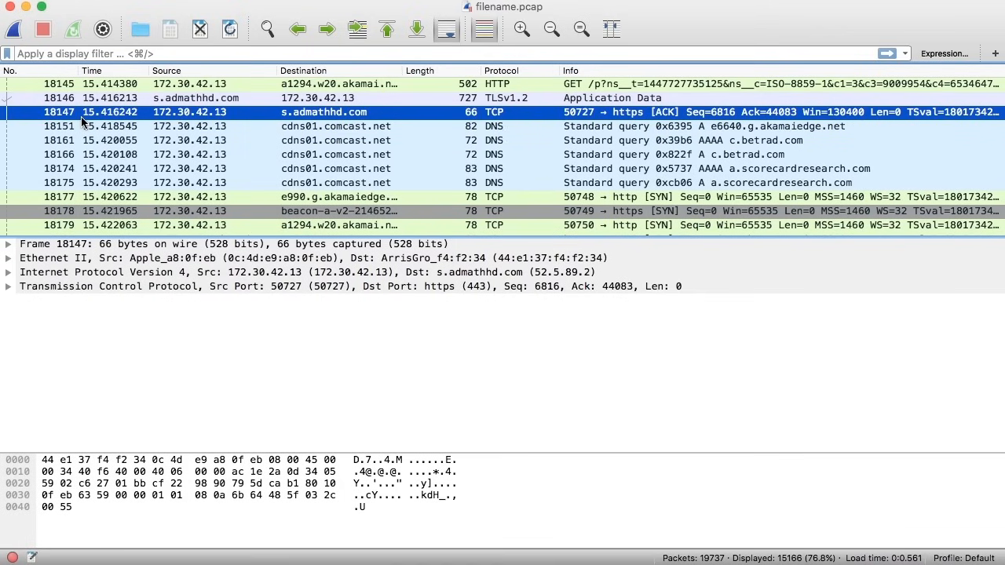
pyautogui.click(63, 127)
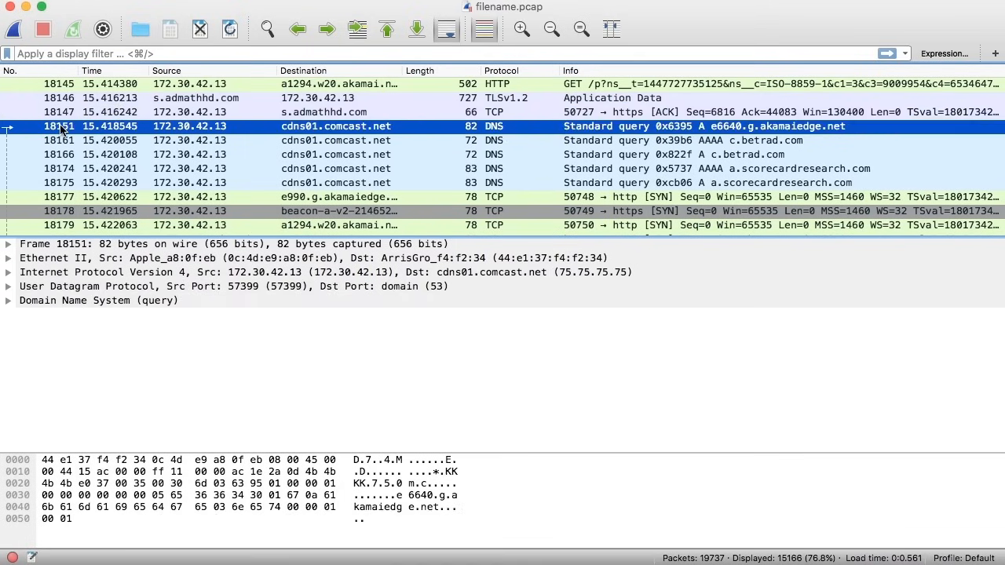
pyautogui.click(64, 139)
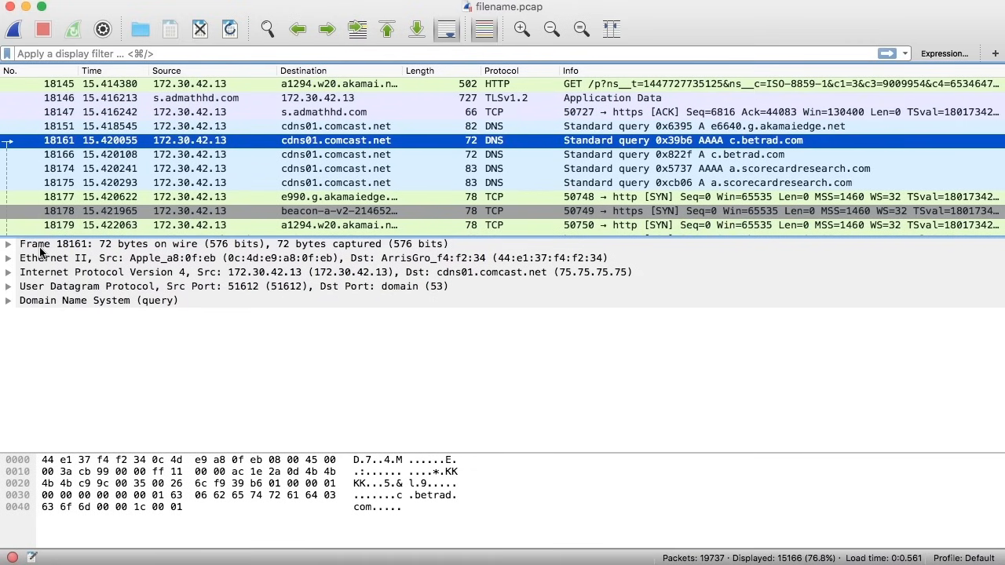
pyautogui.click(42, 245)
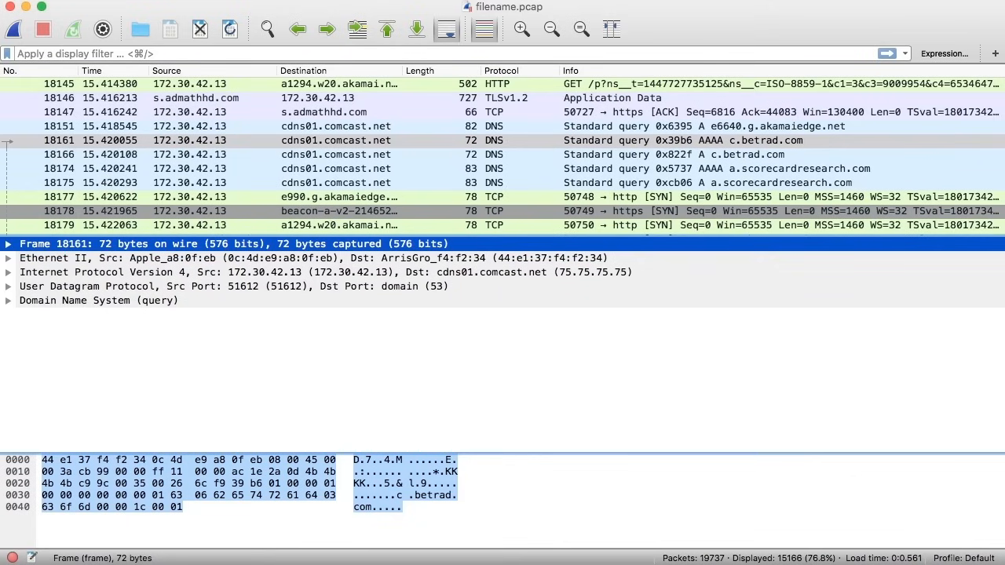
# Step: Reopen the Protocol Hierarchy statistics in full view and examine the Frame, Ethernet and Internet Protocol Version 4 rows
pyautogui.click(377, 0)
pyautogui.click(397, 38)
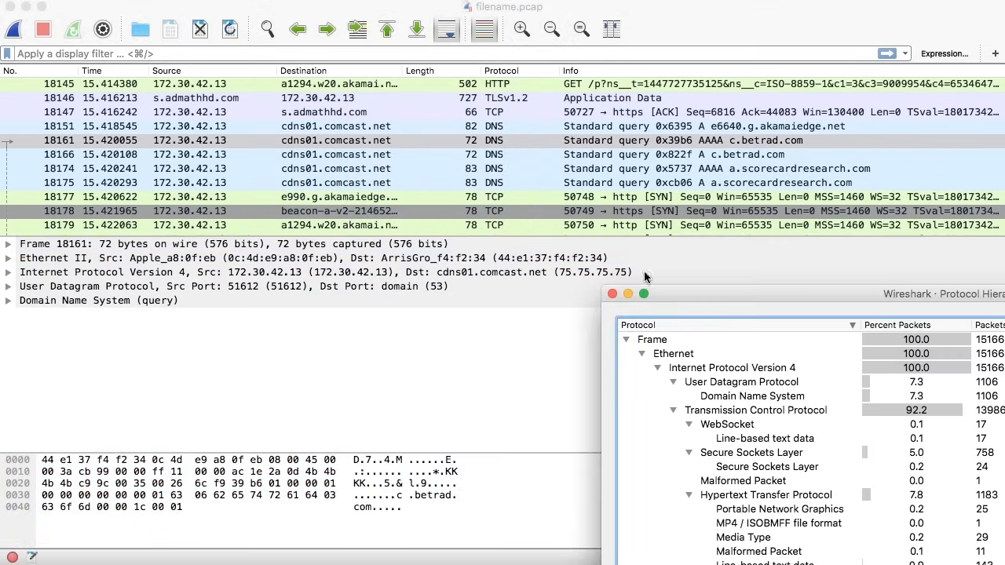
pyautogui.moveTo(705, 295); pyautogui.dragTo(140, 59)
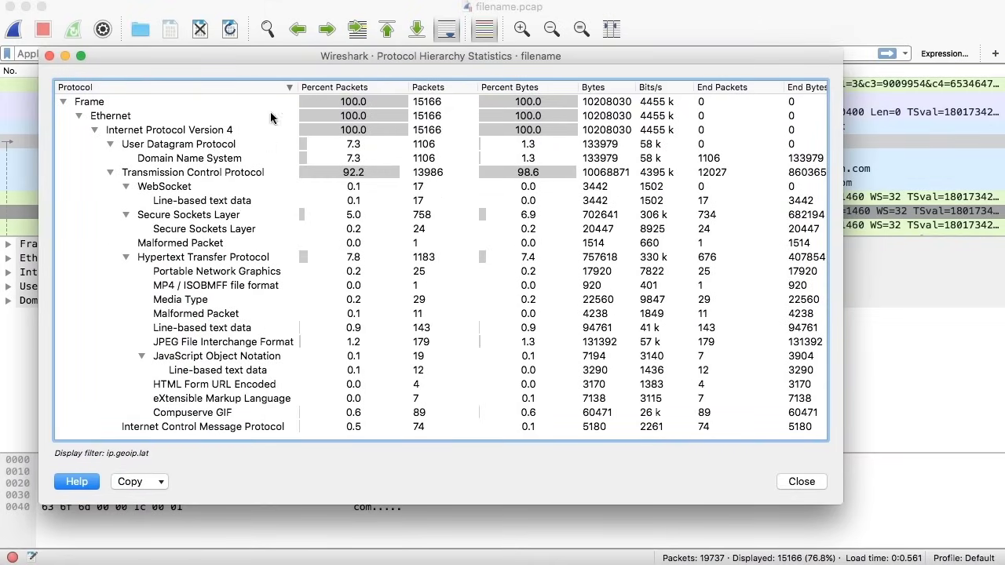
pyautogui.click(360, 103)
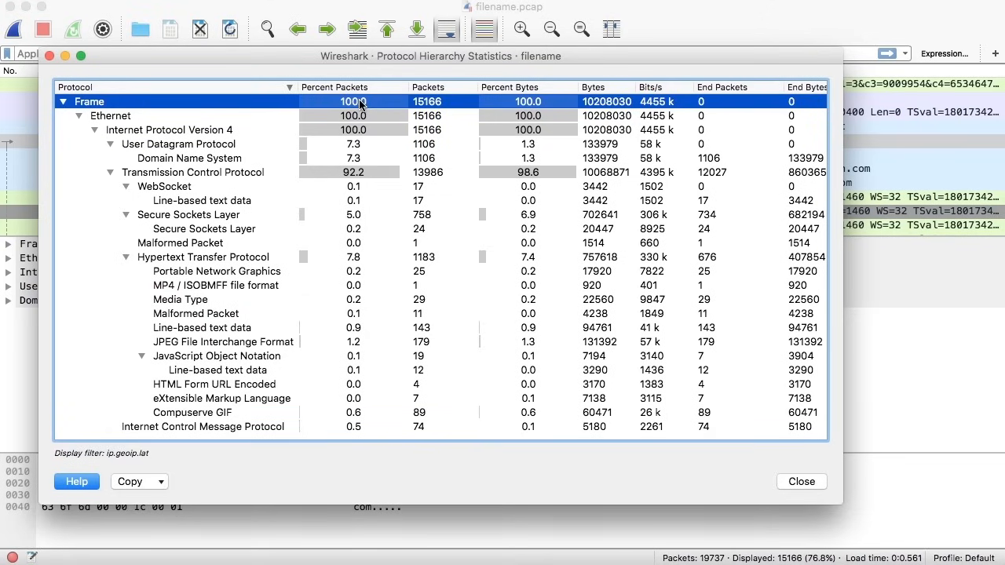
pyautogui.click(366, 117)
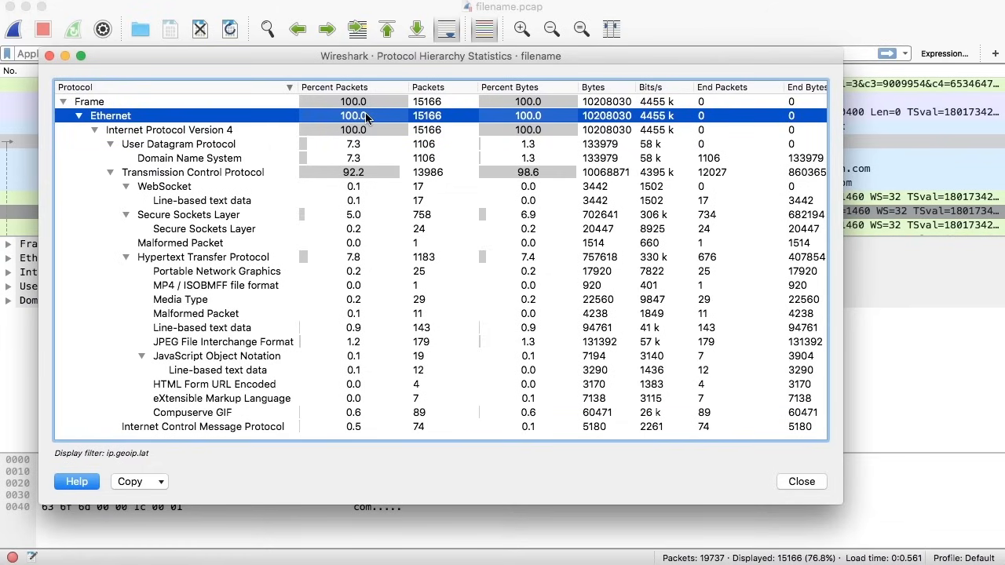
pyautogui.click(282, 135)
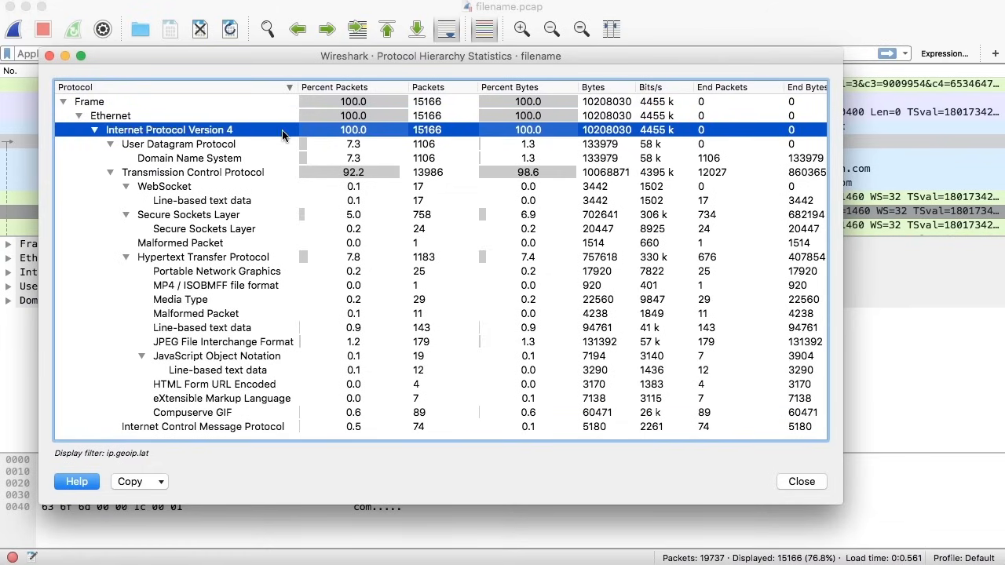
pyautogui.hscroll(1, 423, 325)
# Step: Sort the protocol hierarchy by Bytes in both directions, and return it to descending order by Protocol
pyautogui.click(609, 89)
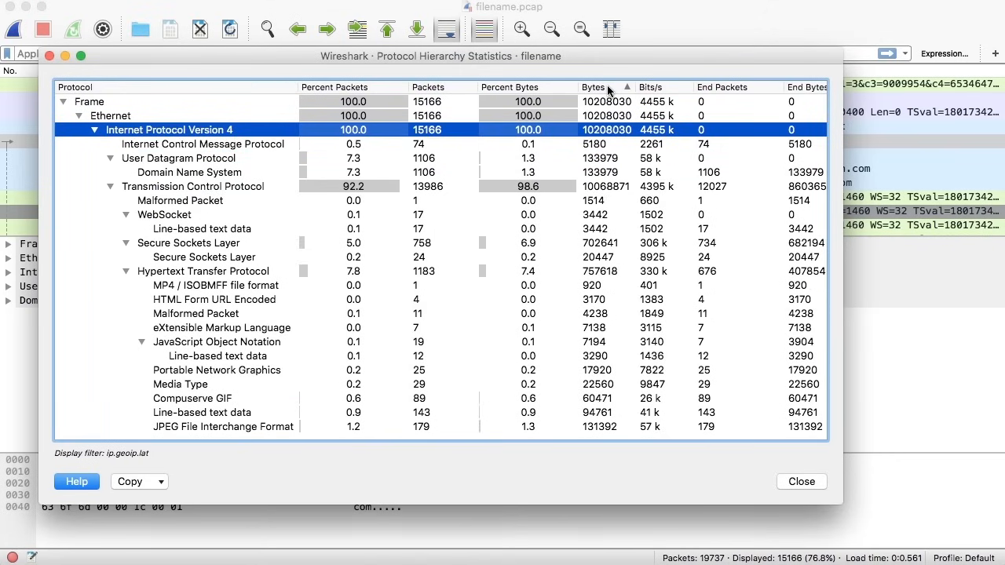
pyautogui.click(608, 89)
pyautogui.click(144, 82)
pyautogui.click(144, 81)
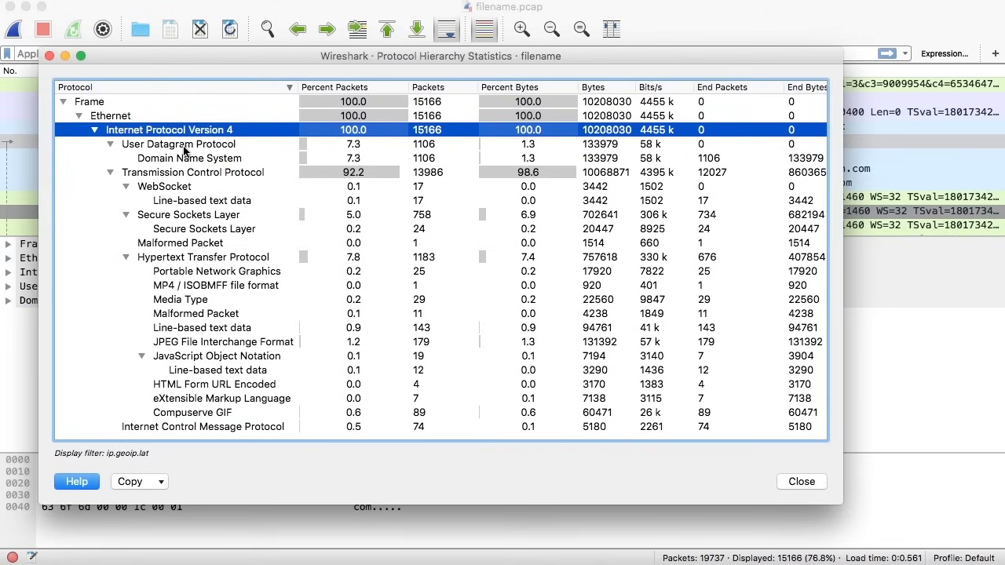
# Step: Sort the hierarchy by Percent Packets, Percent Bytes and descending Packets, and view the End Packets, End Bytes and End Bits/s columns
pyautogui.click(357, 90)
pyautogui.click(358, 89)
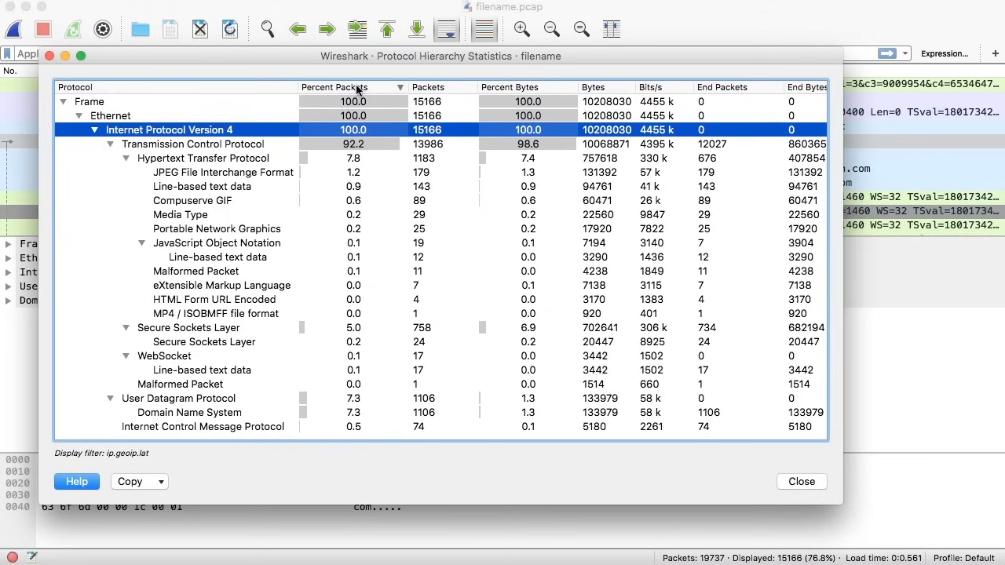
pyautogui.click(524, 90)
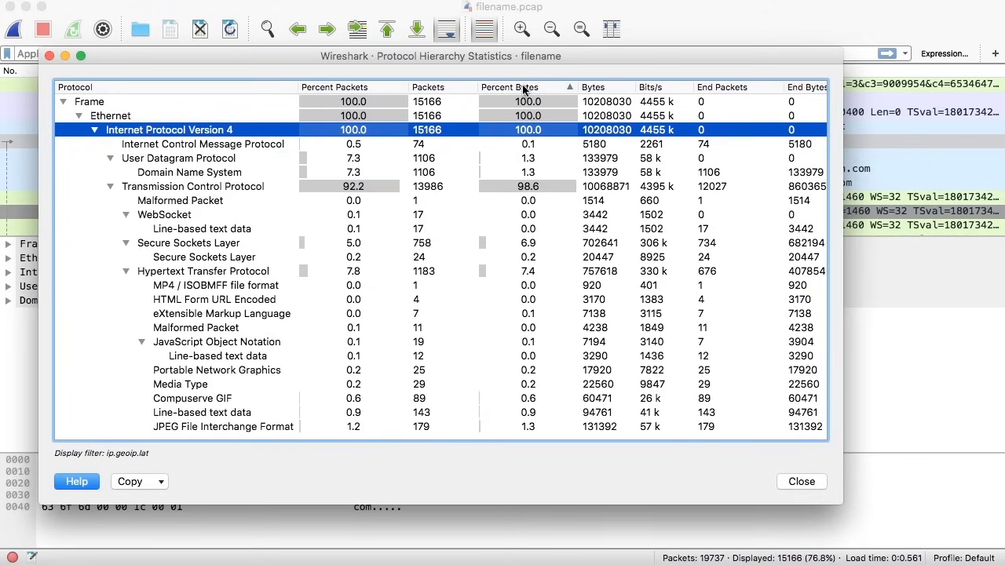
pyautogui.click(524, 90)
pyautogui.click(436, 91)
pyautogui.click(435, 91)
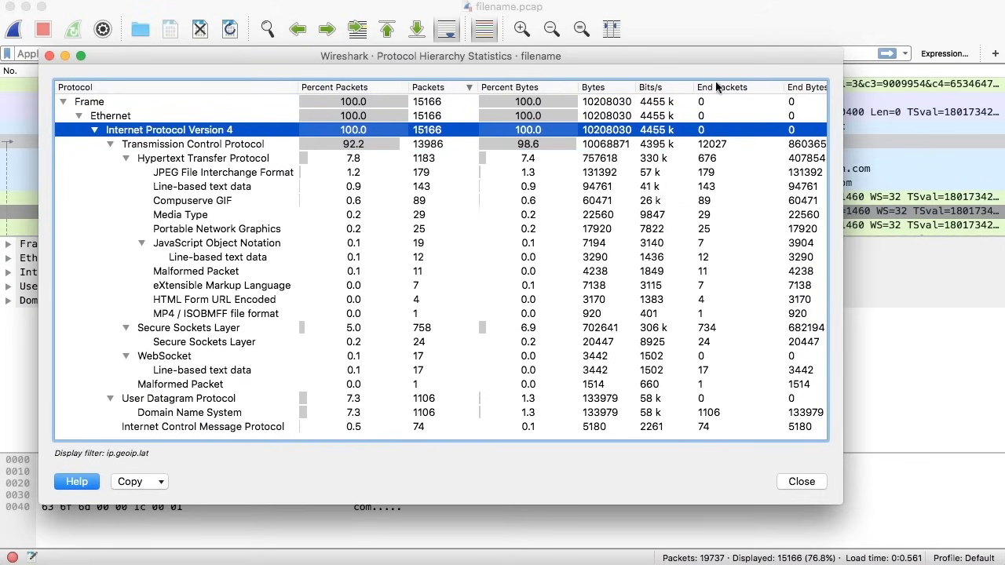
pyautogui.hscroll(5, 611, 312)
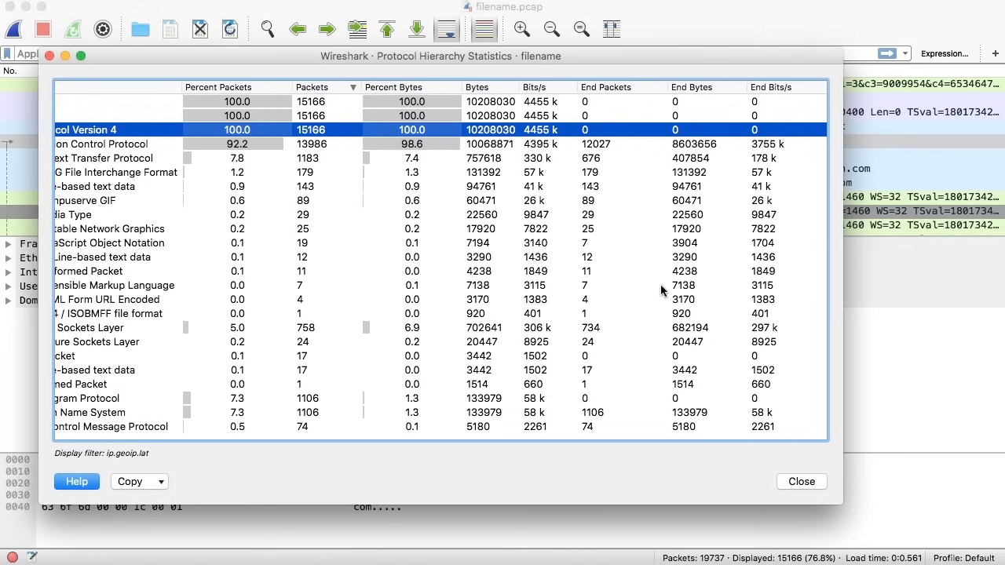
pyautogui.hscroll(-5, 661, 290)
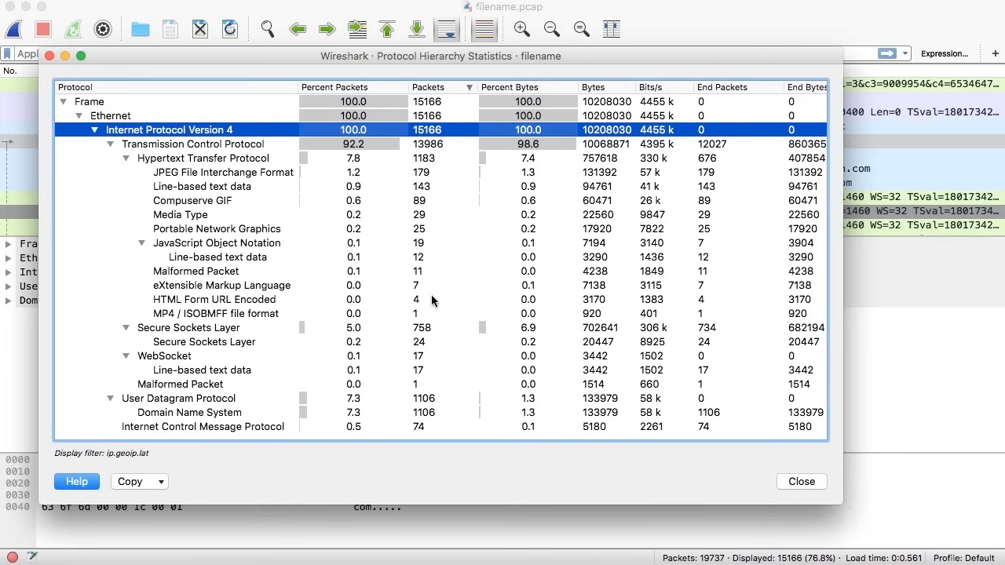
# Step: Sort the hierarchy by Protocol in ascending order and review the Frame, Ethernet and Internet Protocol Version 4 rows
pyautogui.click(158, 86)
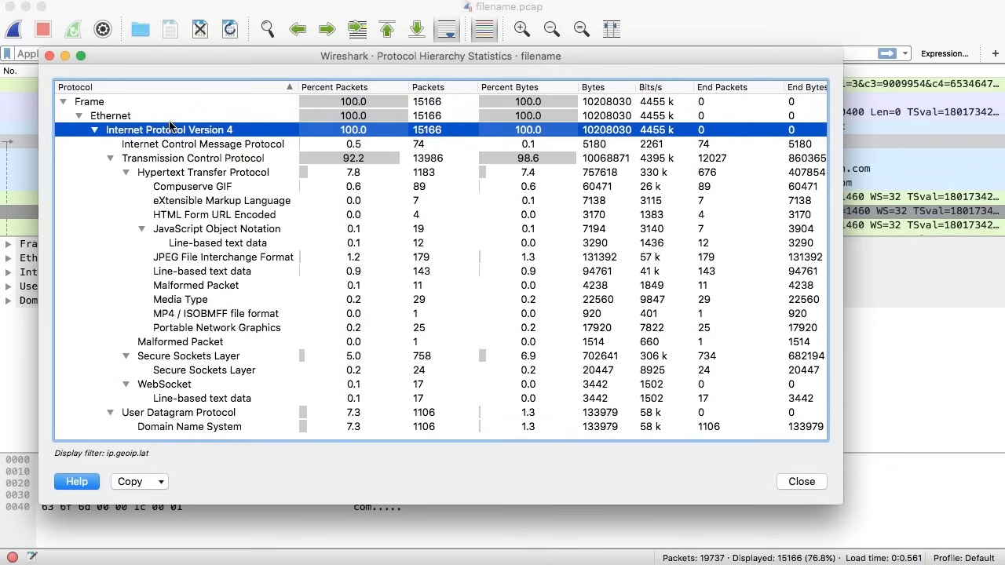
pyautogui.click(116, 104)
pyautogui.click(137, 116)
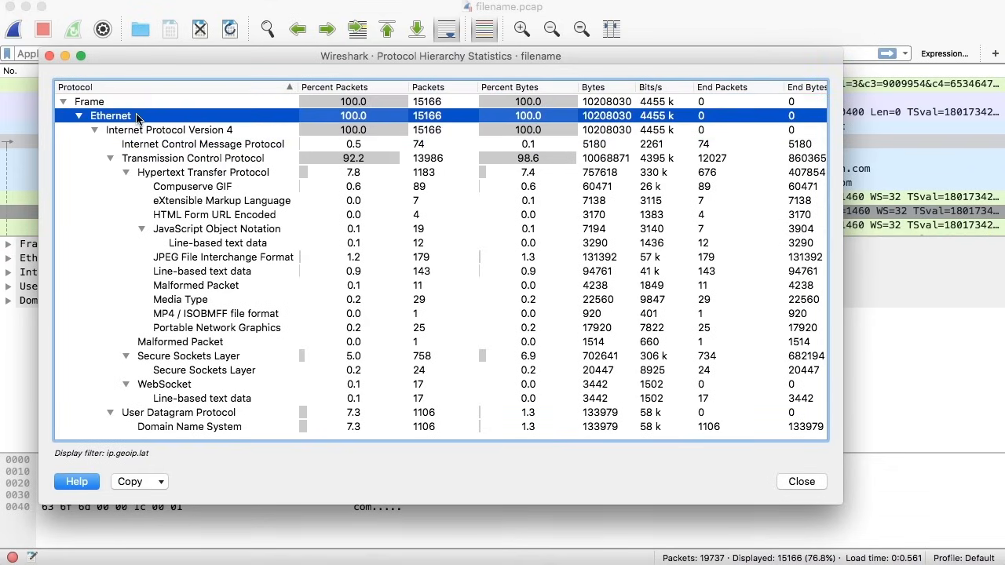
pyautogui.click(175, 130)
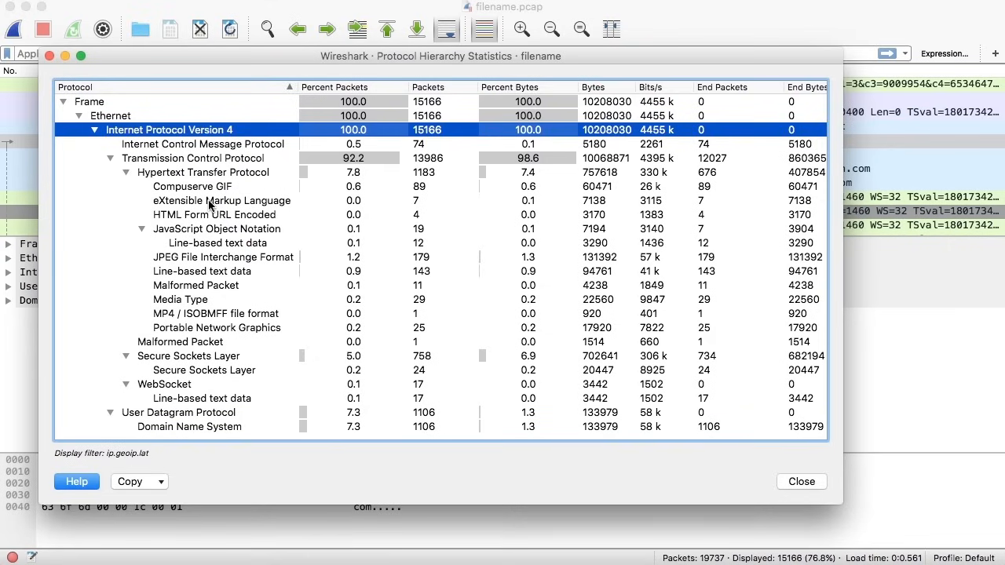
# Step: Examine the eXtensible Markup Language, Compuserve GIF, JPEG File Interchange Format, Portable Network Graphics and Secure Sockets Layer rows
pyautogui.click(227, 202)
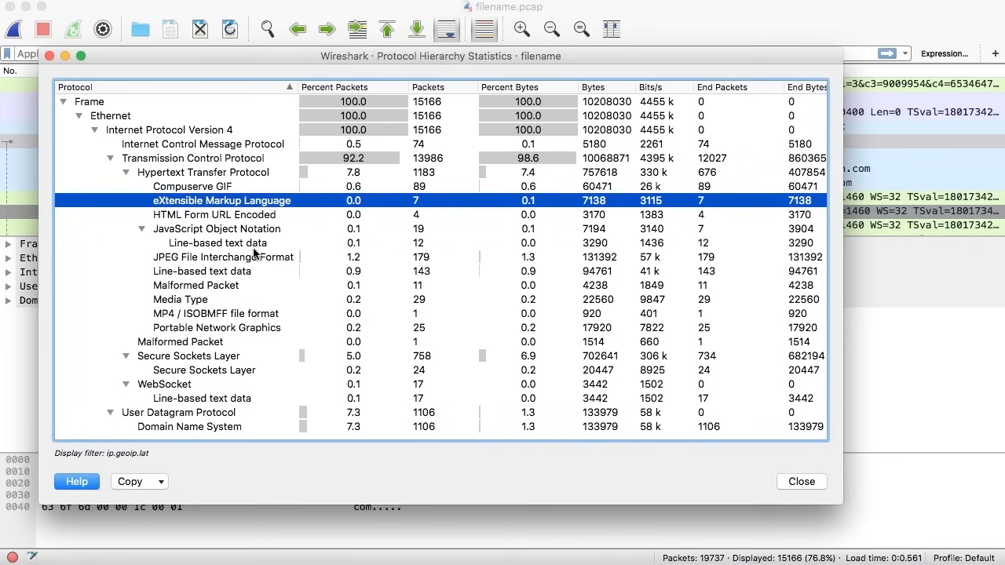
pyautogui.click(239, 191)
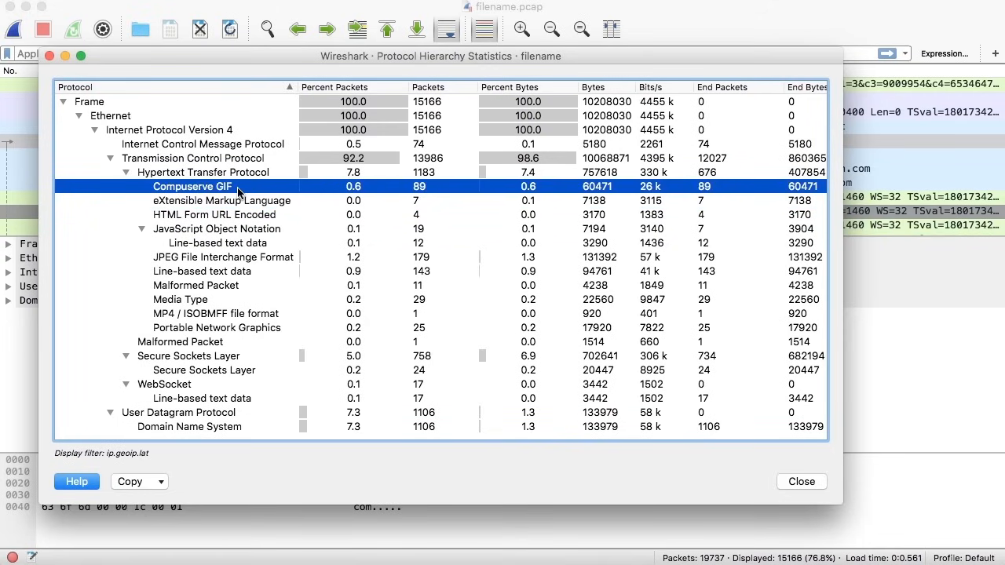
pyautogui.click(239, 258)
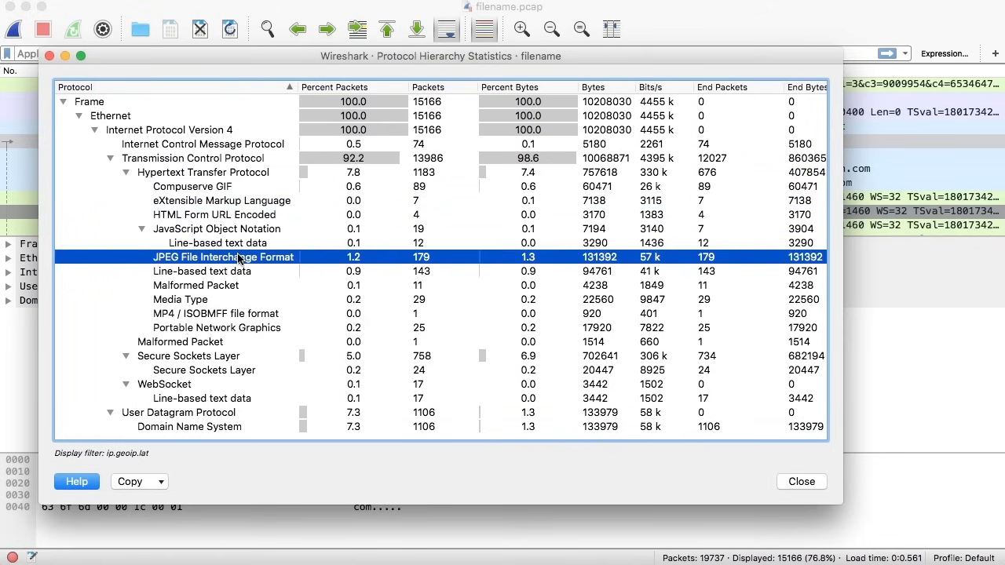
pyautogui.click(232, 330)
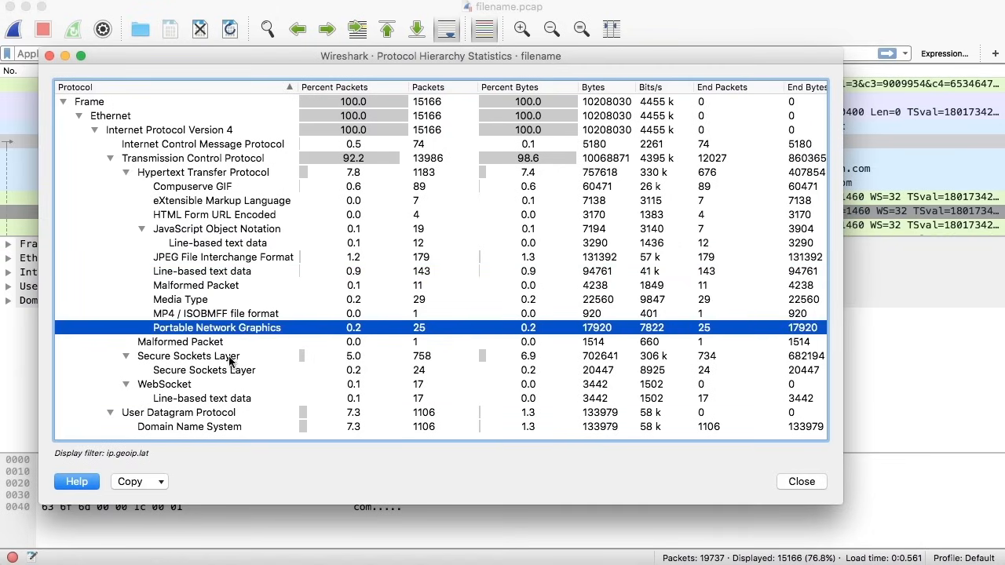
pyautogui.click(234, 355)
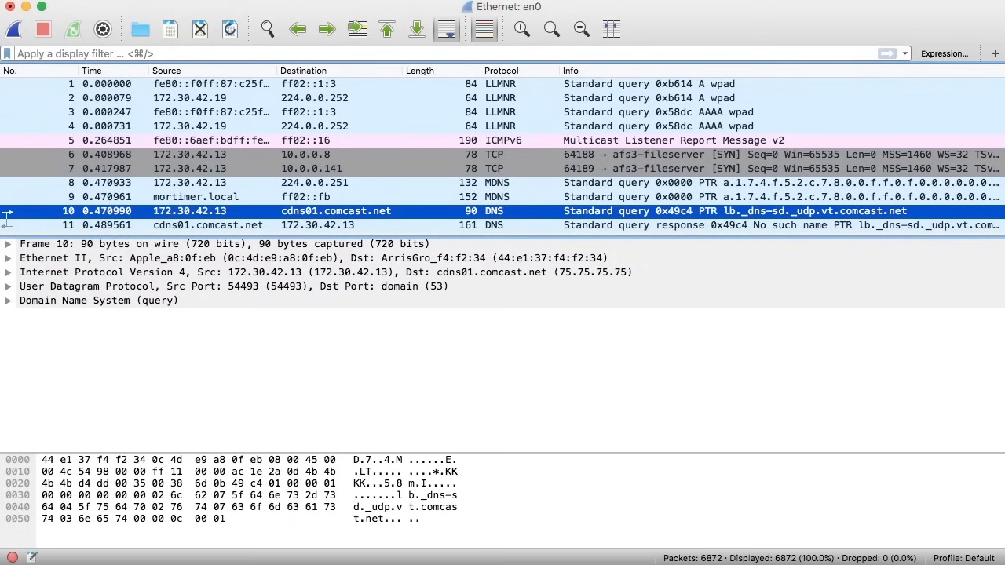
# Step: Open the Protocol Hierarchy statistics of the Ethernet: en0 capture and highlight the Internet Relay Chat row under Transmission Control Protocol
pyautogui.click(378, 0)
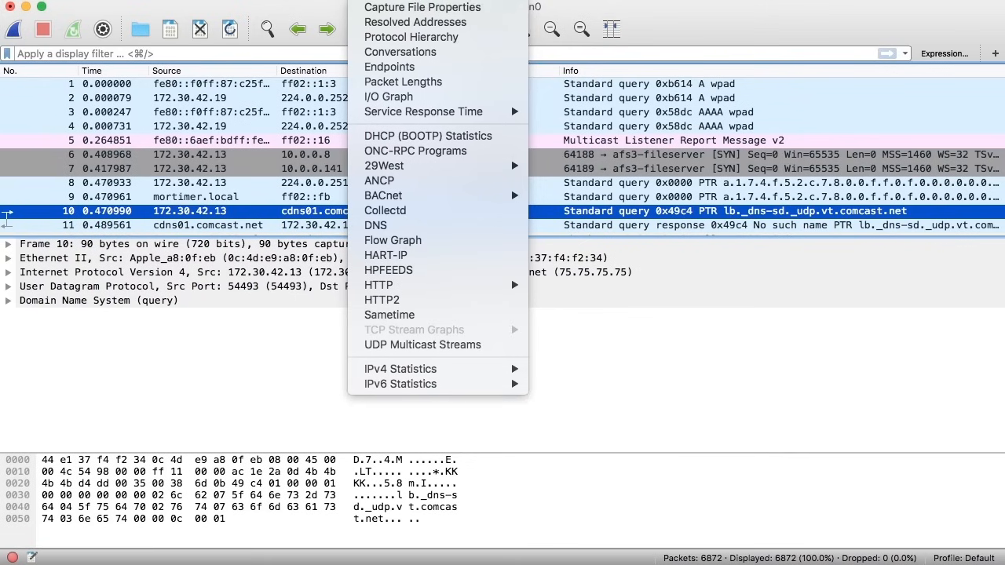
pyautogui.click(381, 36)
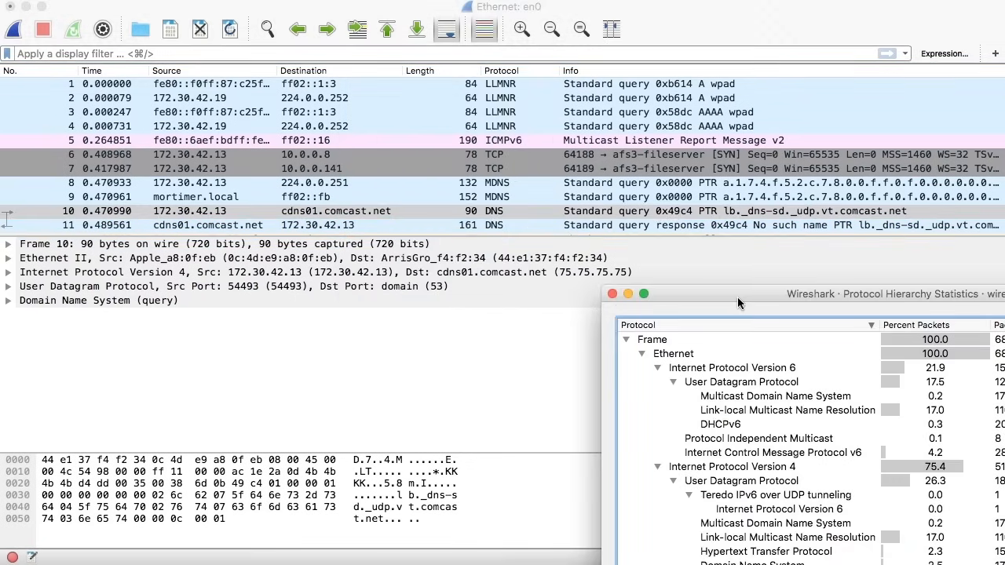
pyautogui.moveTo(860, 241); pyautogui.dragTo(239, 40)
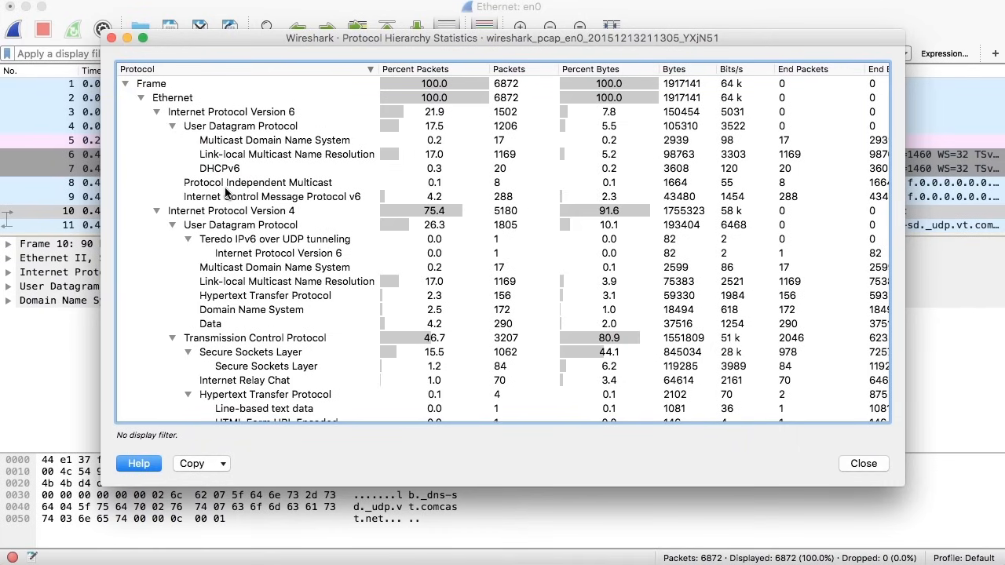
pyautogui.scroll(-5, 225, 192)
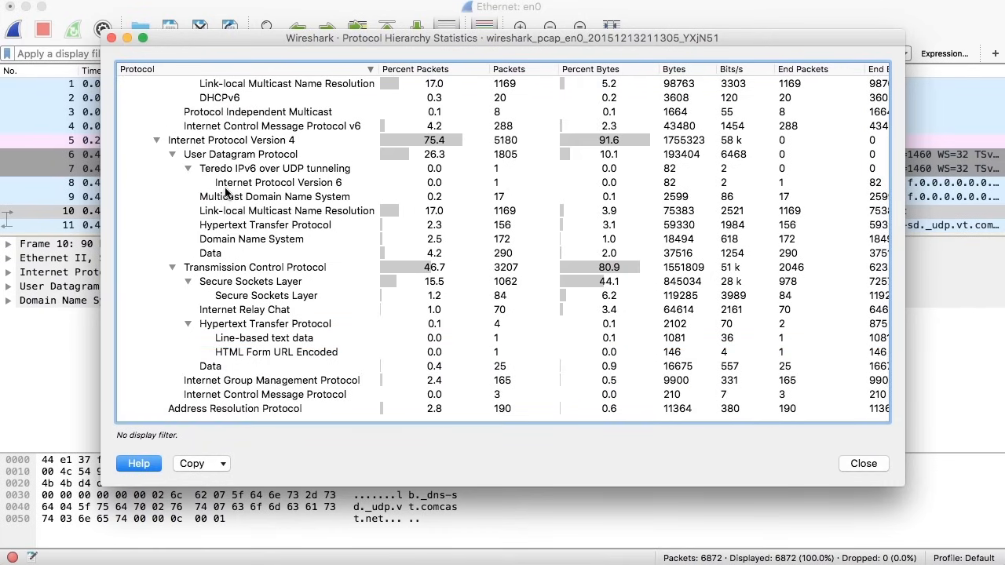
pyautogui.click(259, 313)
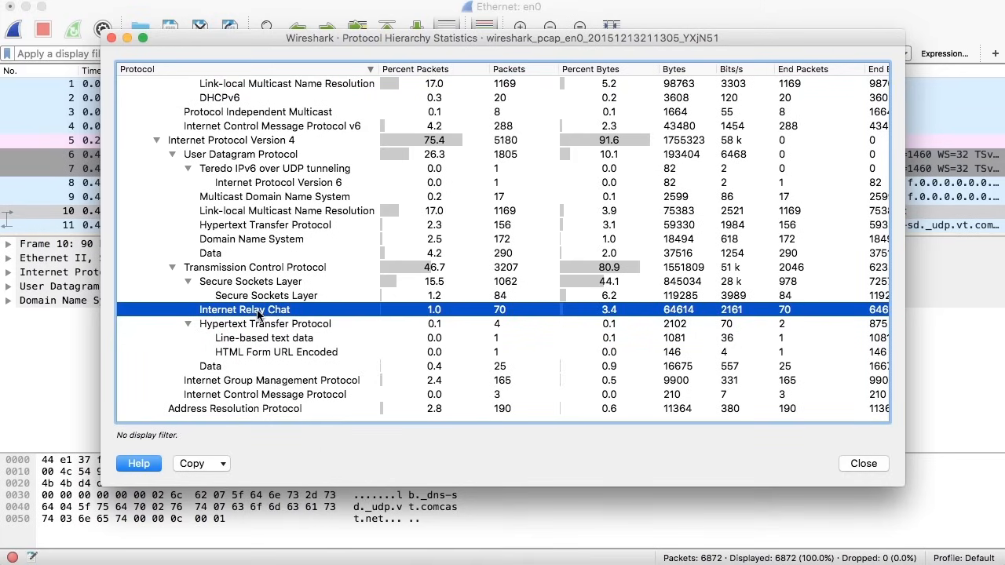
# Step: Apply the Data row under IPv4 User Datagram Protocol as the selected display filter and close the hierarchy statistics
pyautogui.click(253, 366)
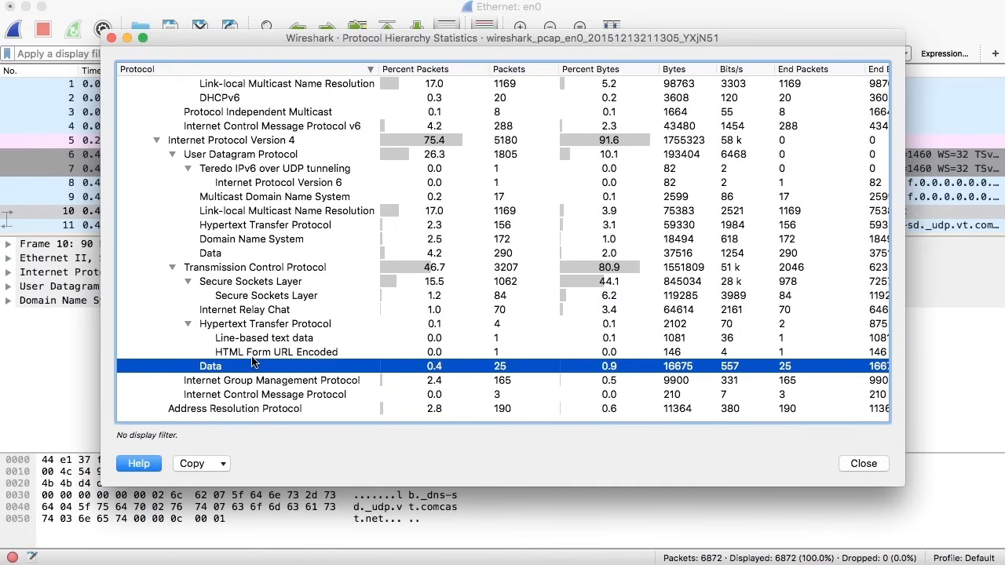
pyautogui.scroll(4, 252, 361)
pyautogui.hscroll(-1, 253, 361)
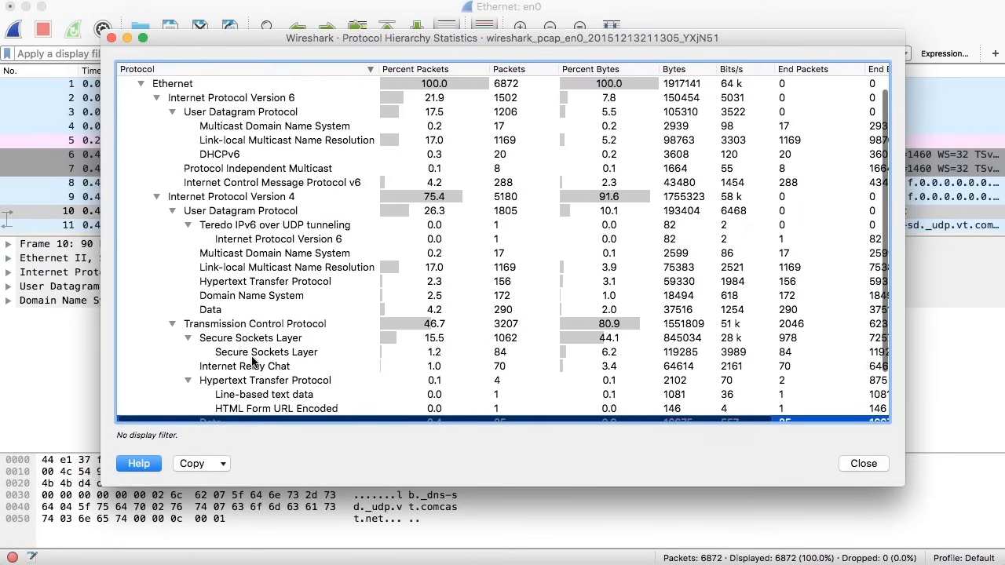
pyautogui.click(230, 311)
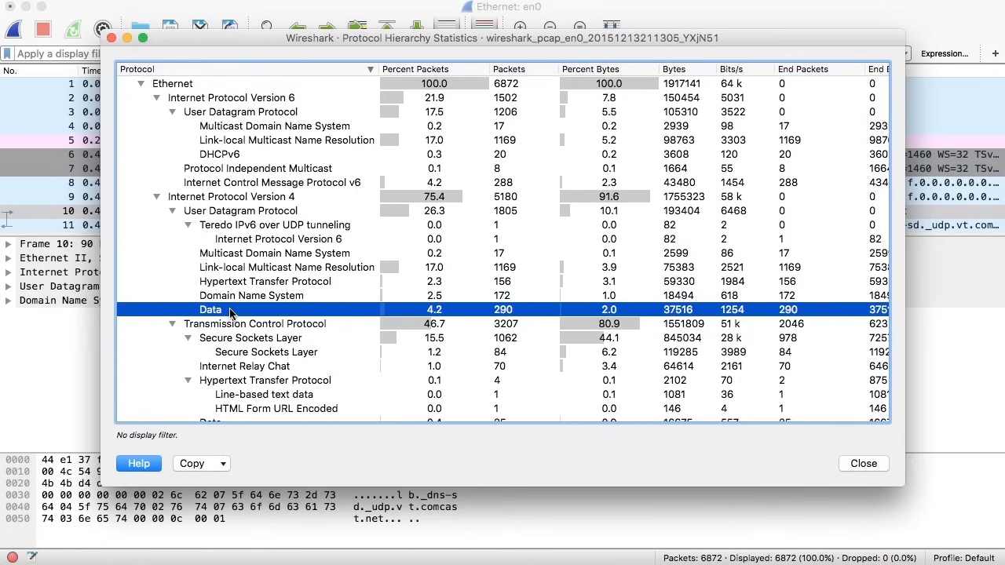
pyautogui.rightClick(230, 311)
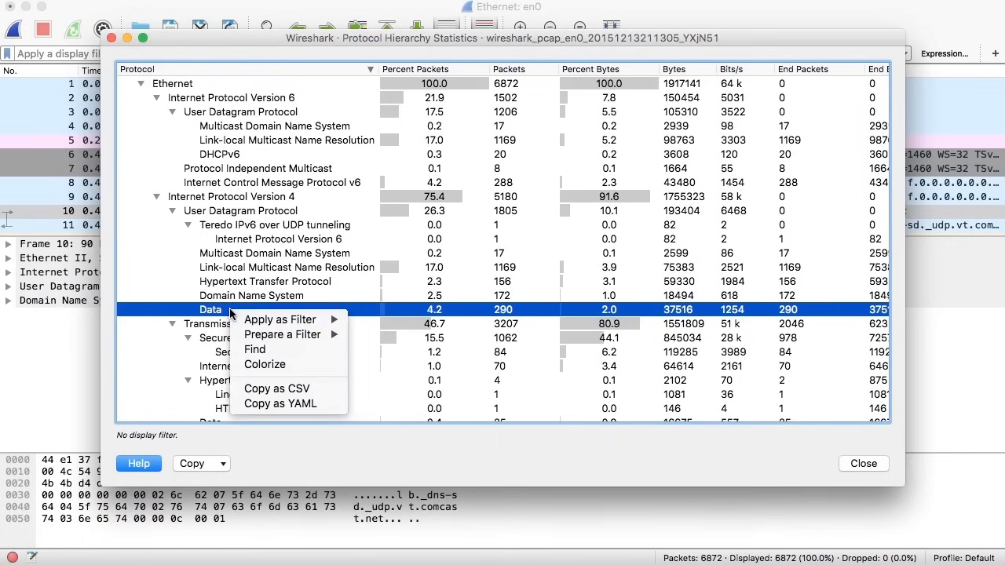
pyautogui.moveTo(251, 325)
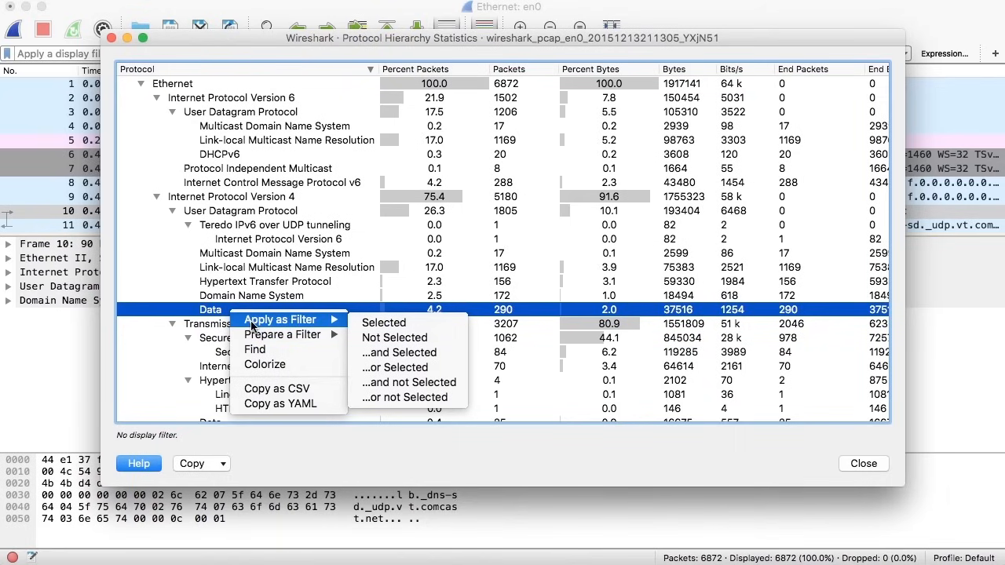
pyautogui.click(372, 321)
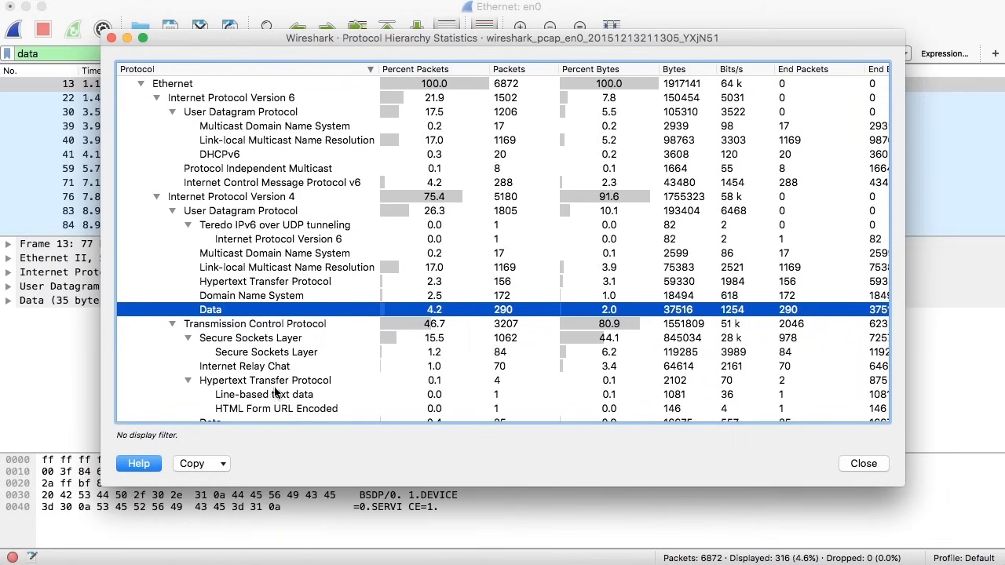
pyautogui.click(863, 464)
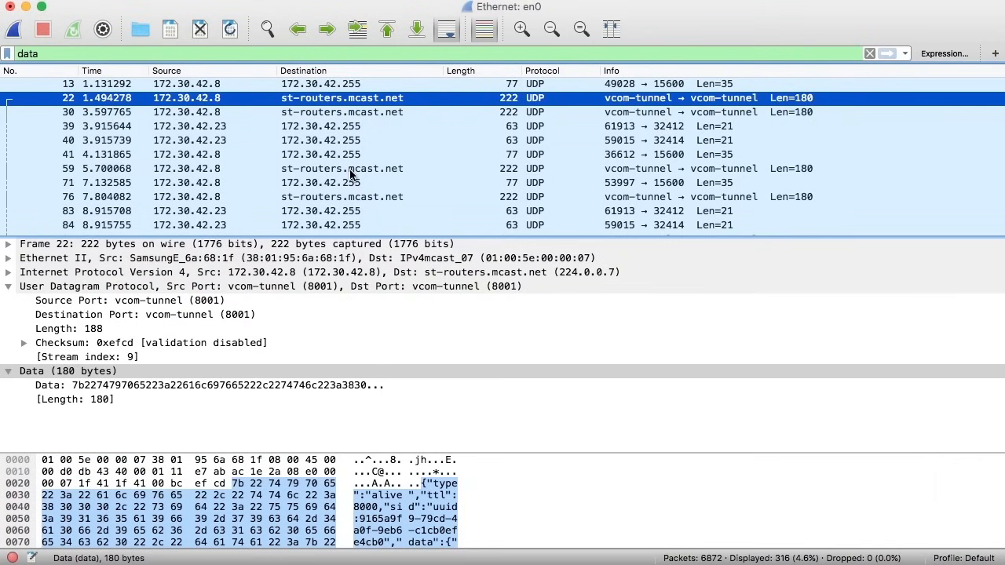
# Step: Examine the UDP, TCP and HTTP packets matching the data filter, including the details of TCP packet 1634
pyautogui.scroll(-15, 351, 174)
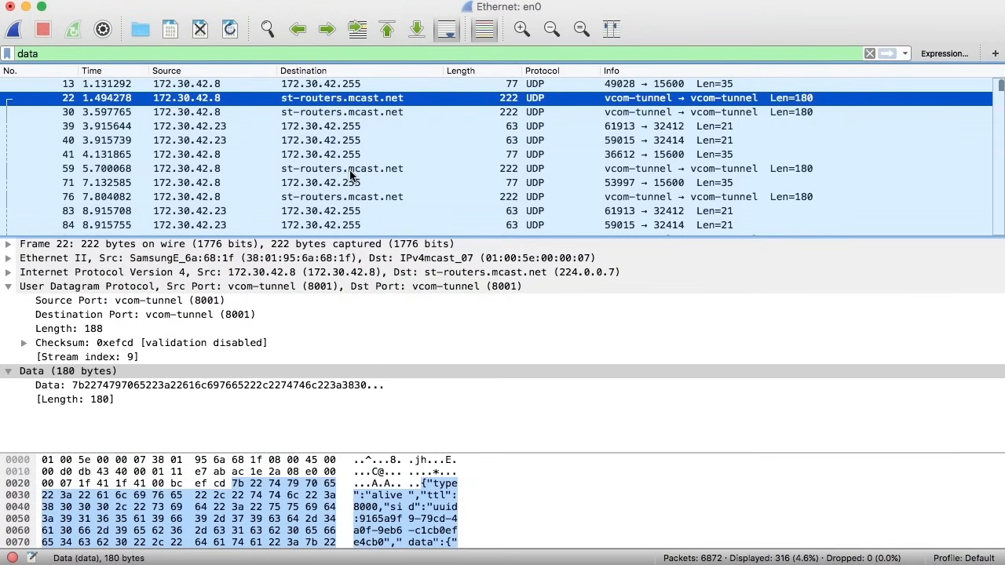
pyautogui.scroll(-1, 351, 175)
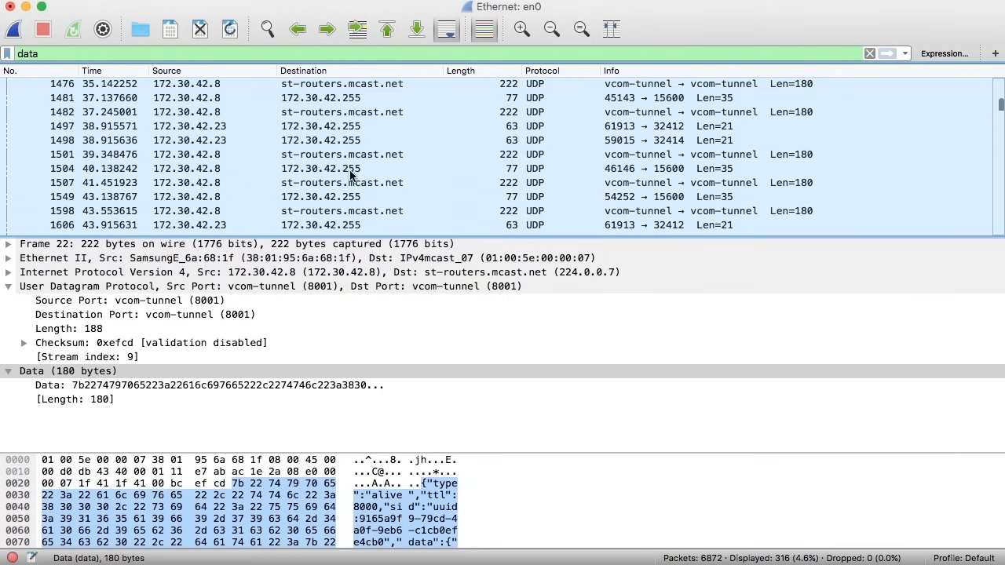
pyautogui.scroll(-10, 351, 175)
pyautogui.scroll(8, 351, 176)
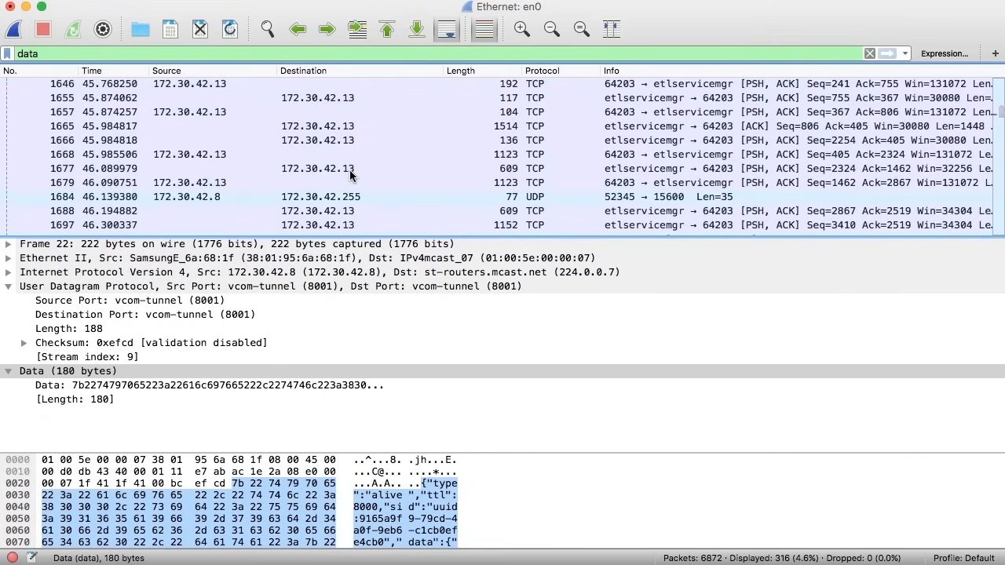
pyautogui.scroll(2, 351, 175)
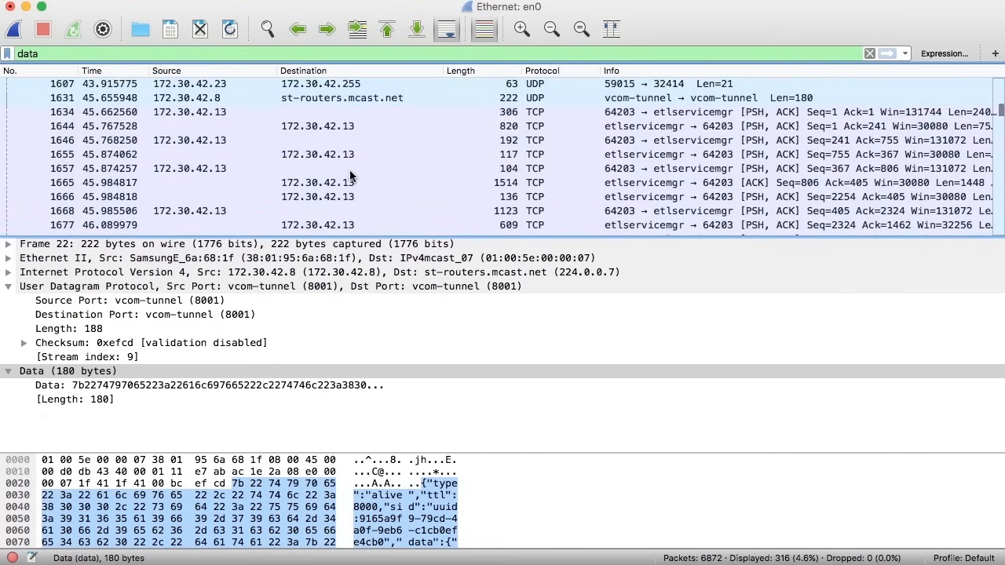
pyautogui.click(572, 114)
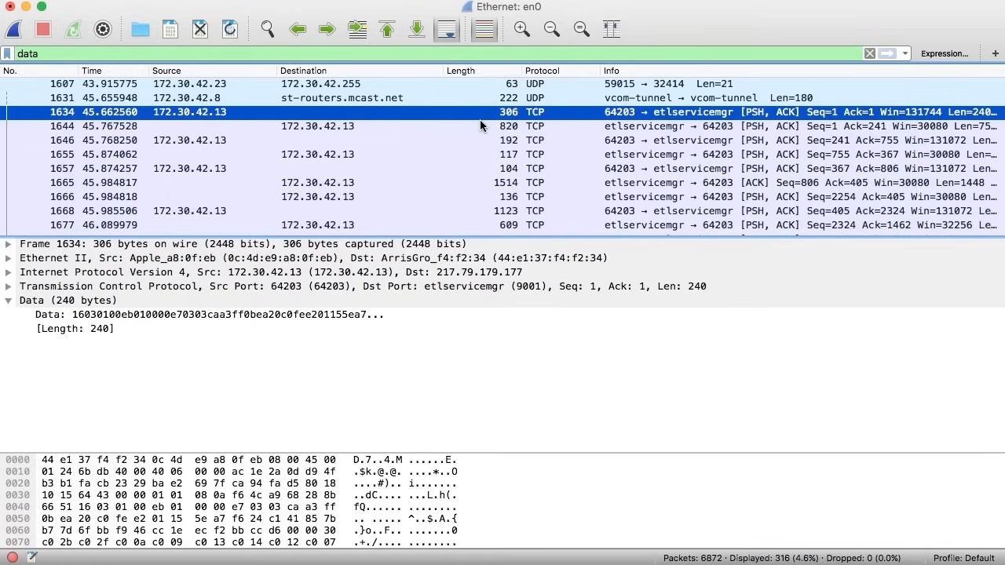
pyautogui.scroll(10, 340, 146)
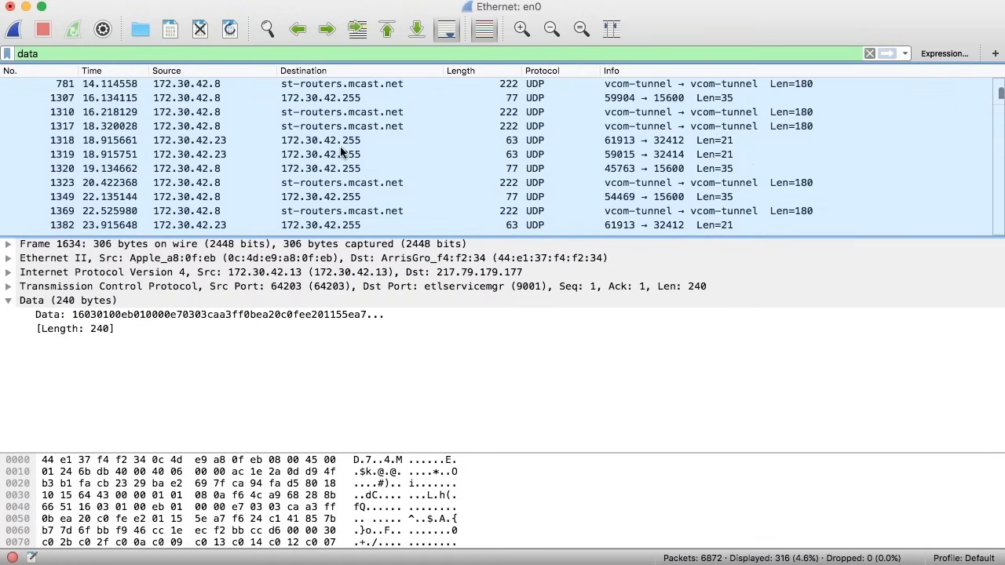
pyautogui.scroll(-15, 340, 146)
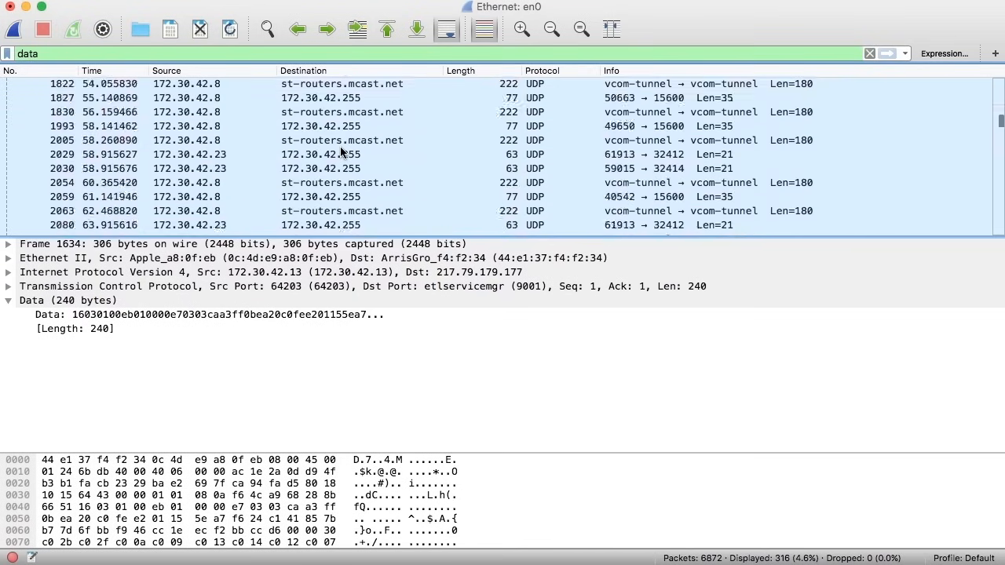
pyautogui.scroll(-10, 340, 146)
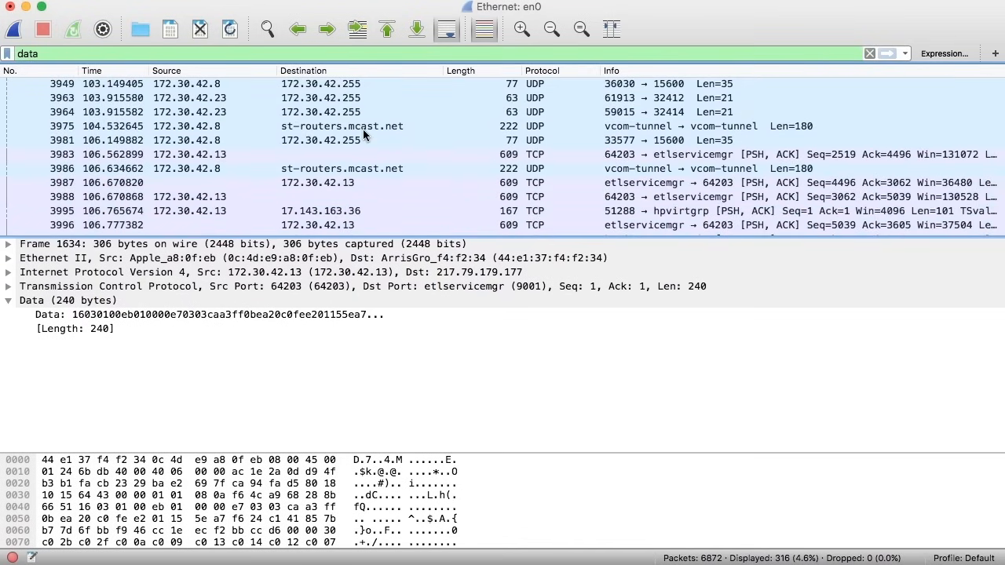
pyautogui.scroll(-5, 363, 134)
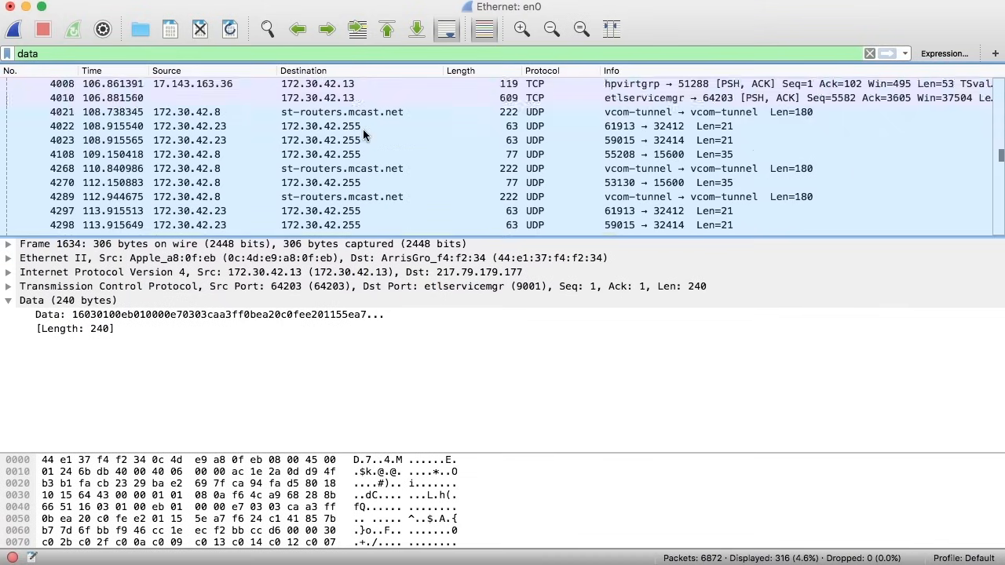
pyautogui.scroll(-8, 797, 206)
pyautogui.scroll(4, 797, 206)
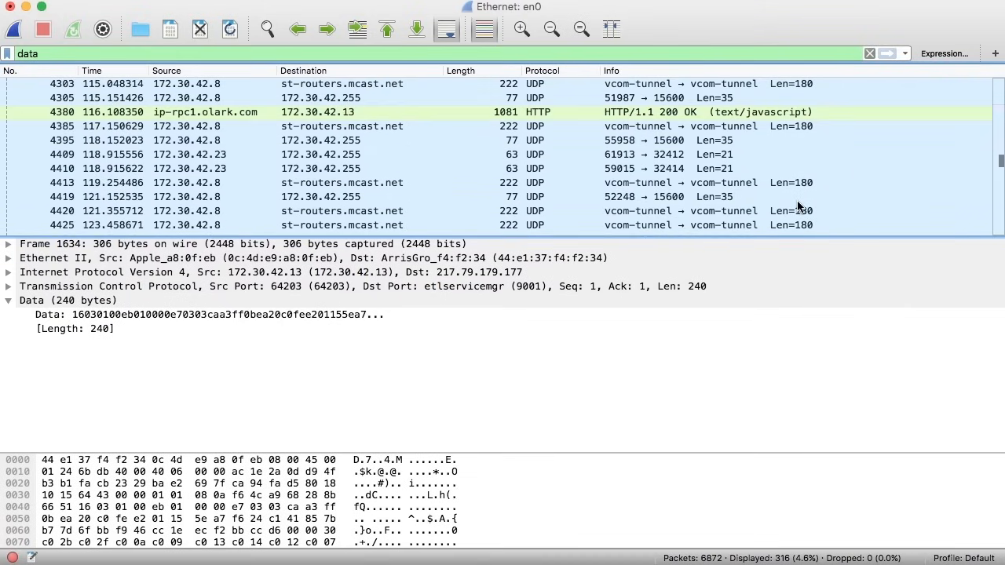
# Step: Clear the data display filter and reopen the Protocol Hierarchy statistics for the whole capture
pyautogui.click(869, 53)
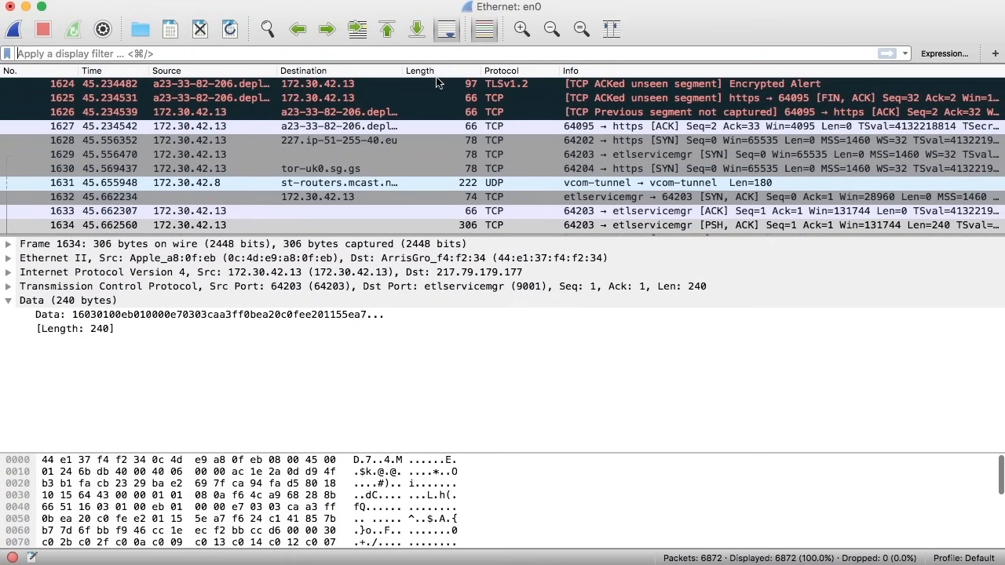
pyautogui.click(363, 0)
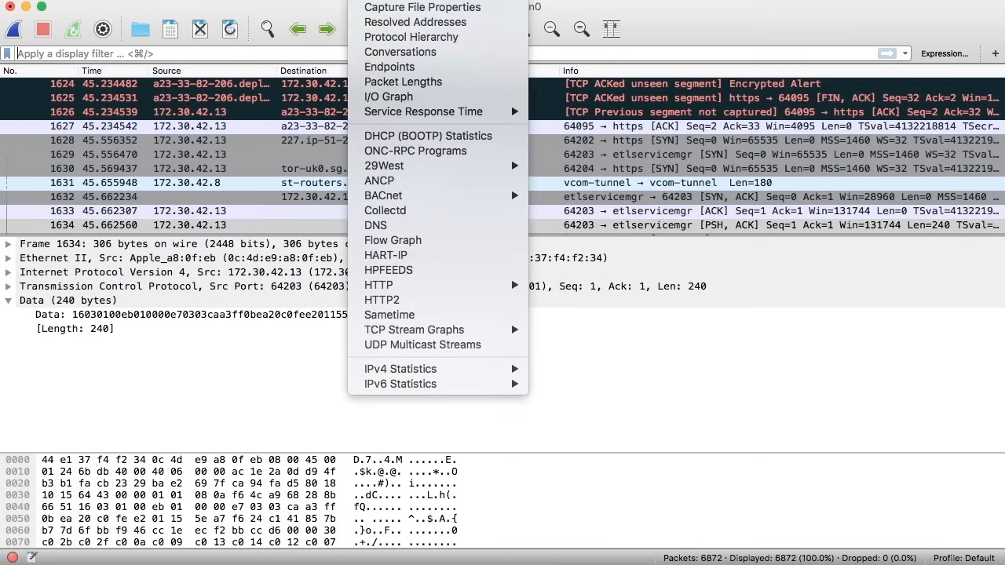
pyautogui.click(400, 49)
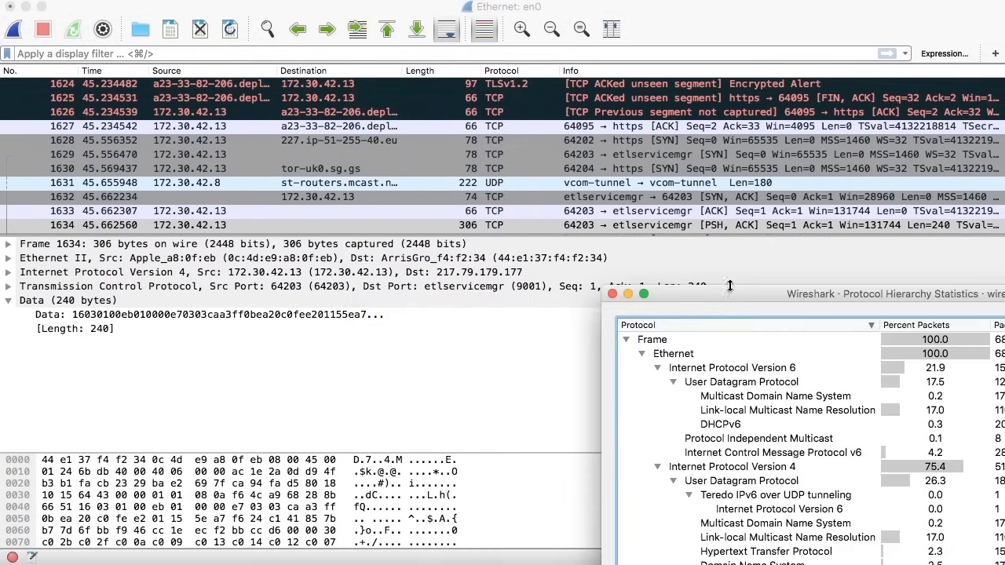
pyautogui.moveTo(729, 293); pyautogui.dragTo(154, 65)
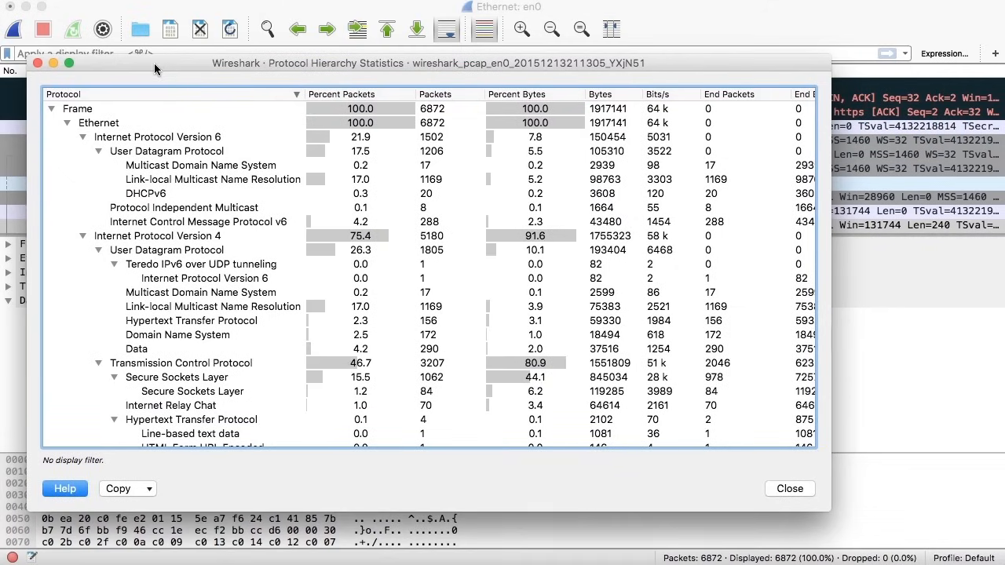
# Step: Apply the Internet Relay Chat row as the selected display filter, close the statistics and review the IRC packets
pyautogui.scroll(-3, 231, 304)
pyautogui.rightClick(178, 338)
pyautogui.moveTo(255, 352)
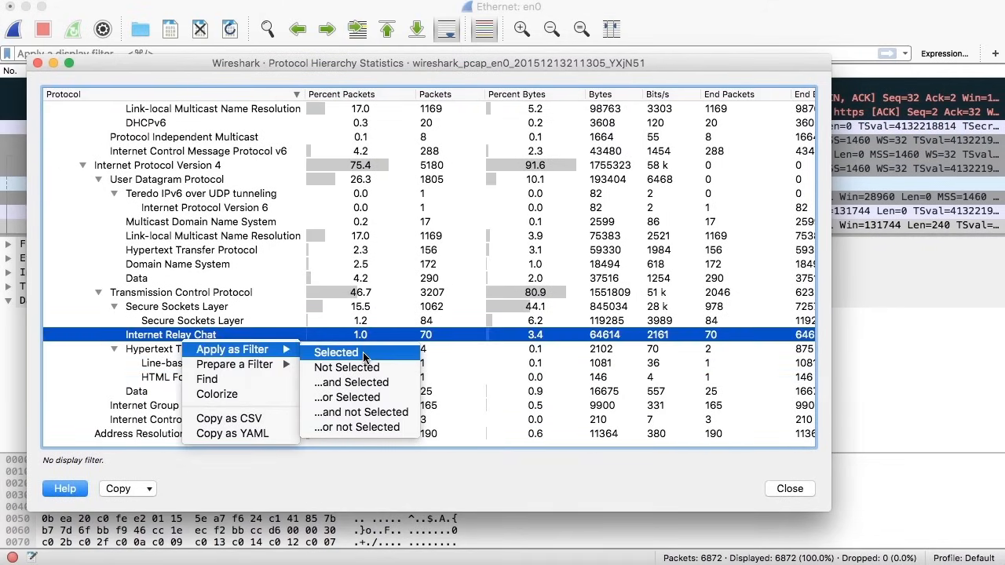
pyautogui.click(336, 352)
pyautogui.click(790, 489)
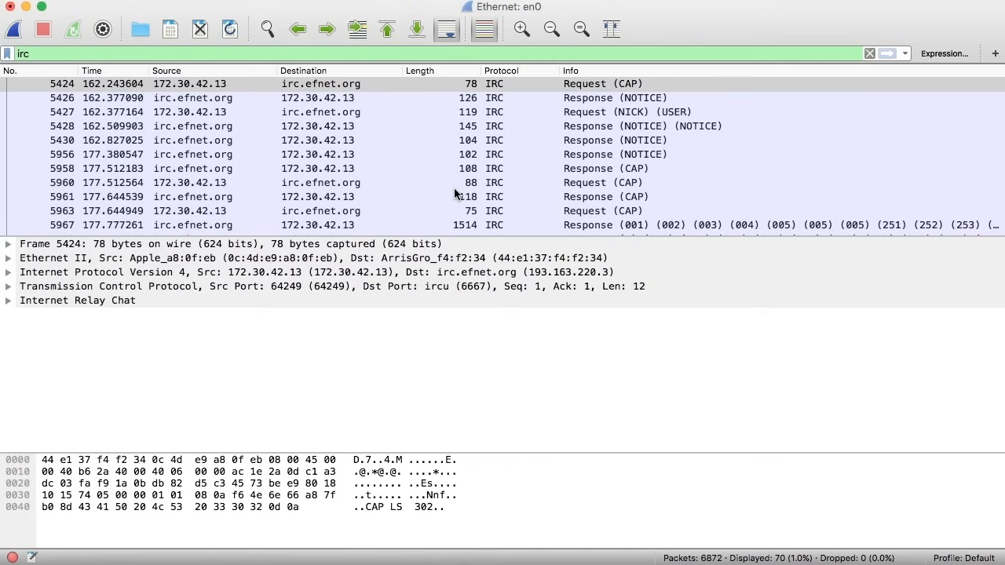
pyautogui.scroll(-5, 454, 188)
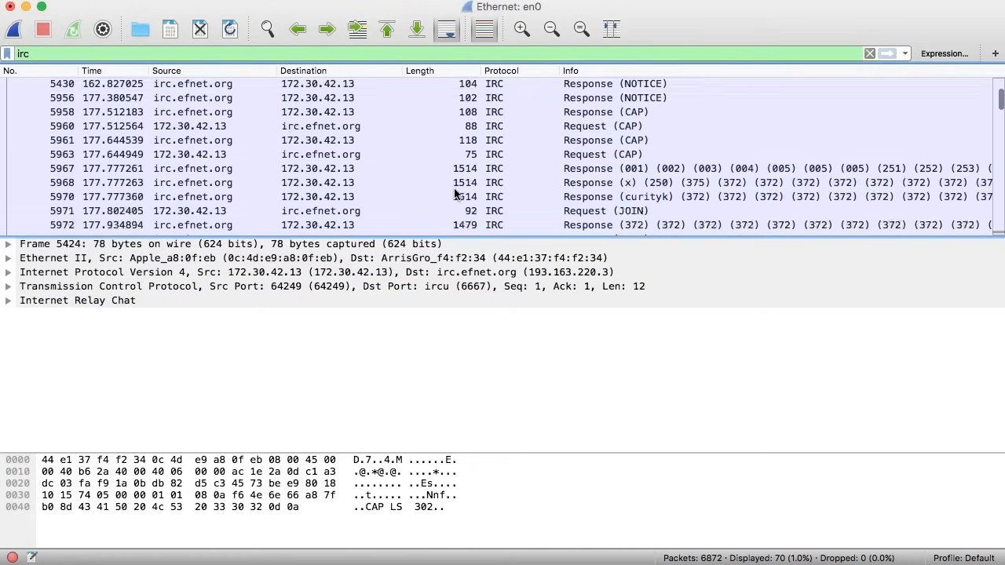
pyautogui.scroll(-15, 454, 188)
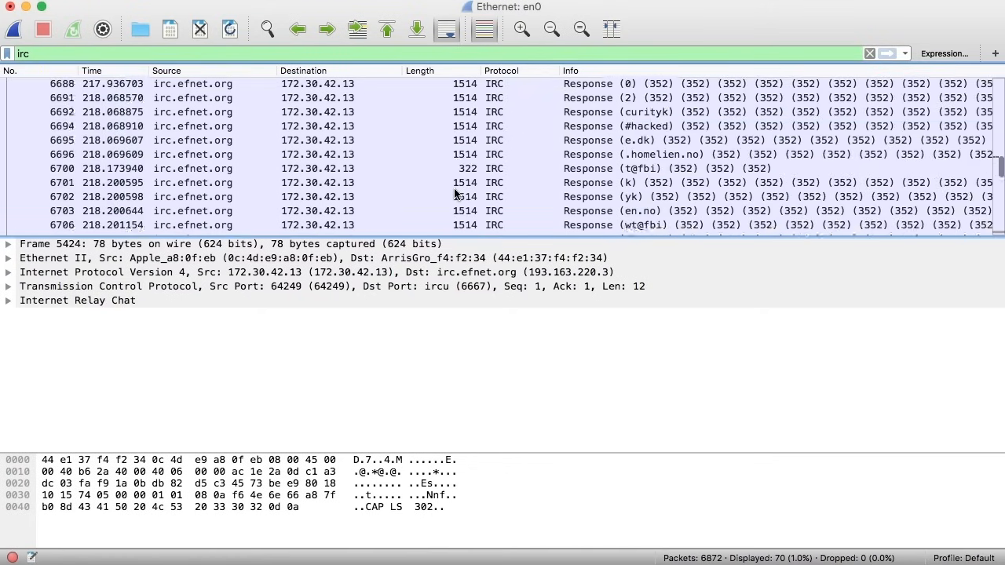
pyautogui.scroll(20, 454, 187)
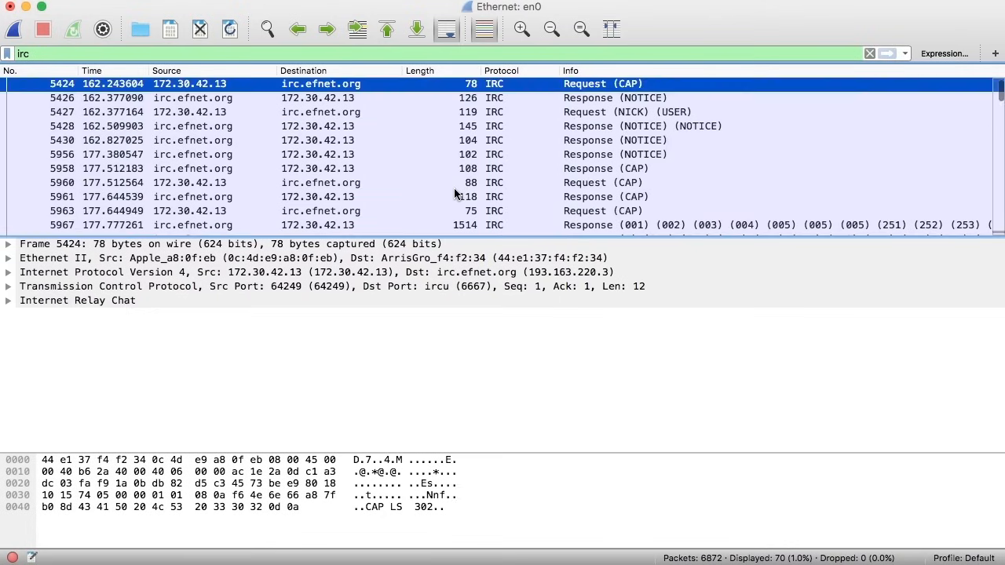
# Step: Clear the irc display filter and bring up the Protocol Hierarchy statistics again
pyautogui.click(870, 53)
pyautogui.click(385, 0)
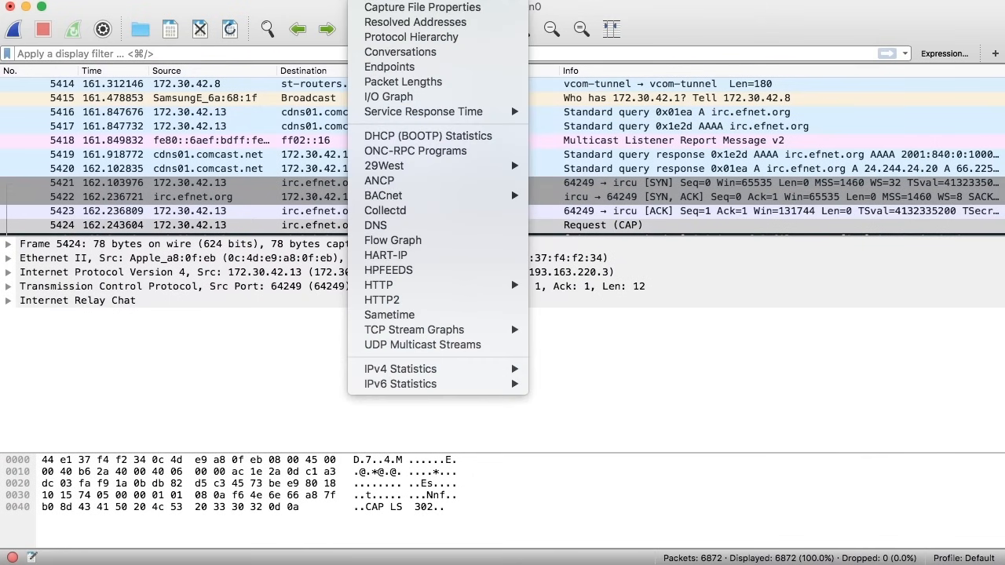
pyautogui.click(393, 41)
pyautogui.moveTo(762, 231); pyautogui.dragTo(285, 52)
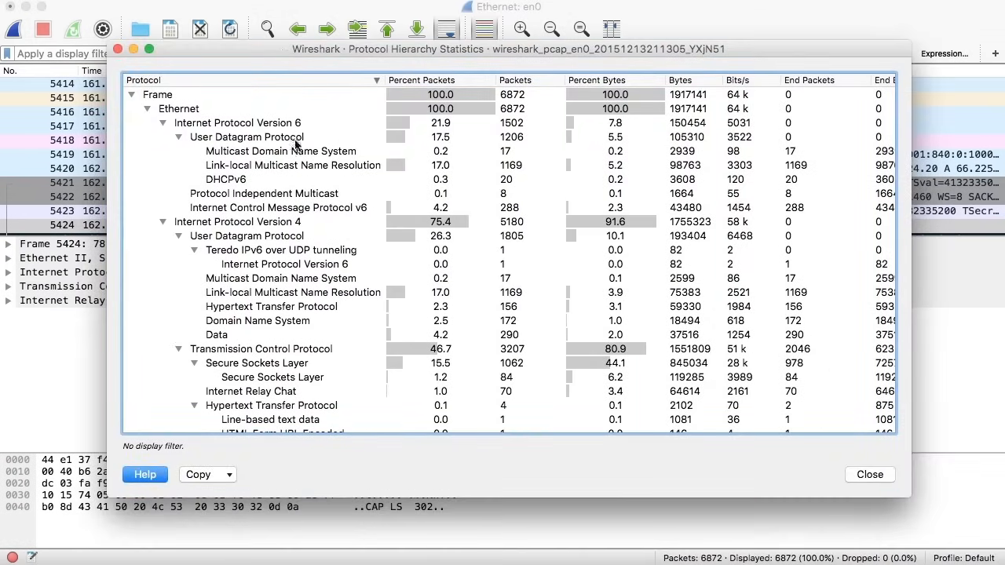
# Step: Apply the nested Secure Sockets Layer row under Transmission Control Protocol as the selected filter, close the statistics and review the TLSv1.2 packets
pyautogui.scroll(-3, 304, 220)
pyautogui.click(288, 296)
pyautogui.click(283, 306)
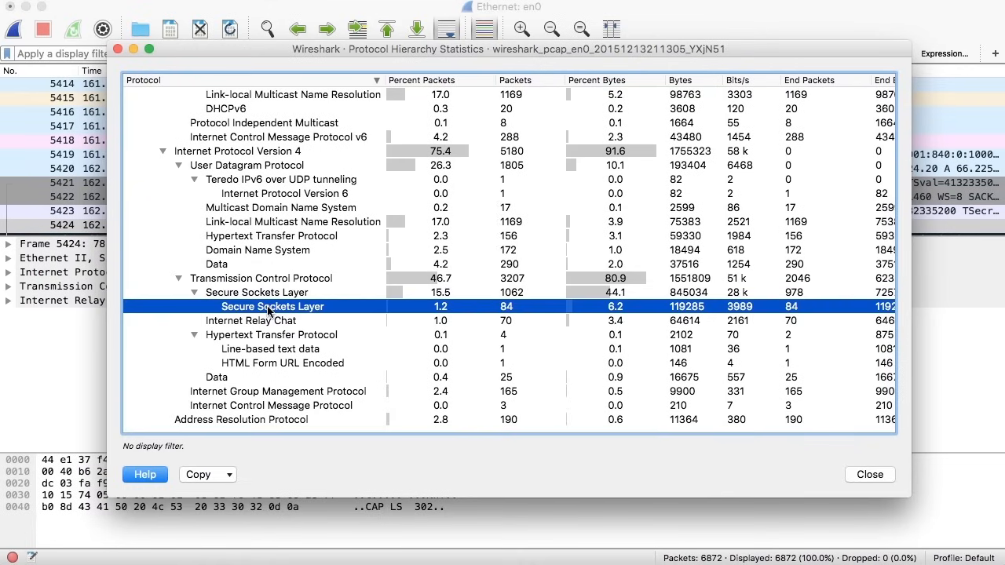
pyautogui.rightClick(261, 309)
pyautogui.moveTo(337, 317)
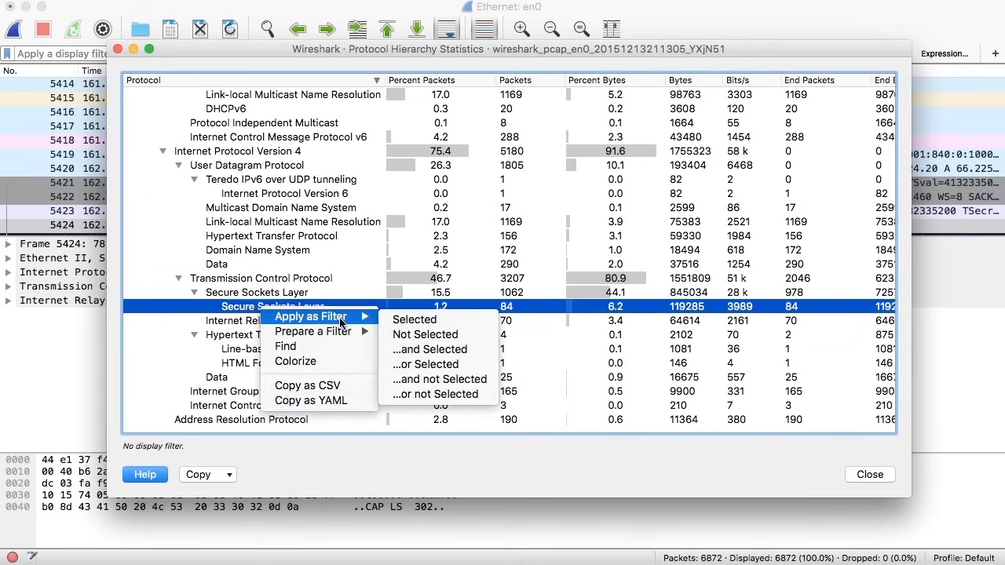
pyautogui.click(412, 318)
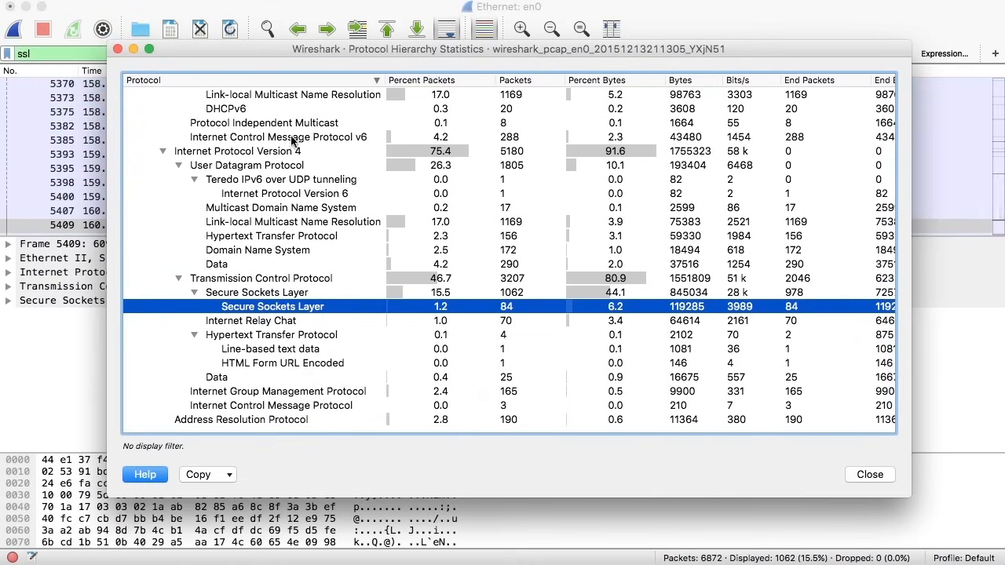
pyautogui.click(878, 476)
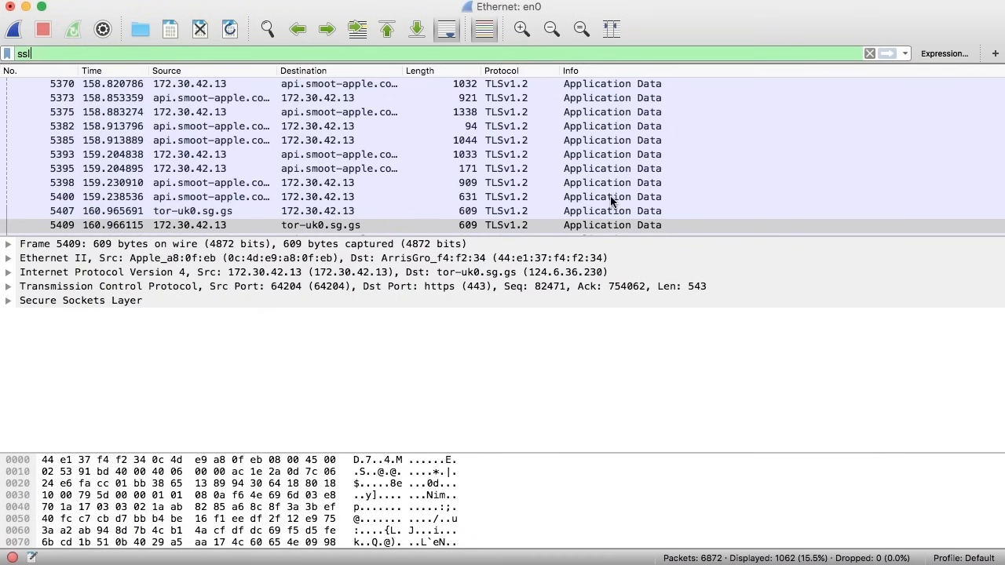
pyautogui.scroll(-5, 497, 187)
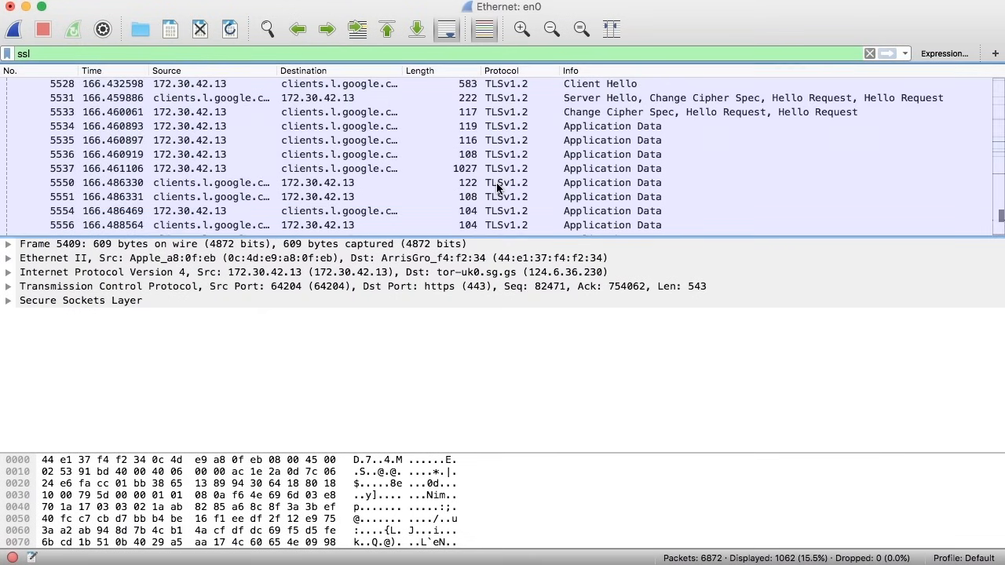
pyautogui.scroll(3, 497, 187)
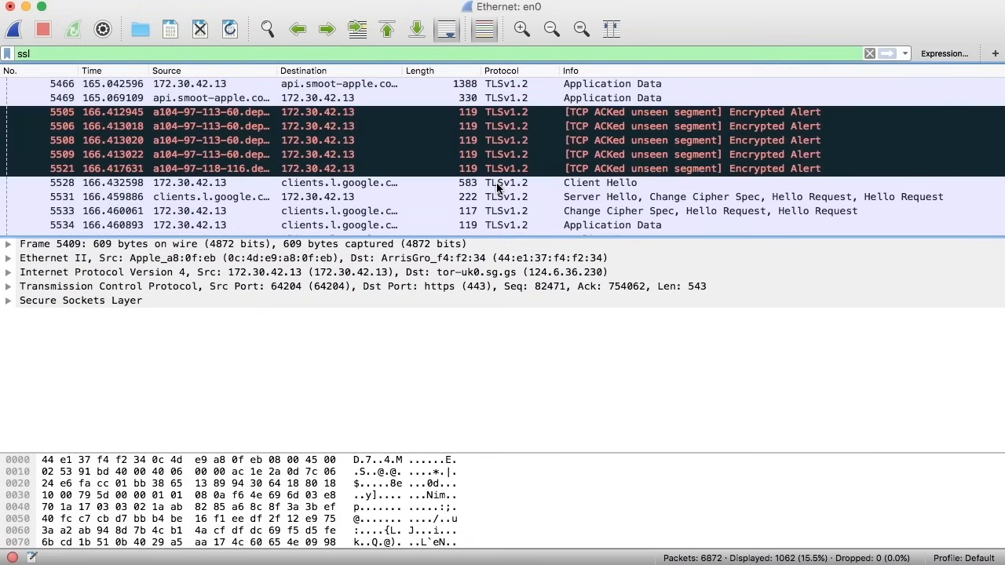
pyautogui.scroll(-2, 497, 187)
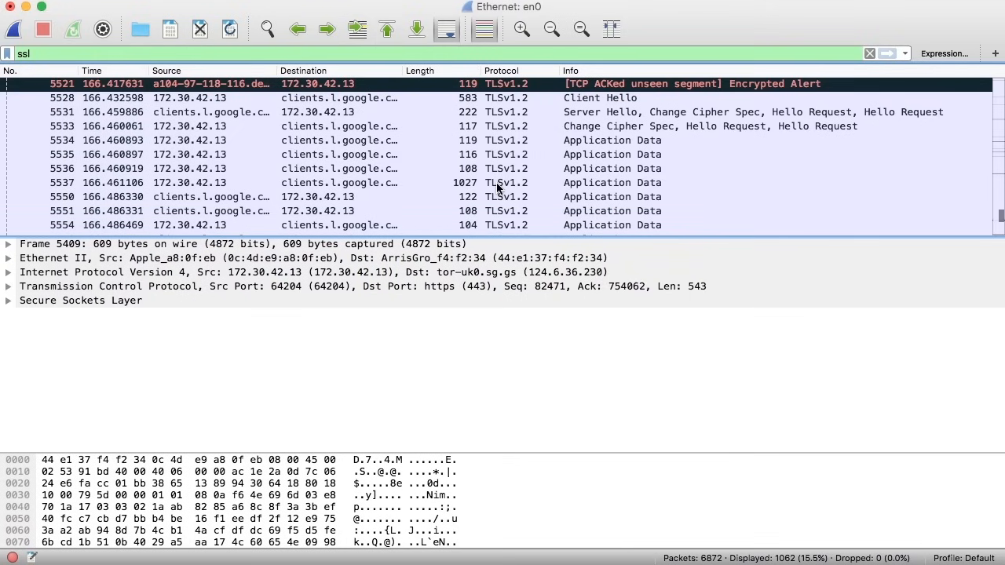
# Step: Widen the Destination column and examine the full host names of the filtered TLSv1.2 packets through to the end of the list
pyautogui.scroll(-4, 497, 187)
pyautogui.scroll(-5, 497, 187)
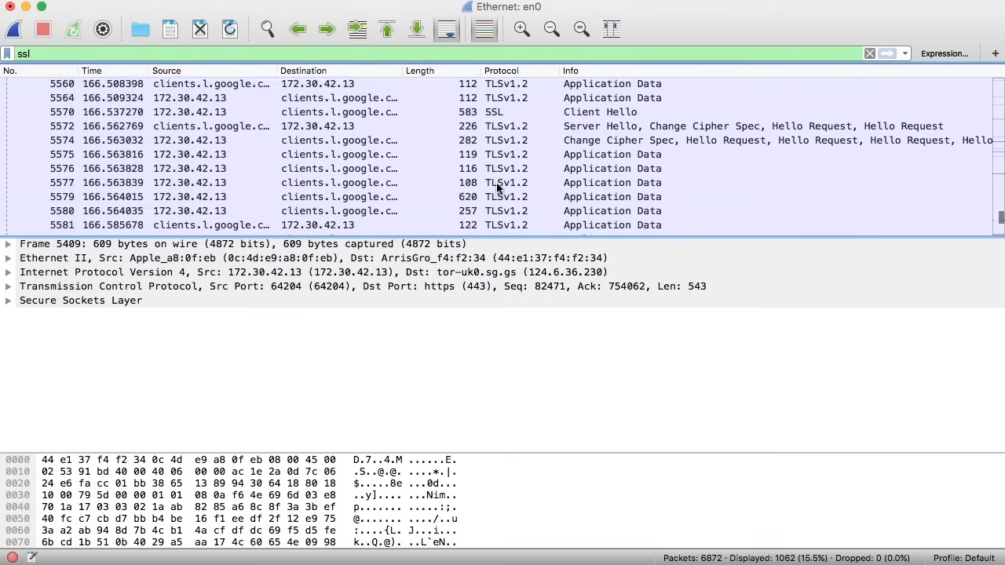
pyautogui.scroll(-5, 497, 187)
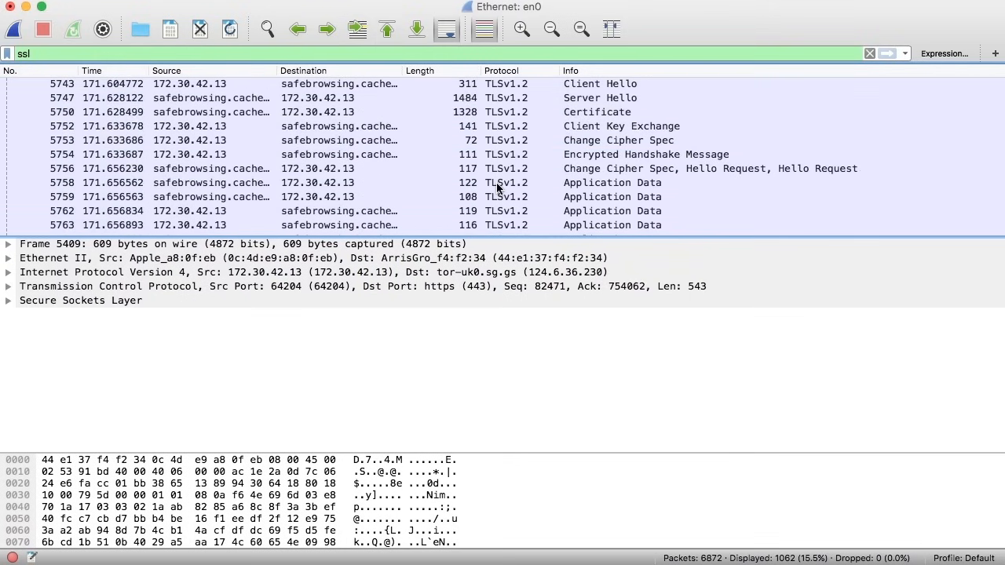
pyautogui.scroll(-3, 498, 187)
pyautogui.moveTo(403, 71); pyautogui.dragTo(596, 76)
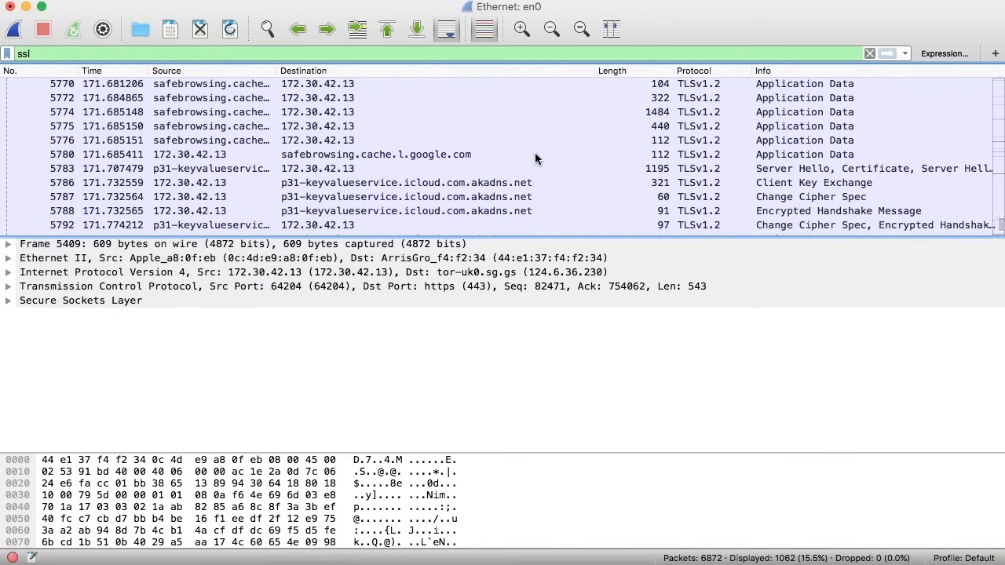
pyautogui.scroll(-4, 536, 158)
pyautogui.scroll(-3, 535, 152)
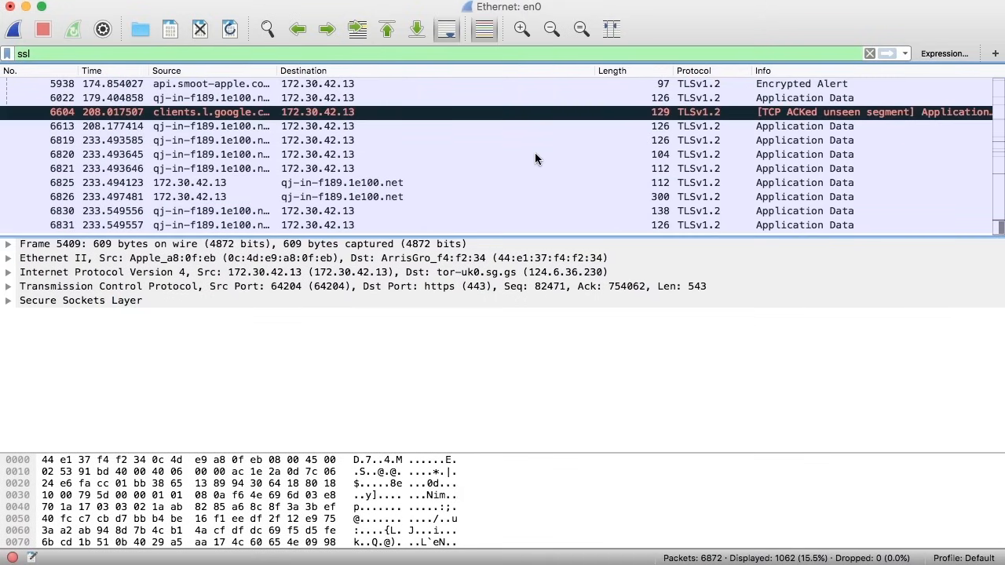
# Step: Go back to the tor-uk0.sg.gs traffic and inspect packets 3424 and 3401
pyautogui.scroll(15, 535, 157)
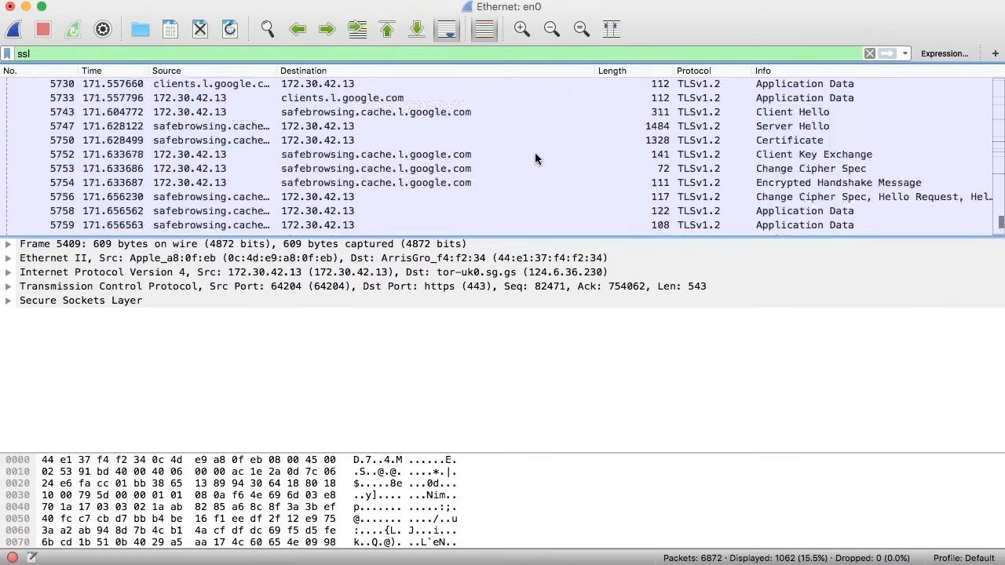
pyautogui.scroll(5, 535, 158)
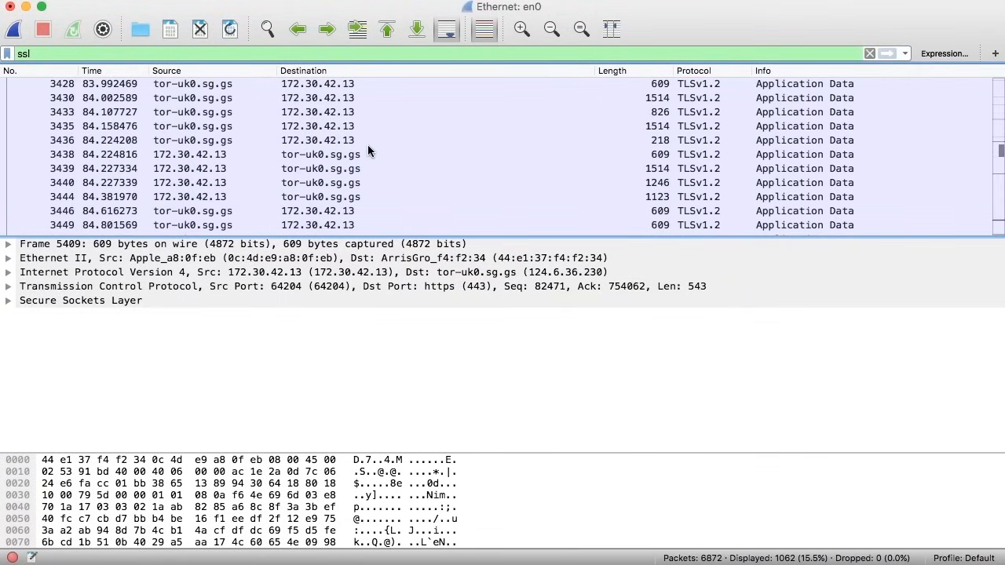
pyautogui.scroll(1, 368, 147)
pyautogui.click(218, 118)
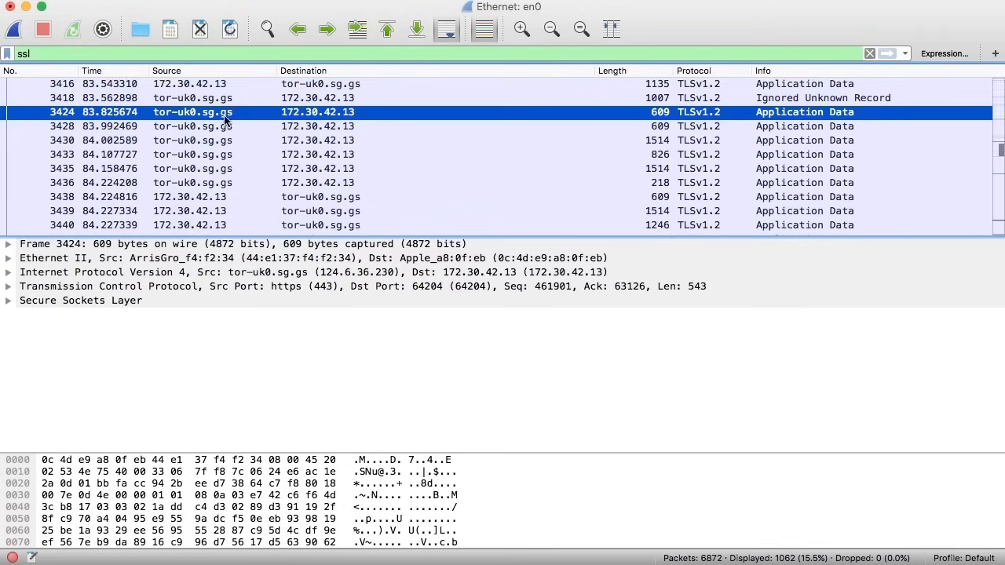
pyautogui.scroll(3, 219, 118)
pyautogui.scroll(3, 226, 119)
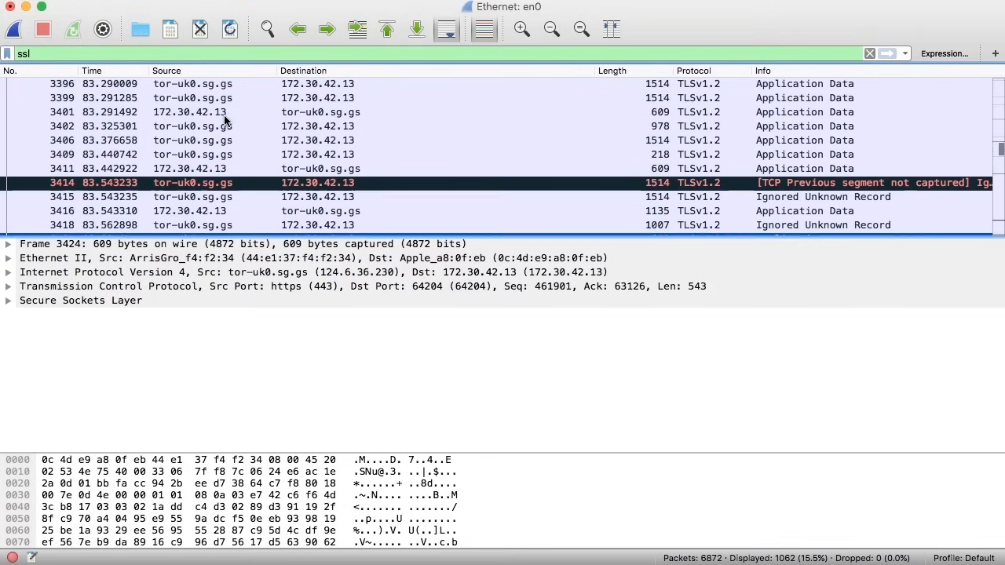
pyautogui.click(332, 142)
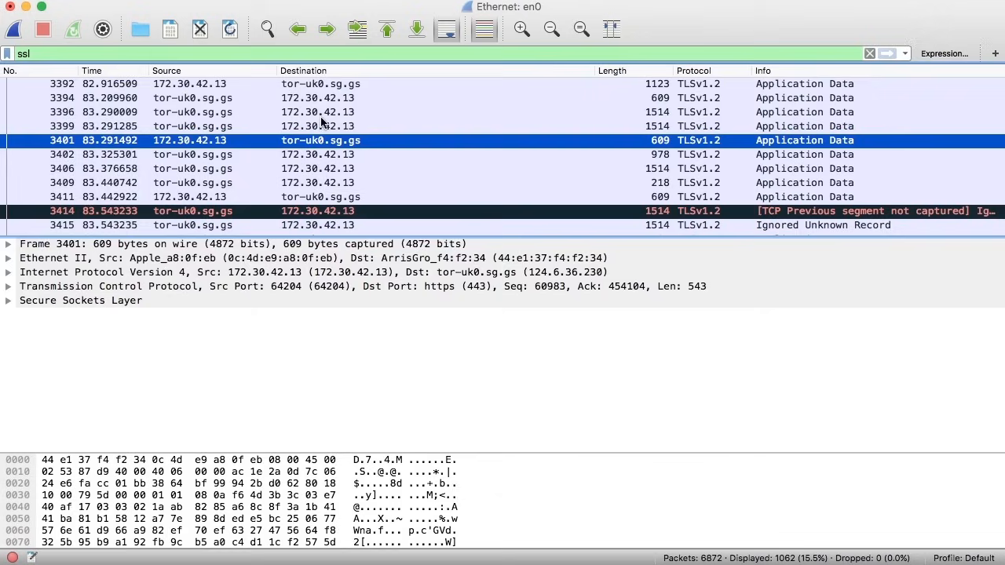
# Step: Review the Protocol Hierarchy statistics for only the ssl-filtered packets and close them
pyautogui.click(375, 2)
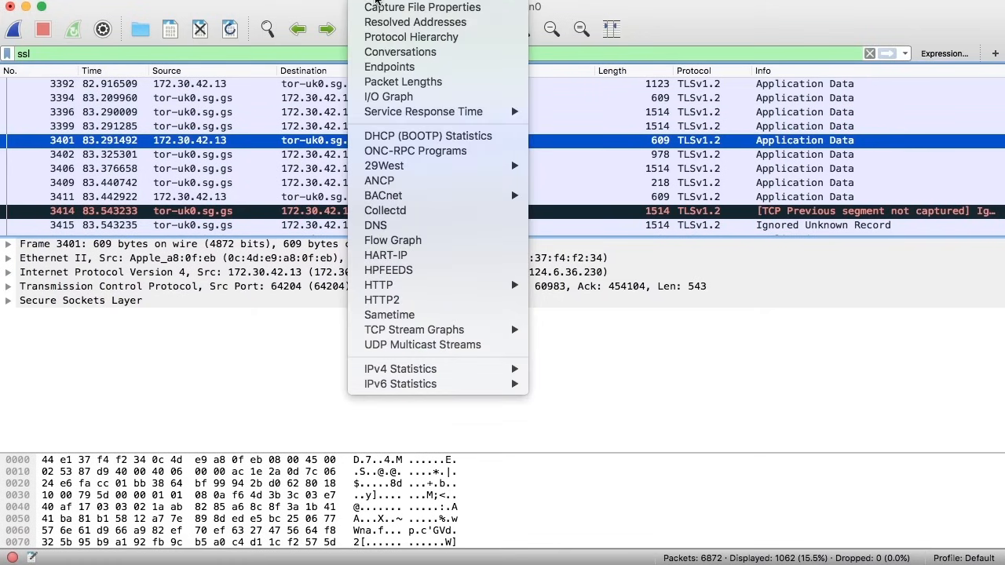
pyautogui.click(388, 35)
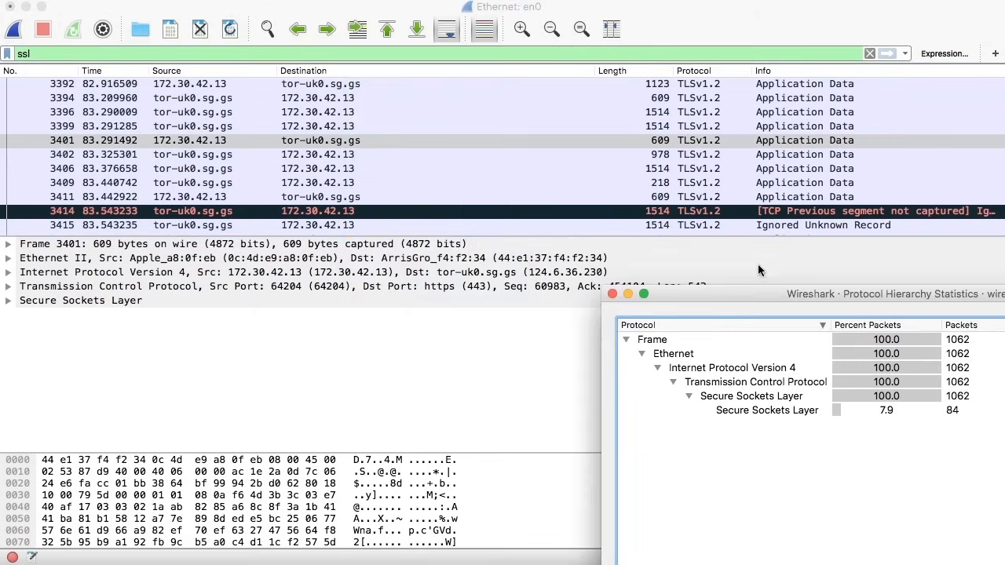
pyautogui.moveTo(750, 296); pyautogui.dragTo(252, 37)
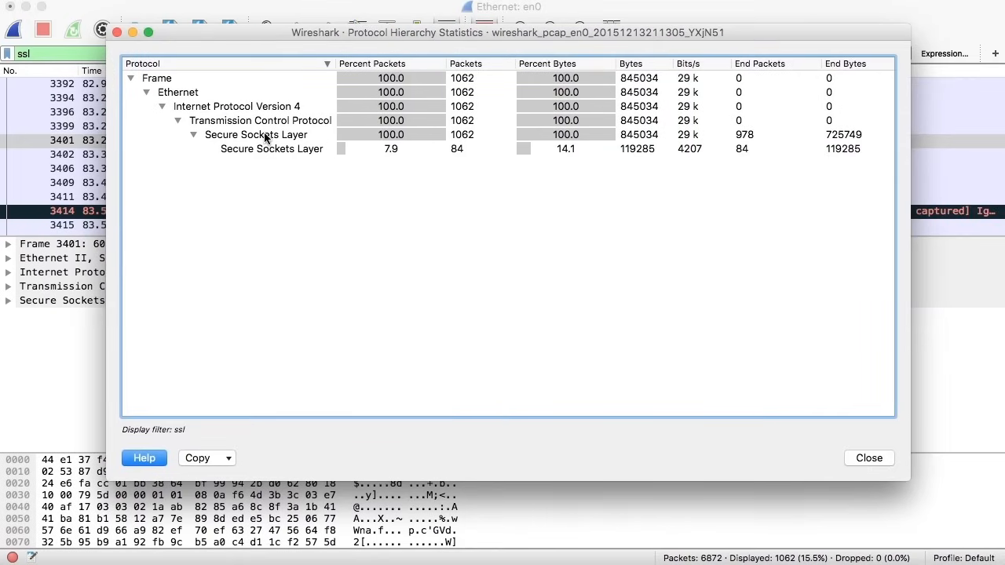
pyautogui.click(875, 459)
# Step: Clear the ssl display filter, review the Protocol Hierarchy statistics for the whole capture and close them
pyautogui.click(871, 53)
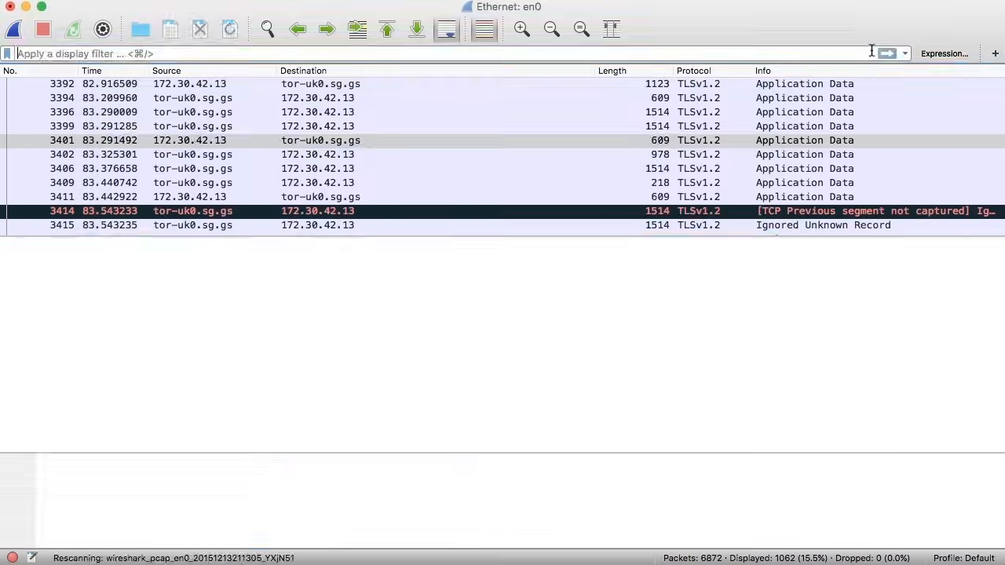
pyautogui.click(369, 0)
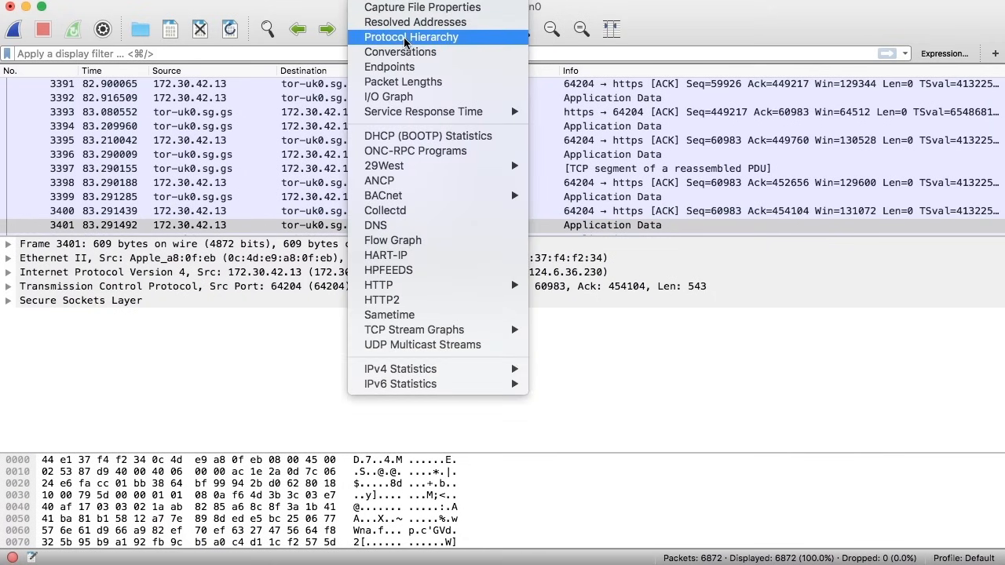
pyautogui.click(396, 42)
pyautogui.moveTo(854, 294); pyautogui.dragTo(375, 58)
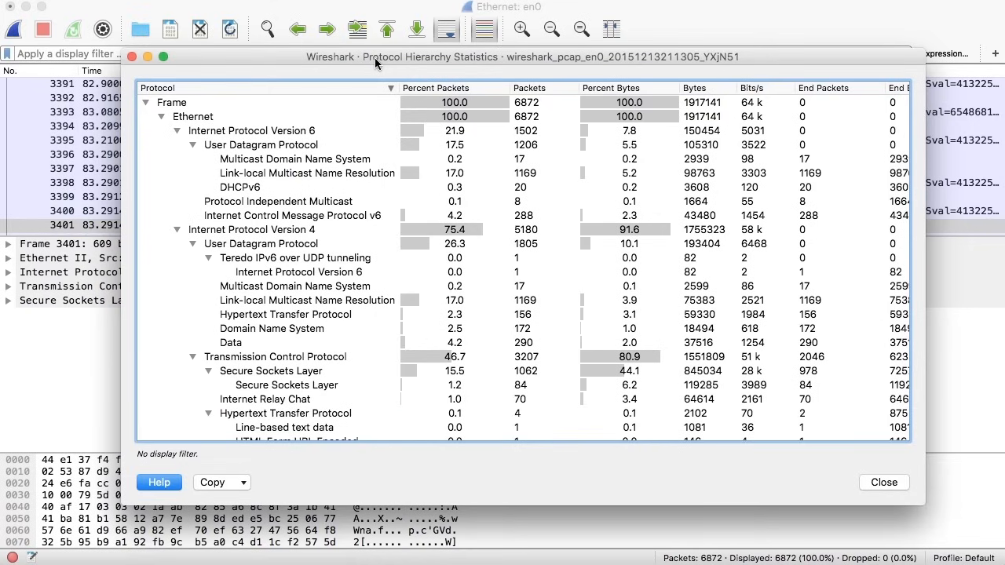
pyautogui.press('Escape')
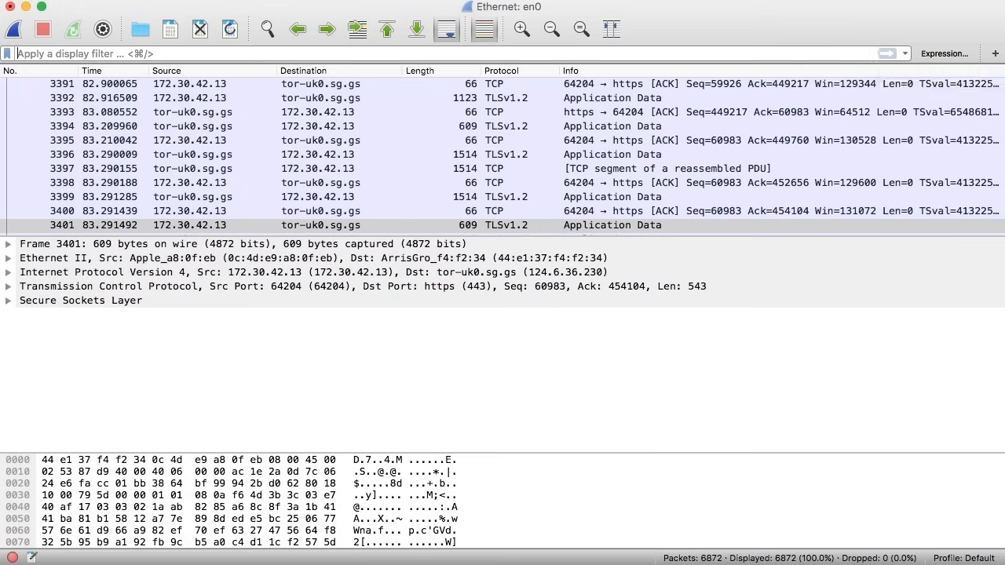
# Step: In the I/O Graph, remove the All packets graph filtered by tcp.srcport and plot the TCP errors graph
pyautogui.click(379, 0)
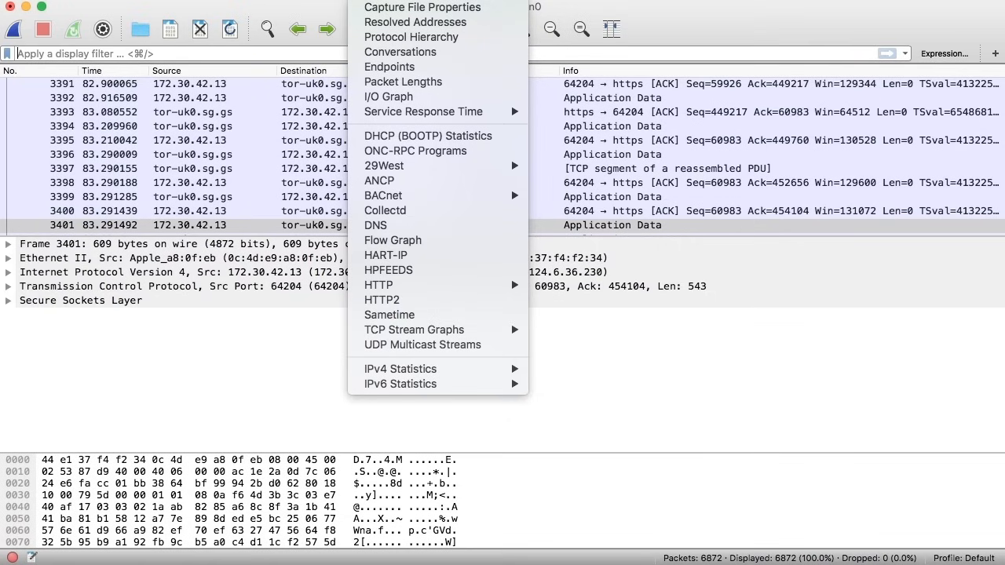
pyautogui.click(400, 96)
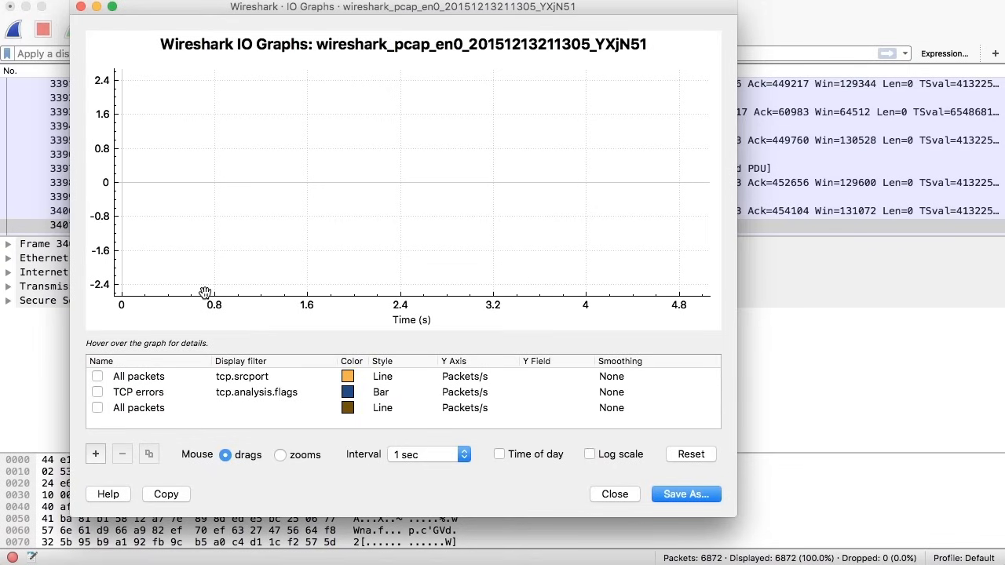
pyautogui.click(261, 380)
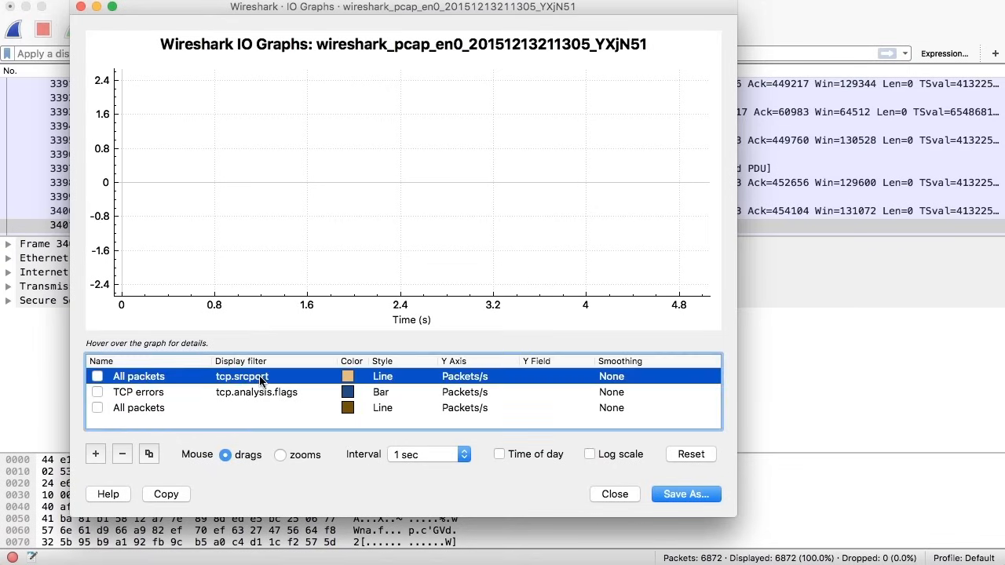
pyautogui.click(123, 455)
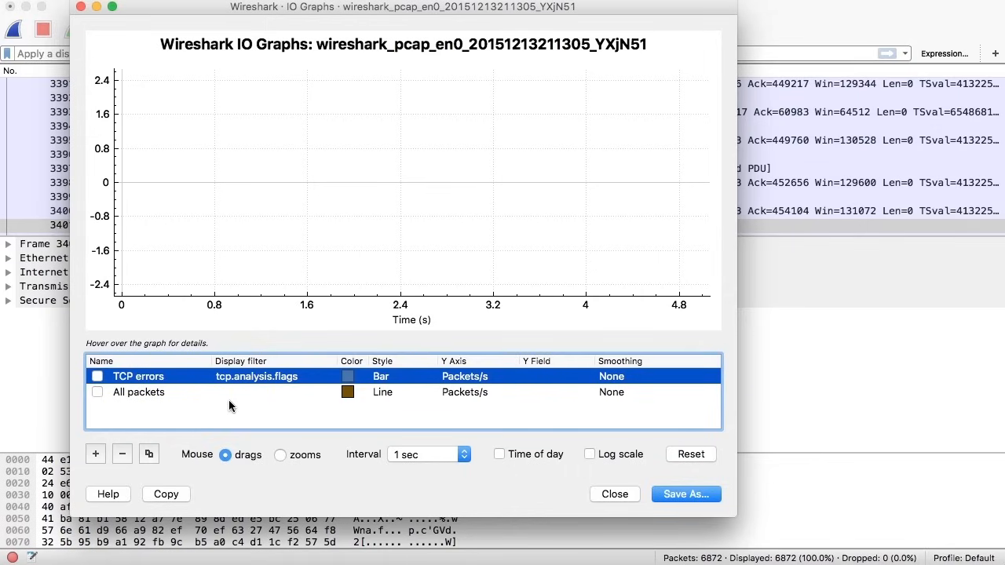
pyautogui.click(98, 377)
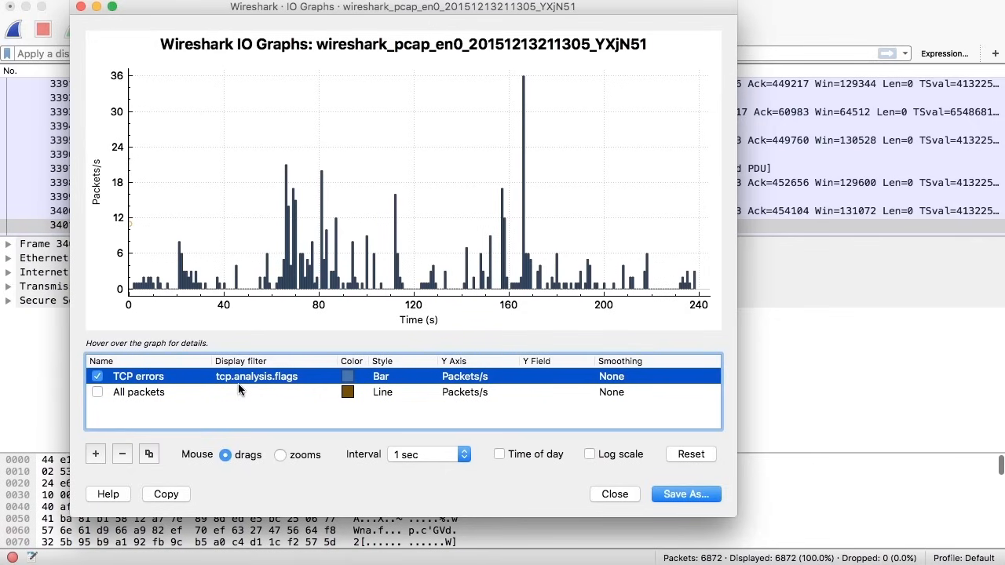
pyautogui.moveTo(279, 290); pyautogui.dragTo(287, 291)
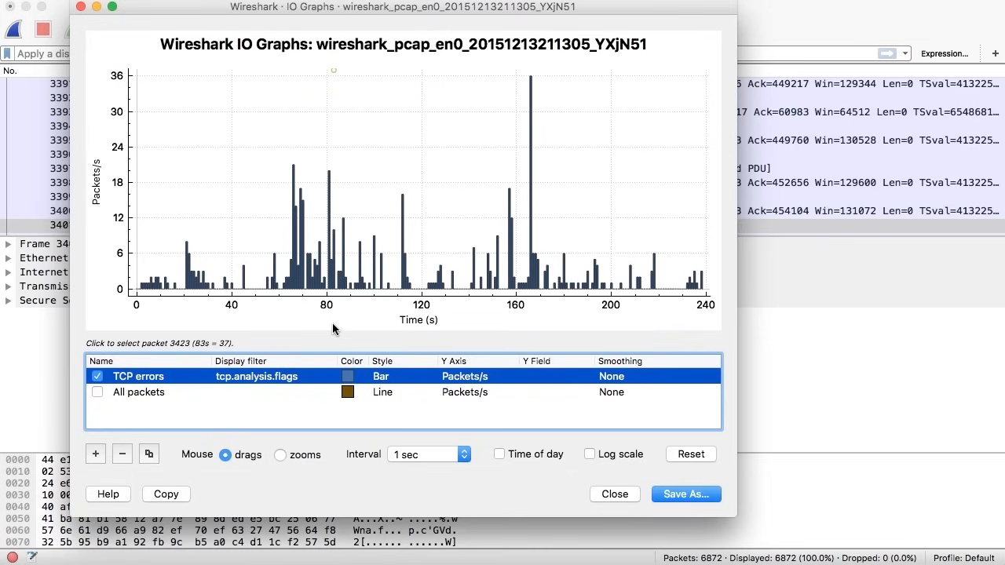
# Step: Jump to the packet behind the tallest TCP errors bar at about 166 s, examine the surrounding packets and close the graph
pyautogui.click(531, 275)
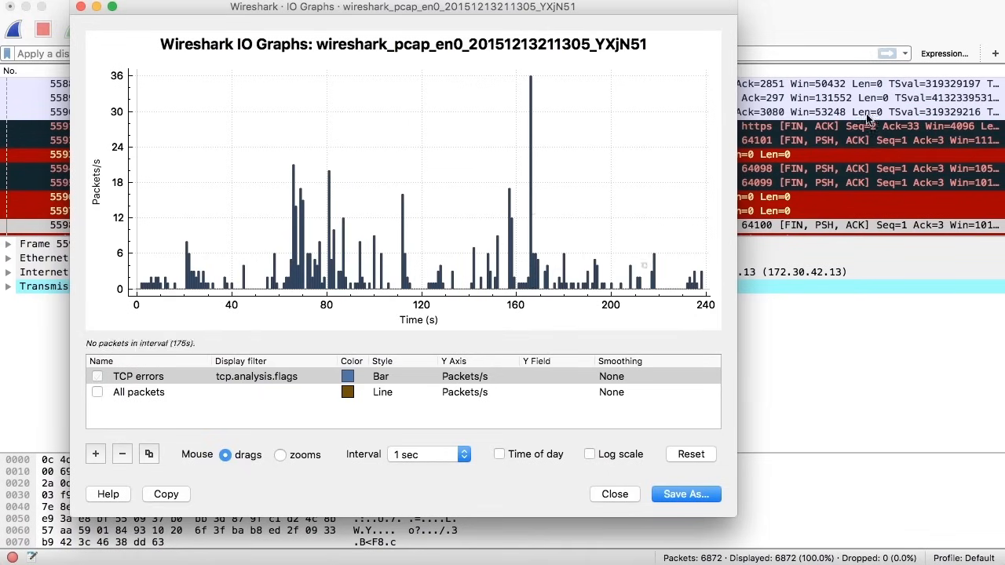
pyautogui.scroll(-3, 843, 171)
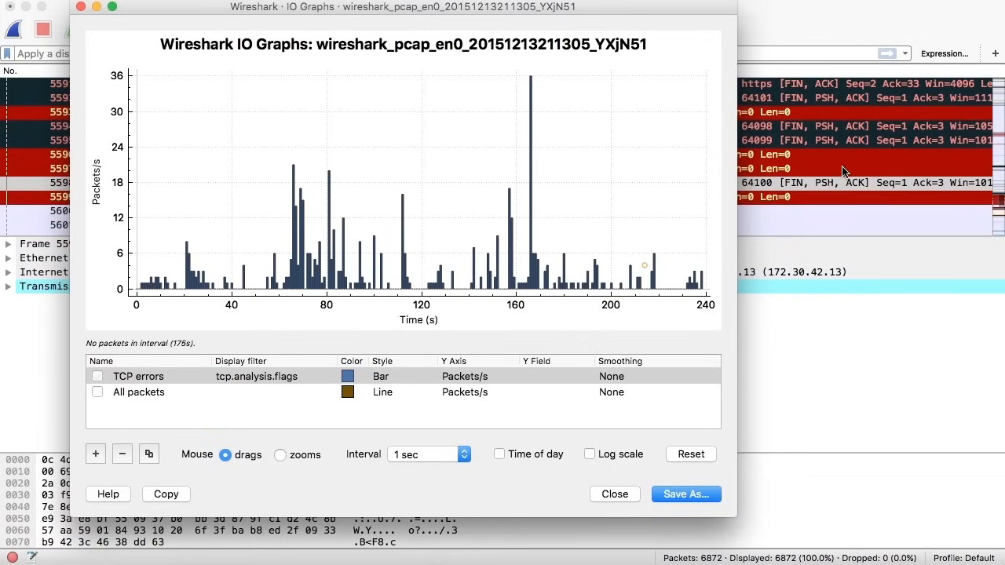
pyautogui.scroll(3, 842, 171)
pyautogui.scroll(-5, 843, 172)
pyautogui.scroll(2, 842, 171)
pyautogui.scroll(2, 842, 171)
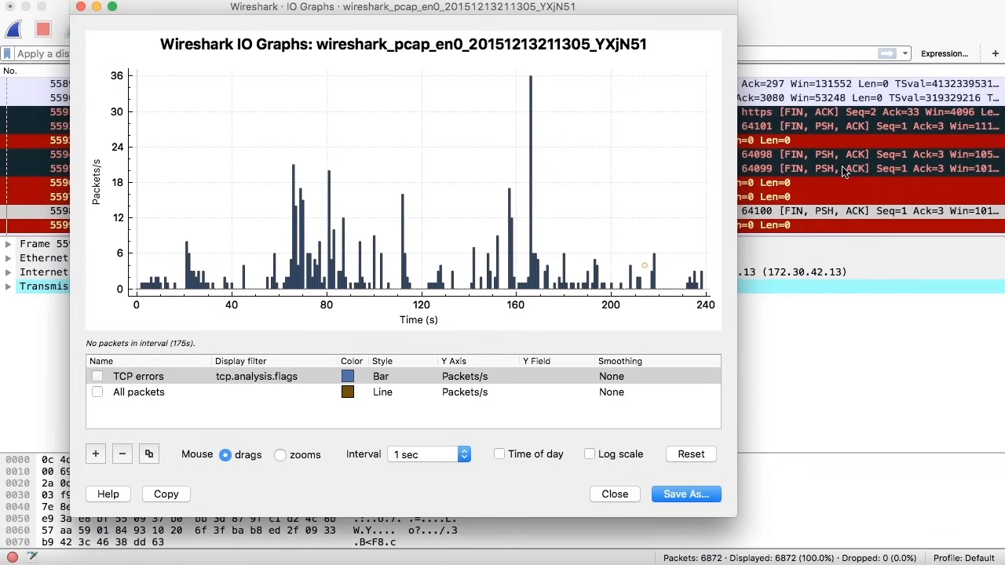
pyautogui.click(614, 494)
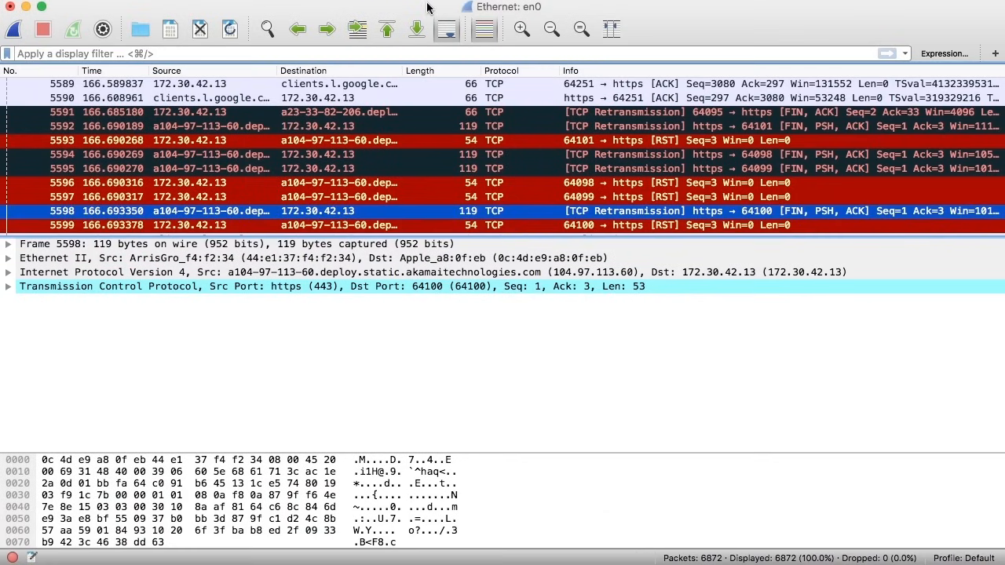
# Step: Reopen the I/O Graph and plot All packets in place of TCP errors
pyautogui.click(400, 1)
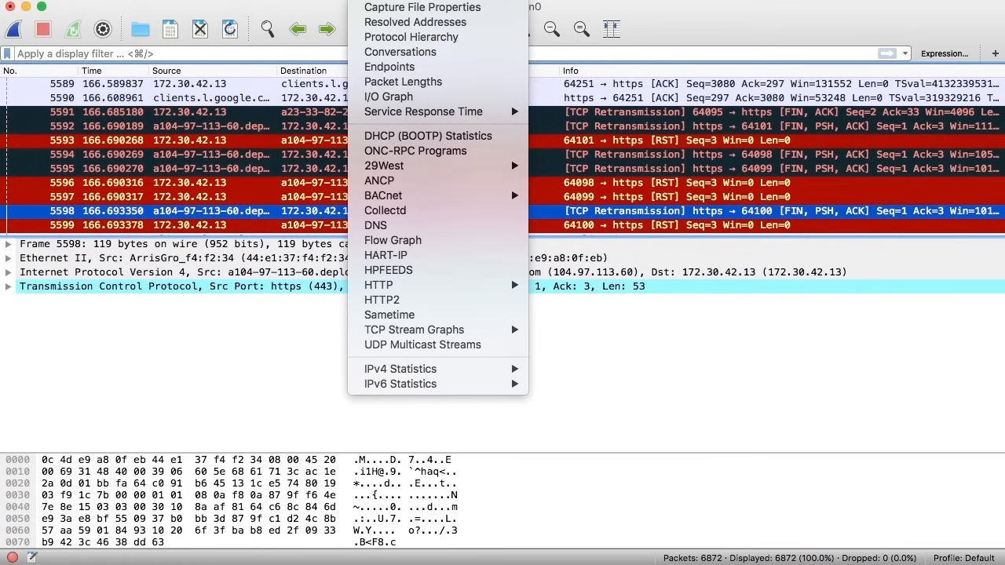
pyautogui.click(389, 97)
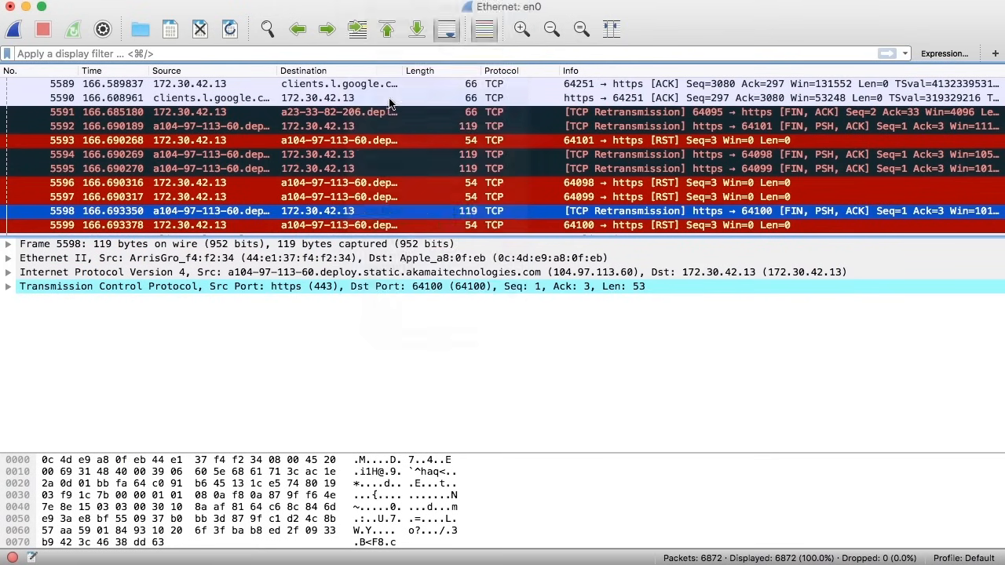
pyautogui.moveTo(815, 260); pyautogui.dragTo(228, 7)
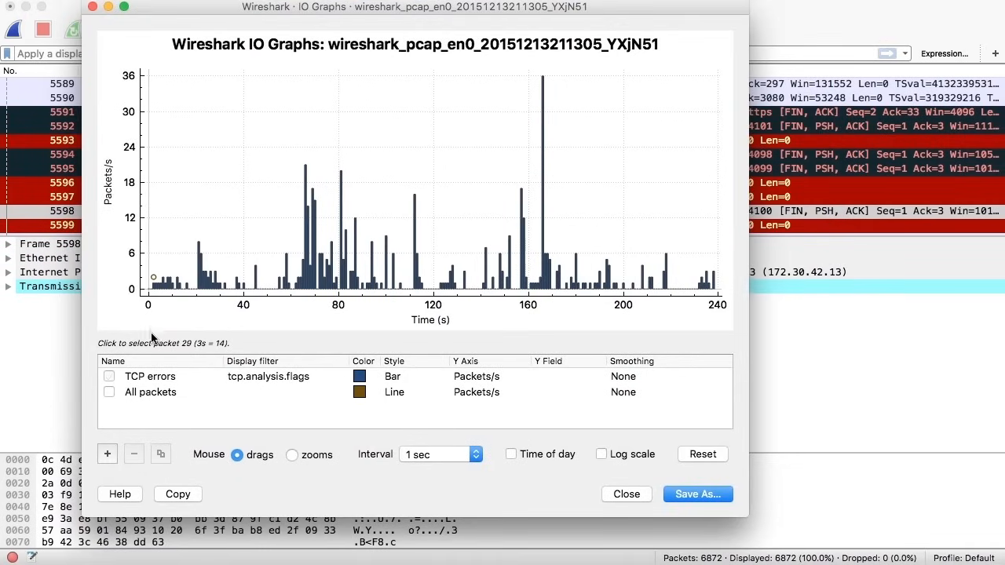
pyautogui.click(151, 378)
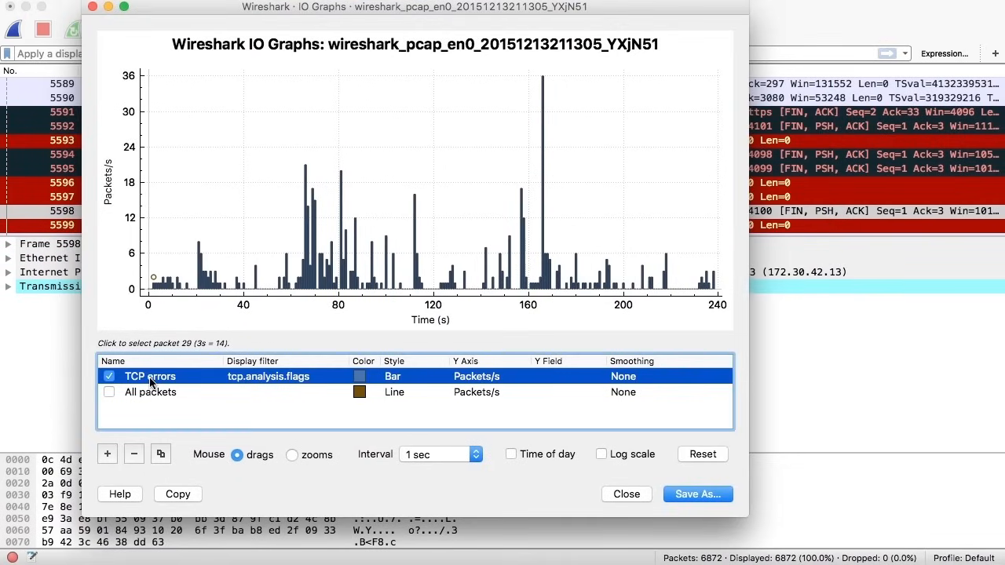
pyautogui.click(109, 378)
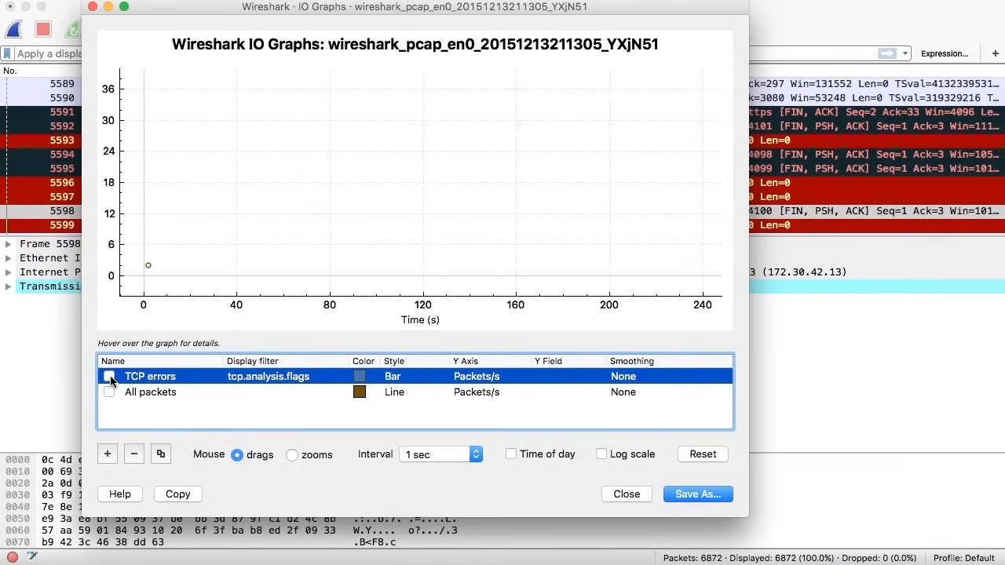
pyautogui.click(109, 393)
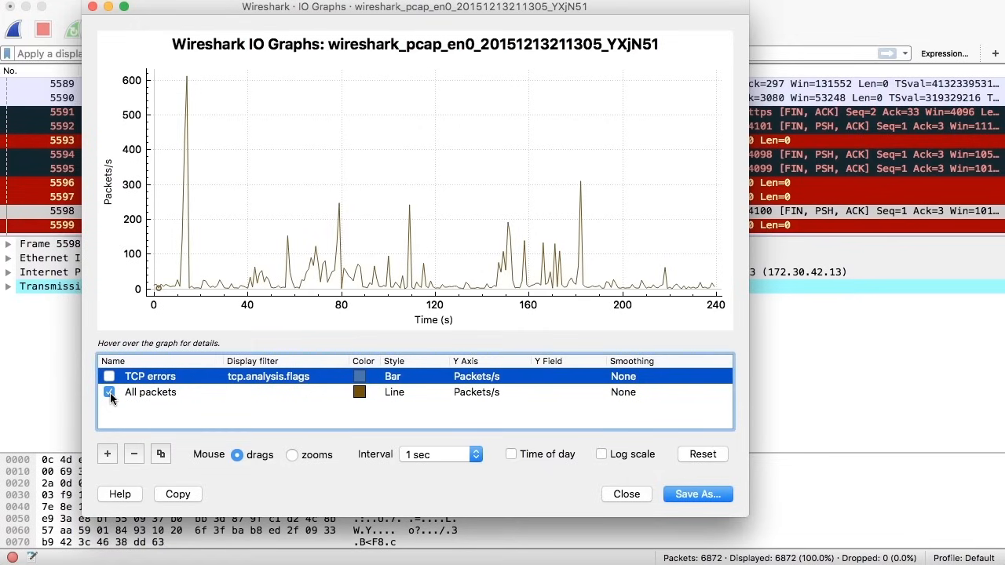
# Step: Overlay TCP errors on the All packets graph, jump to the packet at about 112 s and close the graph
pyautogui.click(109, 377)
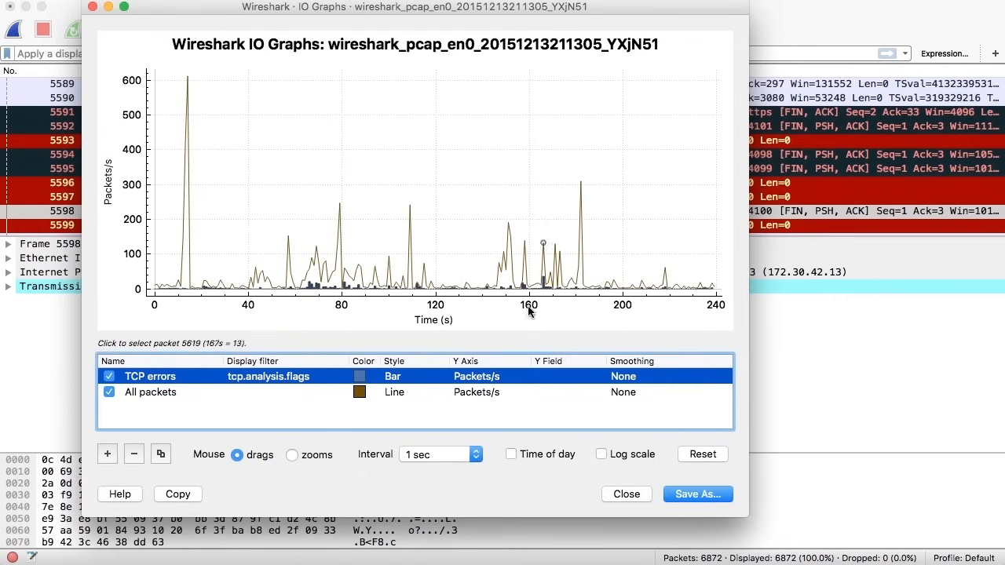
pyautogui.click(417, 289)
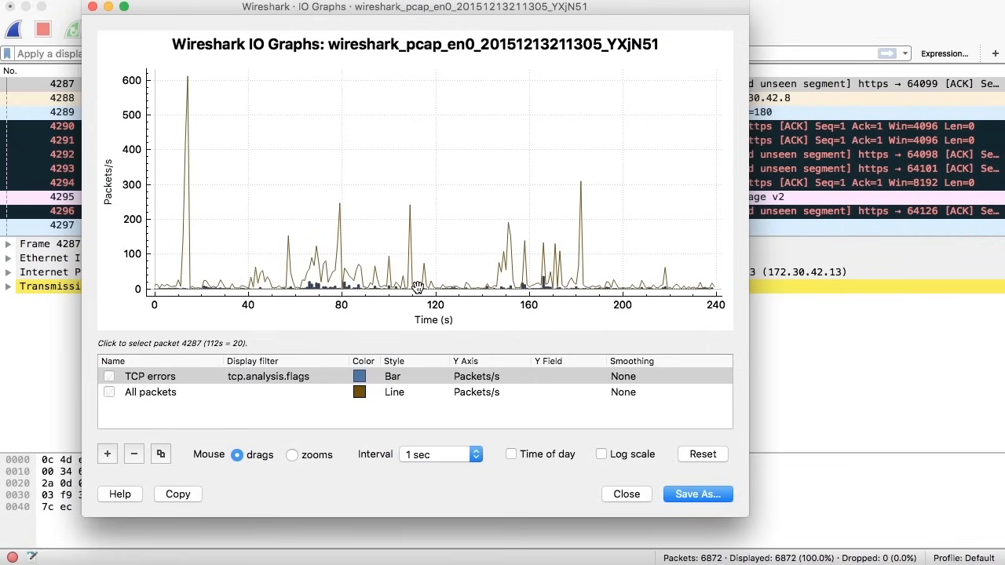
pyautogui.click(629, 495)
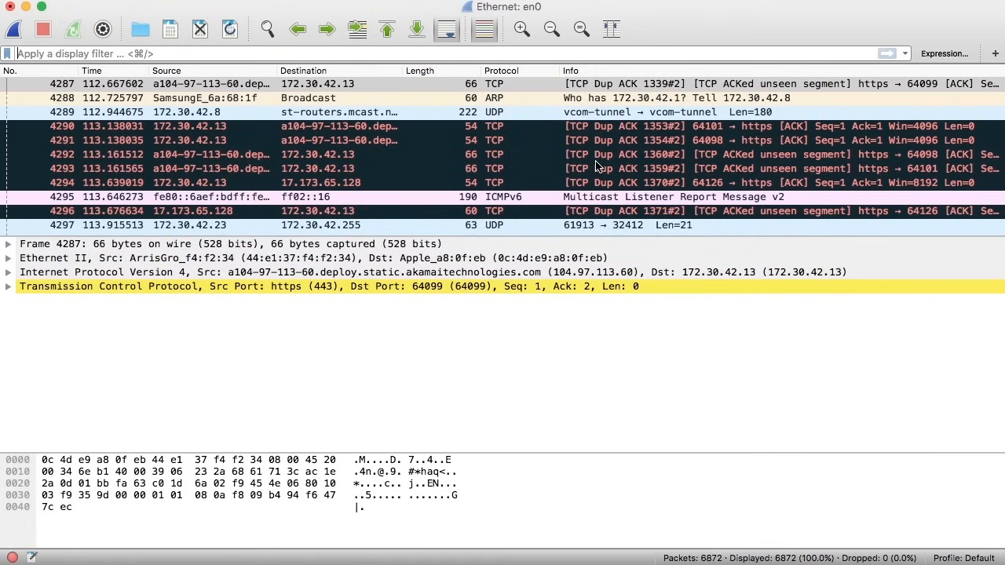
# Step: Select packet 4292, review the capture's Expert Information by severity, and close it
pyautogui.click(598, 155)
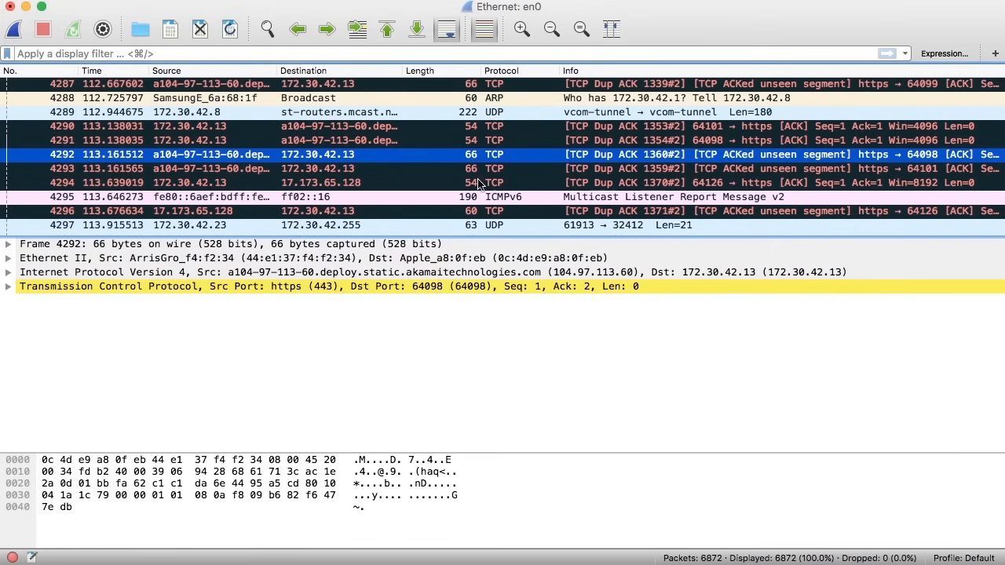
pyautogui.click(12, 557)
pyautogui.moveTo(864, 240); pyautogui.dragTo(446, 10)
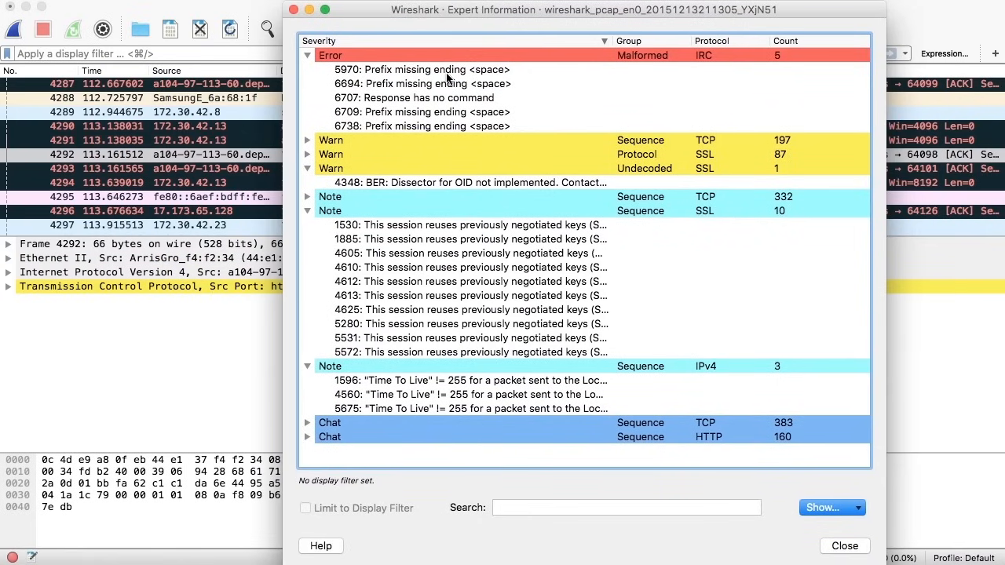
pyautogui.click(854, 549)
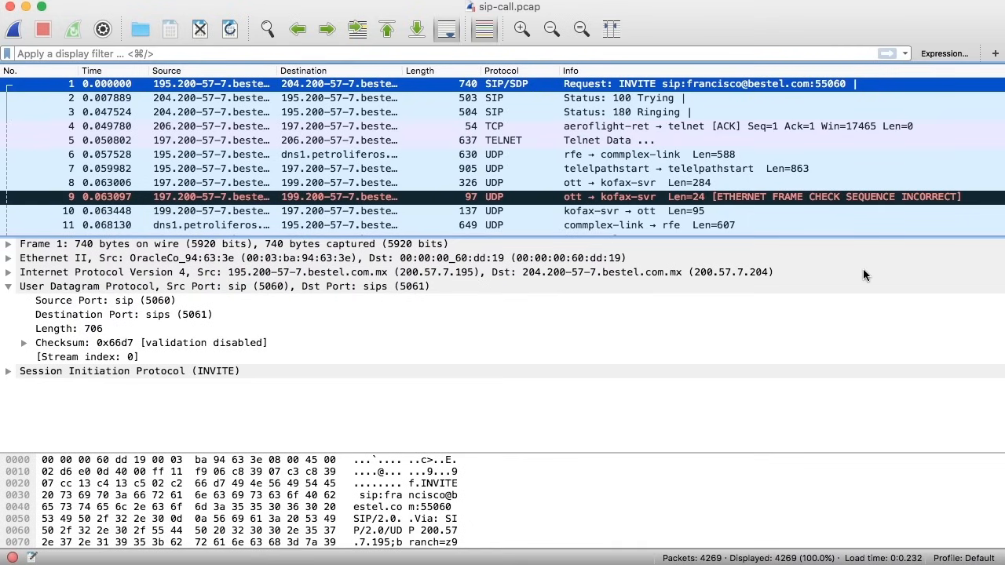
# Step: Expand the Session Initiation Protocol (INVITE) layer of packet 1 and examine its request line alongside the raw bytes
pyautogui.click(7, 372)
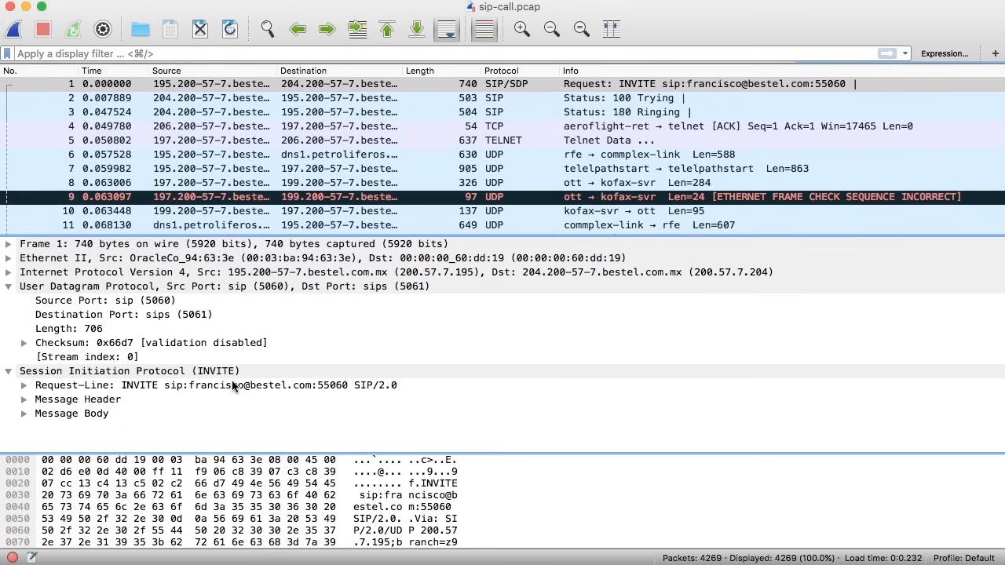
pyautogui.click(437, 484)
pyautogui.scroll(-1, 440, 492)
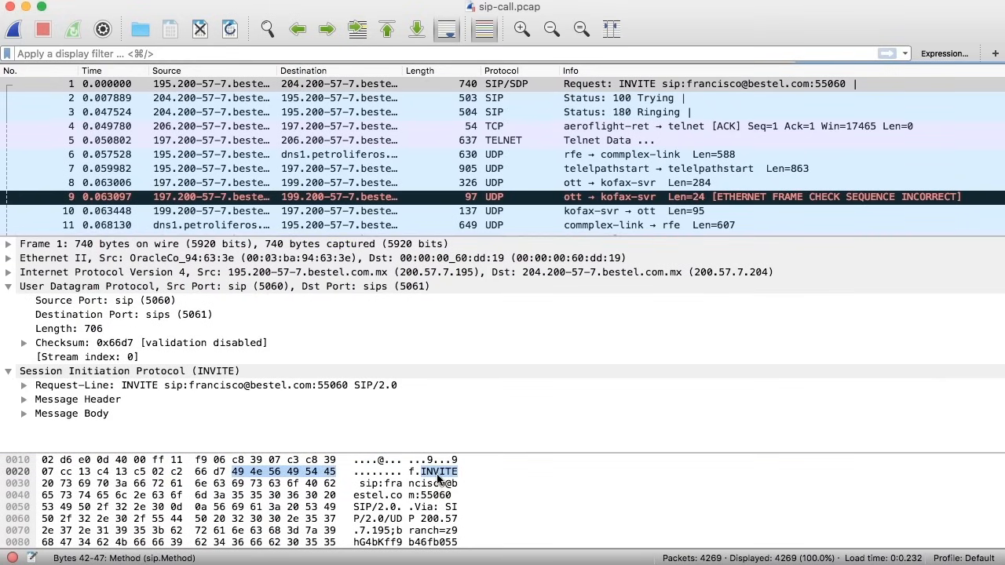
pyautogui.click(190, 372)
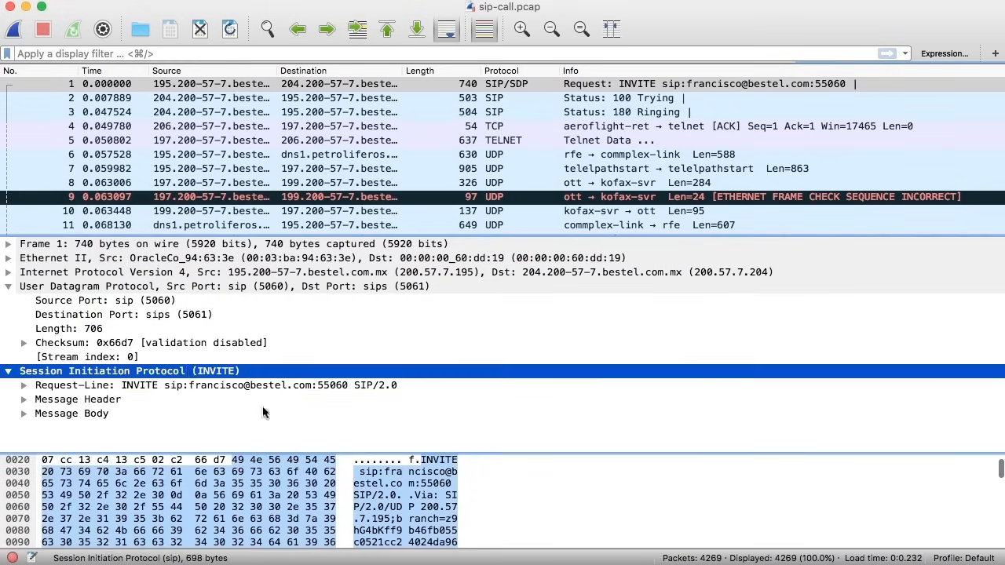
pyautogui.click(467, 517)
pyautogui.scroll(-1, 467, 518)
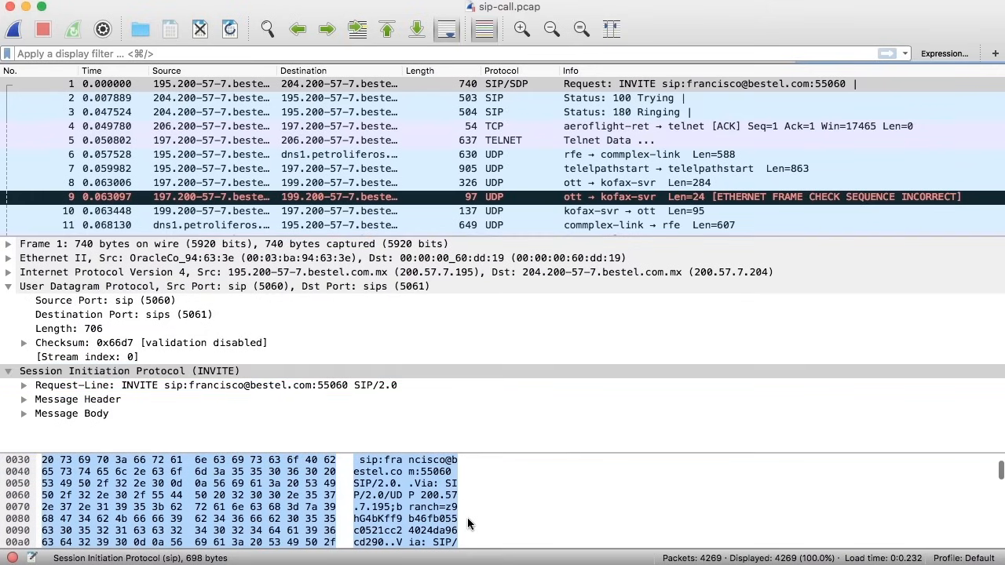
pyautogui.scroll(1, 468, 517)
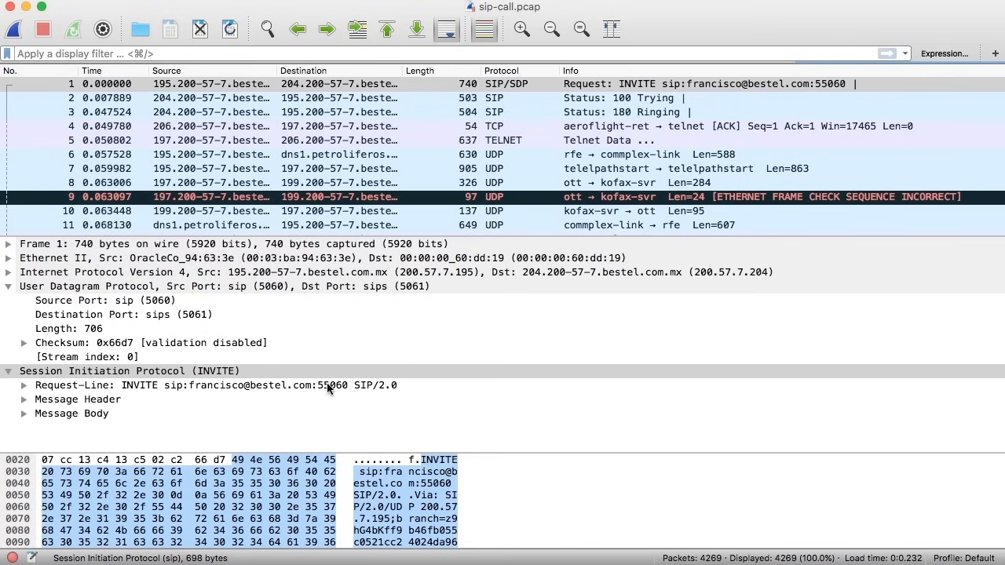
pyautogui.click(479, 86)
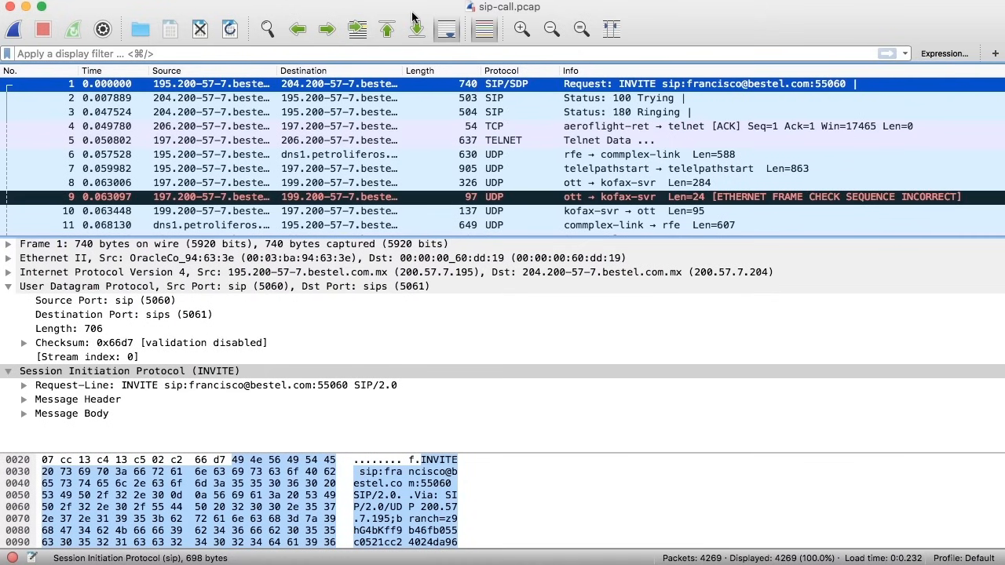
# Step: Show the Protocol Hierarchy Statistics for the SIP capture and reposition its window so the whole dialog is in view
pyautogui.click(385, 0)
pyautogui.click(418, 38)
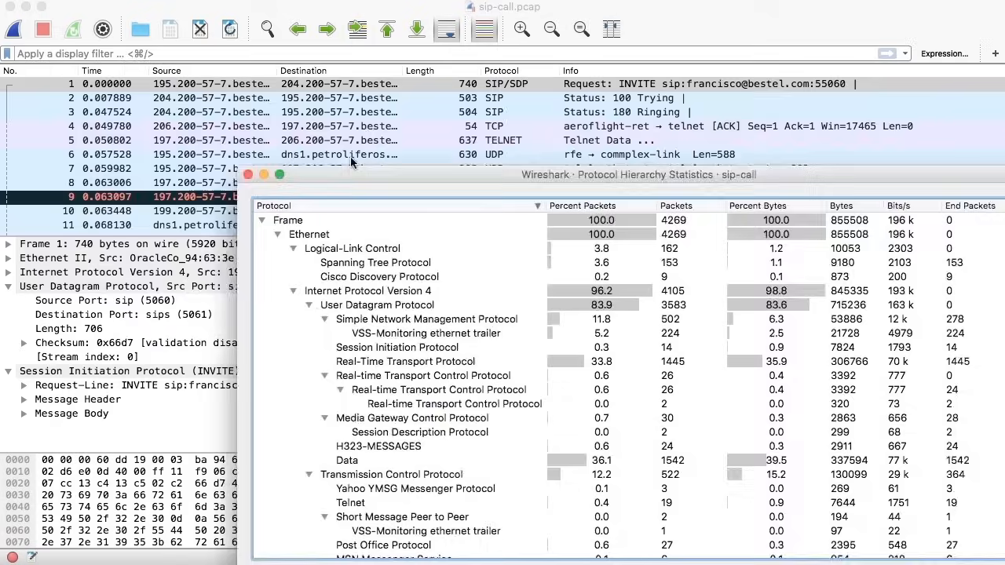
pyautogui.moveTo(377, 174); pyautogui.dragTo(233, 47)
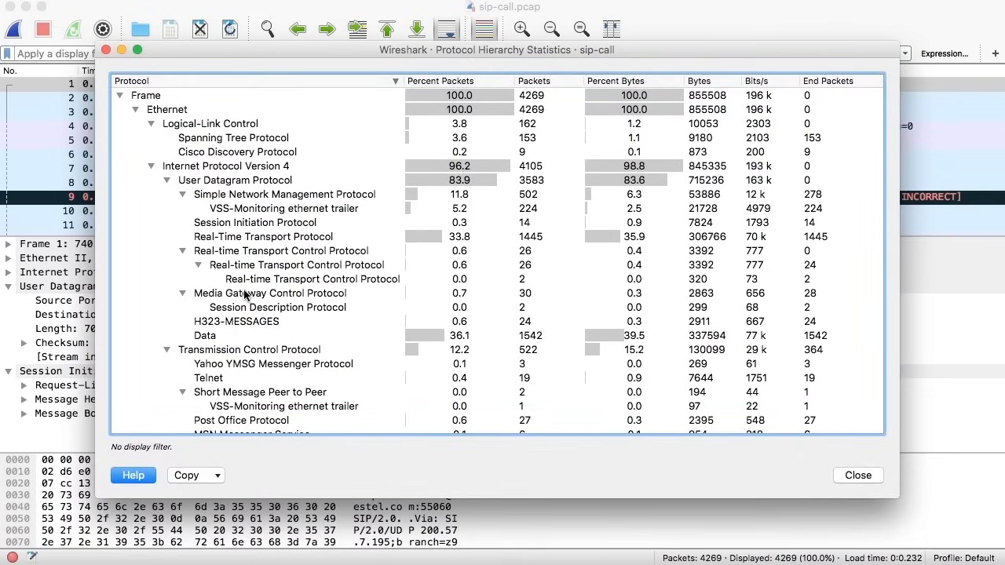
# Step: Apply Session Initiation Protocol from the hierarchy statistics as the selected display filter, close the statistics, and look through the filtered packets
pyautogui.click(265, 224)
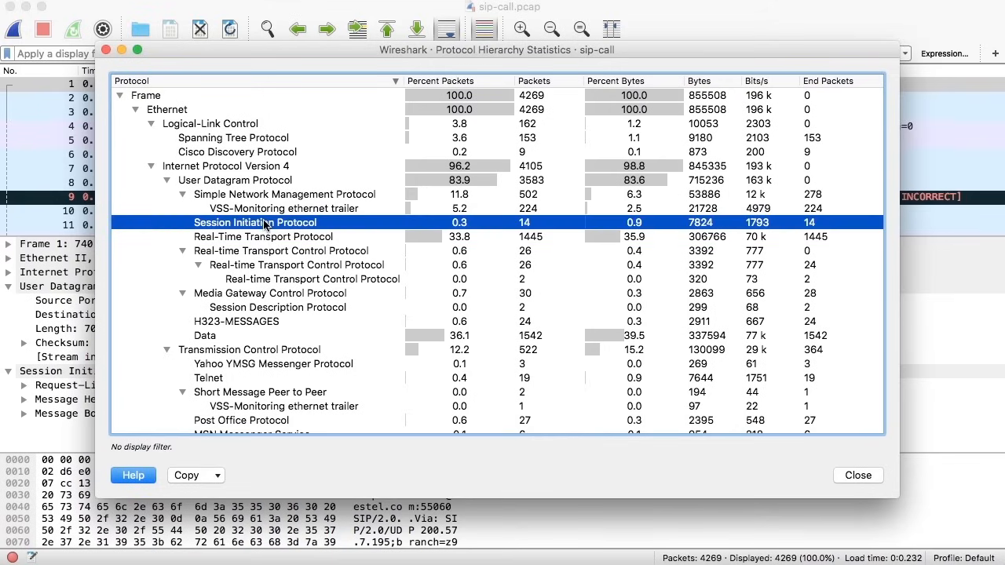
pyautogui.rightClick(265, 226)
pyautogui.moveTo(338, 232)
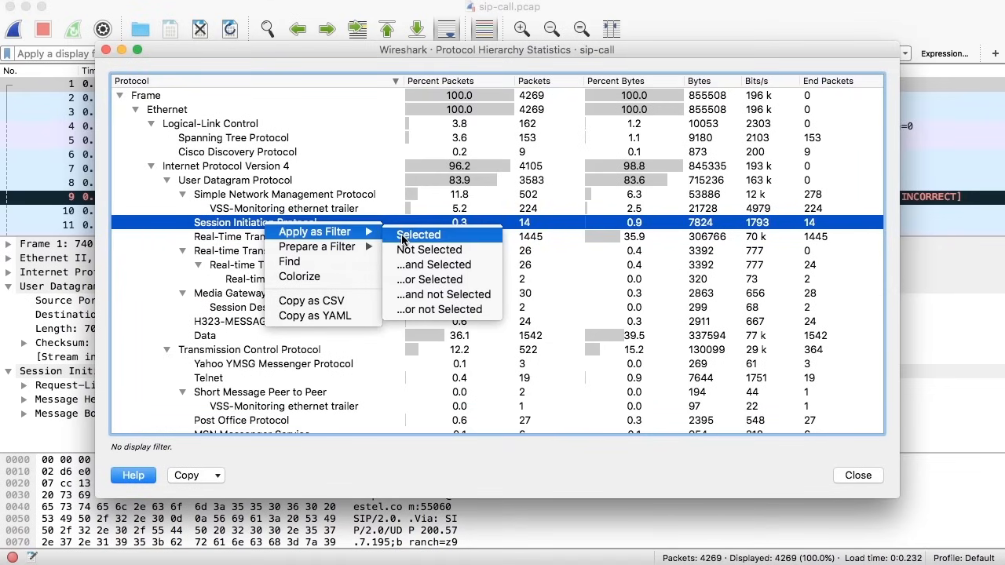
pyautogui.click(402, 237)
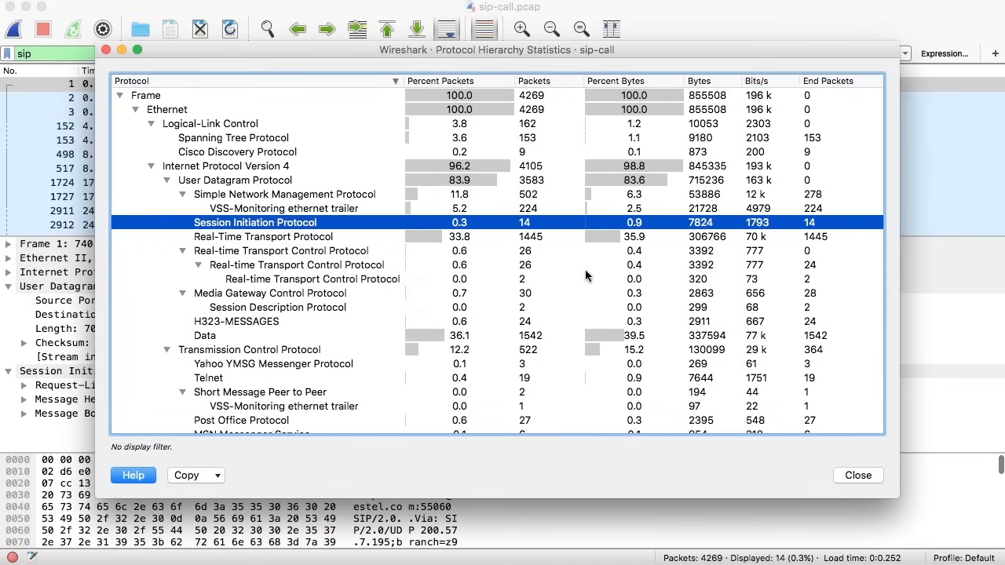
pyautogui.click(864, 476)
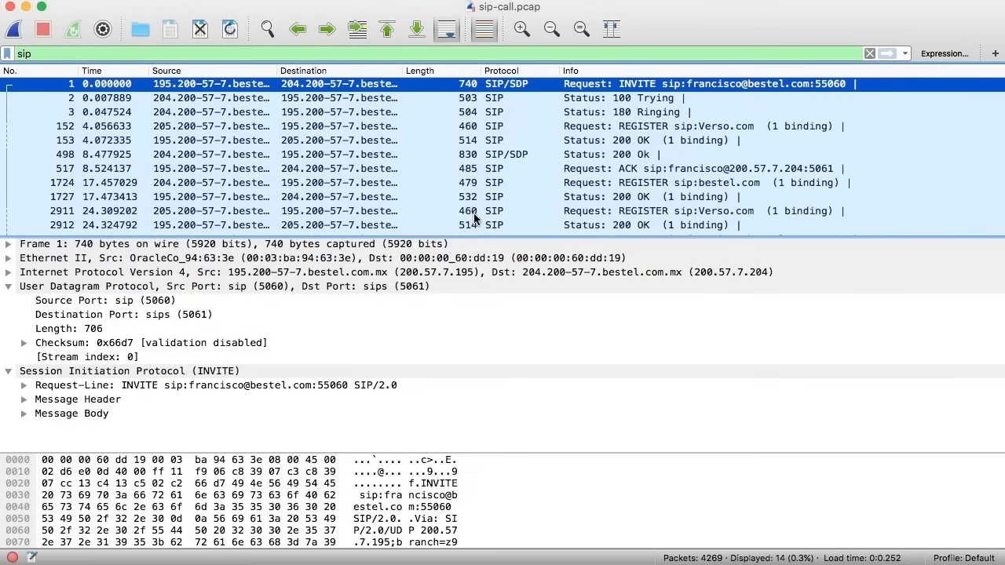
pyautogui.scroll(-3, 474, 213)
pyautogui.scroll(3, 473, 213)
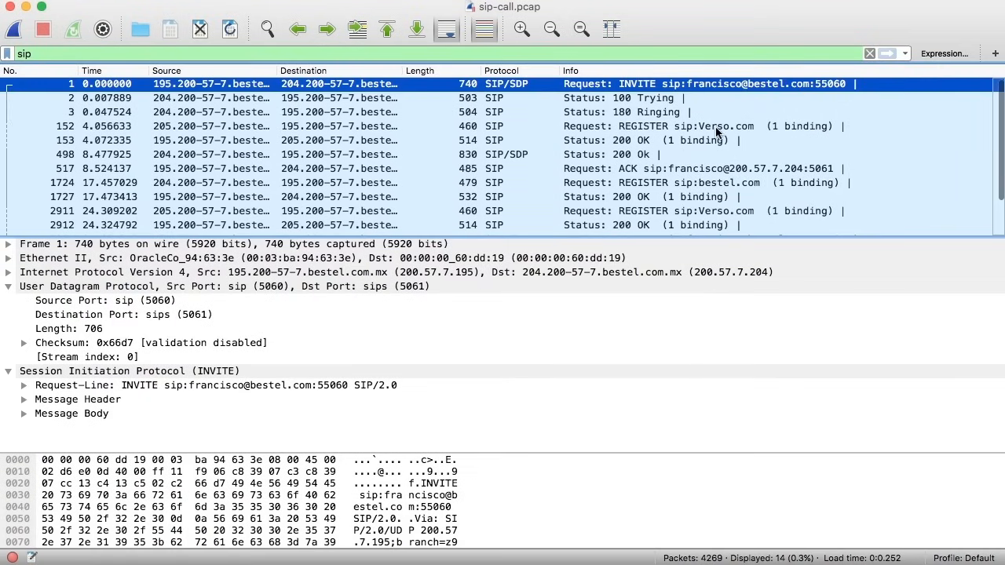
# Step: Clear the display filter, apply "sip" by entering it directly, and look through the filtered packets
pyautogui.click(869, 54)
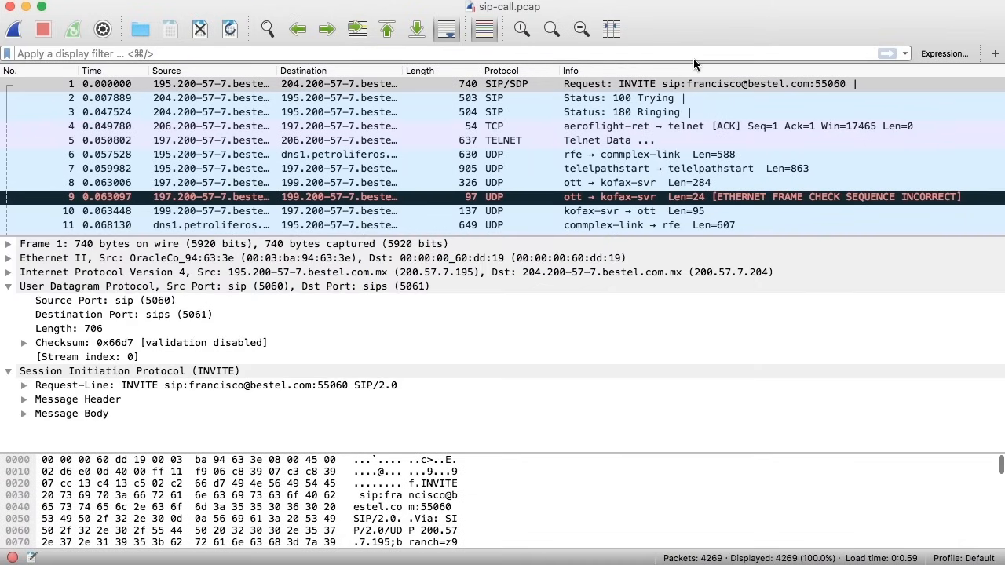
pyautogui.write('sip')
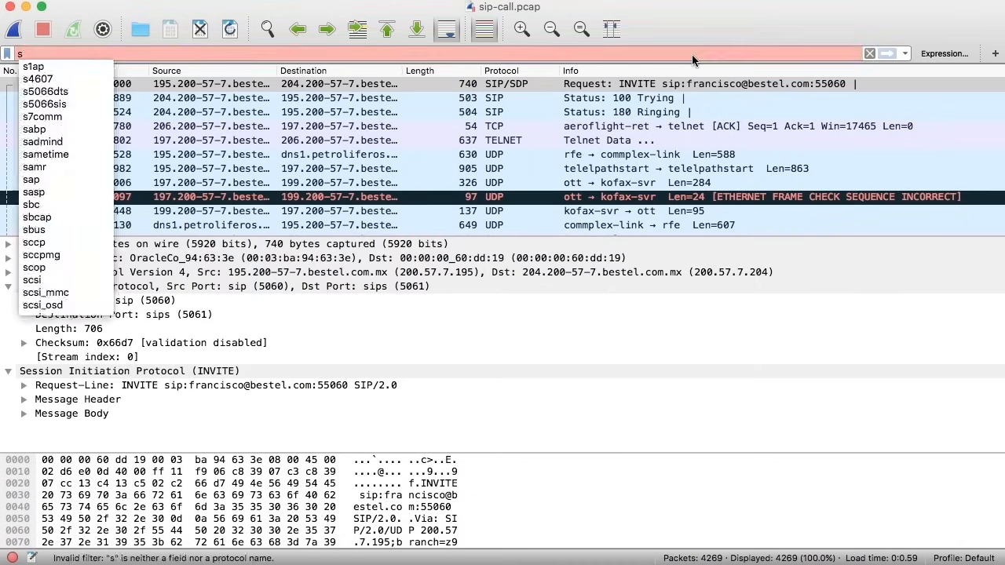
pyautogui.press('Return')
pyautogui.scroll(-3, 677, 118)
pyautogui.scroll(3, 677, 118)
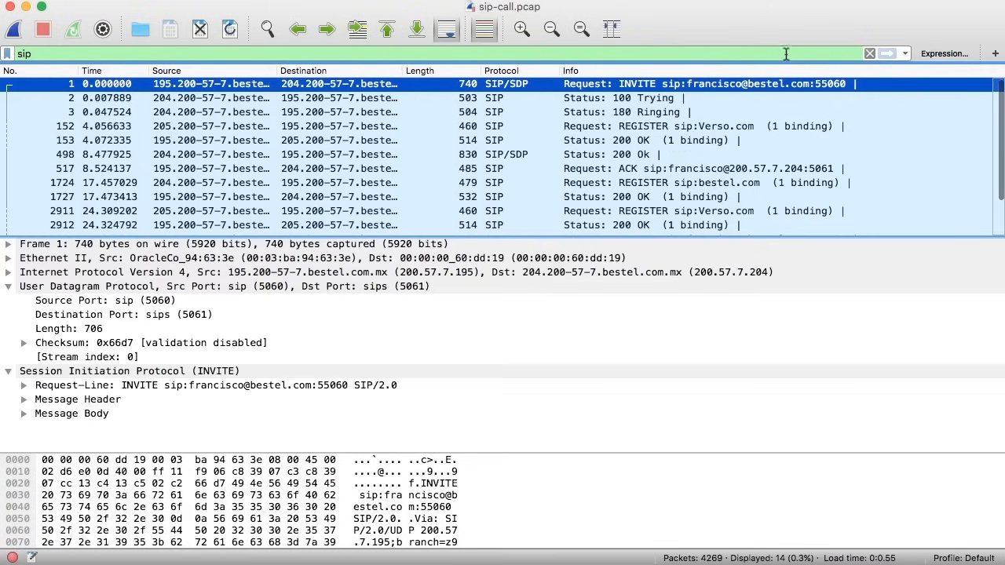
# Step: Clear the display filter and open the capture file h323_example.pcap from the Downloads folder
pyautogui.click(869, 53)
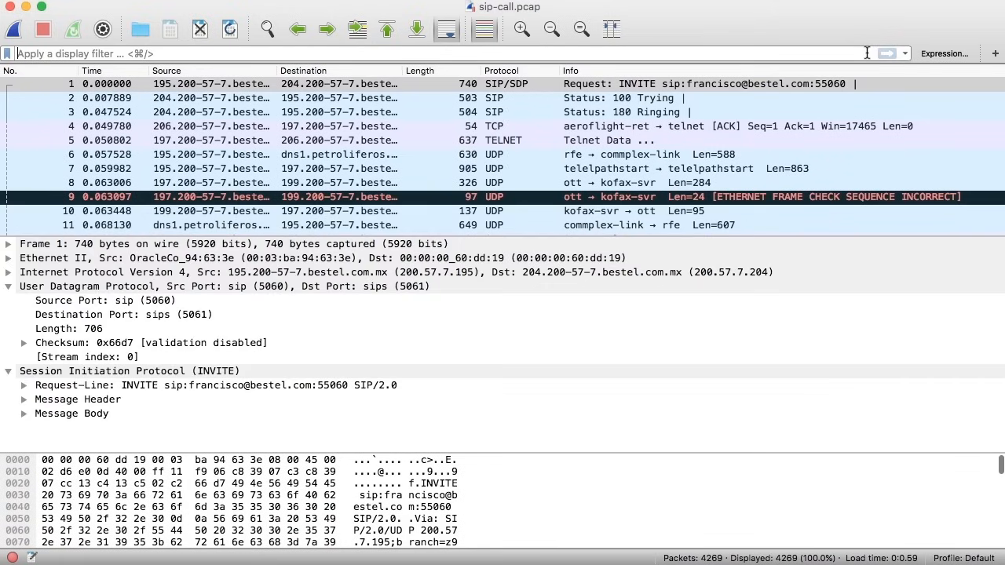
pyautogui.click(119, 0)
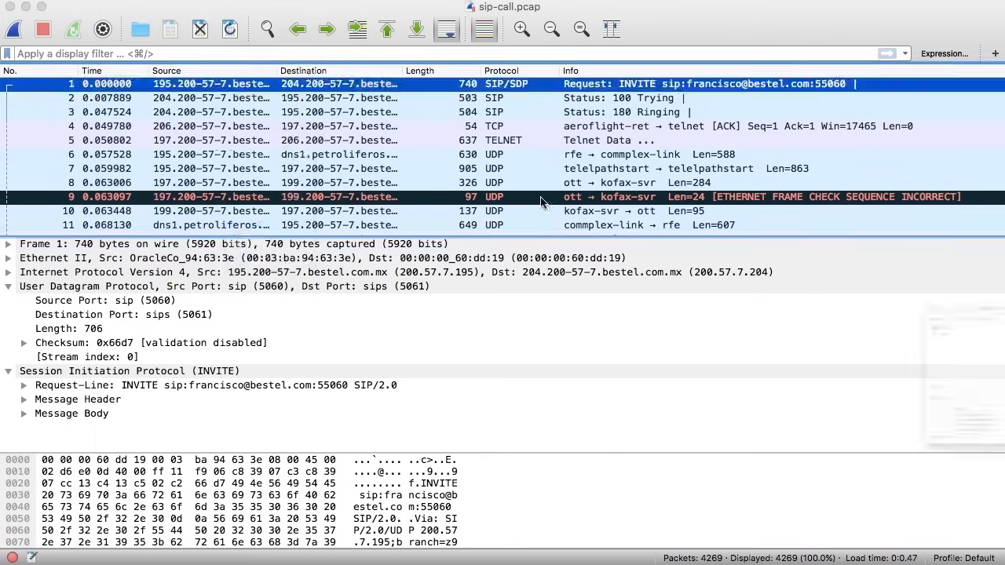
pyautogui.press('super+o')
pyautogui.scroll(-1, 472, 267)
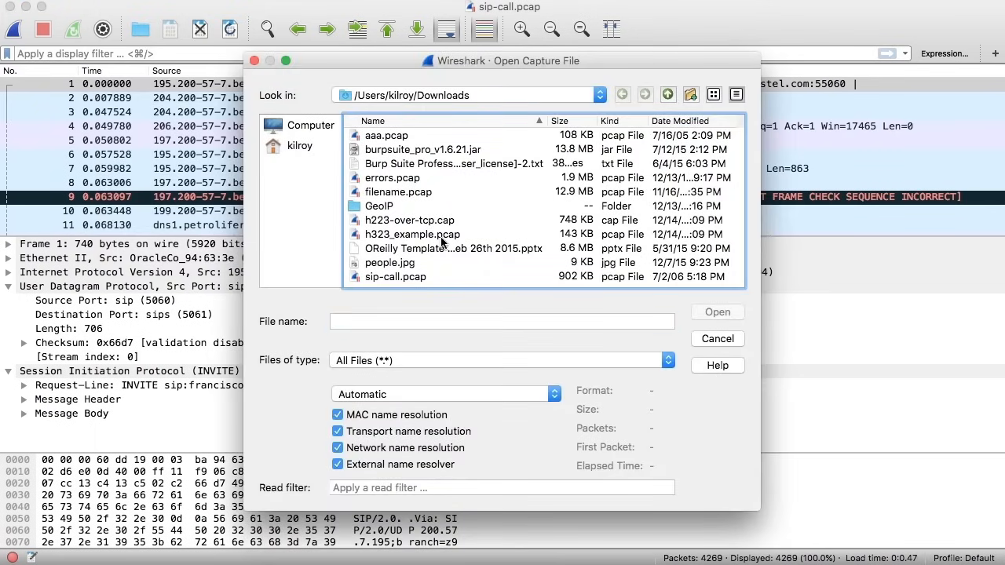
pyautogui.doubleClick(443, 236)
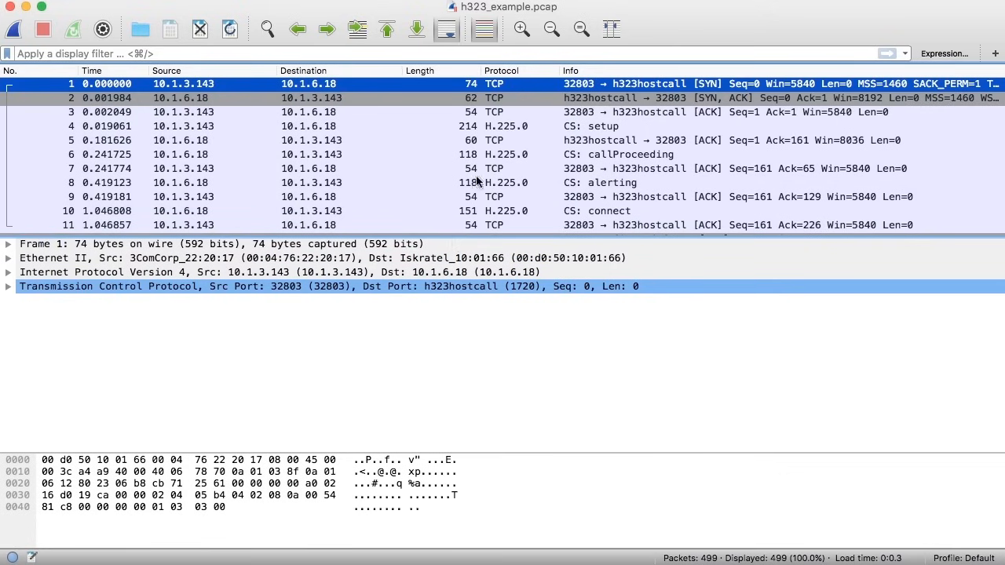
# Step: Select packet 4 (CS: setup), expand its H.225.0 CS layer down to h323-uu-pdu, and examine the layer's raw bytes
pyautogui.click(588, 128)
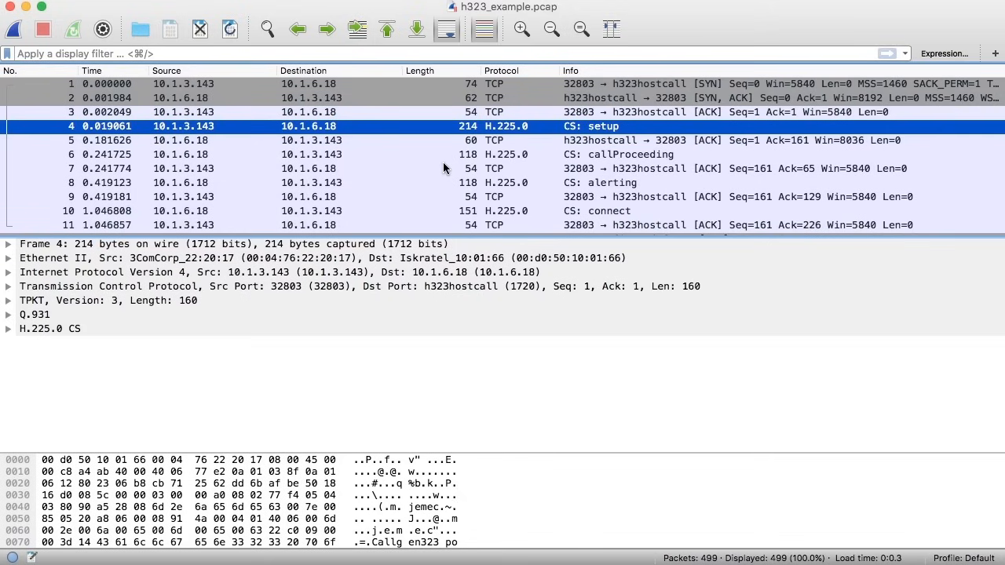
pyautogui.click(8, 330)
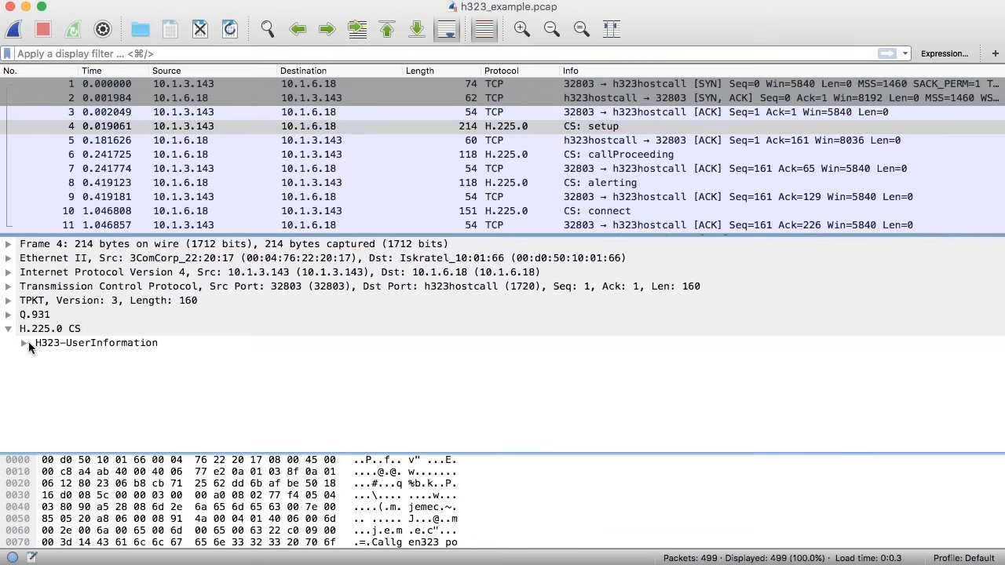
pyautogui.click(24, 344)
pyautogui.click(39, 358)
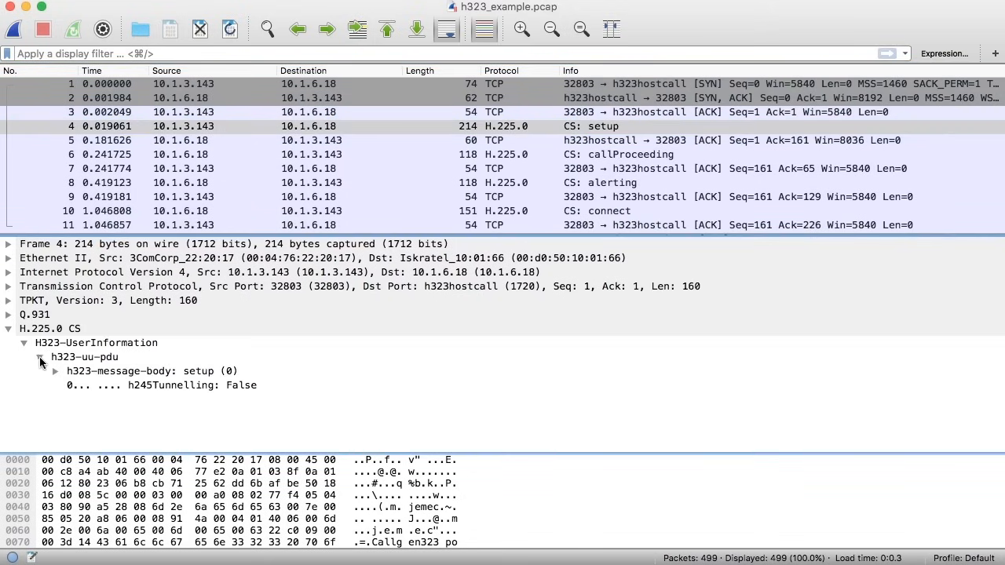
pyautogui.click(47, 329)
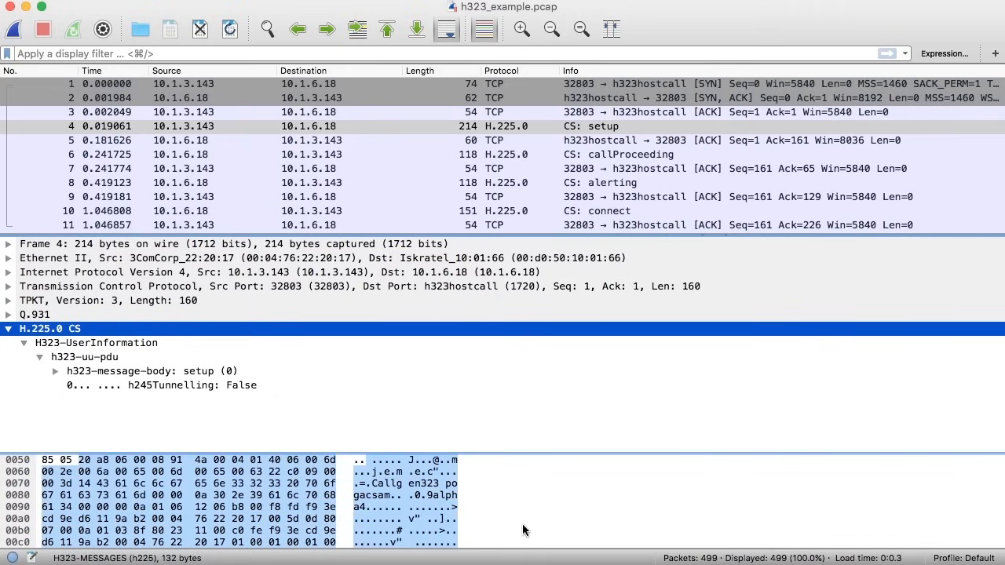
pyautogui.scroll(-1, 521, 516)
pyautogui.scroll(3, 521, 516)
pyautogui.scroll(-3, 521, 516)
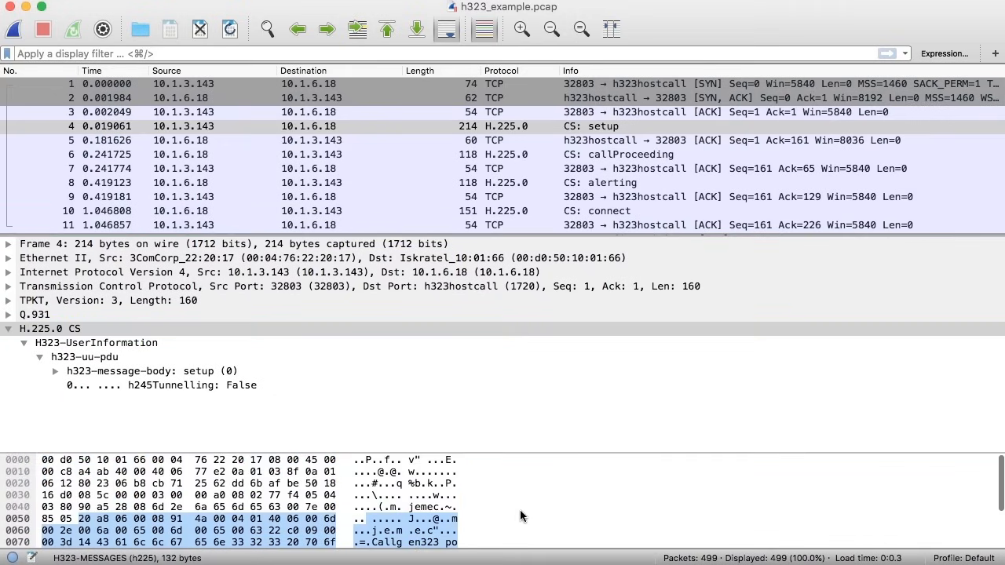
# Step: Expand h323-message-body and its setup element, and read through the call setup fields
pyautogui.click(55, 371)
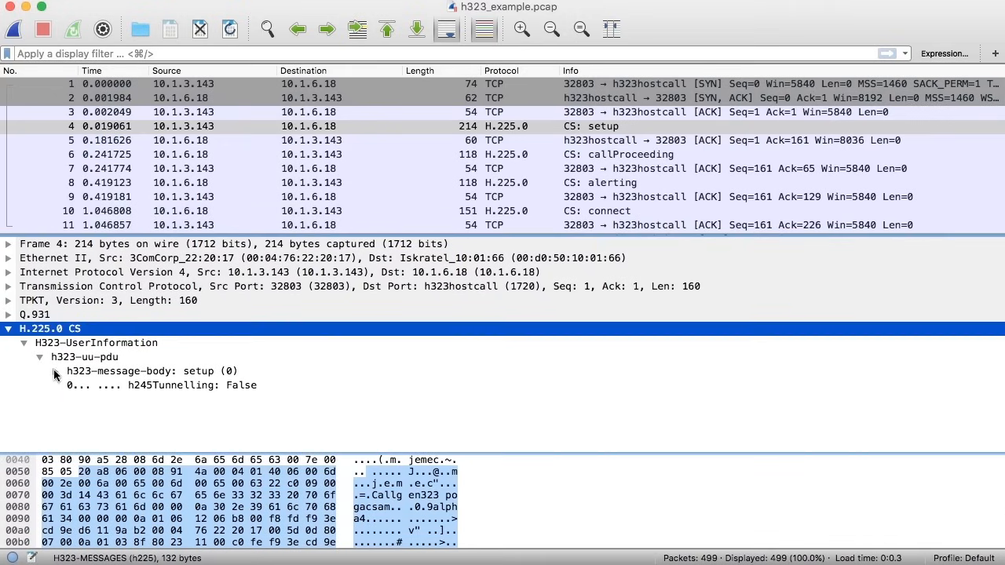
pyautogui.click(71, 385)
pyautogui.scroll(-3, 236, 369)
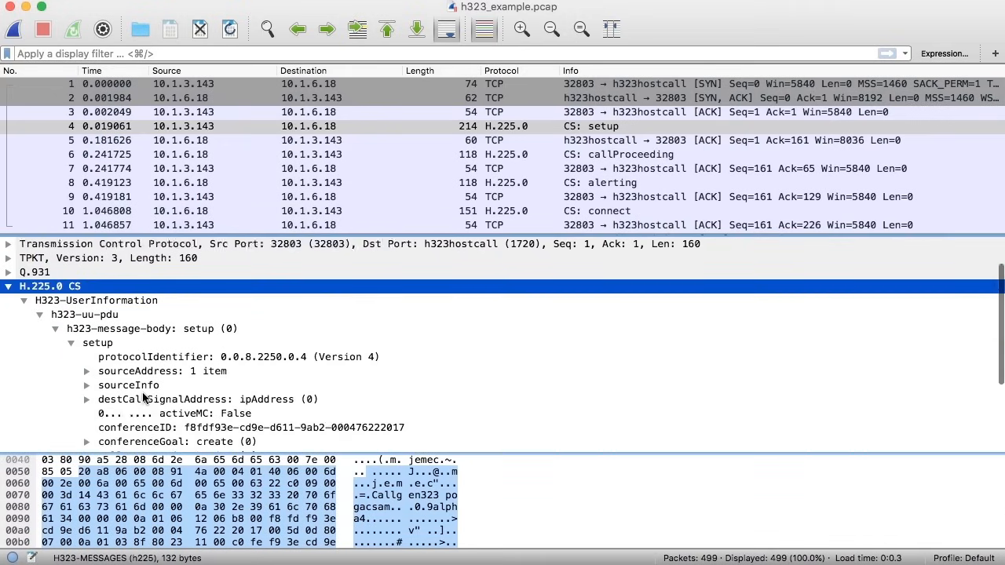
pyautogui.click(285, 353)
pyautogui.scroll(-3, 285, 353)
pyautogui.scroll(-1, 285, 358)
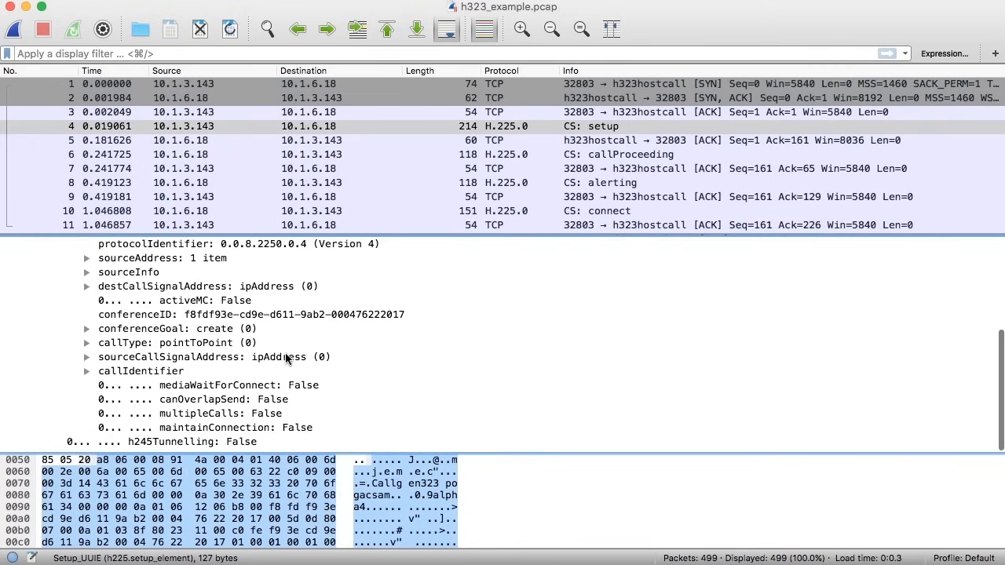
pyautogui.scroll(1, 285, 358)
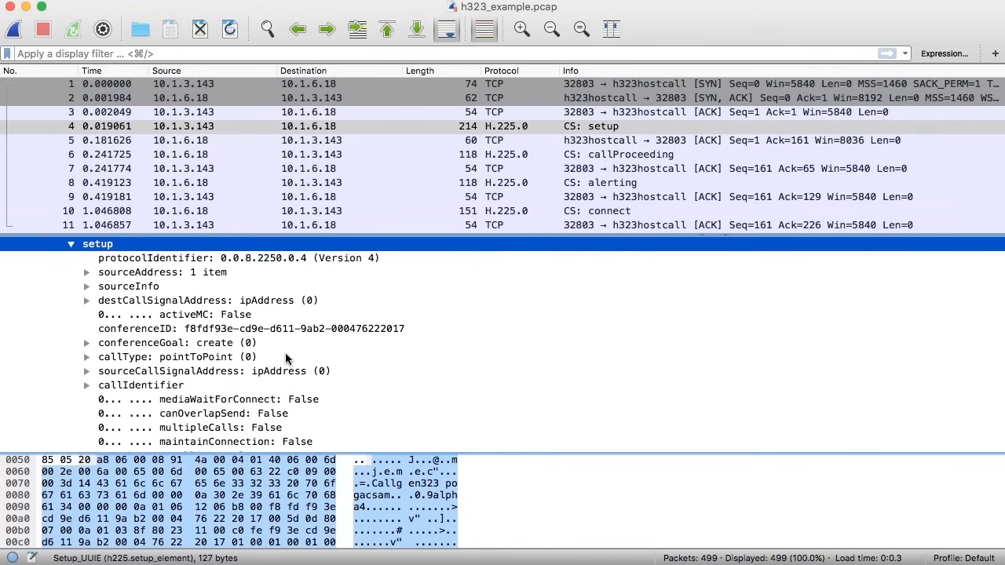
# Step: Inspect the protocolIdentifier field, and expand sourceAddress and its Item 0 to select the AliasAddress entry
pyautogui.click(288, 259)
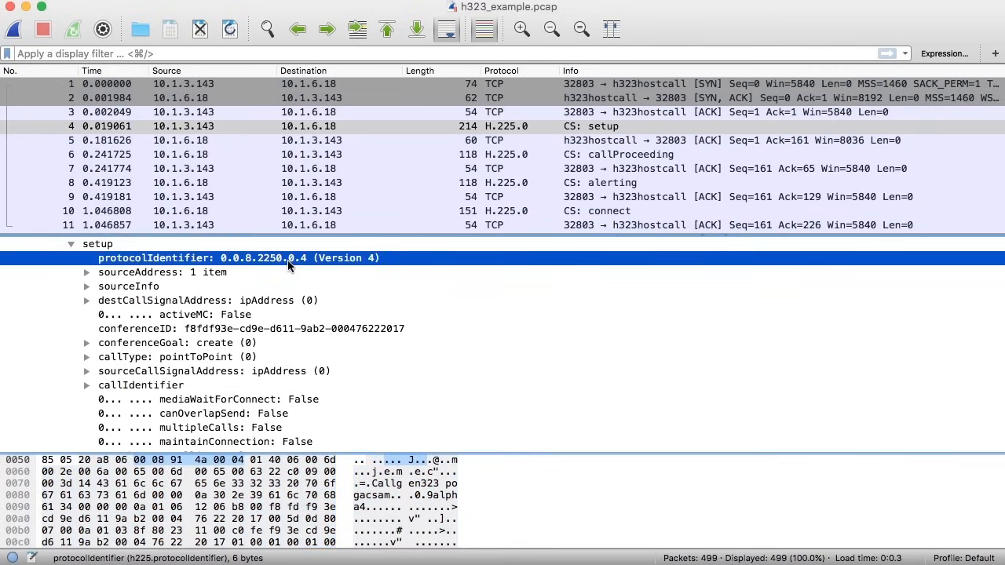
pyautogui.click(235, 274)
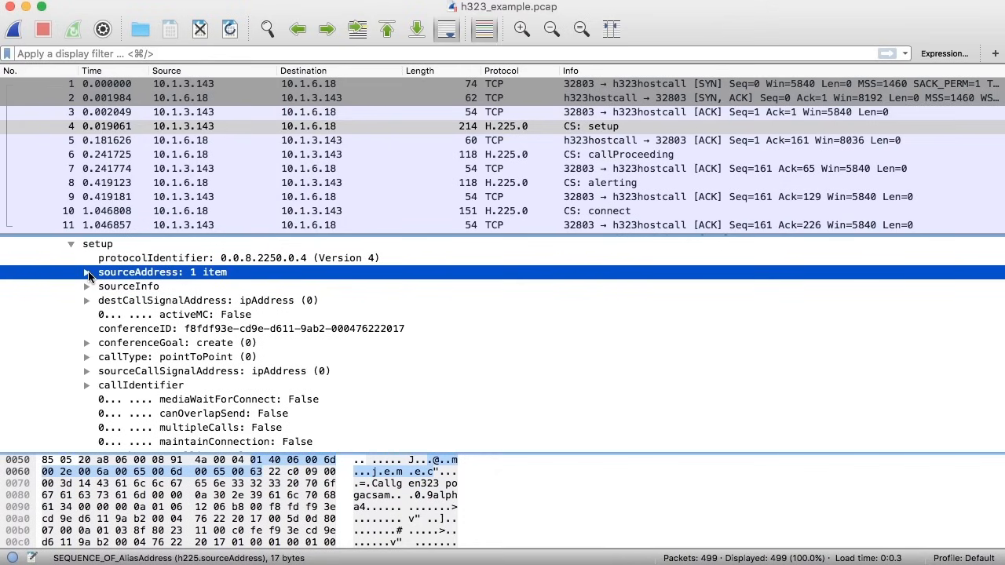
pyautogui.click(87, 272)
pyautogui.click(102, 286)
pyautogui.click(118, 305)
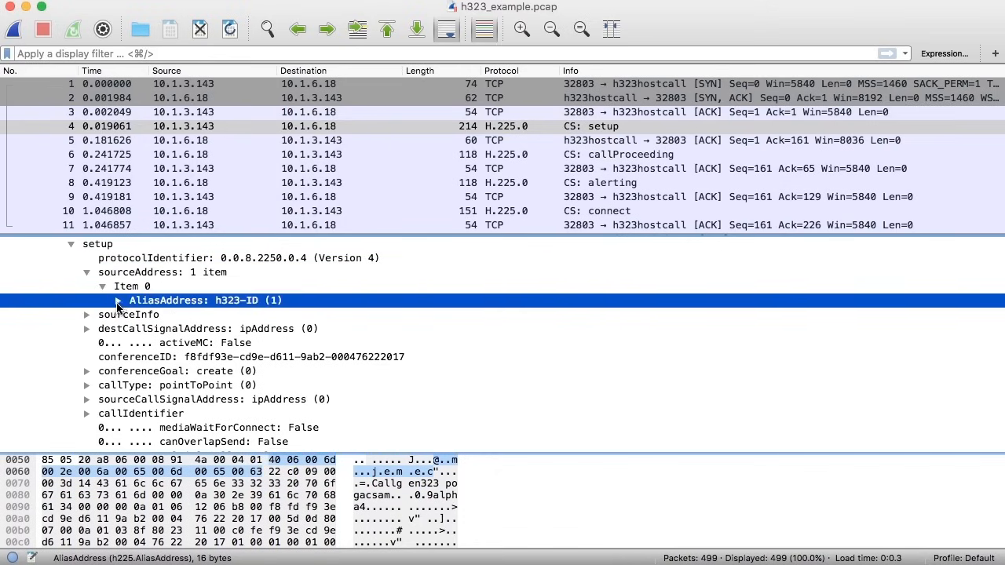
# Step: Expand the AliasAddress entry of the source address and inspect its h323-ID field in the raw bytes
pyautogui.click(118, 302)
pyautogui.click(166, 316)
pyautogui.scroll(-1, 448, 368)
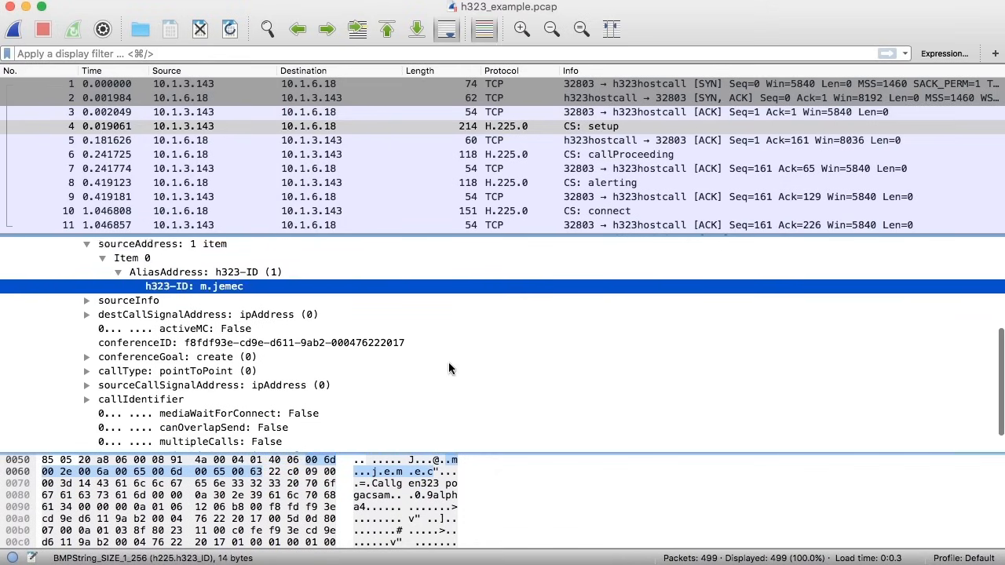
pyautogui.scroll(-1, 448, 368)
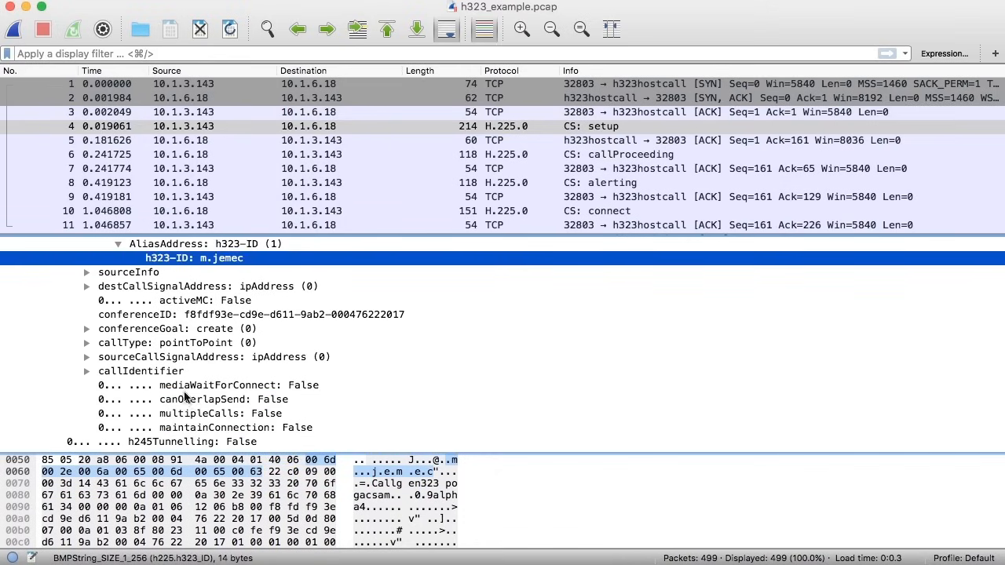
# Step: Expand callType and conferenceGoal in the setup message, and inspect the pointToPoint element
pyautogui.click(87, 343)
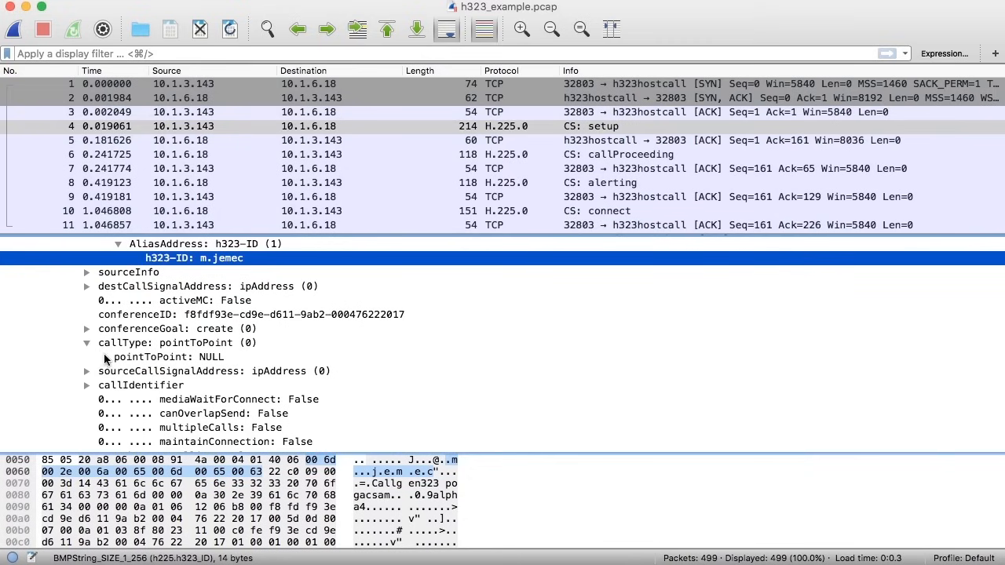
pyautogui.click(106, 359)
pyautogui.click(87, 329)
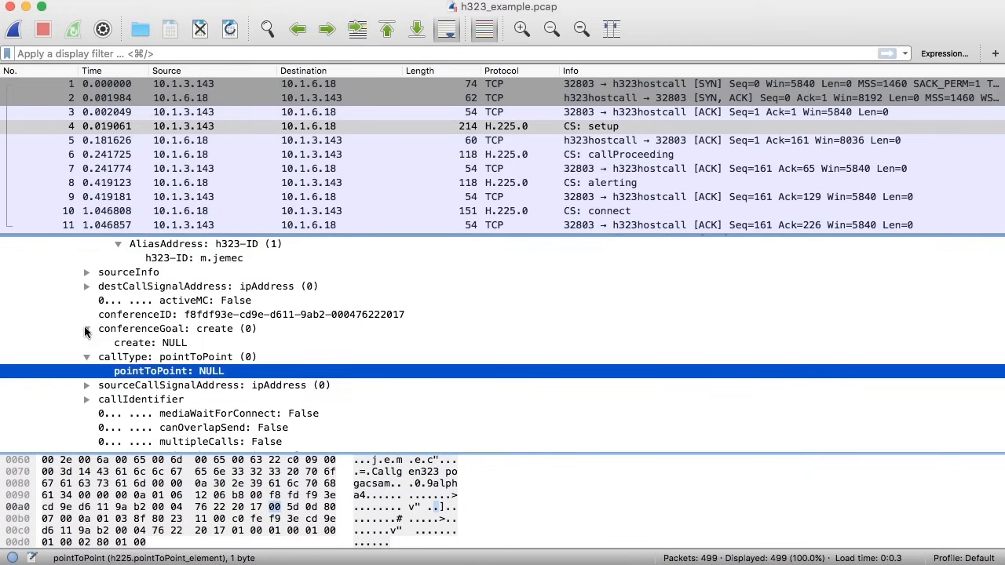
pyautogui.scroll(-1, 214, 347)
# Step: Inspect the protocolIdentifier and activeMC fields of the setup message, and read through its remaining fields
pyautogui.scroll(3, 215, 348)
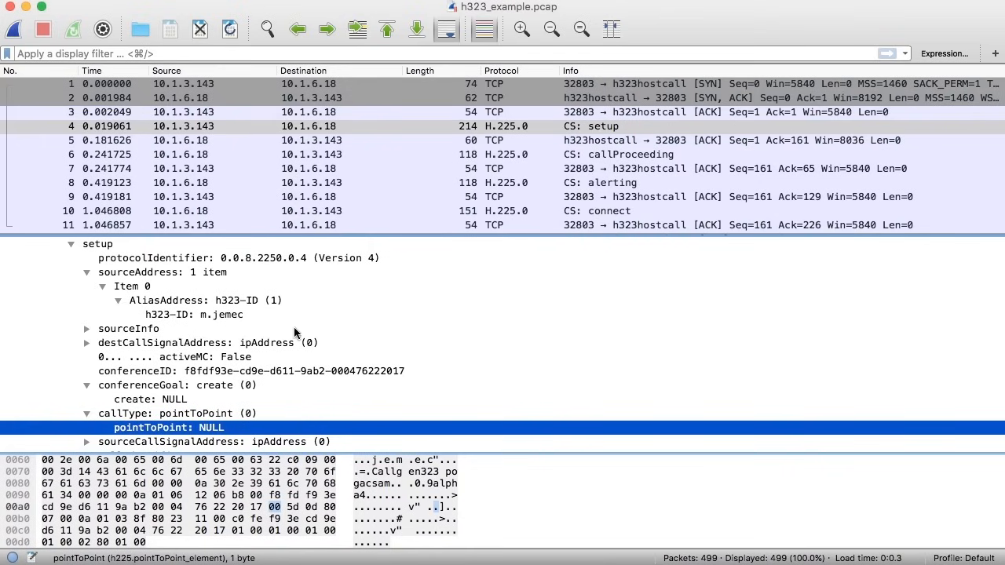
pyautogui.scroll(1, 255, 314)
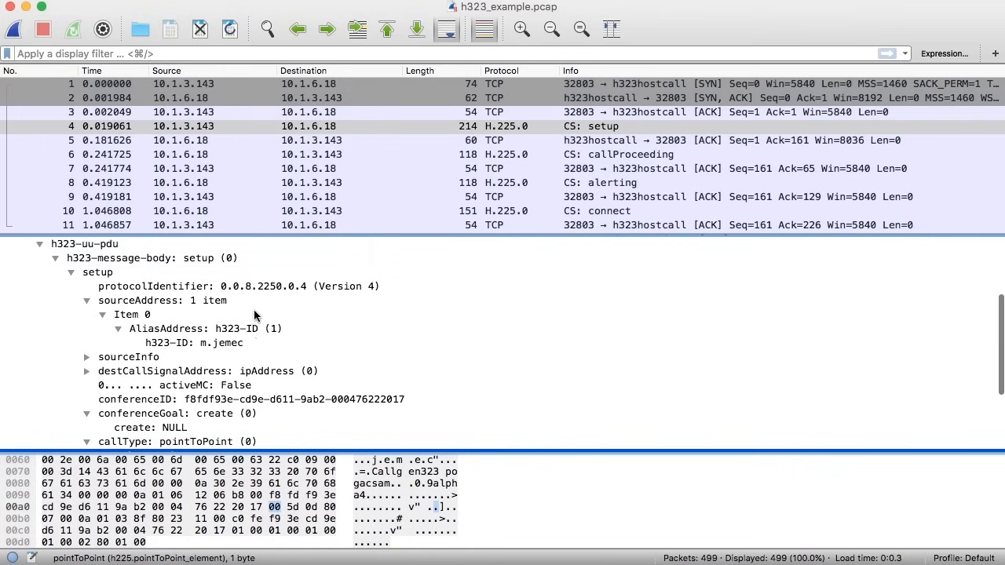
pyautogui.click(242, 289)
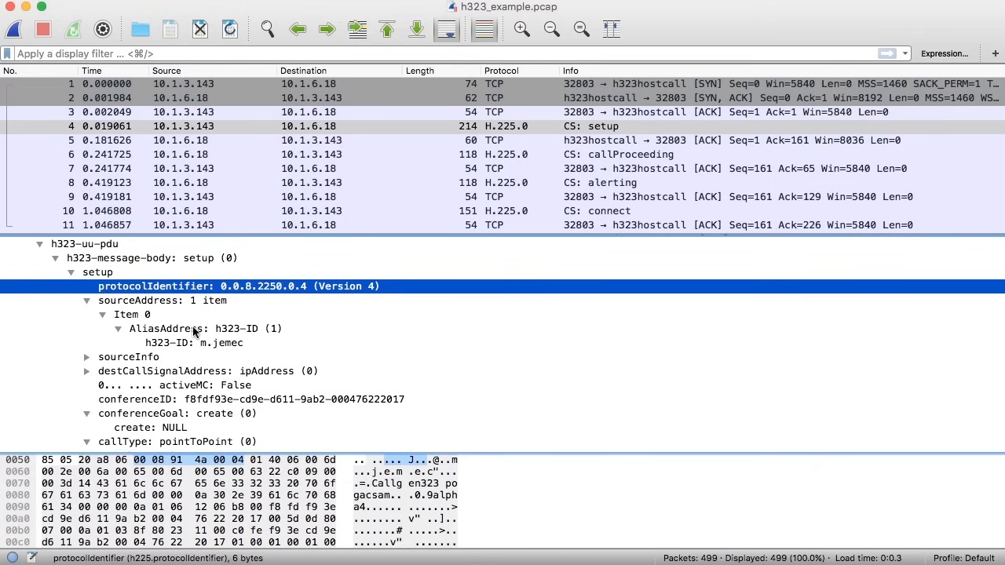
pyautogui.click(206, 386)
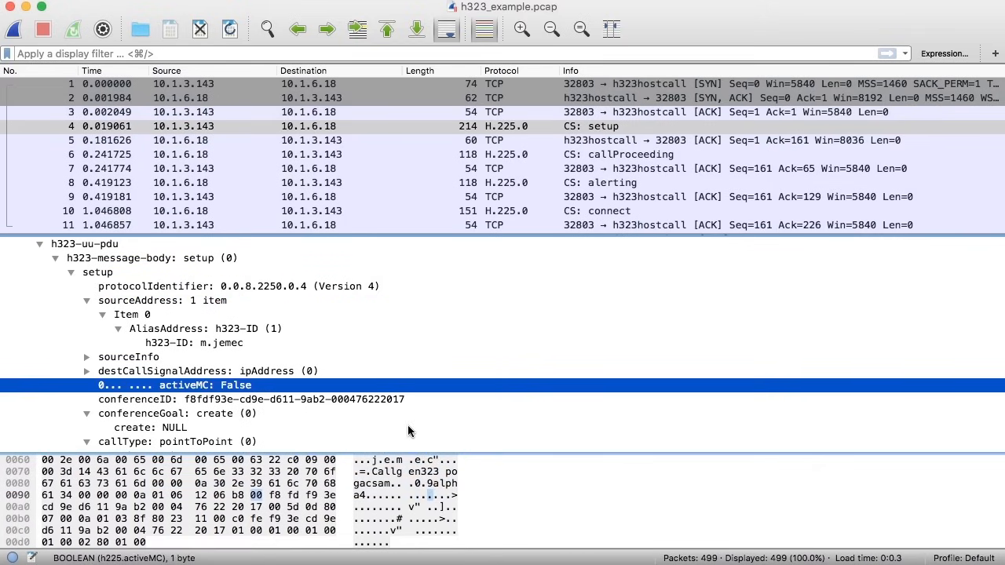
pyautogui.scroll(-2, 408, 431)
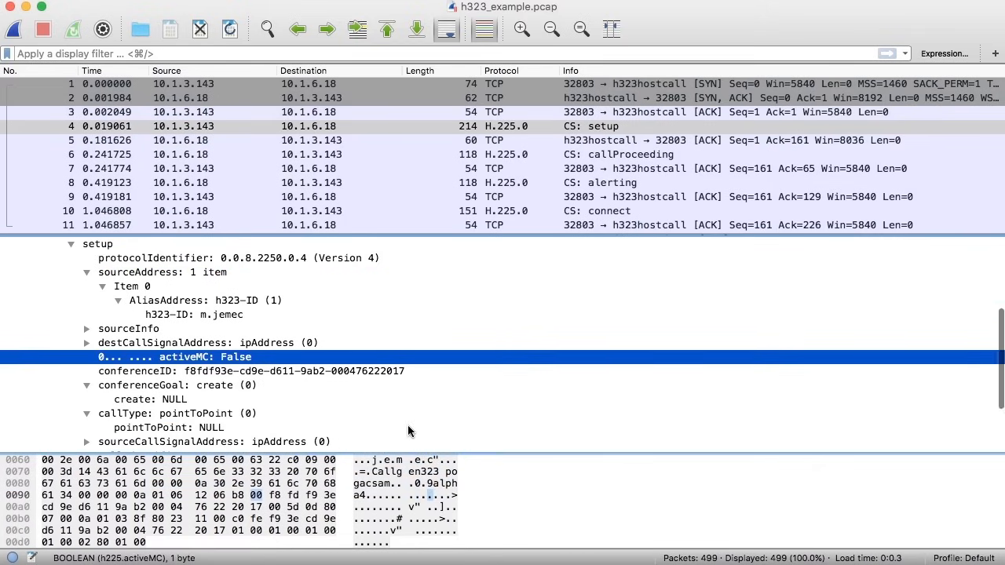
pyautogui.scroll(-6, 408, 431)
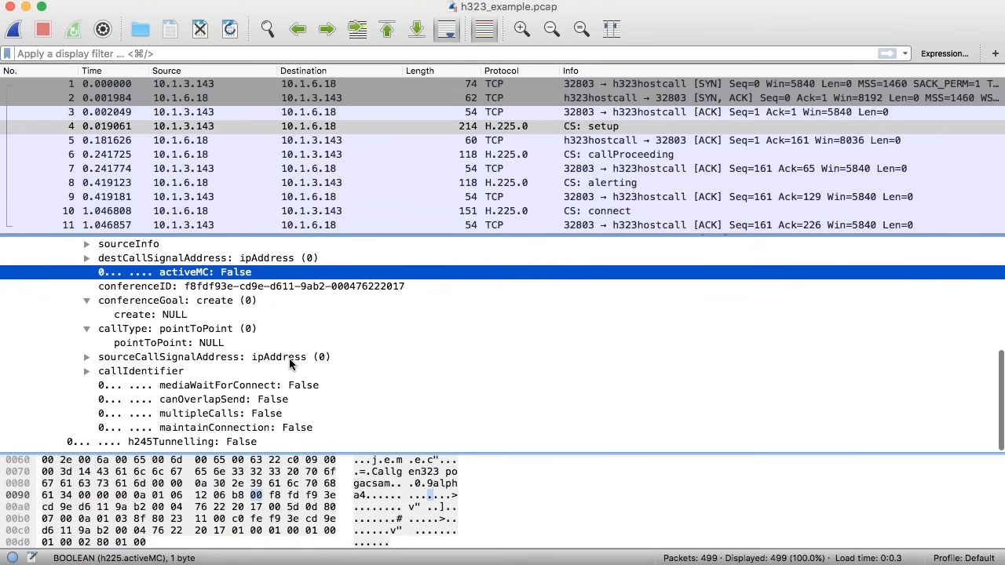
# Step: Expand sourceCallSignalAddress down to ipAddress, and inspect its port and ip fields
pyautogui.click(87, 356)
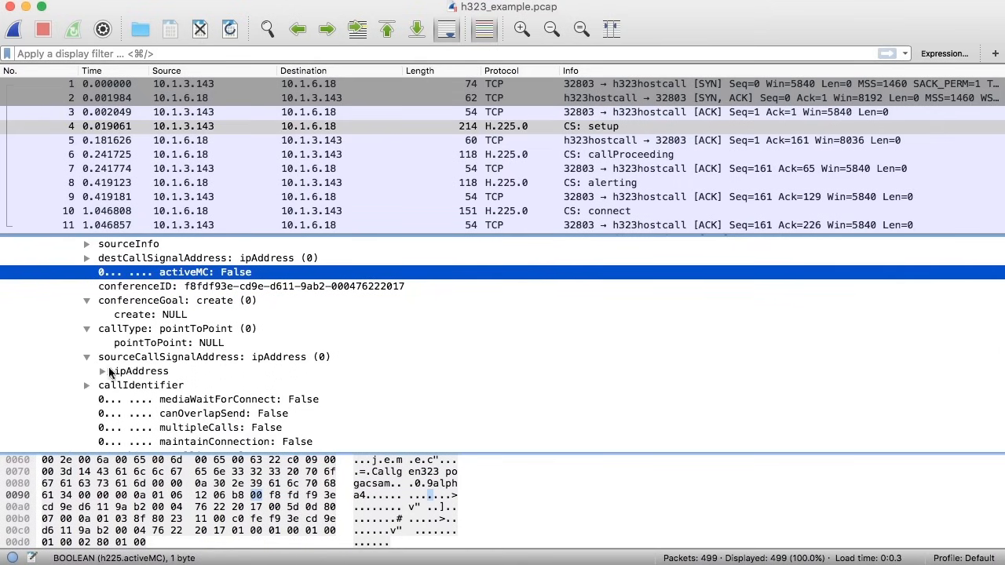
pyautogui.click(104, 372)
pyautogui.click(165, 399)
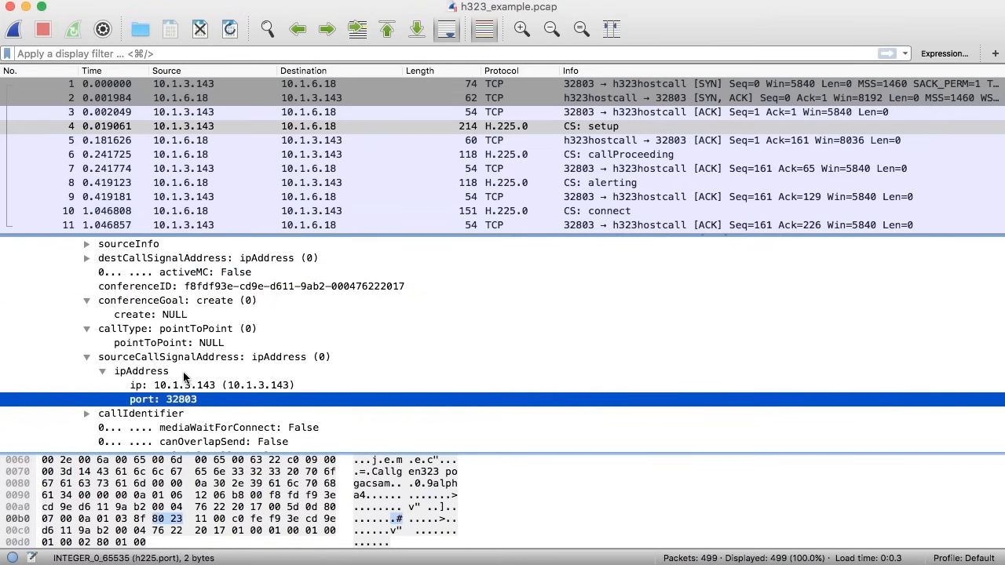
pyautogui.click(188, 387)
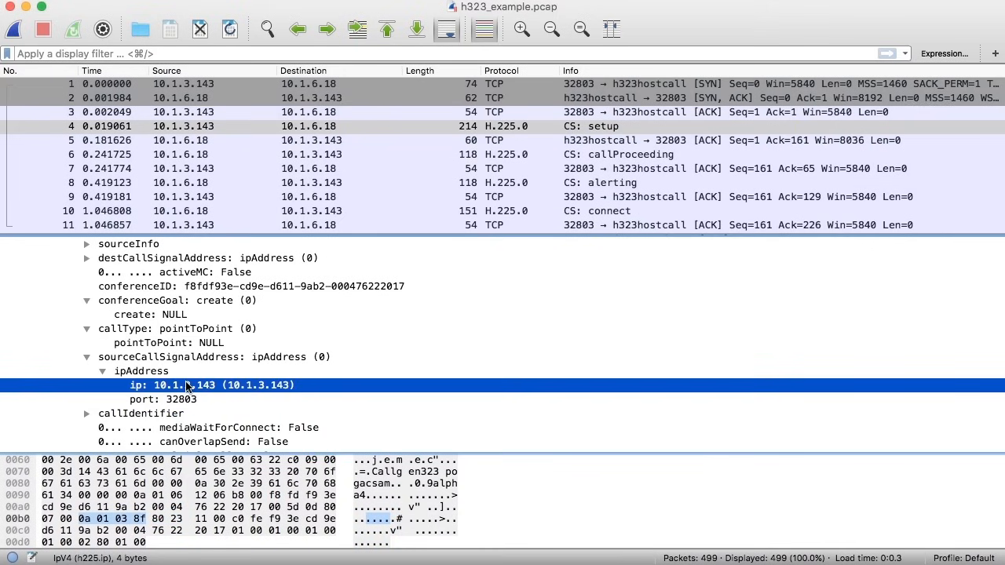
# Step: Reselect packet 4 (CS: setup) and review its protocol layers from Ethernet II to H.225.0 CS
pyautogui.scroll(3, 331, 319)
pyautogui.scroll(1, 331, 319)
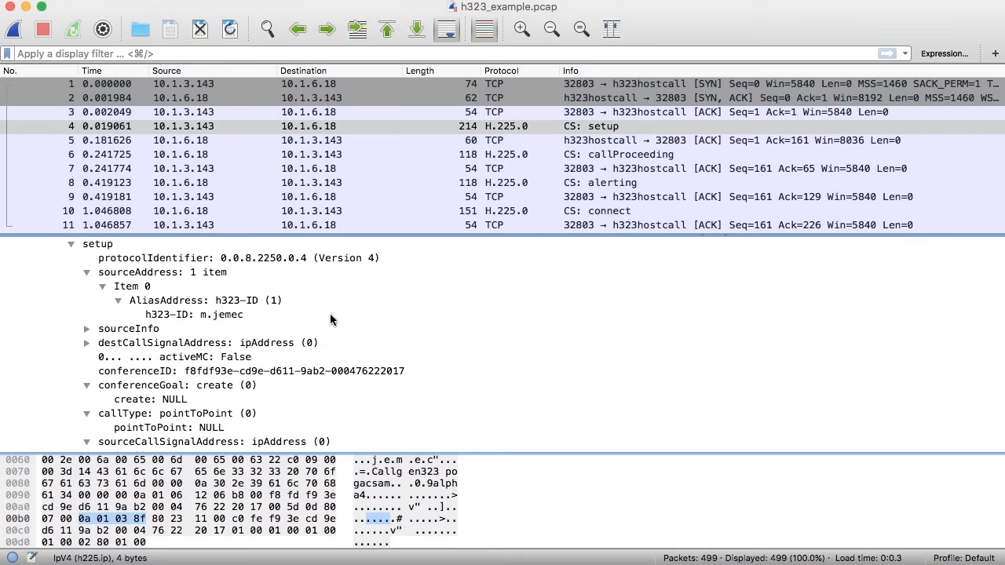
pyautogui.click(201, 131)
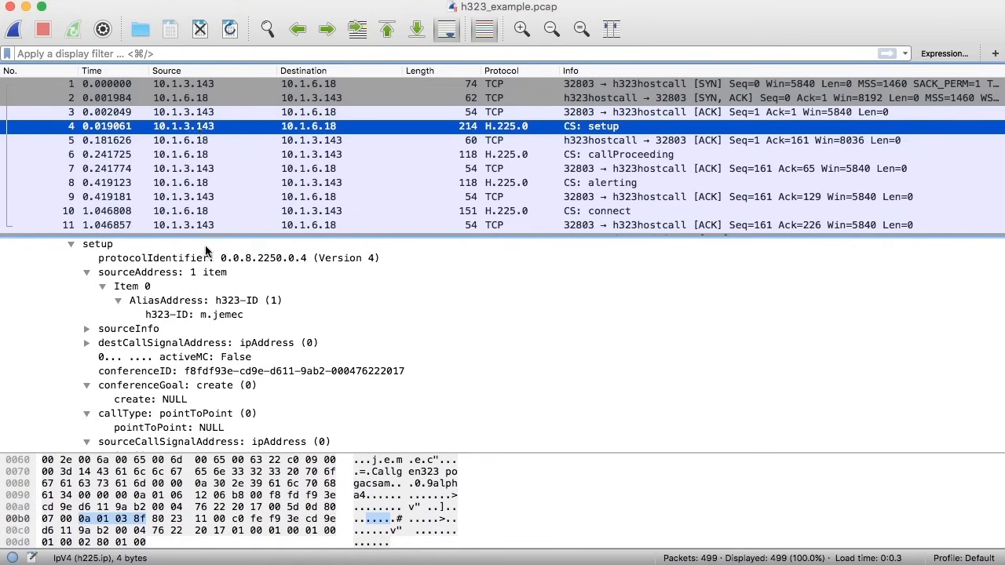
pyautogui.scroll(3, 224, 306)
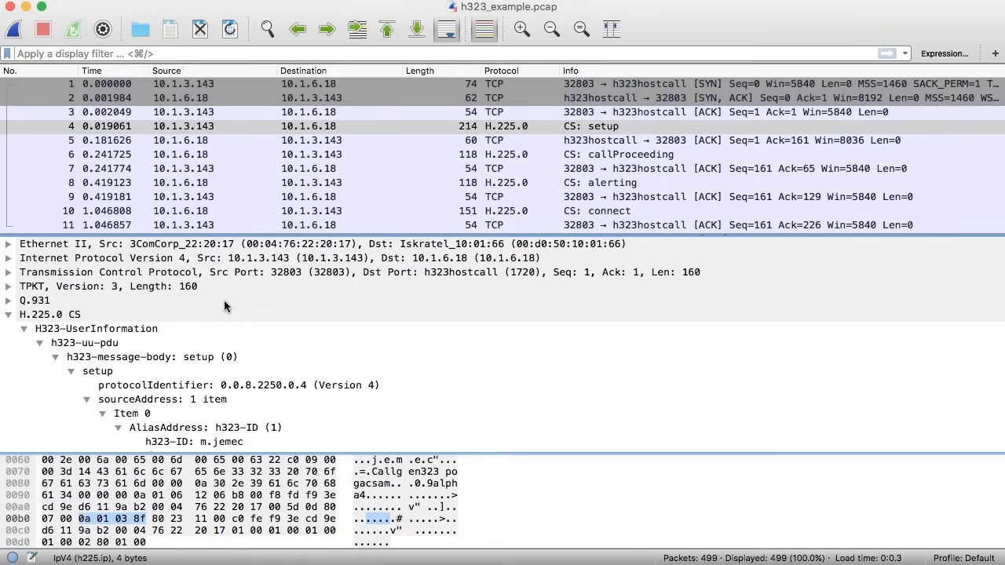
# Step: Filter the packet list with the display filter h323
pyautogui.click(164, 54)
pyautogui.write('h323')
pyautogui.press('Return')
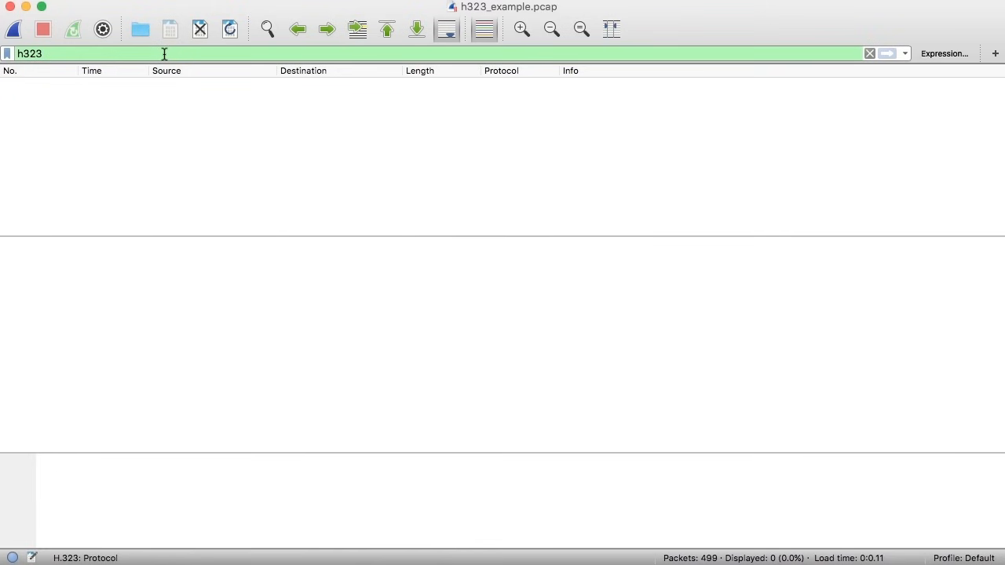
# Step: Replace the display filter with h225 to isolate the call signalling packets
pyautogui.doubleClick(121, 55)
pyautogui.press('BackSpace')
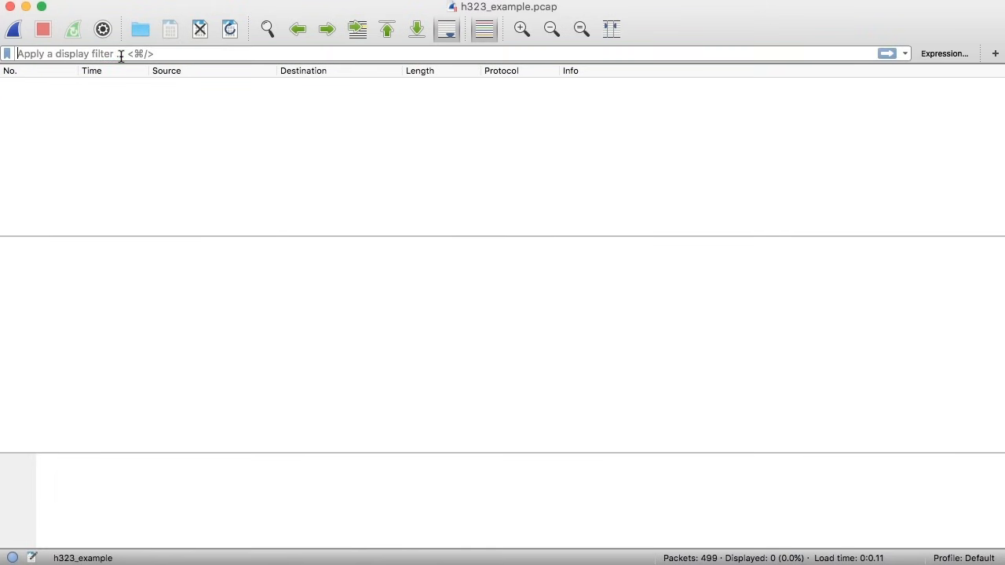
pyautogui.write('h')
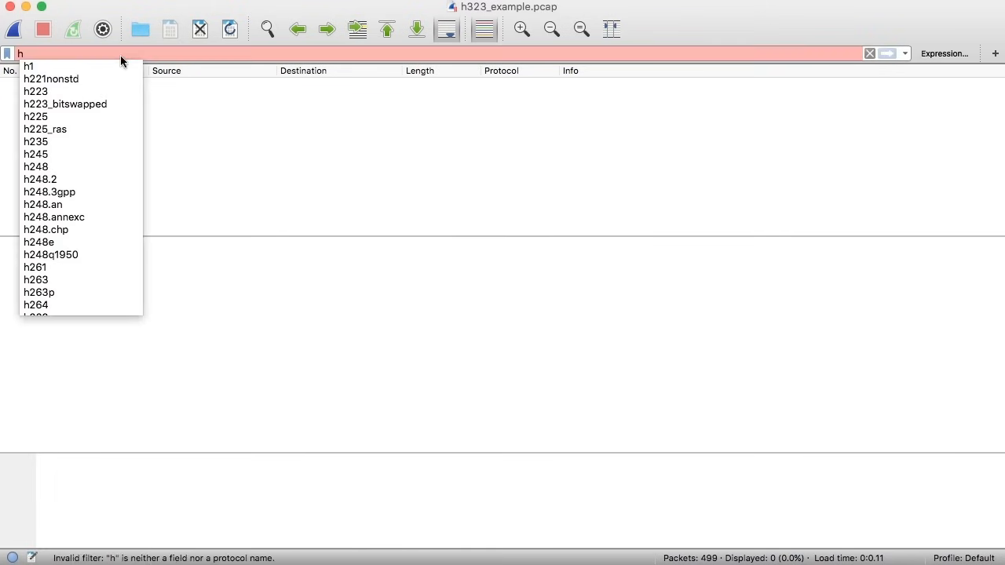
pyautogui.click(55, 117)
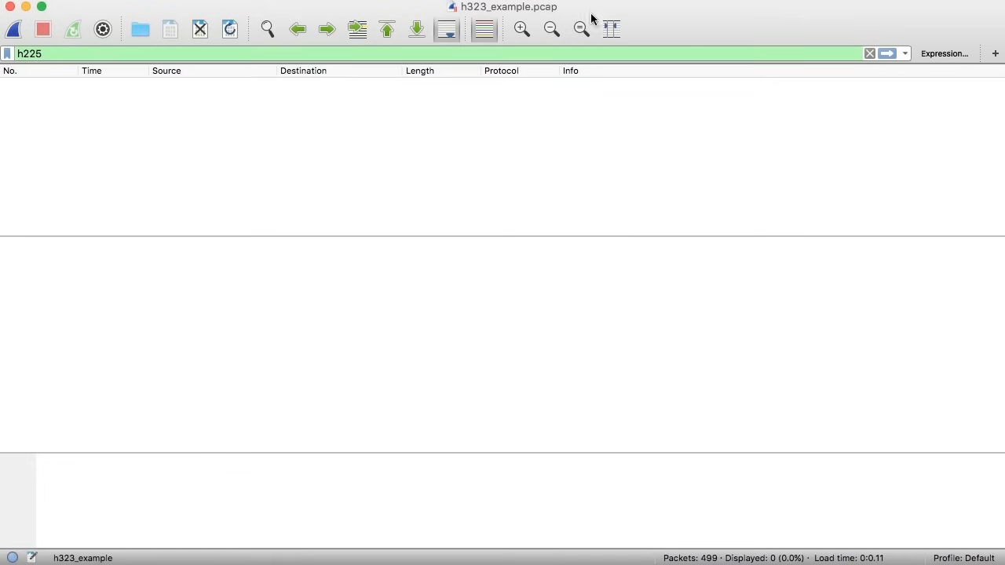
pyautogui.press('Return')
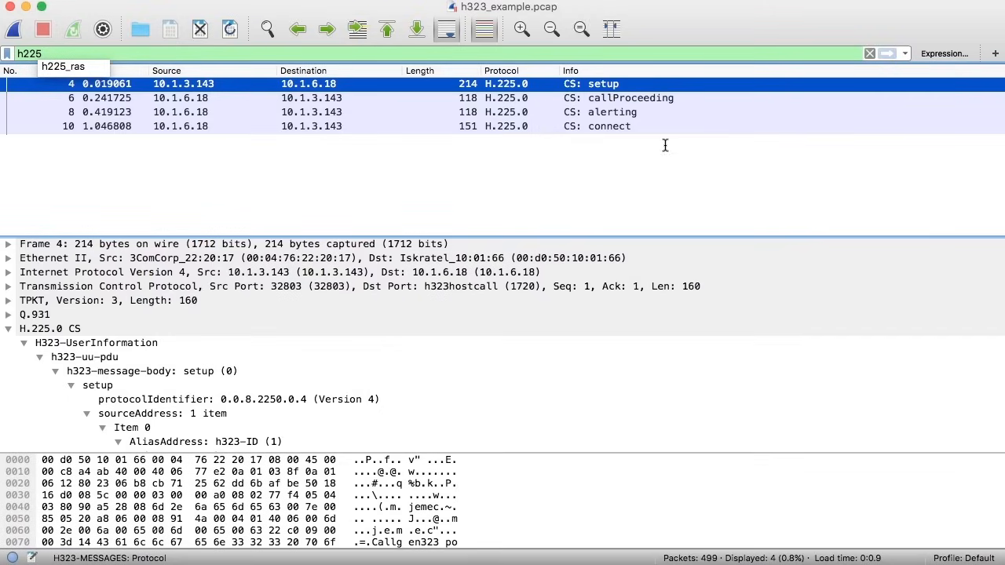
# Step: Replace the display filter with h225_ras to look for RAS messages
pyautogui.doubleClick(65, 53)
pyautogui.press('BackSpace')
pyautogui.press('Return')
pyautogui.write('h')
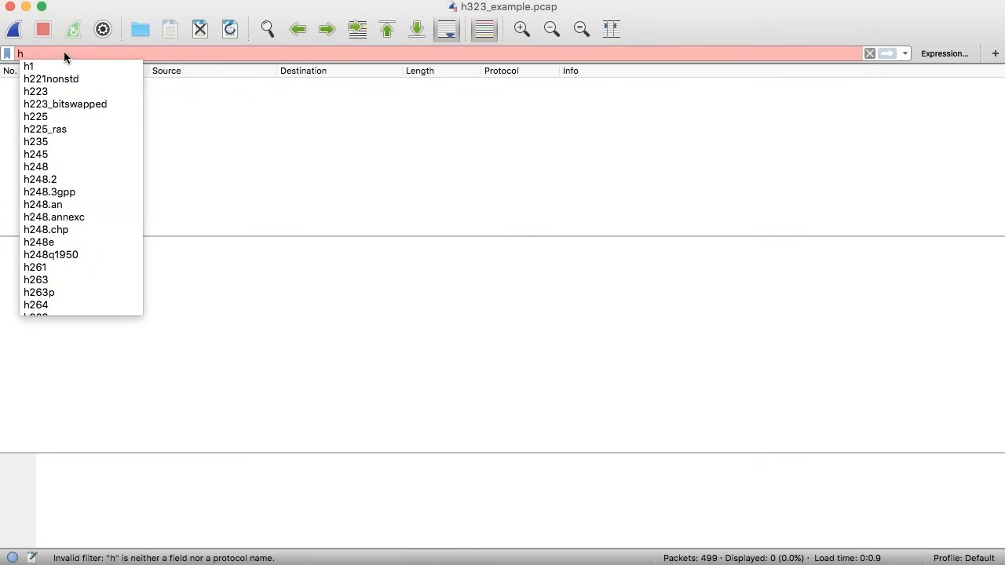
pyautogui.click(71, 130)
pyautogui.press('Return')
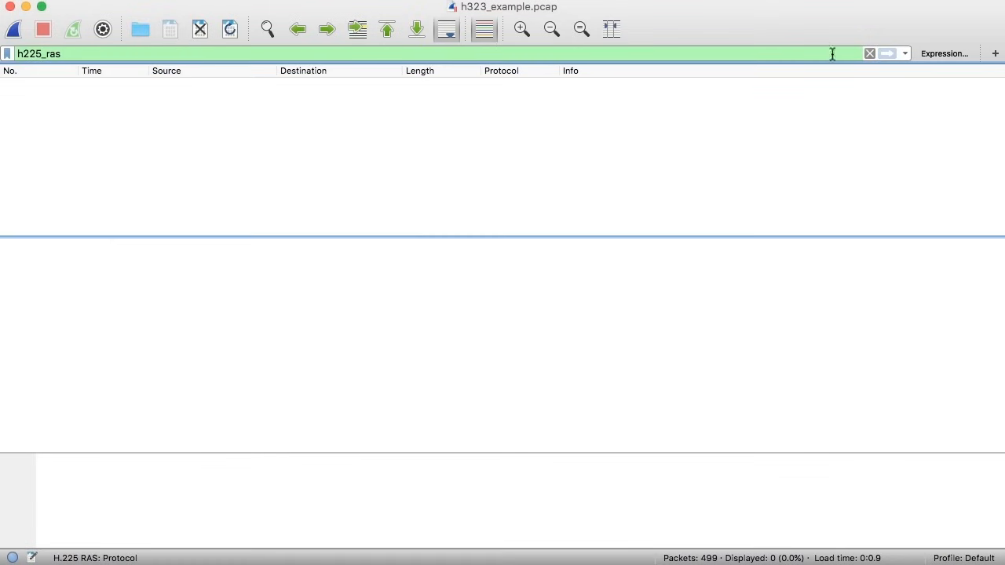
# Step: Clear the display filter and look through the H.245 negotiation and the first RTP packets
pyautogui.click(869, 54)
pyautogui.scroll(-8, 730, 137)
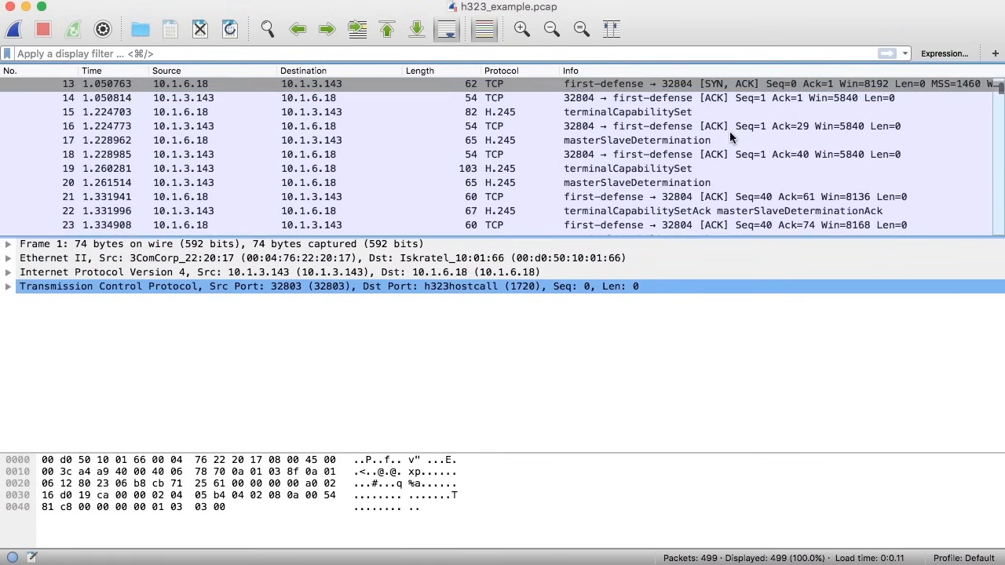
pyautogui.scroll(-3, 730, 137)
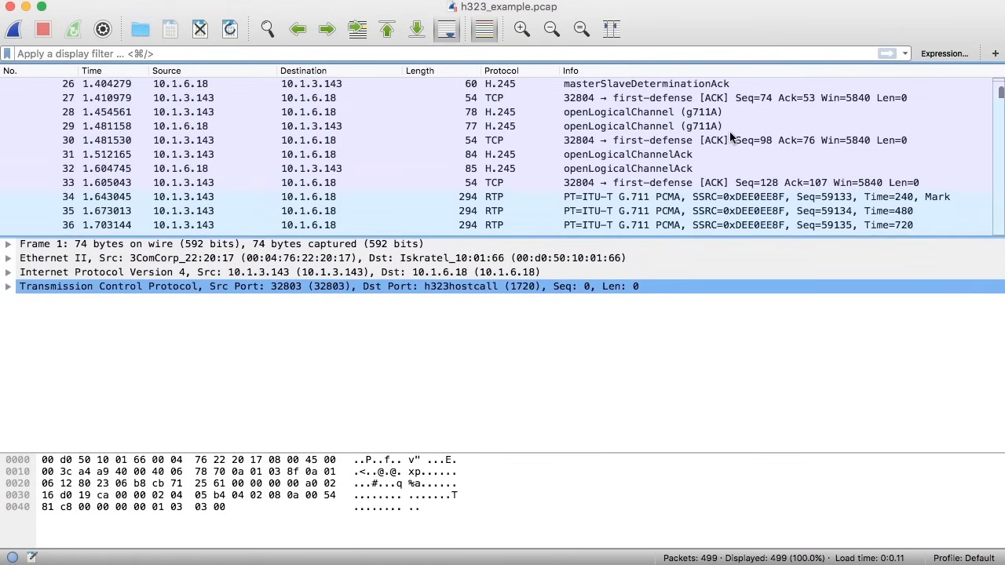
pyautogui.scroll(2, 729, 137)
pyautogui.scroll(-3, 729, 138)
pyautogui.scroll(3, 729, 137)
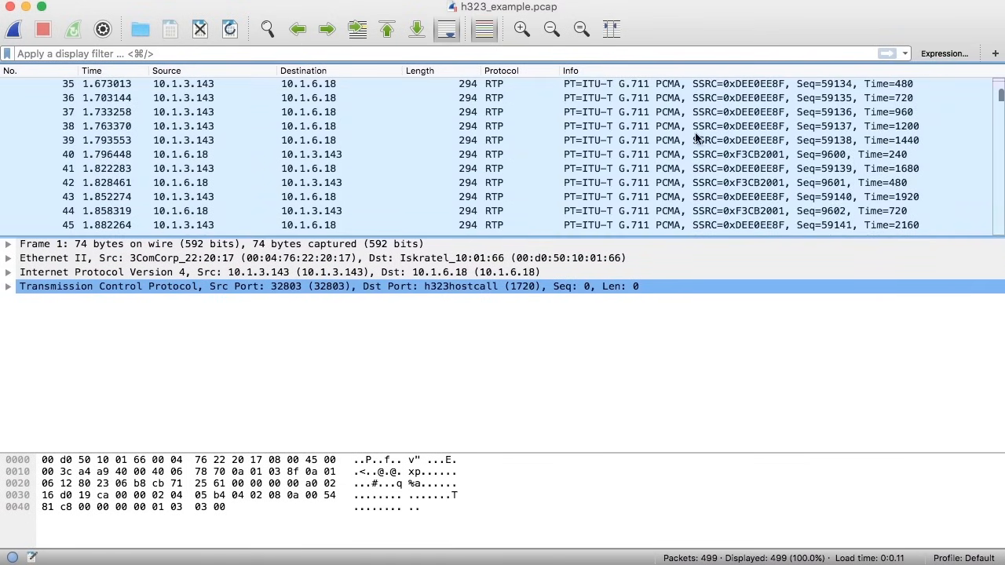
# Step: Select RTP packet 34, expand its Real-Time Transport Protocol layer, and read the header fields down to the payload
pyautogui.click(633, 97)
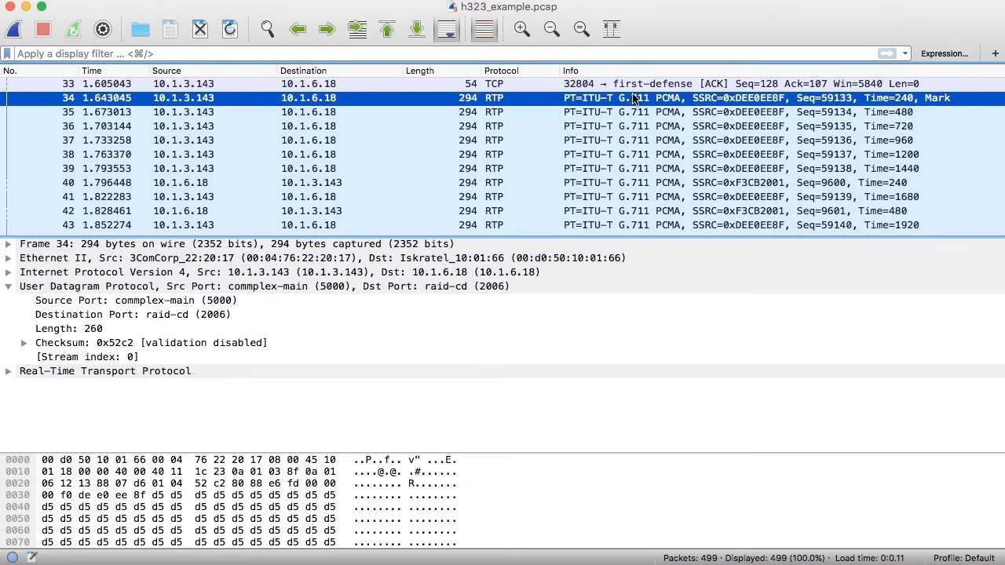
pyautogui.click(8, 370)
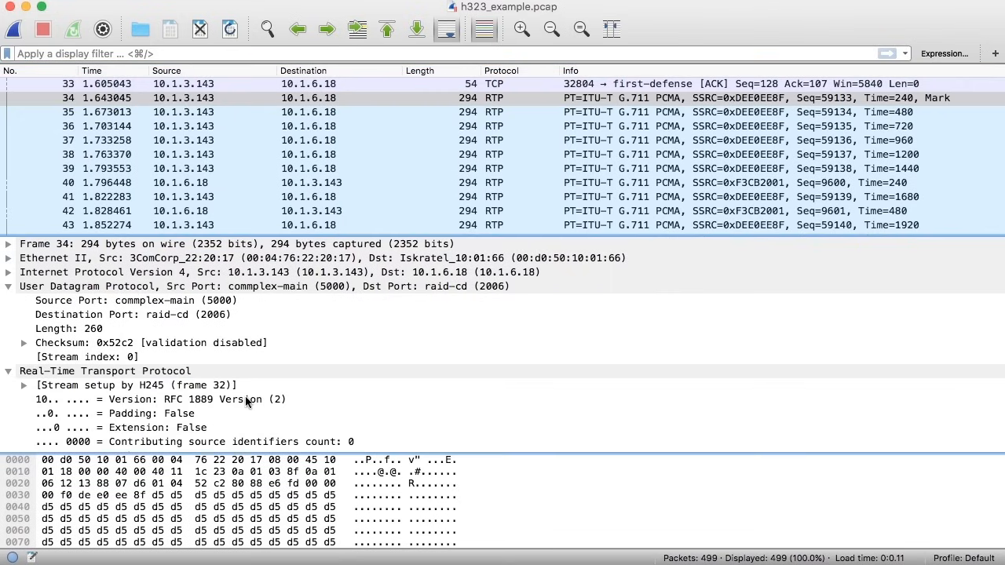
pyautogui.scroll(-3, 245, 401)
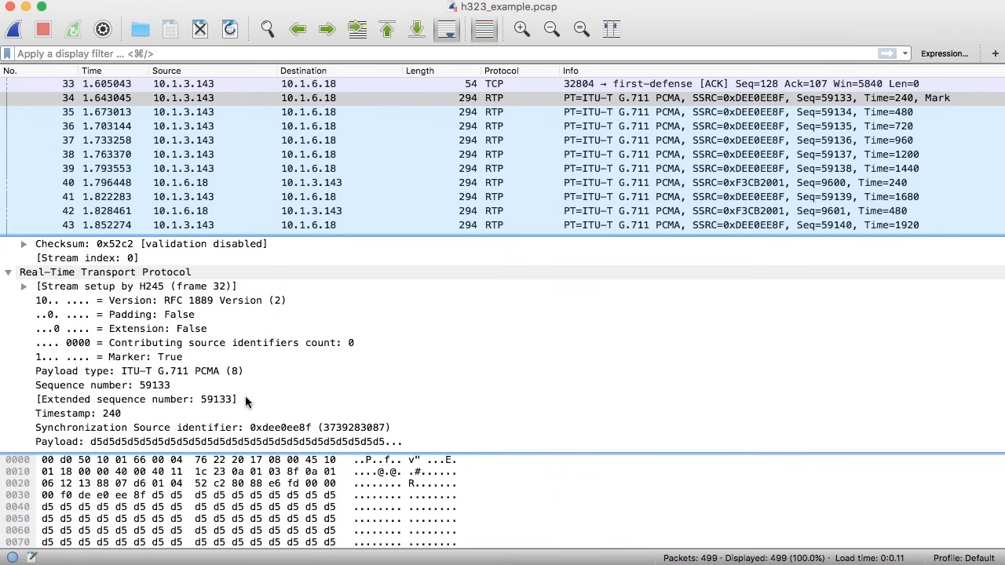
# Step: Open the VoIP Calls list for the capture, select the H.323 call to examine its entry, and close the list
pyautogui.scroll(10, 328, 171)
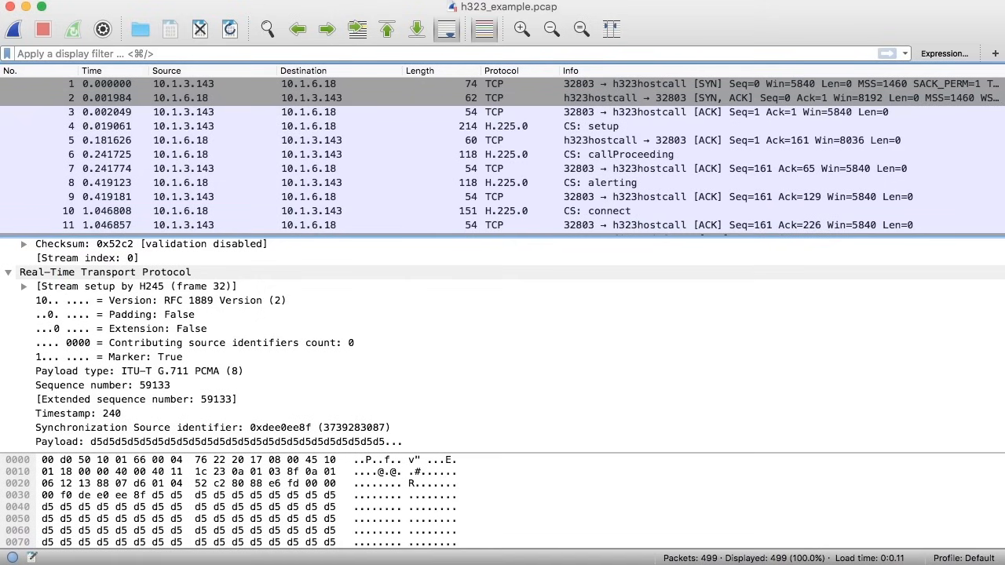
pyautogui.click(430, 0)
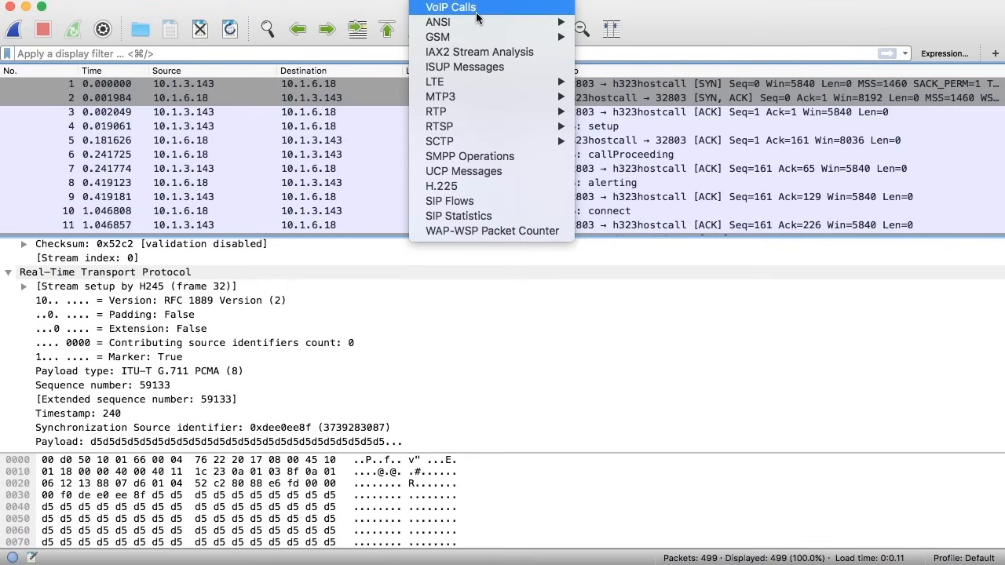
pyautogui.click(451, 7)
pyautogui.moveTo(835, 338); pyautogui.dragTo(287, 109)
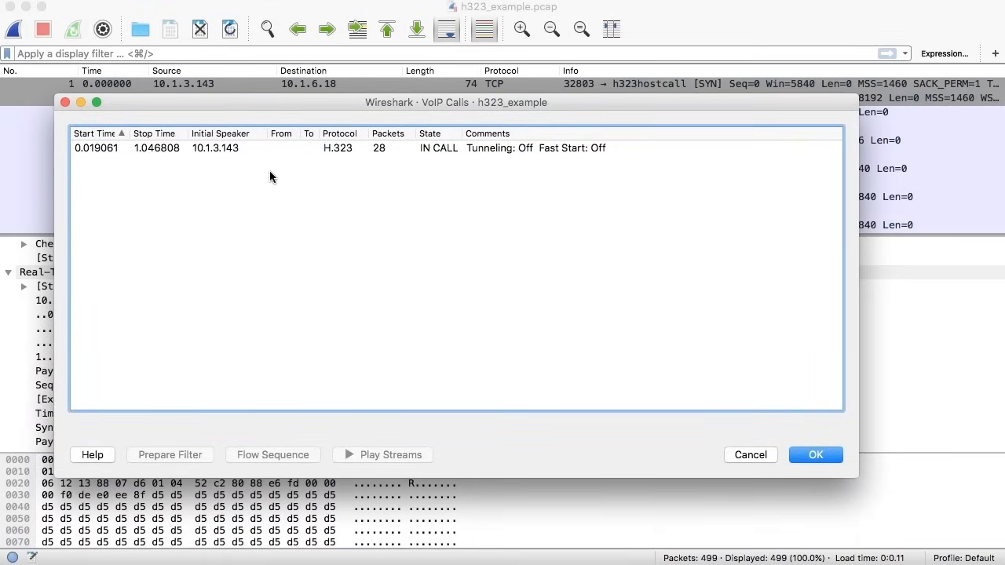
pyautogui.click(326, 150)
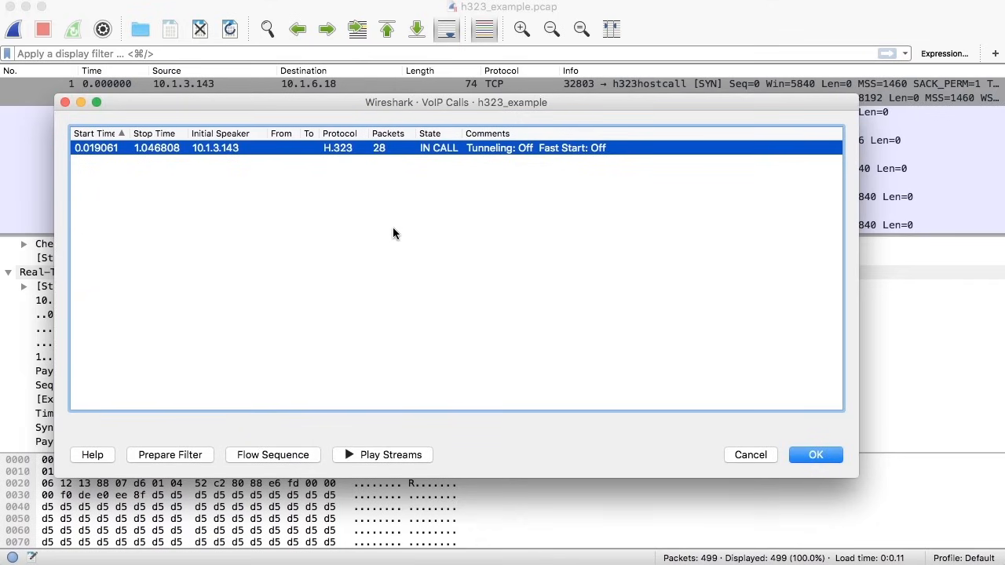
pyautogui.click(753, 458)
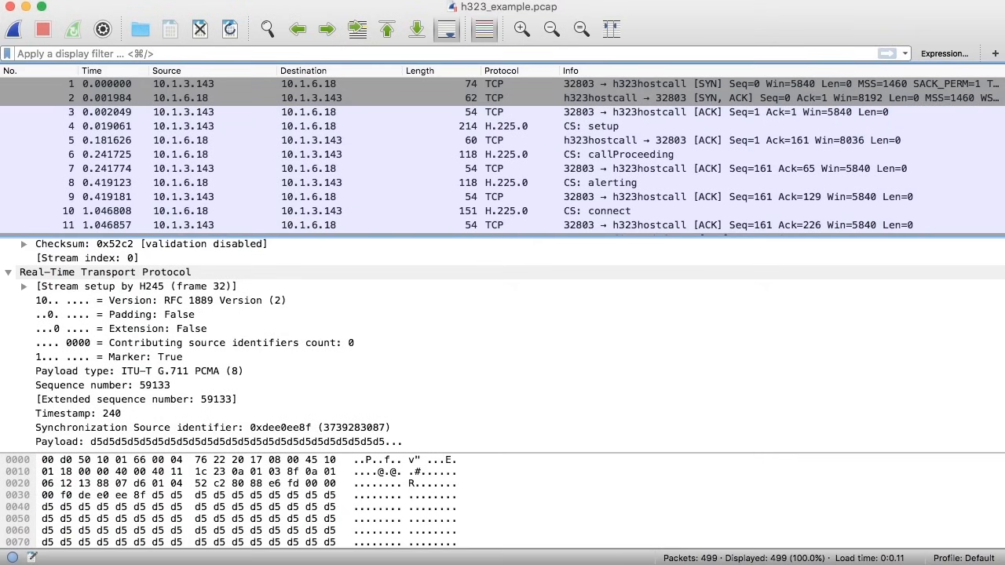
# Step: Open the RTP Streams list for the H.323 capture, select the stream from 10.1.6.18 to examine its packet loss, and close the list
pyautogui.click(444, 0)
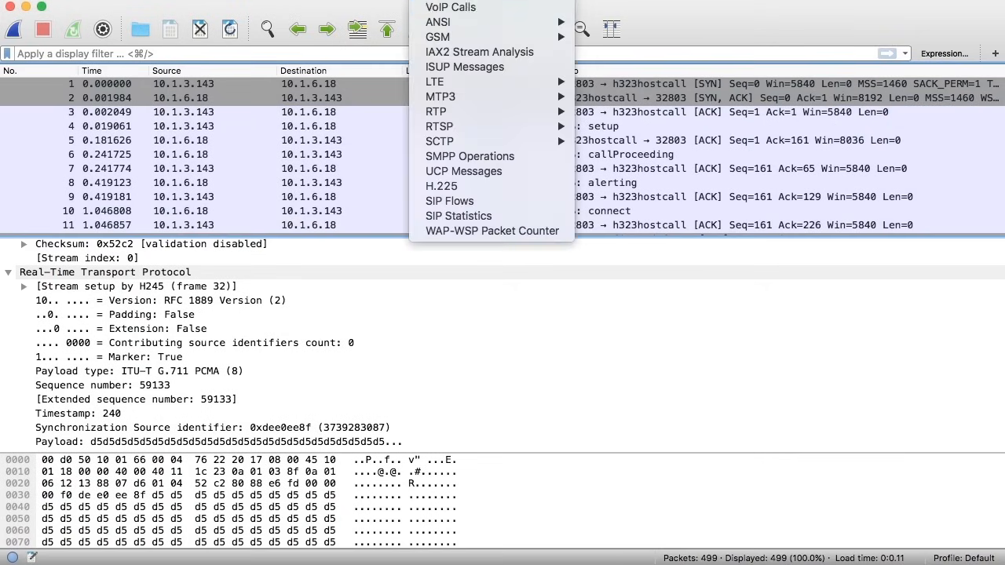
pyautogui.moveTo(464, 108)
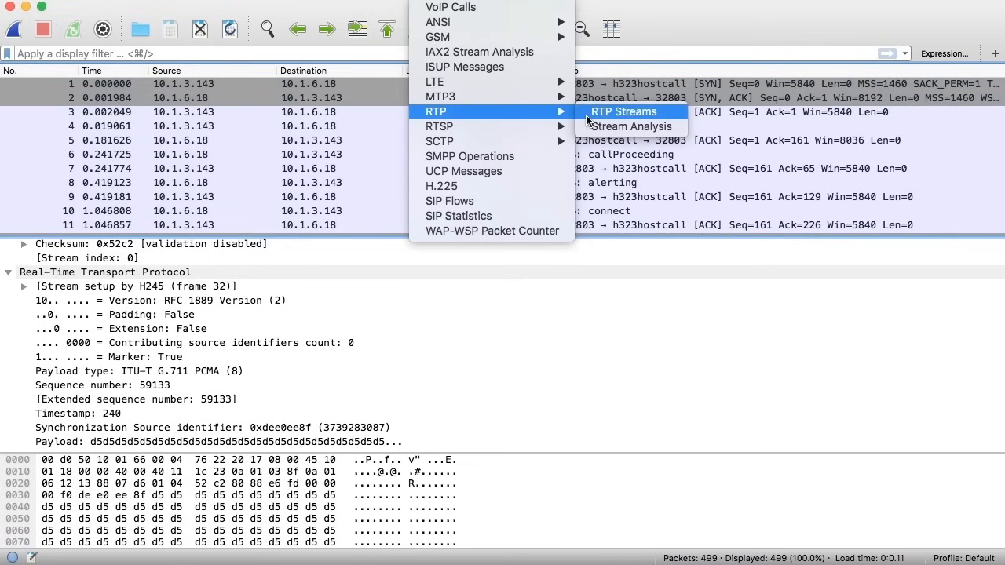
pyautogui.click(622, 116)
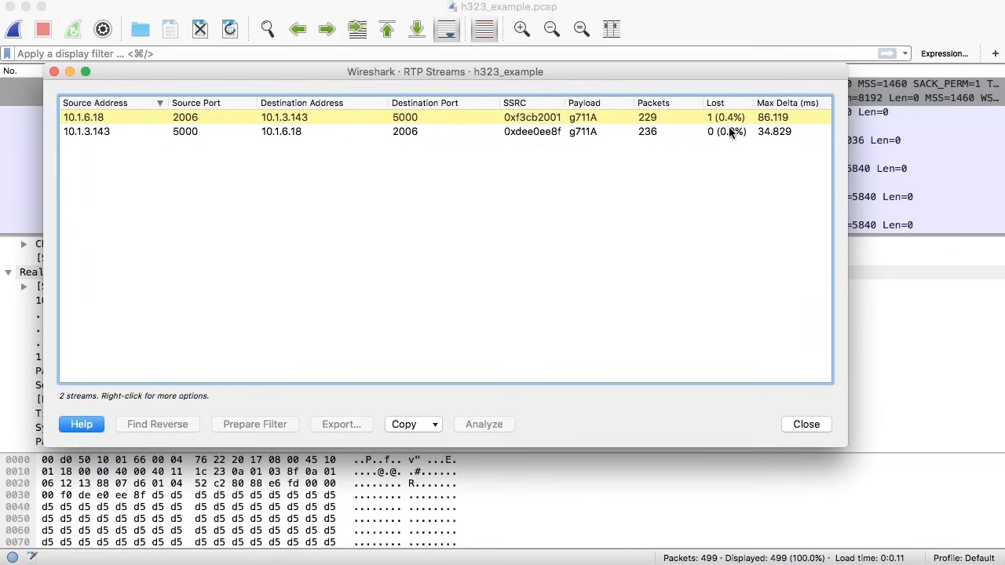
pyautogui.click(728, 117)
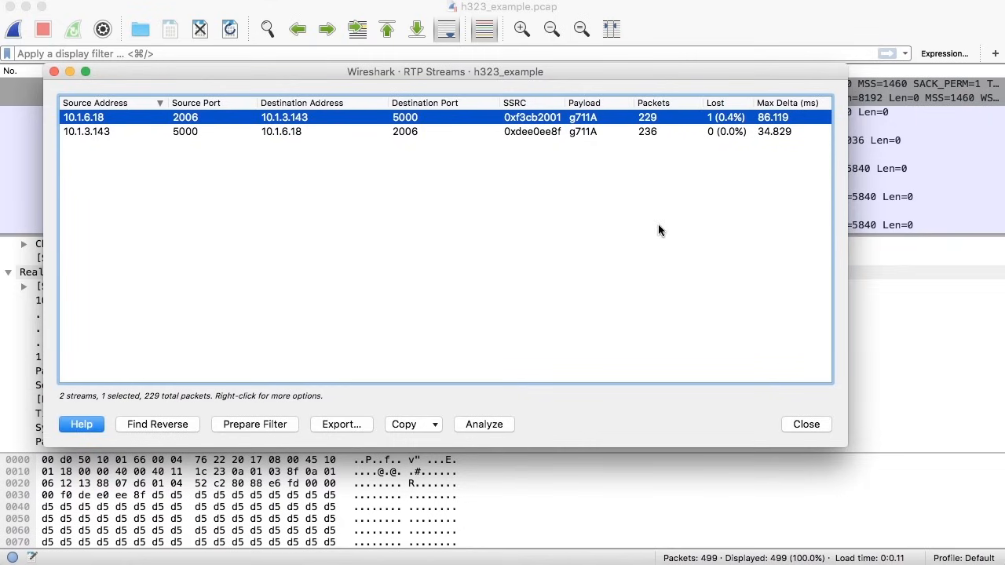
pyautogui.click(799, 425)
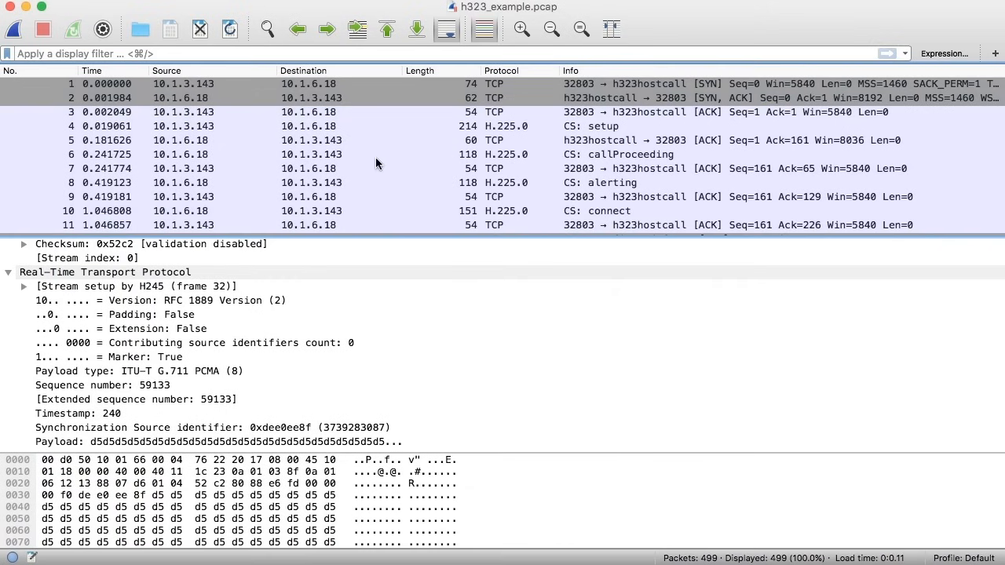
# Step: Open the capture file sip-call.pcap from the Downloads folder
pyautogui.click(375, 157)
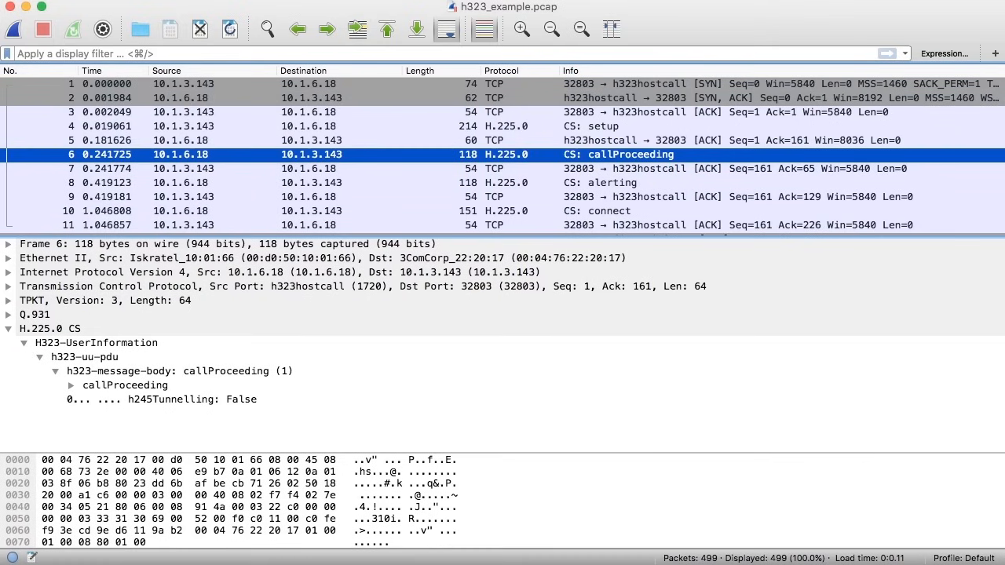
pyautogui.click(133, 2)
pyautogui.click(125, 9)
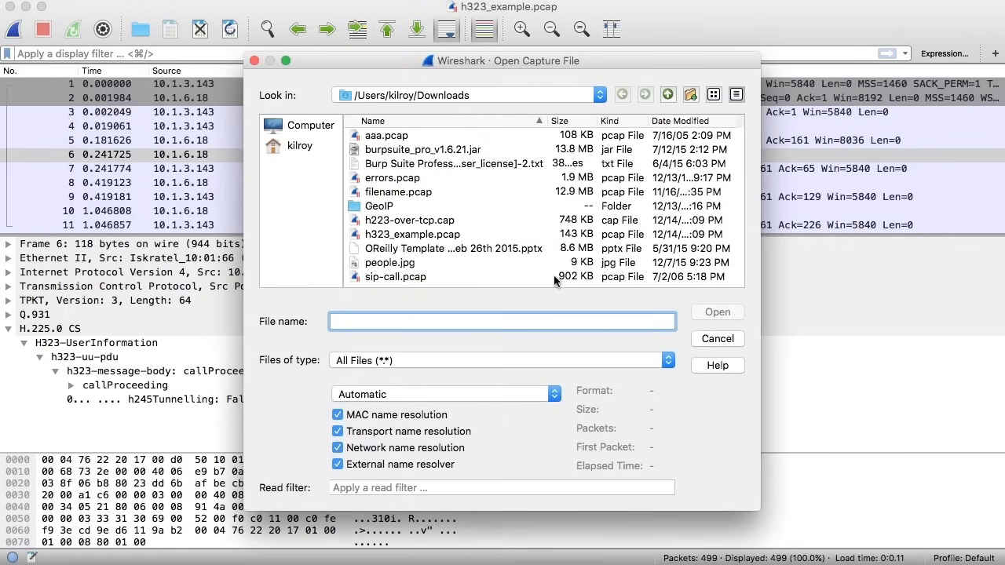
pyautogui.scroll(-2, 446, 273)
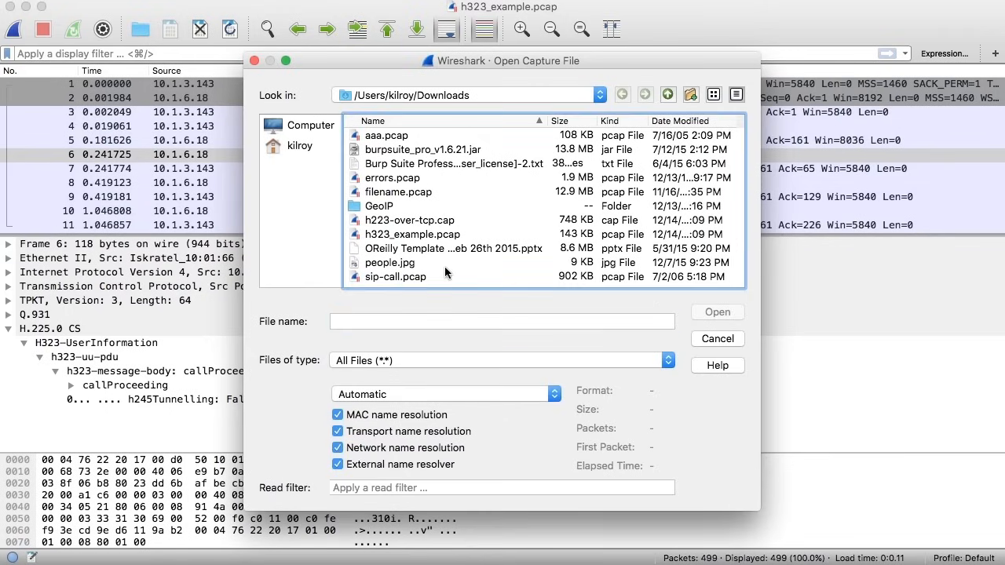
pyautogui.doubleClick(411, 276)
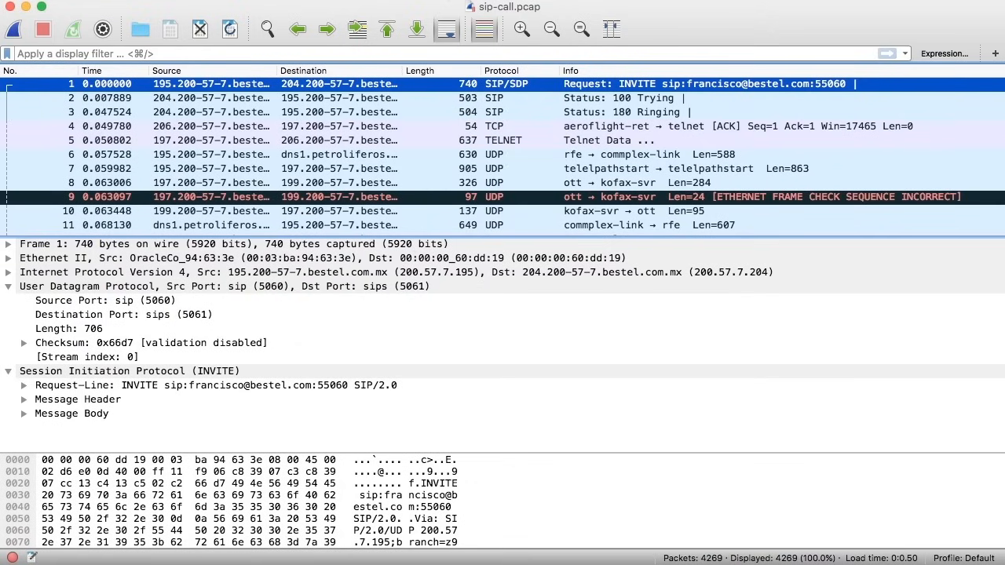
# Step: Open the VoIP Calls list for the SIP capture, select the first call to examine its entry, and close the list
pyautogui.click(441, 0)
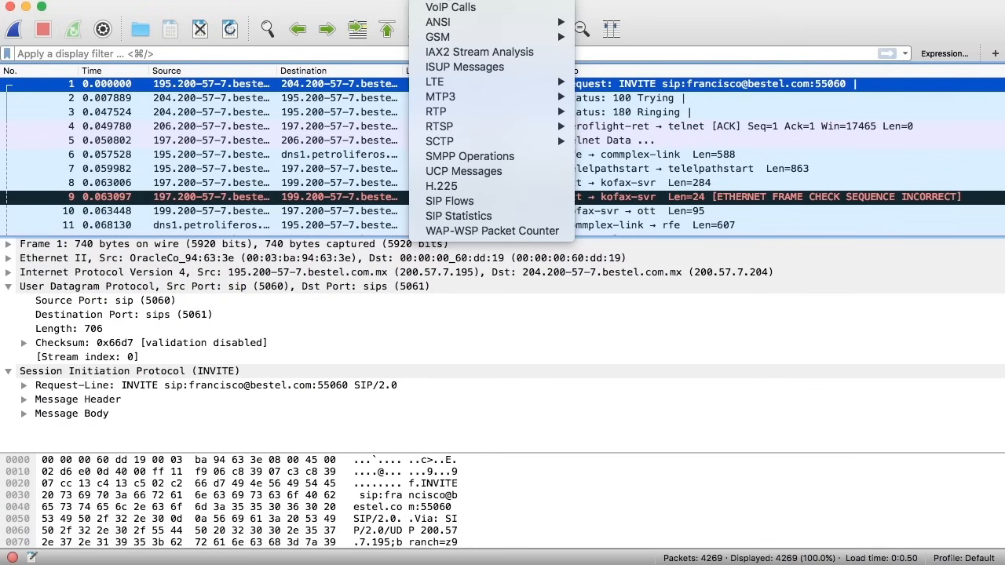
pyautogui.click(456, 8)
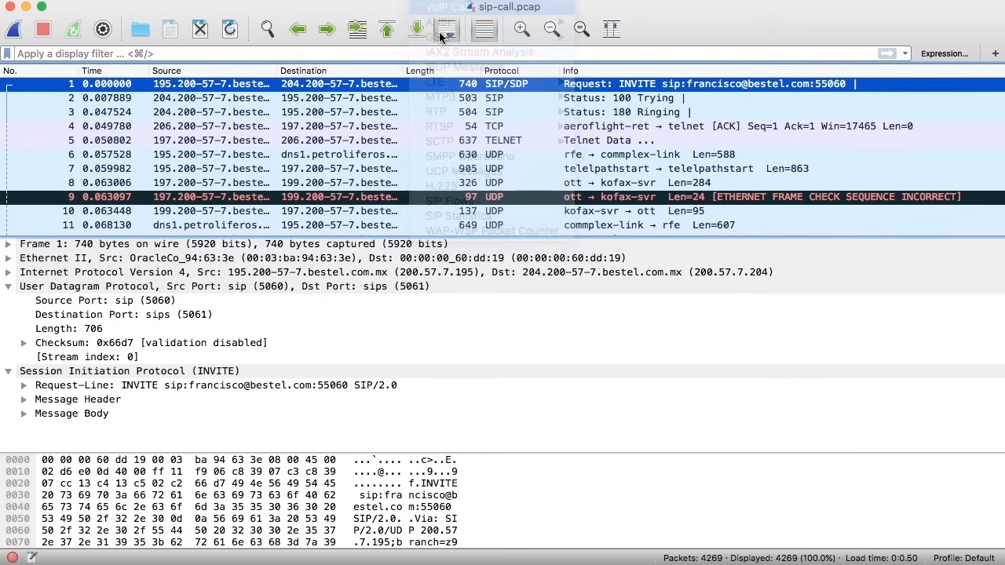
pyautogui.moveTo(870, 330); pyautogui.dragTo(451, 144)
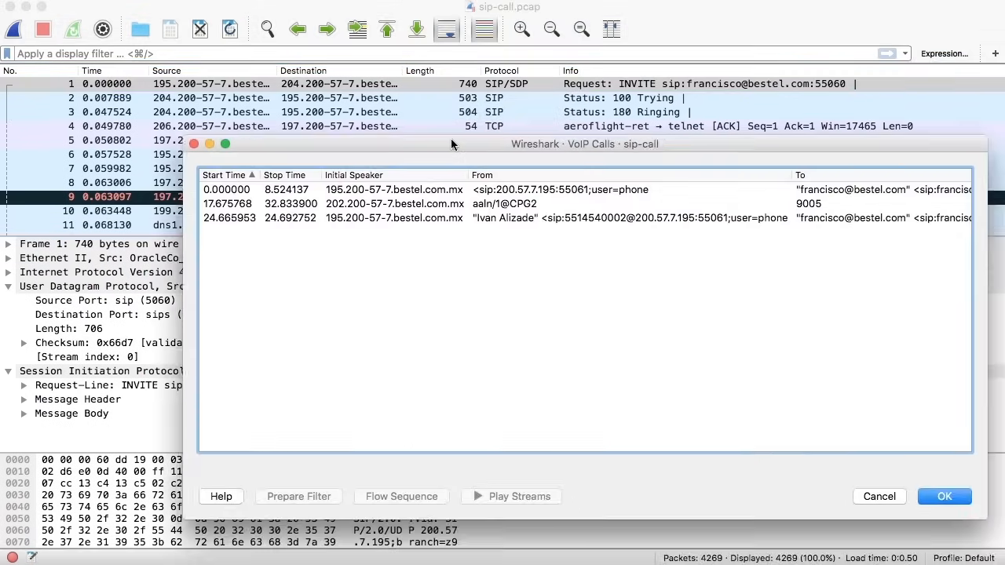
pyautogui.click(556, 195)
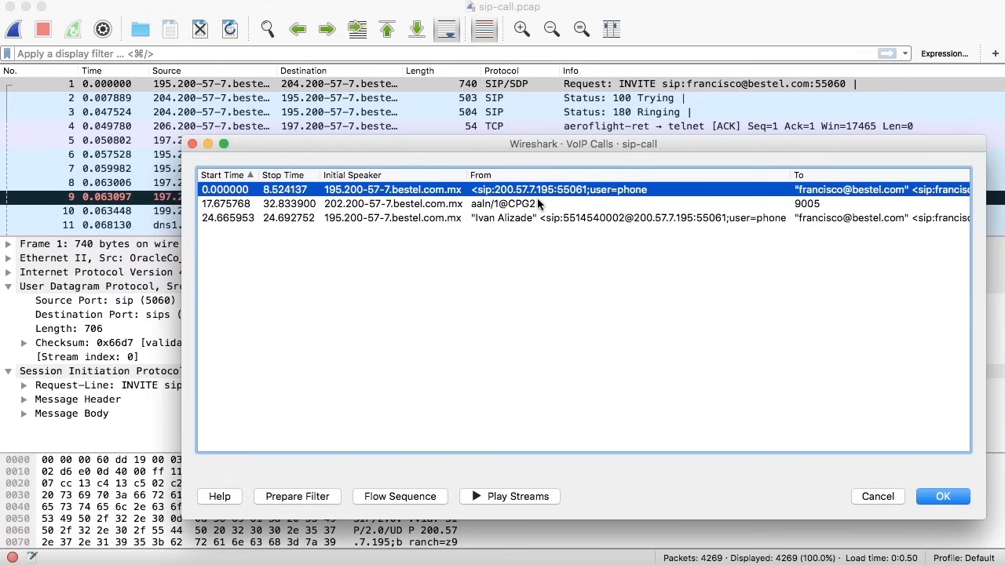
pyautogui.click(880, 497)
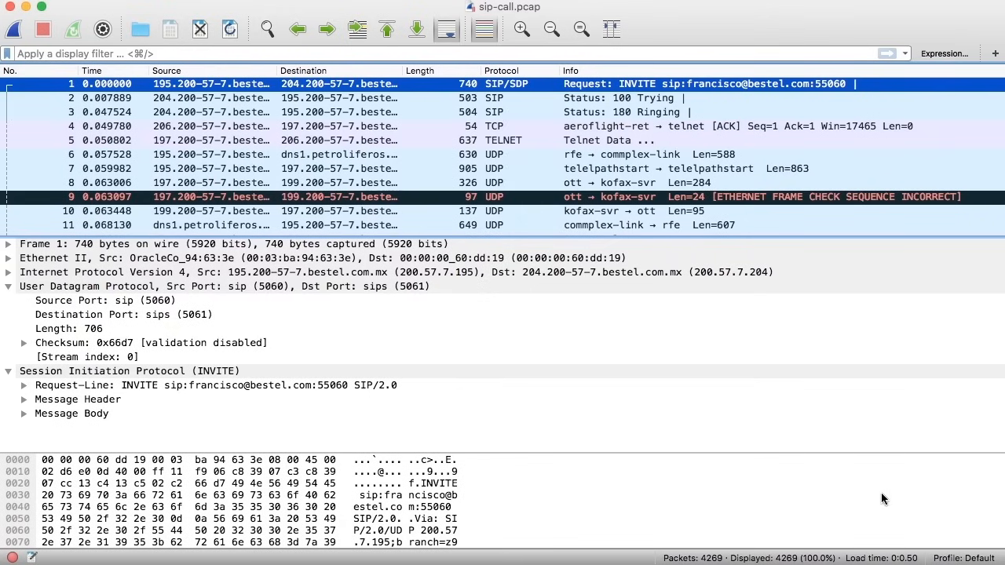
# Step: Open the RTP Streams list for the SIP capture, read the stream addresses, payloads and loss figures, and close the list
pyautogui.click(419, 2)
pyautogui.moveTo(487, 112)
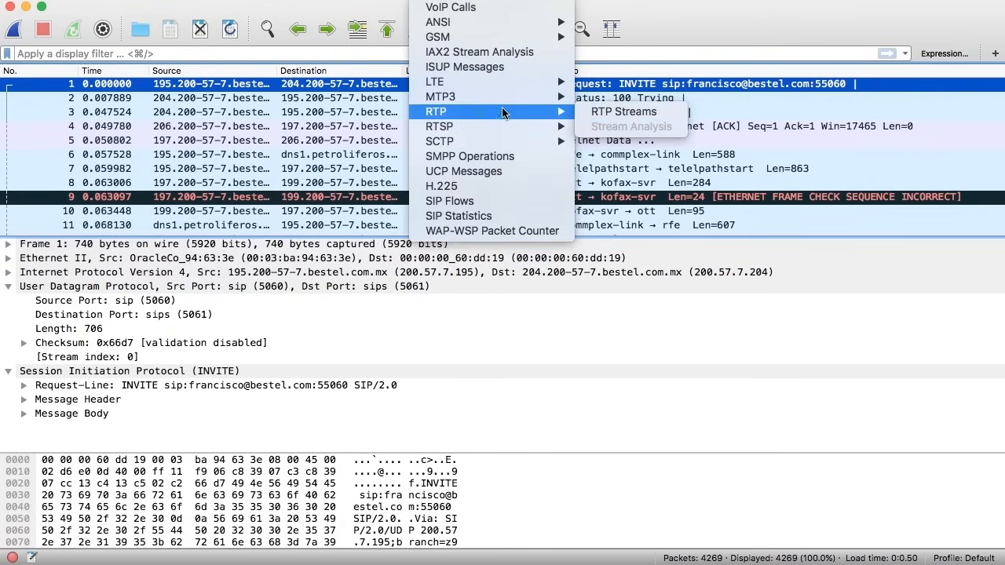
pyautogui.click(620, 116)
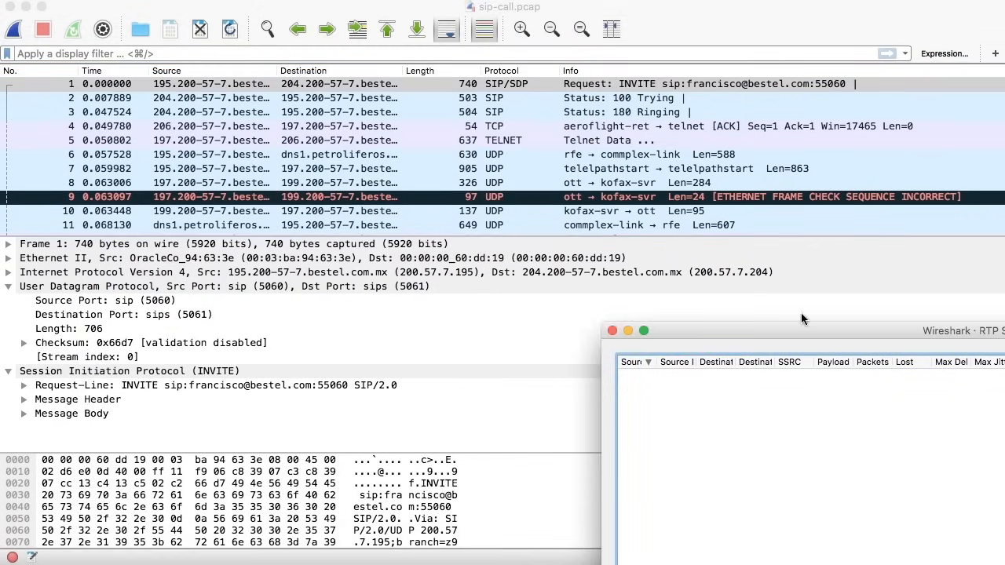
pyautogui.moveTo(804, 327); pyautogui.dragTo(294, 69)
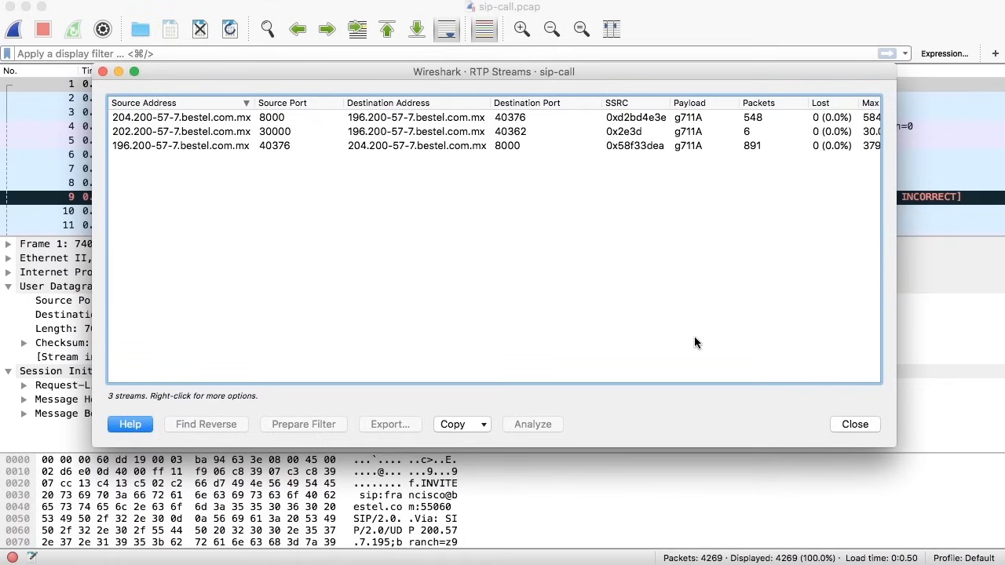
pyautogui.click(855, 424)
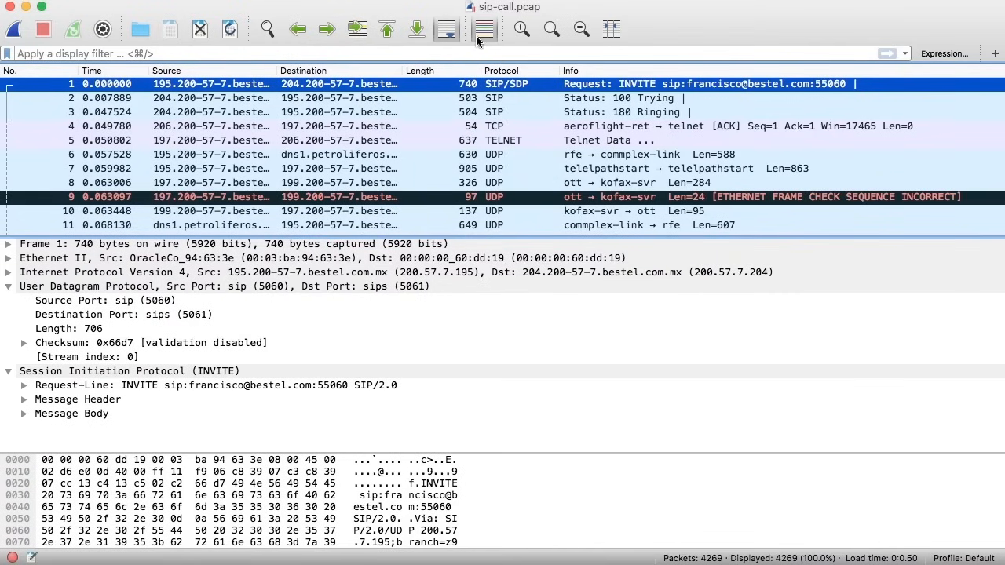
# Step: Prepare a display filter from the first call in the VoIP Calls list and close the list
pyautogui.click(447, 0)
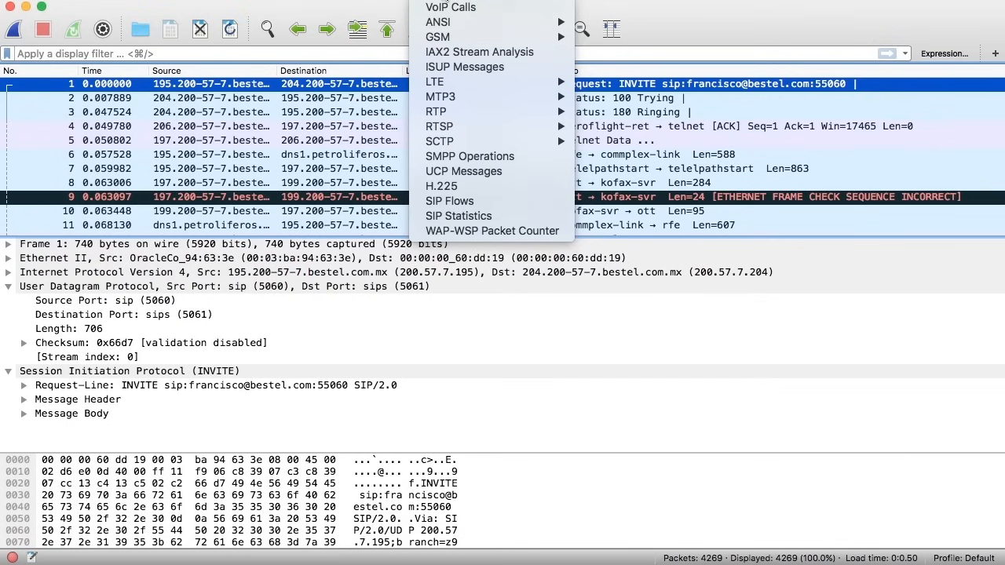
pyautogui.click(452, 7)
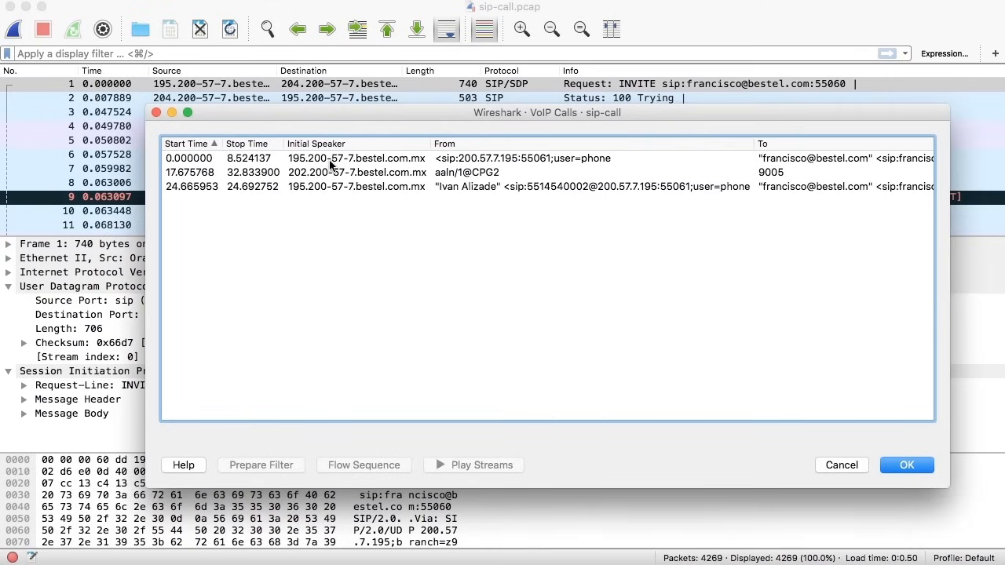
pyautogui.click(330, 162)
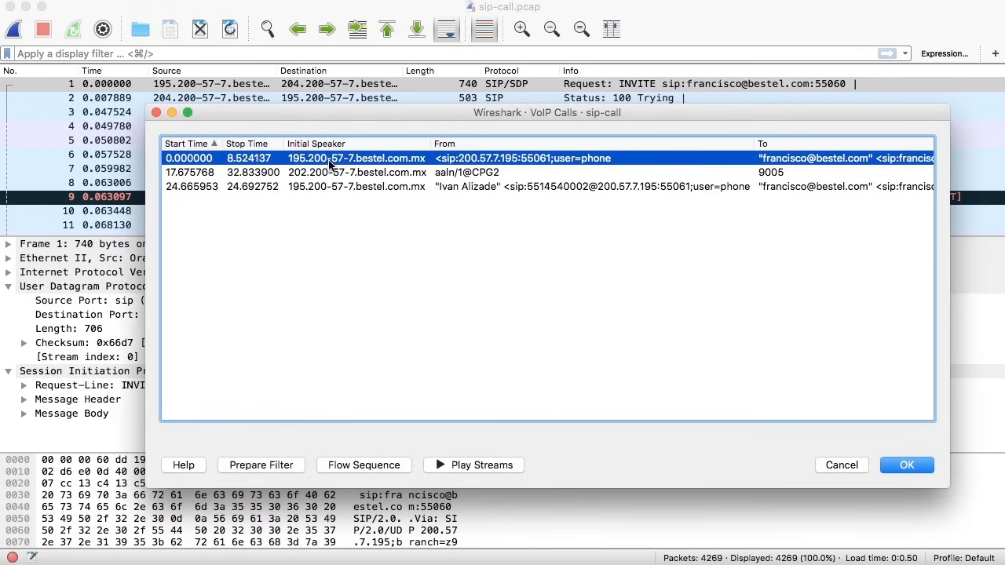
pyautogui.click(260, 467)
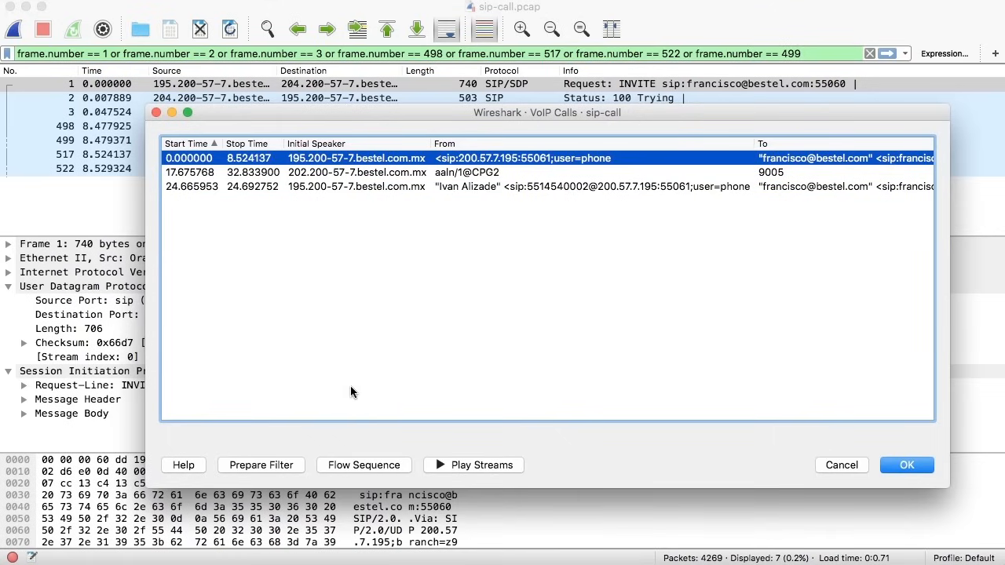
pyautogui.click(841, 464)
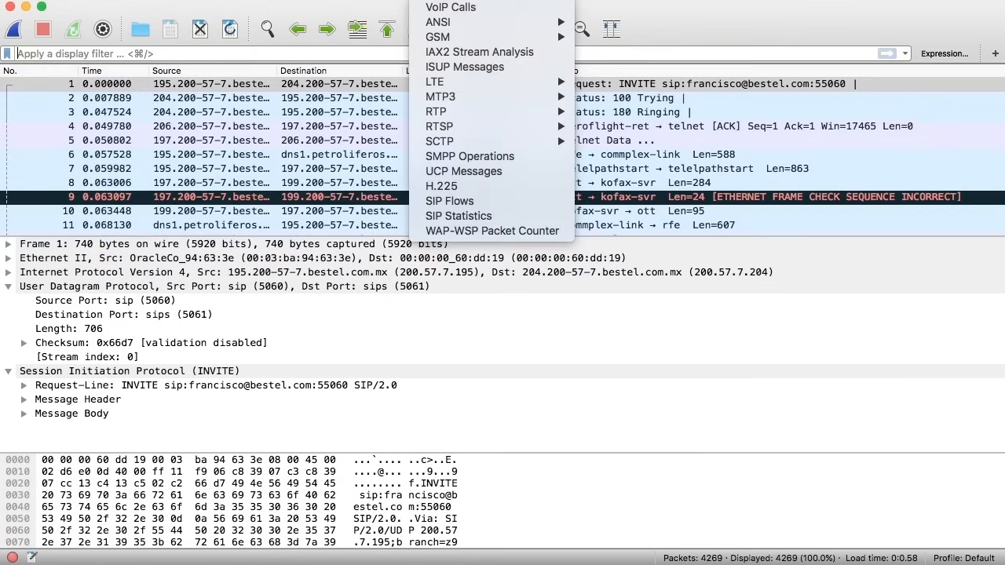
# Step: Open the SIP Statistics for the capture and examine the 200 OK, 180 Ringing and 100 Trying response rows
pyautogui.click(459, 216)
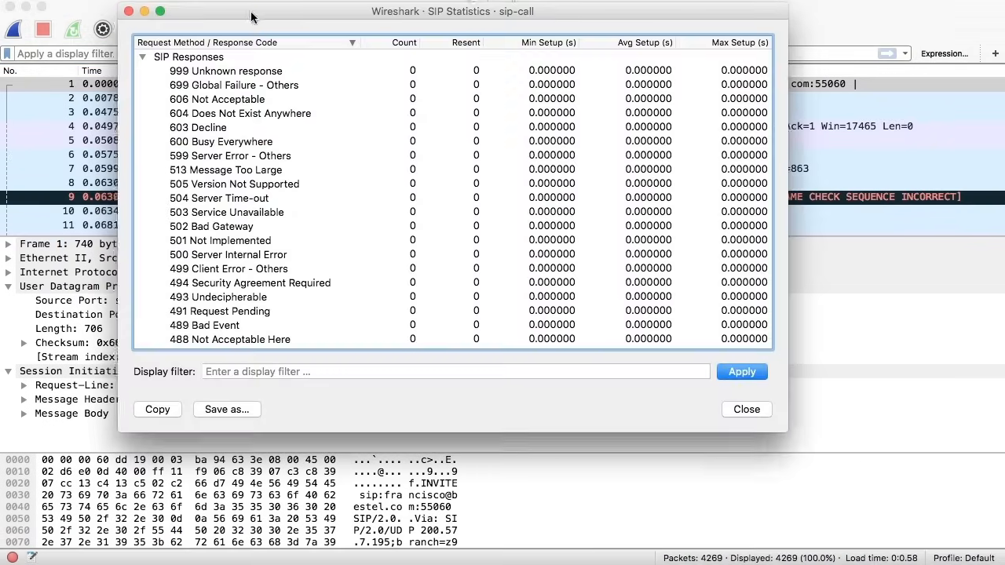
pyautogui.scroll(-15, 286, 169)
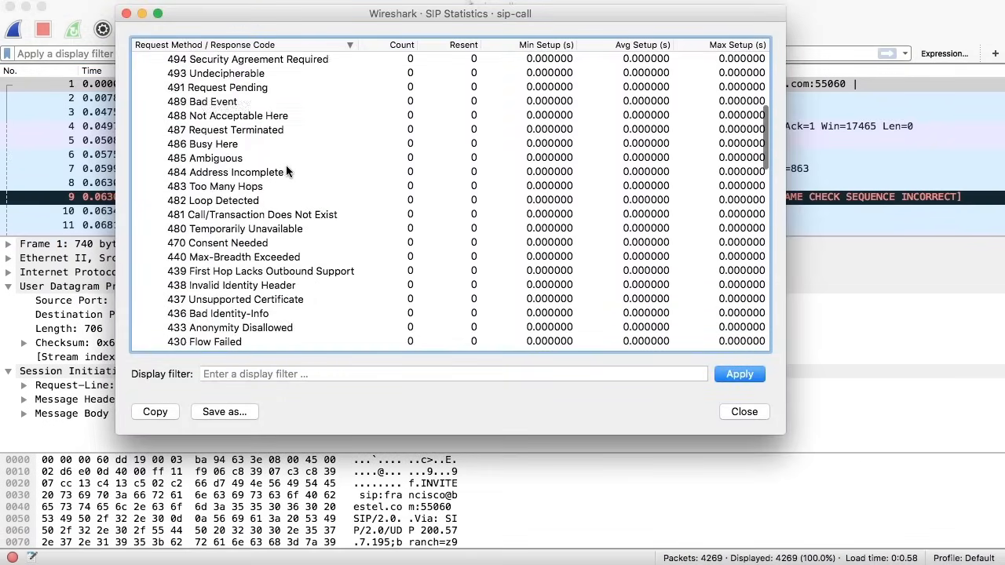
pyautogui.scroll(-8, 286, 170)
pyautogui.scroll(6, 285, 170)
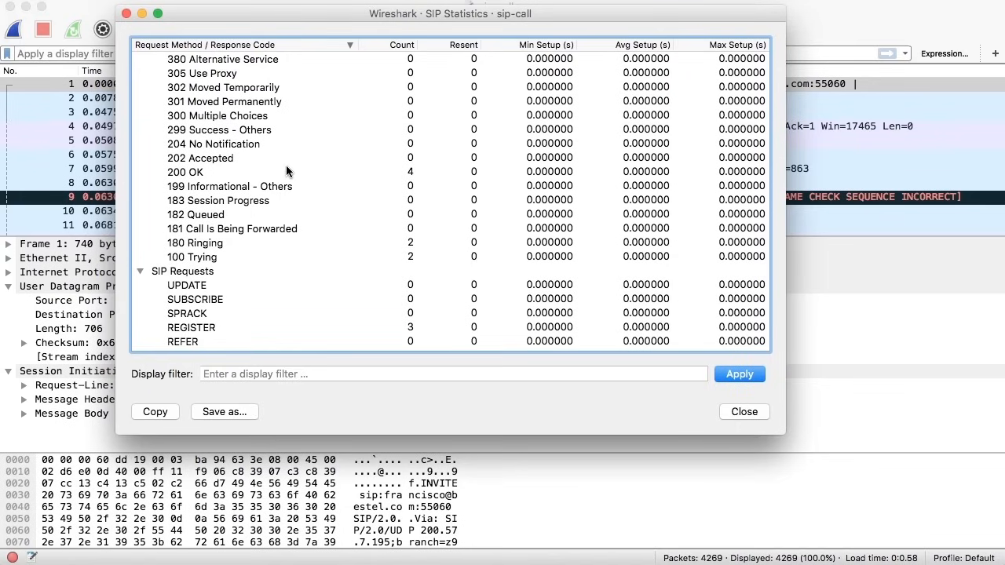
pyautogui.click(262, 171)
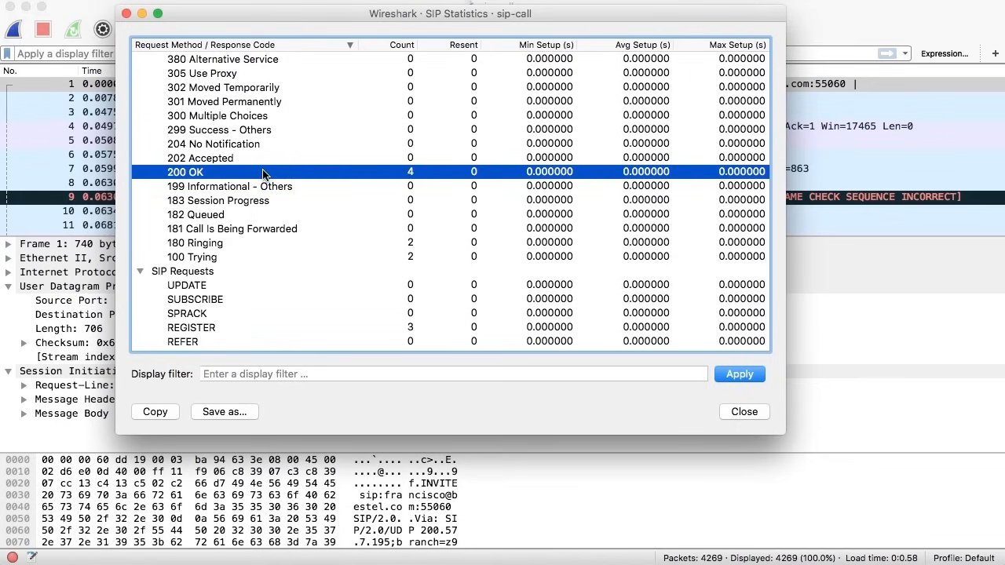
pyautogui.click(259, 243)
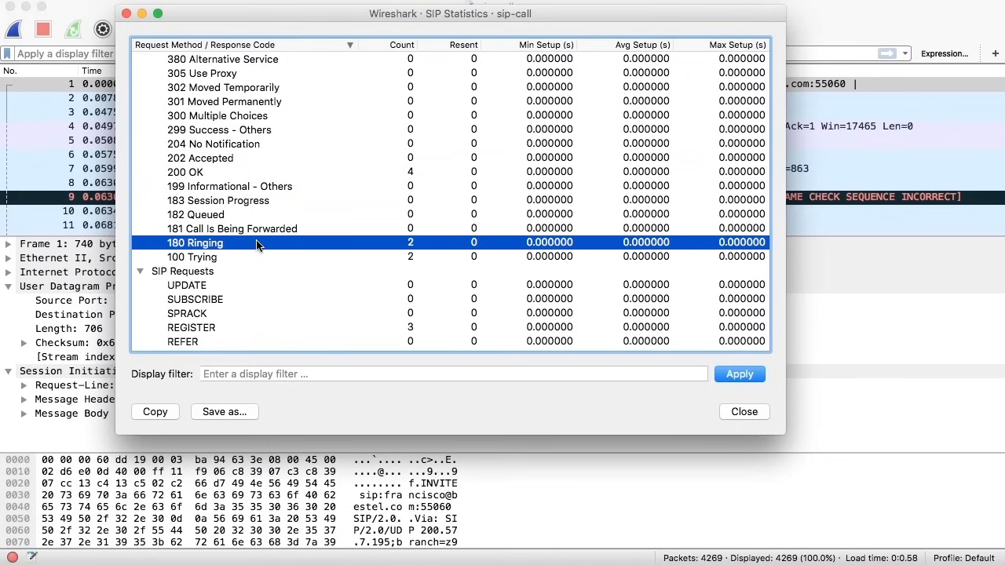
pyautogui.click(333, 259)
# Step: Examine the REGISTER, ACK and INVITE rows under SIP Requests in the statistics
pyautogui.scroll(-5, 333, 259)
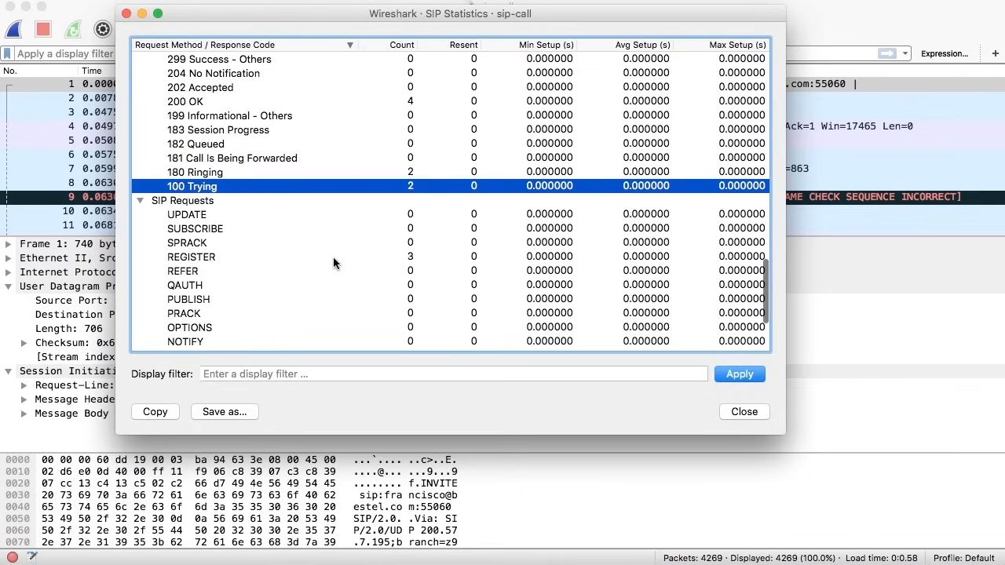
pyautogui.click(272, 146)
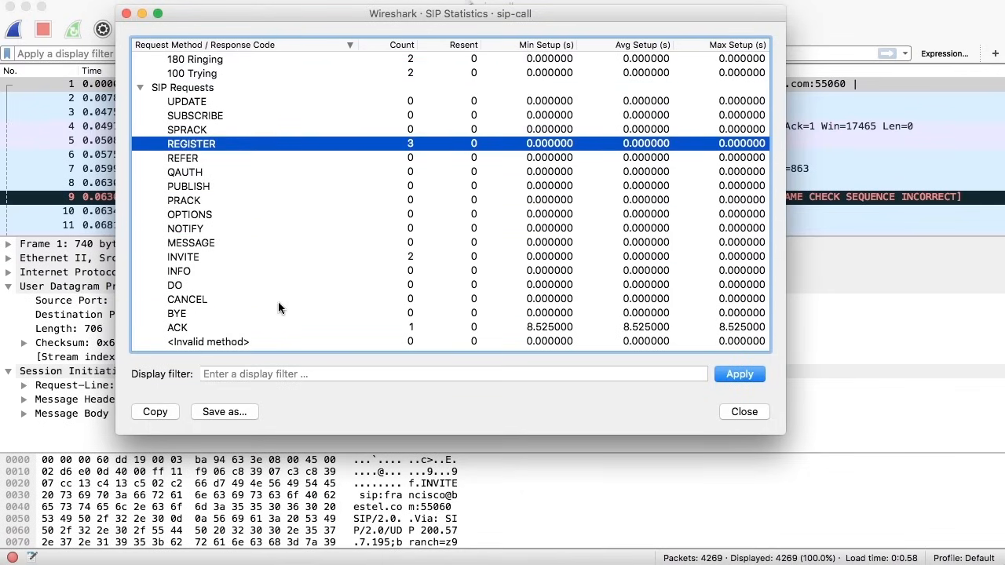
pyautogui.click(276, 326)
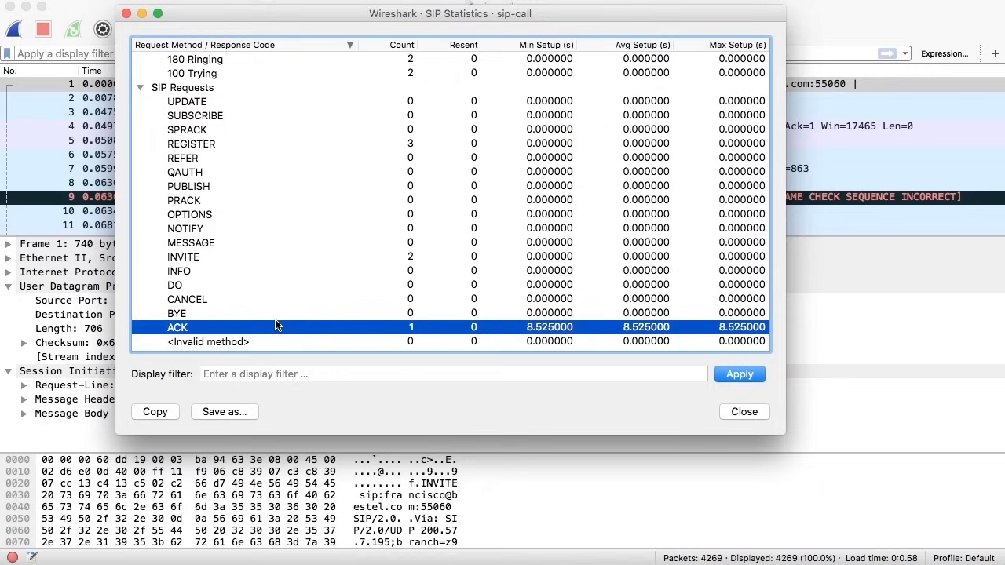
pyautogui.click(273, 255)
# Step: Return to the REGISTER request row, check which actions are available for it, and dismiss them without choosing one
pyautogui.scroll(5, 271, 210)
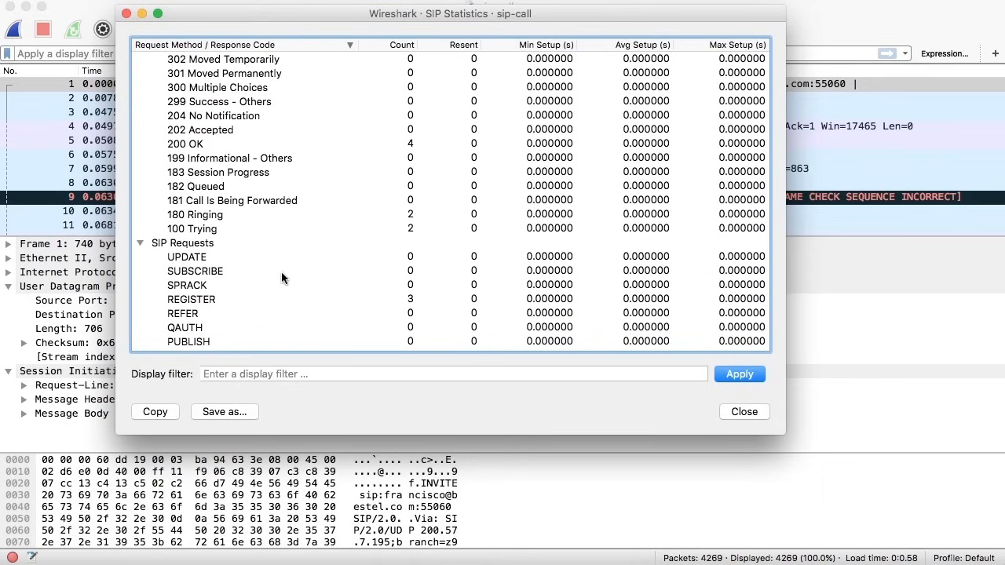
pyautogui.click(271, 299)
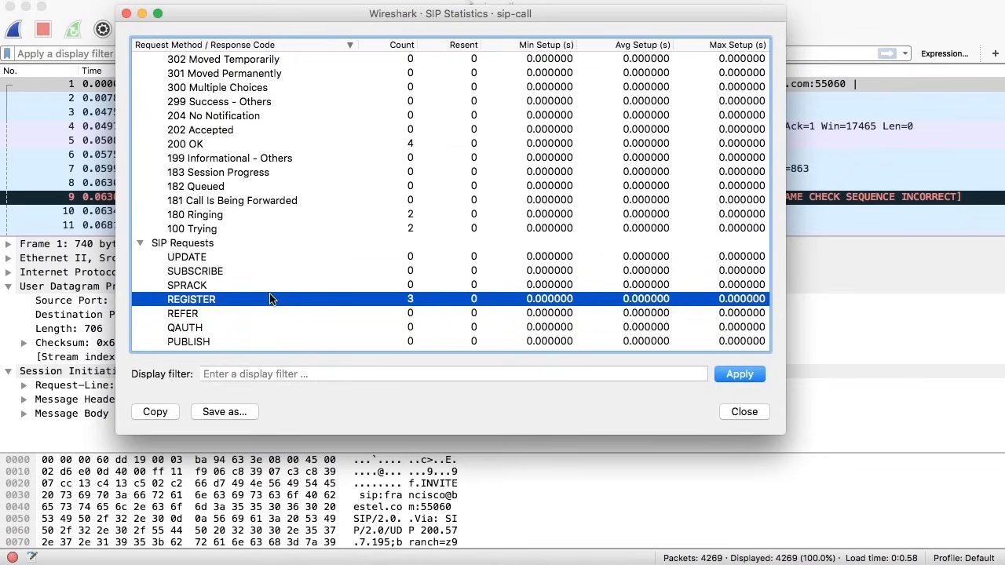
pyautogui.rightClick(270, 298)
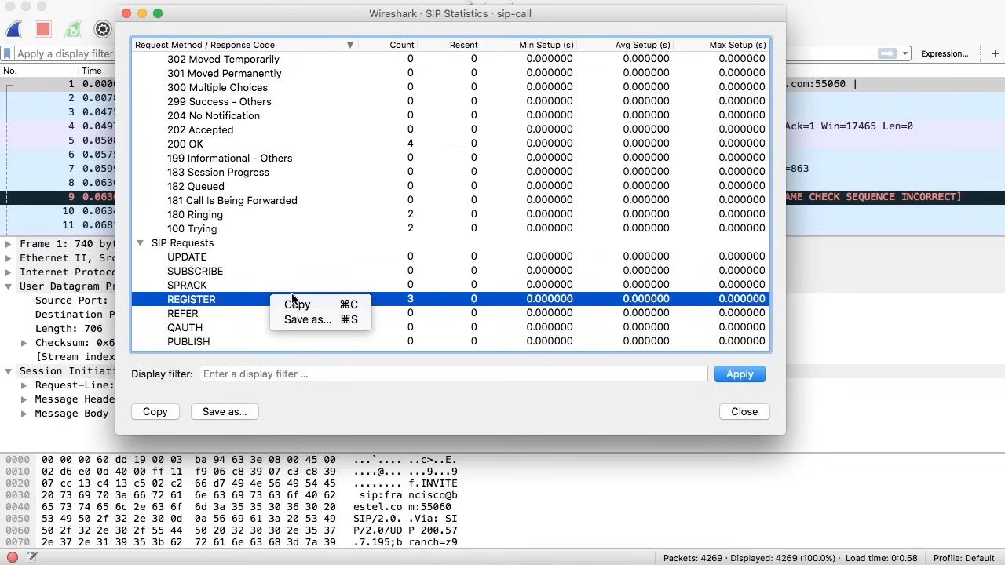
pyautogui.click(271, 363)
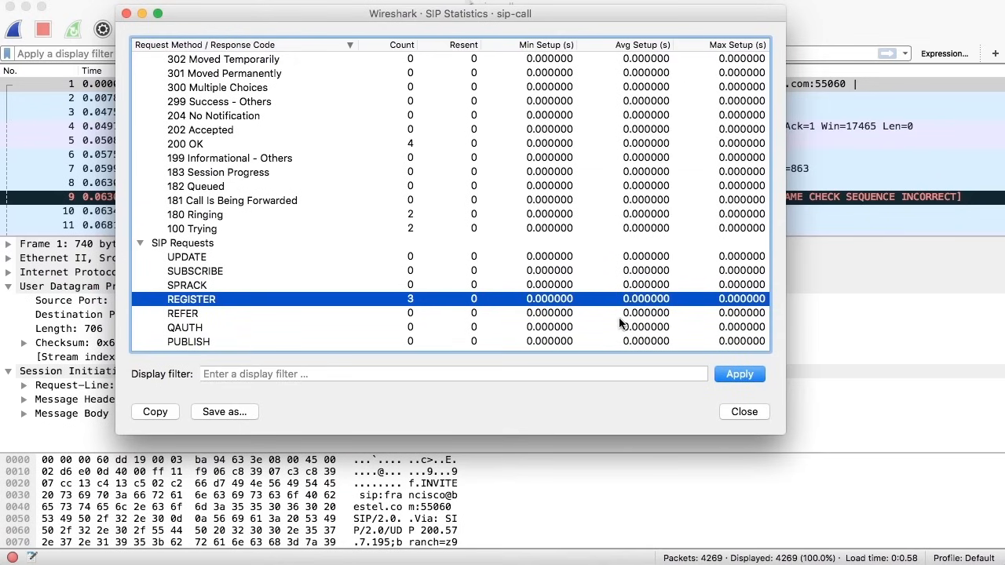
# Step: Review the SIP response codes and the ACK and REGISTER request rows, then close the SIP Statistics
pyautogui.scroll(1, 619, 319)
pyautogui.scroll(15, 619, 322)
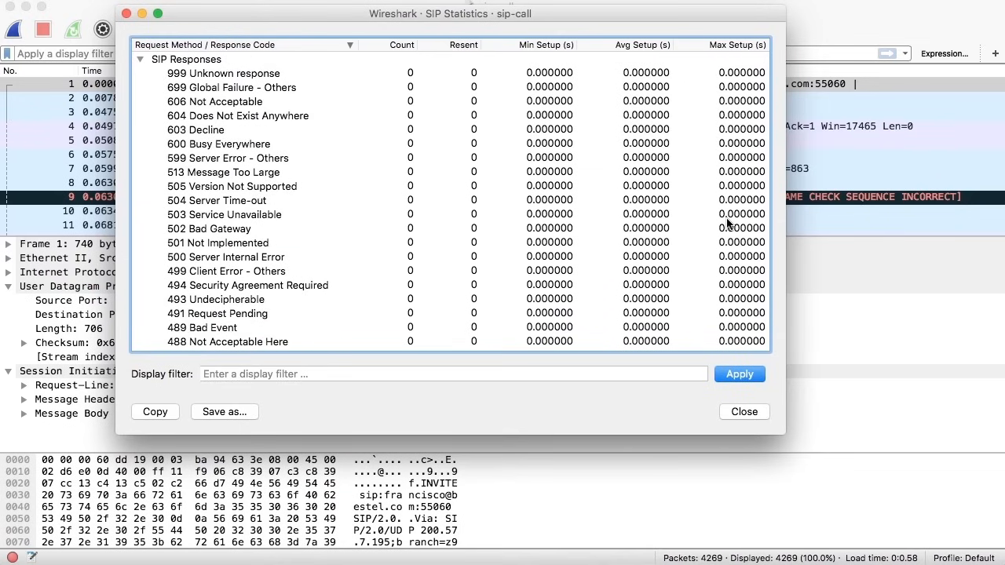
pyautogui.scroll(-9, 718, 222)
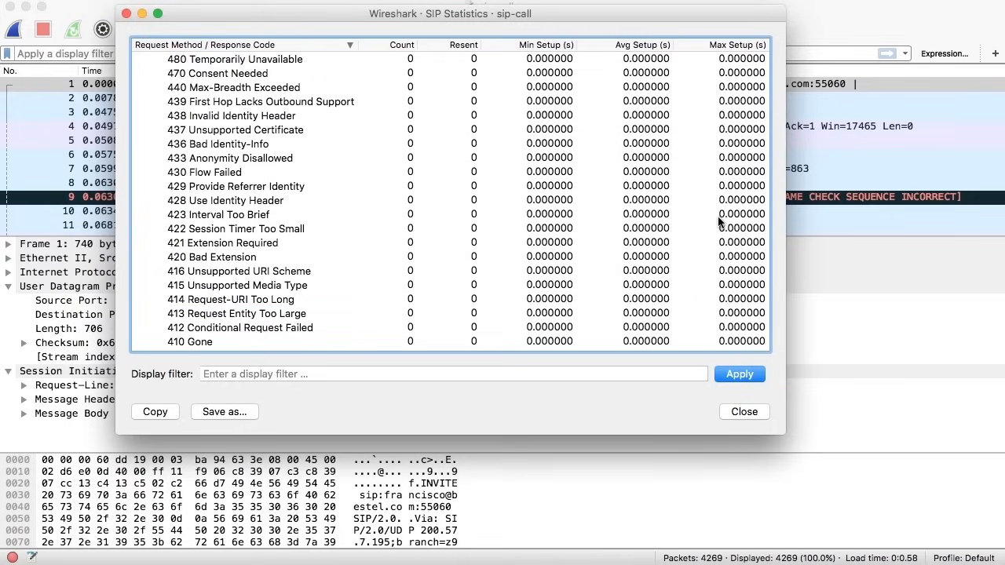
pyautogui.scroll(-5, 581, 337)
pyautogui.click(581, 342)
pyautogui.scroll(-5, 582, 332)
pyautogui.click(578, 333)
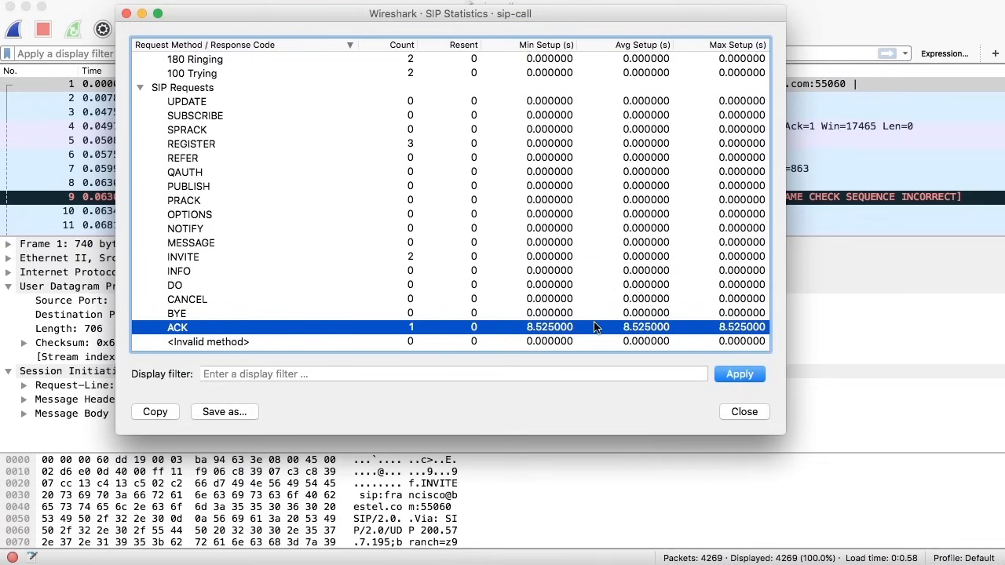
pyautogui.click(460, 144)
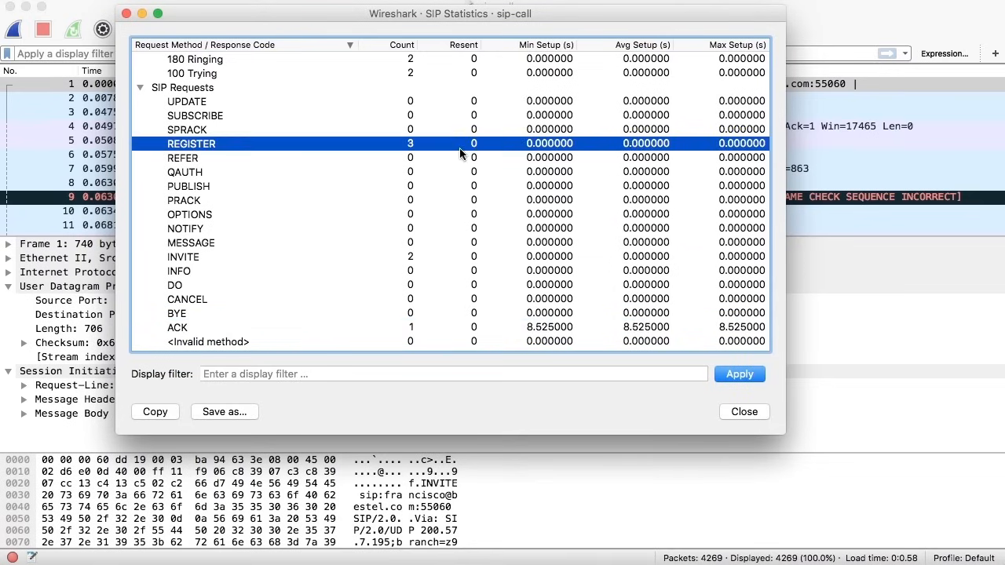
pyautogui.scroll(6, 460, 153)
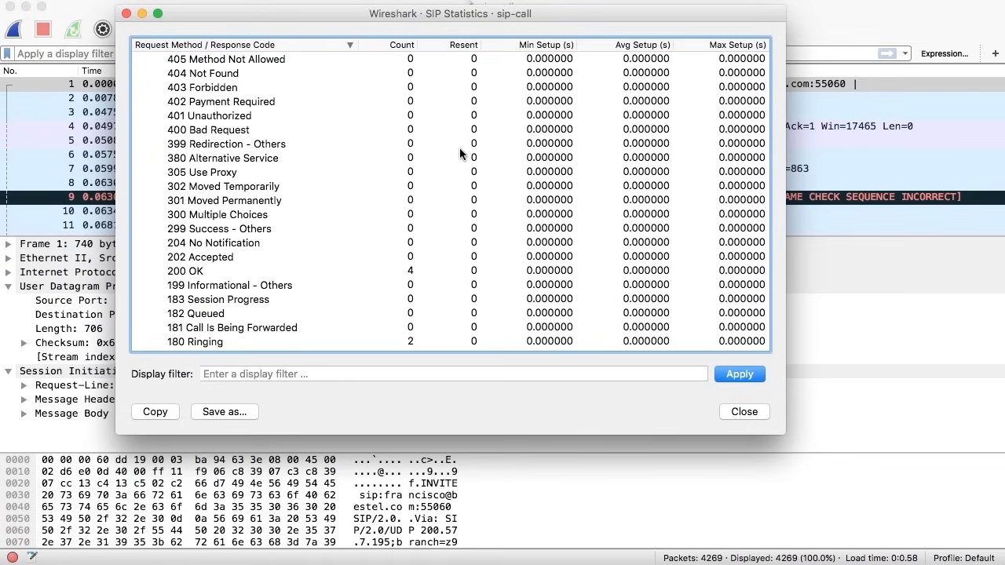
pyautogui.scroll(10, 571, 163)
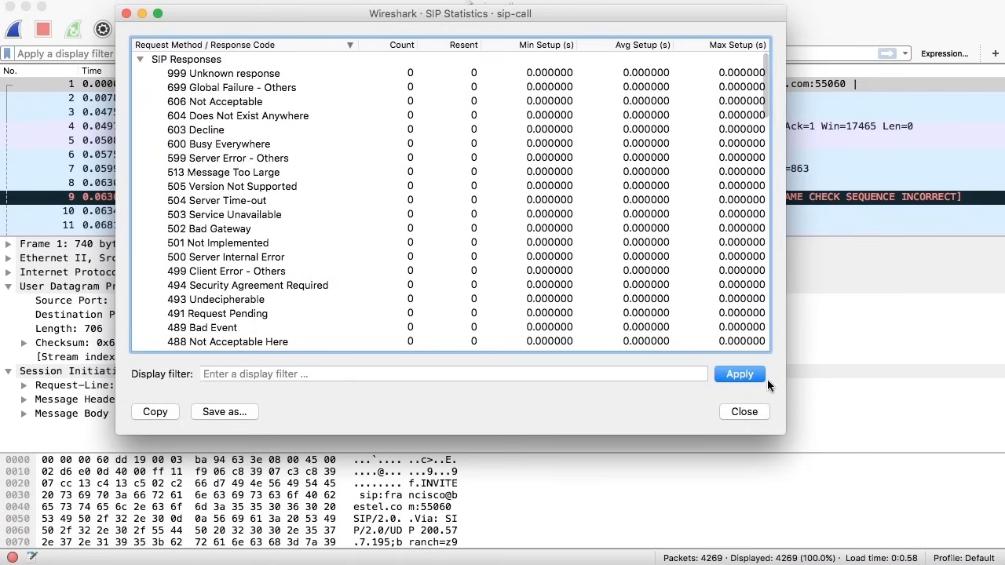
pyautogui.click(745, 412)
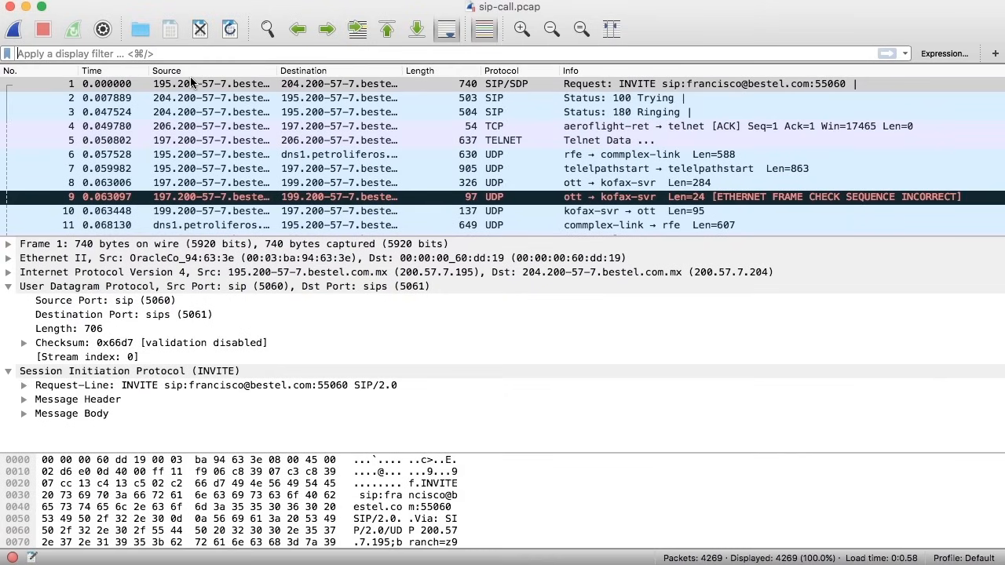
# Step: Open the capture file h323_example.pcap from the Downloads folder
pyautogui.click(151, 2)
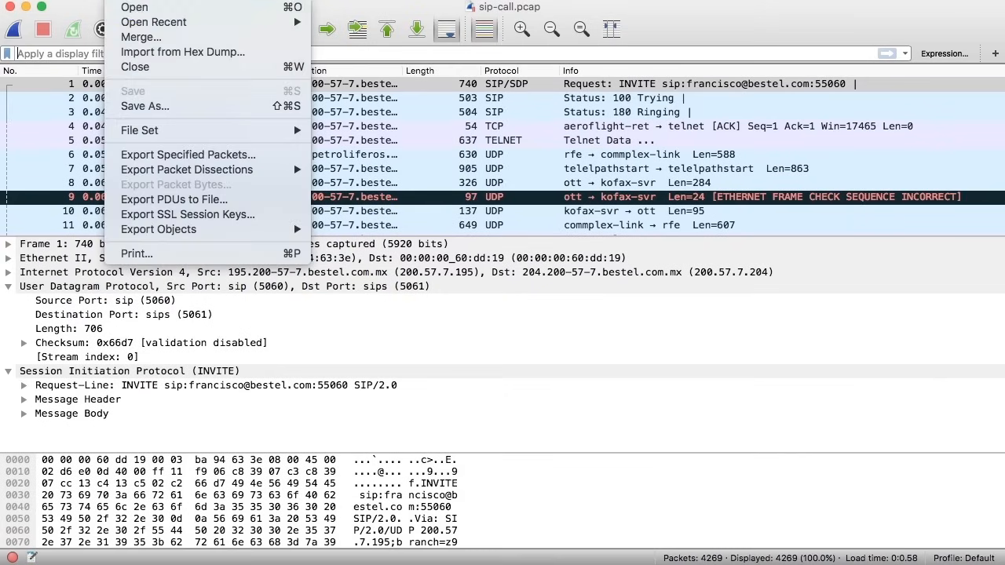
pyautogui.click(145, 9)
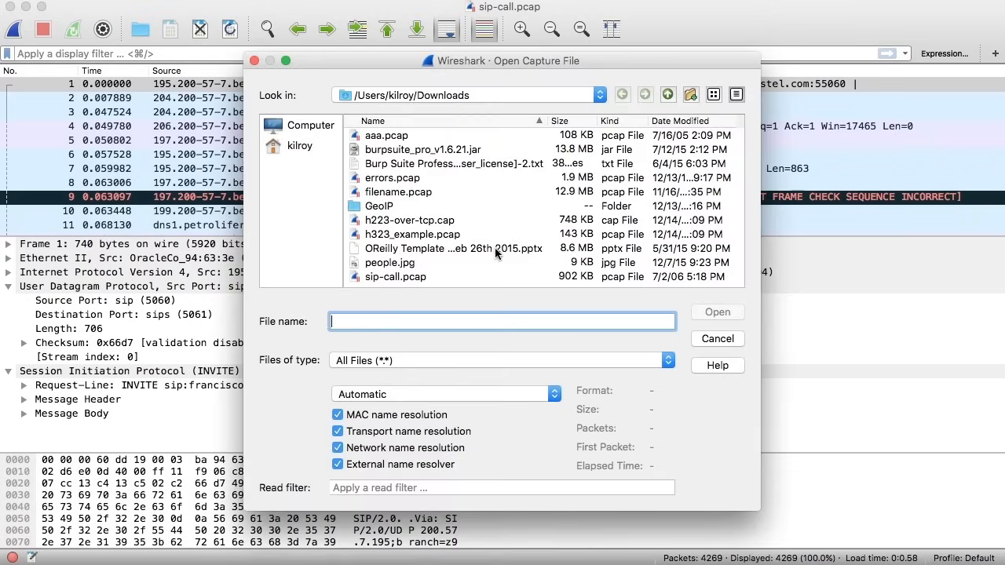
pyautogui.doubleClick(439, 238)
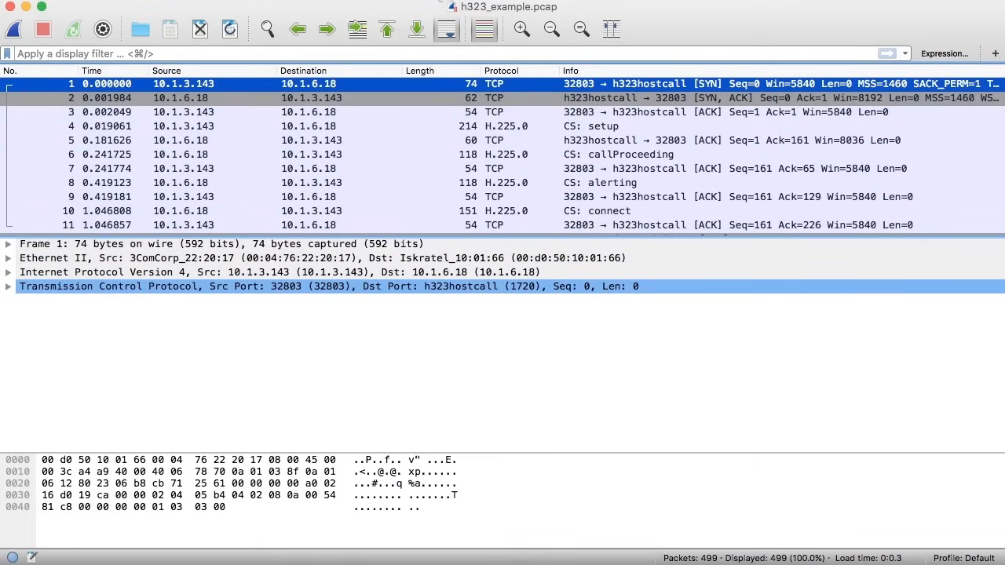
# Step: Open the H.225 statistics for the capture and look through its message types and reasons
pyautogui.click(437, 1)
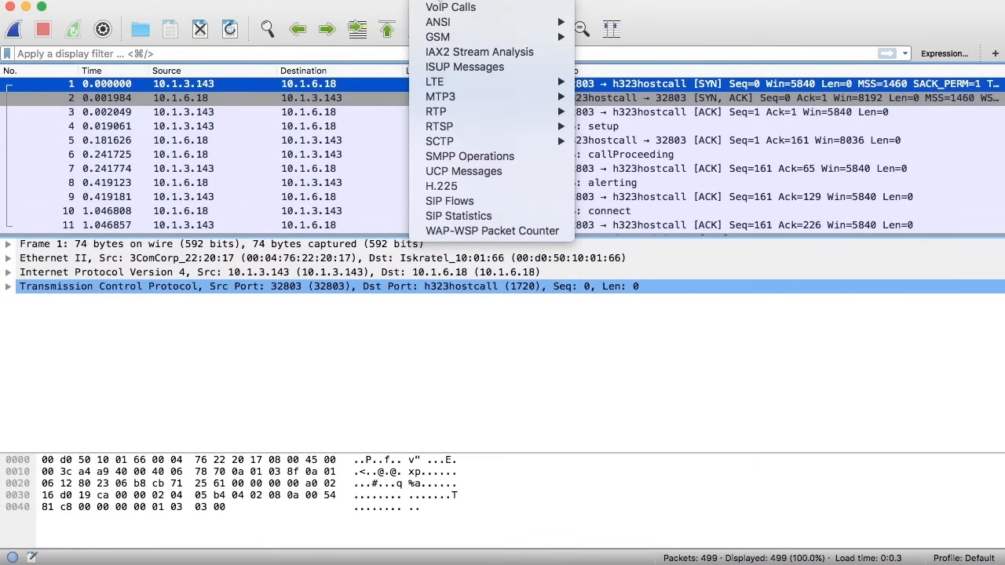
pyautogui.click(468, 186)
pyautogui.scroll(-5, 428, 209)
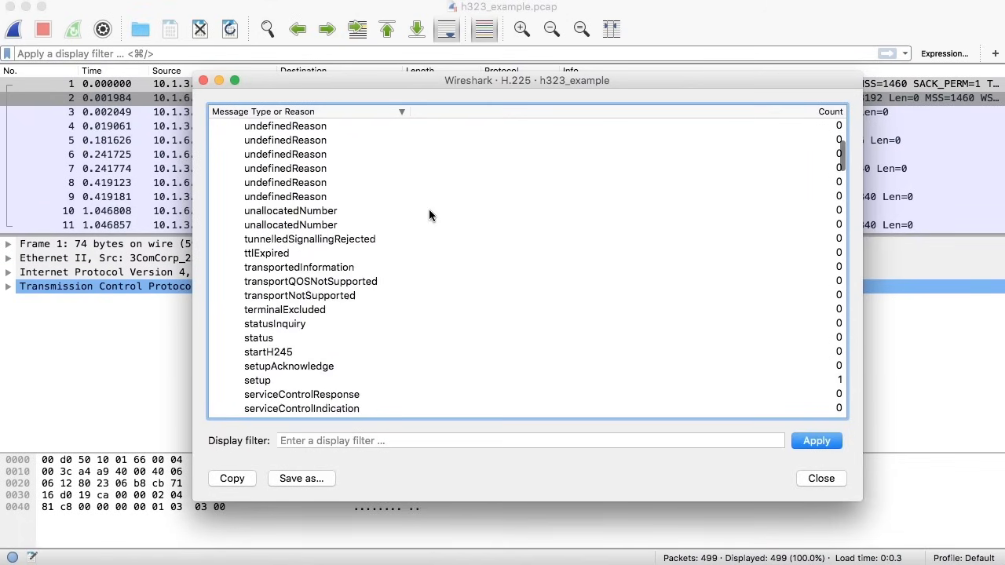
pyautogui.scroll(-5, 432, 205)
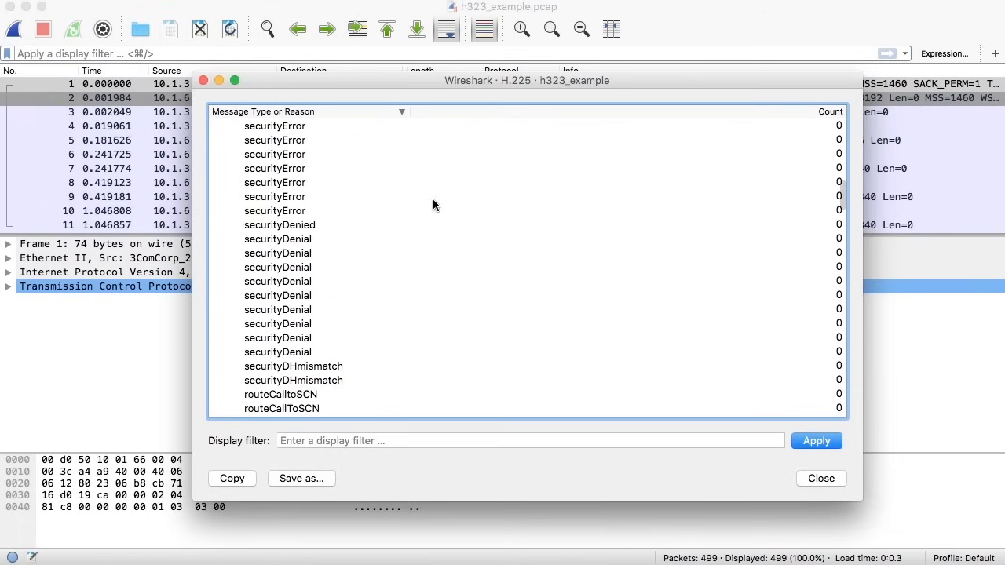
pyautogui.scroll(-5, 433, 205)
pyautogui.scroll(-15, 433, 202)
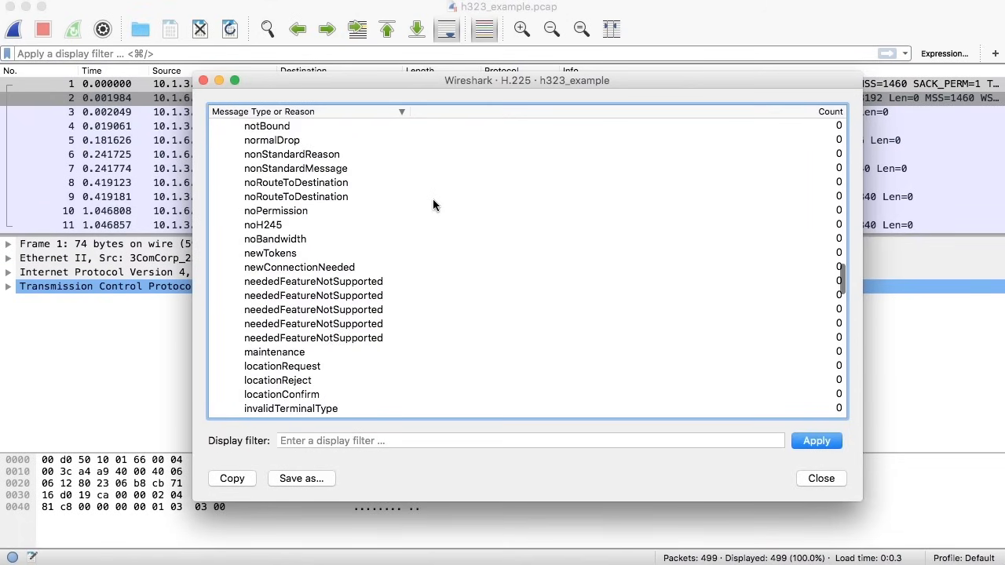
pyautogui.scroll(-12, 432, 205)
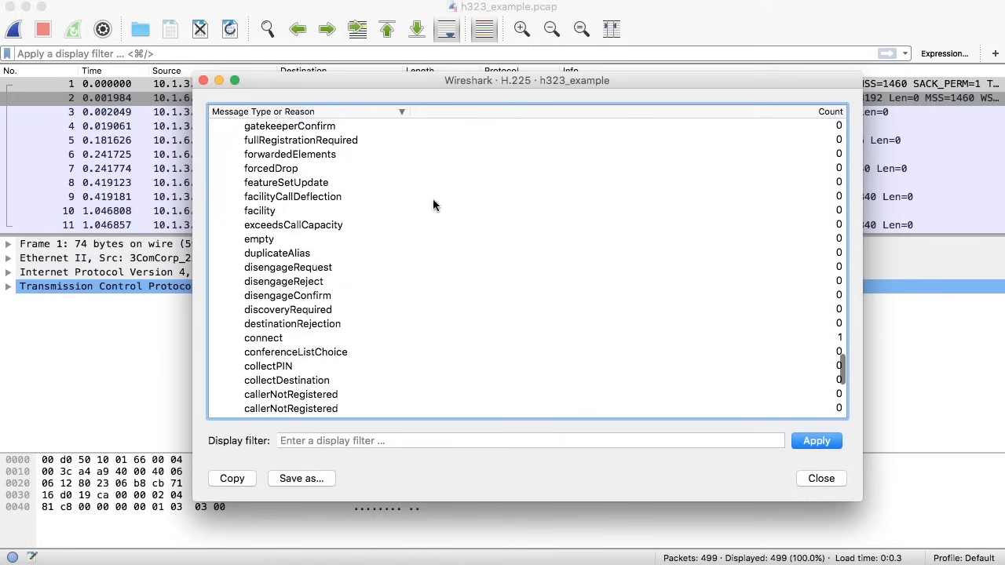
# Step: Examine the callProceeding, connect and alerting rows in the H.225 statistics, and close them
pyautogui.click(394, 296)
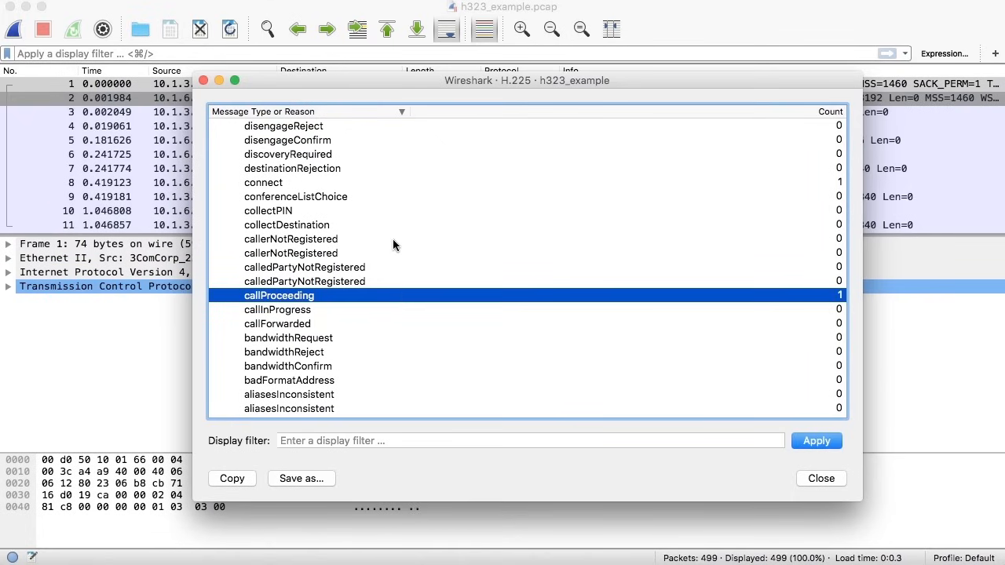
pyautogui.click(375, 181)
pyautogui.scroll(-5, 376, 180)
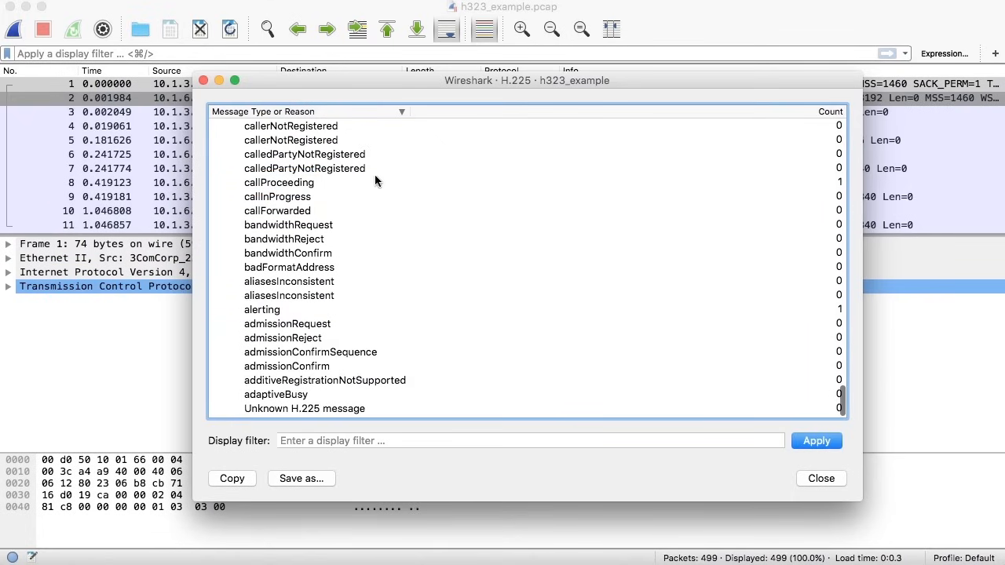
pyautogui.click(363, 310)
pyautogui.scroll(10, 362, 310)
pyautogui.scroll(15, 363, 308)
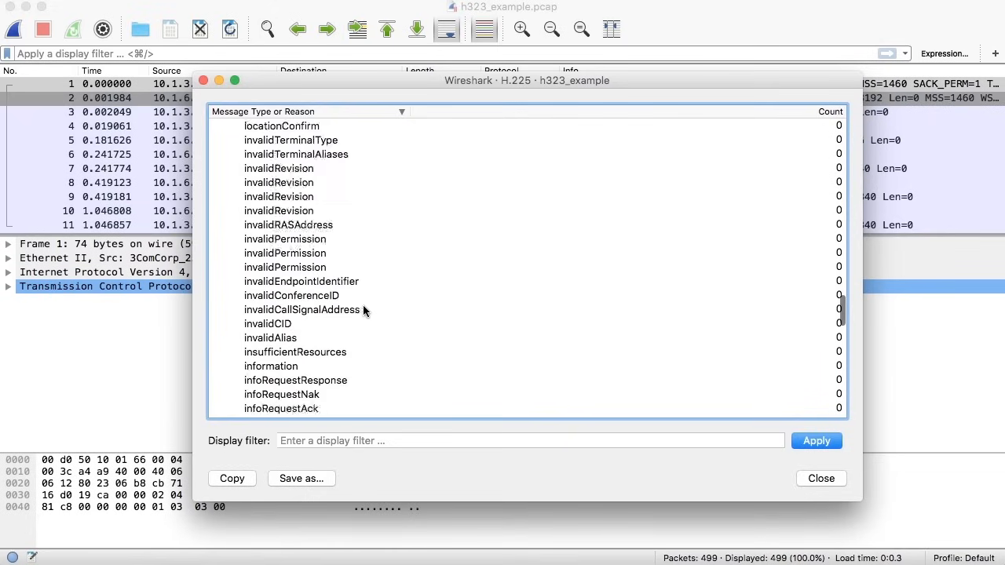
pyautogui.scroll(5, 363, 311)
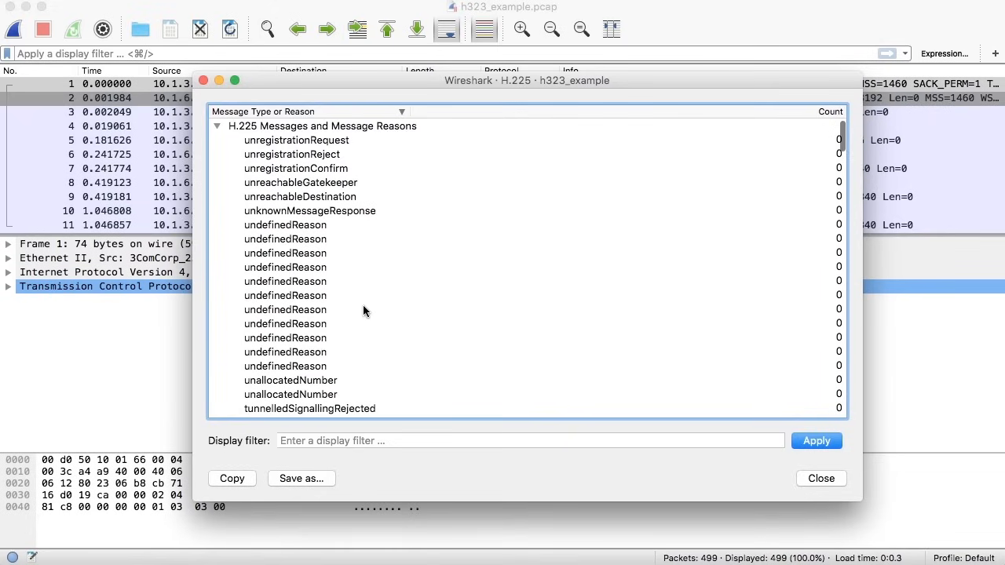
pyautogui.click(821, 478)
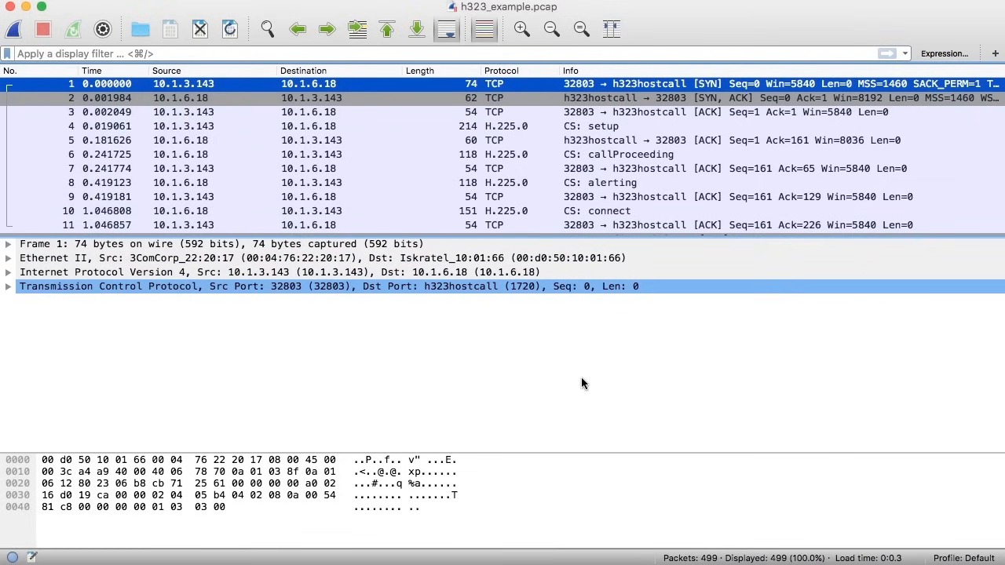
# Step: List the capture's RTP streams and analyze the one from 10.1.6.18, moving the analysis window fully into view
pyautogui.click(431, 3)
pyautogui.moveTo(471, 111)
pyautogui.click(601, 113)
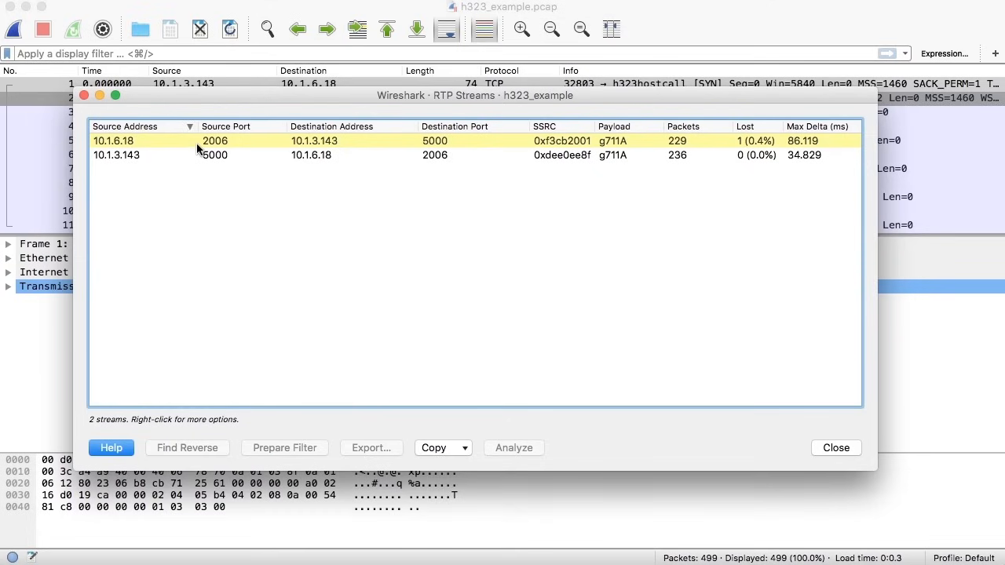
pyautogui.click(198, 148)
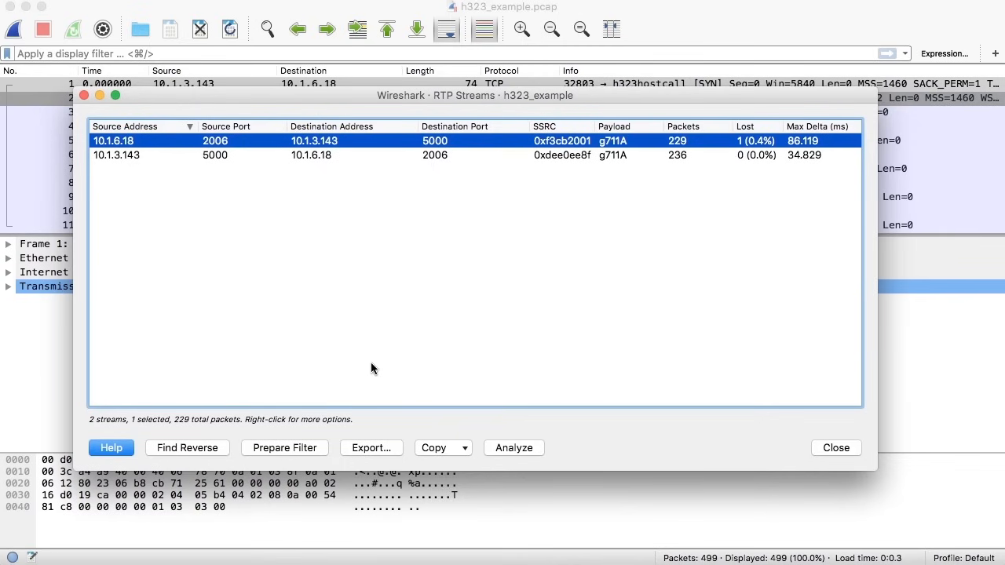
pyautogui.click(522, 449)
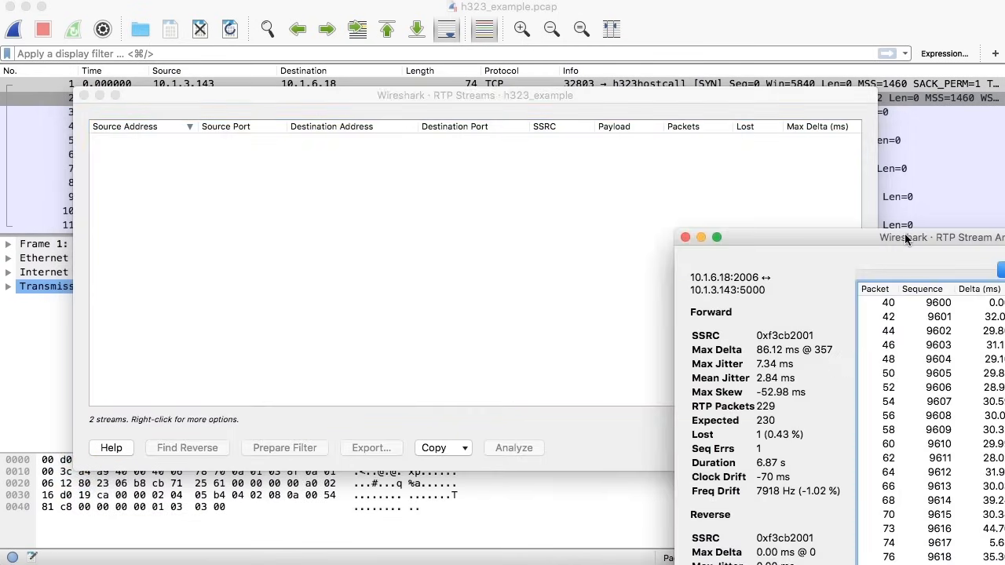
pyautogui.moveTo(904, 236); pyautogui.dragTo(424, 16)
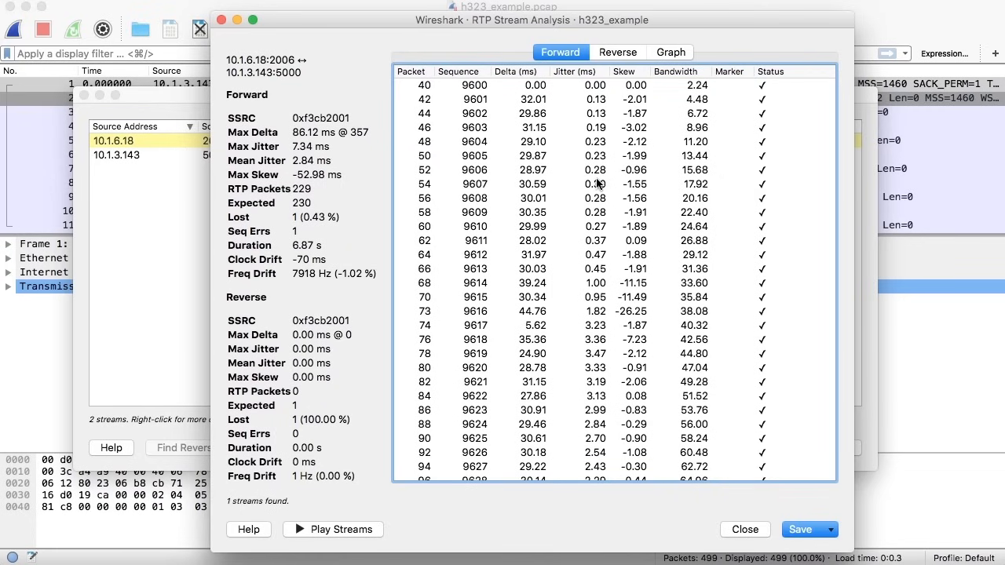
# Step: Examine the forward stream's delta, jitter, skew and status values, including packet 357, and close the stream analysis
pyautogui.scroll(-1, 597, 183)
pyautogui.scroll(-5, 597, 184)
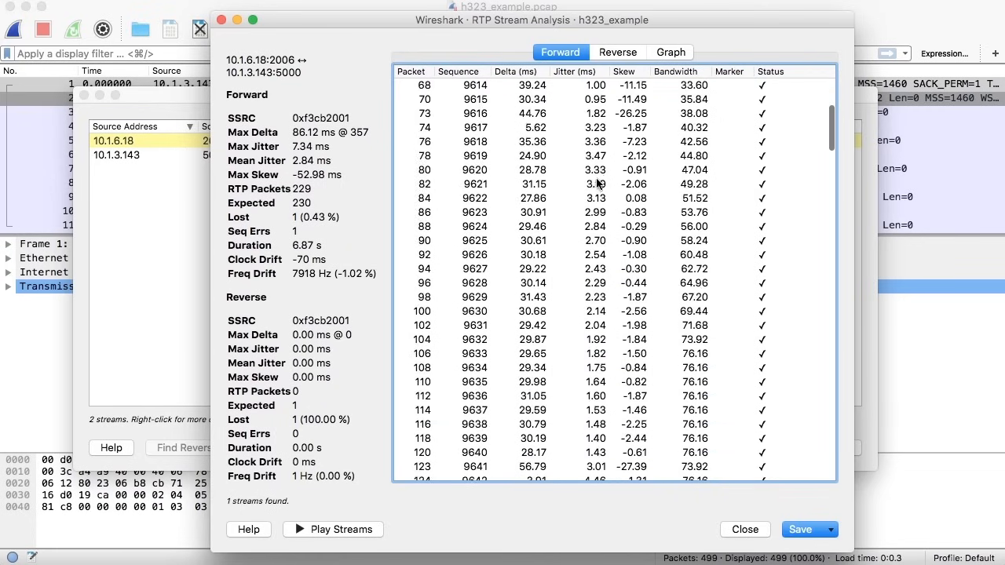
pyautogui.scroll(-5, 597, 177)
pyautogui.scroll(10, 597, 175)
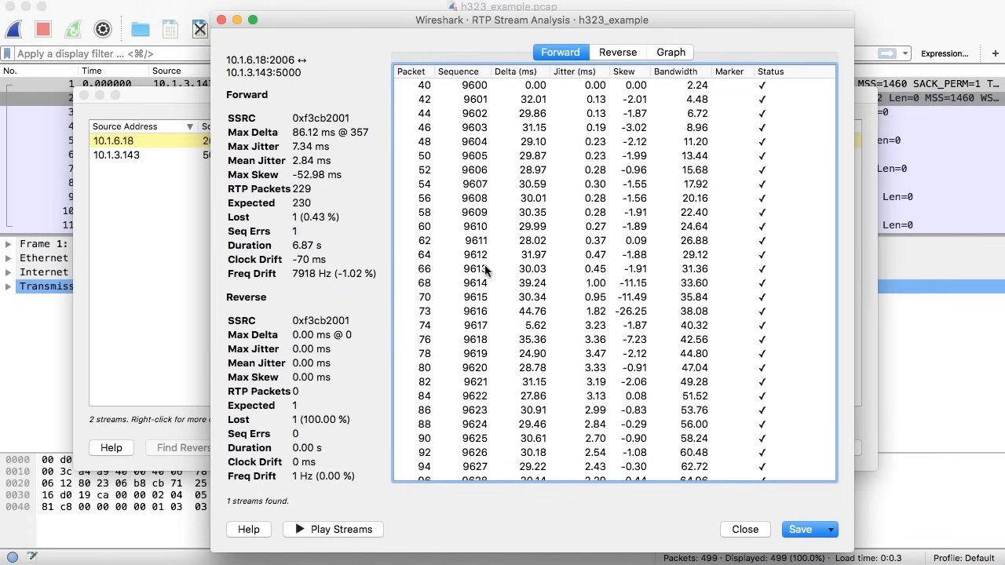
pyautogui.scroll(-20, 514, 280)
pyautogui.scroll(-20, 514, 276)
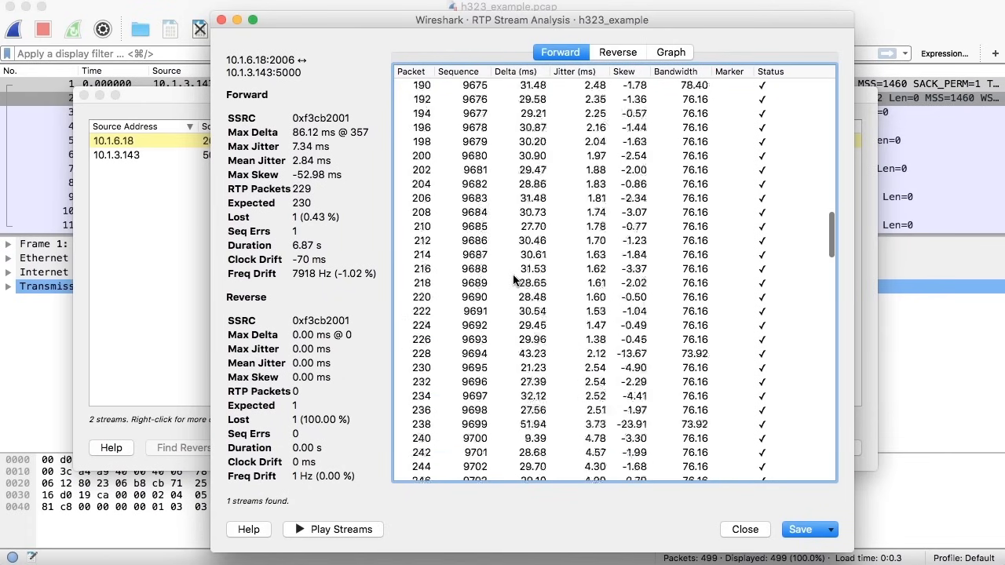
pyautogui.scroll(-3, 513, 276)
pyautogui.scroll(4, 514, 276)
pyautogui.click(535, 145)
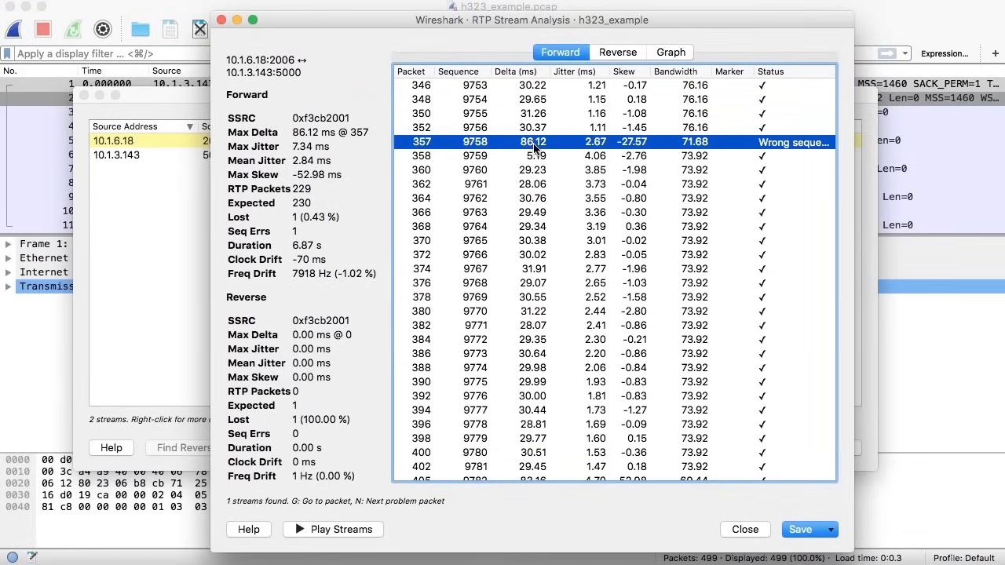
pyautogui.scroll(-5, 642, 261)
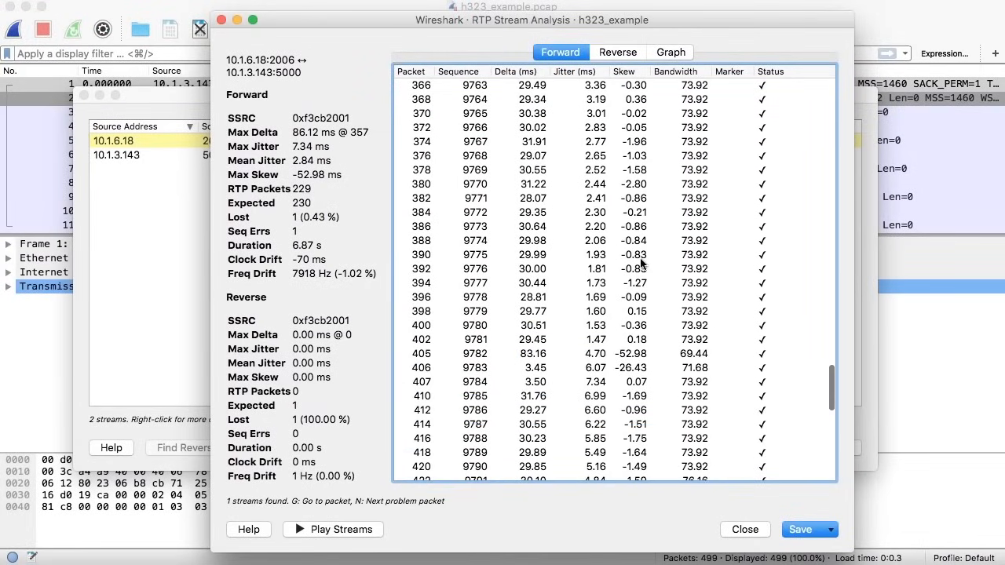
pyautogui.click(745, 530)
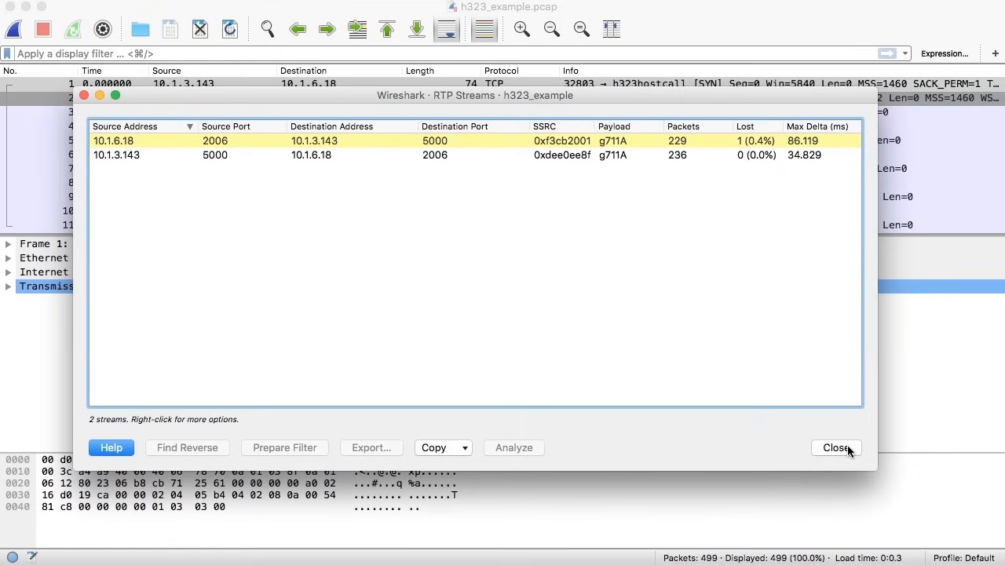
pyautogui.click(437, 0)
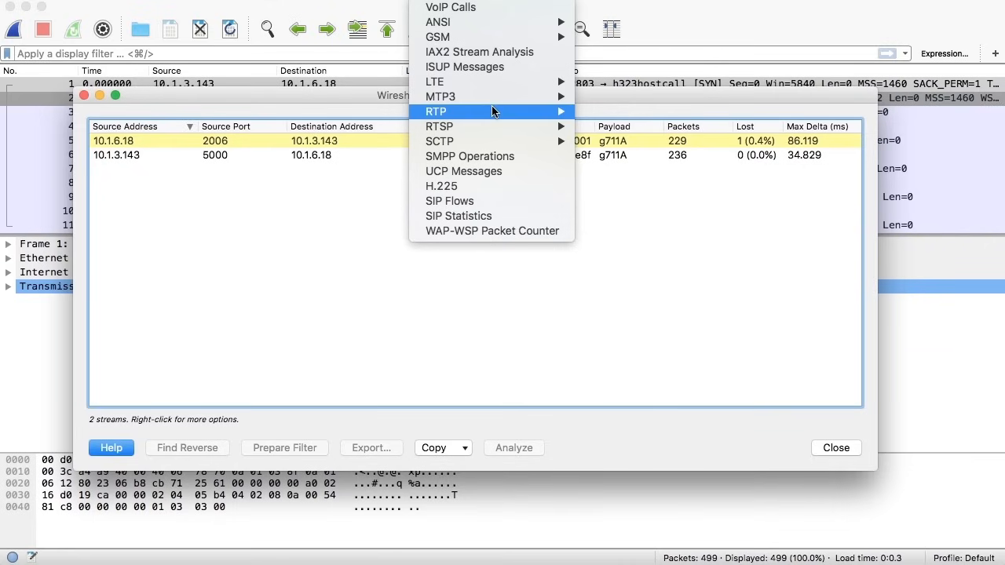
pyautogui.moveTo(491, 112)
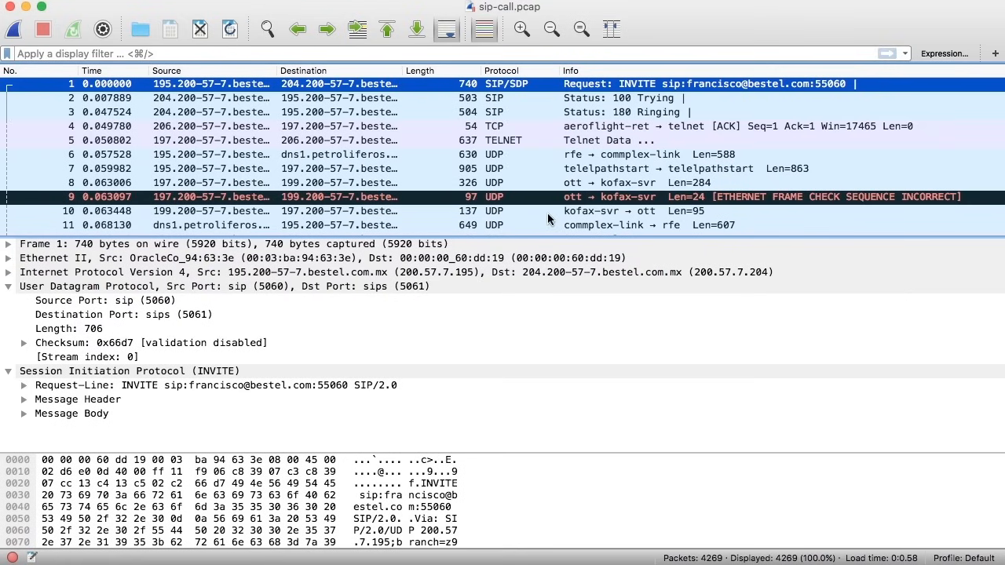
# Step: List the capture's SIP flows and move the list window fully into view
pyautogui.click(444, 2)
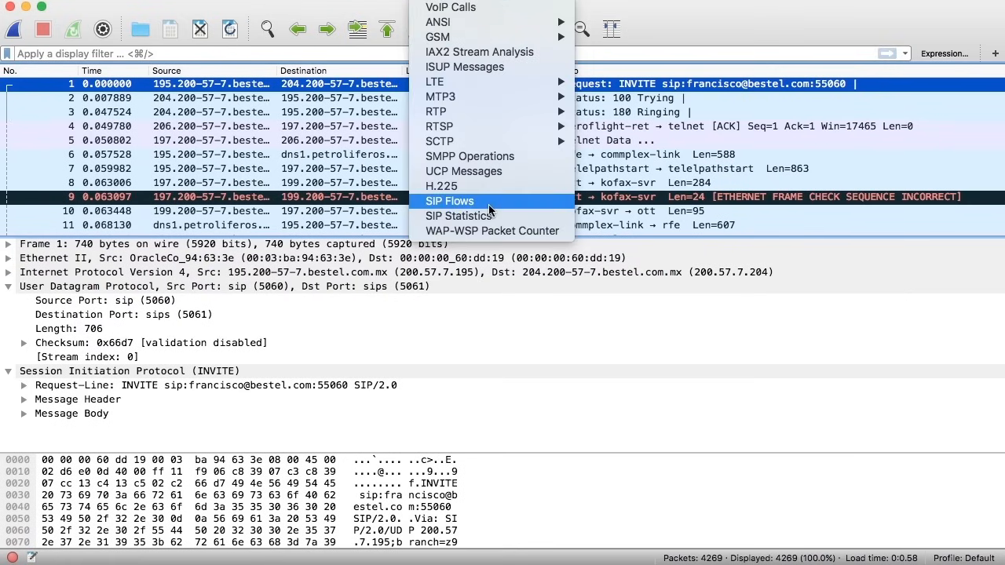
pyautogui.click(492, 208)
pyautogui.moveTo(990, 333); pyautogui.dragTo(417, 51)
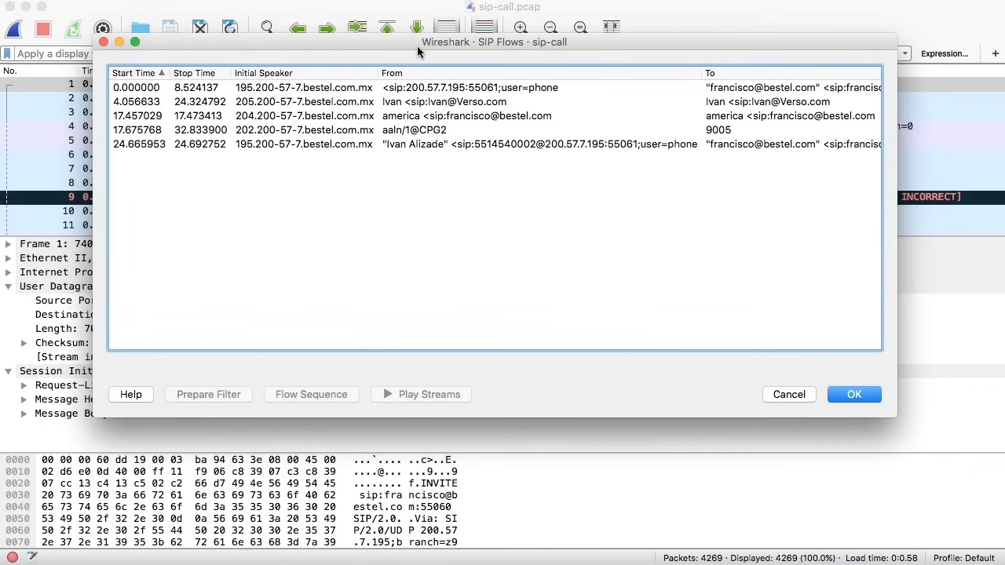
# Step: Display the flow sequence of the SIP flow starting at 0.000000, moving its window fully into view
pyautogui.click(422, 91)
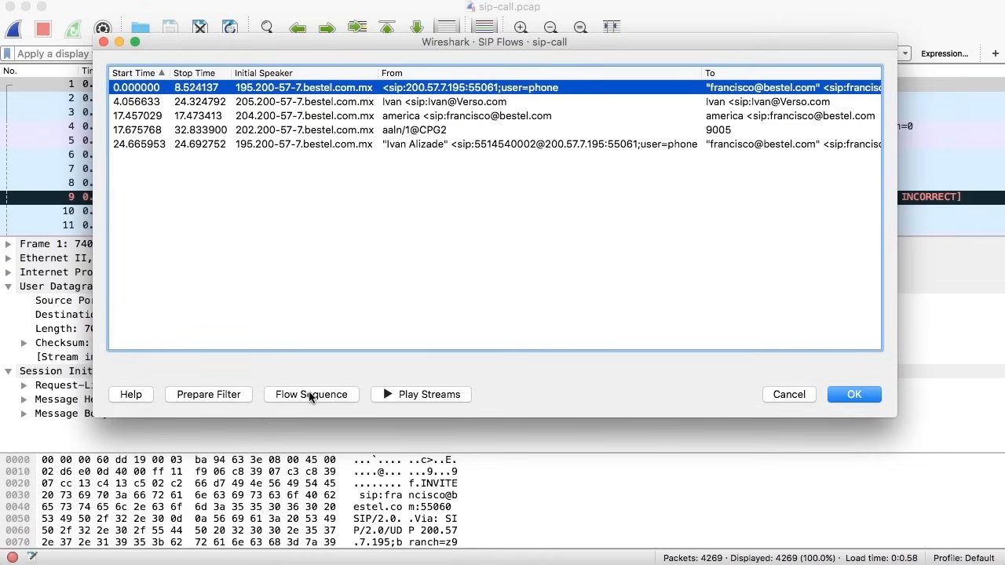
pyautogui.click(436, 0)
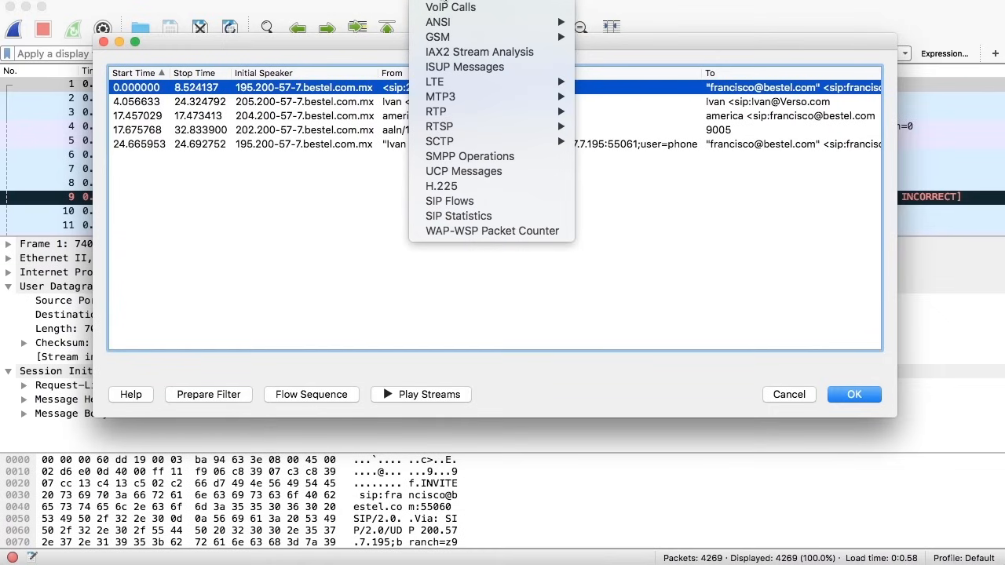
pyautogui.click(477, 202)
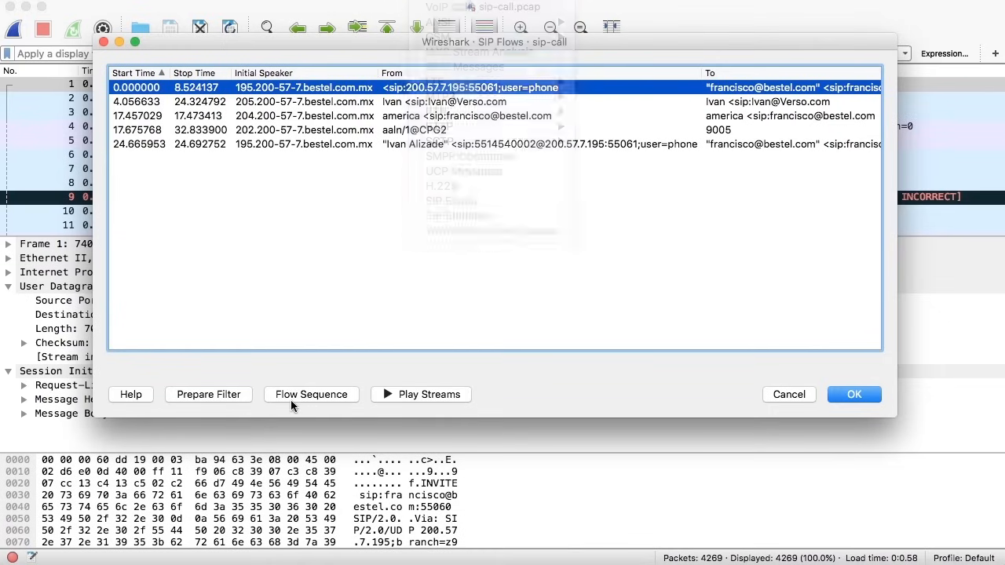
pyautogui.click(301, 397)
pyautogui.moveTo(782, 294); pyautogui.dragTo(278, 41)
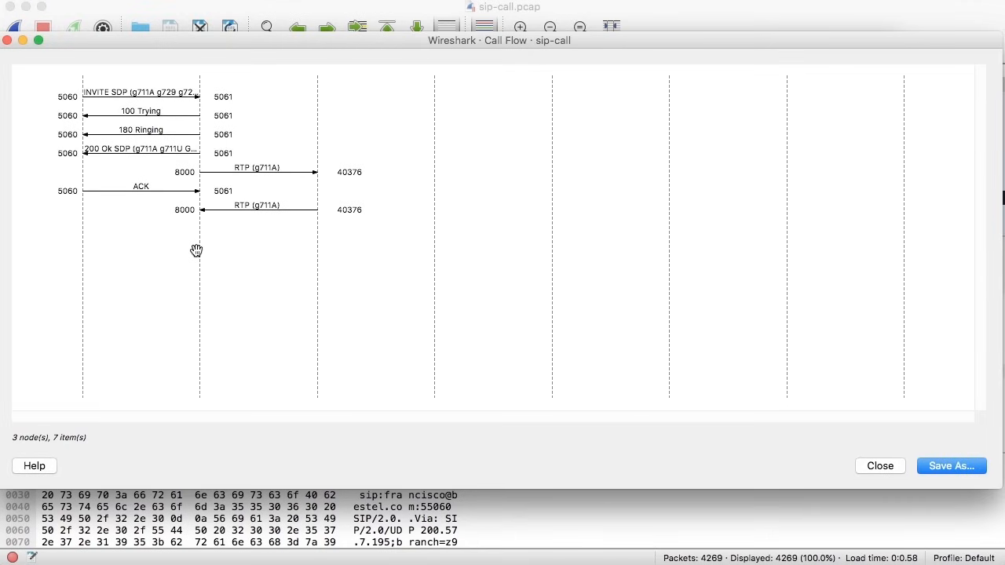
# Step: Examine the INVITE, 100 Trying, 180 Ringing and 200 Ok messages in the call flow, comparing the first two repeatedly
pyautogui.click(149, 100)
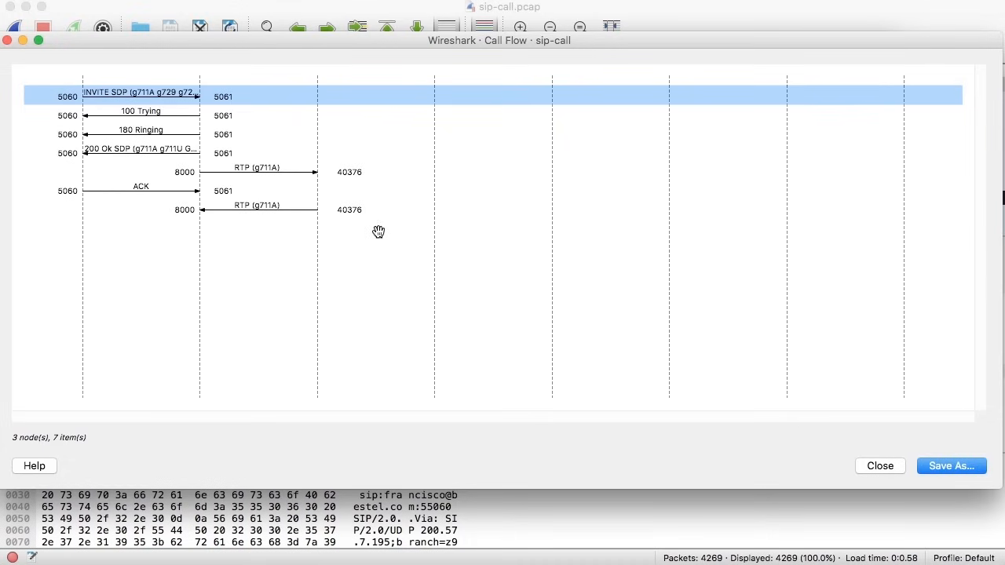
pyautogui.click(135, 117)
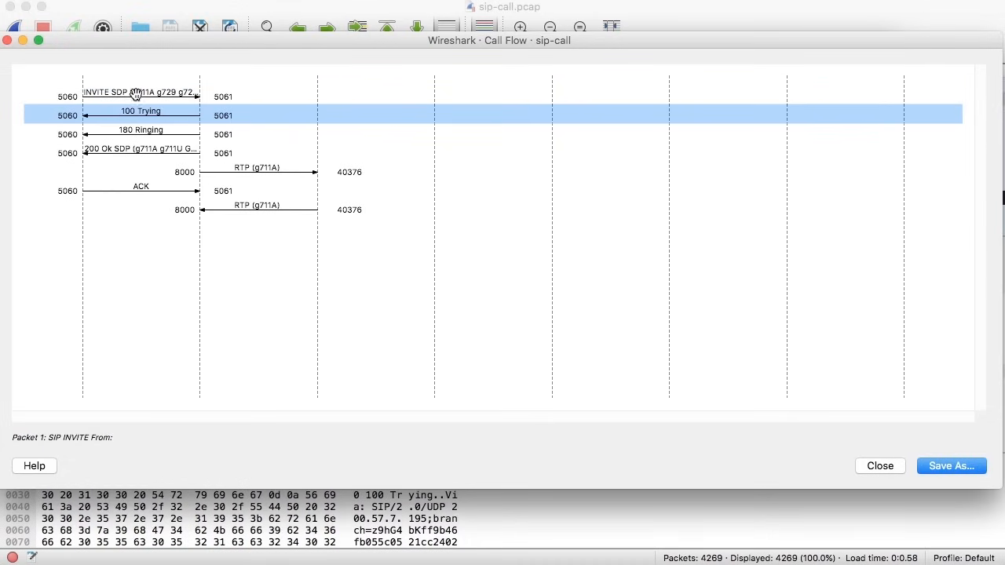
pyautogui.click(135, 94)
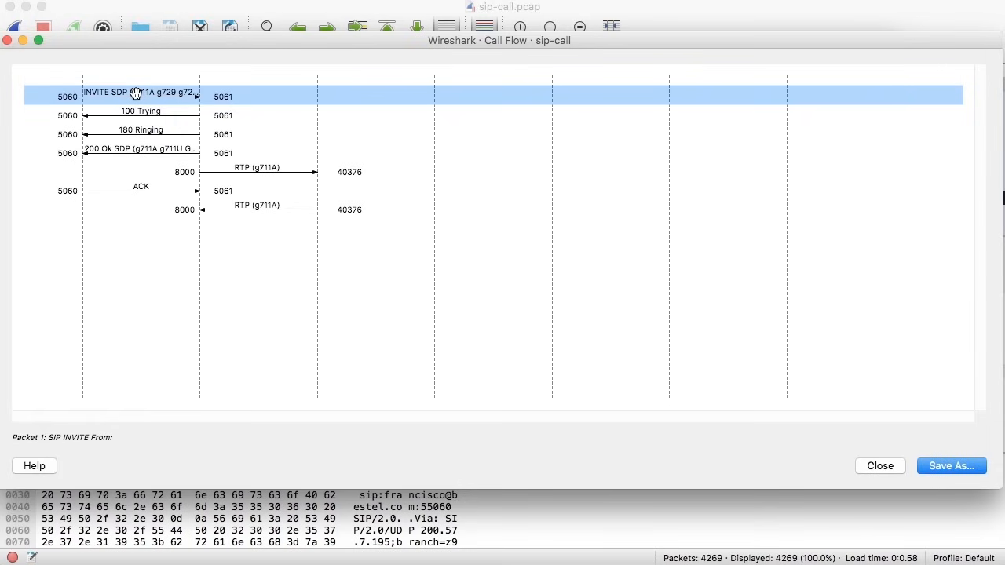
pyautogui.click(138, 117)
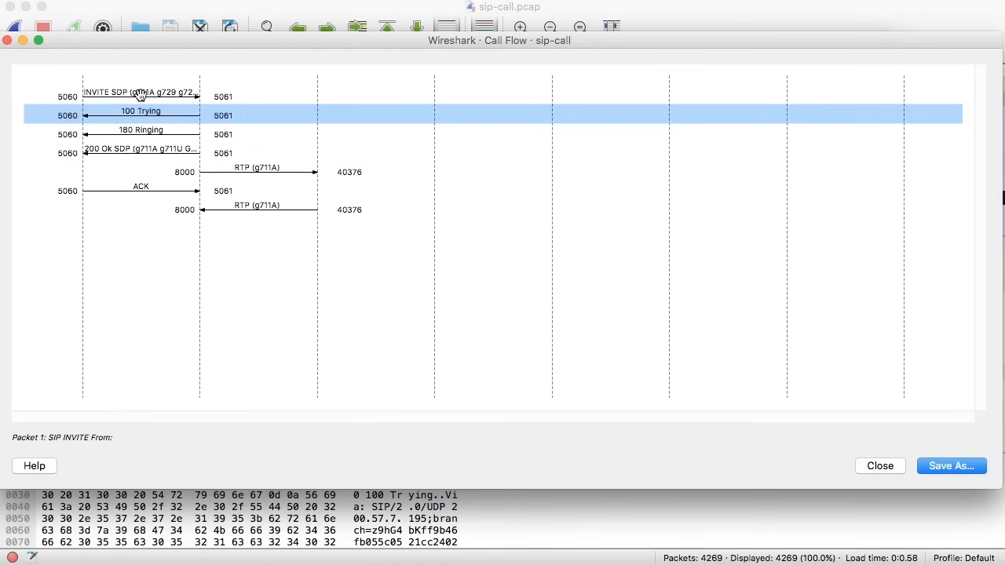
pyautogui.click(140, 94)
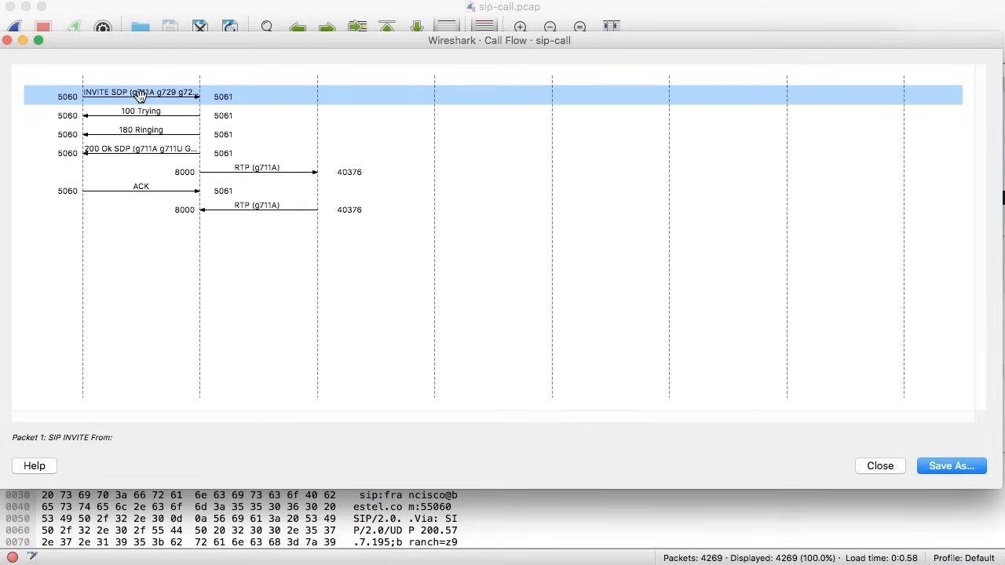
pyautogui.click(145, 113)
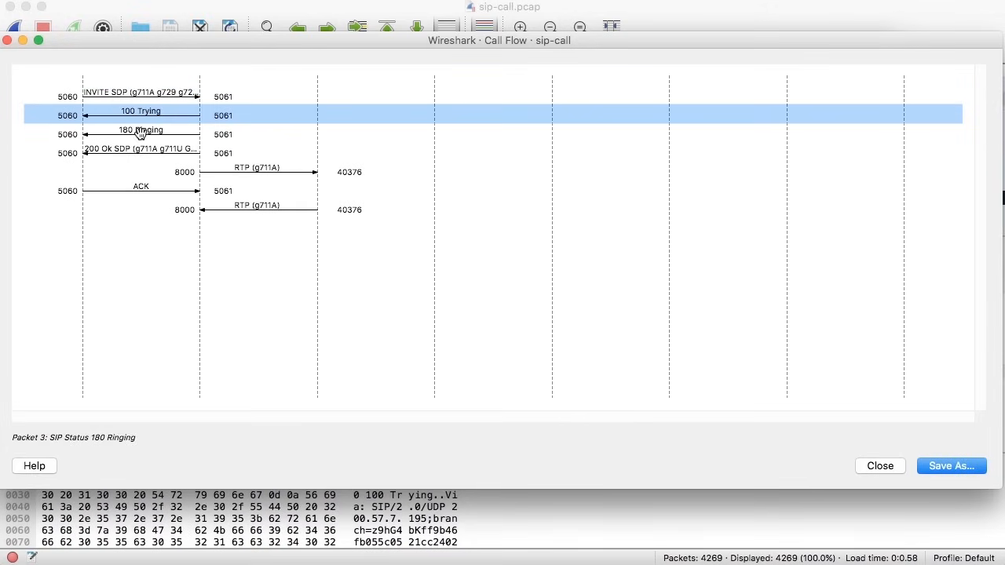
pyautogui.click(139, 133)
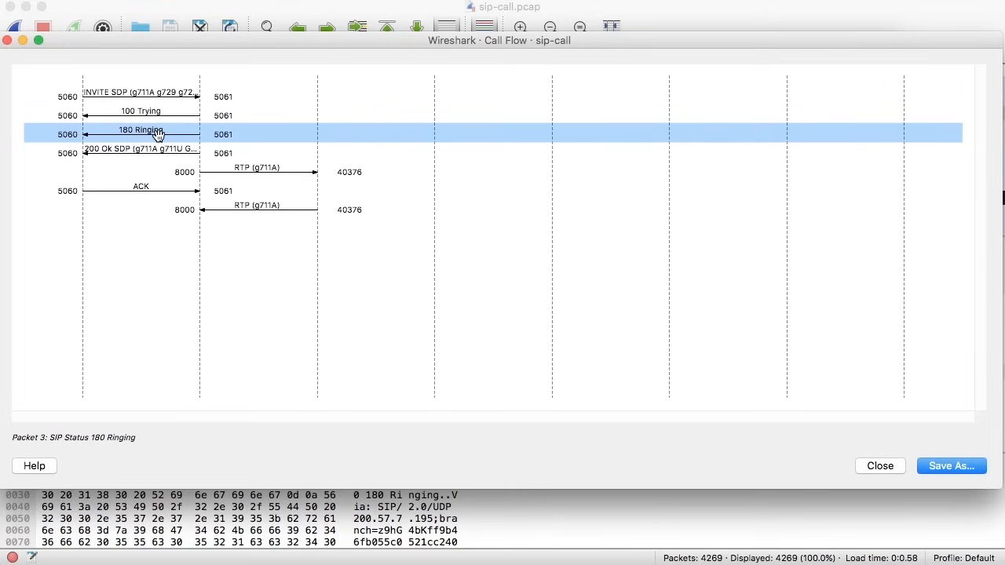
pyautogui.click(165, 158)
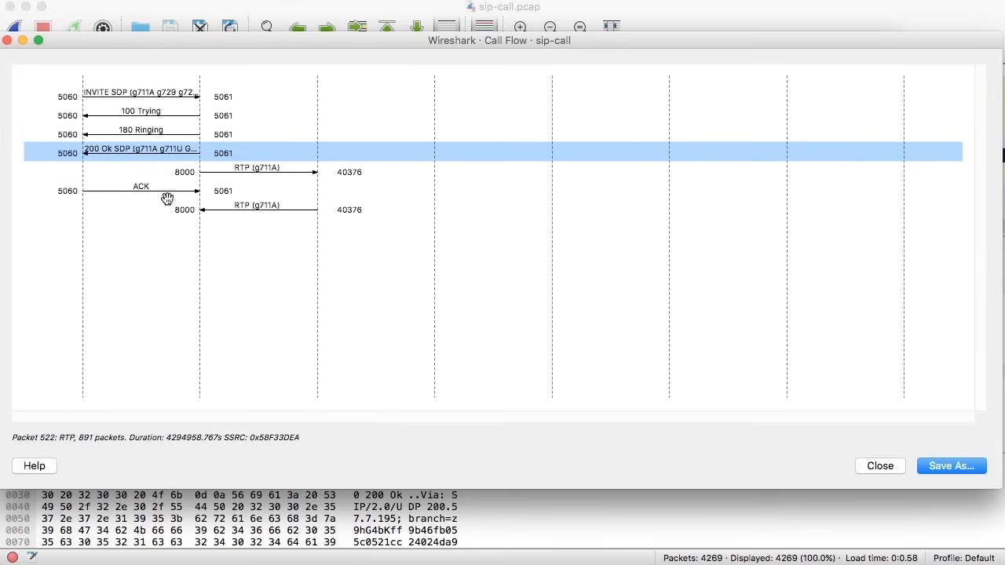
# Step: Trace the whole call flow from INVITE through 200 Ok, ACK and both RTP (g711A) streams, and close it
pyautogui.click(147, 93)
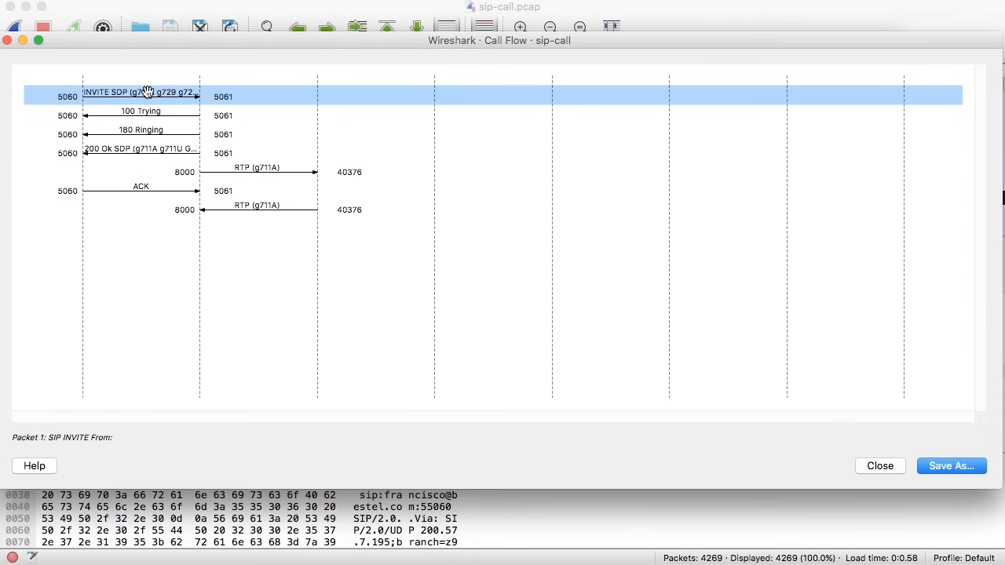
pyautogui.click(146, 111)
pyautogui.click(143, 135)
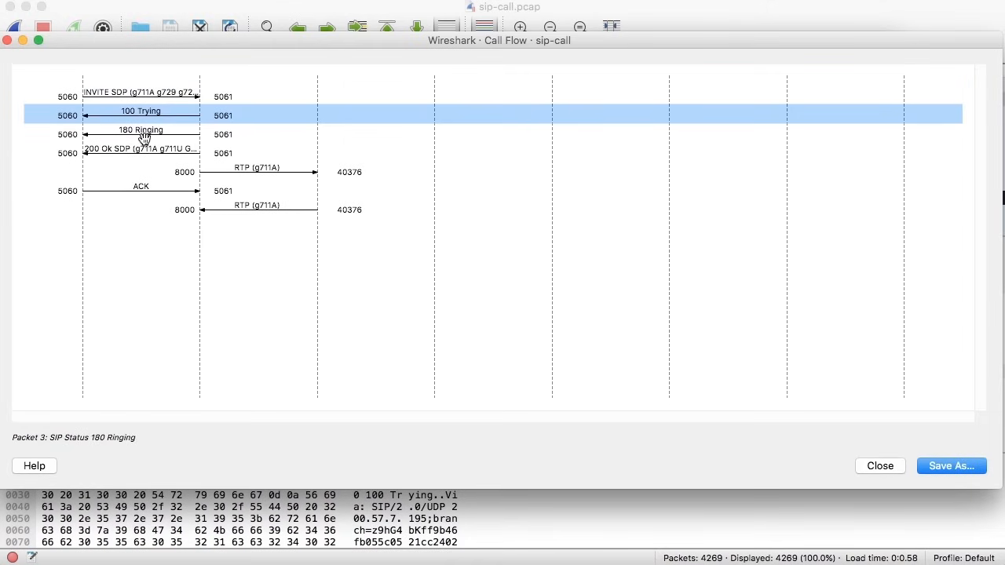
pyautogui.click(144, 153)
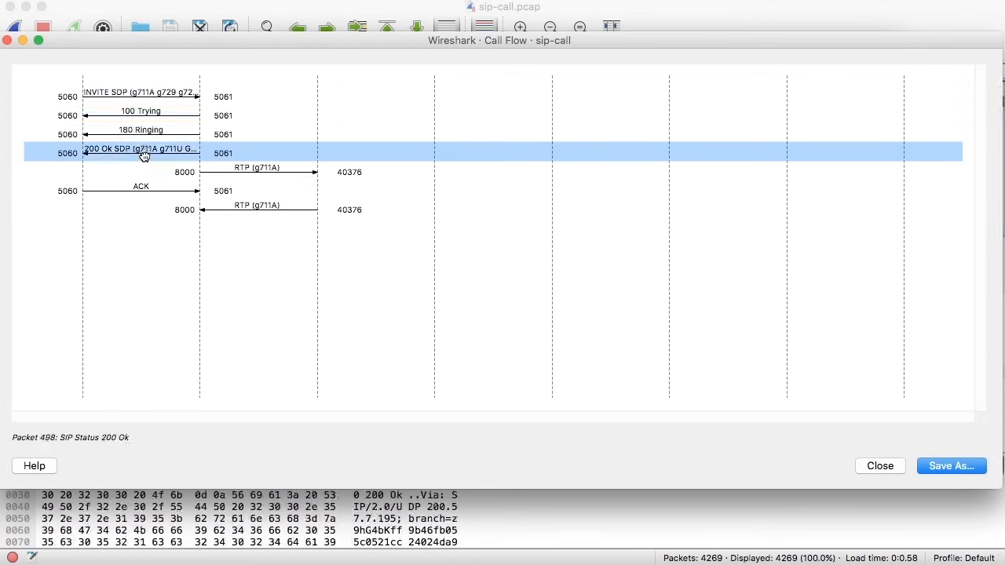
pyautogui.click(148, 174)
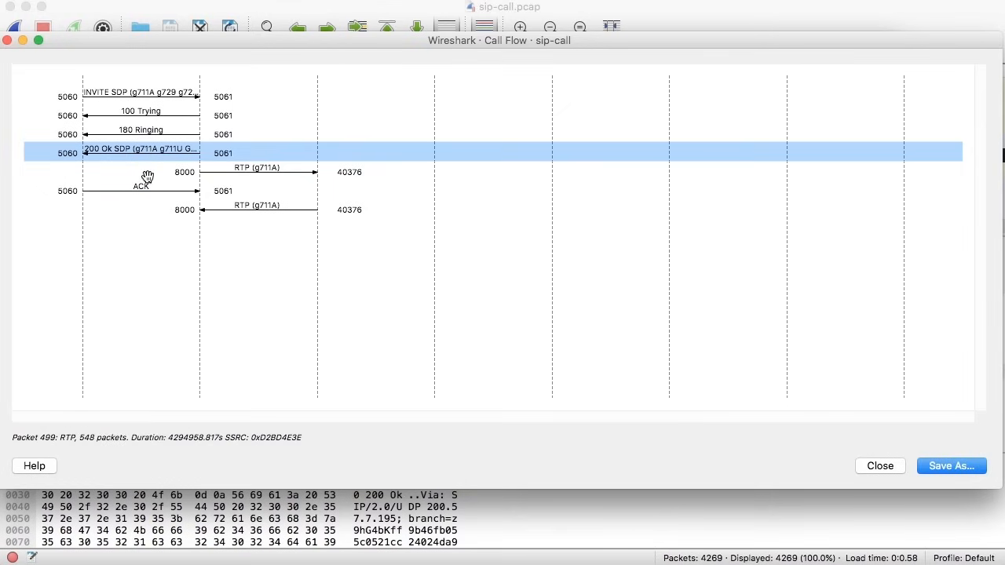
pyautogui.click(275, 169)
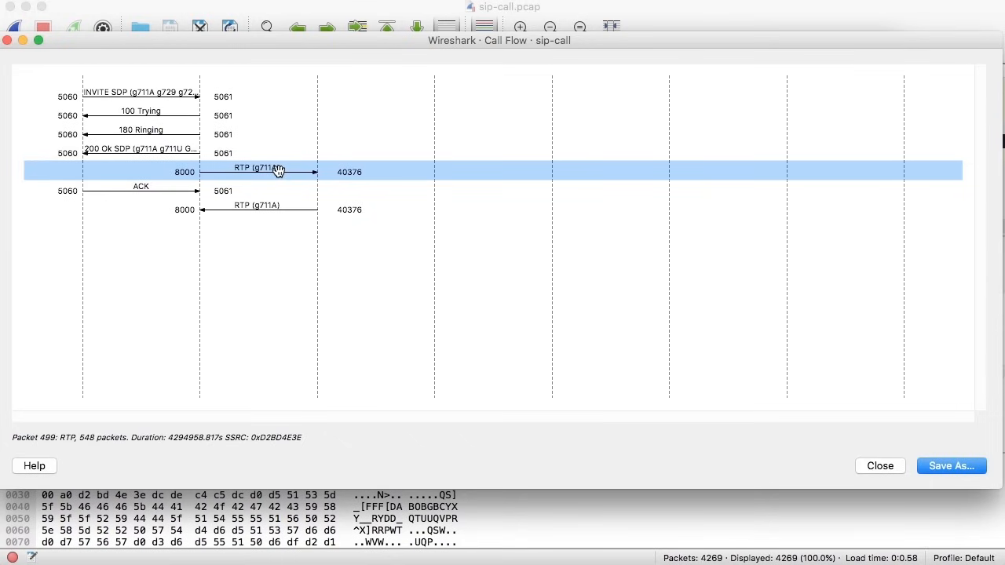
pyautogui.click(184, 194)
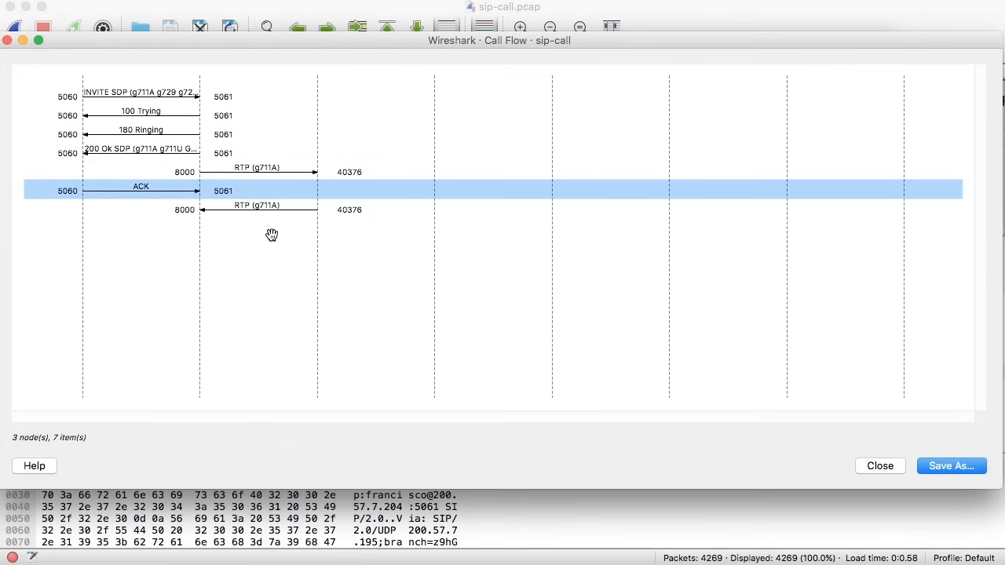
pyautogui.click(269, 210)
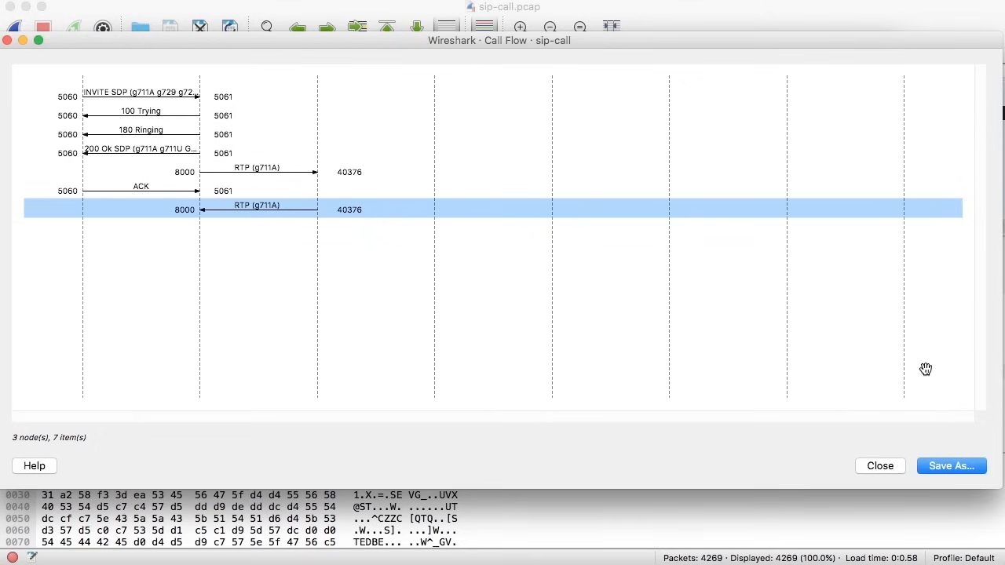
pyautogui.click(880, 466)
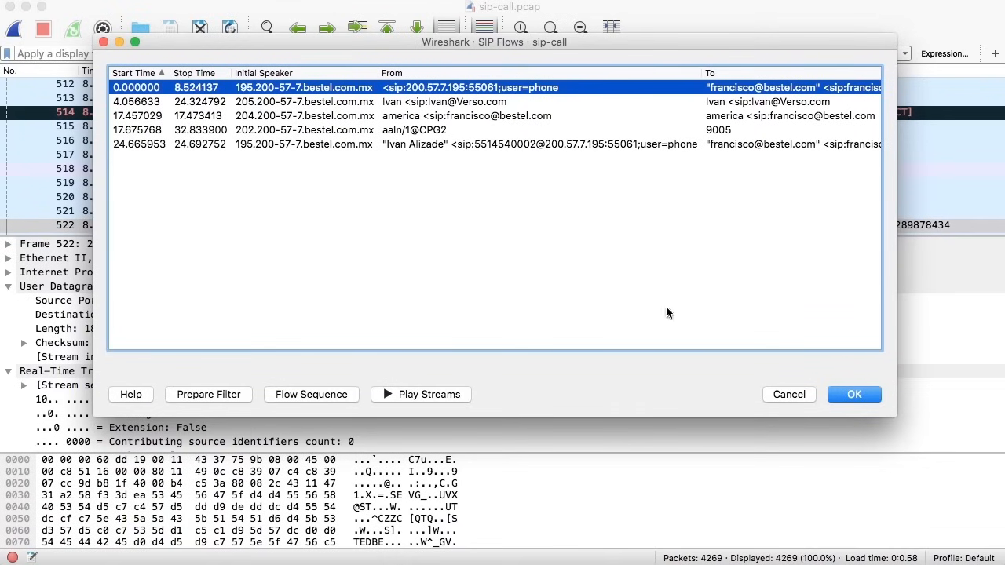
# Step: Display the flow sequence of the SIP flow starting at 17.457029, moving its window fully into view
pyautogui.click(422, 116)
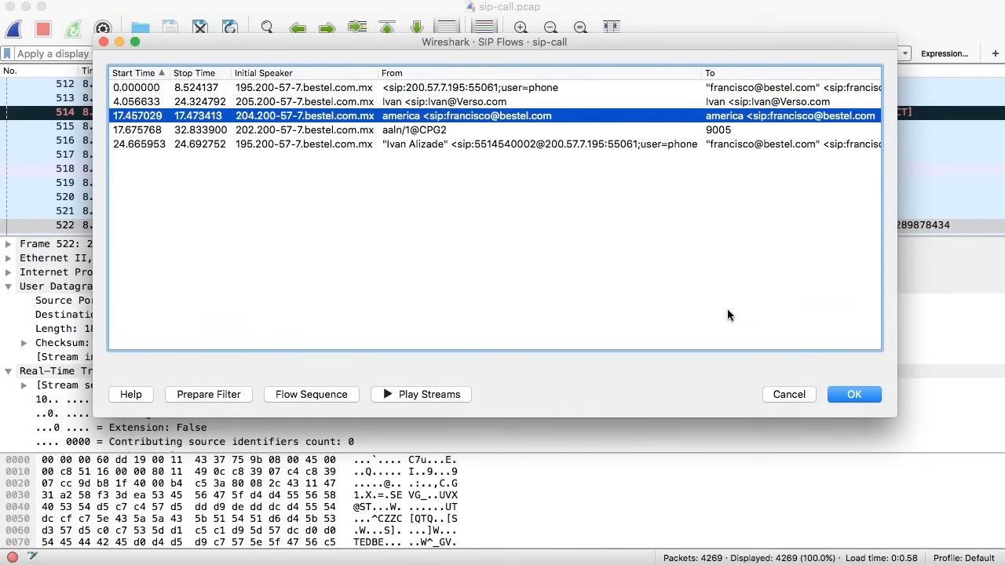
pyautogui.click(299, 394)
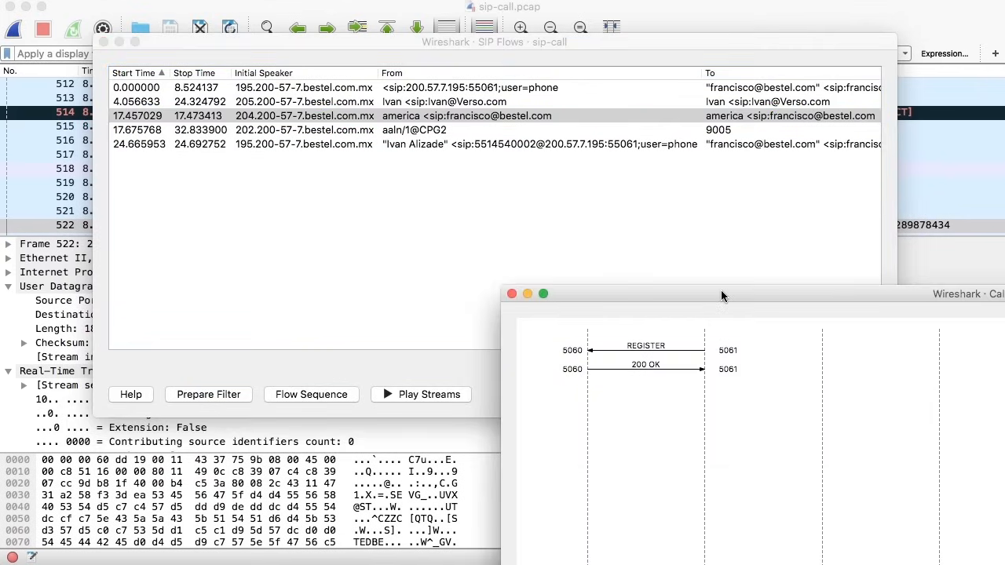
pyautogui.doubleClick(721, 290)
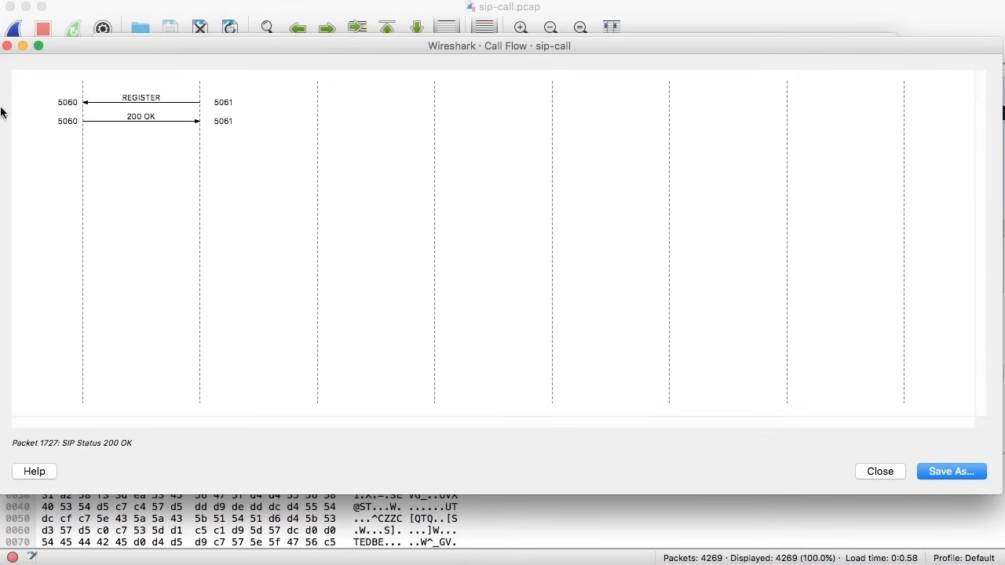
# Step: Examine the REGISTER message in the call flow, and close both the sequence and the SIP flow list
pyautogui.click(55, 105)
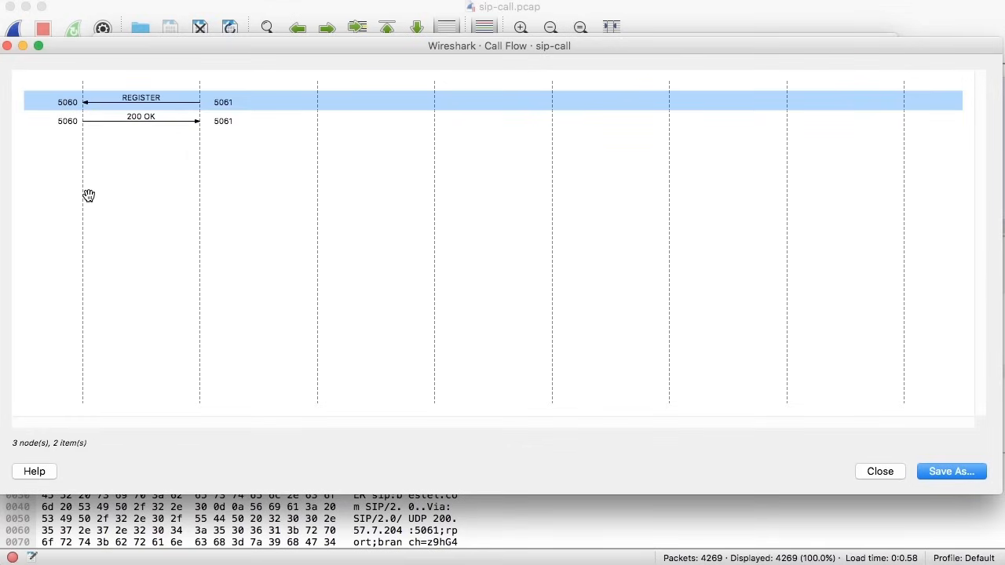
pyautogui.click(886, 471)
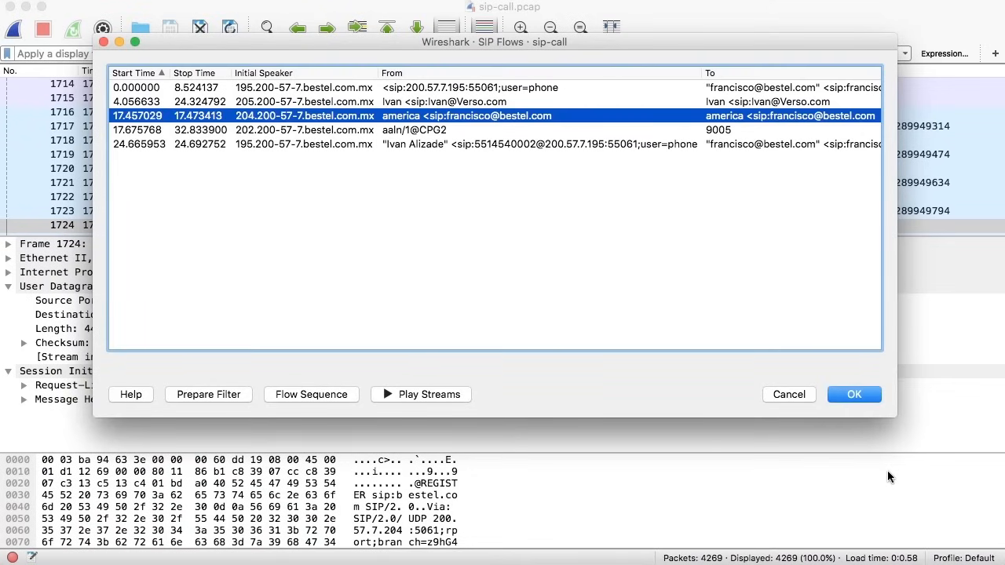
pyautogui.click(487, 131)
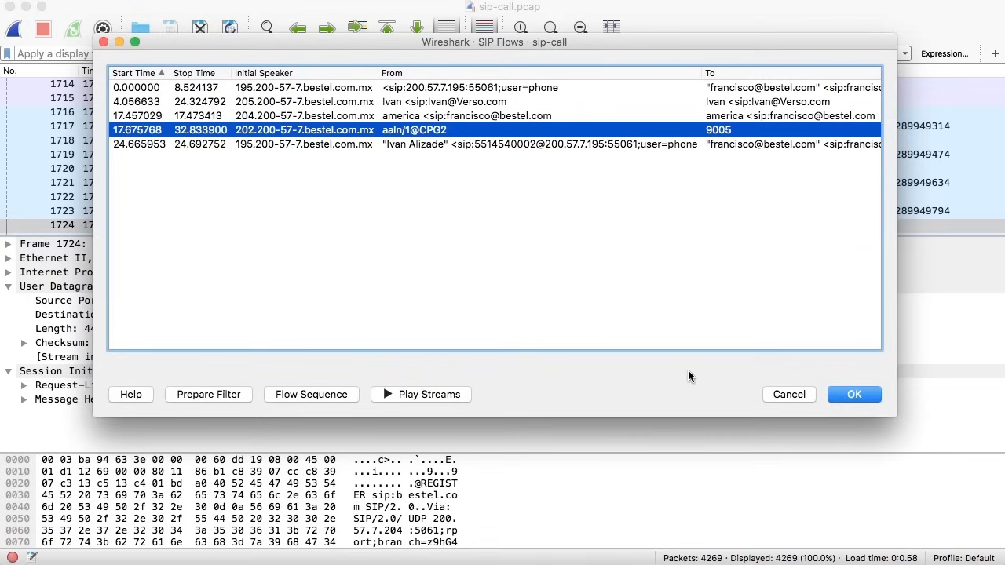
pyautogui.click(790, 394)
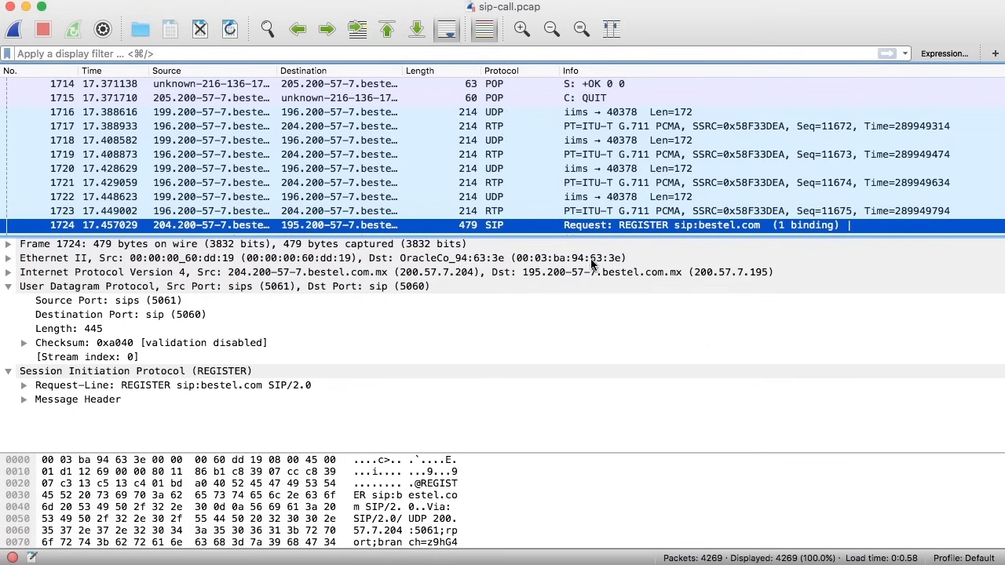
# Step: List the SIP flows again, select the one starting at 17.457029, and close the list
pyautogui.click(436, 1)
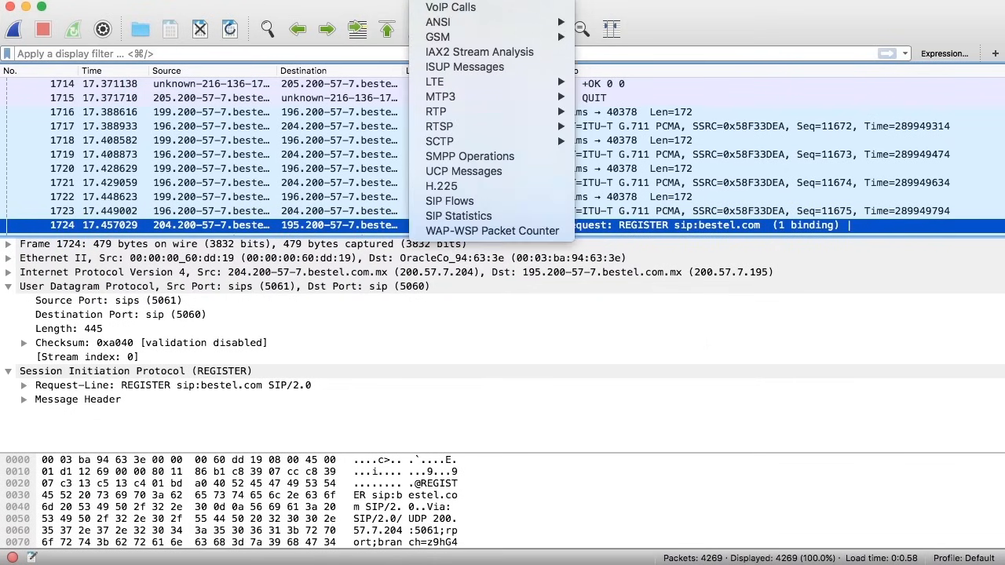
pyautogui.click(485, 208)
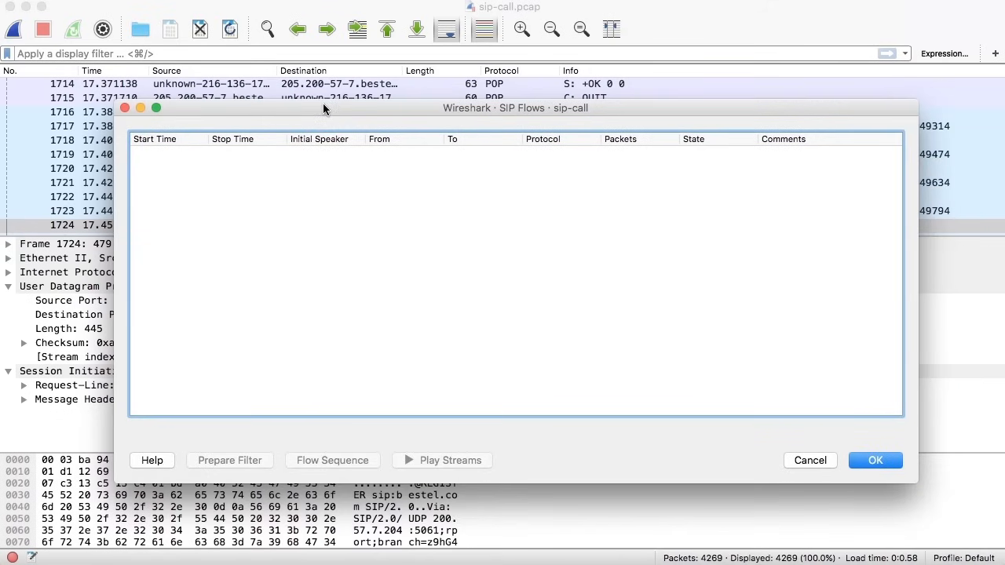
pyautogui.click(351, 183)
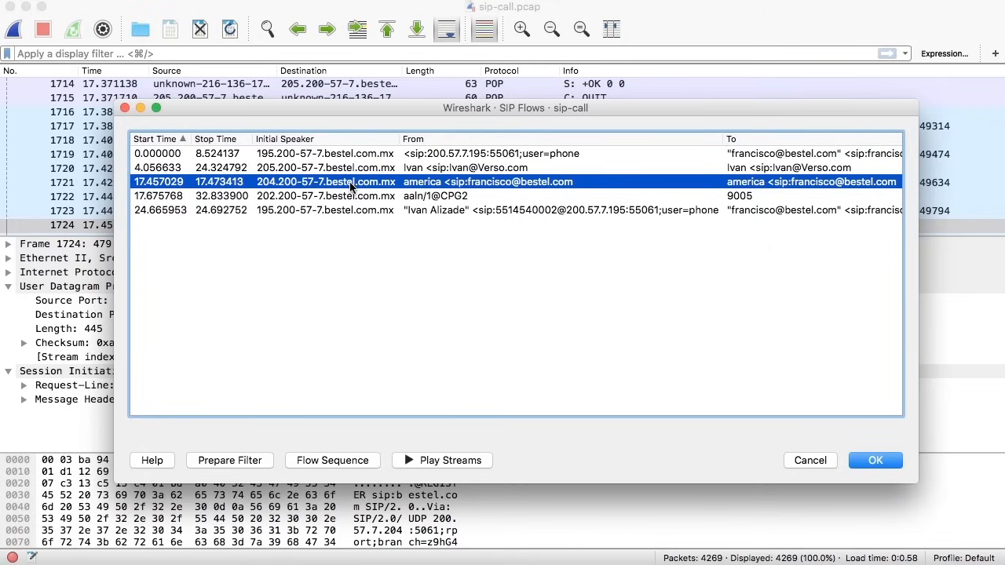
pyautogui.press('Escape')
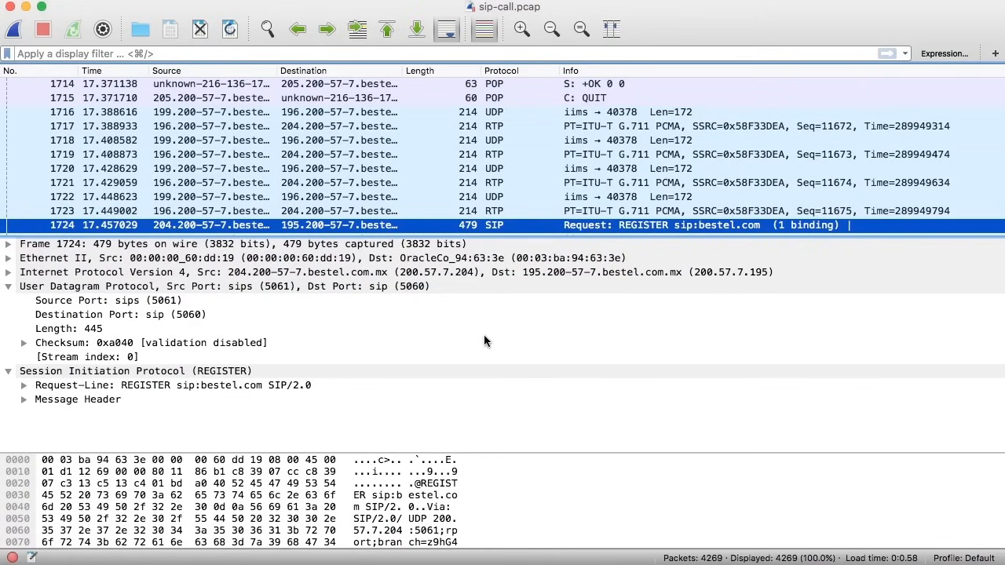
# Step: Filter the capture with rtp and look back through the earlier matching packets
pyautogui.click(351, 53)
pyautogui.write('rtp')
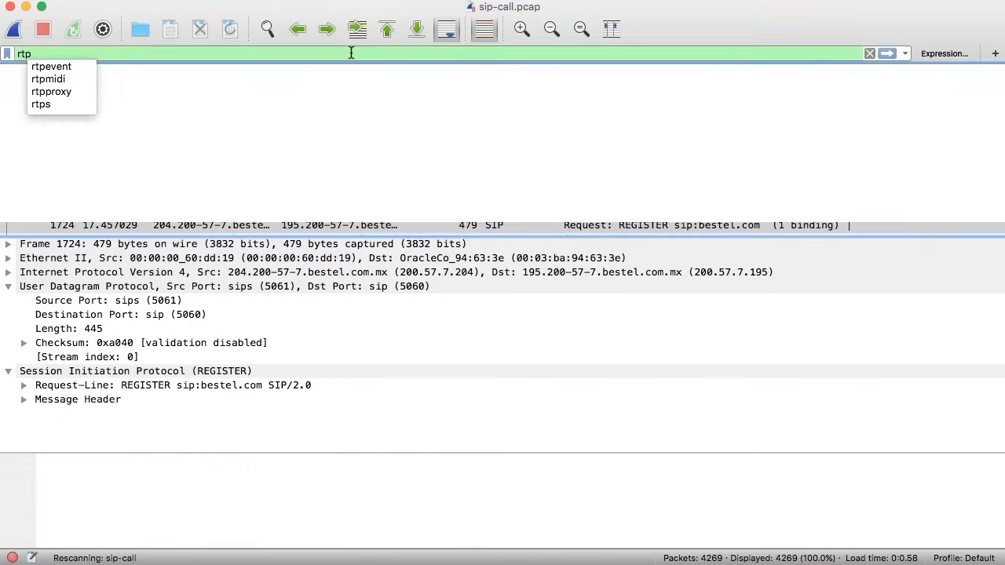
pyautogui.press('Return')
pyautogui.scroll(10, 426, 148)
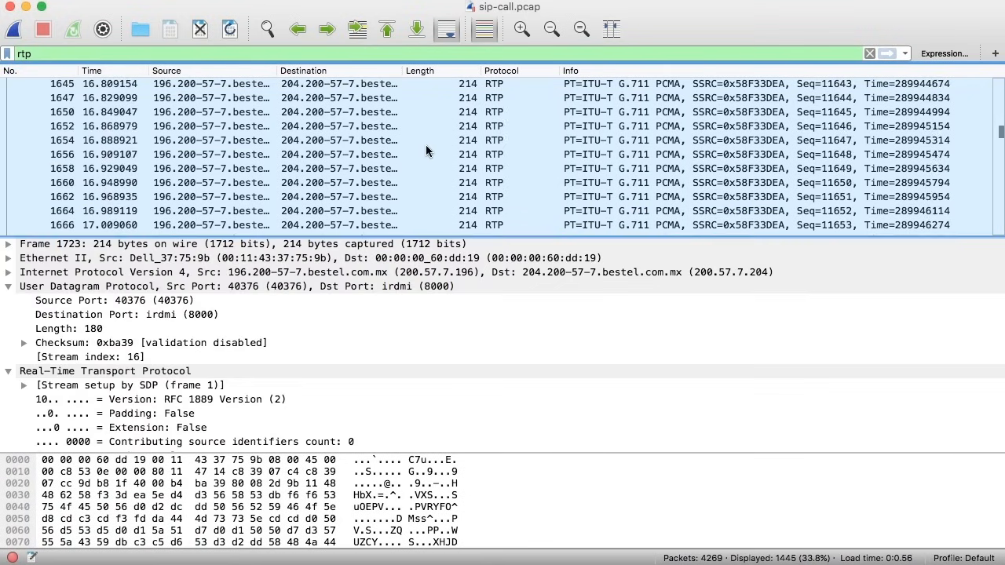
# Step: Look back to the earliest RTP packets in the capture, and clear the display filter
pyautogui.scroll(20, 426, 149)
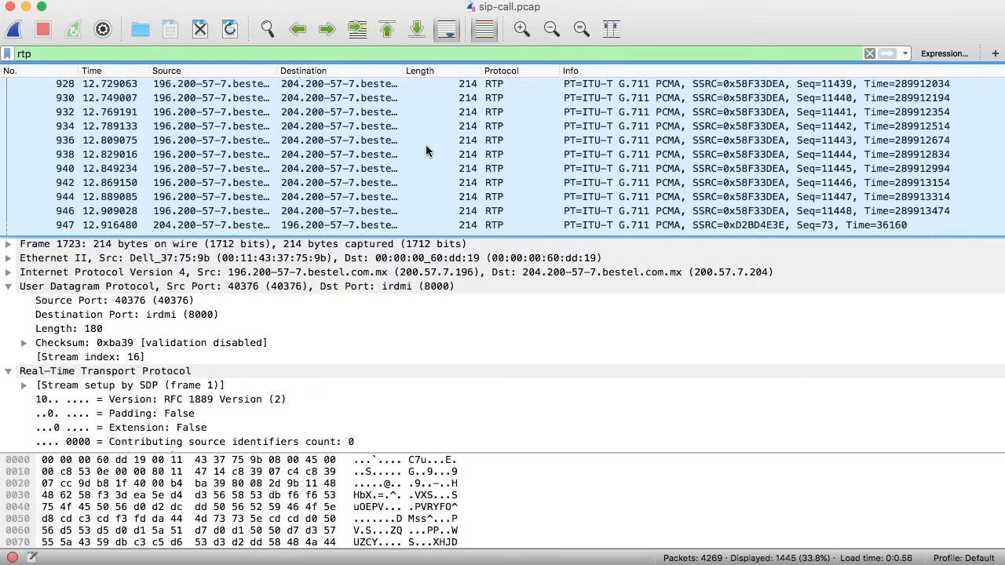
pyautogui.scroll(20, 427, 150)
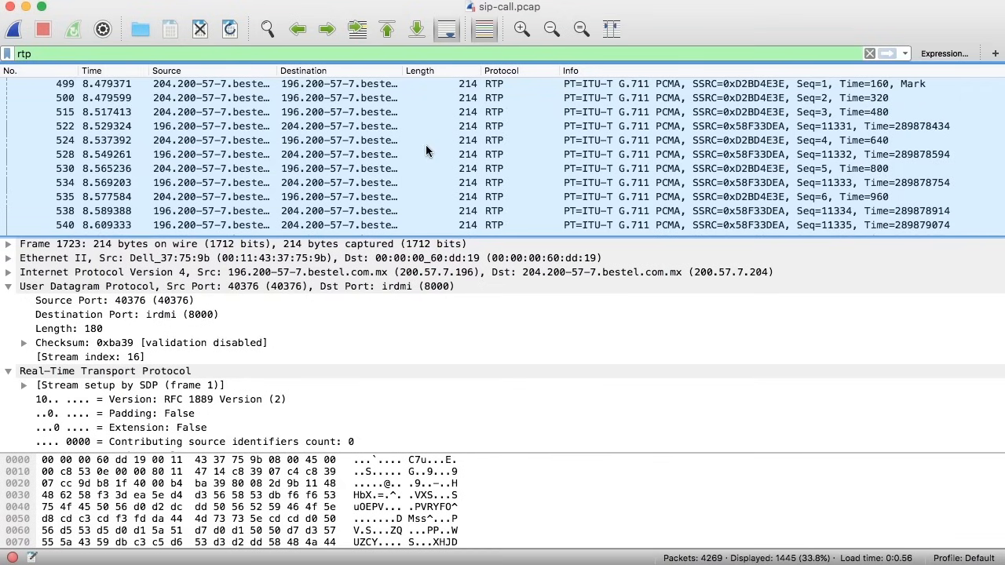
pyautogui.click(870, 54)
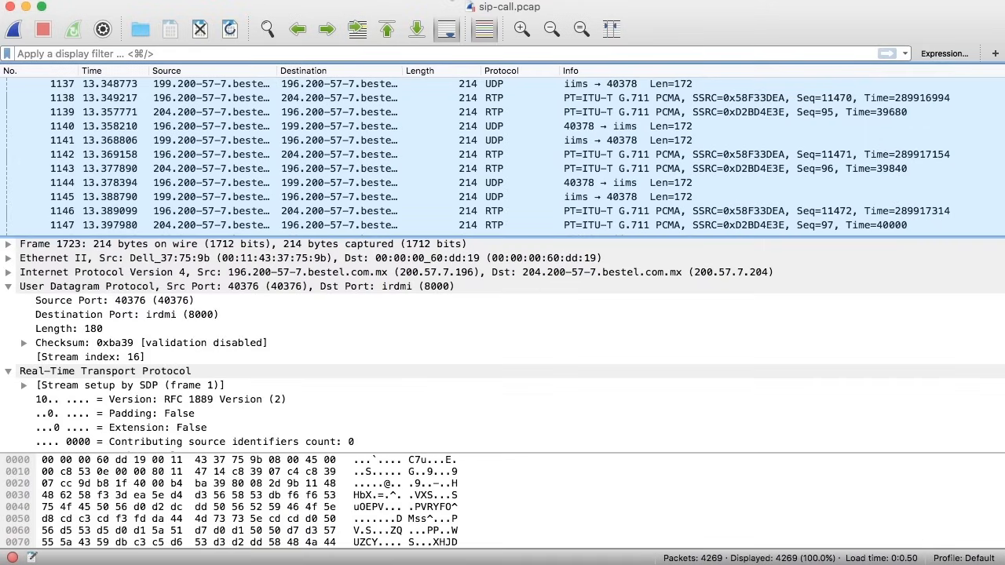
# Step: List the SIP flows, open the flow starting at 0.000000 in the RTP Player, and close the player
pyautogui.click(450, 0)
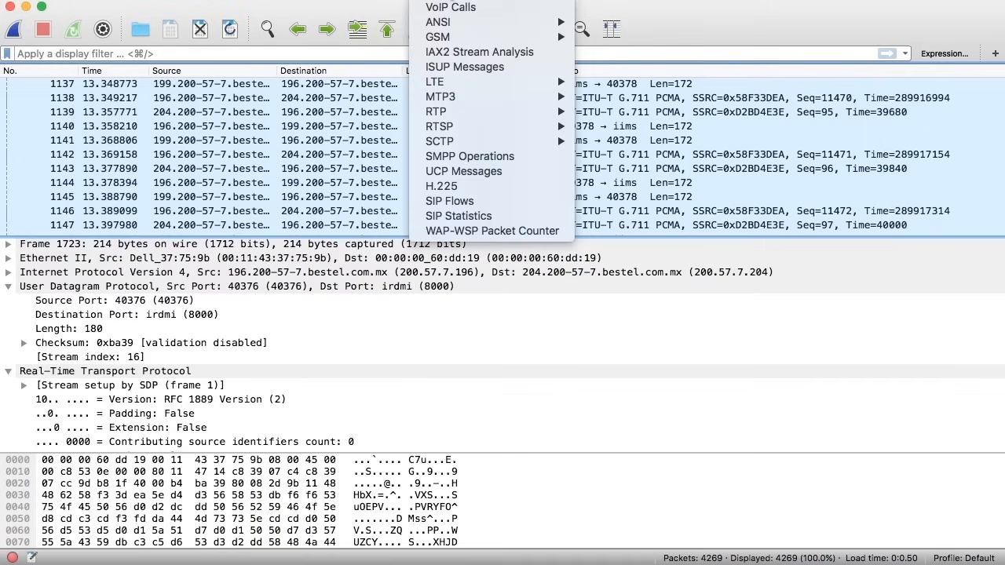
pyautogui.click(496, 200)
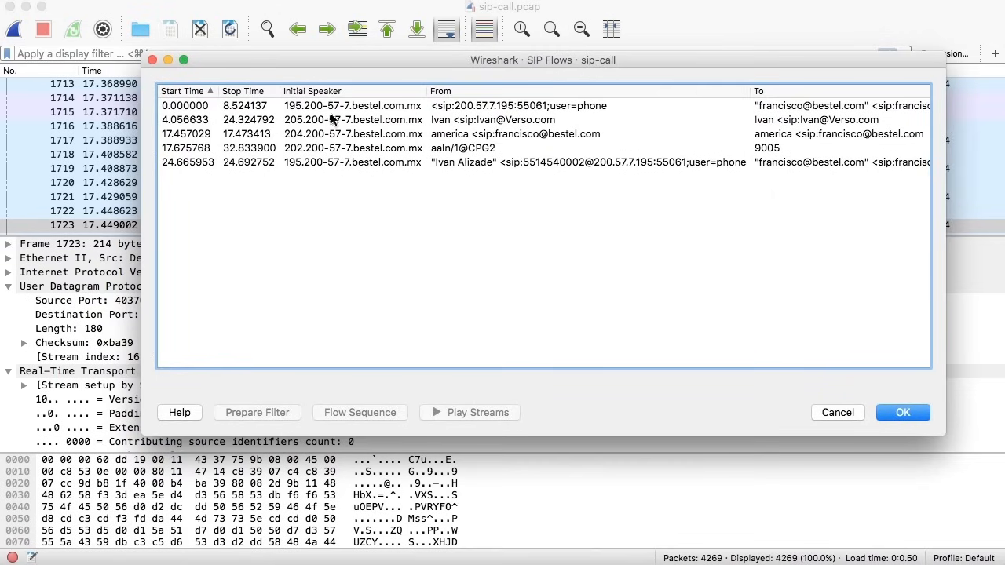
pyautogui.click(334, 109)
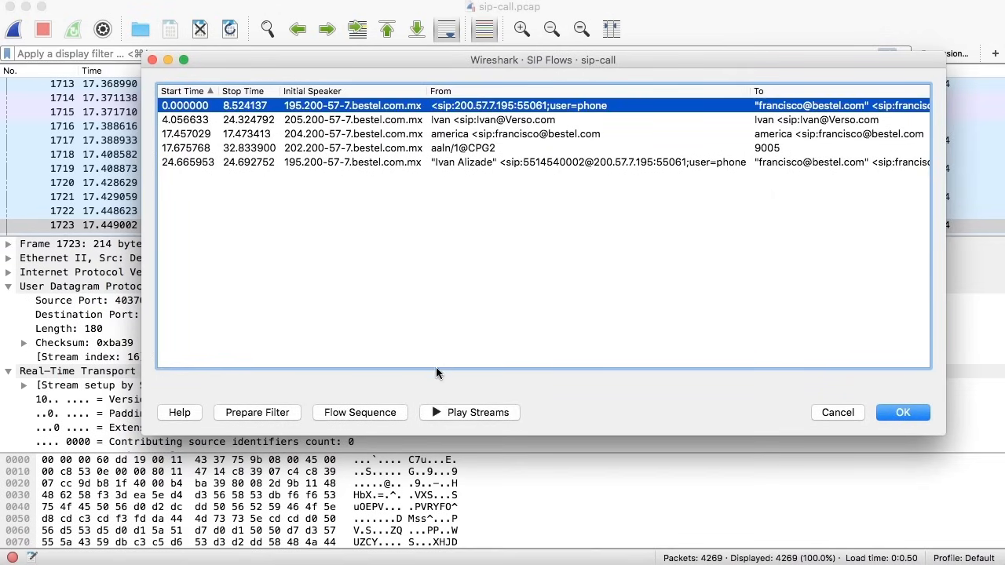
pyautogui.click(456, 413)
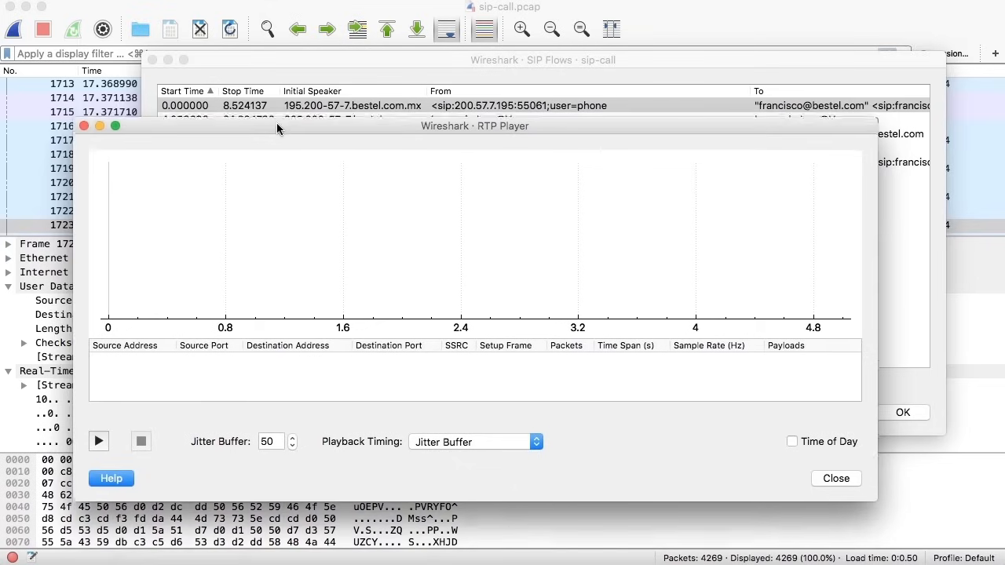
pyautogui.moveTo(277, 124); pyautogui.dragTo(280, 119)
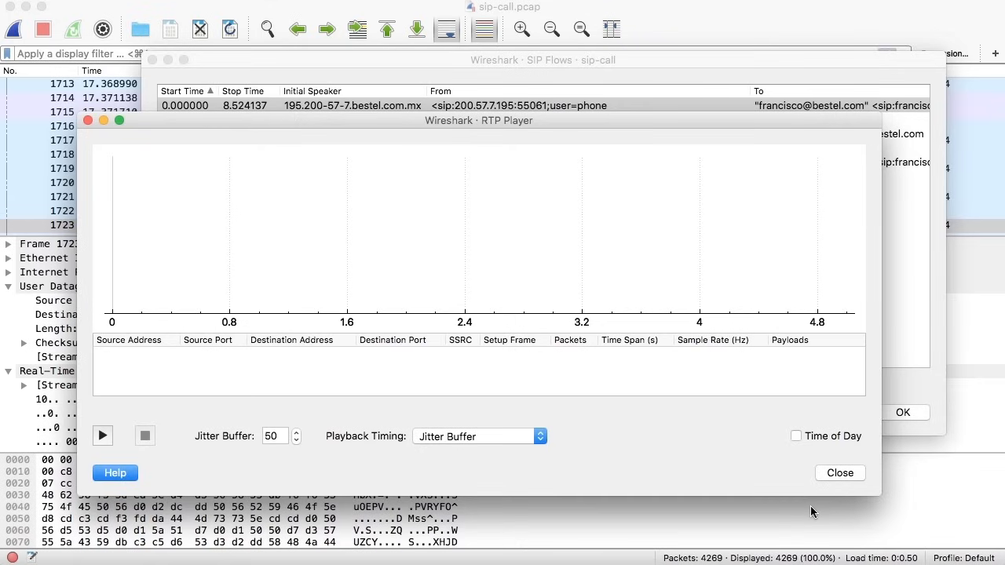
pyautogui.click(852, 473)
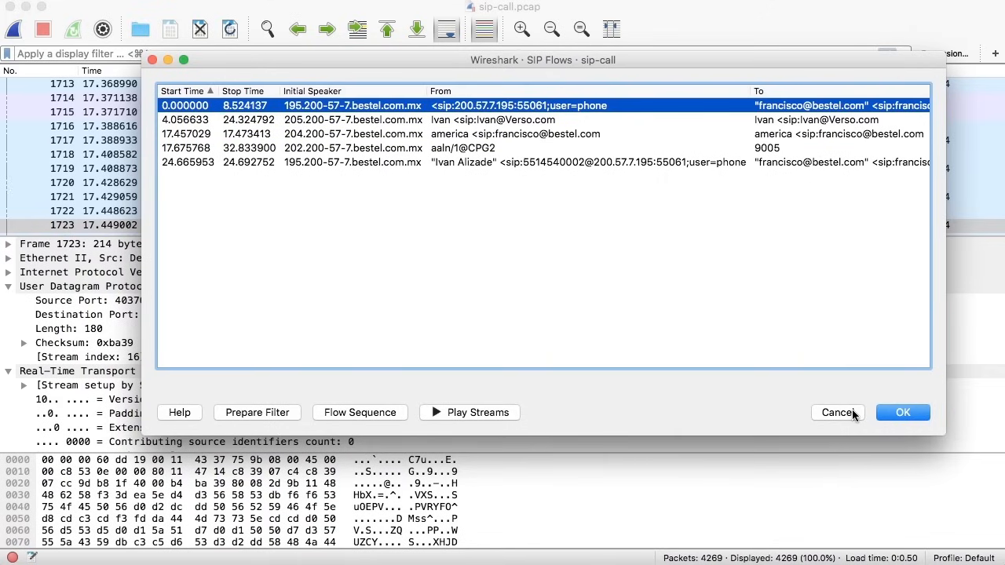
# Step: Try to play the streams of the SIP flow starting at 4.056633, and close the player and the flow list
pyautogui.click(505, 124)
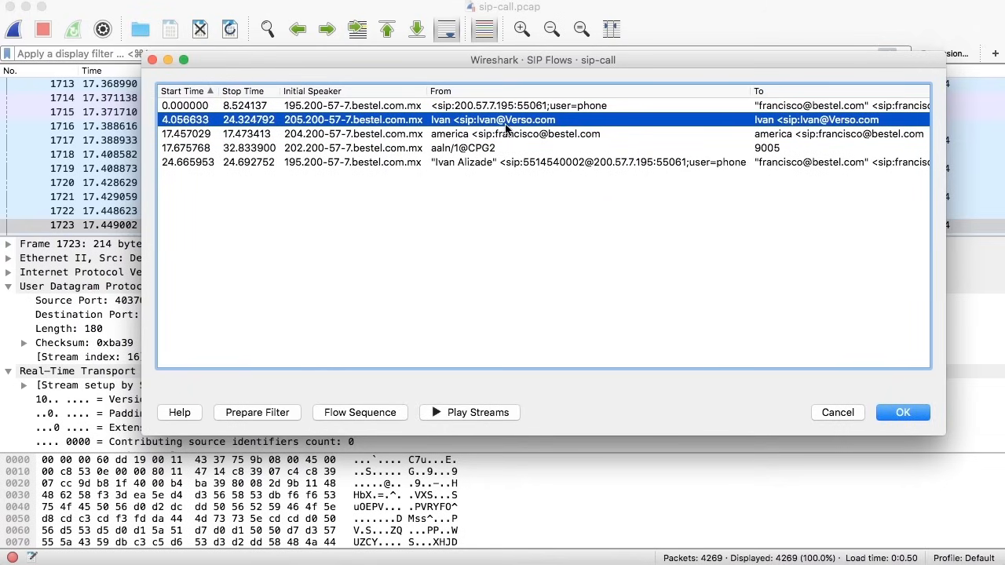
pyautogui.click(445, 411)
pyautogui.moveTo(849, 331); pyautogui.dragTo(321, 90)
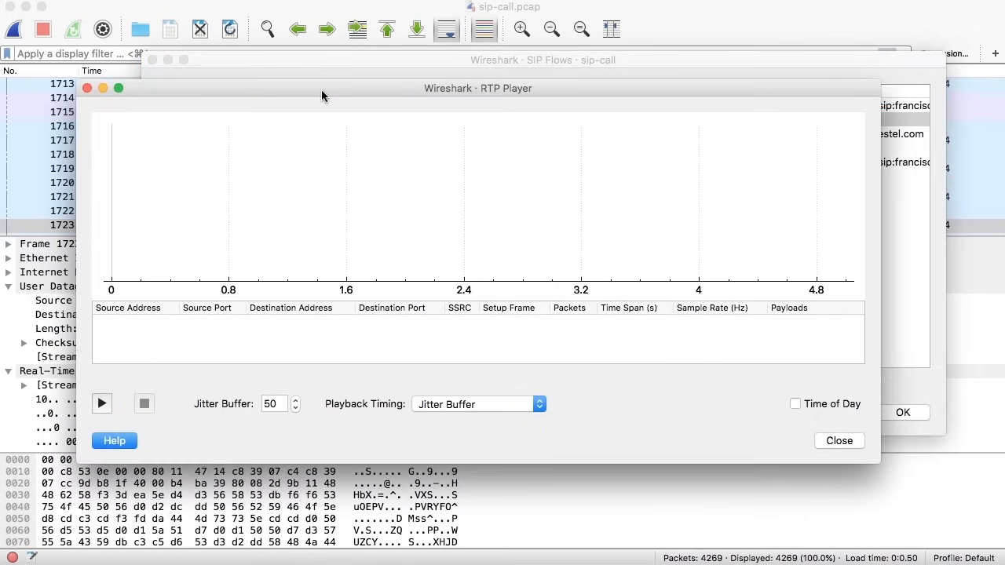
pyautogui.click(103, 404)
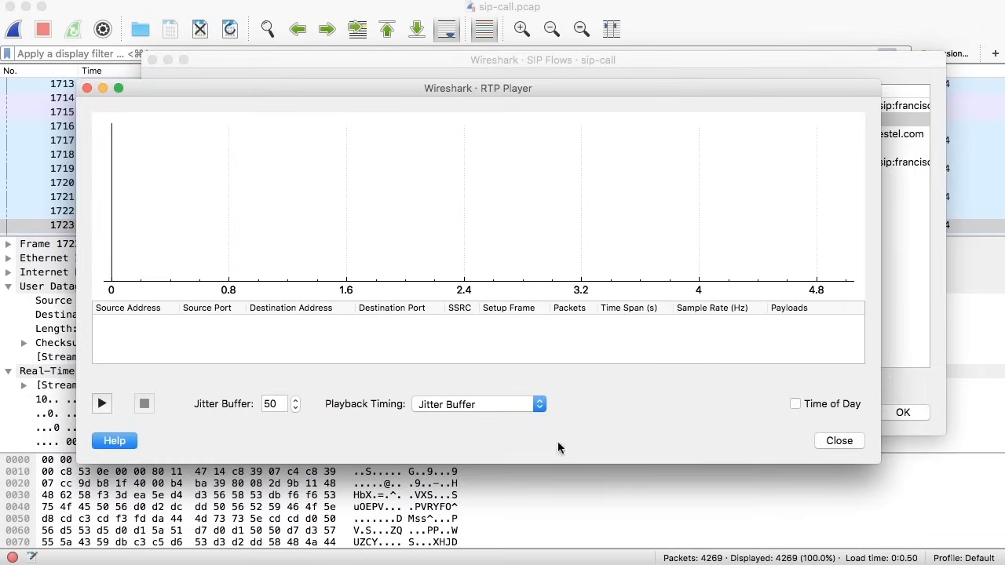
pyautogui.click(831, 442)
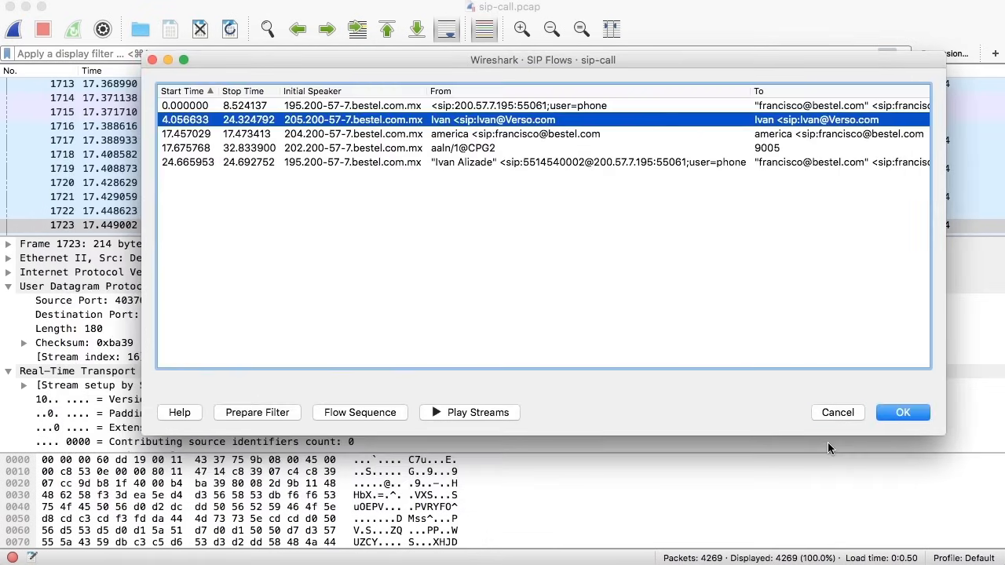
pyautogui.click(852, 413)
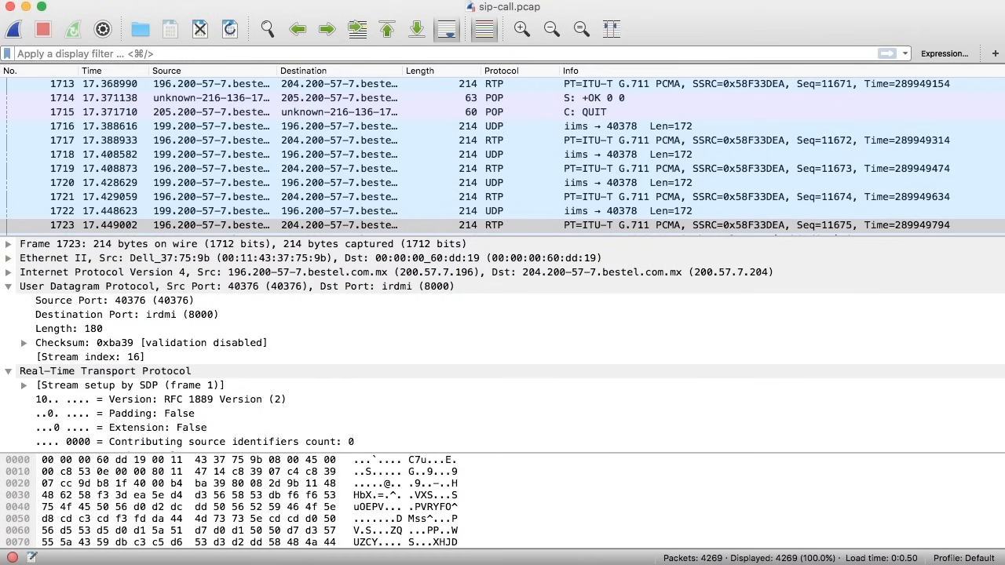
# Step: List the RTP streams, review the actions available for the stream from source port 8000 to port 40376, and close the list
pyautogui.click(430, 0)
pyautogui.moveTo(485, 111)
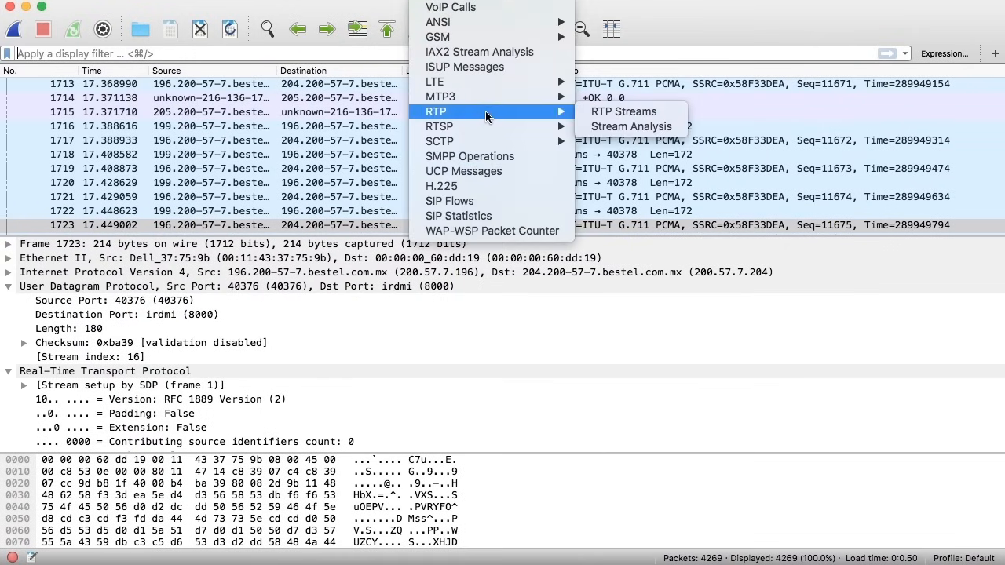
pyautogui.click(626, 115)
pyautogui.moveTo(783, 328); pyautogui.dragTo(277, 91)
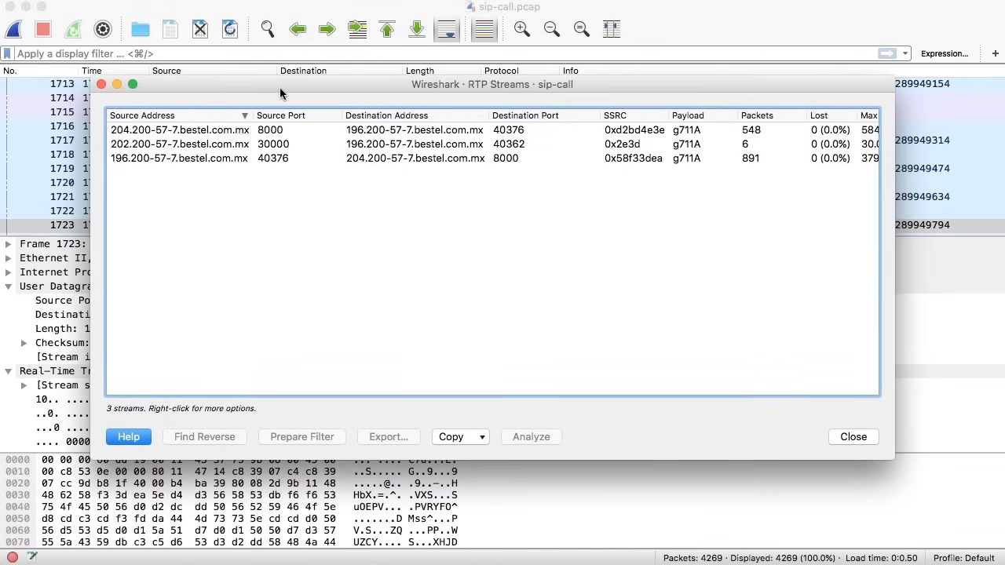
pyautogui.click(255, 133)
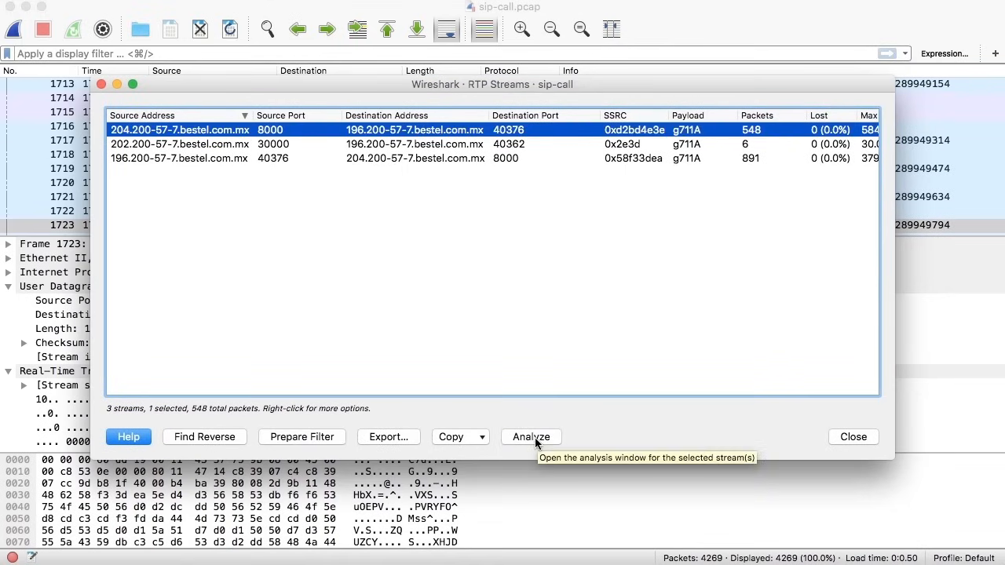
pyautogui.rightClick(353, 135)
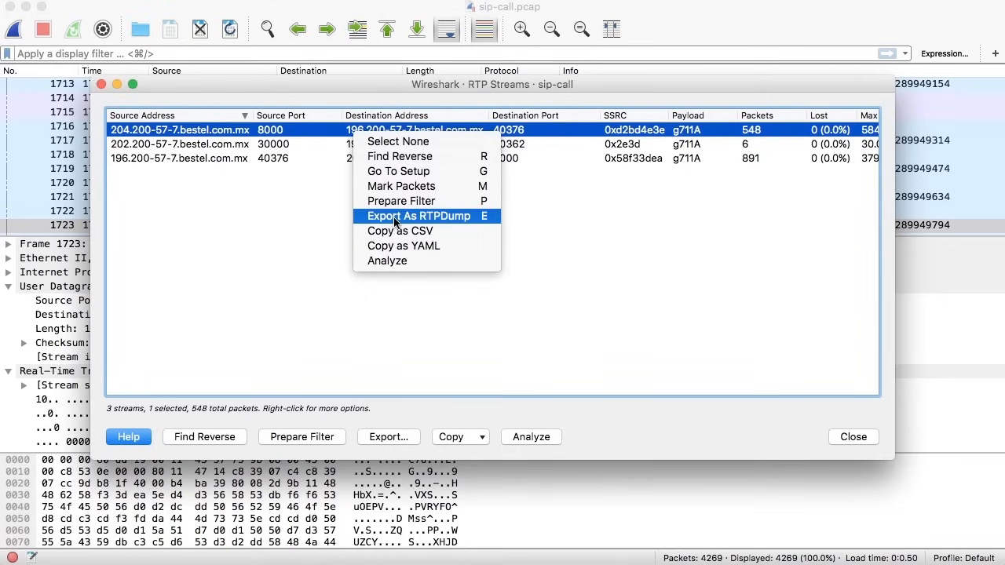
pyautogui.click(720, 348)
pyautogui.click(854, 437)
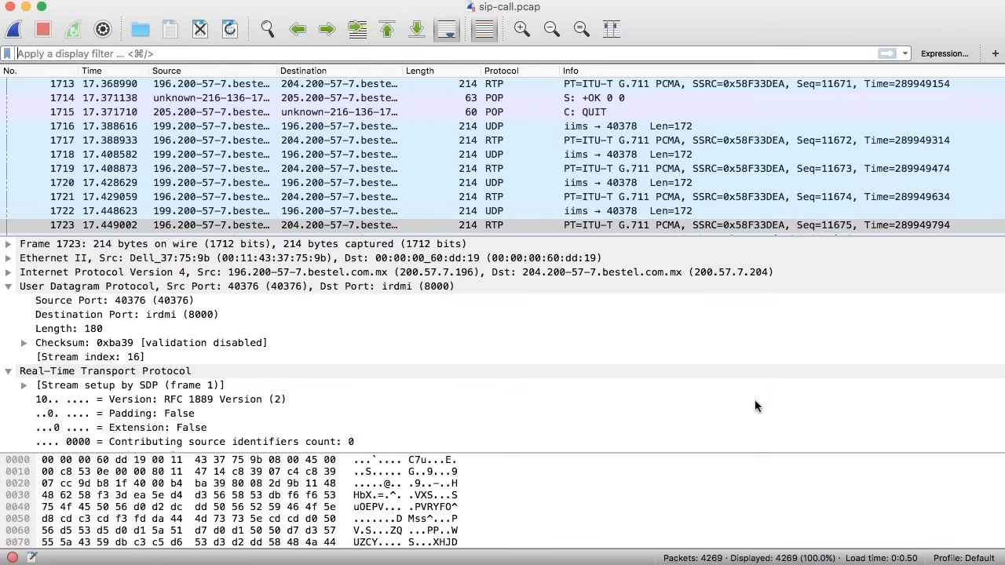
# Step: Filter the capture with rtp and select a packet in the filtered list
pyautogui.click(189, 53)
pyautogui.write('rtp')
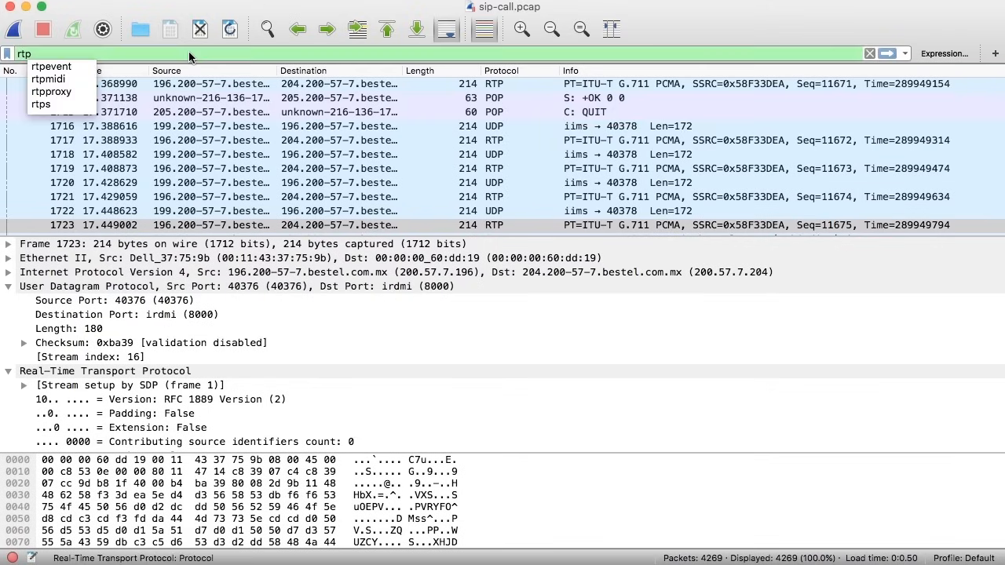
pyautogui.press('Return')
pyautogui.click(321, 127)
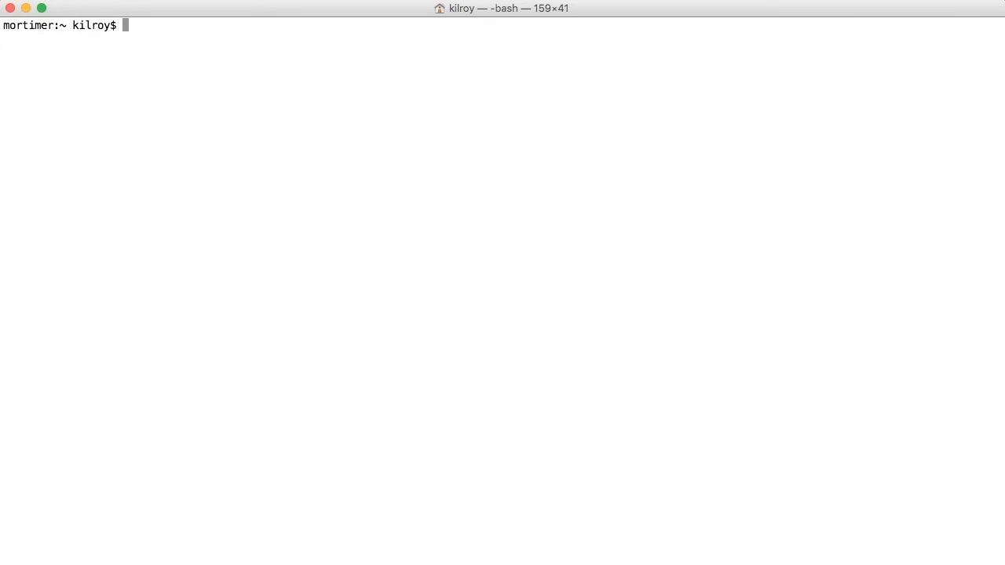
# Step: In the Terminal, start a live capture with tshark without options and stop it after some packets
pyautogui.write('tshark')
pyautogui.press('Return')
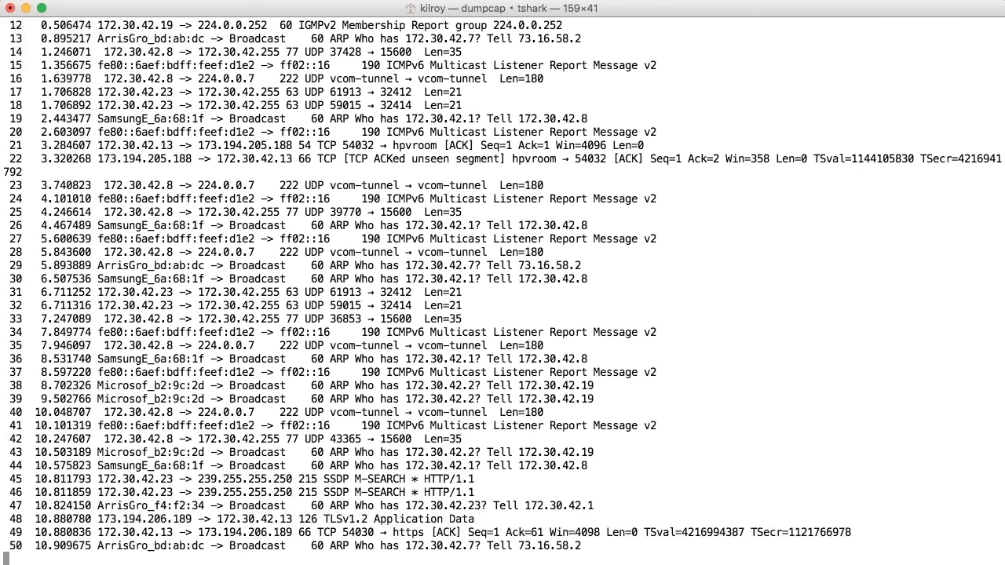
pyautogui.hotkey('ctrl', 'c')
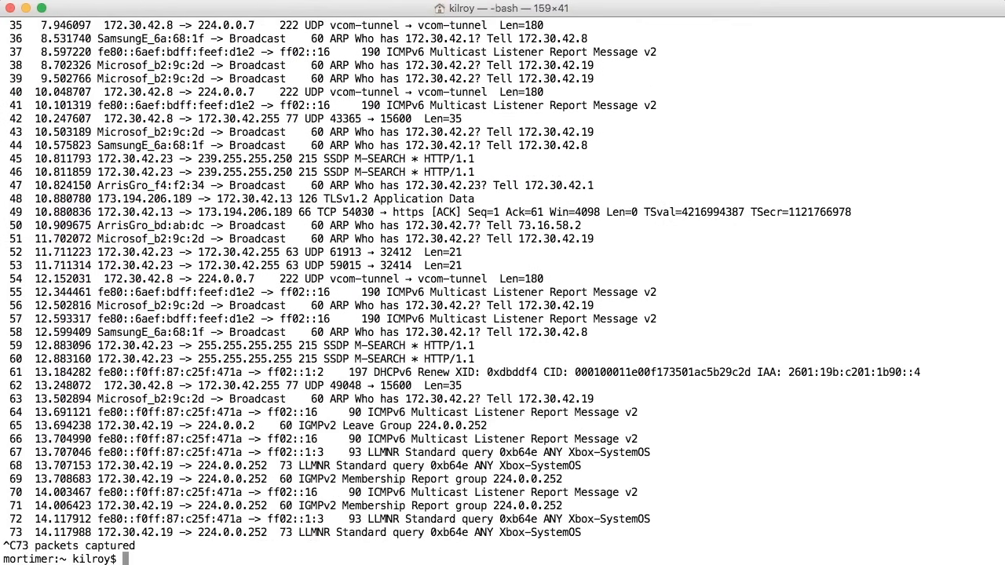
# Step: Display the help with tshark --help and read through the capture, processing and output options
pyautogui.write('tshark --help')
pyautogui.press('Return')
pyautogui.scroll(15, 613, 130)
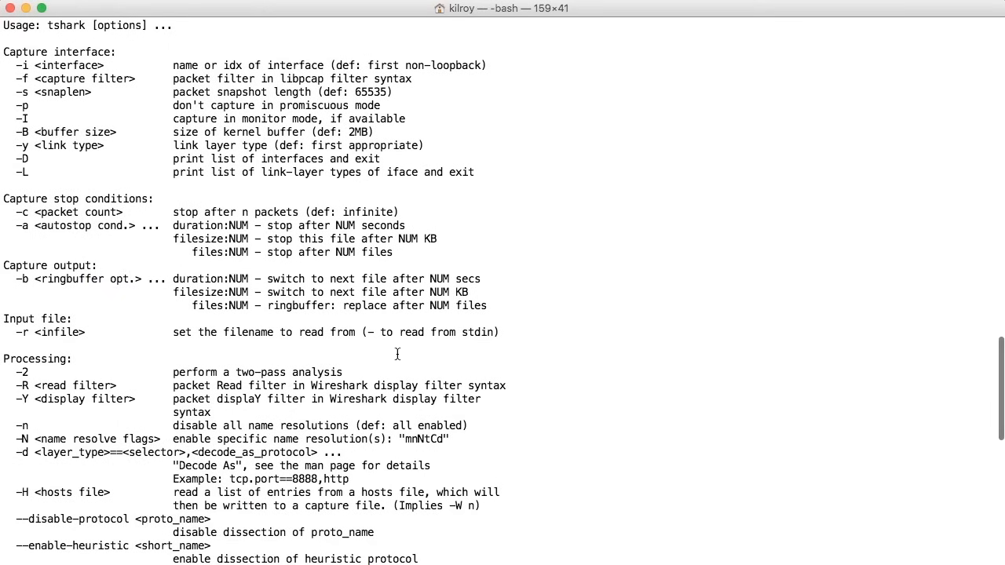
pyautogui.scroll(-3, 397, 355)
pyautogui.scroll(-8, 398, 355)
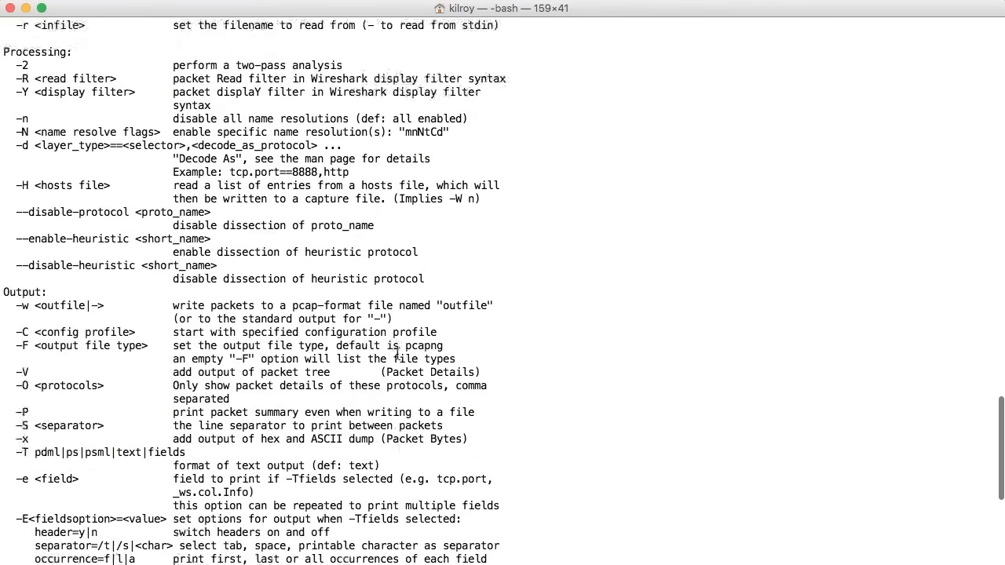
pyautogui.scroll(-5, 398, 355)
# Step: Capture packets with tshark -w saved.pcap -s 0 -i en1, stop the capture, and list the file with ls -la saved.pcap
pyautogui.write('tshark -w saved')
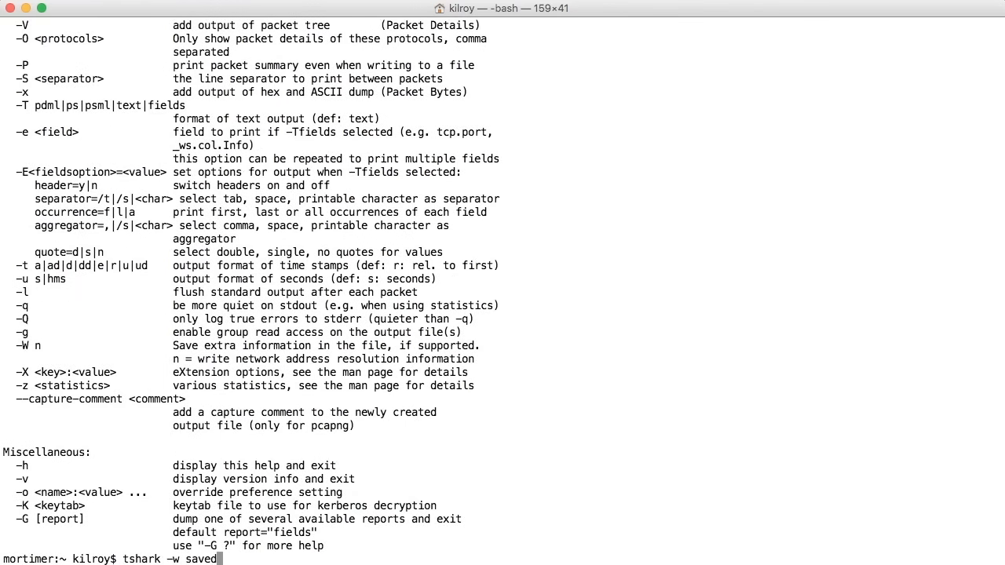
pyautogui.write('.pcap -s 0 -i en1')
pyautogui.press('Return')
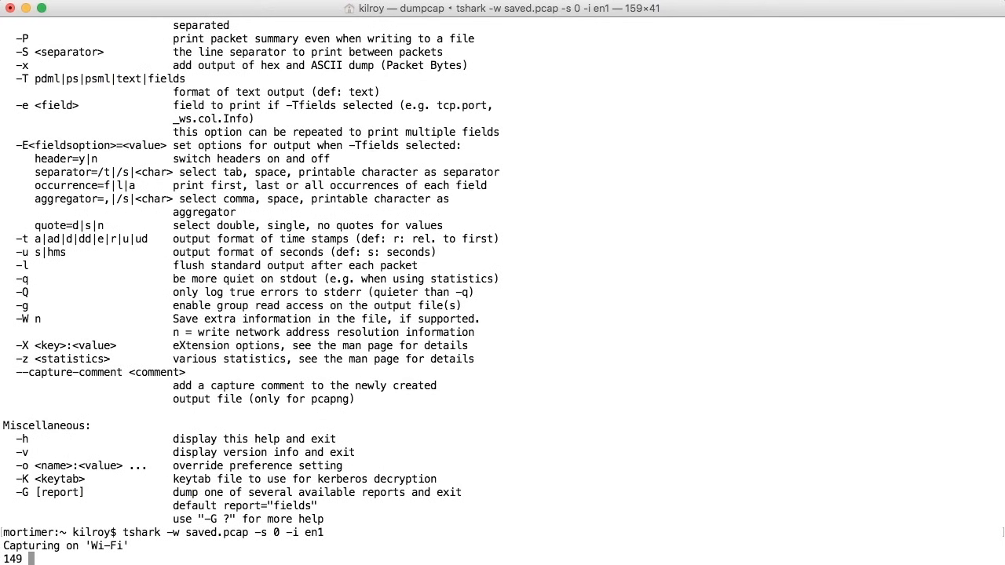
pyautogui.hotkey('ctrl', 'c')
pyautogui.write('ls -la saved.pcap')
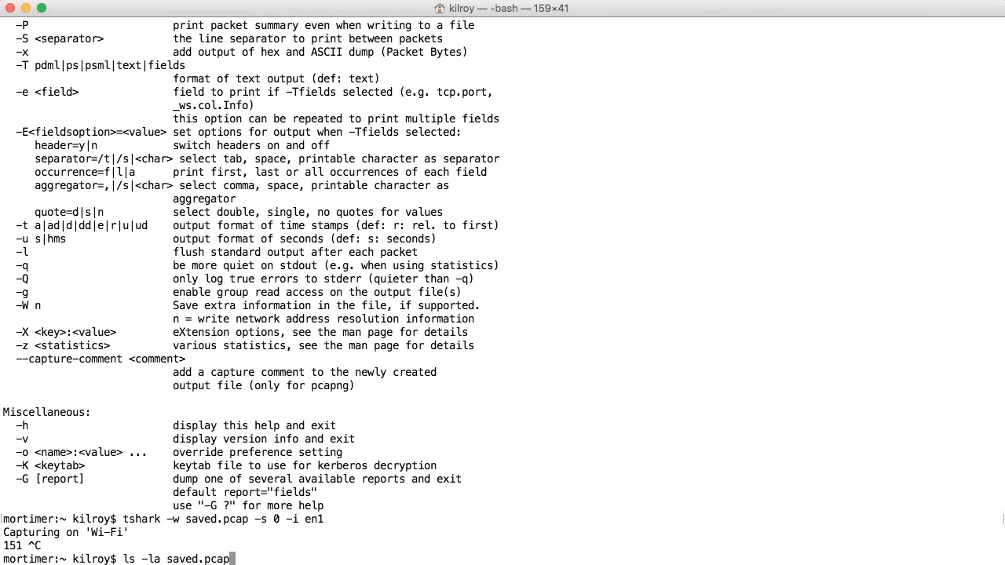
pyautogui.press('Return')
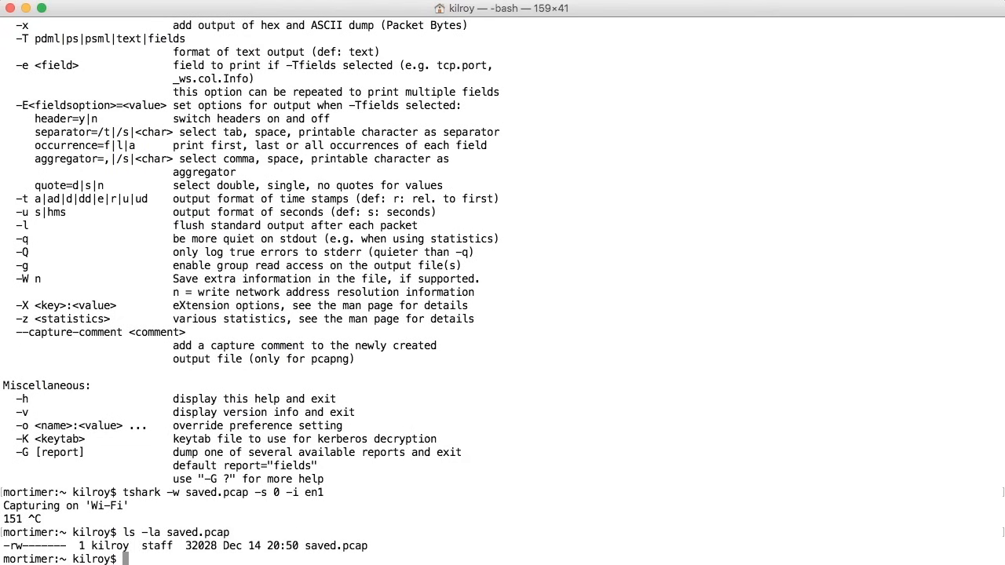
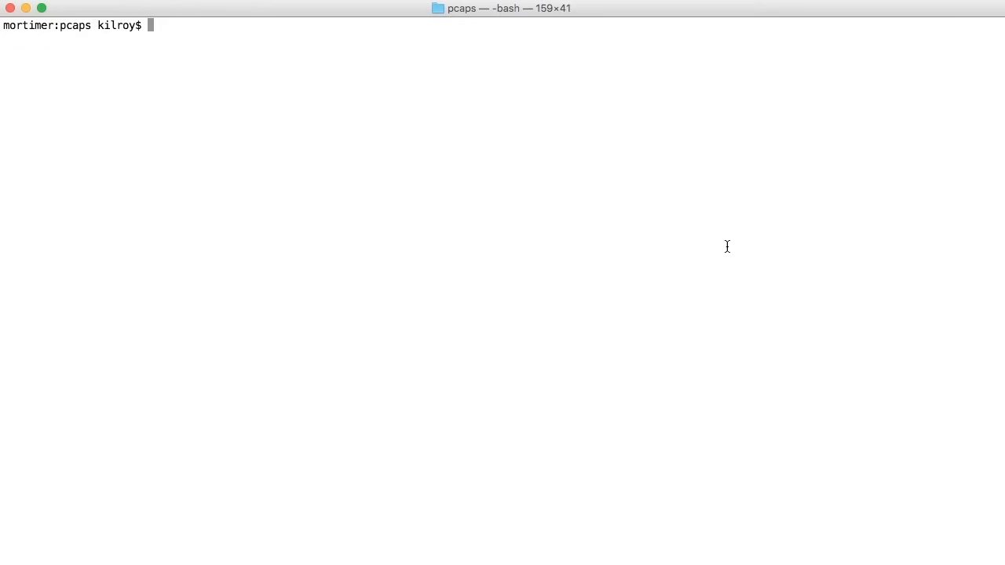
# Step: Check that saved.pcap is in the pcaps folder and list its details with ls -la
pyautogui.write('ls saved.pcap')
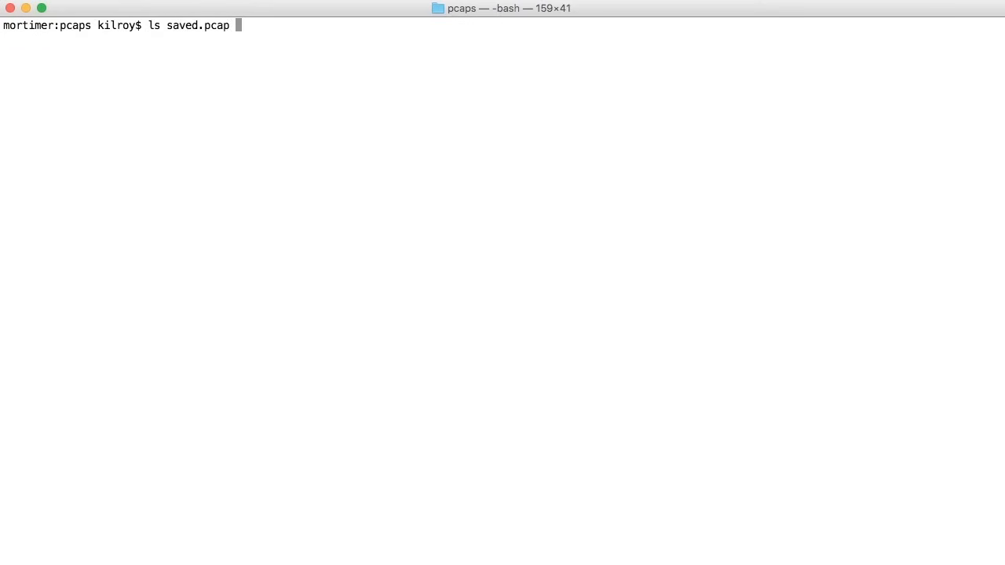
pyautogui.press('Return')
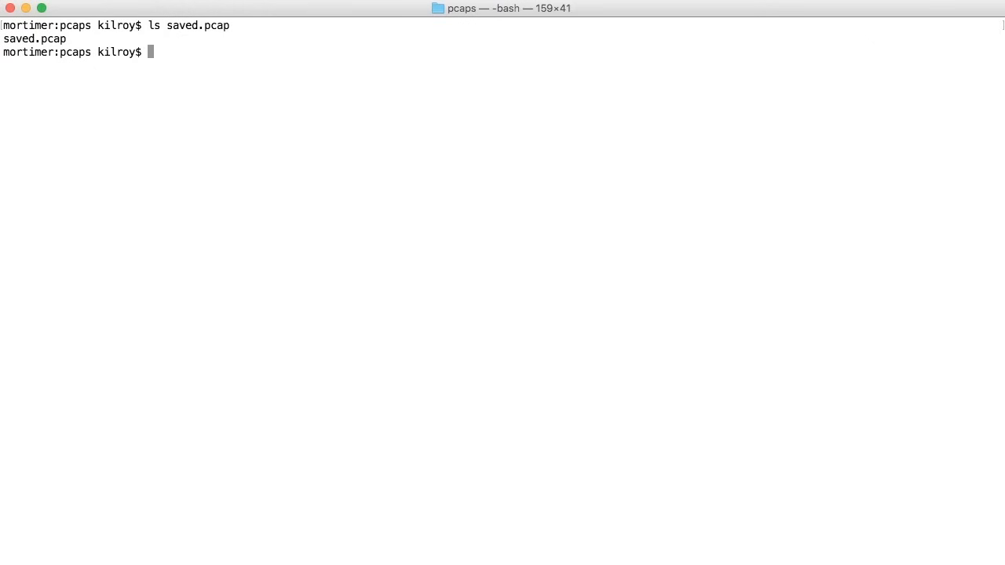
pyautogui.write('ls -la saved.p')
pyautogui.press('Tab')
pyautogui.press('Return')
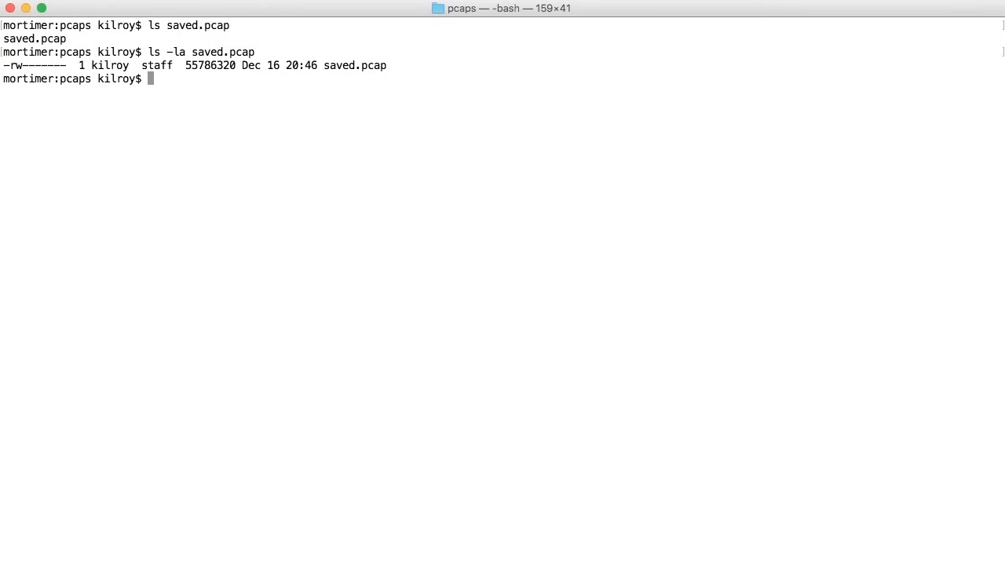
# Step: Display the editcap usage options with editcap --help
pyautogui.write('editcap --help')
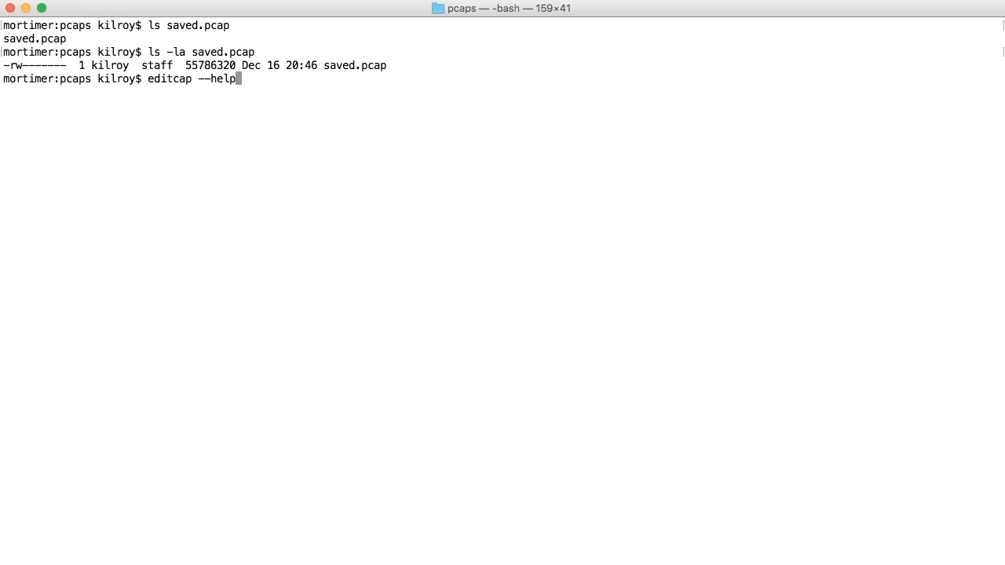
pyautogui.press('Return')
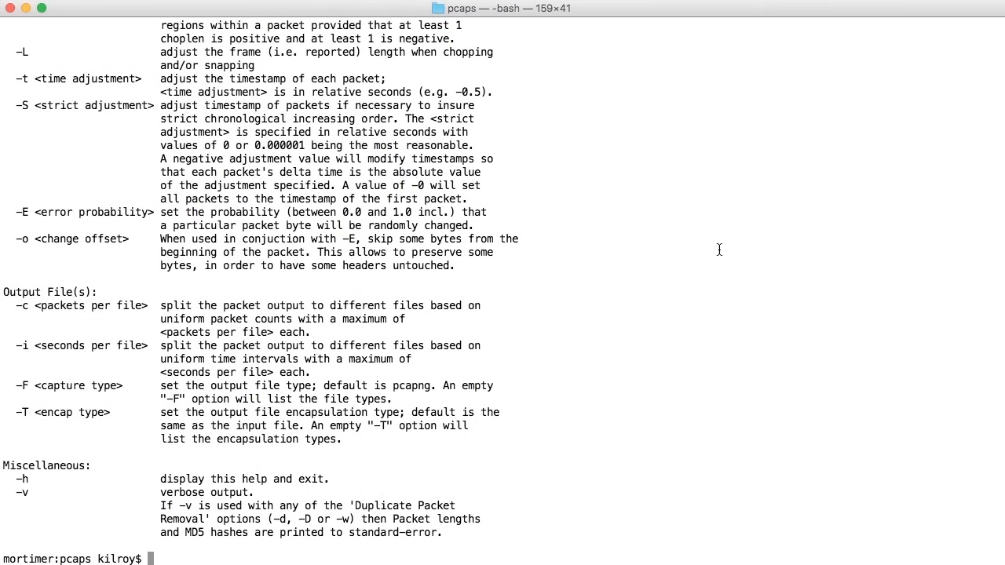
# Step: Read through the editcap help, from packet selection and duplicate removal to the -c and -i output file splitting options
pyautogui.scroll(10, 721, 235)
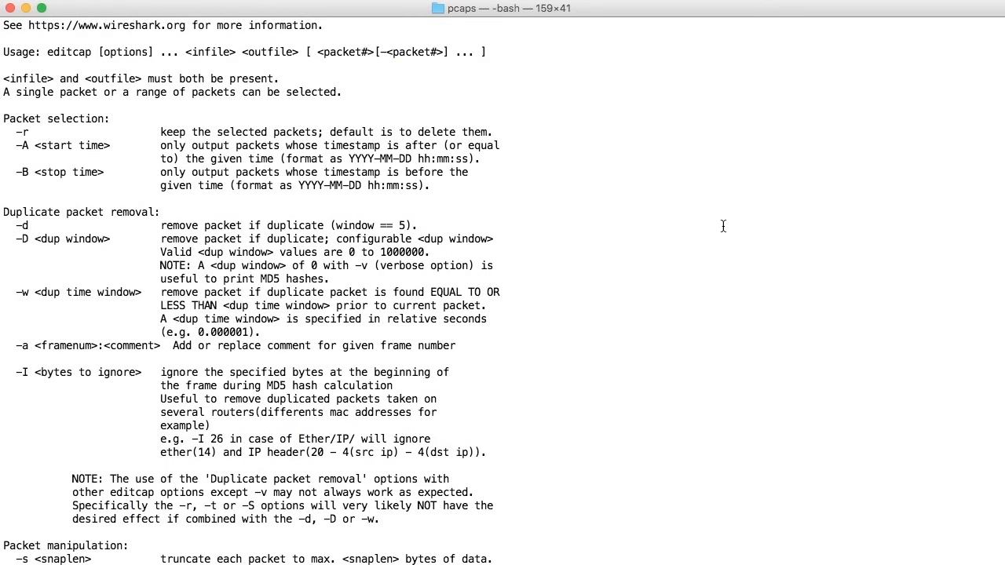
pyautogui.scroll(-2, 723, 226)
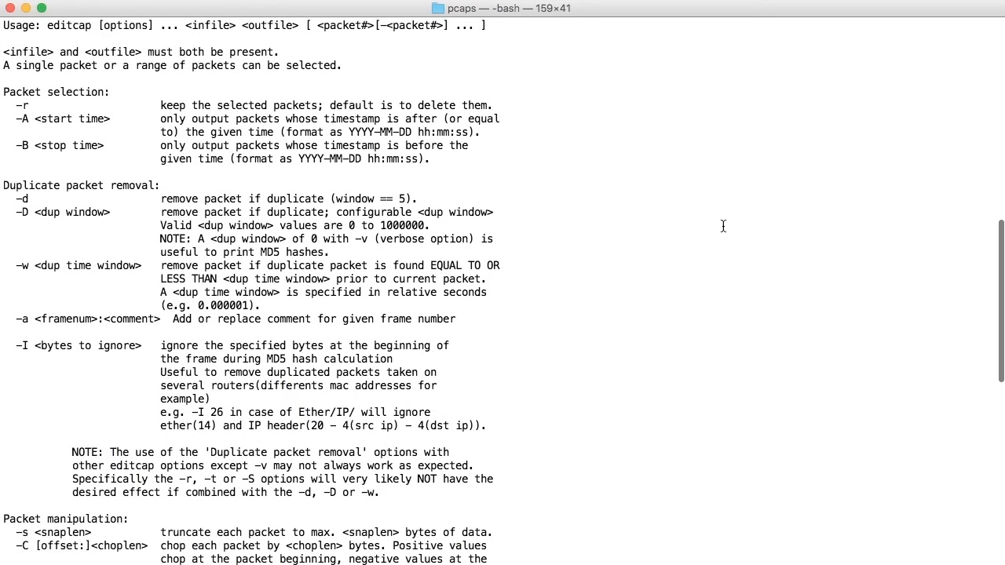
pyautogui.scroll(-5, 724, 226)
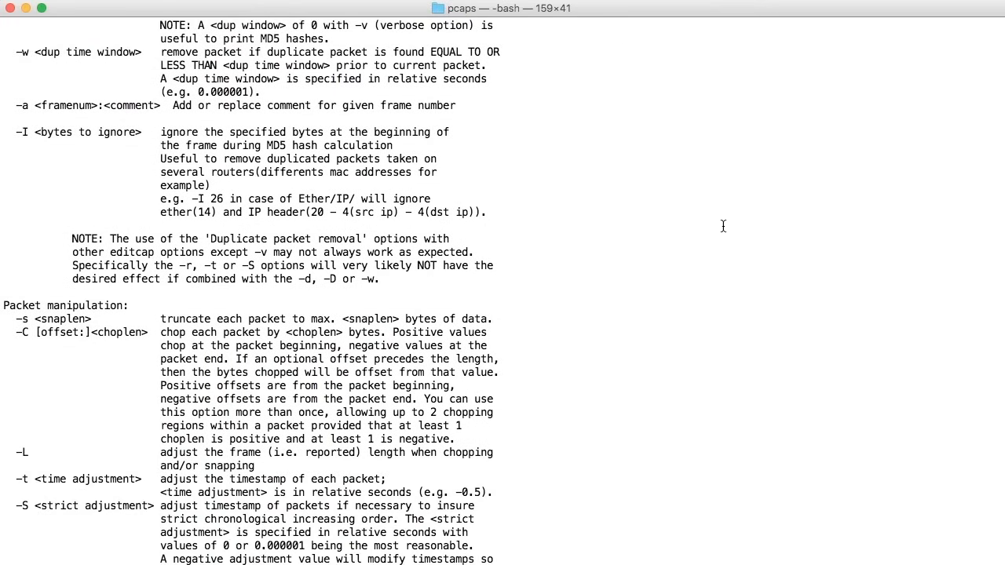
pyautogui.scroll(-2, 724, 226)
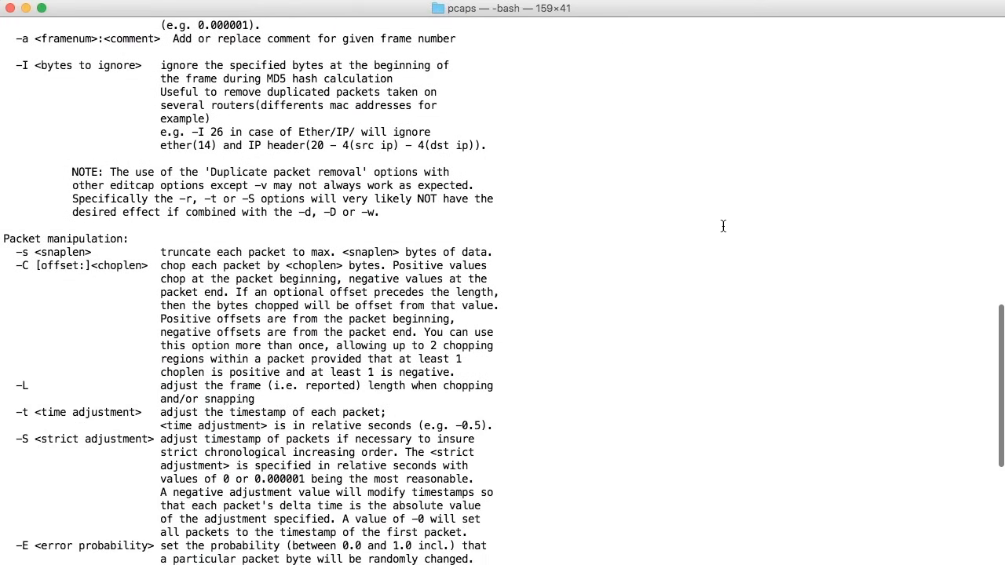
pyautogui.scroll(-2, 723, 227)
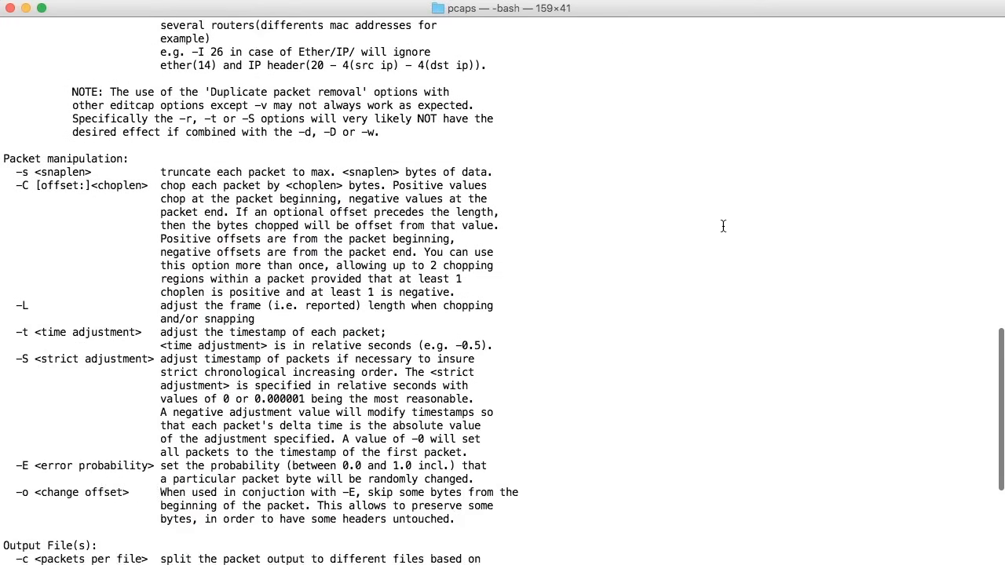
pyautogui.scroll(-6, 724, 226)
pyautogui.moveTo(11, 306); pyautogui.dragTo(32, 309)
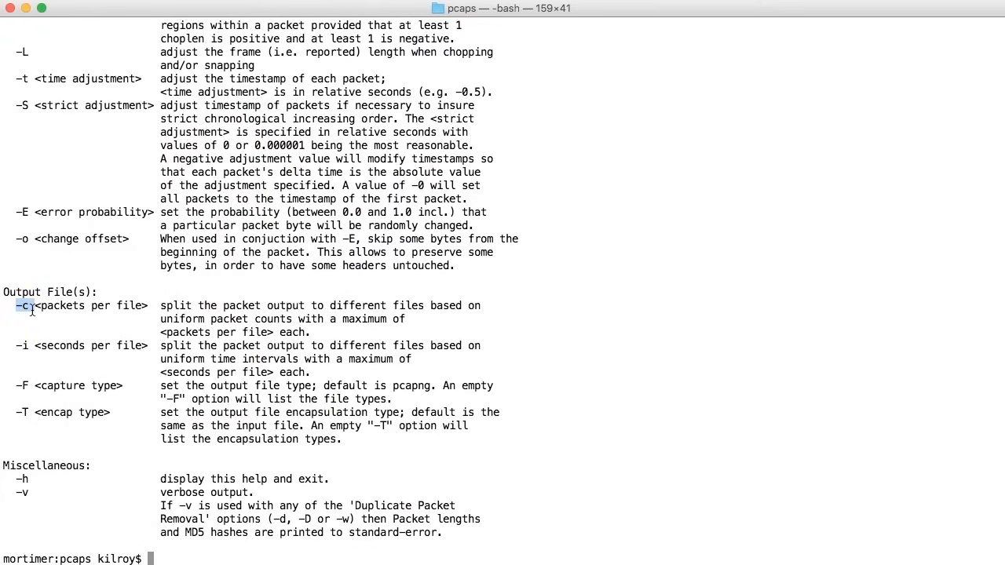
pyautogui.moveTo(29, 346); pyautogui.dragTo(17, 348)
pyautogui.click(250, 389)
# Step: Split saved.pcap into files of at most 5000 packets each with editcap -c 5000 saved.pcap split.pcap
pyautogui.write('editcap ')
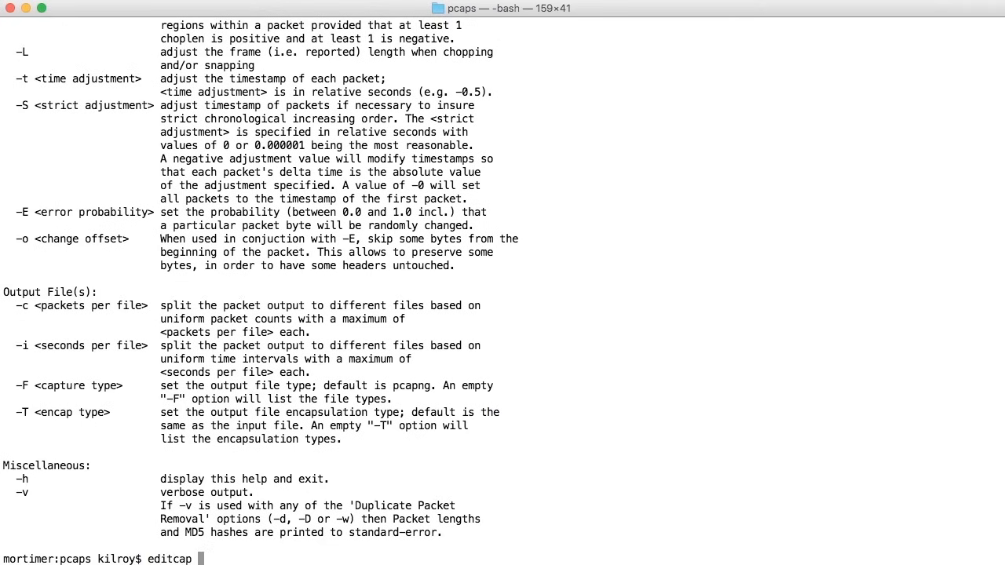
pyautogui.write('-c 5000 saved.pcap ')
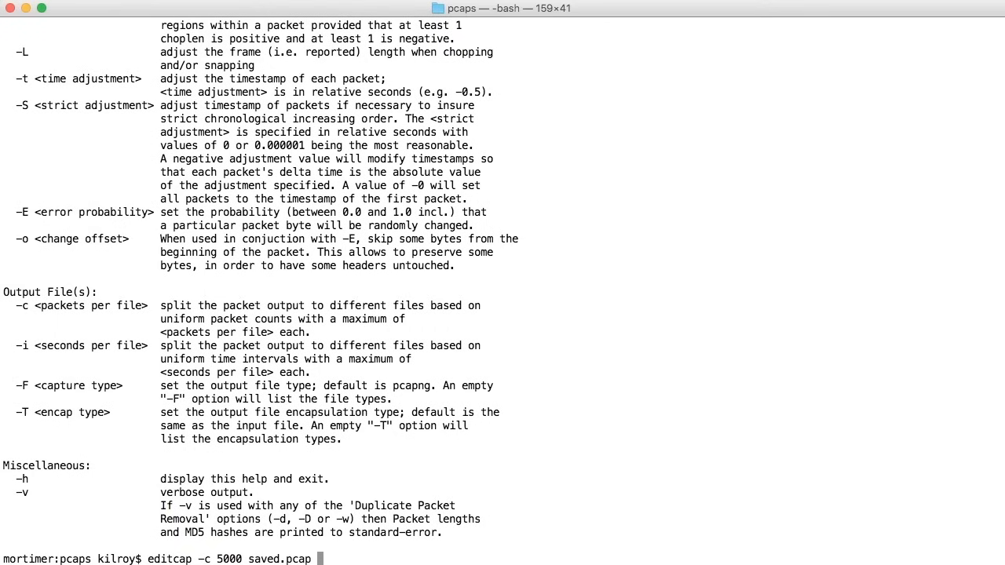
pyautogui.write('split.pcap')
pyautogui.press('Return')
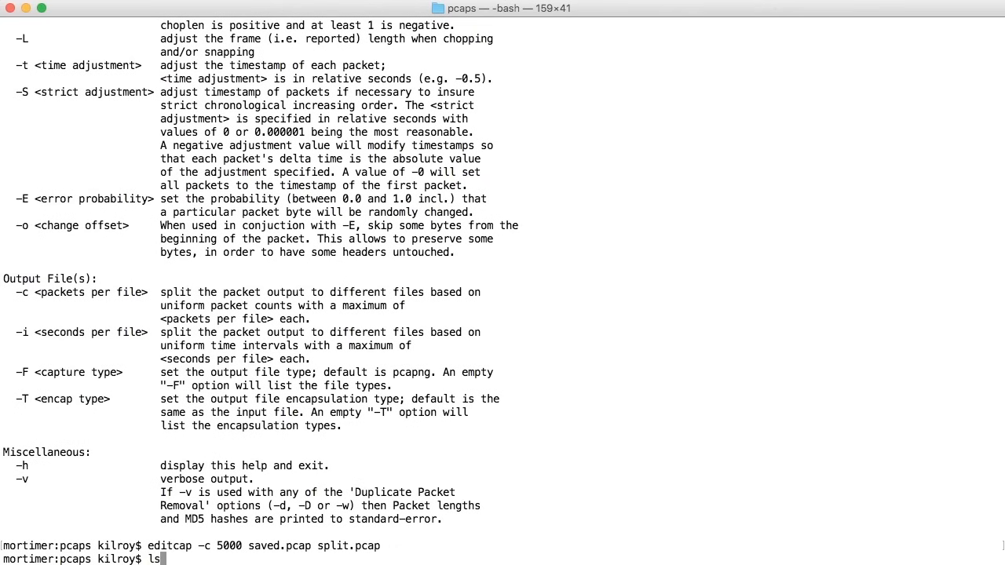
# Step: List the split capture files with ls, and show their details with ls -la
pyautogui.press('Return')
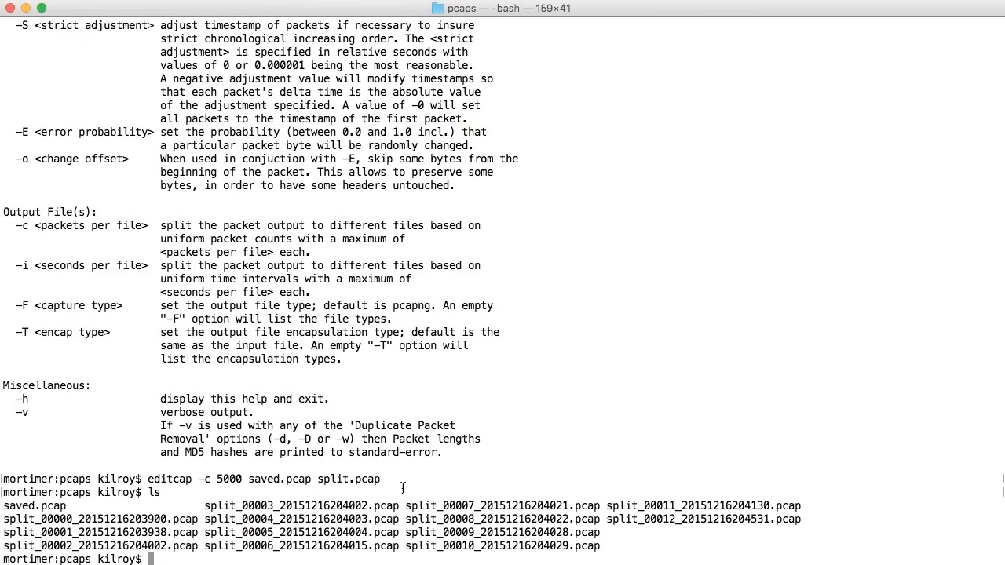
pyautogui.write('ls -la')
pyautogui.press('Return')
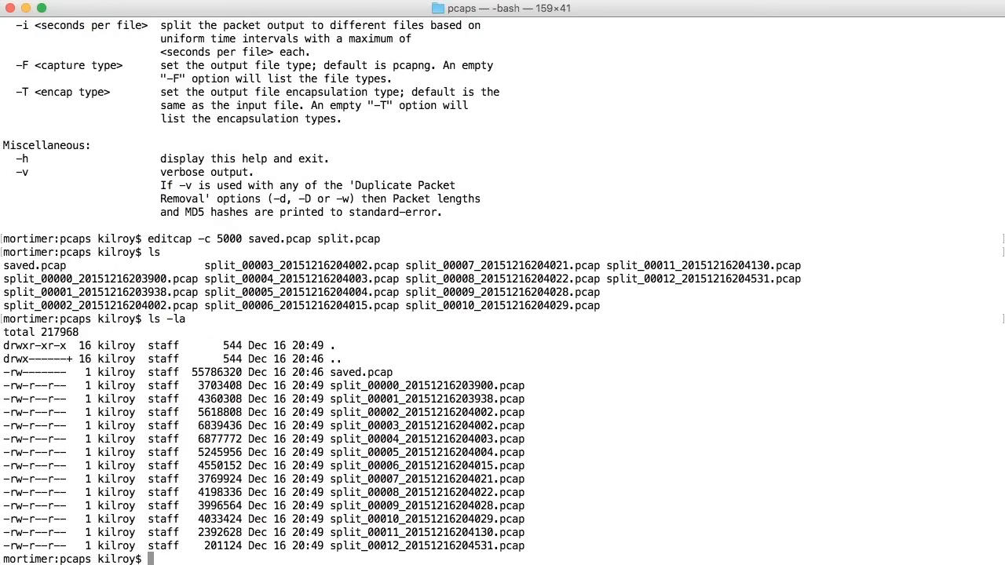
# Step: Compare the sizes of the split capture files and check them against the -c packets-per-file option in the editcap help
pyautogui.doubleClick(226, 385)
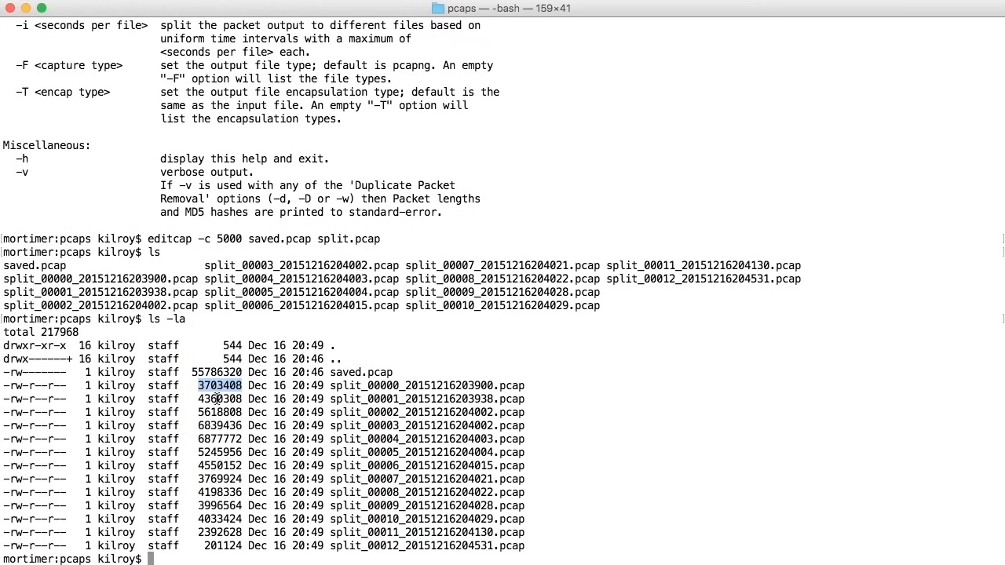
pyautogui.doubleClick(217, 398)
pyautogui.doubleClick(216, 413)
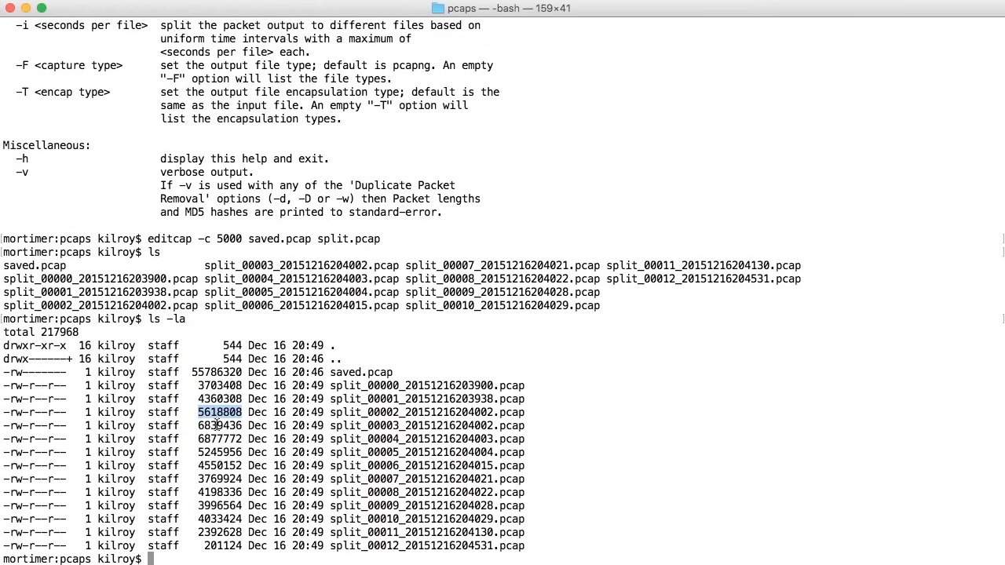
pyautogui.doubleClick(216, 426)
pyautogui.scroll(6, 216, 424)
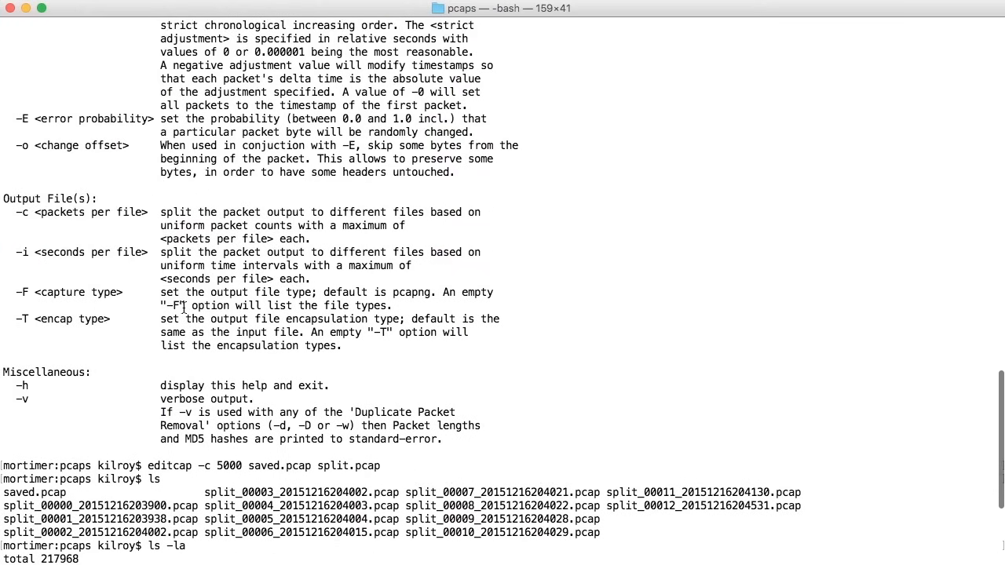
pyautogui.tripleClick(121, 213)
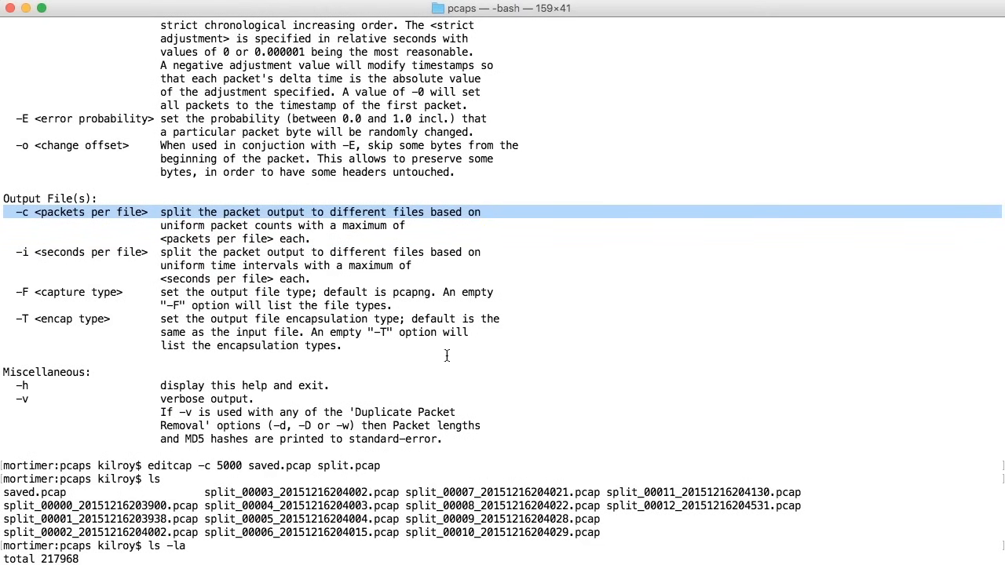
pyautogui.scroll(-6, 446, 356)
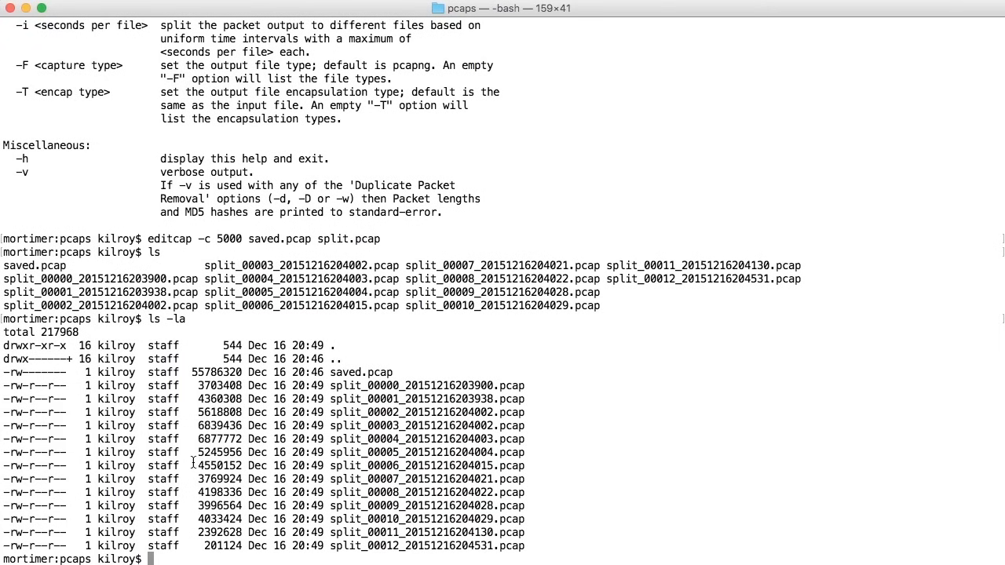
pyautogui.doubleClick(226, 412)
pyautogui.doubleClick(234, 426)
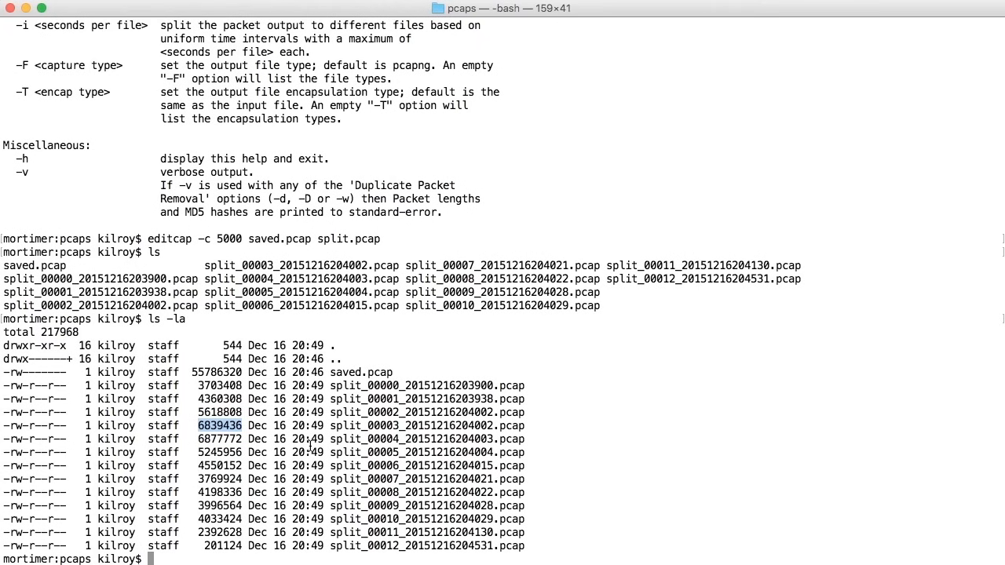
# Step: Review the editcap help again for the packet selection, duplicate removal and -C choplen packet manipulation options
pyautogui.scroll(10, 311, 445)
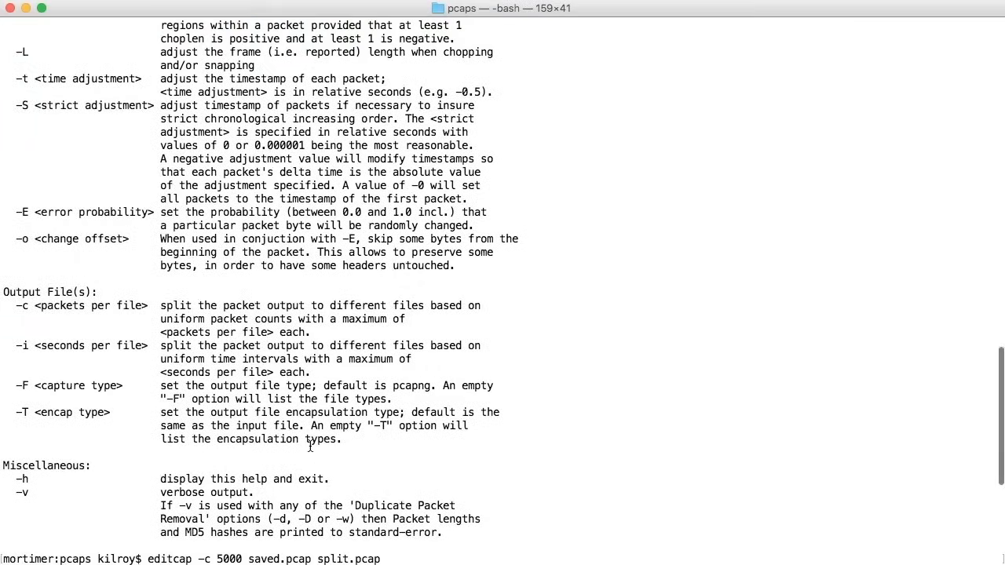
pyautogui.scroll(5, 310, 445)
pyautogui.scroll(12, 310, 445)
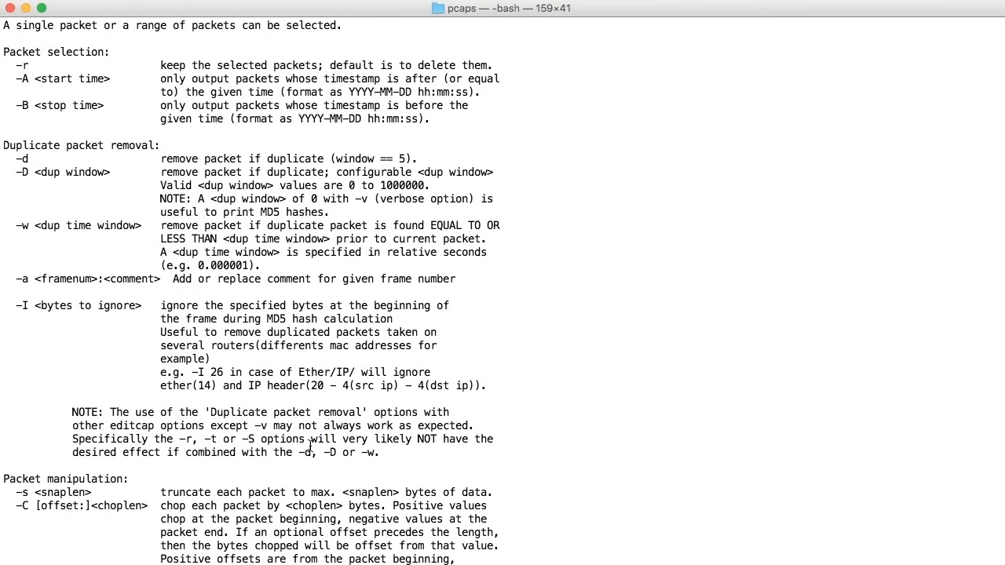
pyautogui.doubleClick(104, 506)
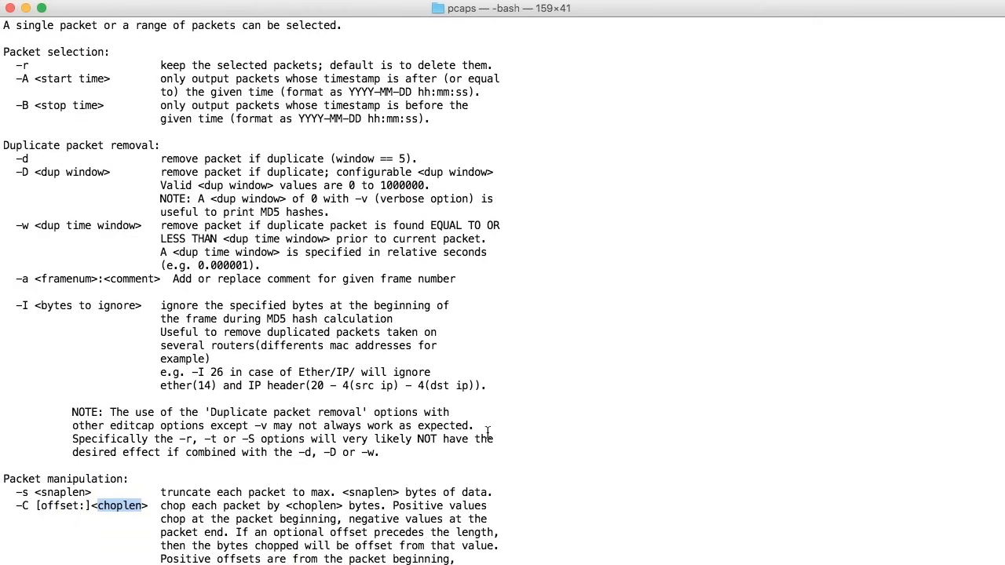
pyautogui.scroll(2, 487, 432)
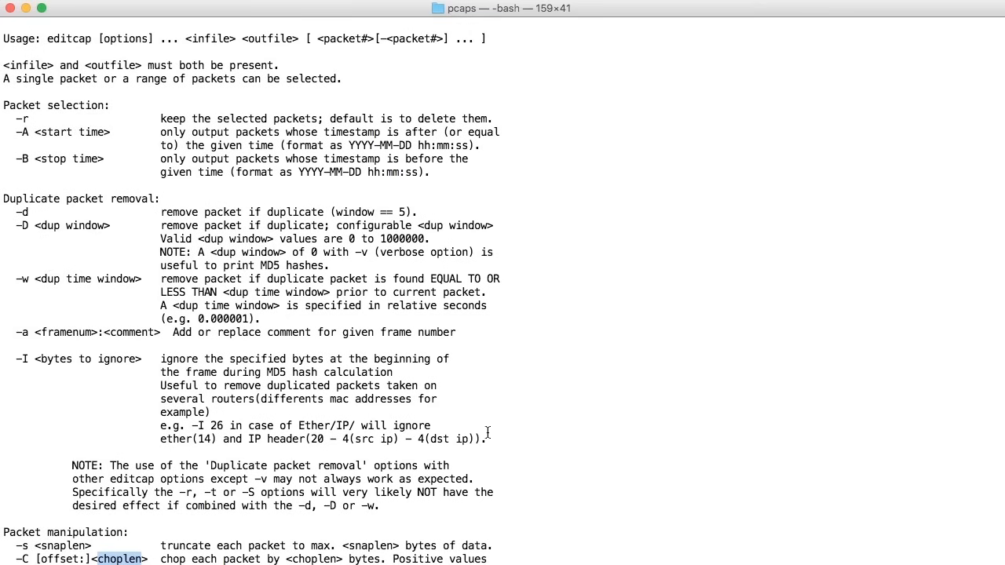
# Step: Clear the terminal, list the capture files with ls, and locate saved.pcap in the listing
pyautogui.press('super+k')
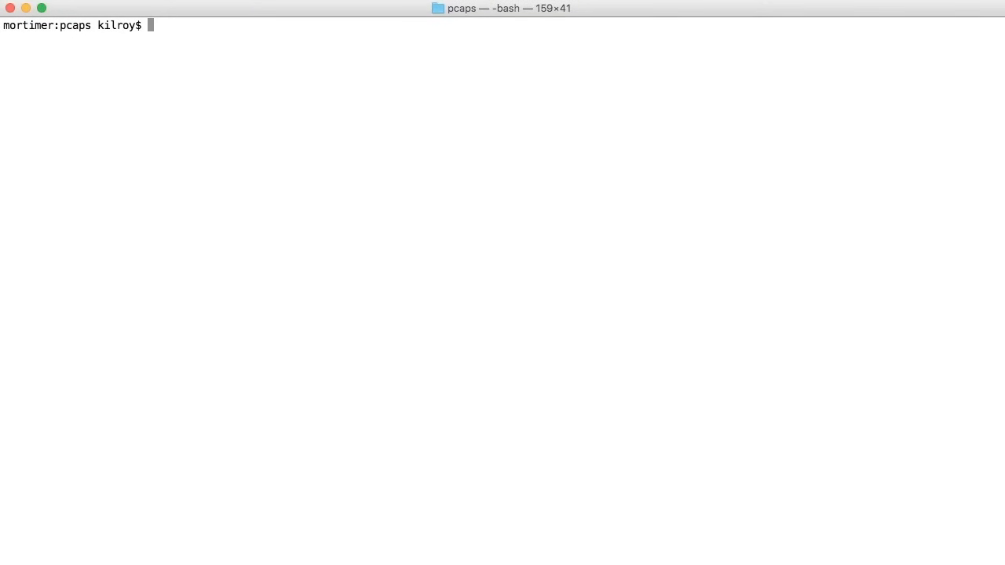
pyautogui.write('ls')
pyautogui.press('Return')
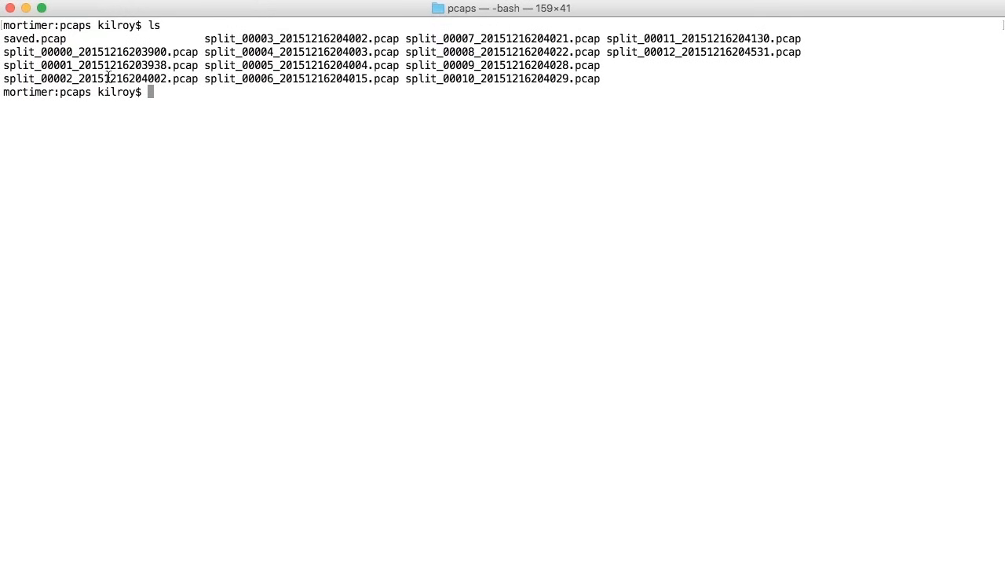
pyautogui.moveTo(69, 38); pyautogui.dragTo(4, 38)
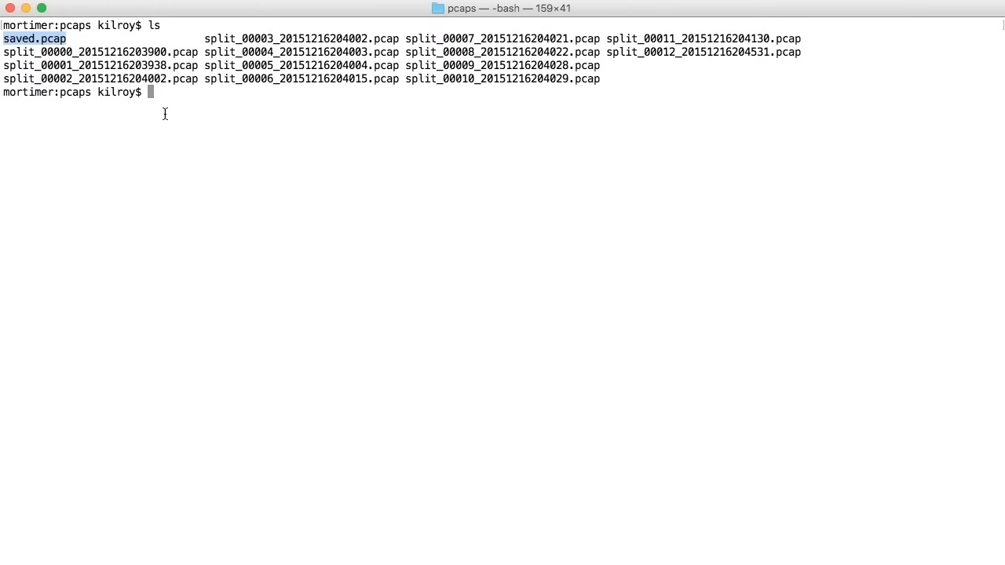
# Step: Display the help with mergecap --help and examine the -w outfile and infile arguments in the usage line
pyautogui.write('merge')
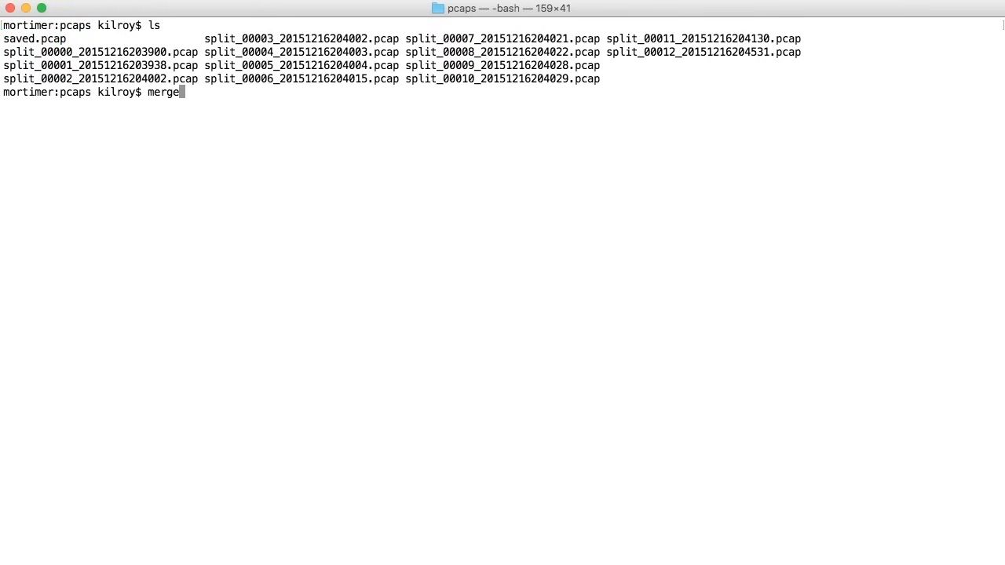
pyautogui.write('cap --help')
pyautogui.press('Return')
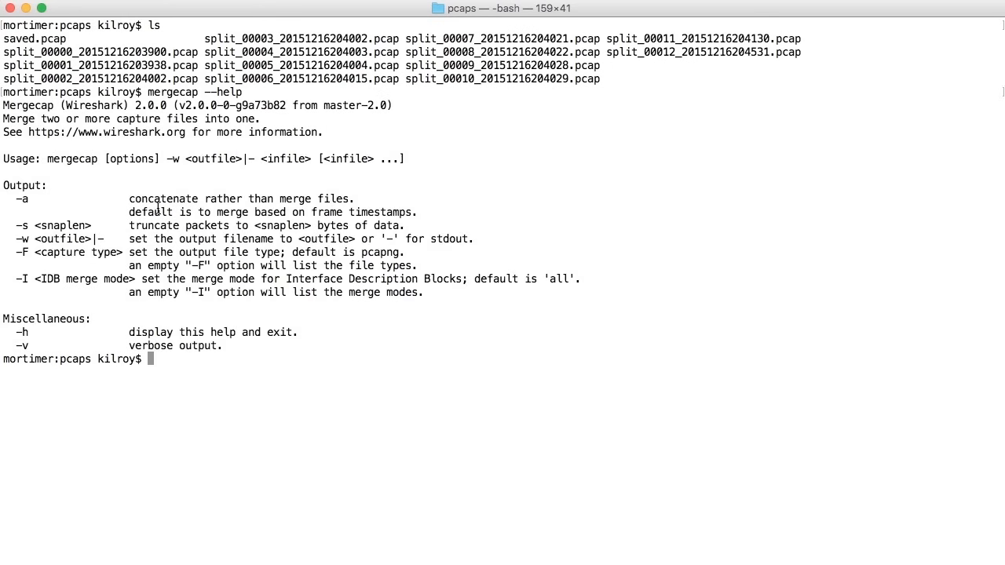
pyautogui.moveTo(165, 161); pyautogui.dragTo(242, 162)
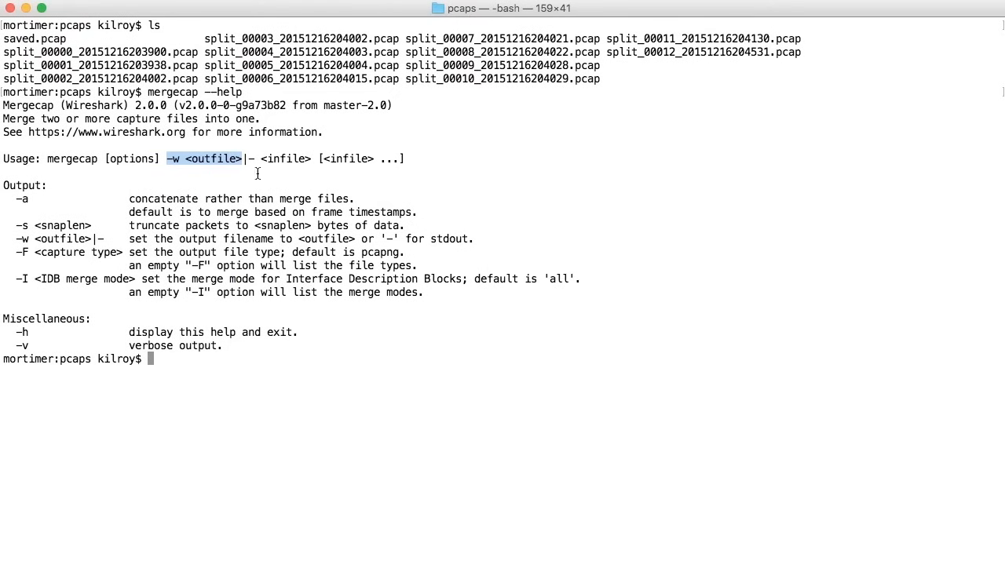
pyautogui.moveTo(261, 159); pyautogui.dragTo(419, 158)
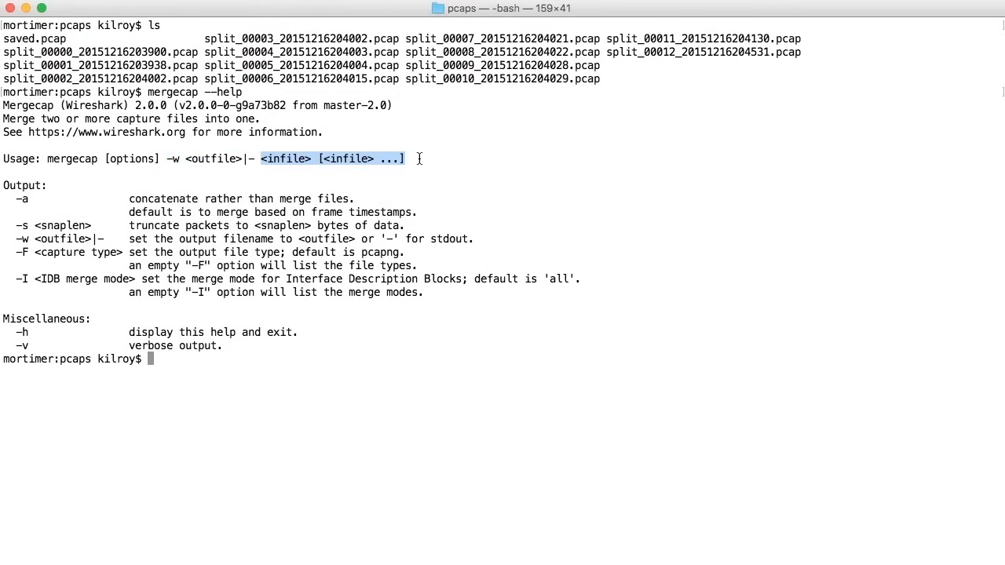
pyautogui.click(374, 364)
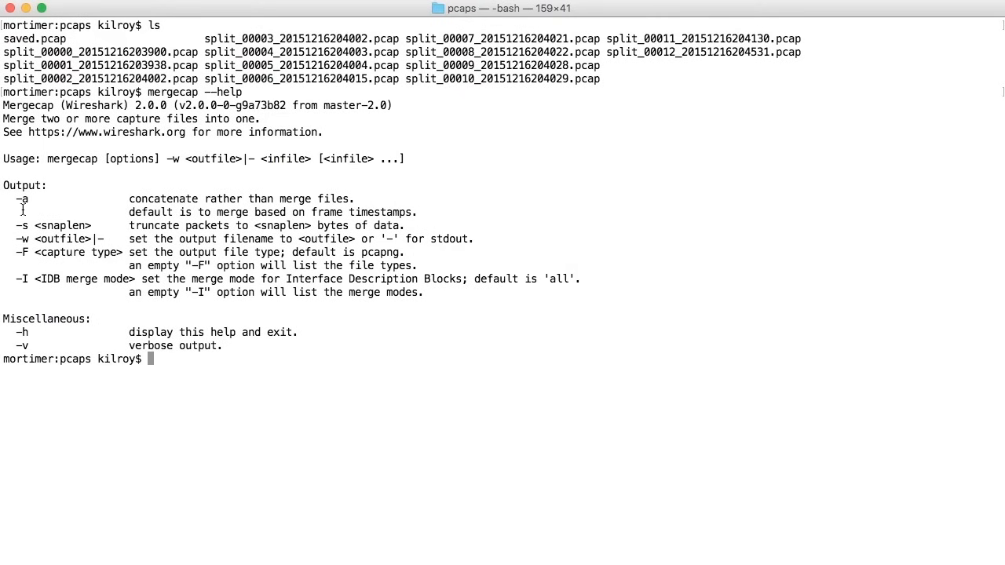
# Step: Write the merge command mergecap -w newsaved.pcap split* at the prompt, leaving it unexecuted
pyautogui.write('mergecap -w new')
pyautogui.write('ved.pcap')
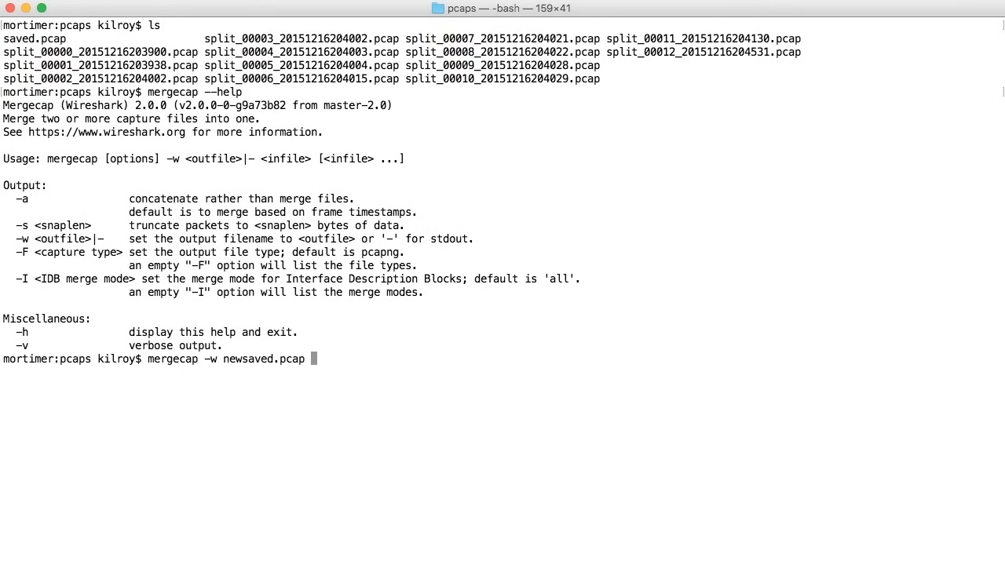
pyautogui.write(' split*')
# Step: Examine the split capture files in the listing that split* covers, going through split_00000 to split_00003 individually
pyautogui.moveTo(4, 52); pyautogui.dragTo(758, 75)
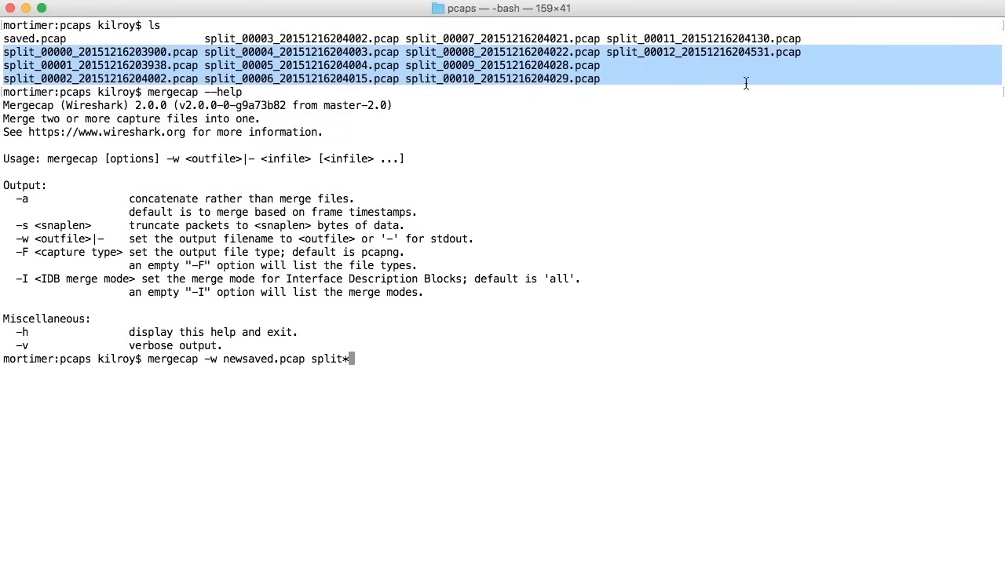
pyautogui.click(747, 82)
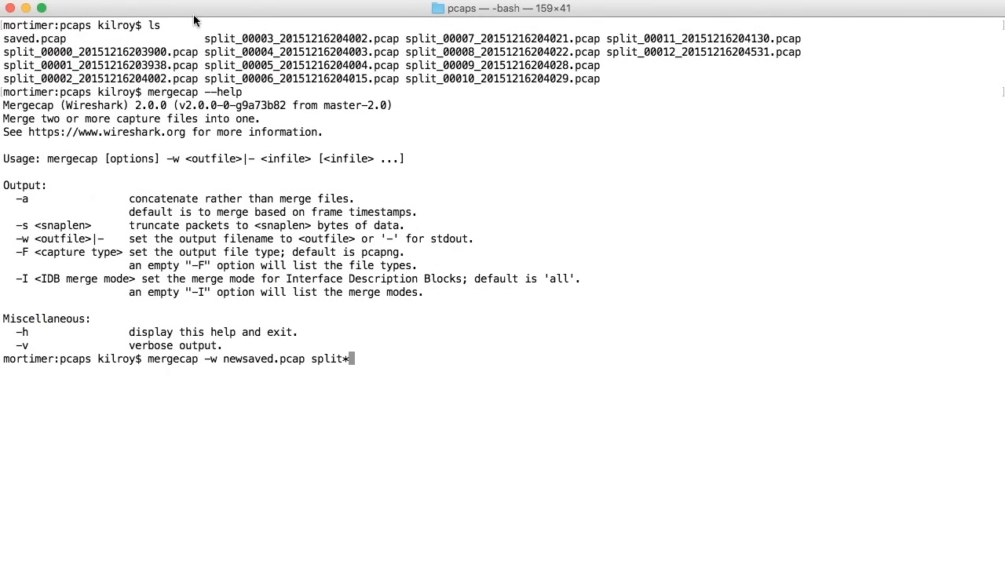
pyautogui.doubleClick(56, 52)
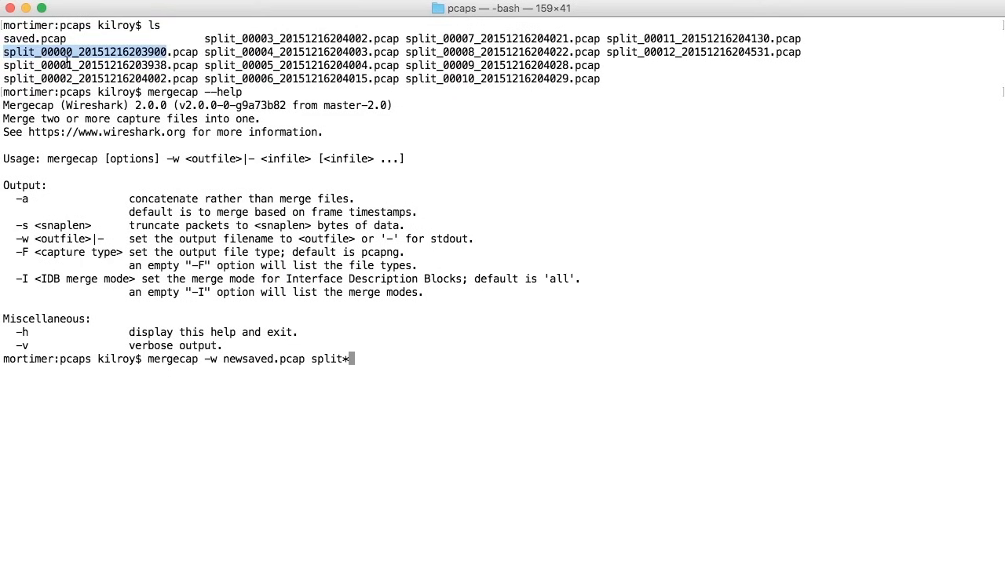
pyautogui.doubleClick(66, 66)
pyautogui.click(63, 78)
pyautogui.doubleClick(63, 79)
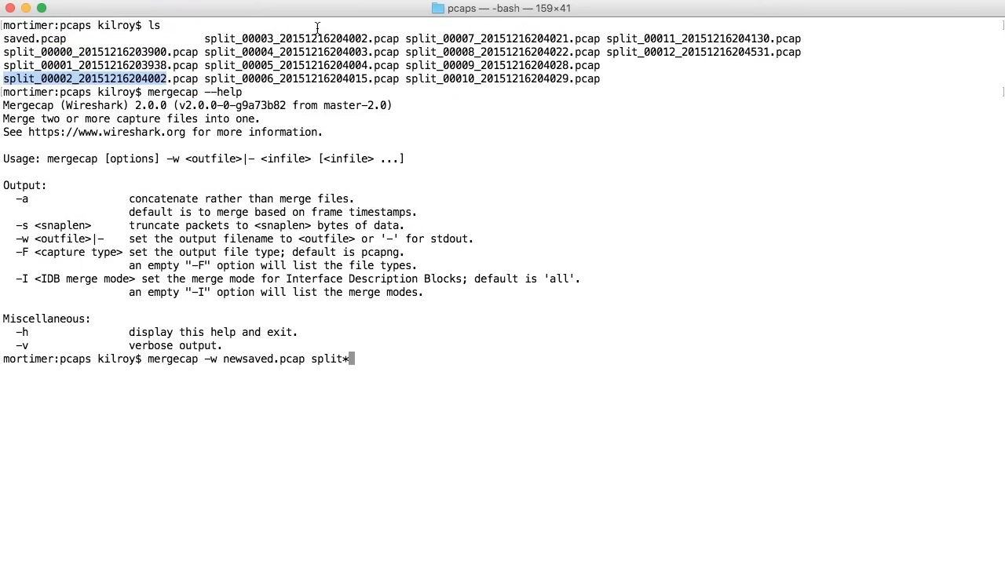
pyautogui.doubleClick(307, 36)
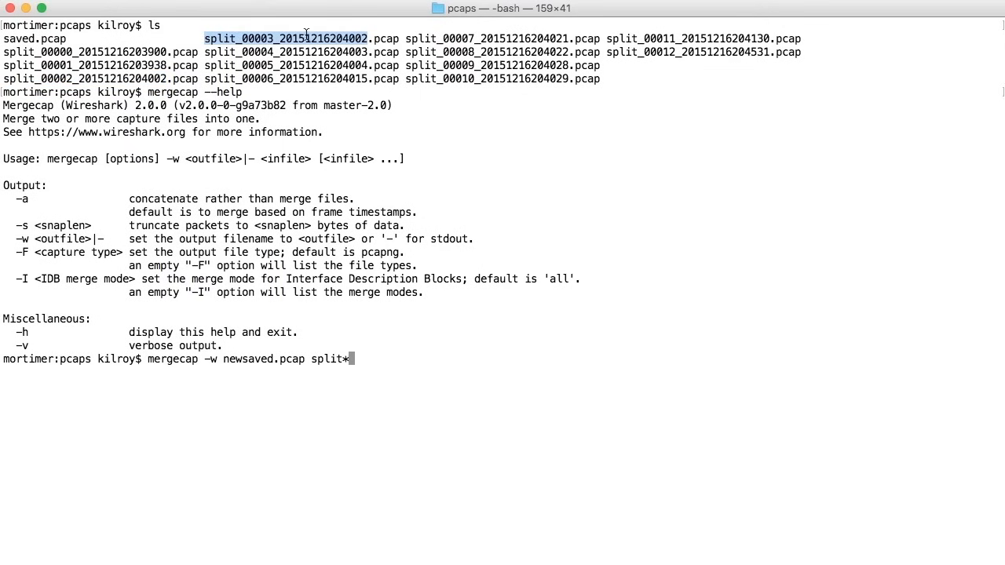
pyautogui.click(143, 47)
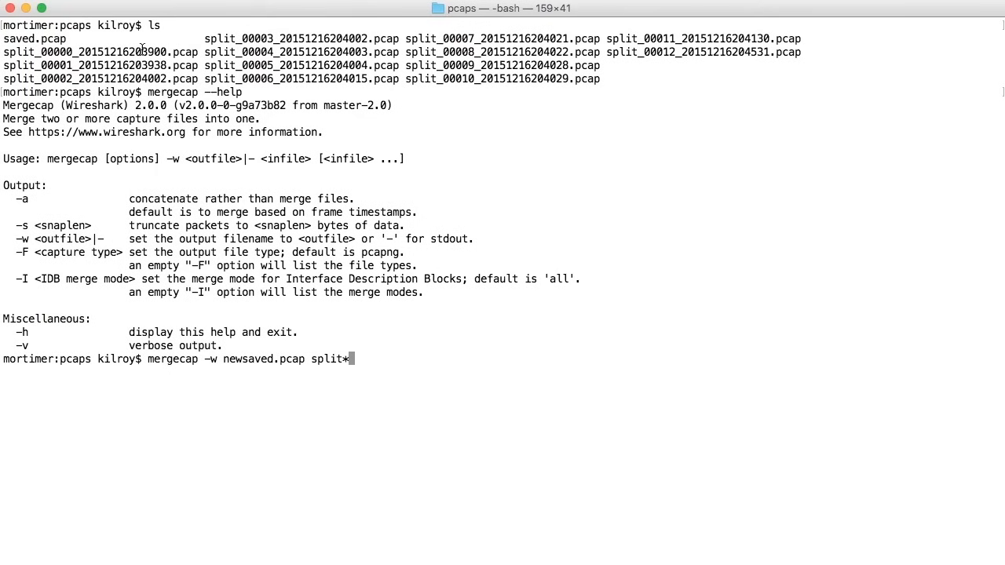
# Step: Execute the prepared mergecap command and list newsaved.pcap and saved.pcap with ls -la to compare their sizes
pyautogui.press('Return')
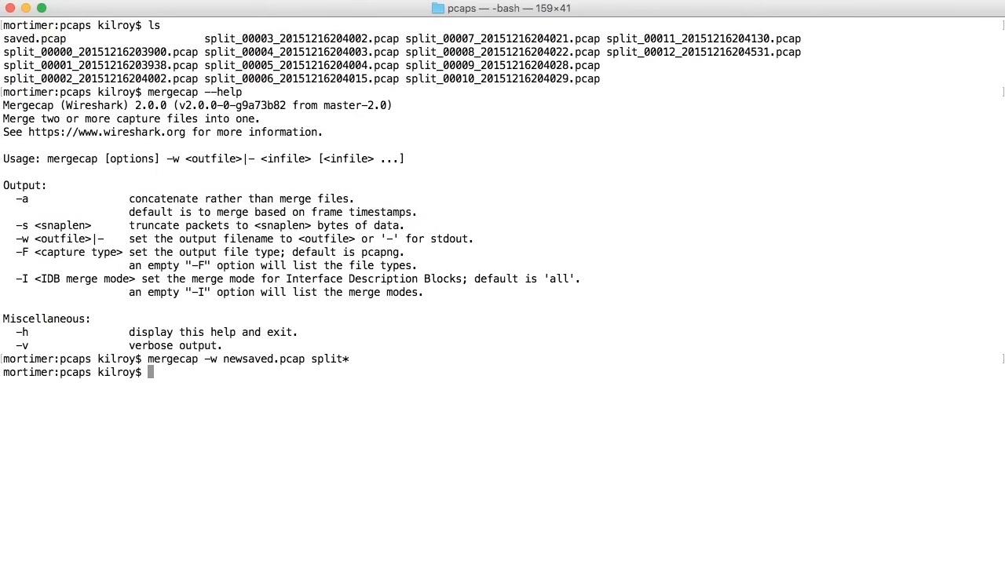
pyautogui.write('ls -la ne')
pyautogui.press('Tab')
pyautogui.press('Return')
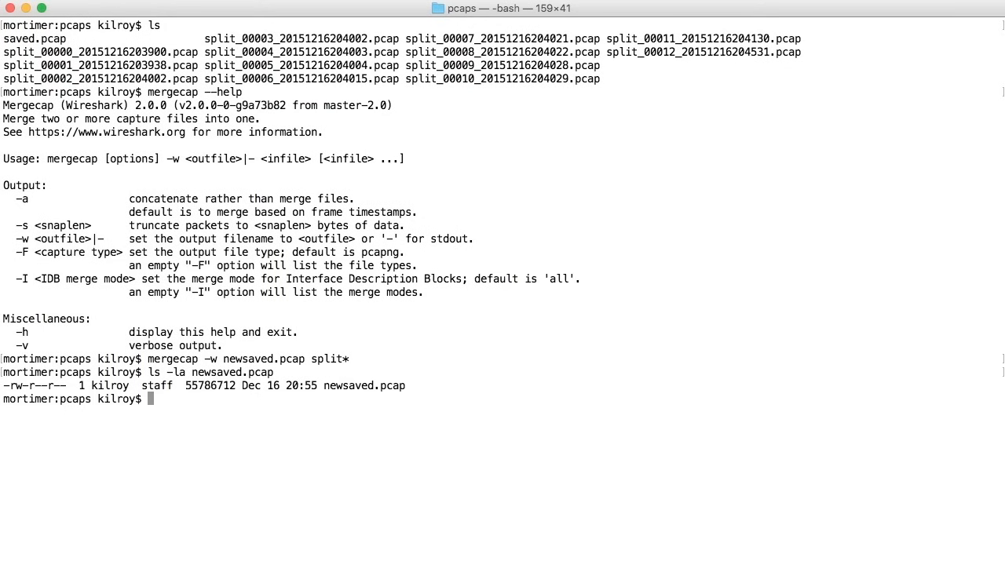
pyautogui.write('ls -la saved')
pyautogui.press('Tab')
pyautogui.press('Return')
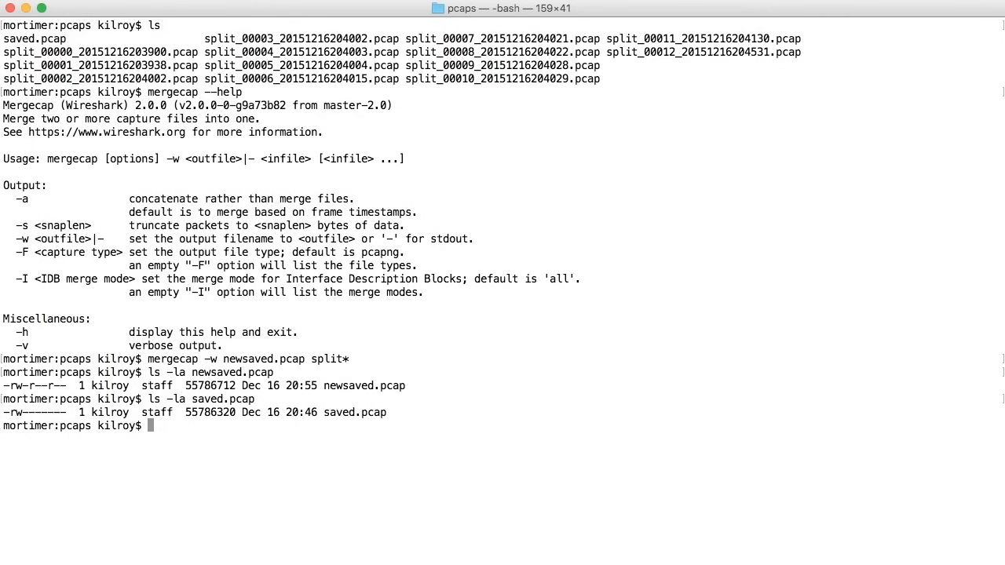
# Step: Clear the terminal, run a live capture with tshark without any options, and stop it
pyautogui.hotkey('ctrl', 'l')
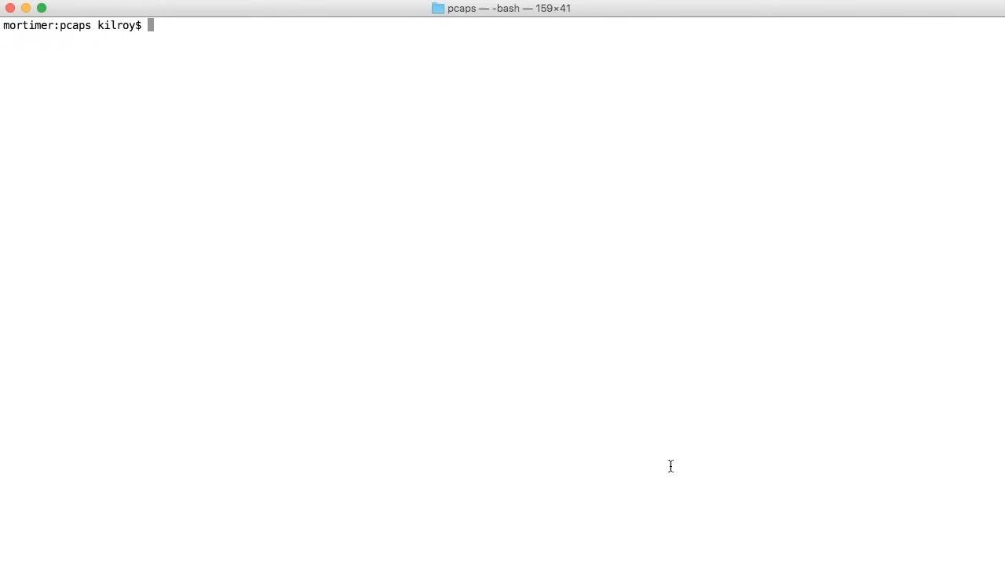
pyautogui.write('tshark')
pyautogui.press('Return')
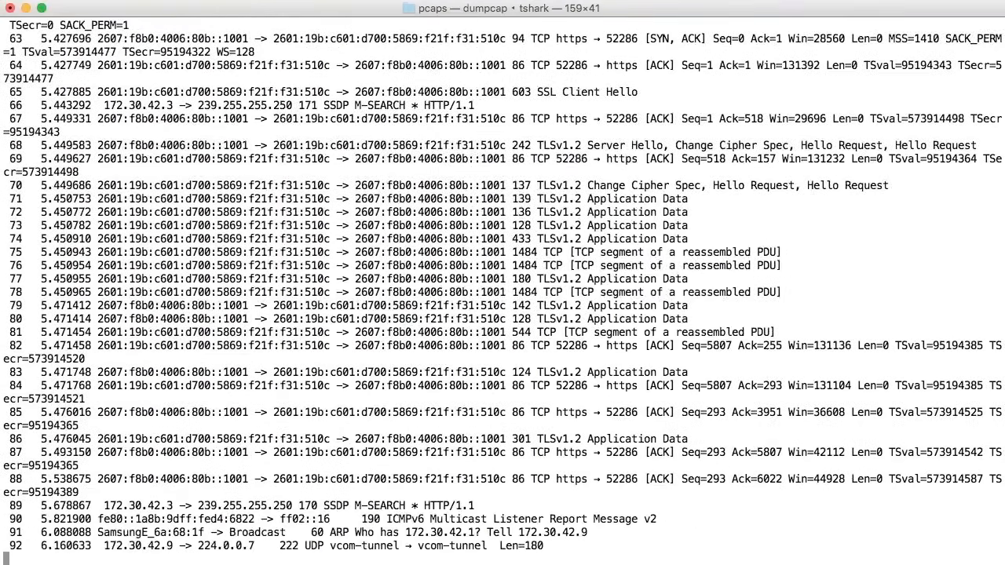
pyautogui.hotkey('ctrl', 'c')
# Step: Display the help with tshark --help and examine the capture interface and capture stop condition options
pyautogui.write('tshark')
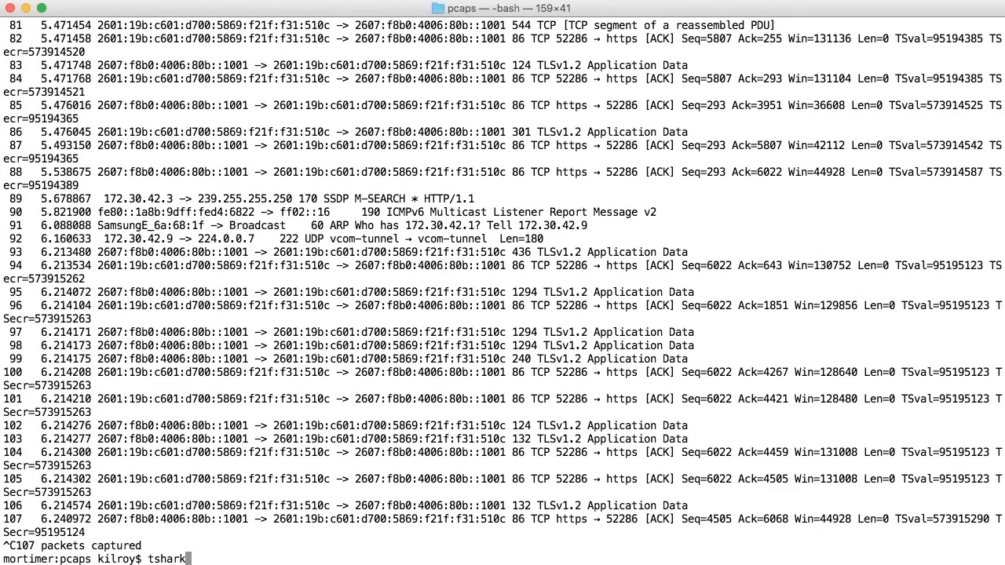
pyautogui.write('--help')
pyautogui.press('Return')
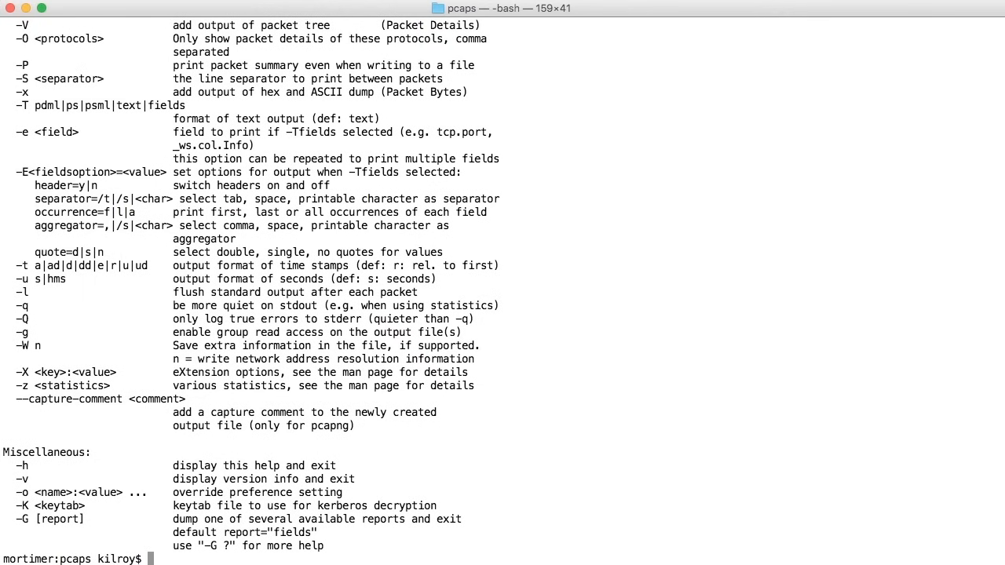
pyautogui.scroll(20, 576, 428)
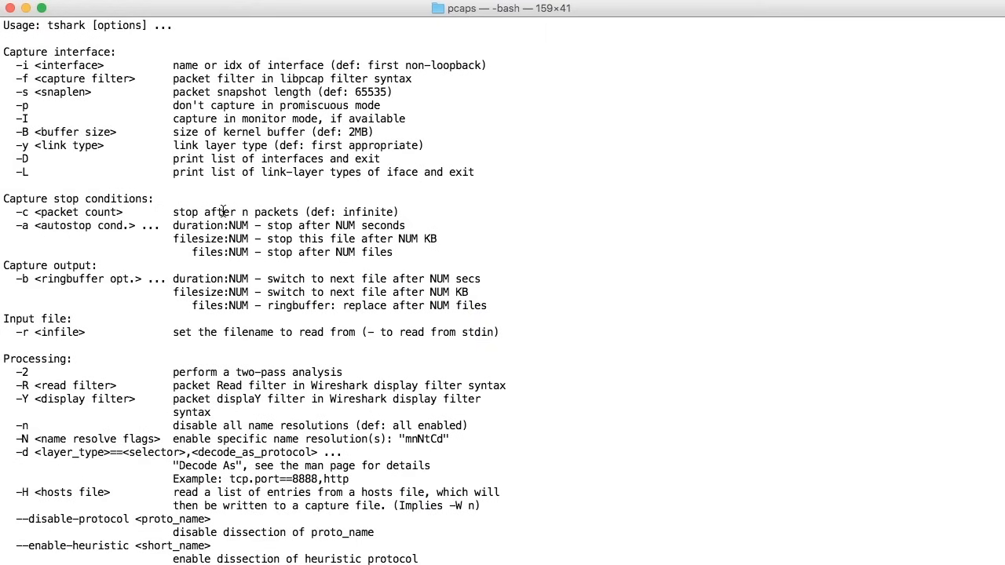
# Step: Run tshark -c 500 to capture live traffic until 500 packets are reached
pyautogui.press('Return')
pyautogui.write('tshark ')
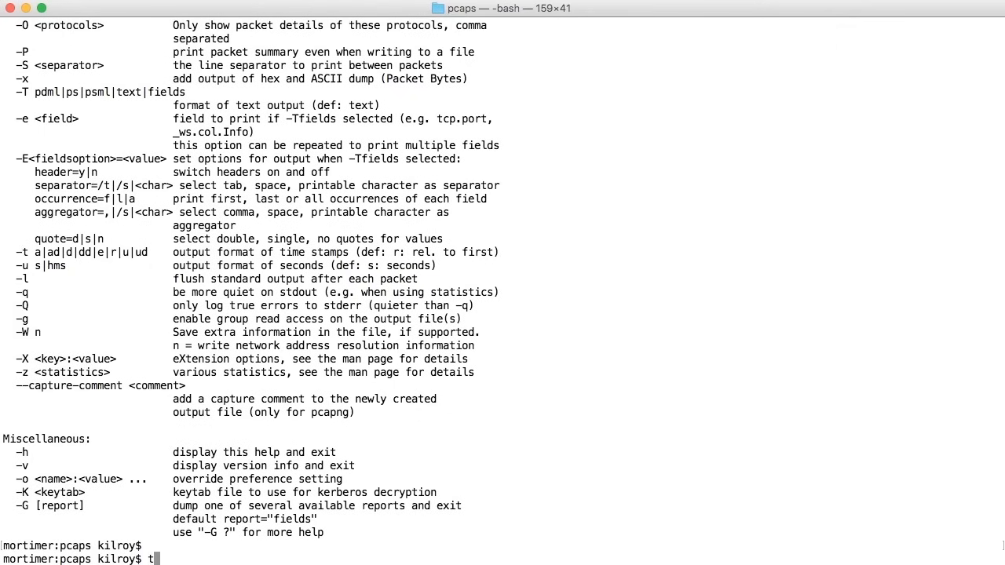
pyautogui.write('-c 500')
pyautogui.press('Return')
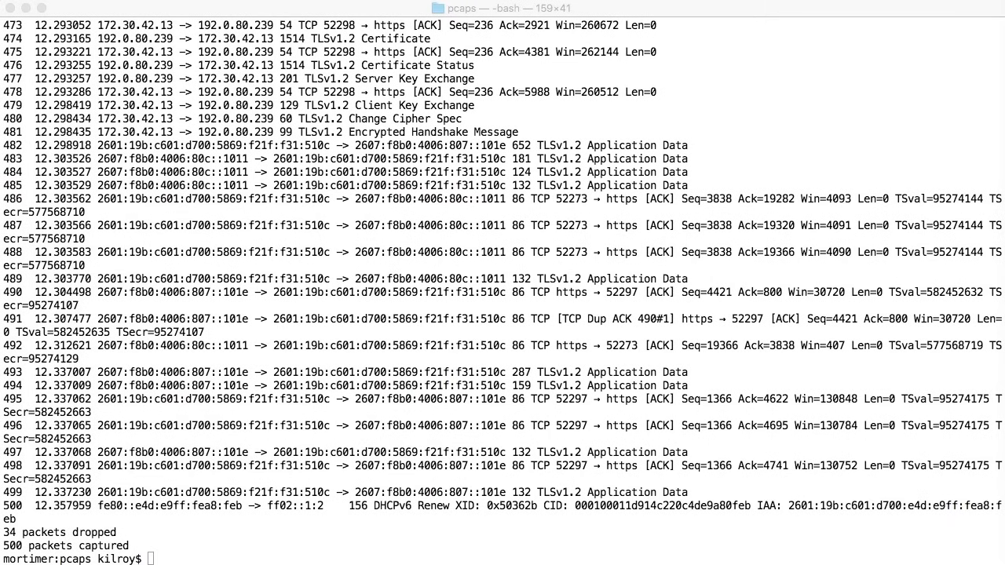
pyautogui.click(507, 563)
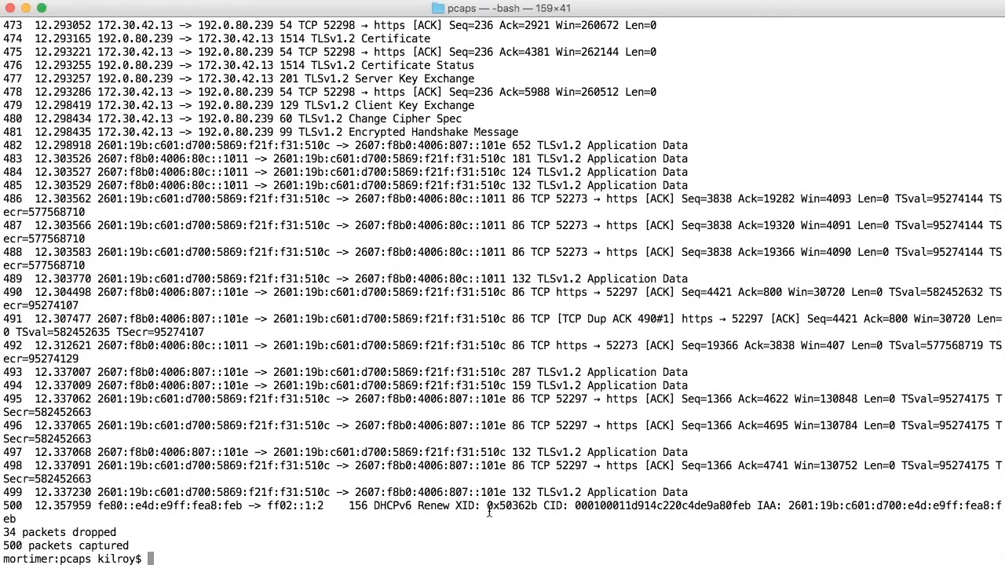
# Step: Display the tshark help again and review the -a autostop conditions for duration, filesize and files
pyautogui.write('tshark --help')
pyautogui.press('Return')
pyautogui.scroll(15, 455, 503)
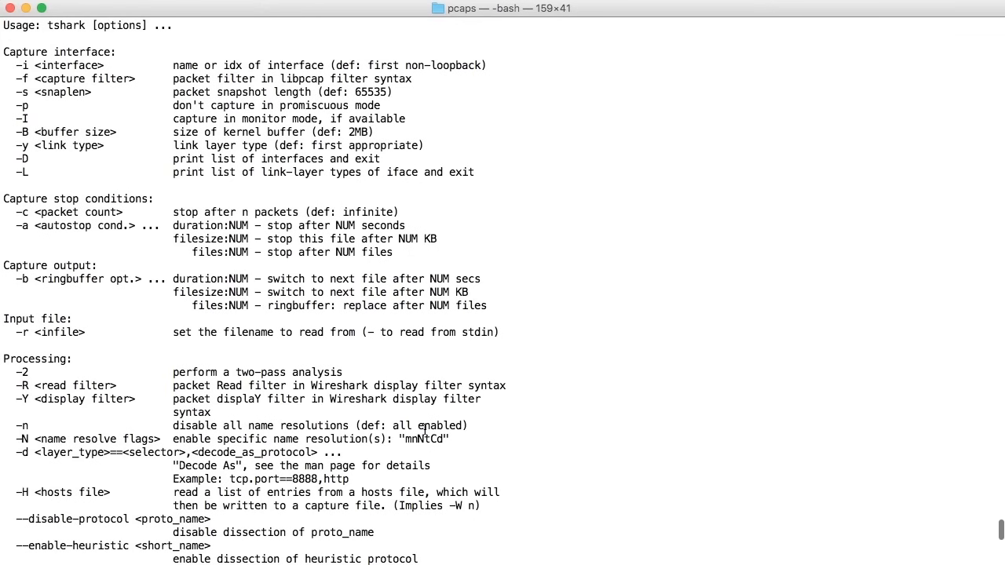
pyautogui.scroll(-15, 425, 432)
# Step: Run a 15-second live capture with tshark -a duration:15
pyautogui.write('tshar')
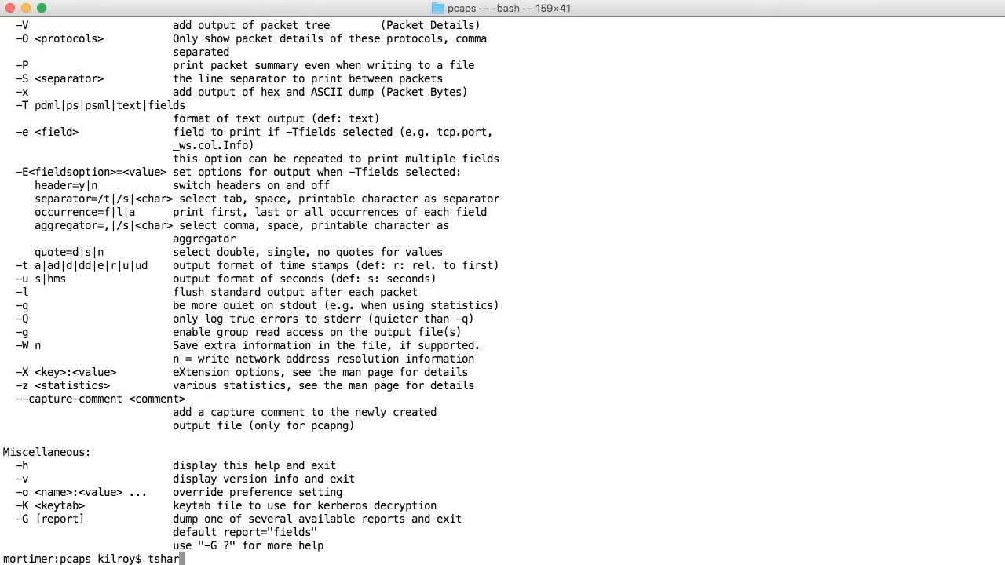
pyautogui.write('k -a duration:15')
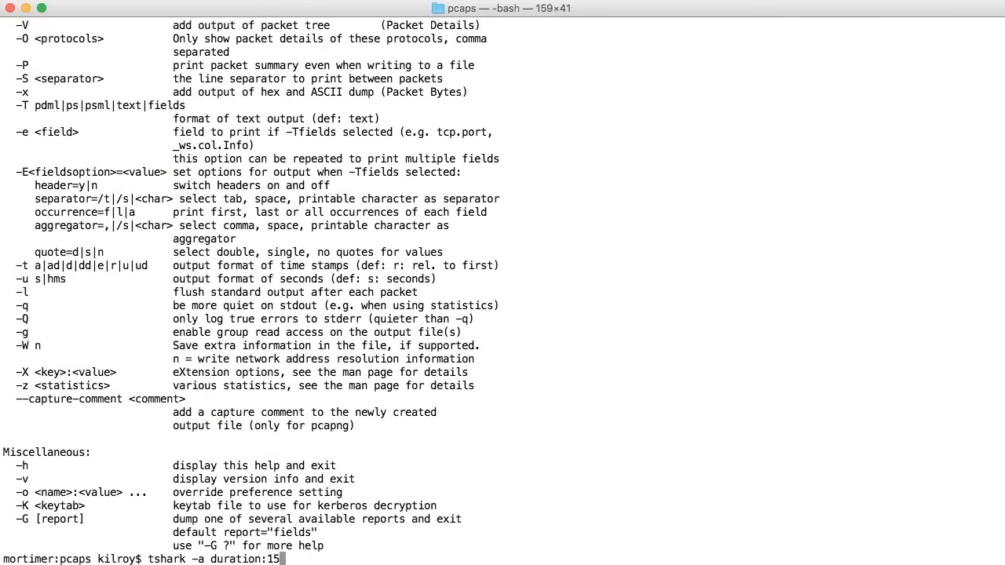
pyautogui.press('Return')
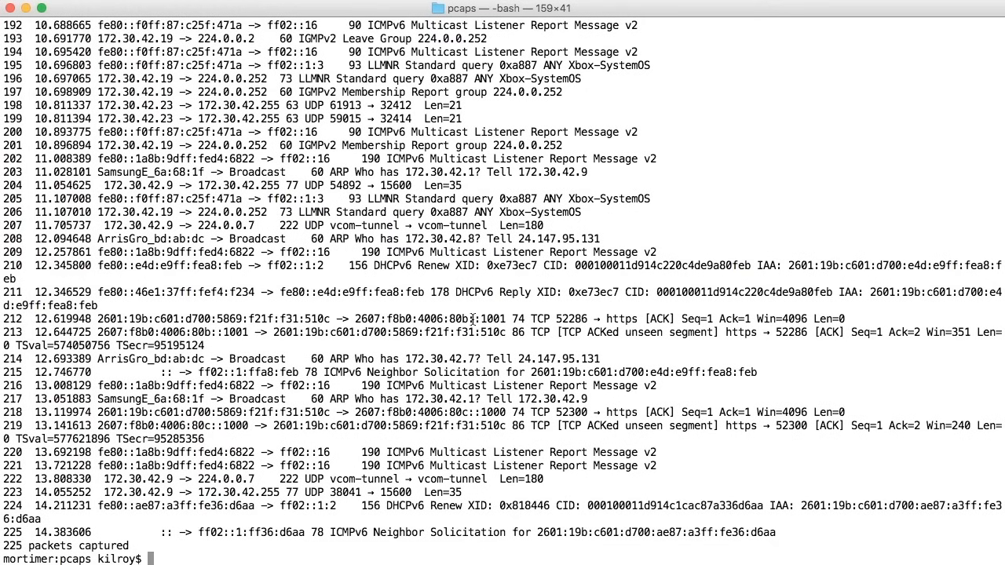
# Step: Go back to the earlier tshark help output and examine the -b ringbuffer option under Capture output
pyautogui.scroll(20, 474, 318)
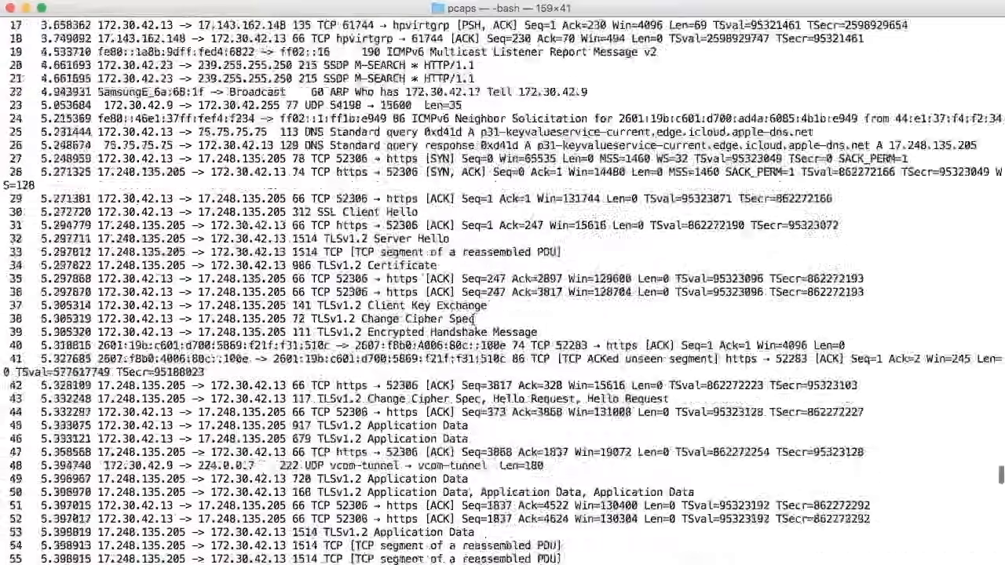
pyautogui.scroll(15, 474, 318)
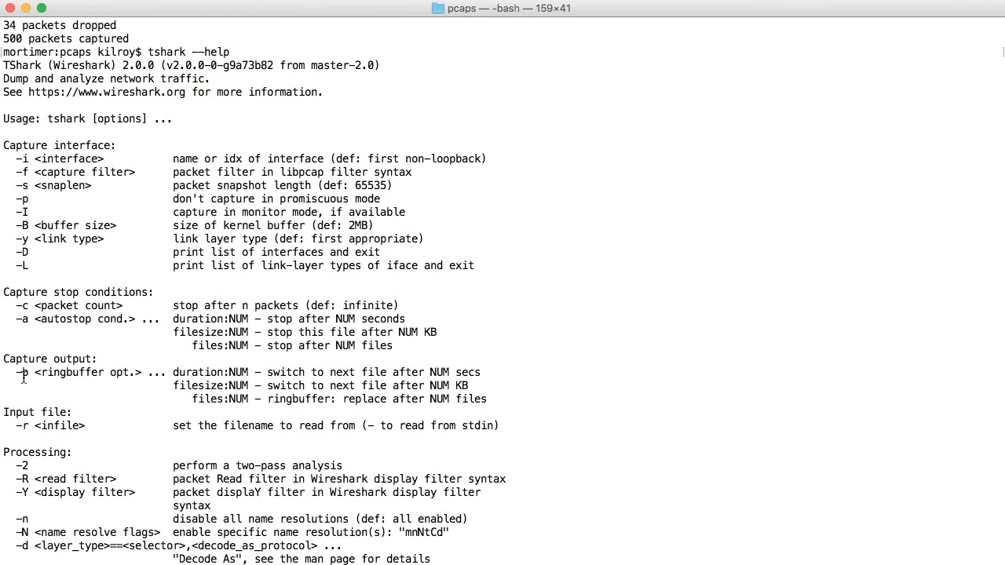
pyautogui.moveTo(16, 373); pyautogui.dragTo(42, 377)
# Step: Clear the terminal, display tshark --help, and examine the -f capture filter option in the capture interface section
pyautogui.press('super+k')
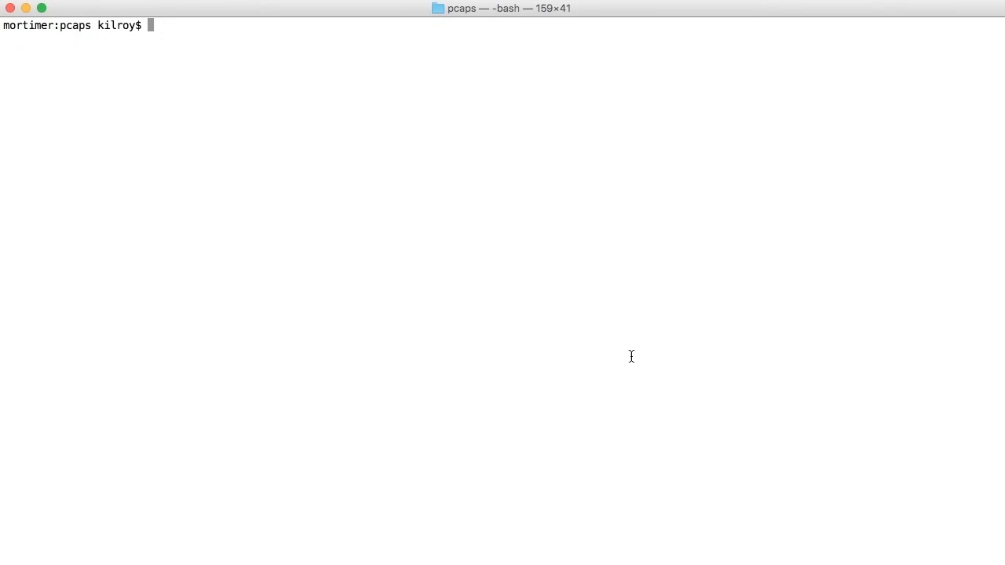
pyautogui.write('tshark --help')
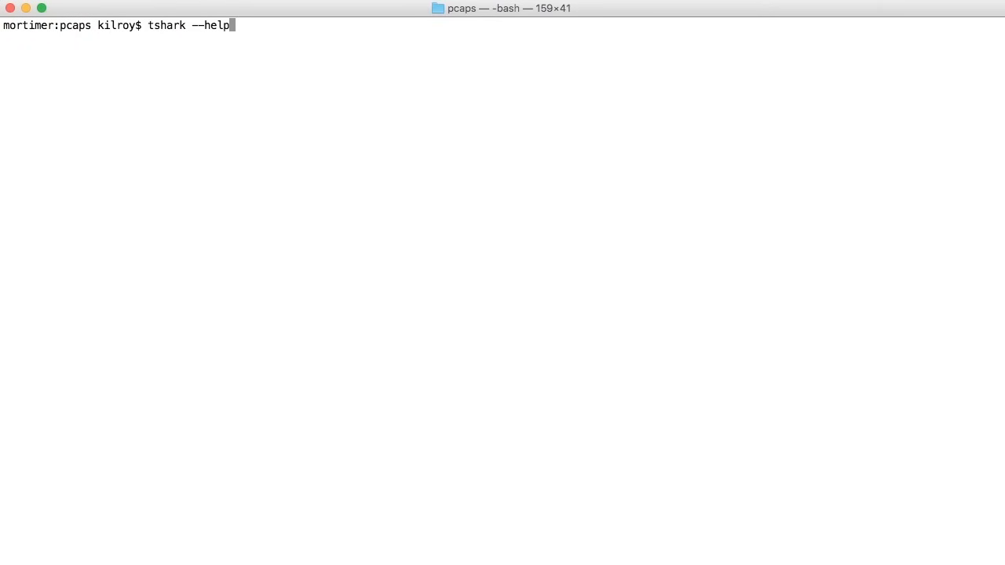
pyautogui.press('Return')
pyautogui.scroll(6, 641, 385)
pyautogui.scroll(7, 642, 385)
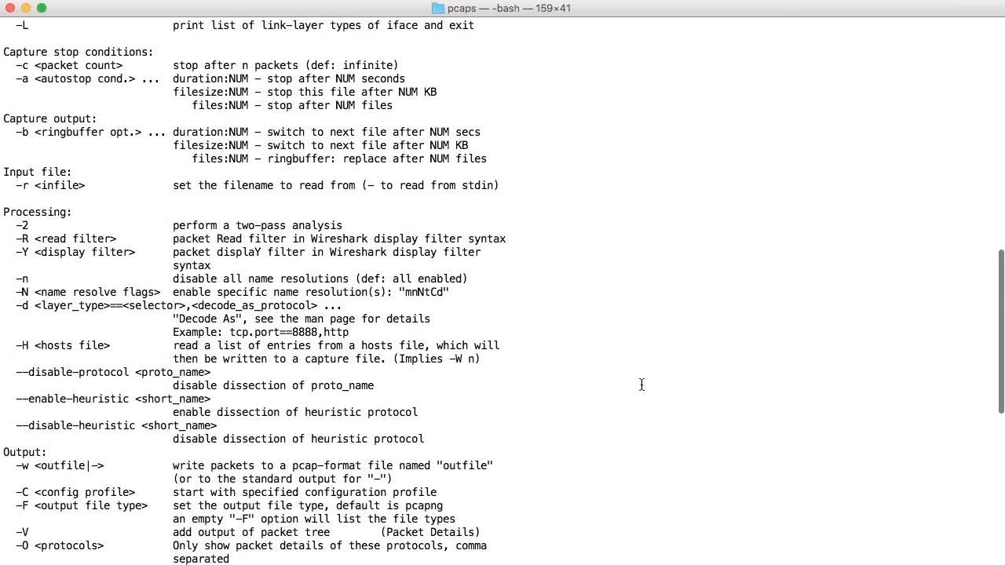
pyautogui.scroll(4, 641, 385)
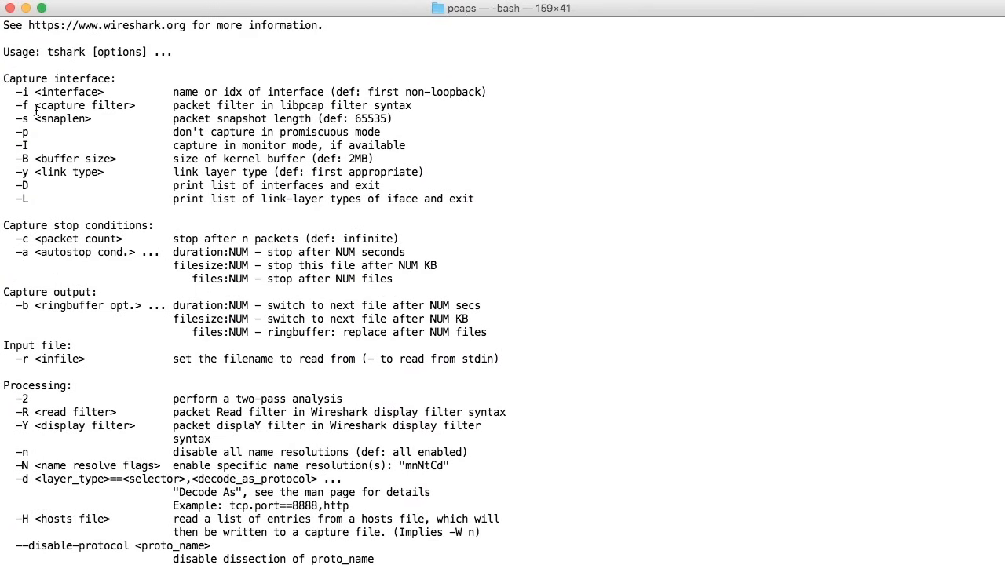
pyautogui.moveTo(35, 106); pyautogui.dragTo(128, 115)
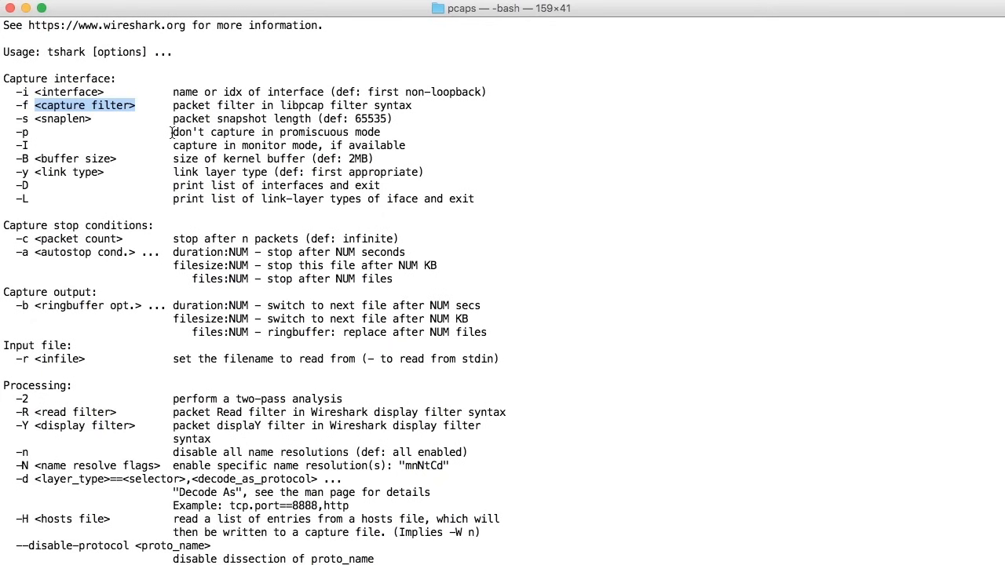
# Step: Show the en0 interface configuration with ifconfig en0 and copy its IPv4 address 172.30.42.13
pyautogui.press('Return')
pyautogui.write('if')
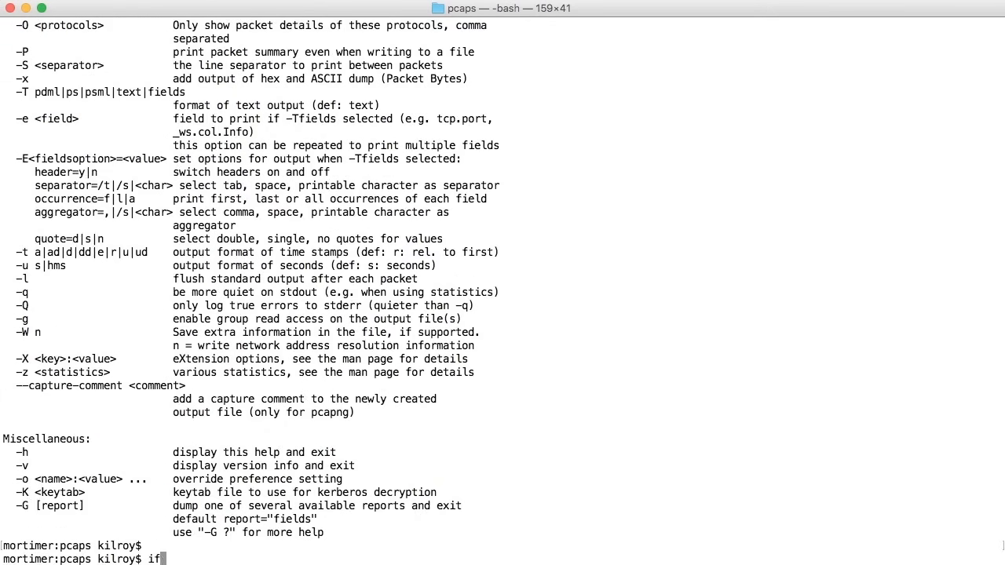
pyautogui.write('config en0')
pyautogui.press('Return')
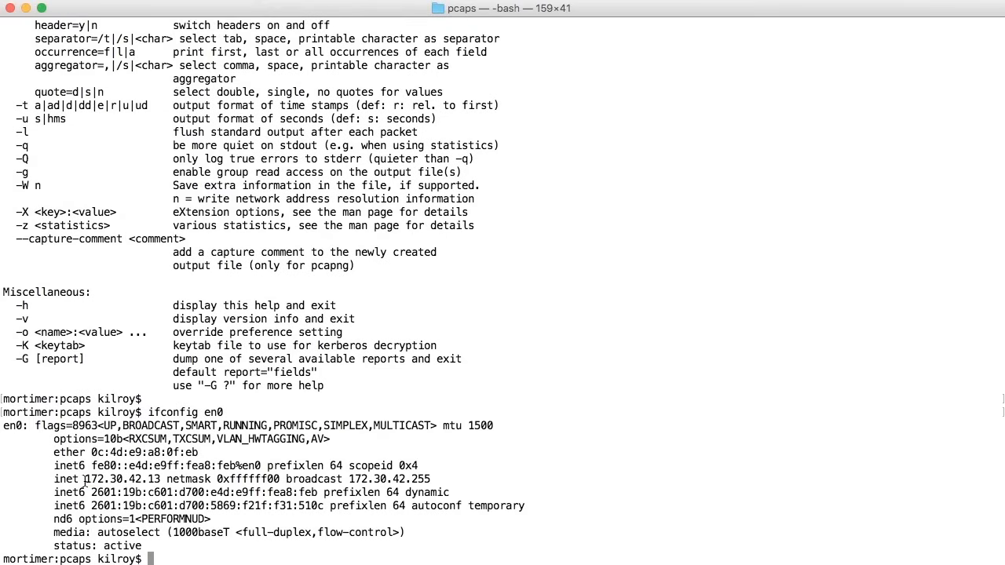
pyautogui.moveTo(84, 481); pyautogui.dragTo(161, 479)
pyautogui.press('super+c')
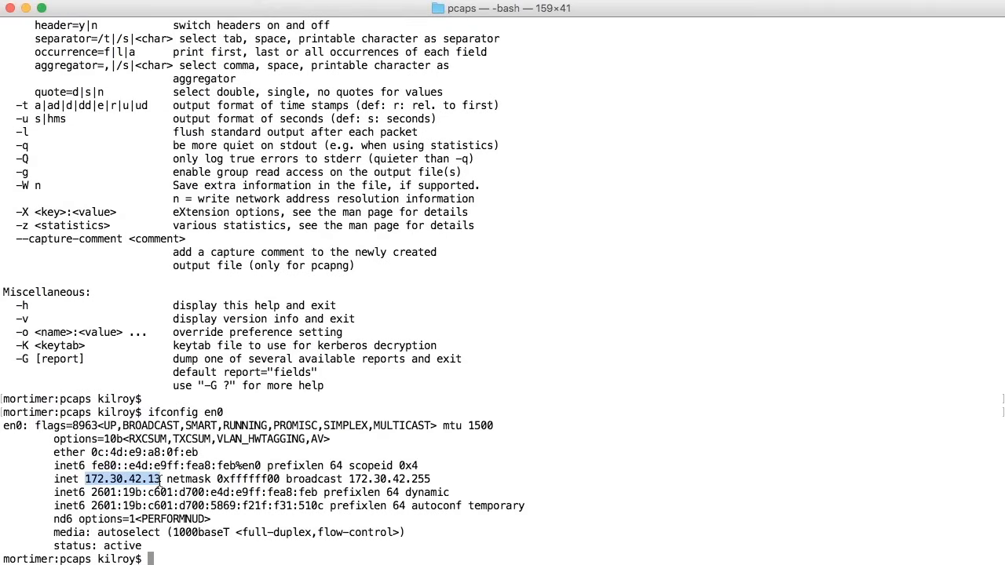
# Step: Start a filtered live capture with tshark -f "host 172.30.42.13" and switch to another application while it runs
pyautogui.write('tshark -')
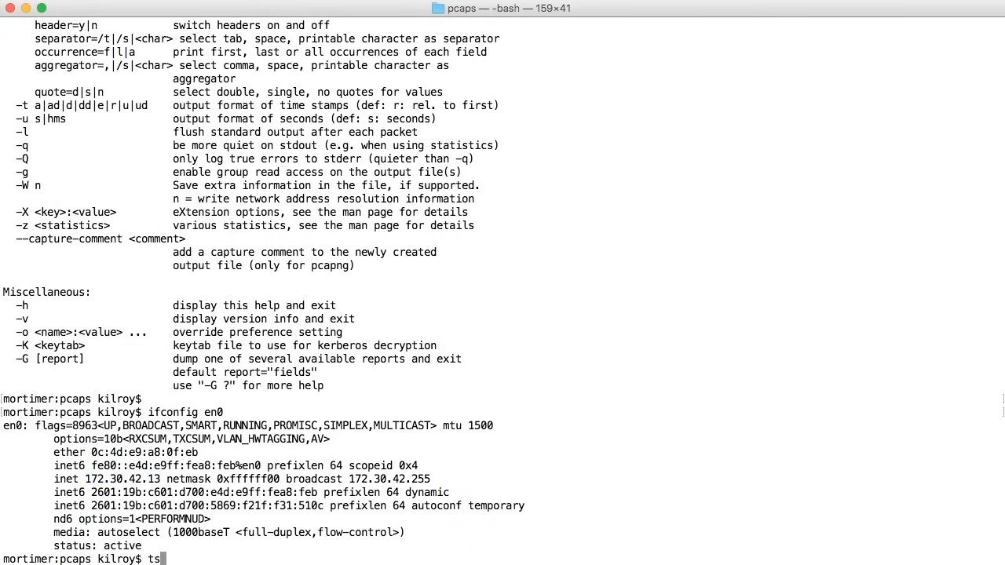
pyautogui.write('f "host')
pyautogui.press('super+v')
pyautogui.write('"')
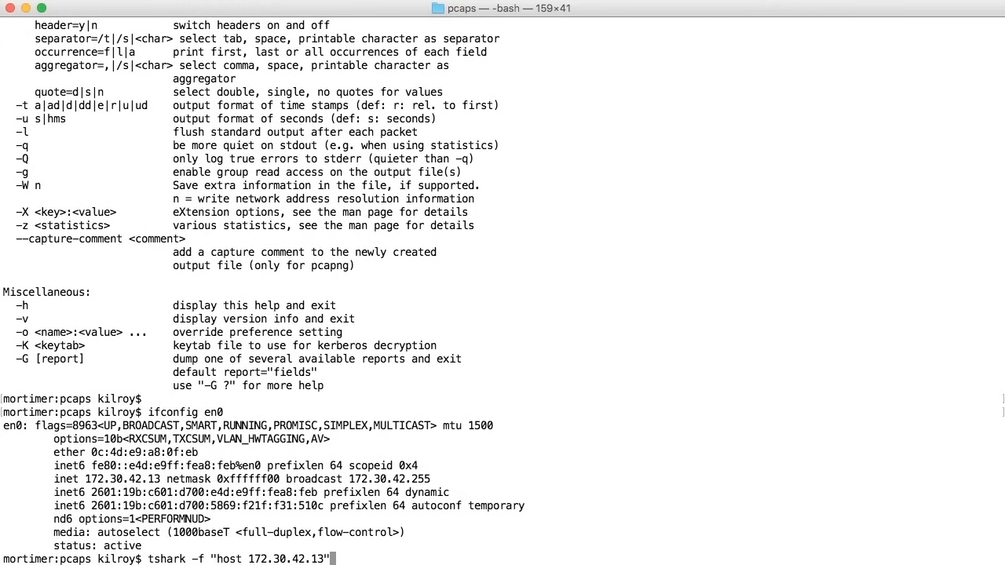
pyautogui.press('Return')
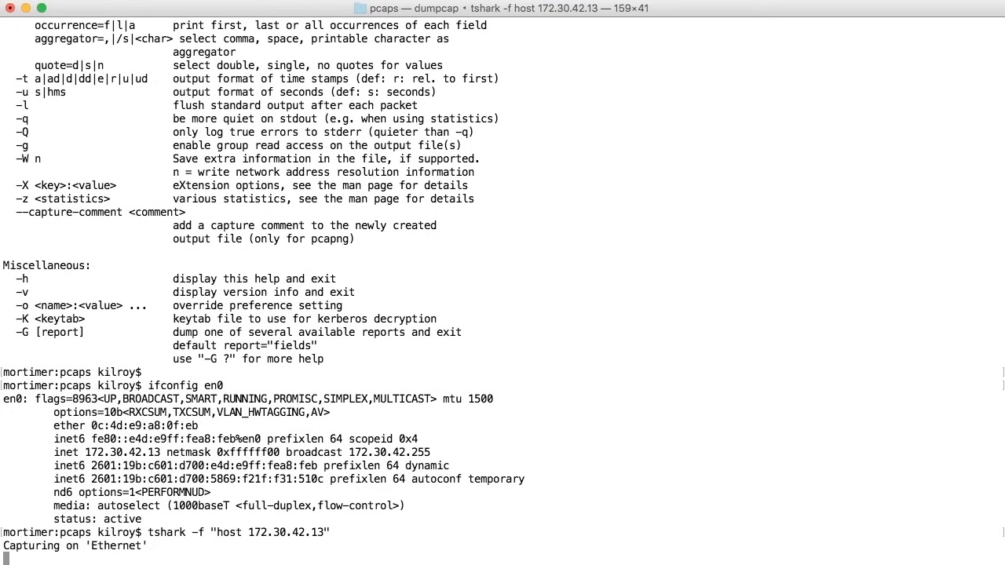
pyautogui.press('super+Tab')
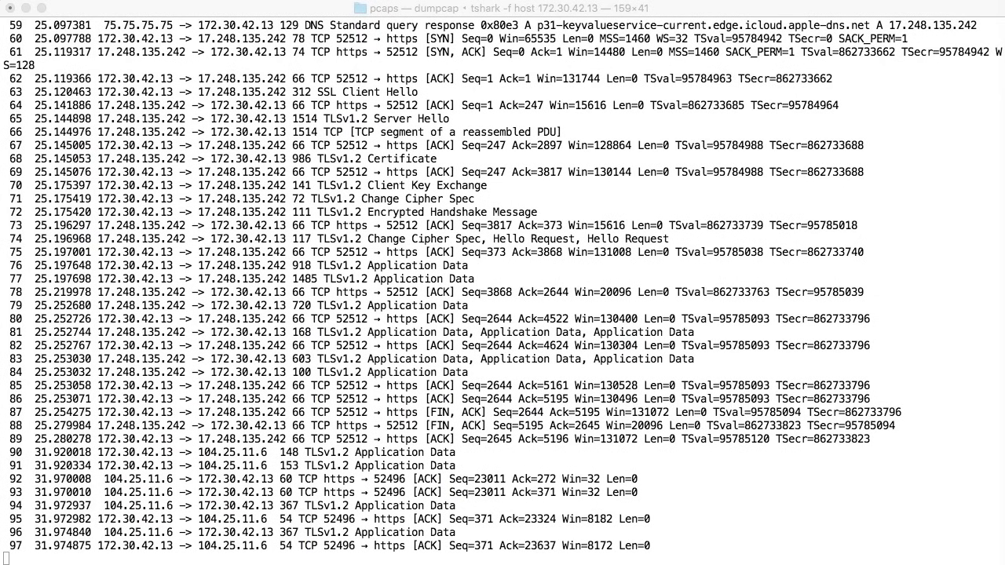
# Step: Return to the terminal and stop the live capture filtered on host 172.30.42.13
pyautogui.click(760, 486)
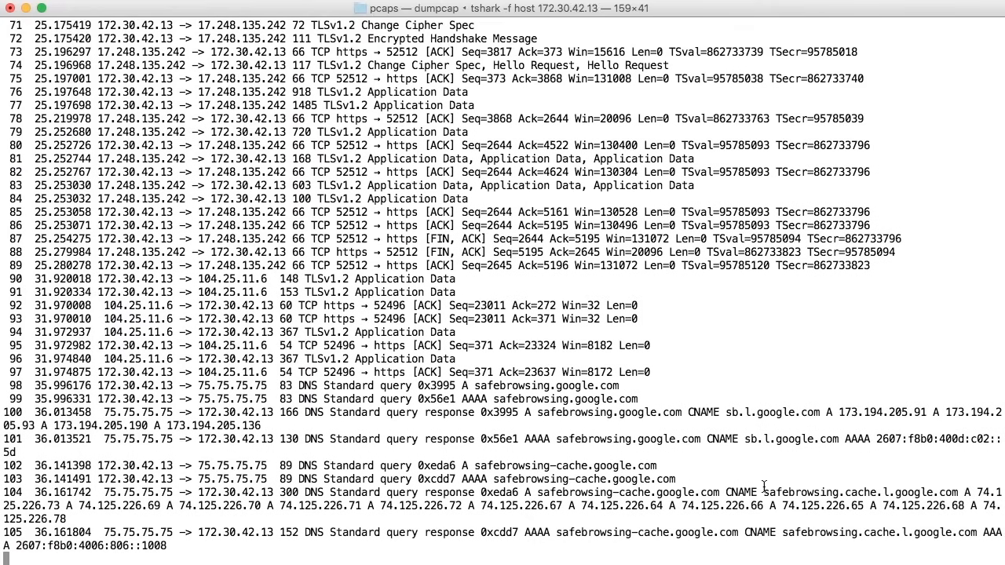
pyautogui.hotkey('ctrl', 'c')
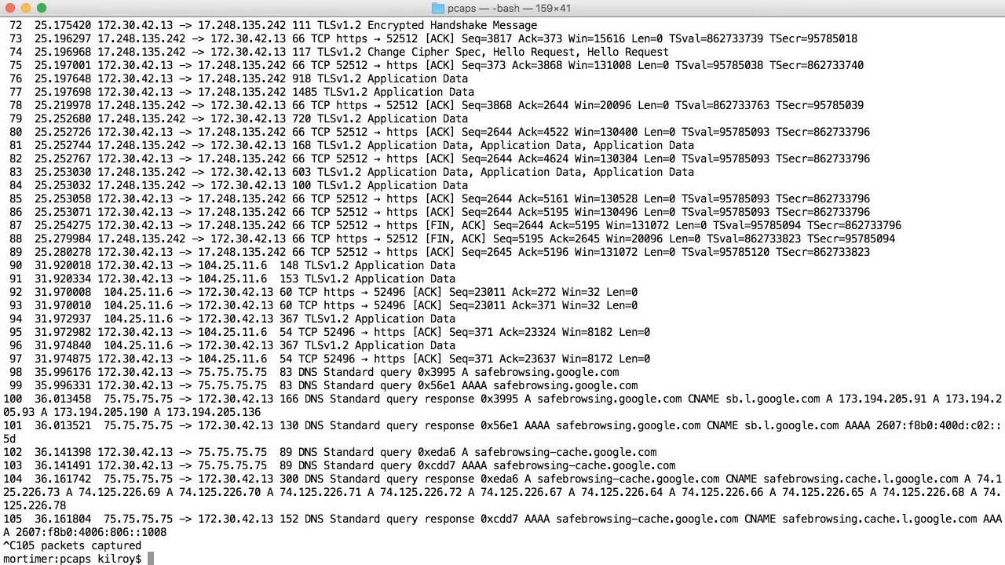
# Step: Capture web traffic with tshark -f "port 80" while using another application, examine the http entries in the output, and stop the capture
pyautogui.write('tshark -f "port 80"')
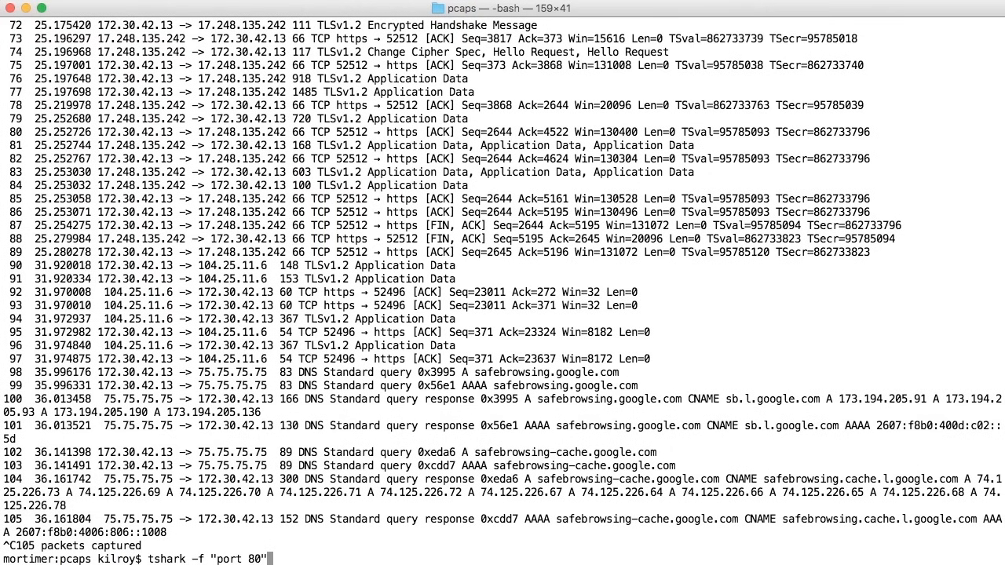
pyautogui.press('Return')
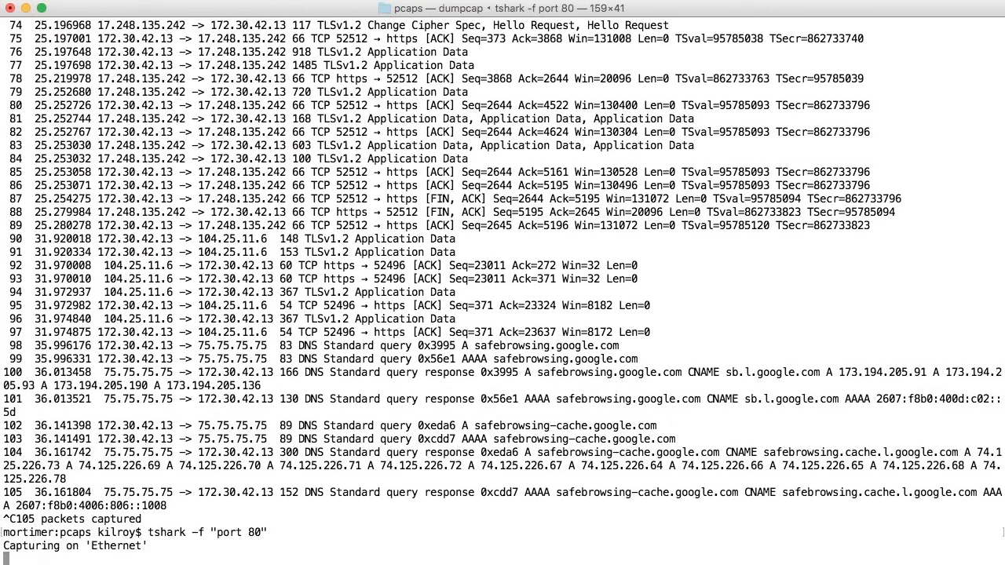
pyautogui.press('super+Tab')
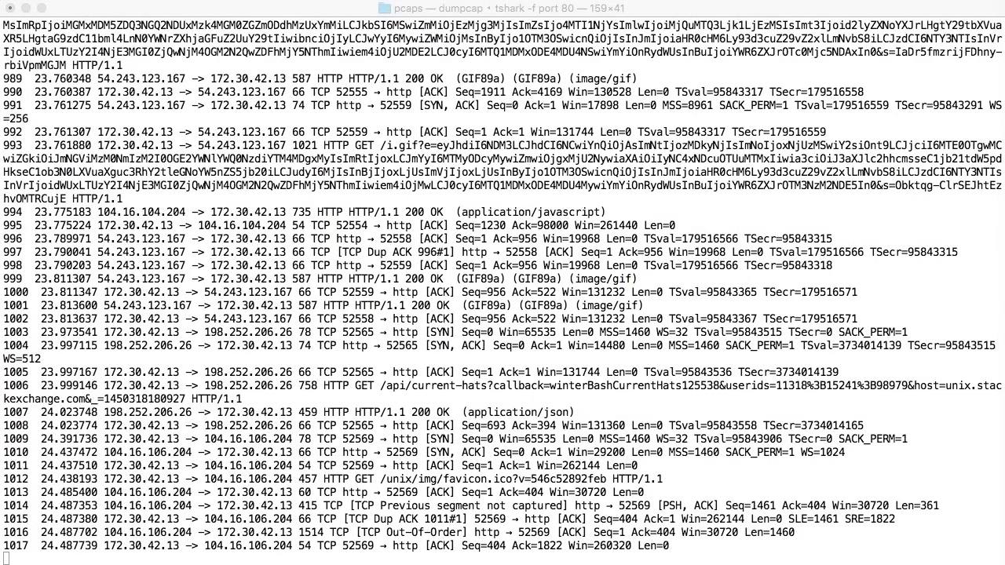
pyautogui.doubleClick(406, 319)
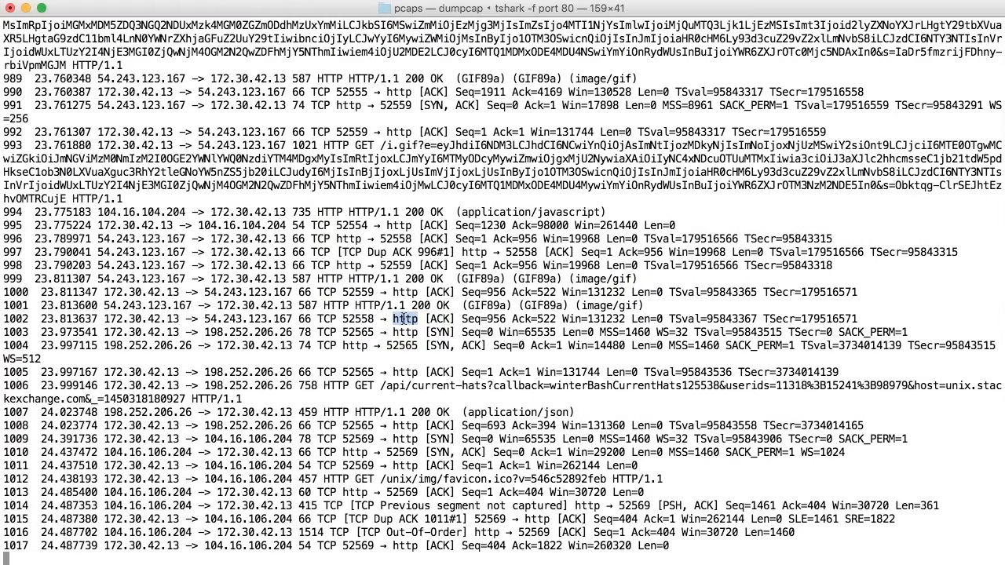
pyautogui.doubleClick(383, 318)
pyautogui.doubleClick(347, 265)
pyautogui.hotkey('ctrl', 'c')
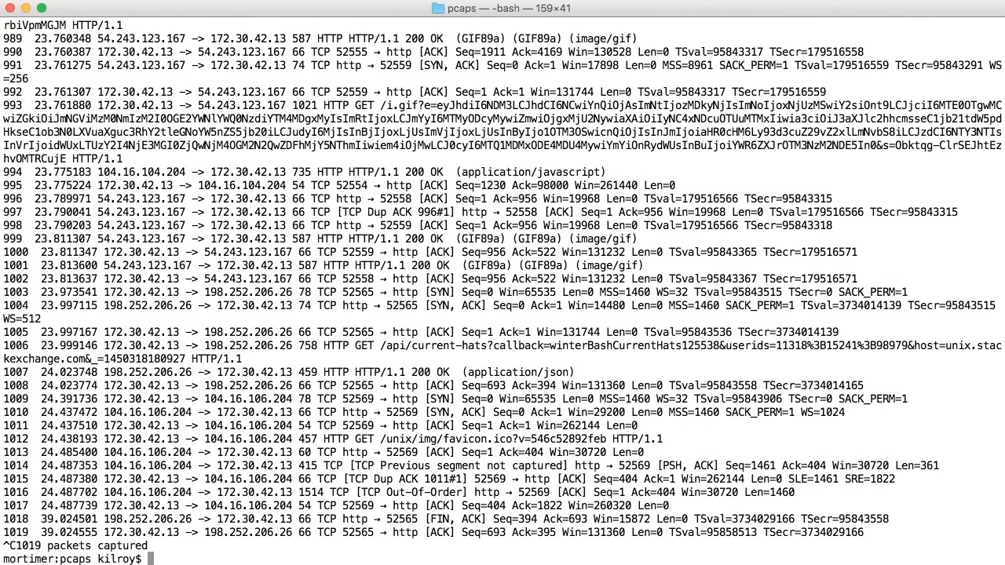
# Step: Clear the terminal, run tshark without any capture filter, and stop the capture
pyautogui.write('tshark -f "port 80"')
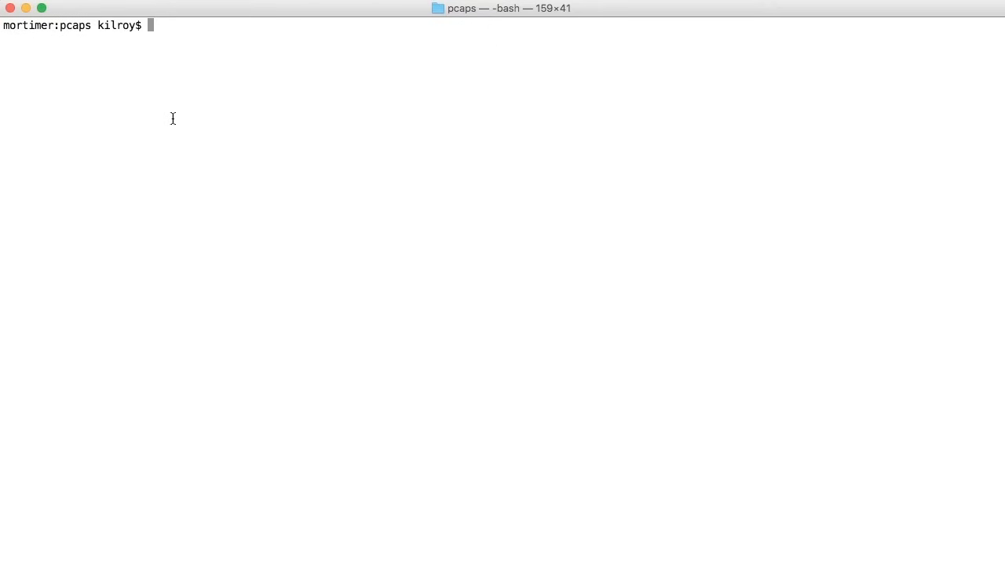
pyautogui.write('tshark')
pyautogui.press('Return')
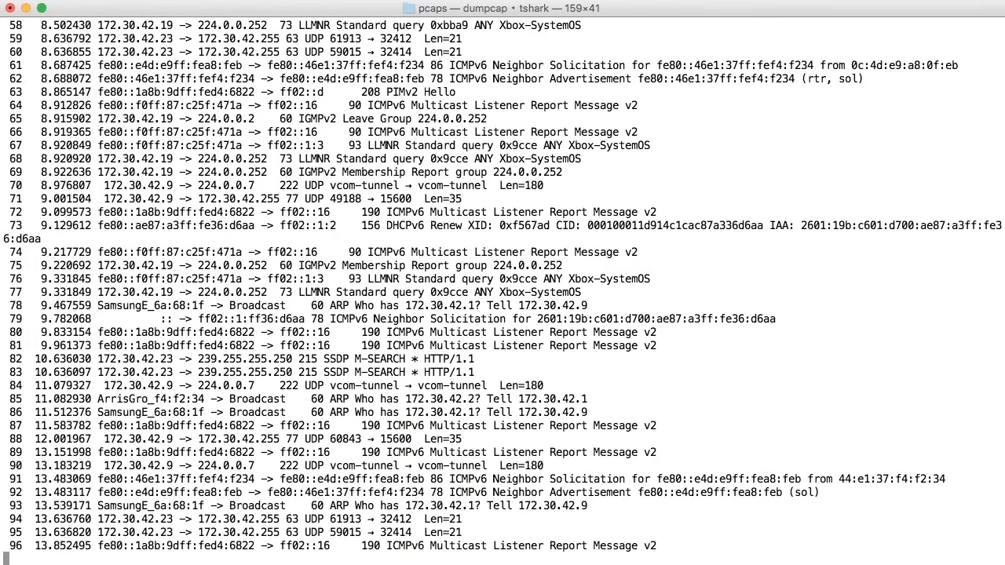
pyautogui.hotkey('ctrl', 'c')
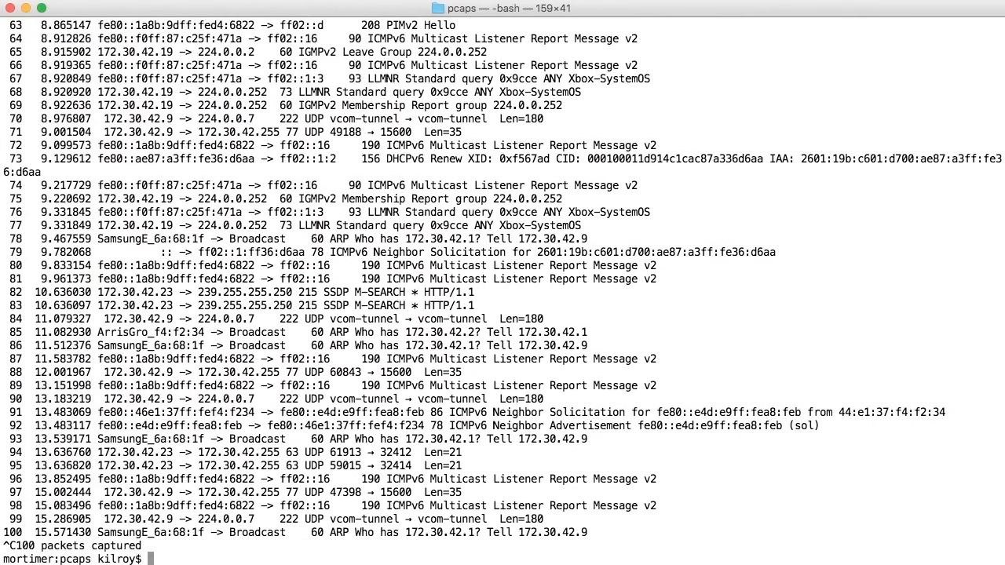
# Step: Run tshark -f "src port 80 and host 172.30.42.13" -T fields -e frame.number -e ip.src -e ip.dst while generating traffic elsewhere, and stop it
pyautogui.write('tshark -f "src port 80 and host')
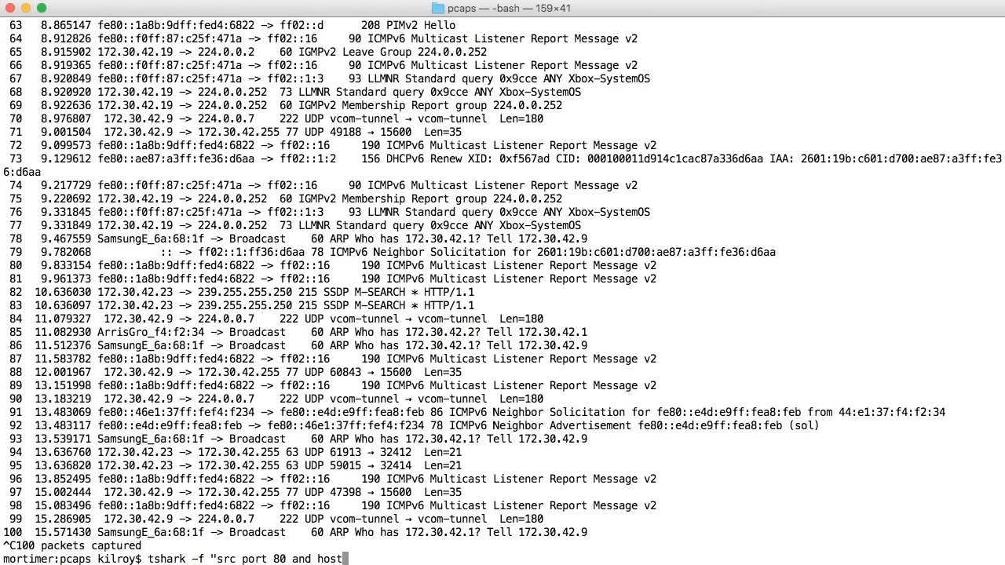
pyautogui.write(' 172.30.42.13"')
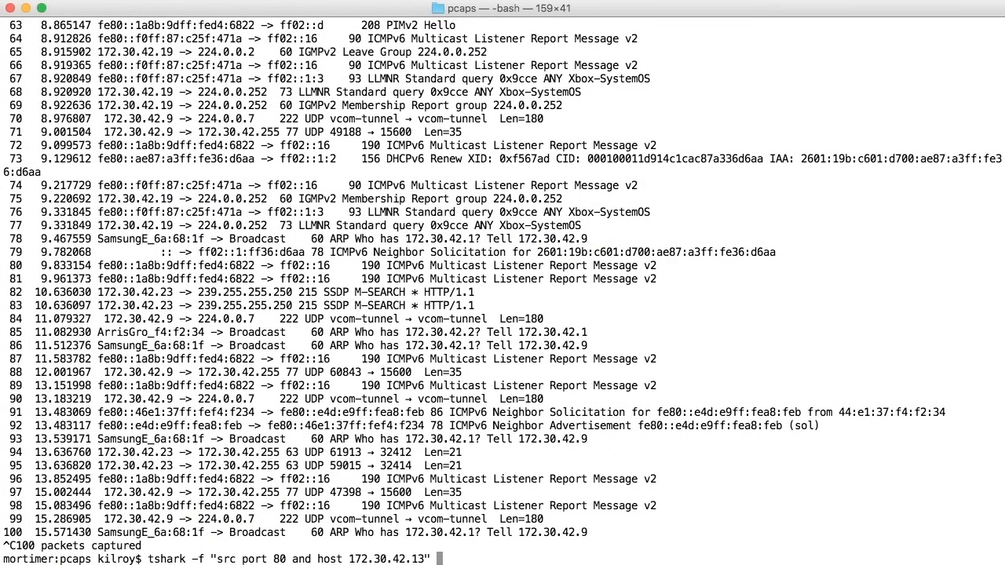
pyautogui.write('-T fields -e frame.number -e')
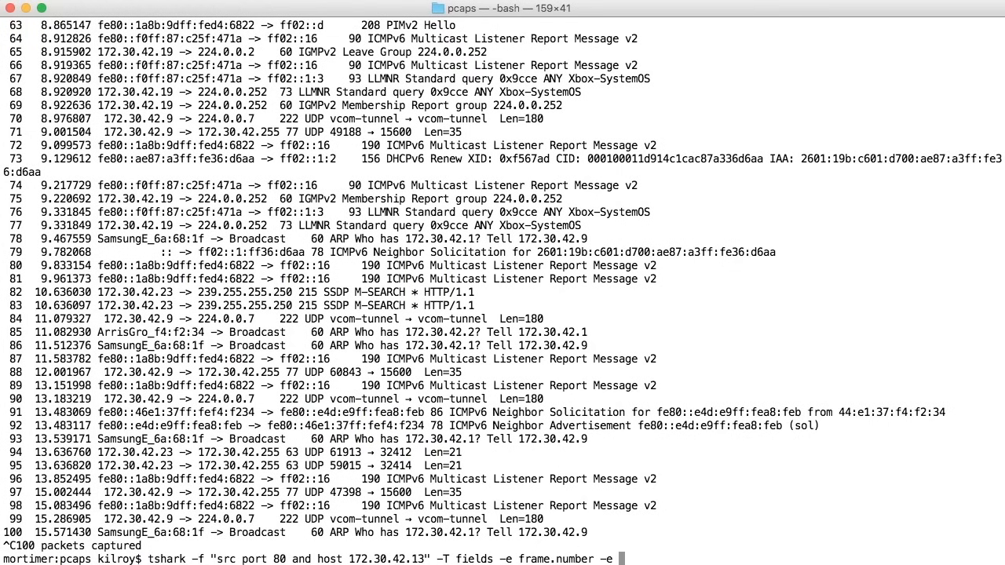
pyautogui.write(' ip.src -e ip.dst')
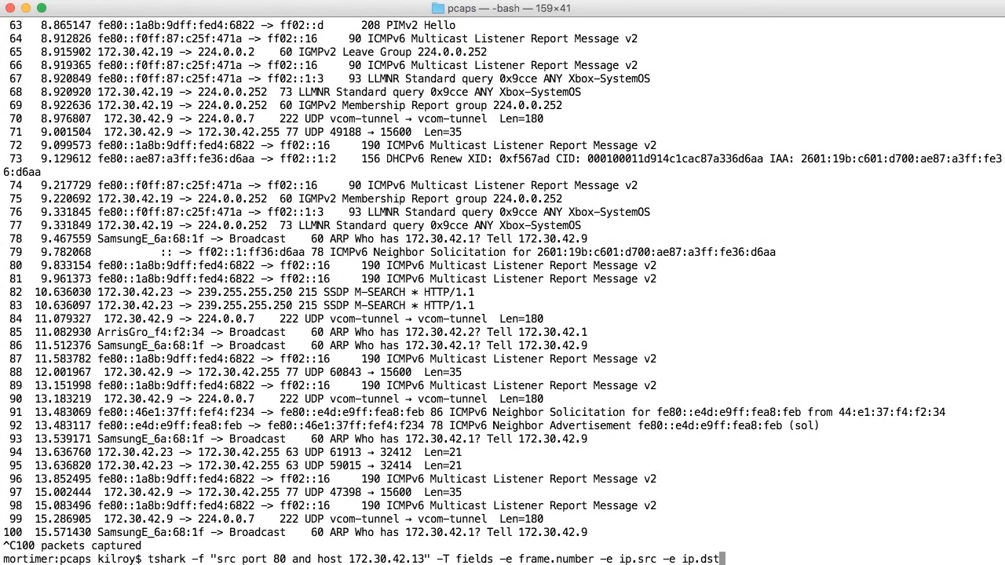
pyautogui.press('Return')
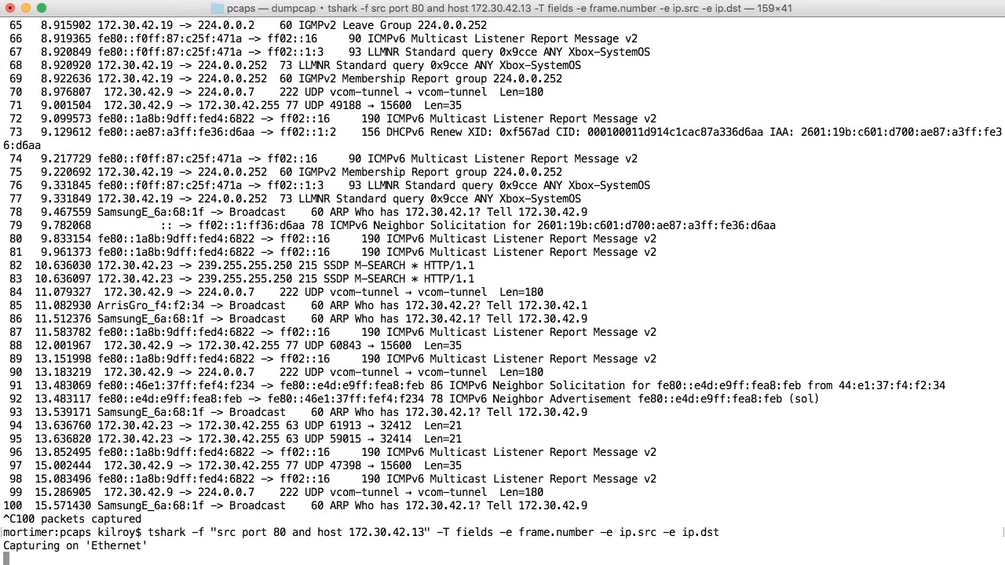
pyautogui.press('super+Tab')
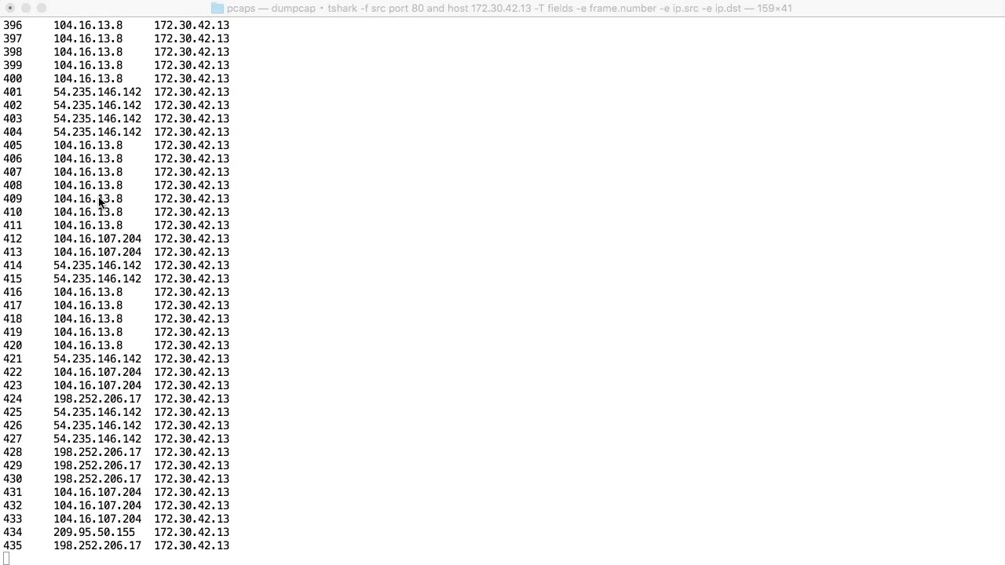
pyautogui.click(347, 271)
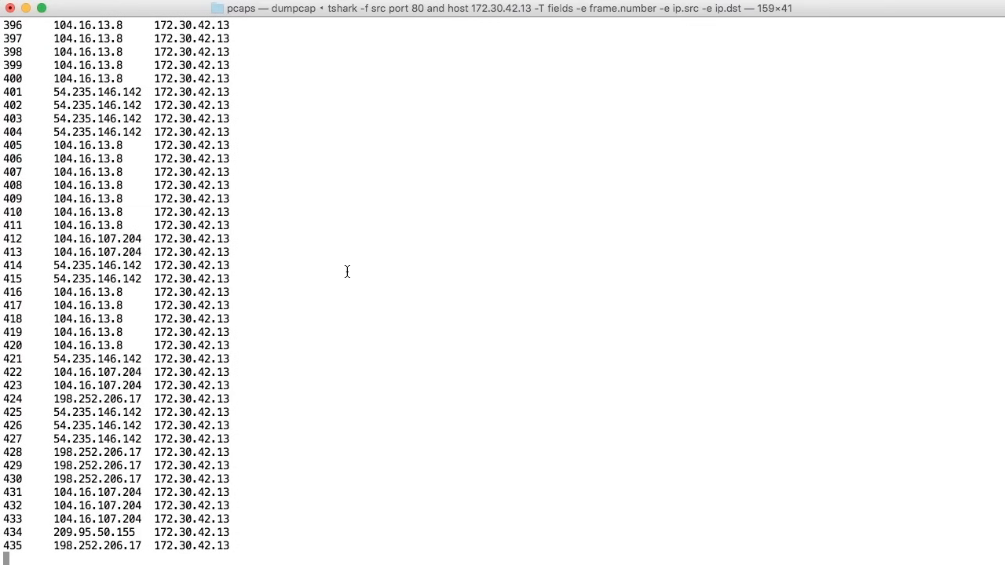
pyautogui.hotkey('ctrl', 'c')
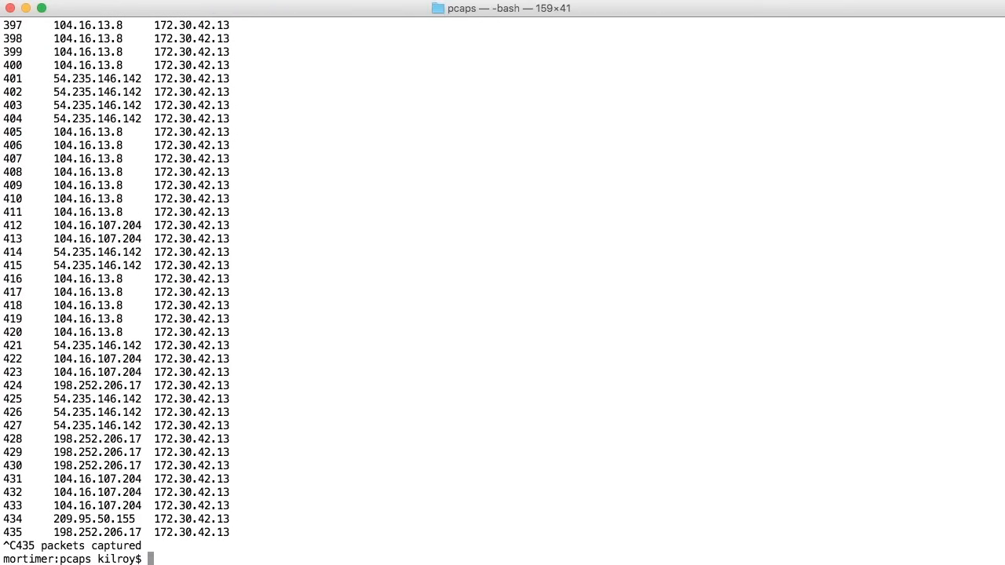
# Step: Rerun the same field capture with its output redirected to ips.txt, generate traffic in another application, and stop the capture
pyautogui.press('Up')
pyautogui.write('> ip')
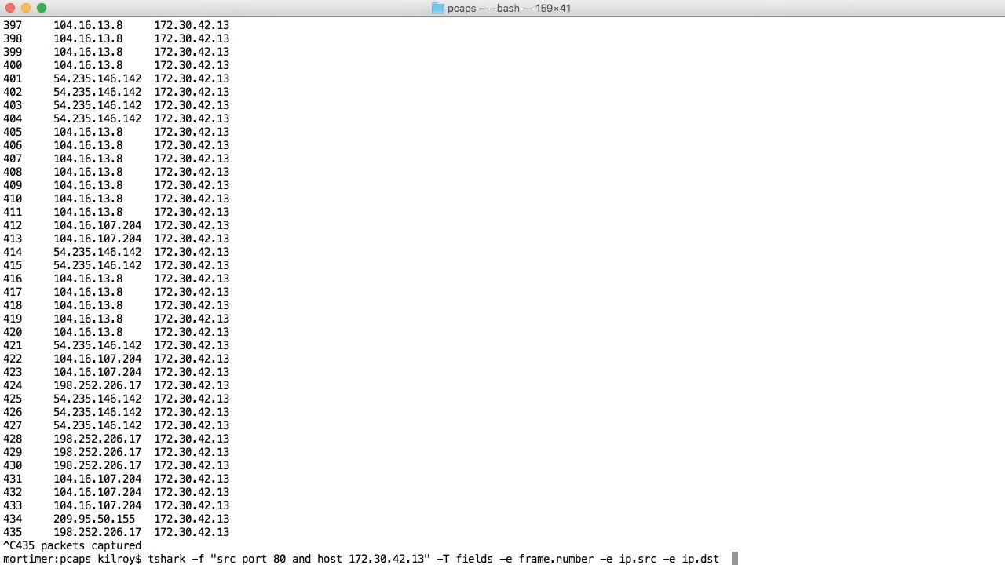
pyautogui.write('s.txt')
pyautogui.press('Return')
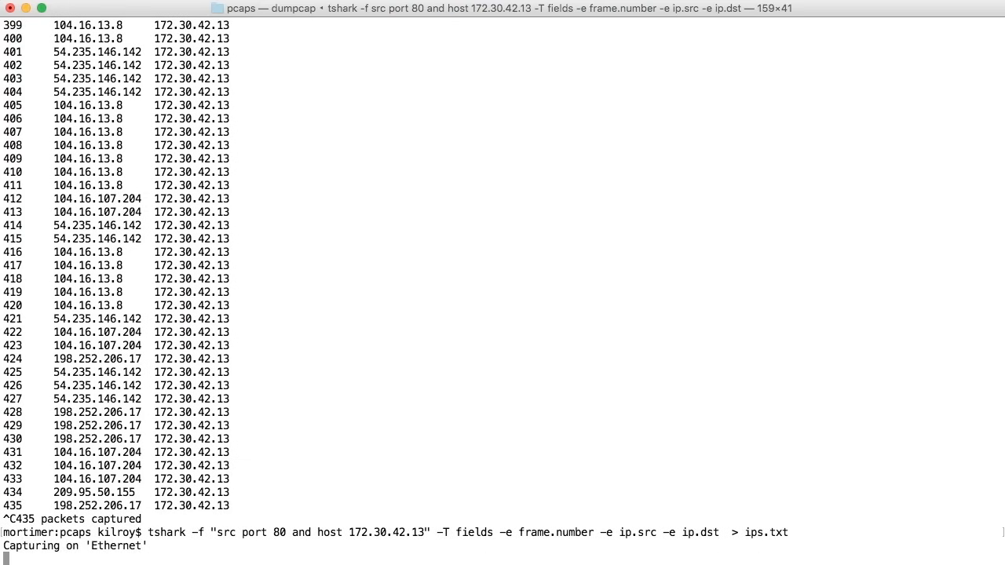
pyautogui.press('super+Tab')
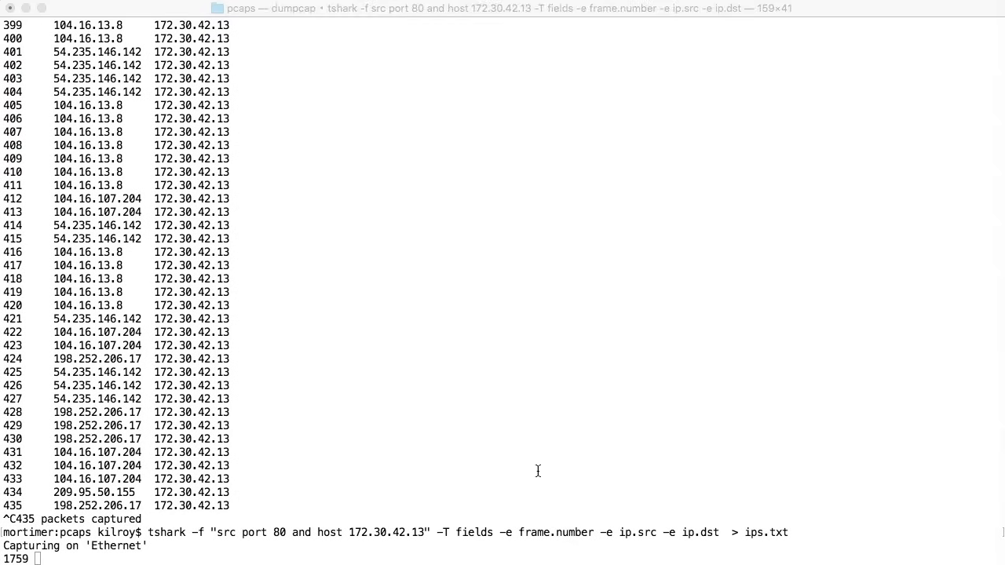
pyautogui.hotkey('ctrl', 'c')
# Step: View ips.txt with less, close it, and examine the frame.number and ip.src fields in the capture command
pyautogui.write('less')
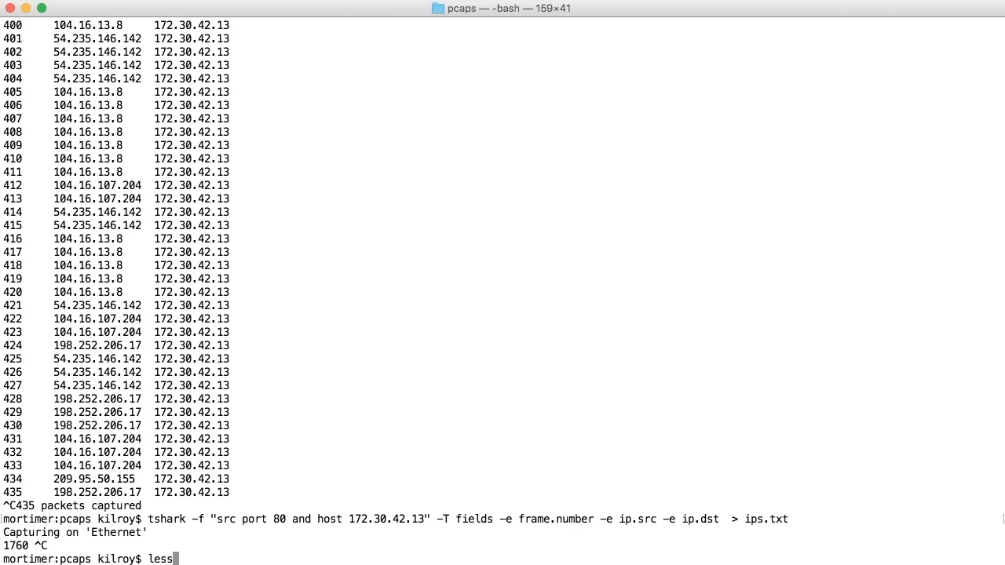
pyautogui.write(' ips.txt')
pyautogui.press('Return')
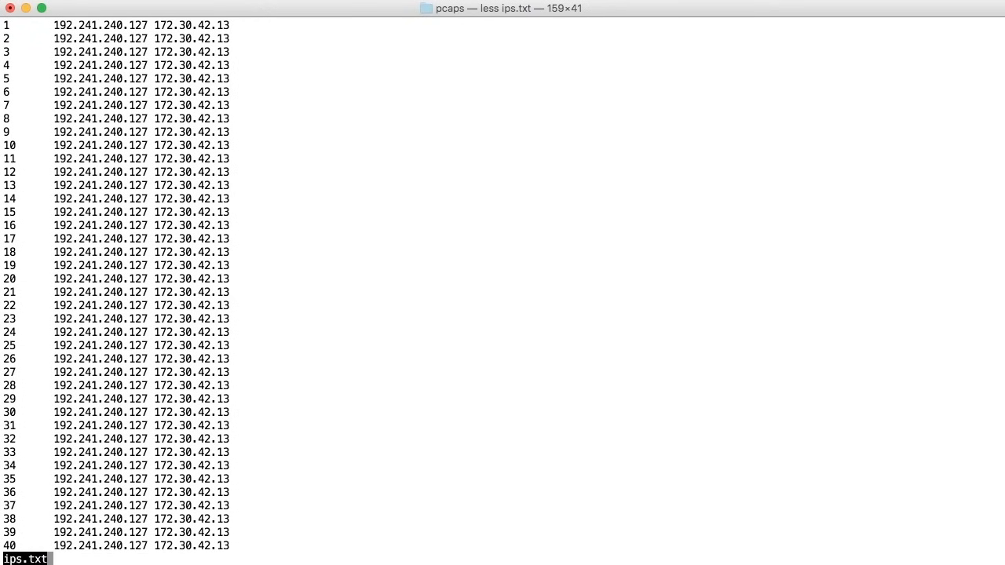
pyautogui.press('q')
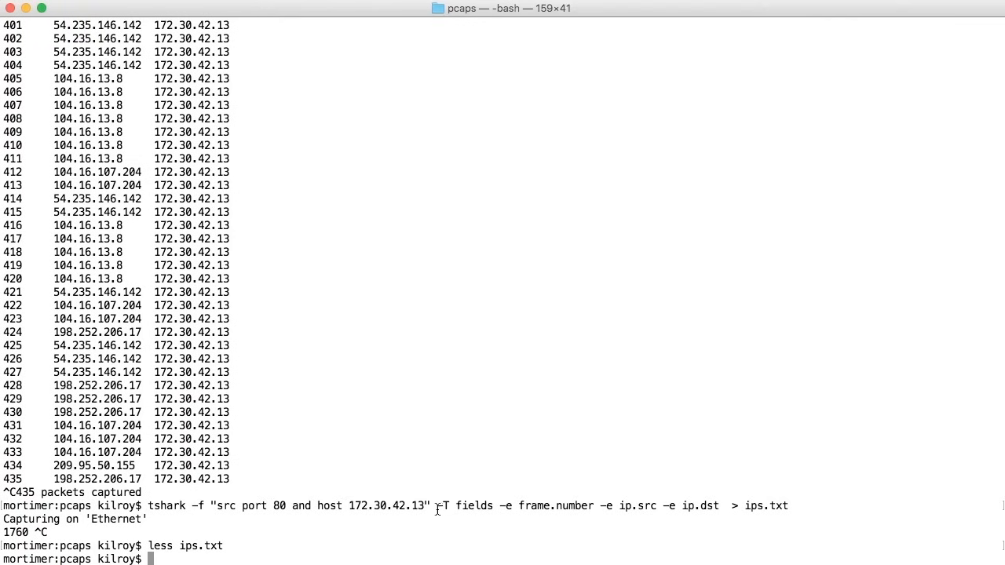
pyautogui.moveTo(437, 506); pyautogui.dragTo(594, 506)
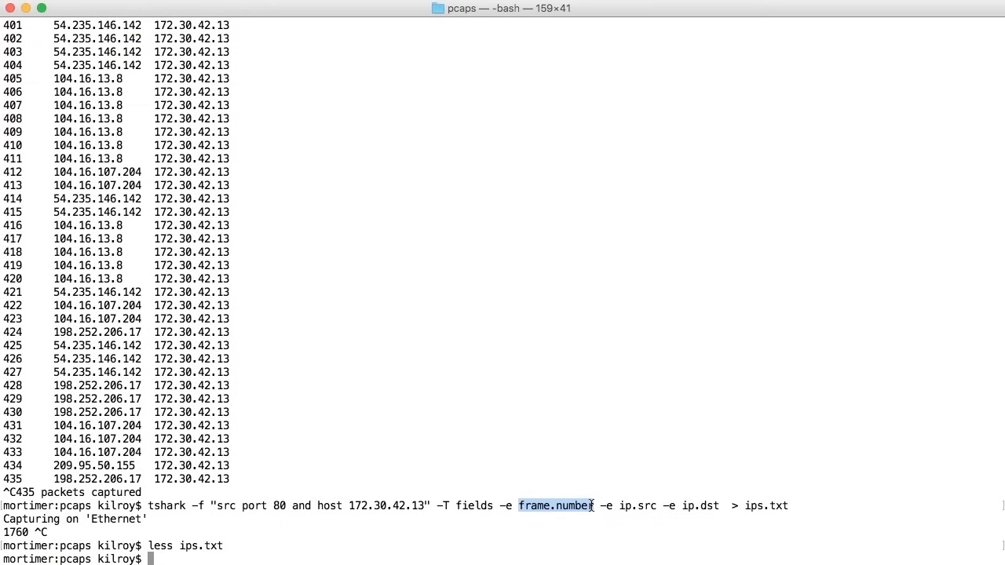
pyautogui.doubleClick(627, 508)
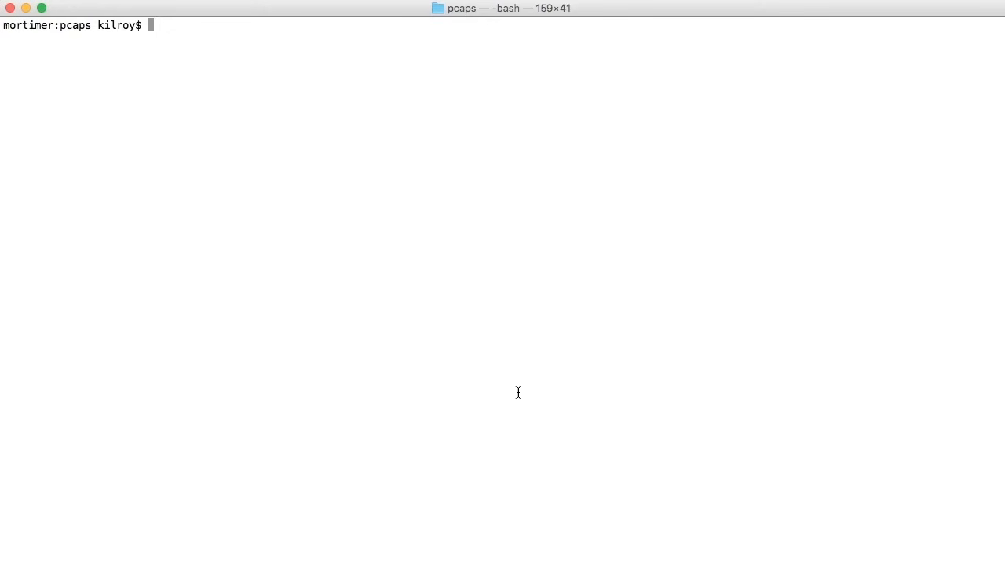
# Step: Display tshark --help in a cleared terminal and examine the -q option in the output section
pyautogui.write('tshark --help')
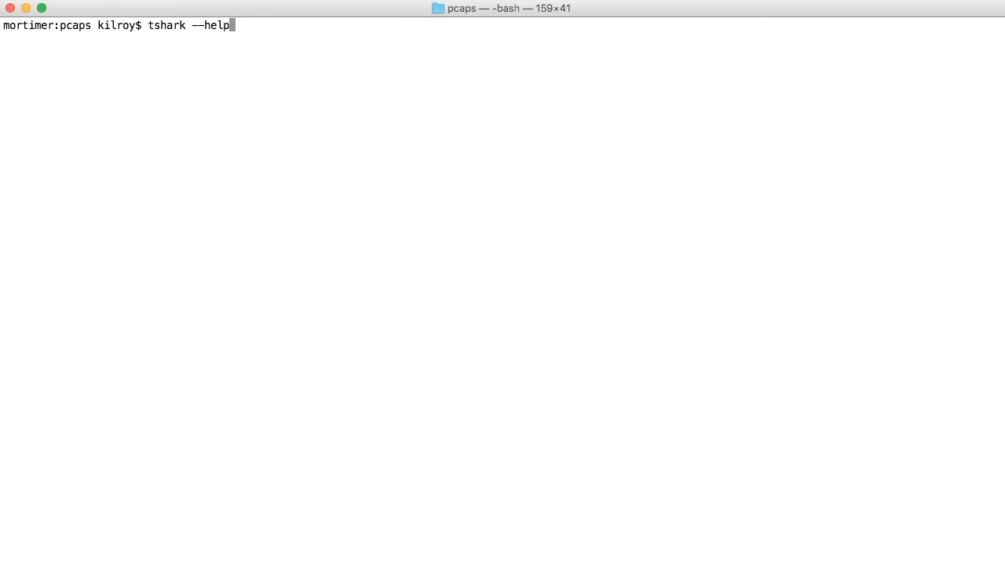
pyautogui.press('Return')
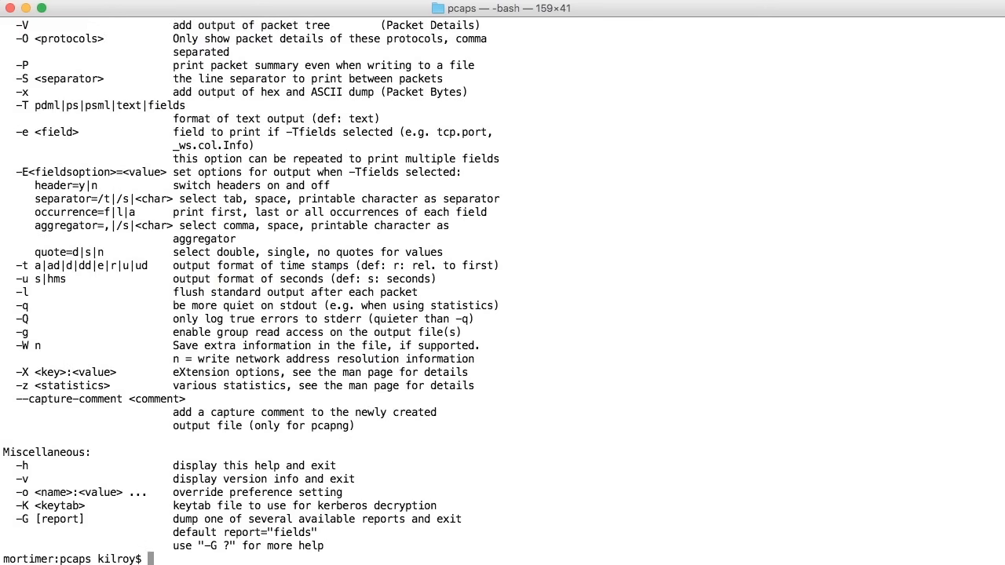
pyautogui.doubleClick(27, 306)
pyautogui.click(229, 393)
# Step: Run tshark -qz io and look through the list of valid -z statistics arguments from its beginning to the io entries
pyautogui.write('tshark -qz help')
pyautogui.press('Return')
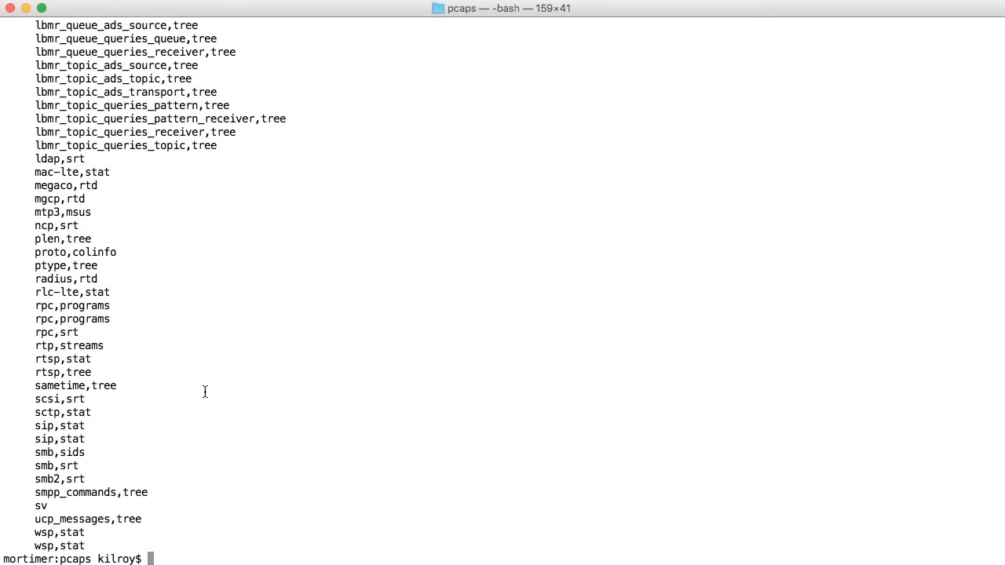
pyautogui.scroll(20, 205, 392)
pyautogui.scroll(15, 205, 392)
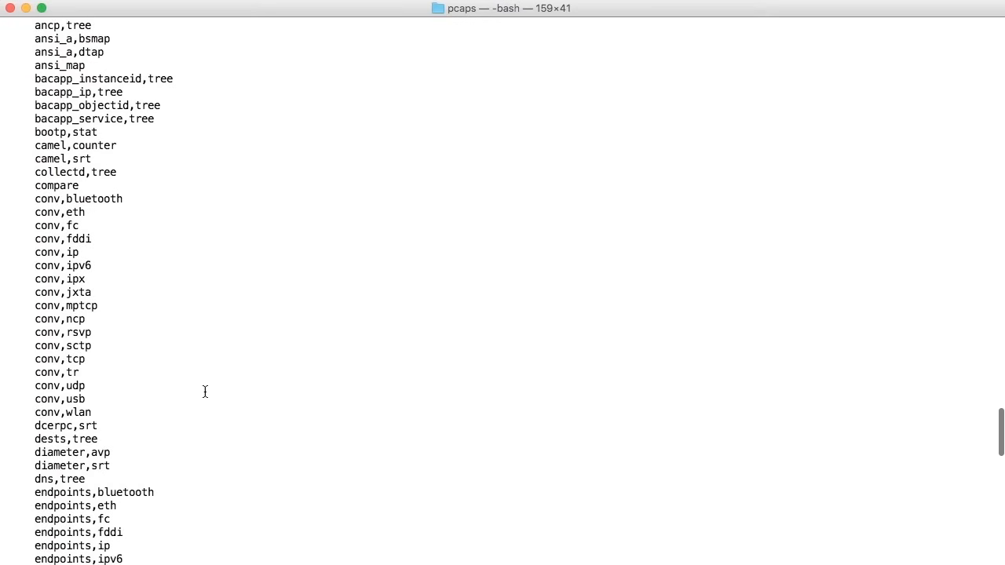
pyautogui.scroll(4, 205, 392)
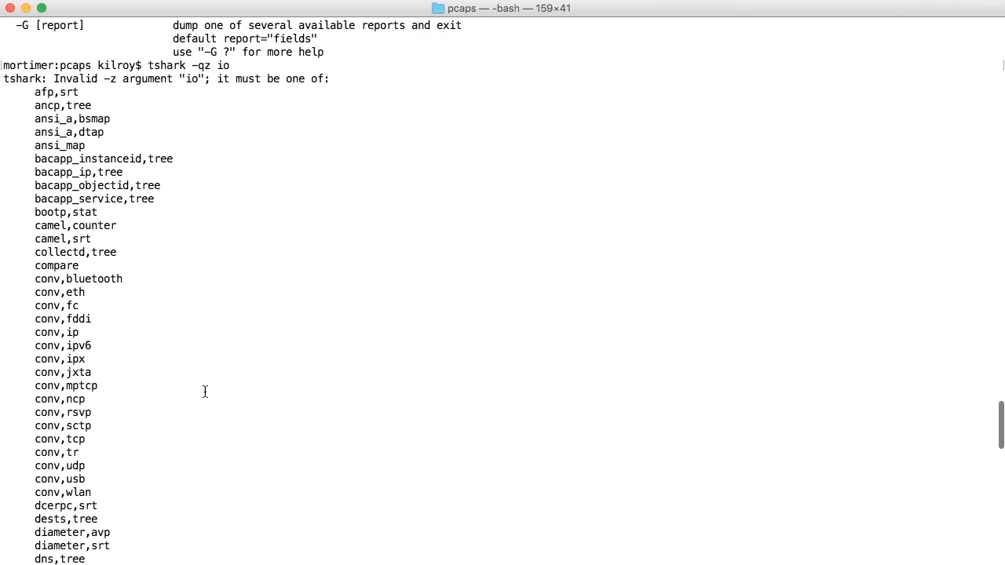
pyautogui.doubleClick(223, 65)
pyautogui.click(250, 125)
pyautogui.scroll(-2, 276, 197)
pyautogui.scroll(-15, 277, 197)
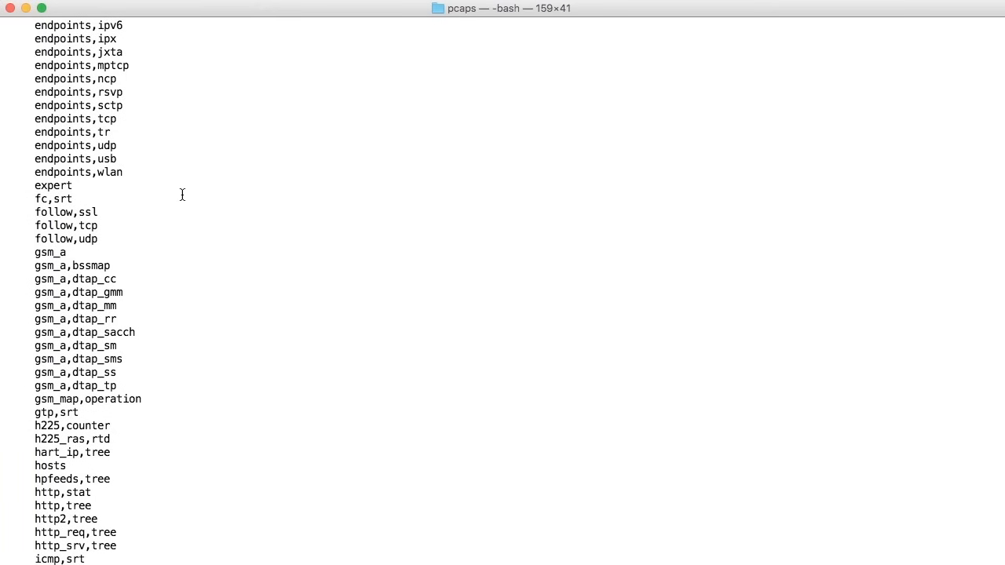
pyautogui.scroll(-5, 182, 195)
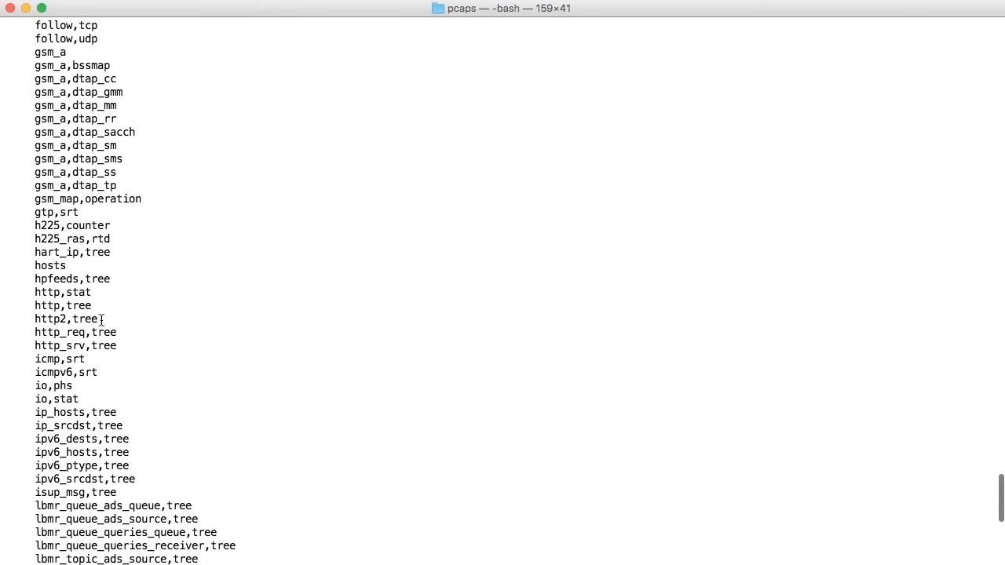
# Step: Run tshark -qz io,phs, generate traffic in another application, and stop the capture
pyautogui.moveTo(31, 385); pyautogui.dragTo(72, 386)
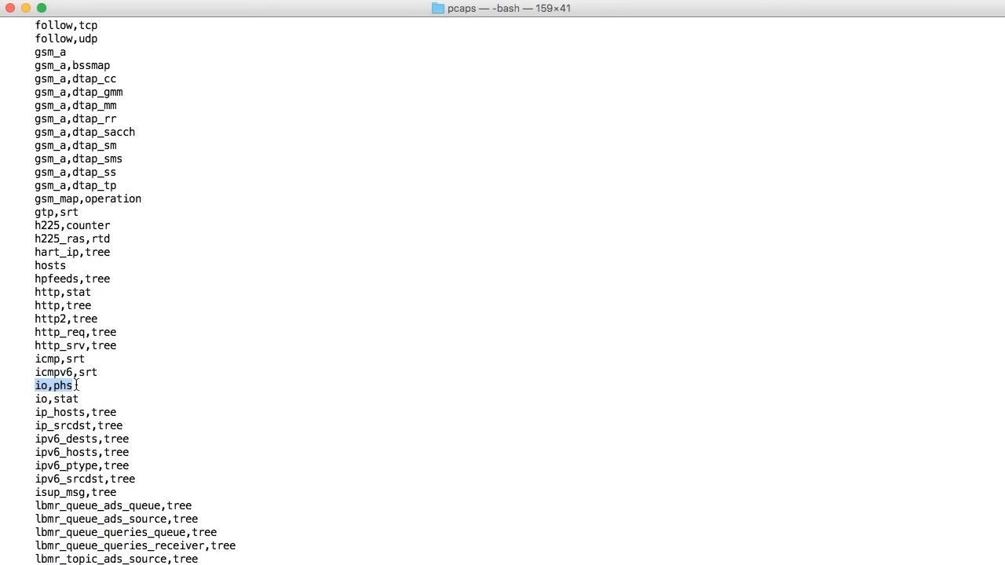
pyautogui.write('io,phs')
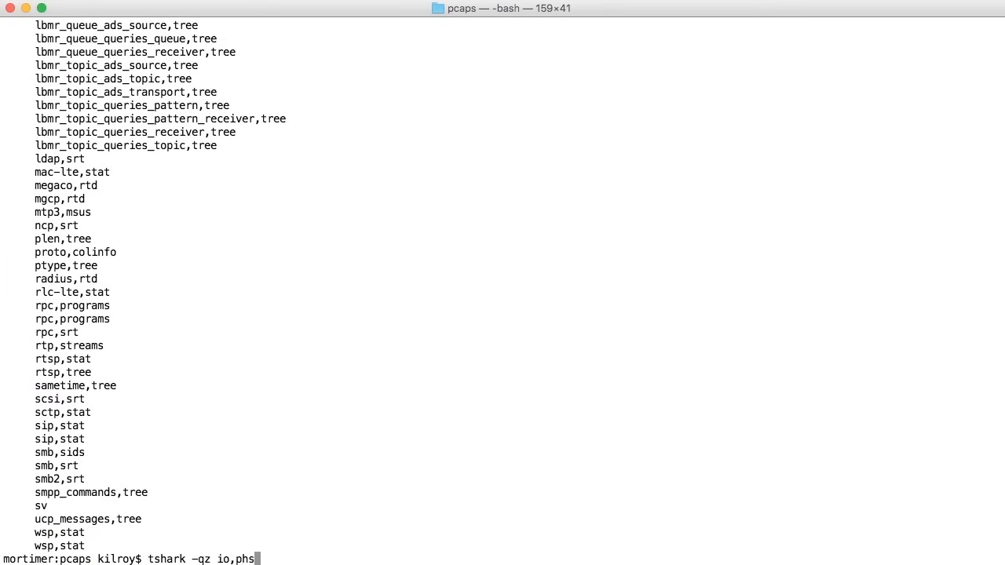
pyautogui.press('Return')
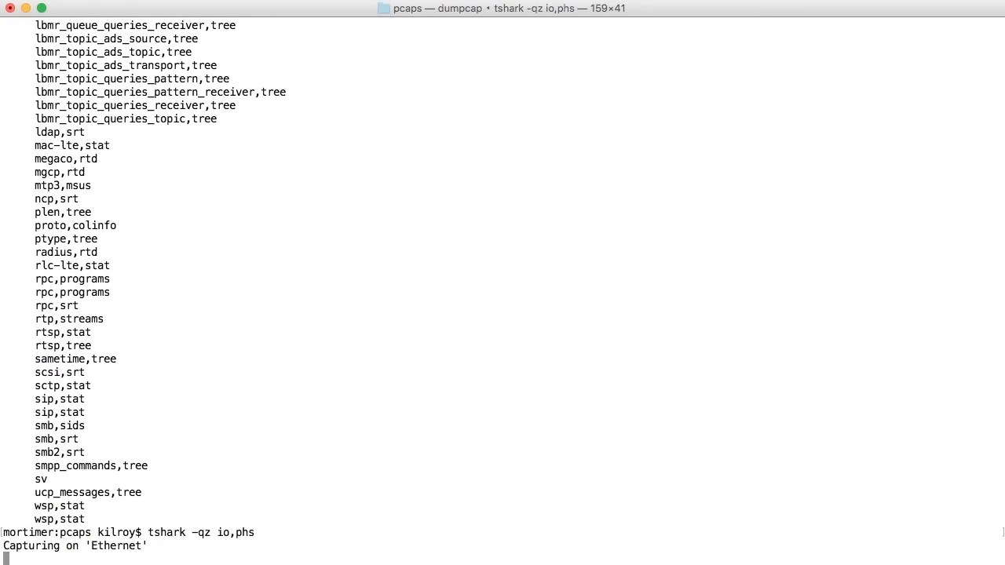
pyautogui.press('super+Tab')
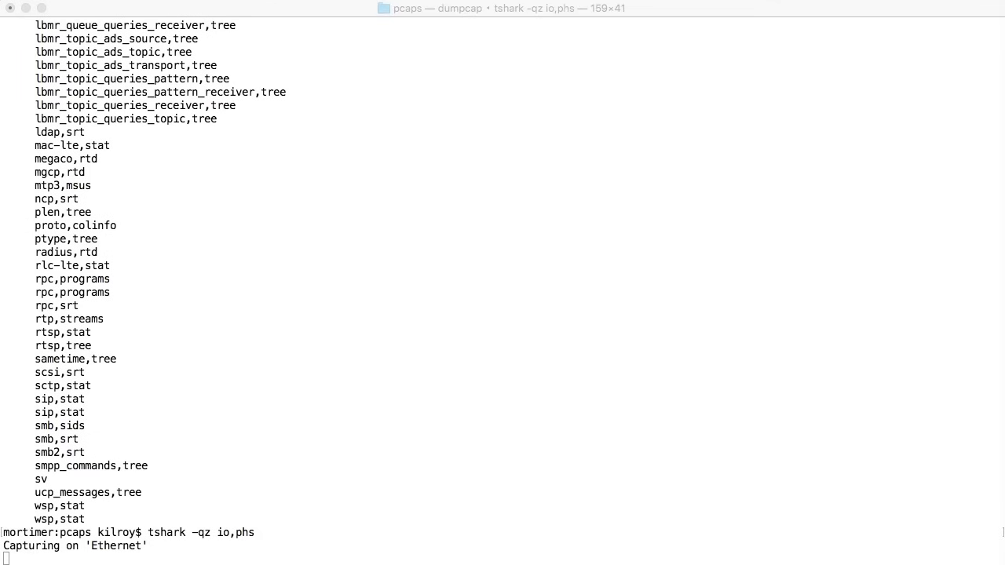
pyautogui.click(397, 499)
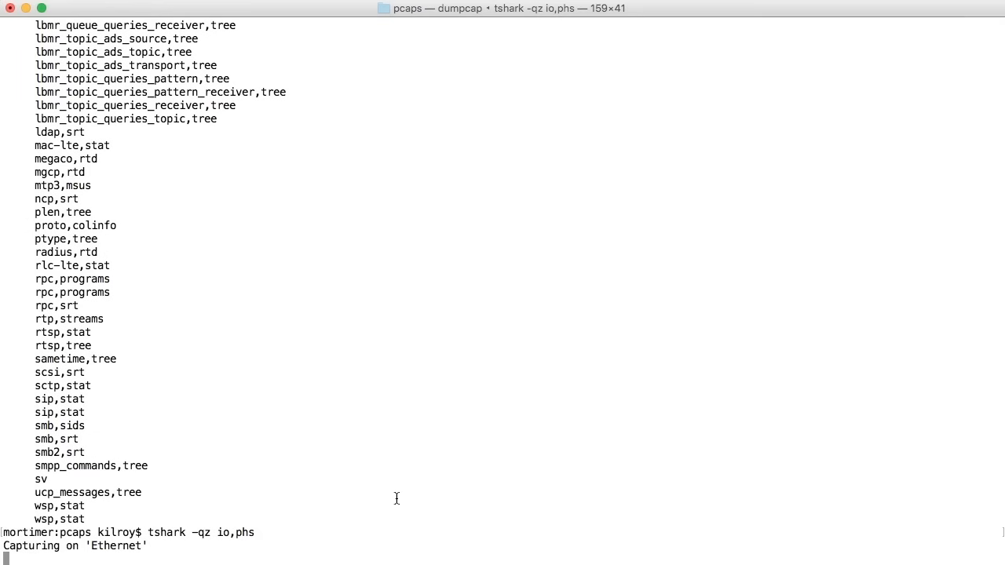
pyautogui.hotkey('ctrl', 'c')
# Step: Examine the protocol hierarchy statistics from the eth, ipv6 and udp entries down to arp
pyautogui.scroll(10, 550, 355)
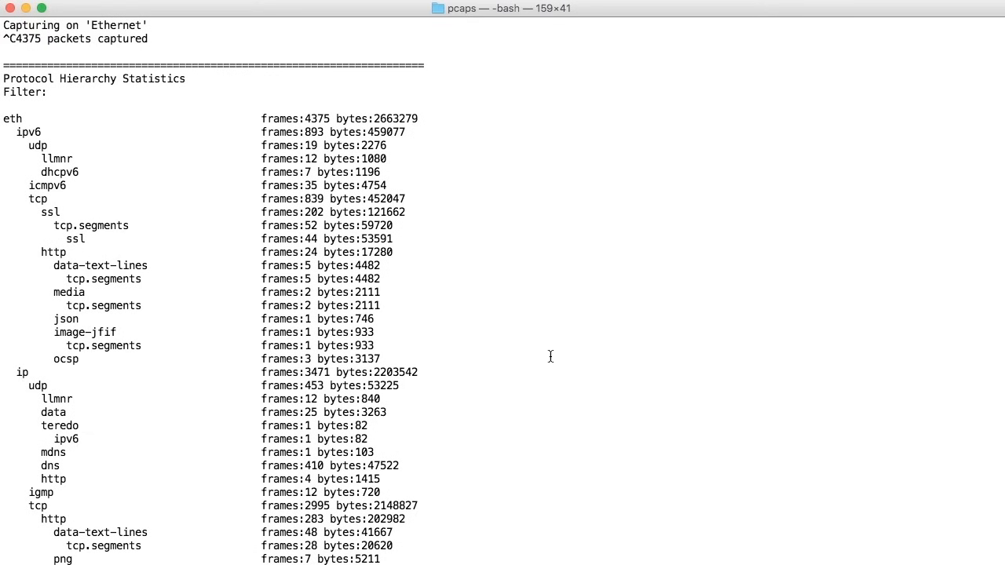
pyautogui.scroll(-3, 550, 357)
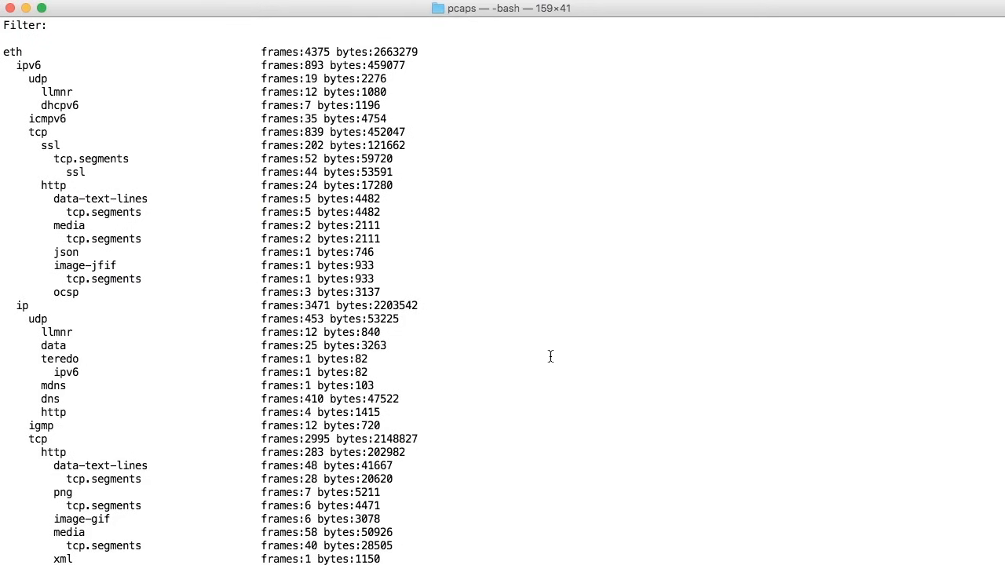
pyautogui.doubleClick(17, 52)
pyautogui.moveTo(16, 65); pyautogui.dragTo(57, 69)
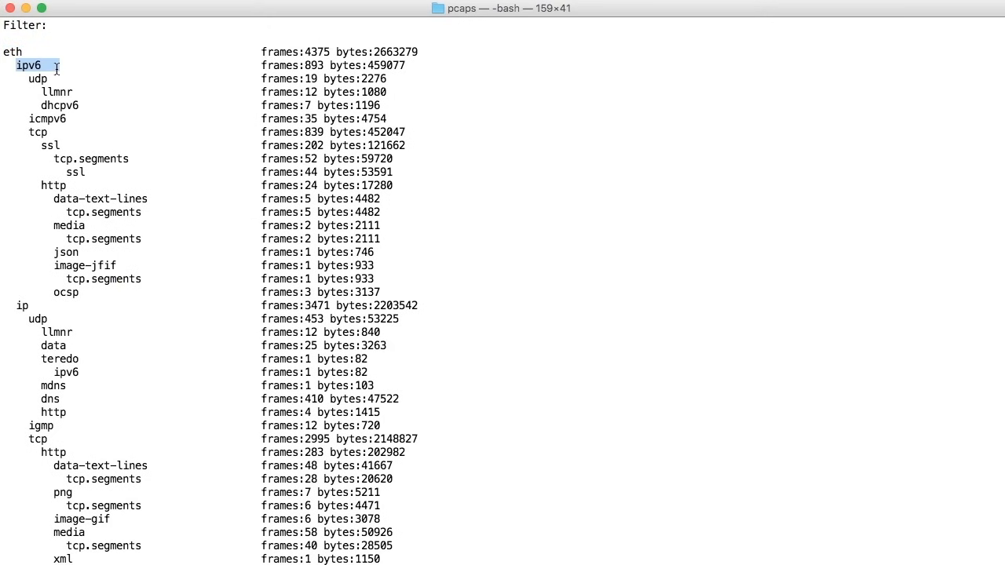
pyautogui.doubleClick(39, 78)
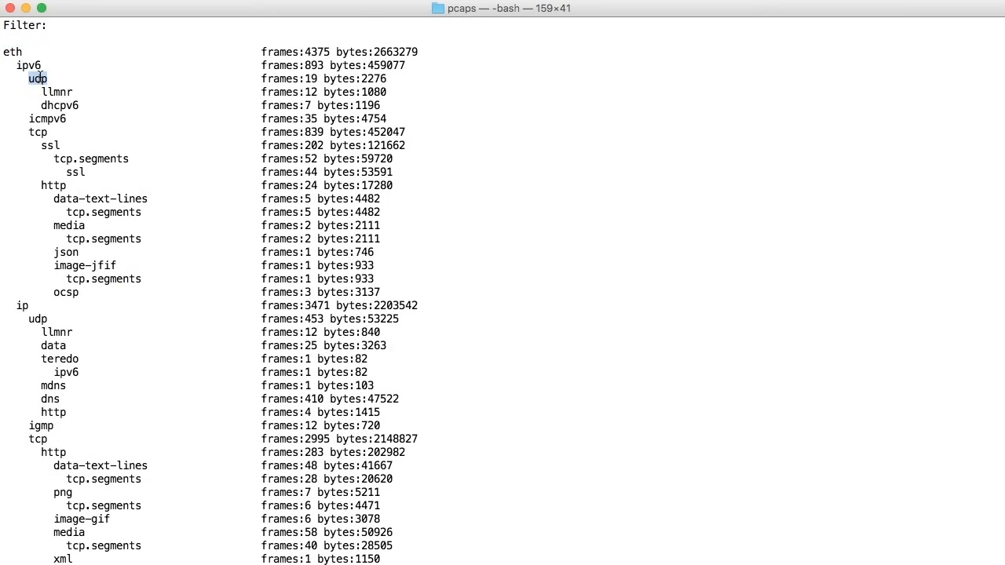
pyautogui.scroll(-5, 165, 240)
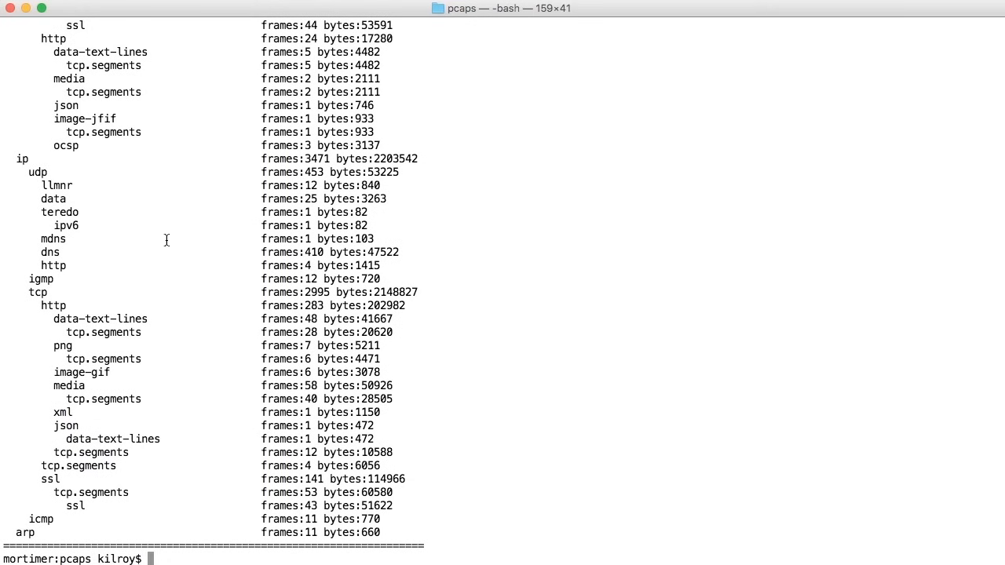
# Step: Run tshark -qz hosts, generate traffic in another application, and stop the capture
pyautogui.write('tshark -qz hosts')
pyautogui.press('Return')
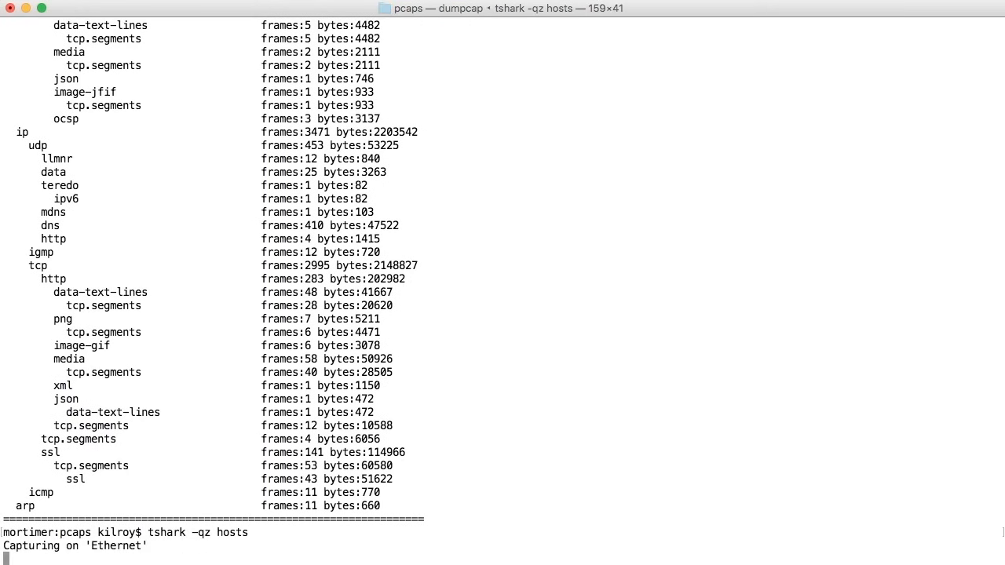
pyautogui.press('super+Tab')
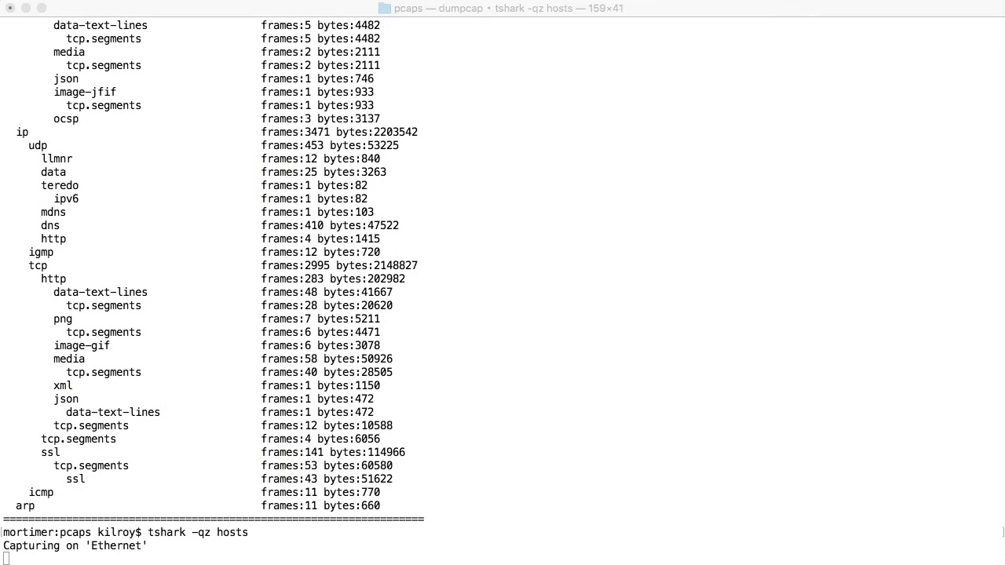
pyautogui.click(758, 365)
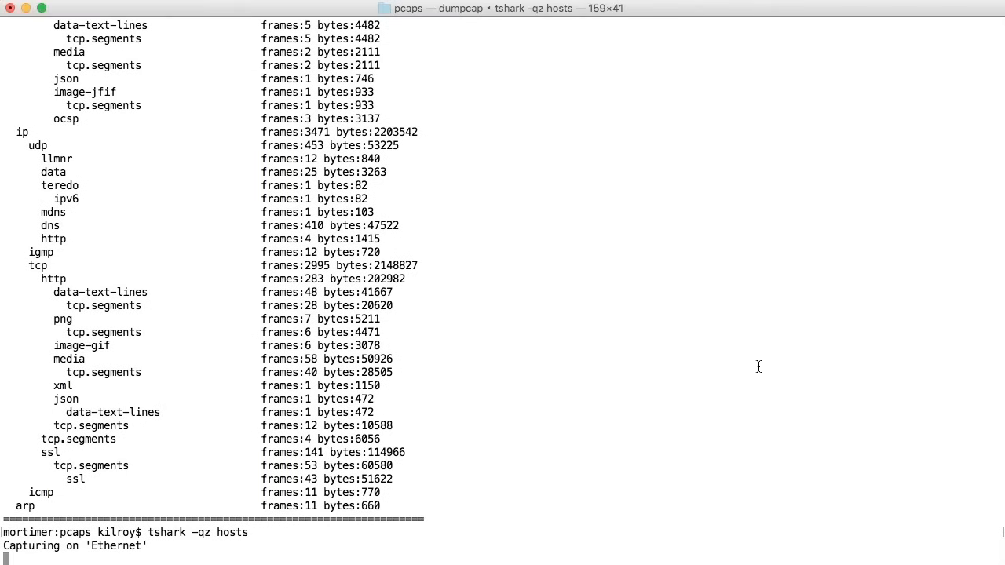
pyautogui.hotkey('ctrl', 'c')
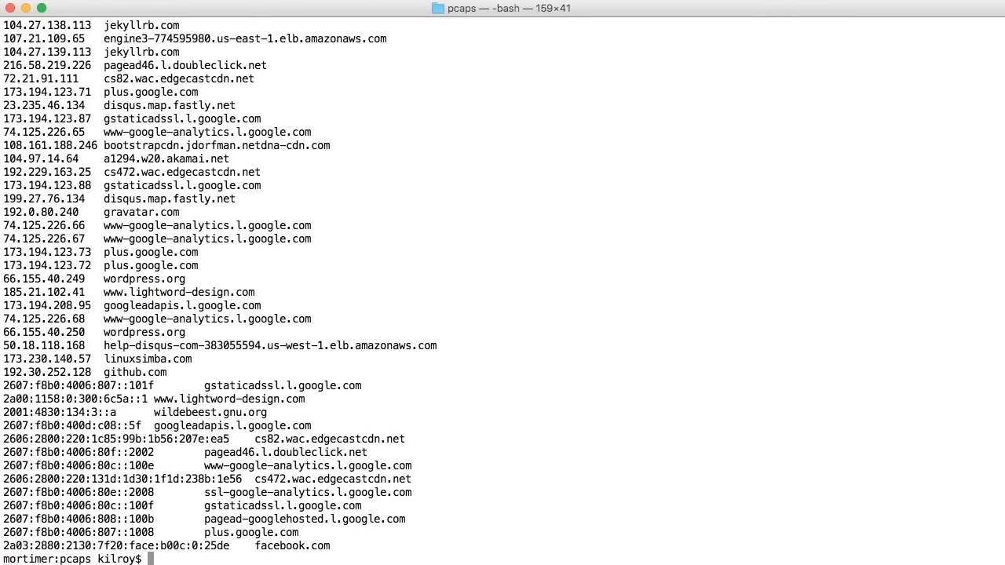
# Step: Look through the tshark hosts output from its header and first resolved address to its end
pyautogui.scroll(5, 479, 250)
pyautogui.scroll(15, 479, 249)
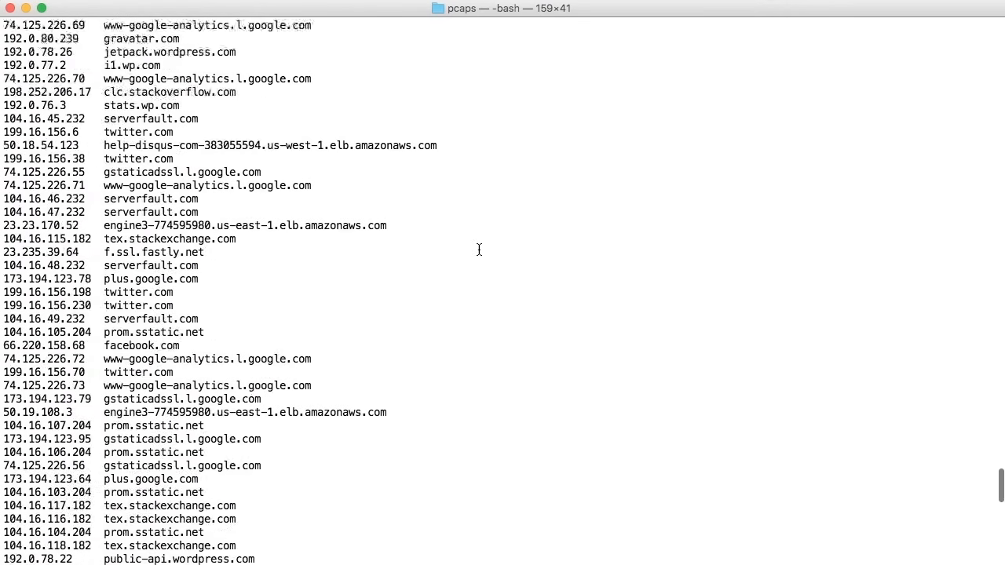
pyautogui.scroll(7, 479, 250)
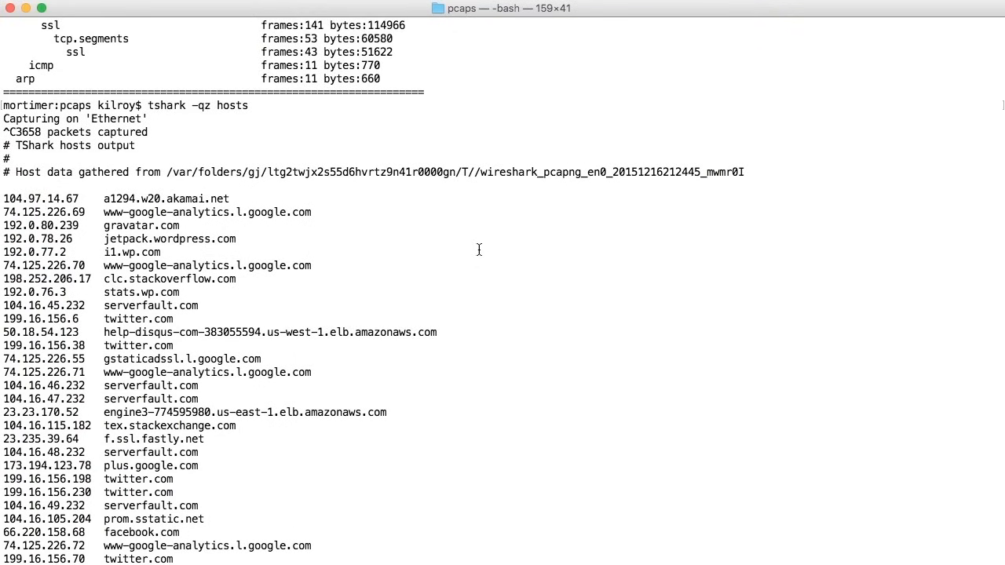
pyautogui.doubleClick(119, 199)
pyautogui.scroll(-15, 291, 233)
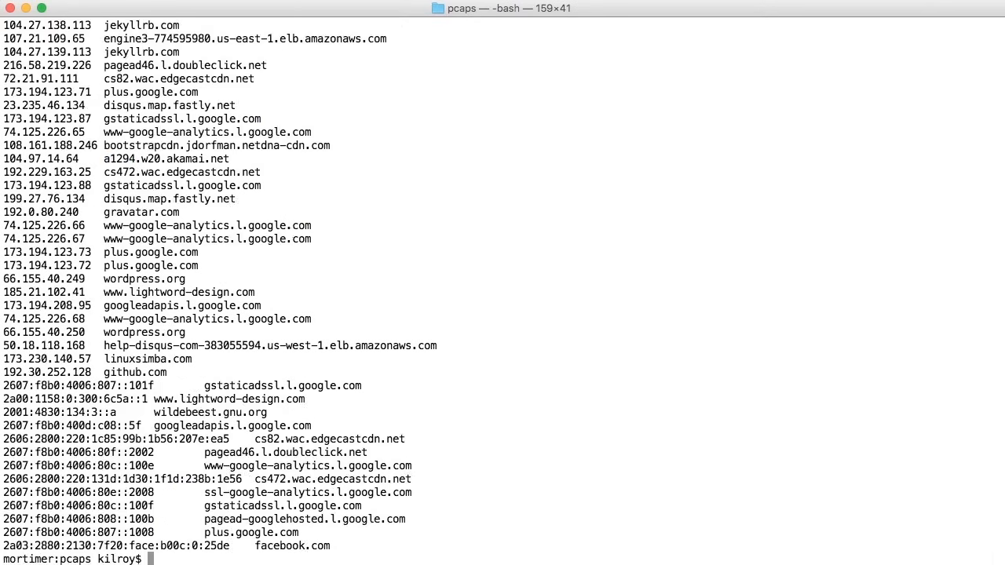
# Step: Recall the io,phs statistics command, shorten it to tshark -qz io and run it to list the valid -z arguments
pyautogui.press('Up')
pyautogui.press('Up')
pyautogui.press('BackSpace')
pyautogui.press('BackSpace')
pyautogui.press('BackSpace')
pyautogui.press('BackSpace')
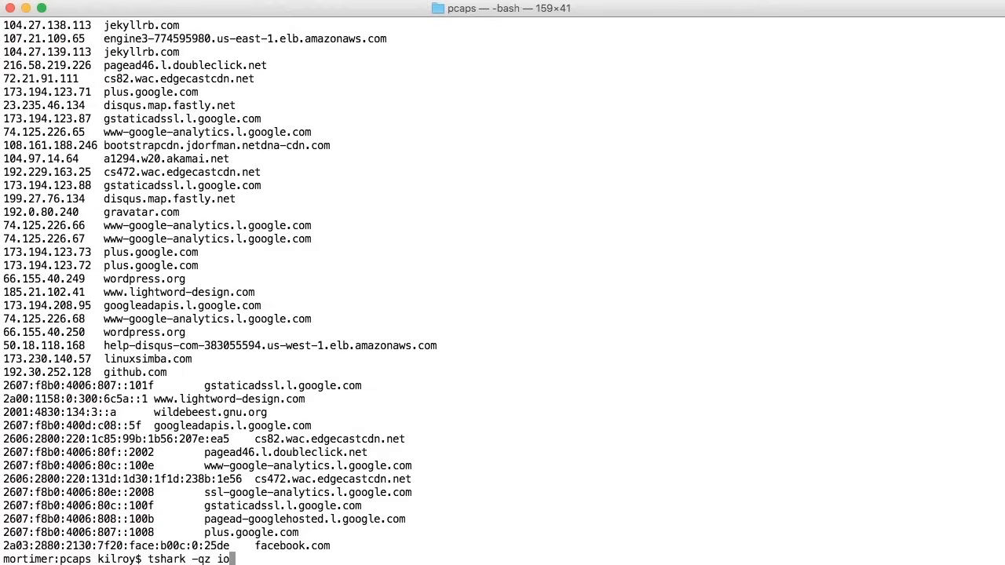
pyautogui.press('Return')
# Step: Look through the whole list of valid -z arguments, examining the smb, sip, rpc, http and conv entries
pyautogui.scroll(3, 277, 212)
pyautogui.scroll(-3, 278, 213)
pyautogui.doubleClick(43, 466)
pyautogui.doubleClick(47, 427)
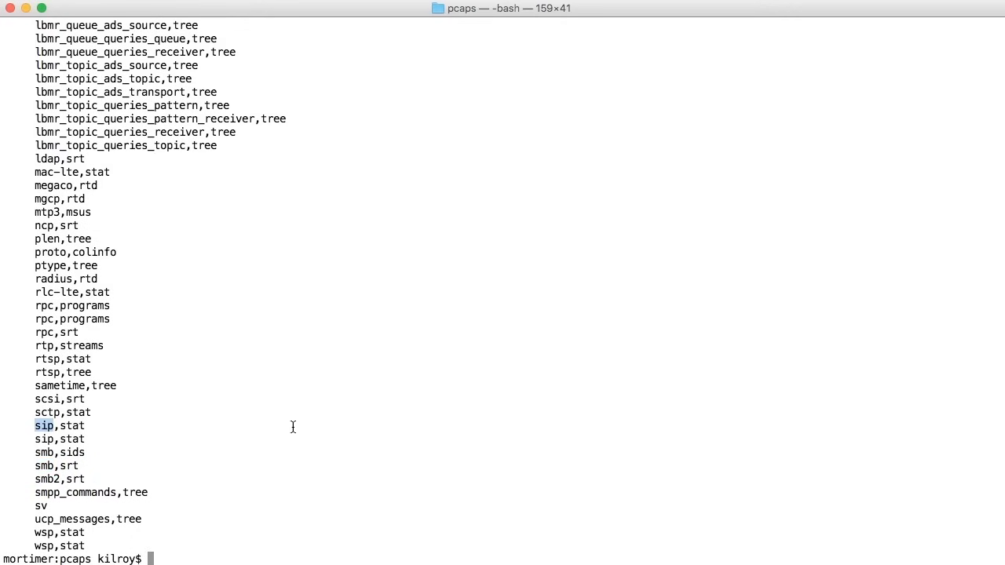
pyautogui.doubleClick(43, 307)
pyautogui.scroll(10, 226, 302)
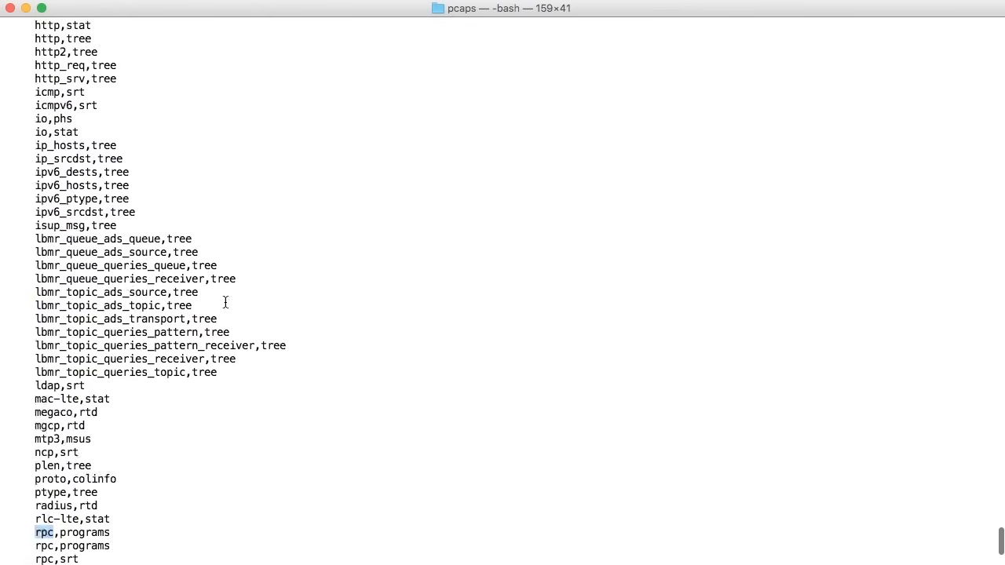
pyautogui.doubleClick(39, 293)
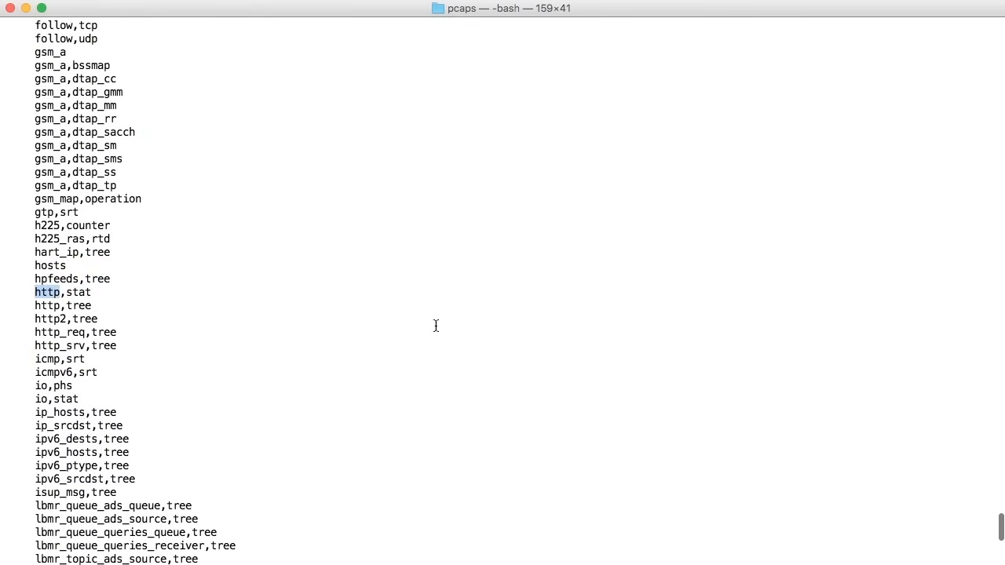
pyautogui.scroll(10, 436, 326)
pyautogui.scroll(5, 436, 326)
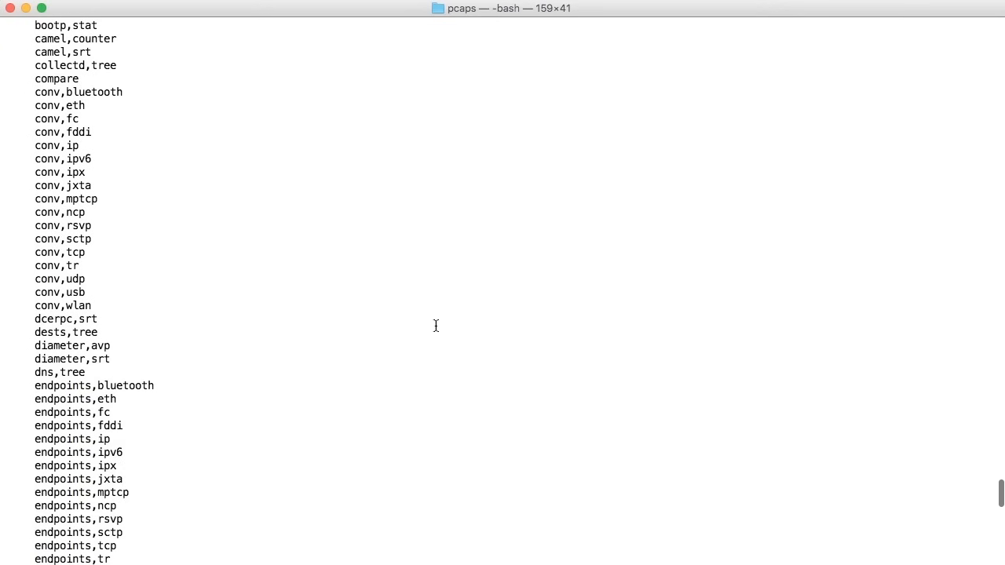
pyautogui.scroll(10, 436, 326)
pyautogui.scroll(-6, 435, 326)
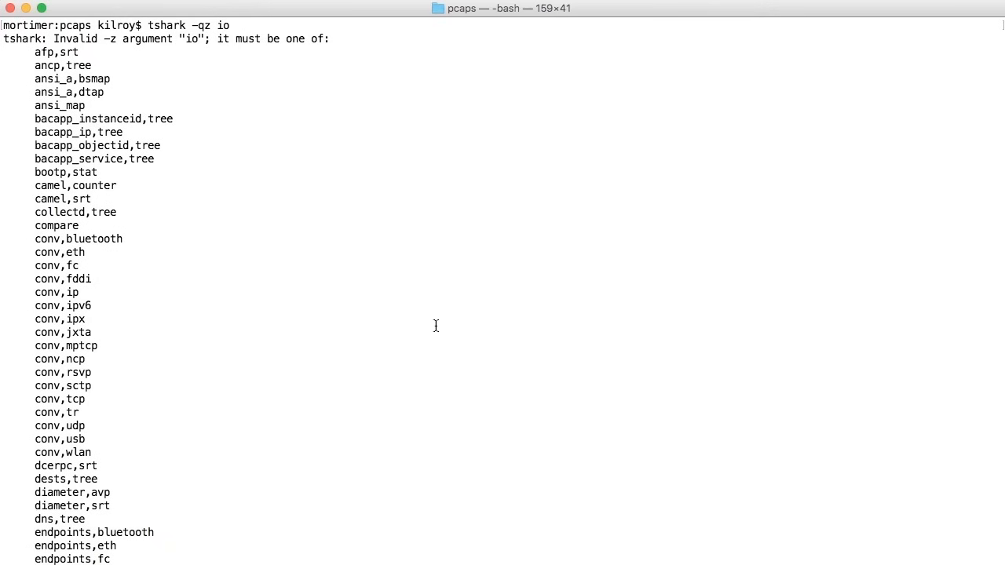
pyautogui.scroll(-20, 436, 326)
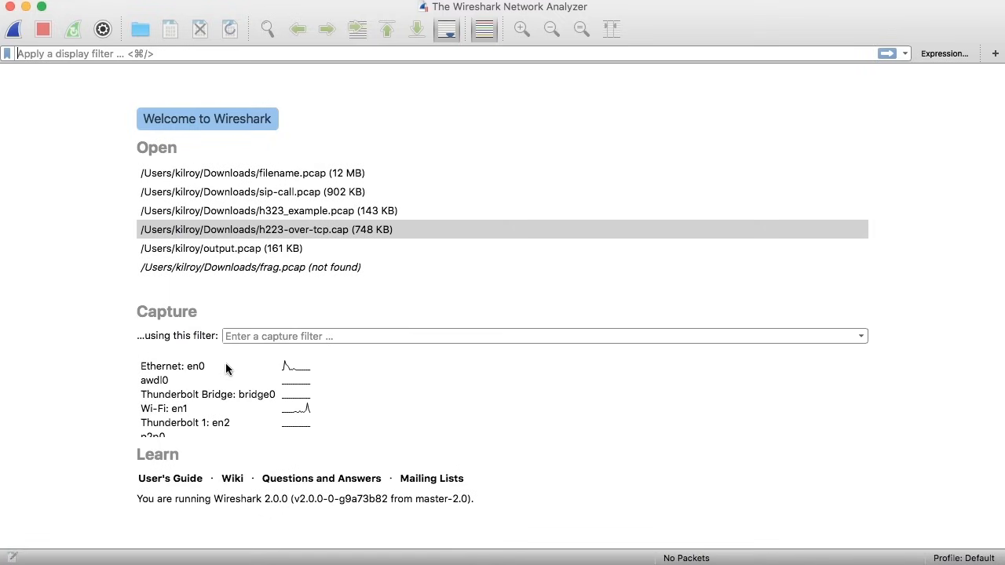
# Step: Switch to Wireshark, open the recent capture filename.pcap and look through its first packets
pyautogui.click(200, 366)
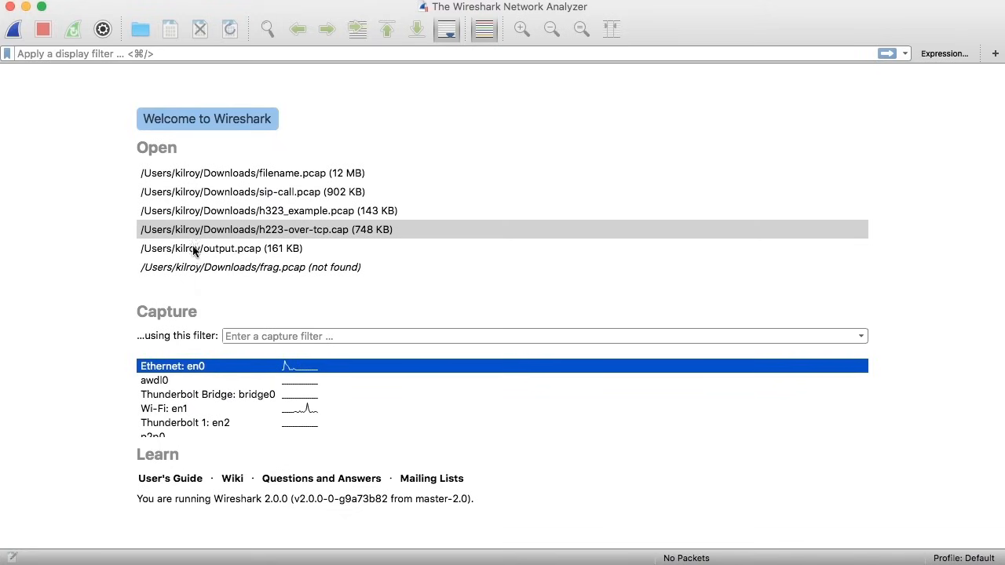
pyautogui.doubleClick(265, 175)
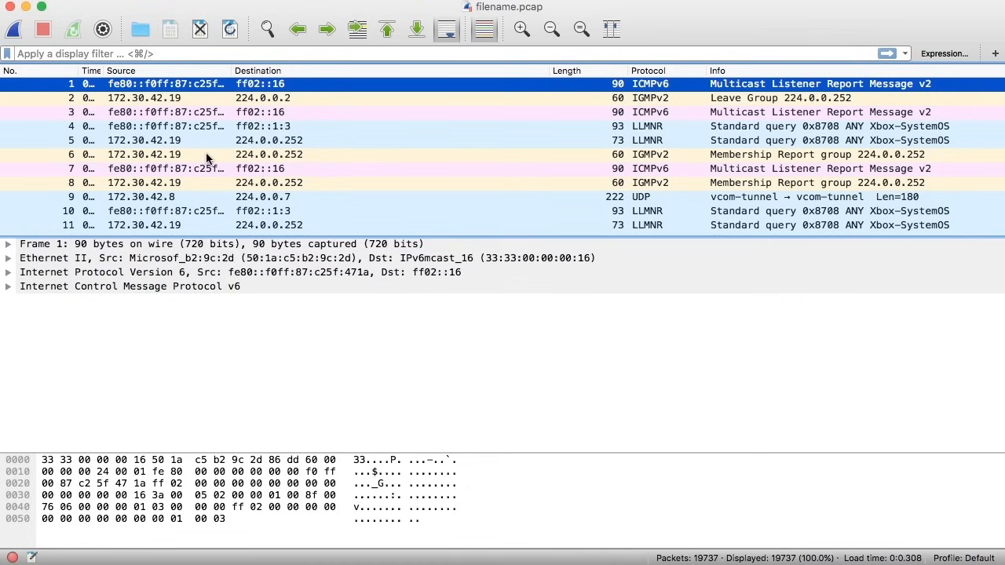
pyautogui.scroll(-9, 206, 152)
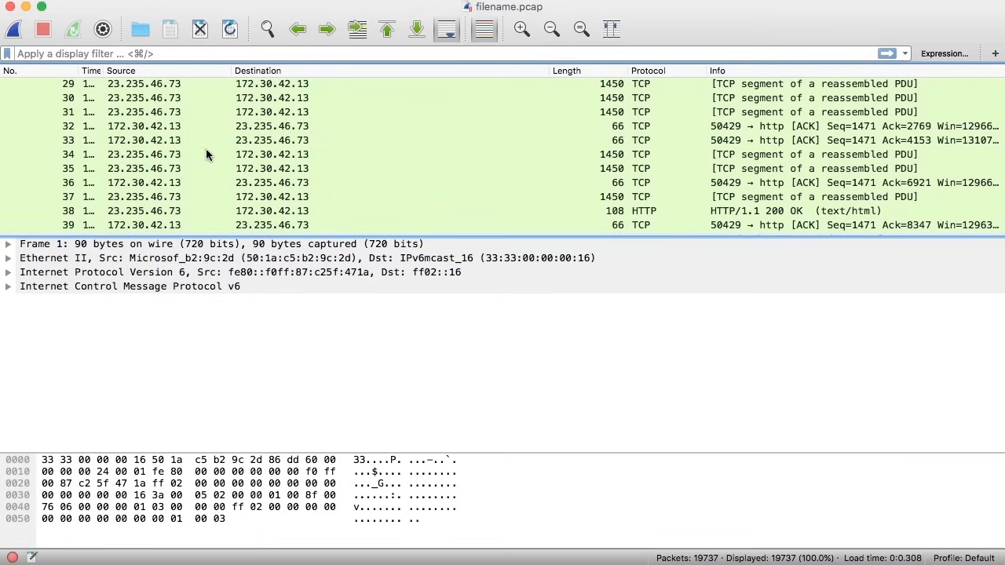
# Step: Filter the displayed packets of filename.pcap with the display filter tcp
pyautogui.click(131, 53)
pyautogui.write('tcp')
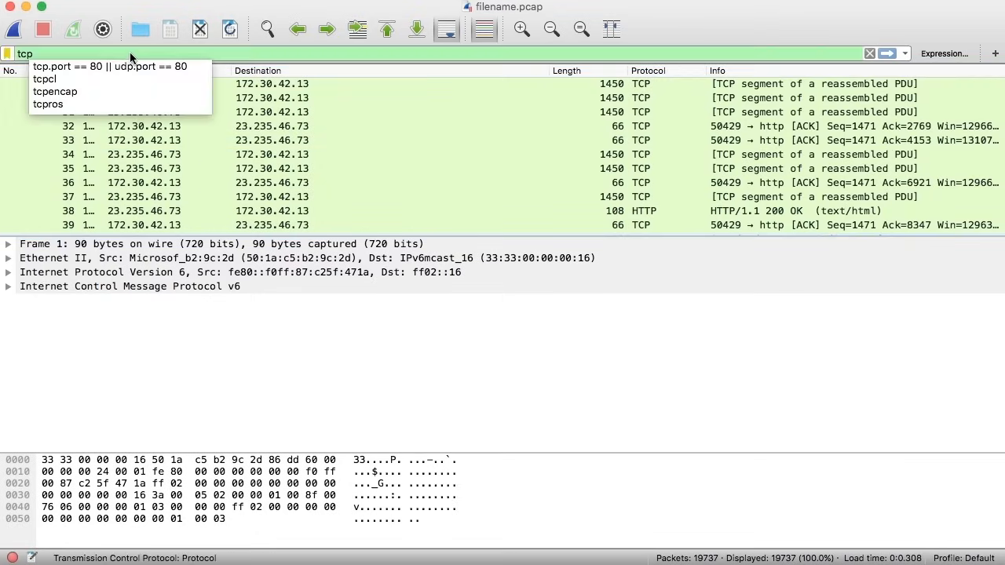
pyautogui.press('Return')
# Step: Replace the display filter with http, apply it, and clear the filter to show all packets again
pyautogui.press('BackSpace')
pyautogui.press('BackSpace')
pyautogui.press('BackSpace')
pyautogui.write('http')
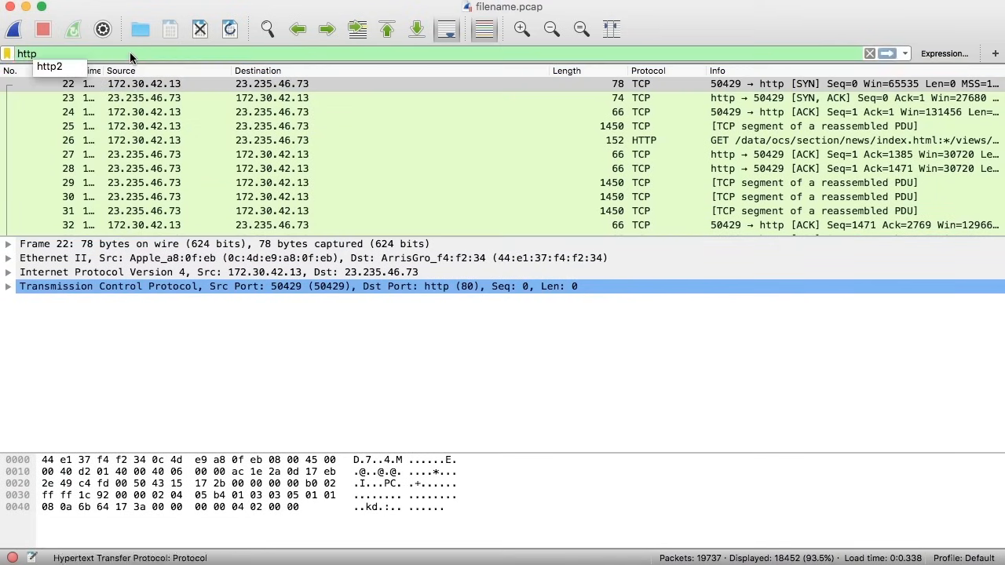
pyautogui.press('Return')
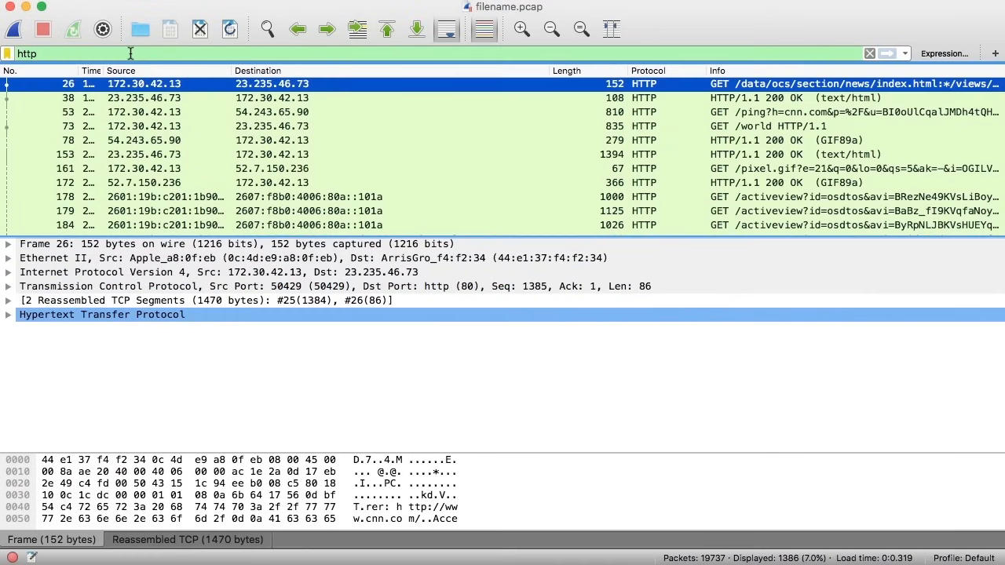
pyautogui.click(870, 53)
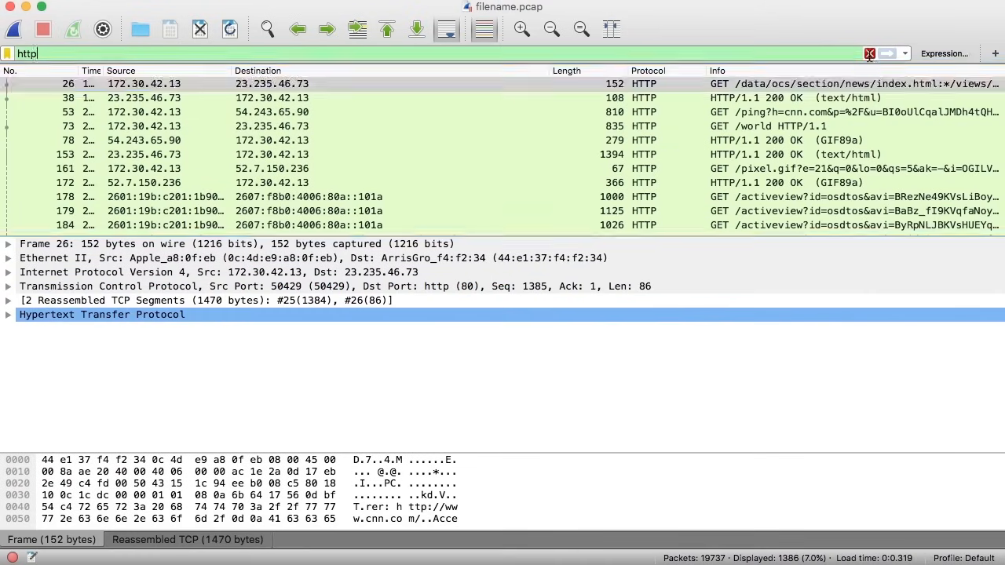
# Step: Open the Conversations statistics, view the IPv4 conversations including their timing and bit rates, and close the window
pyautogui.click(377, 0)
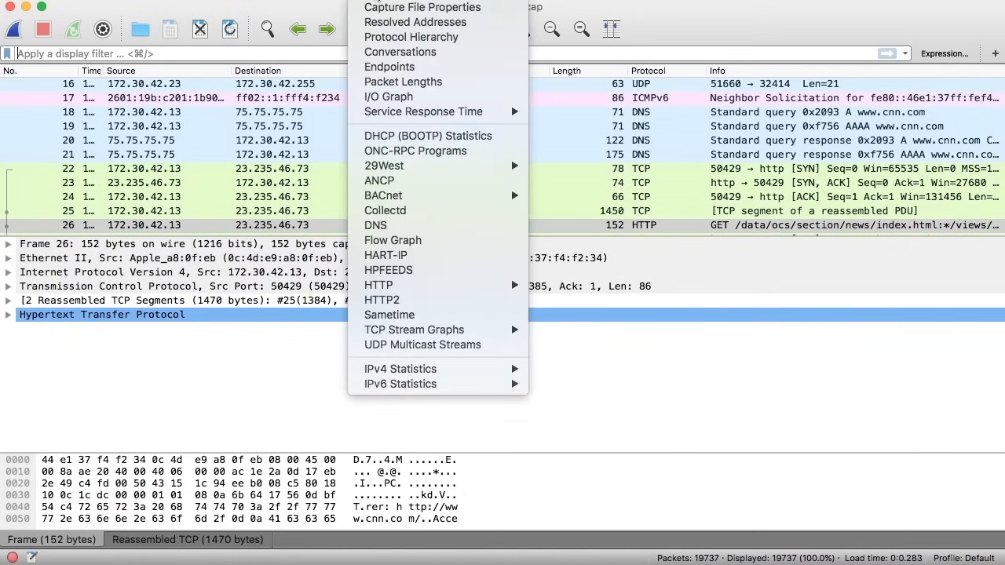
pyautogui.click(399, 52)
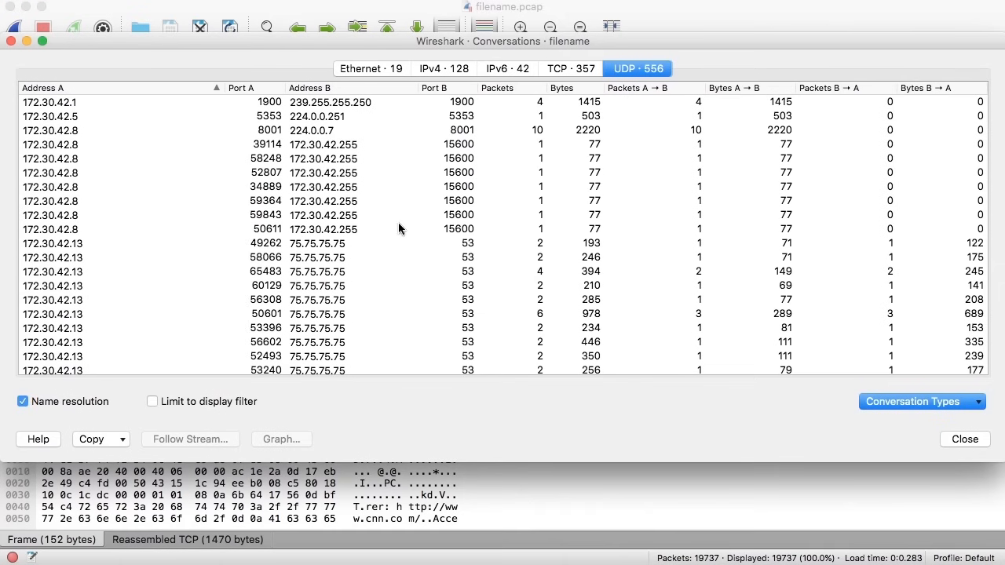
pyautogui.click(452, 70)
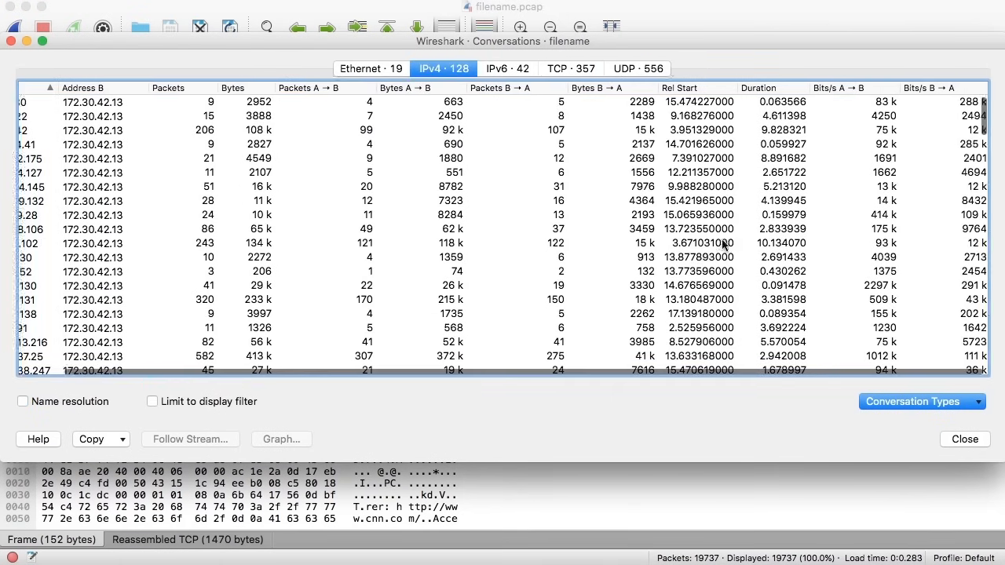
pyautogui.click(964, 440)
# Step: Open the Endpoints statistics, view the IPv4 endpoints including their country, AS number, city and coordinates, and close the window
pyautogui.click(377, 0)
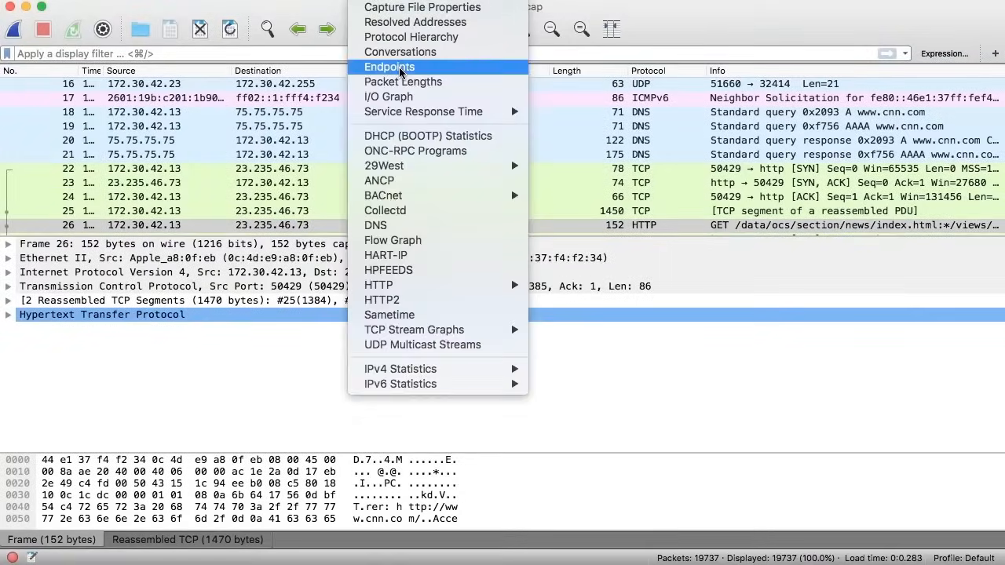
pyautogui.click(401, 69)
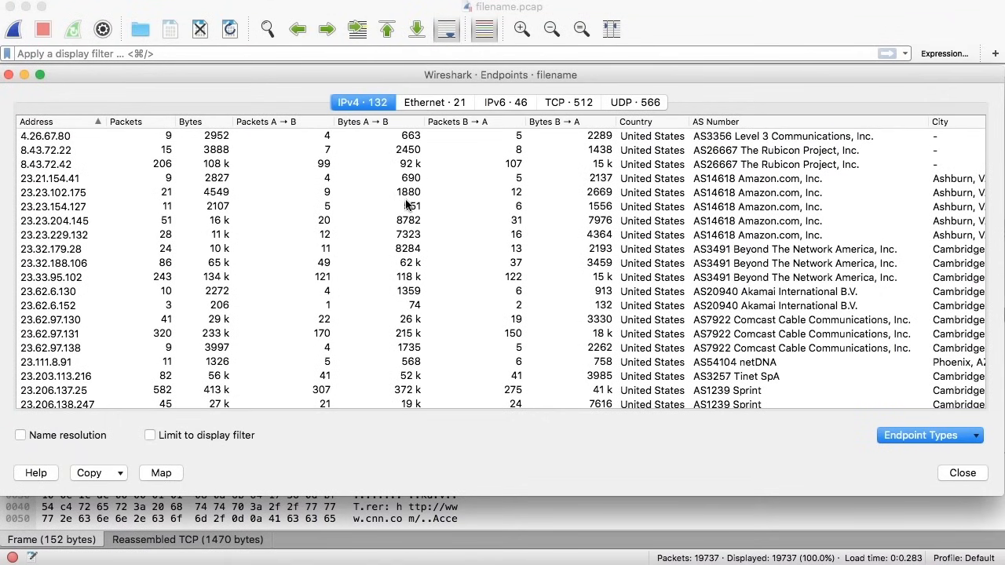
pyautogui.click(750, 235)
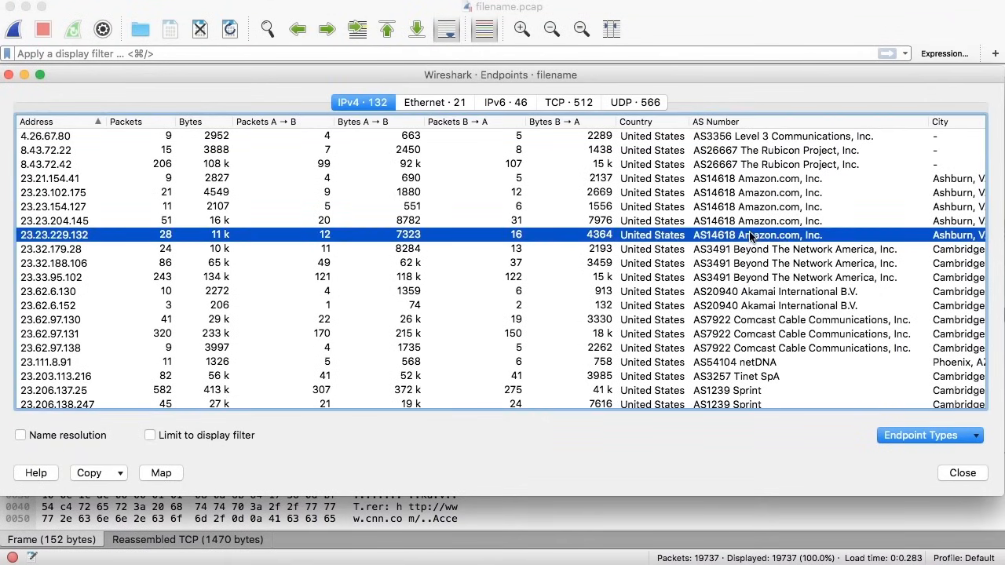
pyautogui.hscroll(5, 750, 235)
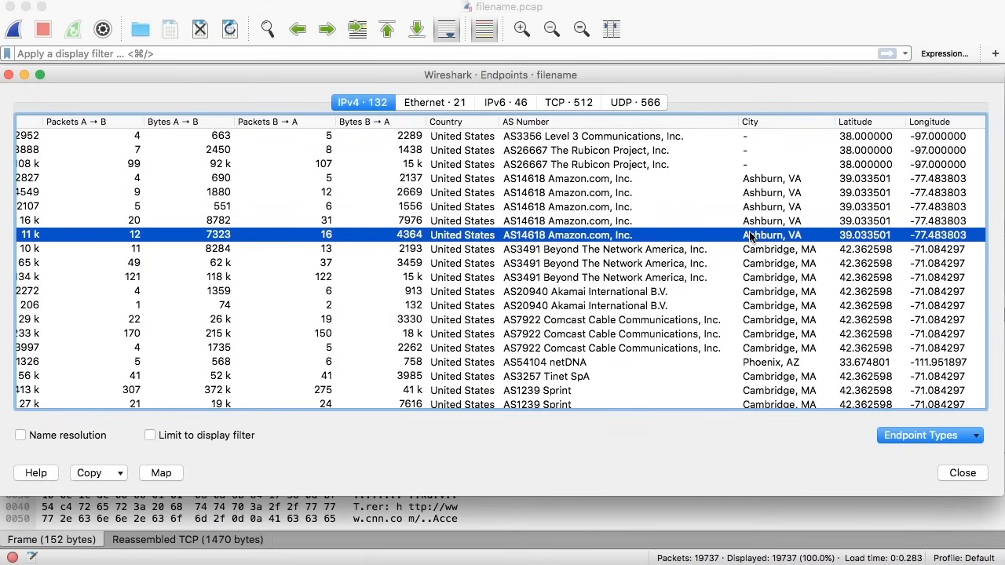
pyautogui.click(963, 472)
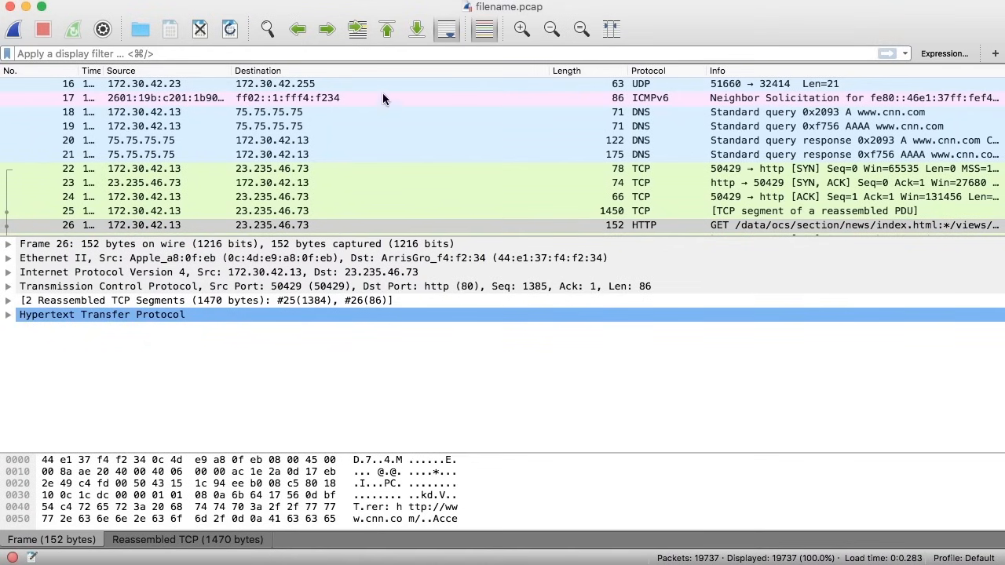
# Step: Sort the packet list by source address, restore the order by packet number and return to the first packets
pyautogui.click(153, 71)
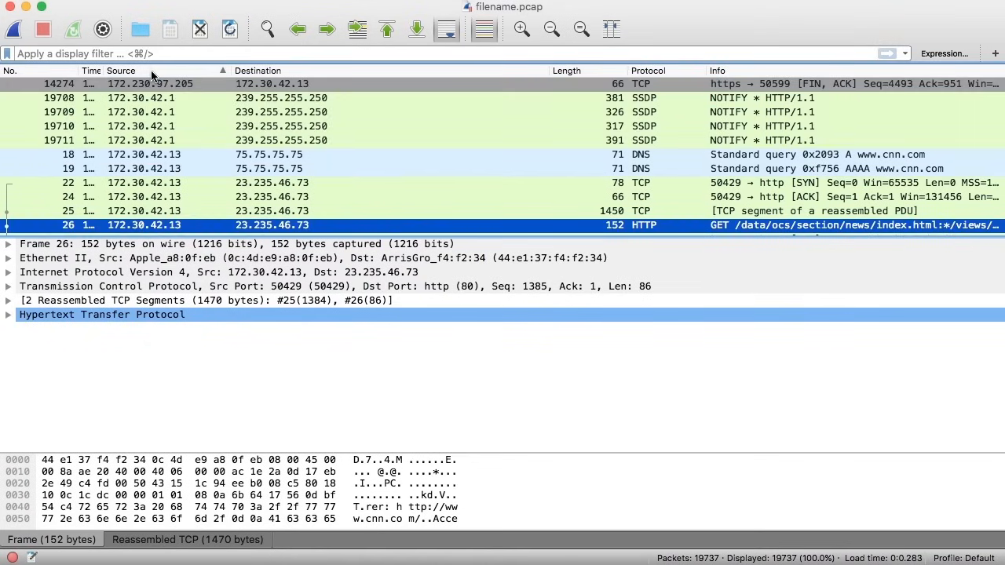
pyautogui.click(67, 72)
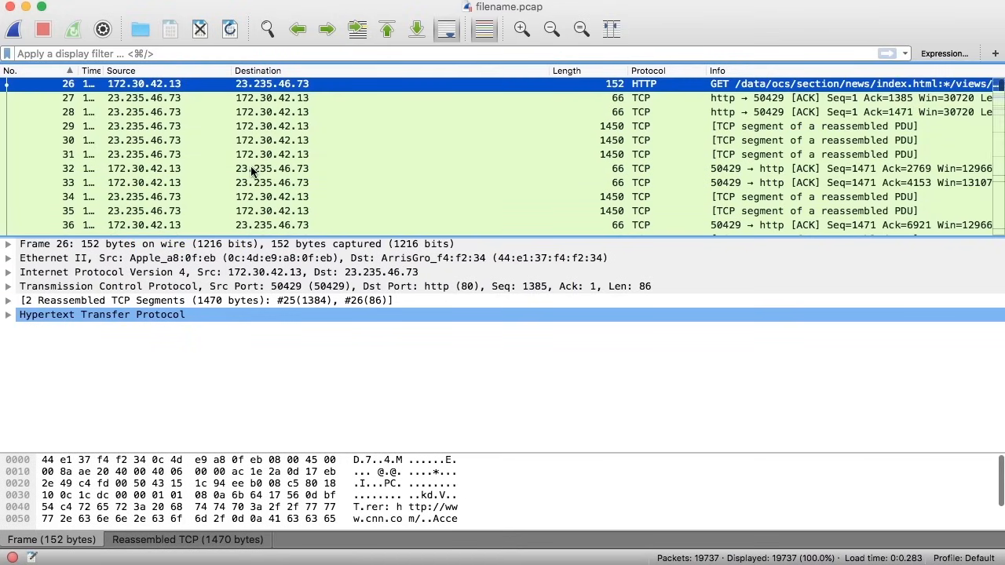
pyautogui.scroll(5, 251, 172)
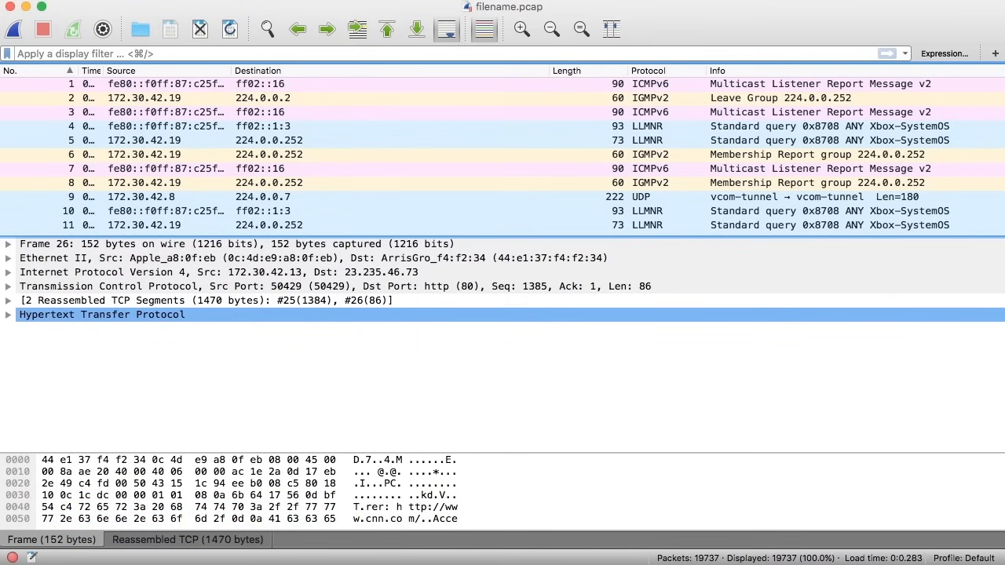
# Step: Open the Expert Information for the capture, look through its errors, warnings, notes and chats, and close the window
pyautogui.click(13, 557)
pyautogui.moveTo(854, 234); pyautogui.dragTo(377, 2)
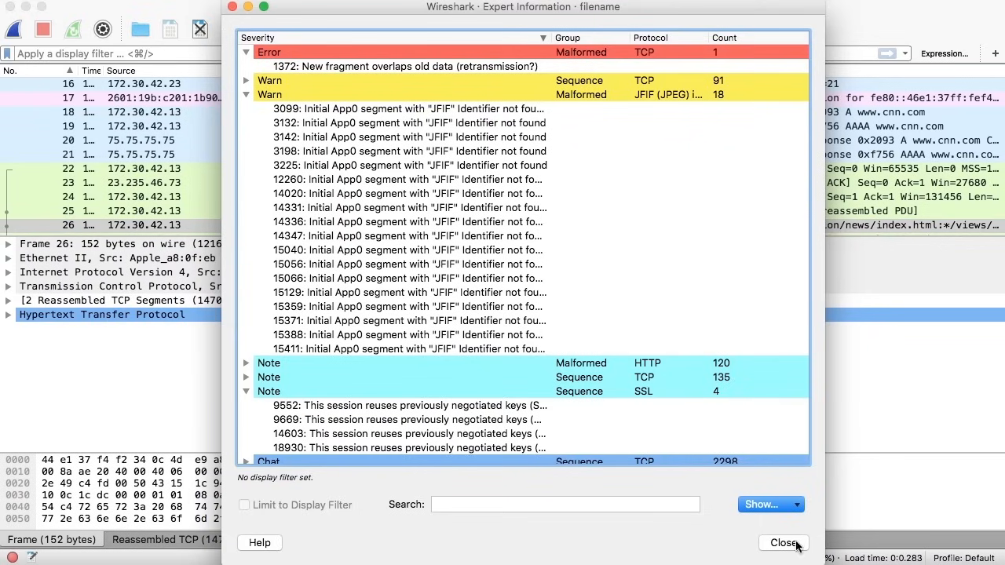
pyautogui.scroll(-2, 623, 343)
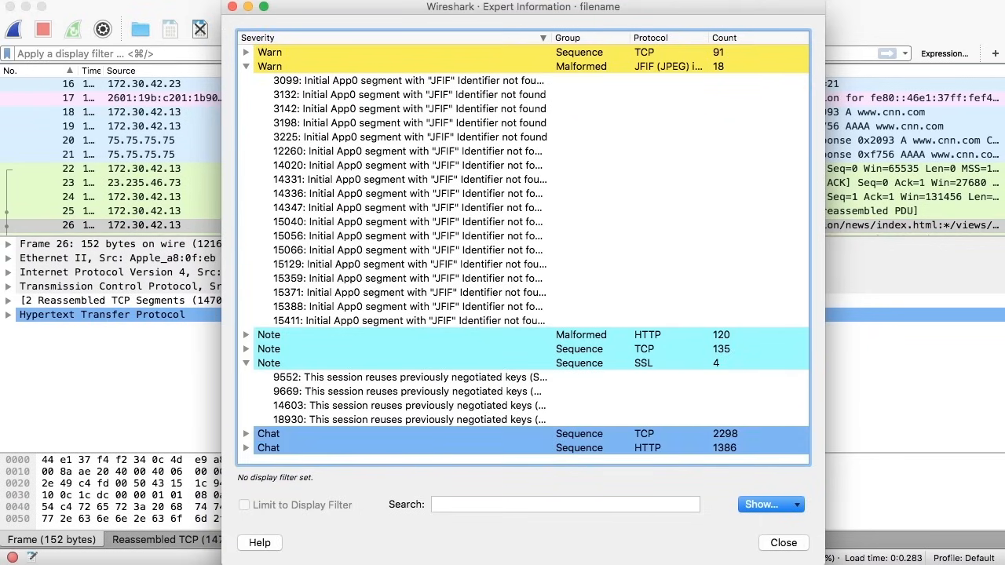
pyautogui.click(793, 545)
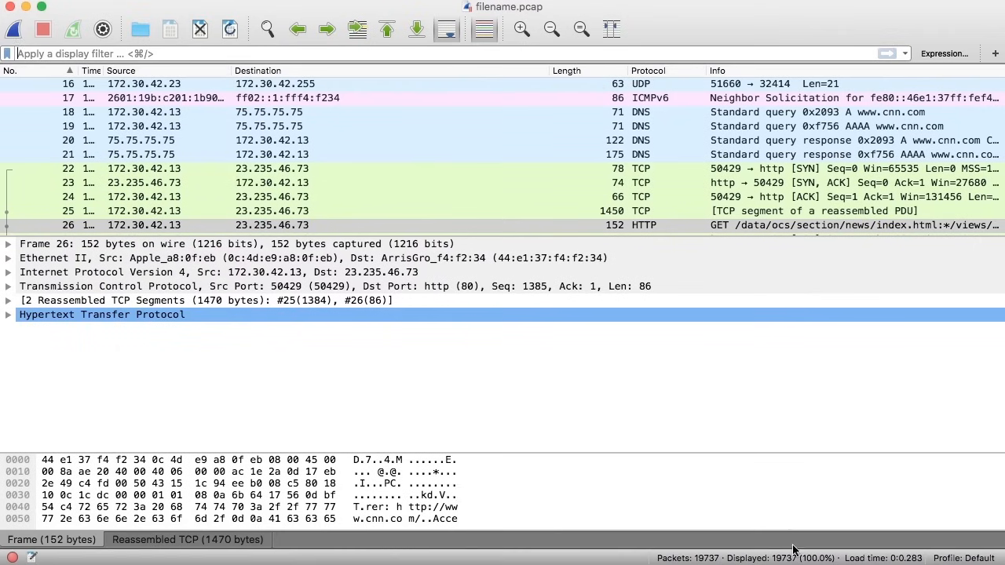
# Step: Check the capture for VoIP calls in the VoIP Calls window and close it
pyautogui.click(358, 1)
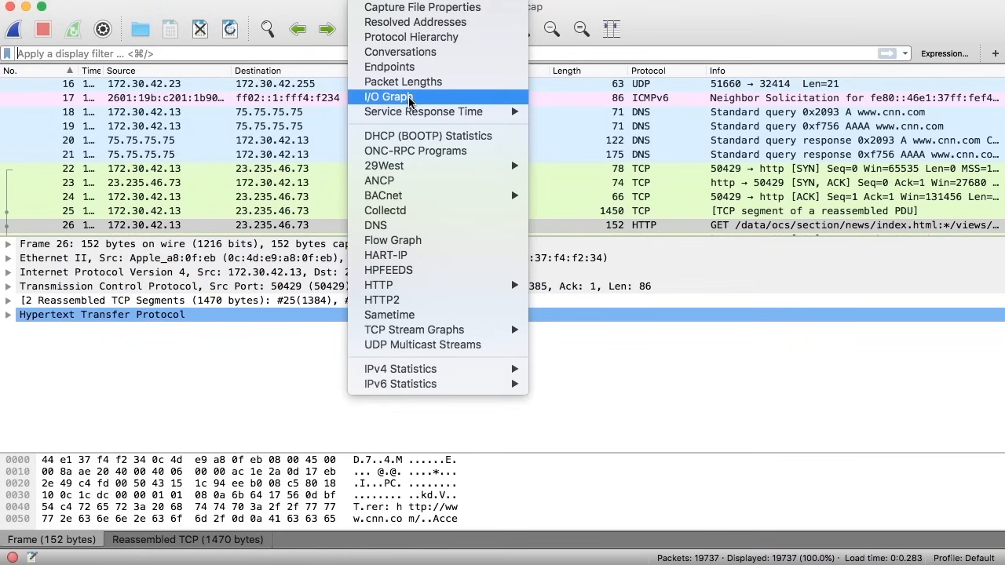
pyautogui.moveTo(434, 1)
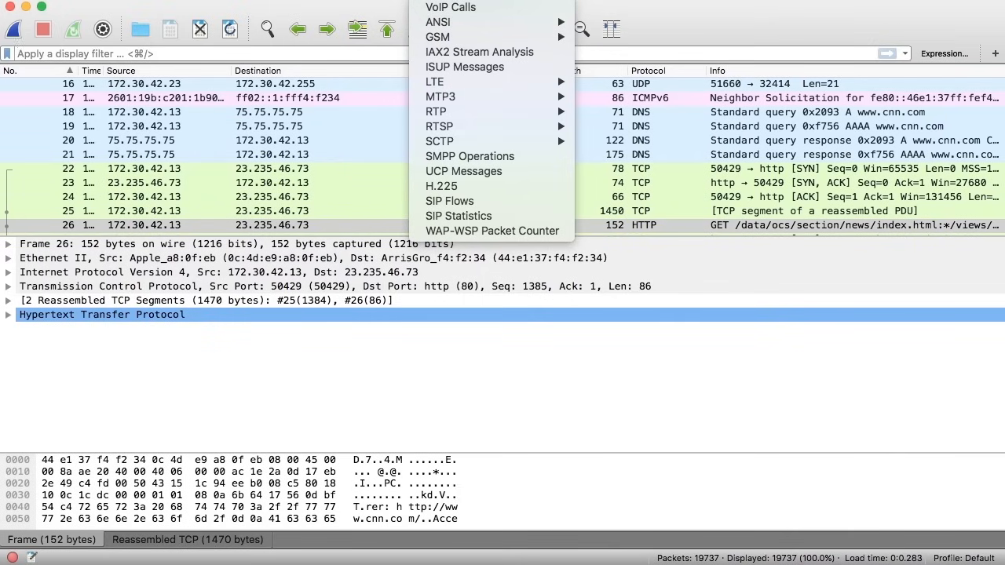
pyautogui.click(463, 9)
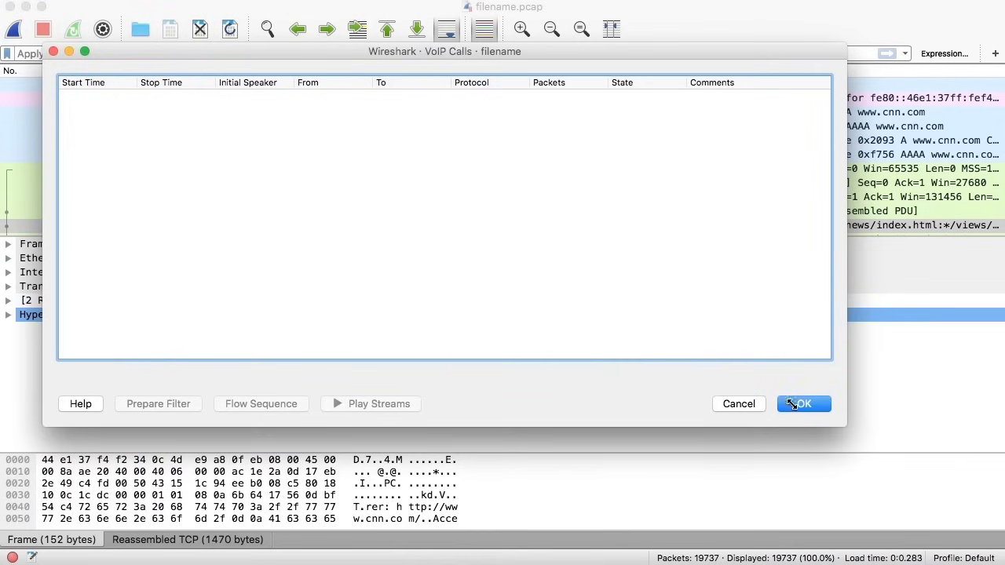
pyautogui.click(736, 404)
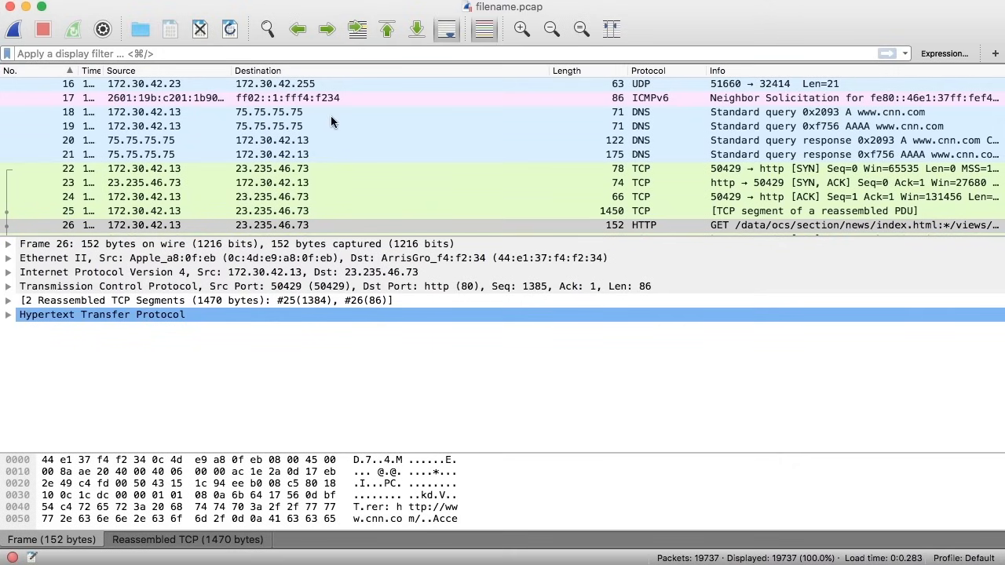
# Step: Enable name resolution for network addresses and widen the Source column to fit the full host names
pyautogui.scroll(-3, 328, 125)
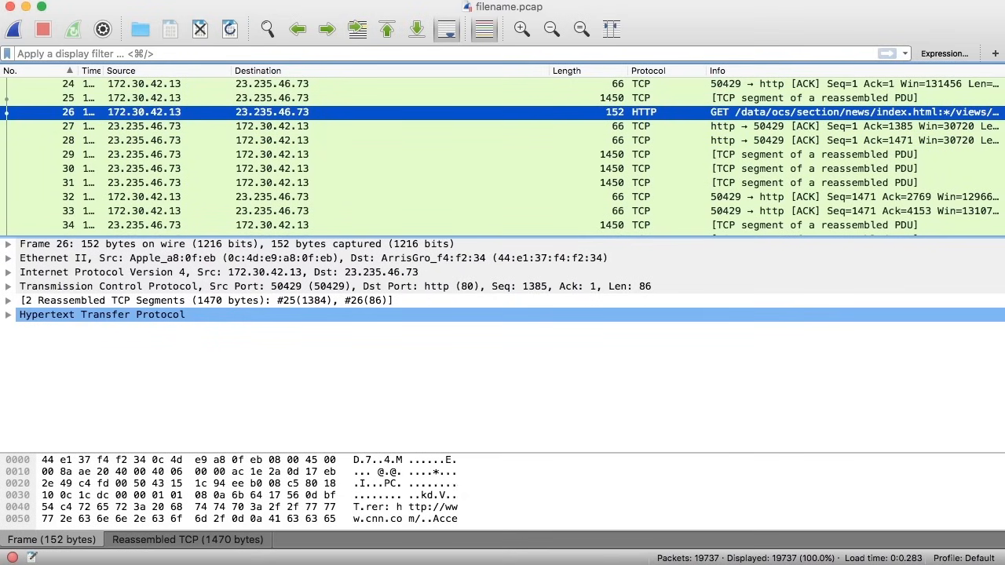
pyautogui.click(186, 1)
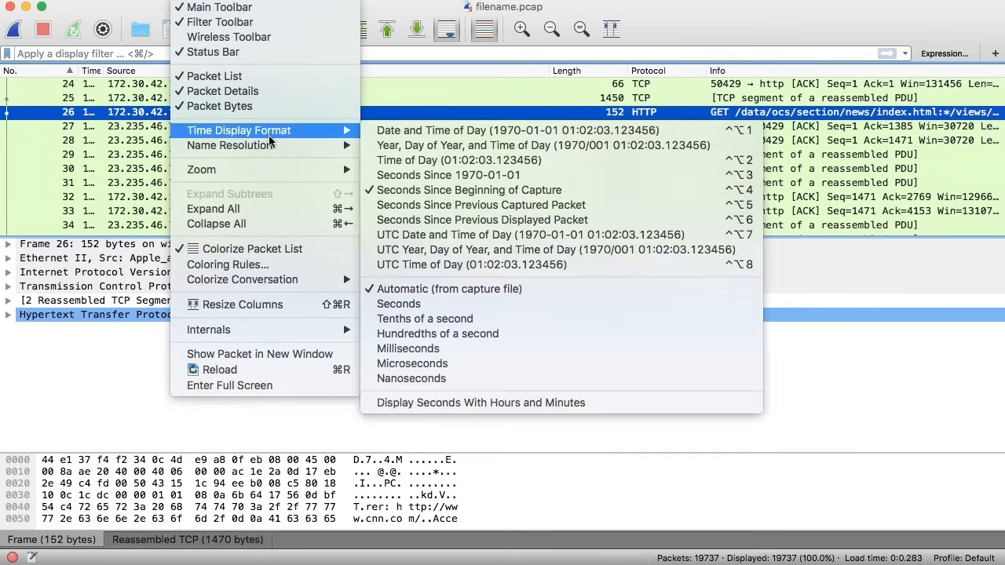
pyautogui.moveTo(270, 149)
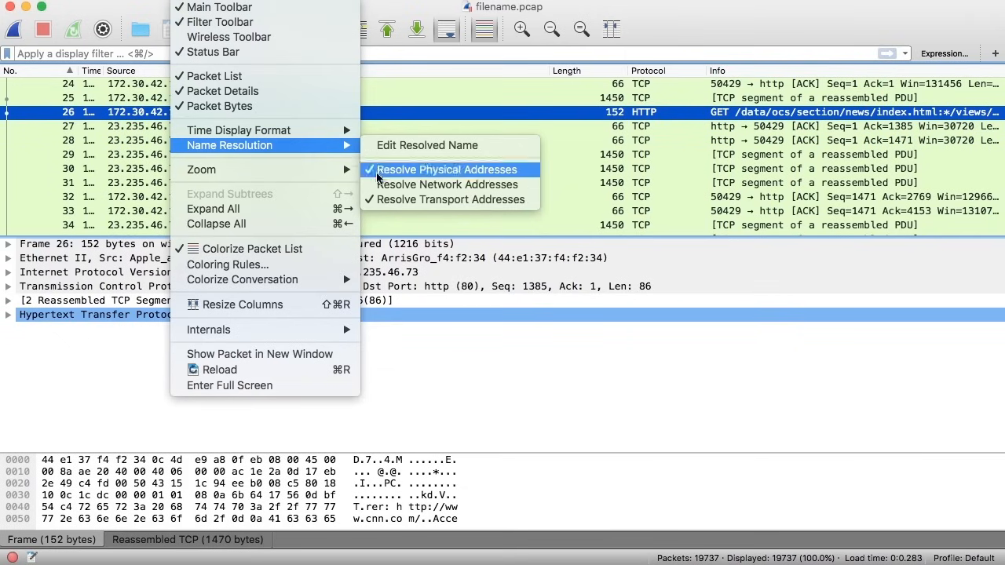
pyautogui.click(404, 186)
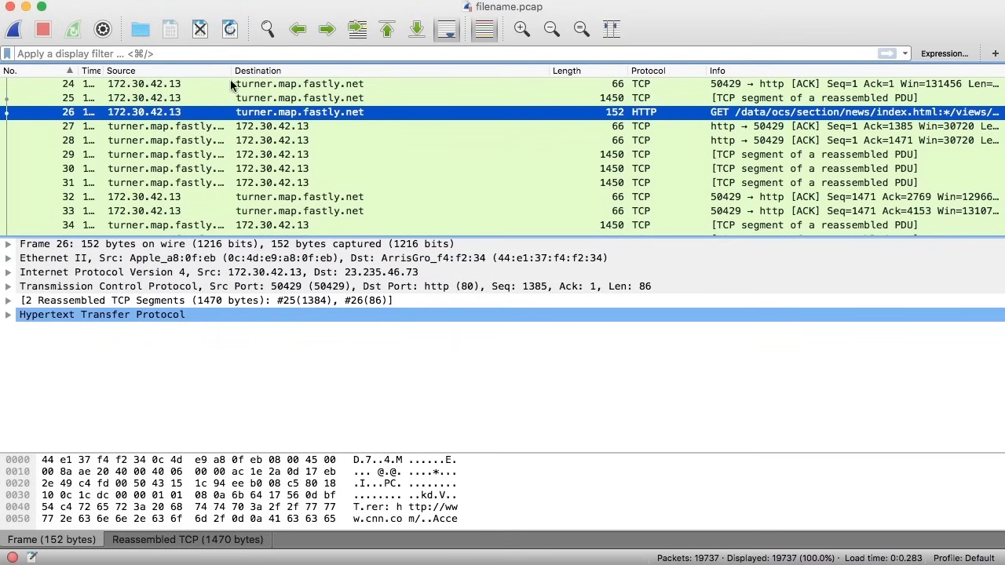
pyautogui.moveTo(233, 71); pyautogui.dragTo(287, 71)
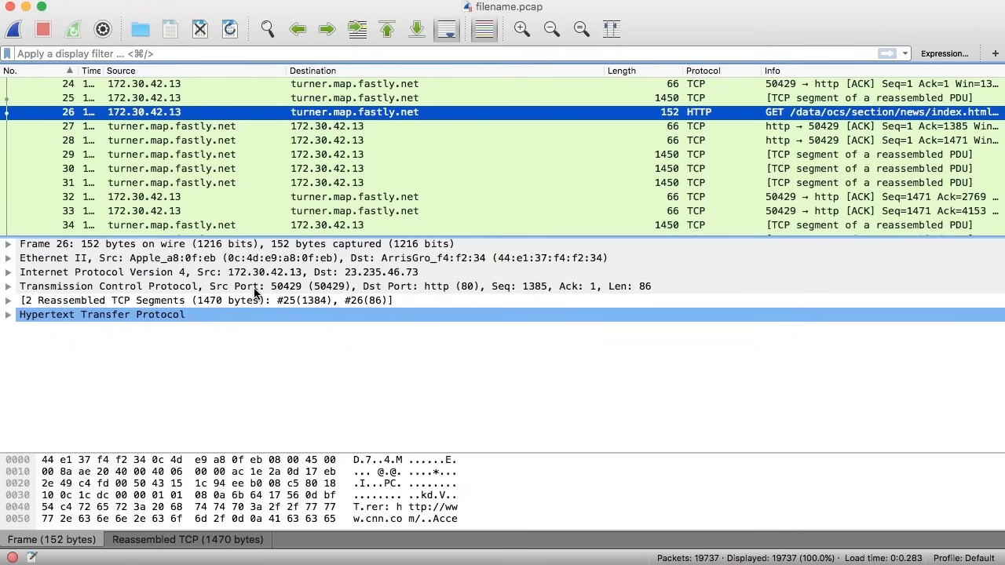
pyautogui.scroll(-5, 283, 206)
pyautogui.scroll(3, 283, 205)
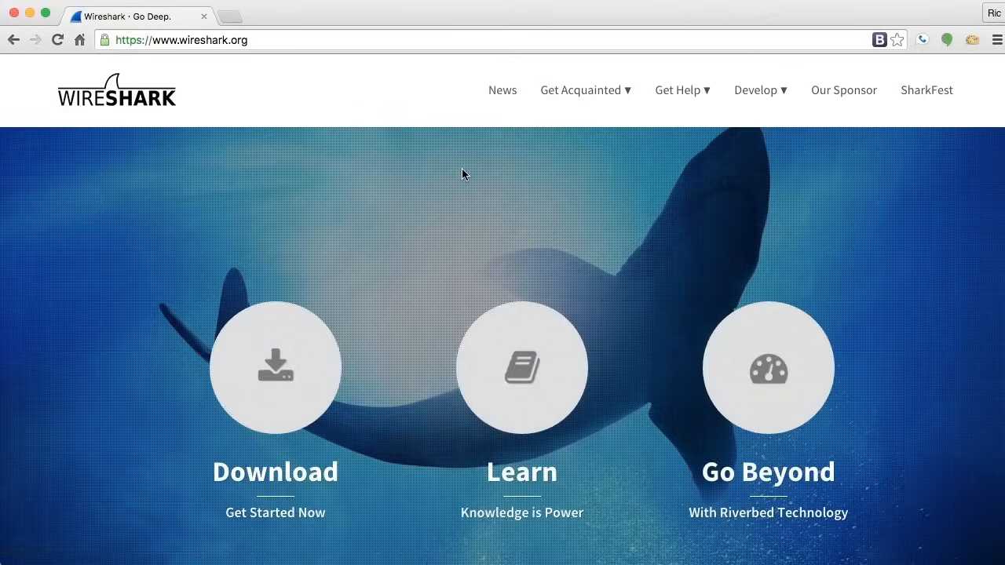
# Step: In the Chrome browser, view the Wireshark downloads on wireshark.org, and search the web for pcap repository
pyautogui.click(252, 379)
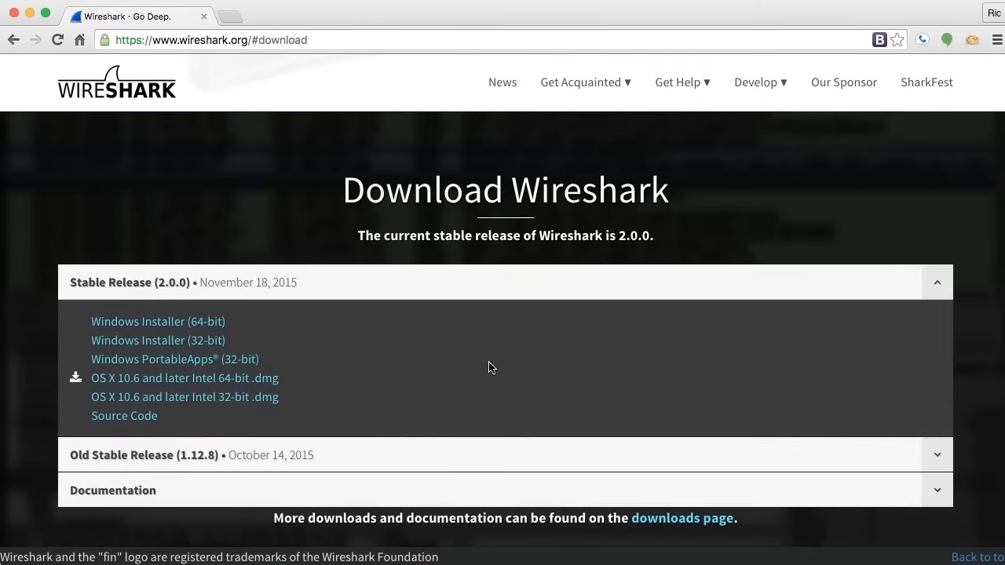
pyautogui.click(251, 41)
pyautogui.press('BackSpace')
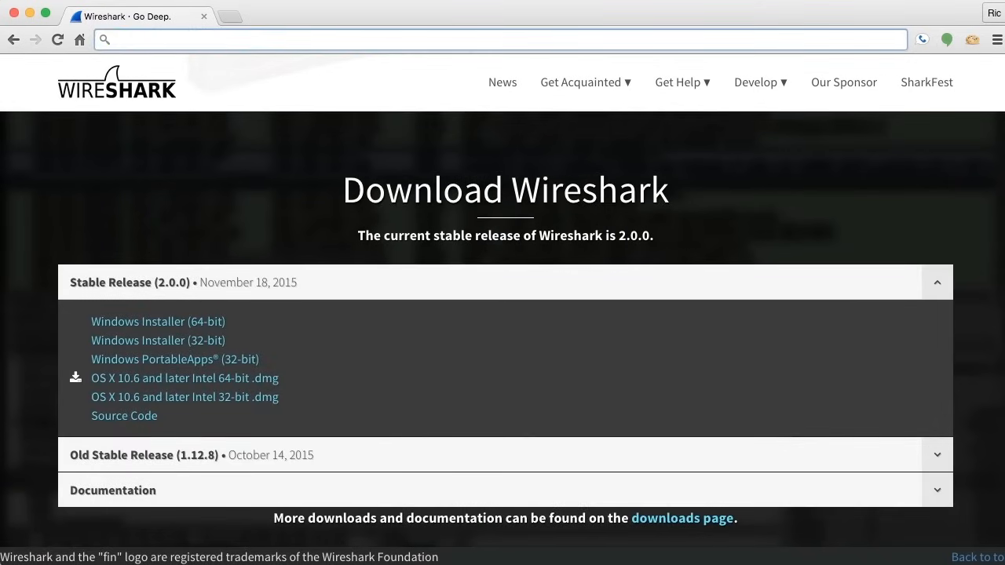
pyautogui.write('pcap')
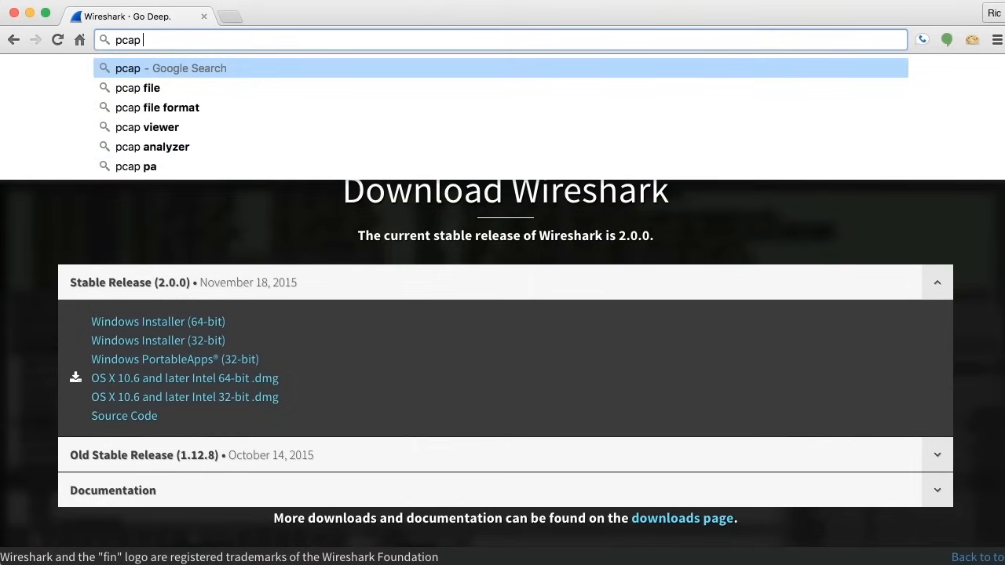
pyautogui.write(' re')
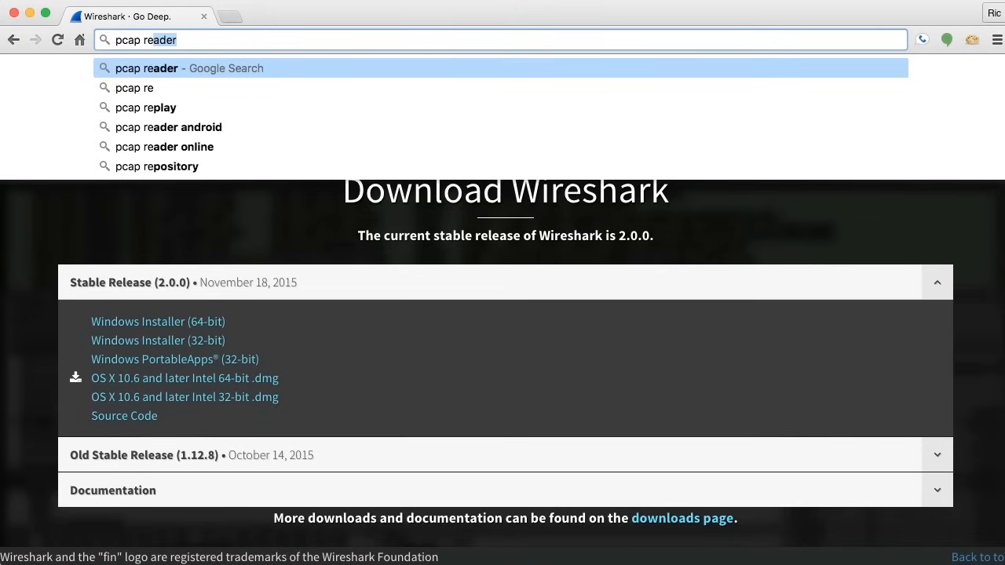
pyautogui.write('po')
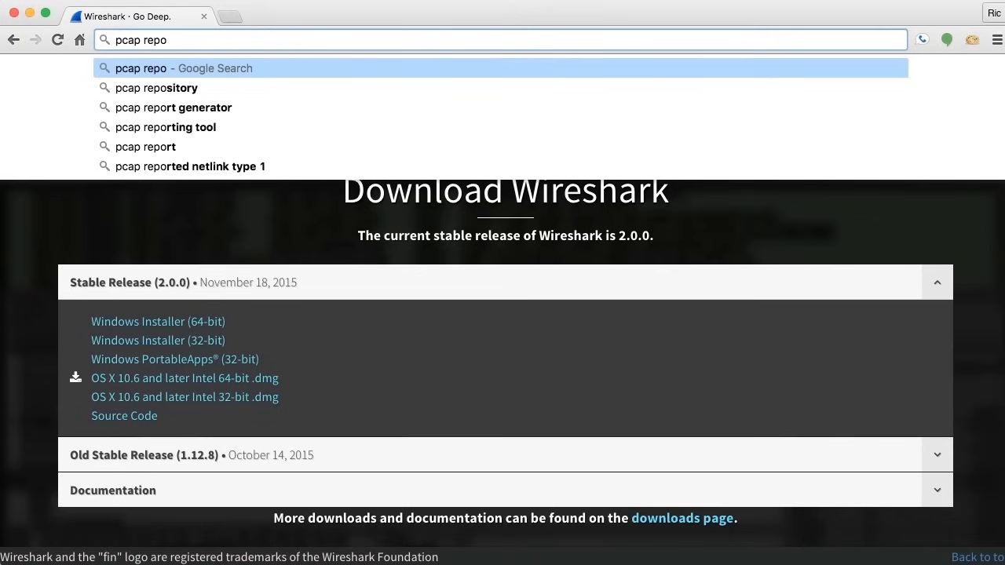
pyautogui.press('Down')
pyautogui.press('Return')
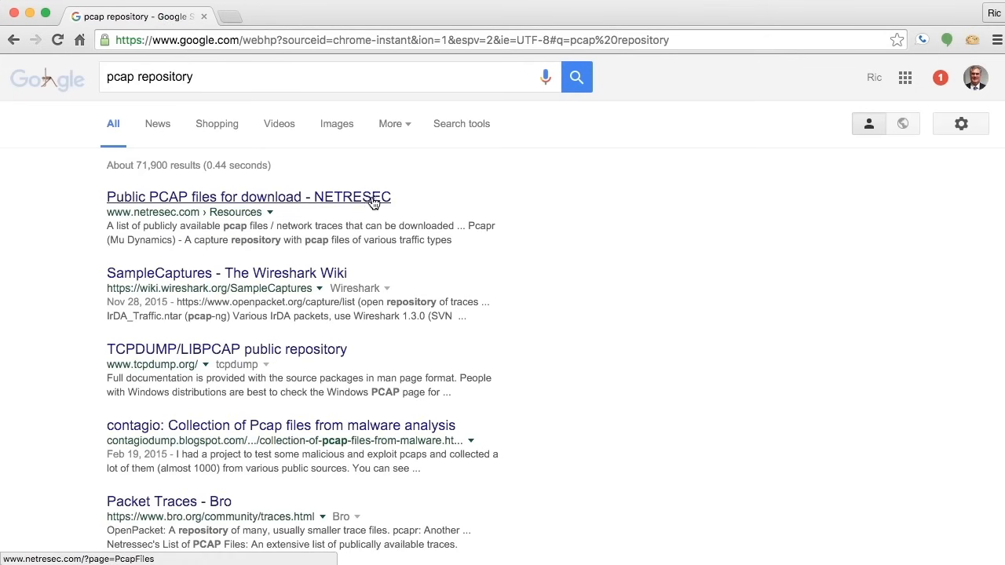
# Step: Open the SampleCaptures page of the Wireshark Wiki from the results and look through its list of protocols
pyautogui.click(291, 279)
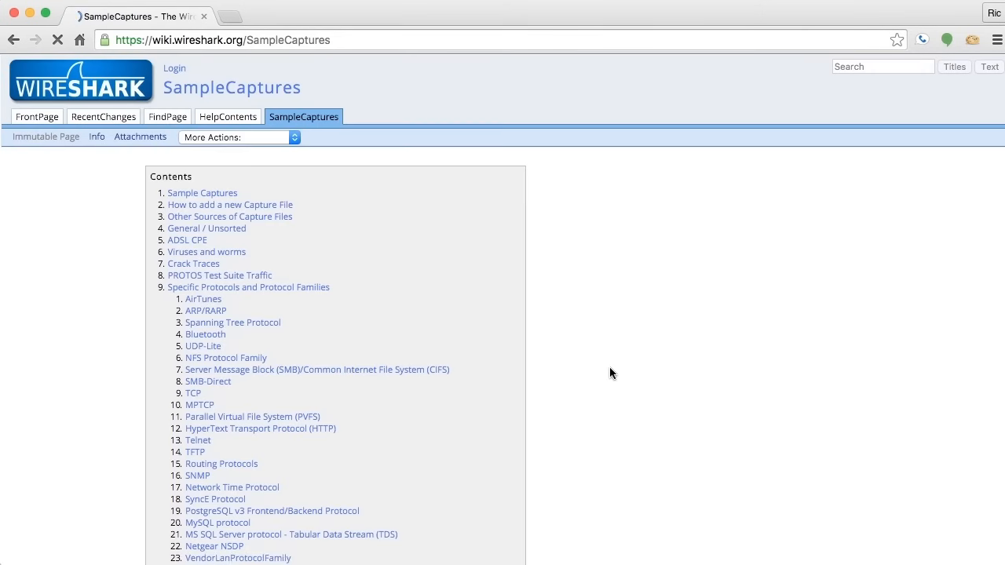
pyautogui.scroll(-3, 609, 367)
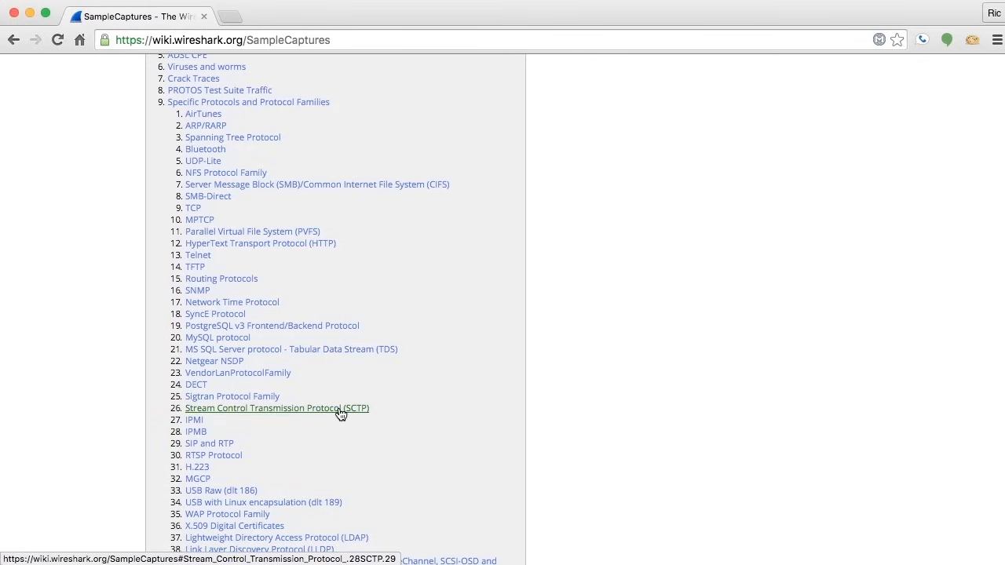
pyautogui.scroll(-5, 519, 406)
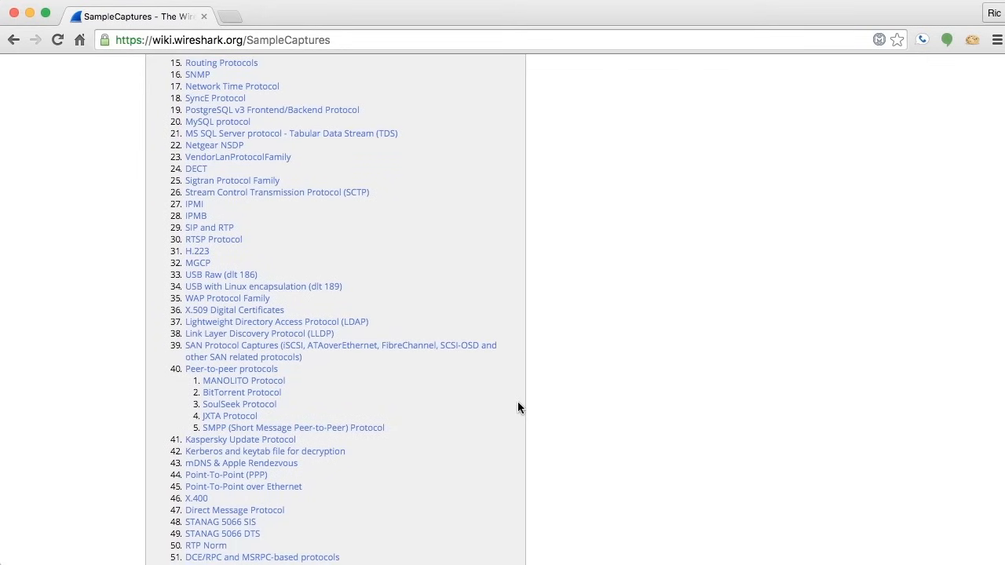
pyautogui.scroll(-8, 518, 407)
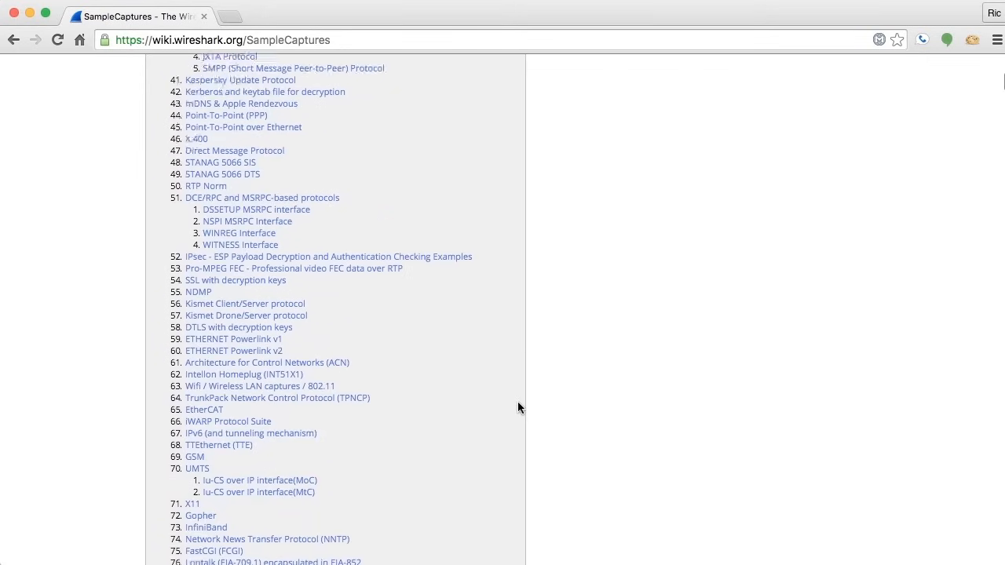
pyautogui.scroll(-3, 517, 407)
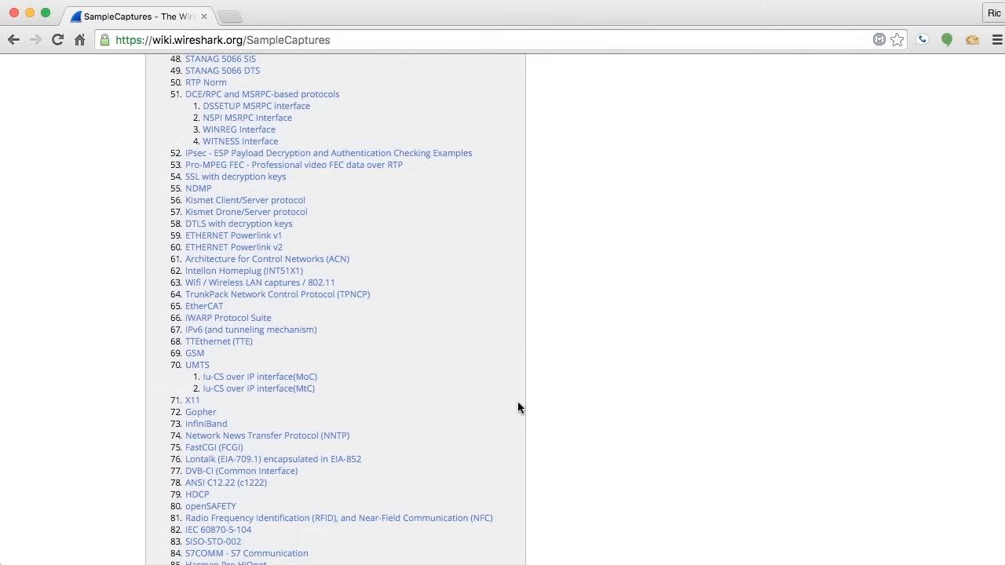
# Step: Find sip on the SampleCaptures page, open the SIP and RTP section and look through its sample captures
pyautogui.hotkey('ctrl', 'f')
pyautogui.write('sip')
pyautogui.press('Escape')
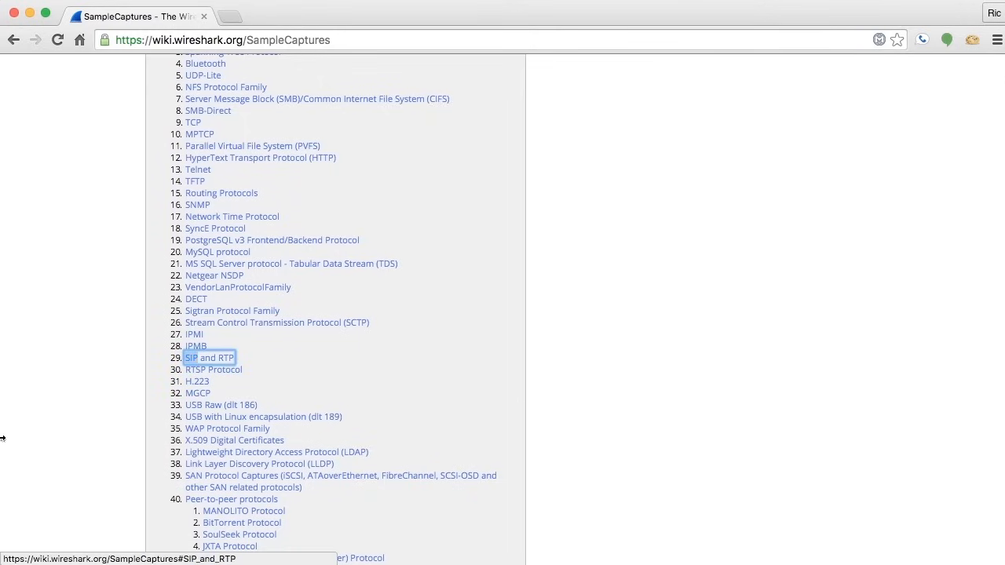
pyautogui.click(224, 359)
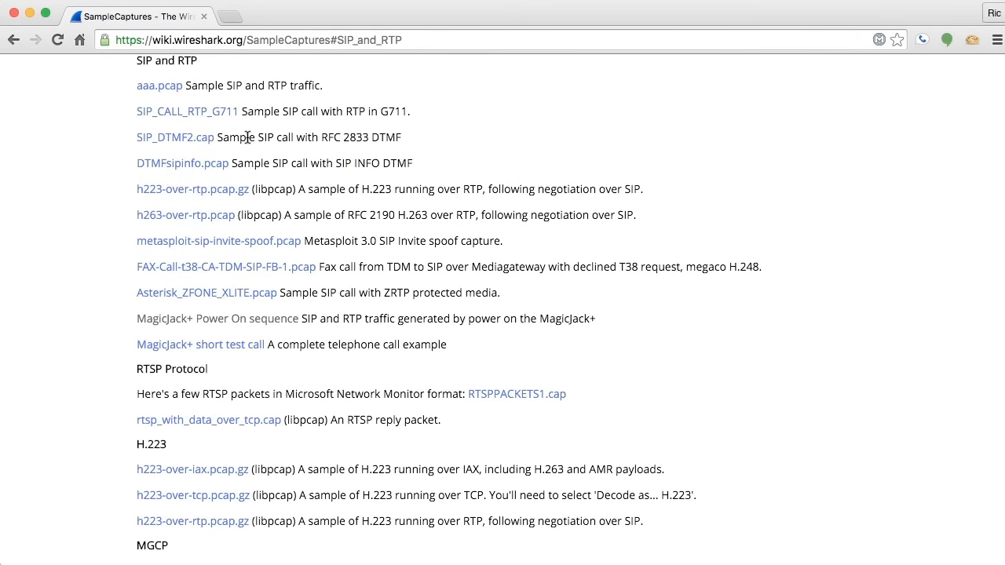
pyautogui.scroll(-3, 592, 291)
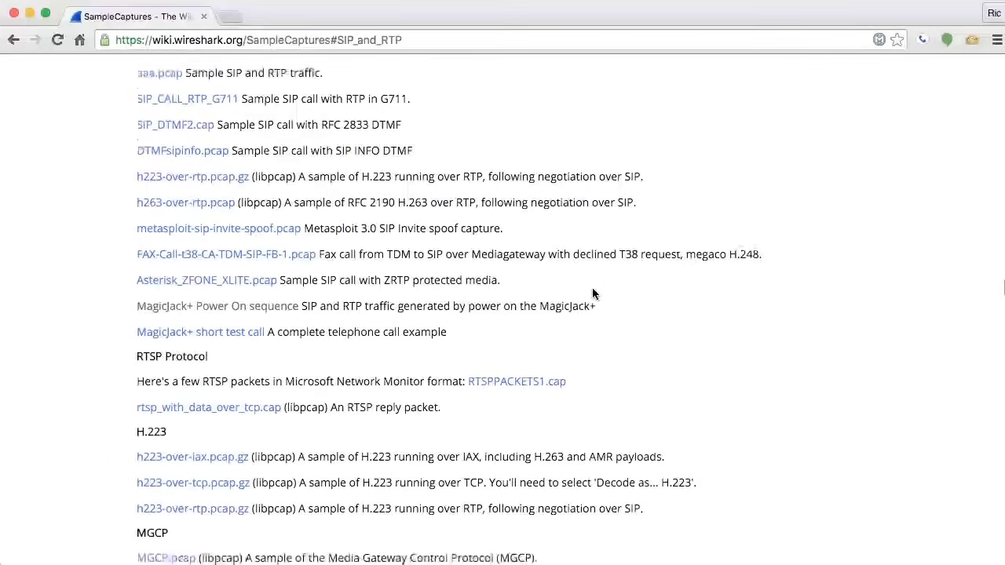
# Step: Look through the further protocol sections of the SampleCaptures page, such as LDAP, LLDP and Kerberos, and open the pcapr.net website
pyautogui.scroll(-15, 592, 287)
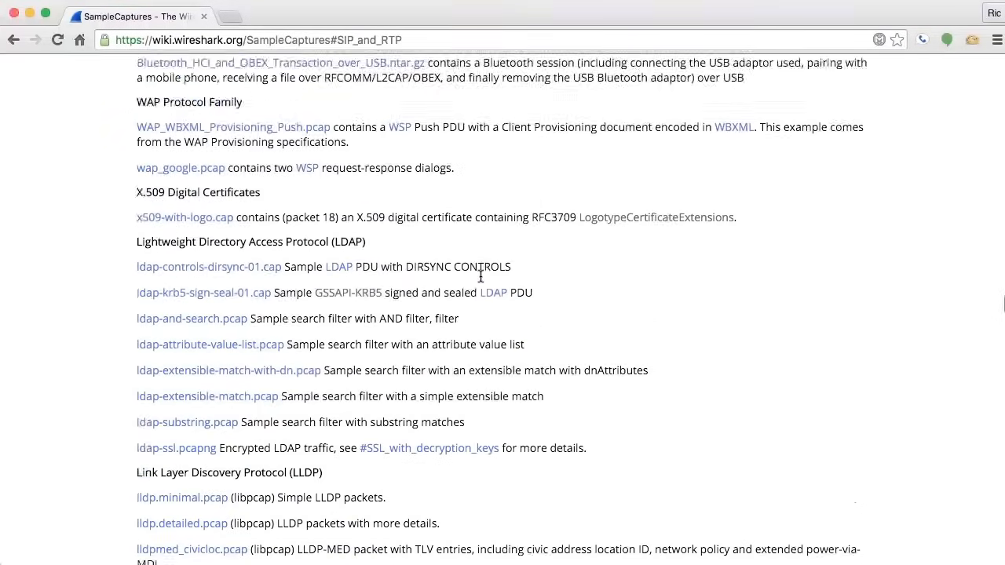
pyautogui.scroll(-5, 480, 279)
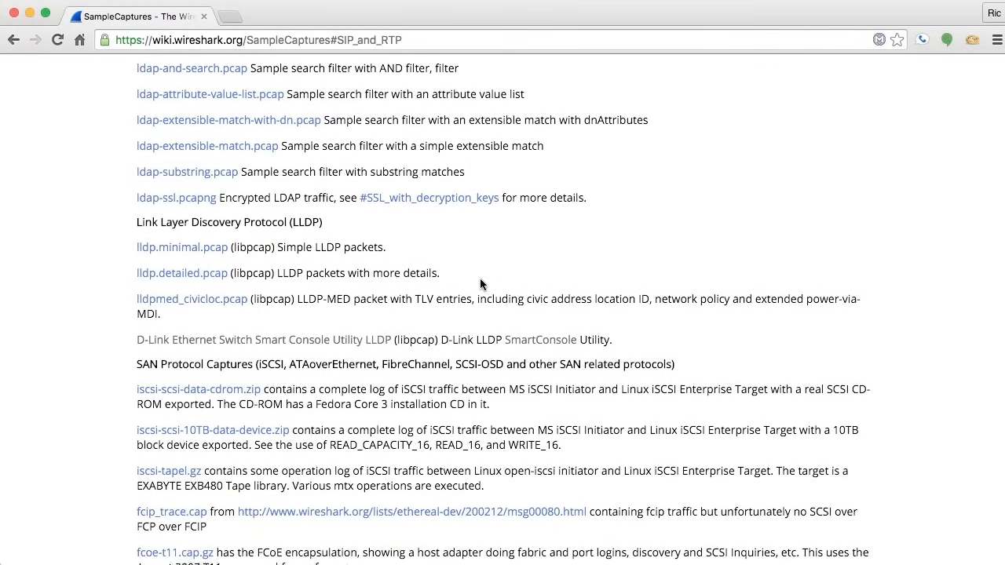
pyautogui.scroll(-15, 480, 283)
pyautogui.scroll(-11, 481, 266)
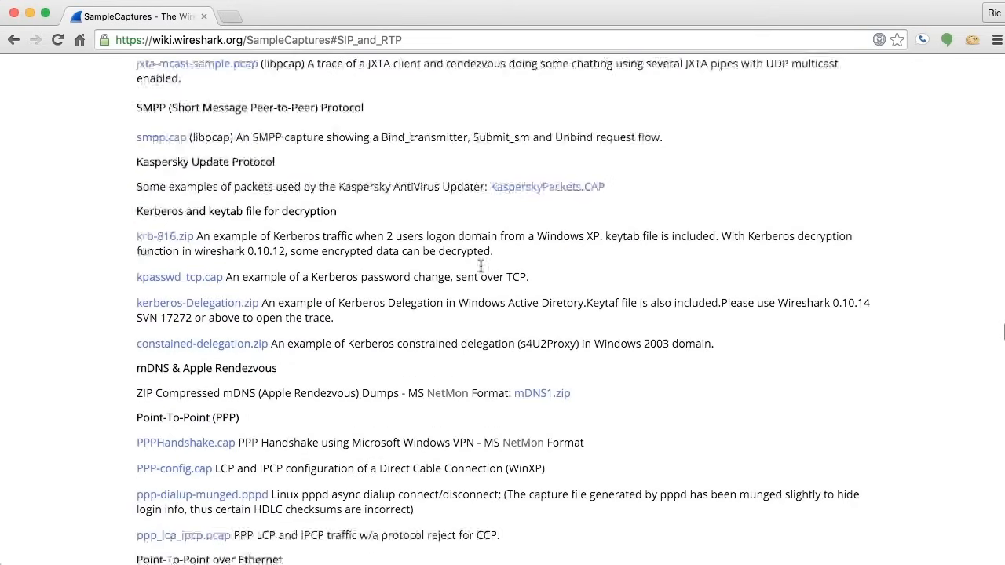
pyautogui.click(261, 37)
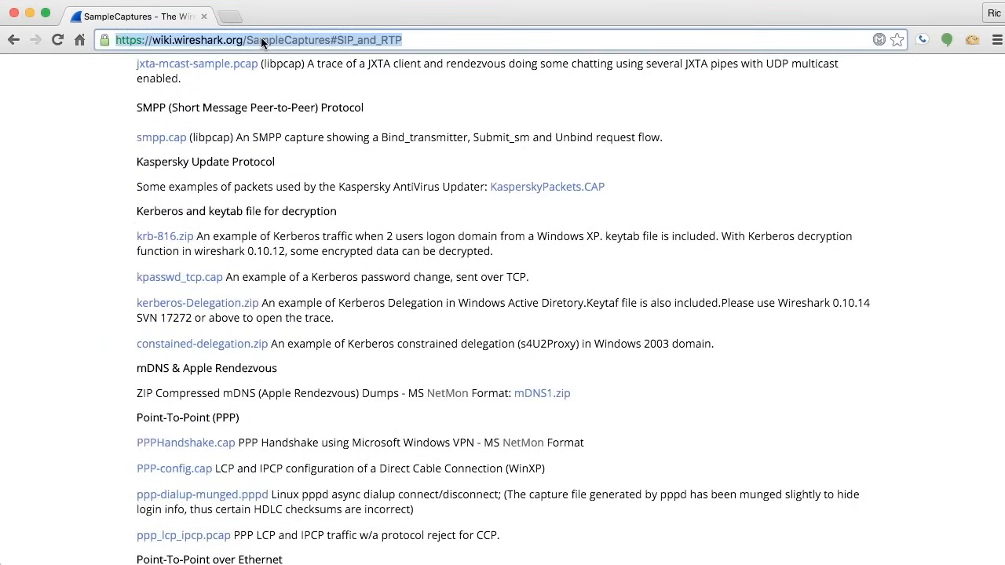
pyautogui.write('pcapr.net')
pyautogui.press('Return')
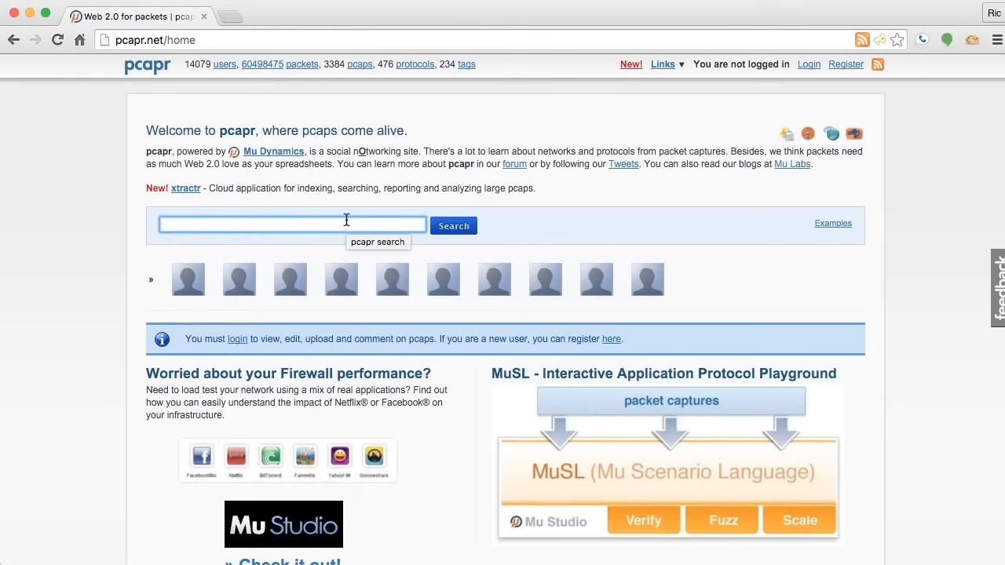
# Step: Search pcapr for sip and look through the list of matching capture files
pyautogui.write('sip')
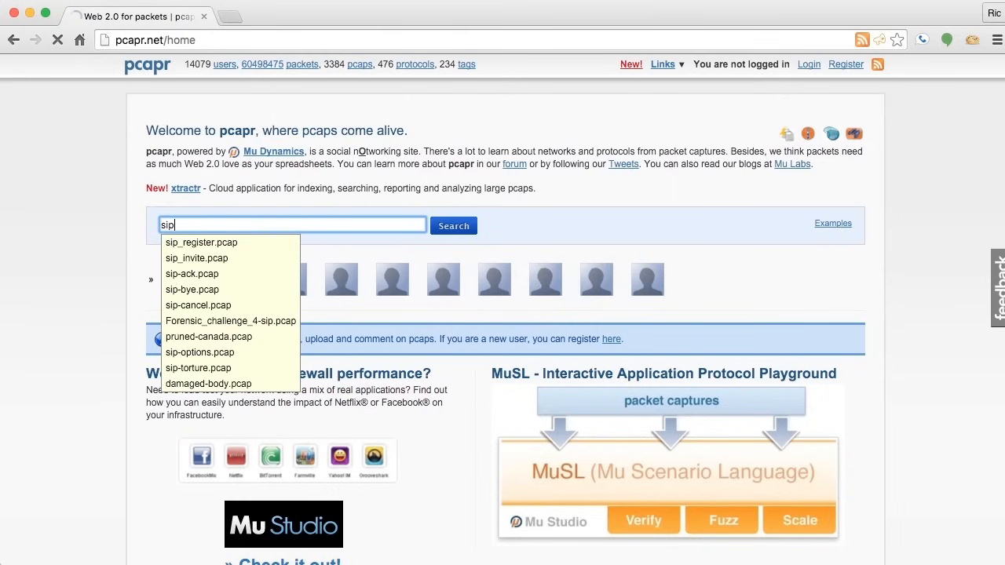
pyautogui.click(453, 229)
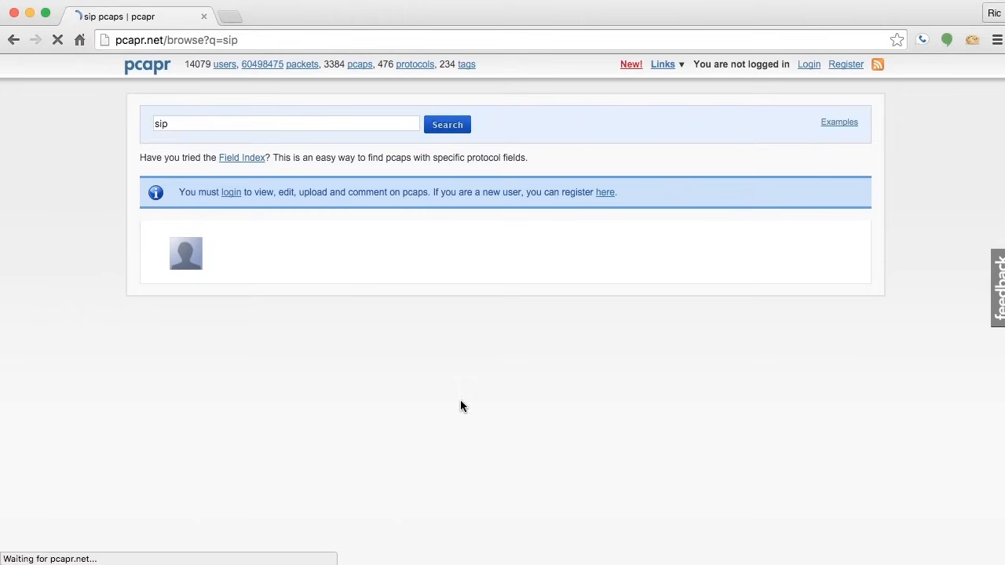
pyautogui.scroll(-1, 460, 399)
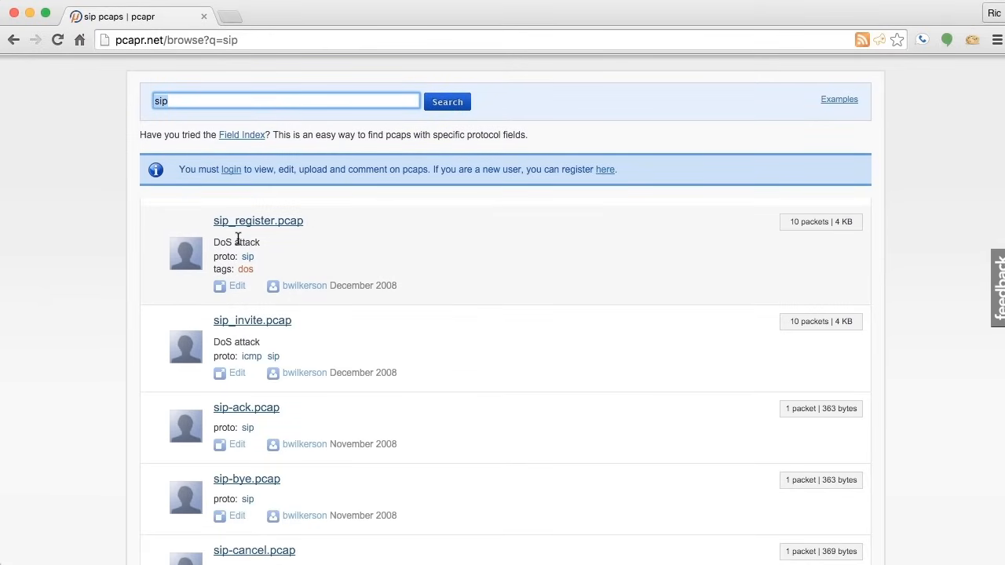
pyautogui.scroll(-6, 516, 274)
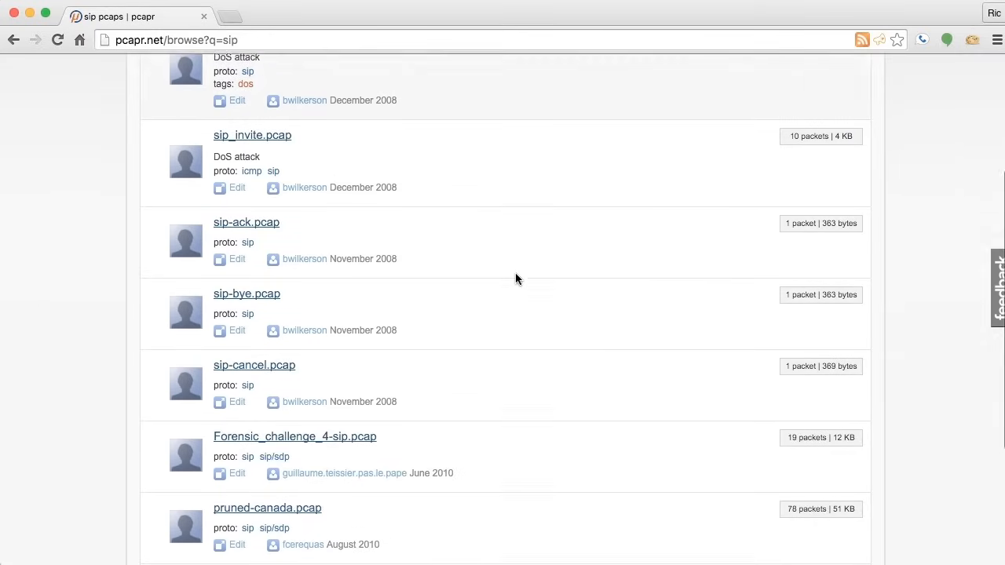
pyautogui.scroll(-3, 515, 278)
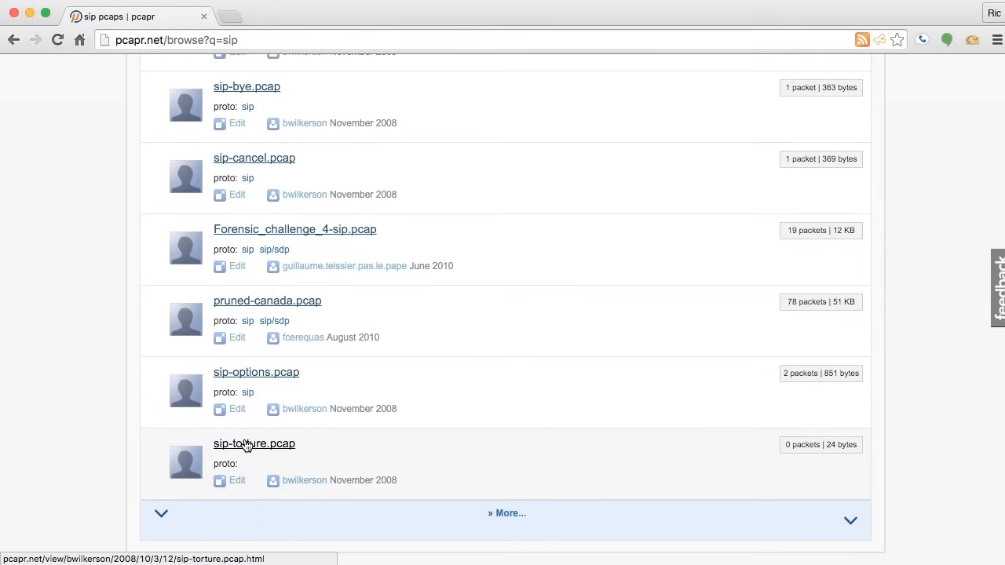
pyautogui.scroll(10, 245, 446)
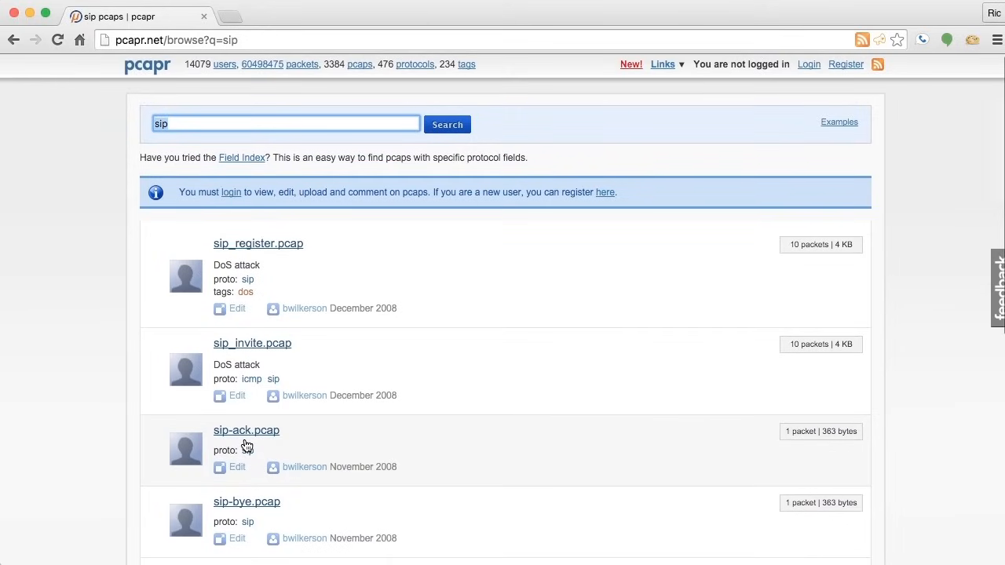